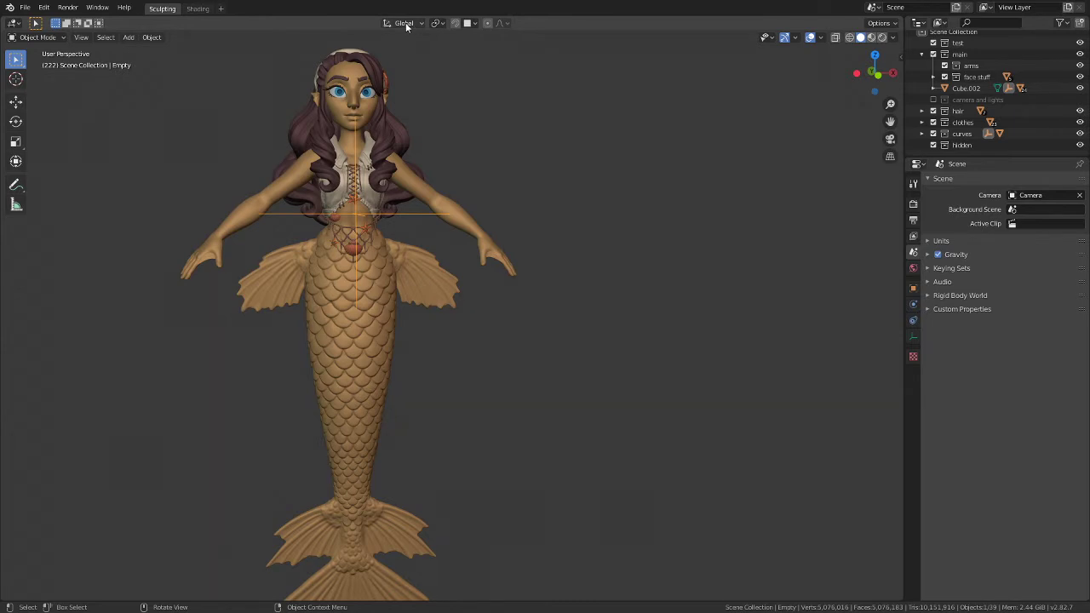
# Step: Move the empty in the right side view from in front of the mermaid back to her body, then clear the selection
pyautogui.moveTo(452, 143); pyautogui.dragTo(347, 106, button='middle')
pyautogui.scroll(6, 347, 106)
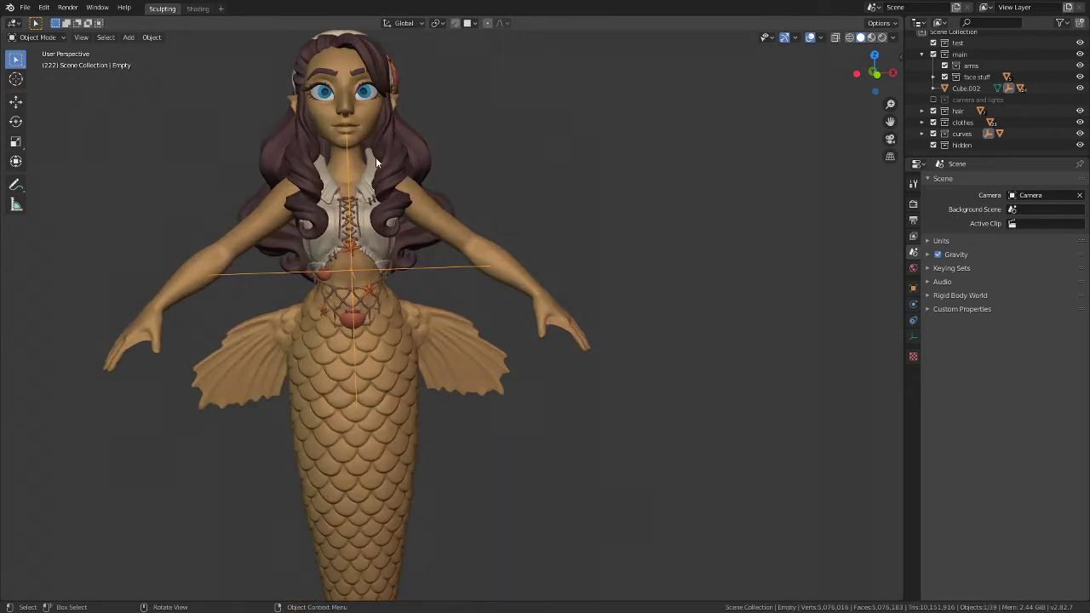
pyautogui.scroll(-4, 414, 323)
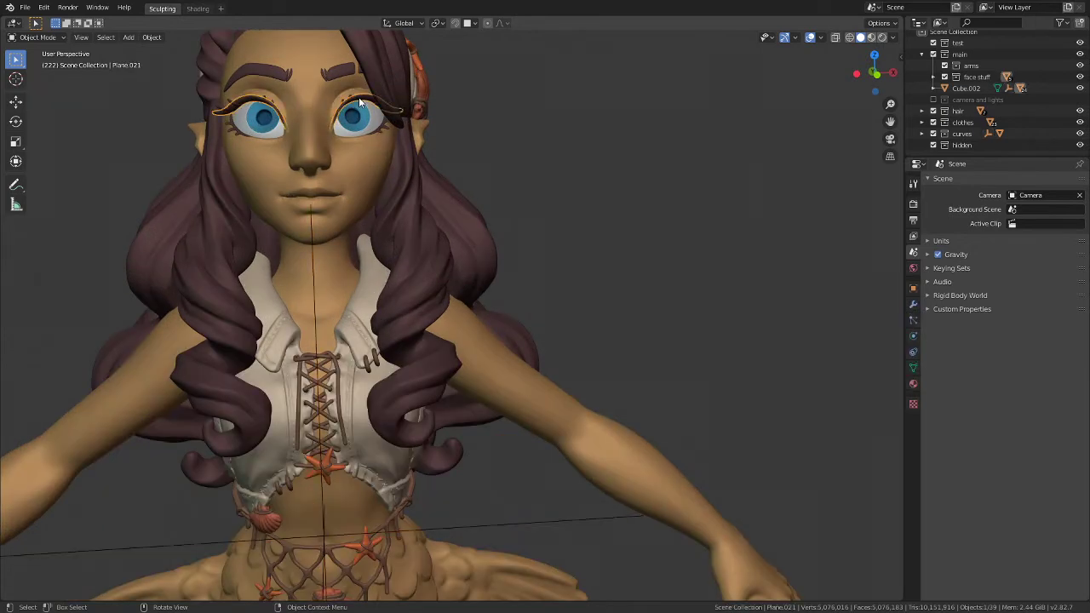
pyautogui.moveTo(414, 327); pyautogui.dragTo(226, 316, button='middle')
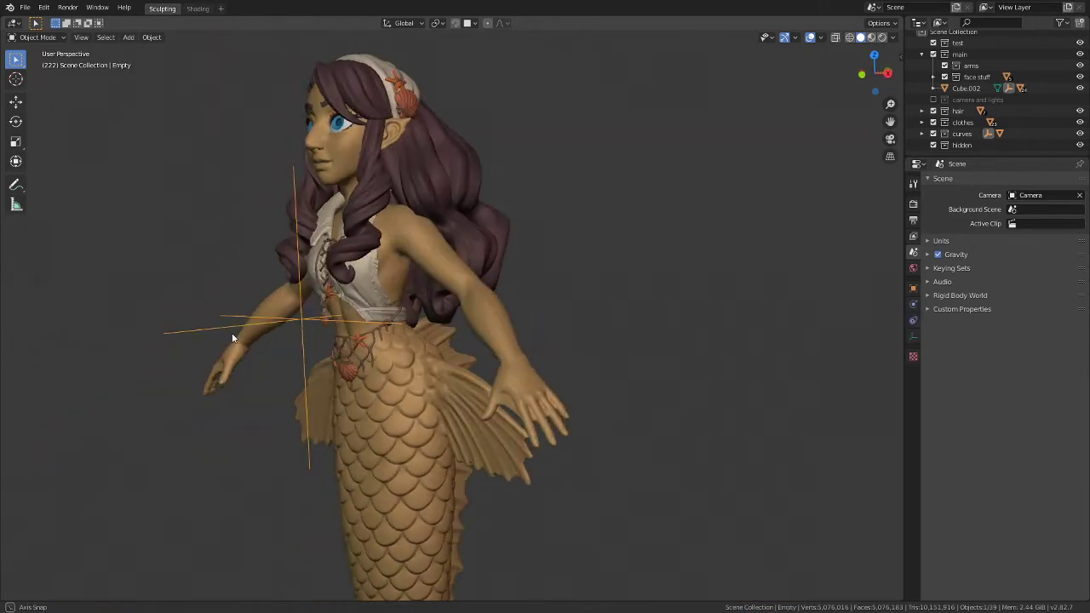
pyautogui.press('KP_3')
pyautogui.press('g')
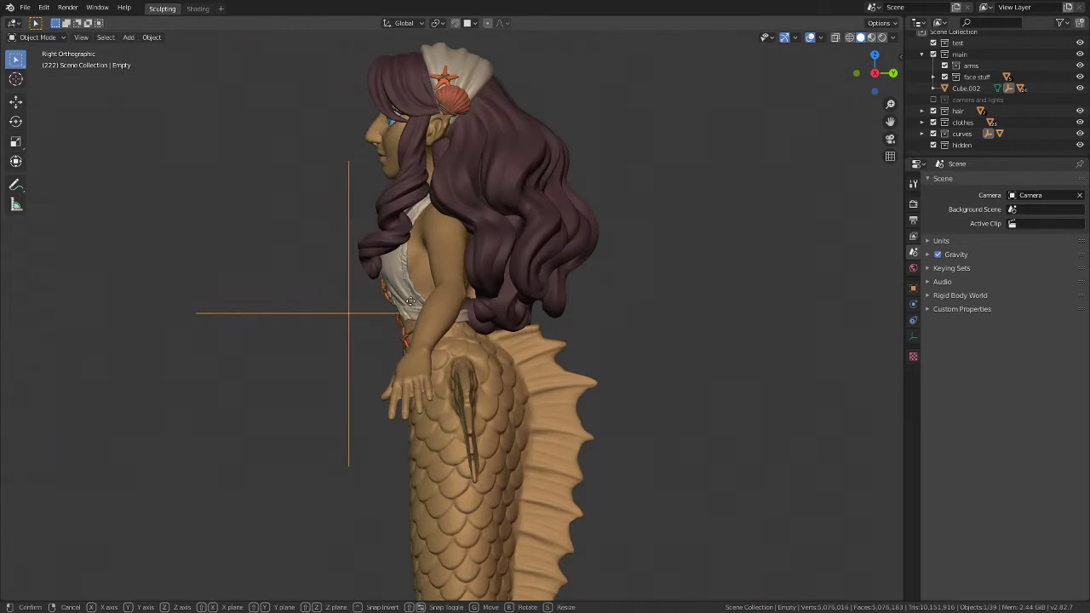
pyautogui.click(435, 305)
pyautogui.moveTo(435, 305); pyautogui.dragTo(608, 245, button='middle')
pyautogui.click(608, 245)
pyautogui.click(423, 164)
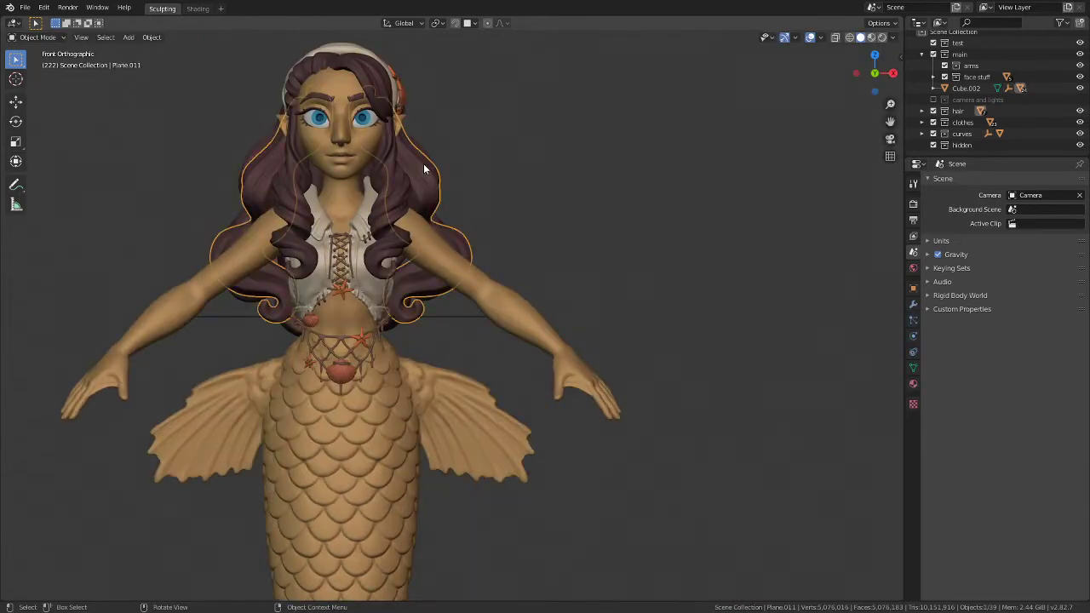
pyautogui.click(486, 133)
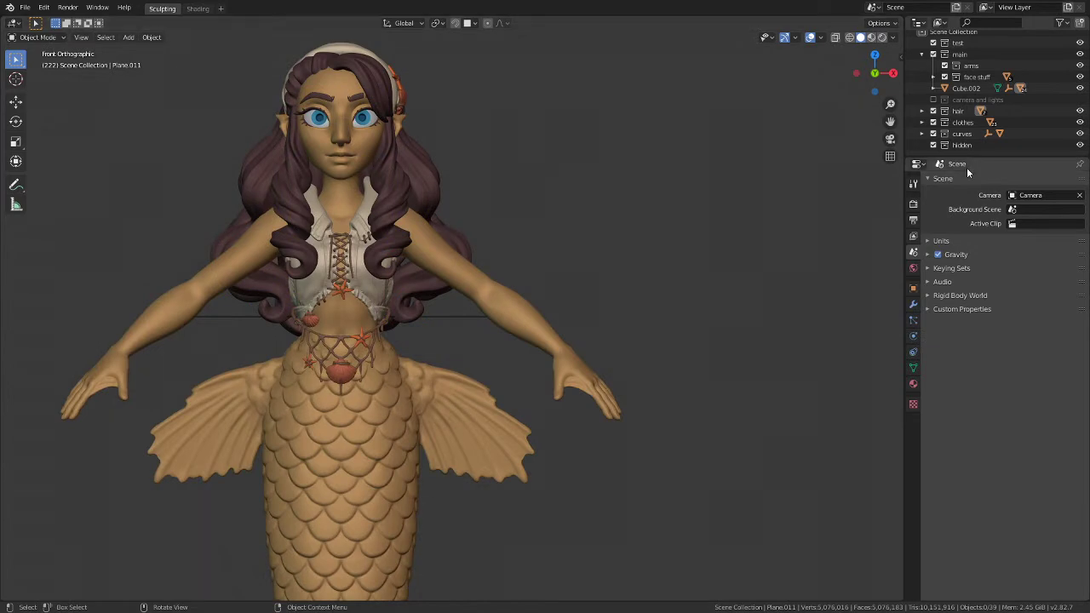
pyautogui.scroll(2, 490, 147)
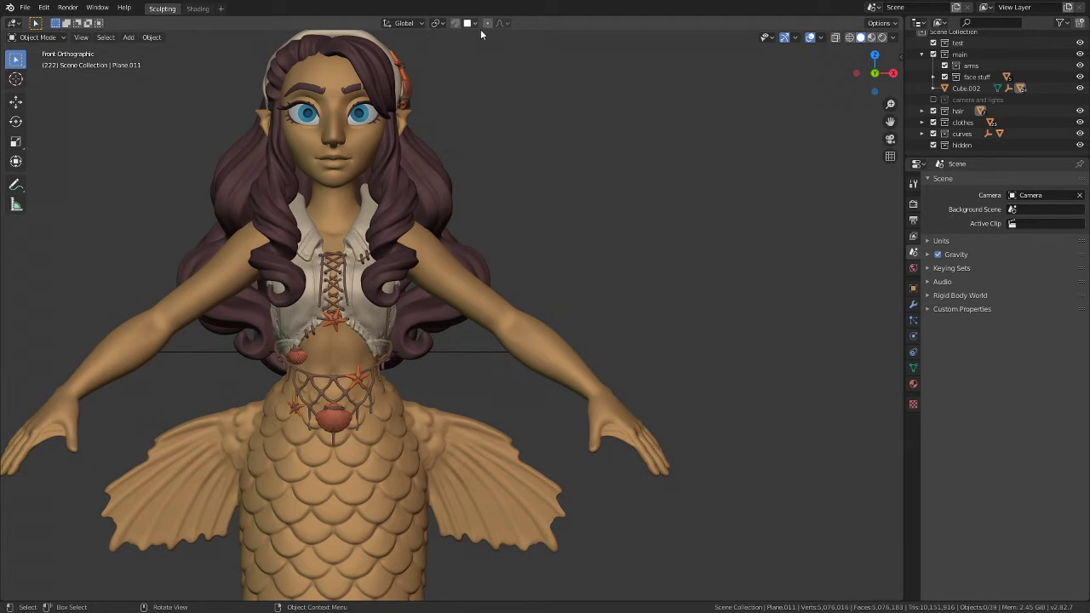
pyautogui.click(464, 297)
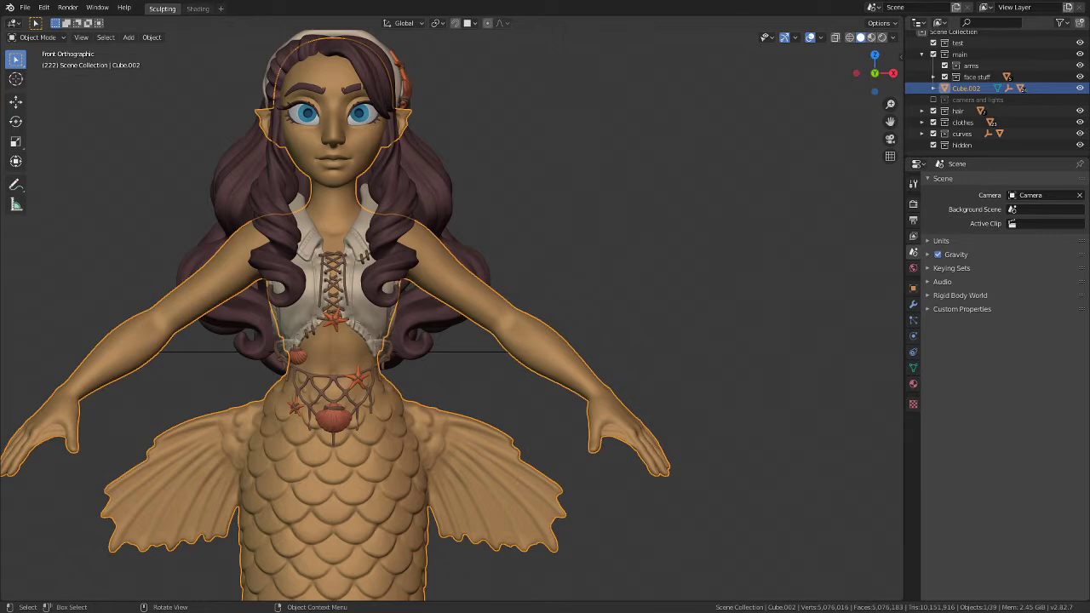
pyautogui.scroll(-2, 673, 328)
pyautogui.scroll(1, 575, 335)
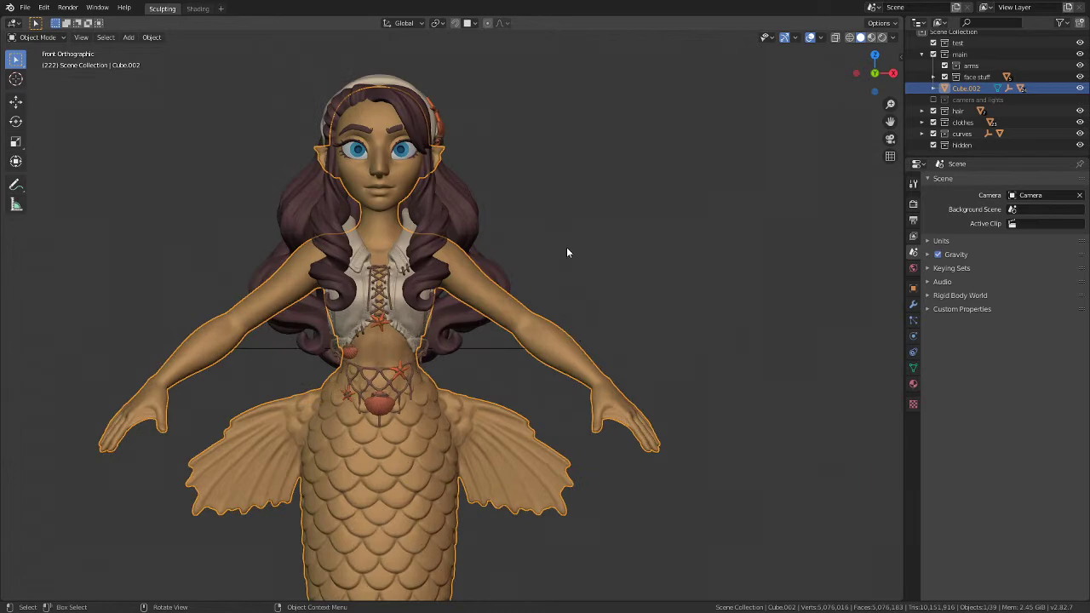
# Step: Save a copy of the project as "alita retop.blend" in the Alita folder
pyautogui.hotkey('ctrl', 'shift', 's')
pyautogui.write('alita retop')
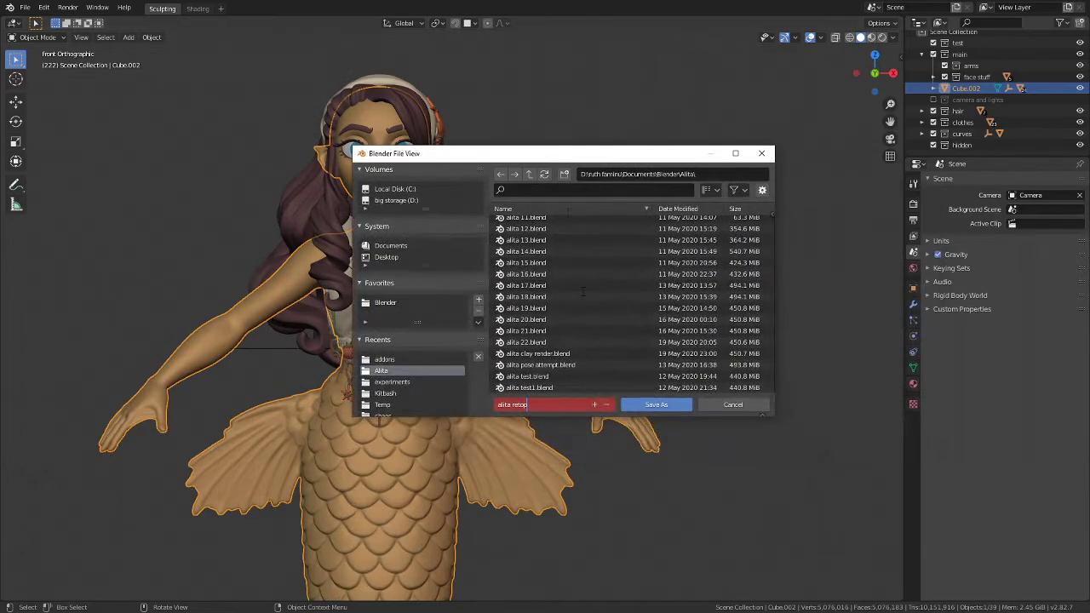
pyautogui.press('Return')
pyautogui.scroll(3, 555, 311)
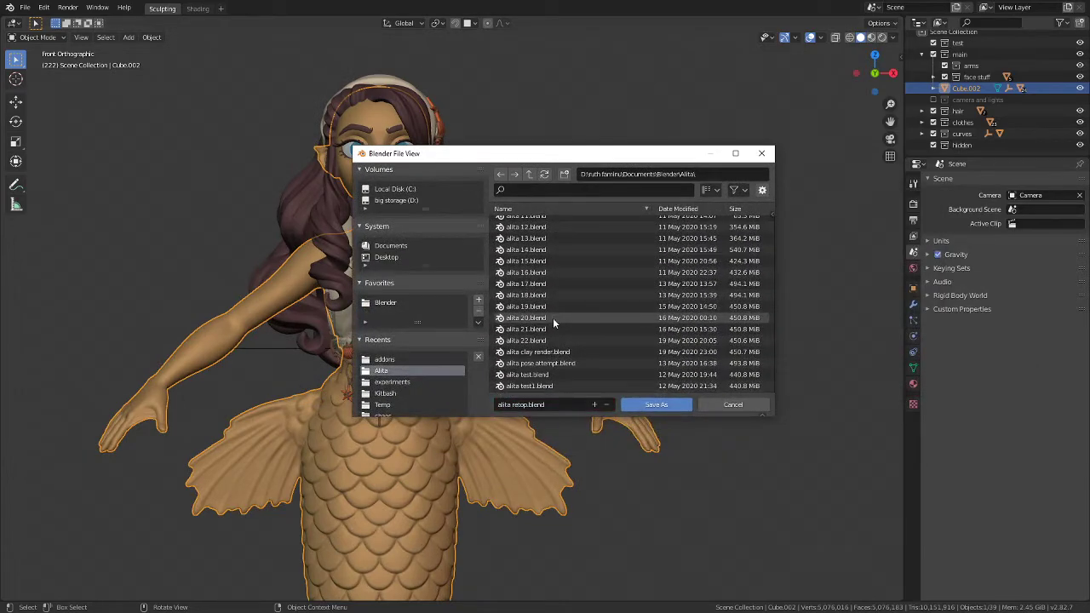
pyautogui.scroll(-3, 553, 318)
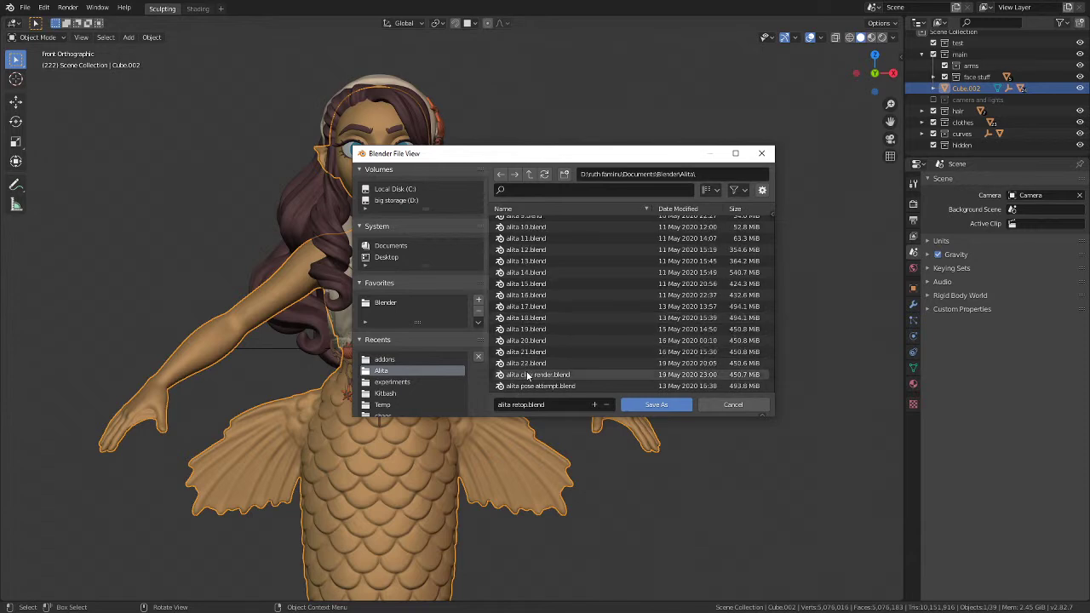
pyautogui.scroll(-2, 532, 366)
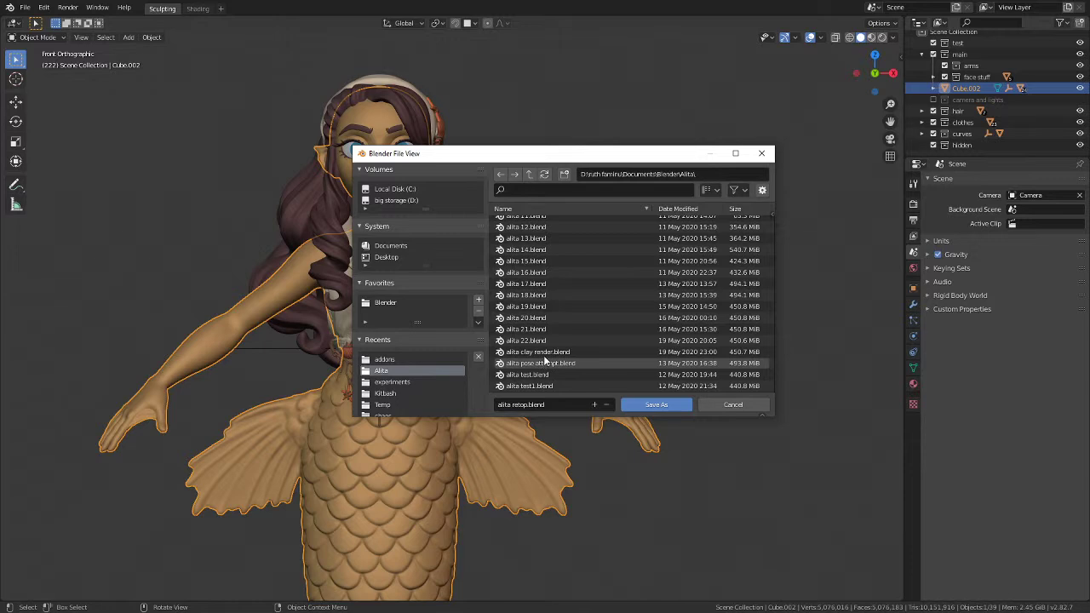
pyautogui.click(551, 401)
pyautogui.click(529, 404)
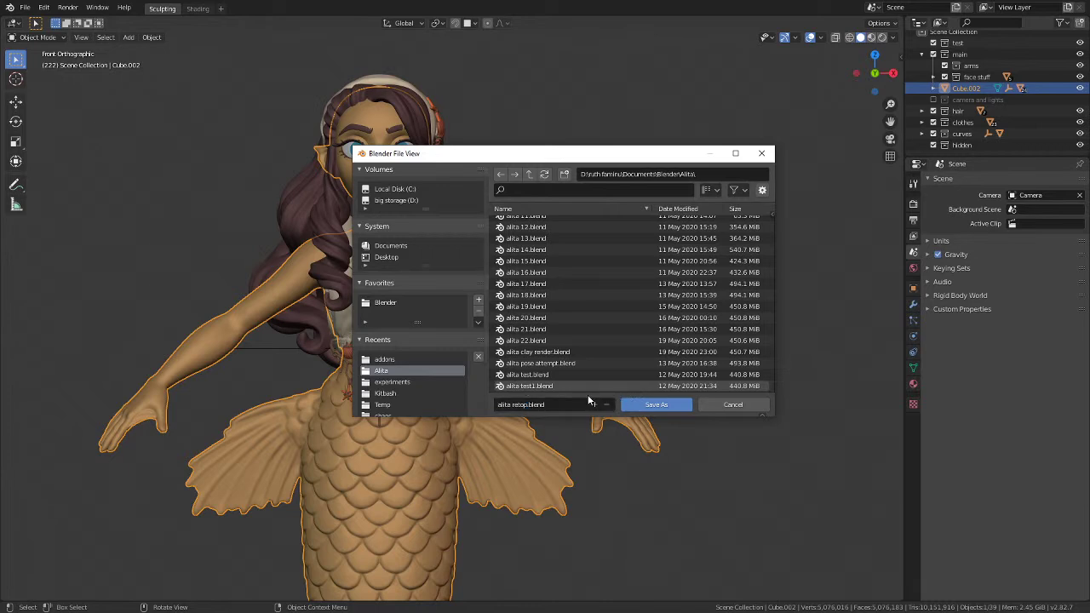
pyautogui.click(645, 405)
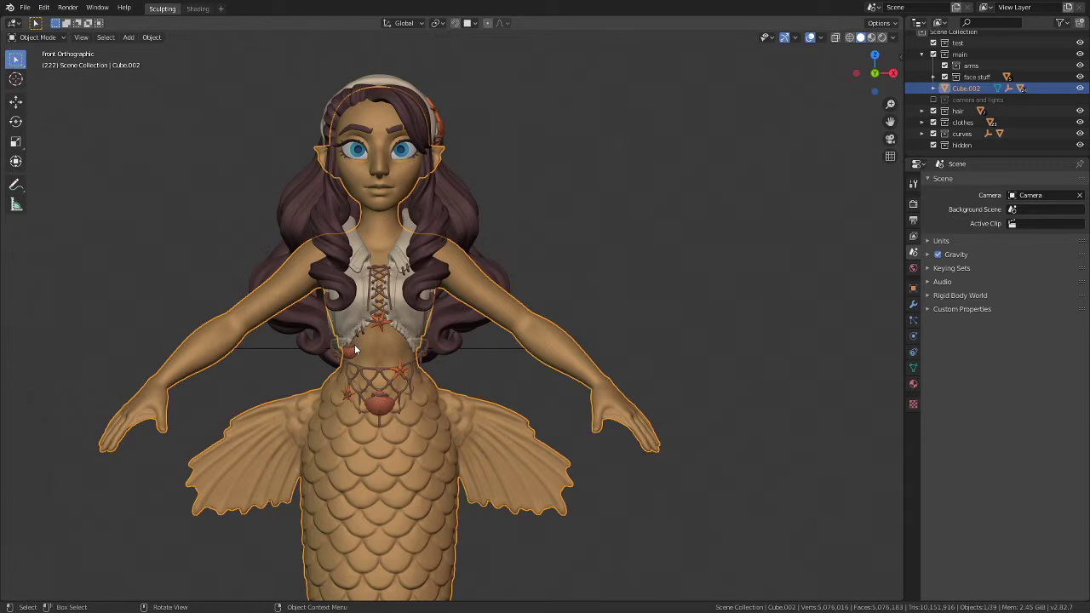
# Step: Examine the mermaid's upper body and the selected empty from the front and the side
pyautogui.scroll(2, 355, 346)
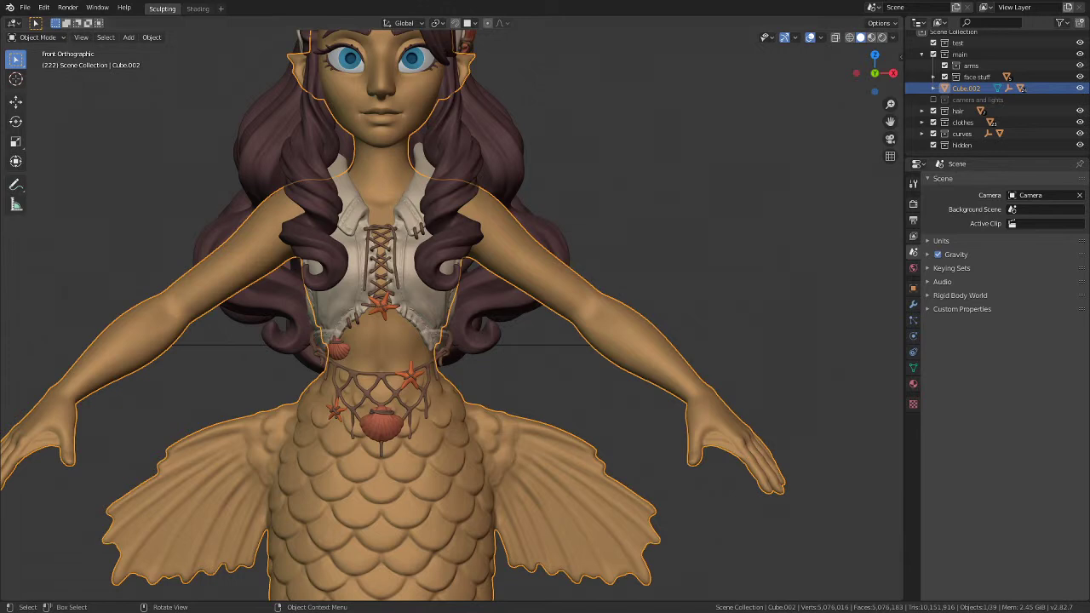
pyautogui.scroll(-2, 528, 283)
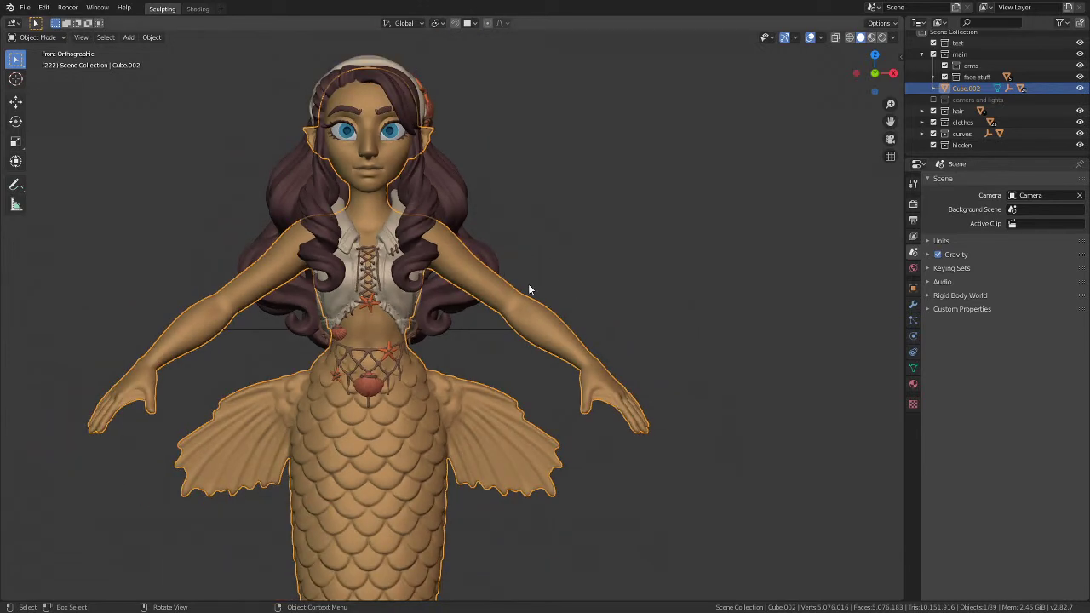
pyautogui.click(503, 313)
pyautogui.click(486, 331)
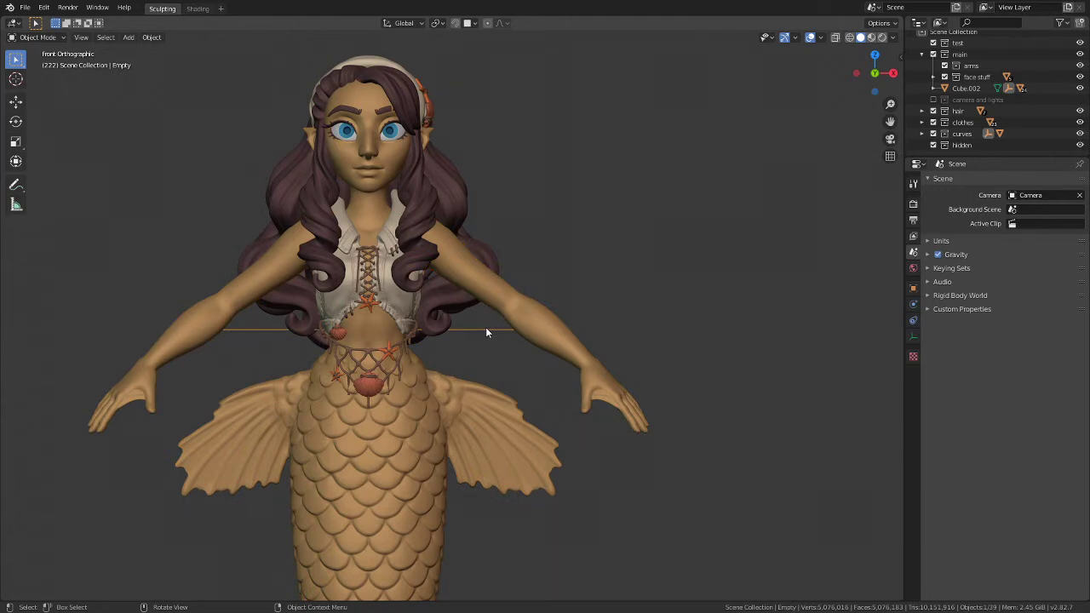
pyautogui.moveTo(466, 388); pyautogui.dragTo(487, 309, button='middle')
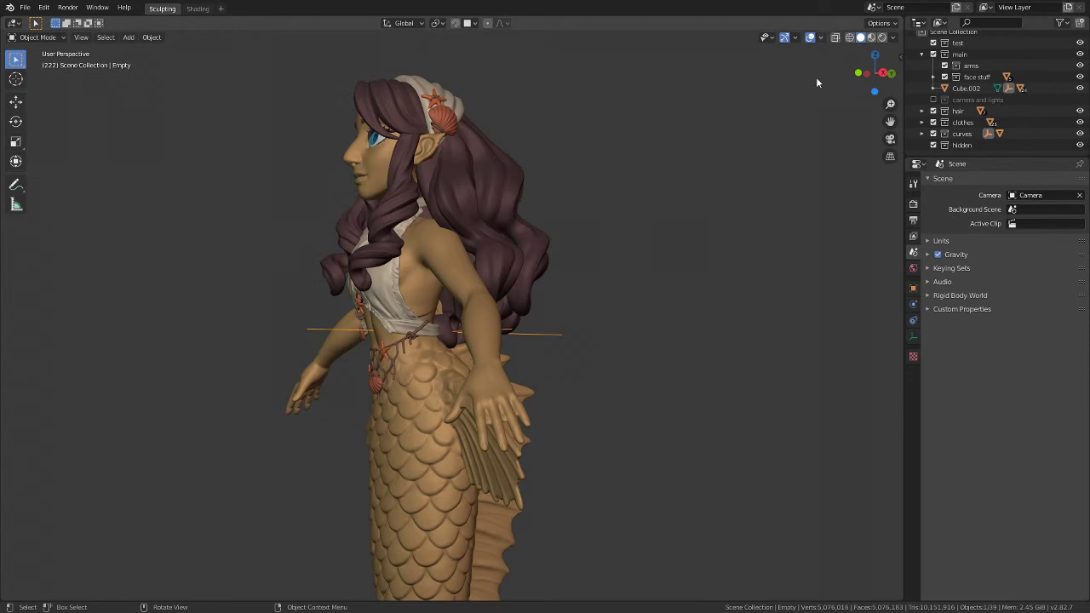
pyautogui.moveTo(502, 366); pyautogui.dragTo(215, 398, button='middle')
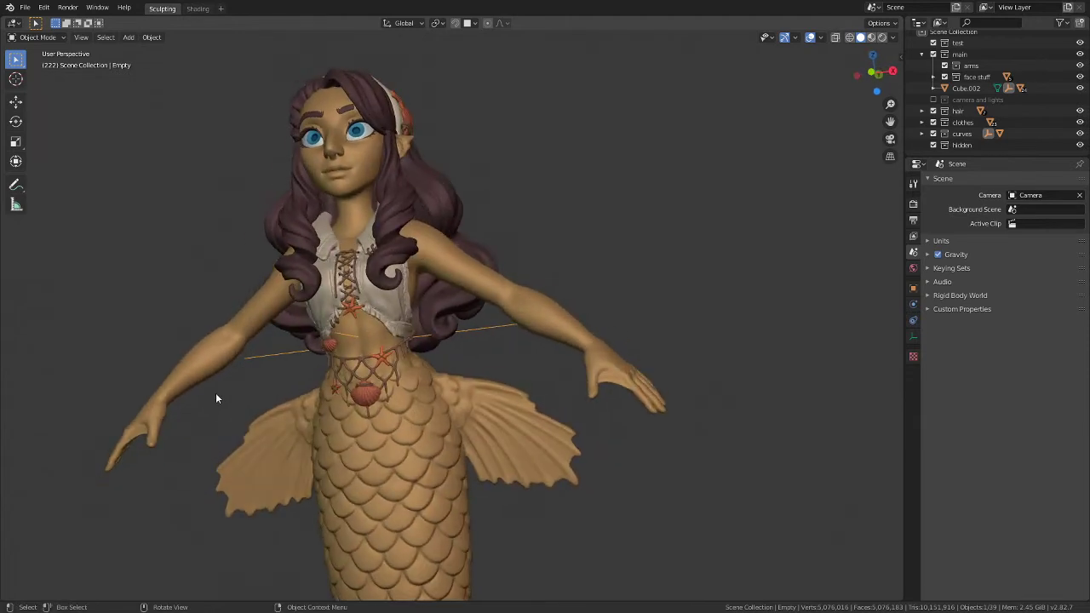
pyautogui.moveTo(513, 213); pyautogui.dragTo(546, 239, button='middle')
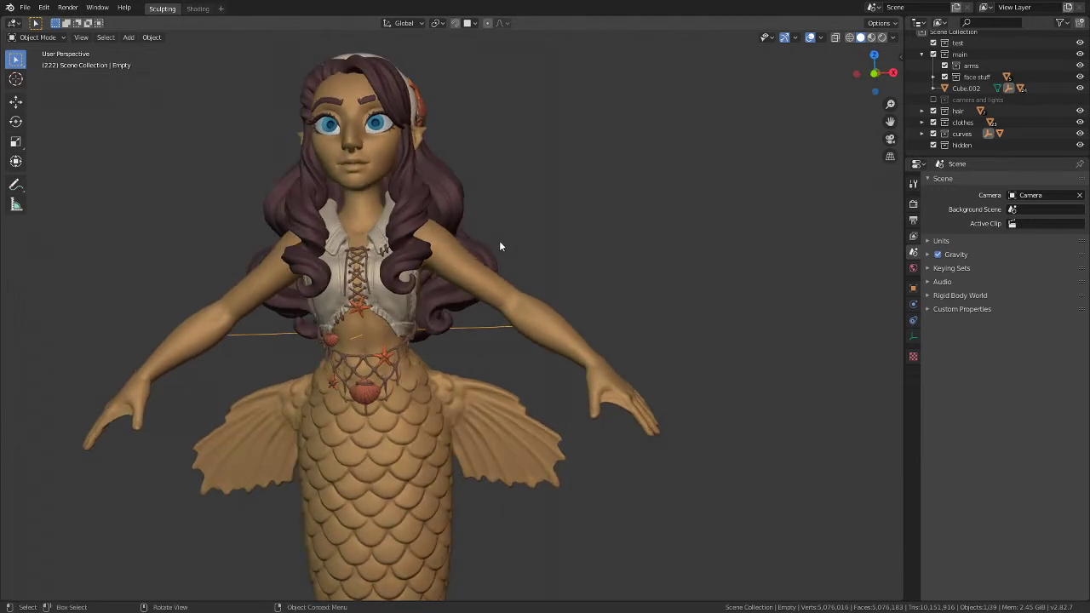
pyautogui.moveTo(359, 373); pyautogui.dragTo(587, 255, button='middle')
# Step: Select the mermaid's body mesh and view its mesh data properties, including the Remesh settings
pyautogui.click(404, 465)
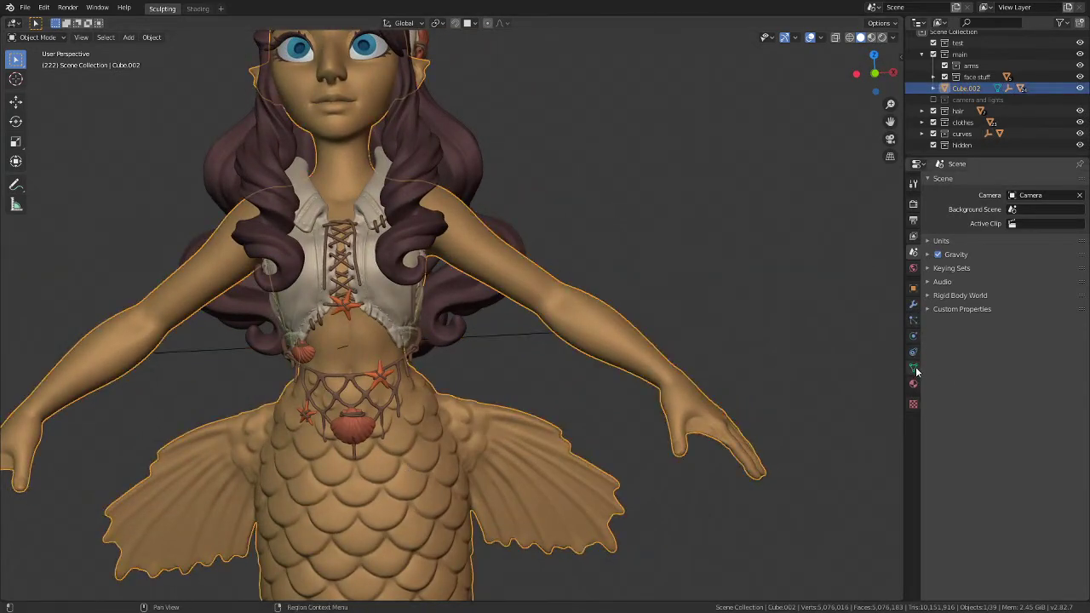
pyautogui.click(913, 368)
pyautogui.scroll(-1, 454, 262)
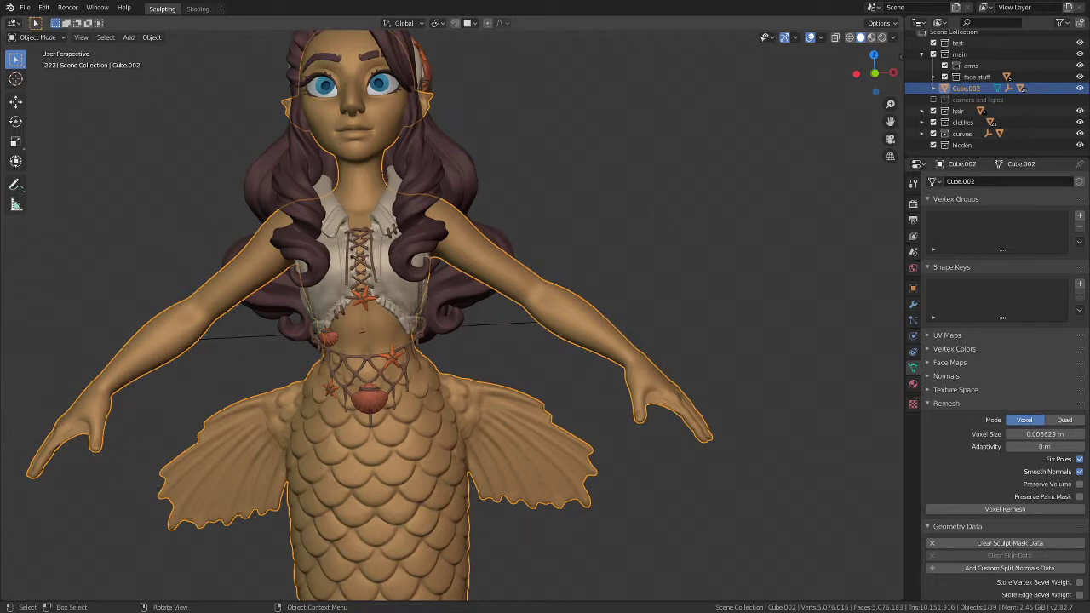
pyautogui.moveTo(349, 345)
pyautogui.mouseDown(button='middle')
pyautogui.moveTo(383, 354)
pyautogui.moveTo(368, 353)
pyautogui.mouseUp(button='middle')
pyautogui.moveTo(645, 294); pyautogui.dragTo(676, 259, button='middle')
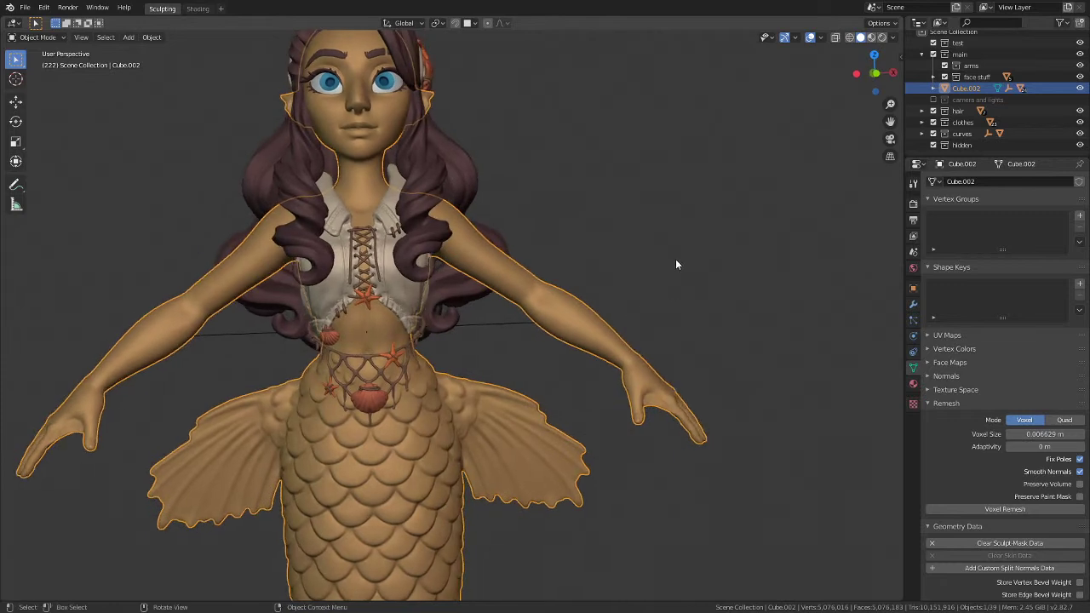
pyautogui.press('KP_1')
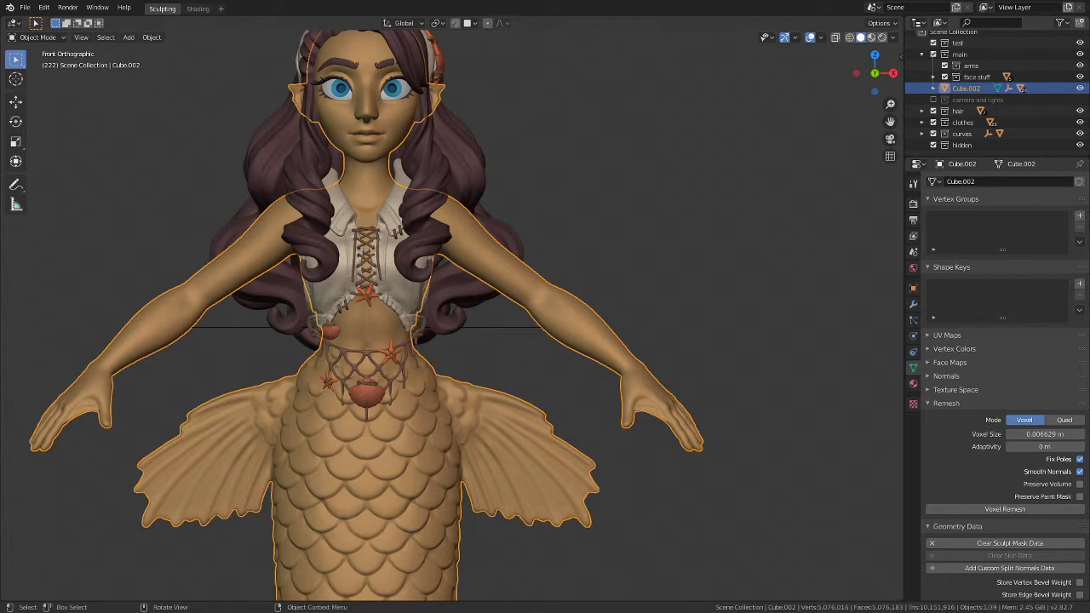
# Step: Add a Decimate modifier to the mermaid's body mesh
pyautogui.click(623, 239)
pyautogui.moveTo(623, 239); pyautogui.dragTo(255, 182, button='middle')
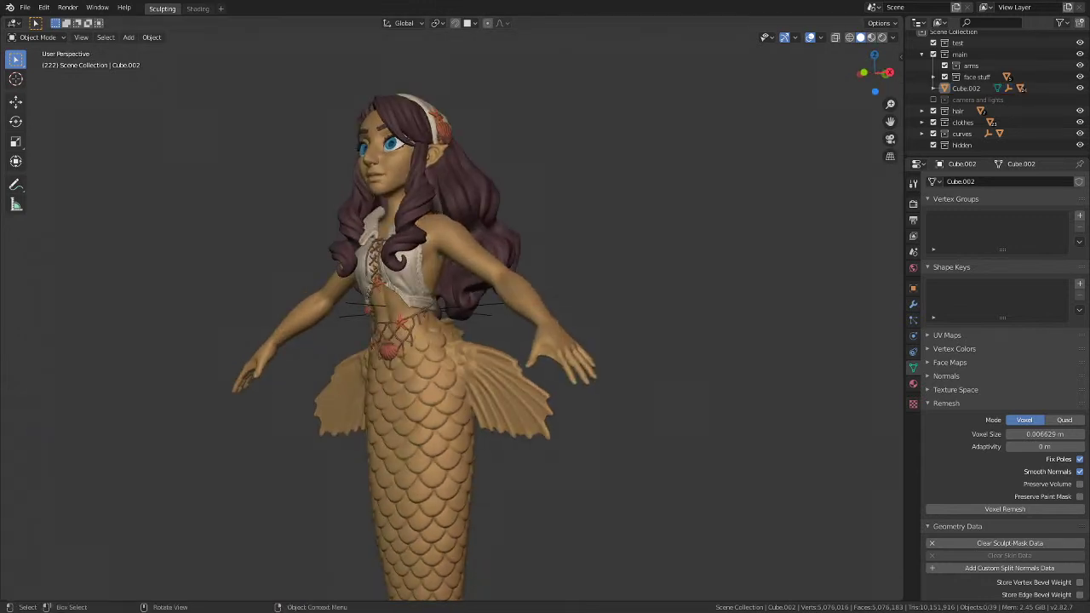
pyautogui.moveTo(443, 315); pyautogui.dragTo(464, 317, button='middle')
pyautogui.click(539, 281)
pyautogui.moveTo(539, 281); pyautogui.dragTo(614, 285, button='middle')
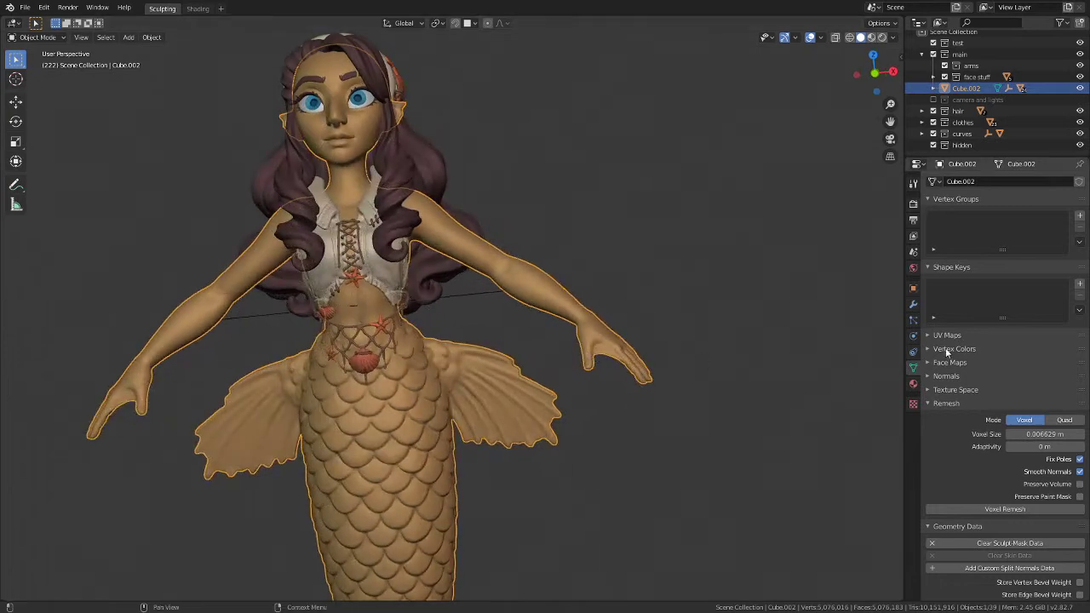
pyautogui.click(913, 304)
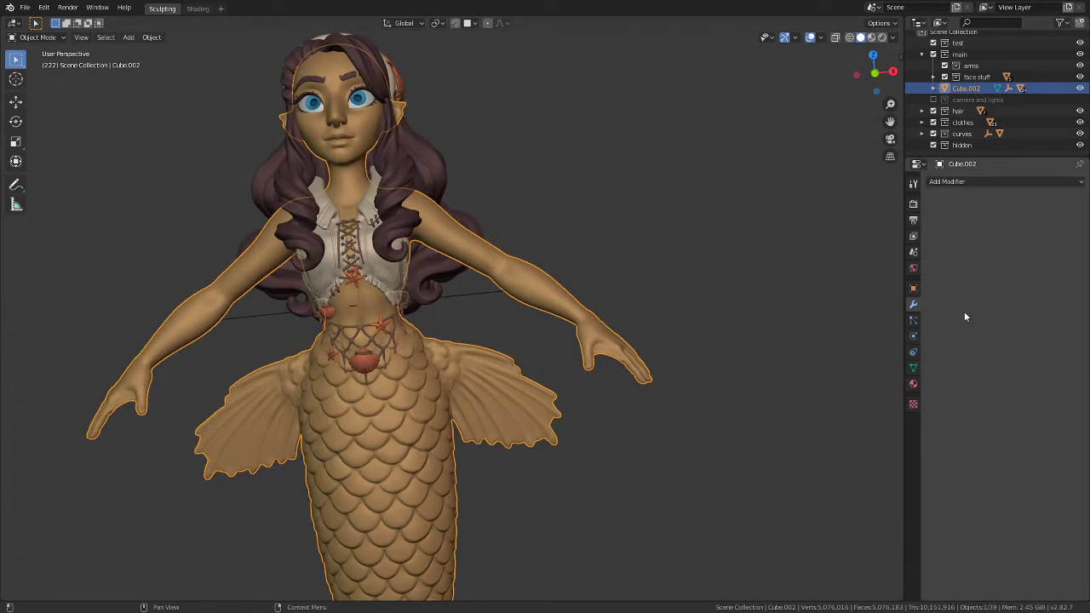
pyautogui.click(963, 183)
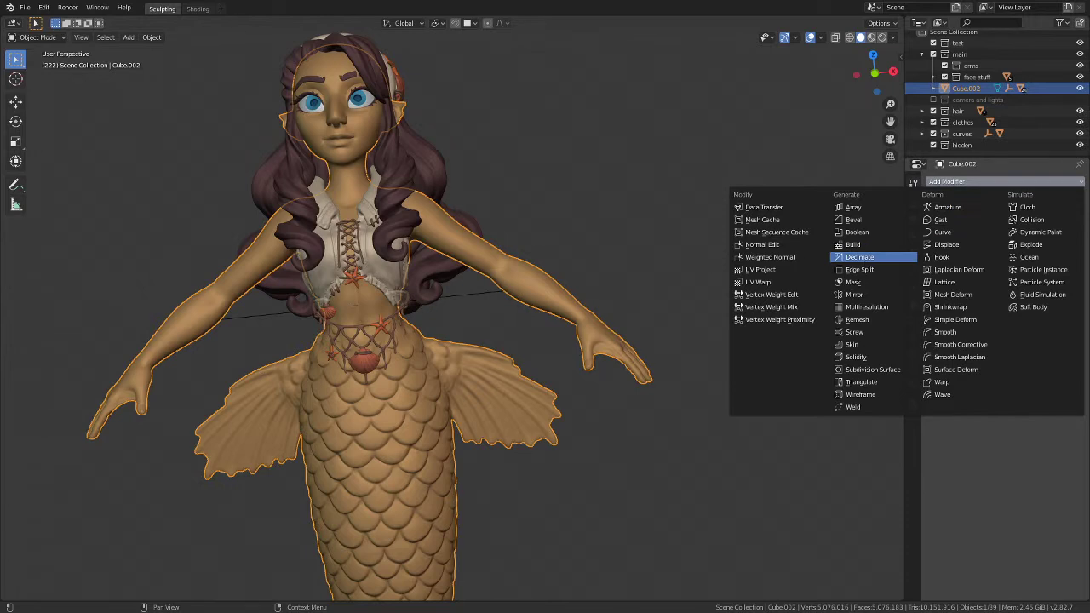
pyautogui.press('Return')
# Step: Apply flat shading to the mermaid's body mesh
pyautogui.moveTo(396, 227); pyautogui.dragTo(366, 195, button='middle')
pyautogui.scroll(2, 340, 102)
pyautogui.scroll(3, 340, 102)
pyautogui.moveTo(327, 101); pyautogui.dragTo(353, 233, button='middle')
pyautogui.scroll(-2, 354, 222)
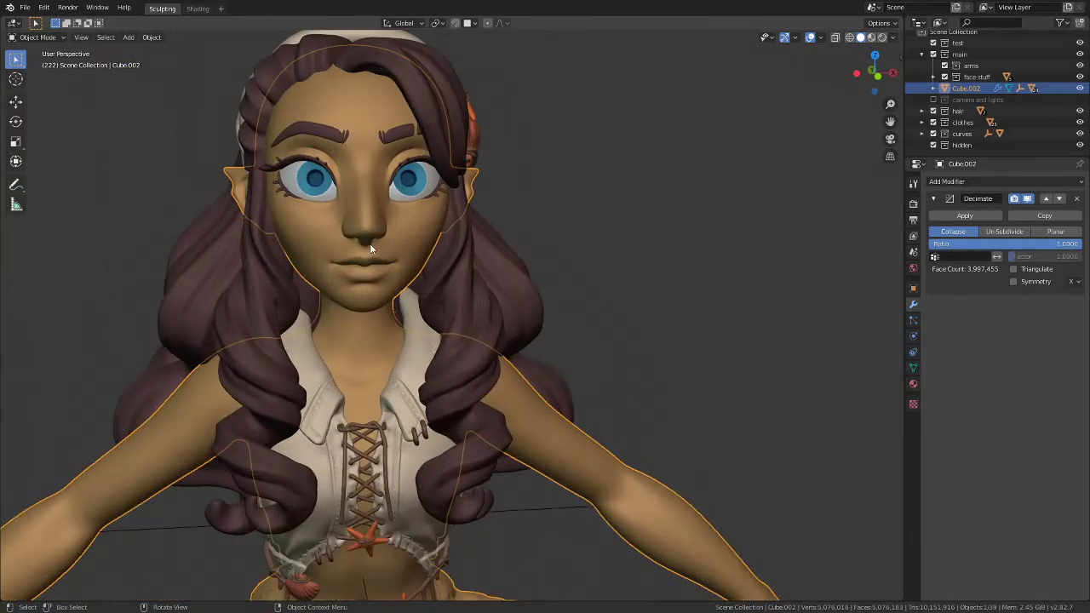
pyautogui.scroll(5, 355, 189)
pyautogui.rightClick(357, 193)
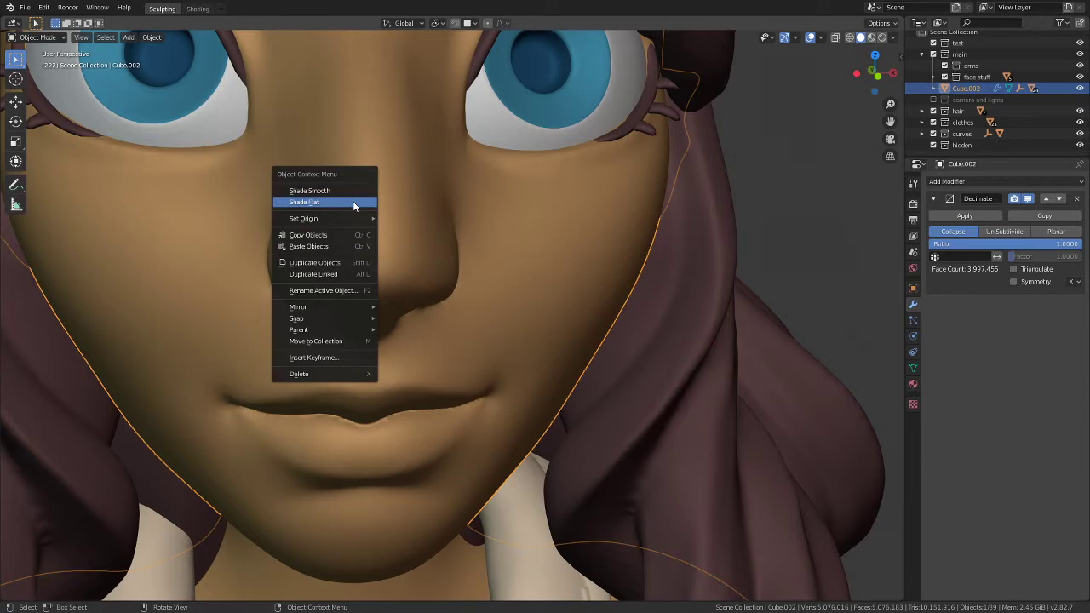
pyautogui.click(354, 205)
# Step: Examine the flat-shaded face up close and the upper body, ending in the front orthographic view
pyautogui.scroll(-3, 384, 226)
pyautogui.moveTo(384, 226); pyautogui.dragTo(344, 253, button='middle')
pyautogui.scroll(5, 167, 272)
pyautogui.scroll(-3, 296, 266)
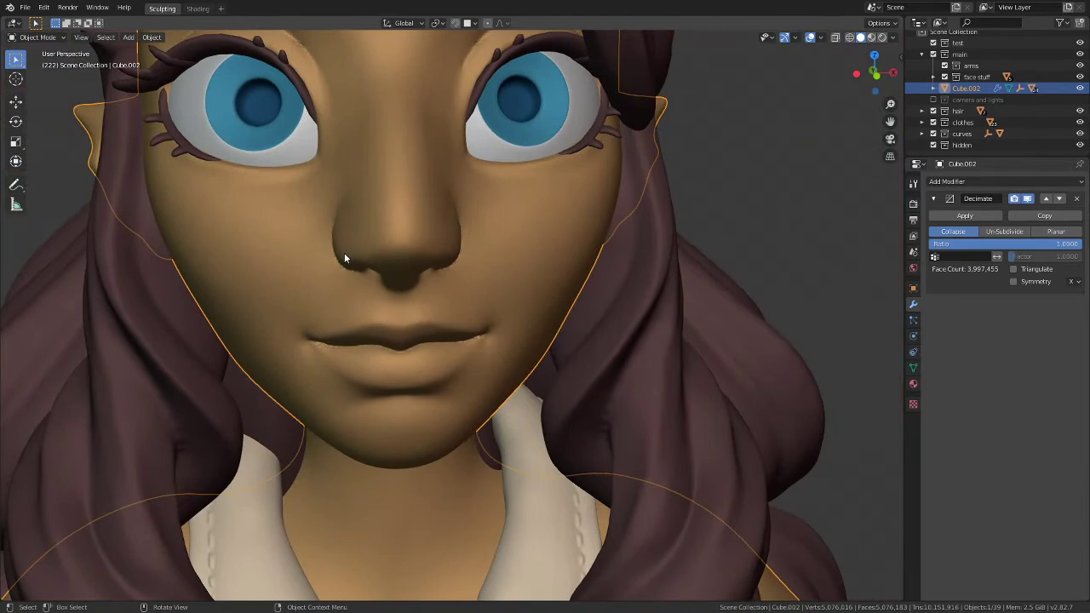
pyautogui.scroll(-4, 344, 253)
pyautogui.moveTo(408, 275); pyautogui.dragTo(460, 372, button='middle')
pyautogui.scroll(-3, 395, 260)
pyautogui.moveTo(361, 218); pyautogui.dragTo(407, 244, button='middle')
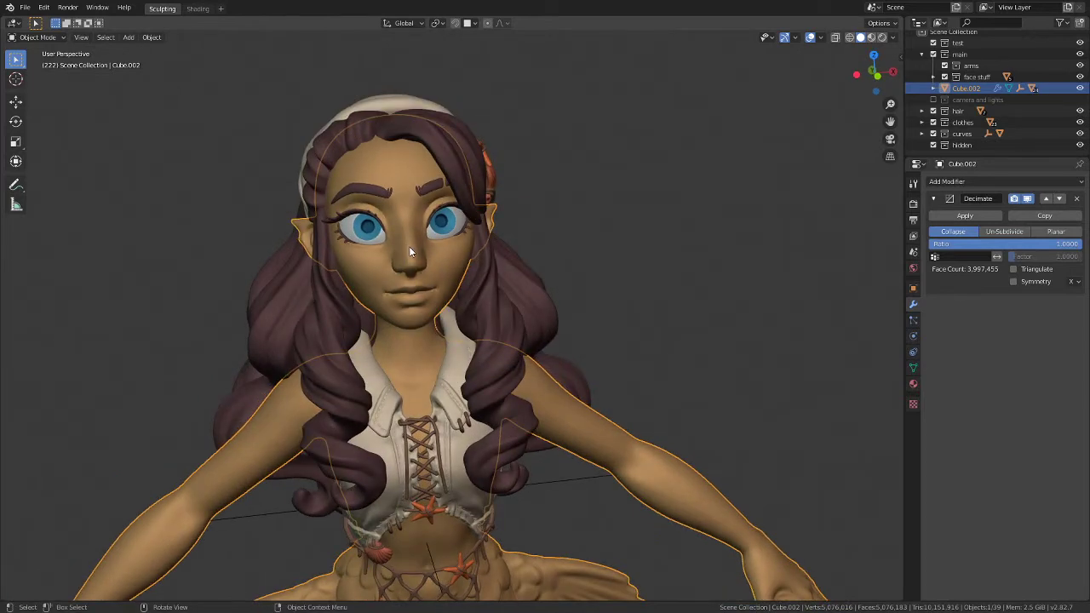
pyautogui.moveTo(349, 319); pyautogui.dragTo(333, 273, button='middle')
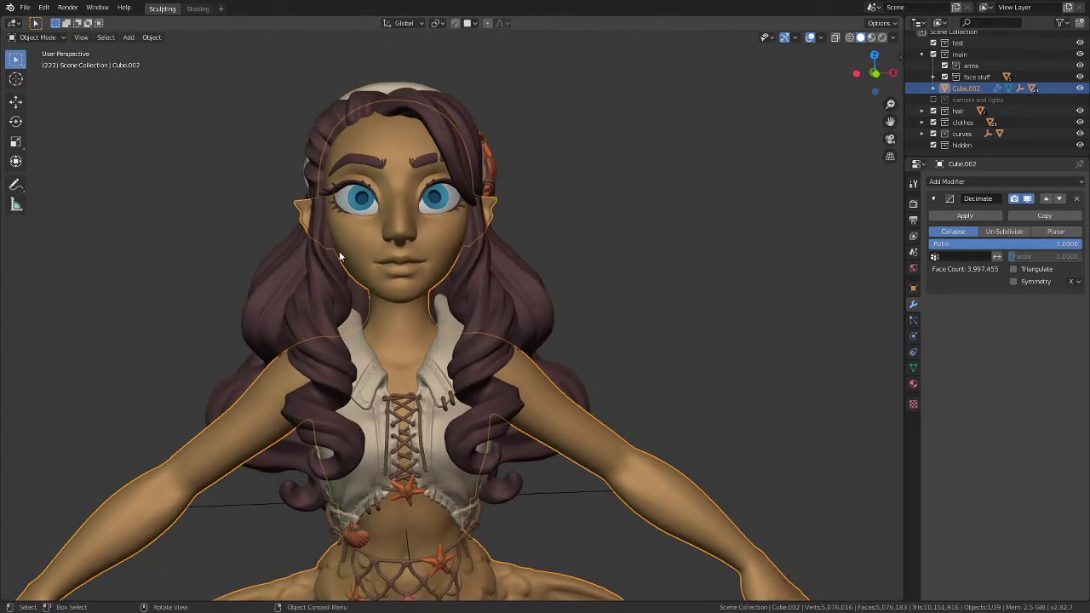
pyautogui.press('KP_1')
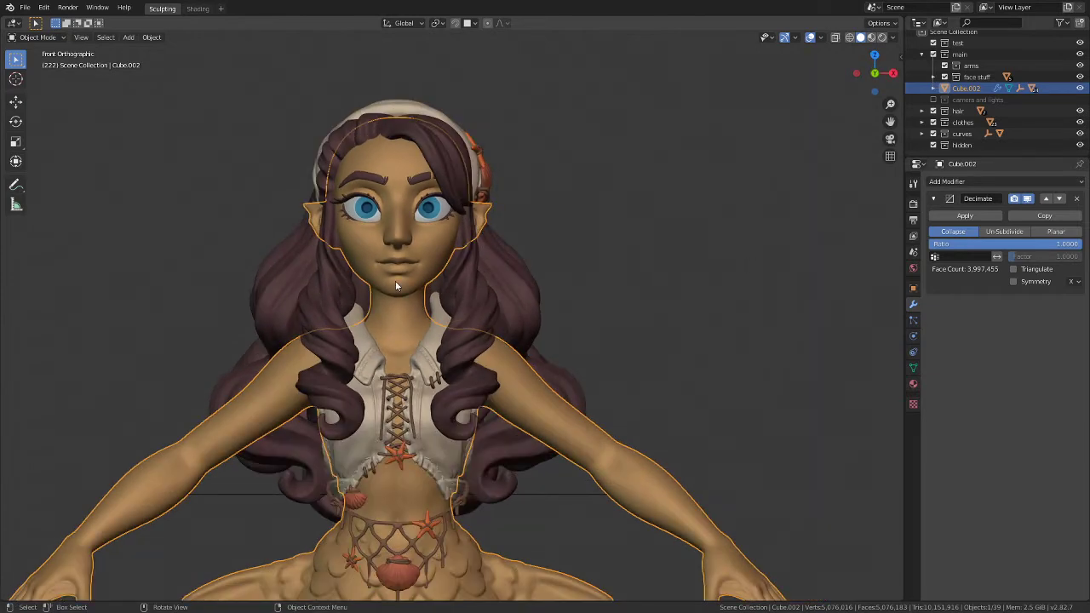
# Step: Force the unresponsive Blender session to close
pyautogui.scroll(8, 397, 271)
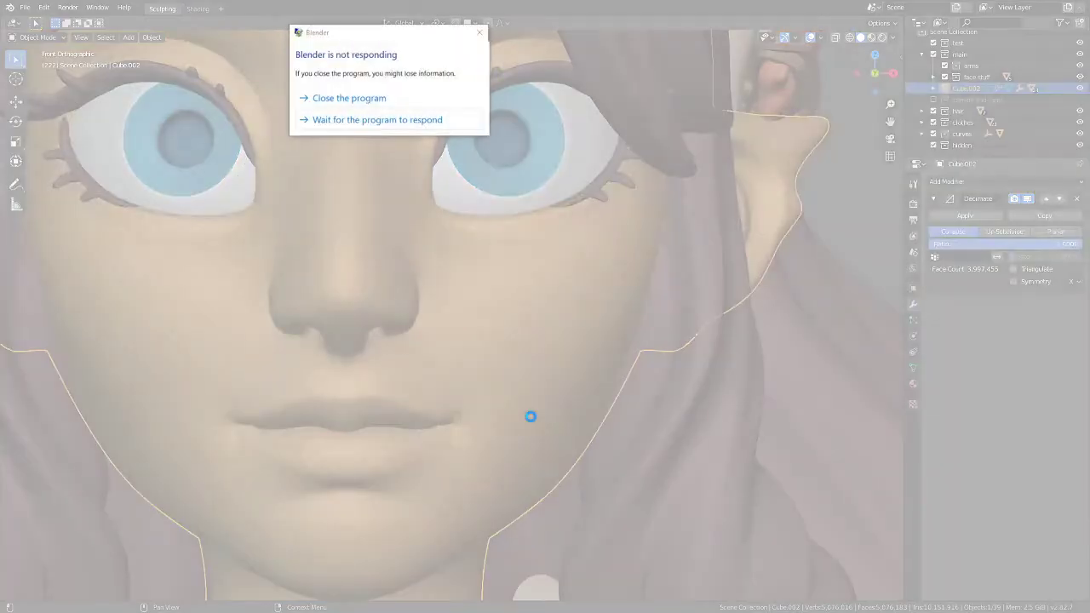
pyautogui.click(480, 32)
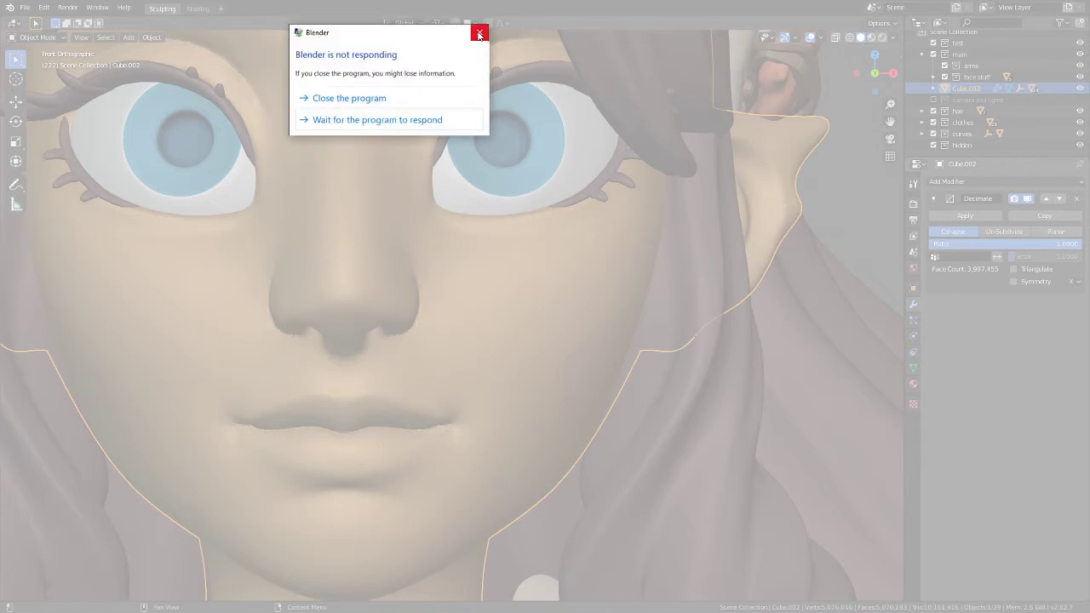
pyautogui.click(479, 30)
pyautogui.click(484, 31)
pyautogui.click(480, 34)
pyautogui.click(384, 100)
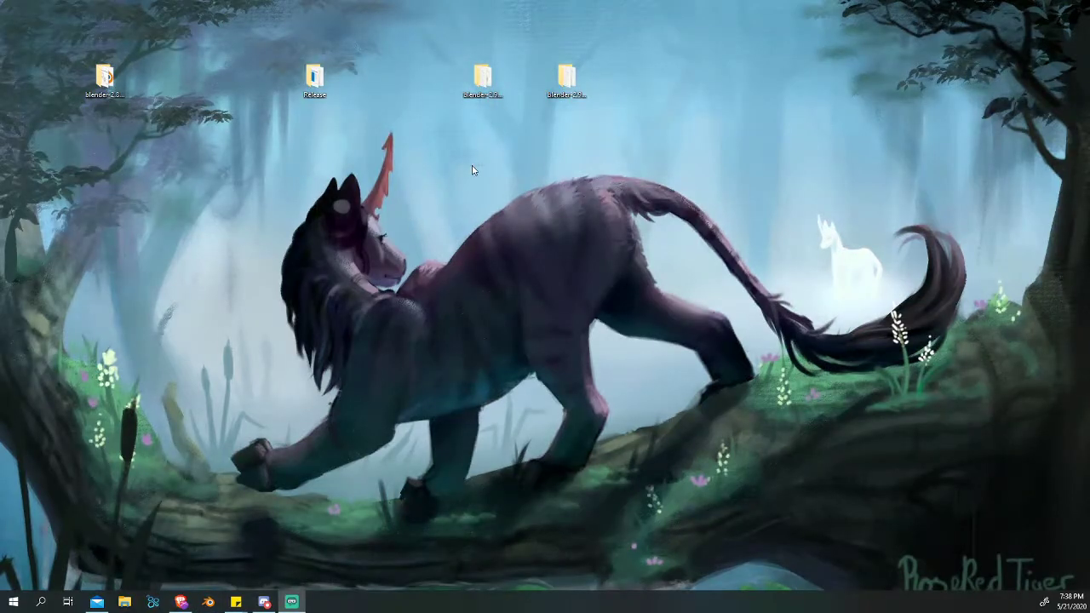
# Step: Relaunch Blender, maximize its window, and open the recent file alita retop.blend
pyautogui.click(208, 603)
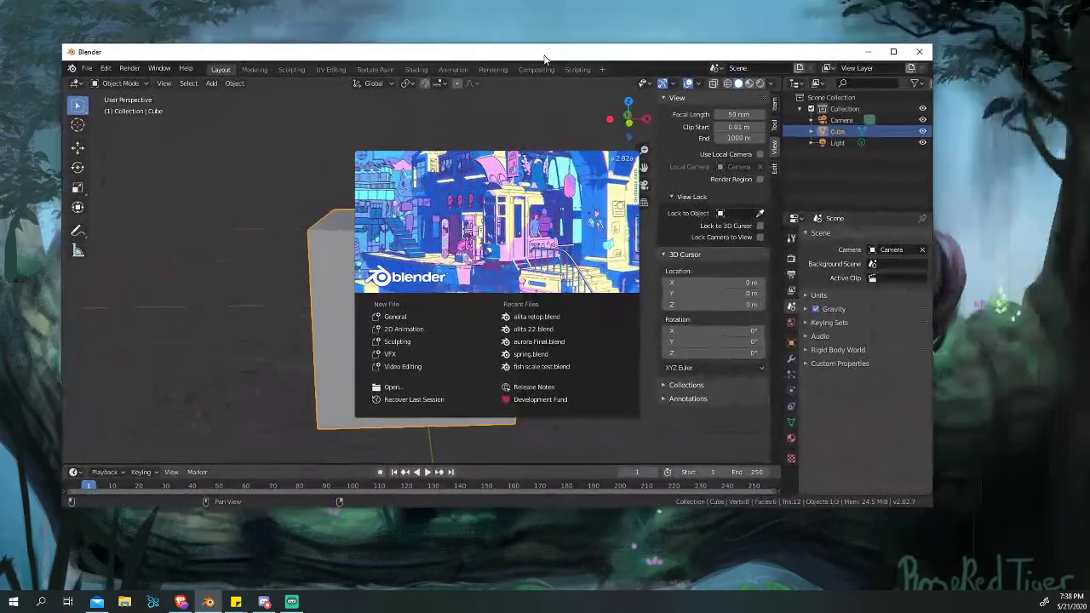
pyautogui.click(893, 51)
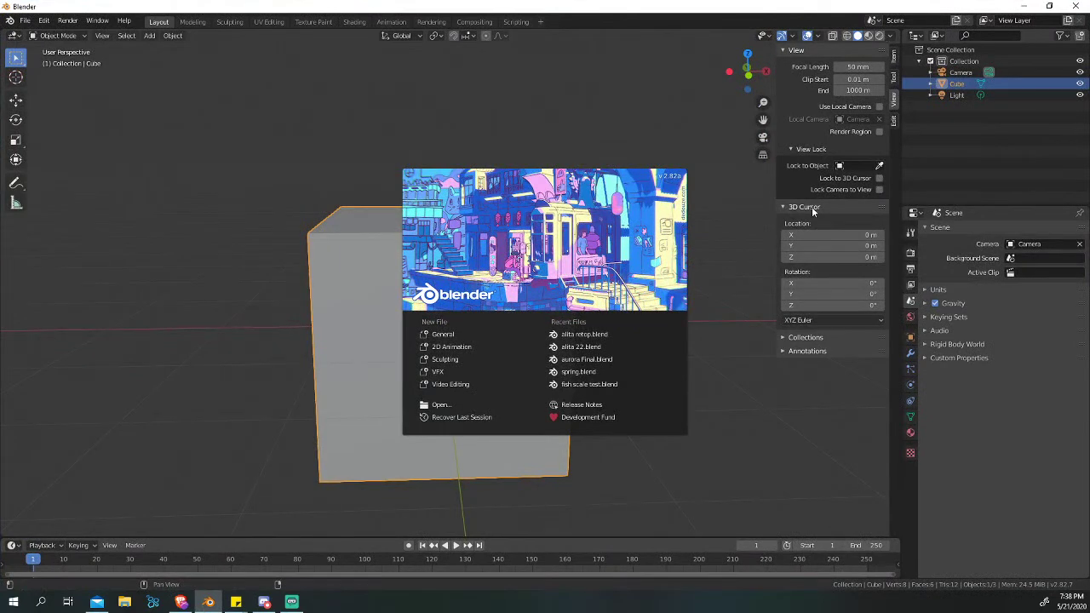
pyautogui.click(603, 336)
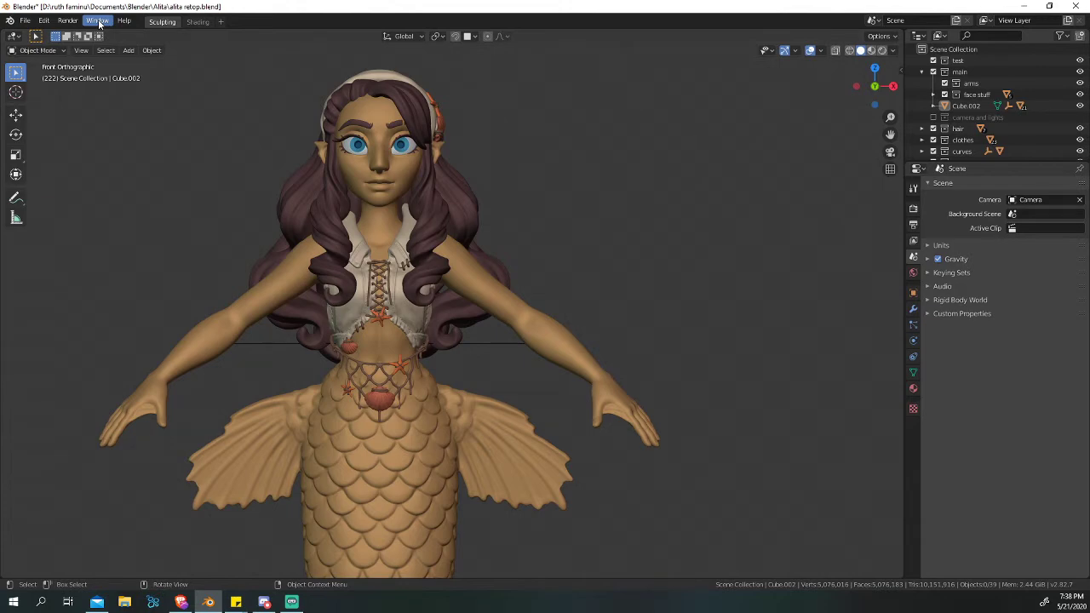
# Step: Examine the reopened mermaid sculpt from behind and in front, covering the tail, fins, face and upper body
pyautogui.moveTo(204, 366); pyautogui.dragTo(260, 348, button='middle')
pyautogui.scroll(3, 465, 385)
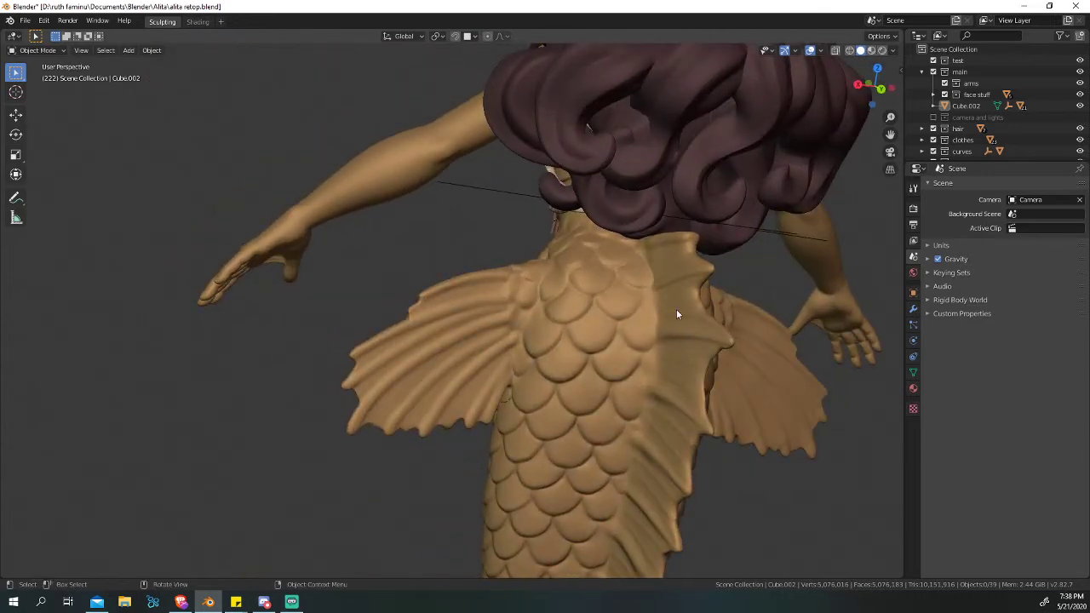
pyautogui.moveTo(677, 314); pyautogui.dragTo(645, 310, button='middle')
pyautogui.moveTo(618, 396); pyautogui.dragTo(720, 390, button='middle')
pyautogui.moveTo(414, 394); pyautogui.dragTo(738, 315, button='middle')
pyautogui.scroll(-3, 415, 354)
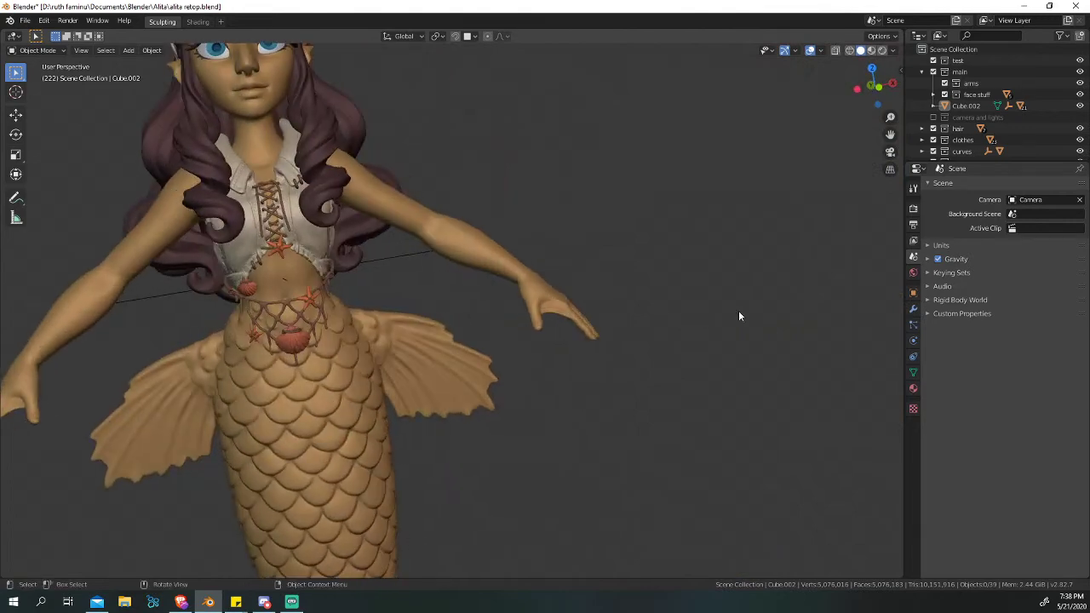
pyautogui.scroll(-3, 739, 315)
pyautogui.scroll(4, 400, 162)
pyautogui.moveTo(401, 162); pyautogui.dragTo(418, 210, button='middle')
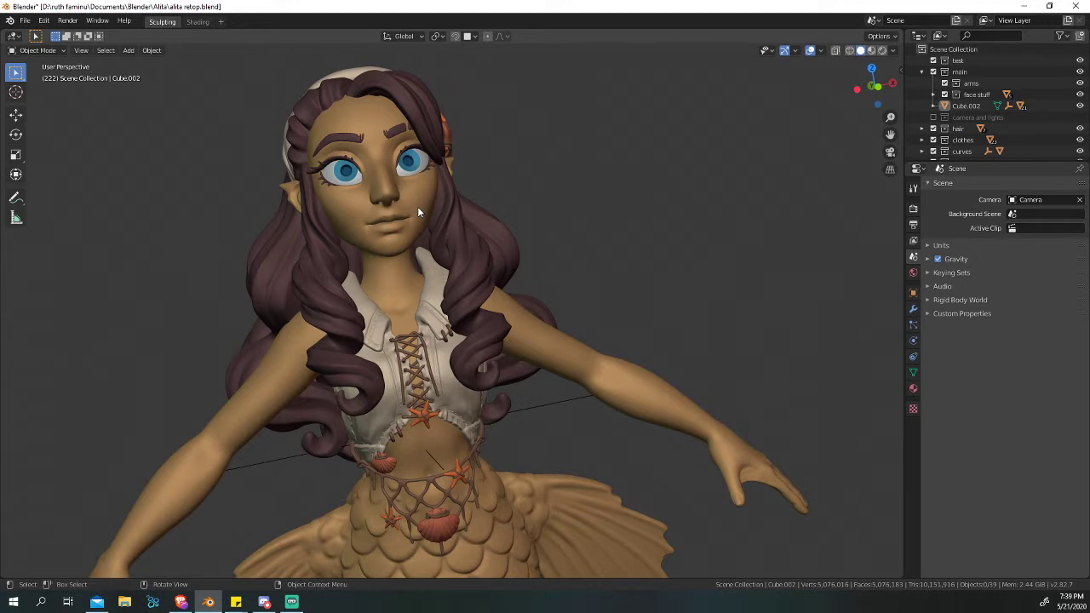
pyautogui.moveTo(460, 196); pyautogui.dragTo(326, 115, button='middle')
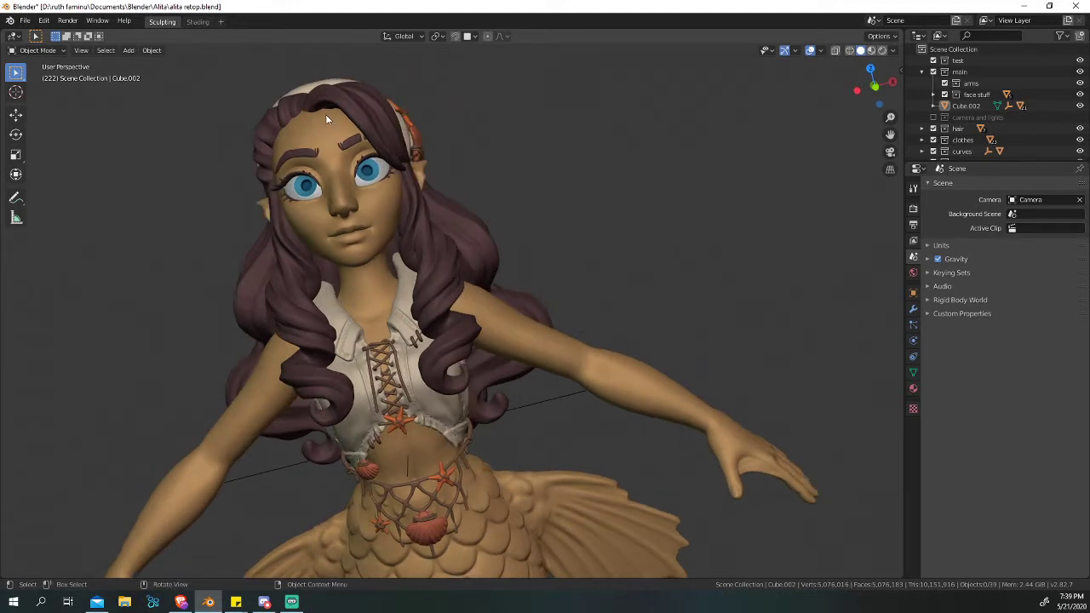
# Step: Switch the Blender window to full screen with the mermaid's upper body in view
pyautogui.click(97, 22)
pyautogui.click(119, 61)
pyautogui.moveTo(266, 314); pyautogui.dragTo(387, 365, button='middle')
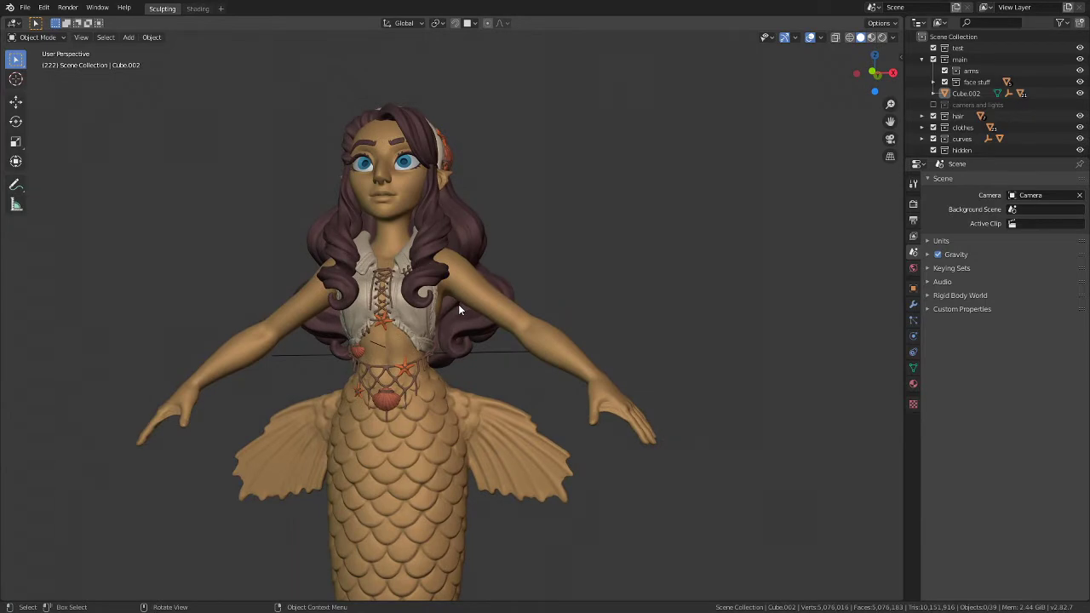
pyautogui.moveTo(506, 304); pyautogui.dragTo(383, 159, button='middle')
pyautogui.scroll(3, 550, 367)
pyautogui.scroll(-4, 394, 345)
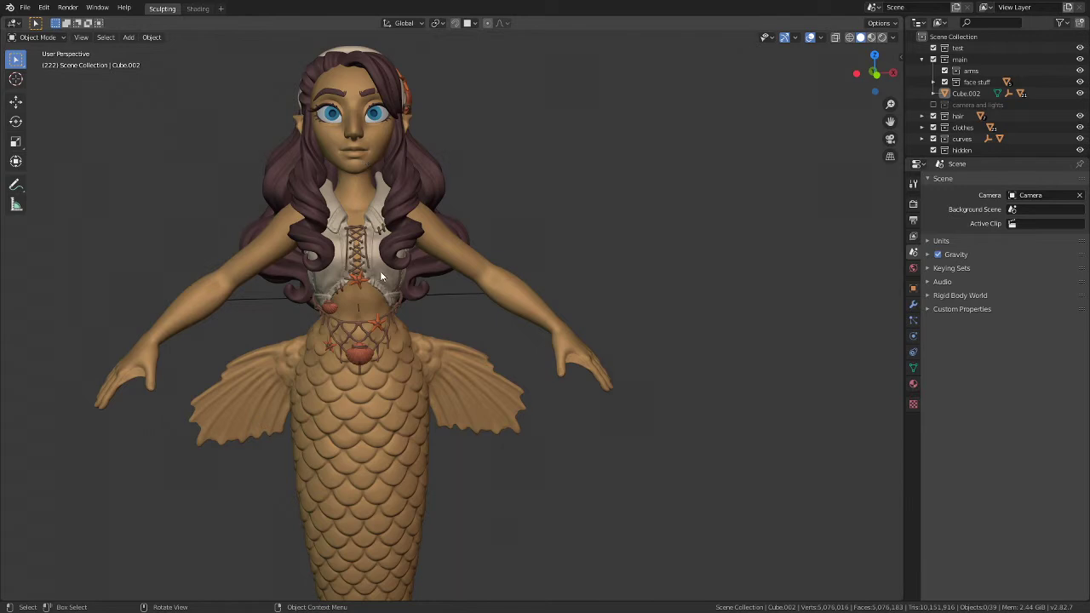
pyautogui.scroll(3, 361, 127)
pyautogui.scroll(-1, 362, 127)
# Step: Select the mermaid's body mesh and bring up its modifier properties
pyautogui.click(368, 132)
pyautogui.scroll(-2, 368, 170)
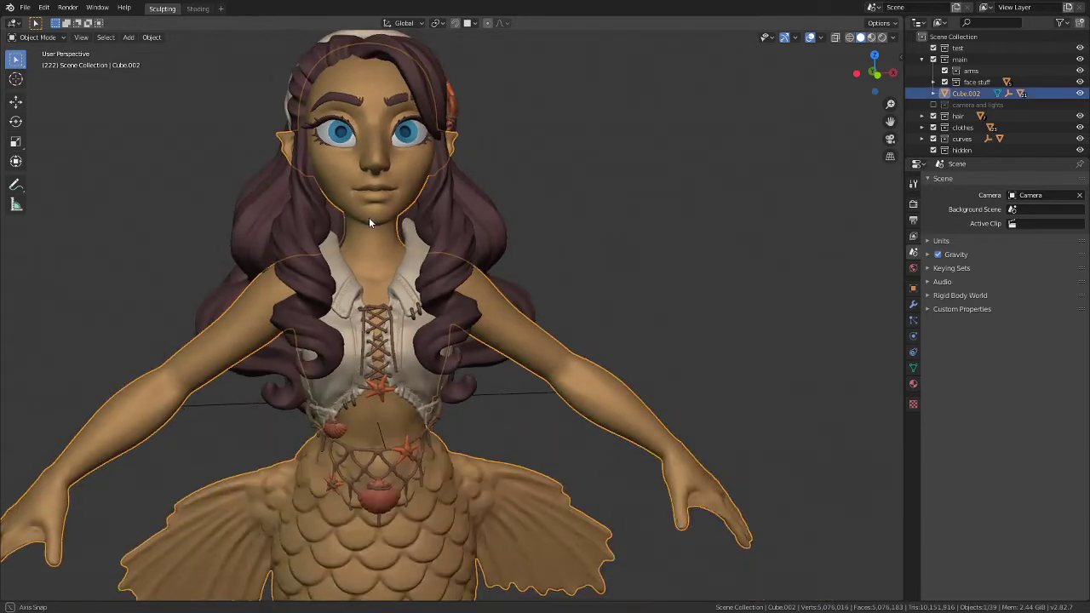
pyautogui.scroll(1, 369, 217)
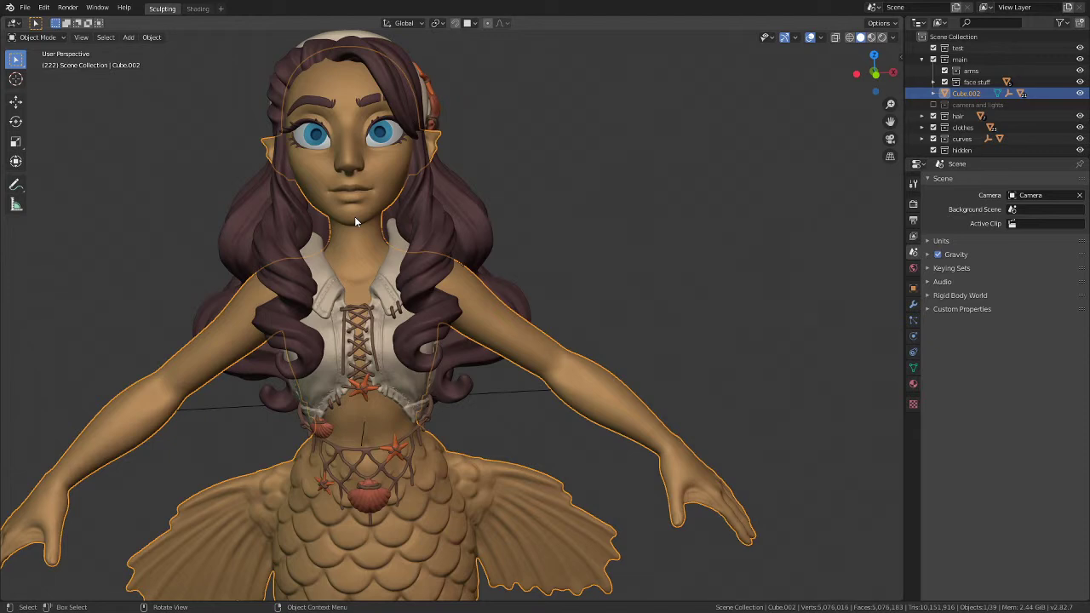
pyautogui.moveTo(354, 216); pyautogui.dragTo(655, 310, button='middle')
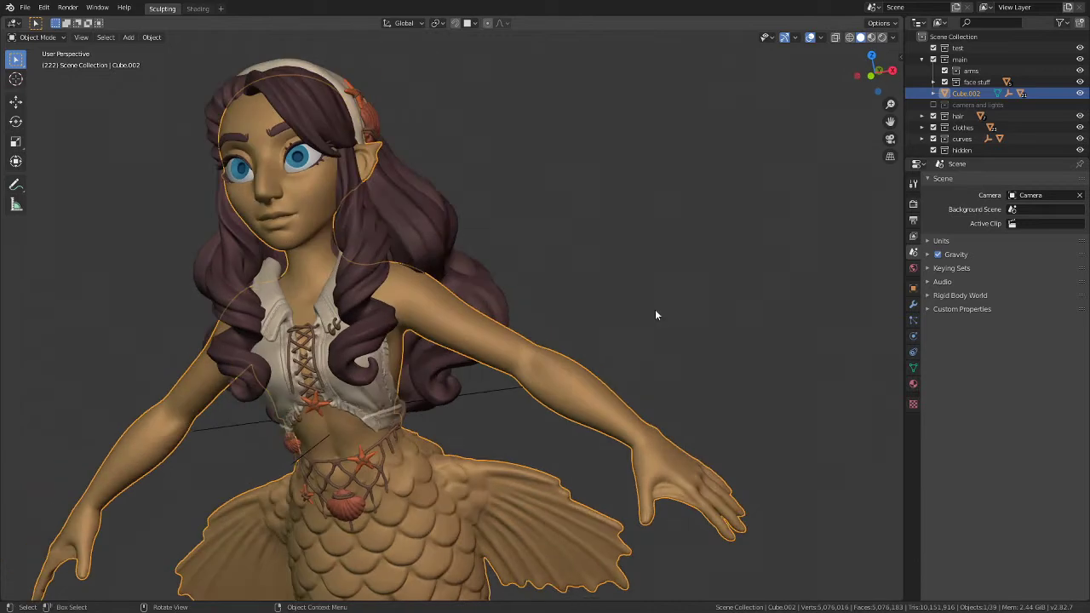
pyautogui.click(912, 304)
pyautogui.moveTo(609, 363); pyautogui.dragTo(408, 273, button='middle')
pyautogui.scroll(2, 426, 273)
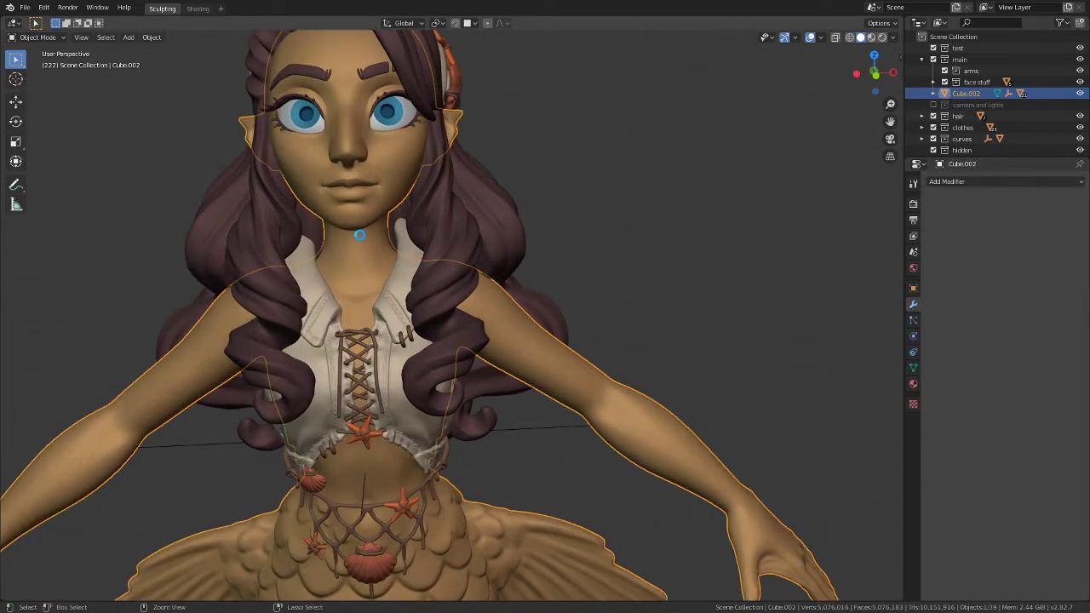
# Step: Save alita retop.blend under its existing name
pyautogui.scroll(-3, 434, 279)
pyautogui.hotkey('ctrl', 's')
pyautogui.scroll(3, 413, 271)
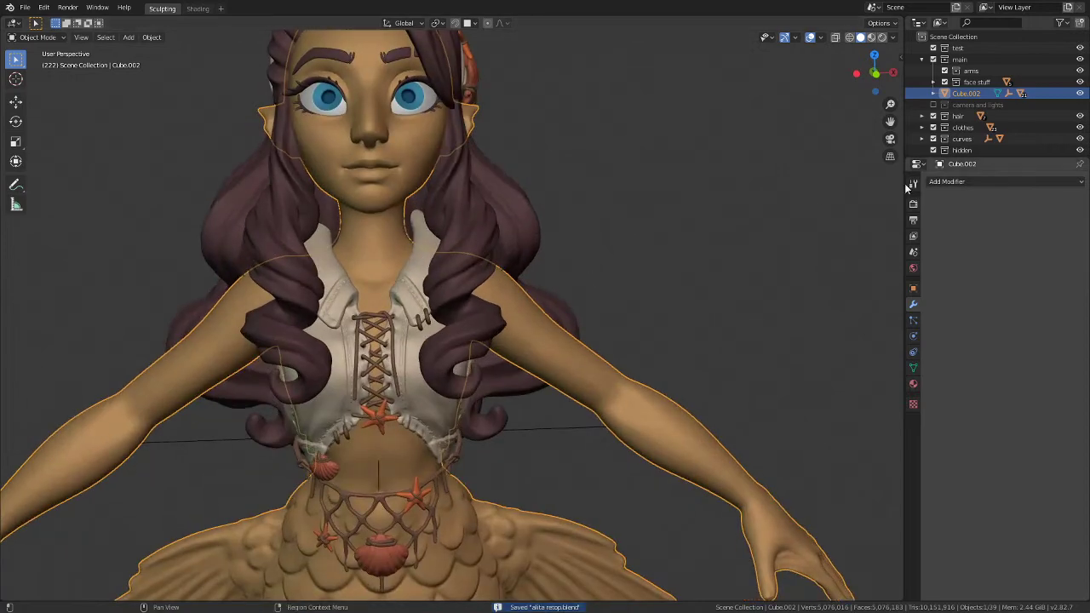
# Step: Add a Decimate modifier to the mermaid's body mesh and set its collapse ratio to 0.1, waiting for the calculation to finish
pyautogui.click(943, 183)
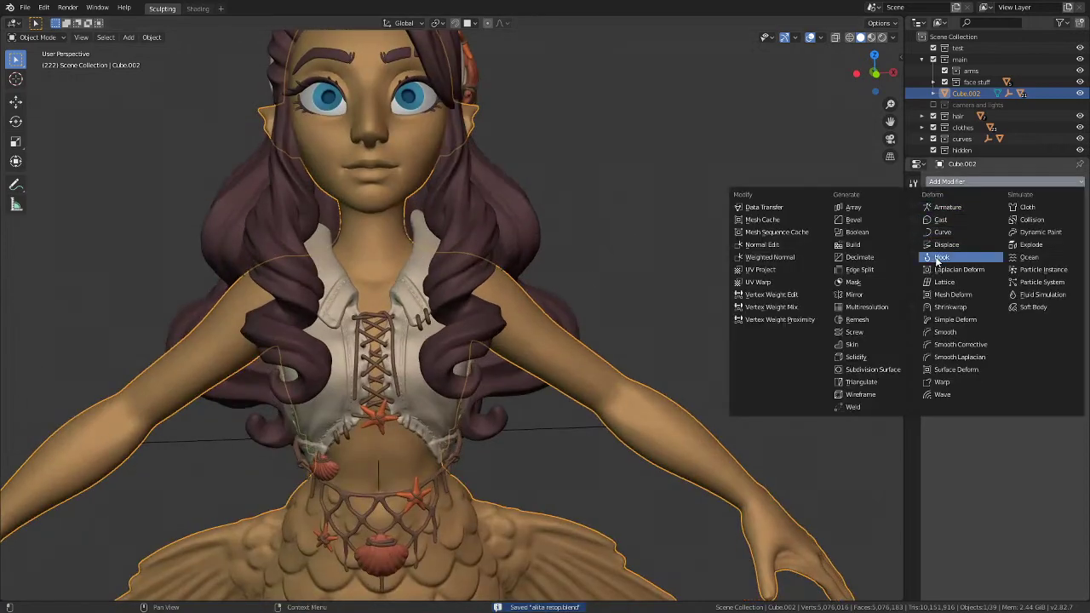
pyautogui.click(872, 258)
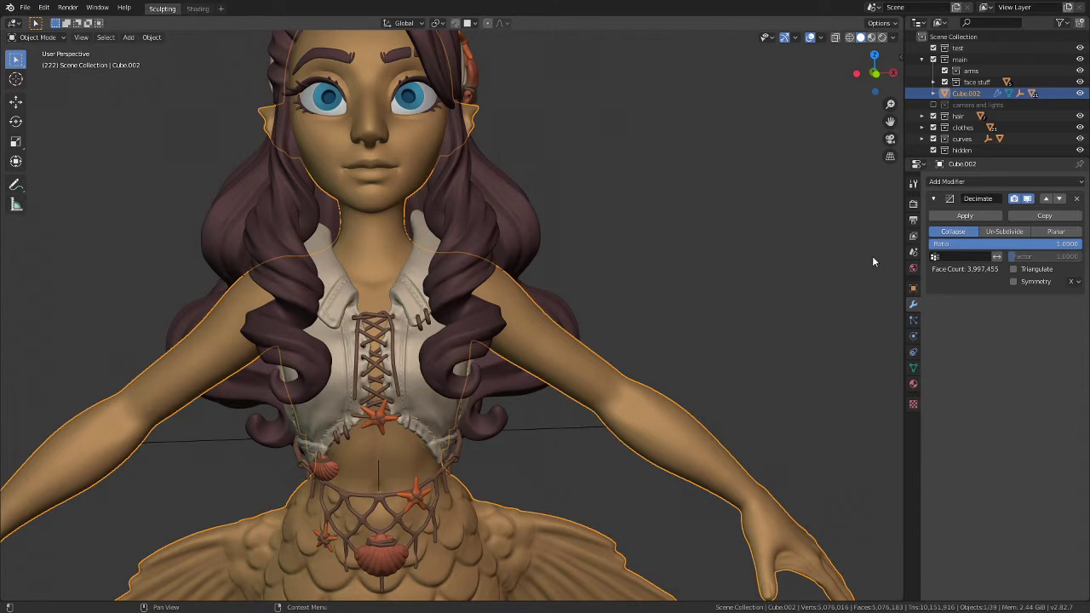
pyautogui.click(1022, 246)
pyautogui.hotkey('ctrl', 'a')
pyautogui.write('0')
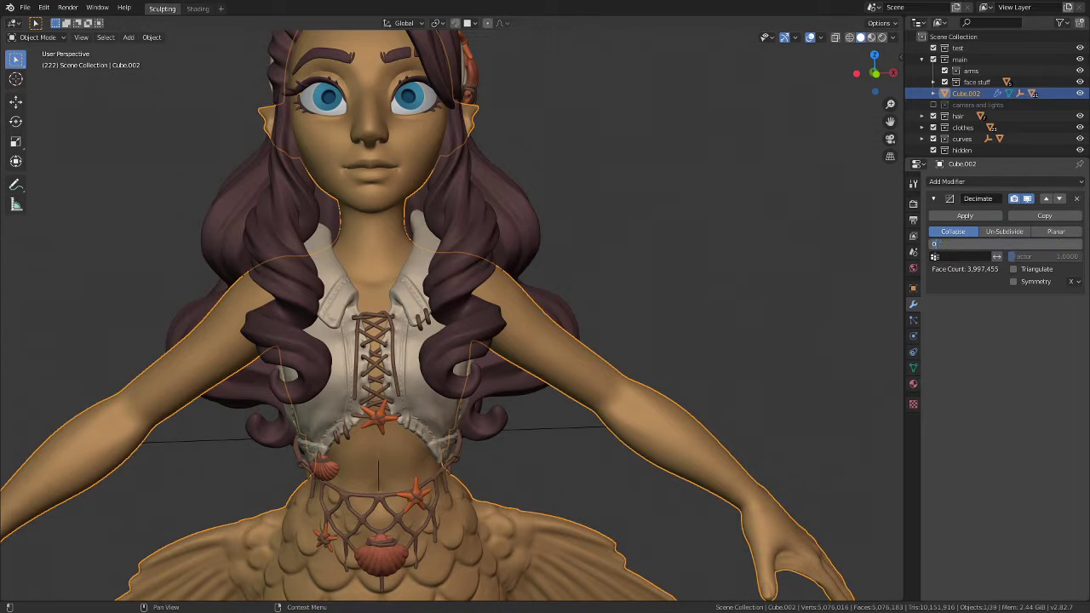
pyautogui.write('.1')
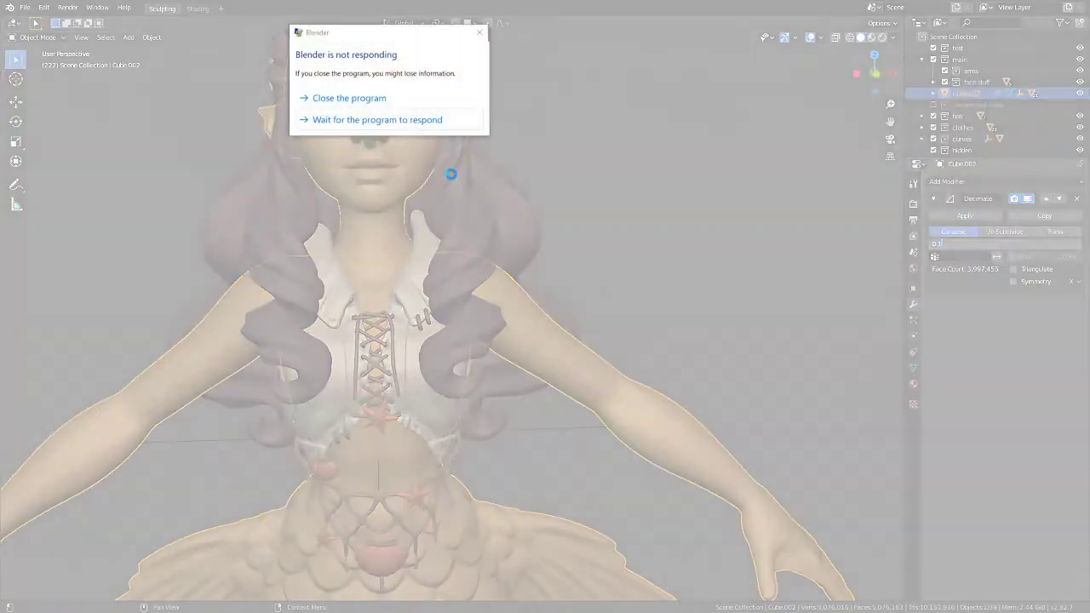
pyautogui.click(480, 31)
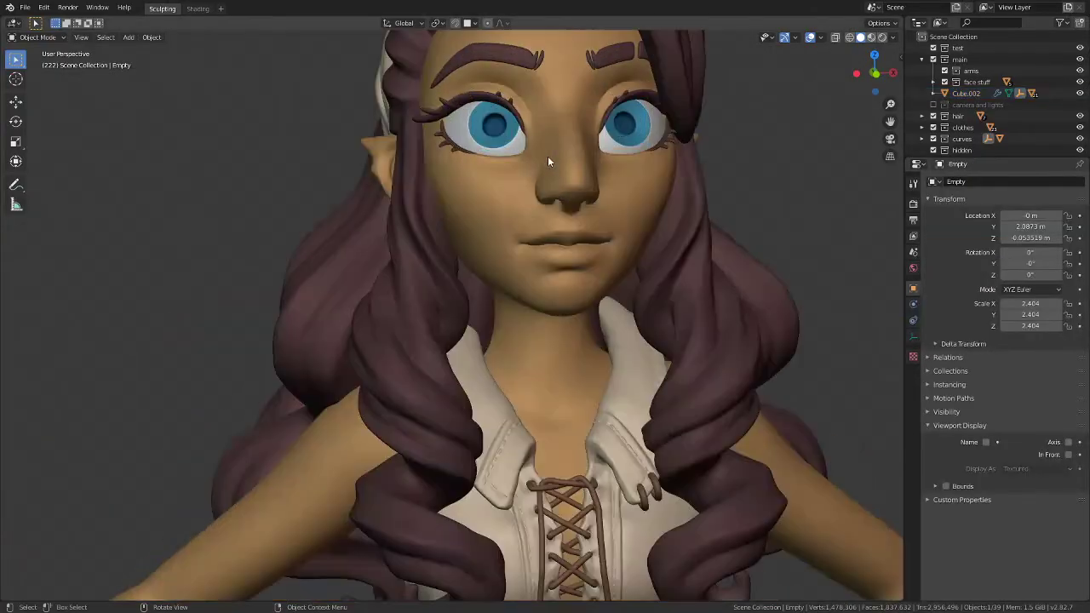
# Step: Examine the decimated body mesh up close and from several angles, checking the lips, nose, arms and tail for lost detail
pyautogui.scroll(5, 545, 219)
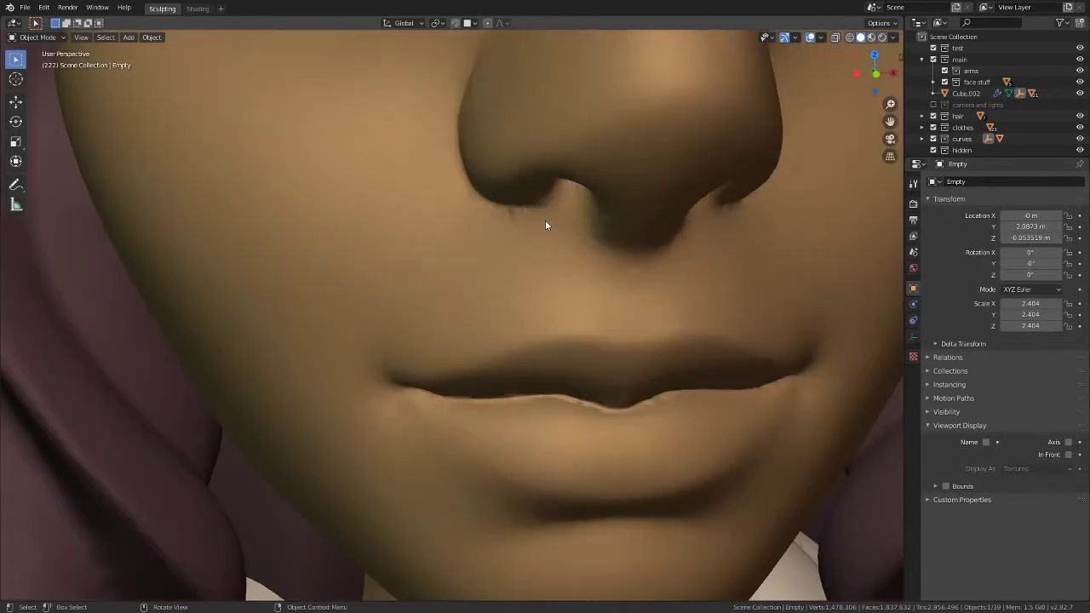
pyautogui.scroll(-5, 518, 248)
pyautogui.moveTo(518, 248); pyautogui.dragTo(351, 348, button='middle')
pyautogui.scroll(-5, 463, 258)
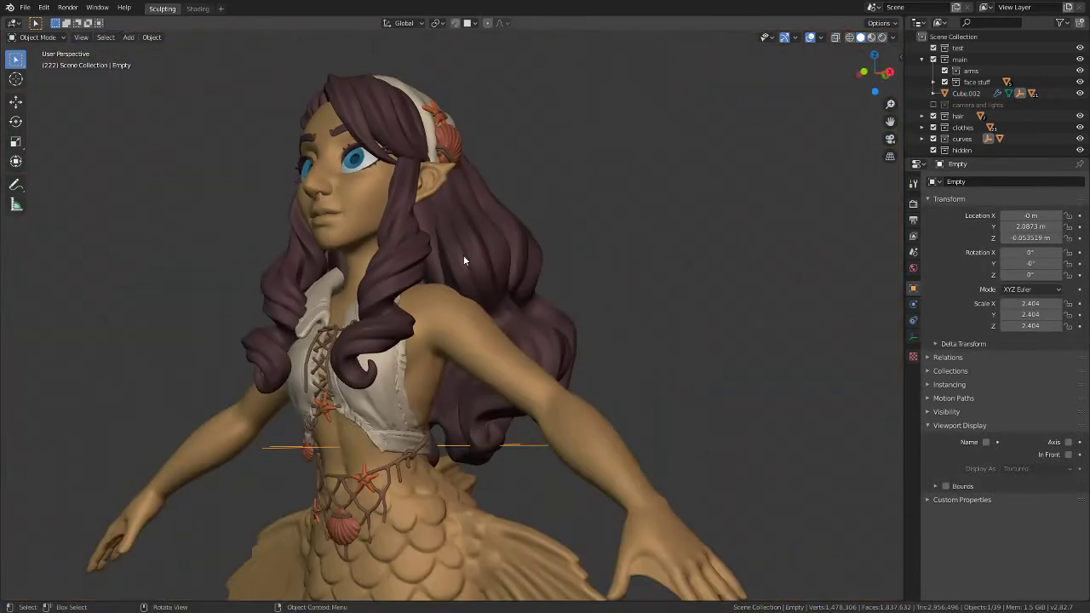
pyautogui.moveTo(463, 257); pyautogui.dragTo(374, 236, button='middle')
pyautogui.scroll(4, 331, 338)
pyautogui.moveTo(331, 339); pyautogui.dragTo(455, 413, button='middle')
pyautogui.scroll(-6, 406, 251)
pyautogui.scroll(-5, 587, 323)
pyautogui.scroll(5, 588, 323)
pyautogui.moveTo(588, 324); pyautogui.dragTo(538, 436, button='middle')
pyautogui.scroll(6, 621, 336)
pyautogui.moveTo(608, 337); pyautogui.dragTo(523, 241, button='middle')
pyautogui.scroll(-5, 523, 241)
pyautogui.moveTo(482, 440); pyautogui.dragTo(530, 400, button='middle')
pyautogui.scroll(-4, 407, 398)
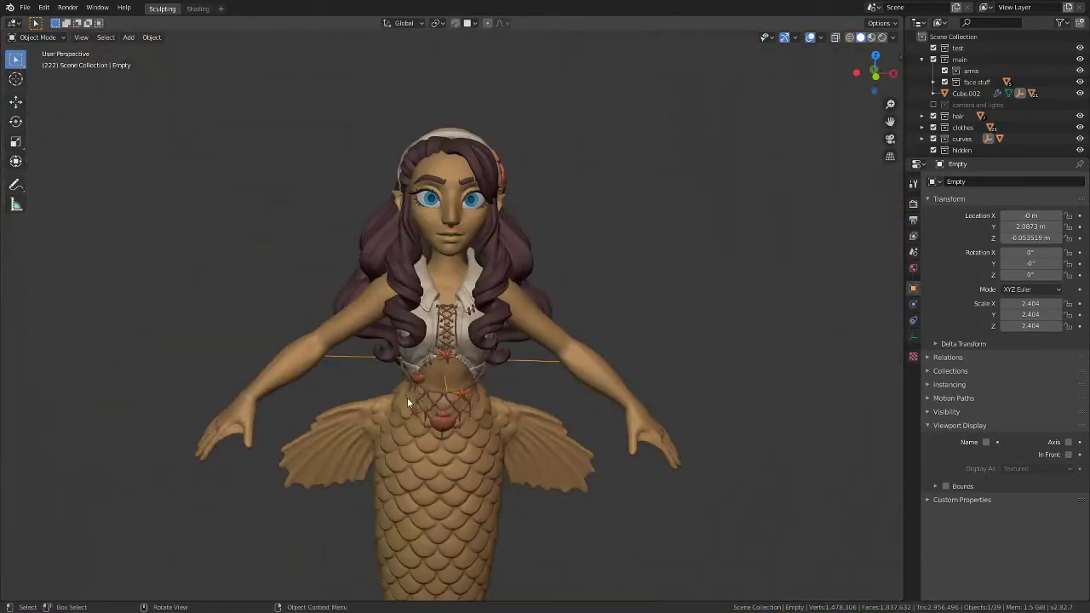
pyautogui.scroll(5, 717, 305)
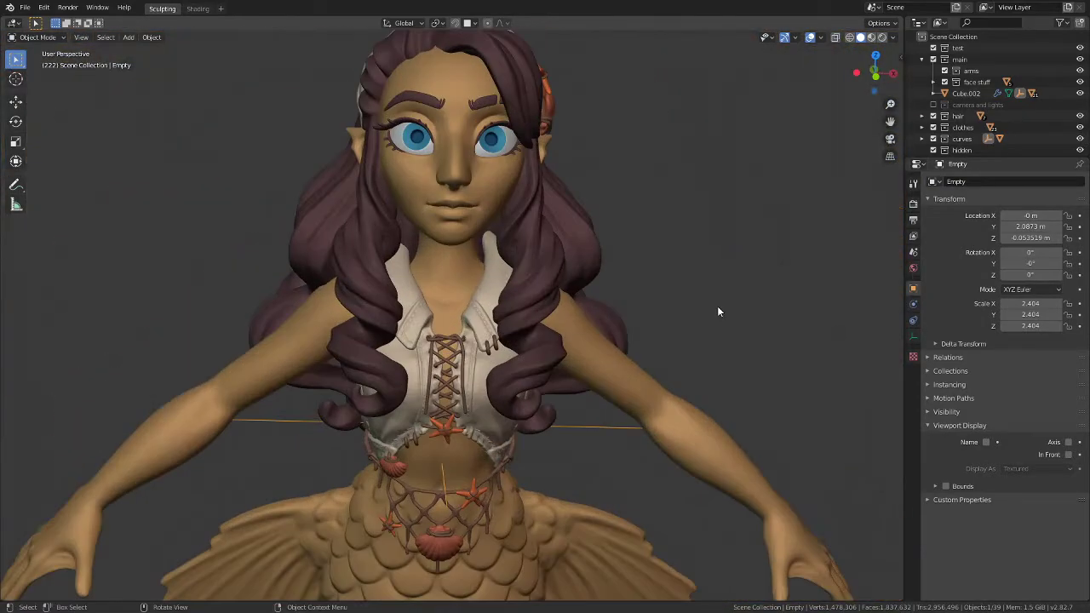
# Step: Set the Decimate ratio of the mermaid's body mesh to 0.05
pyautogui.click(472, 194)
pyautogui.click(1026, 245)
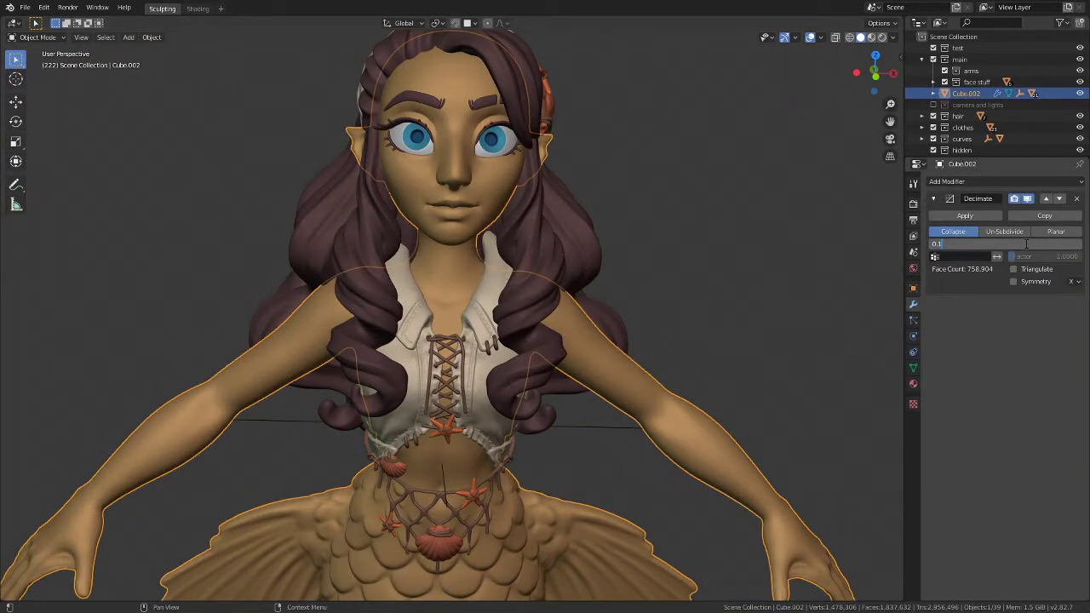
pyautogui.press('BackSpace')
pyautogui.write('05')
pyautogui.press('Return')
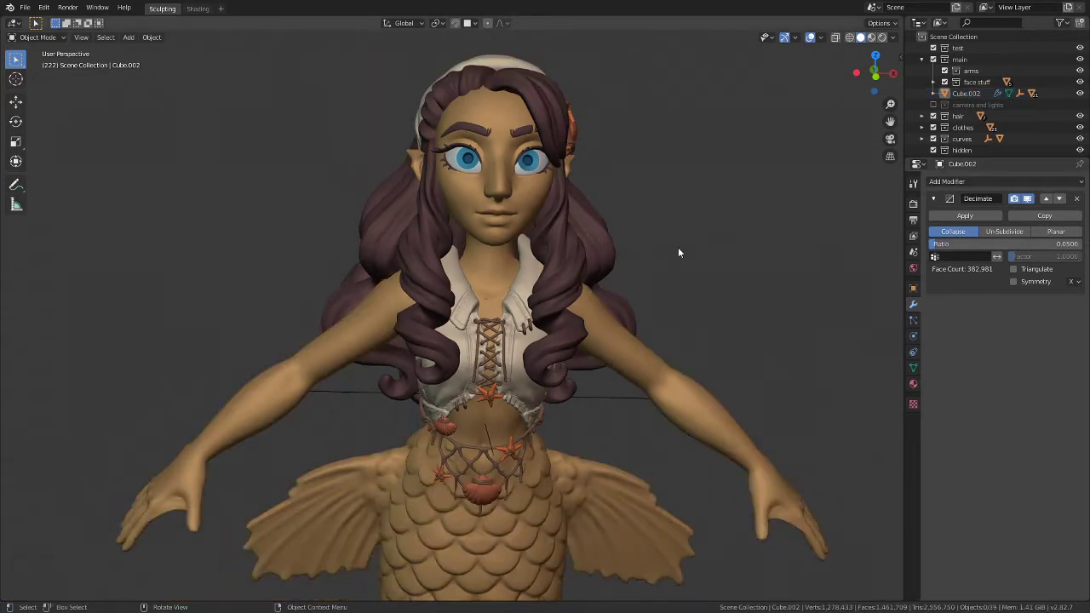
# Step: Examine the further decimated tail scales and fins up close and from a distance for lost detail
pyautogui.moveTo(678, 252); pyautogui.dragTo(591, 307, button='middle')
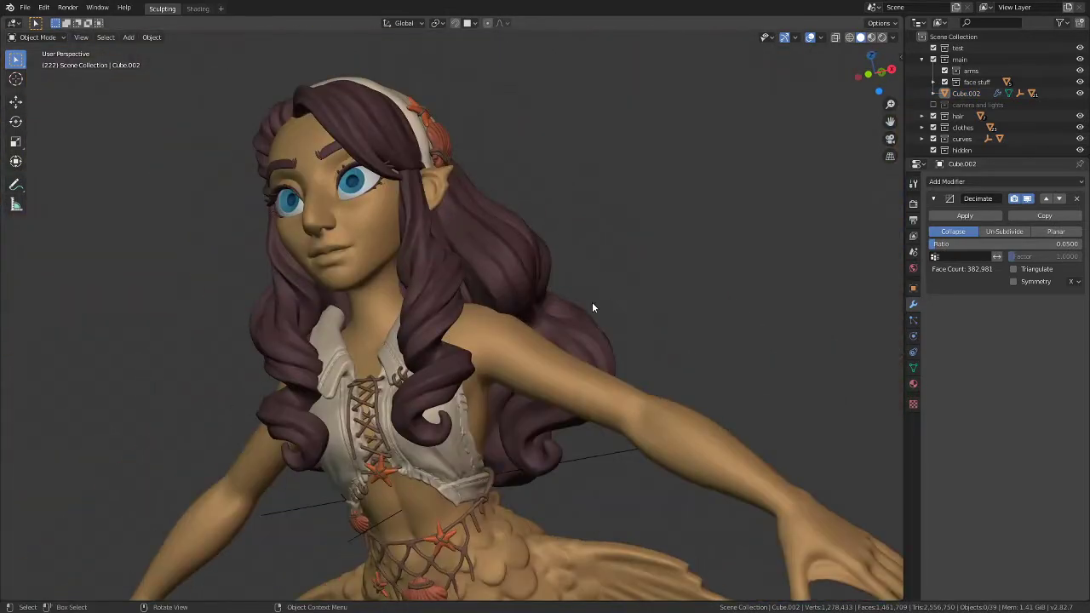
pyautogui.scroll(-3, 439, 522)
pyautogui.moveTo(439, 521); pyautogui.dragTo(463, 316, button='middle')
pyautogui.scroll(8, 445, 515)
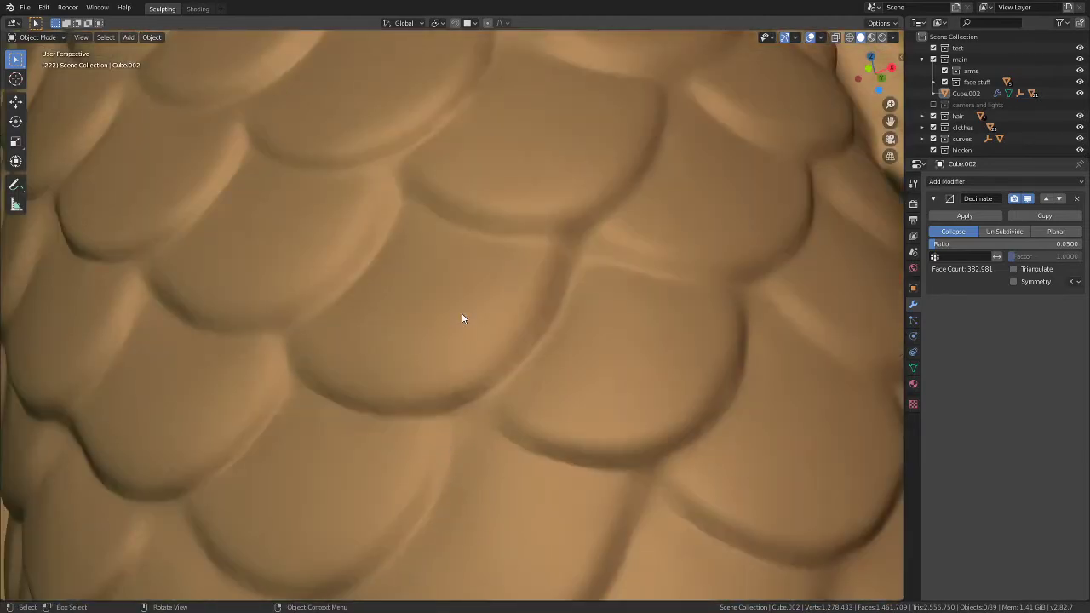
pyautogui.scroll(-5, 481, 312)
pyautogui.moveTo(440, 239); pyautogui.dragTo(600, 285, button='middle')
pyautogui.scroll(-5, 562, 290)
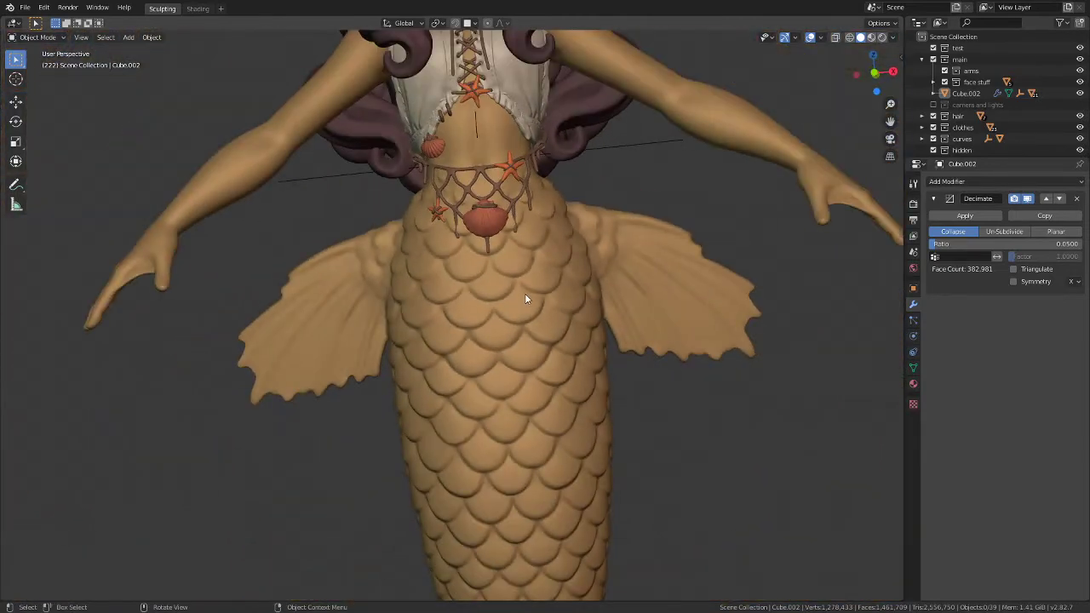
pyautogui.moveTo(524, 293); pyautogui.dragTo(504, 351, button='middle')
pyautogui.scroll(-1, 446, 309)
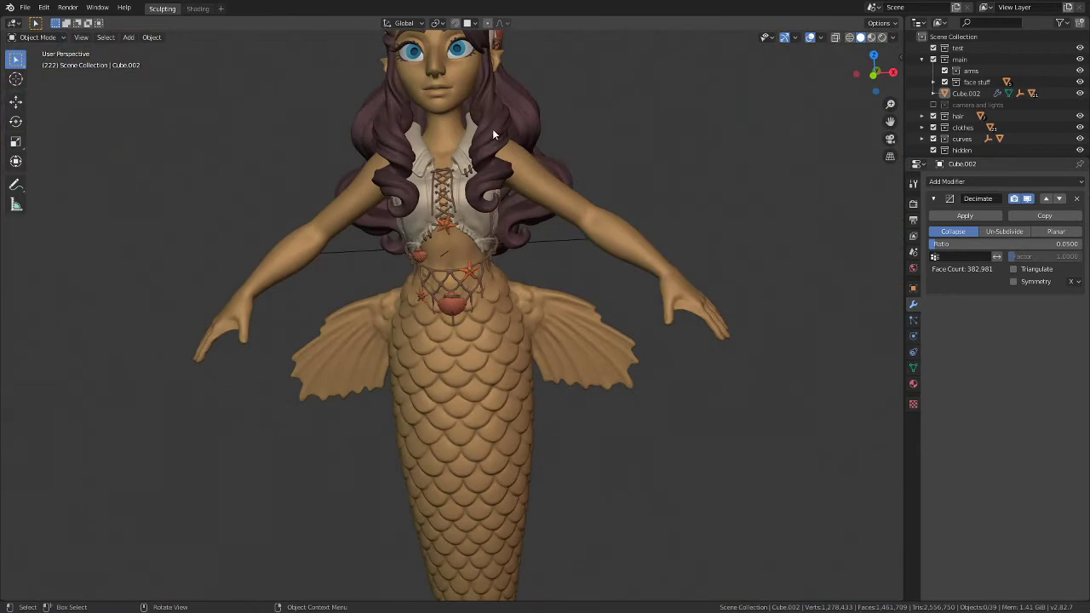
# Step: Examine the decimated face, lips and neck up close for shading artifacts
pyautogui.scroll(2, 479, 81)
pyautogui.moveTo(479, 82); pyautogui.dragTo(436, 215, button='middle')
pyautogui.scroll(3, 435, 215)
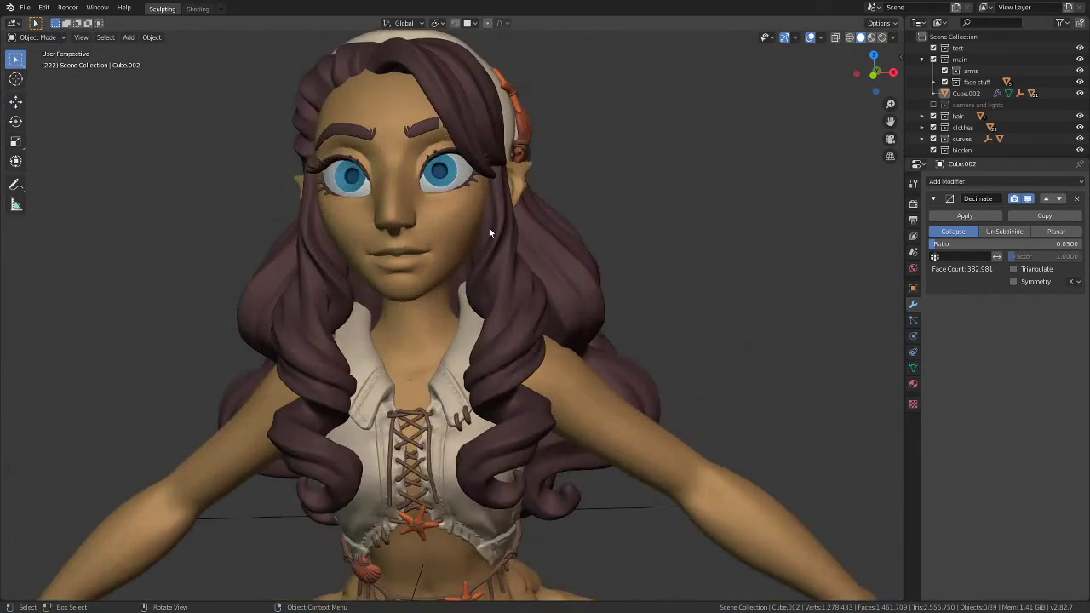
pyautogui.moveTo(465, 313); pyautogui.dragTo(549, 256, button='middle')
pyautogui.scroll(3, 555, 143)
pyautogui.moveTo(433, 321); pyautogui.dragTo(387, 334, button='middle')
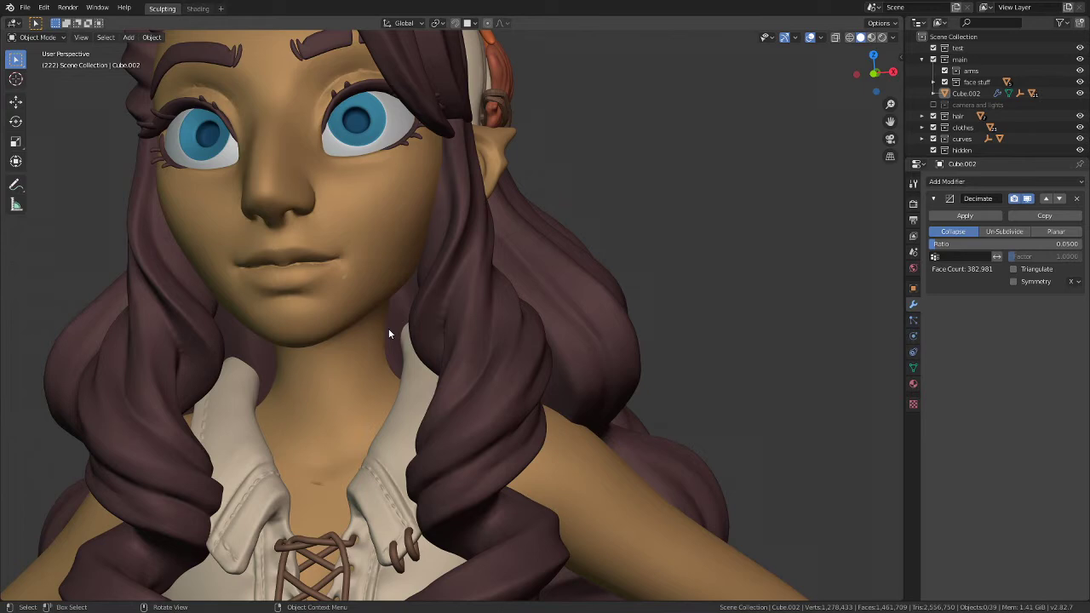
pyautogui.scroll(-3, 388, 332)
pyautogui.scroll(5, 390, 318)
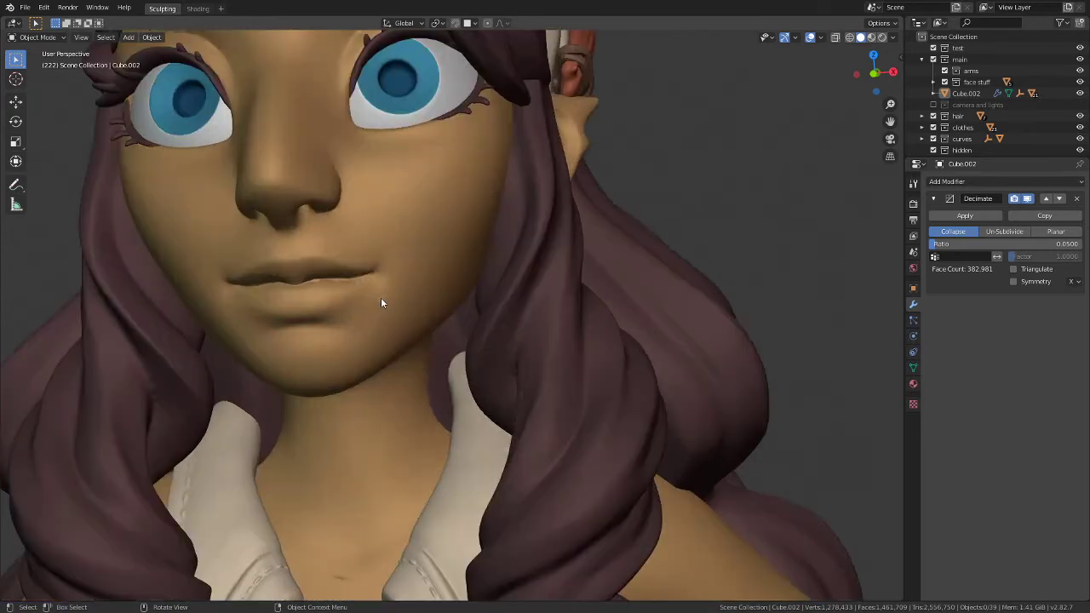
# Step: Select the mermaid's body mesh and apply its Decimate modifier permanently
pyautogui.click(381, 297)
pyautogui.scroll(-8, 469, 244)
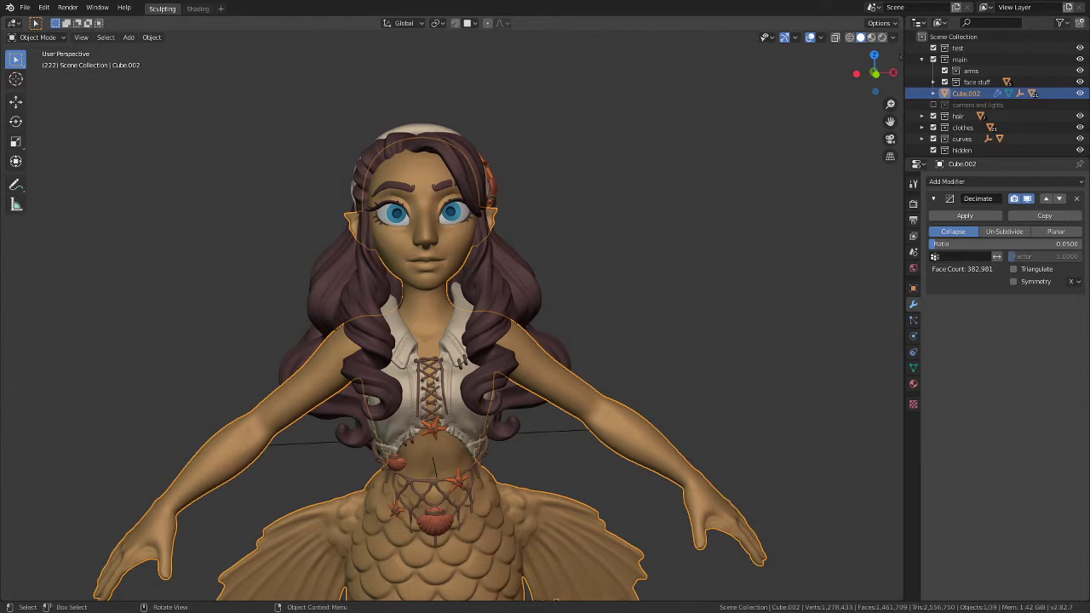
pyautogui.scroll(-3, 683, 205)
pyautogui.moveTo(683, 205); pyautogui.dragTo(189, 86, button='middle')
pyautogui.scroll(2, 396, 122)
pyautogui.moveTo(396, 122); pyautogui.dragTo(364, 397, button='middle')
pyautogui.scroll(2, 364, 397)
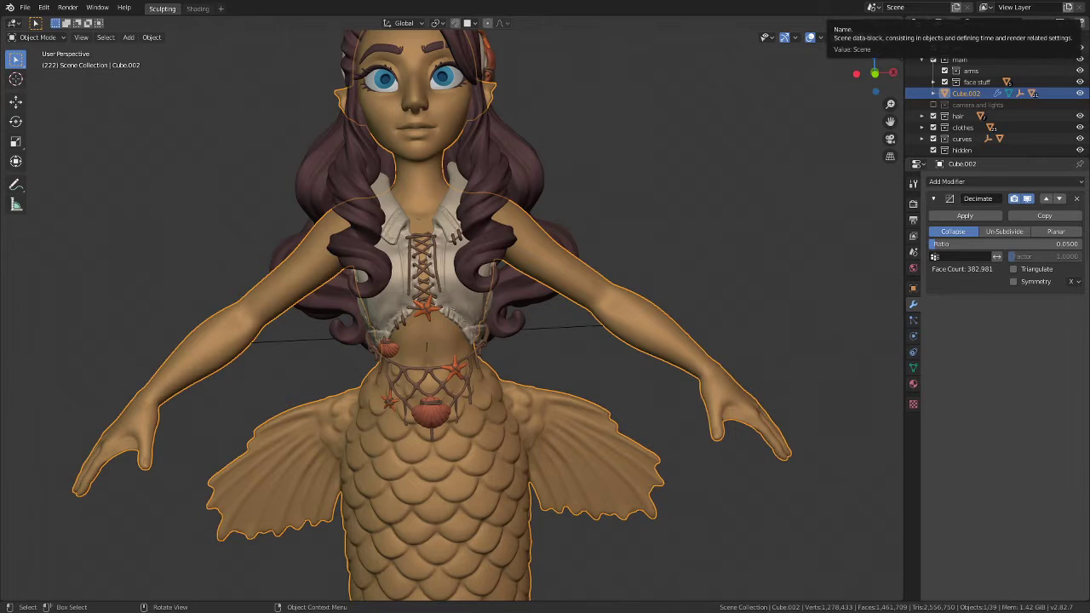
pyautogui.moveTo(429, 202); pyautogui.dragTo(351, 208, button='middle')
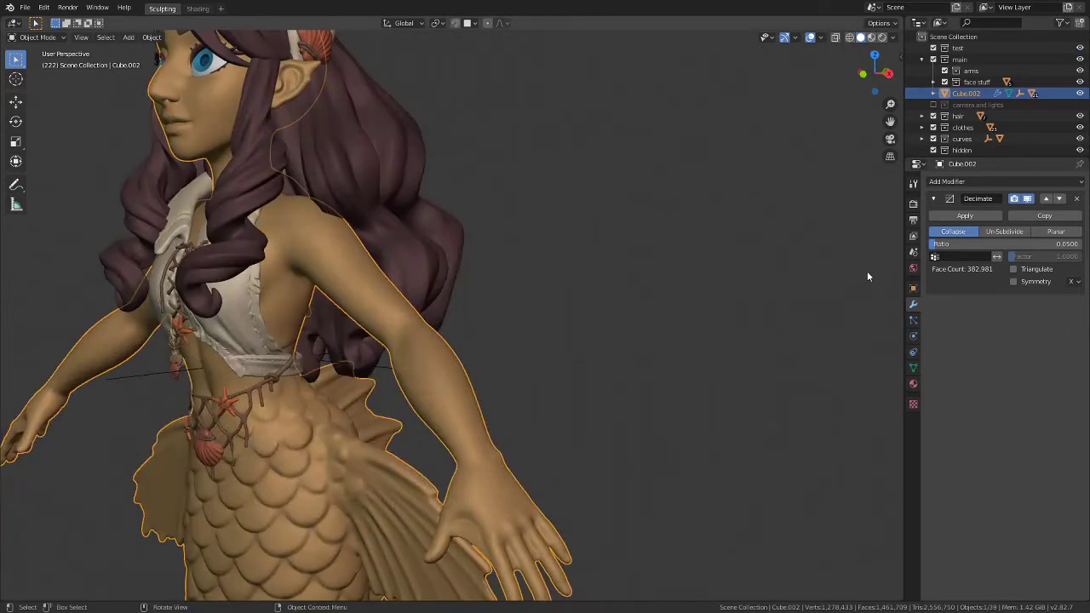
pyautogui.click(976, 215)
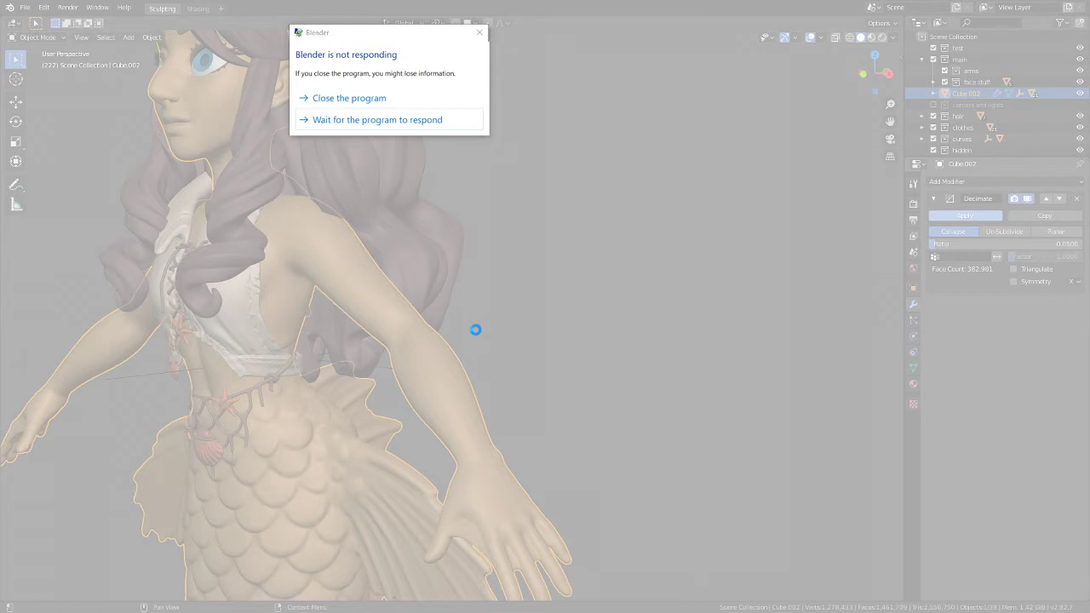
pyautogui.click(479, 37)
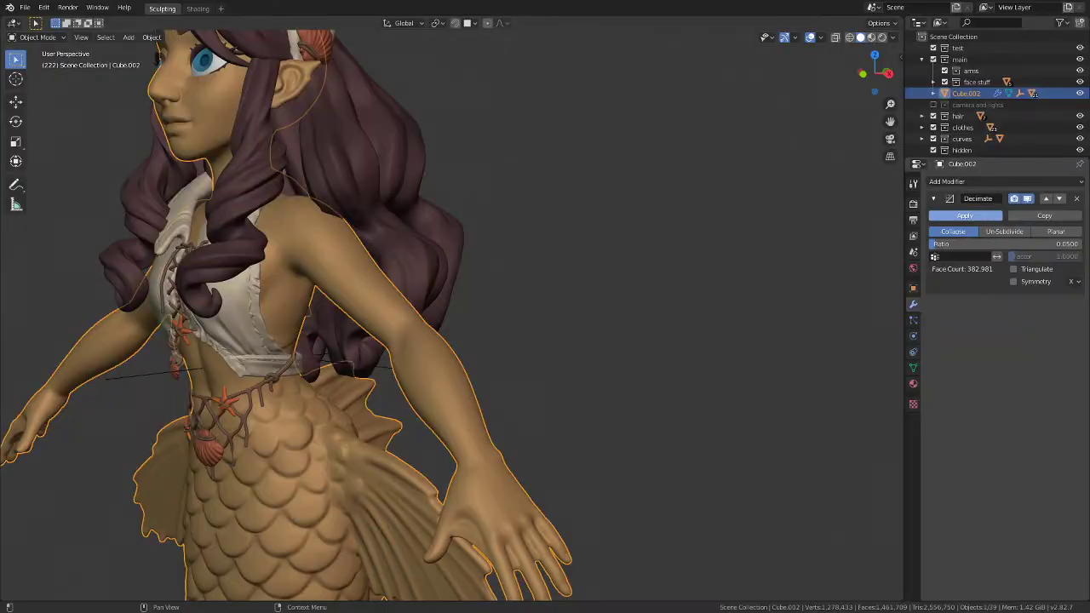
pyautogui.click(965, 216)
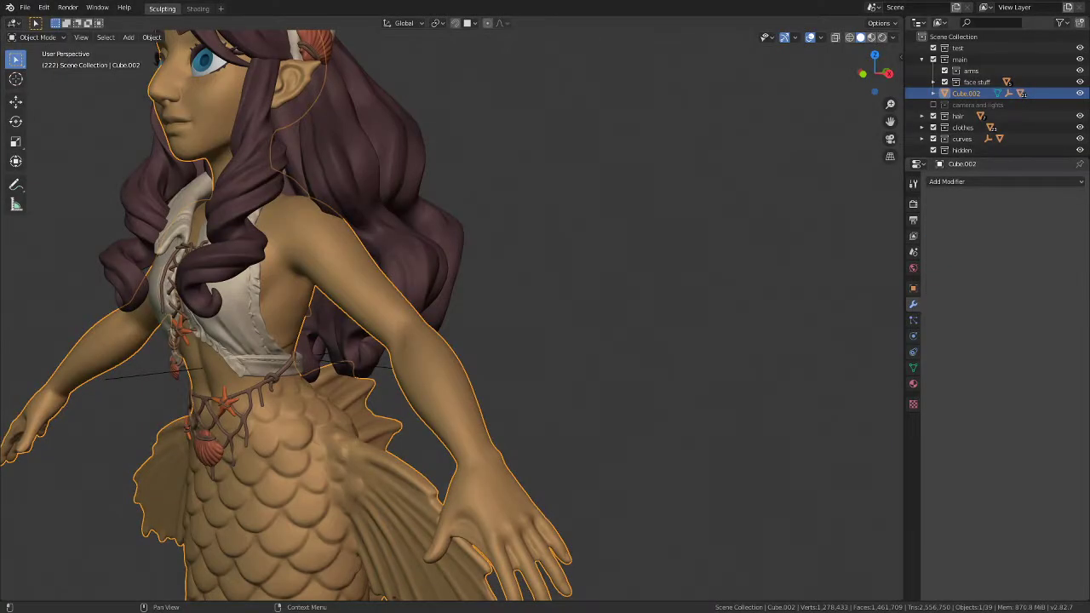
# Step: Examine the whole mermaid from the front, side and below, checking the body after the decimation
pyautogui.moveTo(576, 294); pyautogui.dragTo(591, 388, button='middle')
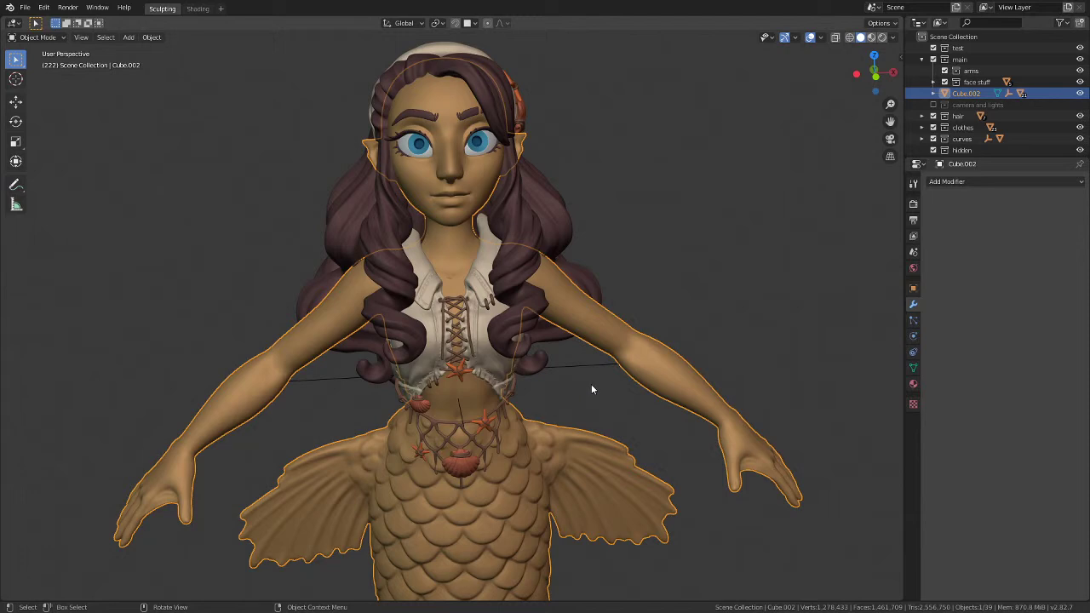
pyautogui.moveTo(592, 389); pyautogui.dragTo(232, 351, button='middle')
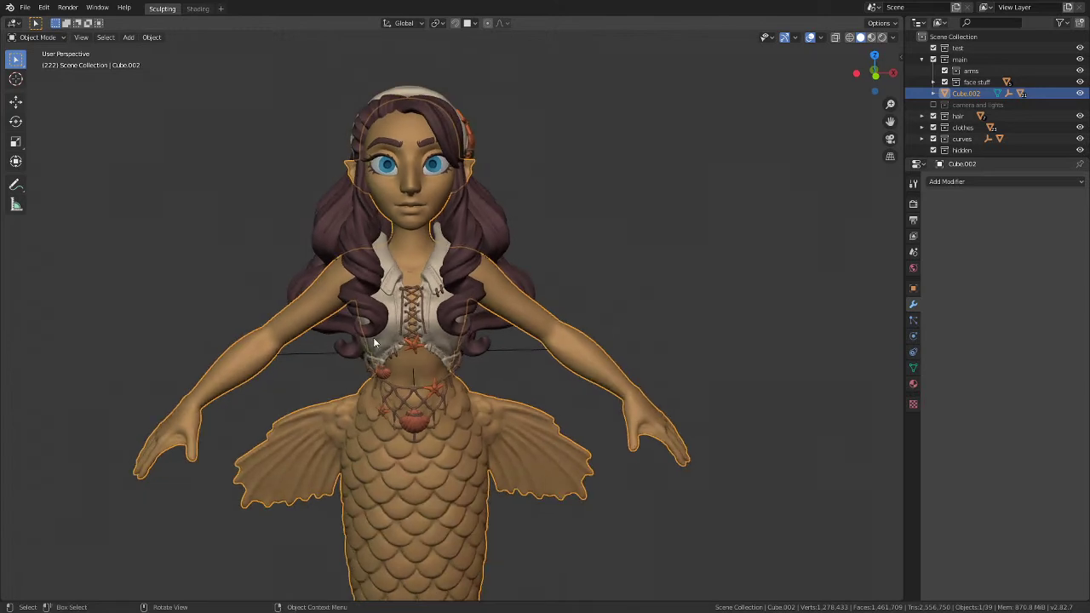
pyautogui.moveTo(498, 344); pyautogui.dragTo(443, 333, button='middle')
pyautogui.scroll(3, 437, 247)
pyautogui.moveTo(437, 248); pyautogui.dragTo(415, 235, button='middle')
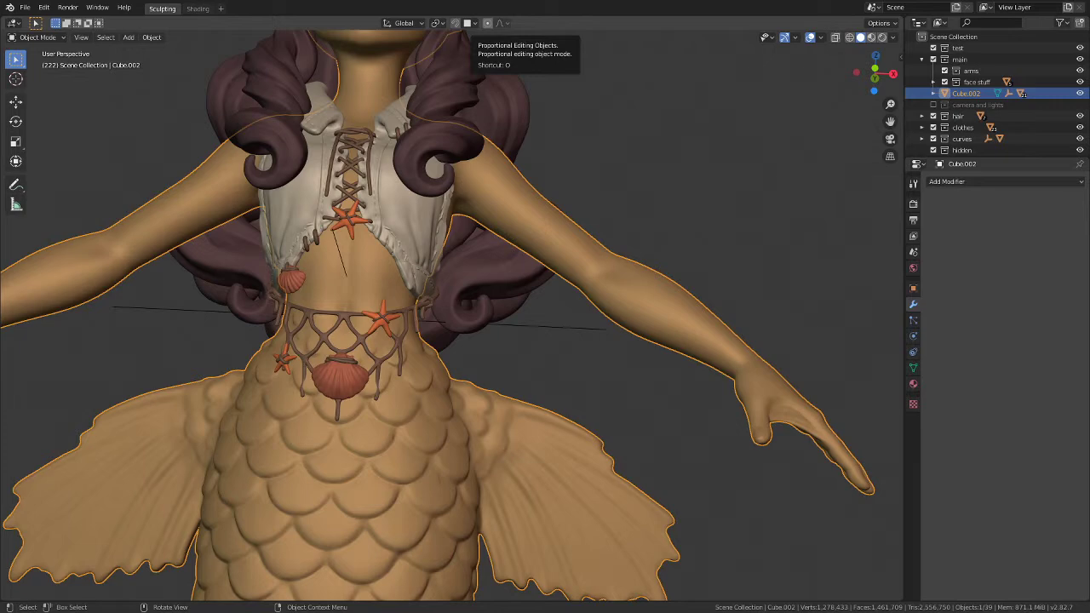
pyautogui.moveTo(519, 227); pyautogui.dragTo(426, 327, button='middle')
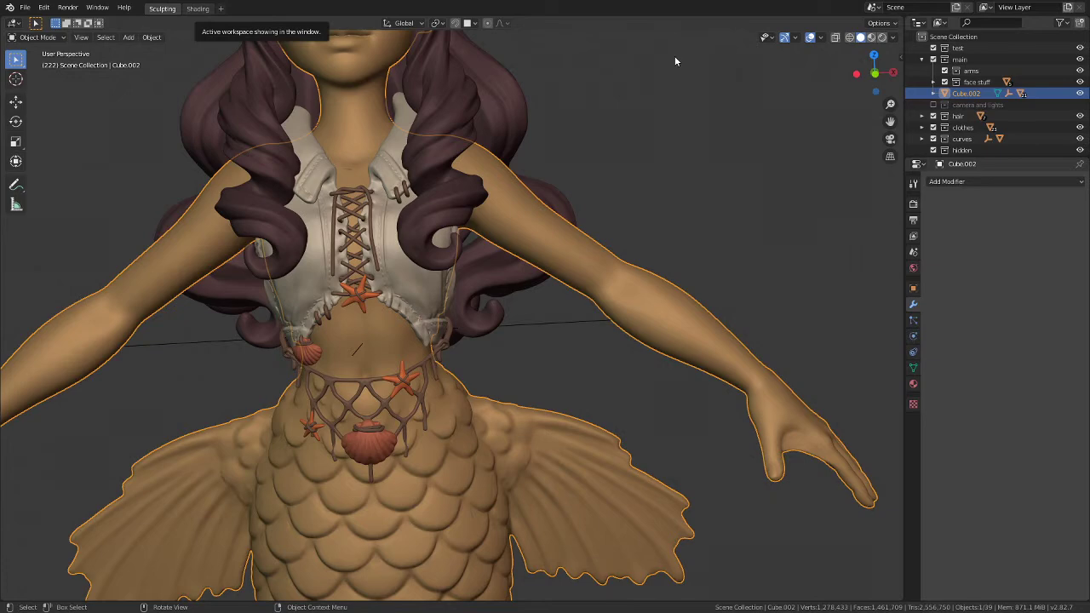
pyautogui.scroll(-5, 579, 466)
pyautogui.moveTo(579, 466); pyautogui.dragTo(630, 291, button='middle')
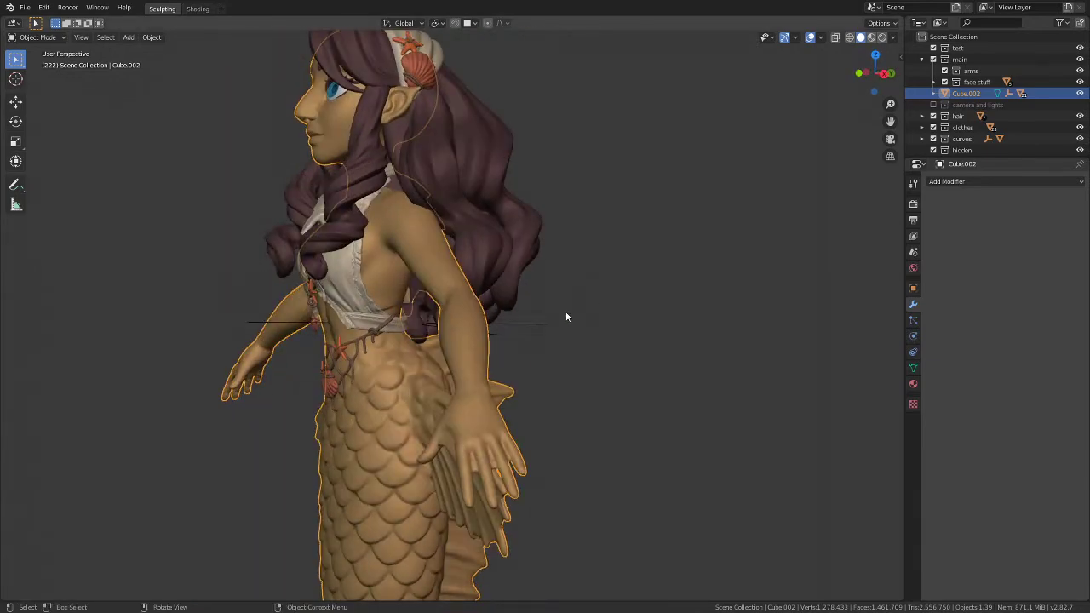
pyautogui.moveTo(508, 323); pyautogui.dragTo(389, 200, button='middle')
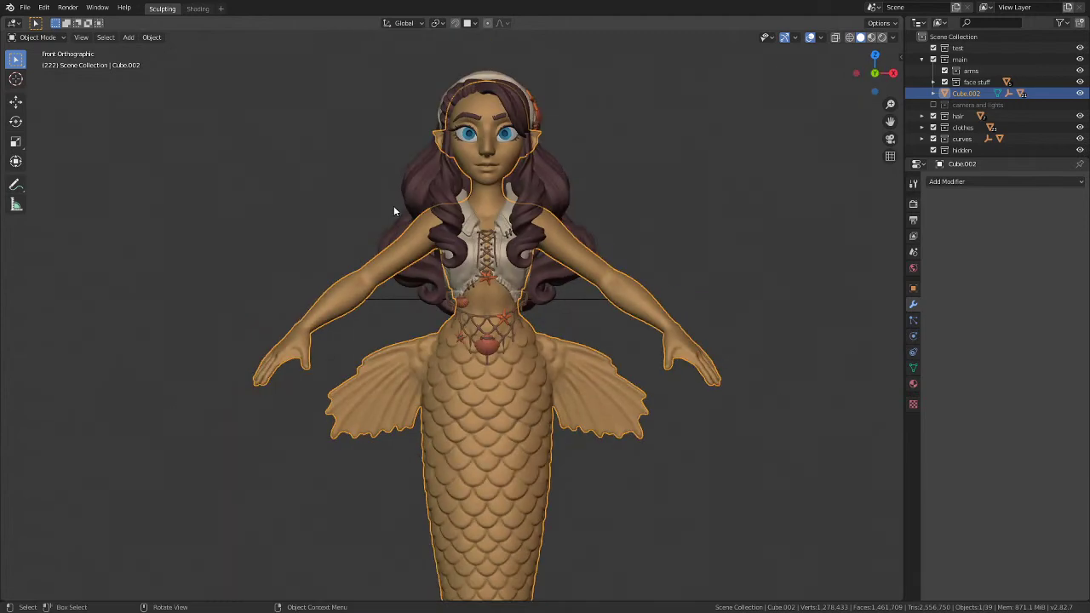
pyautogui.moveTo(302, 151); pyautogui.dragTo(560, 298, button='middle')
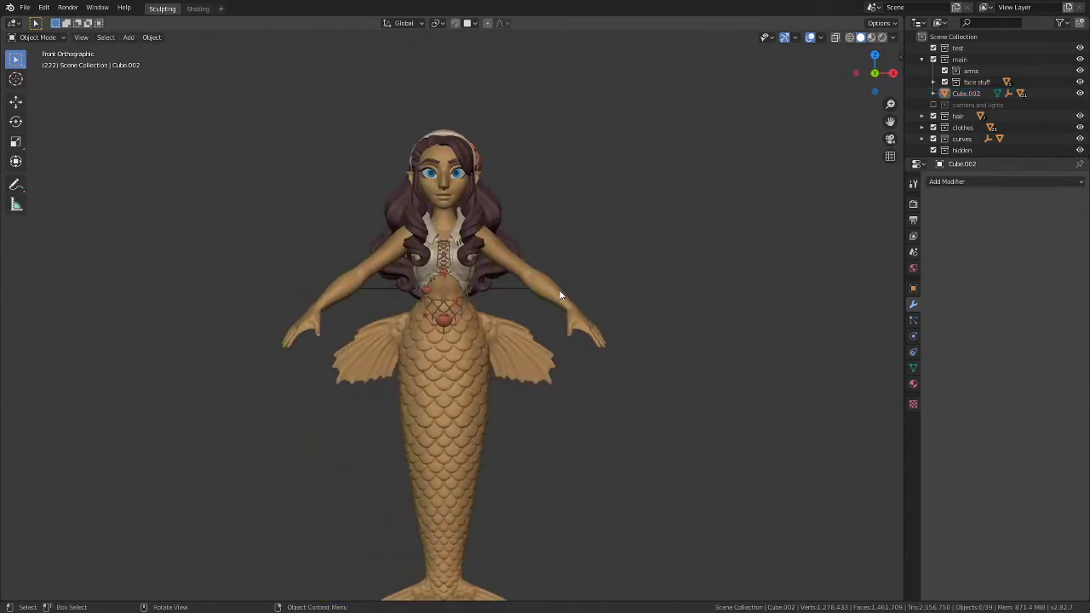
pyautogui.scroll(5, 462, 162)
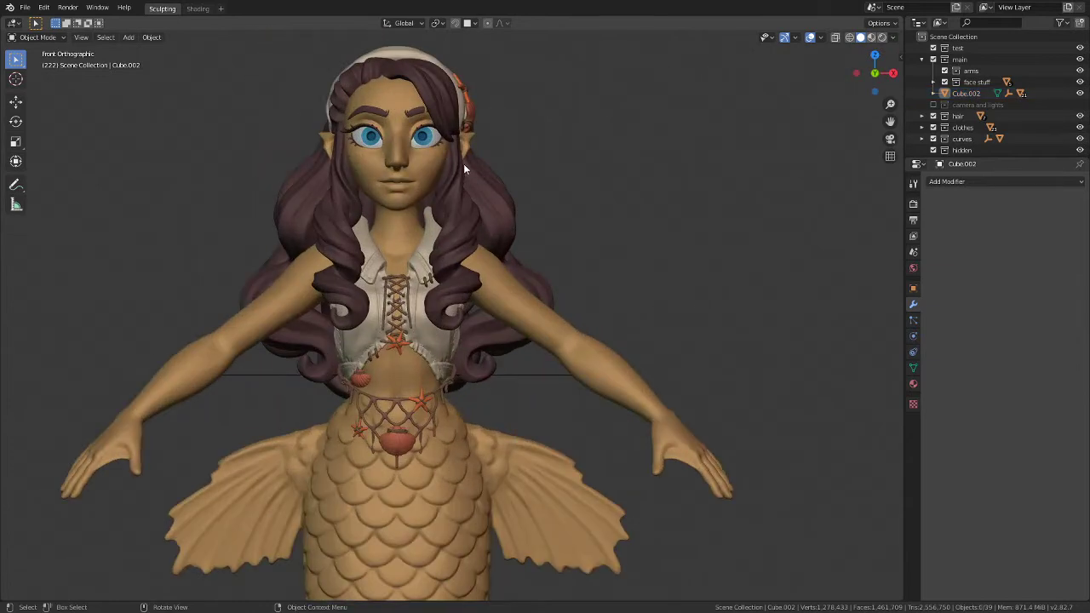
# Step: Hide the face stuff, hair and clothes collections so only the bare body and eyes show, and save the file
pyautogui.click(1080, 81)
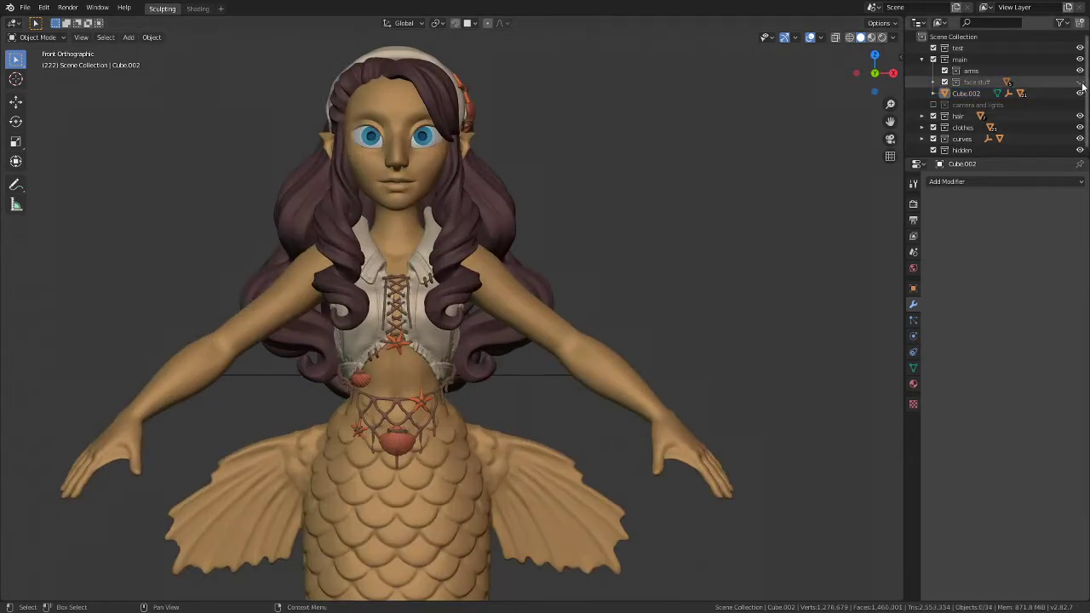
pyautogui.click(1080, 116)
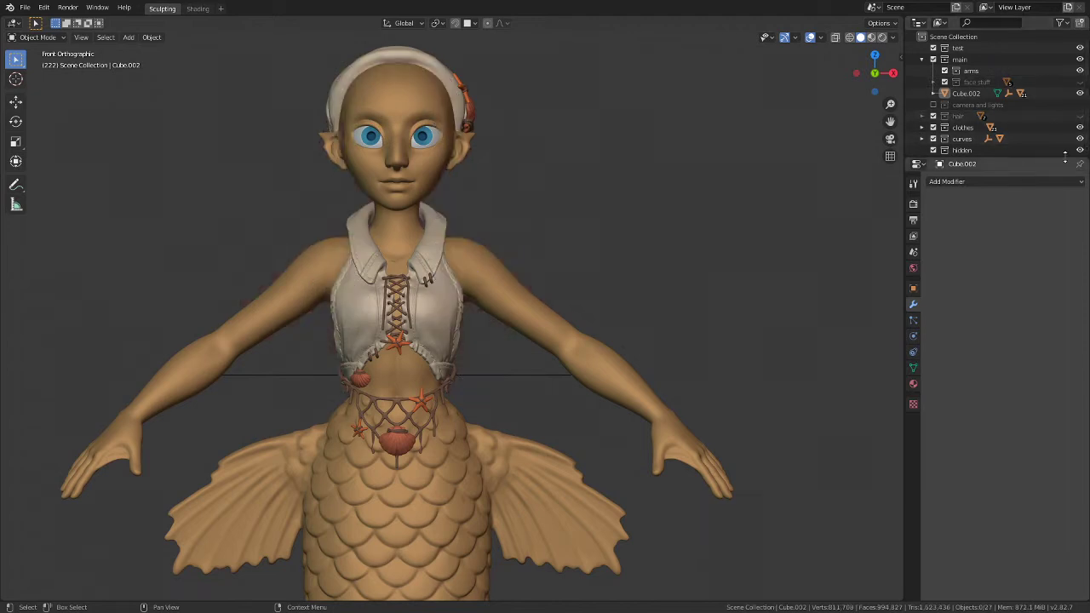
pyautogui.click(1079, 126)
pyautogui.moveTo(555, 191); pyautogui.dragTo(406, 181, button='middle')
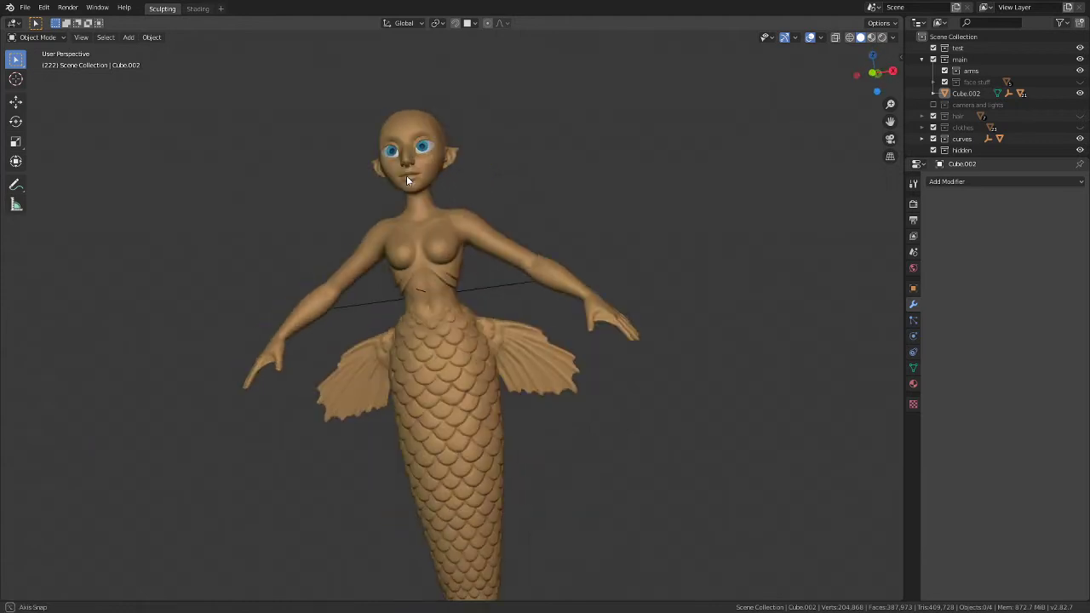
pyautogui.hotkey('ctrl', 's')
# Step: Examine the bare body's torso, tail scales and fins from several angles and up close, with the body mesh selected
pyautogui.moveTo(407, 224); pyautogui.dragTo(445, 218, button='middle')
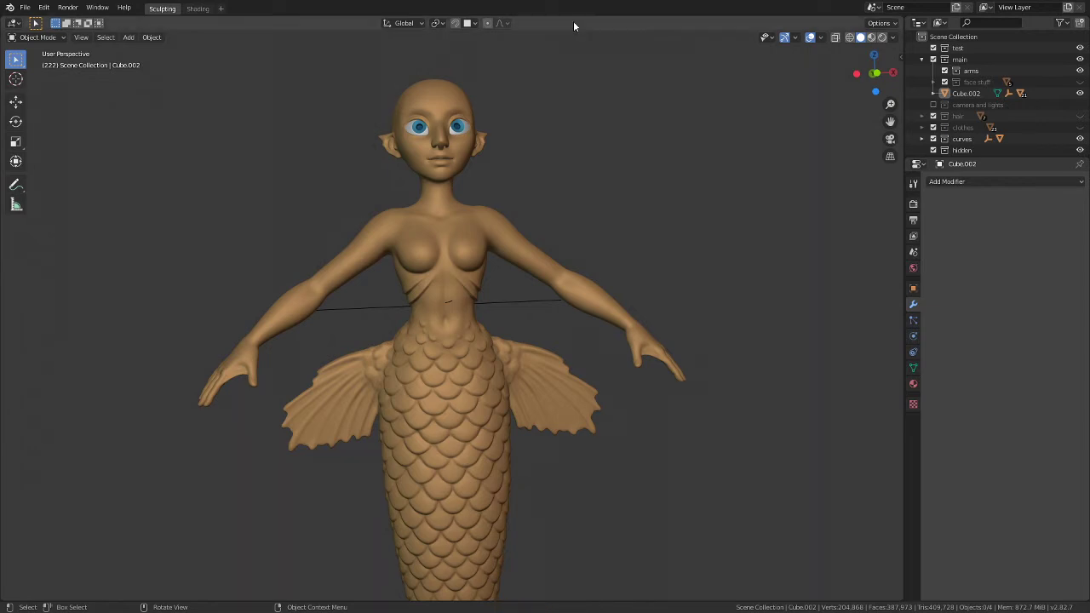
pyautogui.keyDown('alt'); pyautogui.moveTo(383, 267); pyautogui.dragTo(392, 248, button='middle'); pyautogui.keyUp('alt')
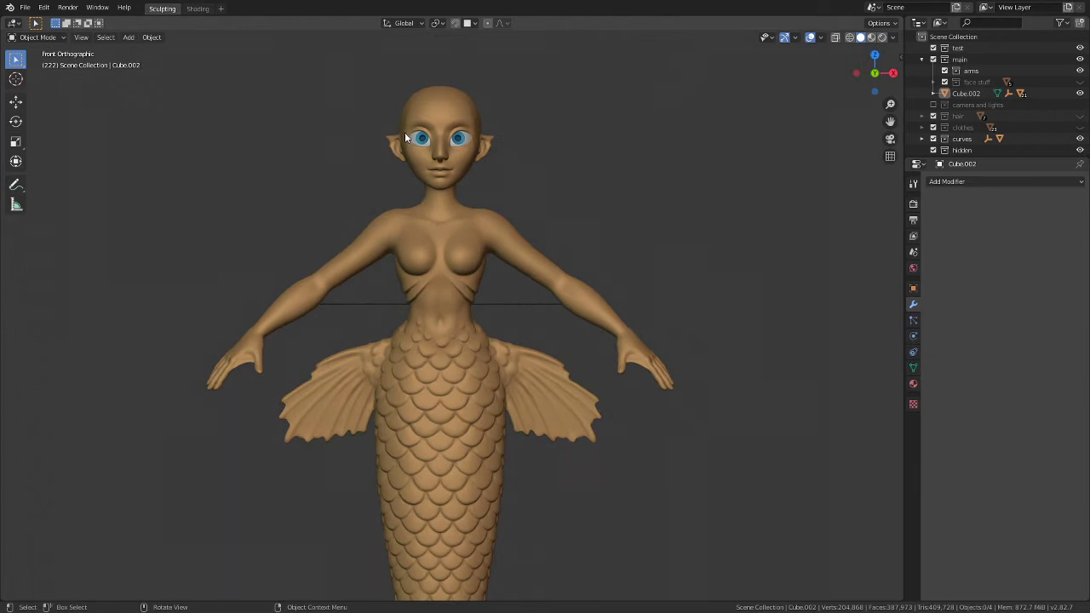
pyautogui.click(34, 38)
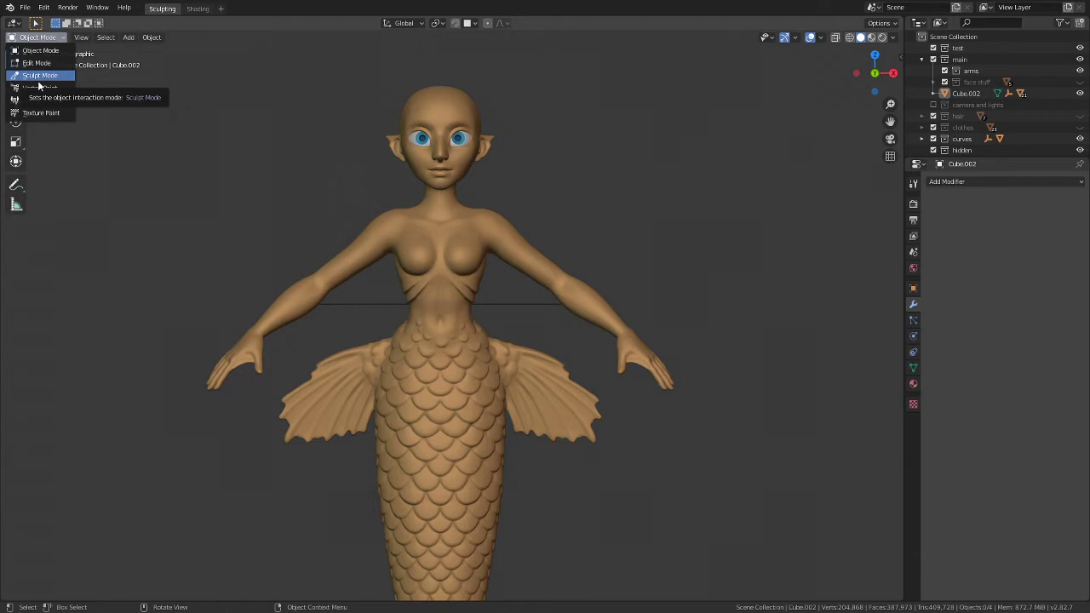
pyautogui.scroll(3, 572, 326)
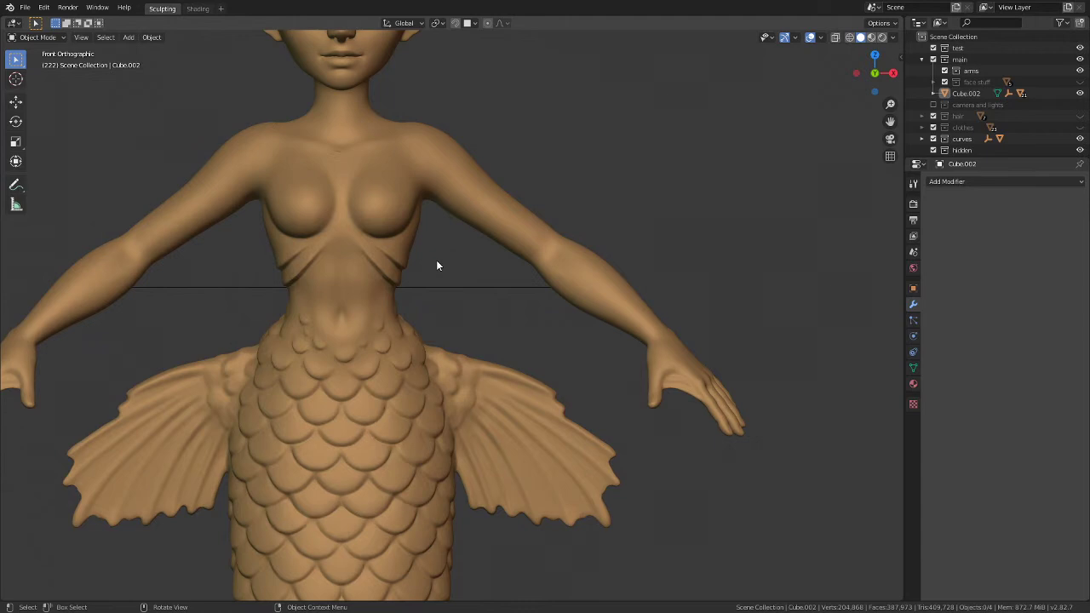
pyautogui.moveTo(437, 263); pyautogui.dragTo(499, 418, button='middle')
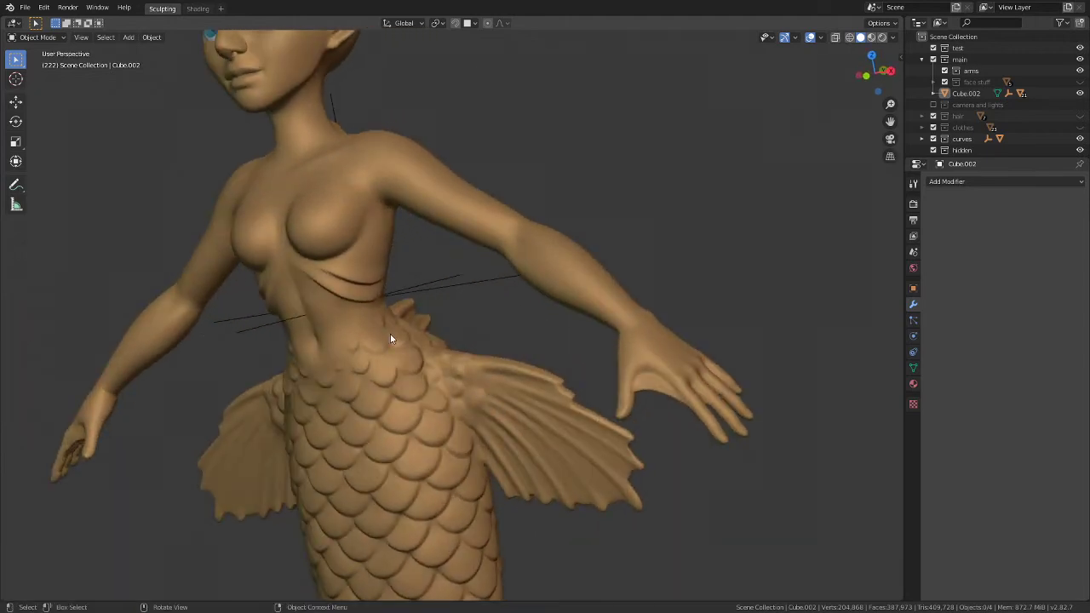
pyautogui.moveTo(385, 326); pyautogui.dragTo(460, 255, button='middle')
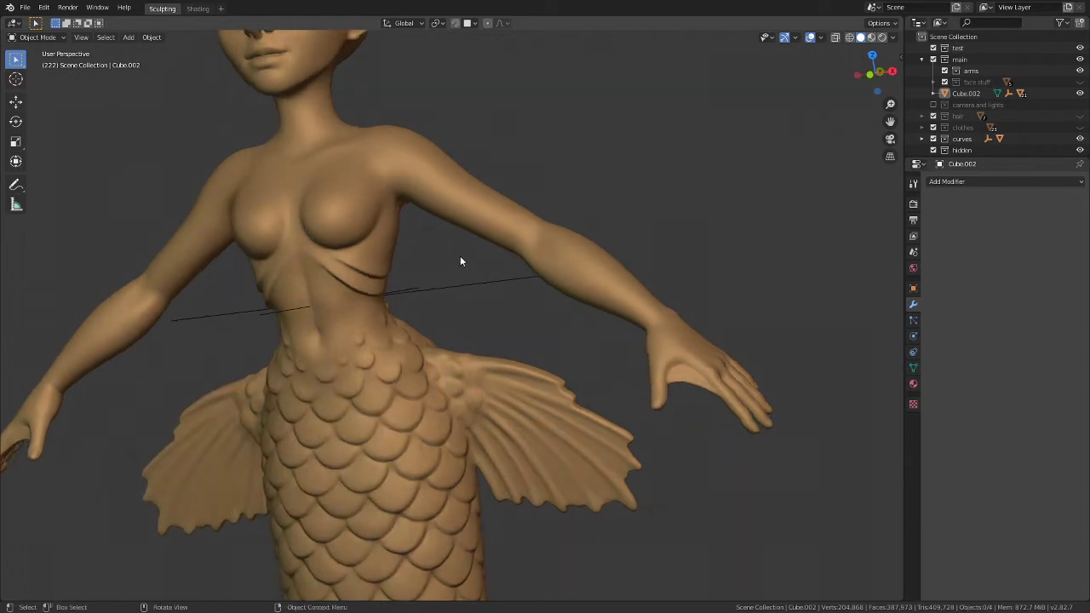
pyautogui.moveTo(394, 297); pyautogui.dragTo(423, 283, button='middle')
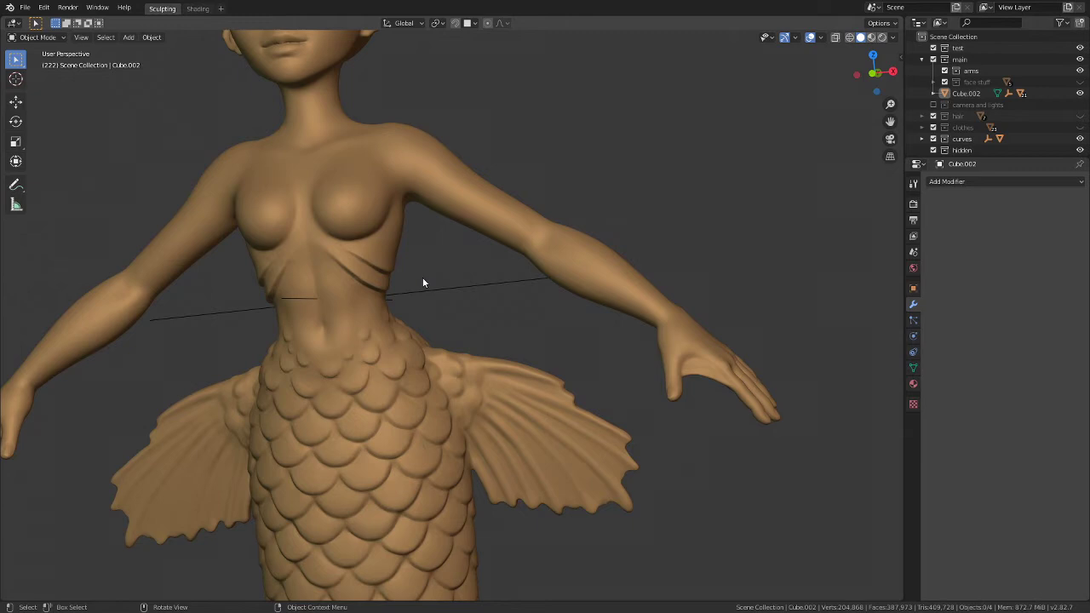
pyautogui.moveTo(417, 292); pyautogui.dragTo(385, 285, button='middle')
pyautogui.click(387, 281)
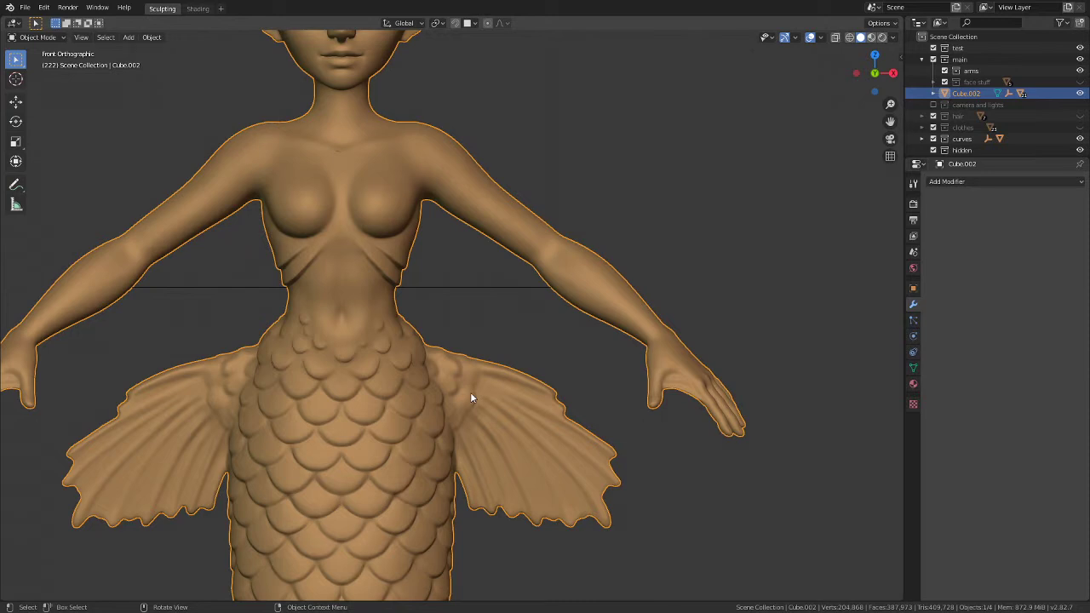
pyautogui.moveTo(470, 395); pyautogui.dragTo(392, 396, button='middle')
pyautogui.scroll(2, 347, 341)
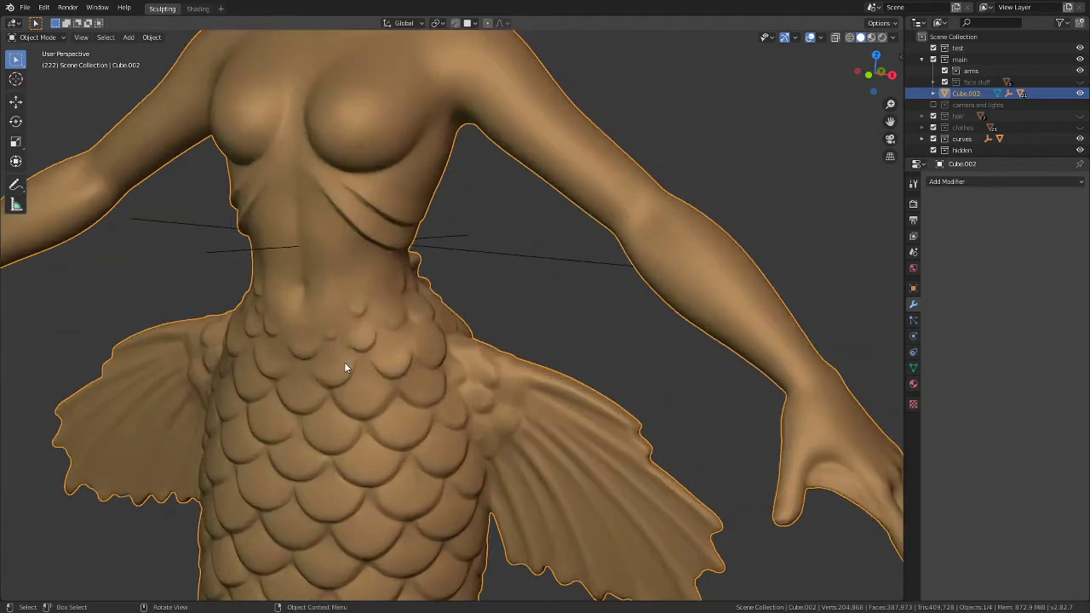
pyautogui.moveTo(347, 364); pyautogui.dragTo(415, 236, button='middle')
pyautogui.scroll(6, 367, 374)
pyautogui.scroll(-4, 367, 365)
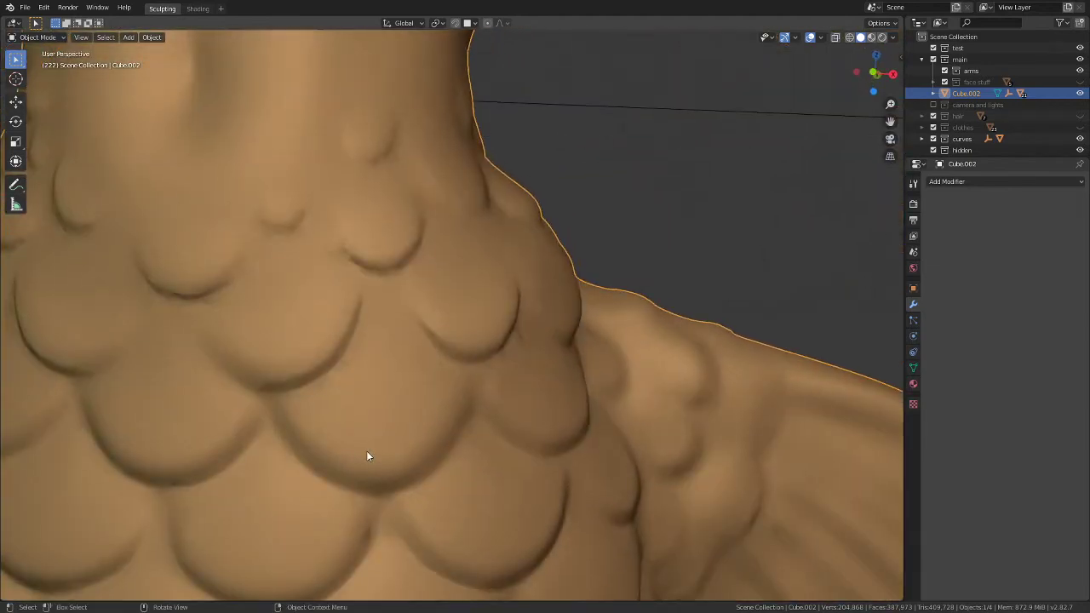
pyautogui.scroll(2, 367, 455)
pyautogui.rightClick(383, 345)
pyautogui.scroll(-3, 582, 289)
# Step: Add a new Decimate modifier to the body mesh and set its ratio to 0.1
pyautogui.click(960, 182)
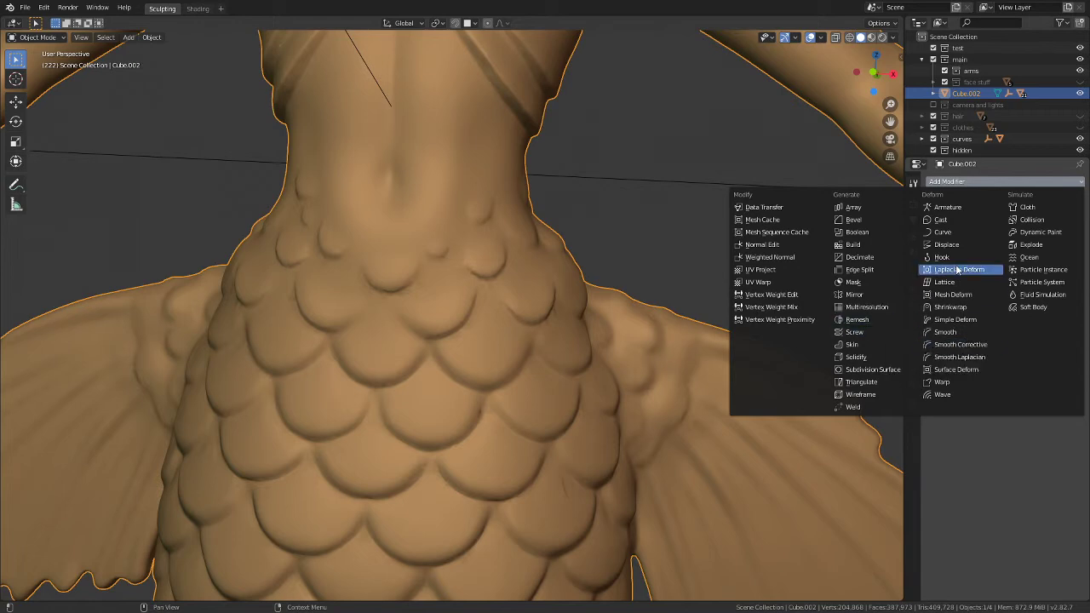
pyautogui.click(867, 260)
pyautogui.moveTo(772, 267); pyautogui.dragTo(433, 204, button='middle')
pyautogui.scroll(5, 421, 231)
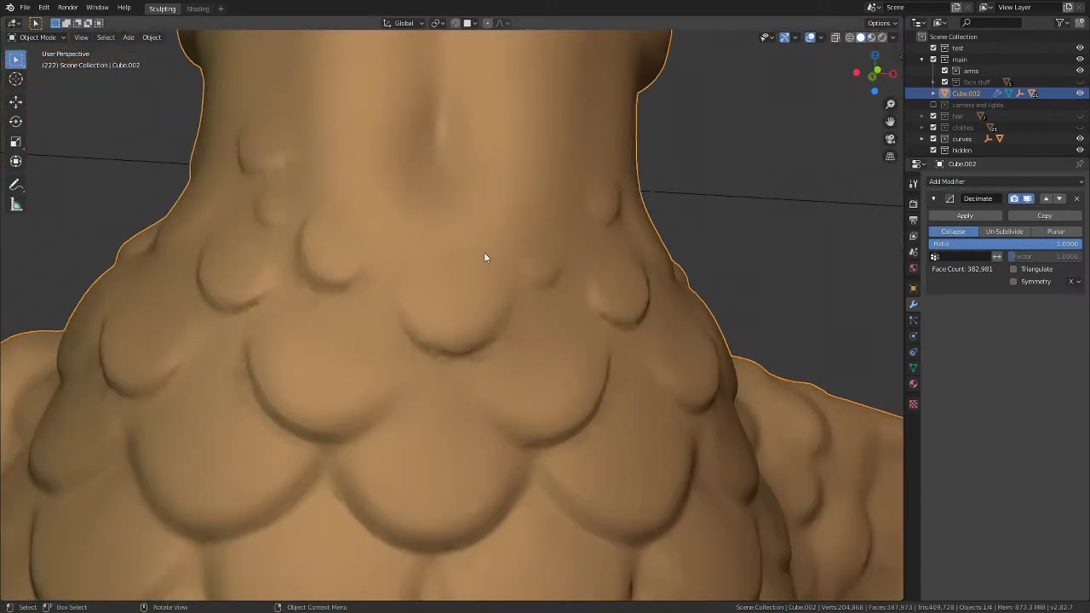
pyautogui.moveTo(484, 257); pyautogui.dragTo(438, 294, button='middle')
pyautogui.click(1067, 244)
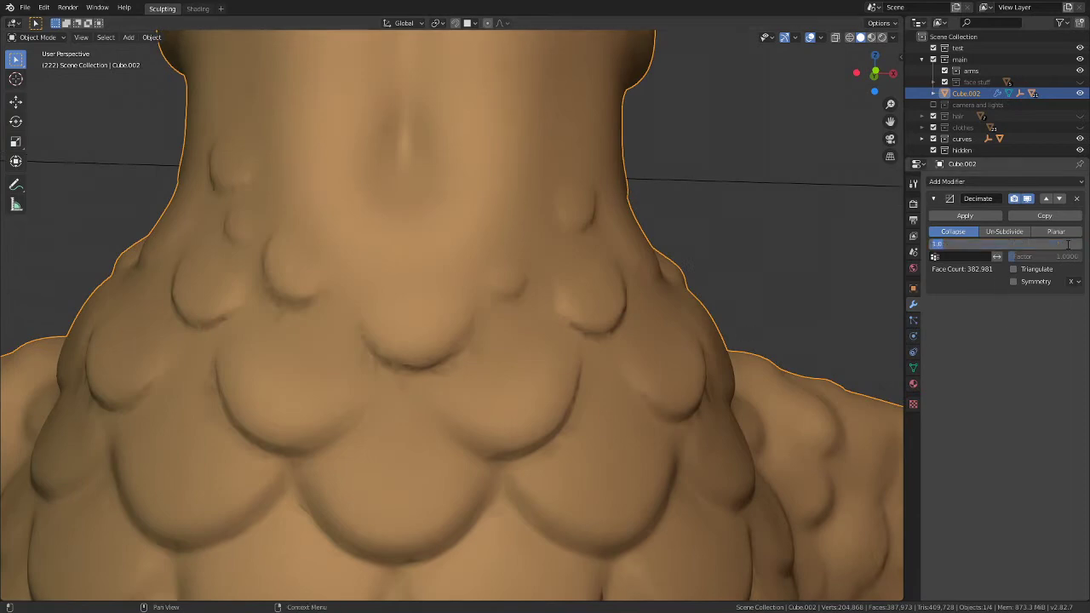
pyautogui.write('0.1')
pyautogui.press('Return')
# Step: Check the scales and face for lost detail and set the body mesh's Decimate ratio to 0.3
pyautogui.scroll(-8, 517, 300)
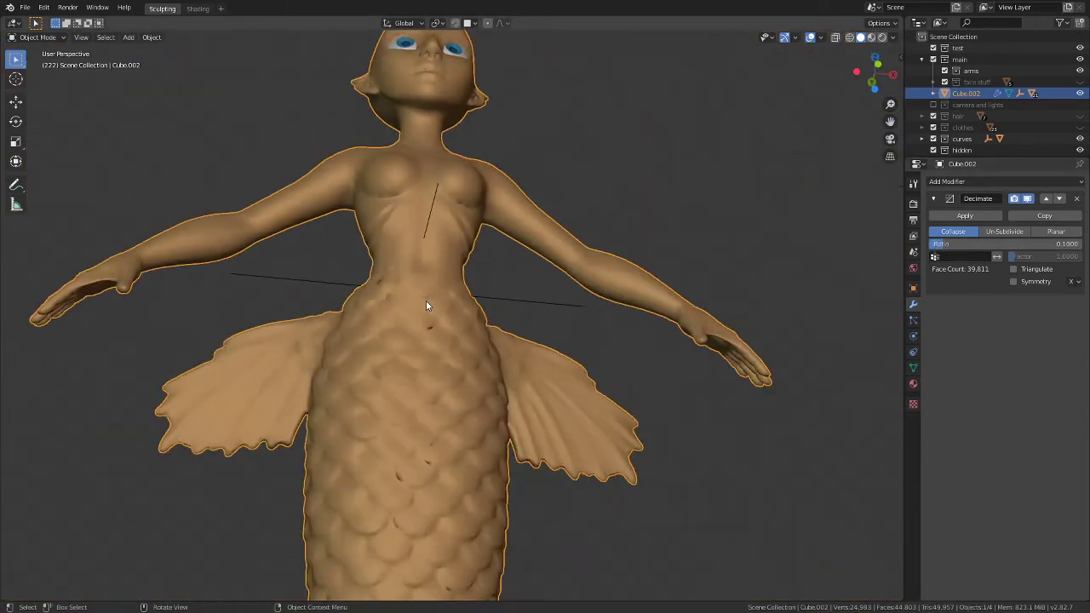
pyautogui.moveTo(426, 301); pyautogui.dragTo(454, 215, button='middle')
pyautogui.scroll(3, 453, 213)
pyautogui.moveTo(303, 330); pyautogui.dragTo(275, 334, button='middle')
pyautogui.scroll(2, 476, 124)
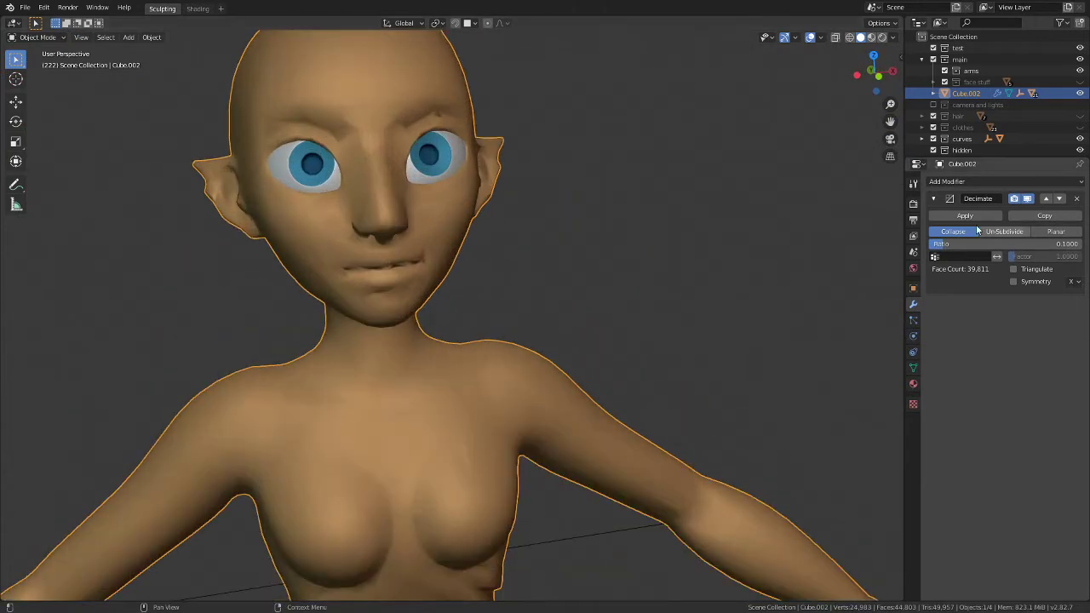
pyautogui.click(946, 246)
pyautogui.press('BackSpace')
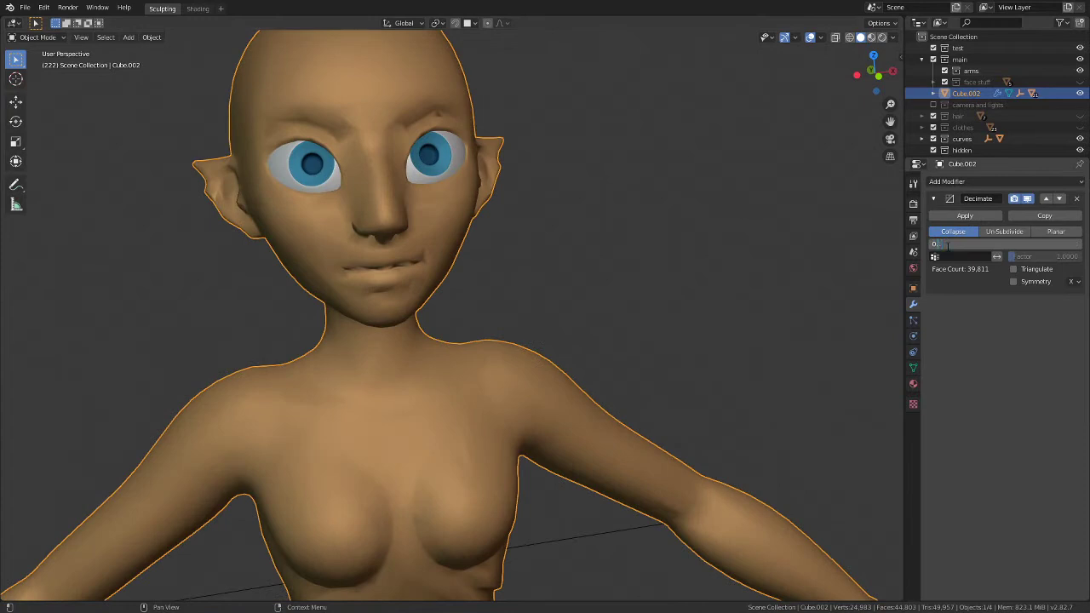
pyautogui.write('3')
pyautogui.press('Return')
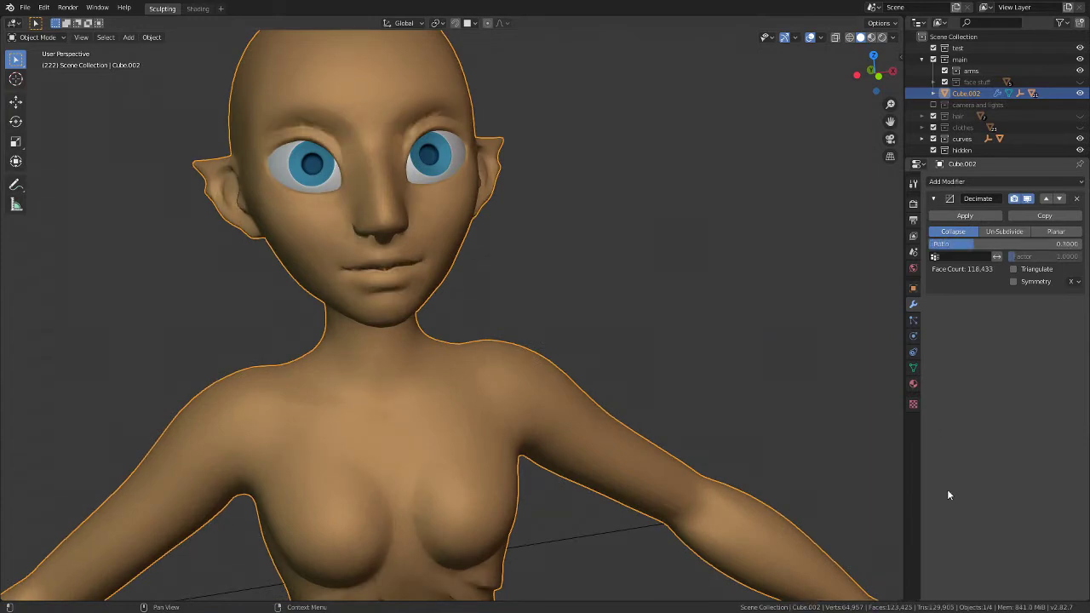
pyautogui.scroll(-4, 348, 266)
pyautogui.scroll(1, 347, 266)
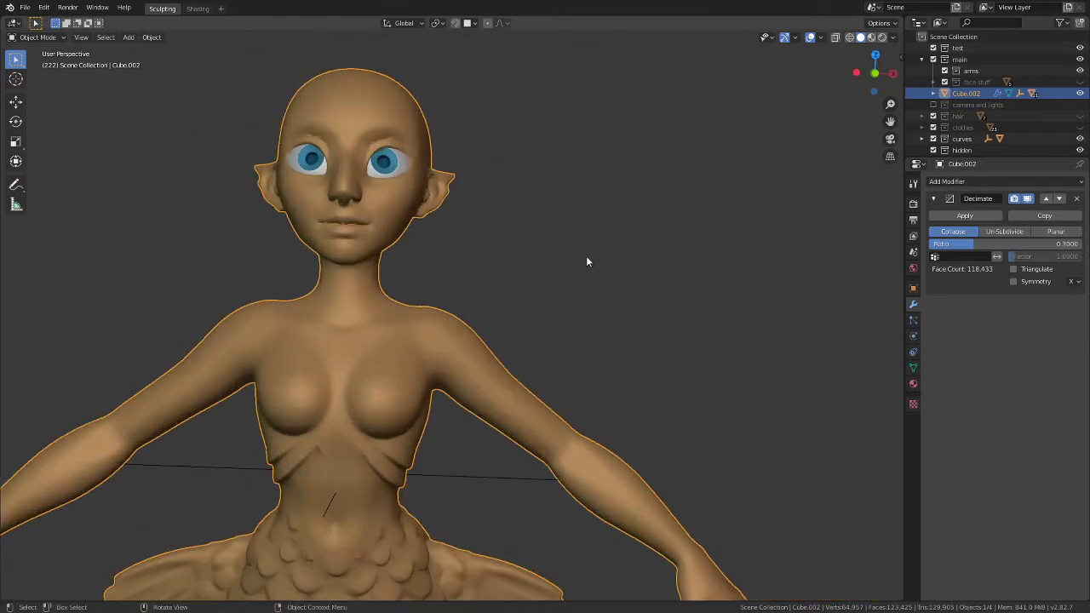
# Step: Set the body mesh's Decimate ratio to 0.7 and apply the modifier
pyautogui.doubleClick(1030, 245)
pyautogui.press('BackSpace')
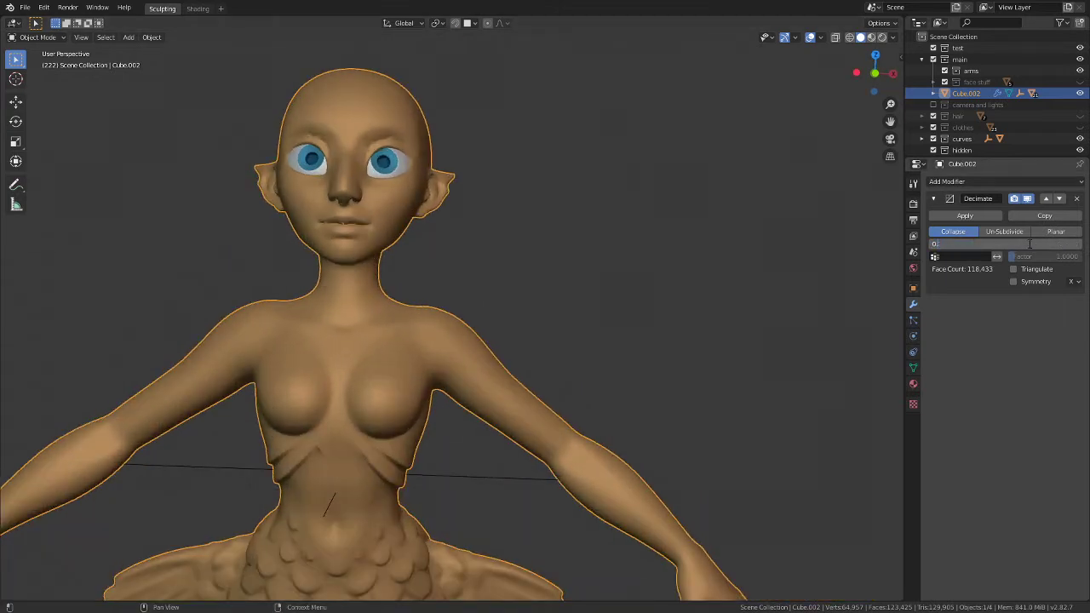
pyautogui.write('7')
pyautogui.press('Return')
pyautogui.moveTo(350, 246); pyautogui.dragTo(370, 118, button='middle')
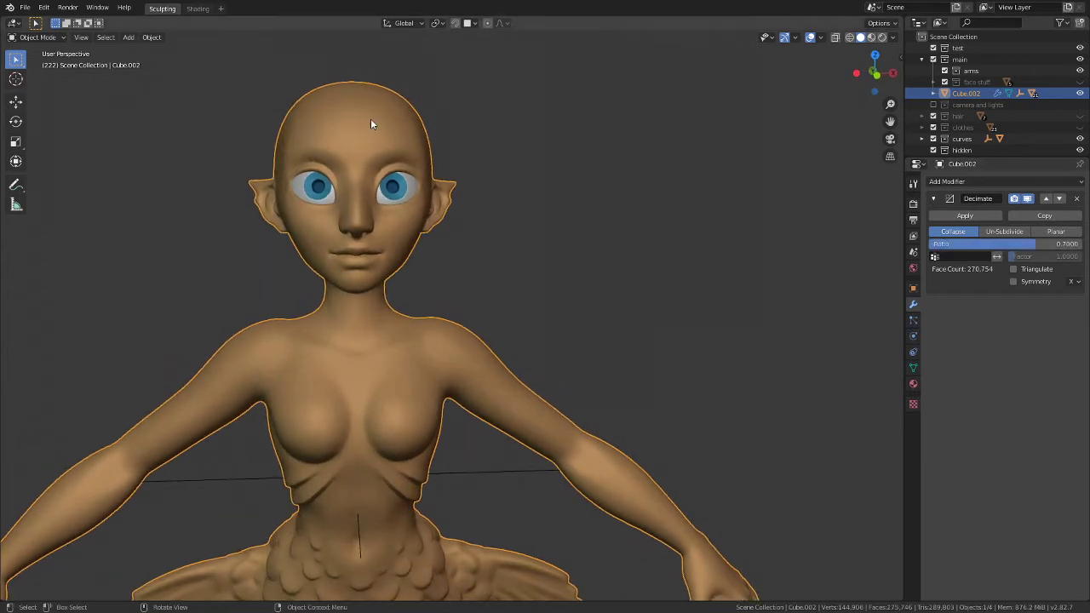
pyautogui.moveTo(983, 218); pyautogui.dragTo(1068, 206)
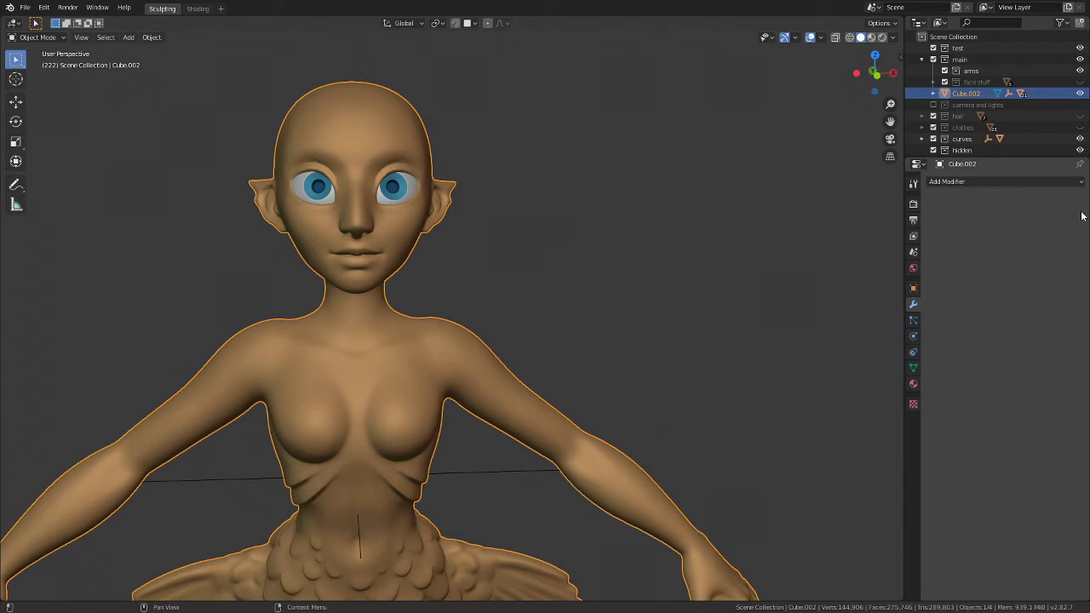
pyautogui.moveTo(384, 239); pyautogui.dragTo(379, 258, button='middle')
pyautogui.press('KP_1')
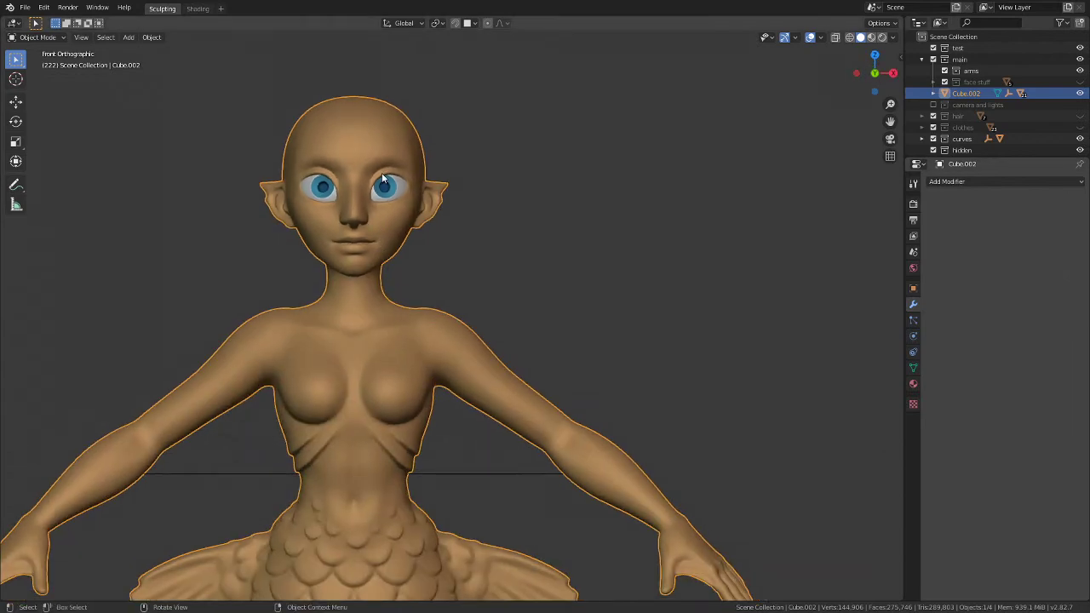
pyautogui.moveTo(416, 91); pyautogui.dragTo(474, 234, button='middle')
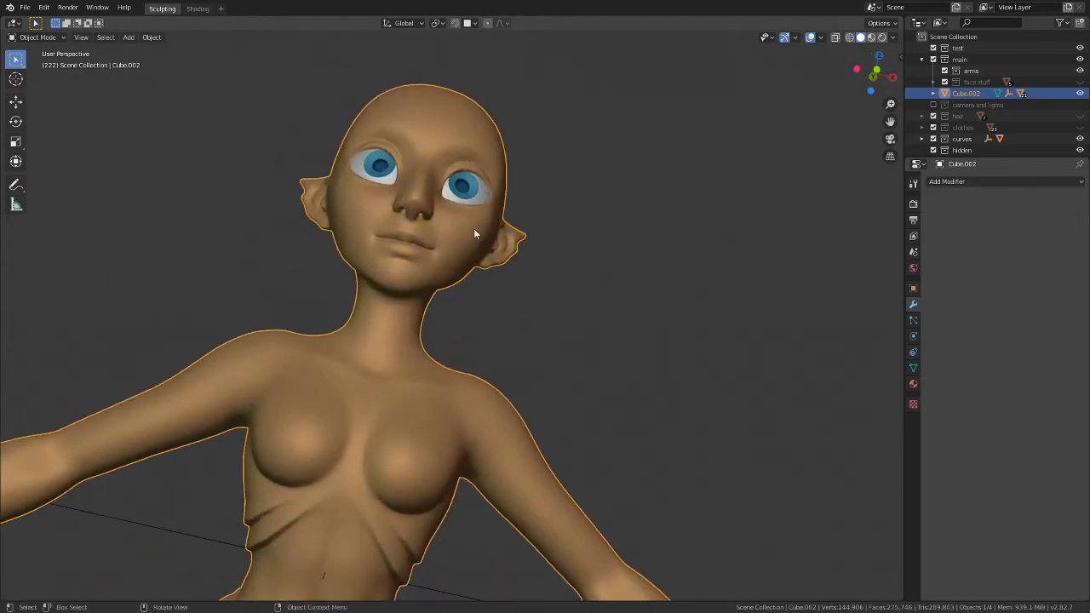
pyautogui.press('KP_1')
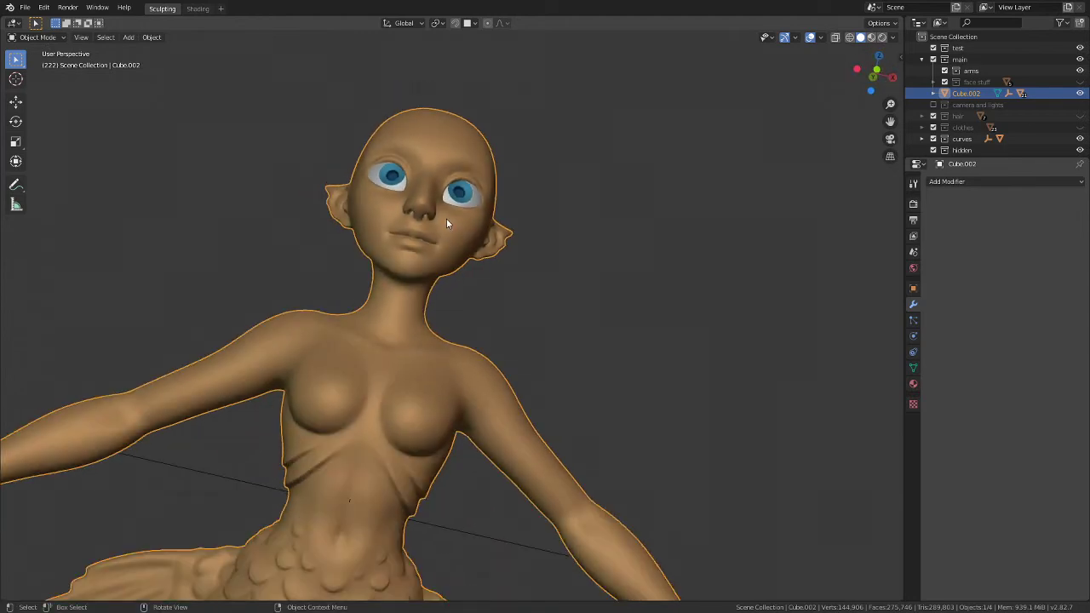
pyautogui.scroll(2, 422, 242)
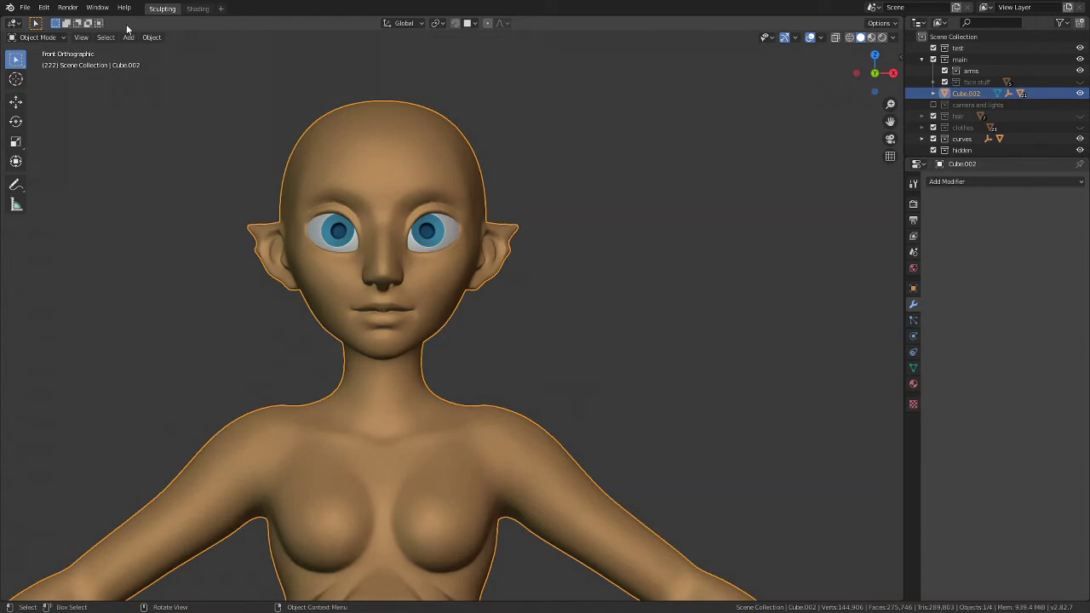
# Step: Search the add-ons in Preferences for "retop", enable the RetopoFlow add-on and close Preferences
pyautogui.click(47, 10)
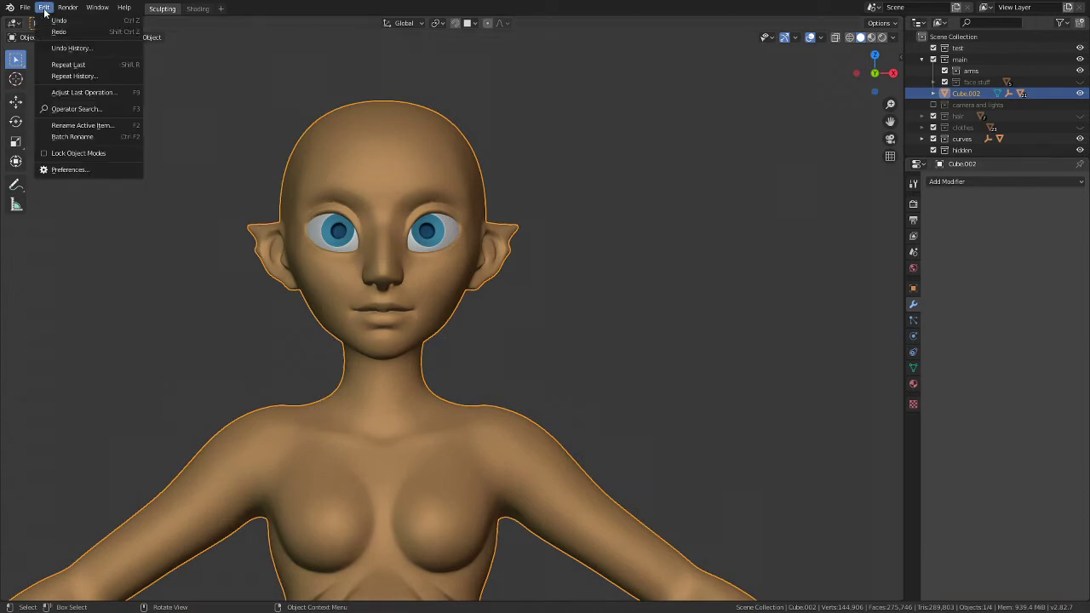
pyautogui.click(72, 172)
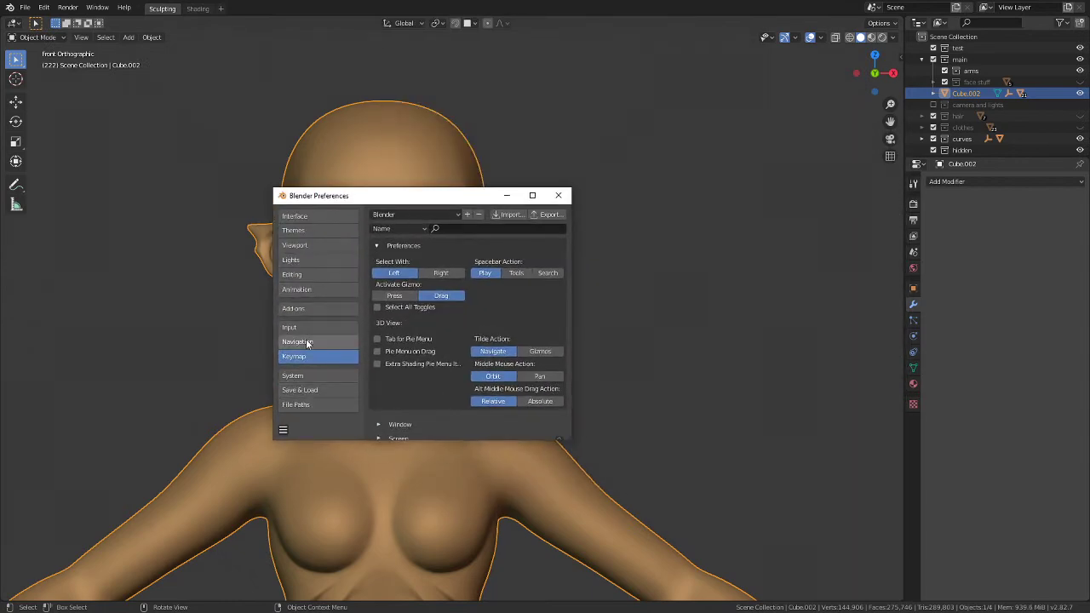
pyautogui.click(302, 328)
pyautogui.click(306, 308)
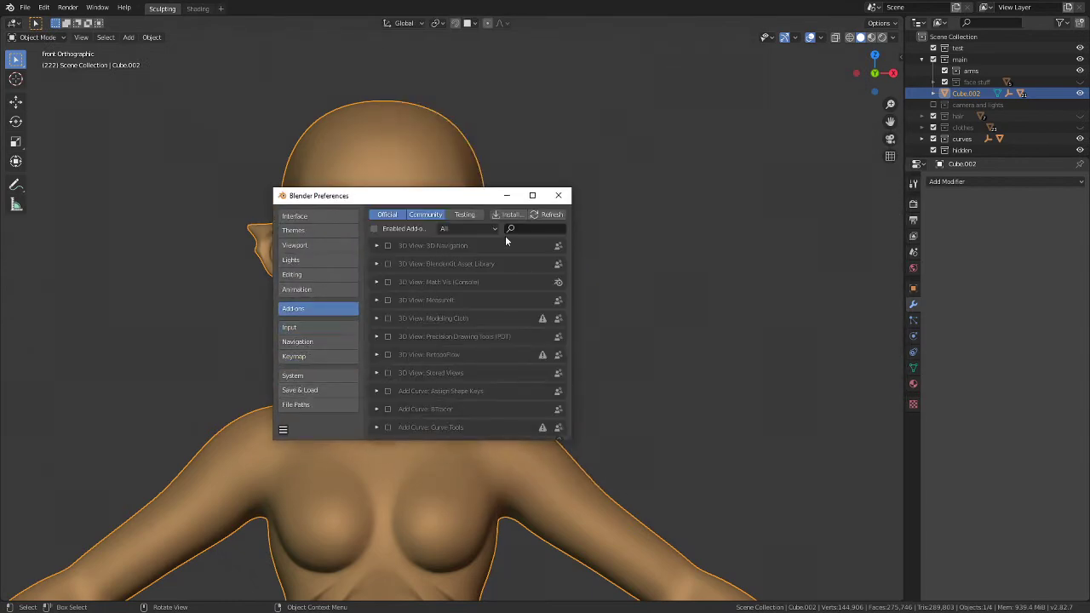
pyautogui.click(527, 230)
pyautogui.write('re')
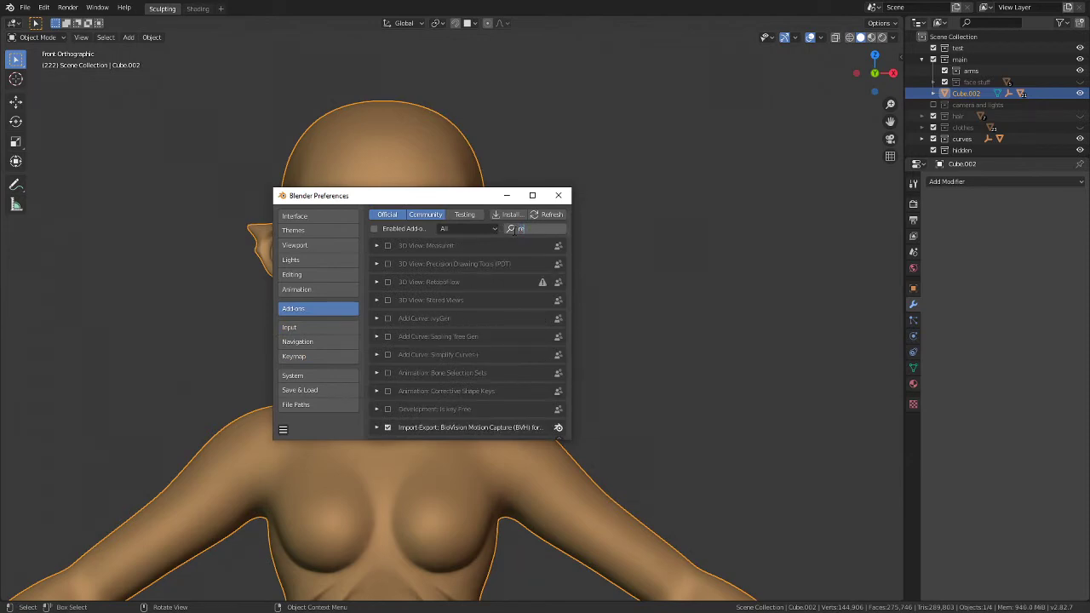
pyautogui.write('top')
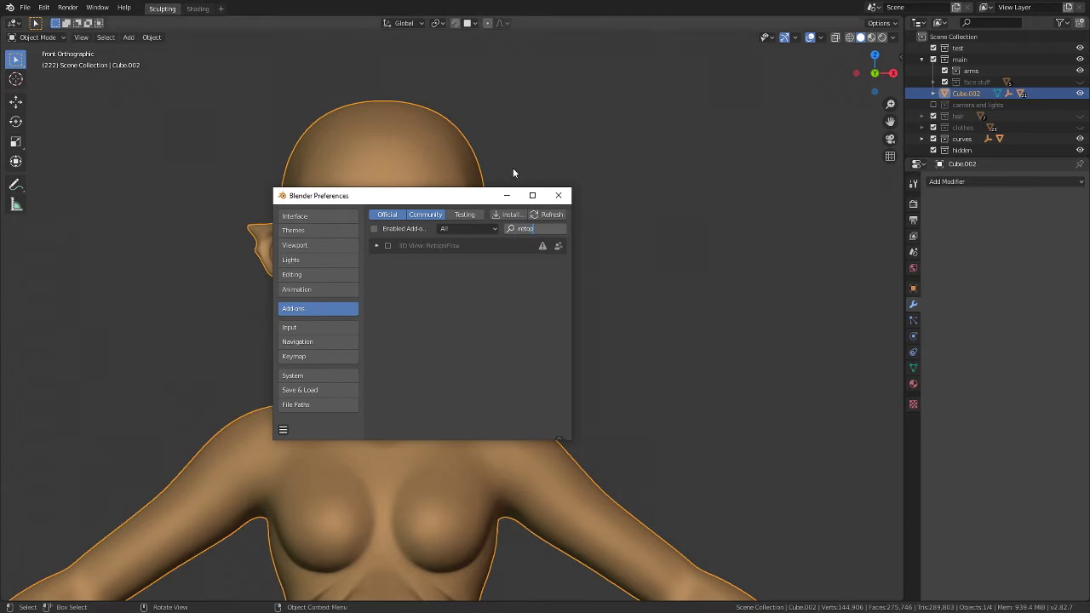
pyautogui.press('Return')
pyautogui.click(388, 246)
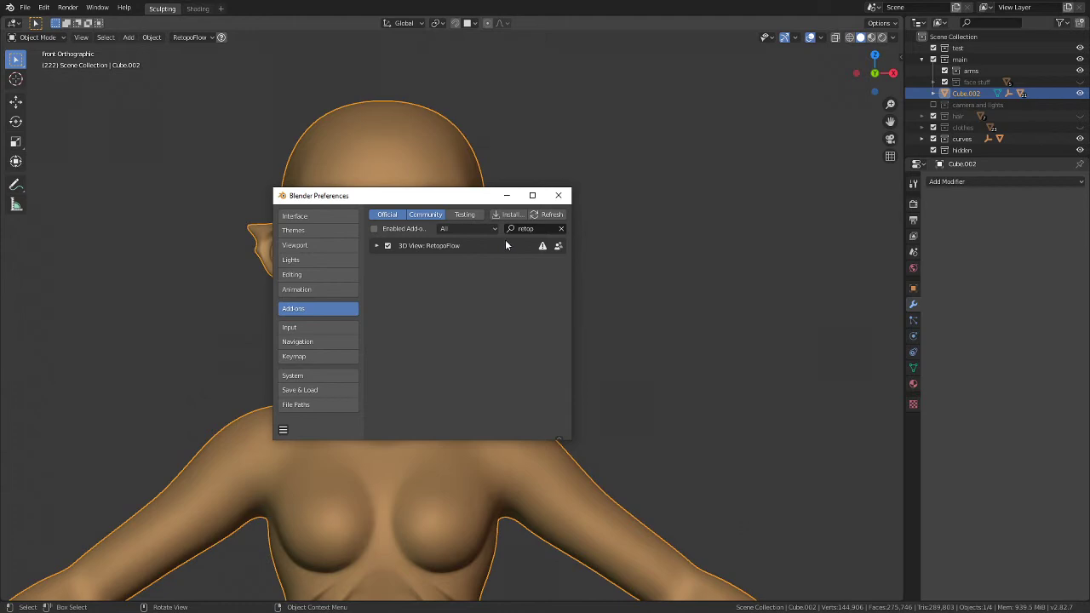
pyautogui.click(376, 245)
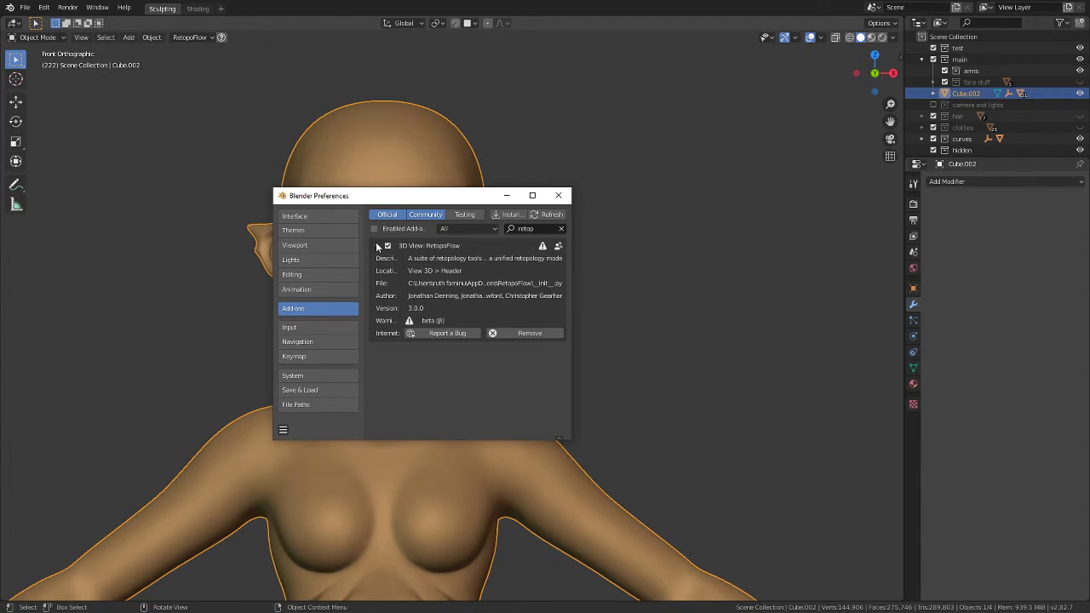
pyautogui.click(376, 245)
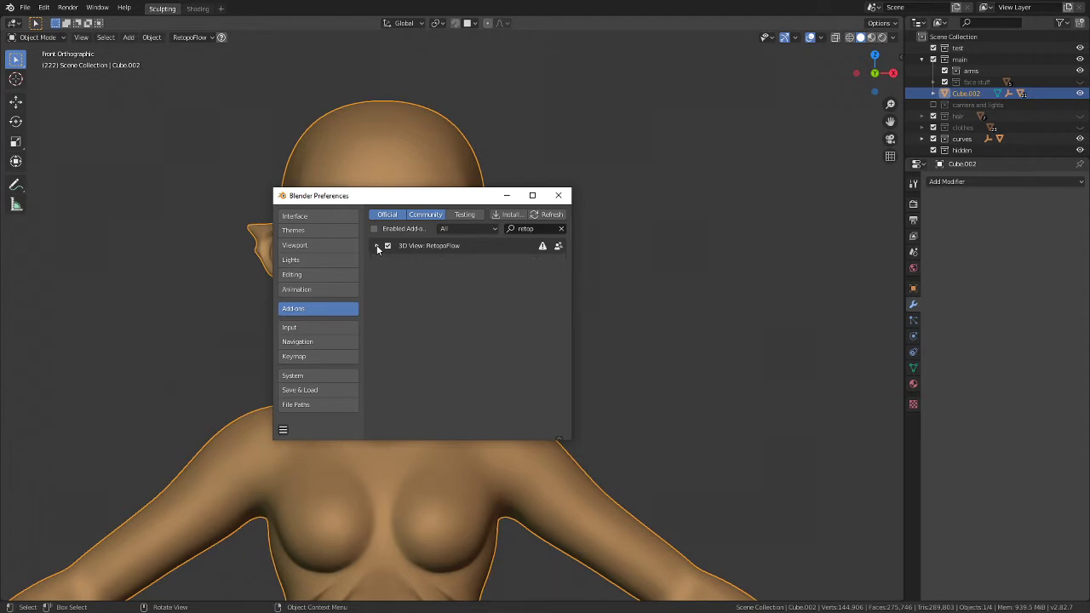
pyautogui.click(557, 195)
# Step: Add a plane mesh and clear its location so it sits at the world origin
pyautogui.scroll(-4, 494, 294)
pyautogui.scroll(2, 435, 393)
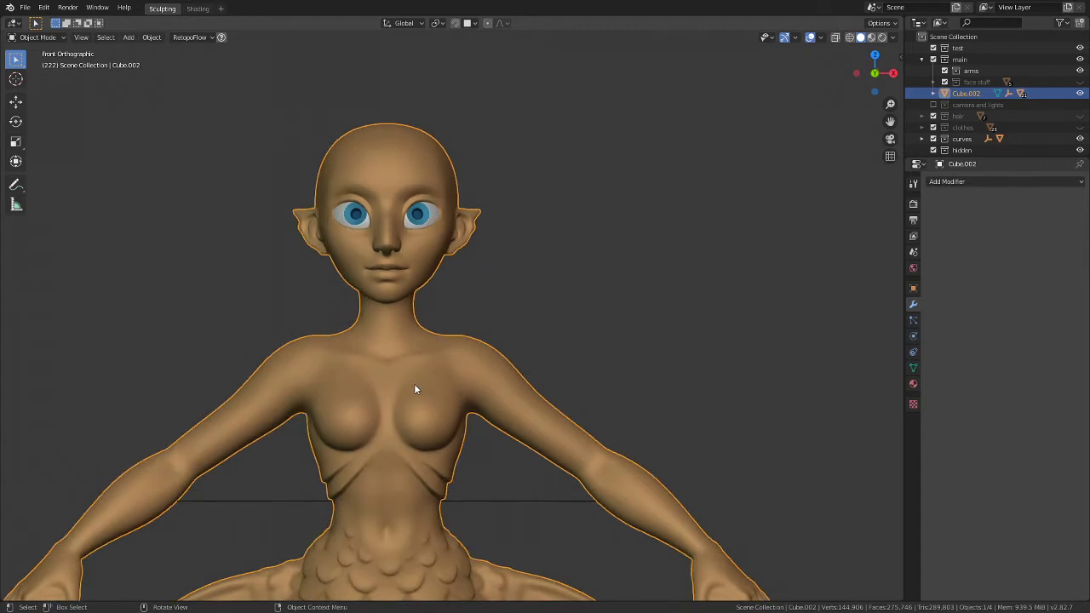
pyautogui.hotkey('shift', 'a')
pyautogui.moveTo(470, 392)
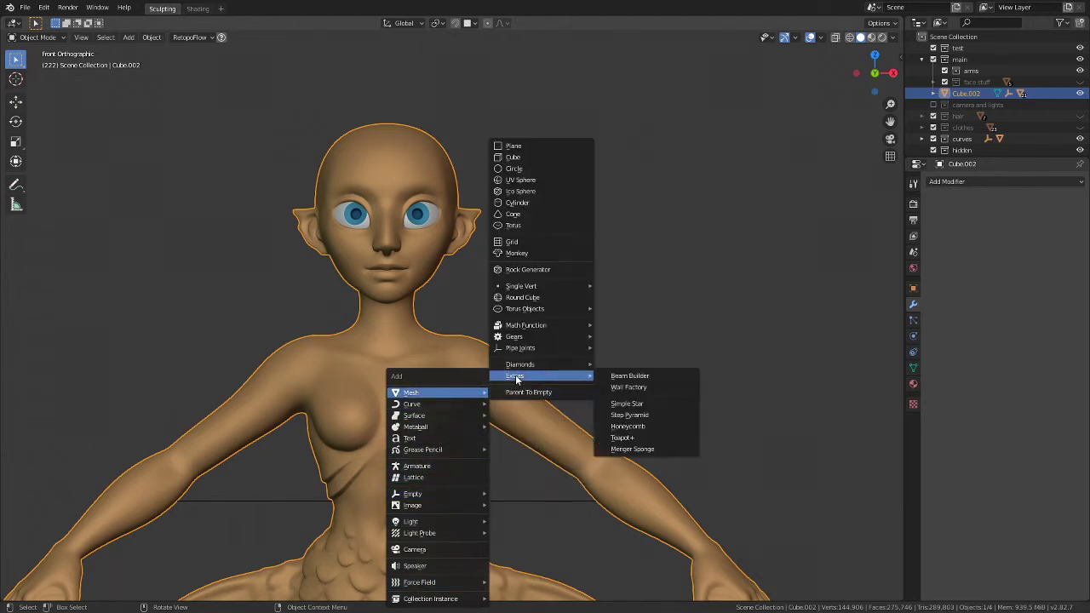
pyautogui.moveTo(525, 286)
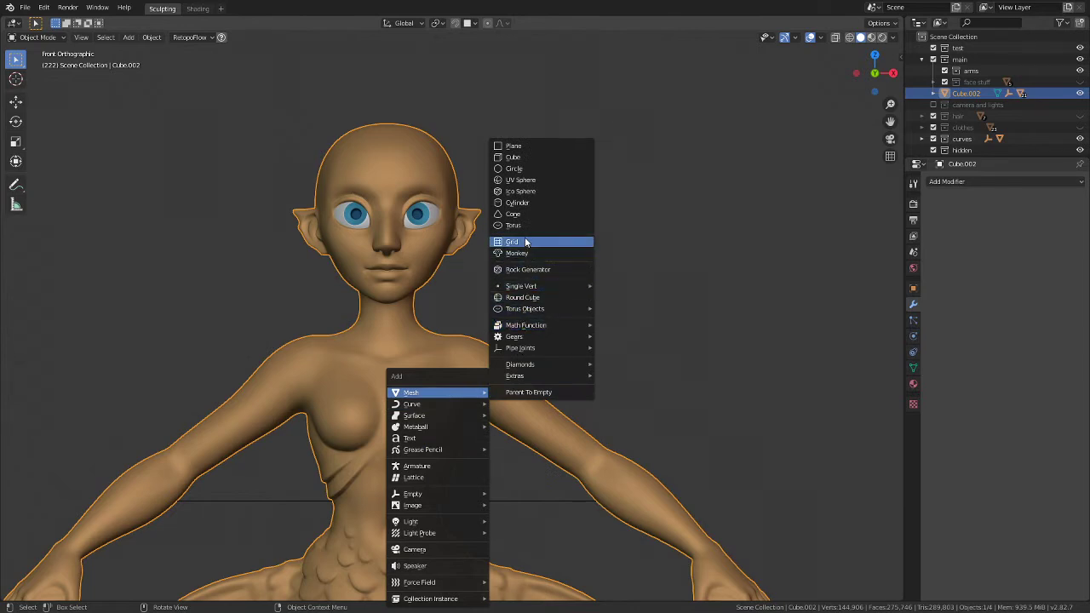
pyautogui.click(526, 145)
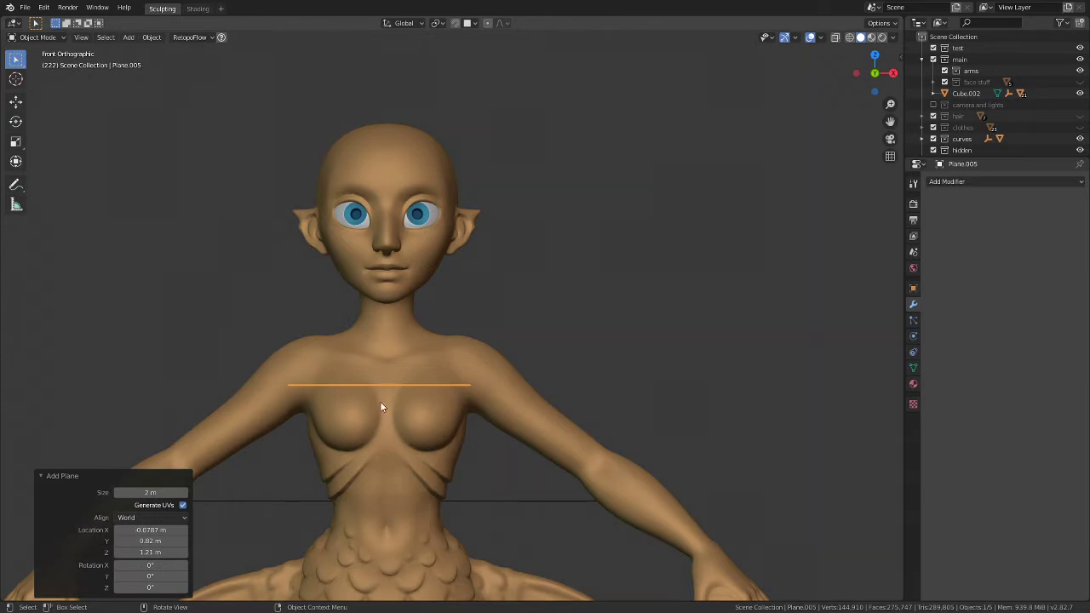
pyautogui.hotkey('alt', 'g')
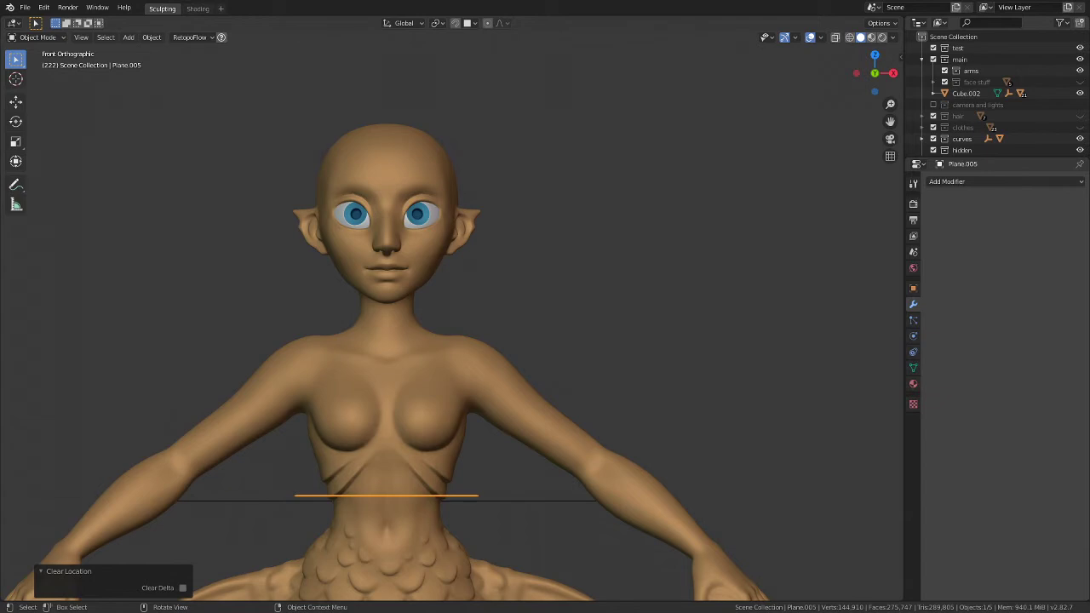
pyautogui.scroll(-5, 453, 270)
pyautogui.scroll(4, 422, 442)
pyautogui.moveTo(515, 373); pyautogui.dragTo(457, 406, button='middle')
pyautogui.press('KP_1')
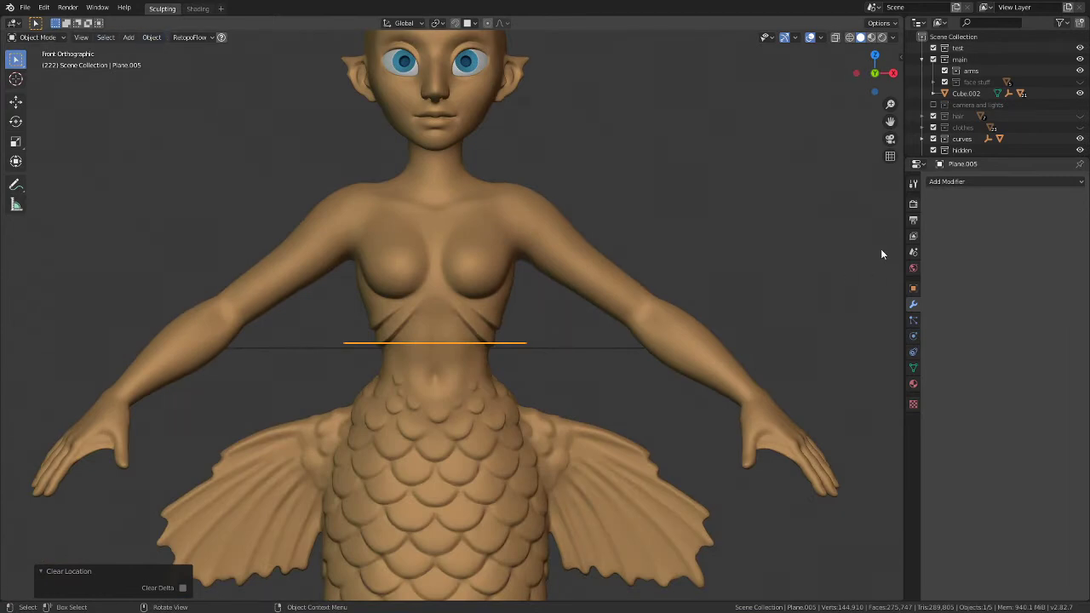
# Step: Start RetopoFlow with a new target and dismiss its welcome help after skimming it
pyautogui.click(188, 38)
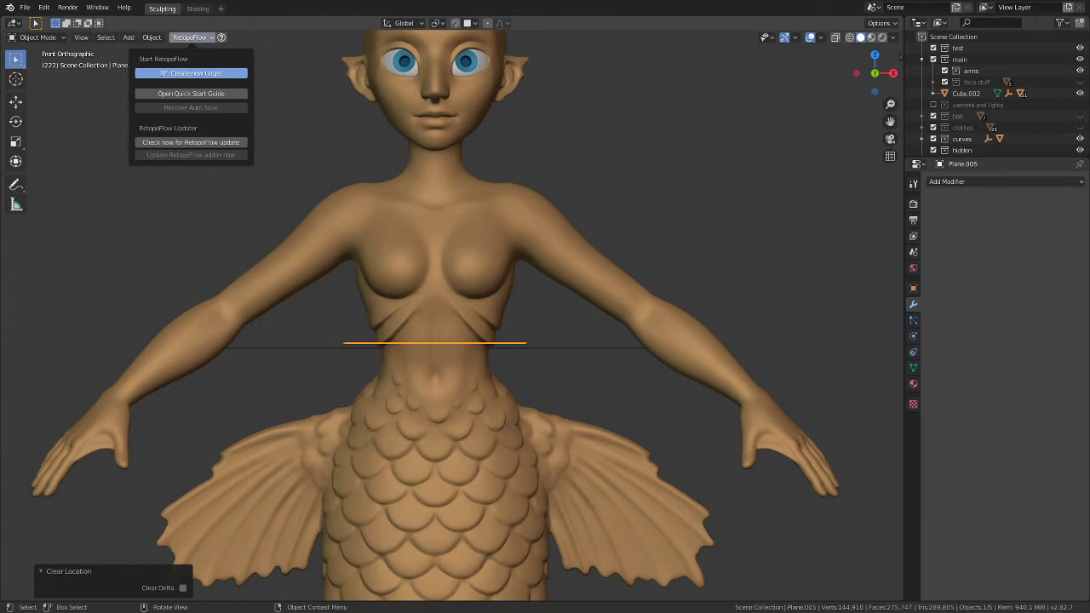
pyautogui.click(190, 73)
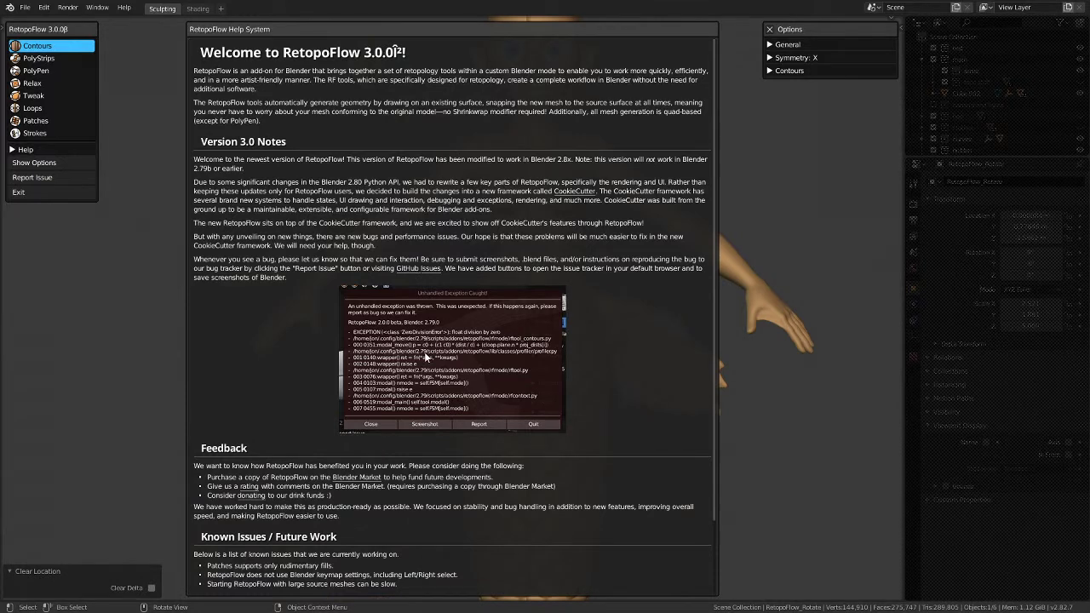
pyautogui.scroll(-2, 337, 481)
pyautogui.scroll(-2, 338, 481)
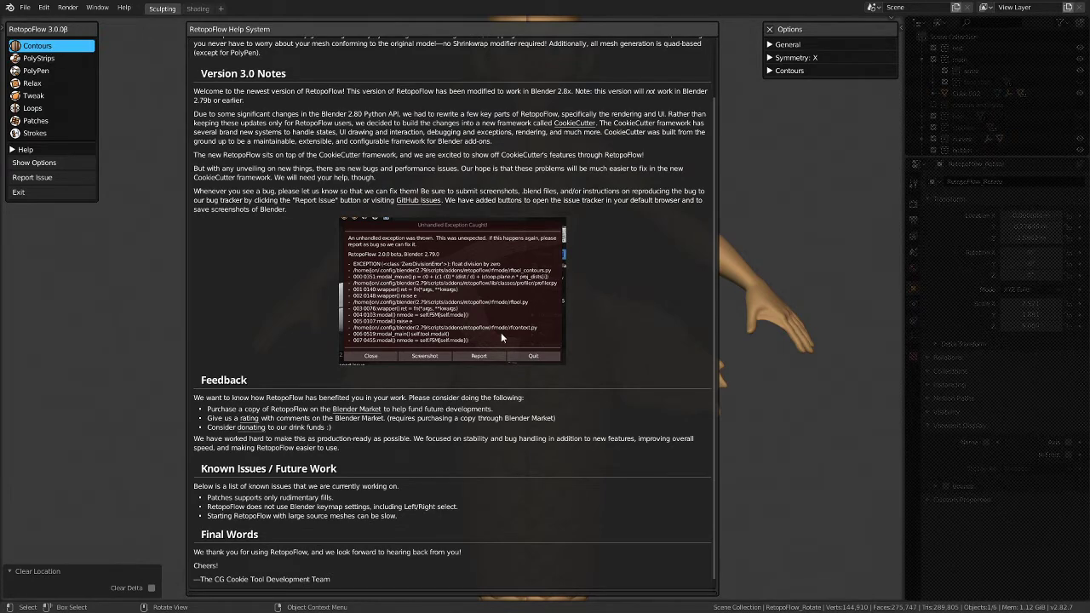
pyautogui.scroll(-1, 459, 511)
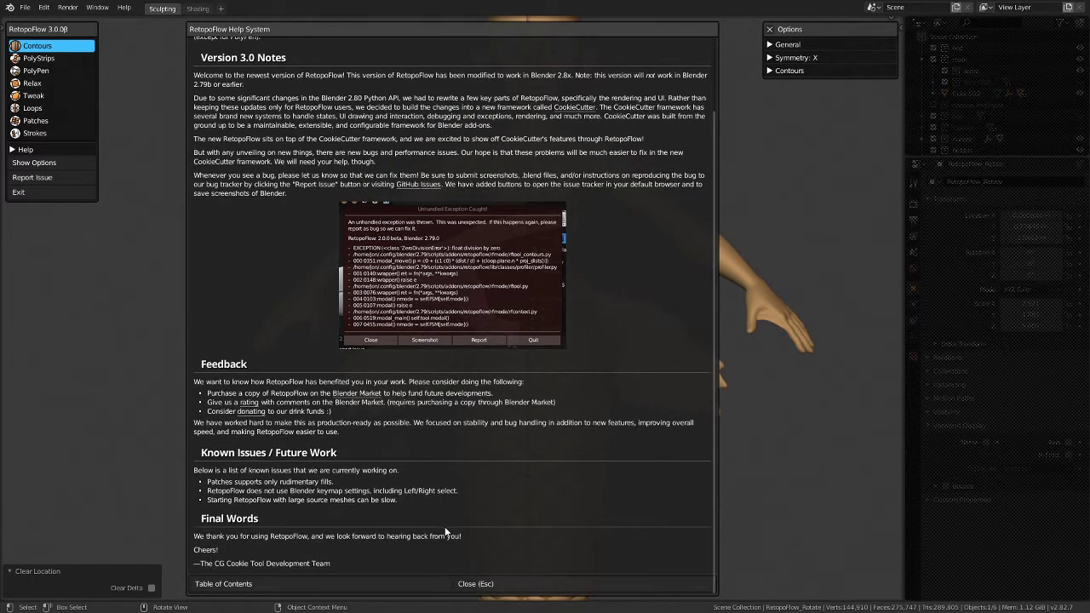
pyautogui.click(473, 584)
# Step: Exit RetopoFlow and remove the mirror and displace modifiers from its new target mesh
pyautogui.scroll(-2, 528, 436)
pyautogui.moveTo(528, 436); pyautogui.dragTo(486, 460, button='middle')
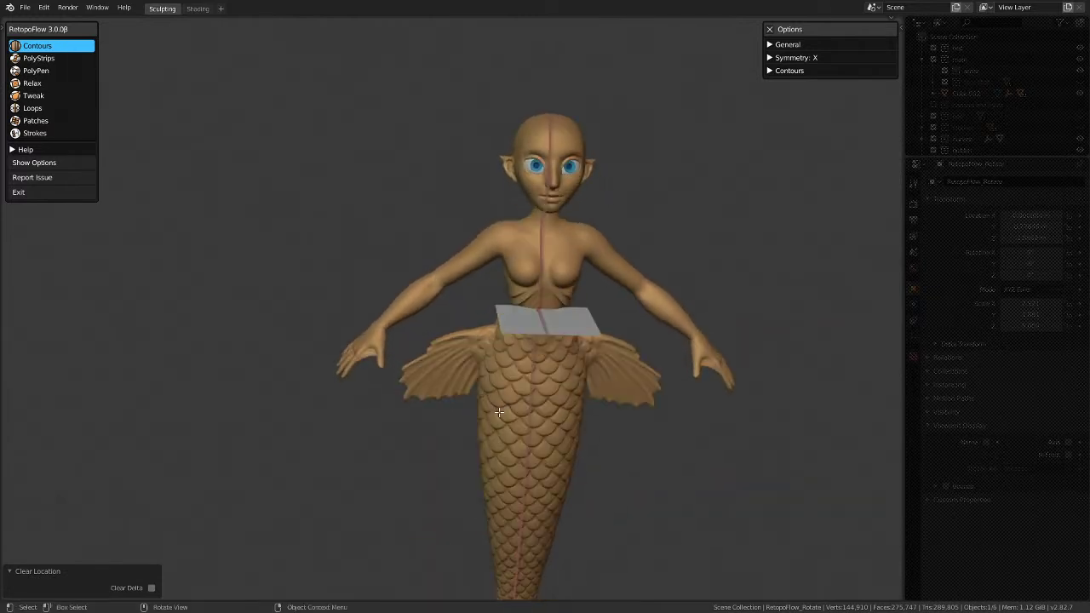
pyautogui.scroll(3, 243, 83)
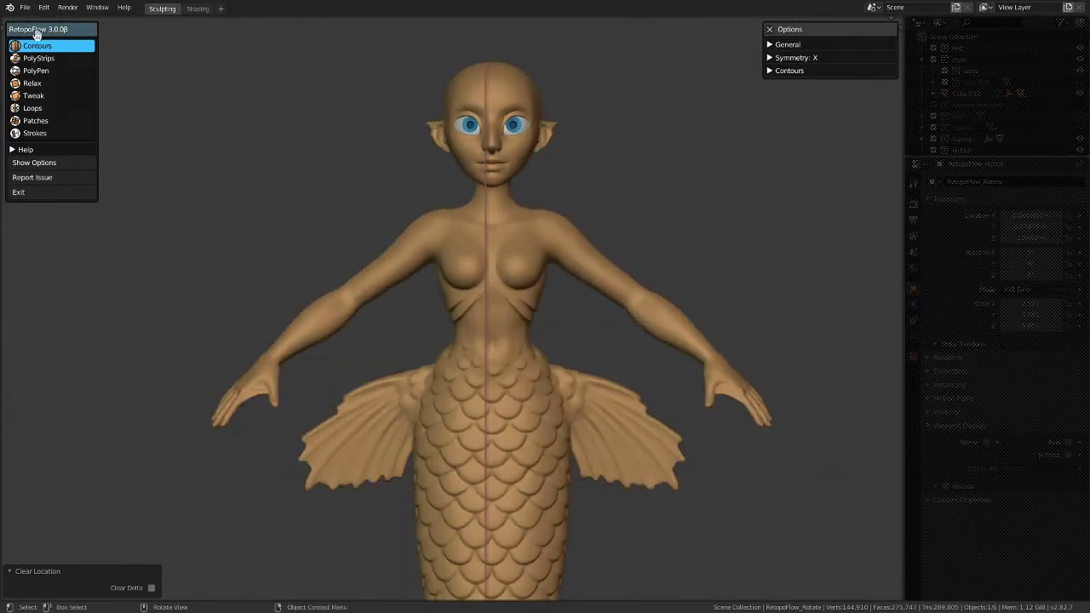
pyautogui.scroll(-1, 265, 163)
pyautogui.scroll(1, 584, 155)
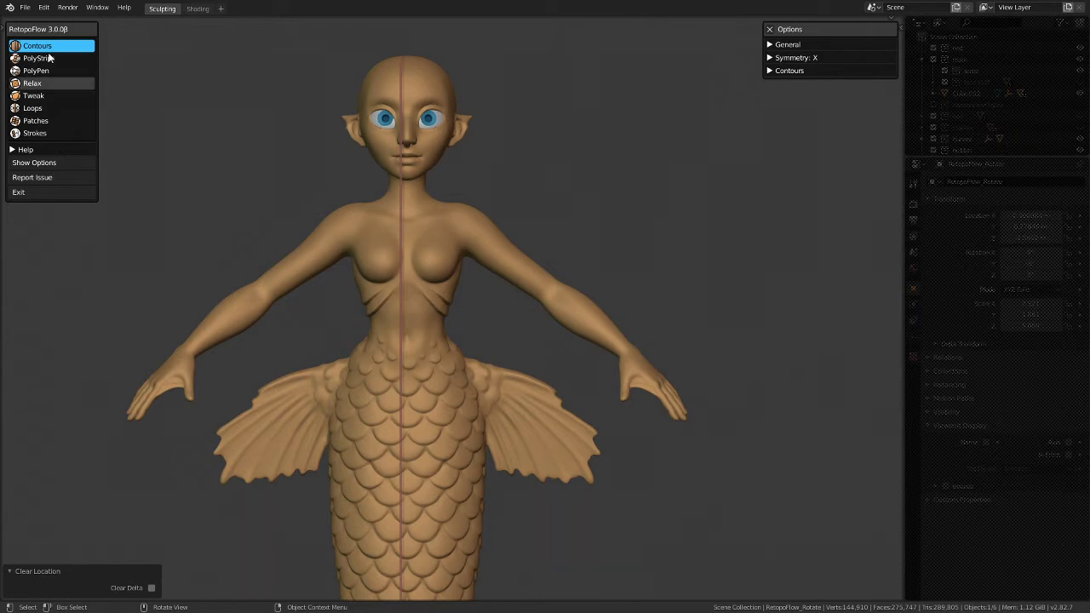
pyautogui.click(38, 193)
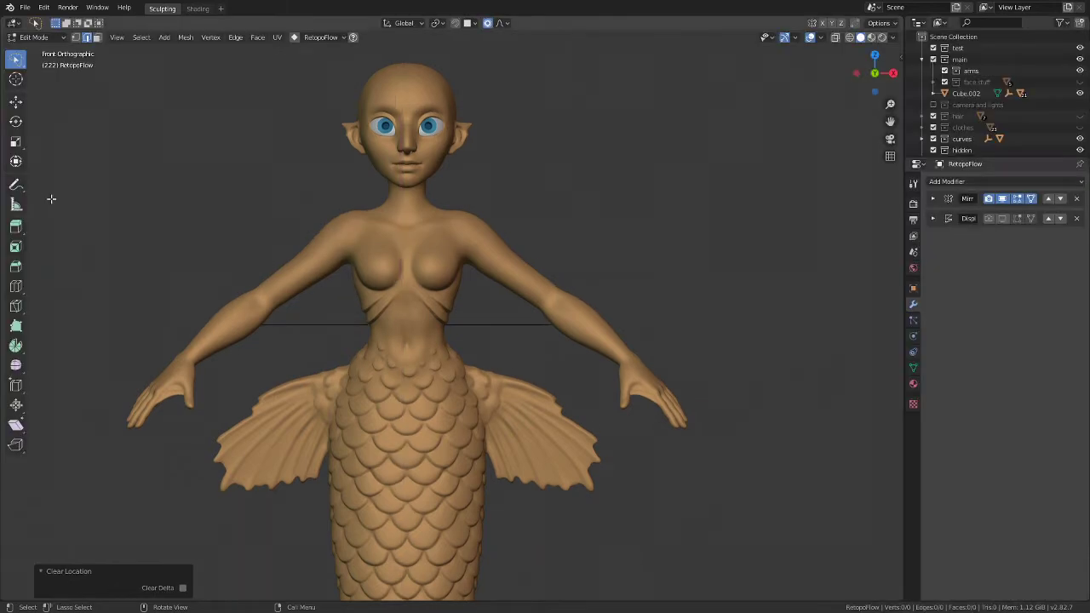
pyautogui.moveTo(440, 341); pyautogui.dragTo(432, 392, button='middle')
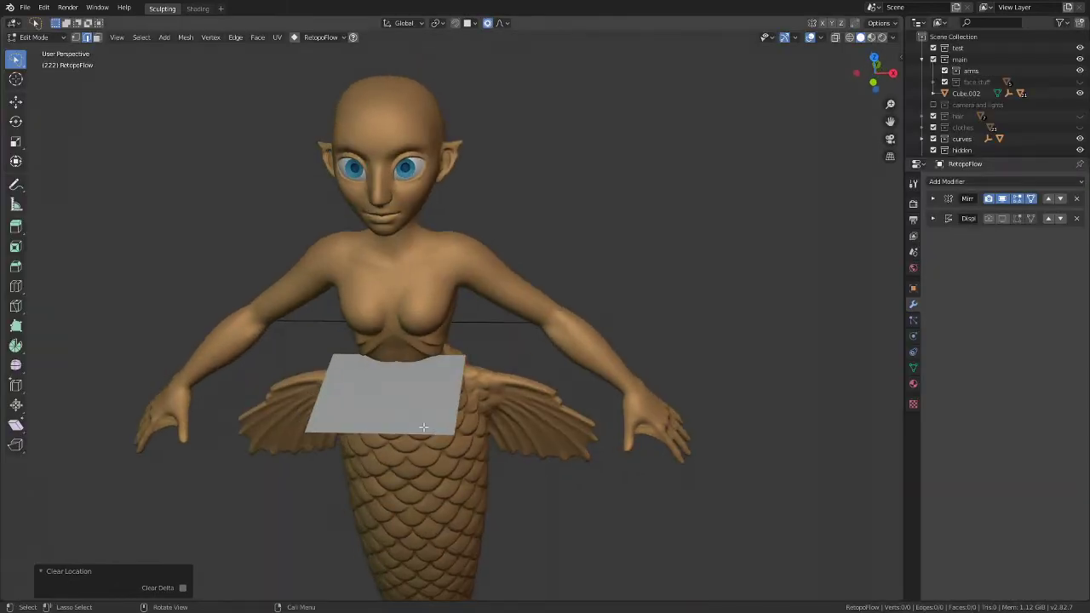
pyautogui.click(1076, 198)
pyautogui.click(1075, 199)
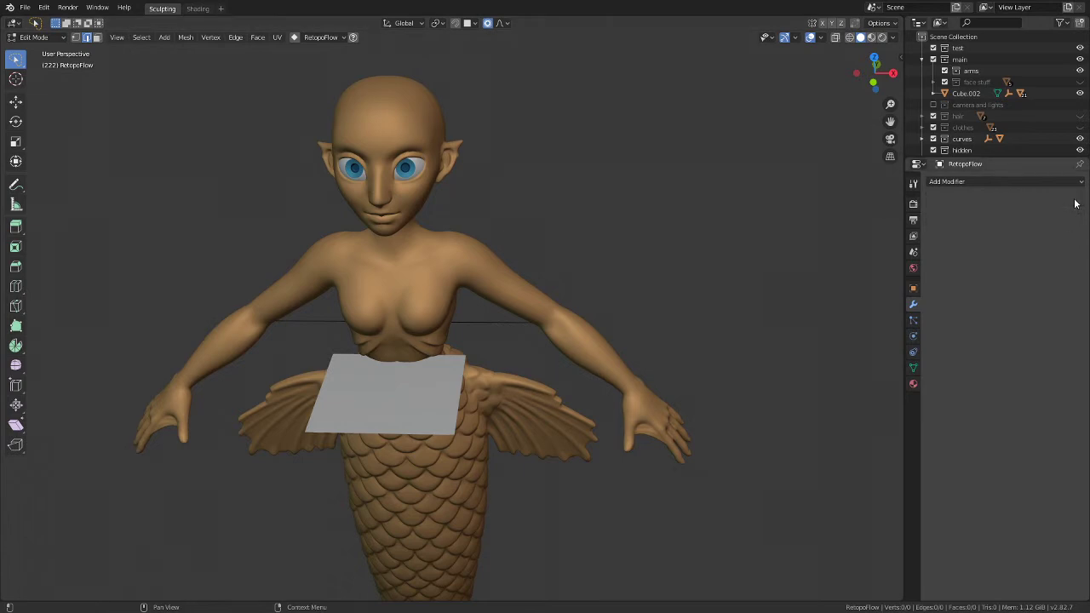
# Step: Switch from editing the RetopoFlow mesh back to Object Mode and return to the front orthographic view
pyautogui.press('KP_1')
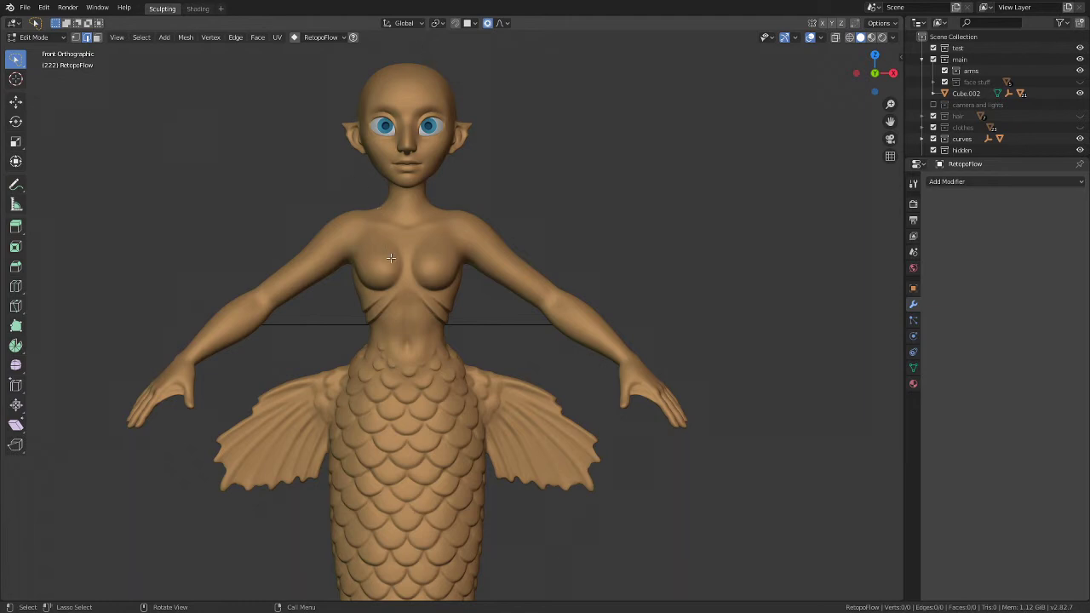
pyautogui.moveTo(392, 259); pyautogui.dragTo(345, 266, button='middle')
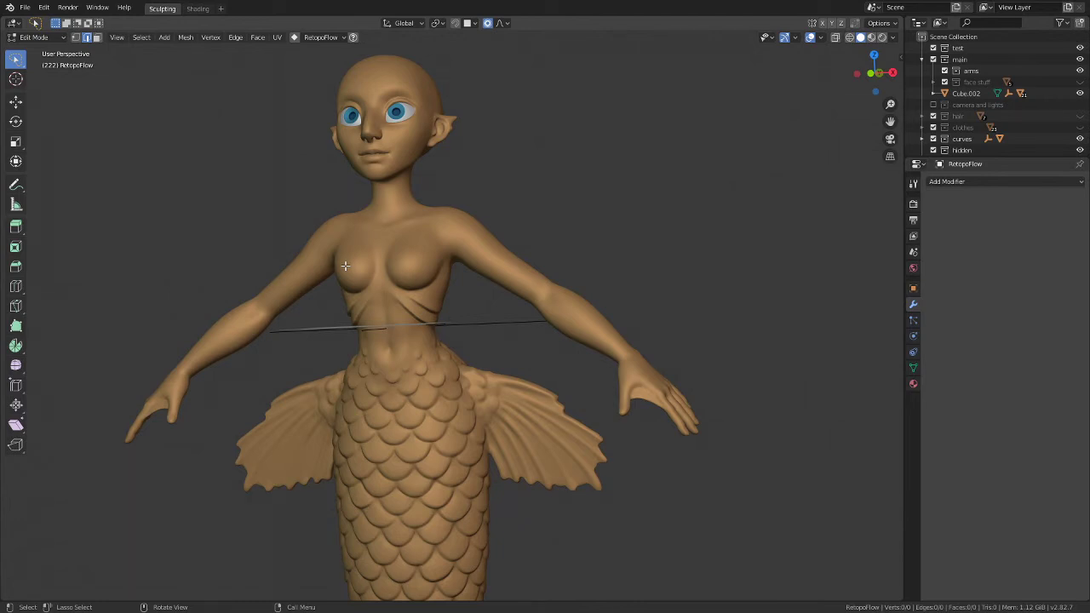
pyautogui.moveTo(344, 267)
pyautogui.mouseDown(button='middle')
pyautogui.moveTo(468, 185)
pyautogui.moveTo(225, 185)
pyautogui.mouseUp(button='middle')
pyautogui.click(33, 38)
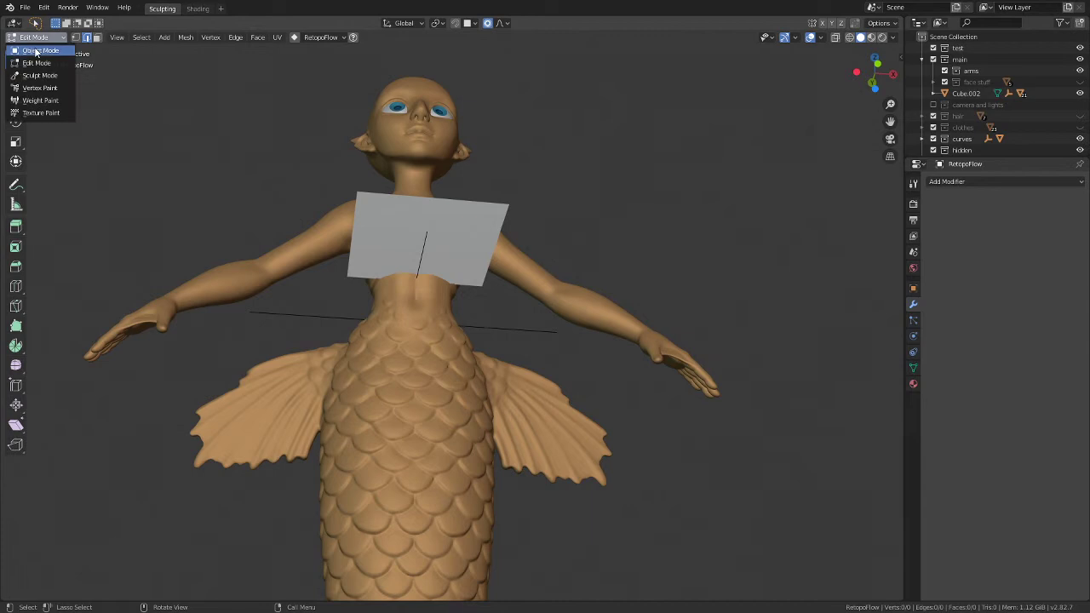
pyautogui.click(36, 51)
pyautogui.press('KP_1')
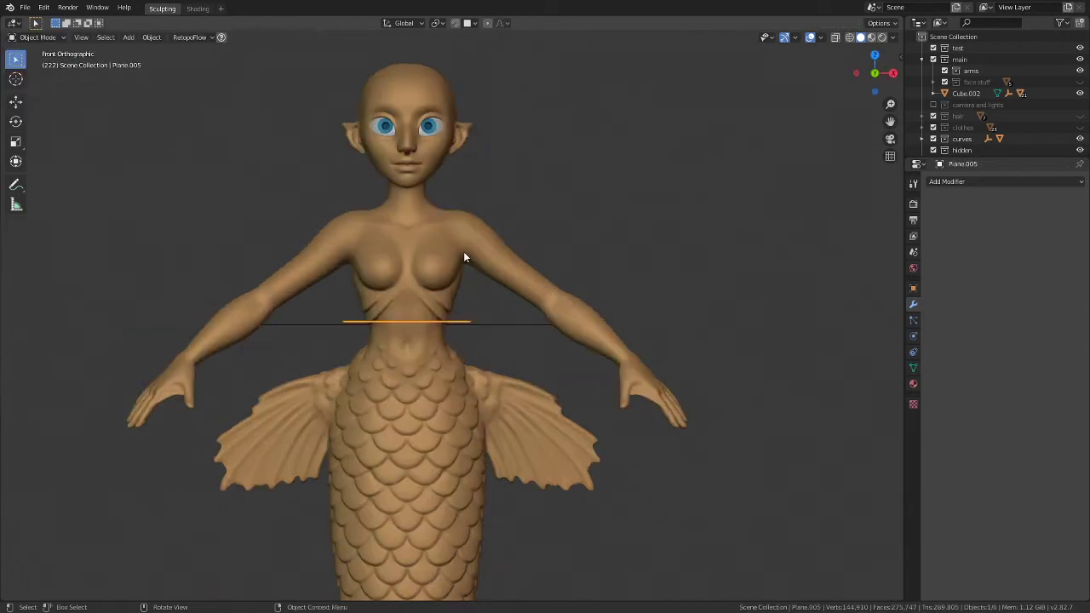
pyautogui.click(430, 234)
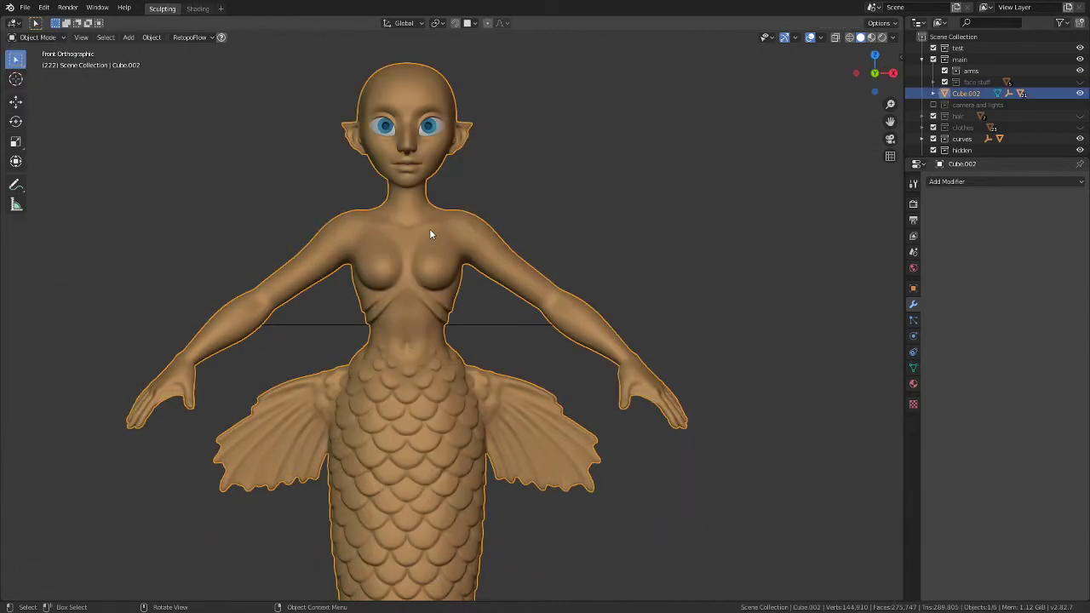
pyautogui.keyDown('ctrl'); pyautogui.scroll(2, 430, 234); pyautogui.keyUp('ctrl')
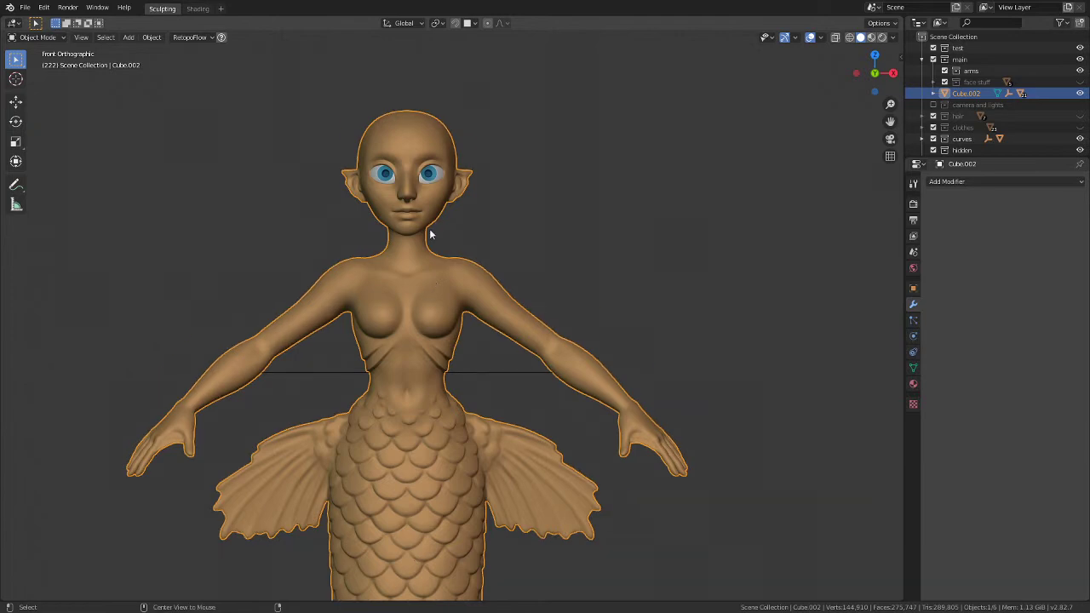
pyautogui.moveTo(430, 235); pyautogui.dragTo(405, 283, button='middle')
pyautogui.click(443, 343)
pyautogui.click(256, 322)
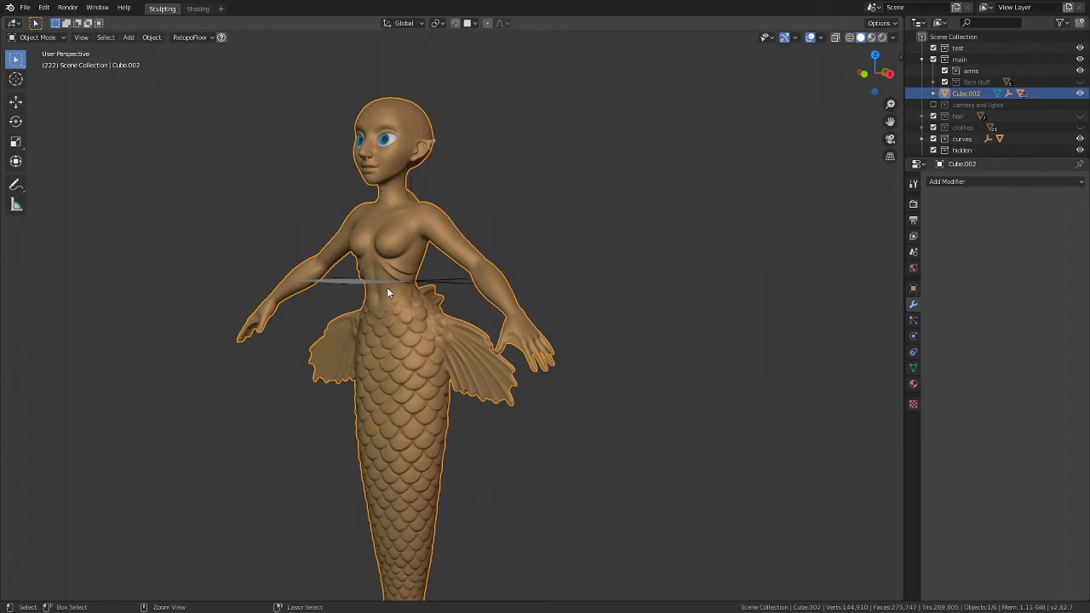
pyautogui.click(386, 287)
pyautogui.press('KP_1')
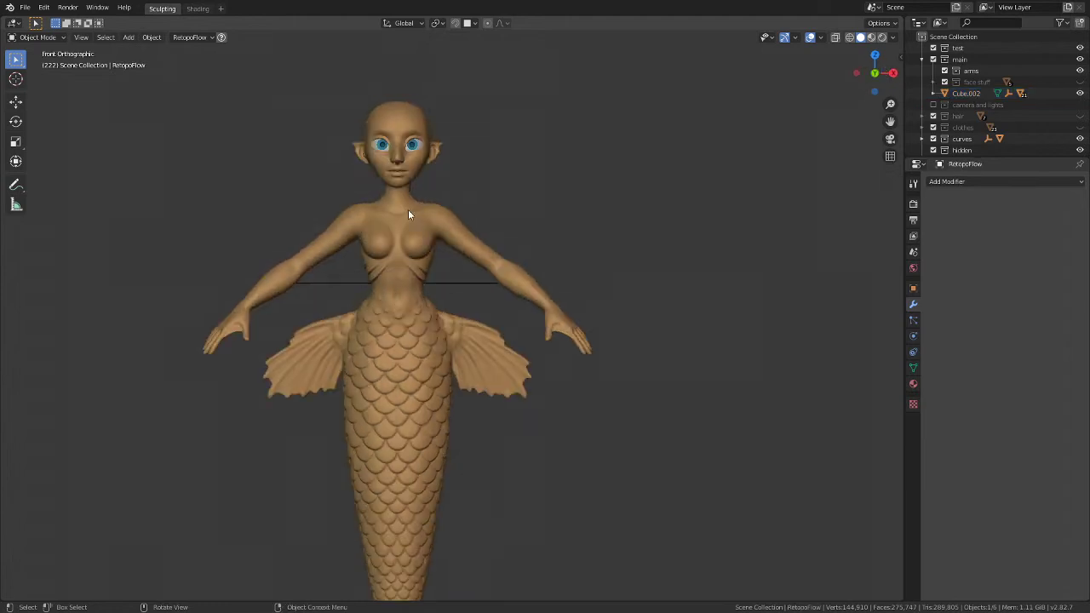
pyautogui.click(408, 211)
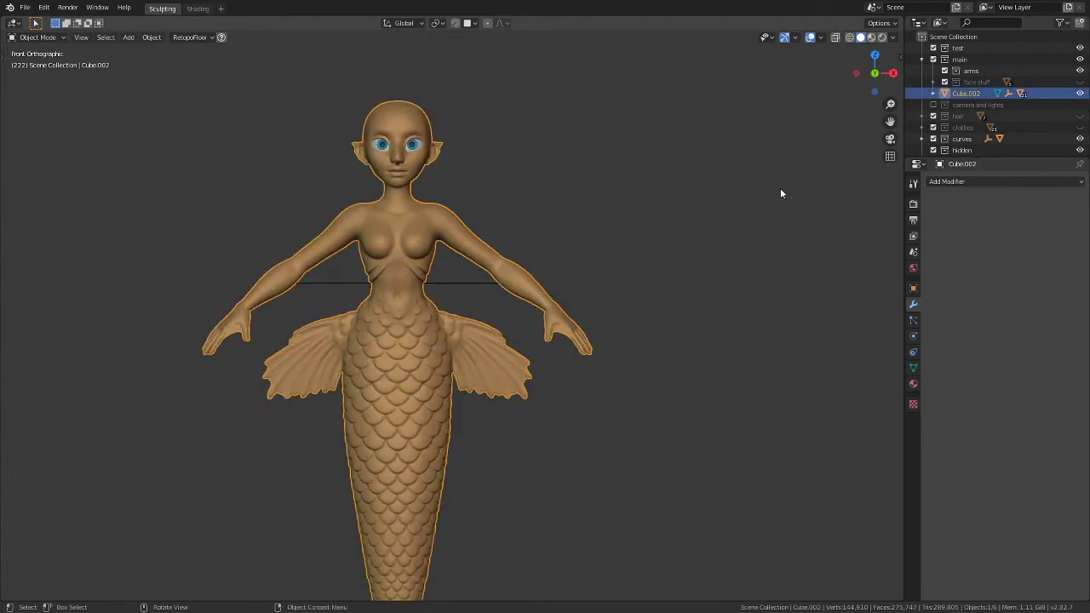
# Step: Show the face stuff, hair and clothes collections over the mermaid body
pyautogui.click(1079, 82)
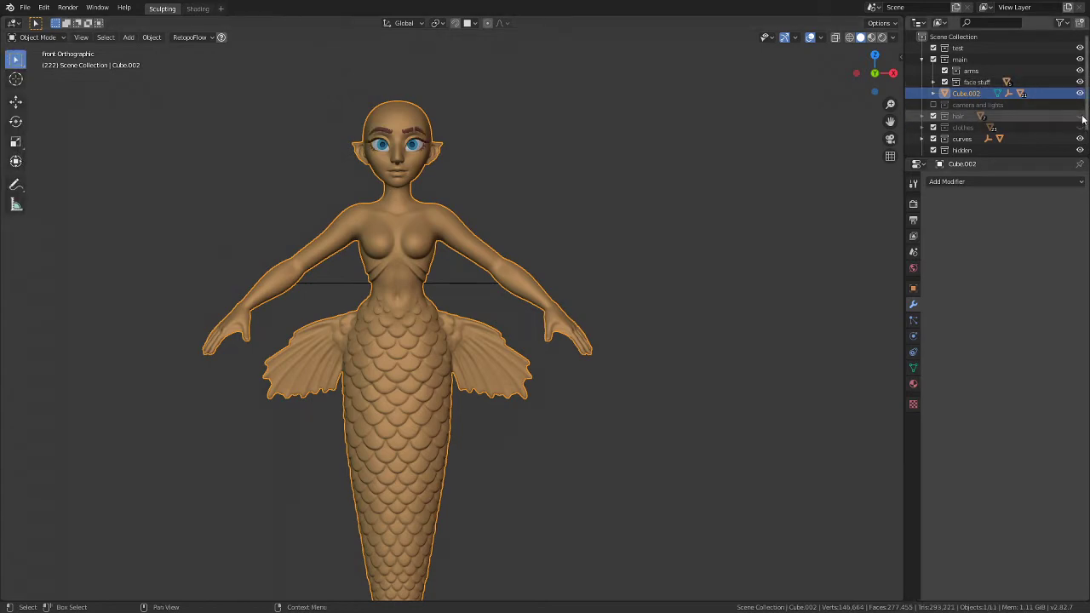
pyautogui.click(1080, 116)
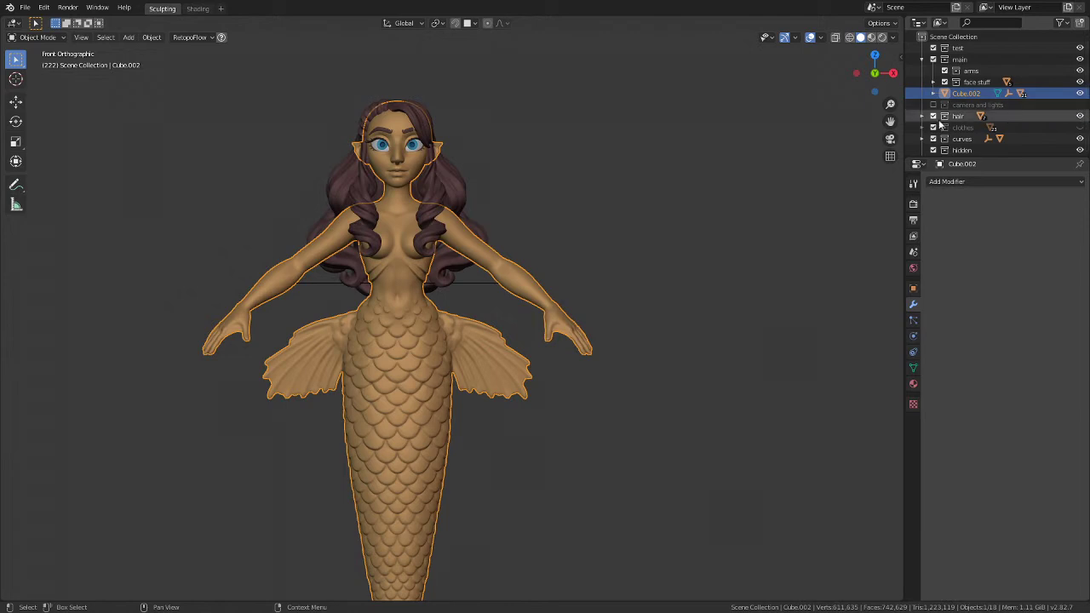
pyautogui.click(1079, 128)
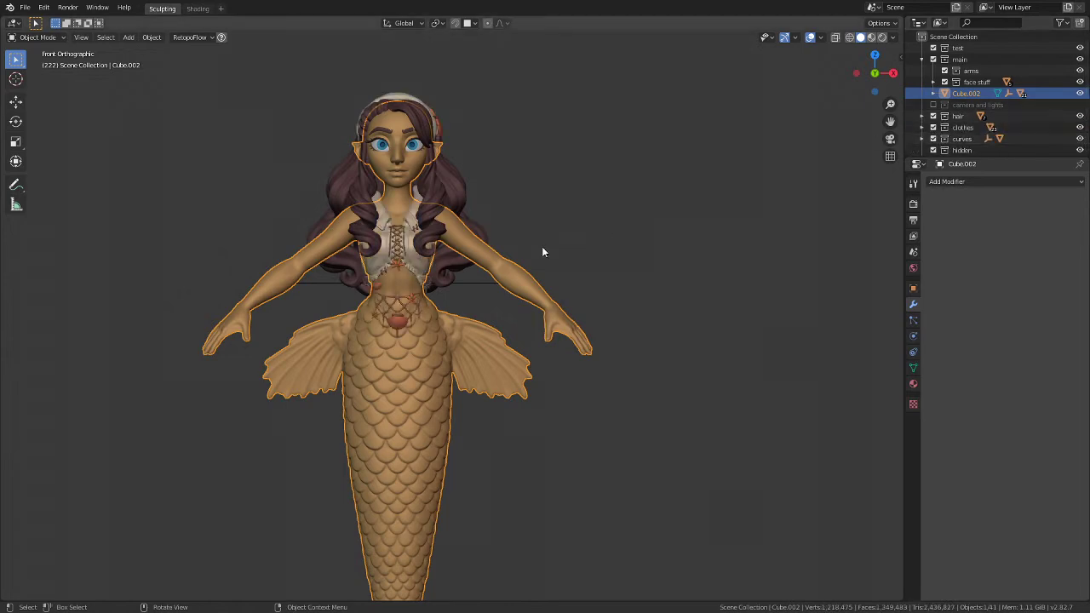
pyautogui.keyDown('shift'); pyautogui.scroll(2, 427, 364); pyautogui.keyUp('shift')
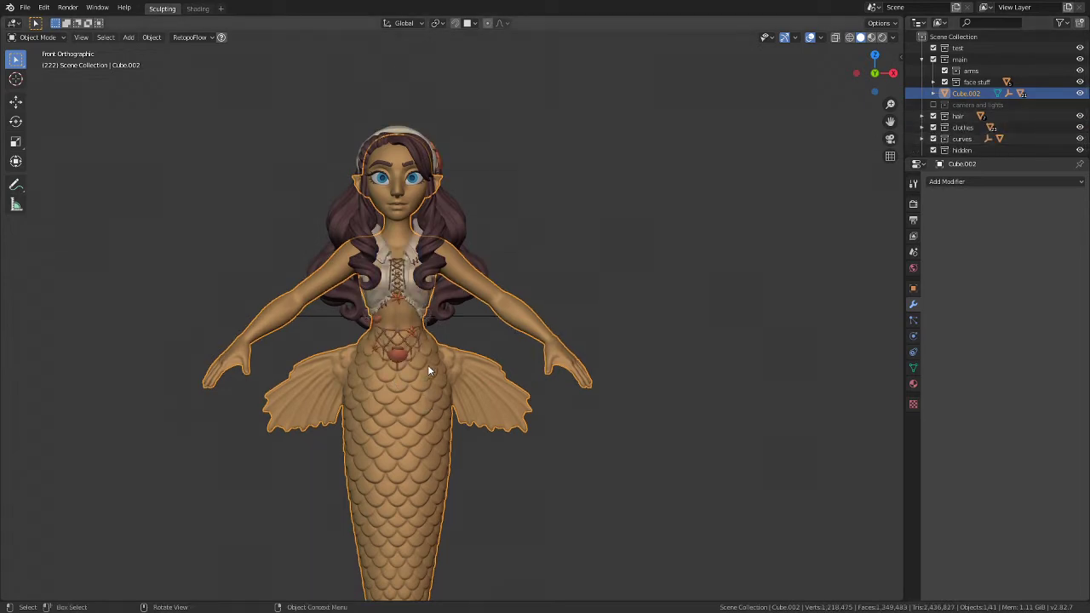
# Step: Deselect the body and hide the arms, face stuff, hair and clothes collections
pyautogui.click(571, 257)
pyautogui.click(1080, 70)
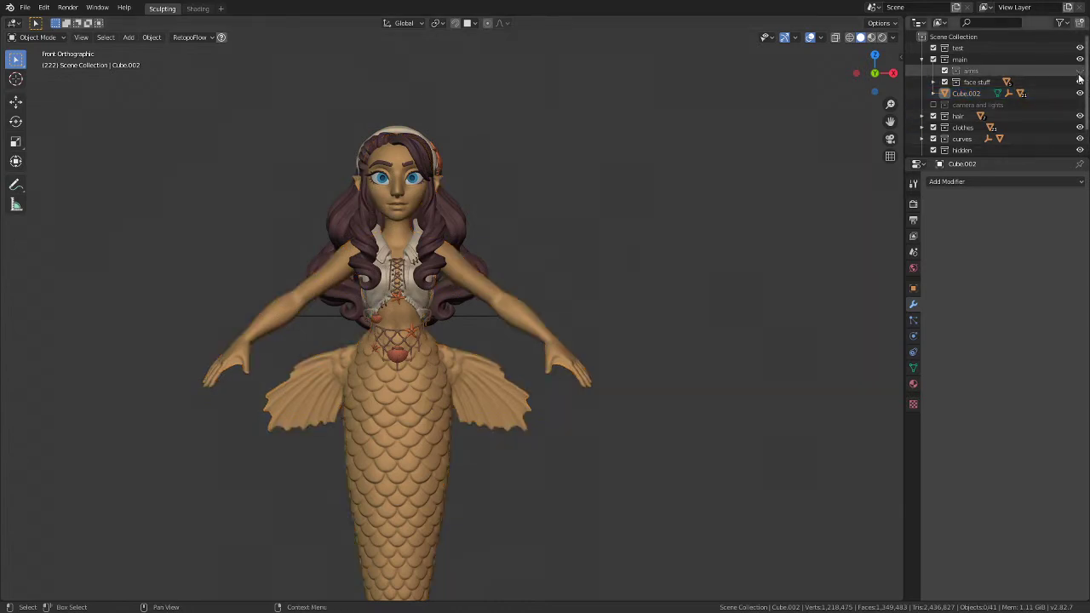
pyautogui.click(1080, 81)
pyautogui.click(1080, 116)
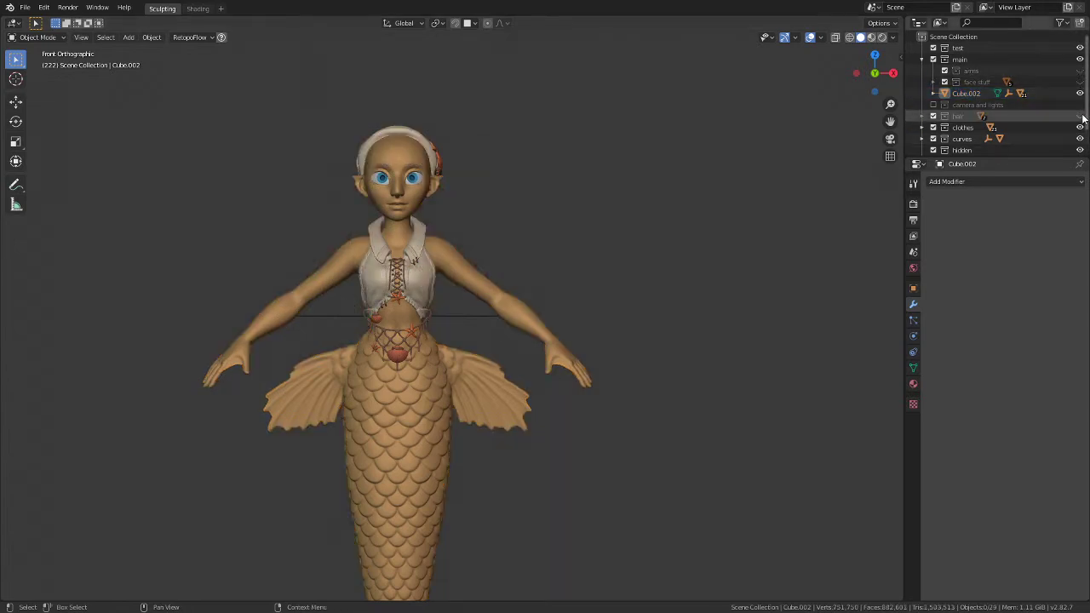
pyautogui.click(1080, 127)
# Step: Select the plane mesh and examine its placement against the mermaid's torso from an angle and from the front
pyautogui.moveTo(457, 281); pyautogui.dragTo(412, 364, button='middle')
pyautogui.click(424, 333)
pyautogui.press('KP_1')
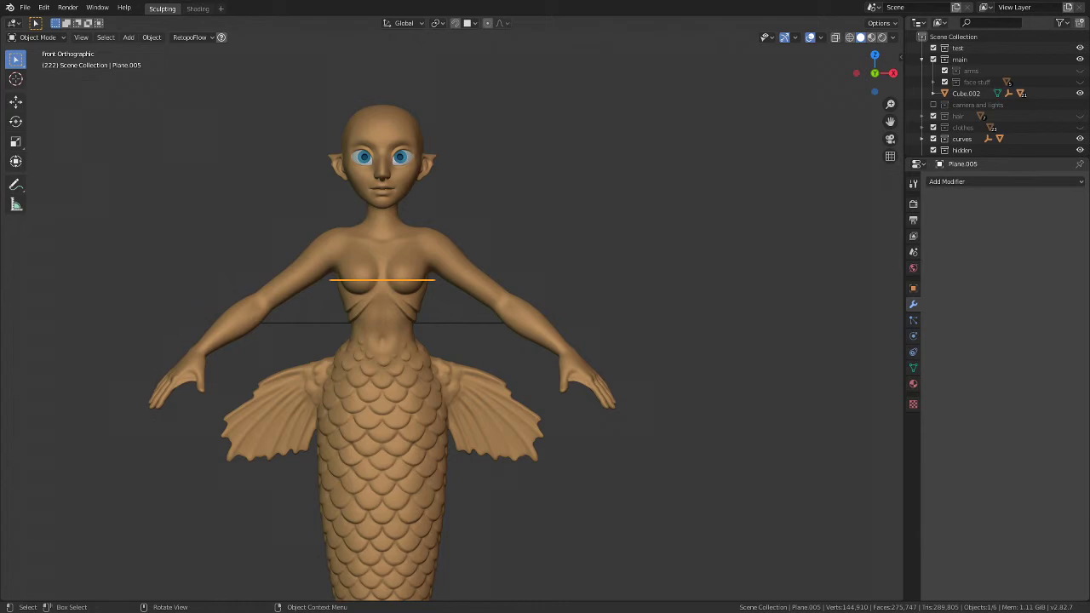
pyautogui.moveTo(373, 268); pyautogui.dragTo(359, 313, button='middle')
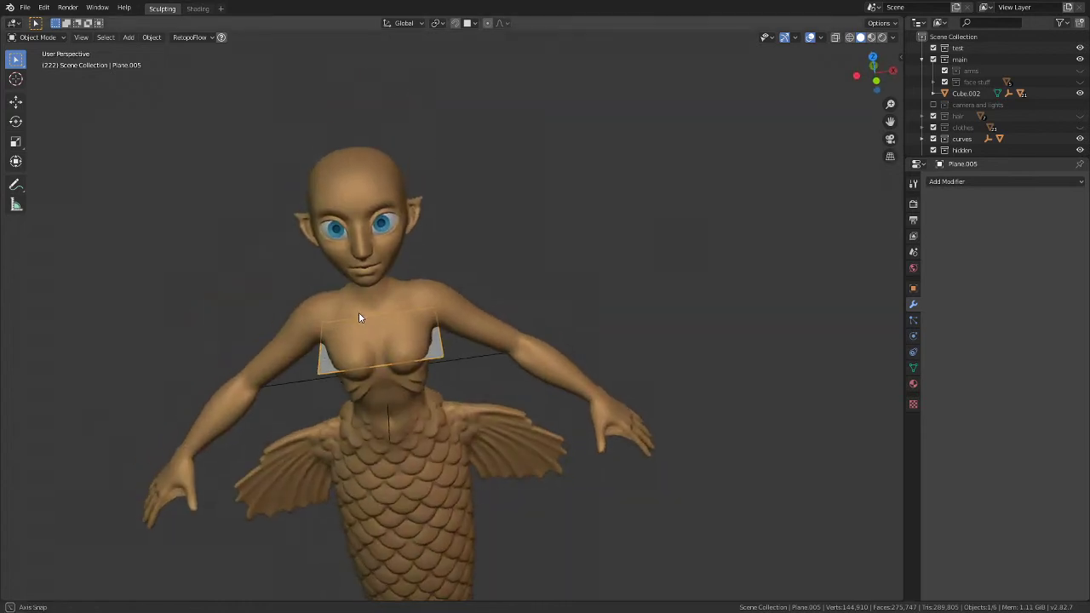
pyautogui.press('KP_1')
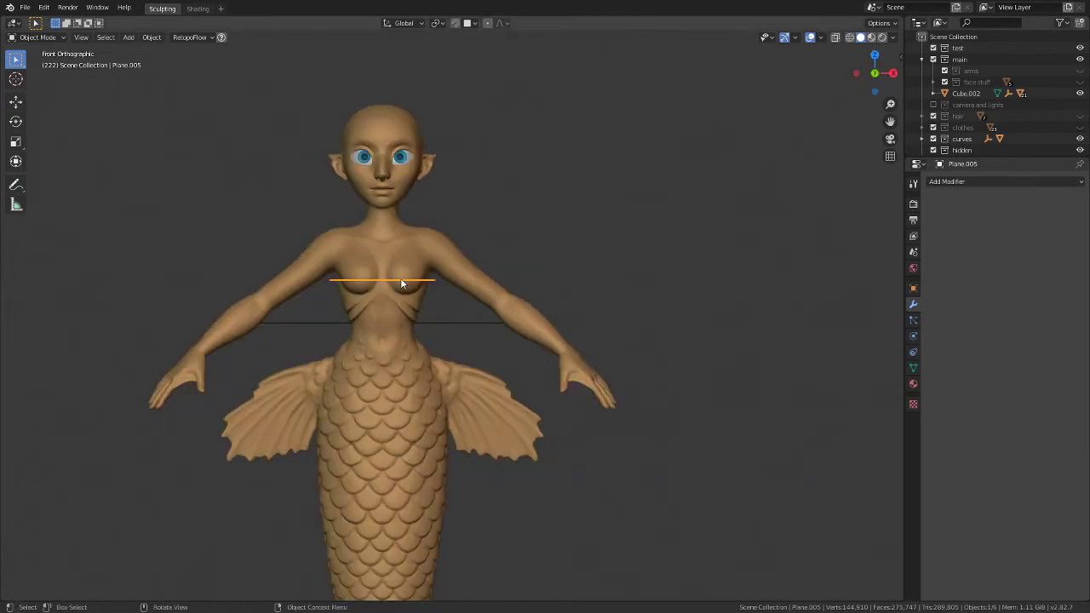
# Step: Switch the plane to Edit Mode, examine it from above, and return to Object Mode in the front view
pyautogui.click(36, 38)
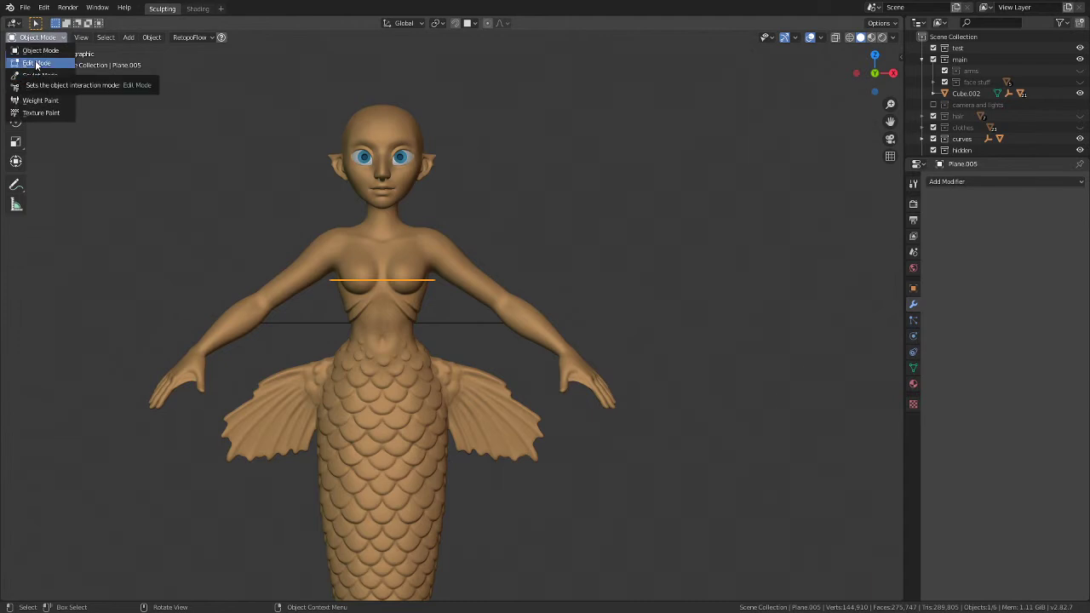
pyautogui.click(36, 64)
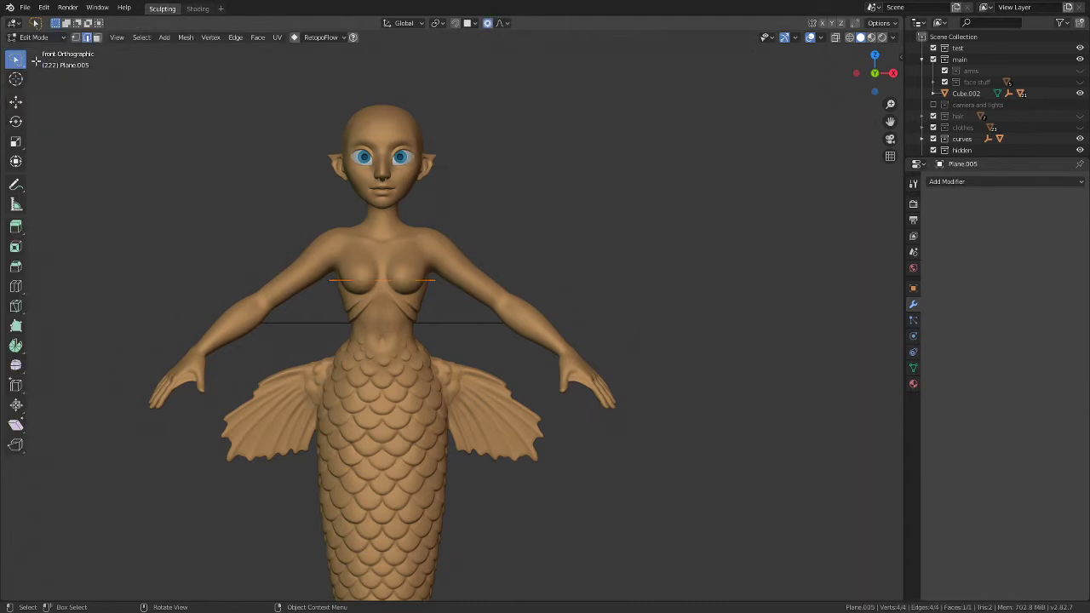
pyautogui.moveTo(489, 307); pyautogui.dragTo(468, 397, button='middle')
pyautogui.press('KP_1')
pyautogui.click(34, 37)
pyautogui.click(34, 53)
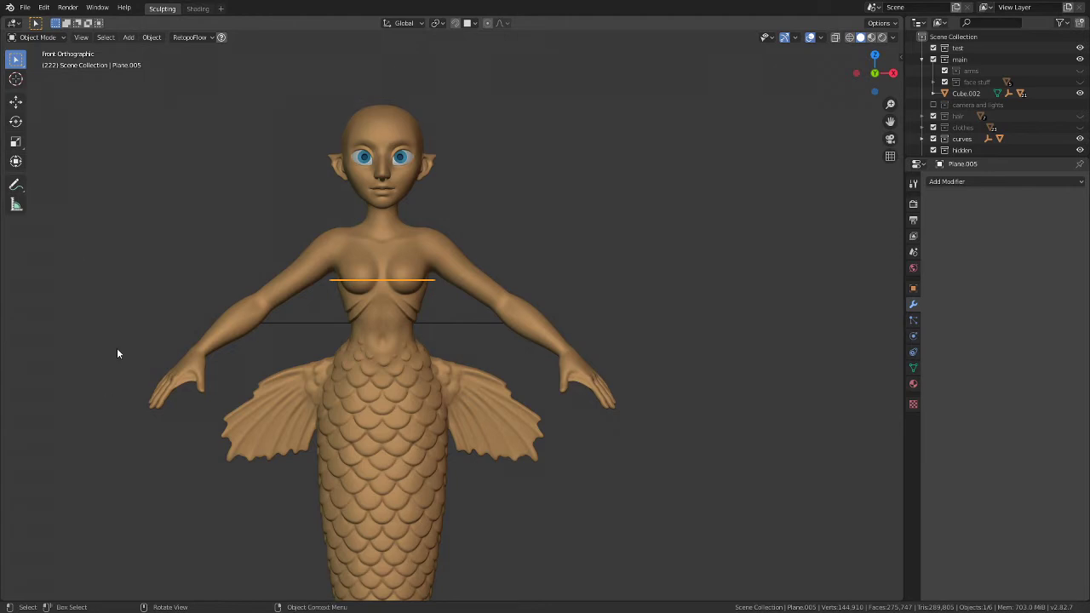
# Step: Start RetopoFlow by creating a new target for the mermaid body
pyautogui.scroll(3, 401, 304)
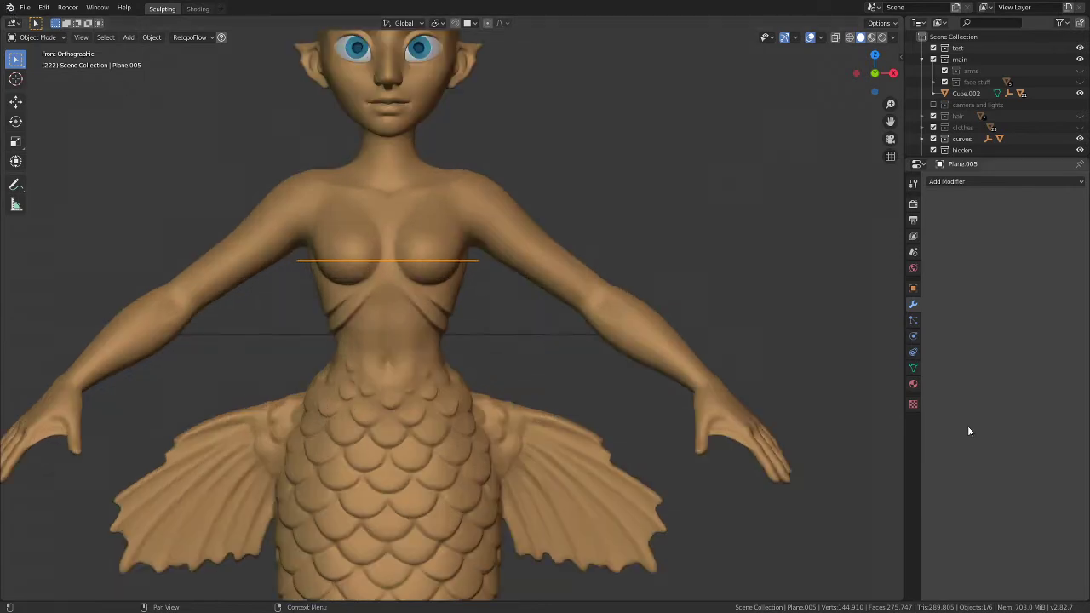
pyautogui.click(189, 37)
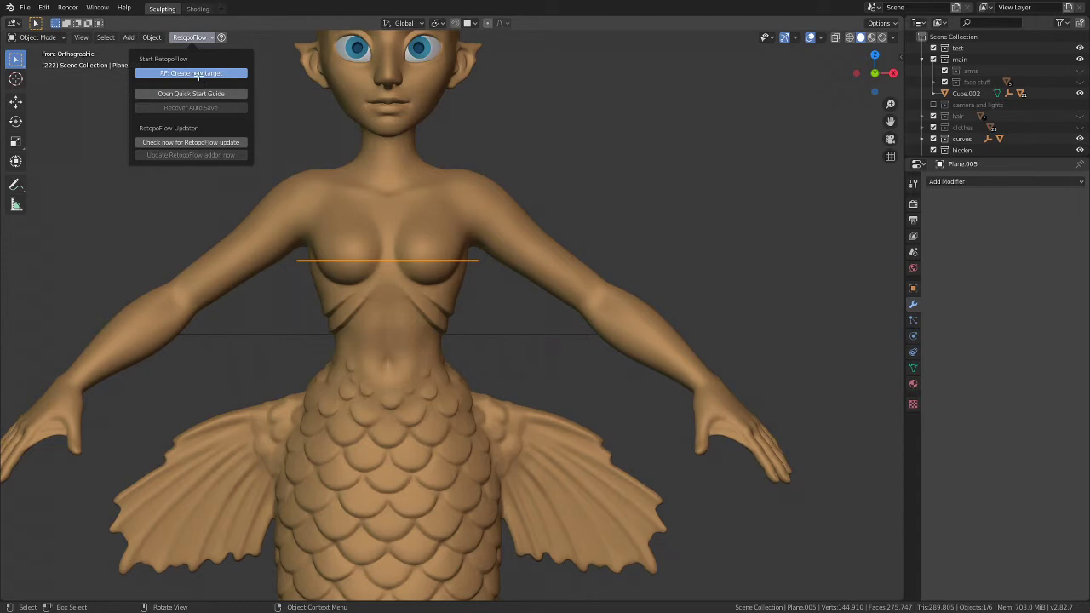
pyautogui.click(198, 75)
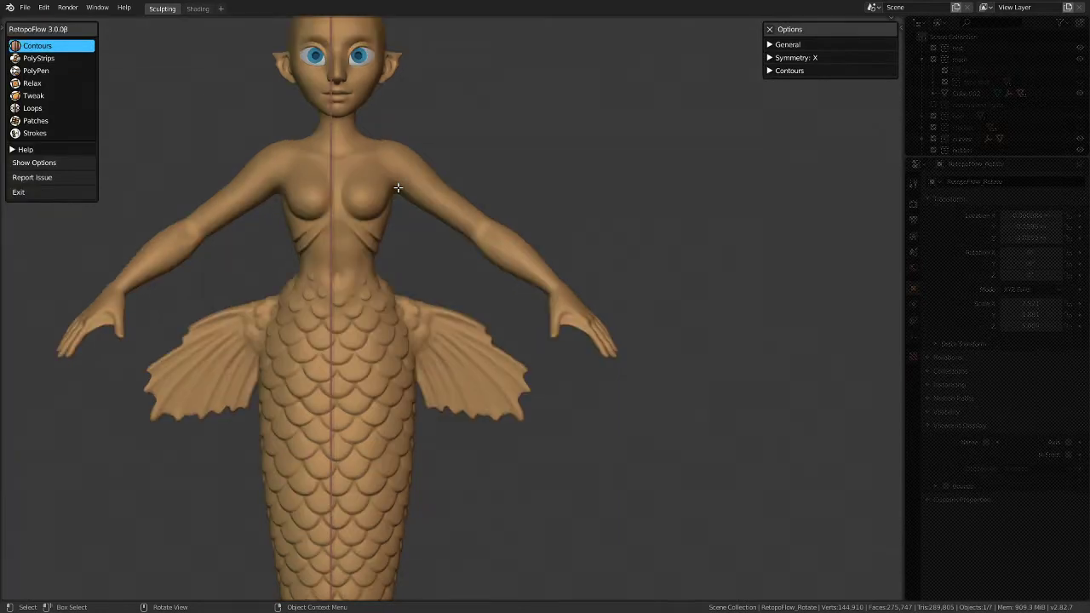
pyautogui.scroll(-2, 411, 171)
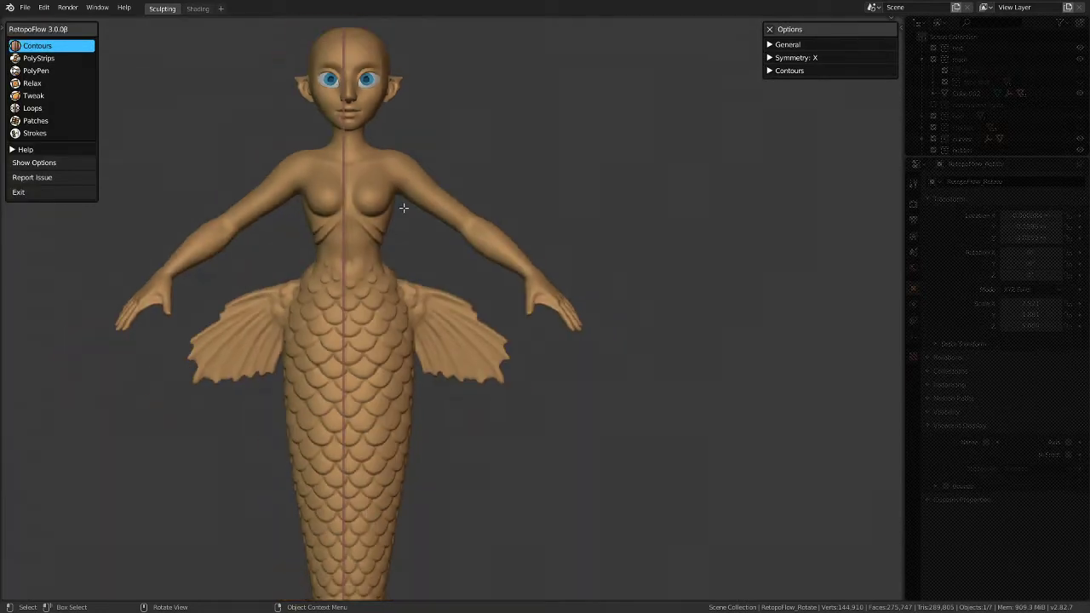
# Step: Examine RetopoFlow's symmetry settings and general options
pyautogui.click(801, 57)
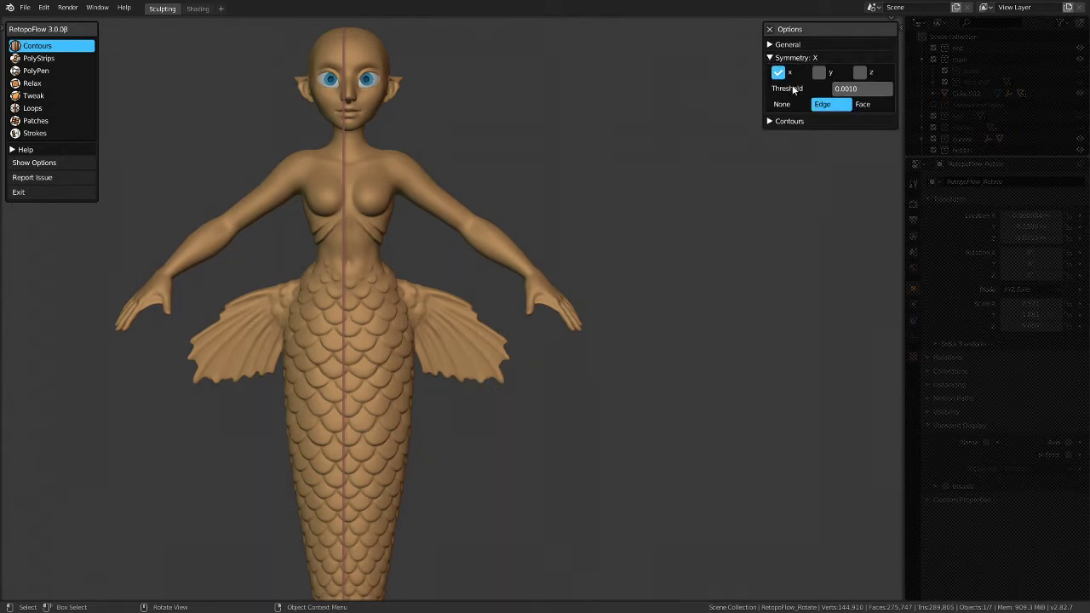
pyautogui.click(771, 44)
pyautogui.click(771, 44)
pyautogui.scroll(2, 401, 227)
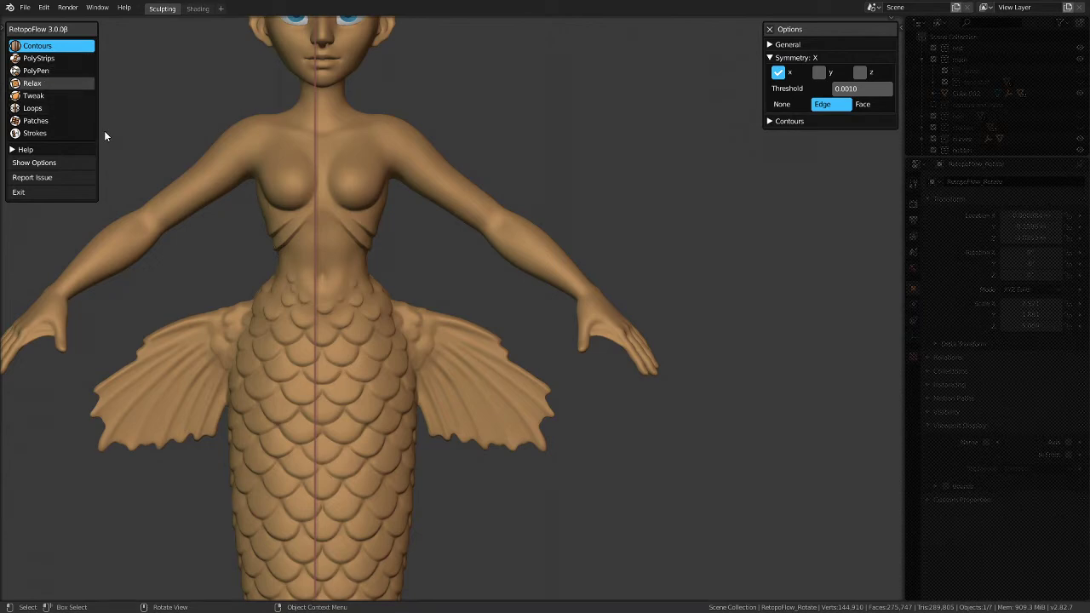
# Step: Try the Loops tool and the PolyPen tool while examining the plane around the mermaid's chest
pyautogui.click(50, 108)
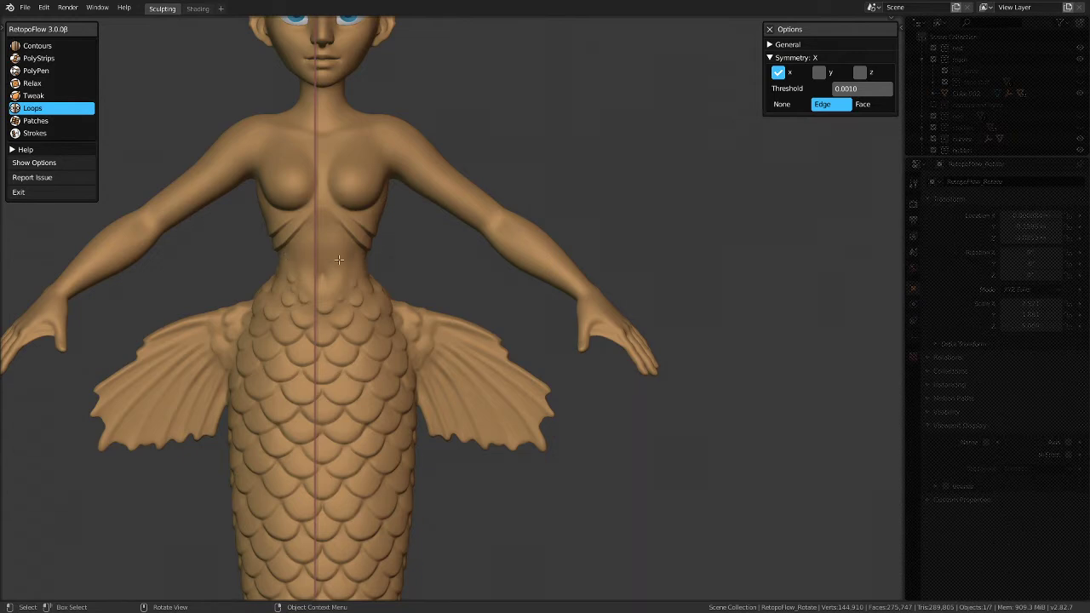
pyautogui.scroll(2, 316, 252)
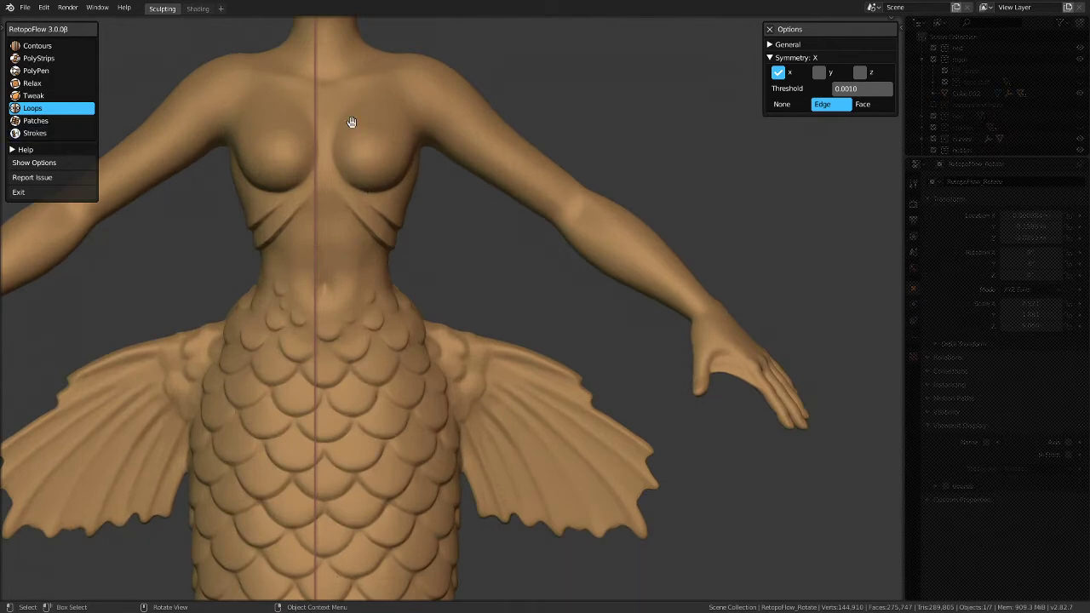
pyautogui.moveTo(352, 122); pyautogui.dragTo(386, 166, button='middle')
pyautogui.moveTo(389, 210); pyautogui.dragTo(323, 255, button='middle')
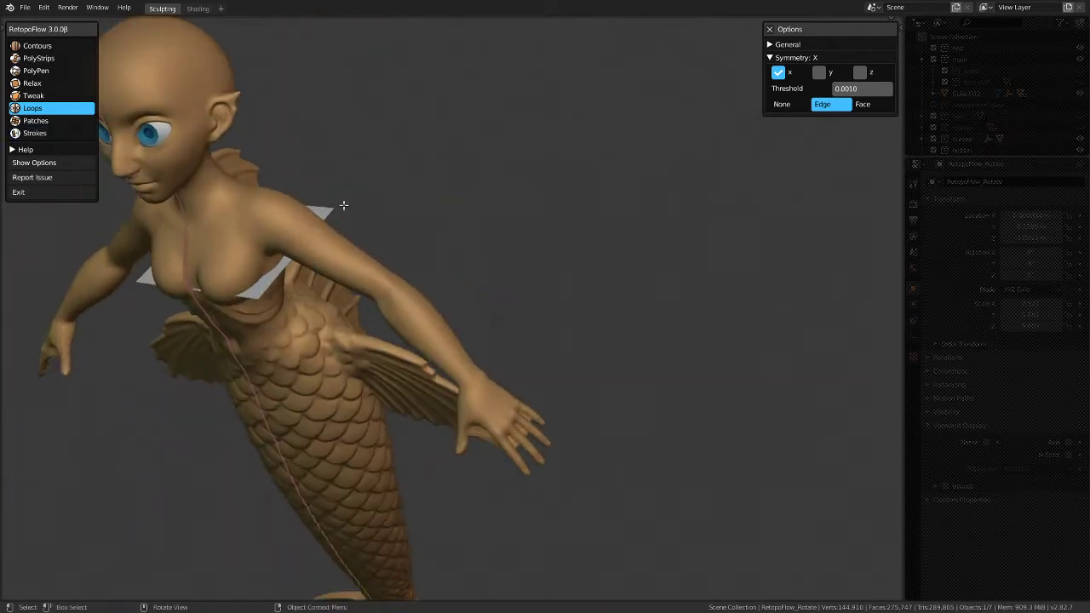
pyautogui.click(37, 71)
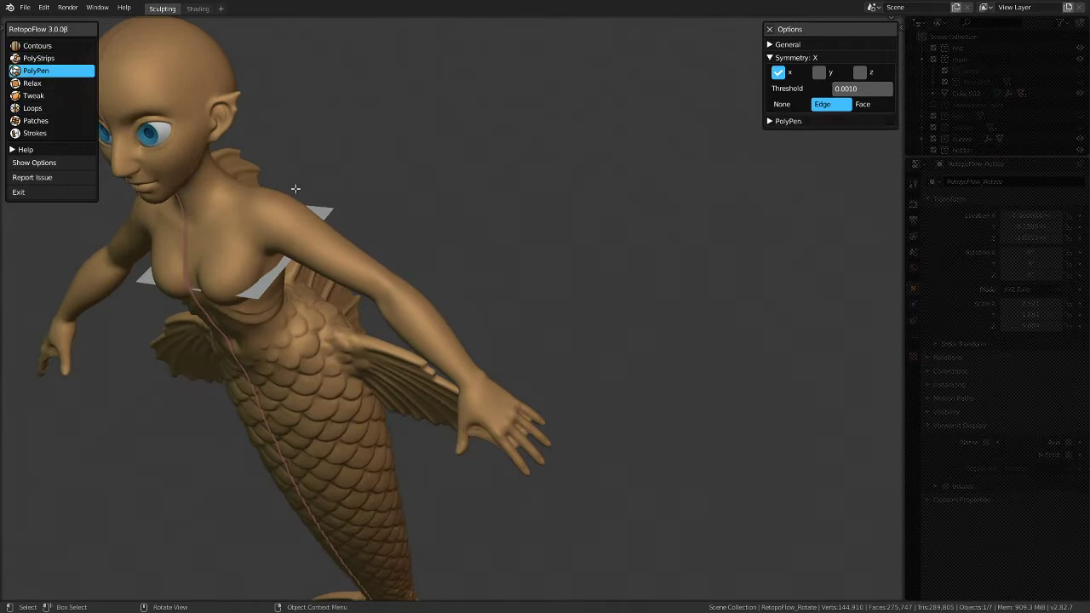
pyautogui.moveTo(333, 213); pyautogui.dragTo(392, 358, button='middle')
pyautogui.moveTo(360, 293); pyautogui.dragTo(341, 154, button='middle')
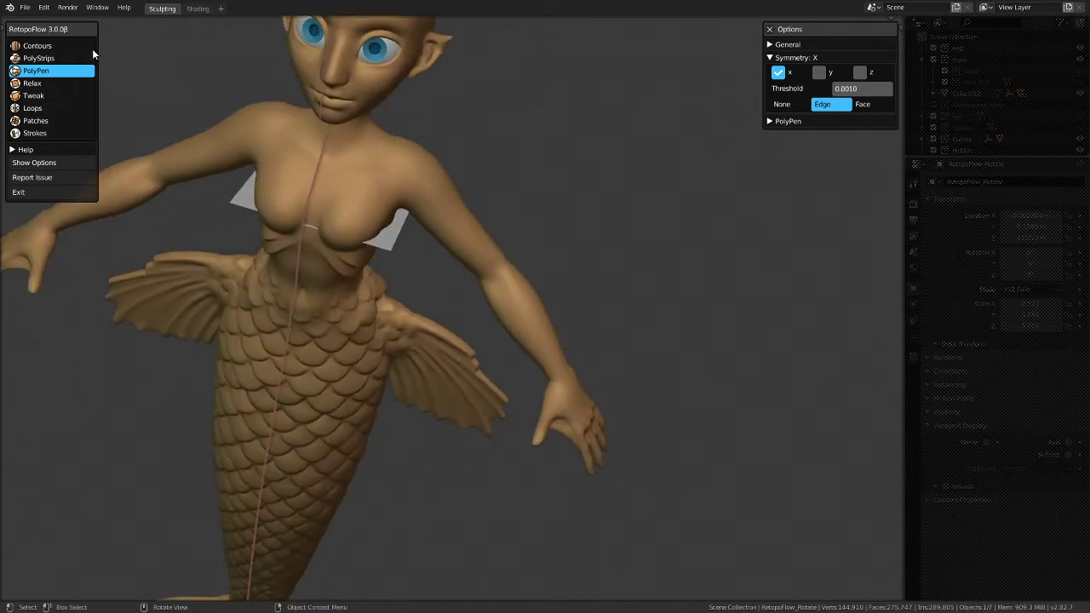
# Step: Activate the Contours tool and examine the mermaid's upper body and arms
pyautogui.click(33, 169)
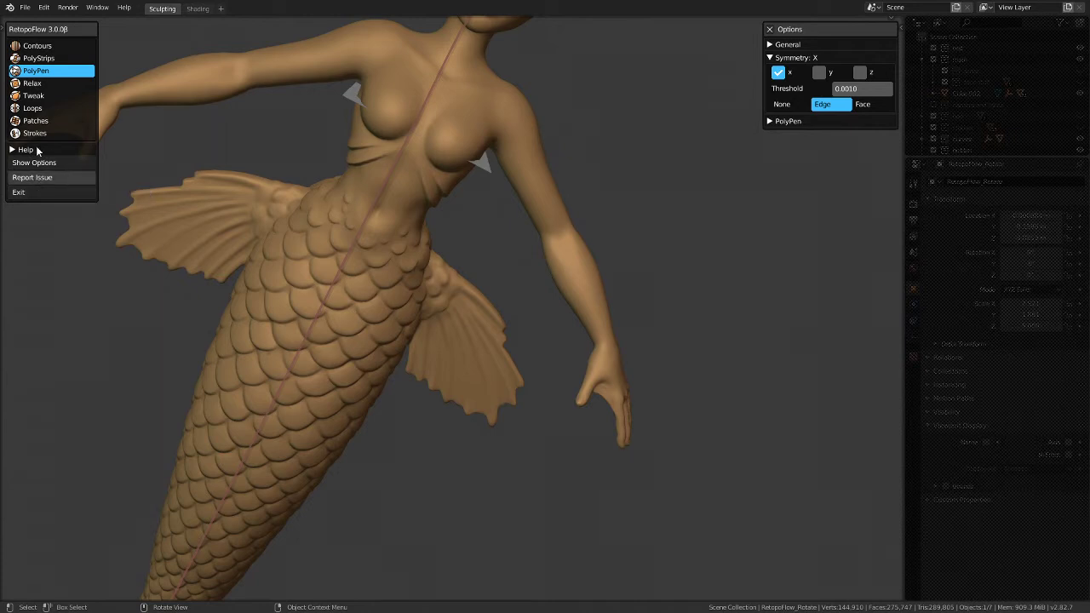
pyautogui.click(38, 45)
pyautogui.moveTo(324, 153); pyautogui.dragTo(398, 126, button='middle')
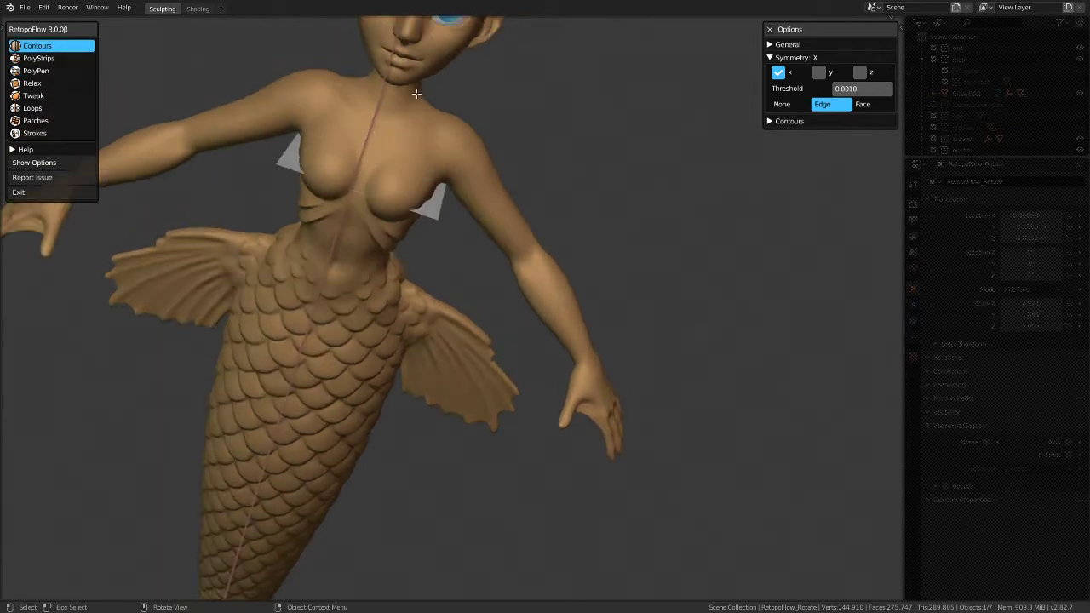
pyautogui.moveTo(478, 147); pyautogui.dragTo(497, 165, button='middle')
pyautogui.scroll(2, 479, 323)
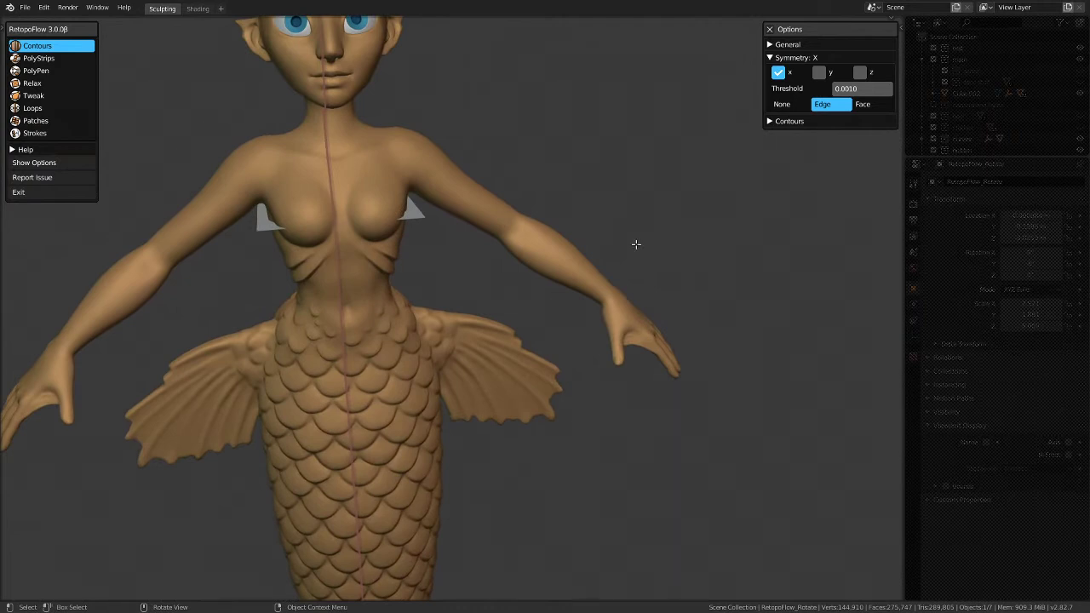
pyautogui.scroll(-3, 376, 342)
pyautogui.scroll(1, 596, 330)
pyautogui.scroll(3, 460, 146)
pyautogui.scroll(-2, 402, 307)
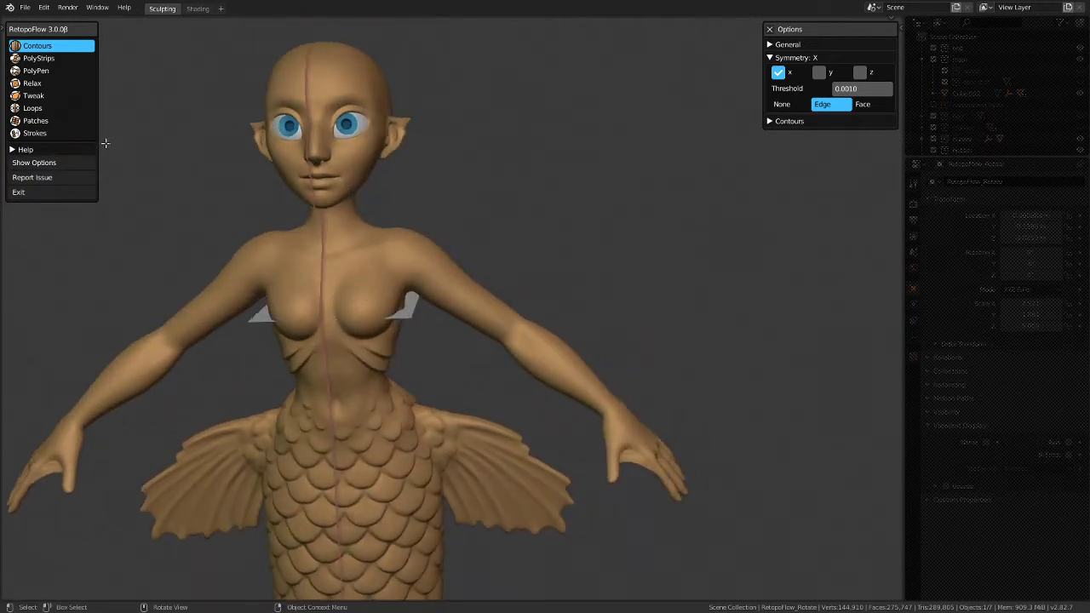
# Step: Activate PolyPen briefly, exit RetopoFlow, and switch its new target mesh from Edit Mode to Object Mode
pyautogui.click(49, 71)
pyautogui.scroll(3, 434, 260)
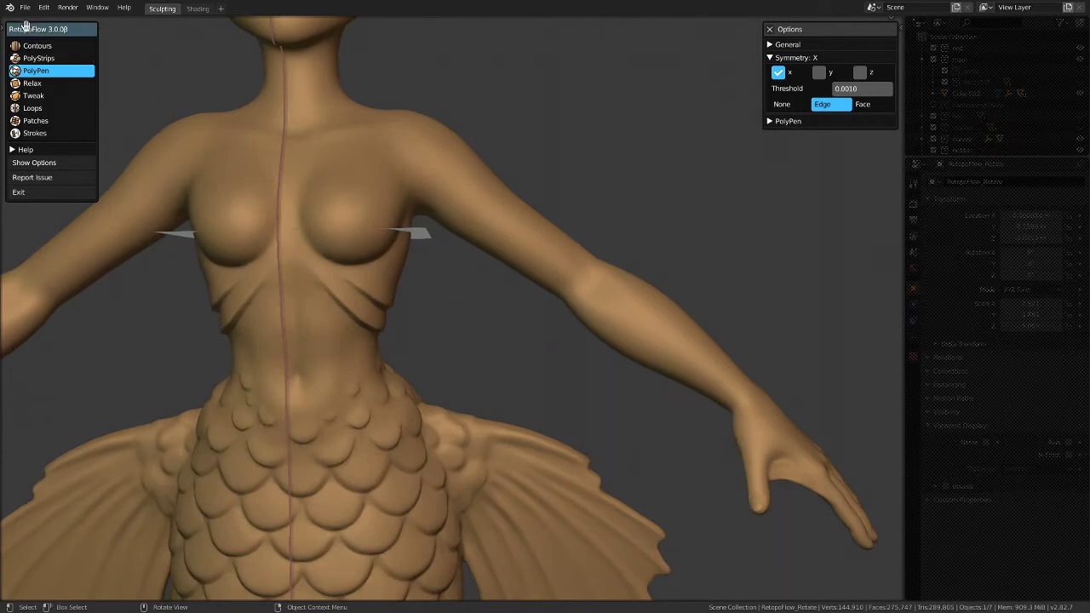
pyautogui.click(19, 192)
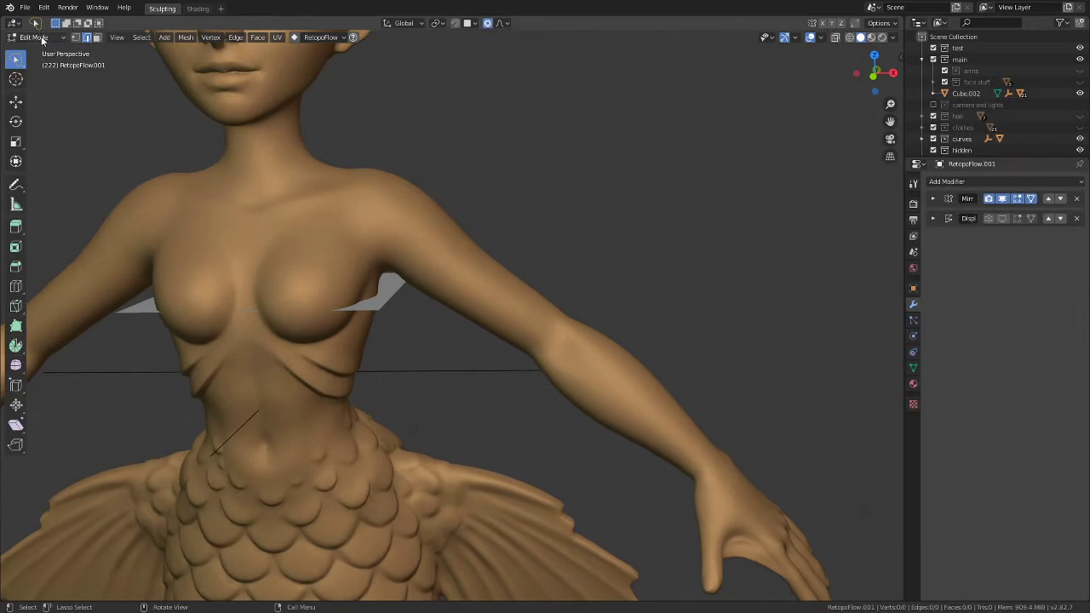
pyautogui.click(50, 38)
pyautogui.click(44, 51)
pyautogui.scroll(-2, 381, 301)
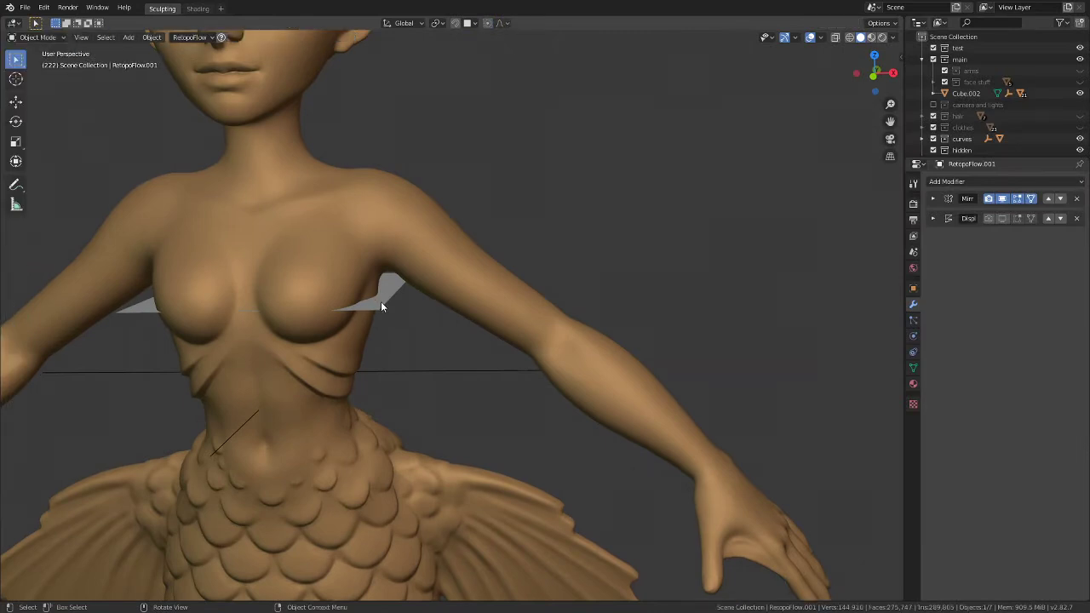
# Step: Select the plane around the mermaid's chest, try a level 1 subdivision on it and undo that subdivision
pyautogui.click(386, 308)
pyautogui.scroll(-2, 387, 309)
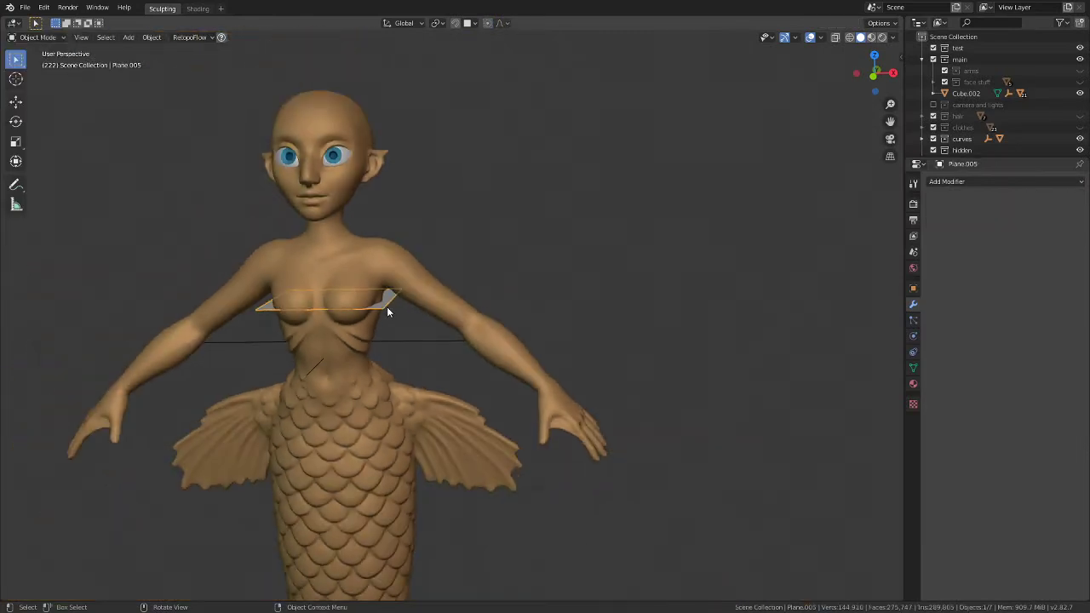
pyautogui.hotkey('ctrl', '1')
pyautogui.hotkey('ctrl', 'z')
pyautogui.press('Tab')
pyautogui.press('Tab')
# Step: In front view, enter Edit Mode on the plane and merge all its vertices at center
pyautogui.click(192, 37)
pyautogui.press('KP_1')
pyautogui.click(38, 37)
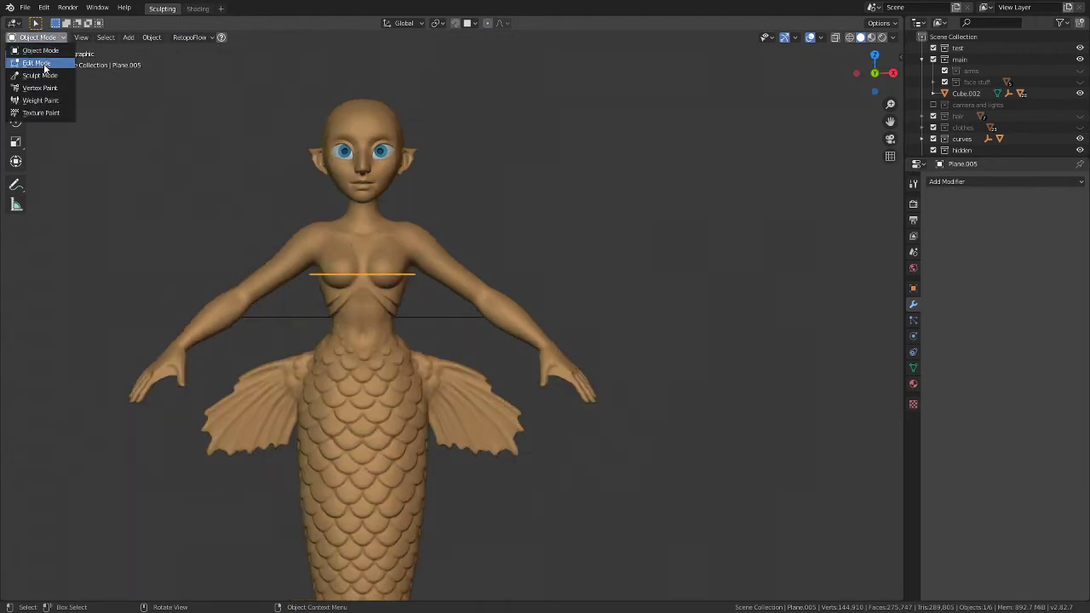
pyautogui.click(43, 65)
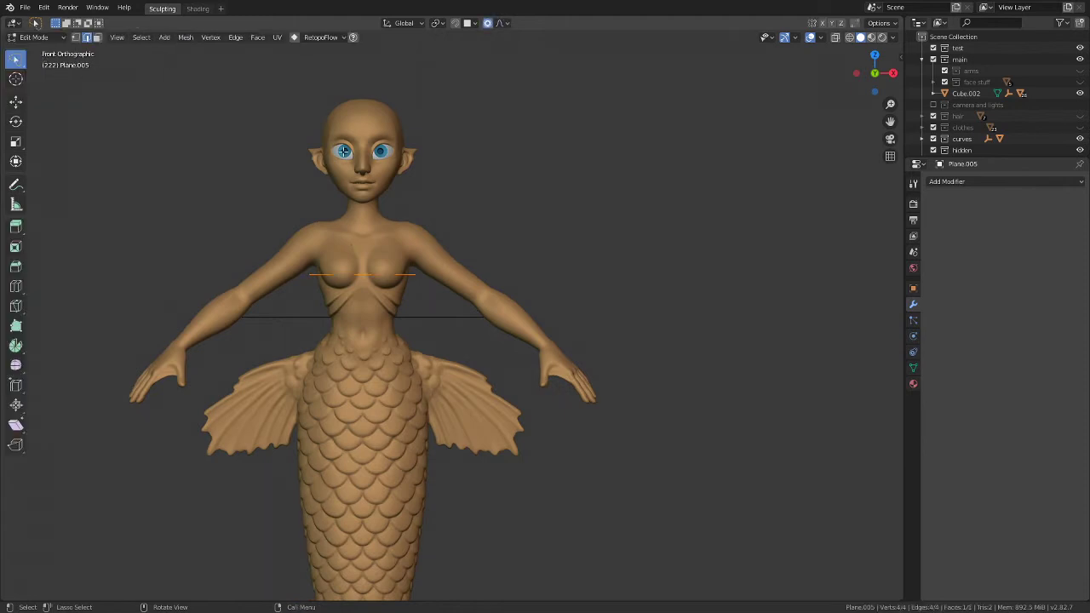
pyautogui.click(75, 38)
pyautogui.press('m')
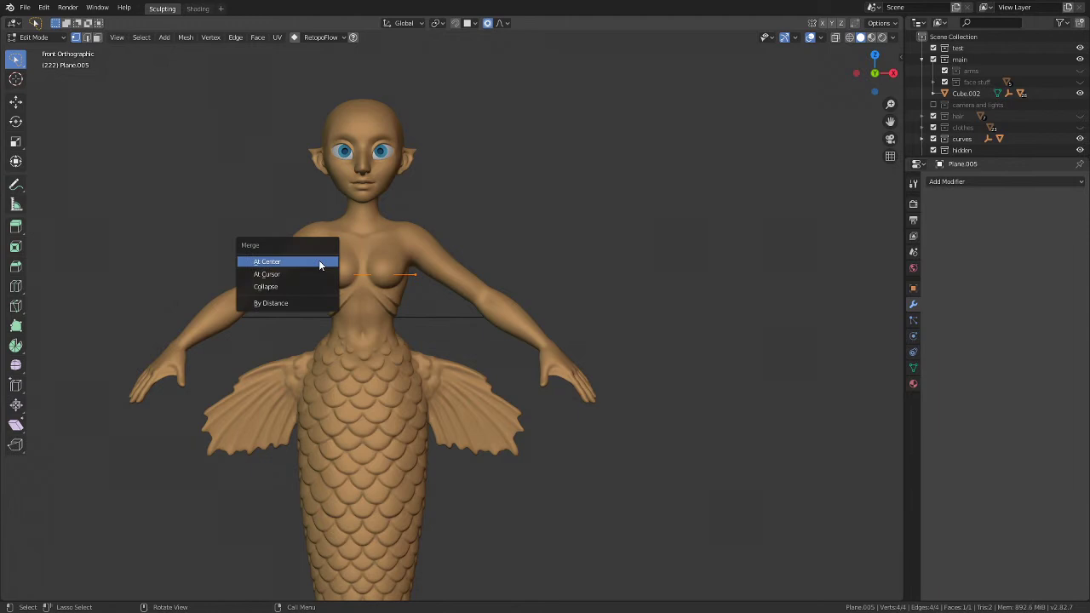
pyautogui.click(320, 266)
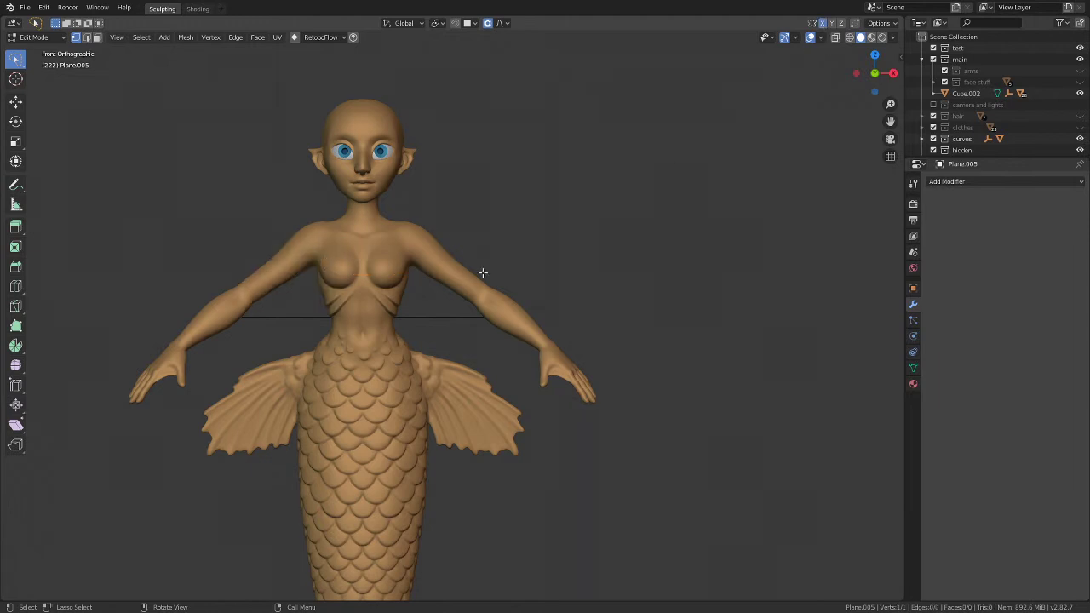
# Step: Enable snapping and X mirroring, and move the merged vertex onto the body surface between and below the breasts
pyautogui.scroll(1, 367, 300)
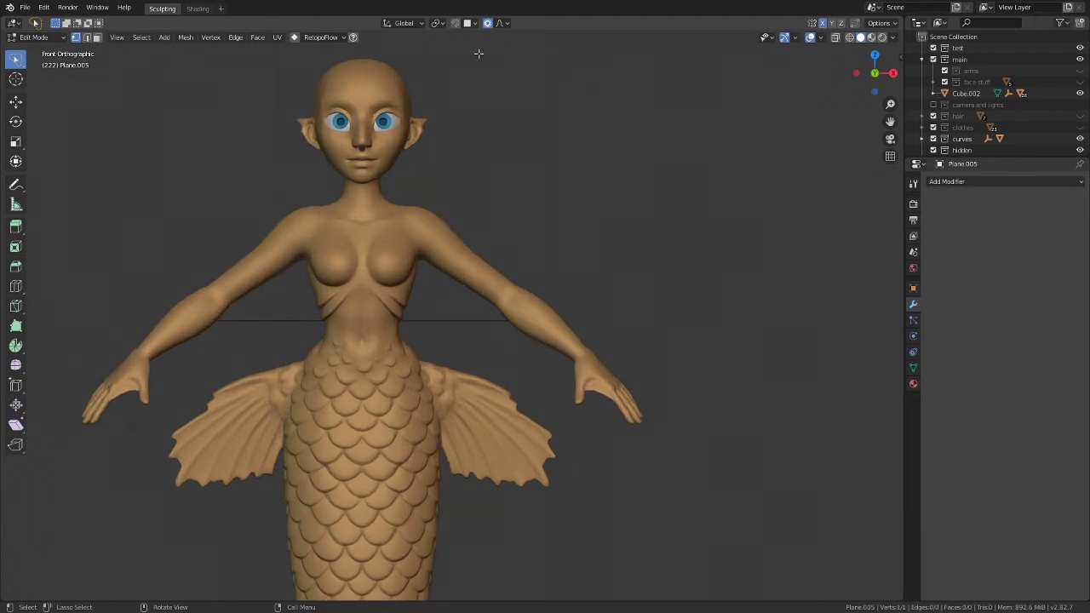
pyautogui.click(455, 24)
pyautogui.press('g')
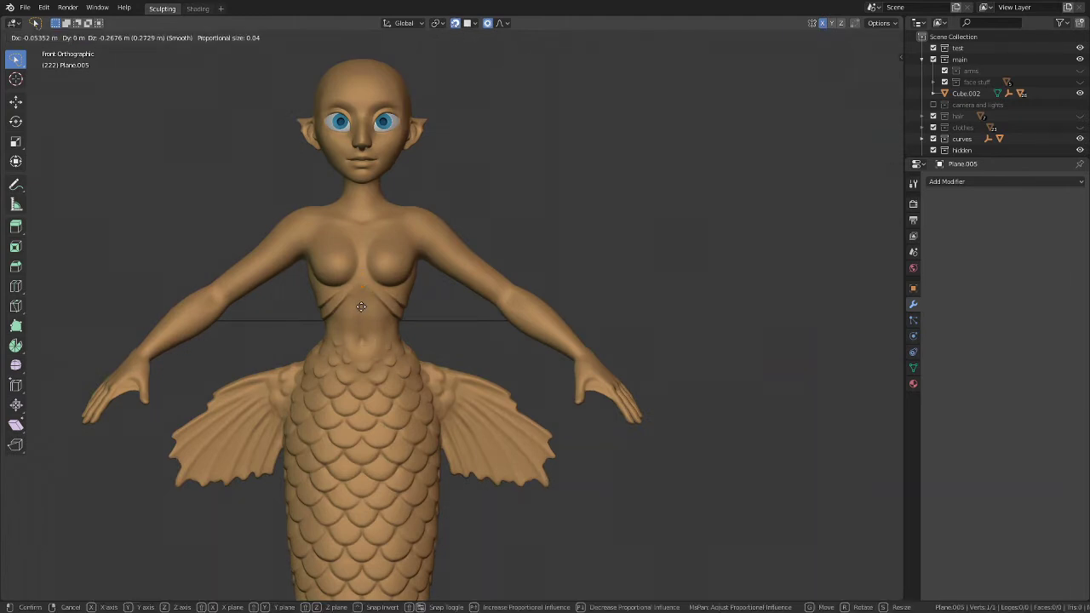
pyautogui.press('Escape')
pyautogui.click(822, 23)
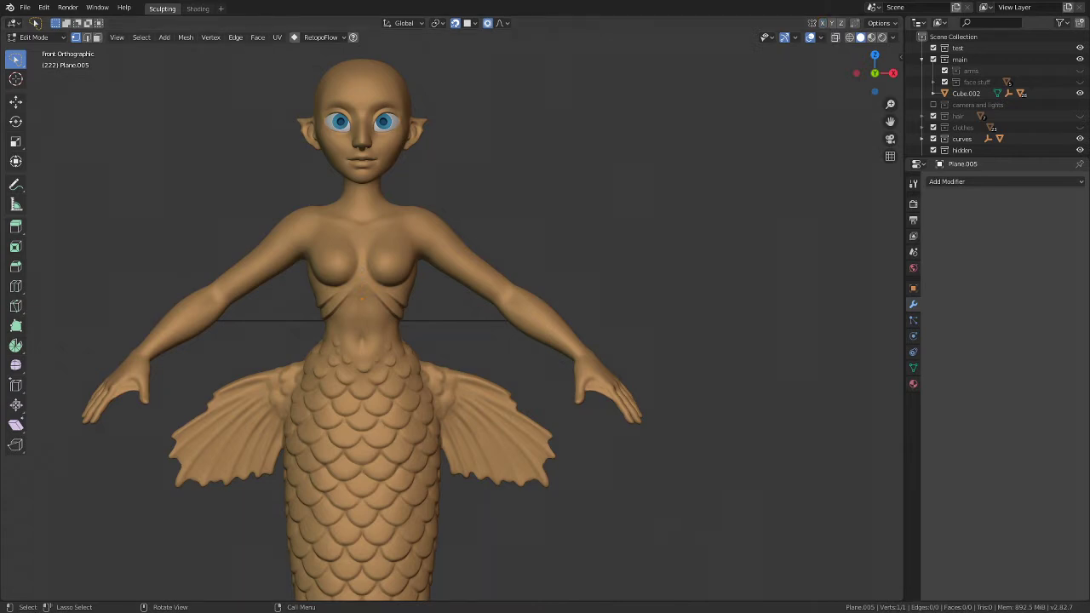
# Step: Return the single-vertex plane to Object Mode and start RetopoFlow on a new target
pyautogui.click(34, 38)
pyautogui.click(41, 51)
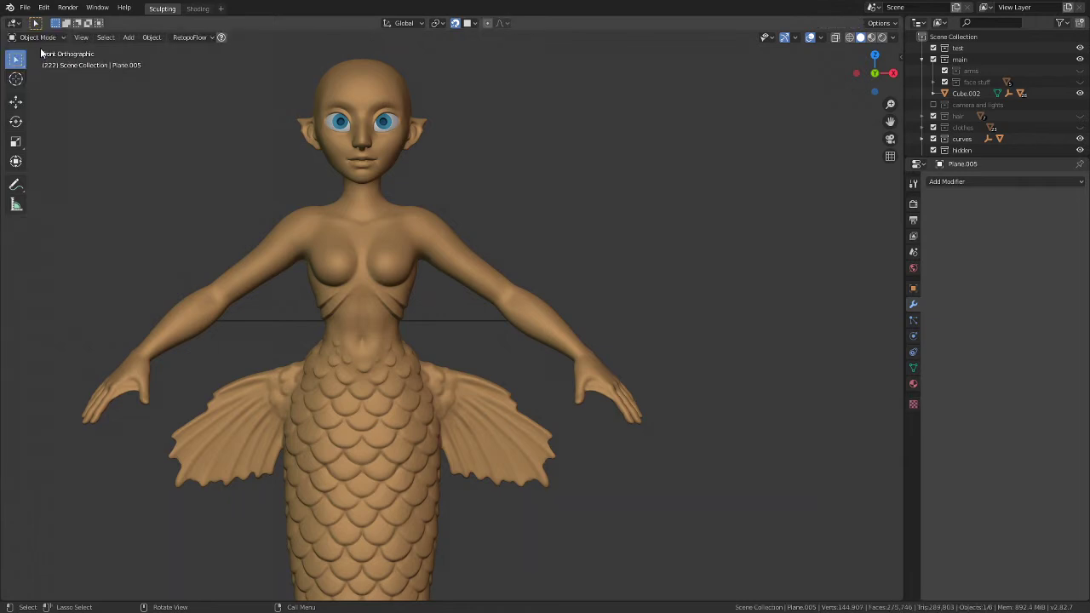
pyautogui.click(187, 38)
pyautogui.click(197, 76)
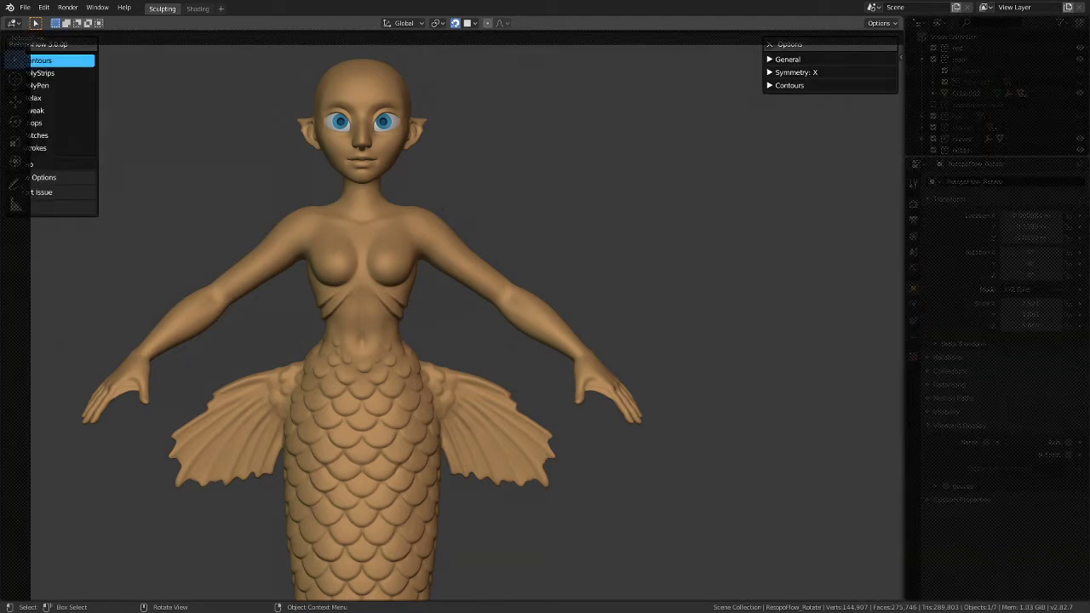
pyautogui.scroll(2, 367, 269)
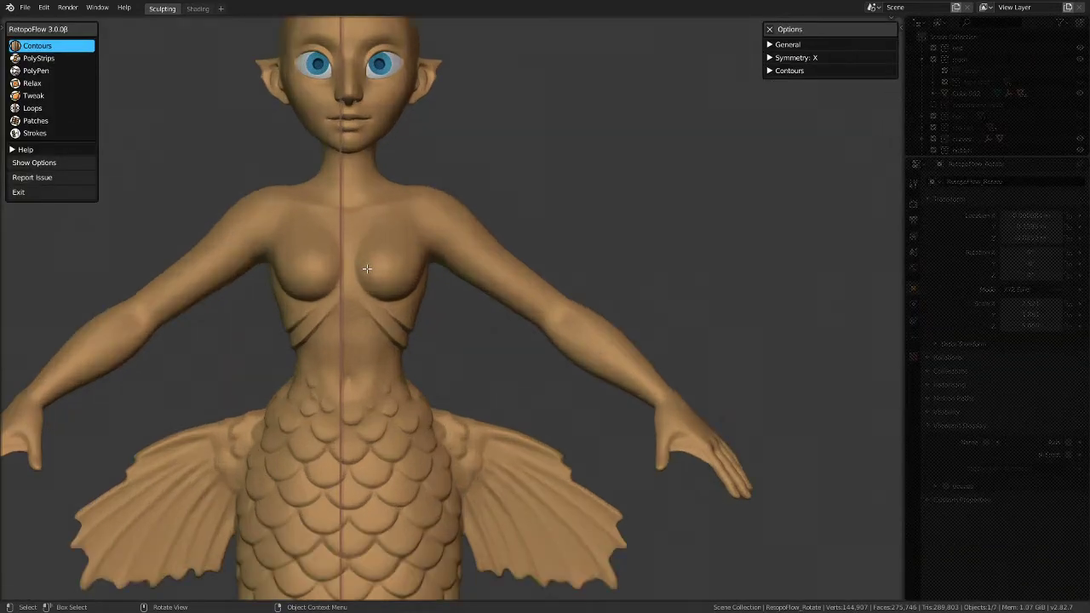
pyautogui.scroll(5, 367, 269)
pyautogui.scroll(-3, 349, 361)
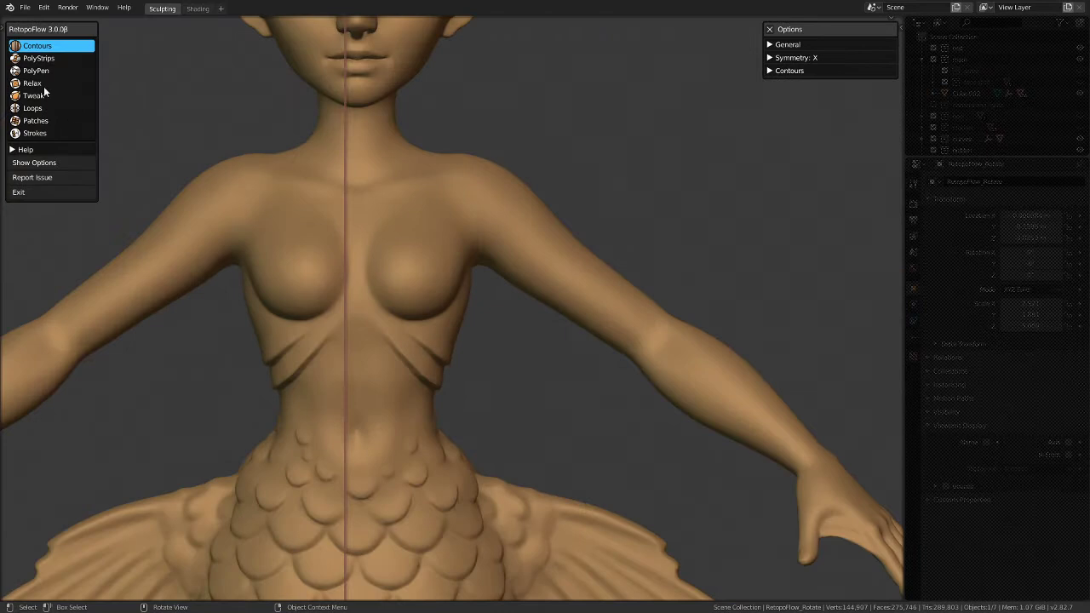
# Step: Activate the Patches tool and examine RetopoFlow's general options and symmetry settings
pyautogui.click(26, 150)
pyautogui.click(25, 150)
pyautogui.click(76, 121)
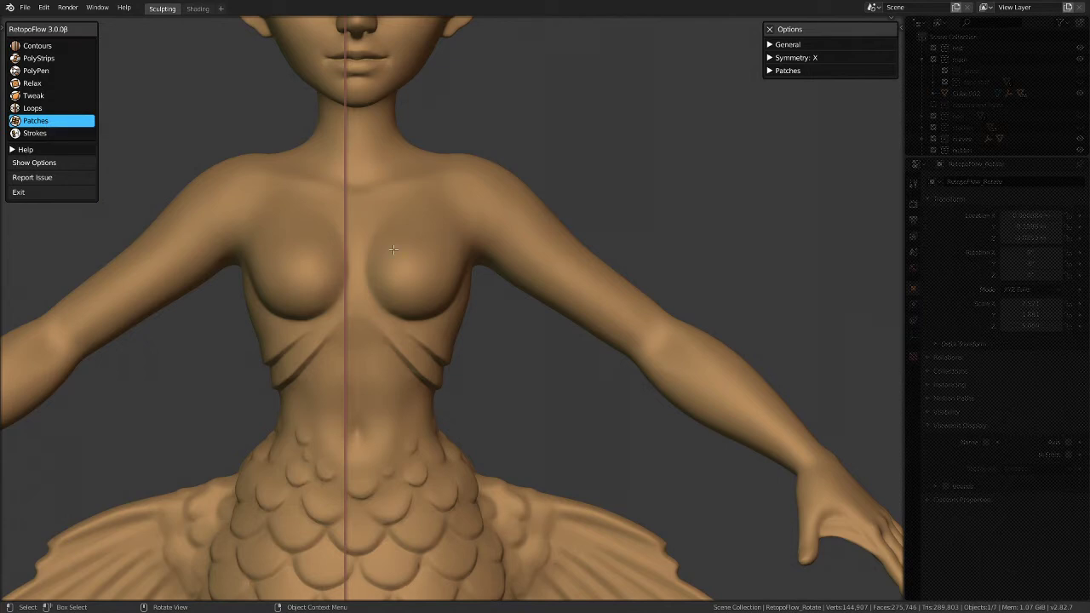
pyautogui.click(771, 44)
pyautogui.click(770, 44)
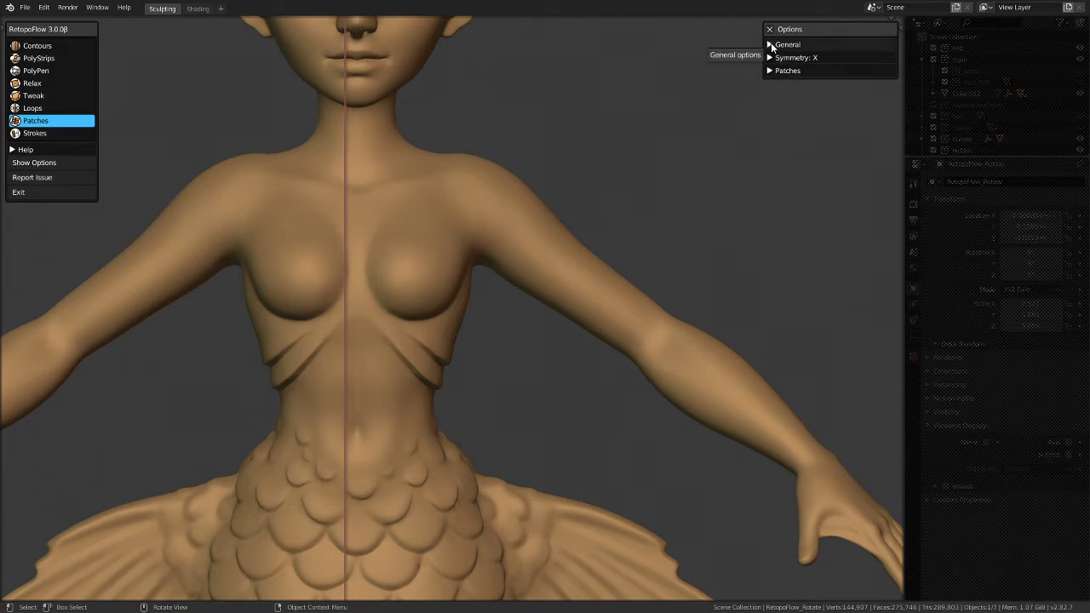
pyautogui.click(770, 44)
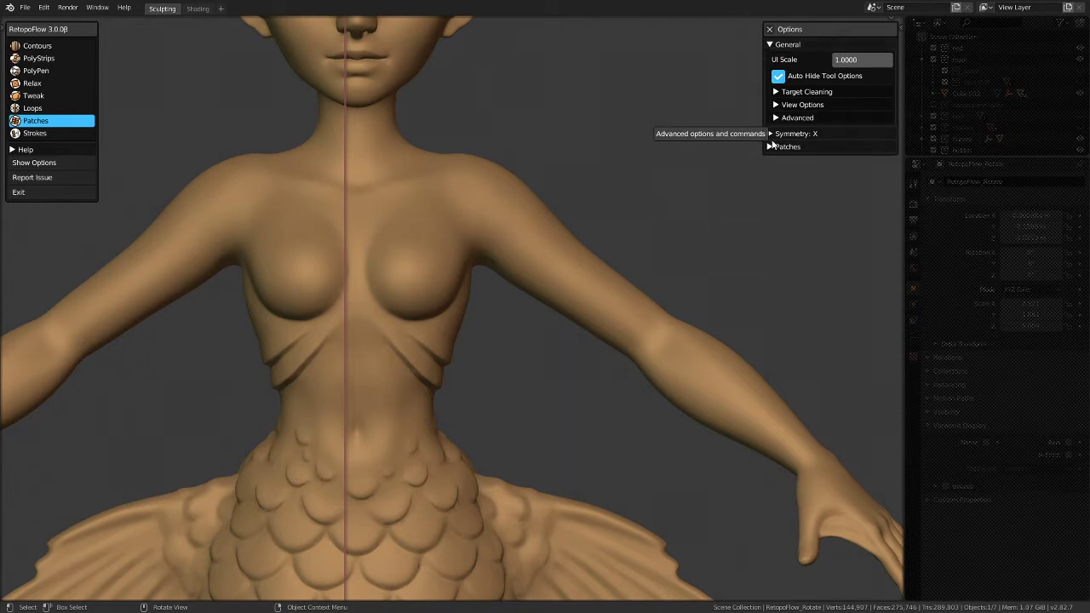
pyautogui.click(770, 136)
pyautogui.click(770, 136)
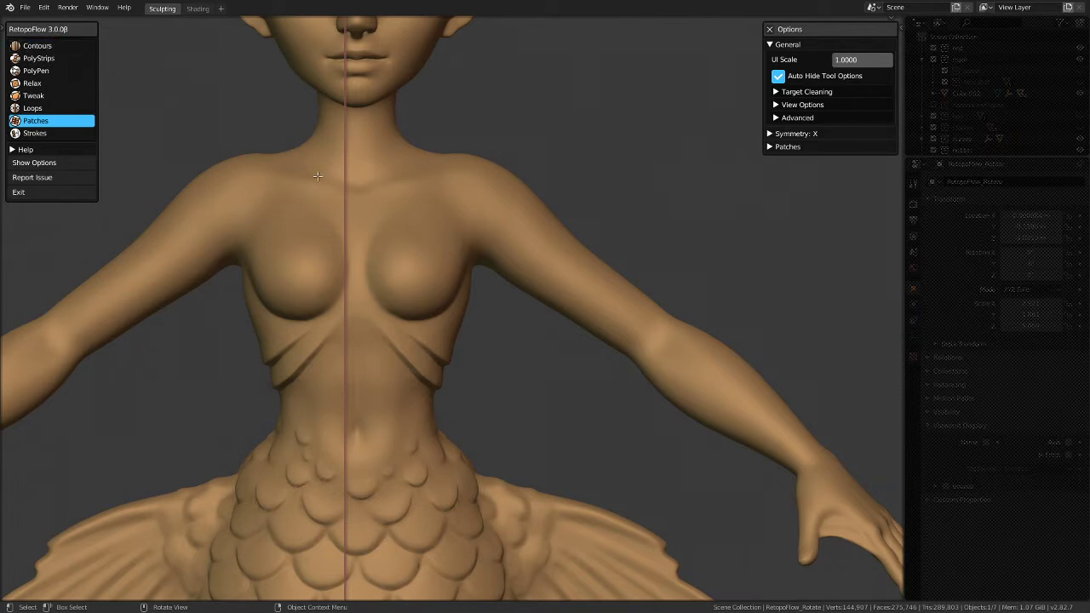
# Step: Switch RetopoFlow to the Contours tool, expand its help topics, reposition the tool palette and exit RetopoFlow
pyautogui.click(37, 59)
pyautogui.click(36, 46)
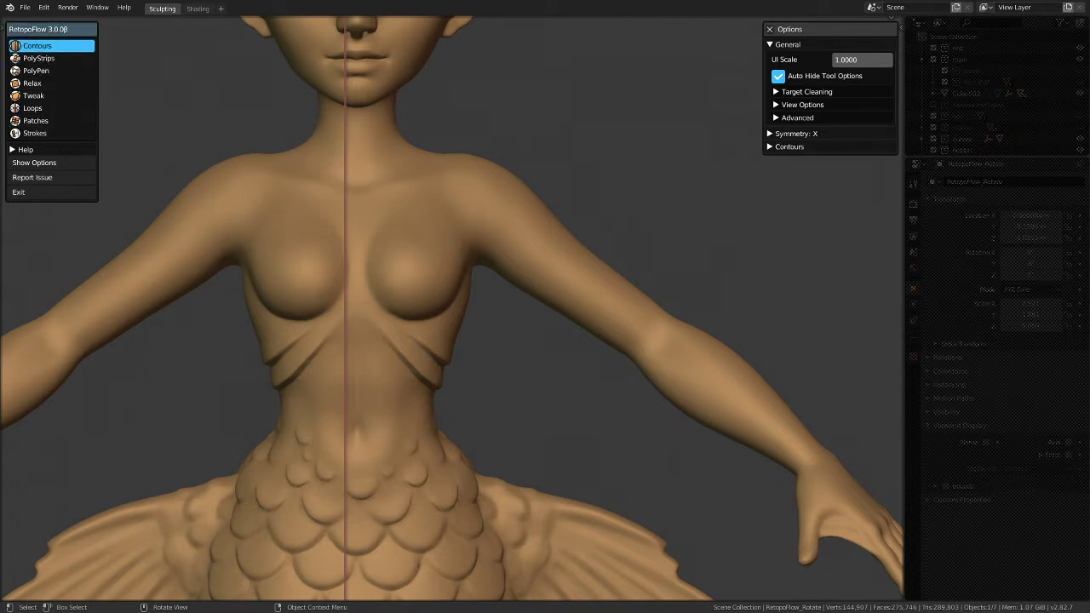
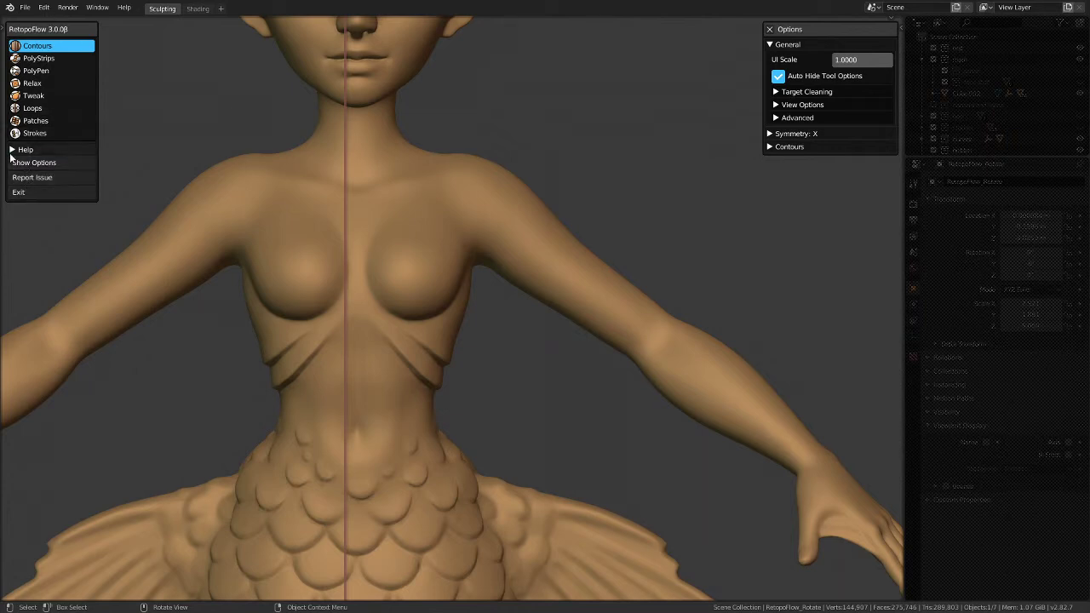
pyautogui.click(12, 152)
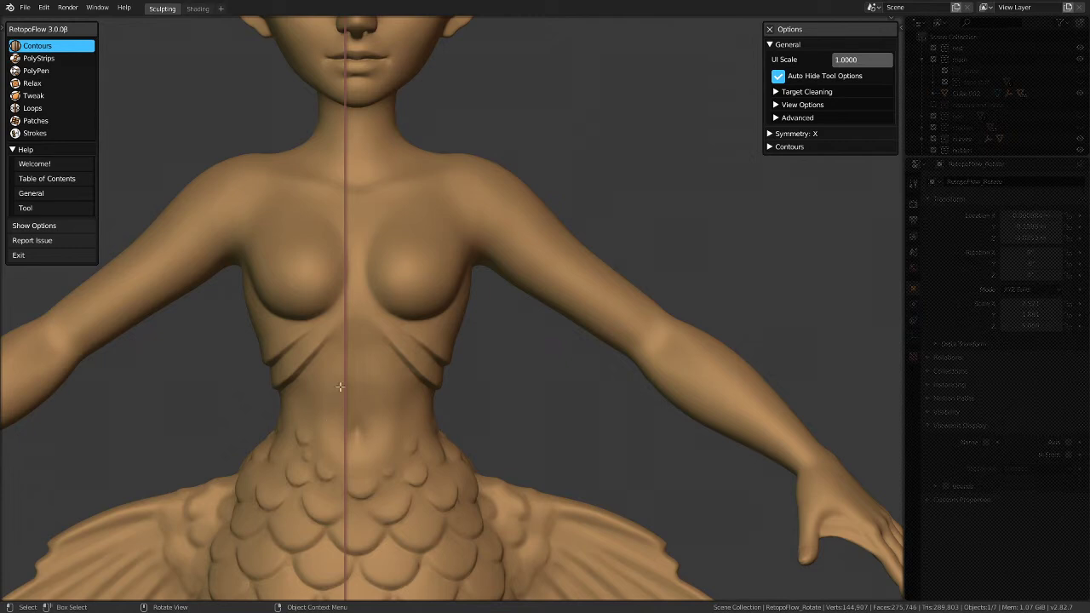
pyautogui.scroll(-2, 345, 392)
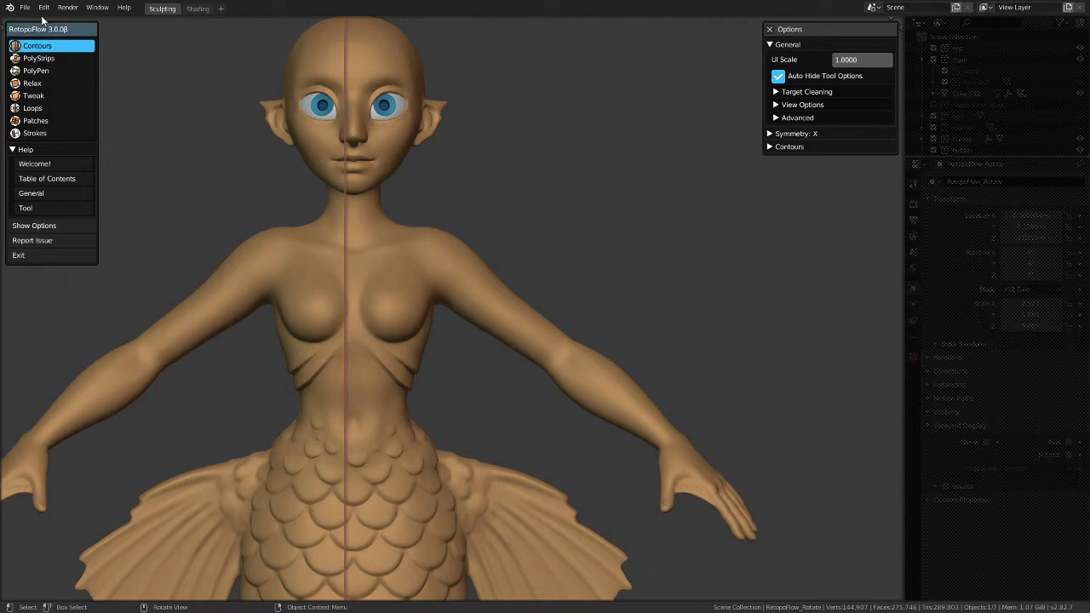
pyautogui.moveTo(34, 30); pyautogui.dragTo(41, 74)
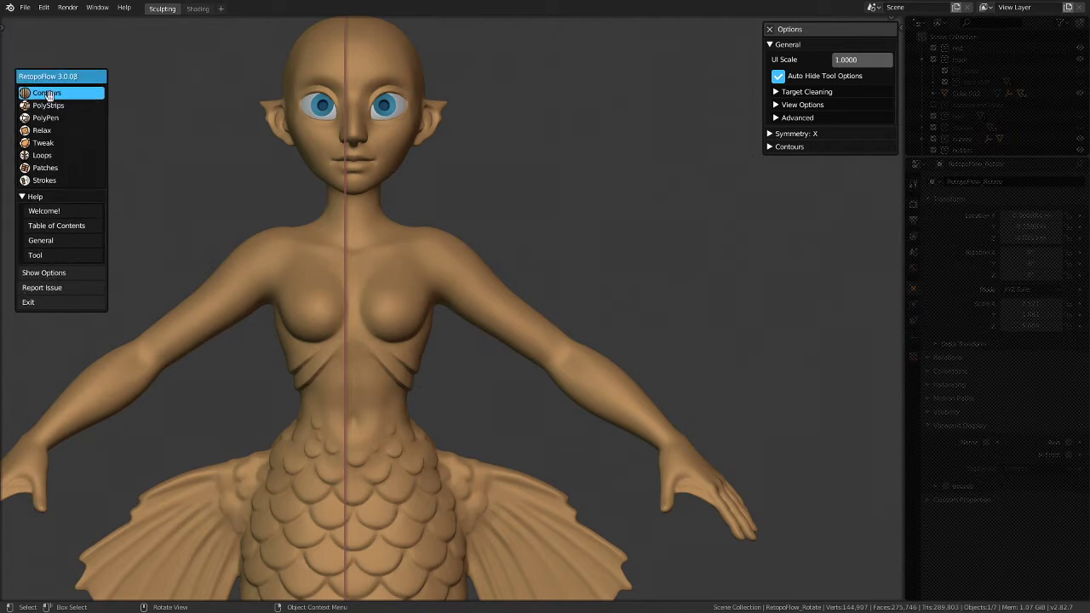
pyautogui.click(45, 304)
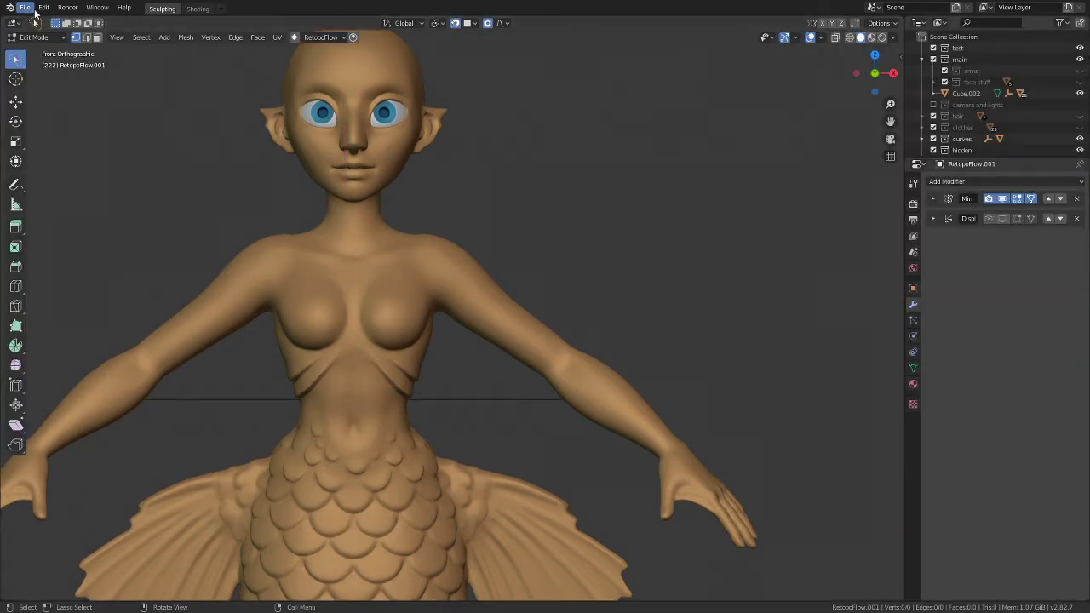
# Step: Examine the RetopoFlow entry in the add-on preferences and move the preferences window out of the way
pyautogui.click(42, 10)
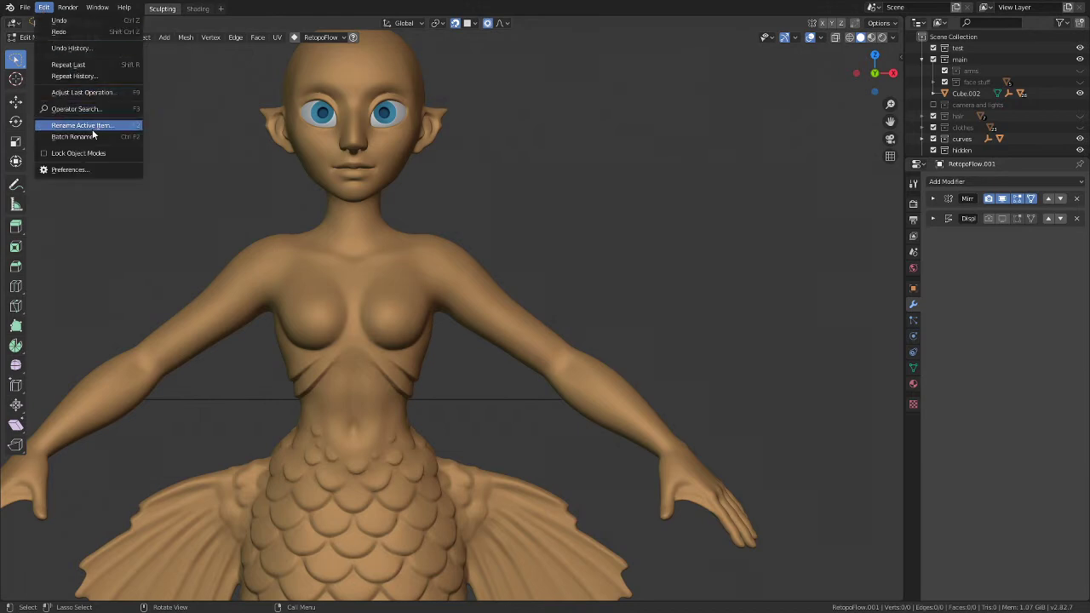
pyautogui.click(85, 168)
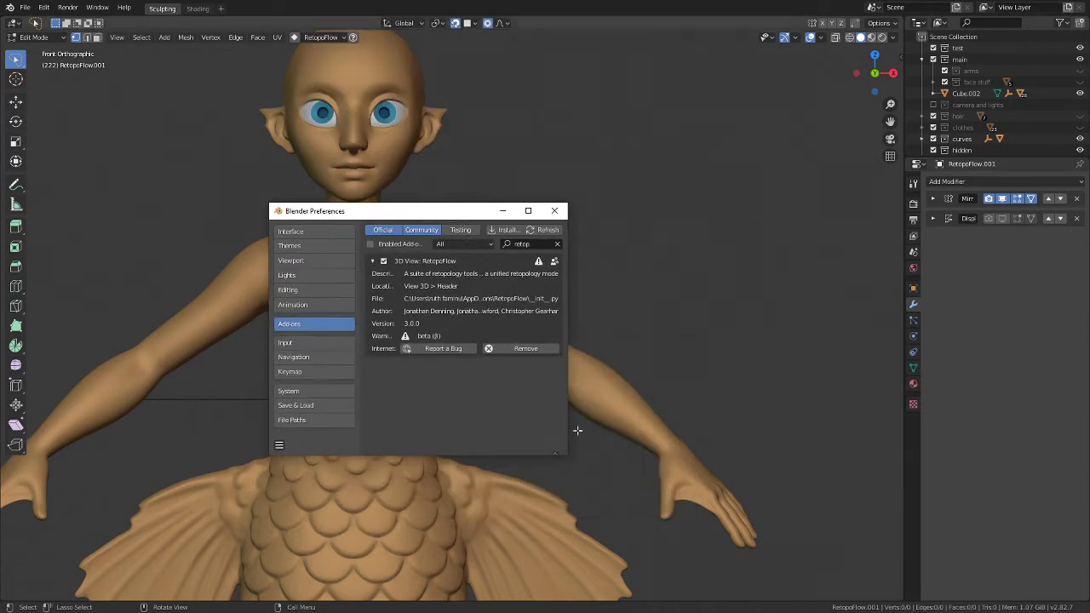
pyautogui.moveTo(457, 209); pyautogui.dragTo(457, 0)
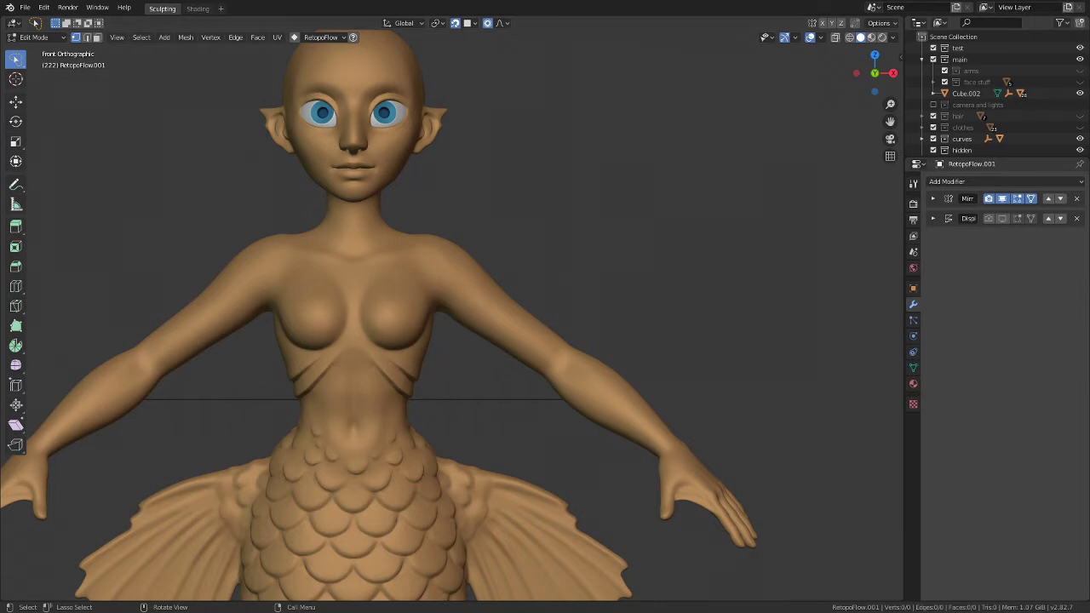
# Step: Return the new RetopoFlow target to Object Mode and select the single-vertex plane on the mermaid's upper belly
pyautogui.scroll(-3, 554, 276)
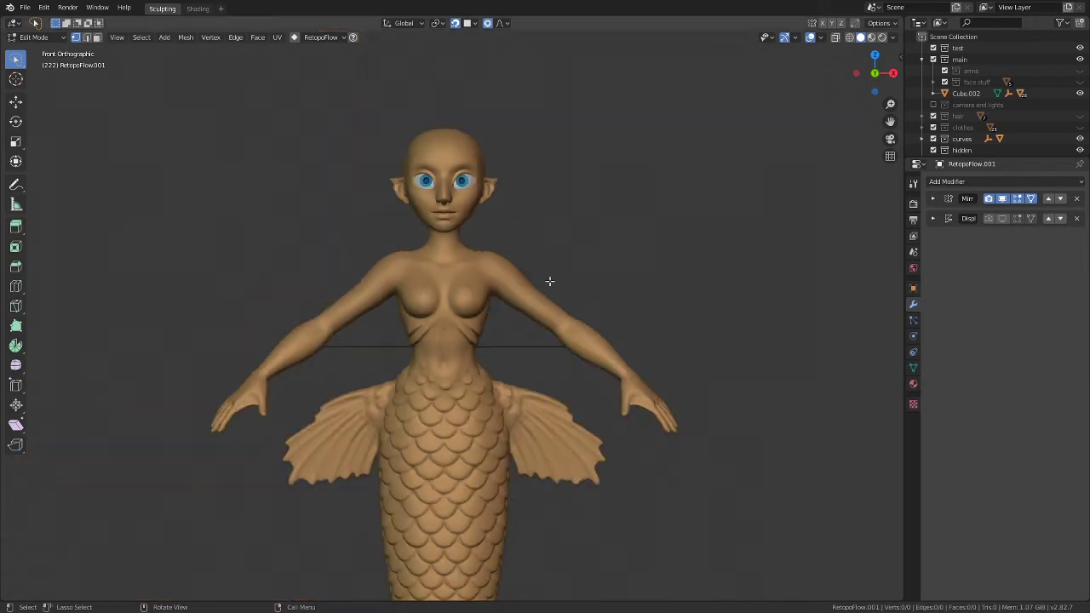
pyautogui.click(34, 37)
pyautogui.click(34, 51)
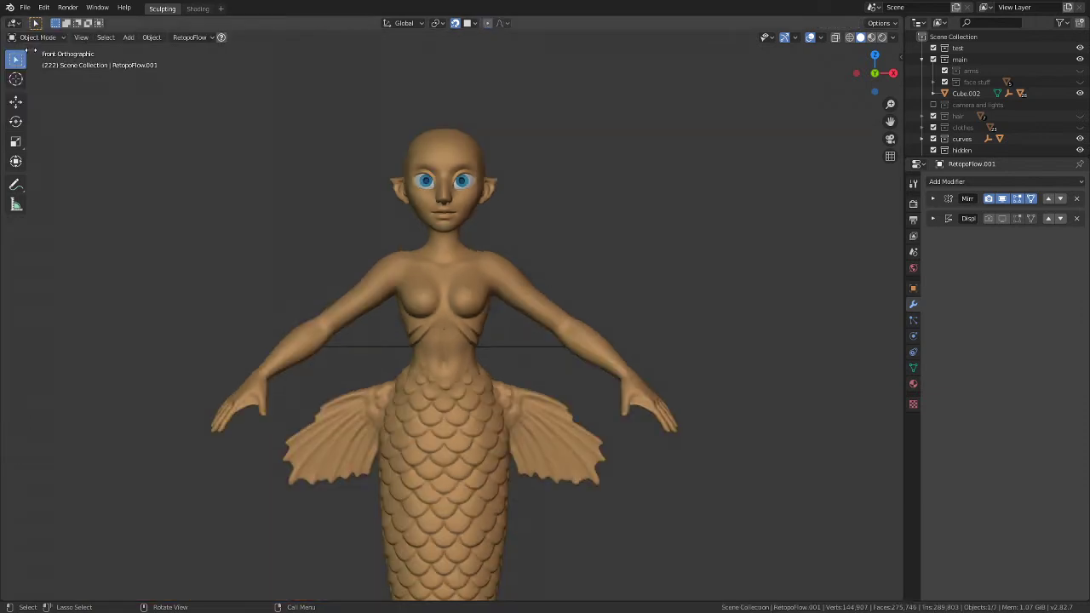
pyautogui.scroll(3, 451, 337)
pyautogui.click(433, 317)
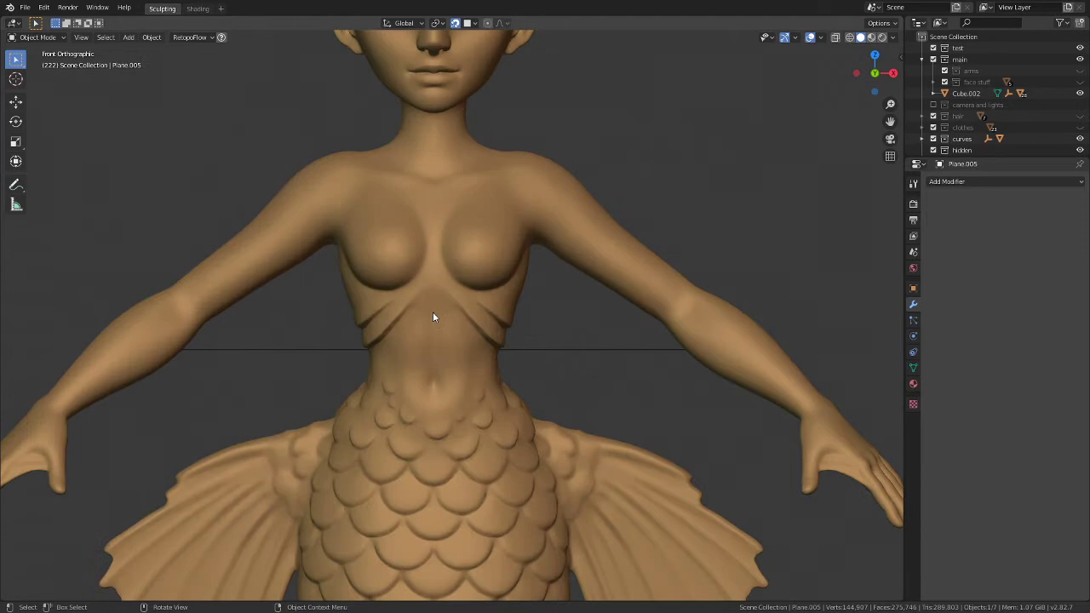
# Step: Examine the 3D cursor's location values and the single-vertex plane's position on the torso from several angles
pyautogui.click(900, 56)
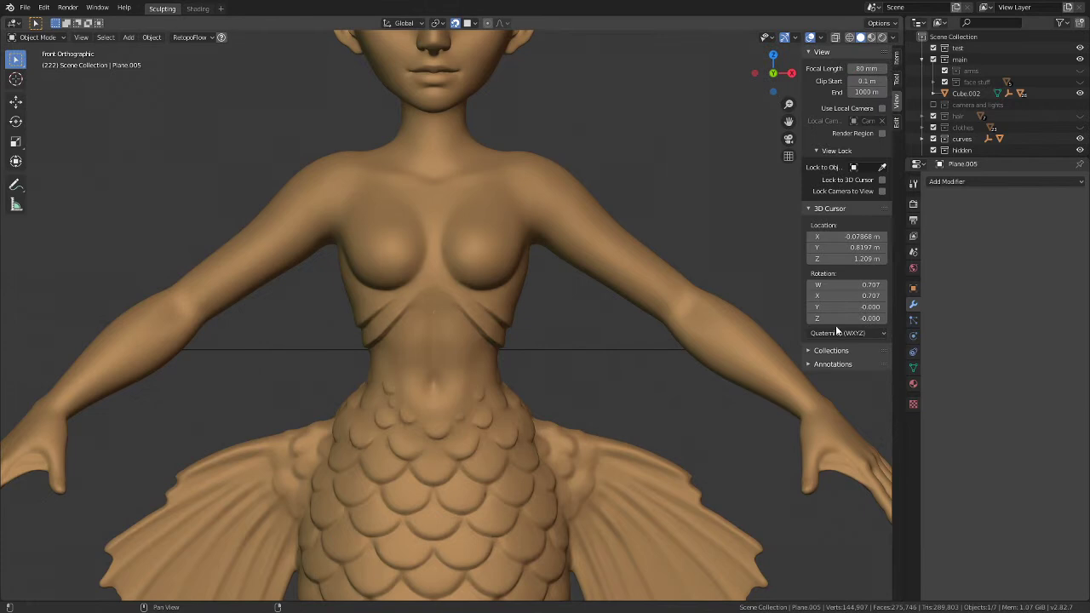
pyautogui.scroll(-4, 402, 226)
pyautogui.moveTo(402, 226); pyautogui.dragTo(419, 282, button='middle')
pyautogui.scroll(3, 419, 282)
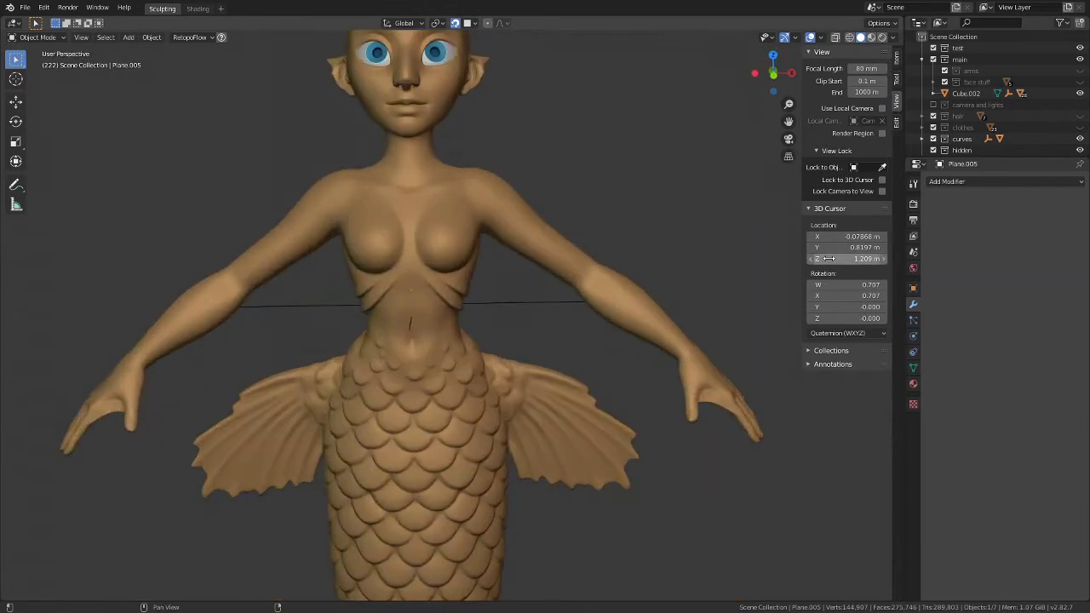
pyautogui.moveTo(331, 334); pyautogui.dragTo(333, 317, button='middle')
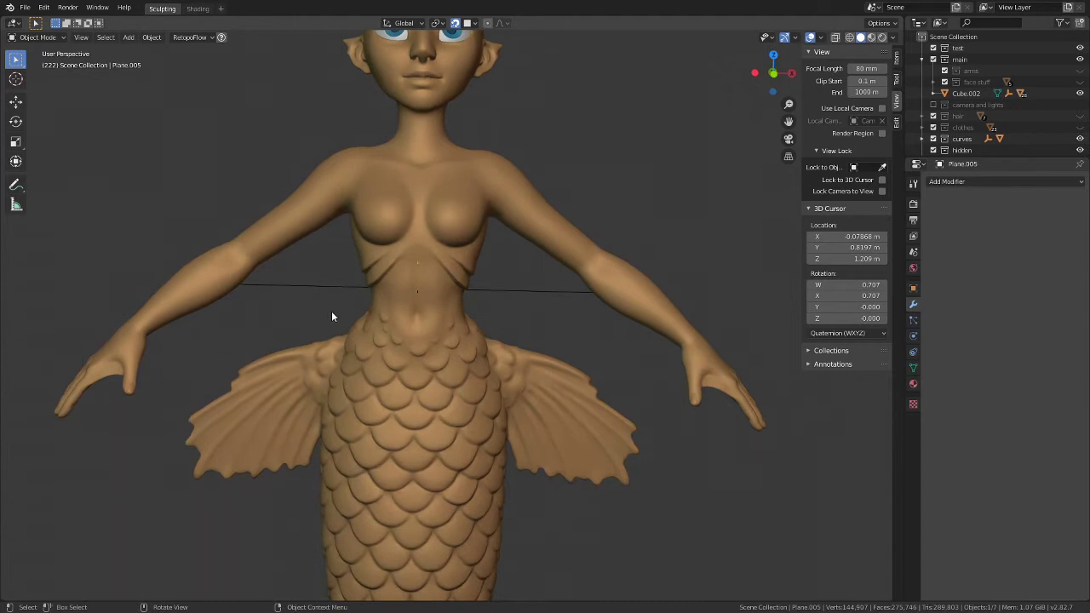
pyautogui.moveTo(419, 340); pyautogui.dragTo(428, 325, button='middle')
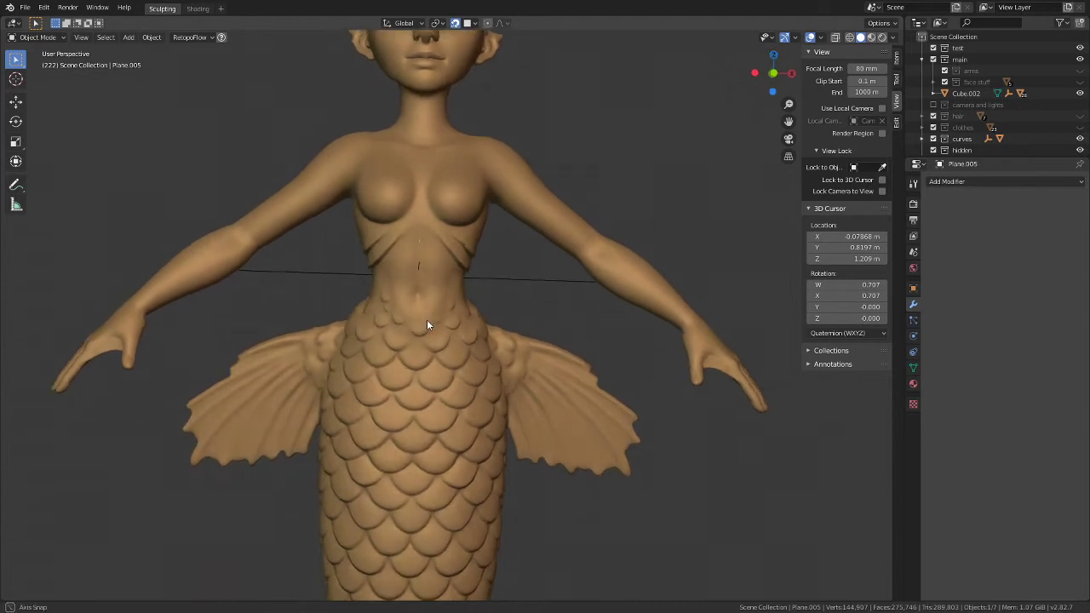
pyautogui.moveTo(357, 290); pyautogui.dragTo(423, 270, button='middle')
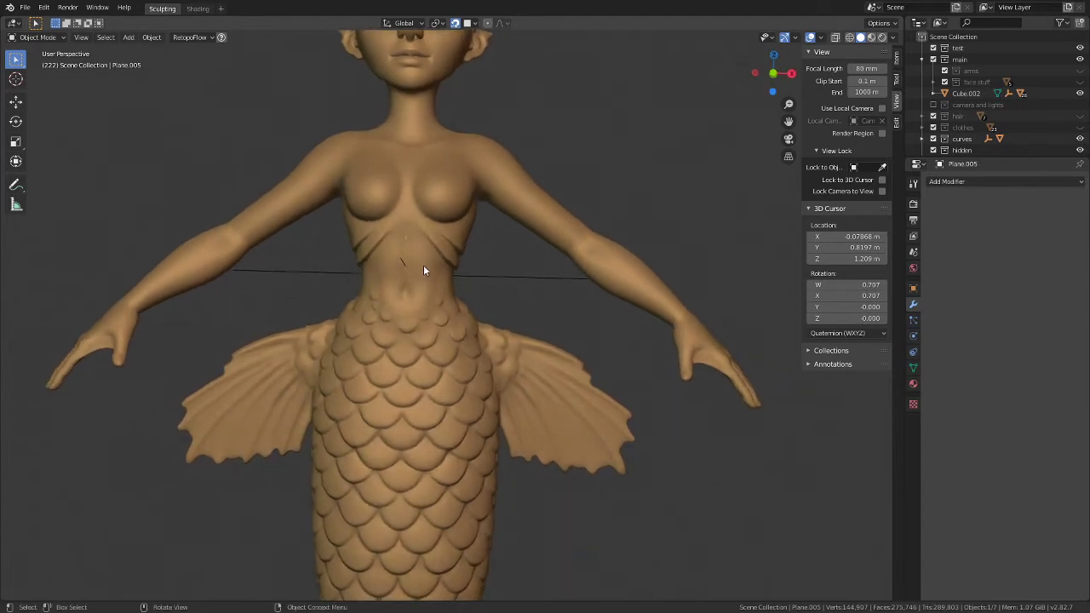
pyautogui.press('alt')
pyautogui.press('alt')
pyautogui.press('ctrl')
pyautogui.moveTo(361, 299)
pyautogui.keyDown('ctrl'); pyautogui.mouseDown(button='middle')
pyautogui.moveTo(380, 299)
pyautogui.moveTo(374, 312)
pyautogui.mouseUp(button='middle'); pyautogui.keyUp('ctrl')
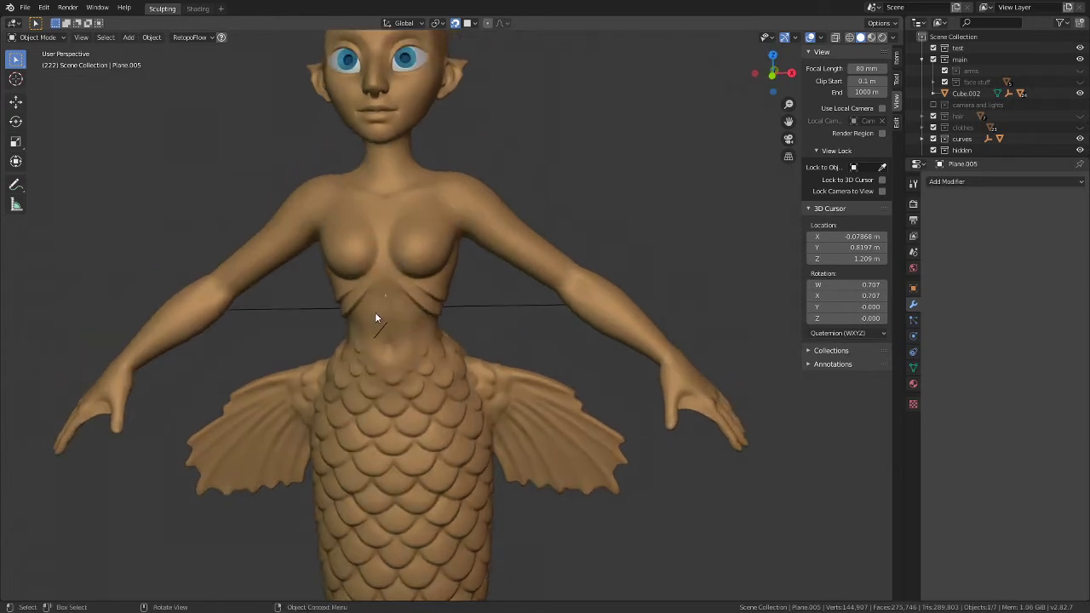
pyautogui.press('alt')
pyautogui.moveTo(375, 313); pyautogui.dragTo(388, 298, button='middle')
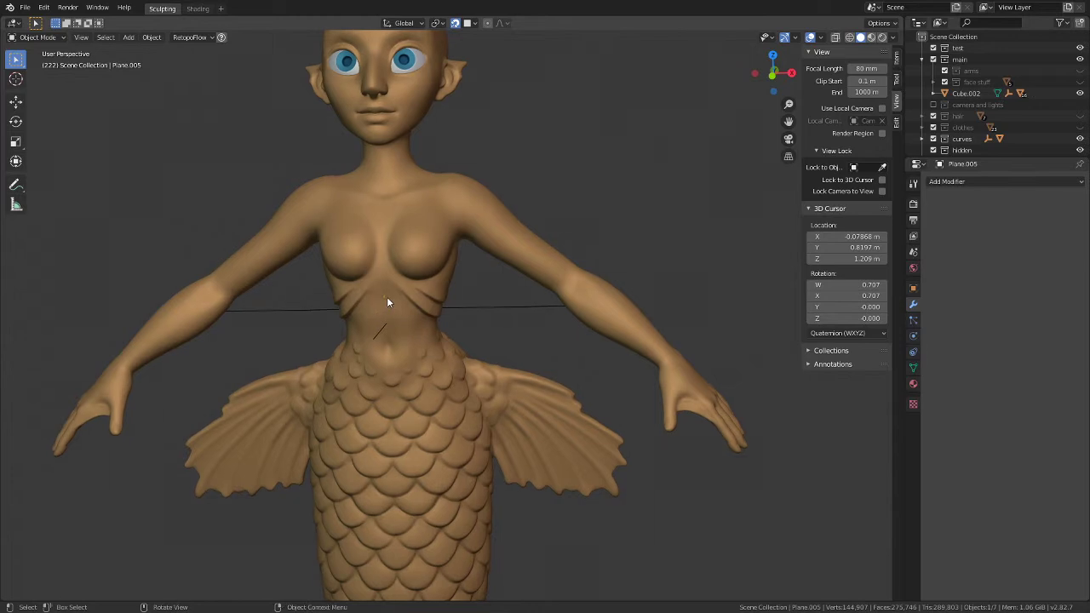
# Step: Apply the location and scale of the single-vertex plane on the mermaid's upper belly
pyautogui.hotkey('ctrl', 'a')
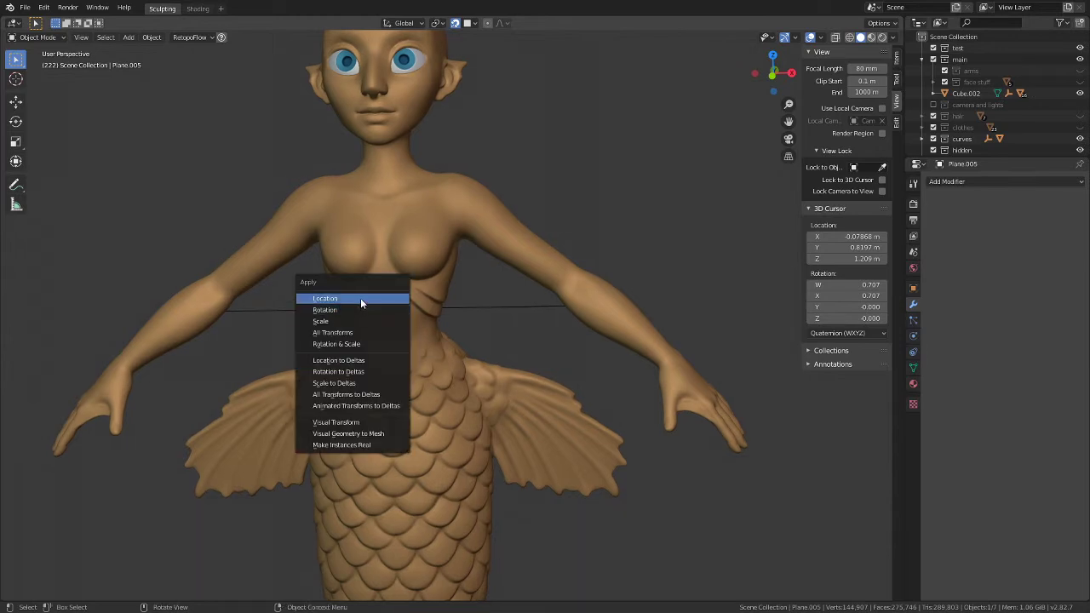
pyautogui.click(360, 300)
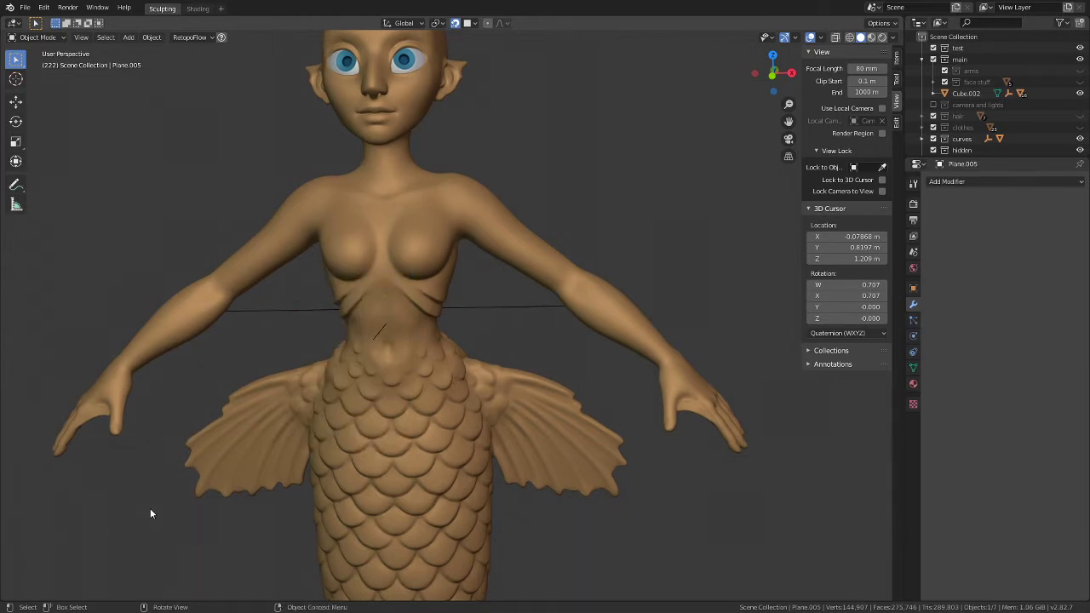
pyautogui.hotkey('ctrl', 'a')
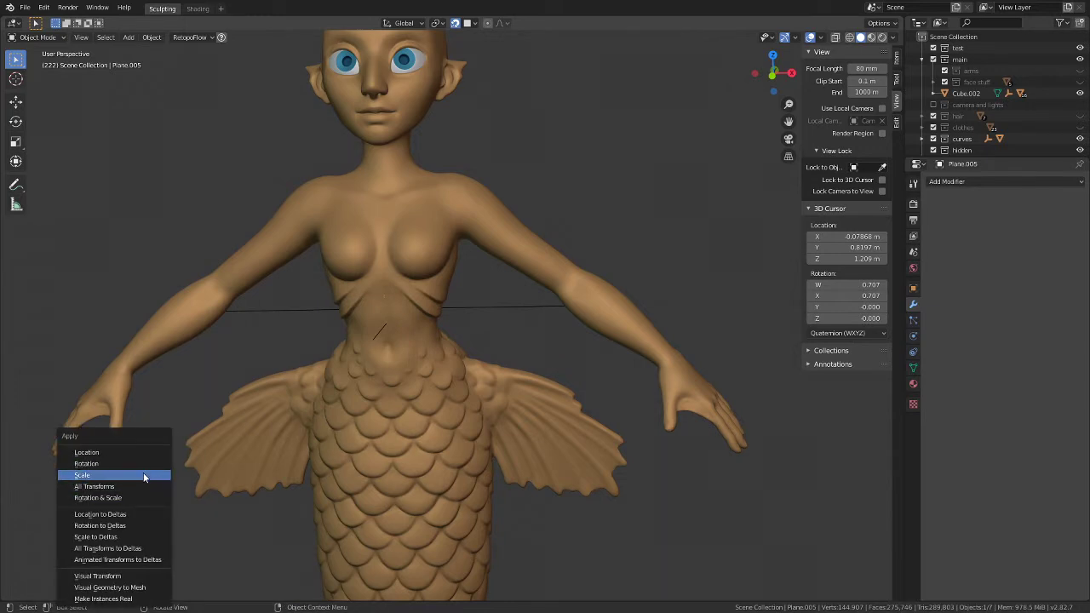
pyautogui.click(143, 475)
# Step: Examine the single-vertex plane's transform values and its position on the torso from the front and side
pyautogui.moveTo(489, 375); pyautogui.dragTo(434, 331, button='middle')
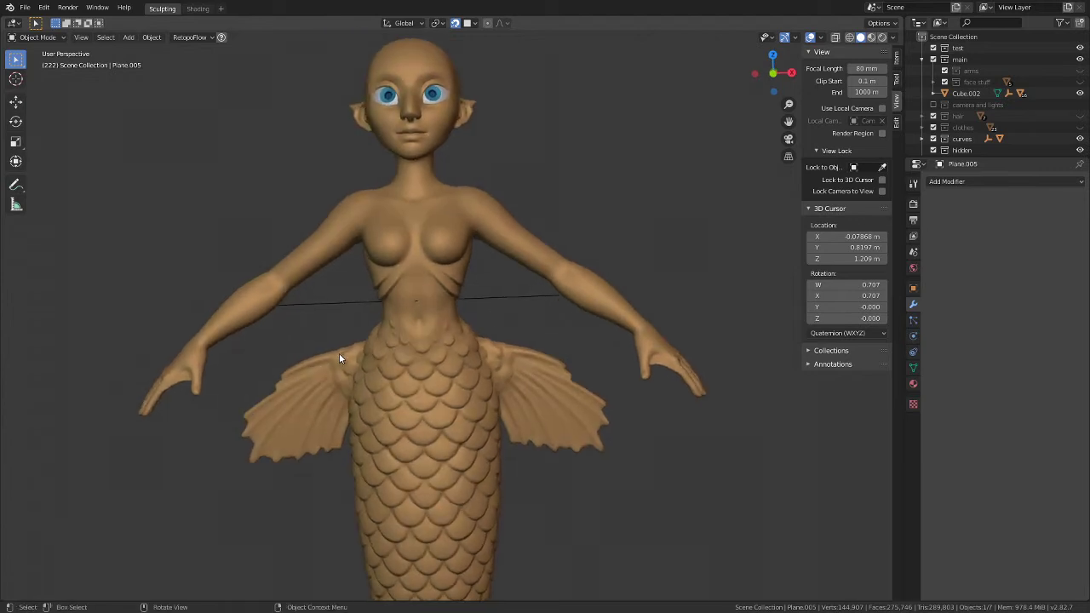
pyautogui.scroll(5, 434, 295)
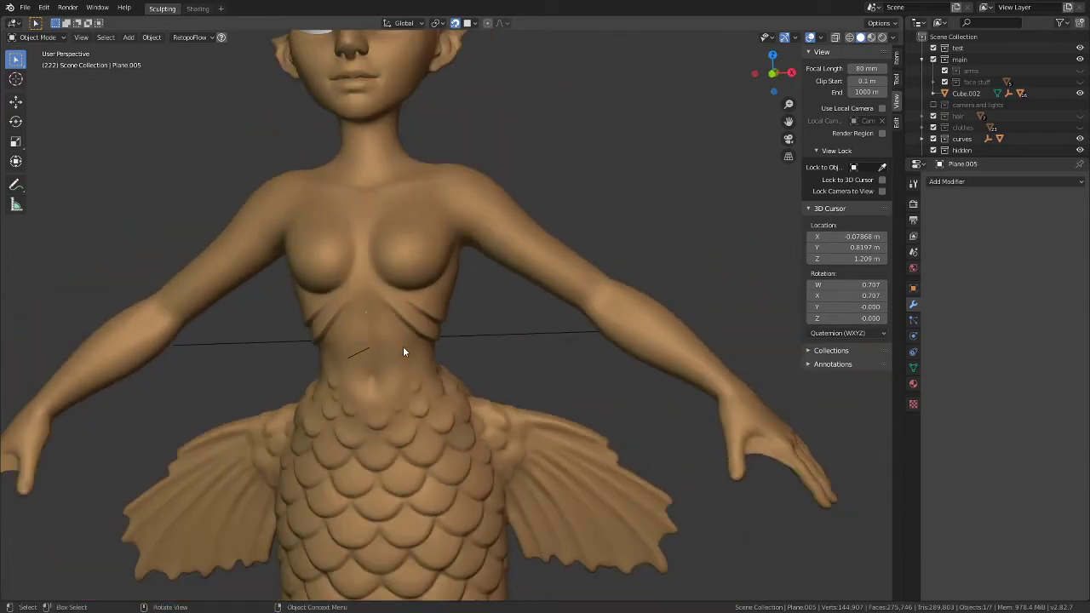
pyautogui.moveTo(403, 352); pyautogui.dragTo(521, 316, button='middle')
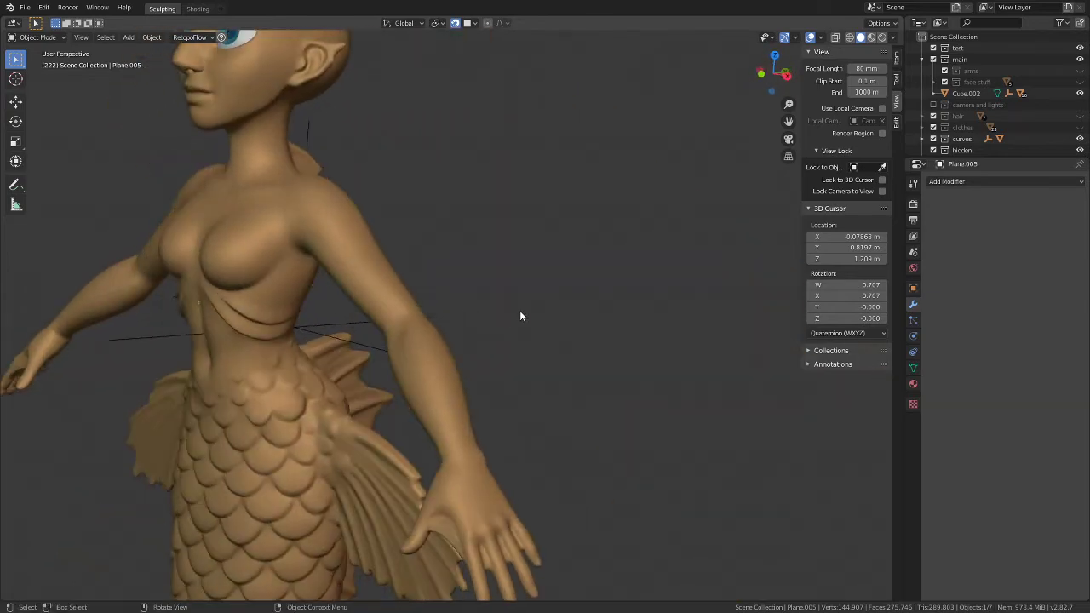
pyautogui.press('KP_1')
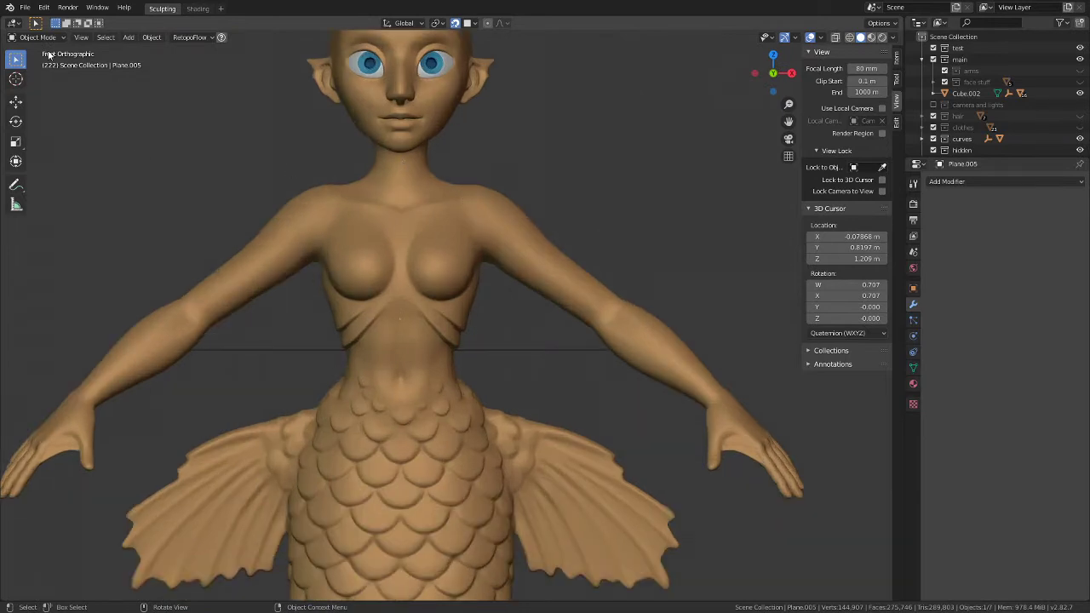
pyautogui.click(840, 236)
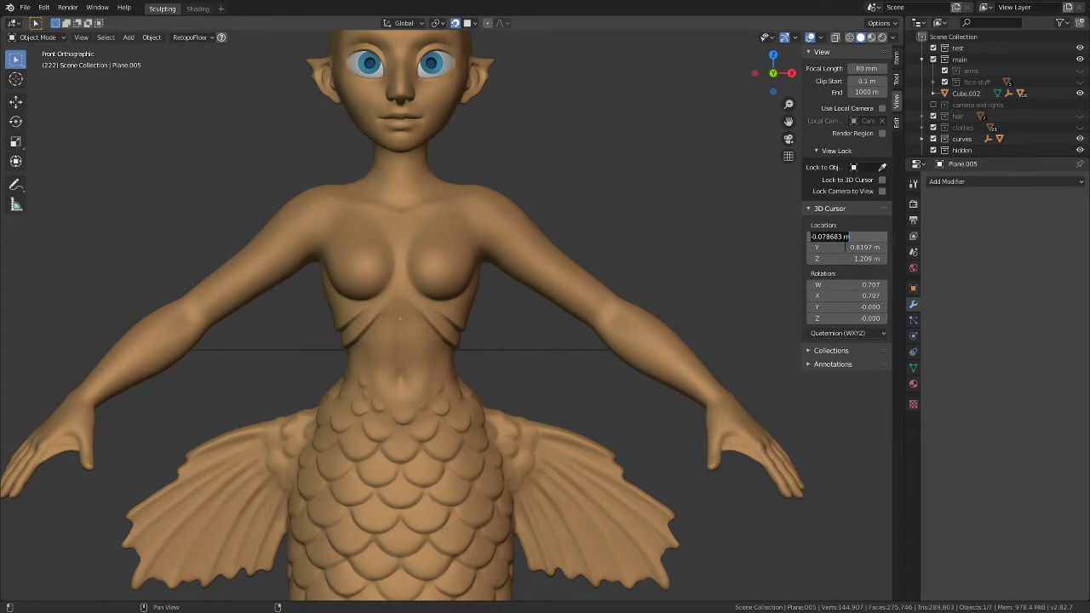
pyautogui.click(897, 85)
pyautogui.click(897, 63)
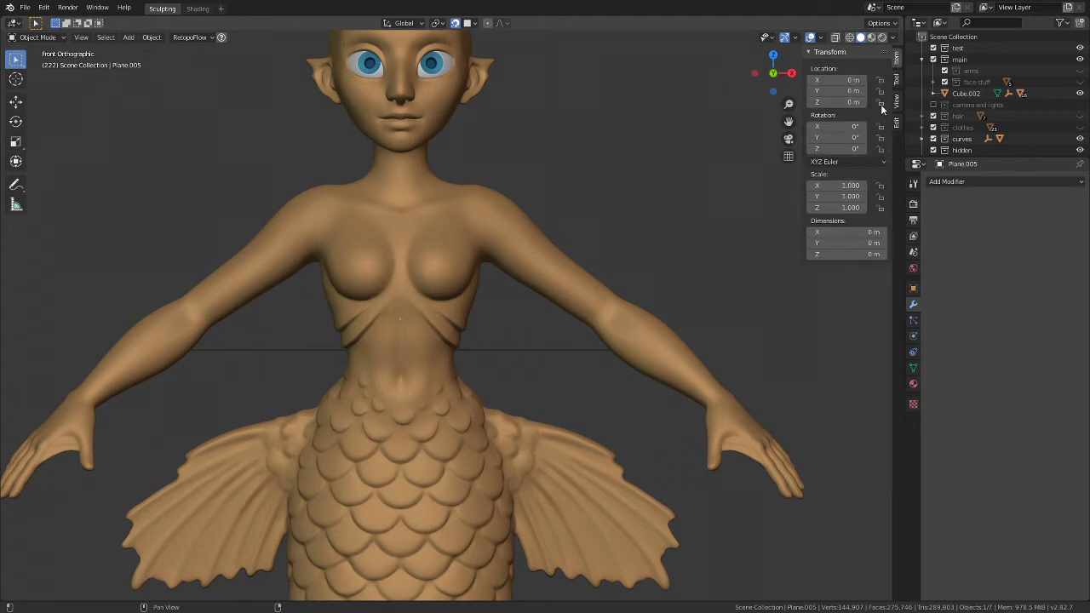
pyautogui.click(897, 78)
pyautogui.click(896, 61)
pyautogui.scroll(10, 403, 320)
pyautogui.scroll(-6, 403, 319)
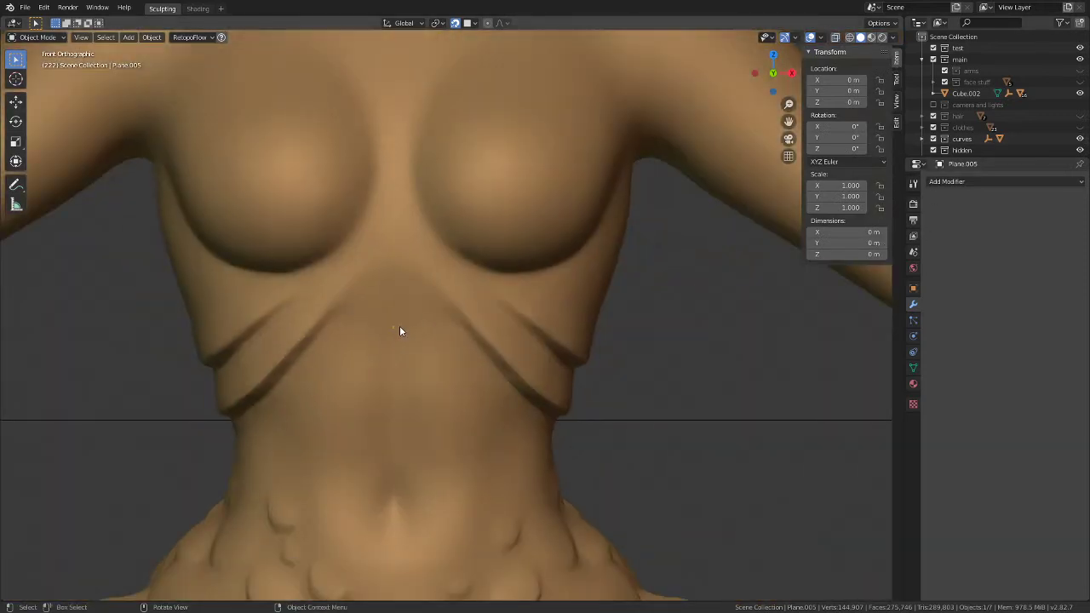
pyautogui.moveTo(399, 329); pyautogui.dragTo(363, 431, button='middle')
pyautogui.scroll(3, 319, 417)
pyautogui.scroll(-5, 306, 417)
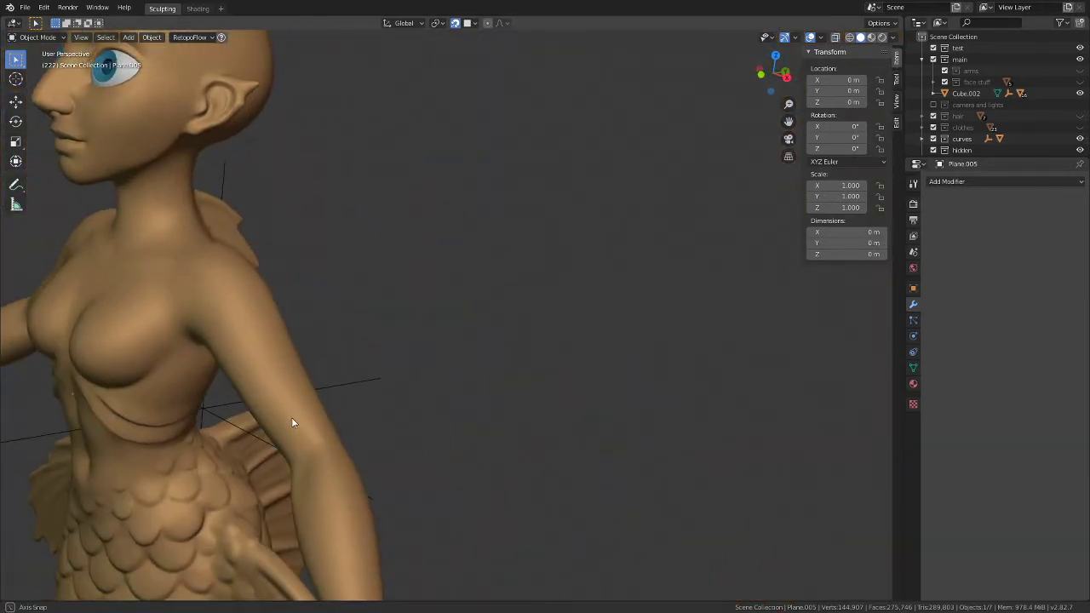
pyautogui.press('KP_1')
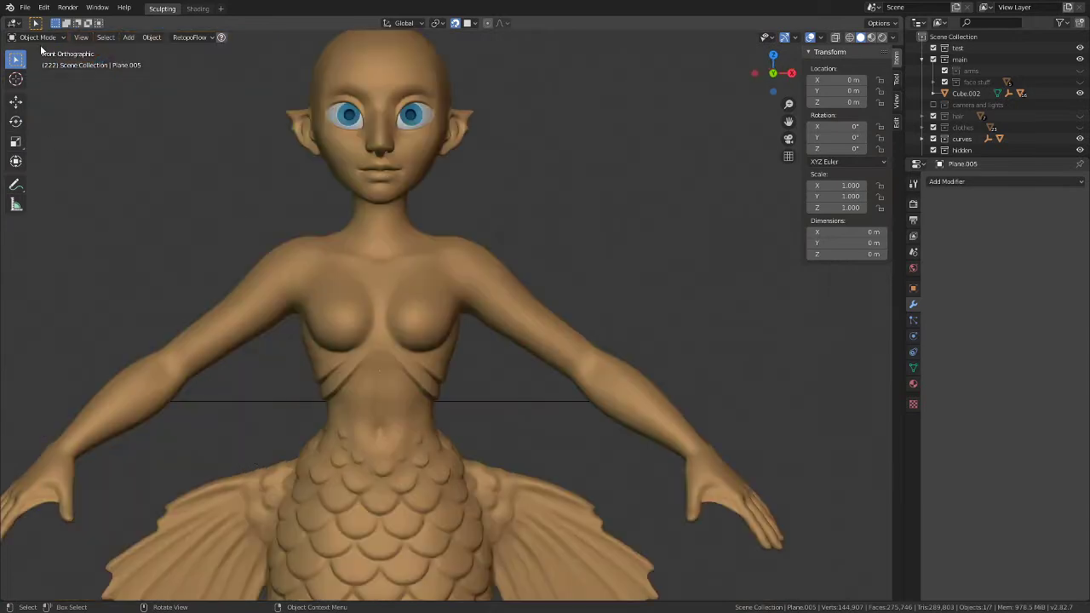
# Step: Start RetopoFlow with a new target and check the symmetry line along the front of the mermaid
pyautogui.click(187, 38)
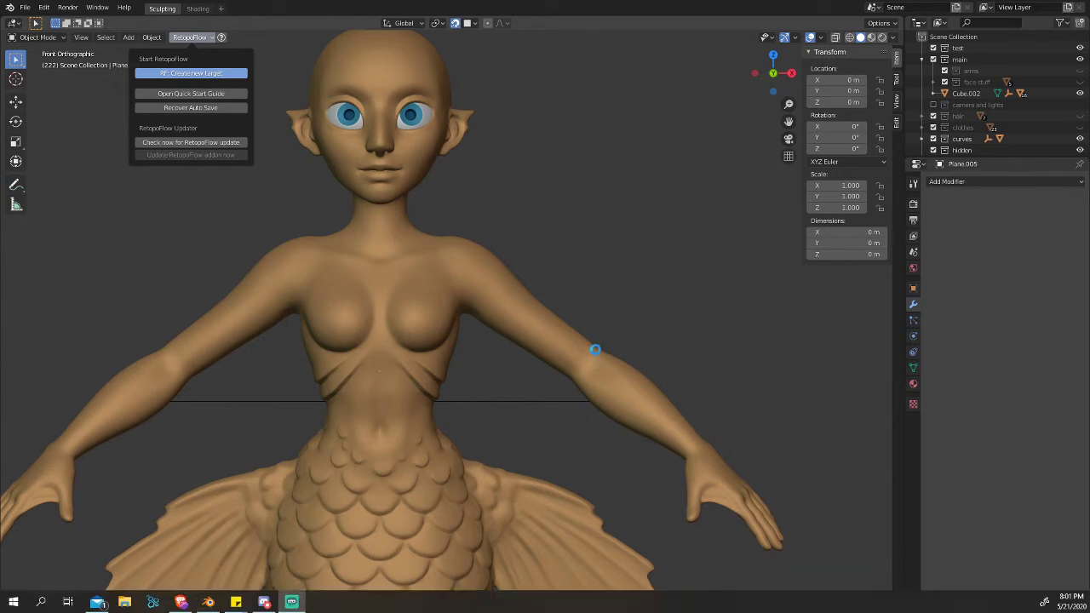
pyautogui.press('Return')
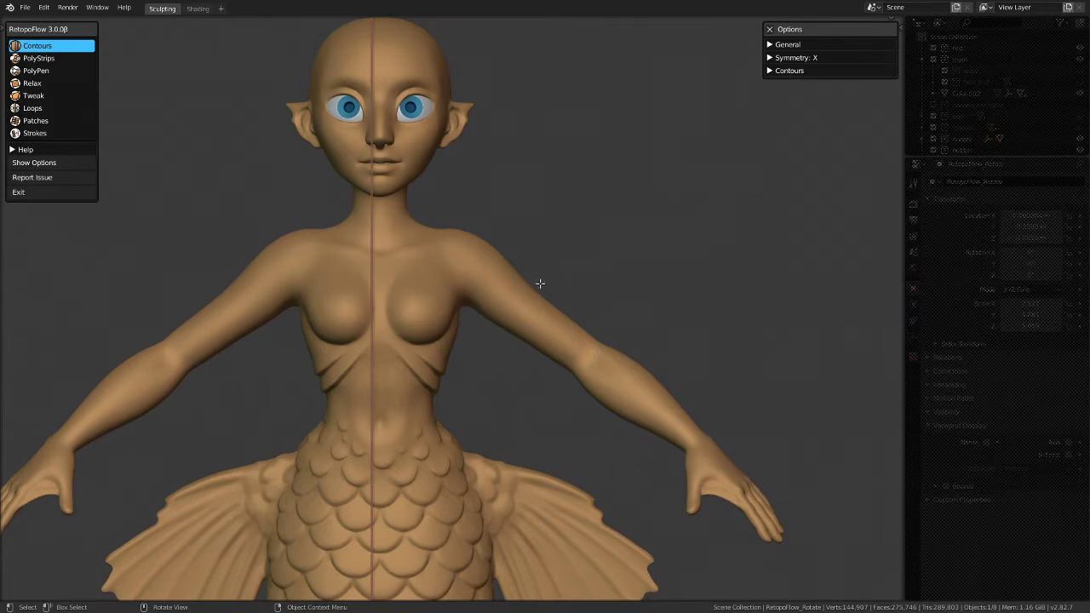
pyautogui.scroll(6, 528, 294)
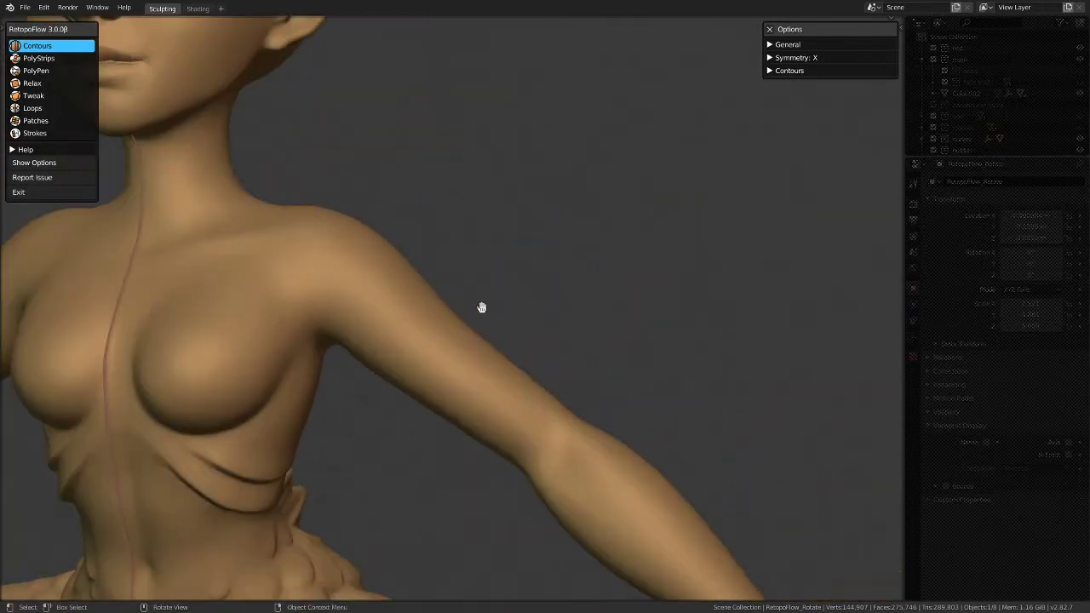
pyautogui.scroll(-3, 482, 307)
pyautogui.moveTo(482, 308); pyautogui.dragTo(655, 319, button='middle')
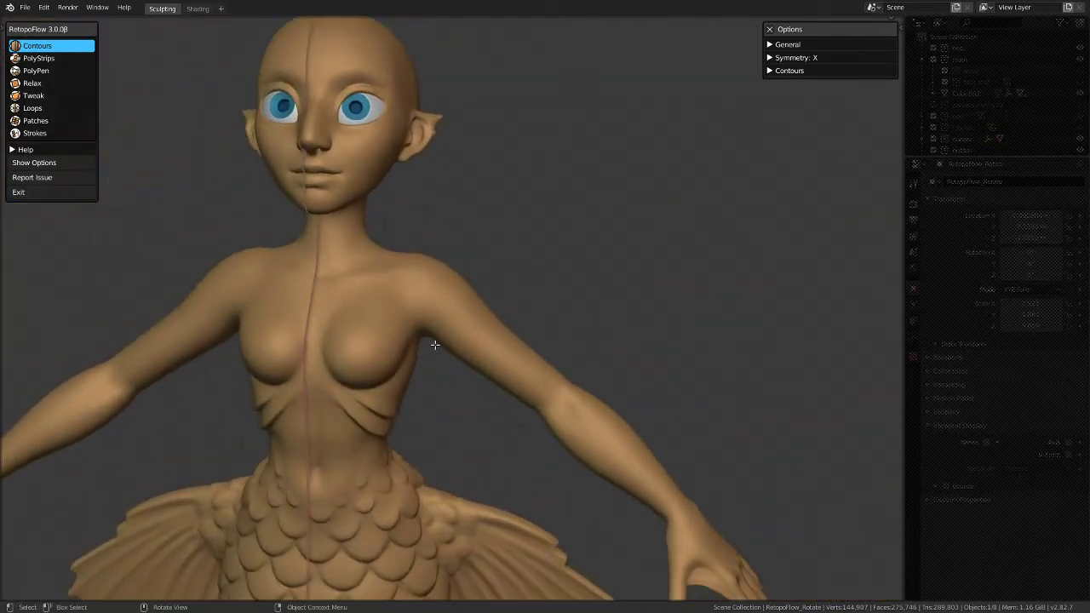
pyautogui.moveTo(435, 345); pyautogui.dragTo(489, 343, button='middle')
pyautogui.scroll(-2, 486, 346)
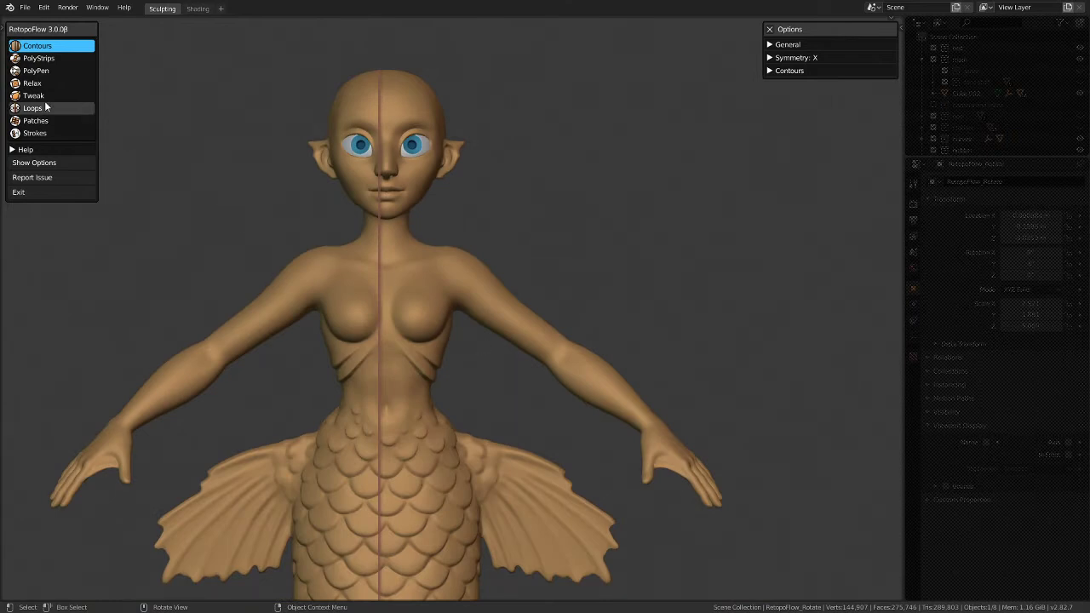
# Step: Examine the X symmetry line on the mermaid's torso and back, and look through the Contours options
pyautogui.scroll(3, 424, 407)
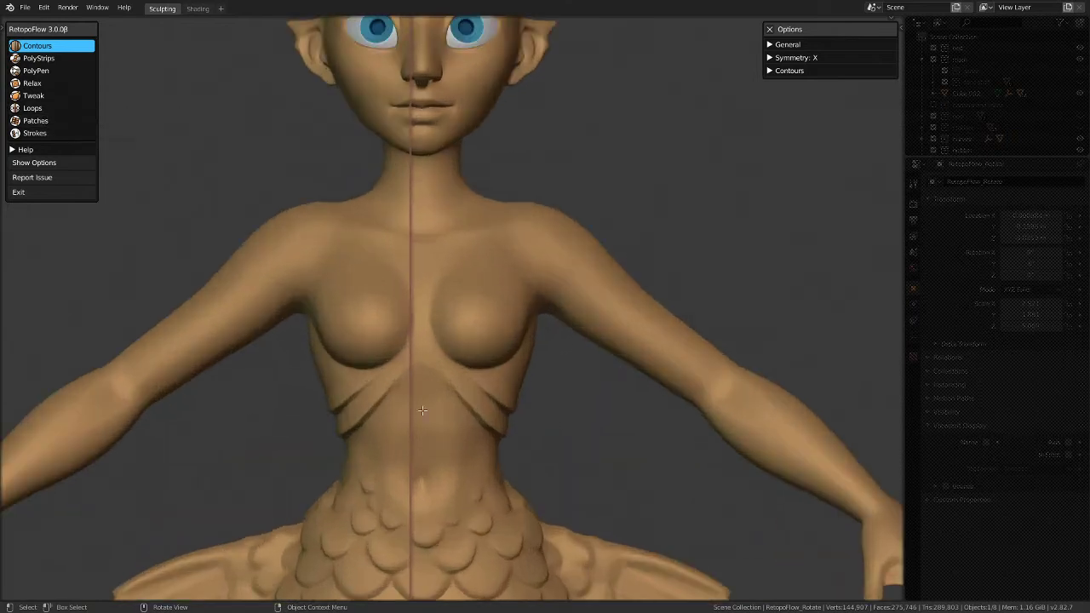
pyautogui.moveTo(419, 409); pyautogui.dragTo(105, 372, button='middle')
pyautogui.scroll(5, 121, 268)
pyautogui.scroll(-2, 217, 282)
pyautogui.scroll(-5, 217, 282)
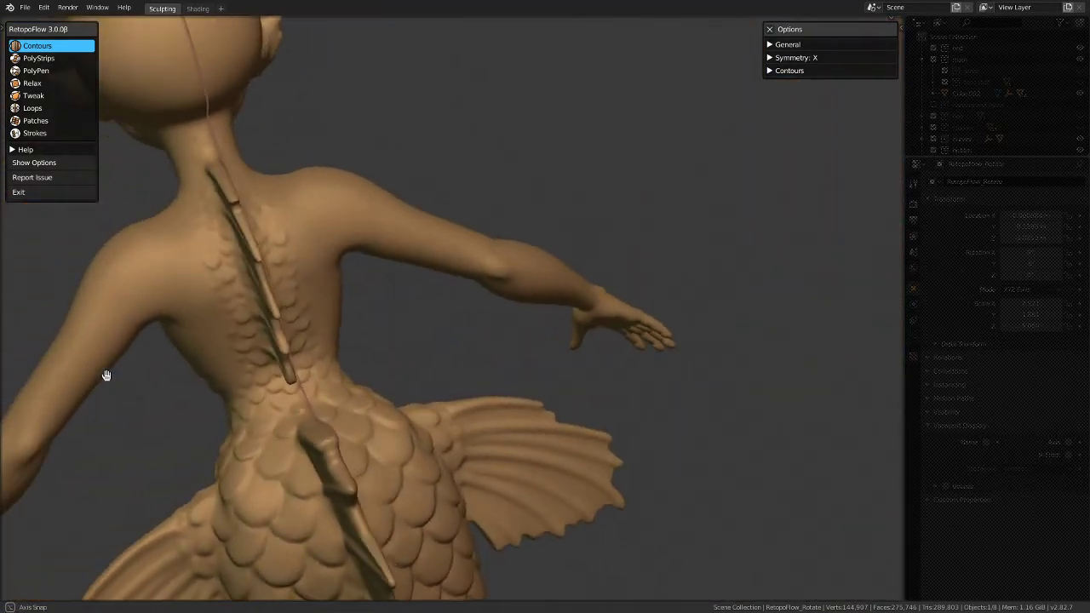
pyautogui.press('KP_1')
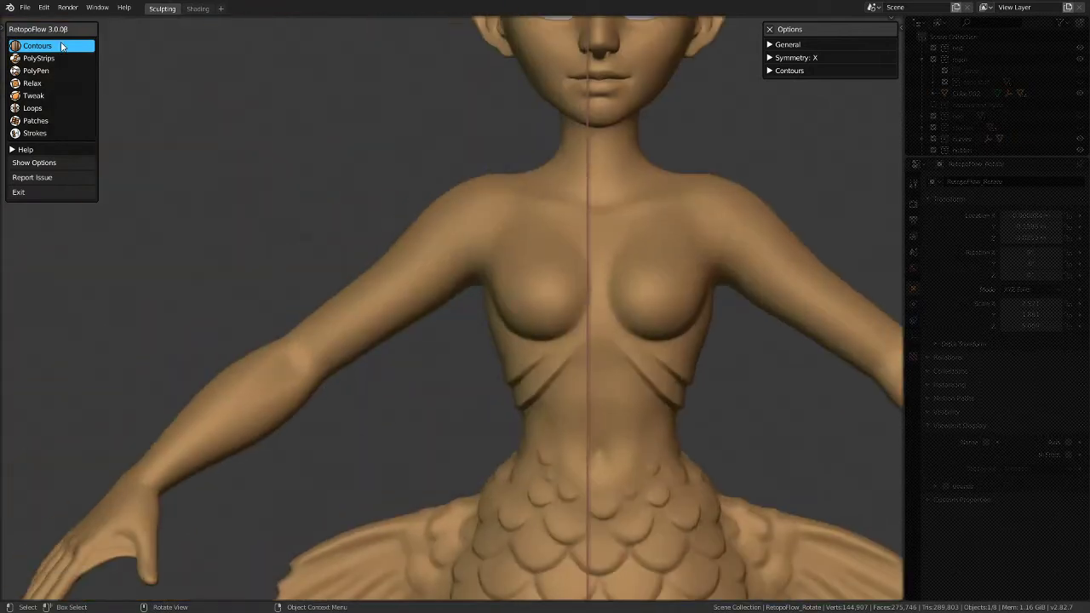
pyautogui.click(830, 74)
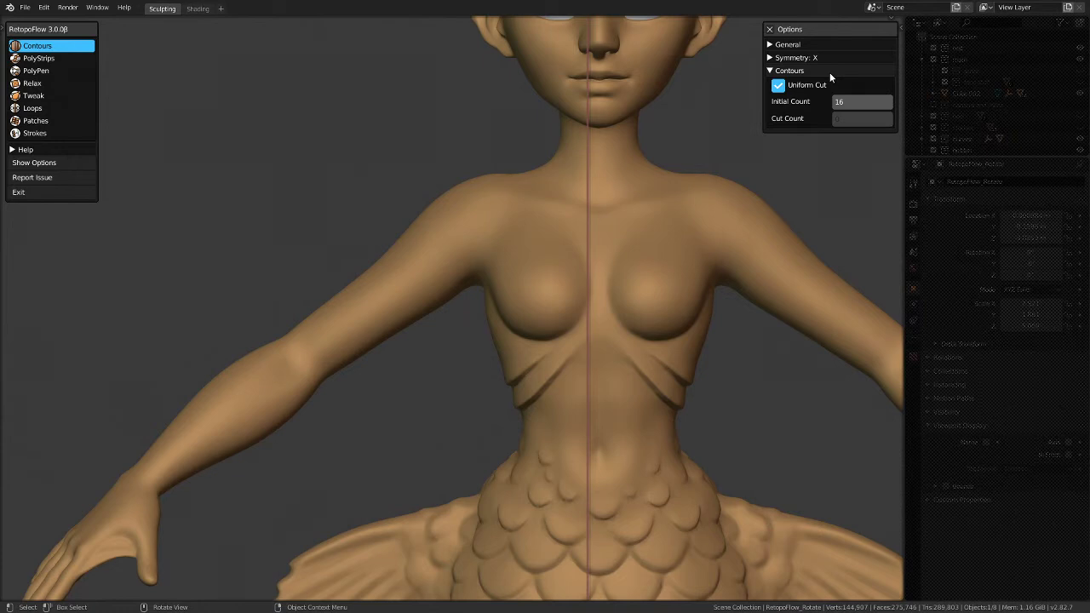
pyautogui.click(830, 74)
pyautogui.click(830, 73)
# Step: Exit RetopoFlow and return the new target to Object Mode
pyautogui.click(36, 193)
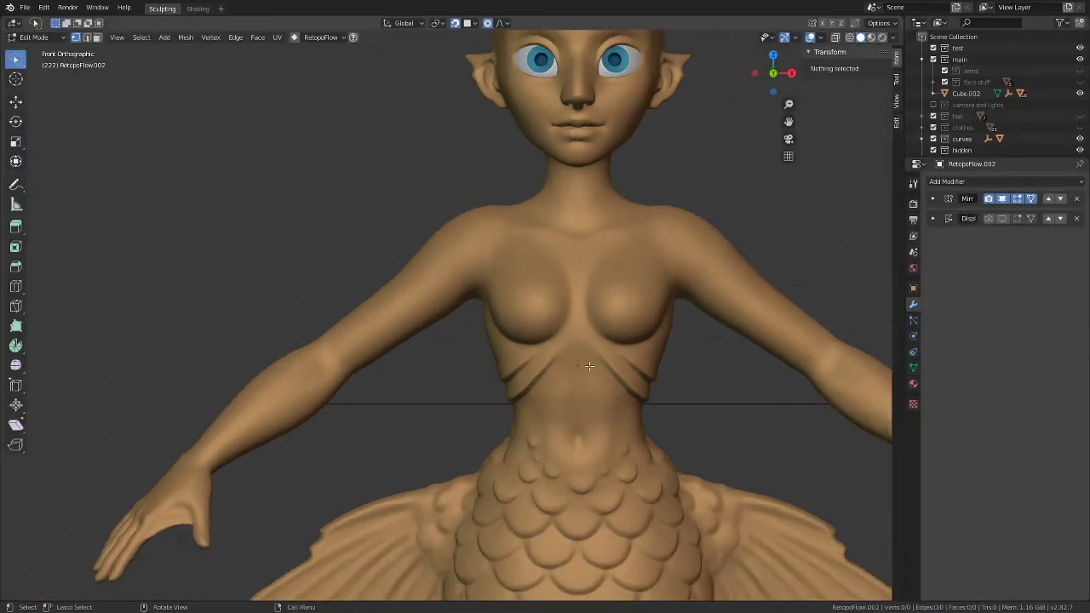
pyautogui.click(34, 36)
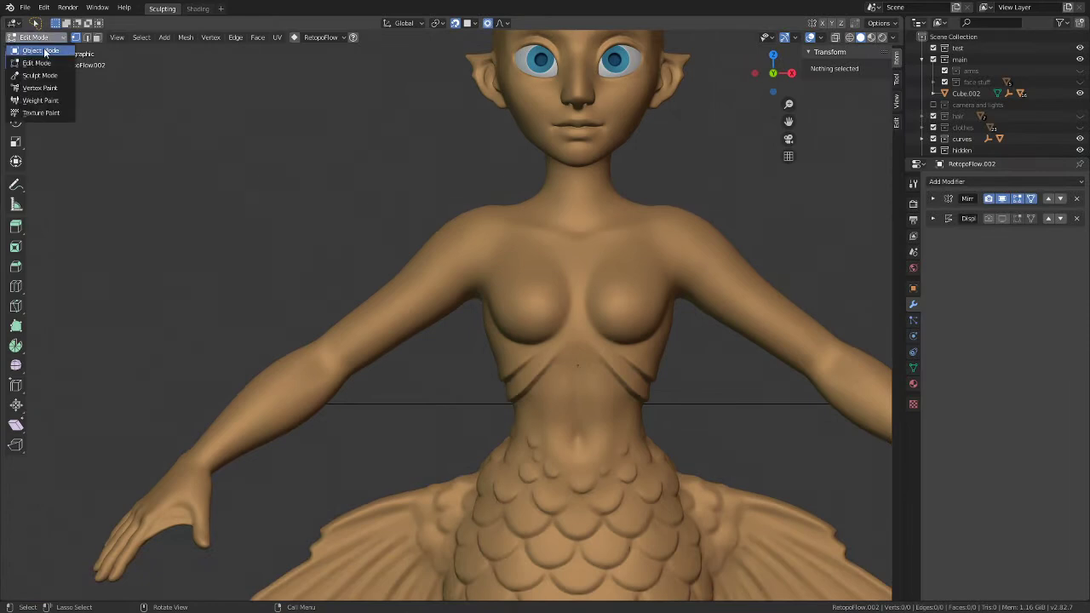
pyautogui.click(34, 50)
# Step: Select the single-vertex plane together with the mermaid body, keeping the body as the active object
pyautogui.click(577, 373)
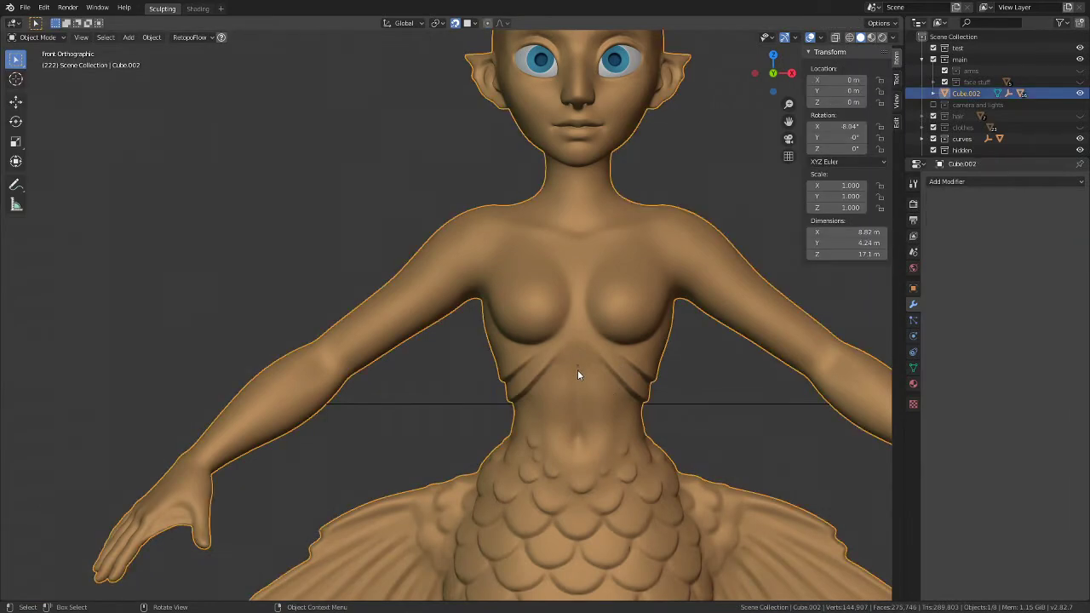
pyautogui.click(577, 368)
pyautogui.scroll(-1, 428, 384)
pyautogui.moveTo(647, 390); pyautogui.dragTo(512, 361, button='middle')
pyautogui.click(463, 294)
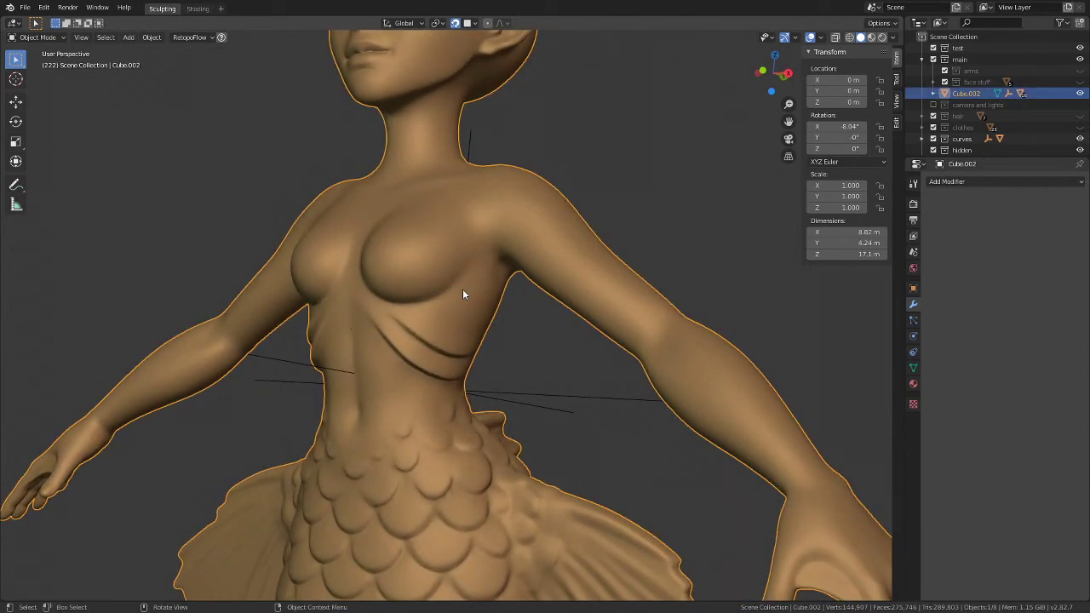
pyautogui.click(352, 331)
pyautogui.keyDown('shift'); pyautogui.click(406, 305); pyautogui.keyUp('shift')
pyautogui.scroll(5, 362, 343)
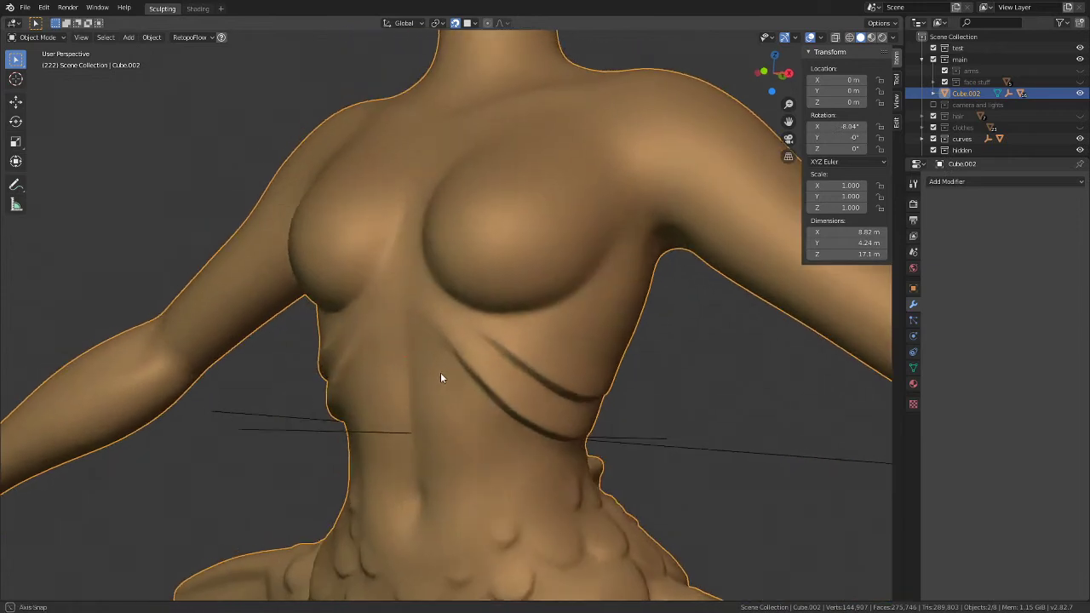
# Step: Start RetopoFlow with another new target from this selection, check its symmetry line on the body, and exit RetopoFlow
pyautogui.click(194, 37)
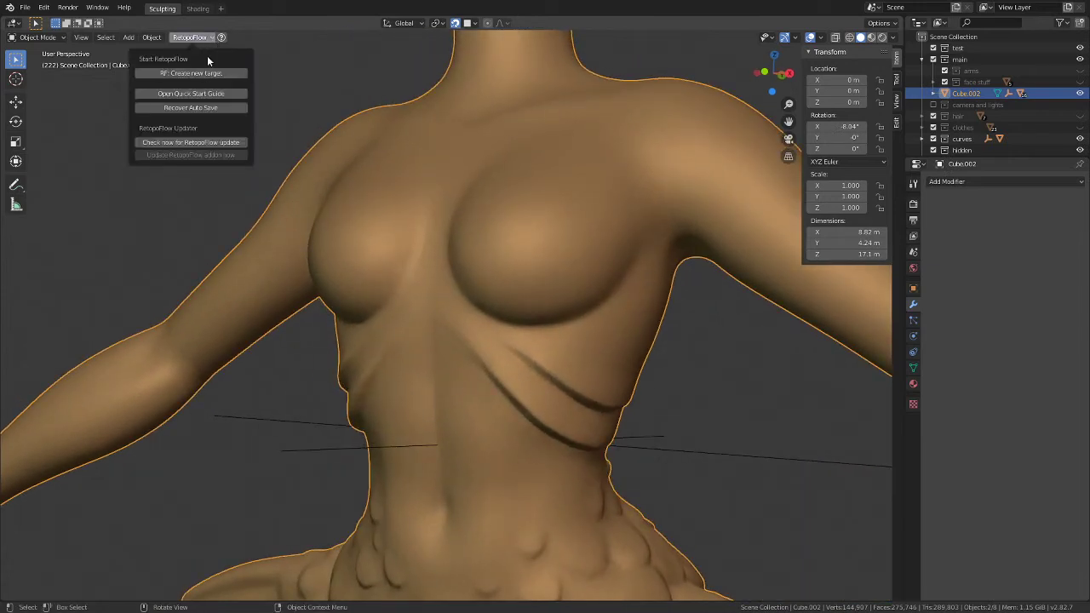
pyautogui.click(204, 75)
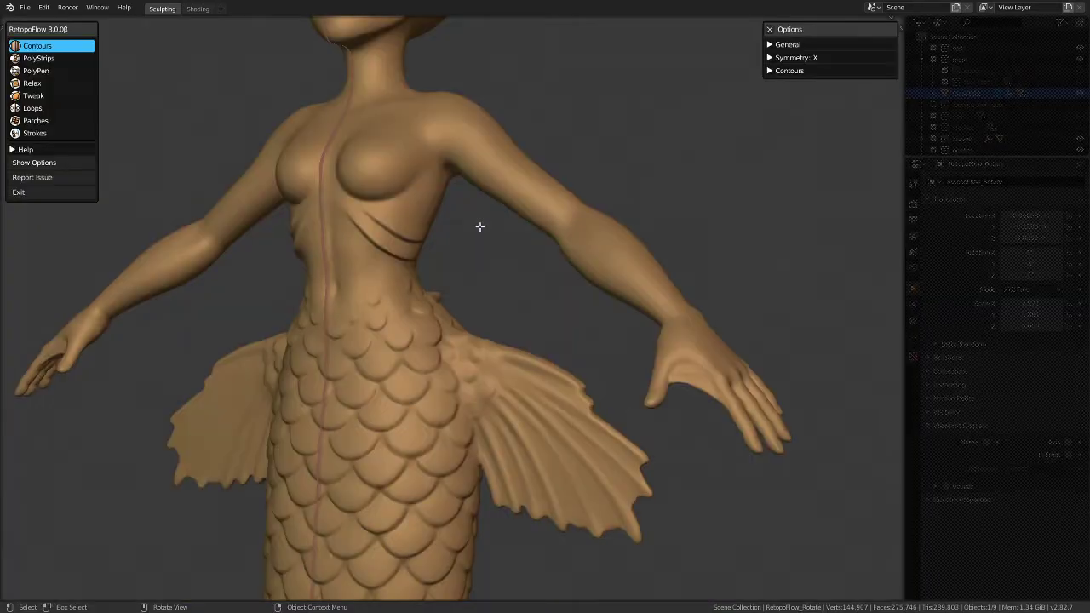
pyautogui.moveTo(479, 225); pyautogui.dragTo(552, 224, button='middle')
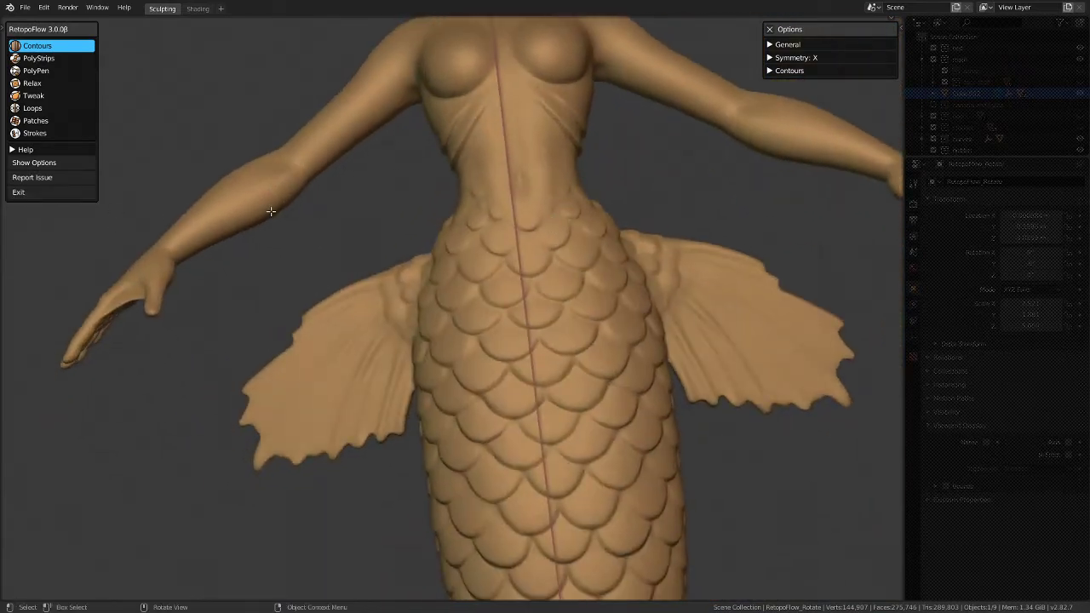
pyautogui.click(19, 194)
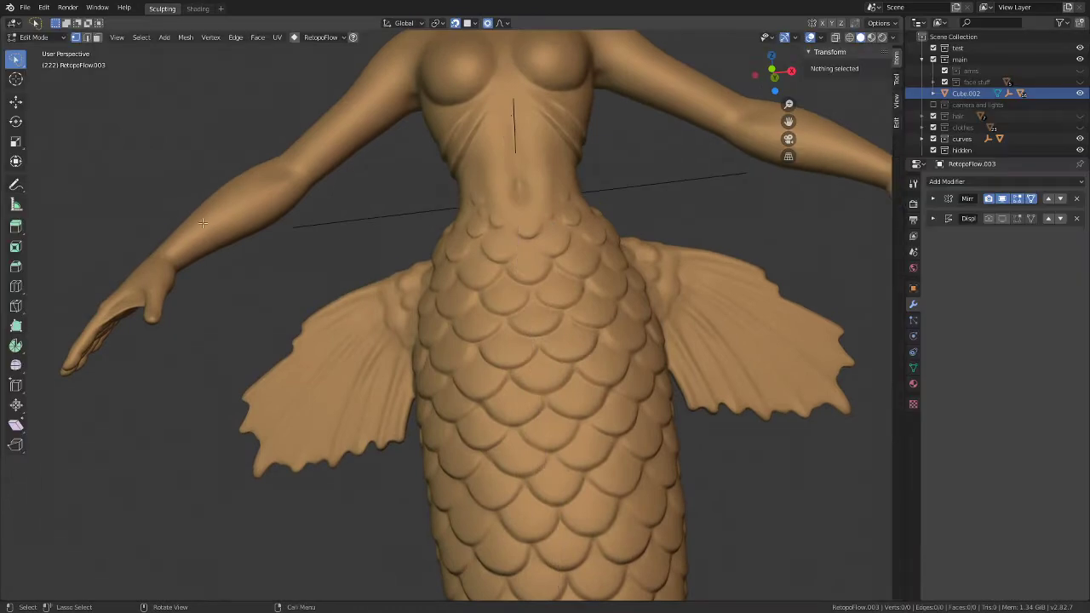
# Step: Examine the mermaid's torso and tail from the front to judge where the body's centre lies
pyautogui.scroll(-4, 203, 223)
pyautogui.moveTo(530, 227); pyautogui.dragTo(345, 400, button='middle')
pyautogui.press('KP_9')
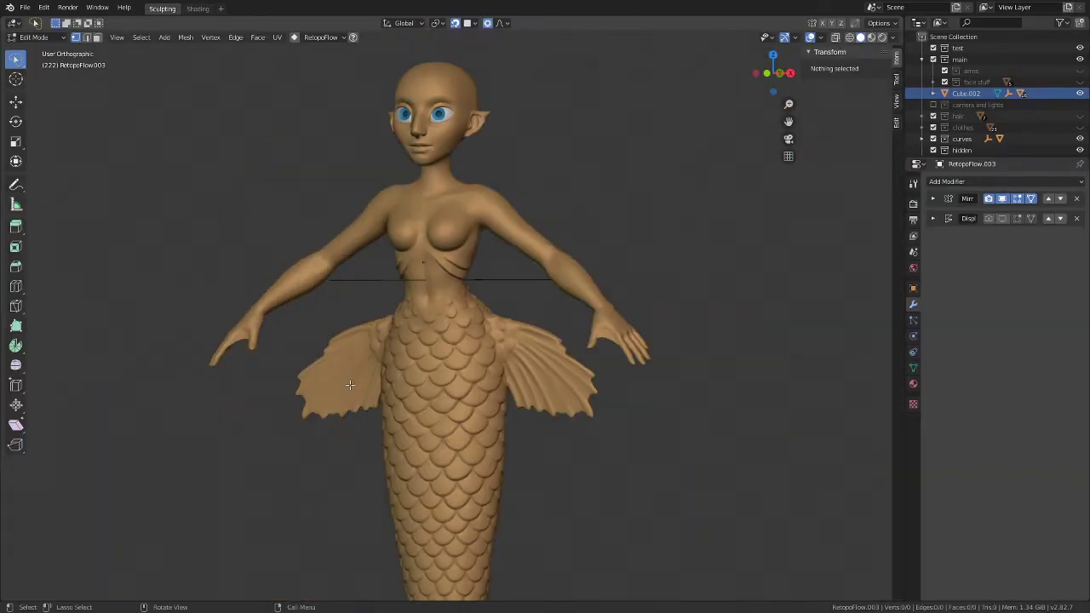
pyautogui.press('KP_1')
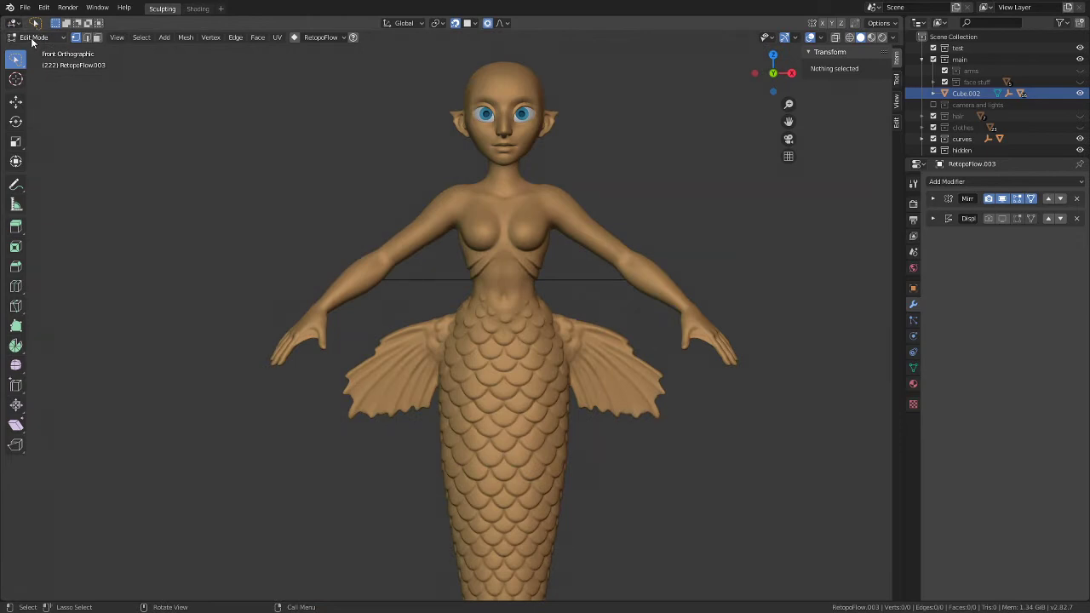
pyautogui.scroll(8, 513, 294)
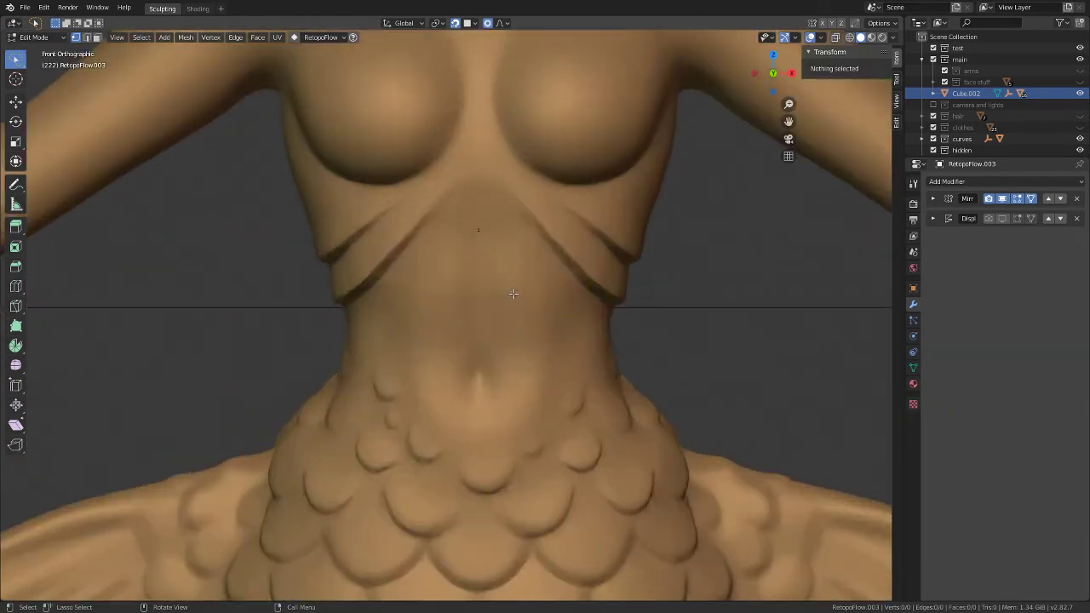
pyautogui.scroll(-4, 492, 247)
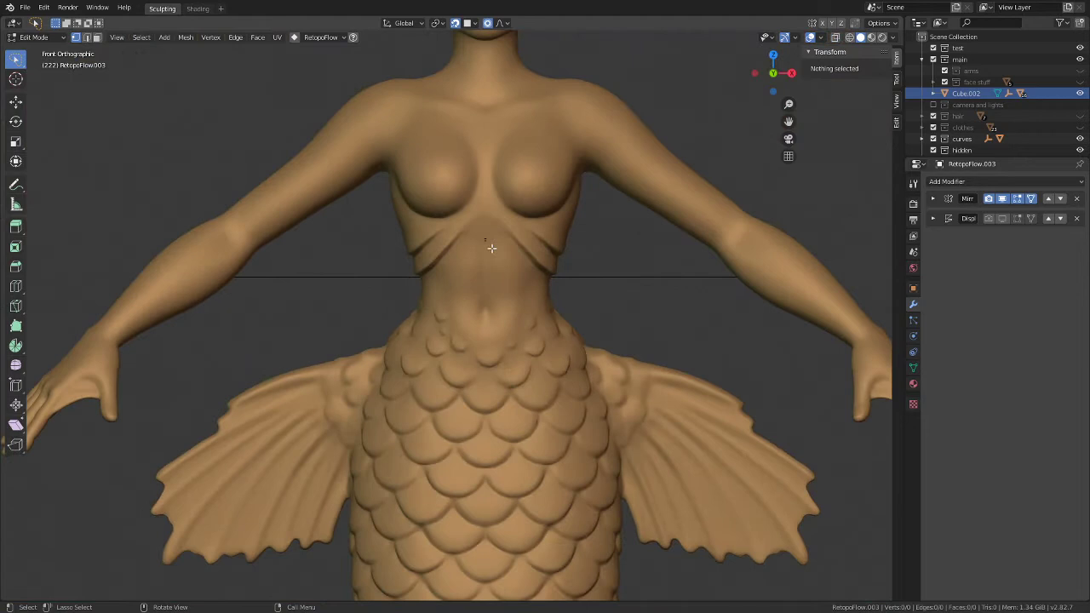
pyautogui.press('KP_Divide')
pyautogui.press('KP_Divide')
pyautogui.click(31, 37)
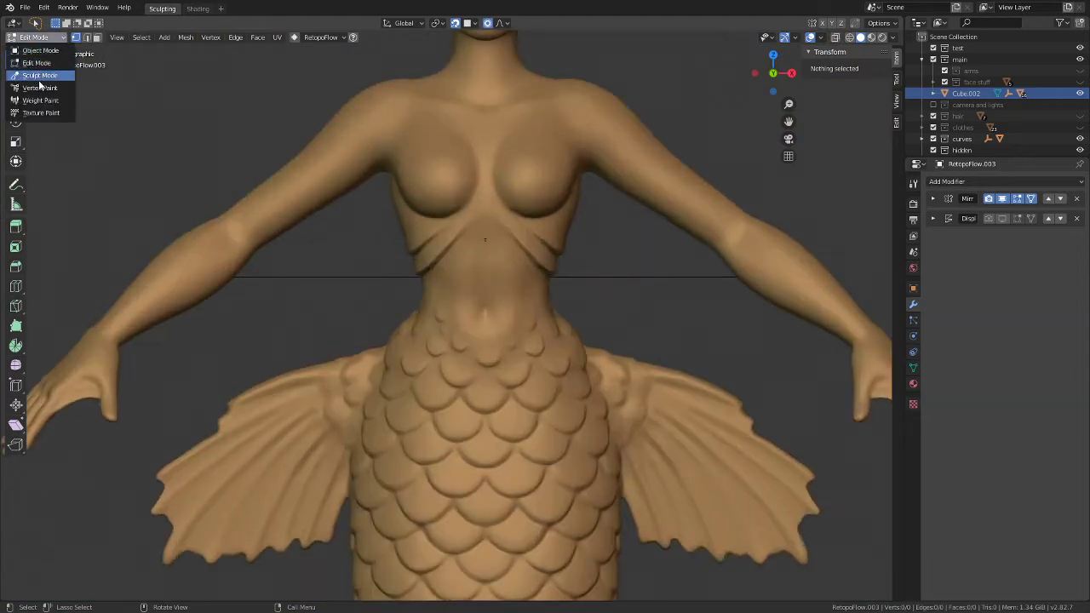
# Step: Start RetopoFlow with Contours on the current target, check its symmetry line against the torso, and exit RetopoFlow
pyautogui.click(320, 38)
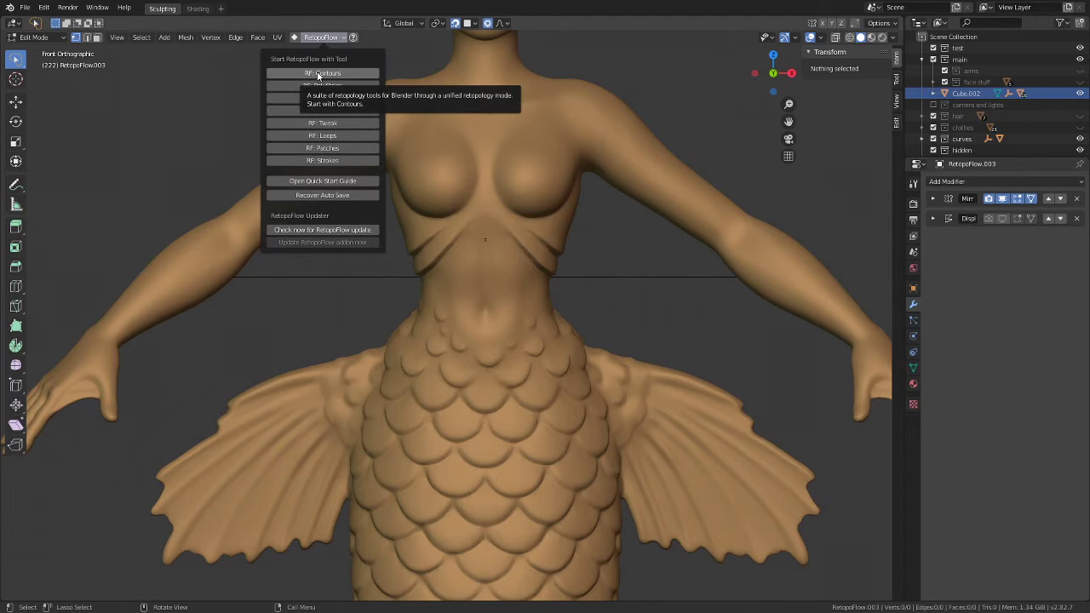
pyautogui.click(318, 75)
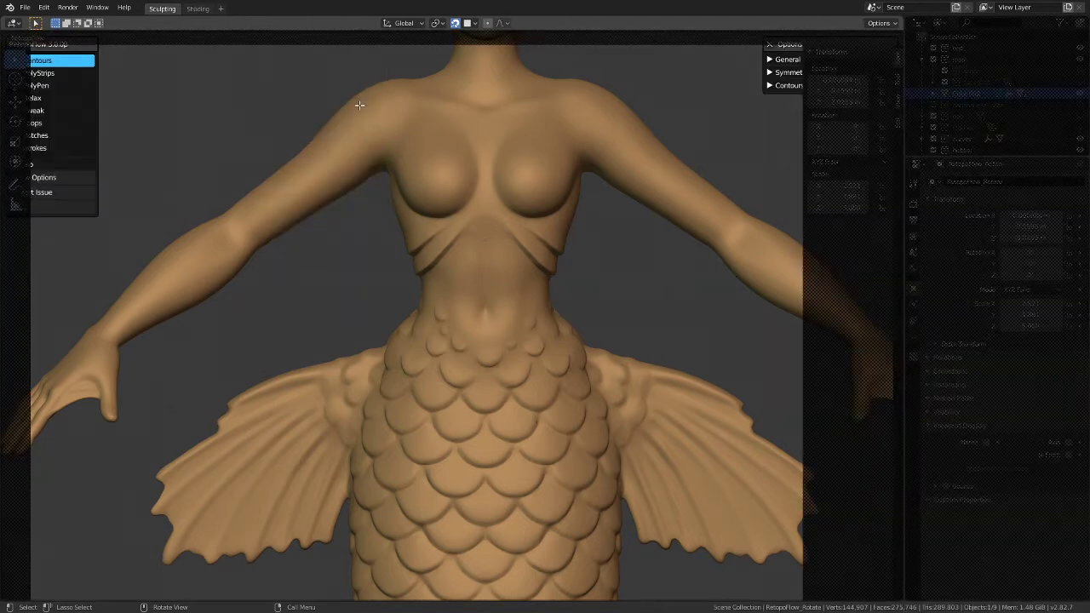
pyautogui.scroll(-3, 360, 105)
pyautogui.scroll(3, 432, 297)
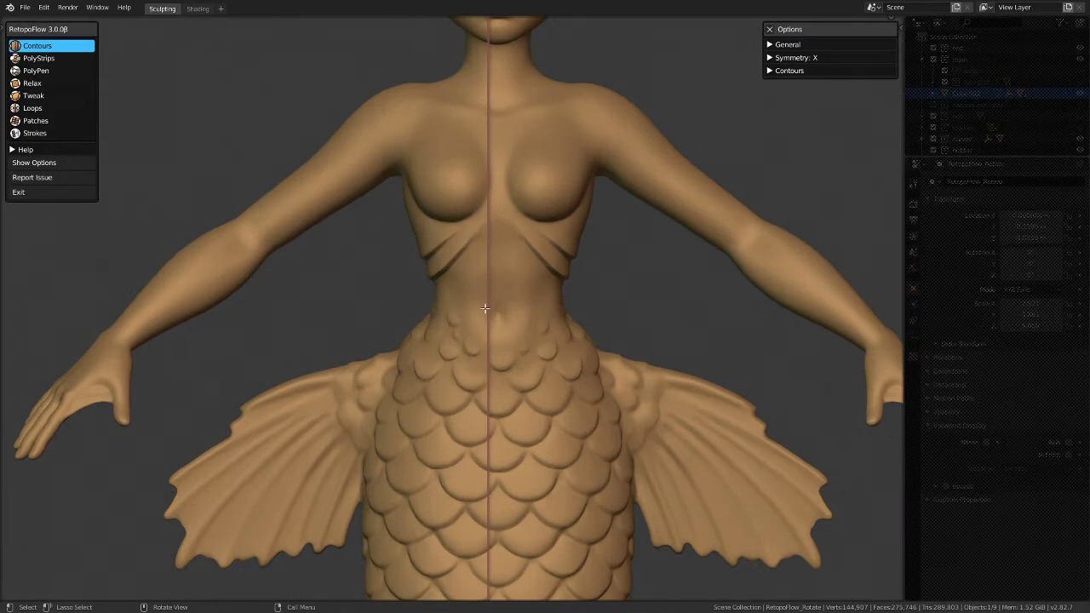
pyautogui.scroll(-3, 426, 196)
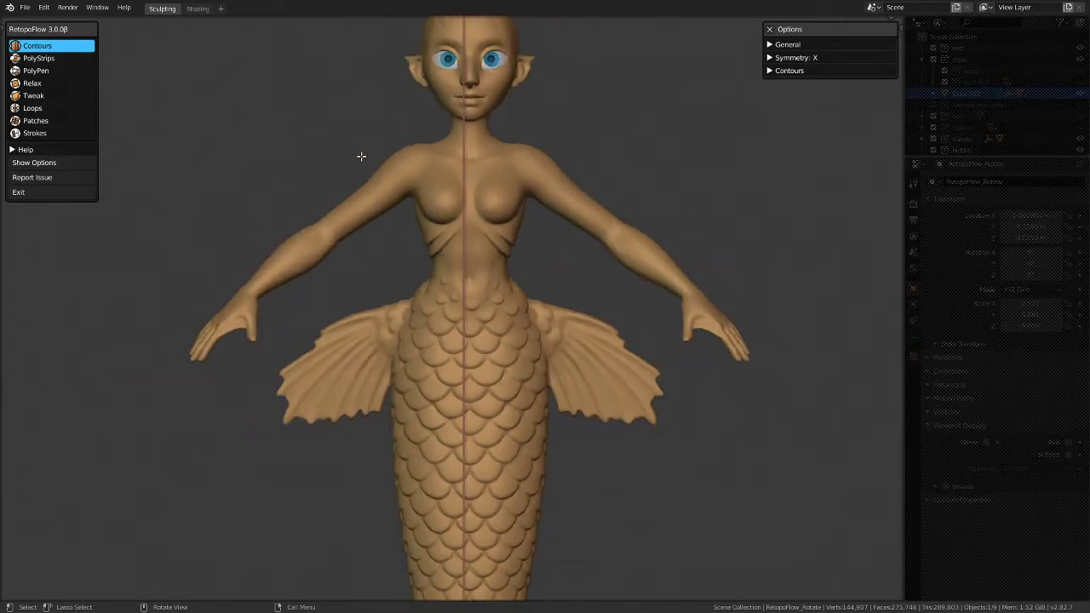
pyautogui.scroll(2, 734, 242)
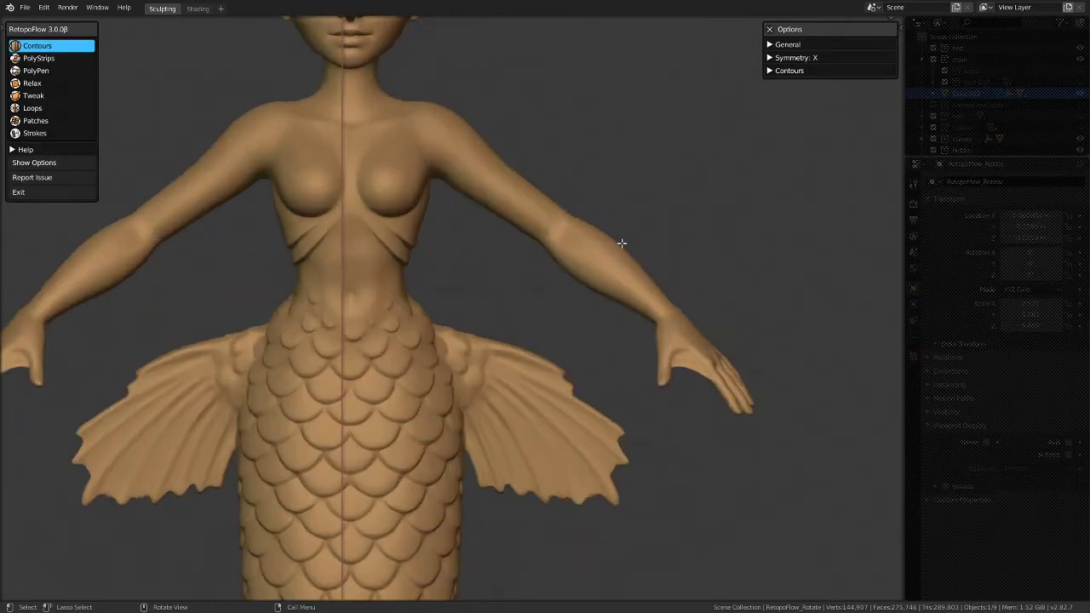
pyautogui.click(66, 194)
# Step: Return the RetopoFlow target to Object Mode
pyautogui.moveTo(271, 215); pyautogui.dragTo(300, 224, button='middle')
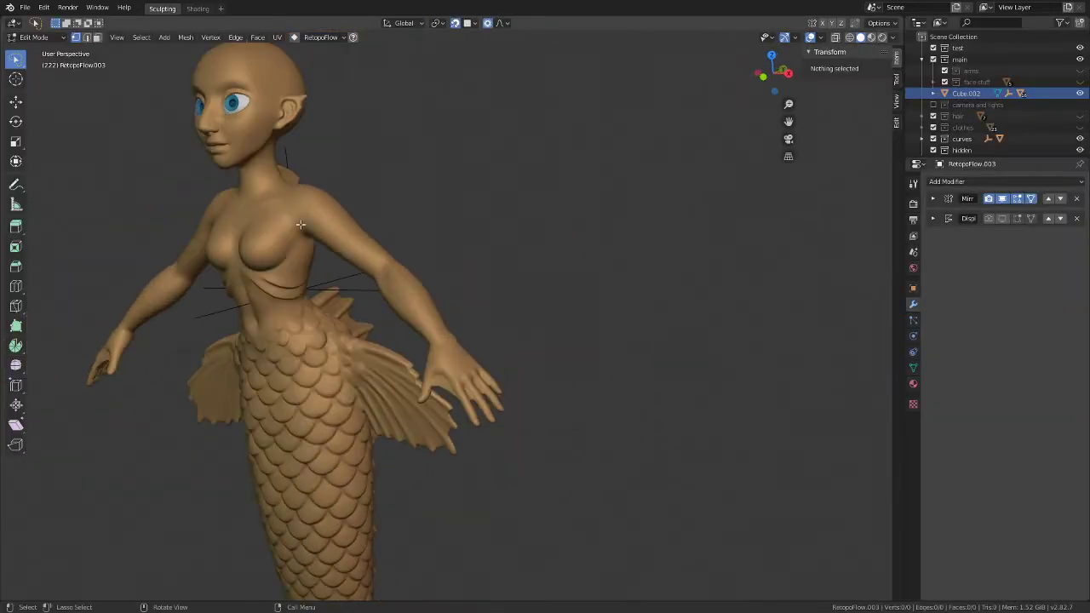
pyautogui.scroll(2, 347, 247)
pyautogui.click(34, 37)
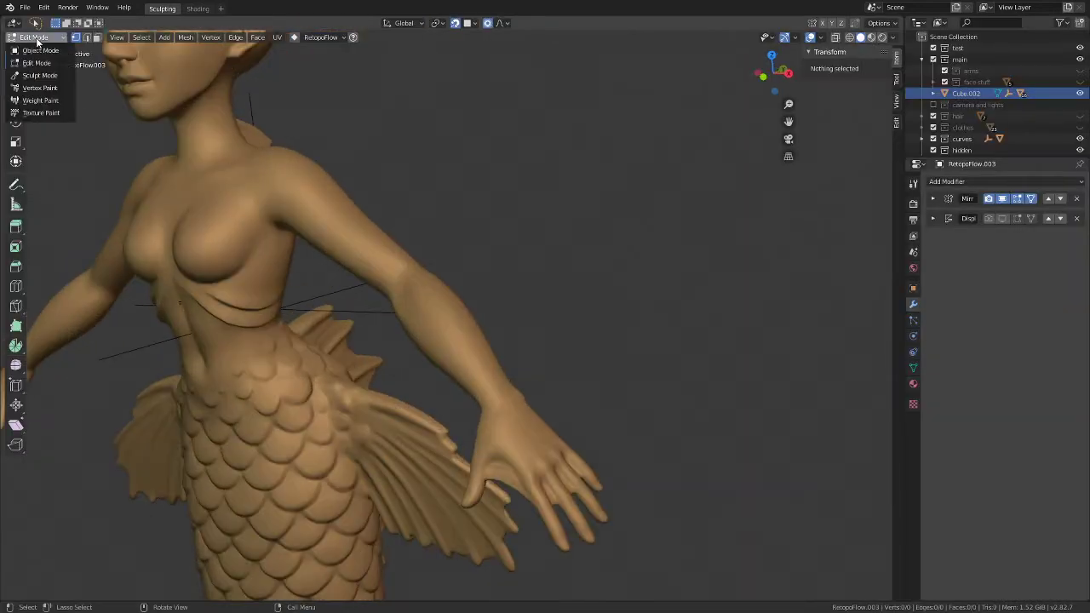
pyautogui.click(38, 50)
# Step: Delete the single-vertex plane at the front of the mermaid's torso
pyautogui.moveTo(338, 317); pyautogui.dragTo(380, 298, button='middle')
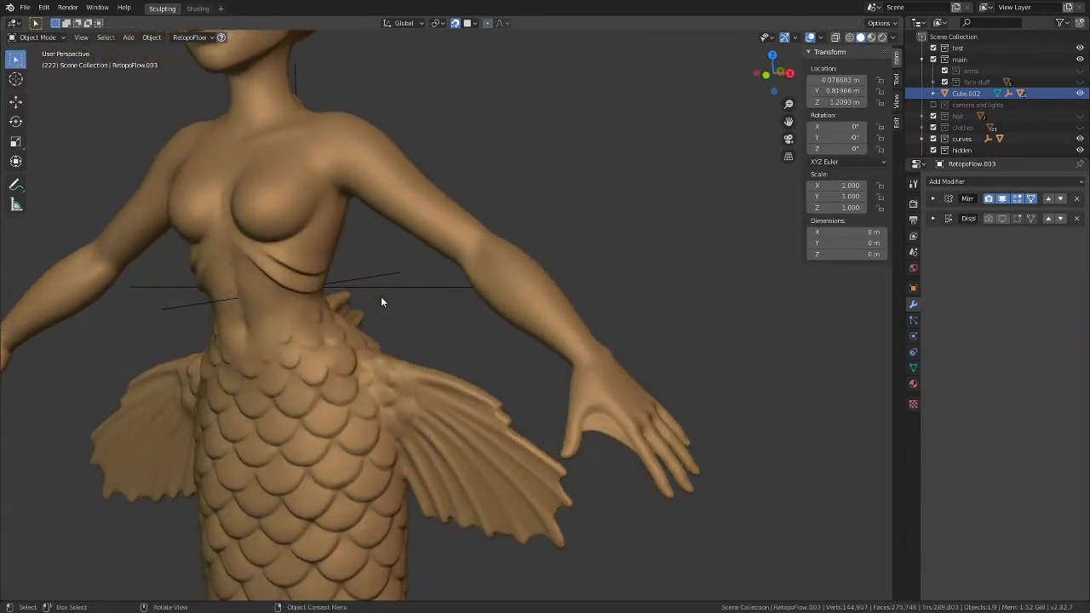
pyautogui.press('KP_Divide')
pyautogui.press('KP_Divide')
pyautogui.click(232, 267)
pyautogui.click(230, 270)
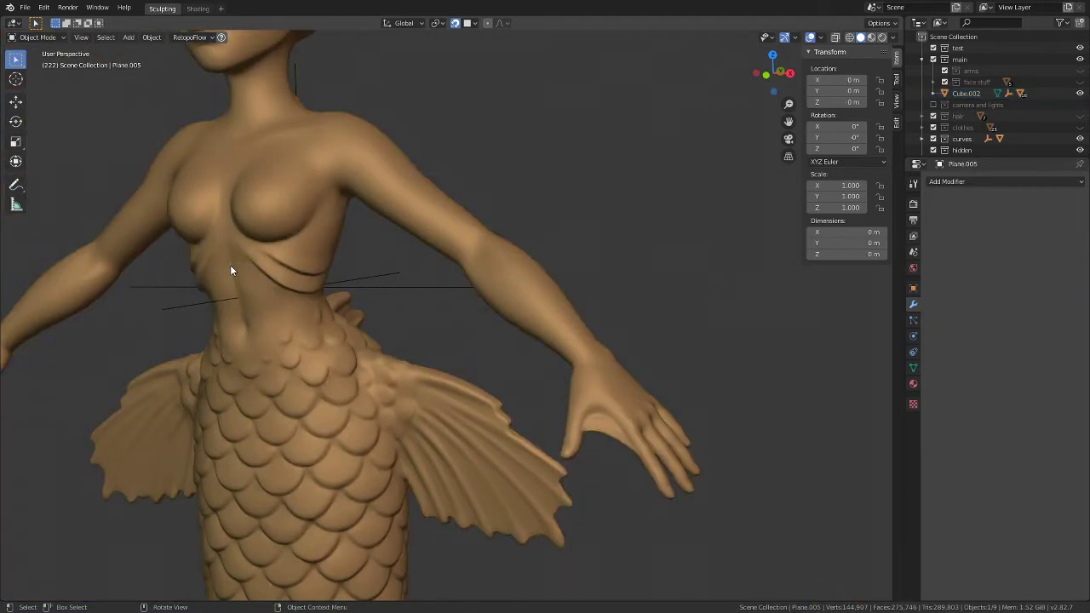
pyautogui.press('Delete')
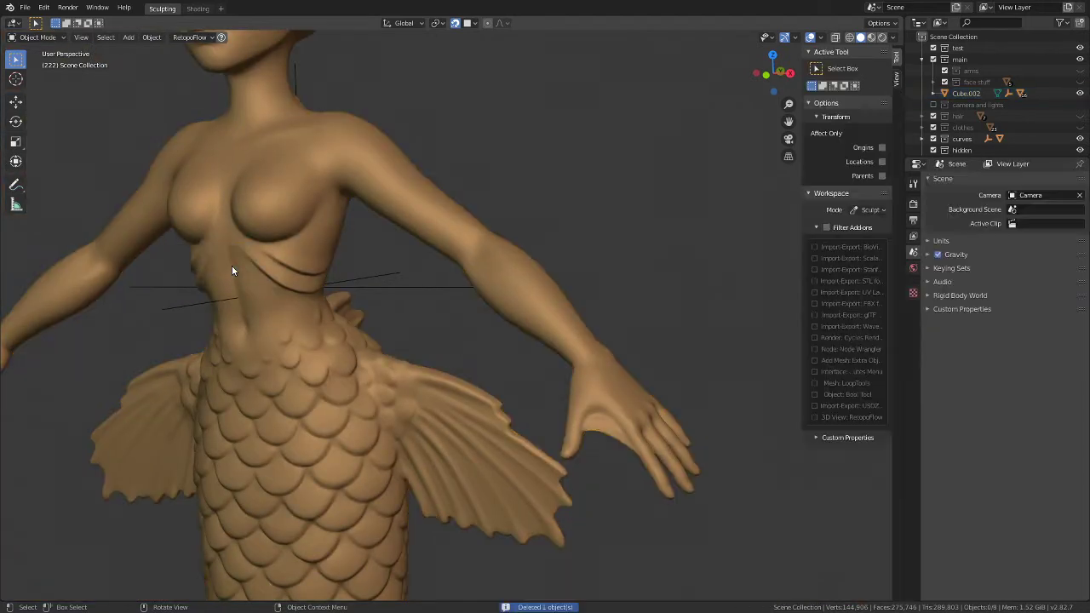
# Step: Select the mermaid body, try tilting it about the X axis, and reset its X rotation to 0°
pyautogui.click(387, 291)
pyautogui.click(381, 213)
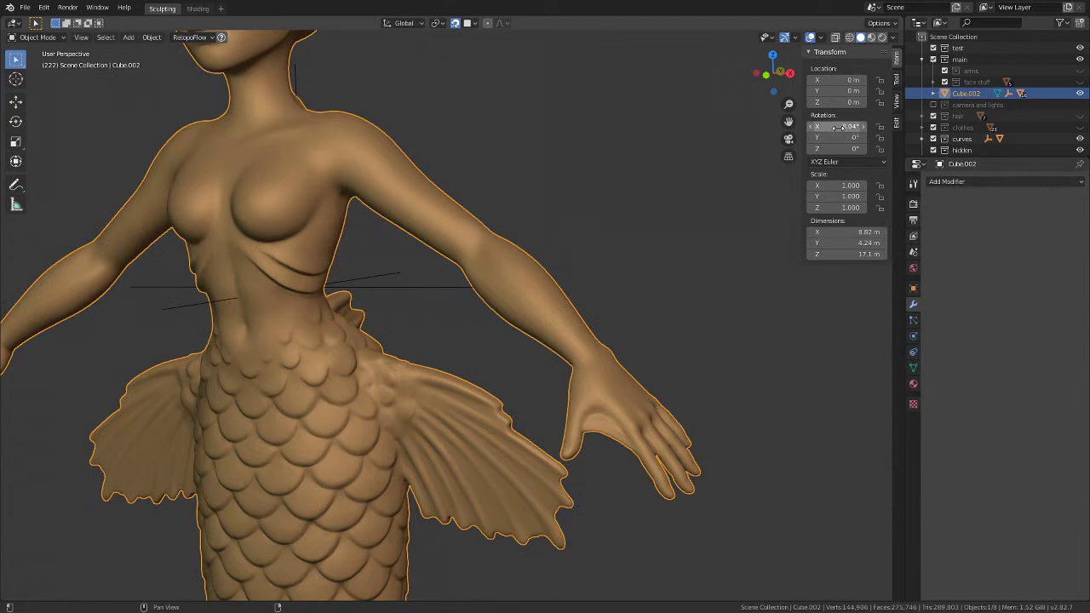
pyautogui.press('KP_Decimal')
pyautogui.press('KP_1')
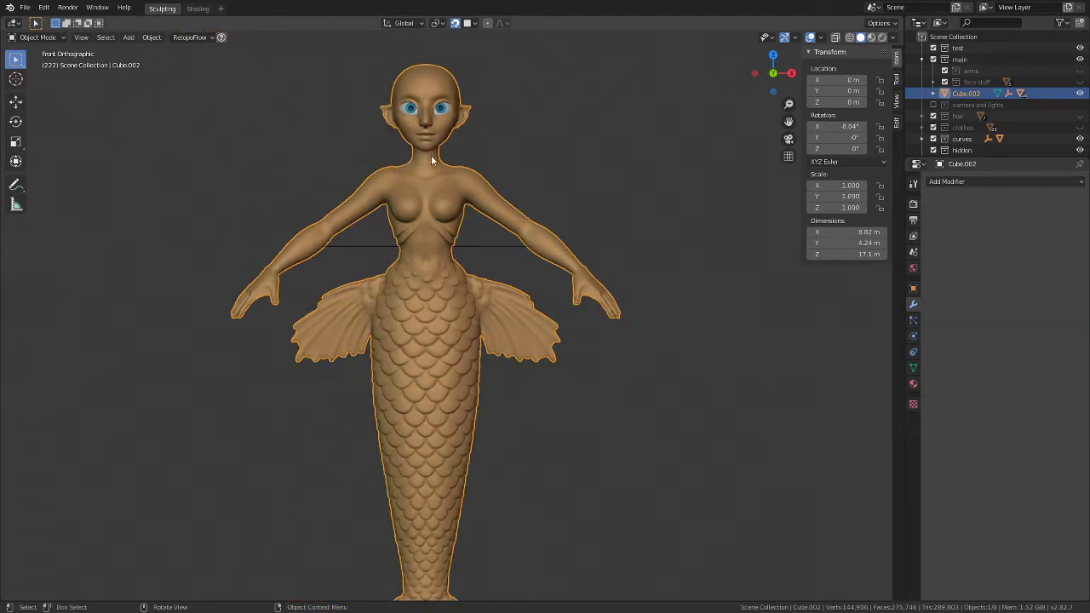
pyautogui.scroll(1, 431, 155)
pyautogui.moveTo(827, 127); pyautogui.dragTo(790, 127)
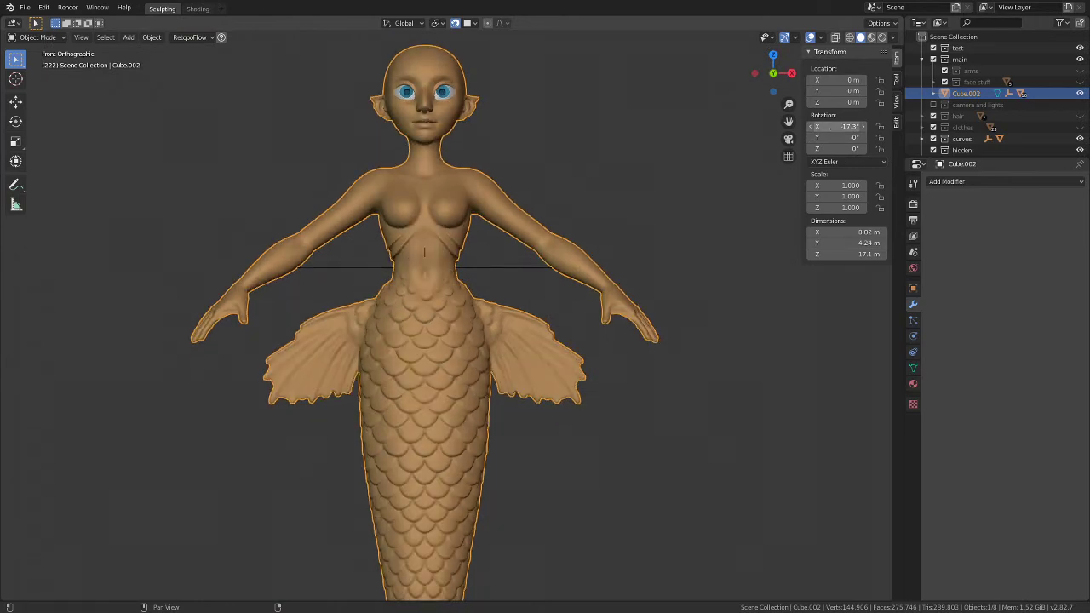
pyautogui.click(837, 127)
pyautogui.write('0')
pyautogui.press('Return')
# Step: Rotate the mermaid body upright in right side view to an X rotation of about -11.4°
pyautogui.moveTo(750, 170); pyautogui.dragTo(301, 374, button='middle')
pyautogui.press('KP_3')
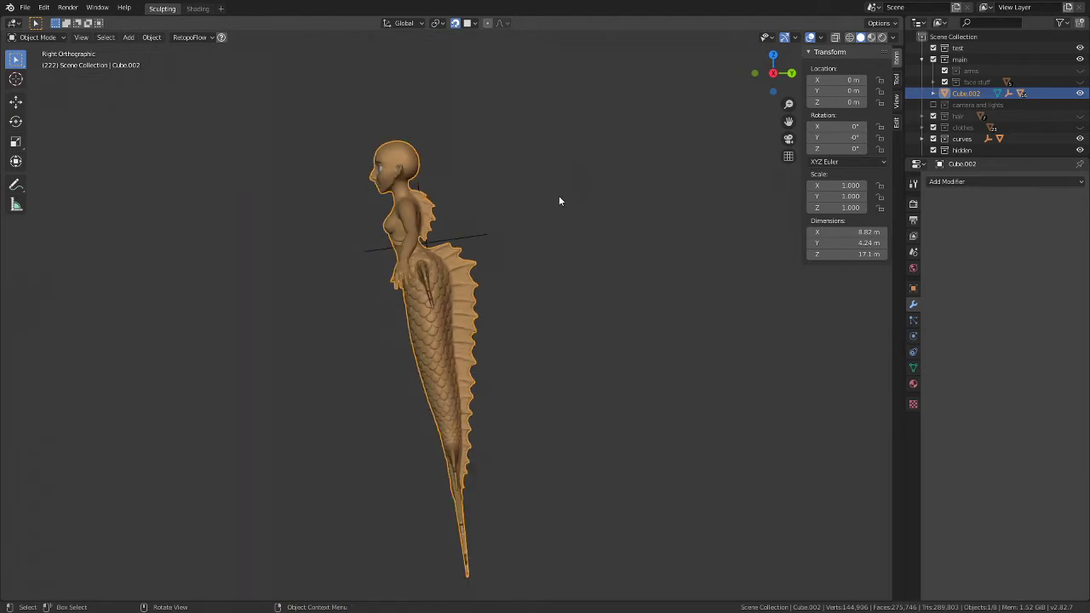
pyautogui.scroll(1, 499, 217)
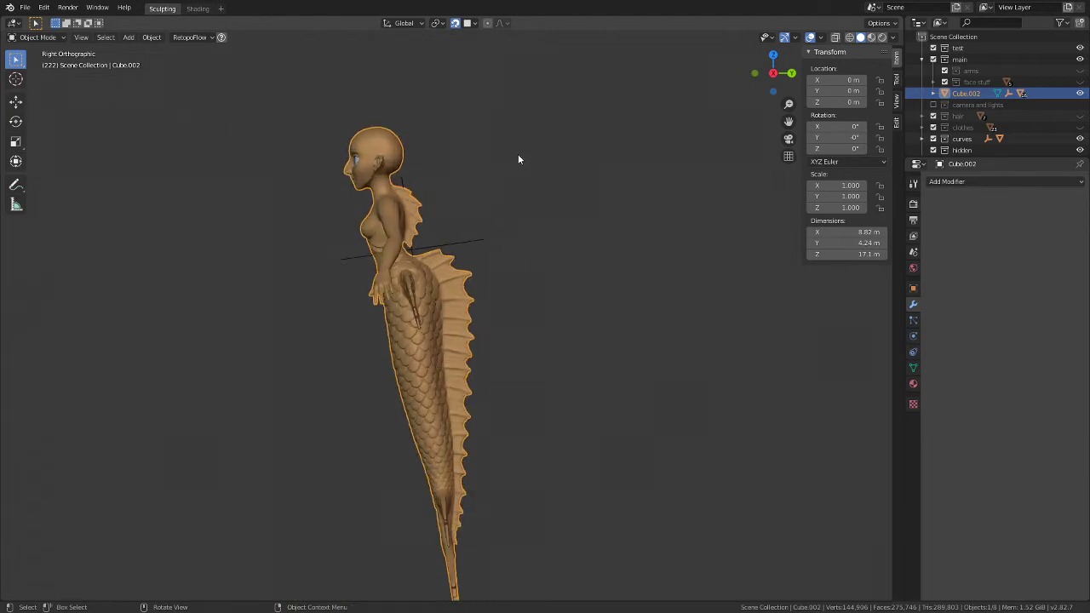
pyautogui.press('r')
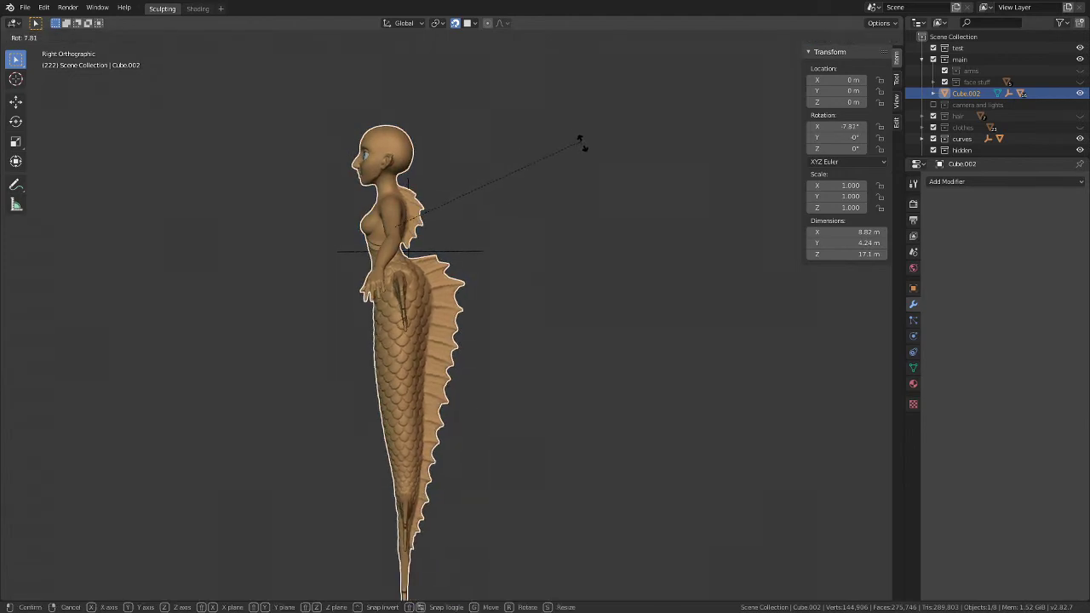
pyautogui.click(585, 151)
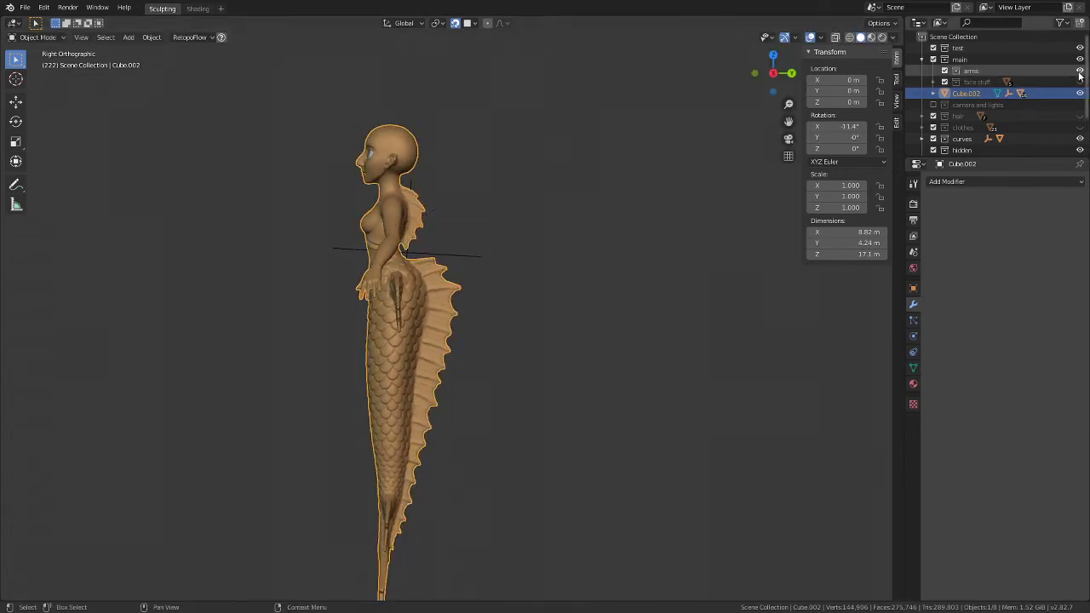
# Step: Unhide the arms, face stuff, hair and clothes collections to show the complete mermaid
pyautogui.moveTo(1079, 70); pyautogui.dragTo(1079, 82)
pyautogui.moveTo(377, 316); pyautogui.dragTo(557, 294, button='middle')
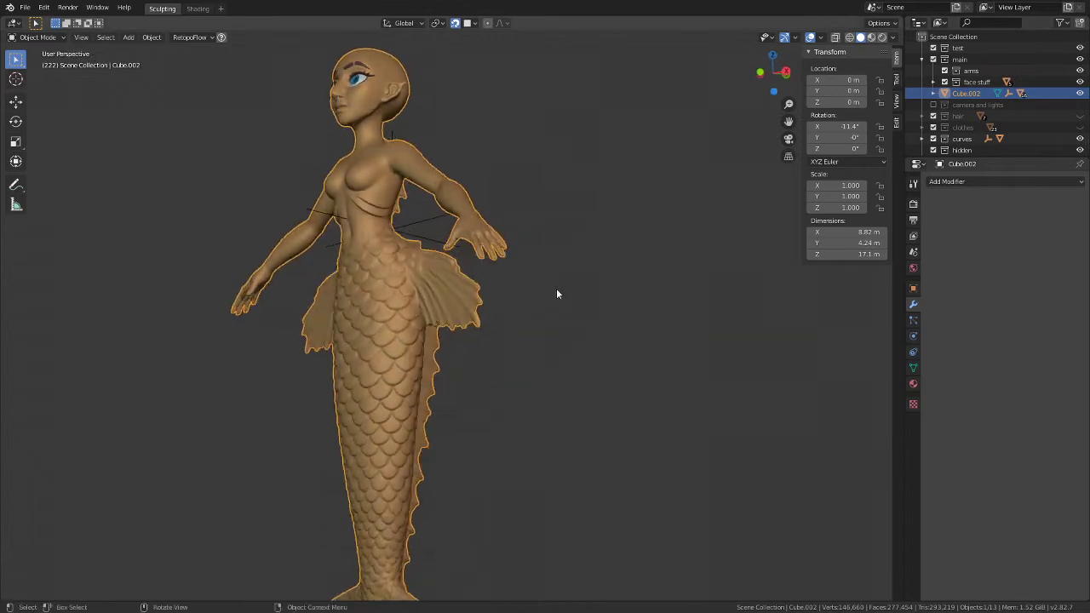
pyautogui.press('KP_1')
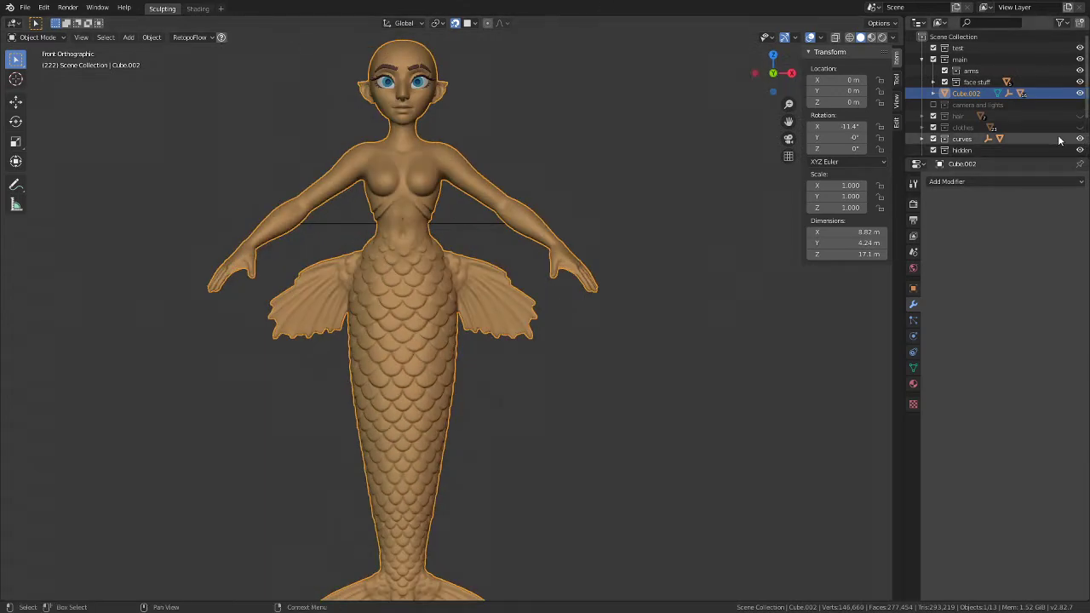
pyautogui.click(1080, 116)
pyautogui.click(1080, 127)
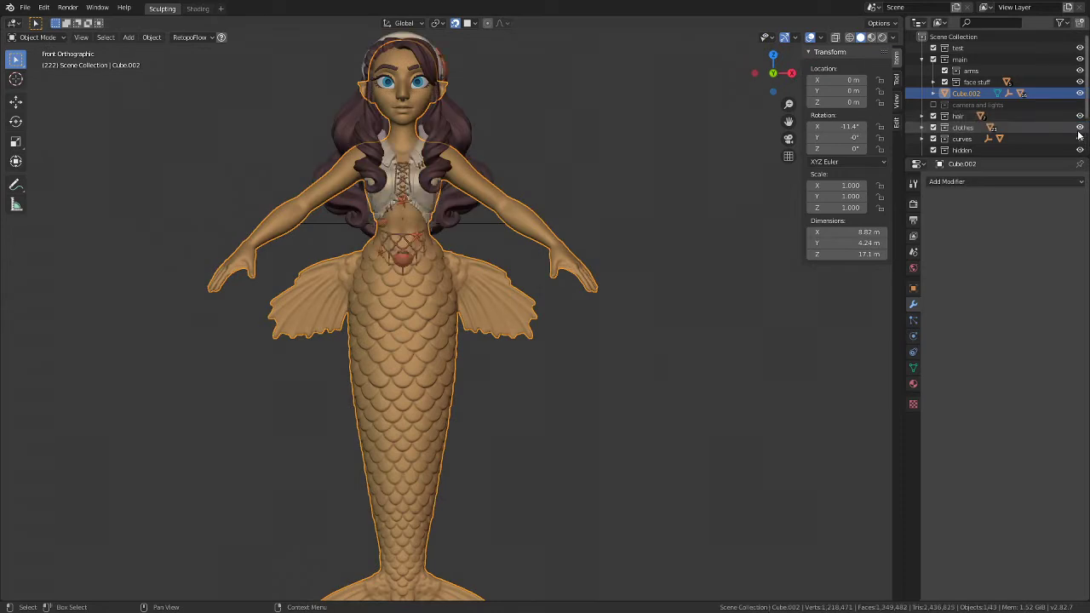
pyautogui.scroll(2, 413, 259)
pyautogui.scroll(-2, 412, 258)
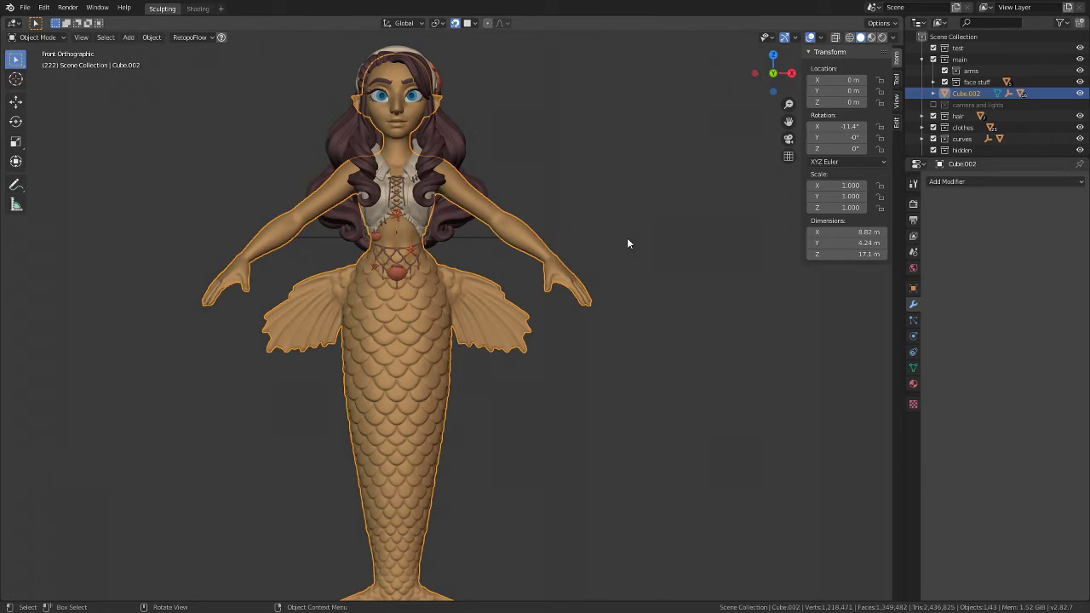
# Step: Turn off snapping and delete the Empty at the mermaid's waist
pyautogui.click(454, 24)
pyautogui.scroll(6, 394, 259)
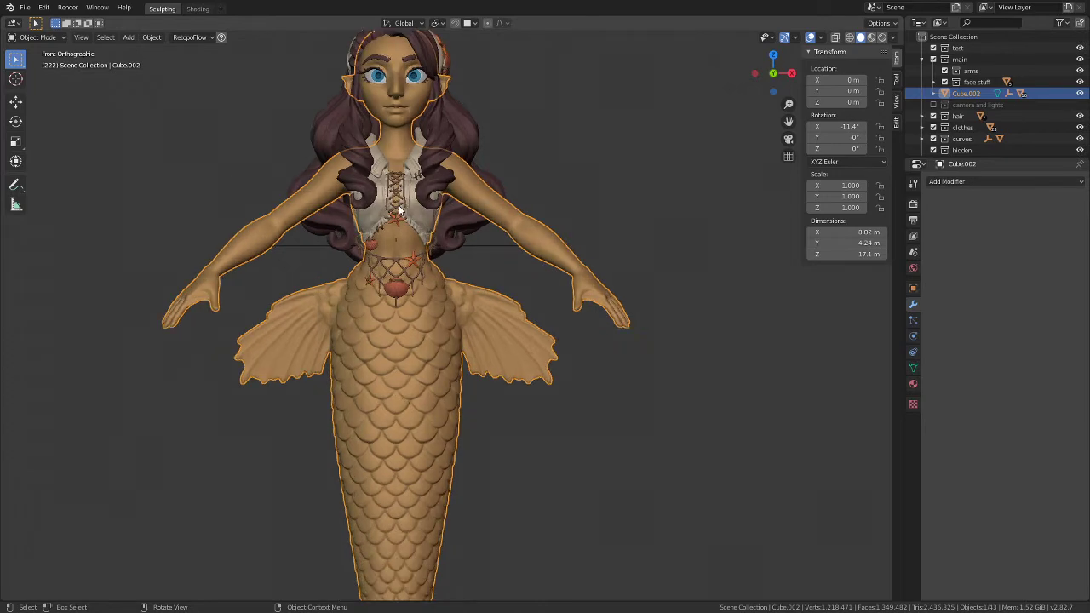
pyautogui.click(392, 266)
pyautogui.scroll(-3, 393, 266)
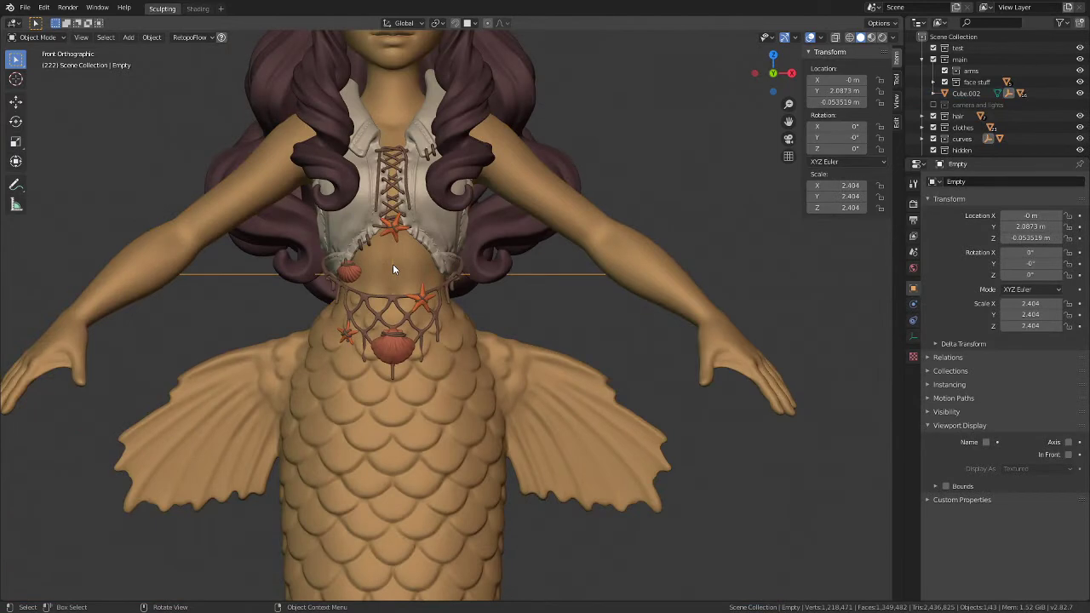
pyautogui.press('Delete')
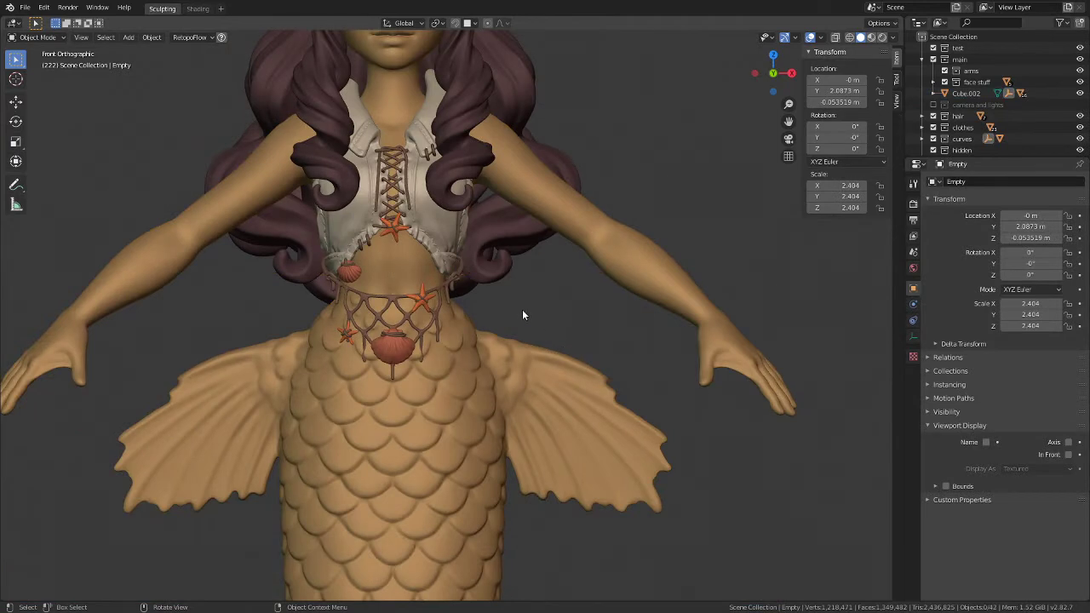
# Step: Apply all transforms to the mermaid body, and check it against the hair and clothes by hiding and showing it
pyautogui.scroll(-3, 391, 265)
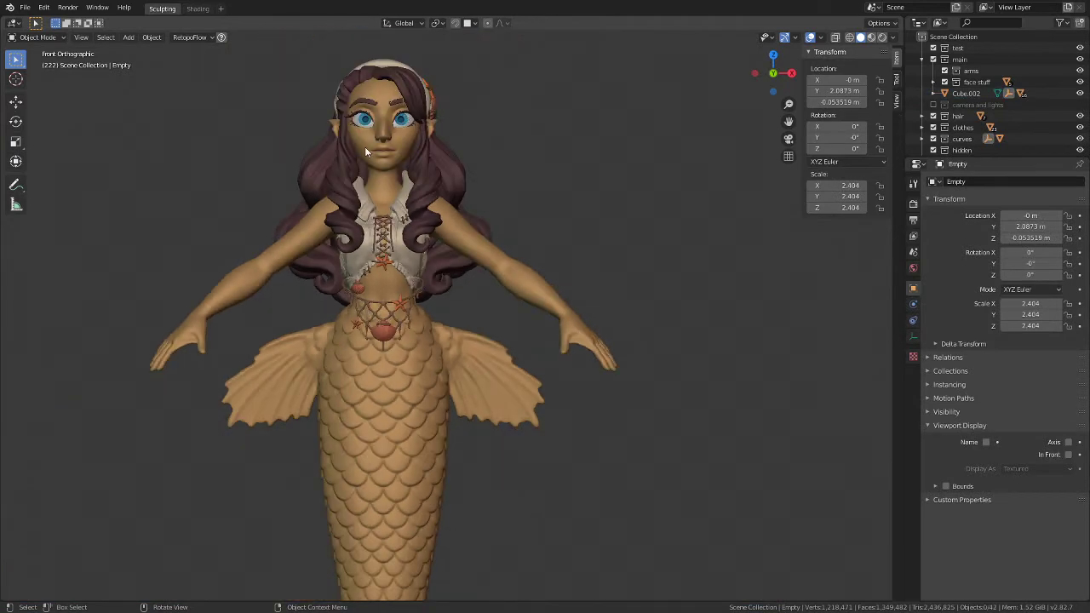
pyautogui.scroll(3, 364, 147)
pyautogui.scroll(-2, 475, 296)
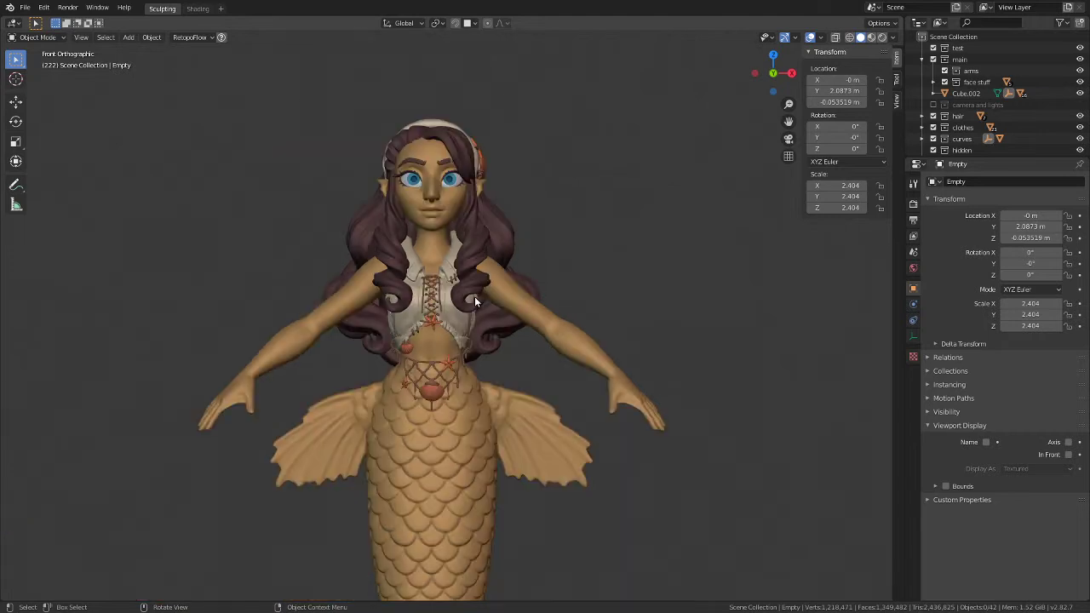
pyautogui.press('KP_3')
pyautogui.click(379, 487)
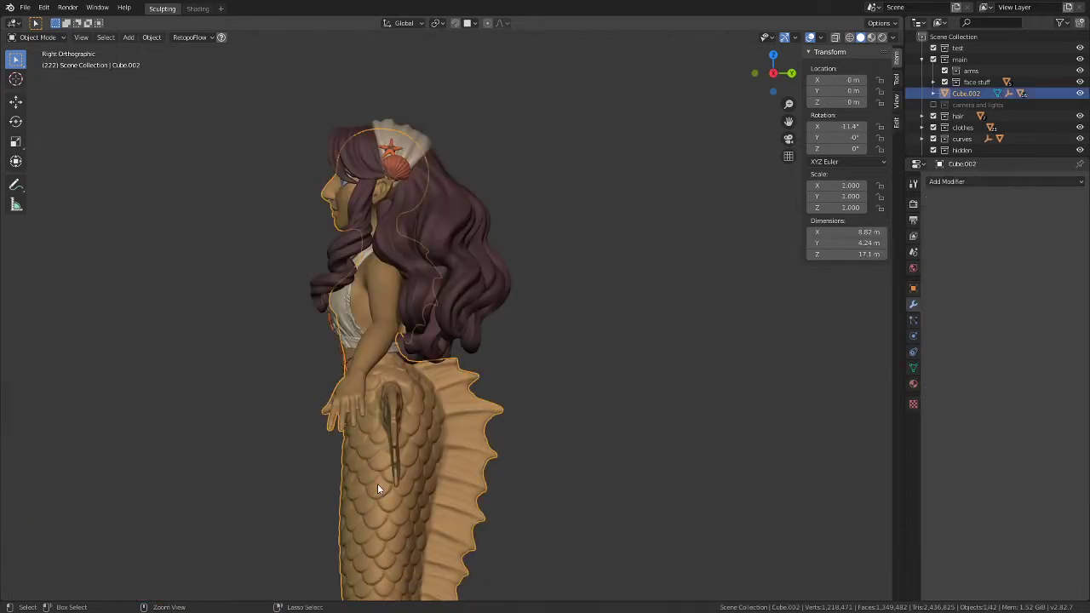
pyautogui.hotkey('ctrl', 'a')
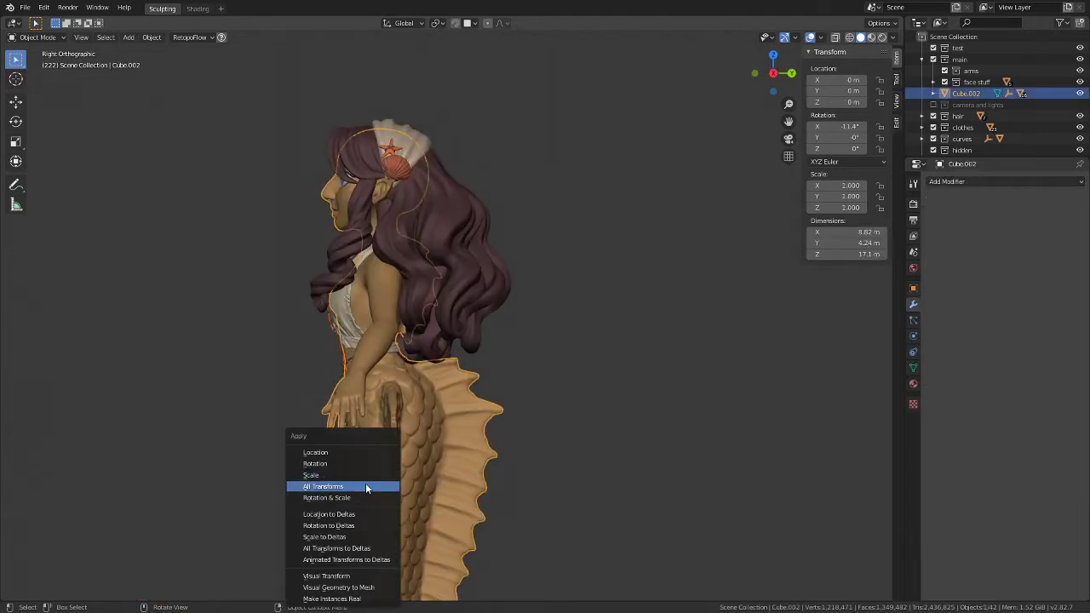
pyautogui.click(365, 485)
pyautogui.click(1079, 92)
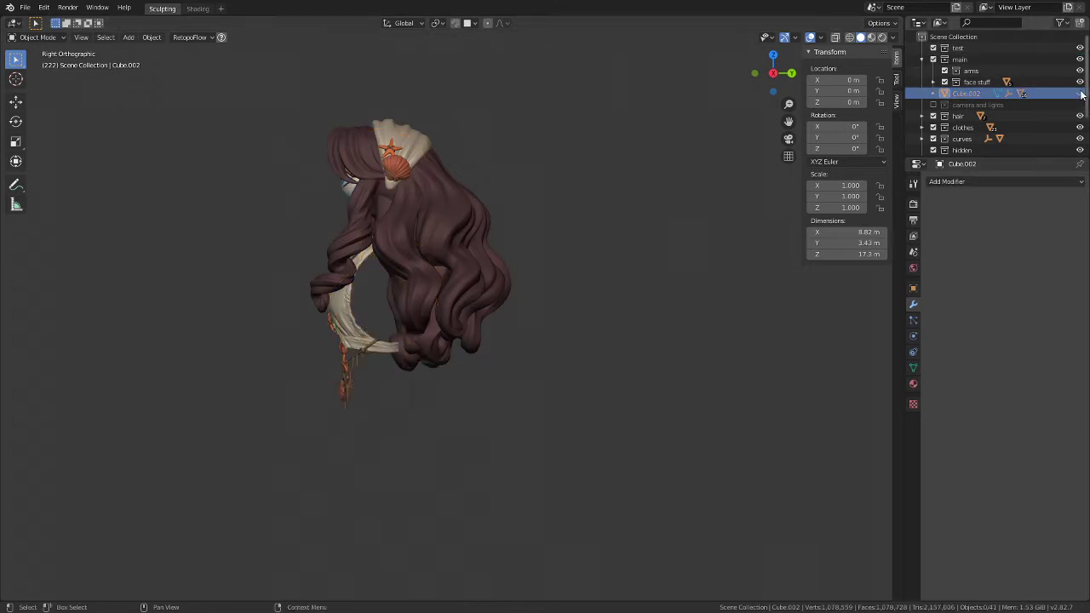
pyautogui.click(1080, 93)
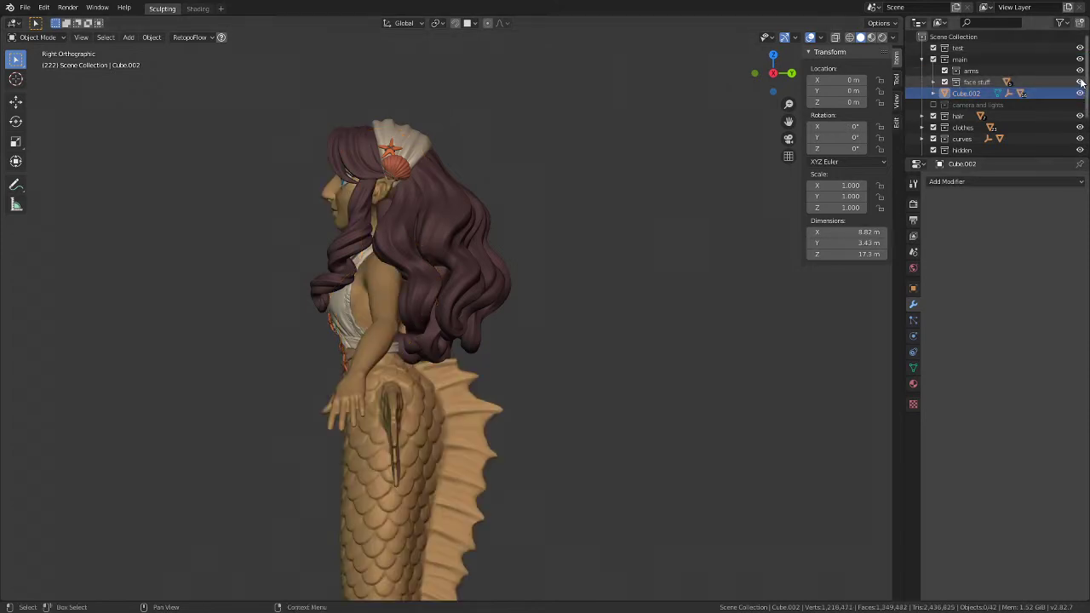
# Step: Hide the arms, face stuff, clothes and hair collections so that only the mermaid body and eyes are shown
pyautogui.click(434, 394)
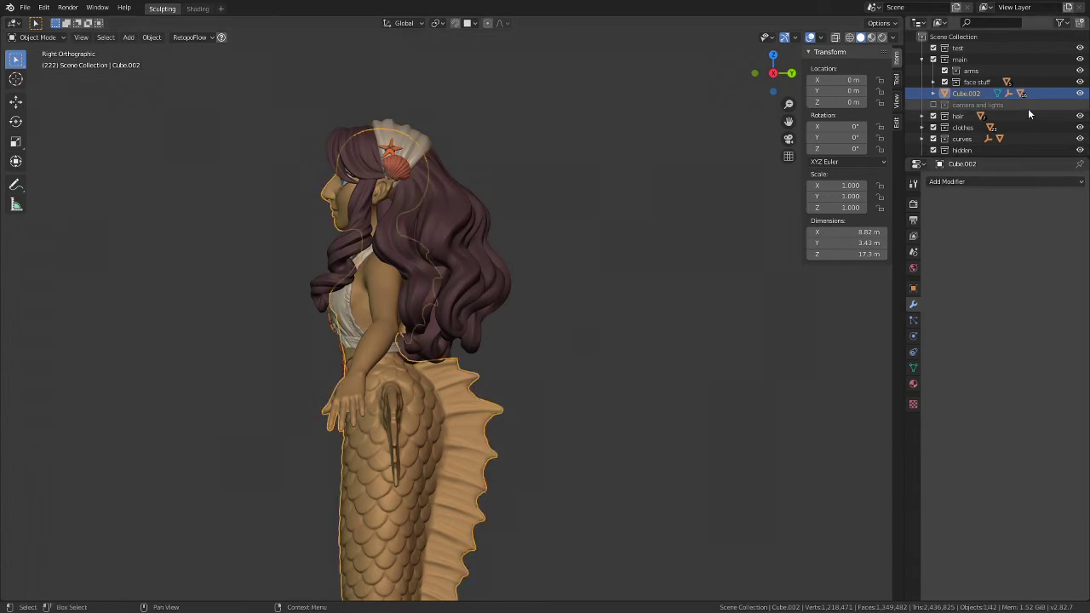
pyautogui.click(1080, 70)
pyautogui.click(1079, 82)
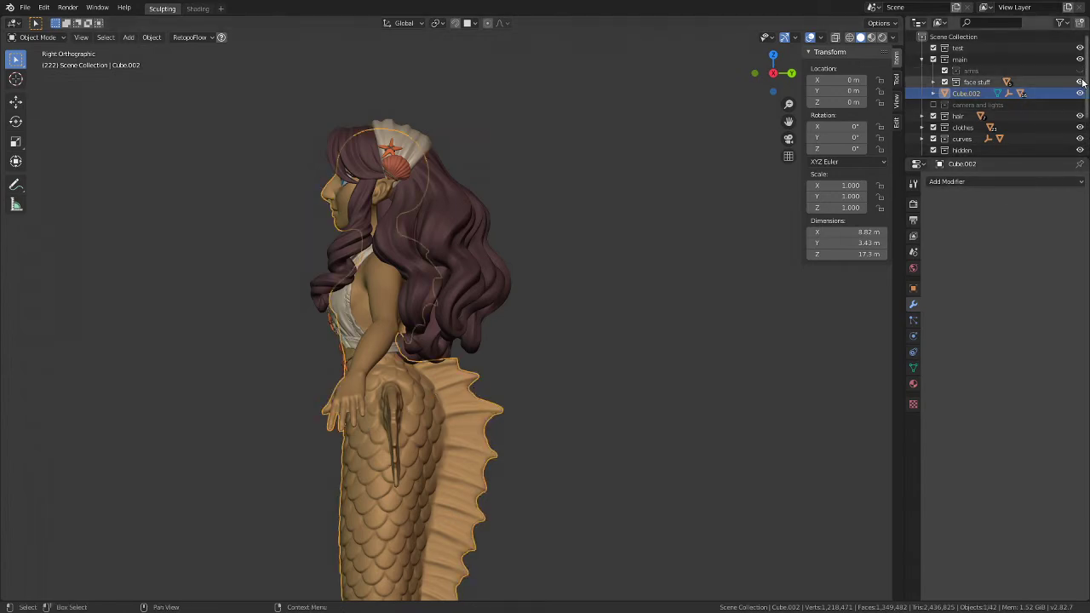
pyautogui.click(1080, 127)
pyautogui.click(1080, 116)
pyautogui.click(243, 348)
pyautogui.moveTo(243, 347); pyautogui.dragTo(290, 349, button='middle')
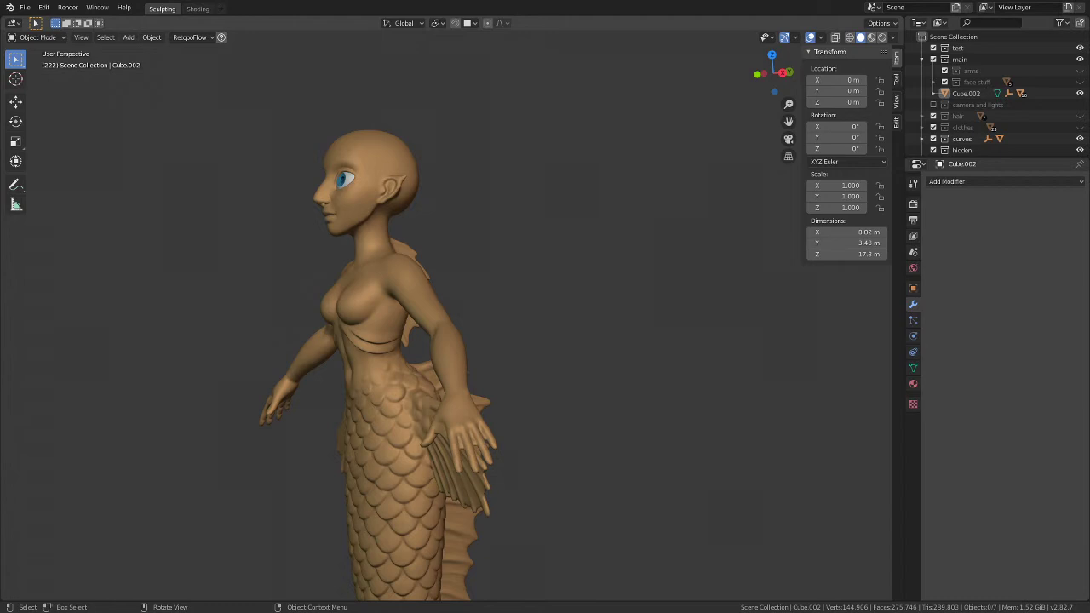
# Step: Select the mermaid body in front view and start RetopoFlow with a new target
pyautogui.press('KP_1')
pyautogui.click(449, 286)
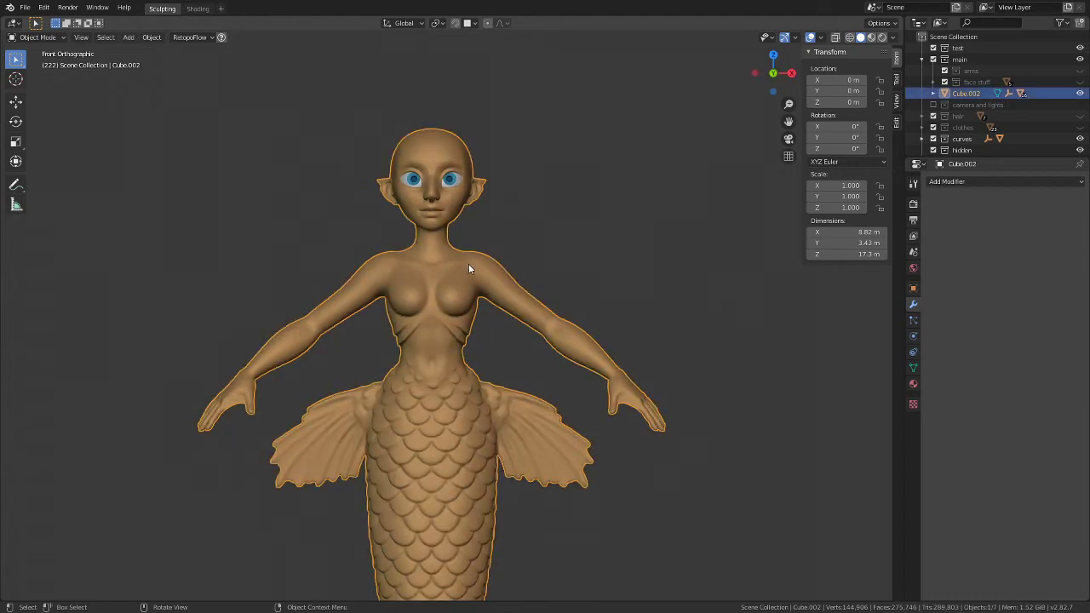
pyautogui.scroll(4, 460, 256)
pyautogui.click(189, 37)
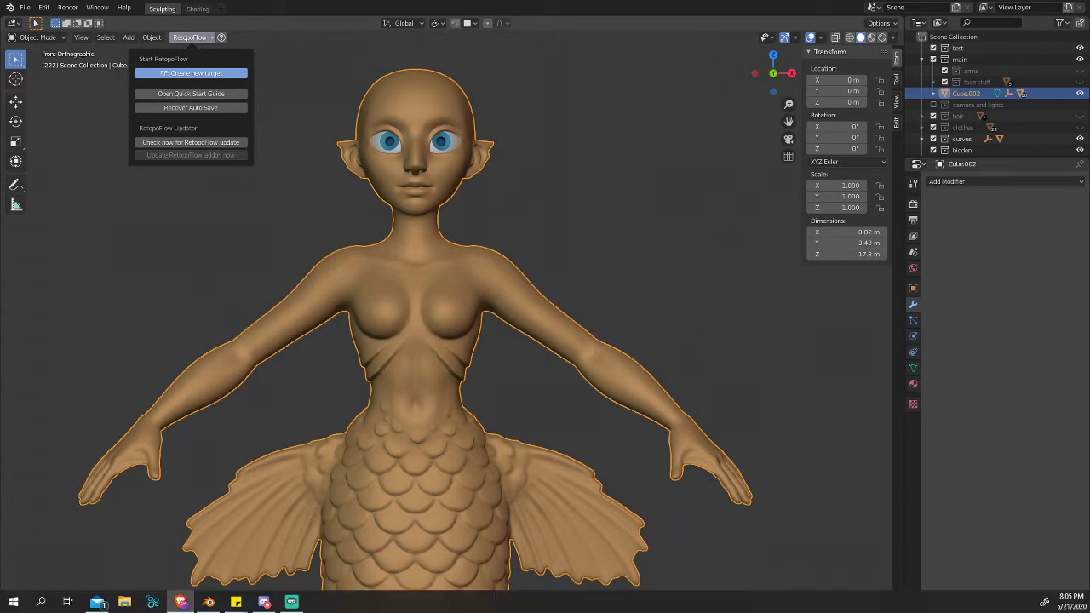
pyautogui.click(190, 73)
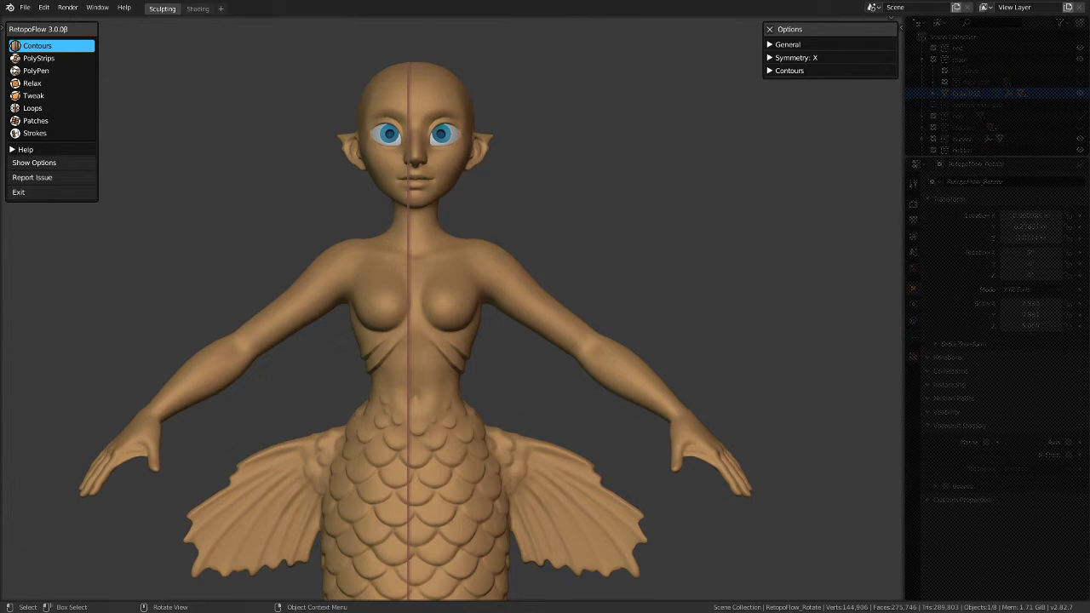
# Step: Examine where the X symmetry line runs over the mermaid's face and torso from the front and the side
pyautogui.scroll(-2, 351, 320)
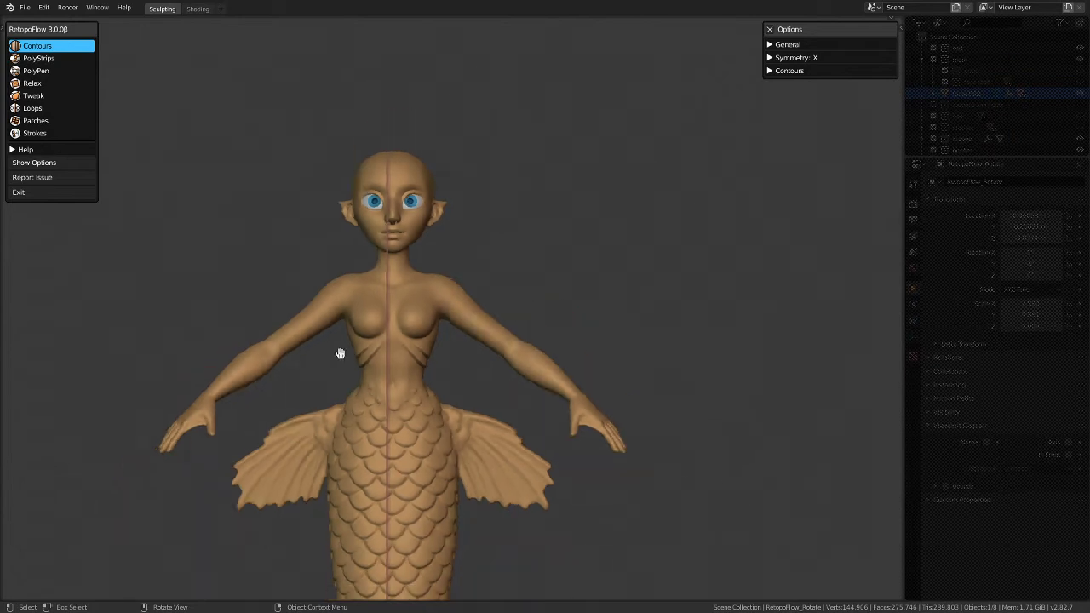
pyautogui.moveTo(410, 369); pyautogui.dragTo(500, 238, button='middle')
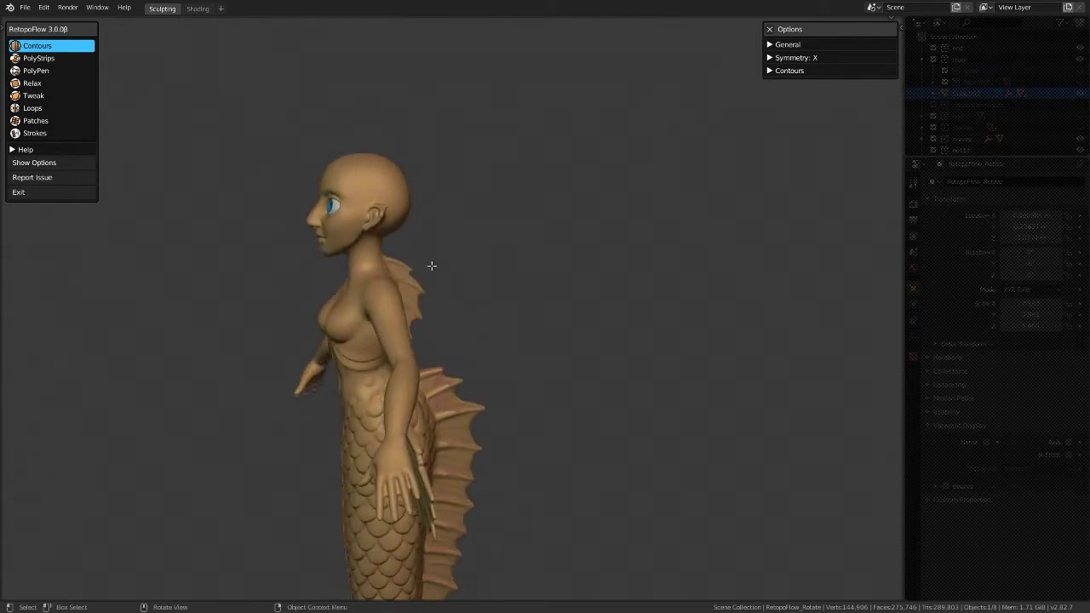
pyautogui.press('KP_1')
pyautogui.scroll(3, 401, 234)
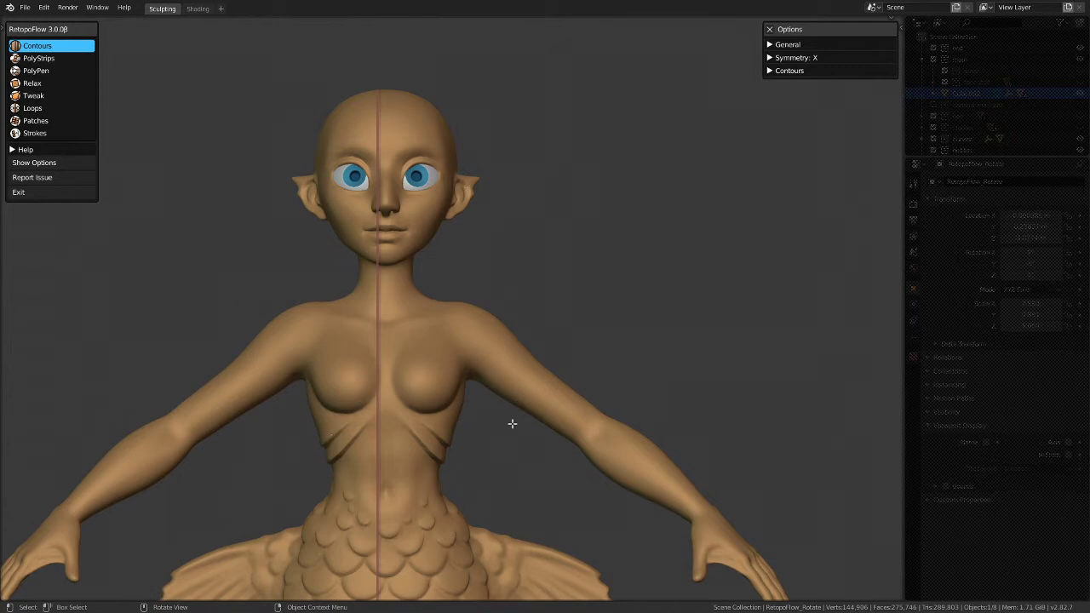
pyautogui.scroll(3, 535, 383)
pyautogui.scroll(1, 539, 355)
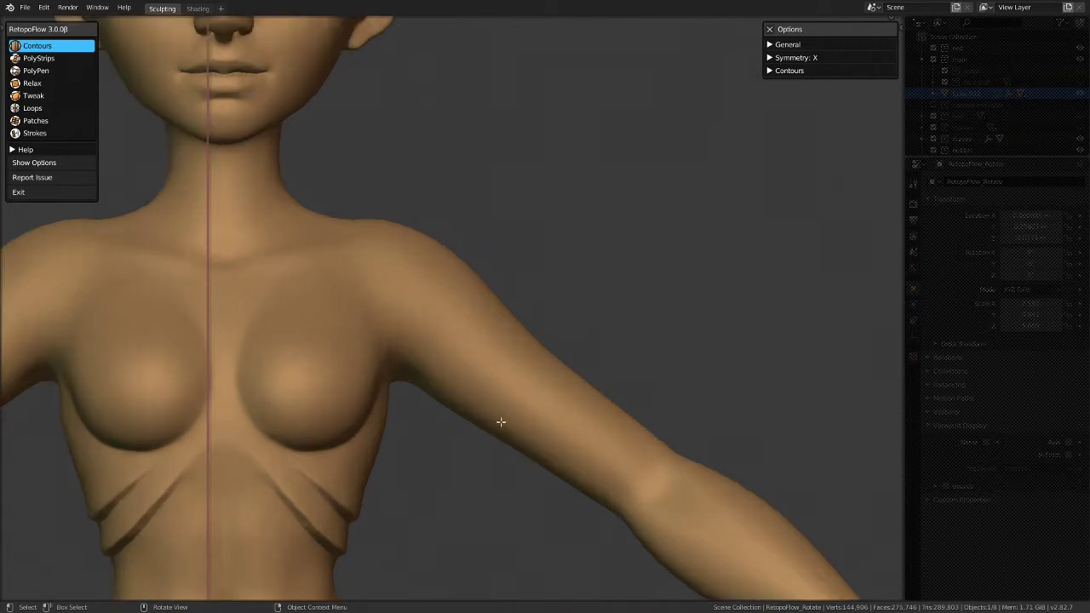
pyautogui.scroll(-2, 588, 360)
pyautogui.moveTo(587, 378); pyautogui.dragTo(528, 393, button='middle')
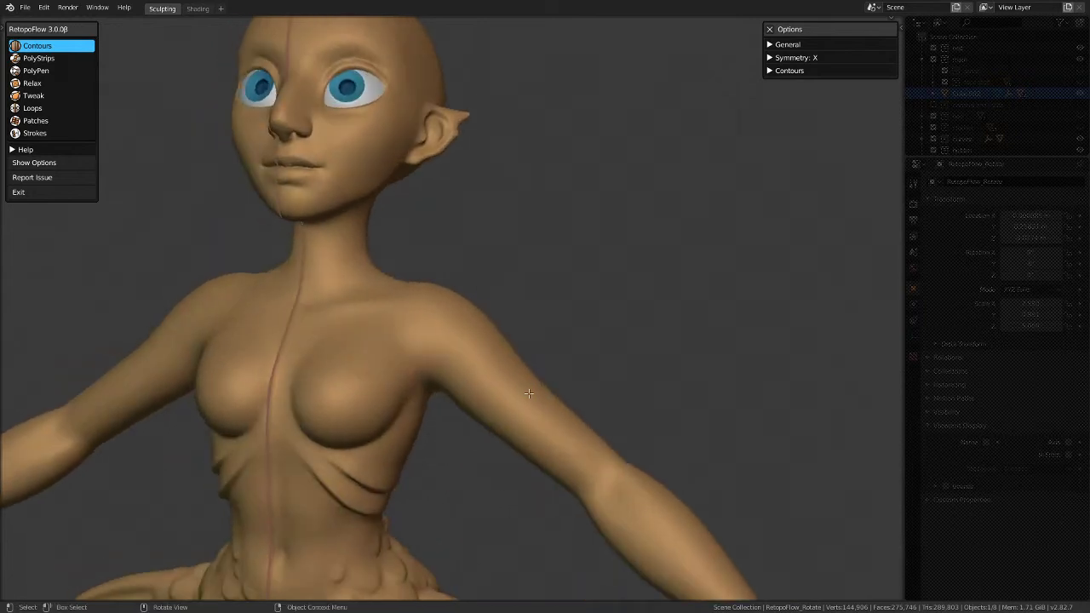
pyautogui.press('KP_1')
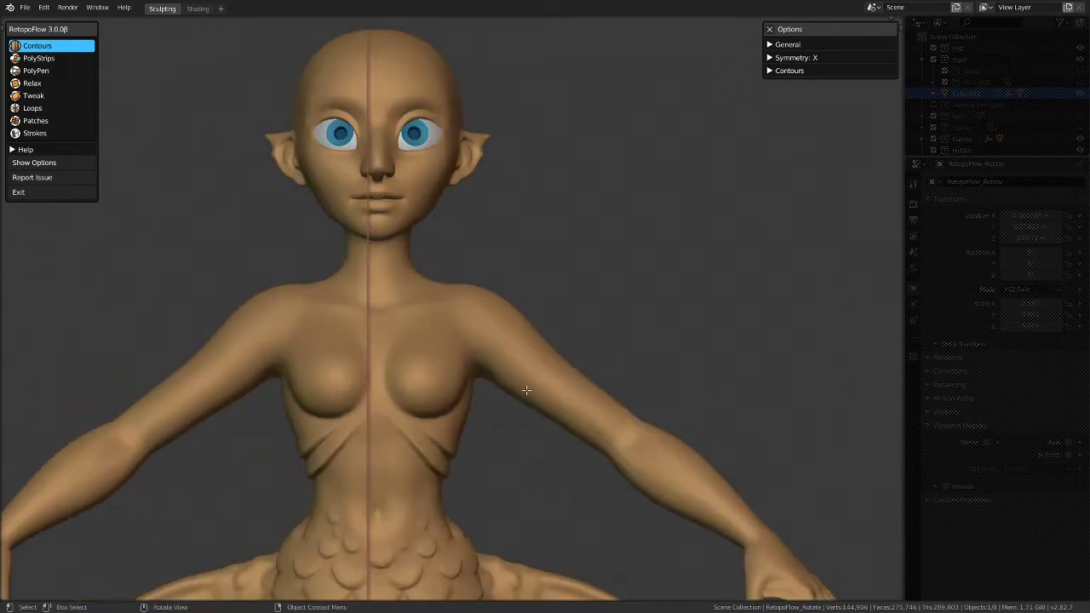
# Step: Open the RetopoFlow Welcome help page and read through its version notes and known issues
pyautogui.click(25, 151)
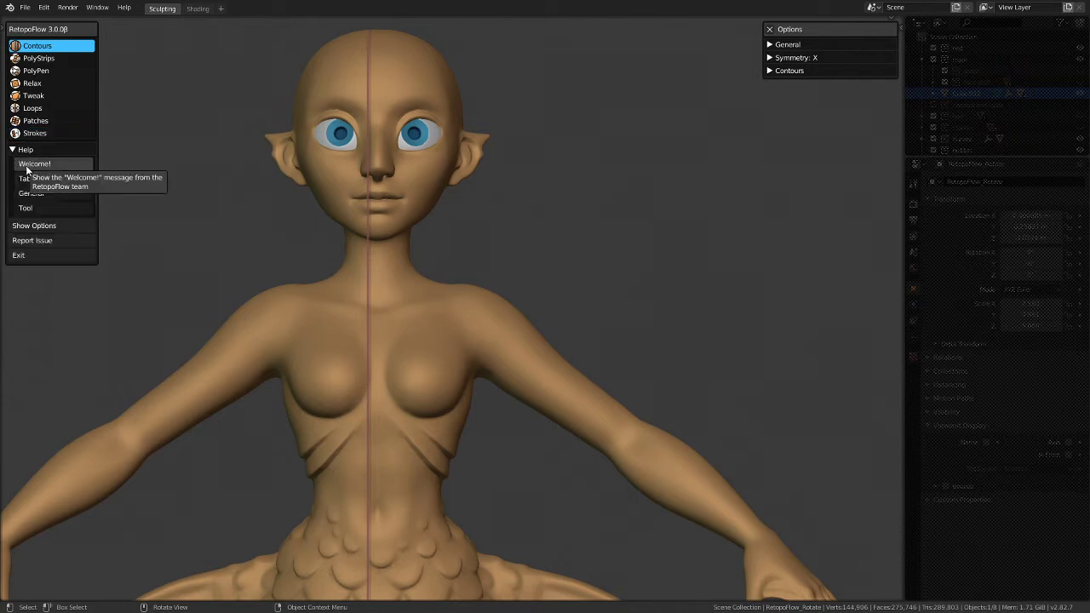
pyautogui.click(26, 167)
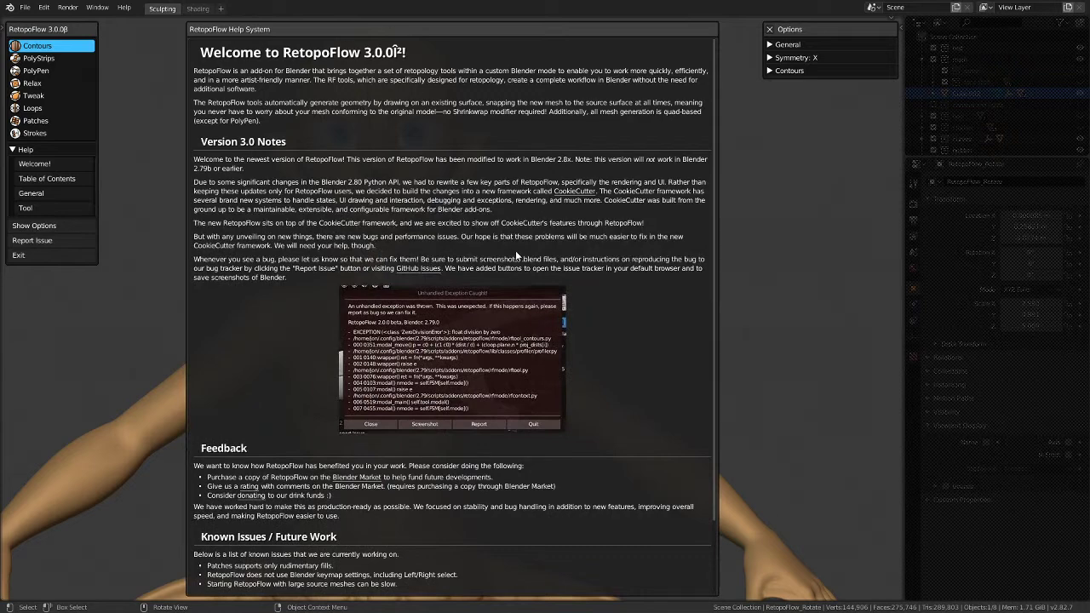
pyautogui.scroll(-2, 429, 362)
pyautogui.scroll(-3, 309, 532)
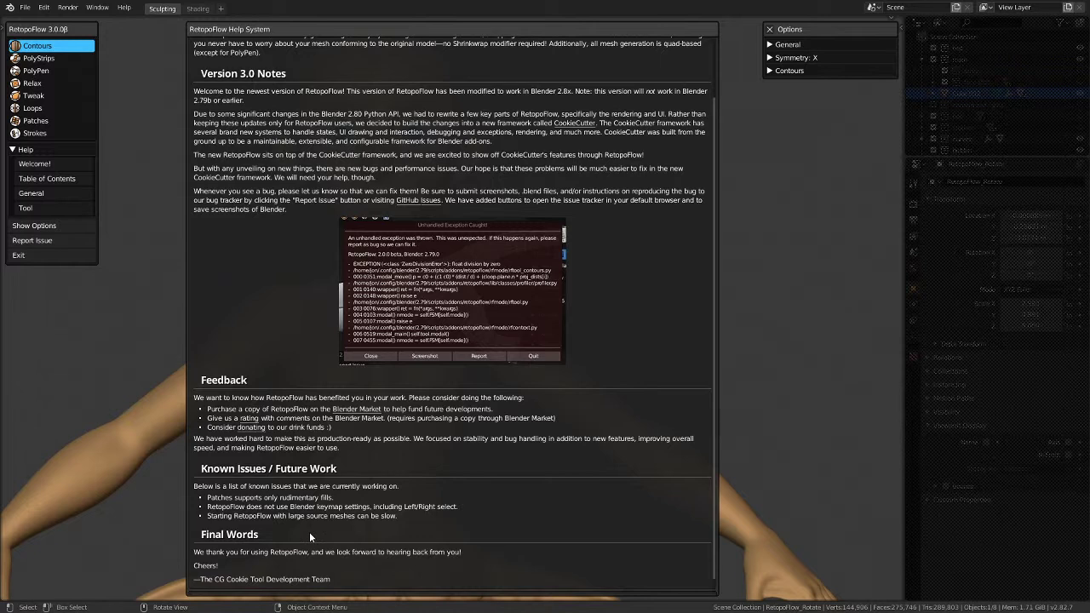
pyautogui.scroll(-1, 309, 531)
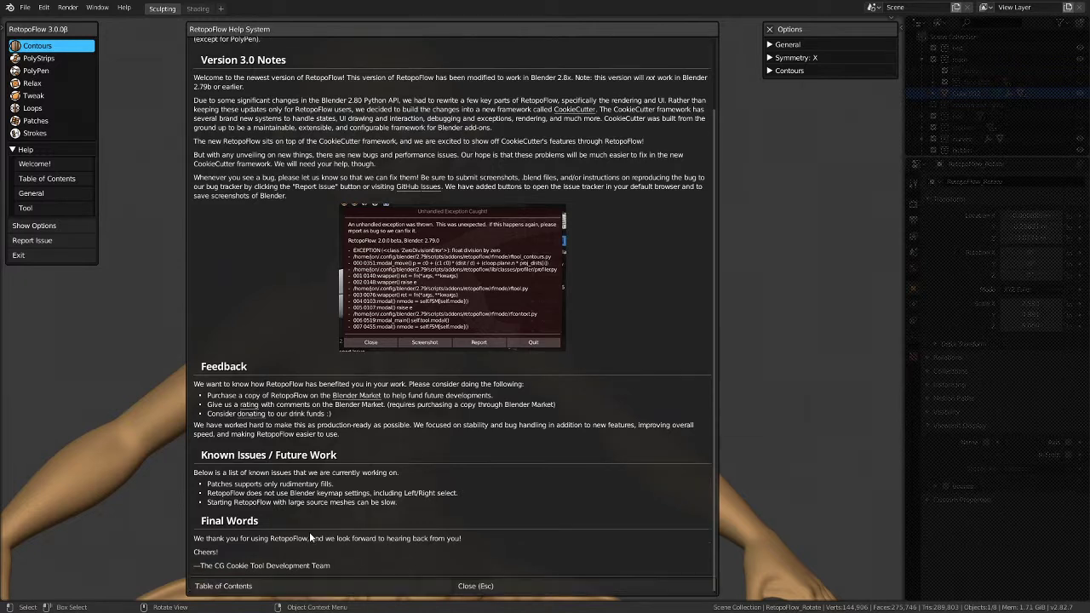
pyautogui.scroll(-1, 309, 532)
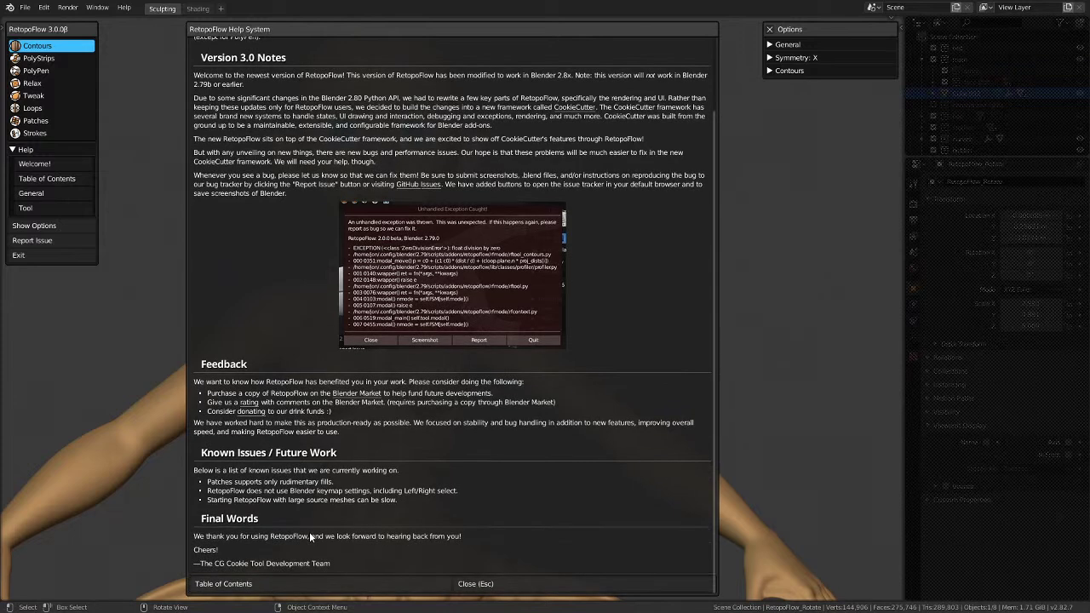
pyautogui.scroll(3, 310, 535)
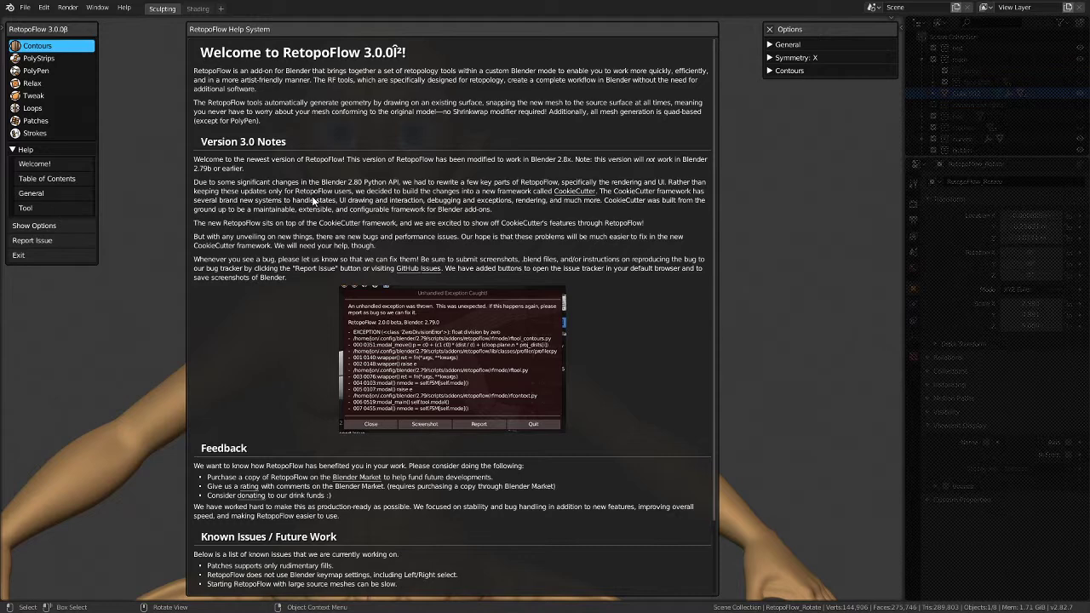
# Step: Open the Quick Start Guide from the help table of contents and read it through to the RetopoFlow Mode section
pyautogui.click(71, 180)
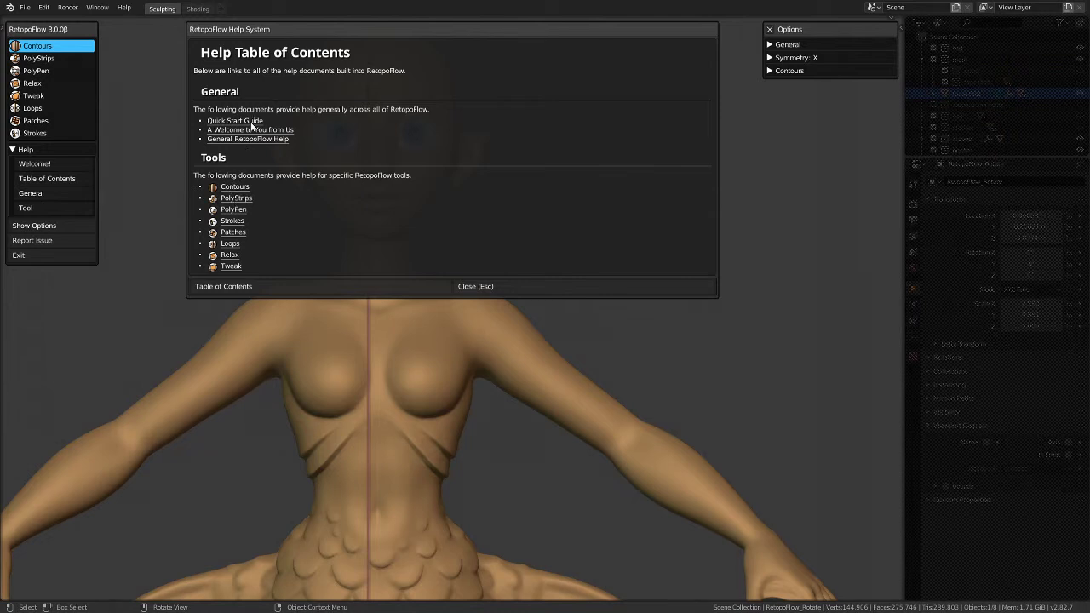
pyautogui.click(211, 123)
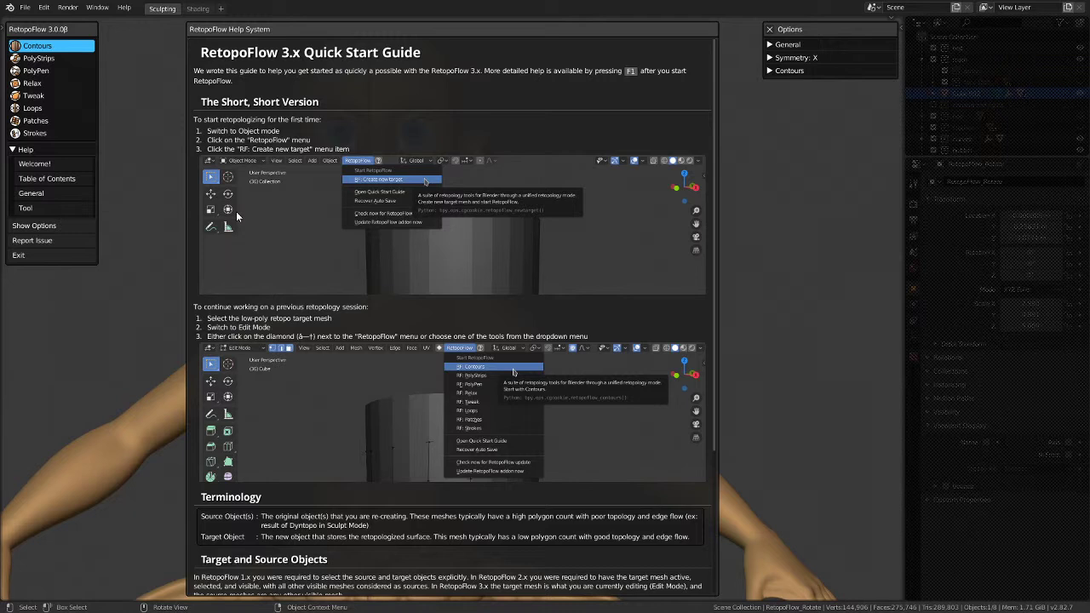
pyautogui.scroll(-2, 292, 358)
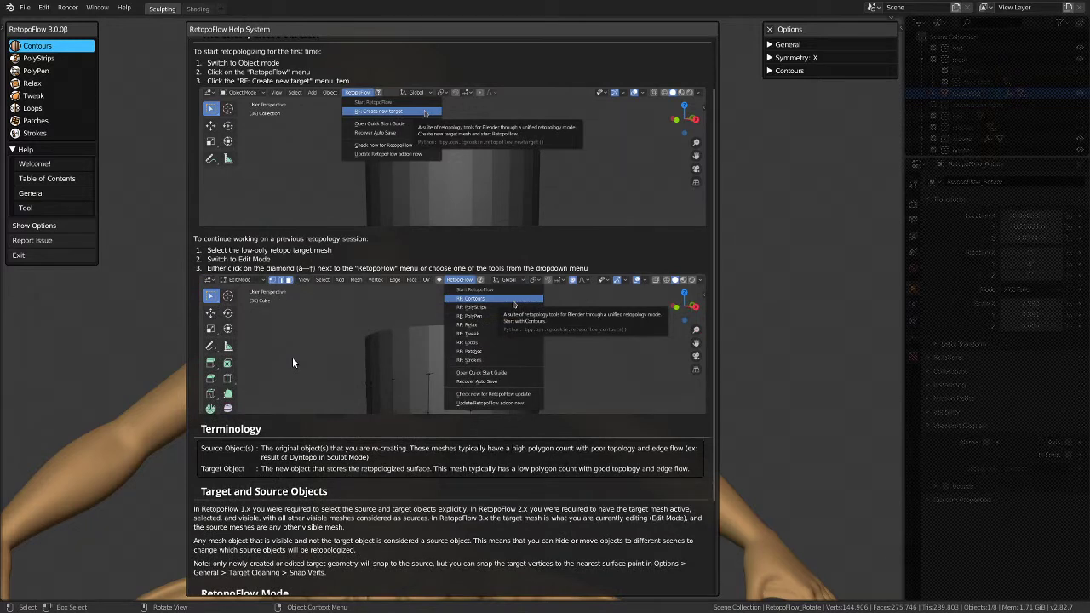
pyautogui.scroll(-2, 293, 360)
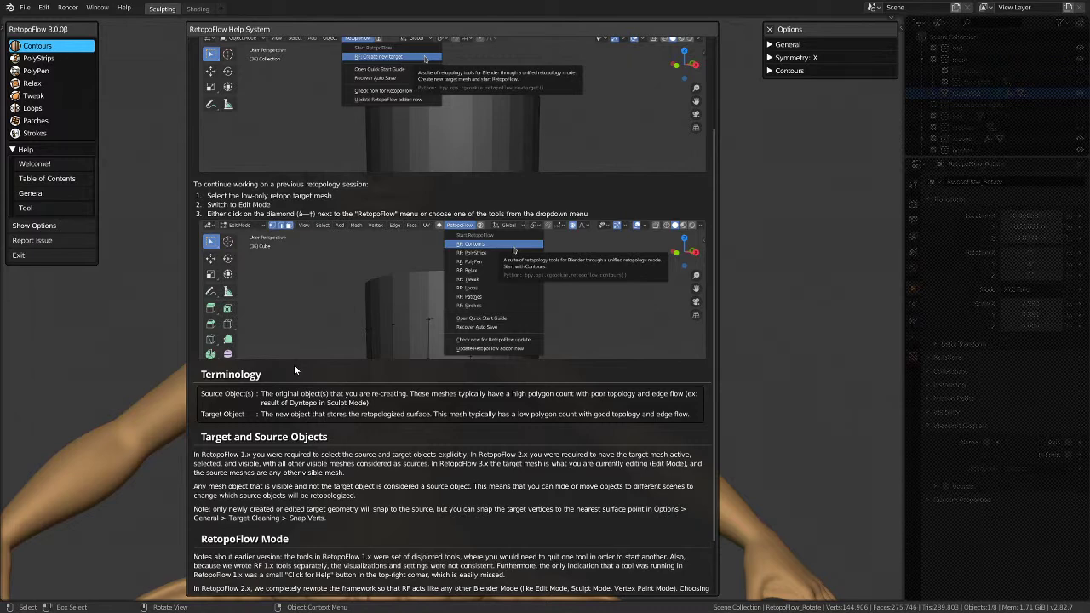
pyautogui.scroll(-2, 294, 366)
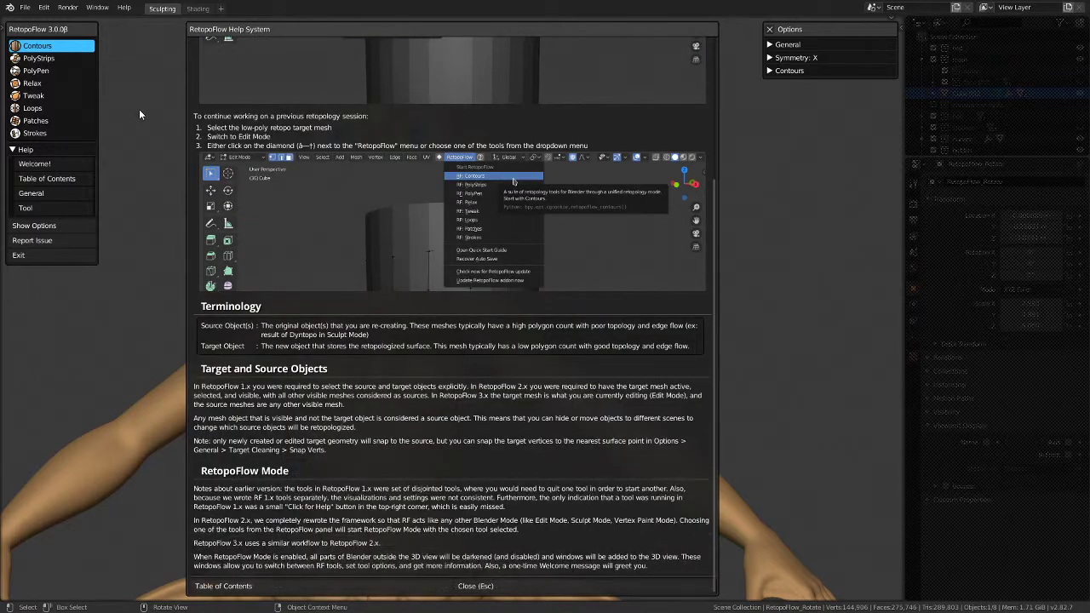
pyautogui.scroll(-1, 271, 291)
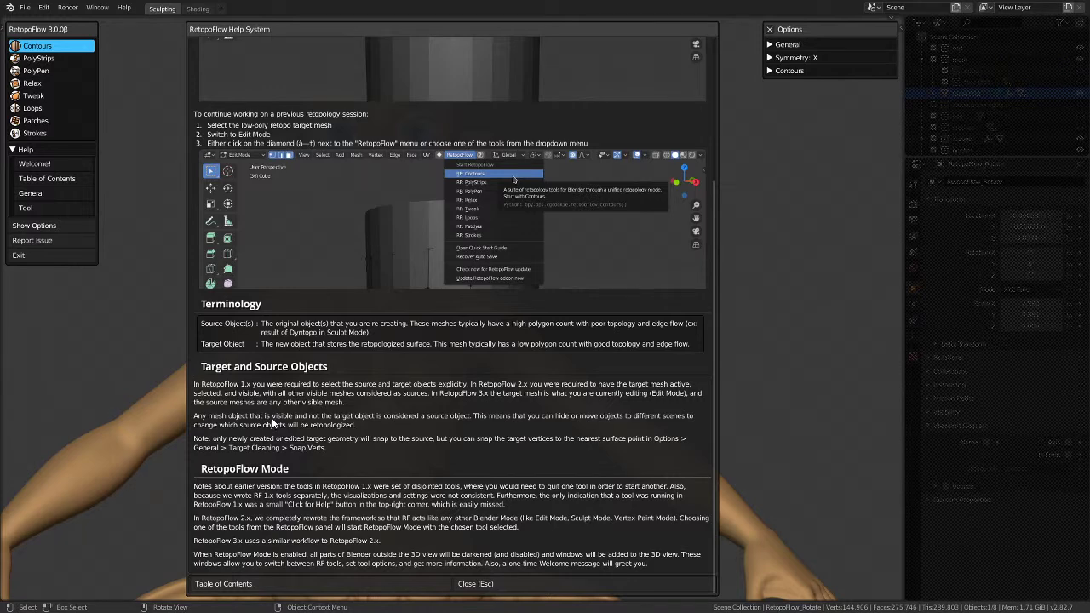
# Step: Exit RetopoFlow, look through the viewport overlay options, and switch the retopology target to Object Mode
pyautogui.click(34, 259)
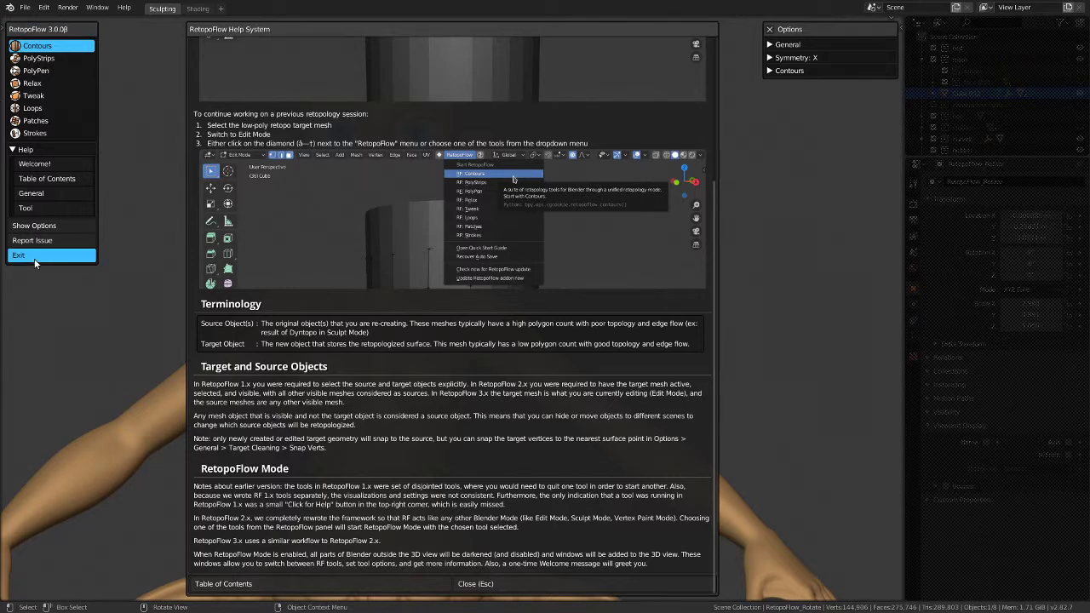
pyautogui.scroll(-3, 344, 244)
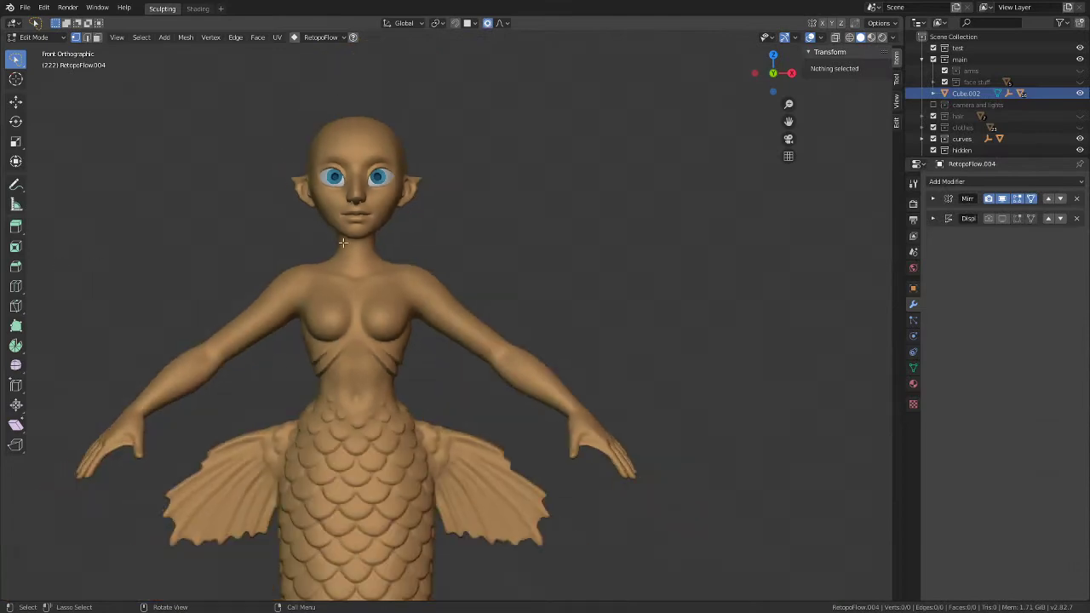
pyautogui.scroll(2, 341, 331)
pyautogui.moveTo(371, 305); pyautogui.dragTo(850, 85, button='middle')
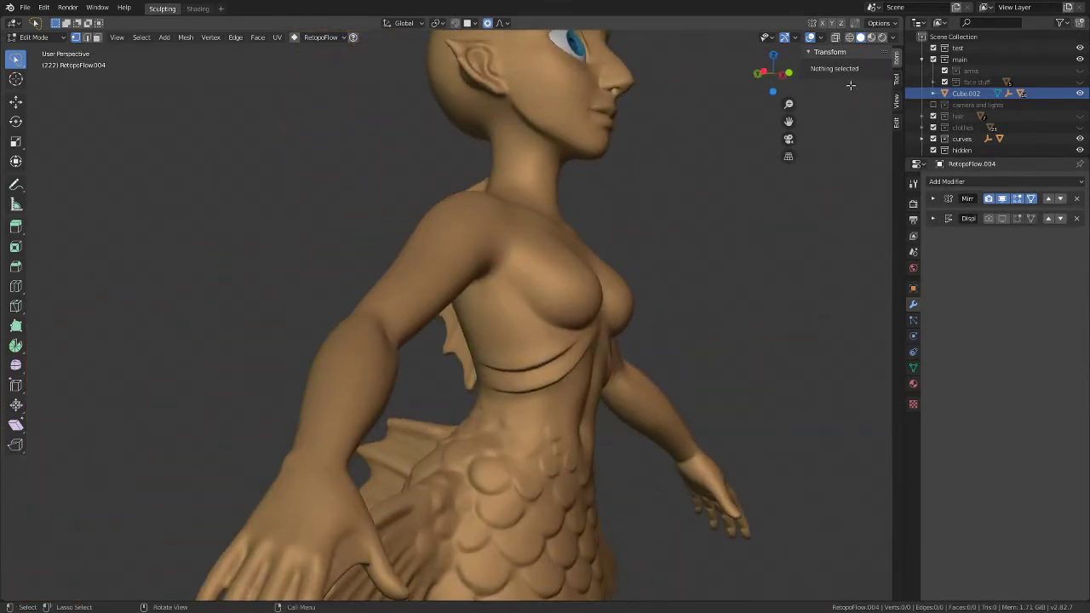
pyautogui.click(822, 39)
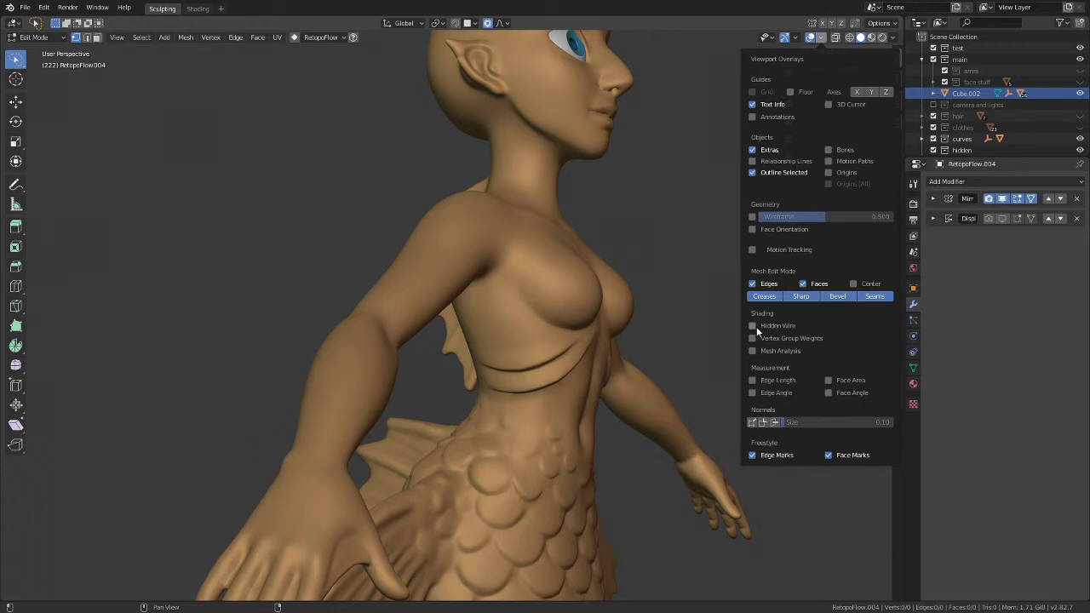
pyautogui.click(34, 37)
pyautogui.click(39, 50)
pyautogui.moveTo(324, 218); pyautogui.dragTo(448, 283, button='middle')
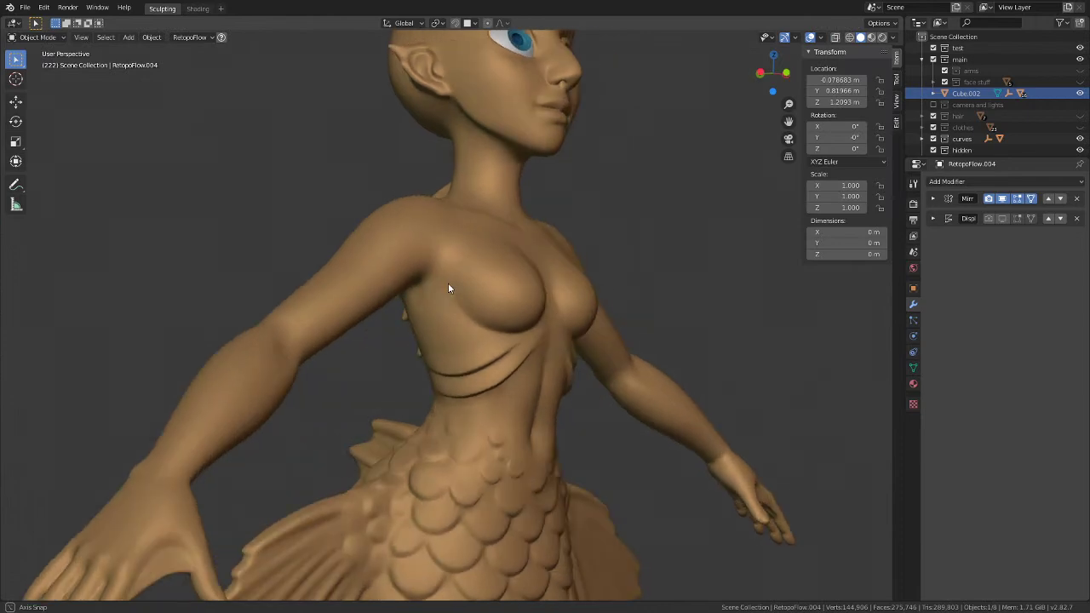
# Step: Toggle local view on the empty retopology target, and return to the front view of the mermaid with nothing selected
pyautogui.press('KP_Divide')
pyautogui.press('KP_Divide')
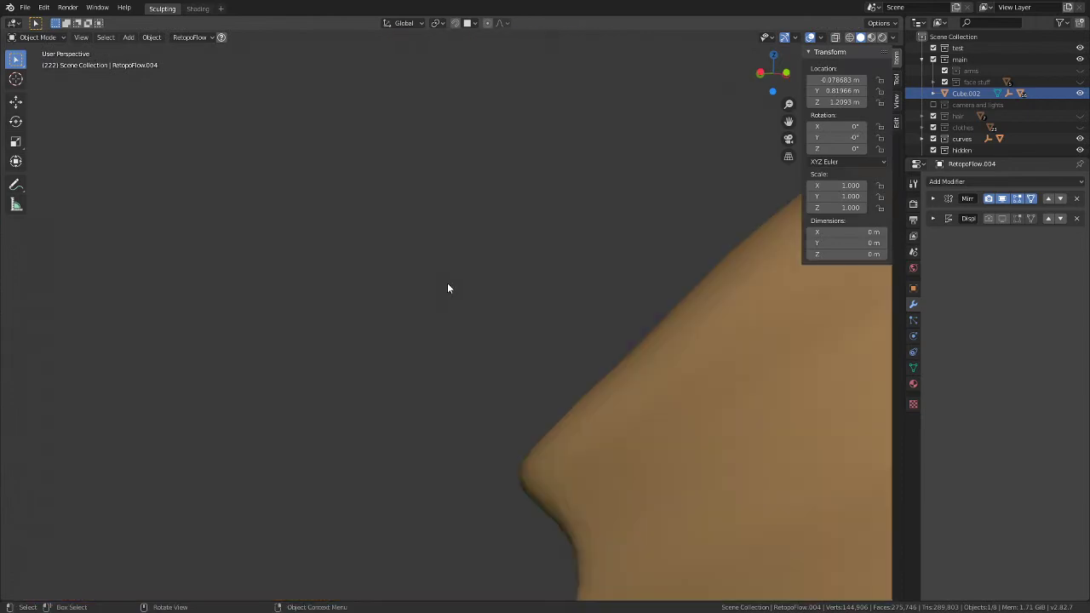
pyautogui.click(465, 265)
pyautogui.scroll(-2, 376, 298)
pyautogui.press('KP_1')
pyautogui.click(536, 261)
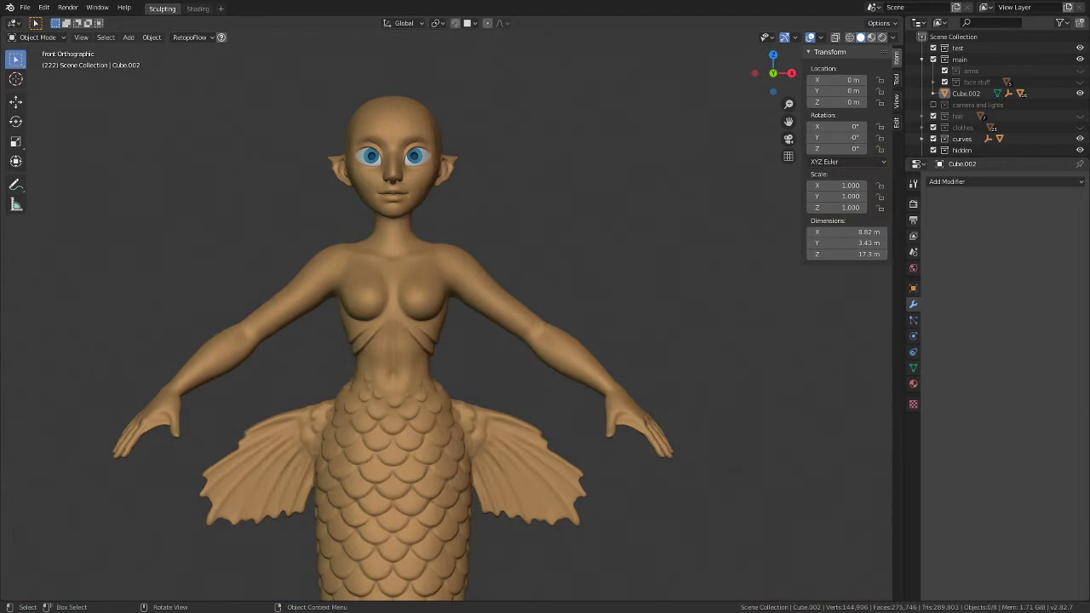
# Step: Add a 2 m mesh plane at the mermaid's waist
pyautogui.scroll(4, 419, 339)
pyautogui.scroll(-2, 468, 281)
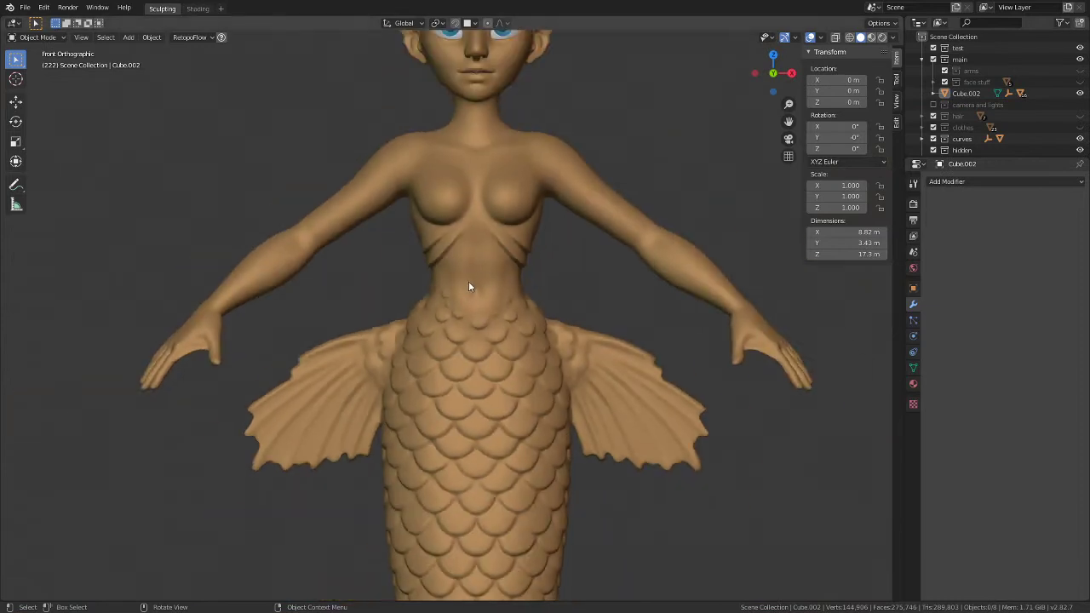
pyautogui.scroll(1, 481, 274)
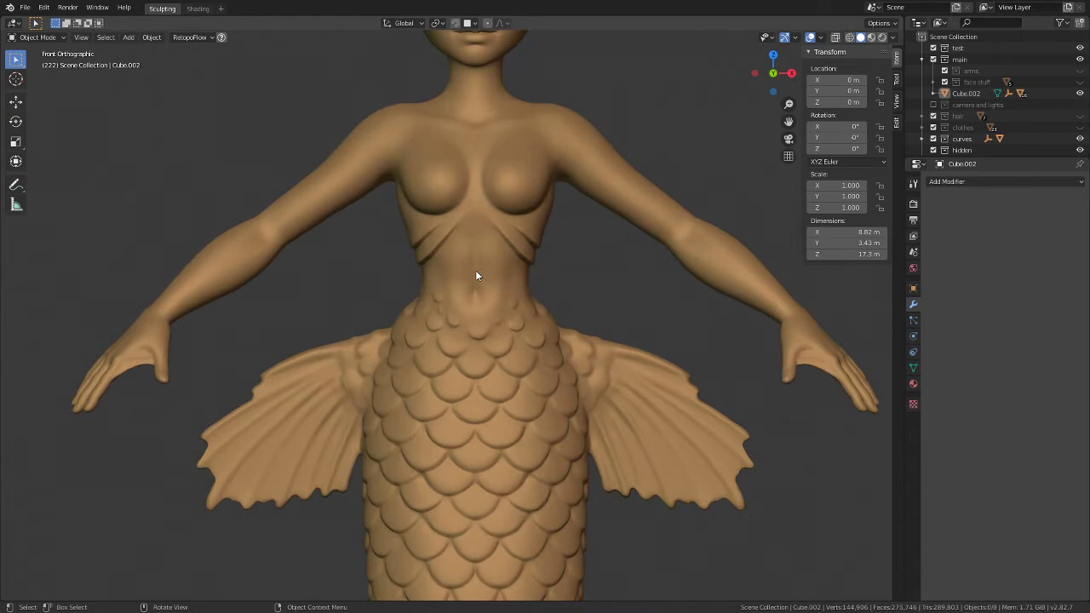
pyautogui.hotkey('shift', 'a')
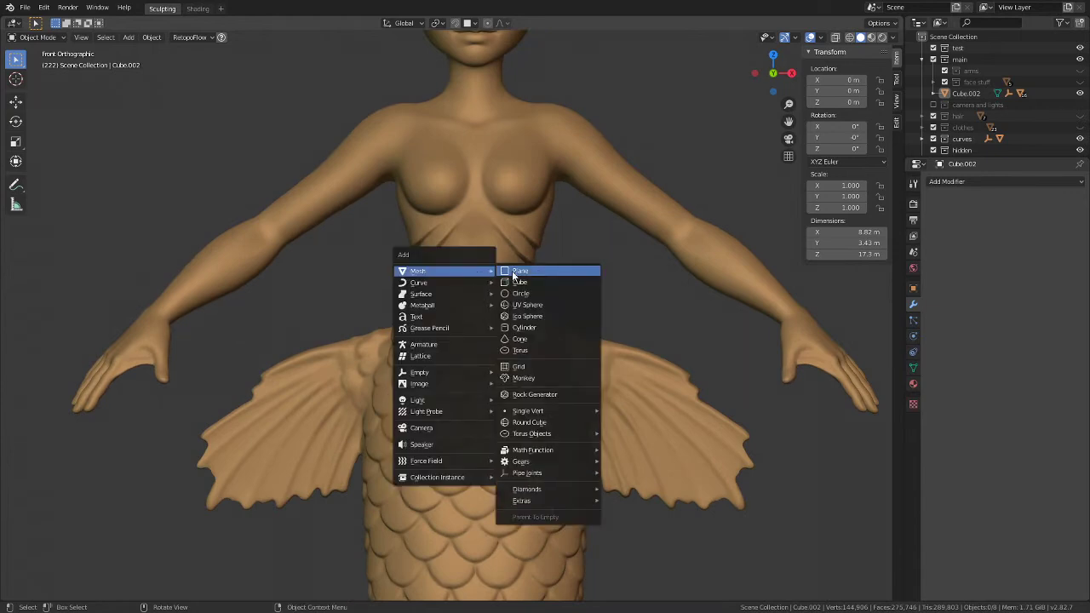
pyautogui.click(511, 270)
pyautogui.moveTo(510, 279); pyautogui.dragTo(510, 369, button='middle')
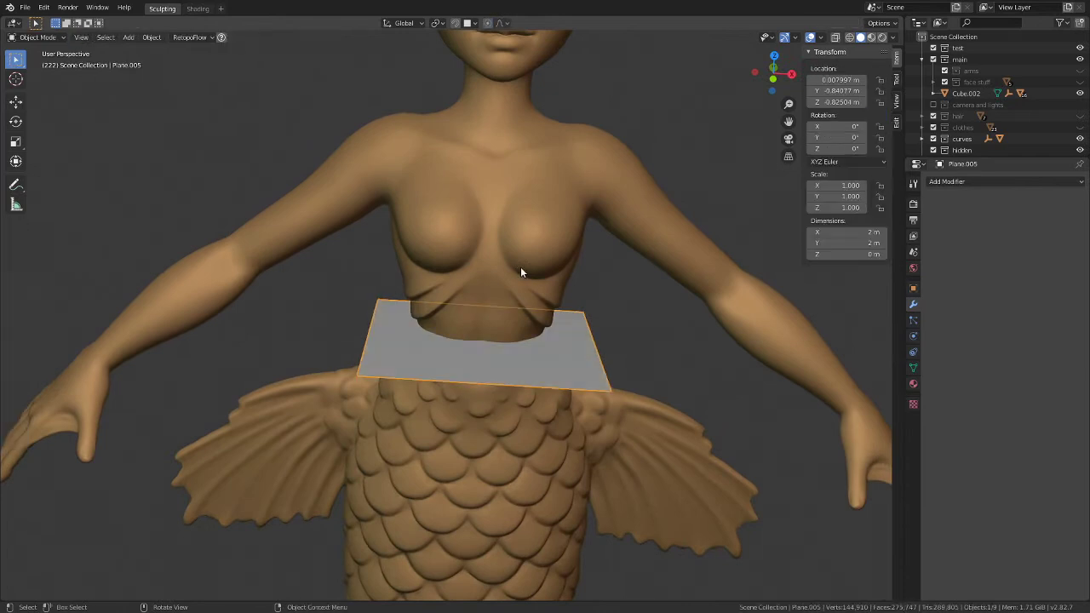
pyautogui.press('KP_1')
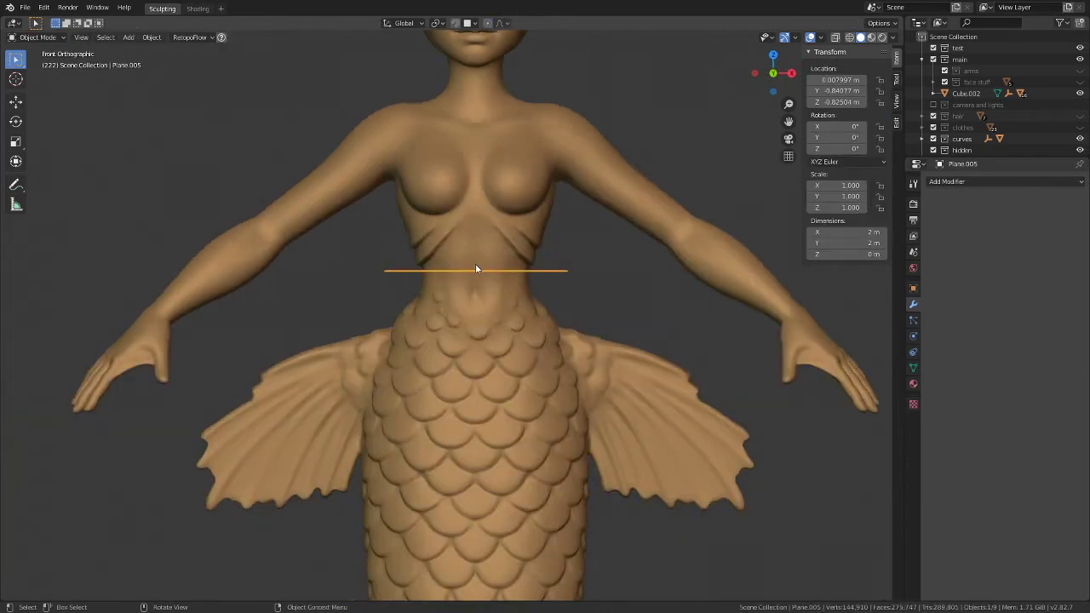
pyautogui.press('r')
pyautogui.press('r')
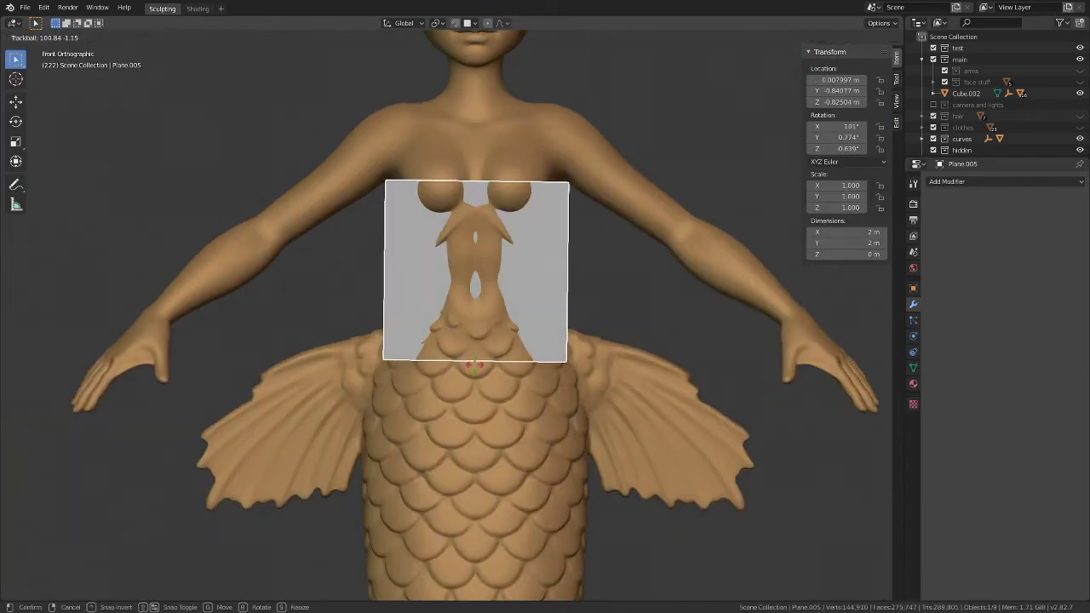
pyautogui.rightClick(474, 365)
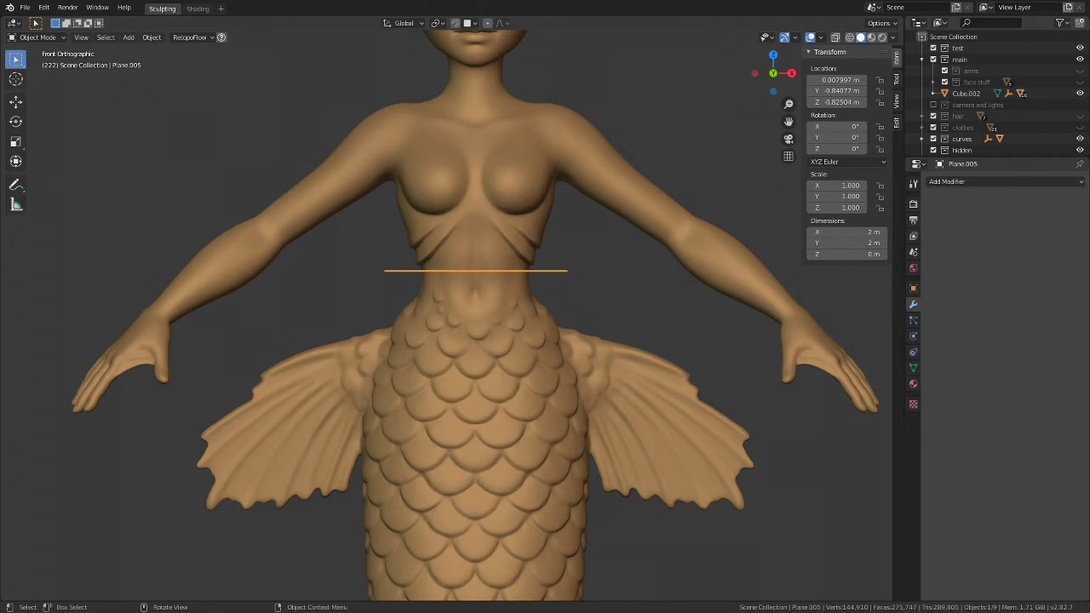
# Step: Select the mermaid body and show the 3D cursor through the viewport overlays
pyautogui.scroll(-3, 534, 260)
pyautogui.click(460, 233)
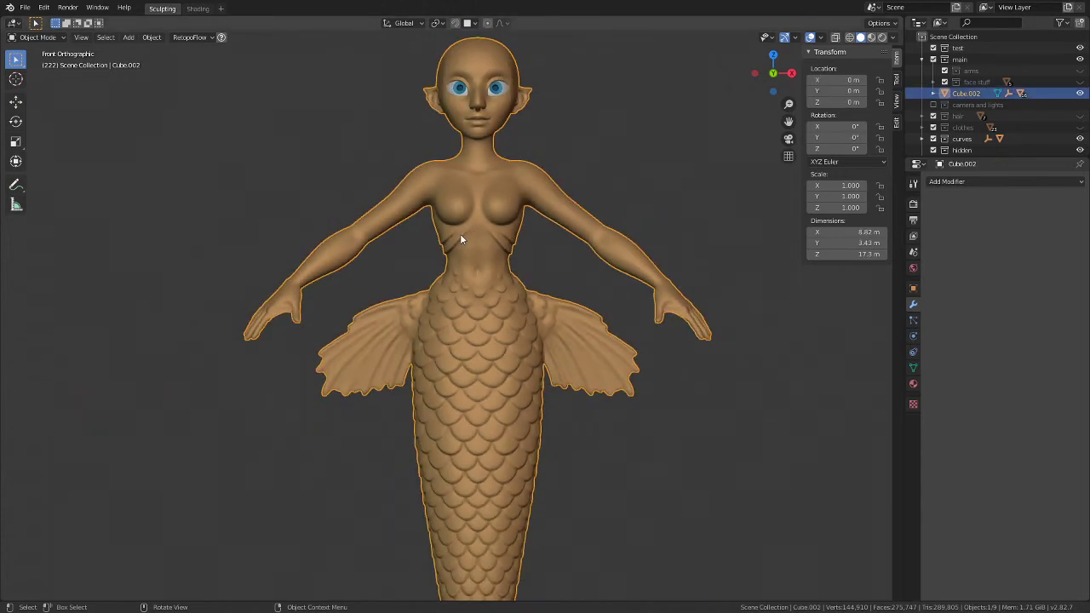
pyautogui.click(895, 100)
pyautogui.click(896, 80)
pyautogui.click(897, 62)
pyautogui.scroll(4, 596, 222)
pyautogui.moveTo(498, 289); pyautogui.dragTo(473, 351, button='middle')
pyautogui.click(821, 38)
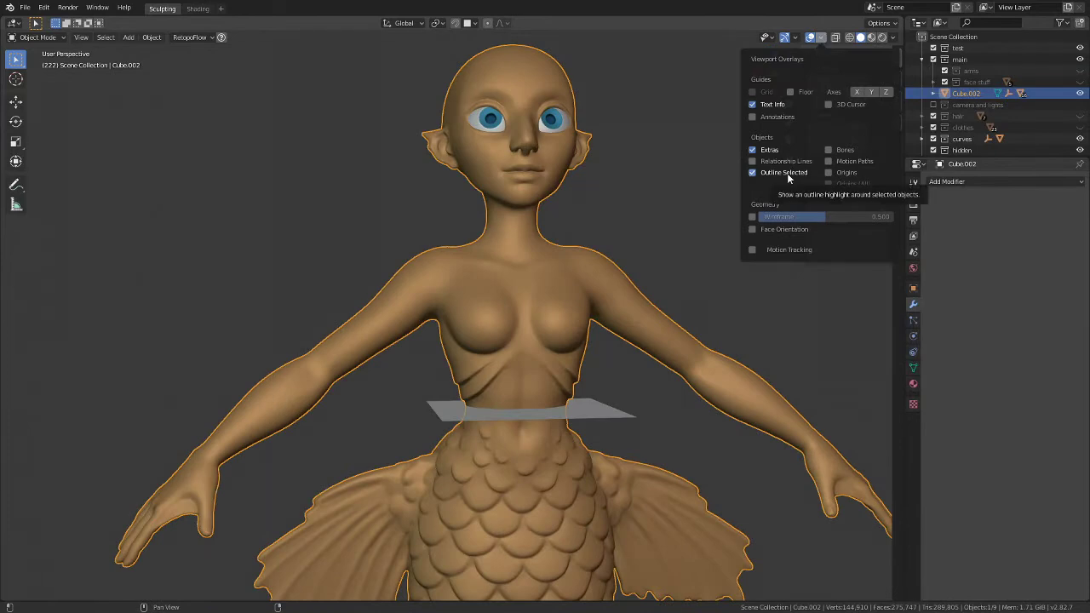
pyautogui.click(827, 105)
# Step: Select the waist plane in the front view and enter Edit Mode on it
pyautogui.moveTo(494, 422); pyautogui.dragTo(479, 487, button='middle')
pyautogui.press('KP_1')
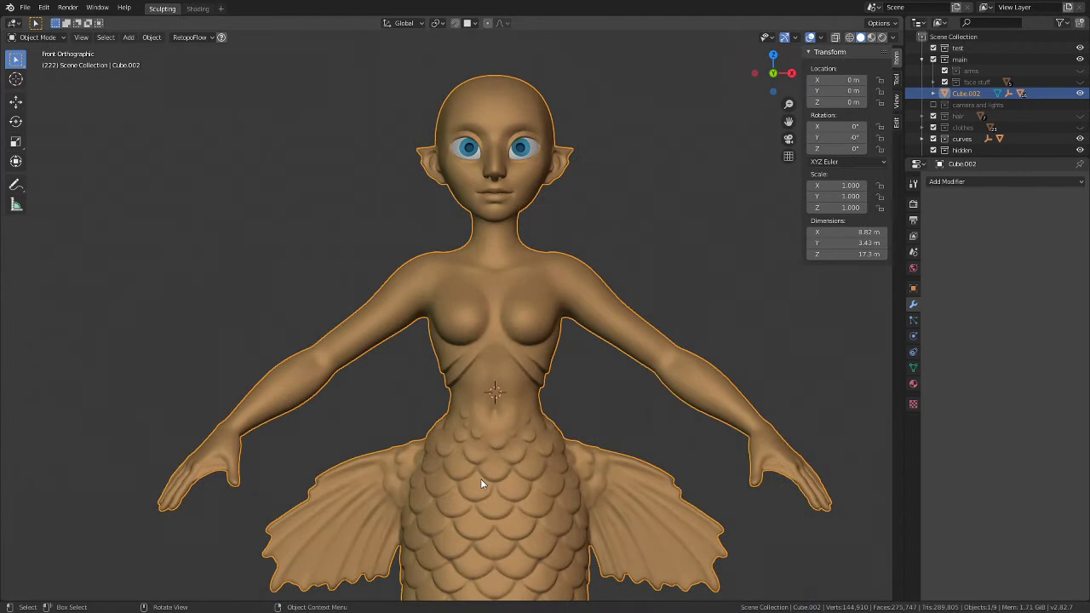
pyautogui.moveTo(481, 483); pyautogui.dragTo(432, 498, button='middle')
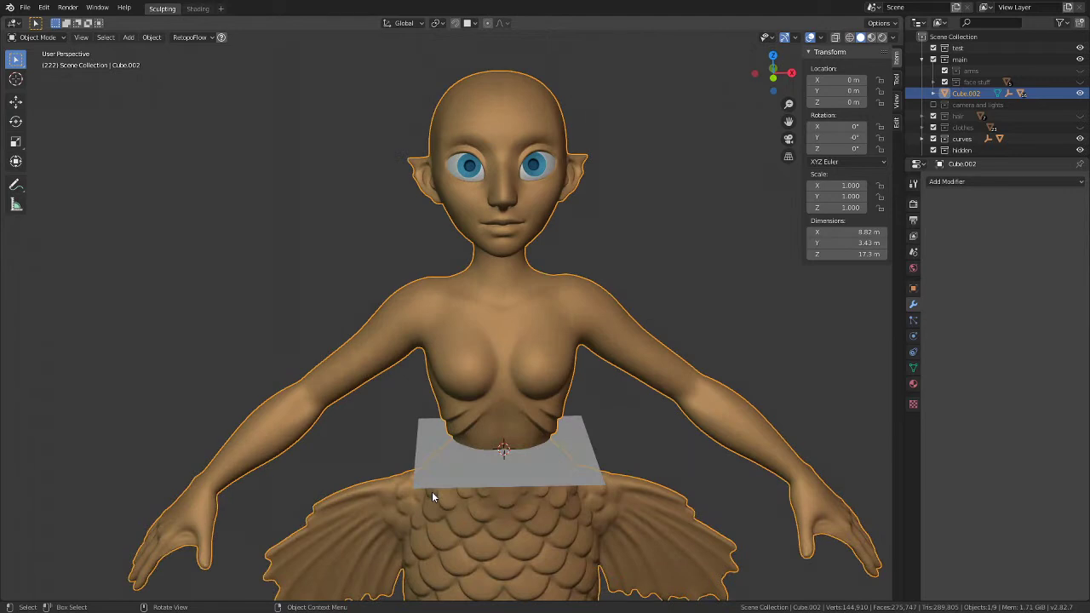
pyautogui.moveTo(431, 491); pyautogui.dragTo(429, 466, button='middle')
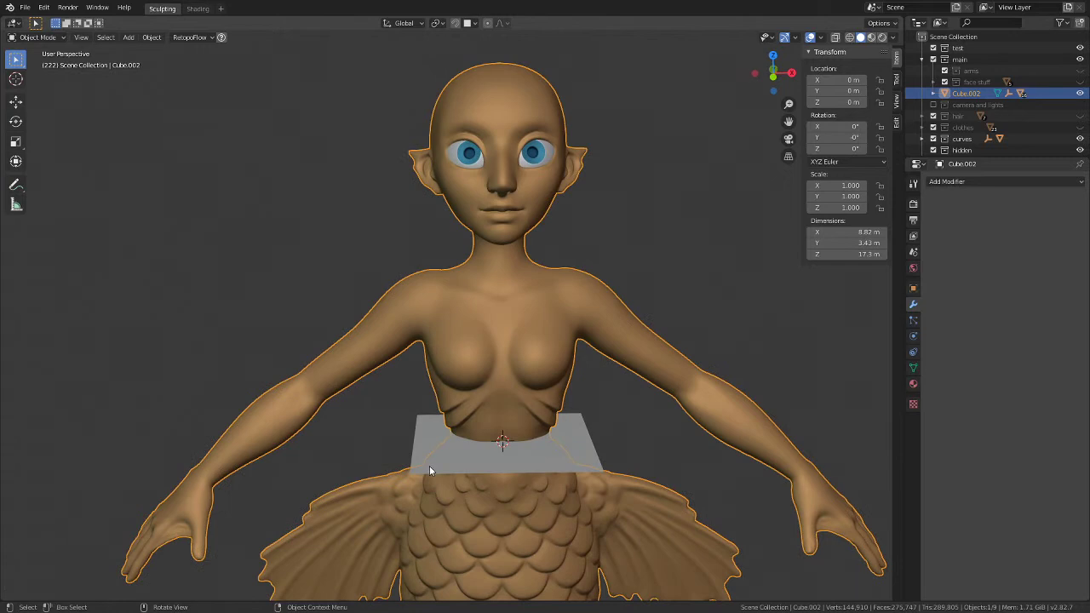
pyautogui.scroll(-5, 429, 466)
pyautogui.scroll(4, 460, 252)
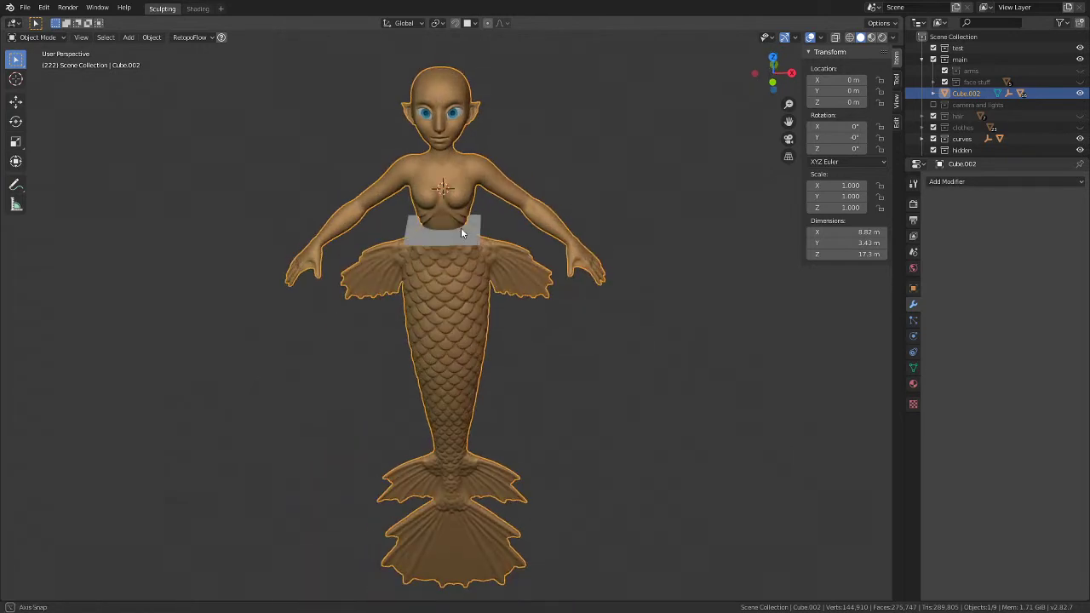
pyautogui.click(460, 243)
pyautogui.press('KP_1')
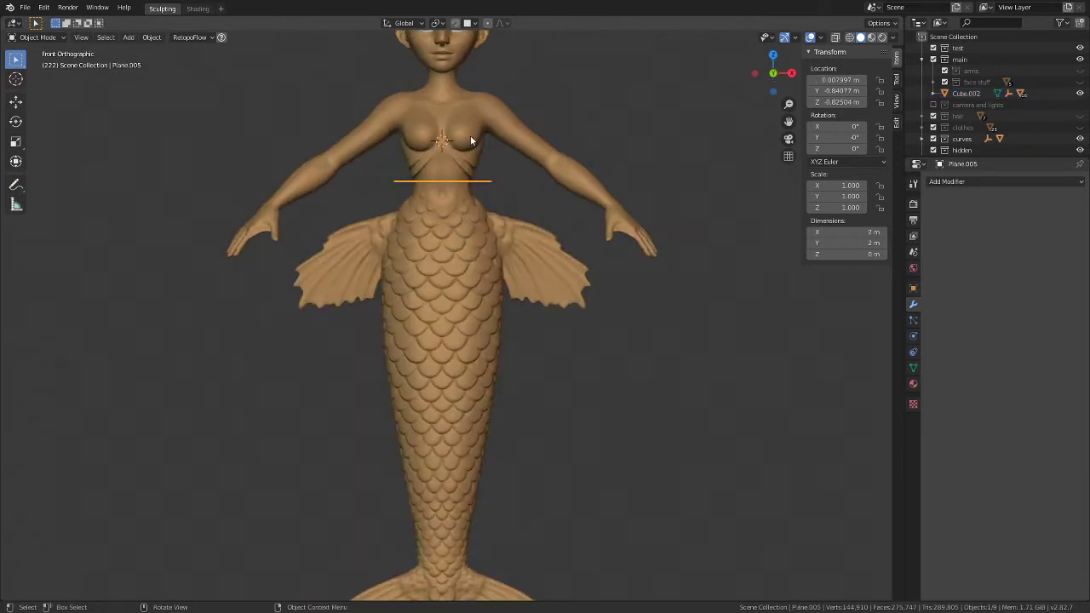
pyautogui.scroll(4, 470, 136)
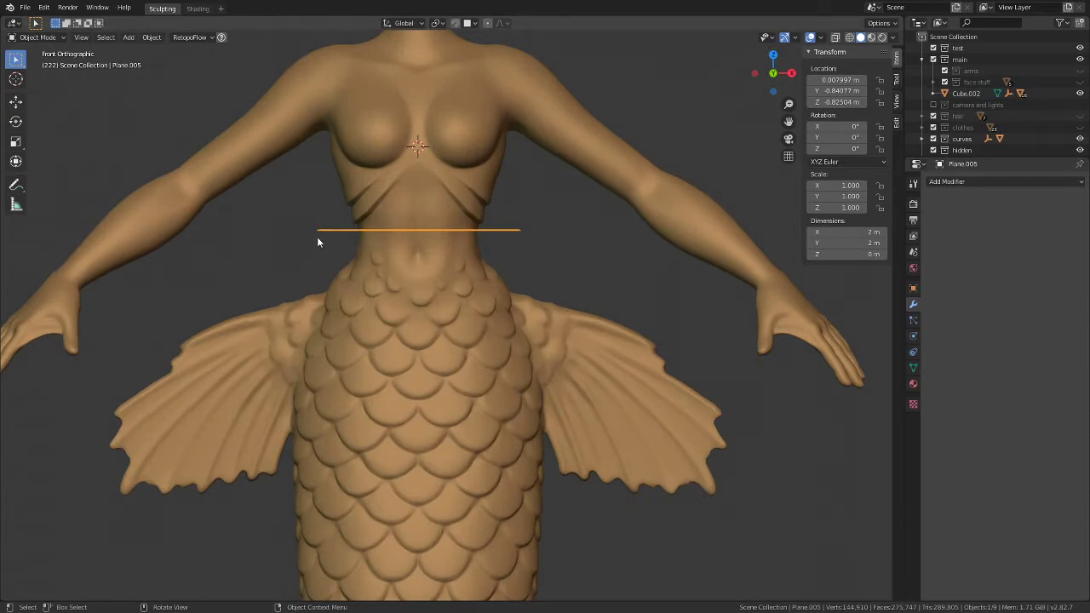
pyautogui.click(60, 37)
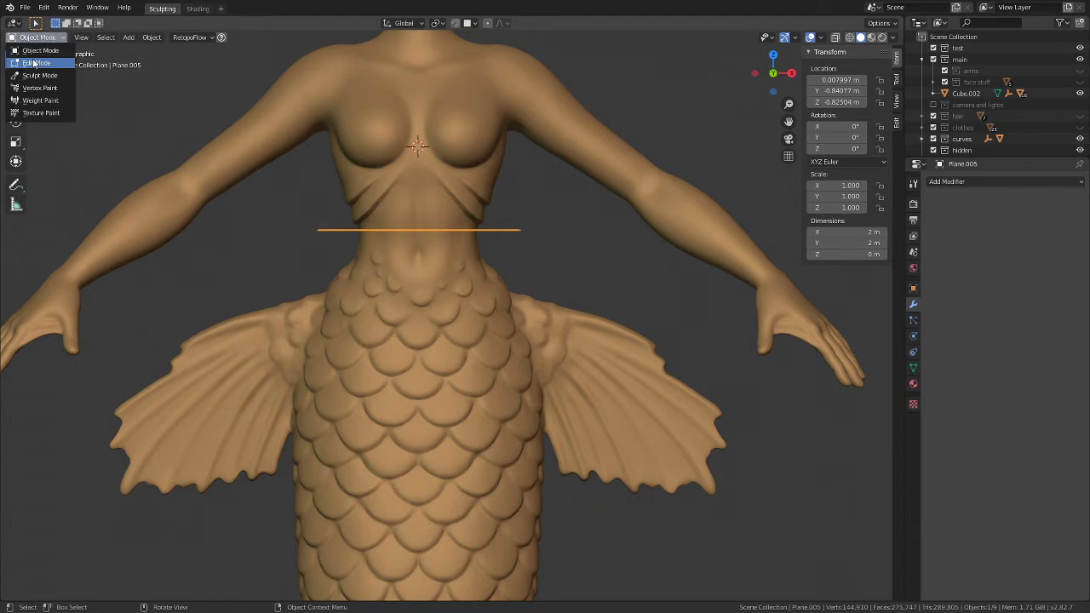
pyautogui.click(34, 59)
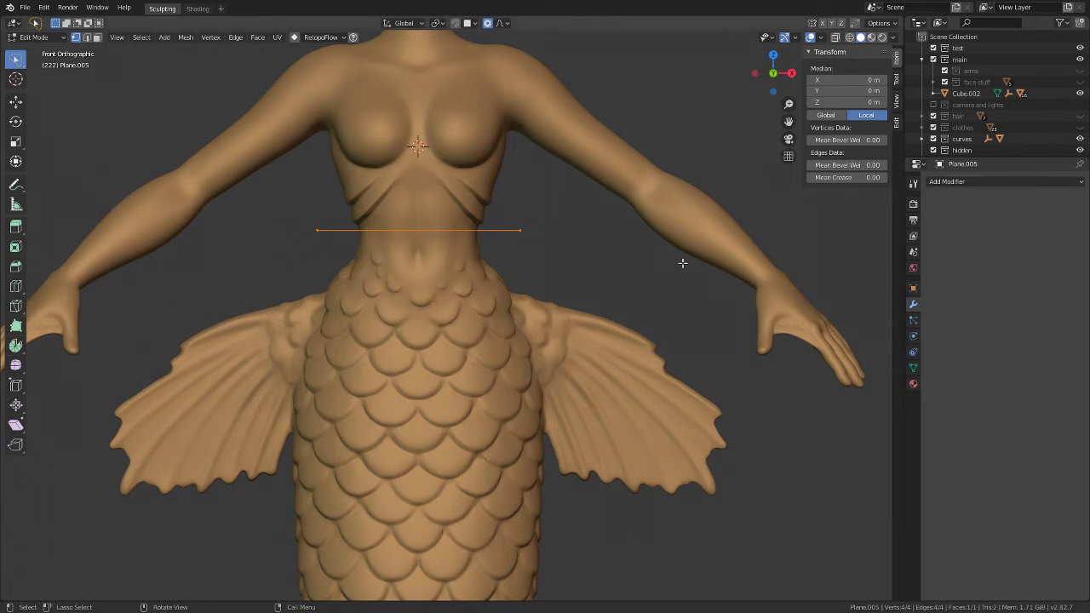
# Step: Select the plane's whole mesh, rotate it 90° about Z, and rotate it 90° upright so it faces the front
pyautogui.click(488, 264)
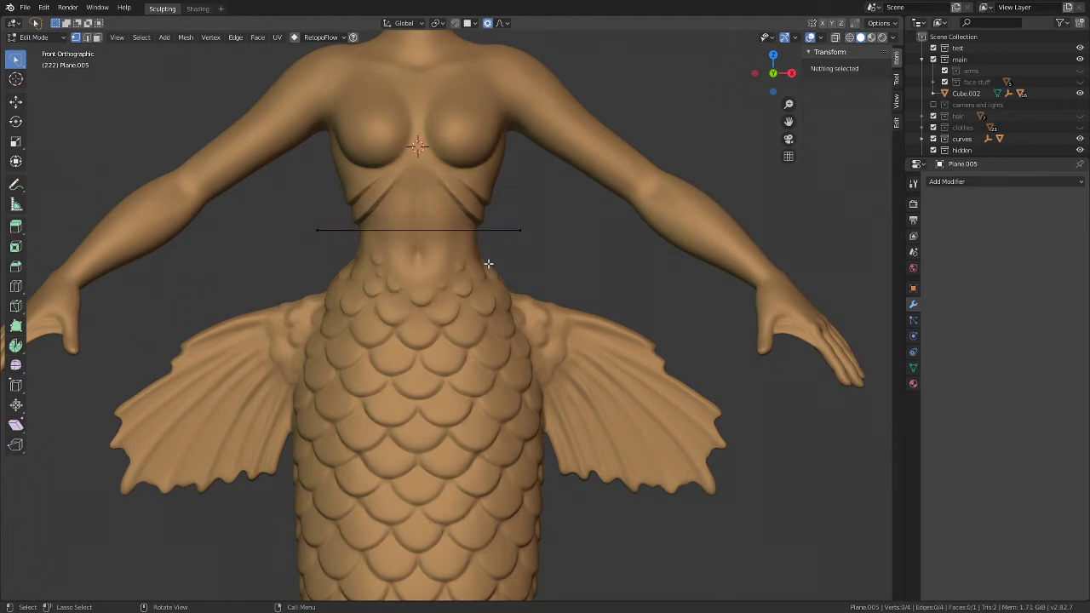
pyautogui.press('a')
pyautogui.write('rz90')
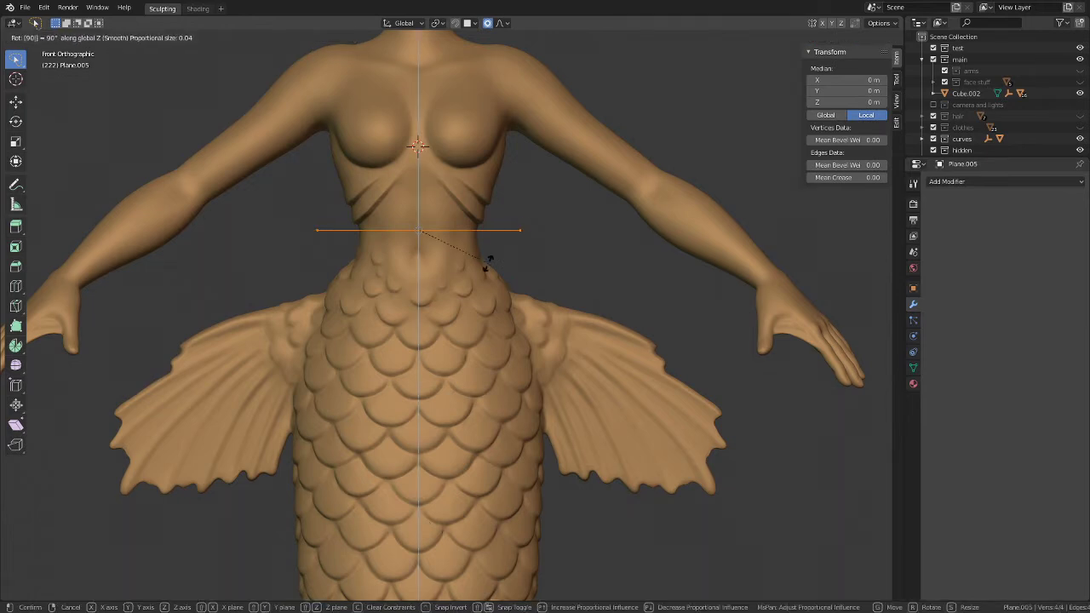
pyautogui.press('Return')
pyautogui.write('r')
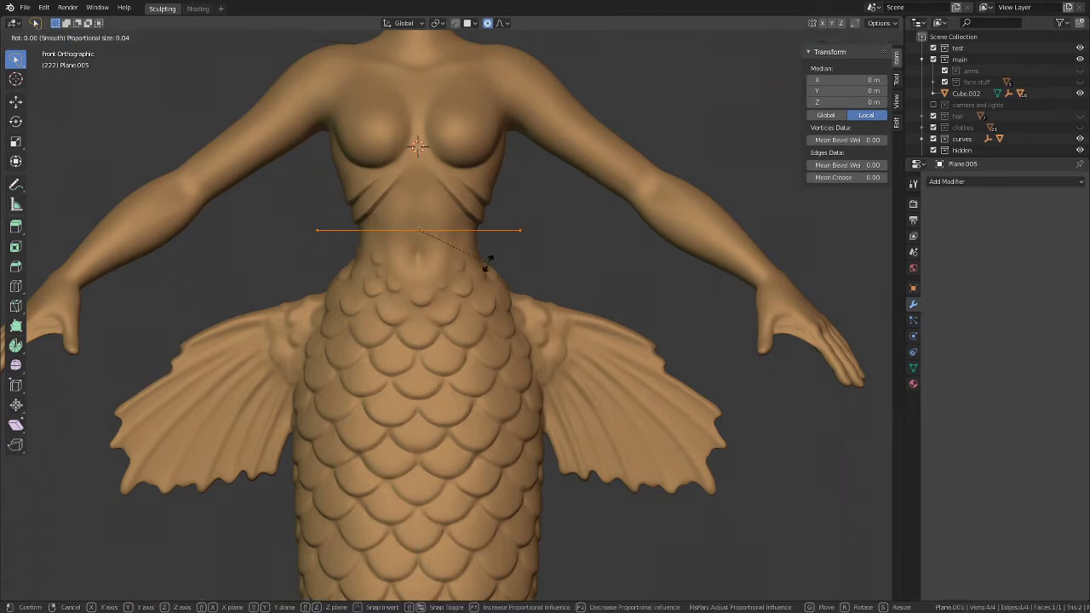
pyautogui.write('y90')
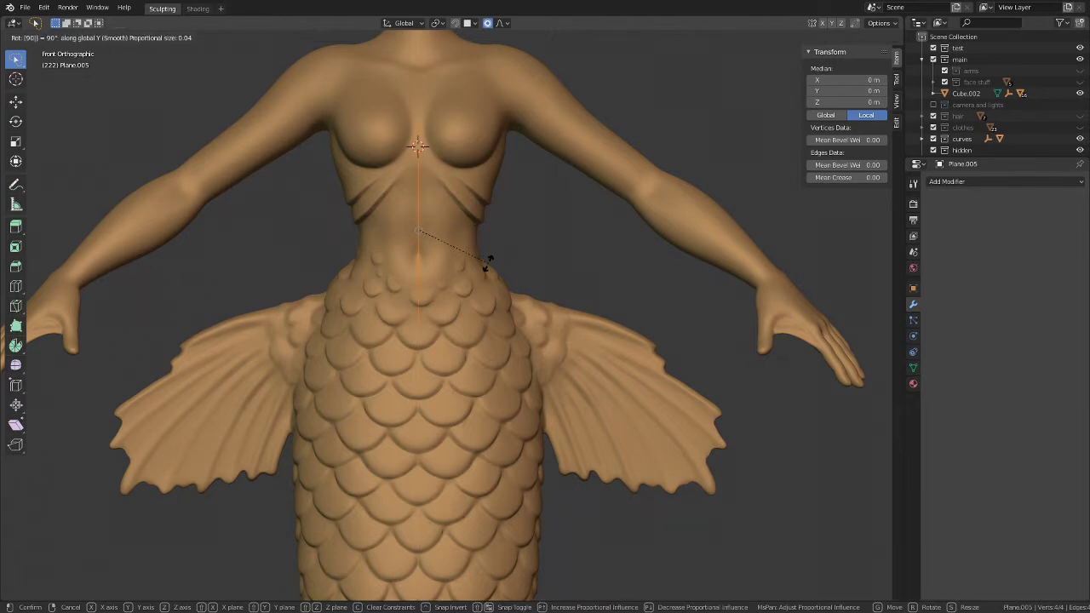
pyautogui.write('y')
pyautogui.press('Return')
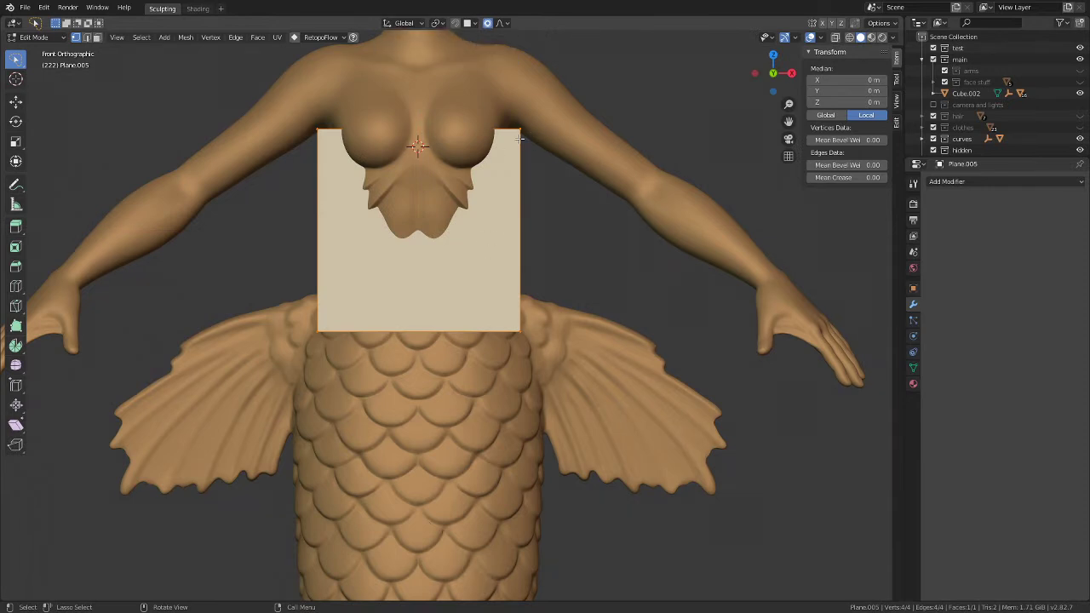
# Step: Scale the upright plane down to about 0.384 m square at the mermaid's waist
pyautogui.hotkey('alt', 'a')
pyautogui.scroll(-2, 499, 159)
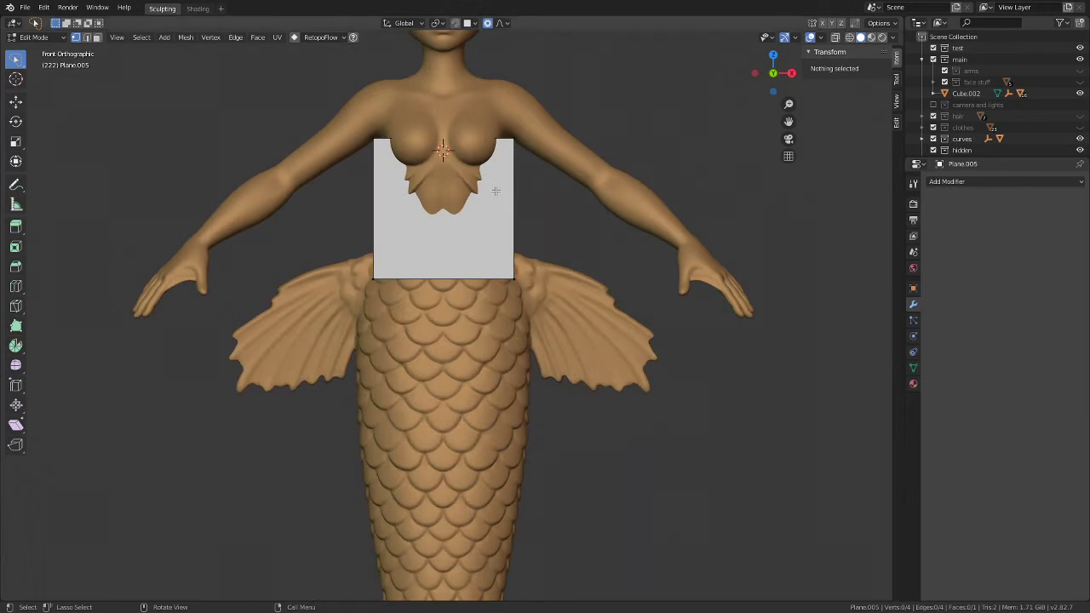
pyautogui.press('a')
pyautogui.press('s')
pyautogui.click(462, 189)
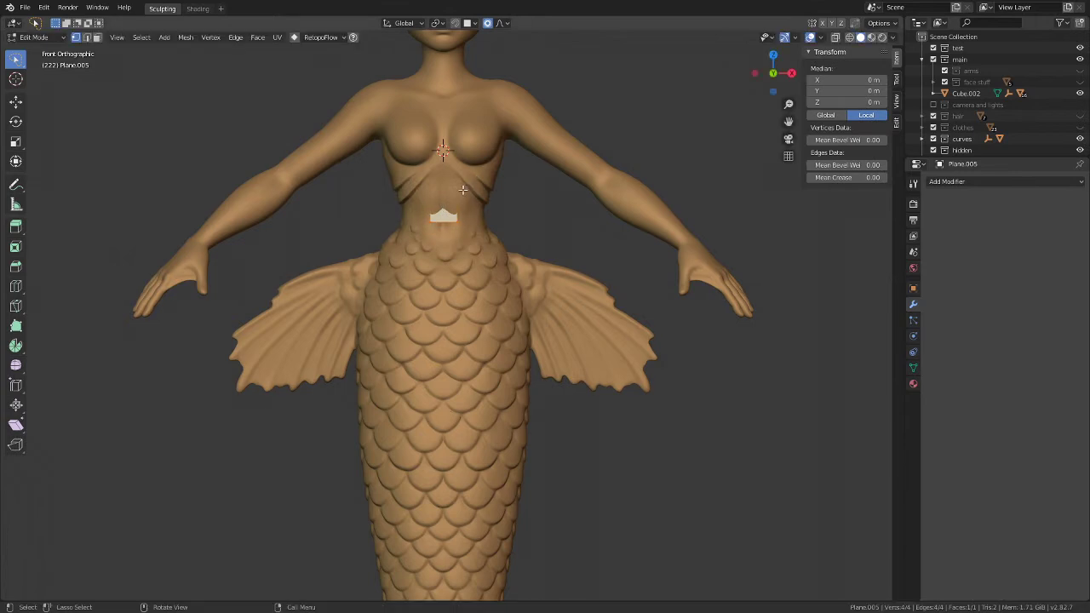
pyautogui.scroll(2, 462, 174)
pyautogui.click(33, 36)
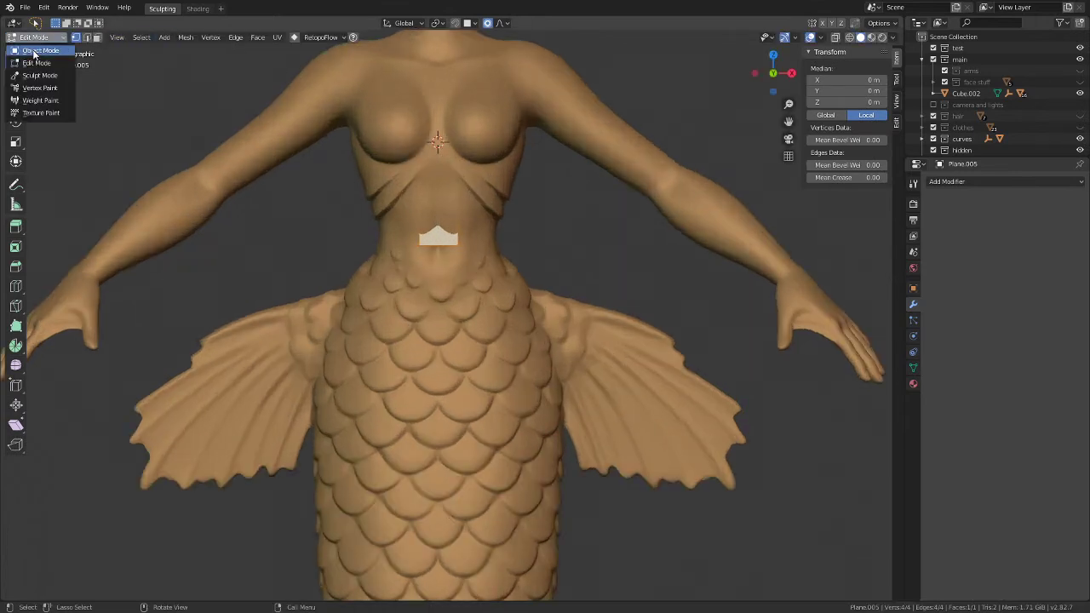
pyautogui.click(39, 50)
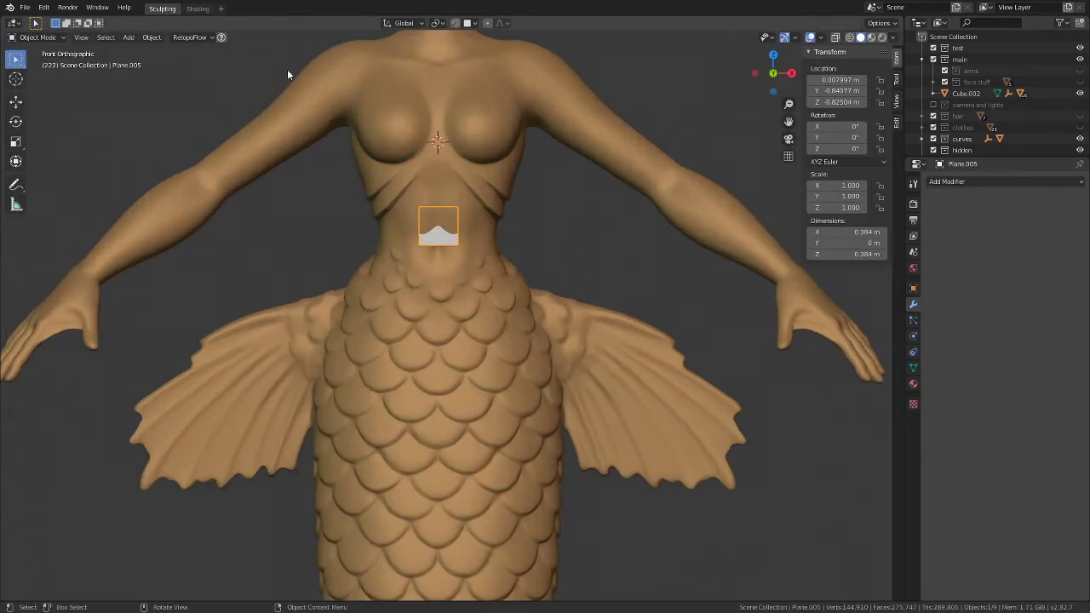
pyautogui.click(191, 39)
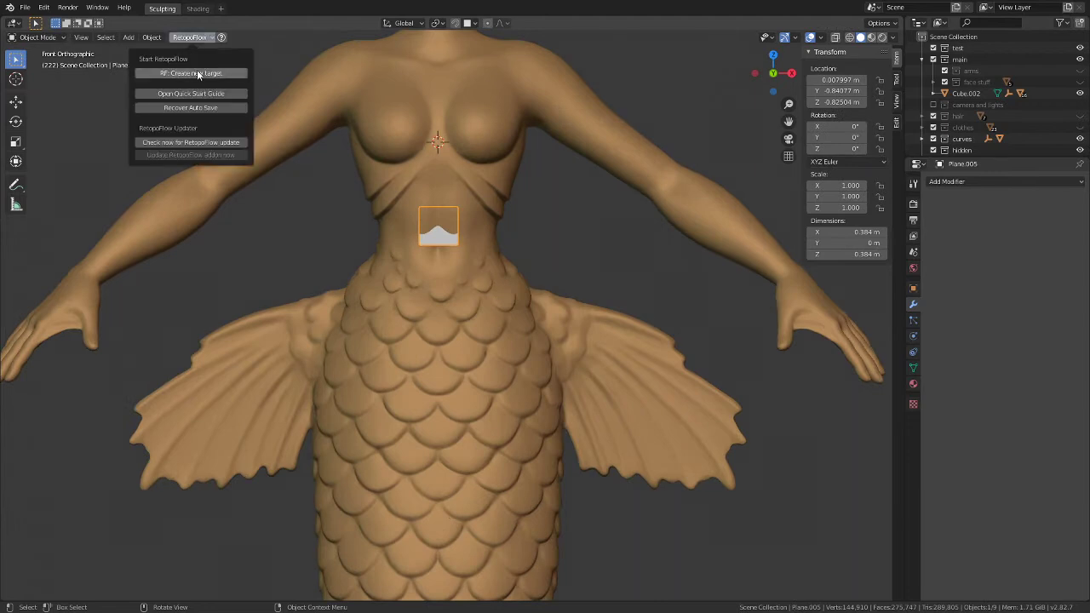
pyautogui.click(38, 38)
pyautogui.click(38, 63)
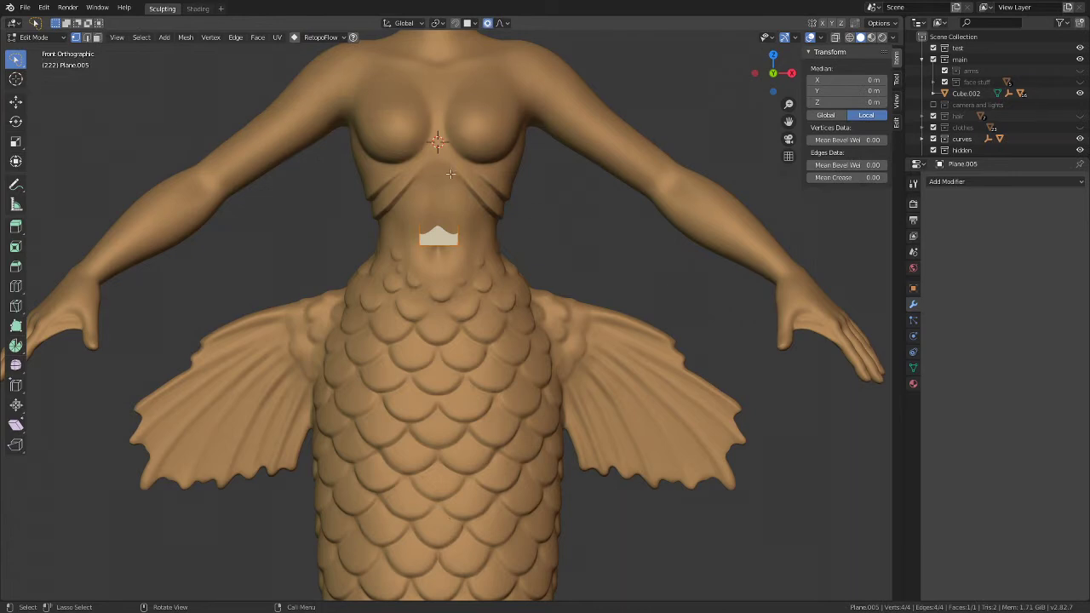
# Step: Turn on snapping, move the plane's upper corners and lower inner corner onto the body beside the centre line, and select the whole plane
pyautogui.click(455, 23)
pyautogui.click(458, 244)
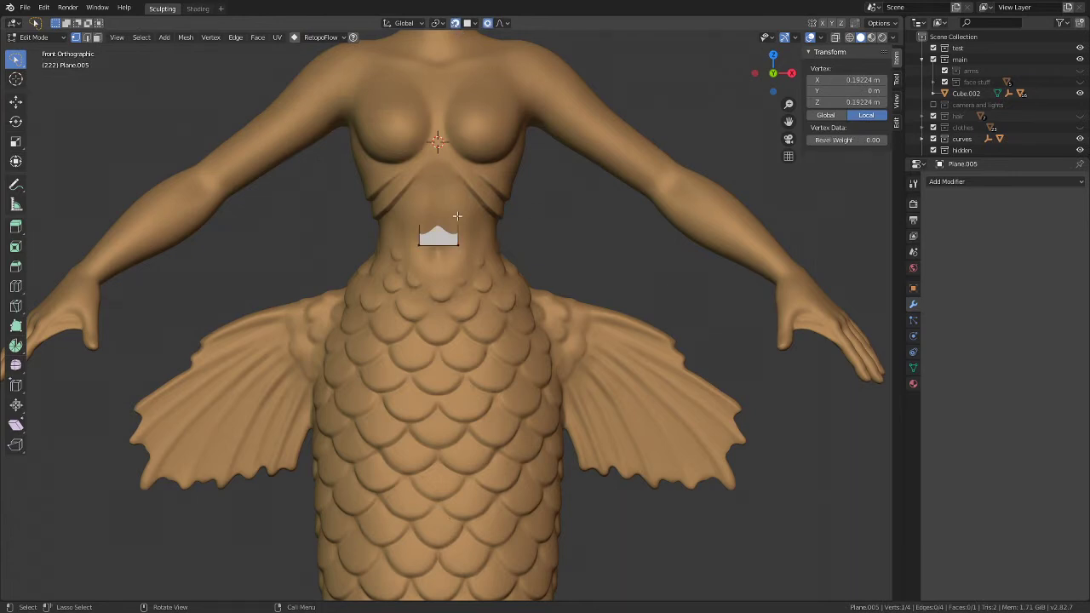
pyautogui.press('g')
pyautogui.click(458, 229)
pyautogui.click(421, 208)
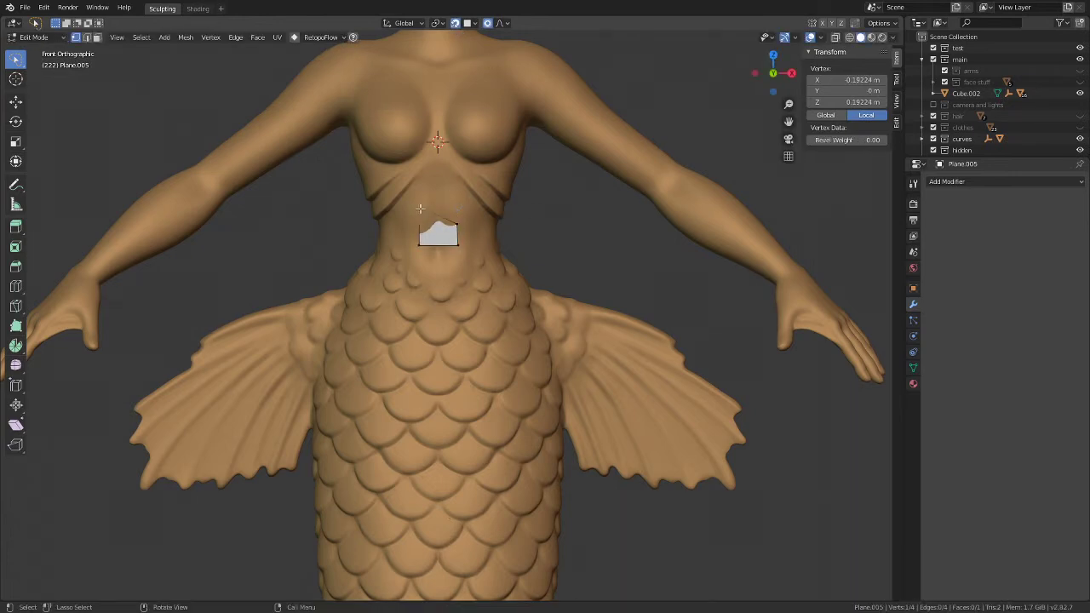
pyautogui.press('g')
pyautogui.click(431, 243)
pyautogui.press('g')
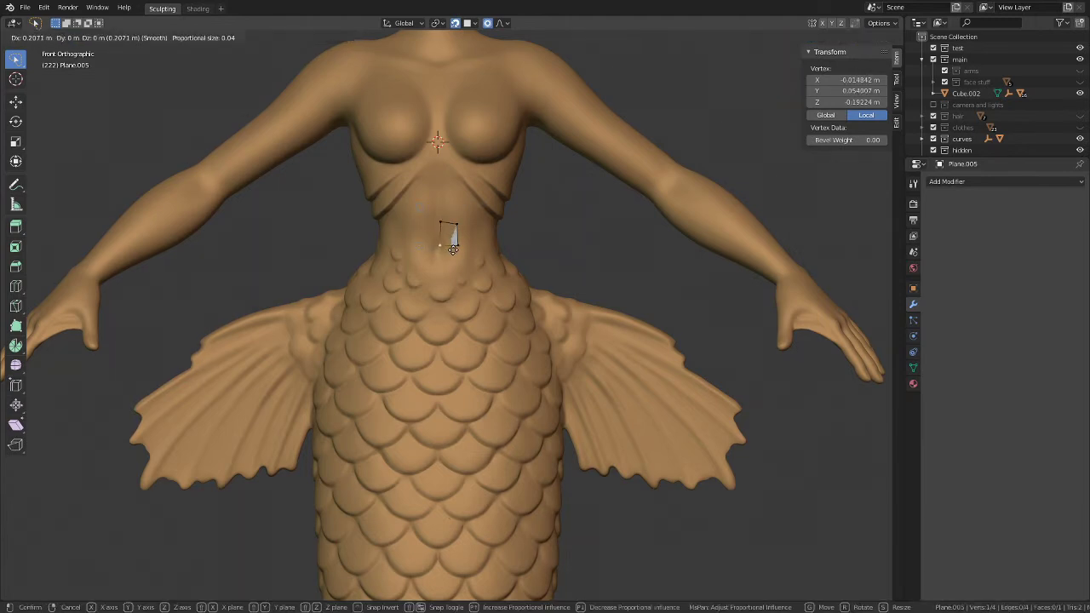
pyautogui.click(455, 246)
pyautogui.click(456, 225)
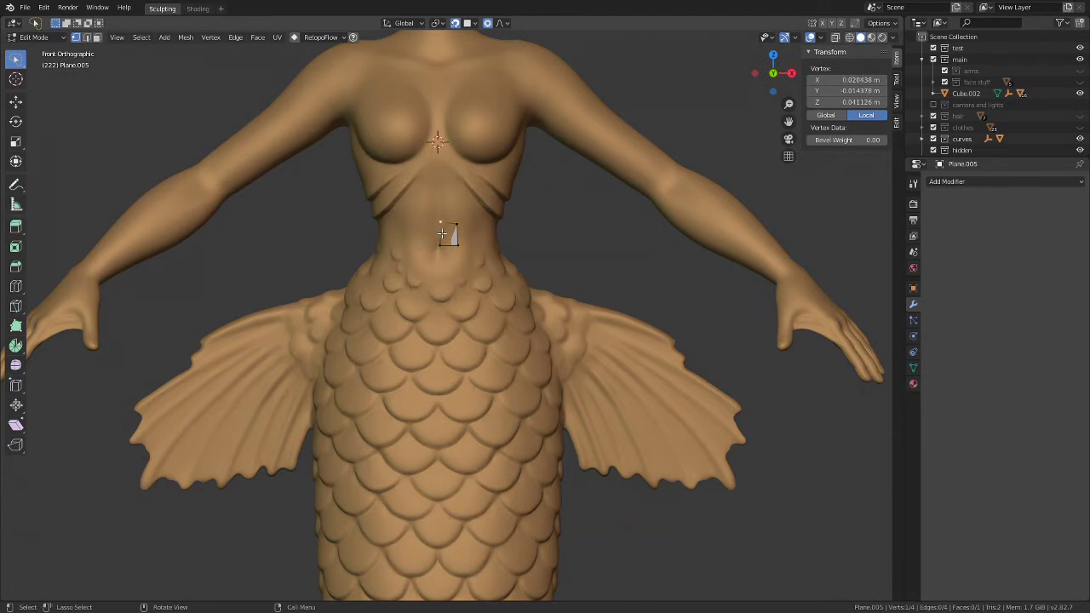
pyautogui.keyDown('shift'); pyautogui.click(465, 246); pyautogui.keyUp('shift')
pyautogui.press('a')
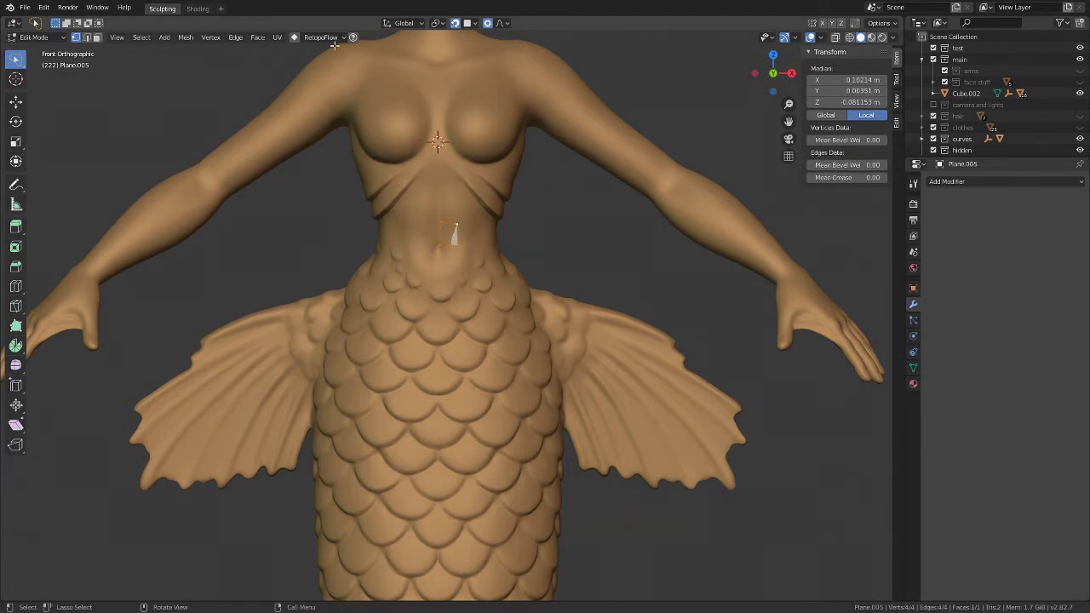
# Step: Start RetopoFlow with the Contours tool, switch to PolyPen, and inspect the patch against the body's centre symmetry line
pyautogui.click(329, 40)
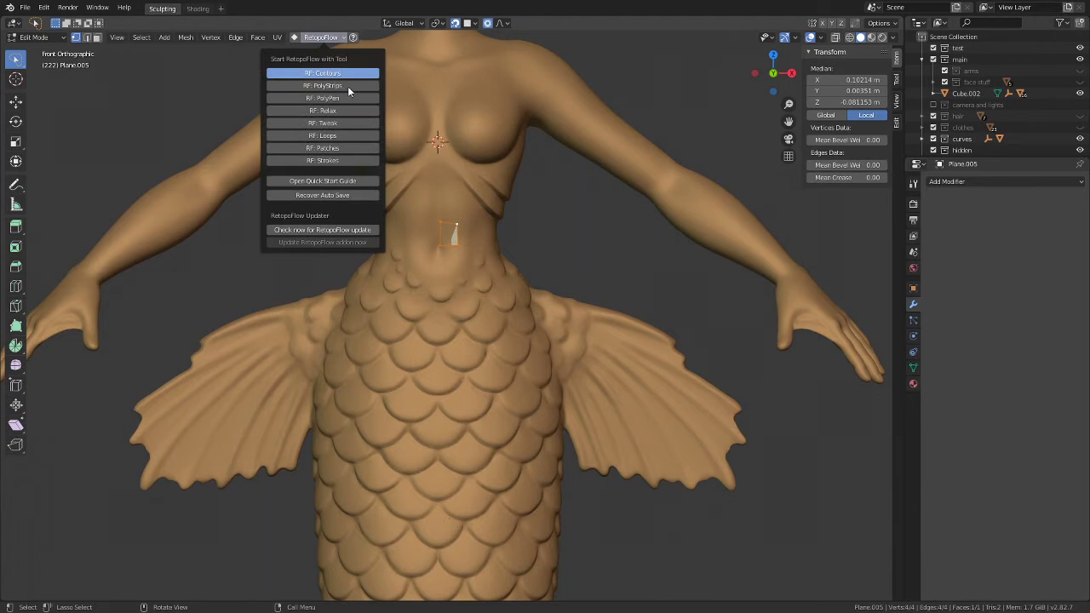
pyautogui.click(322, 73)
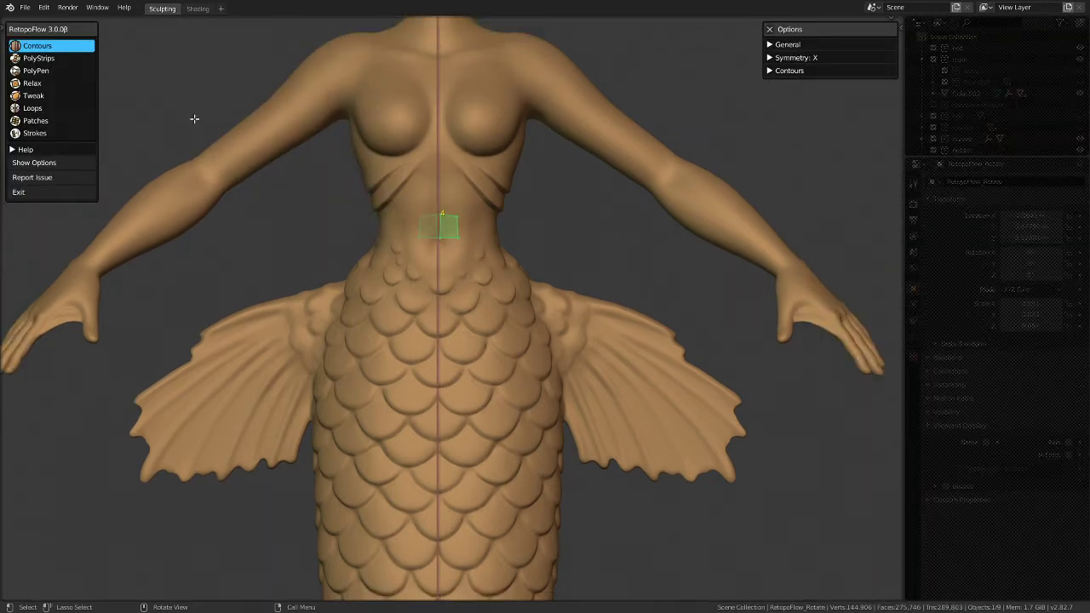
pyautogui.scroll(3, 447, 245)
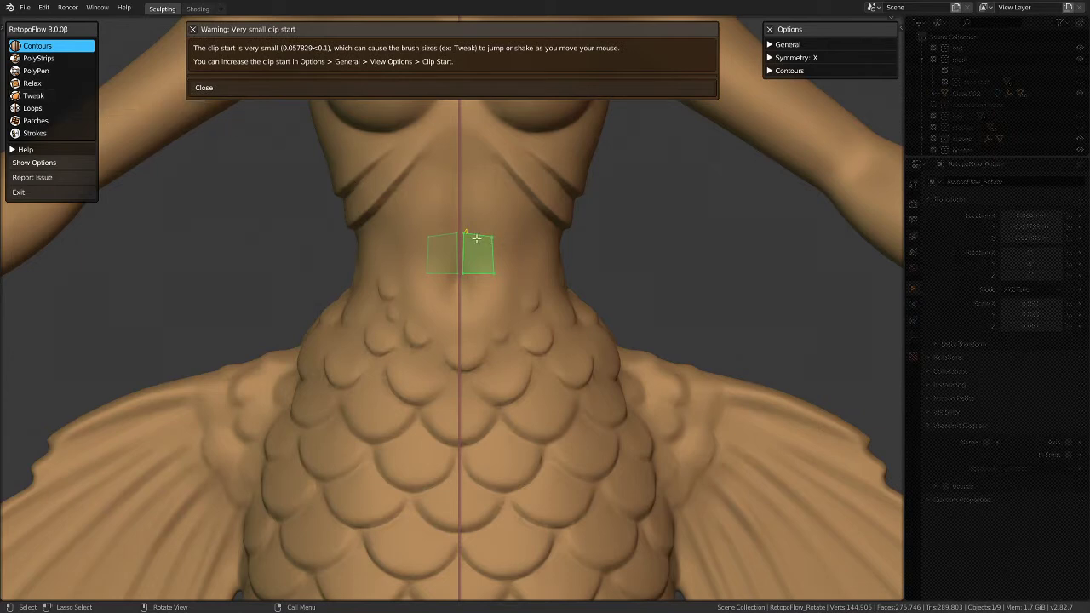
pyautogui.click(58, 71)
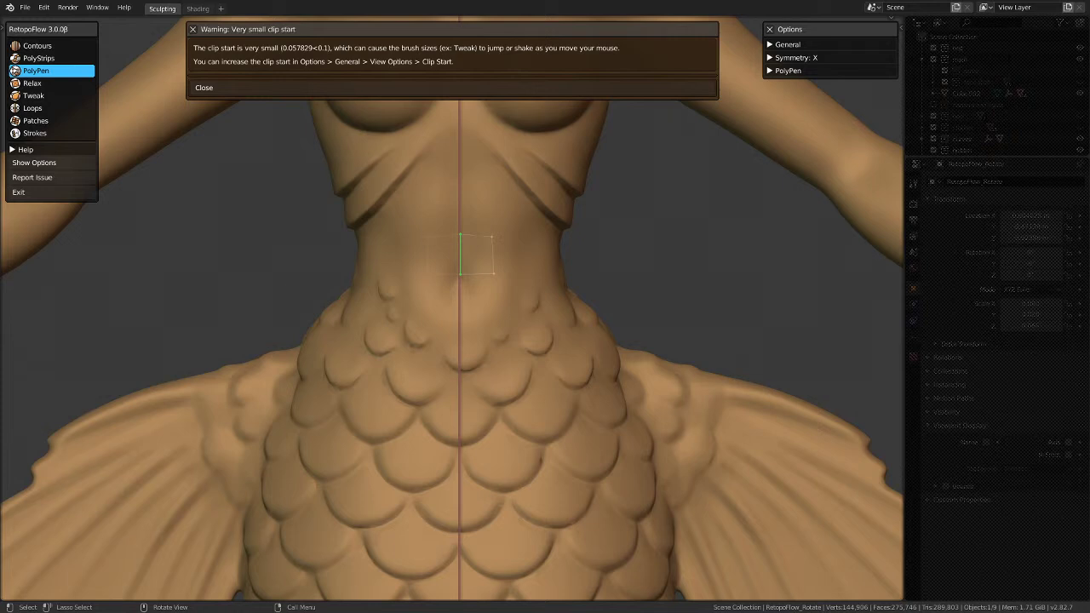
pyautogui.scroll(1, 510, 272)
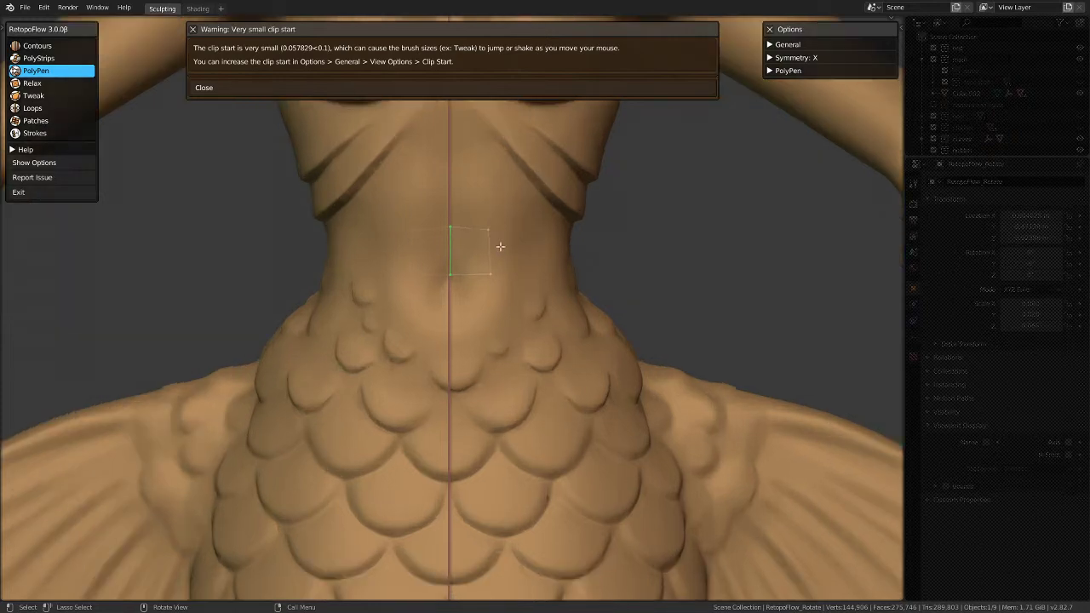
pyautogui.scroll(-5, 389, 243)
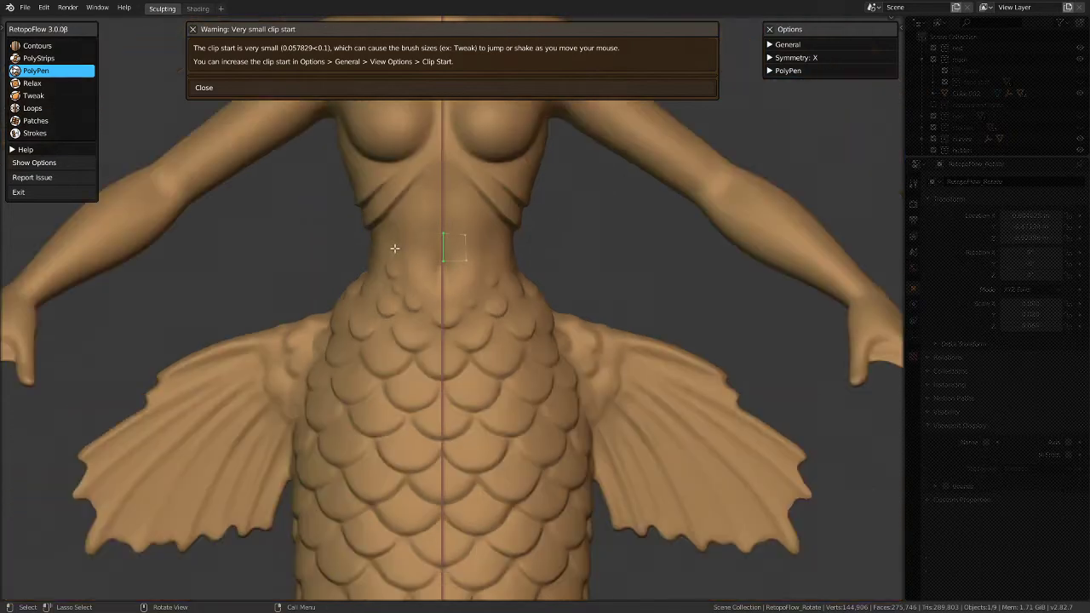
# Step: Switch to the Contours tool, dismiss the clip start warning, and read the Contours tool help
pyautogui.moveTo(390, 243); pyautogui.dragTo(296, 348, button='middle')
pyautogui.scroll(3, 296, 348)
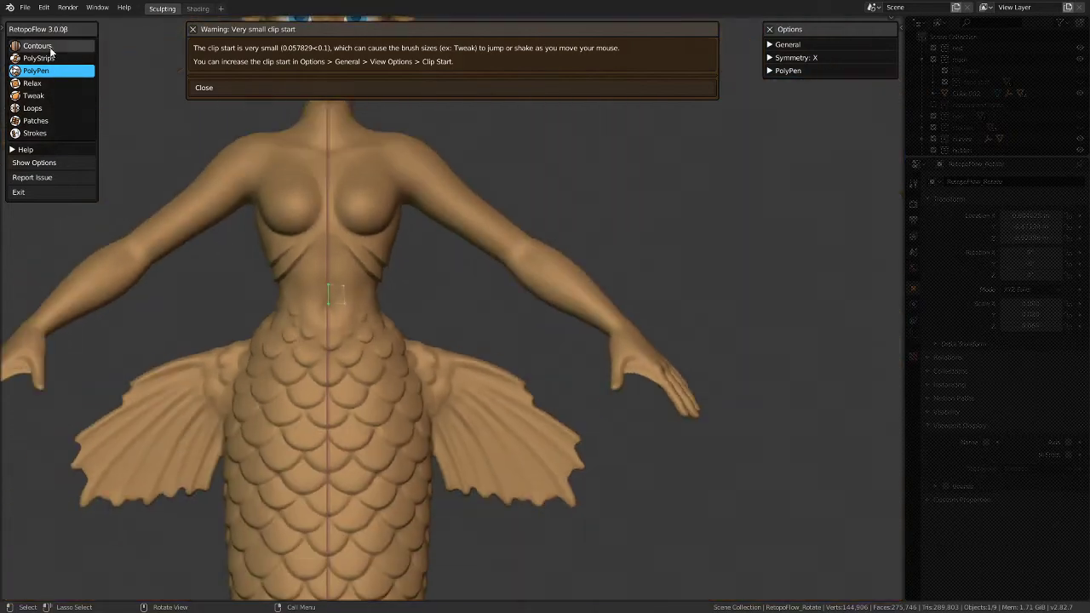
pyautogui.scroll(2, 404, 195)
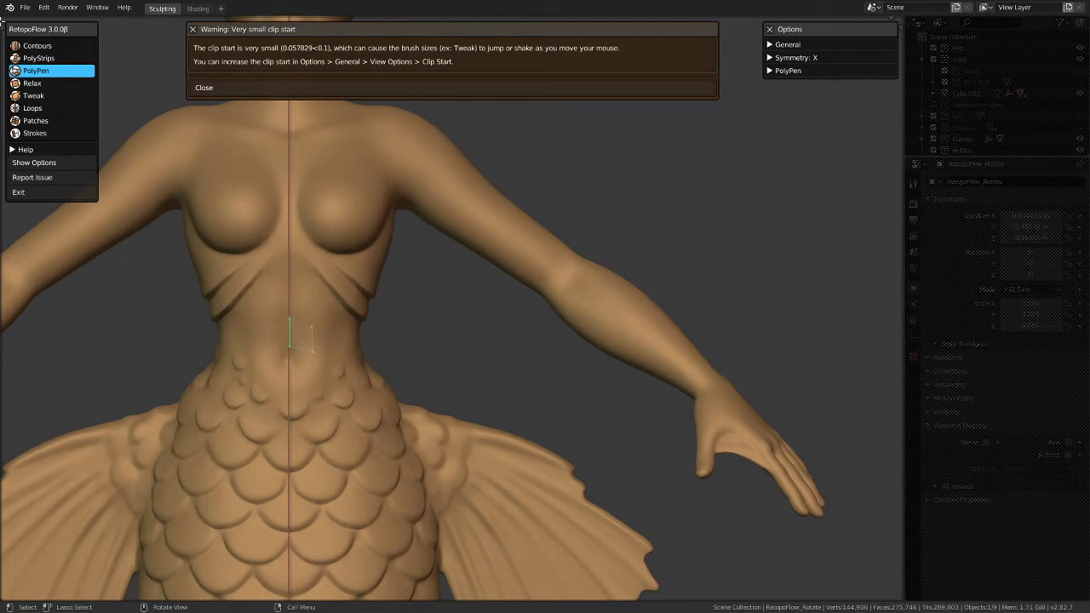
pyautogui.click(37, 45)
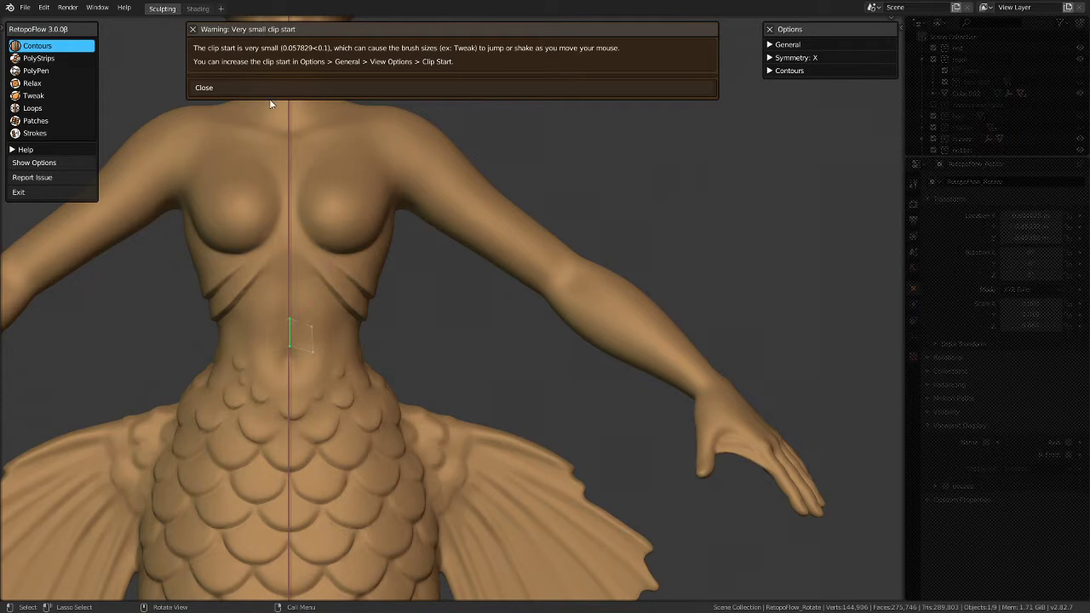
pyautogui.click(227, 87)
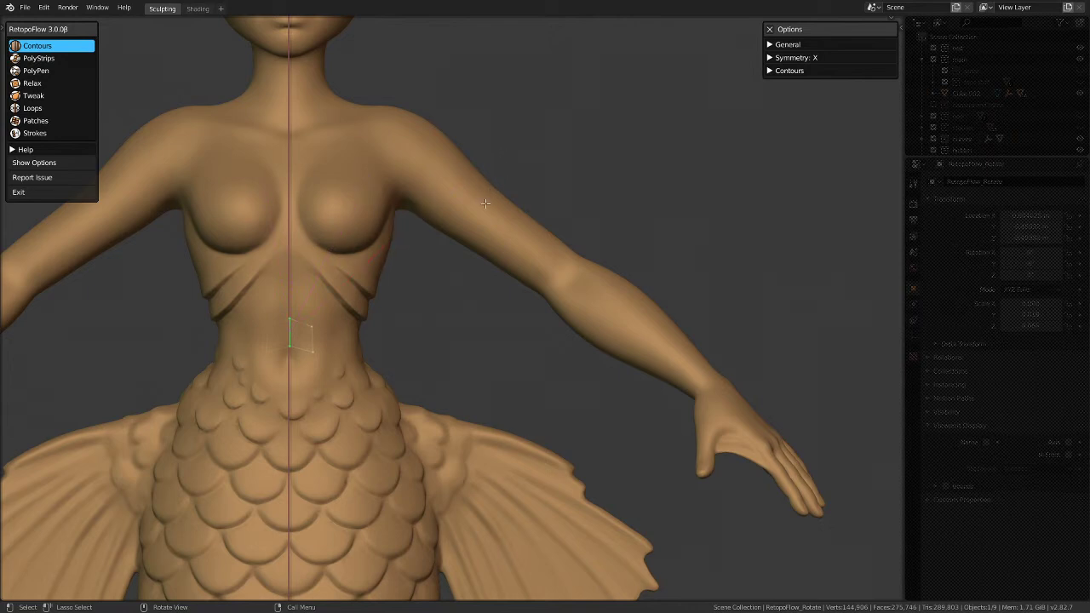
pyautogui.click(24, 149)
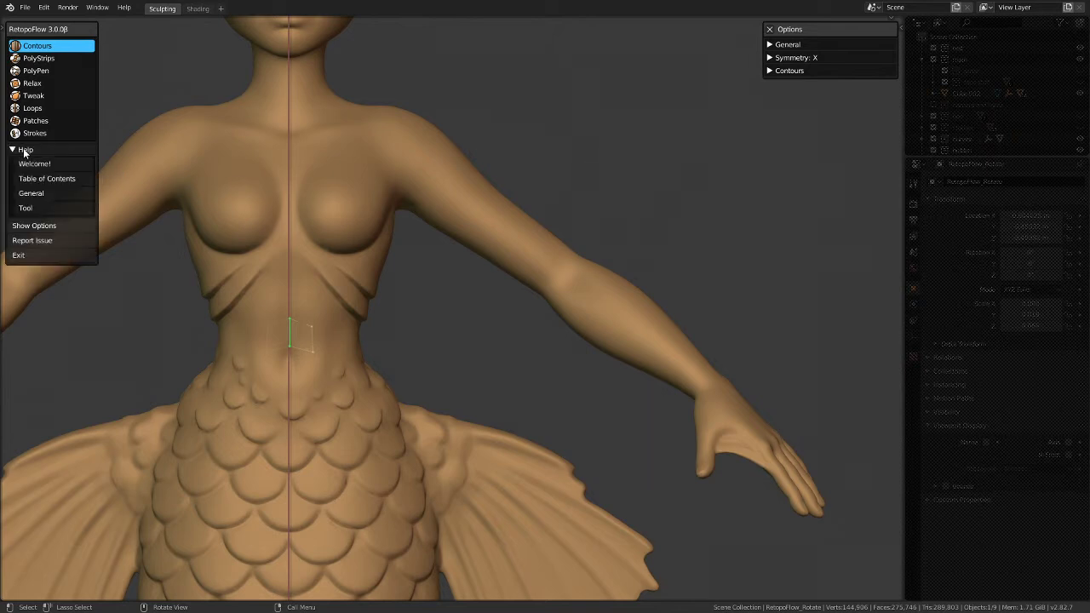
pyautogui.click(35, 210)
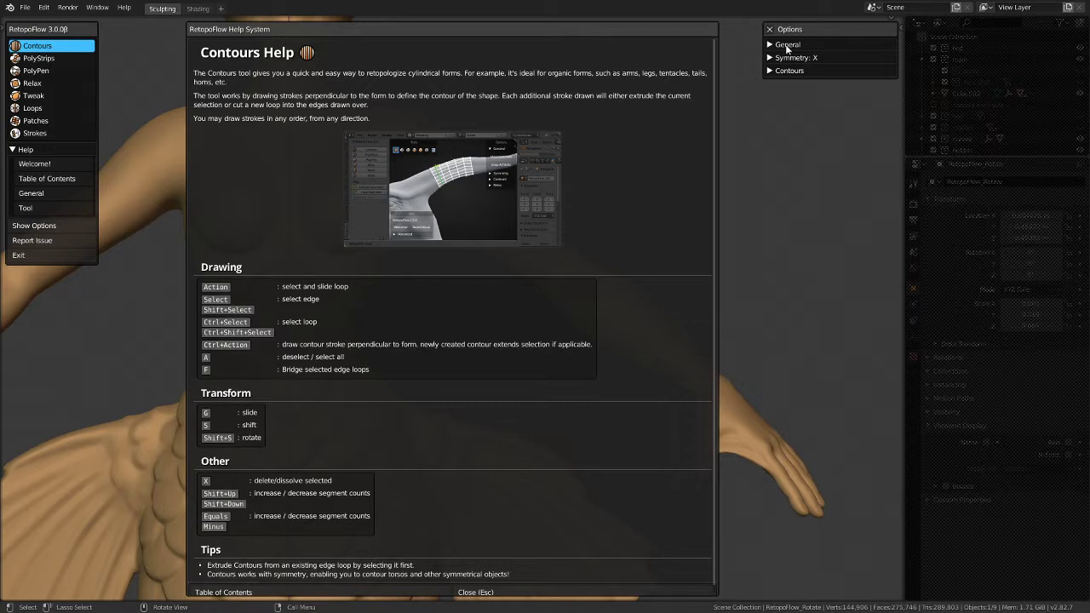
# Step: Exit RetopoFlow, restart it with the Contours tool, and dismiss the clip start warning
pyautogui.click(52, 257)
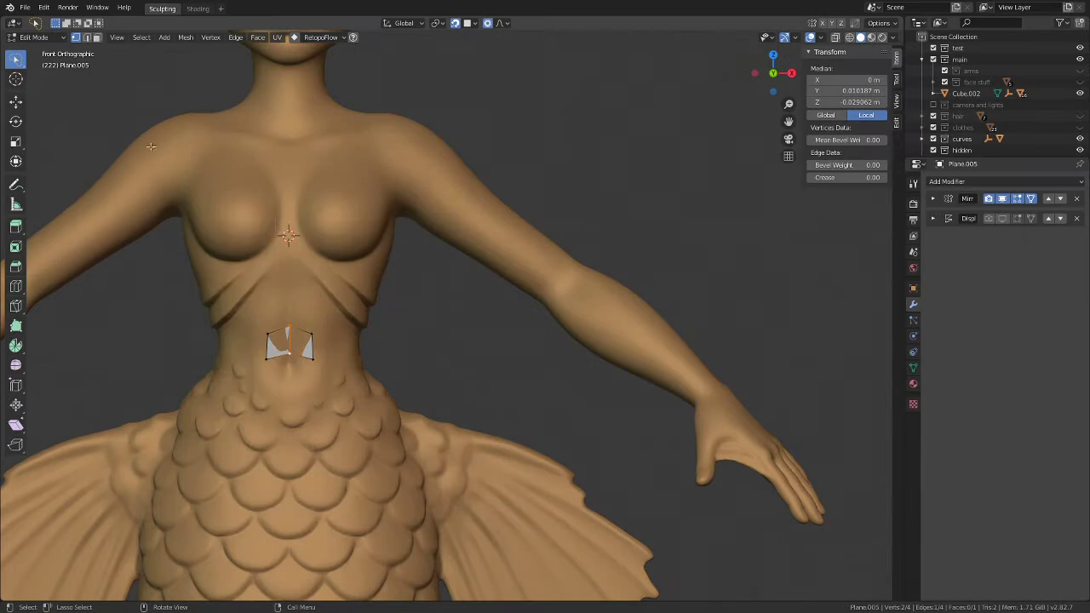
pyautogui.click(310, 38)
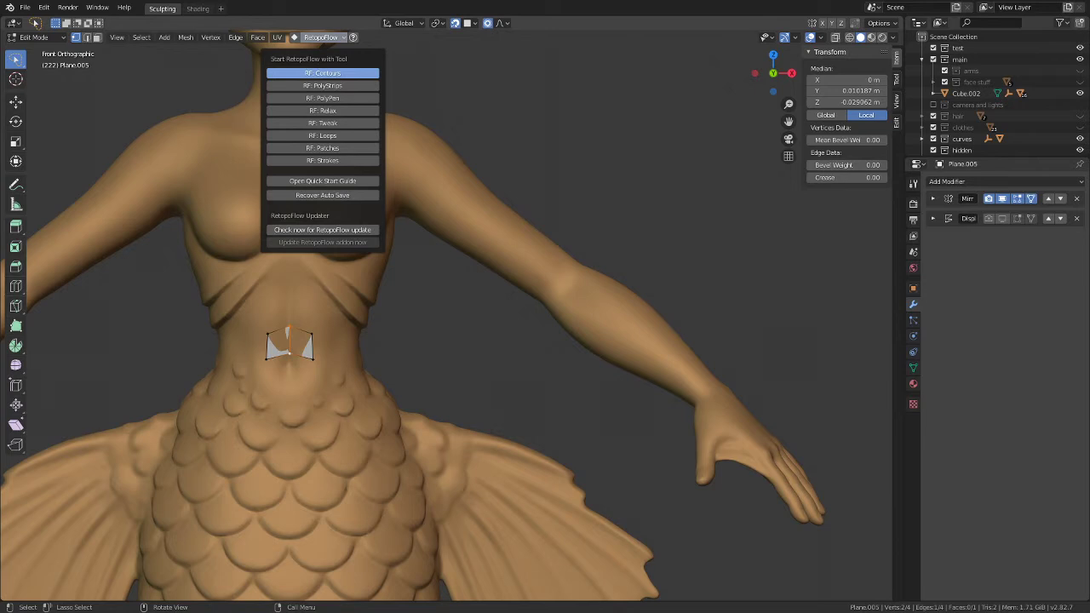
pyautogui.click(321, 73)
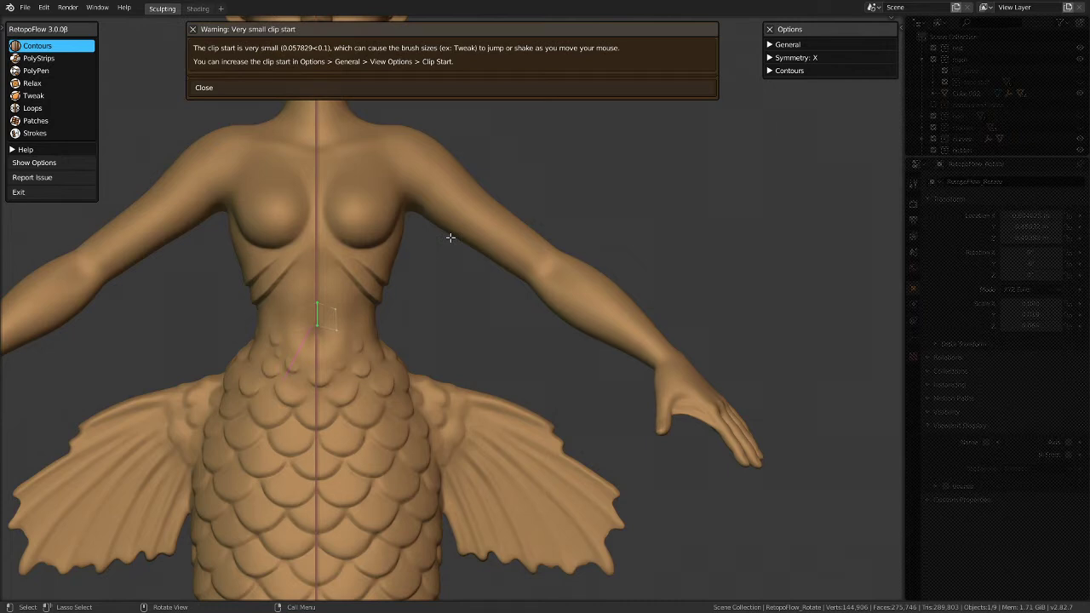
pyautogui.click(222, 90)
pyautogui.click(226, 88)
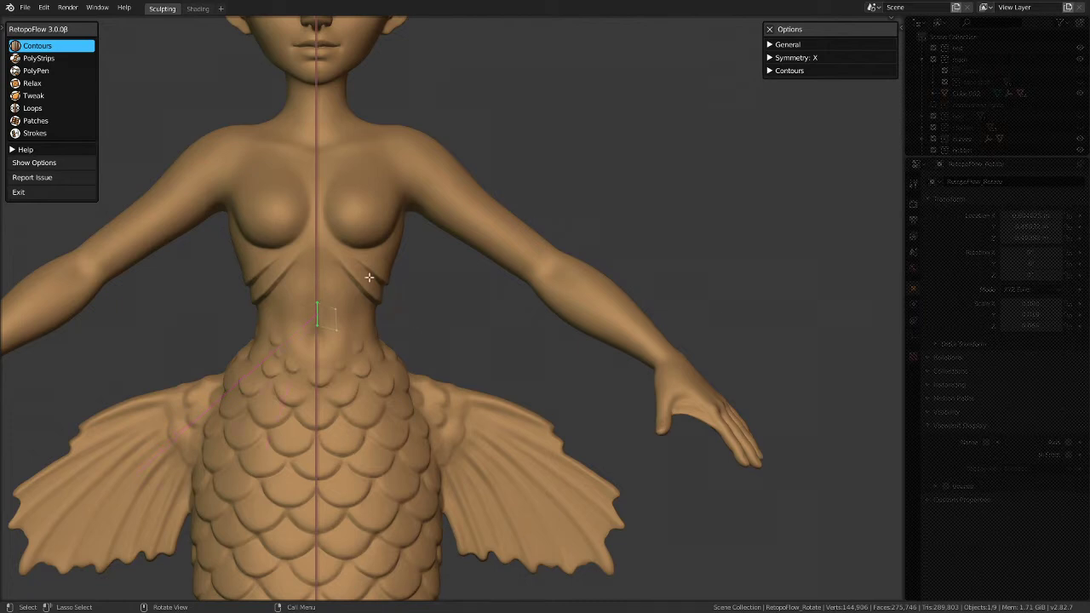
# Step: Switch to PolyPen and read its tool help, then close the help
pyautogui.click(35, 71)
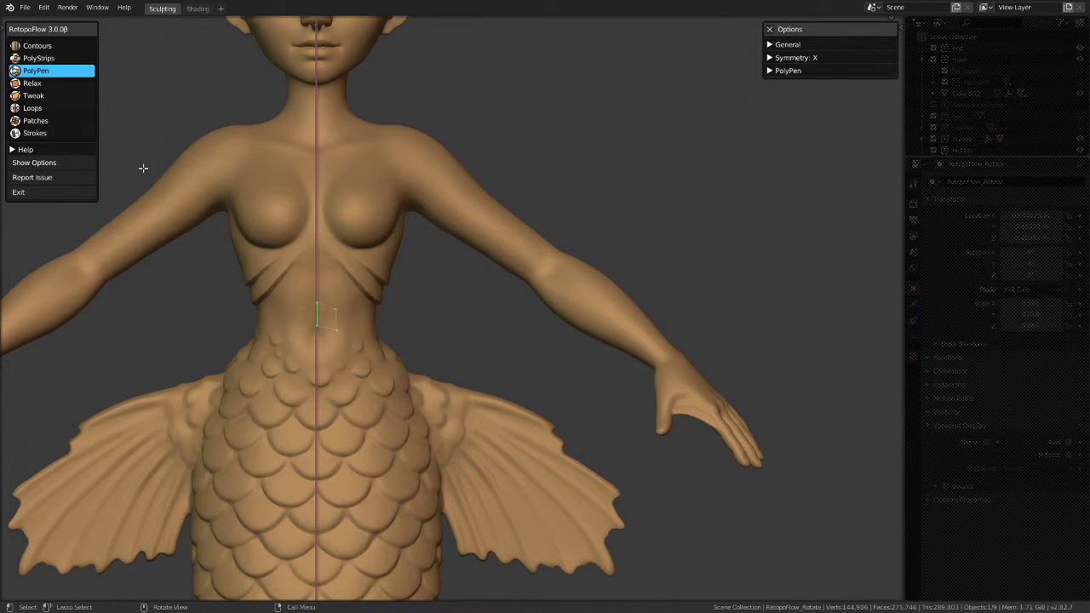
pyautogui.click(66, 151)
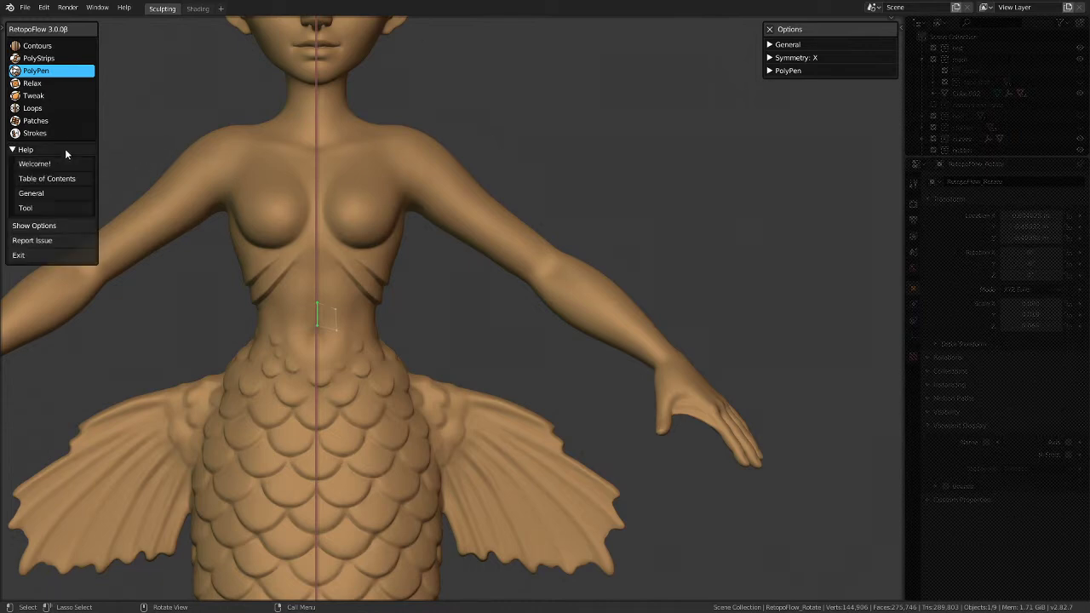
pyautogui.click(39, 208)
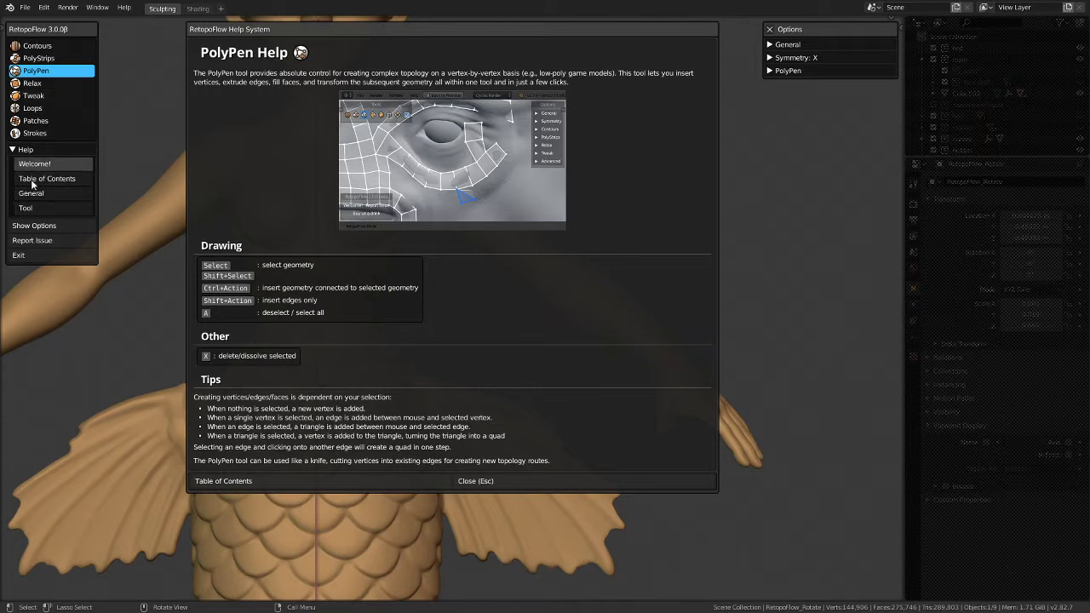
pyautogui.click(482, 482)
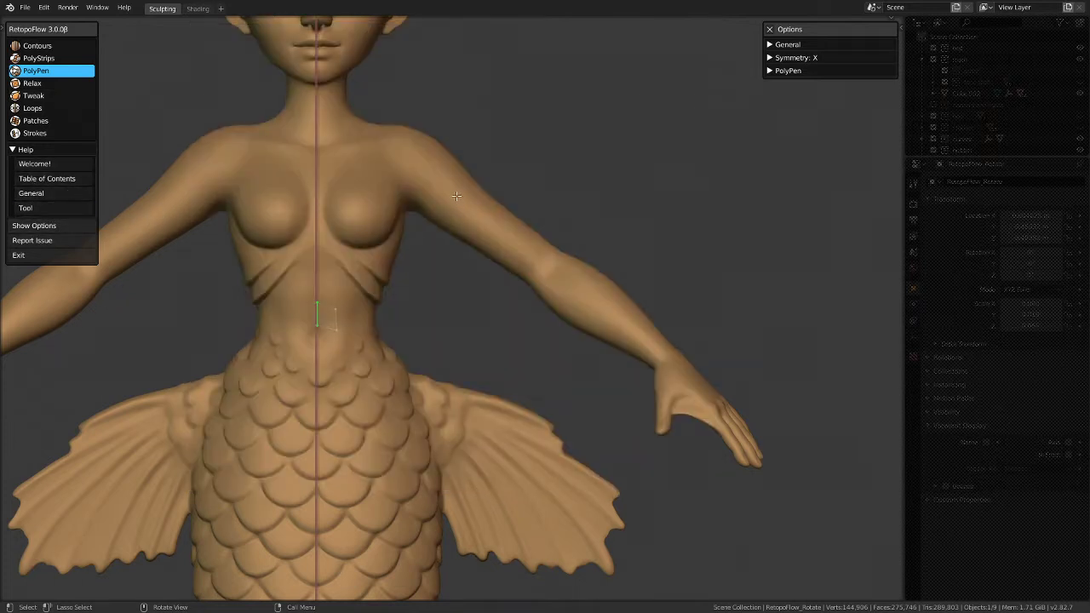
# Step: Try a contour loop on the upper arm, undo it, and set the Contours initial count to 8
pyautogui.click(49, 46)
pyautogui.moveTo(476, 167); pyautogui.dragTo(425, 238)
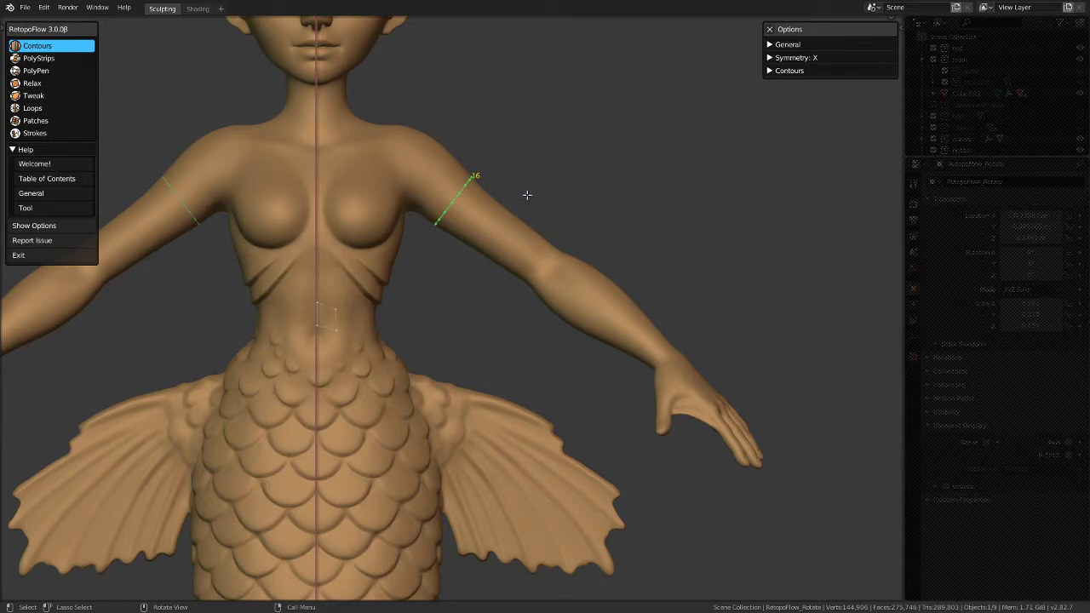
pyautogui.hotkey('ctrl', 'z')
pyautogui.click(785, 73)
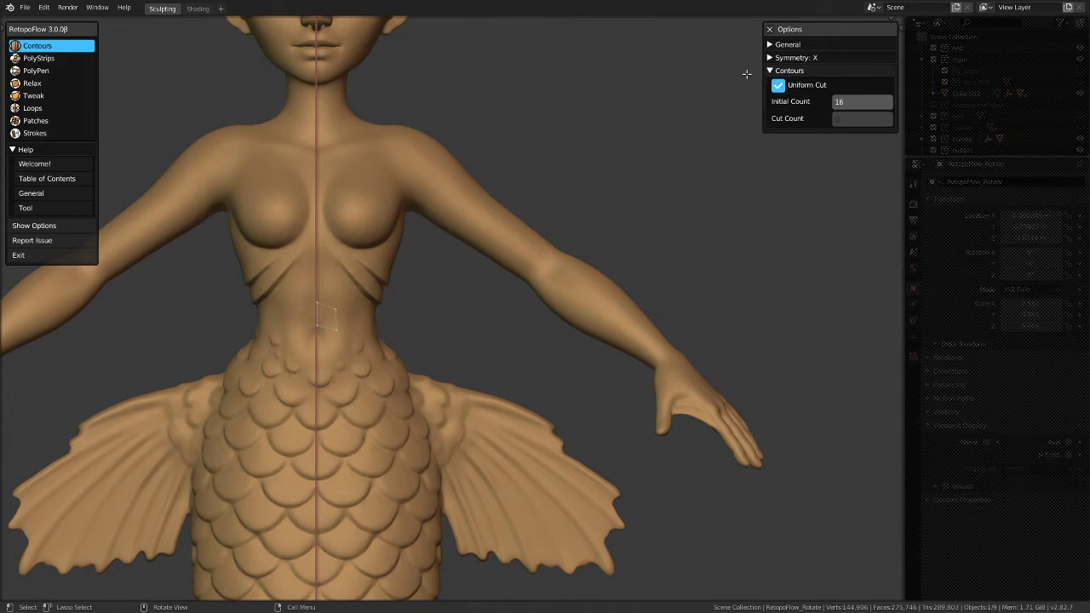
pyautogui.click(849, 103)
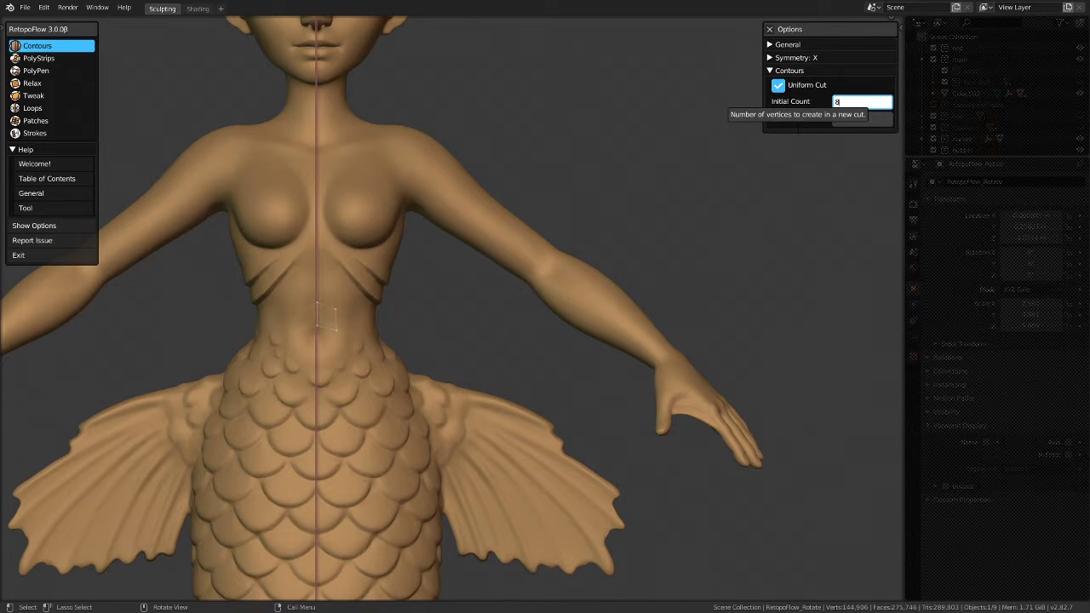
pyautogui.press('Return')
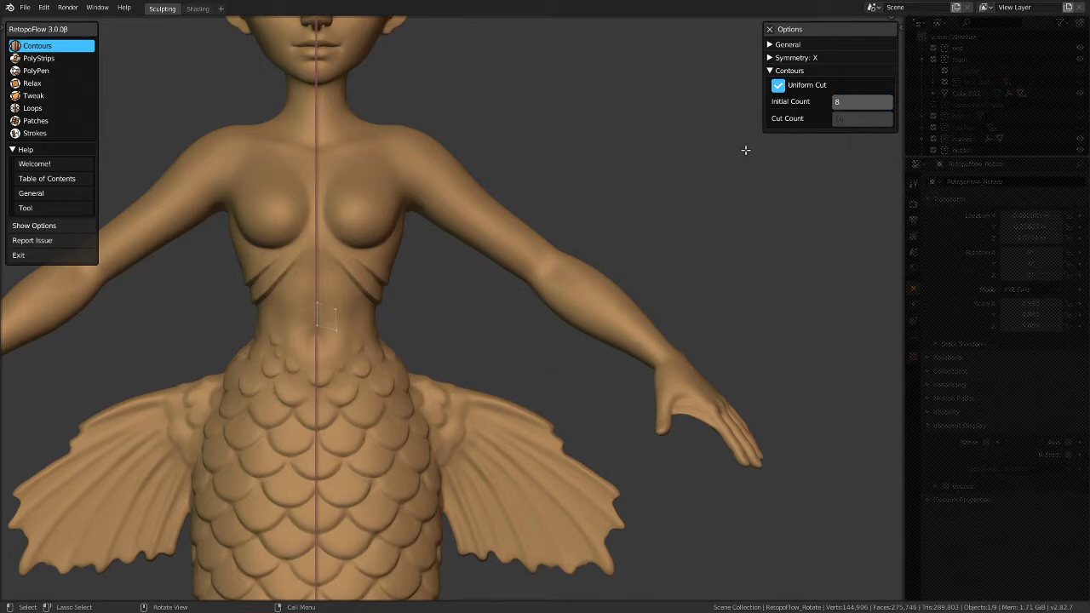
# Step: Draw connected contour loops of 8 vertices along the arm from the upper arm to the wrist, plus one around the shoulder
pyautogui.moveTo(474, 170); pyautogui.dragTo(423, 241)
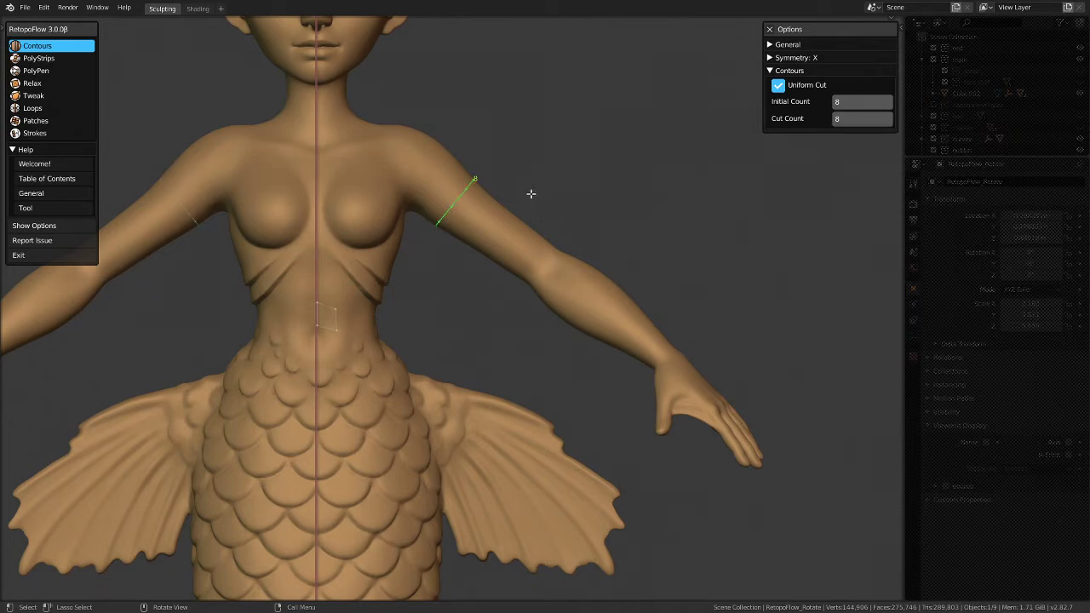
pyautogui.moveTo(512, 189); pyautogui.dragTo(437, 256)
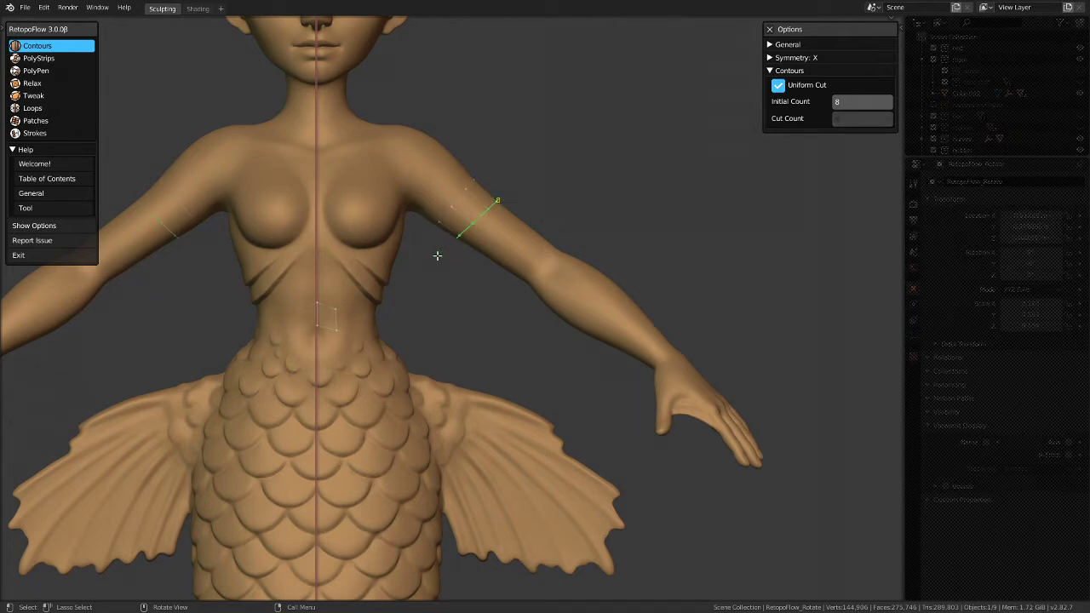
pyautogui.moveTo(505, 180)
pyautogui.mouseDown()
pyautogui.moveTo(409, 273)
pyautogui.moveTo(411, 292)
pyautogui.mouseUp()
pyautogui.moveTo(548, 201); pyautogui.dragTo(458, 313)
pyautogui.moveTo(647, 244)
pyautogui.mouseDown()
pyautogui.moveTo(493, 398)
pyautogui.moveTo(512, 409)
pyautogui.mouseUp()
pyautogui.moveTo(582, 219); pyautogui.dragTo(497, 333)
pyautogui.moveTo(722, 306); pyautogui.dragTo(618, 408)
pyautogui.moveTo(436, 110); pyautogui.dragTo(397, 275)
pyautogui.scroll(-1, 579, 259)
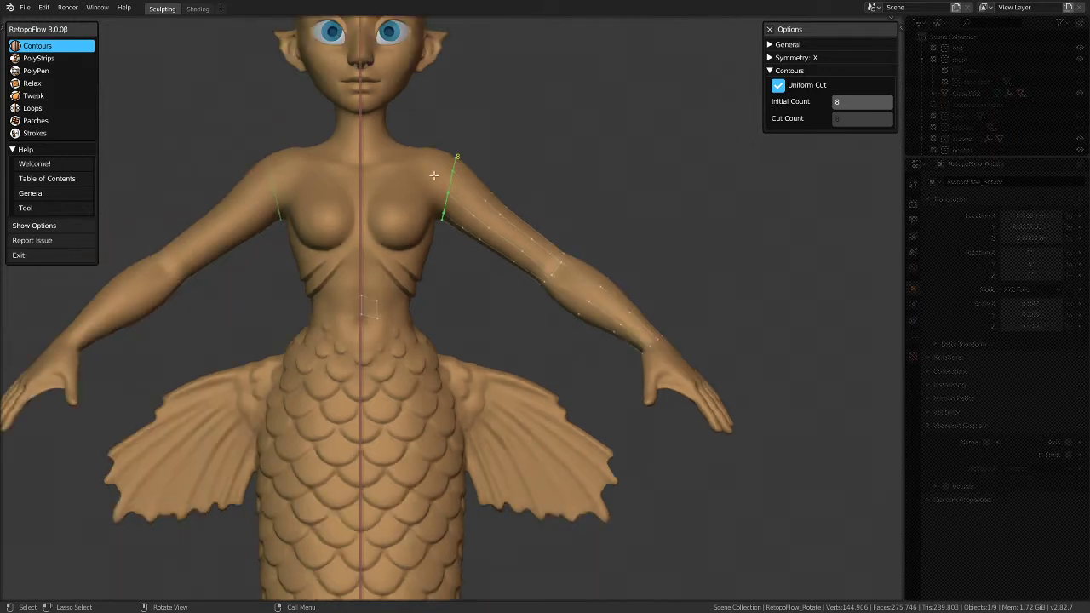
pyautogui.scroll(2, 433, 175)
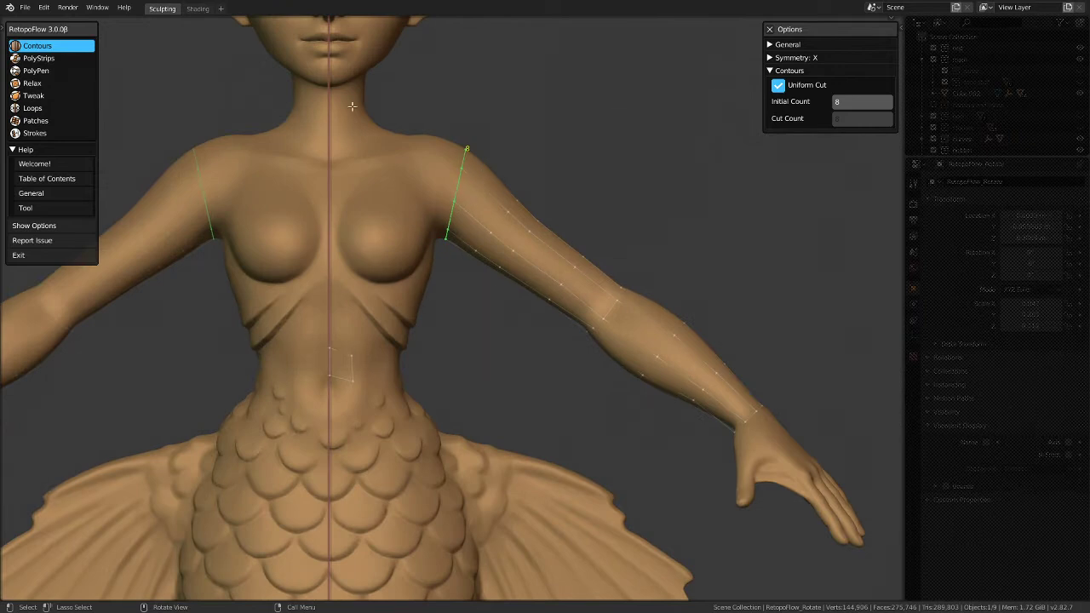
pyautogui.press('g')
pyautogui.press('x')
pyautogui.click(443, 336)
pyautogui.hotkey('ctrl', 'z')
pyautogui.click(442, 92)
pyautogui.moveTo(398, 119)
pyautogui.mouseDown()
pyautogui.moveTo(269, 115)
pyautogui.moveTo(267, 90)
pyautogui.mouseUp()
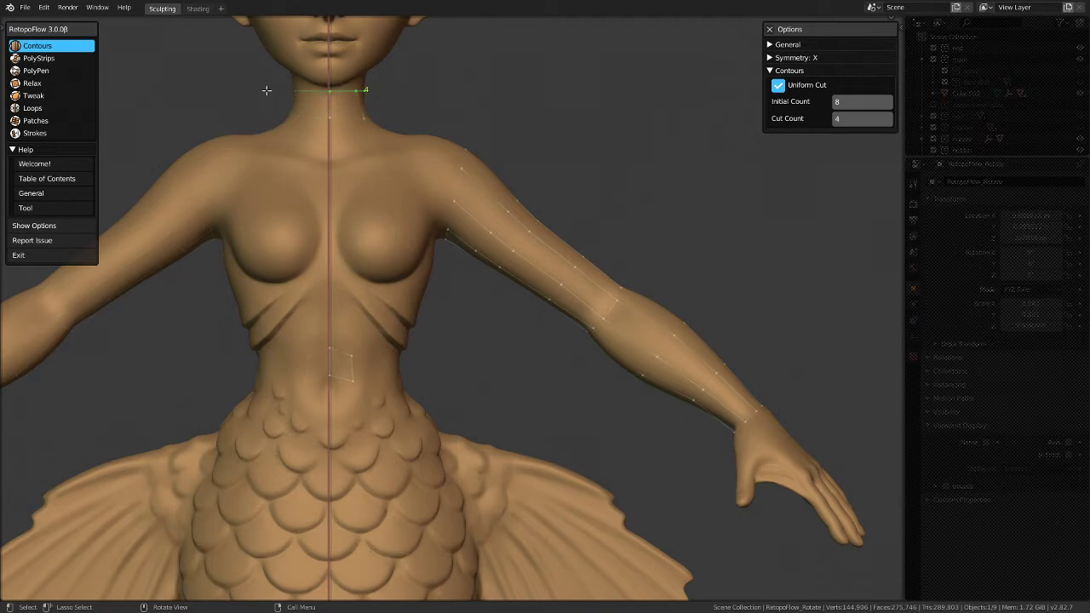
pyautogui.hotkey('ctrl', 'z')
pyautogui.hotkey('ctrl', 'z')
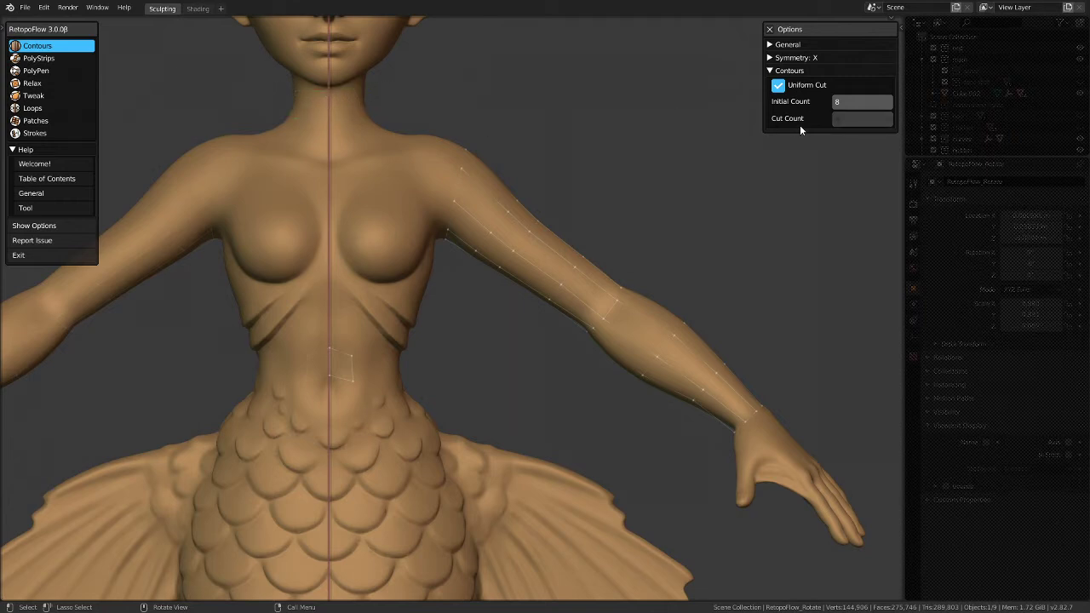
# Step: Set the Contours initial count to 12 and draw two connected loops around the neck
pyautogui.click(845, 102)
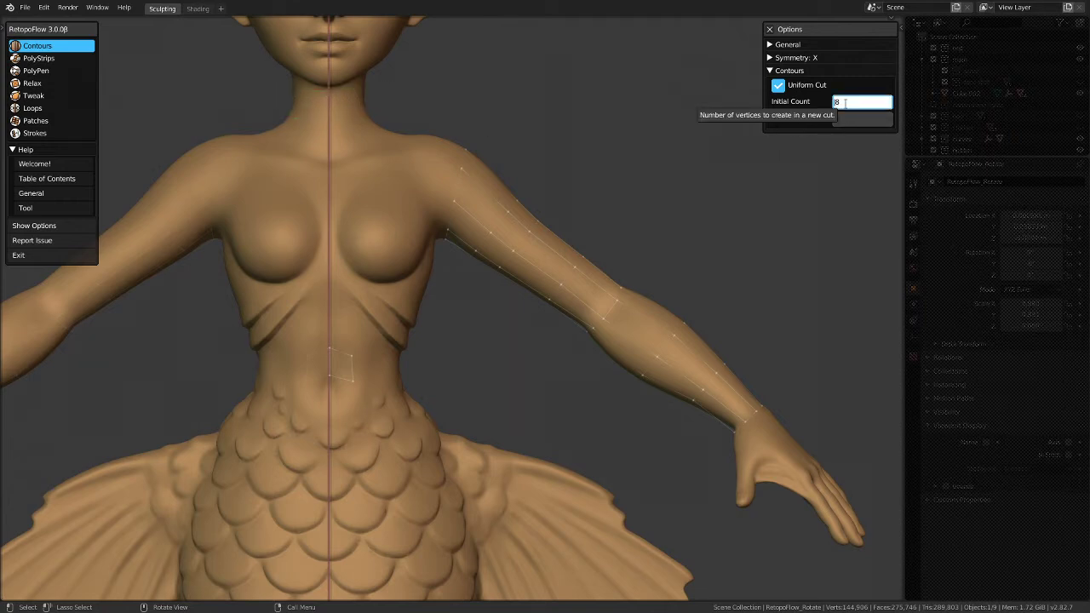
pyautogui.write('12')
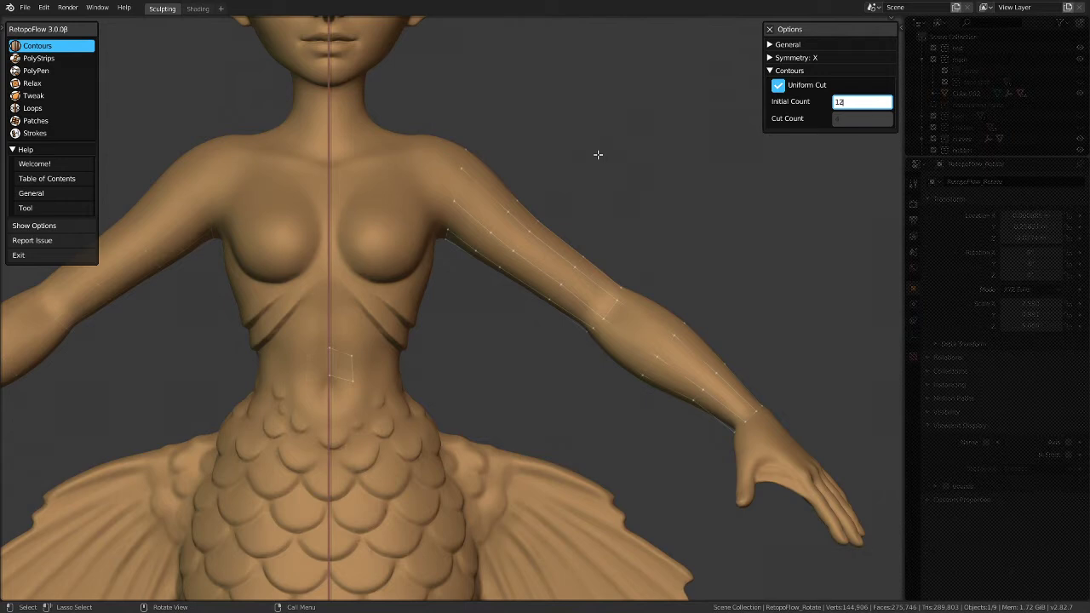
pyautogui.press('Return')
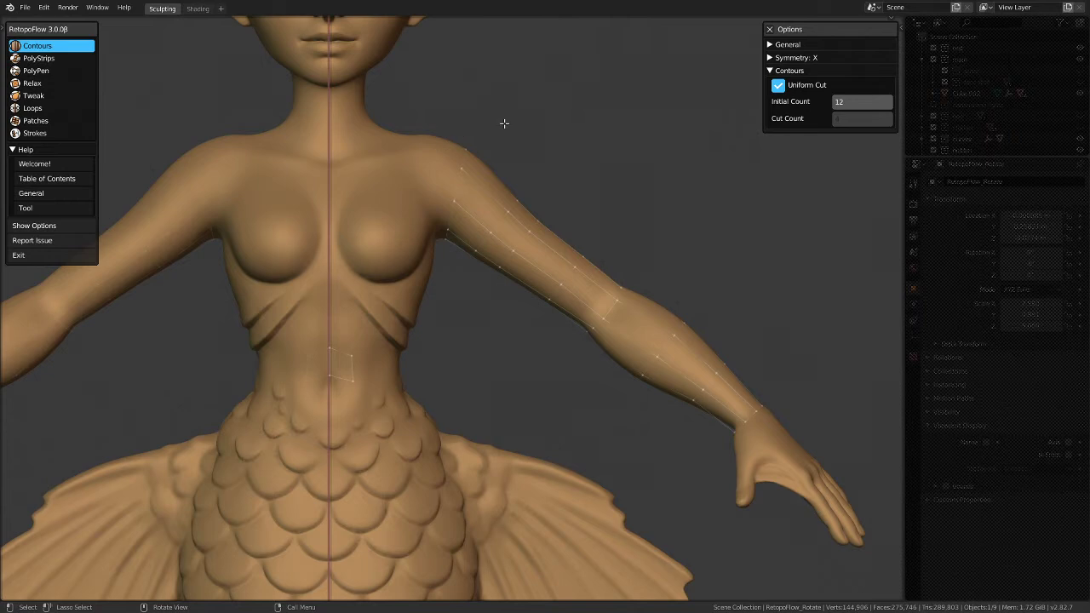
pyautogui.scroll(1, 391, 119)
pyautogui.scroll(-2, 390, 119)
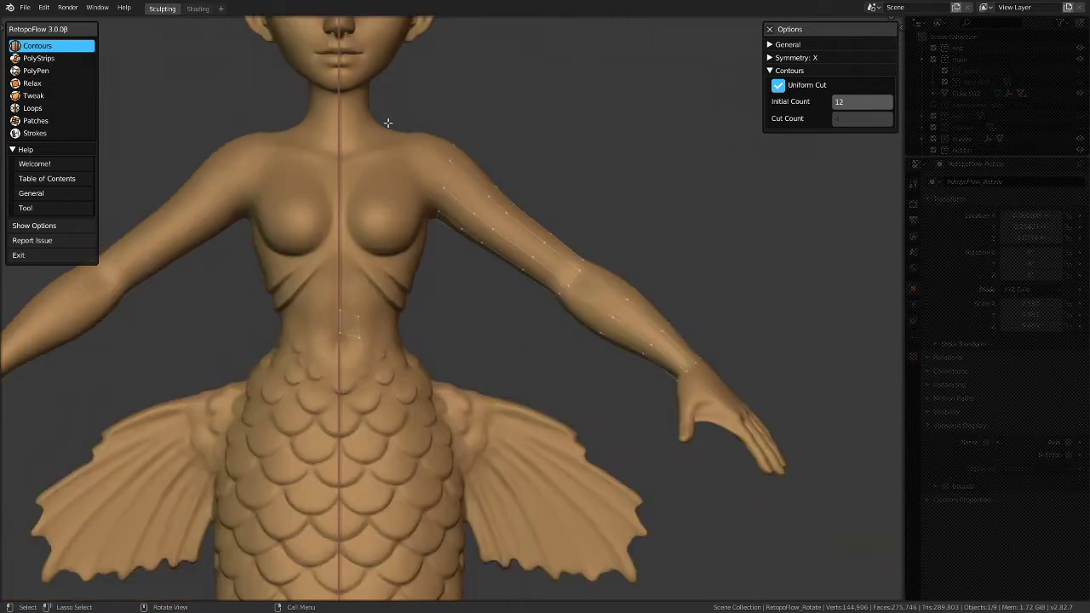
pyautogui.moveTo(396, 119); pyautogui.dragTo(294, 128)
pyautogui.moveTo(395, 97); pyautogui.dragTo(296, 106)
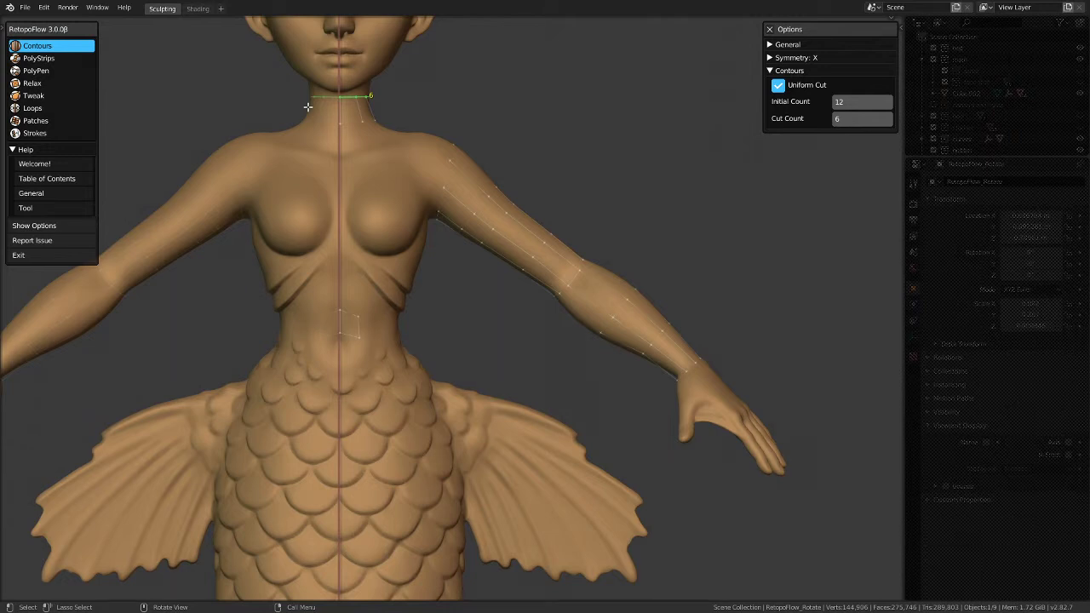
# Step: In side view, add a slanted contour loop around the upper neck, rising from under the chin to the nape
pyautogui.scroll(-4, 432, 373)
pyautogui.scroll(5, 426, 276)
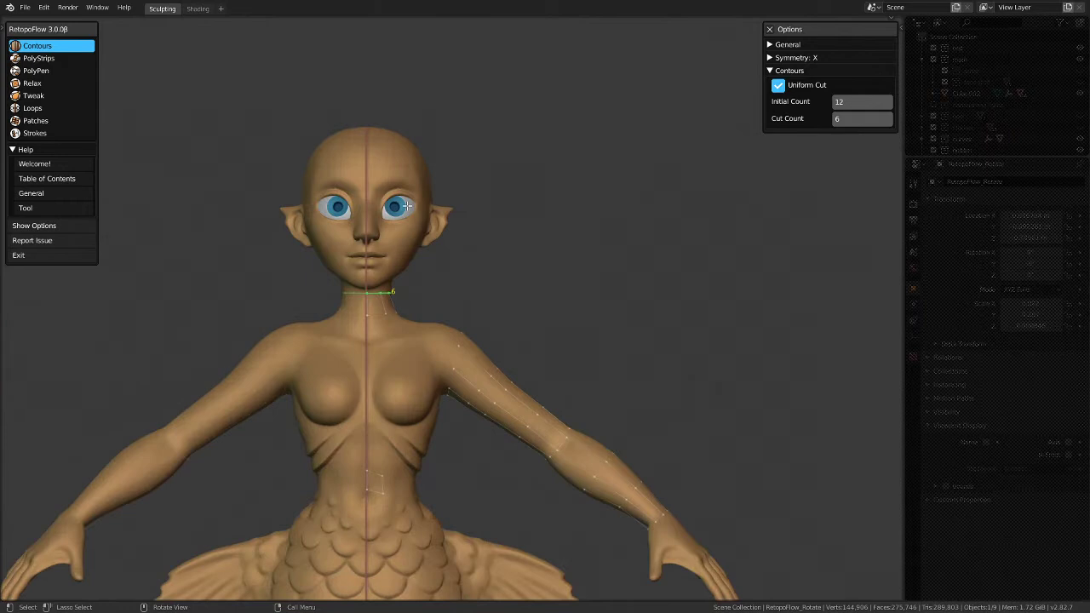
pyautogui.moveTo(407, 206); pyautogui.dragTo(426, 246, button='middle')
pyautogui.scroll(3, 405, 280)
pyautogui.moveTo(333, 265); pyautogui.dragTo(388, 264, button='middle')
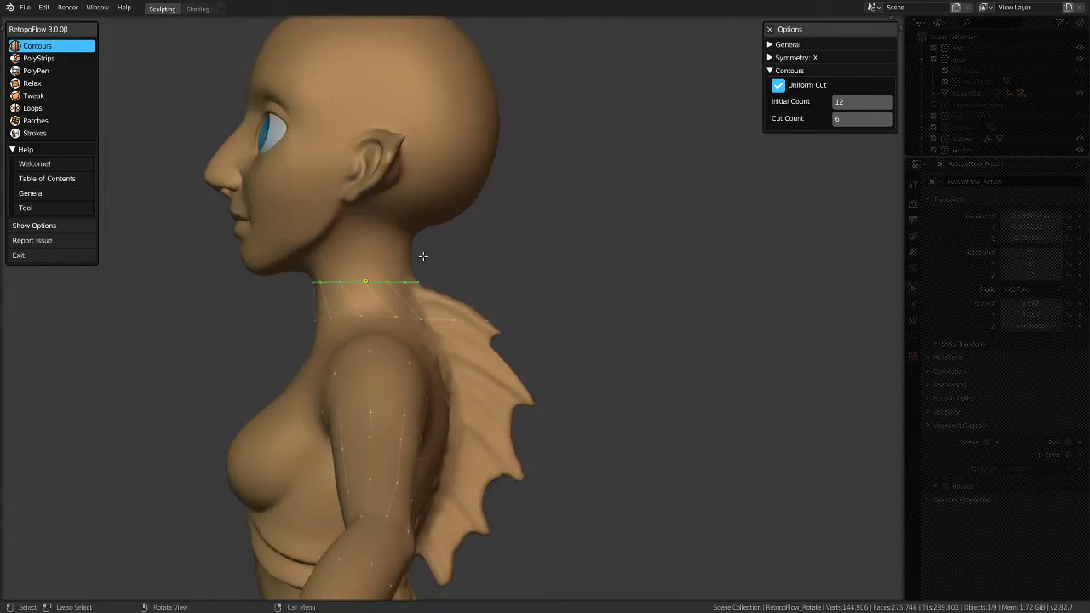
pyautogui.moveTo(429, 252); pyautogui.dragTo(251, 276)
pyautogui.hotkey('ctrl', 'z')
pyautogui.moveTo(299, 277)
pyautogui.mouseDown()
pyautogui.moveTo(415, 256)
pyautogui.moveTo(423, 242)
pyautogui.mouseUp()
# Step: Reshape the middle neck loop with PolyPen, then switch to the Loops tool
pyautogui.click(60, 71)
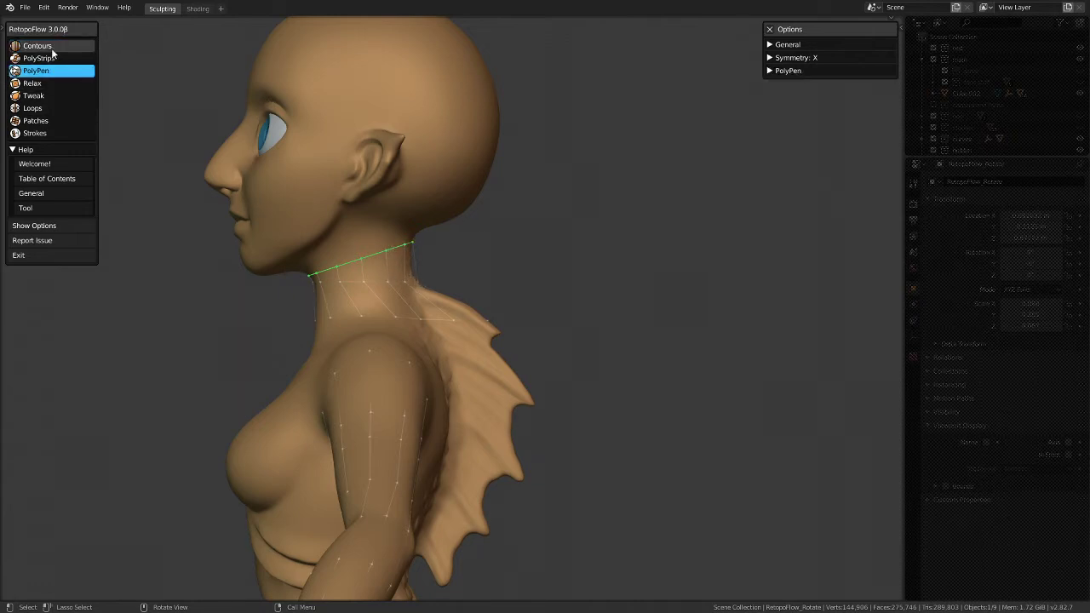
pyautogui.click(423, 287)
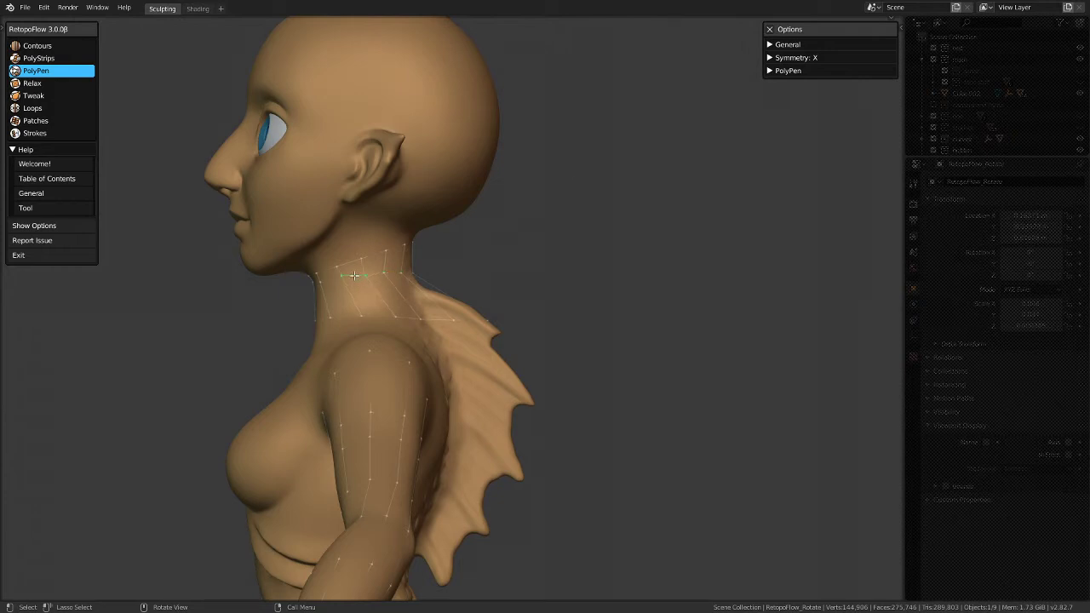
pyautogui.click(47, 111)
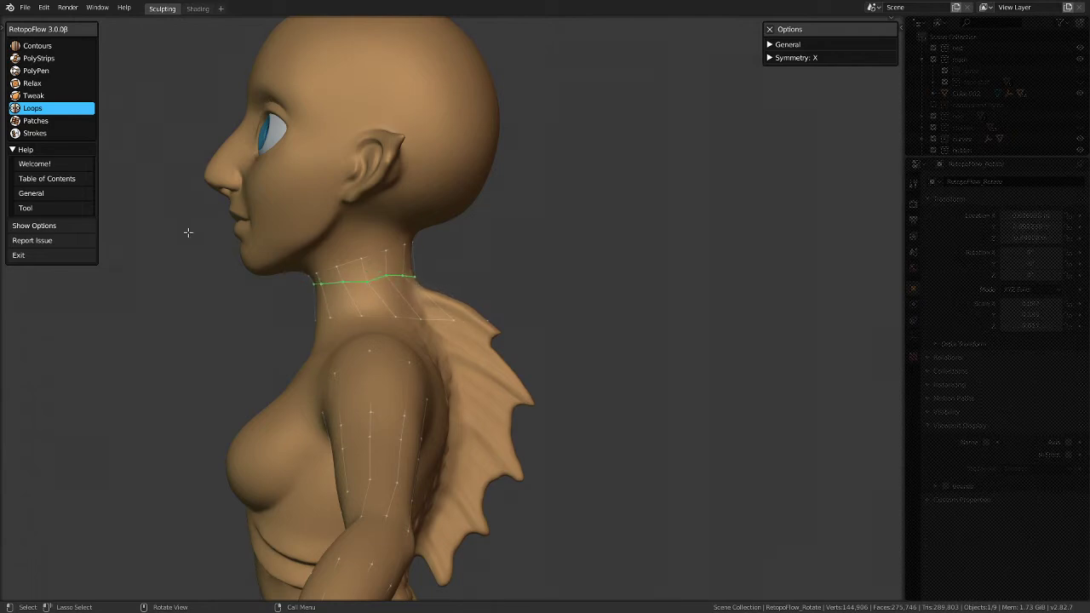
# Step: Switch to PolyPen and delete the outermost vertex of the lower neck loop on the back fin
pyautogui.click(32, 82)
pyautogui.click(33, 72)
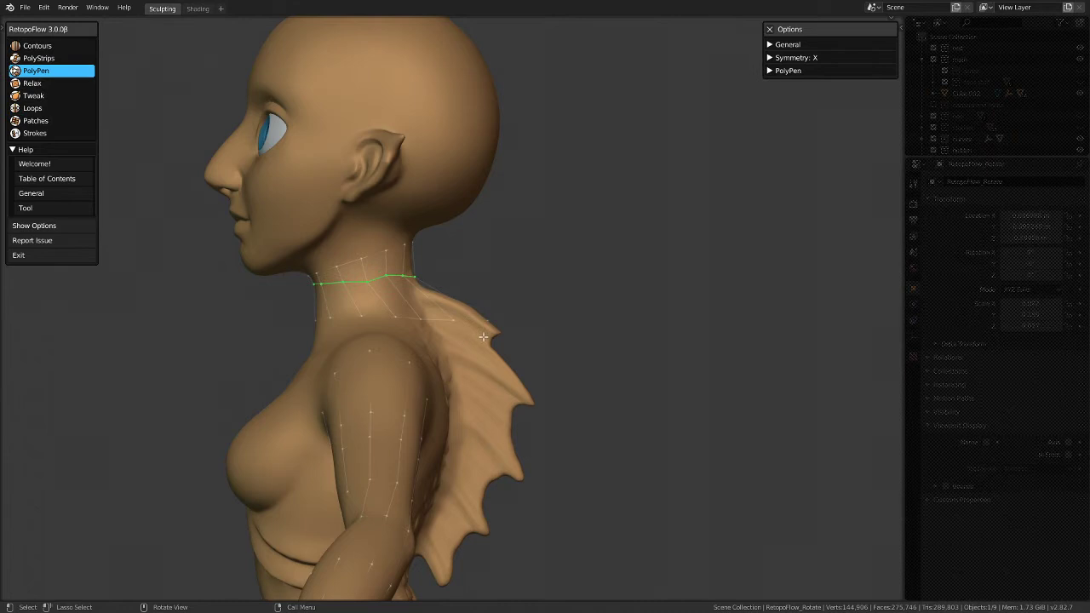
pyautogui.click(489, 321)
pyautogui.rightClick(500, 324)
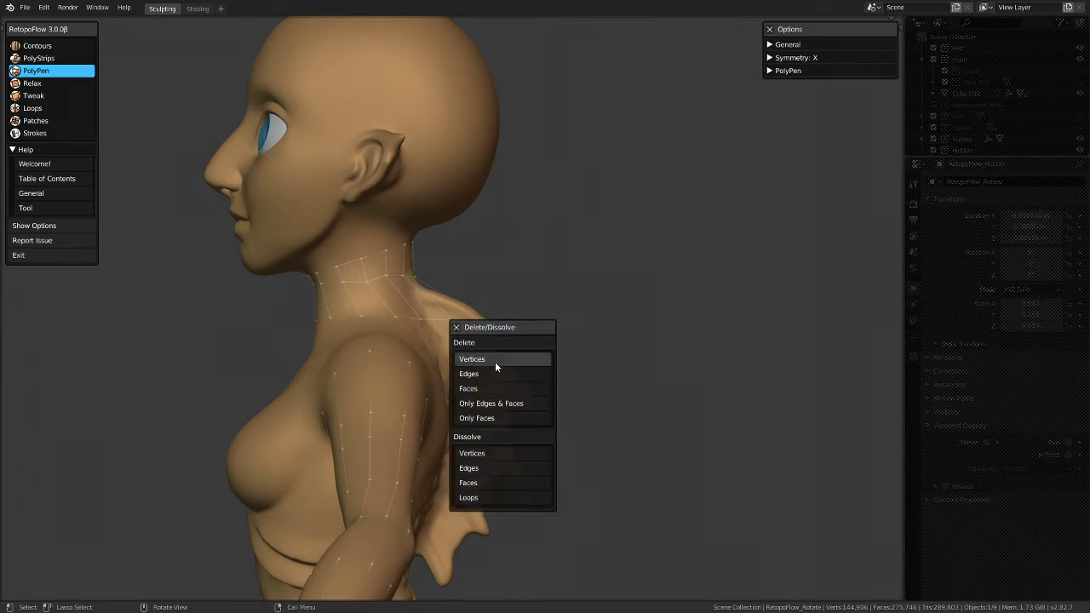
pyautogui.click(495, 361)
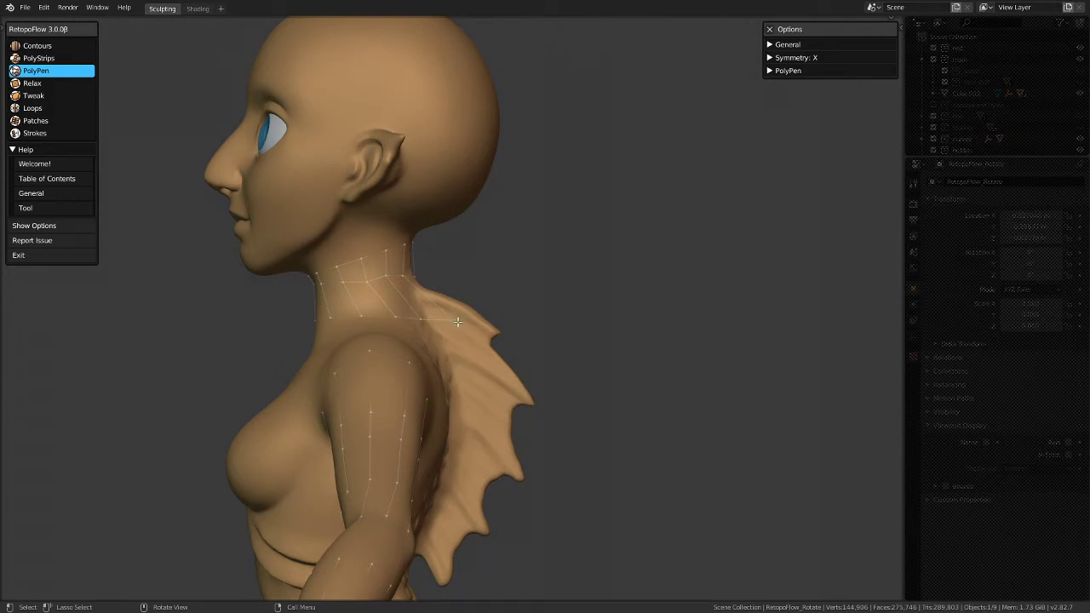
# Step: Delete the stray vertex over the back fin and reposition the retopology vertices along the side of the neck
pyautogui.press('x')
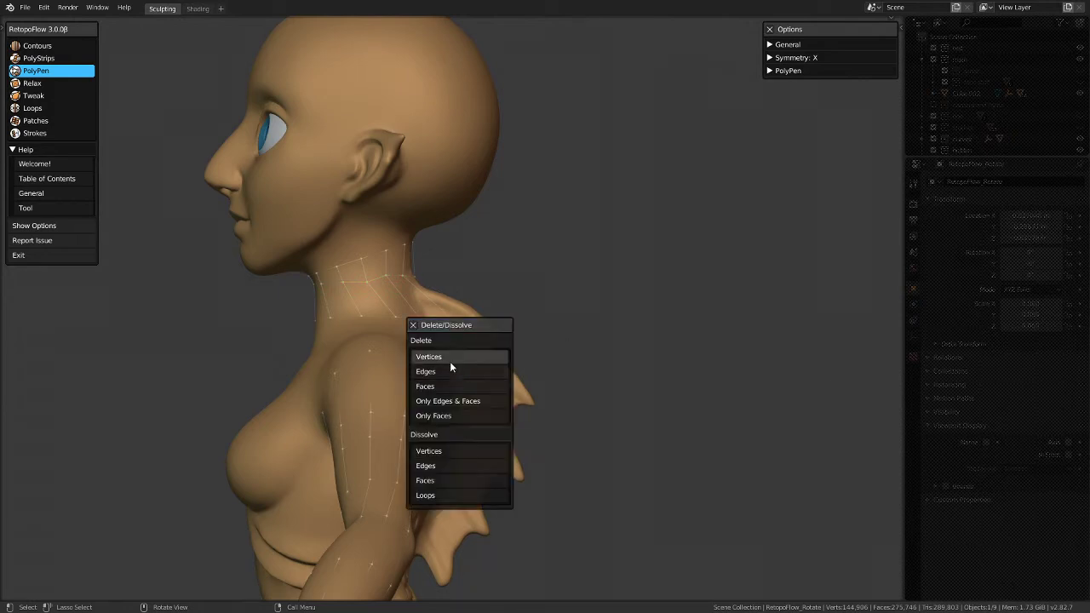
pyautogui.click(450, 360)
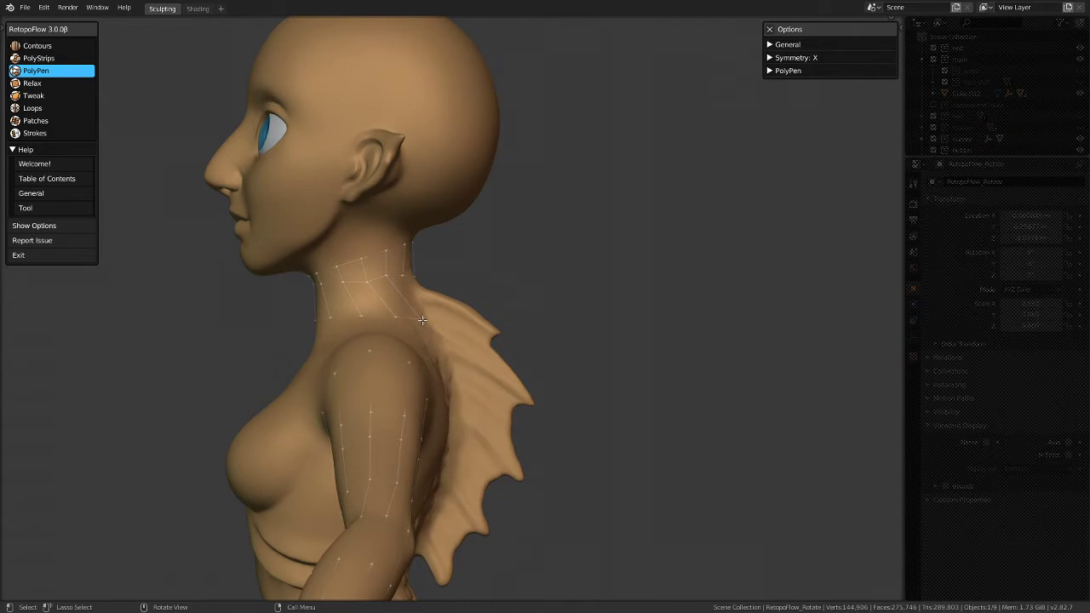
pyautogui.moveTo(422, 319)
pyautogui.mouseDown(button='middle')
pyautogui.moveTo(407, 380)
pyautogui.moveTo(312, 363)
pyautogui.moveTo(397, 304)
pyautogui.mouseUp(button='middle')
pyautogui.moveTo(512, 261)
pyautogui.mouseDown(button='middle')
pyautogui.moveTo(452, 345)
pyautogui.moveTo(360, 360)
pyautogui.moveTo(324, 338)
pyautogui.moveTo(357, 367)
pyautogui.moveTo(329, 319)
pyautogui.moveTo(459, 352)
pyautogui.mouseUp(button='middle')
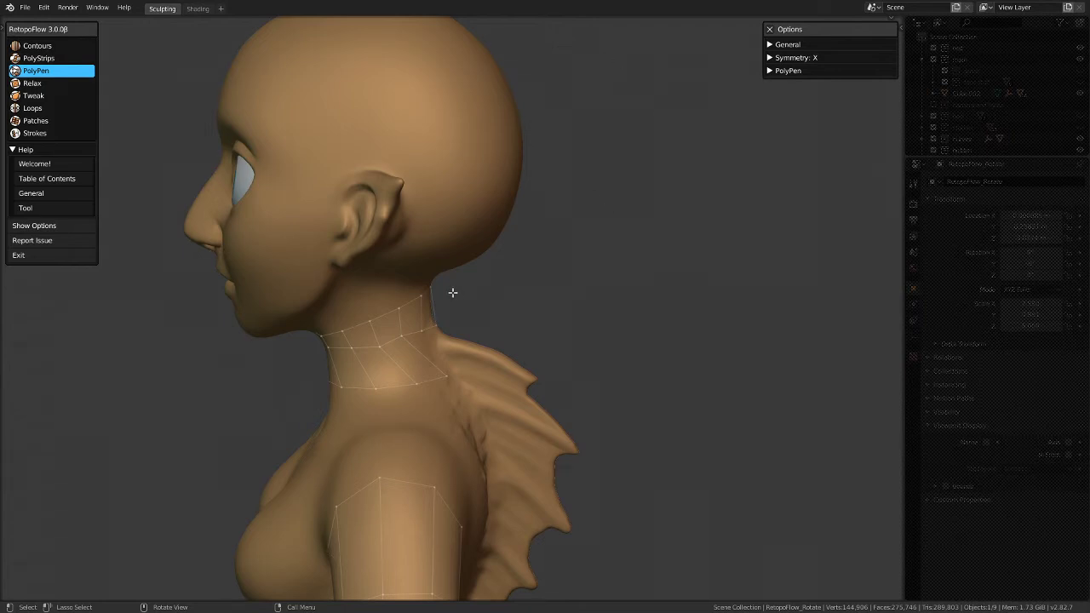
pyautogui.scroll(1, 405, 396)
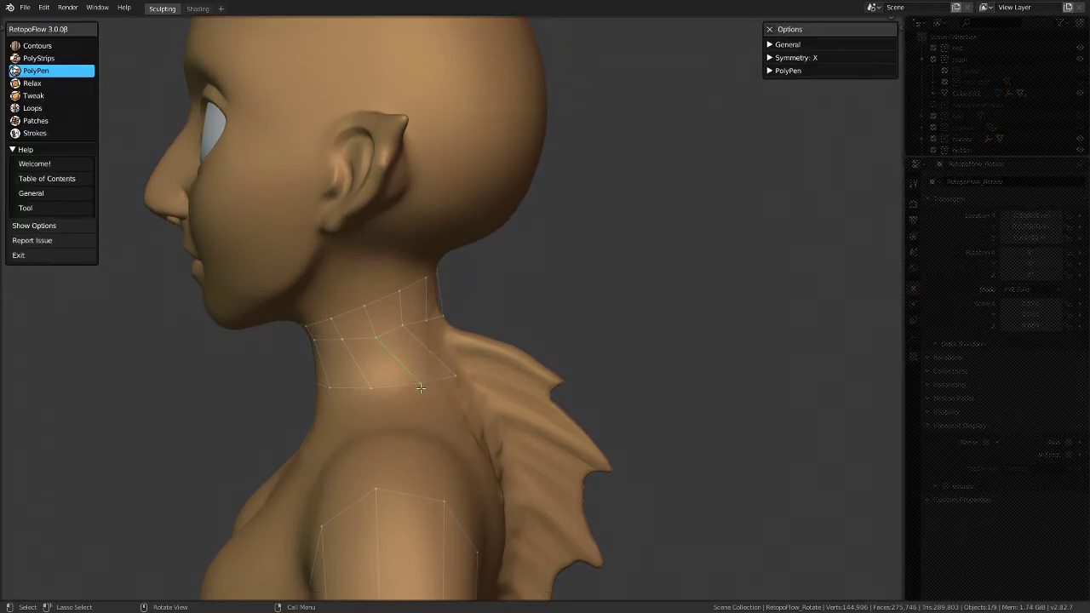
pyautogui.click(394, 390)
pyautogui.click(352, 389)
pyautogui.click(426, 391)
pyautogui.moveTo(375, 343); pyautogui.dragTo(378, 359)
pyautogui.moveTo(378, 360)
pyautogui.mouseDown(button='middle')
pyautogui.moveTo(428, 383)
pyautogui.moveTo(364, 363)
pyautogui.mouseUp(button='middle')
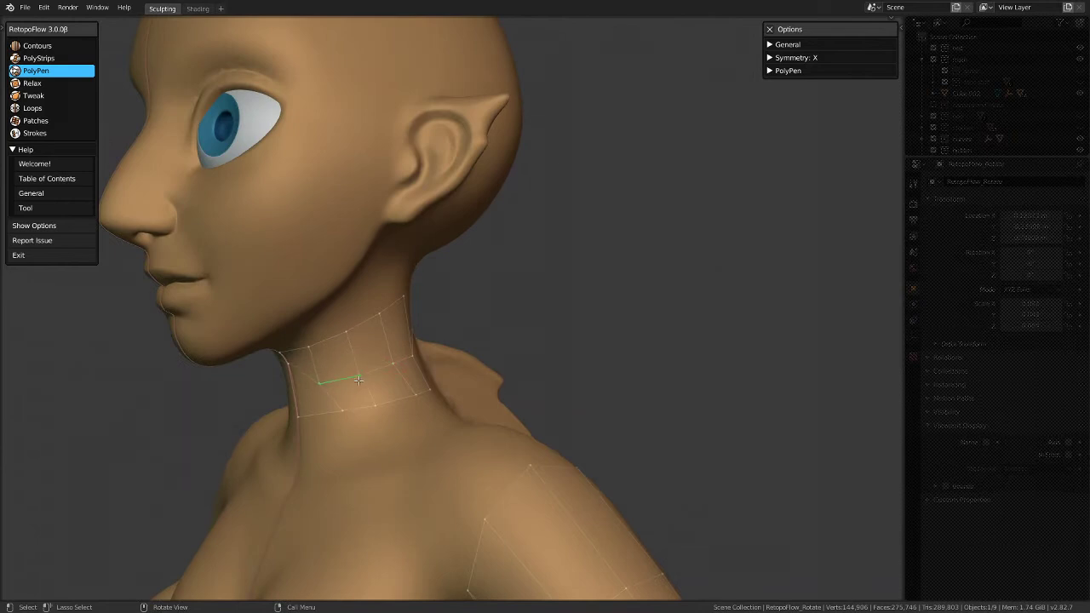
# Step: Adjust the middle and lower rows of neck vertices from the front around to the back beside the fin
pyautogui.moveTo(361, 374); pyautogui.dragTo(332, 373, button='middle')
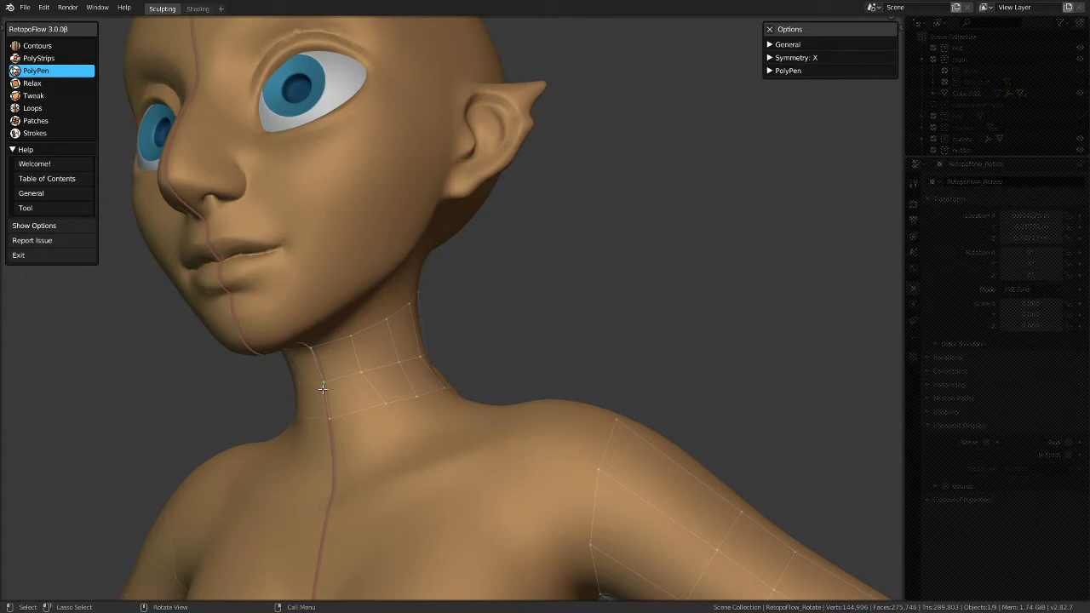
pyautogui.scroll(-5, 322, 388)
pyautogui.moveTo(323, 389); pyautogui.dragTo(187, 367, button='middle')
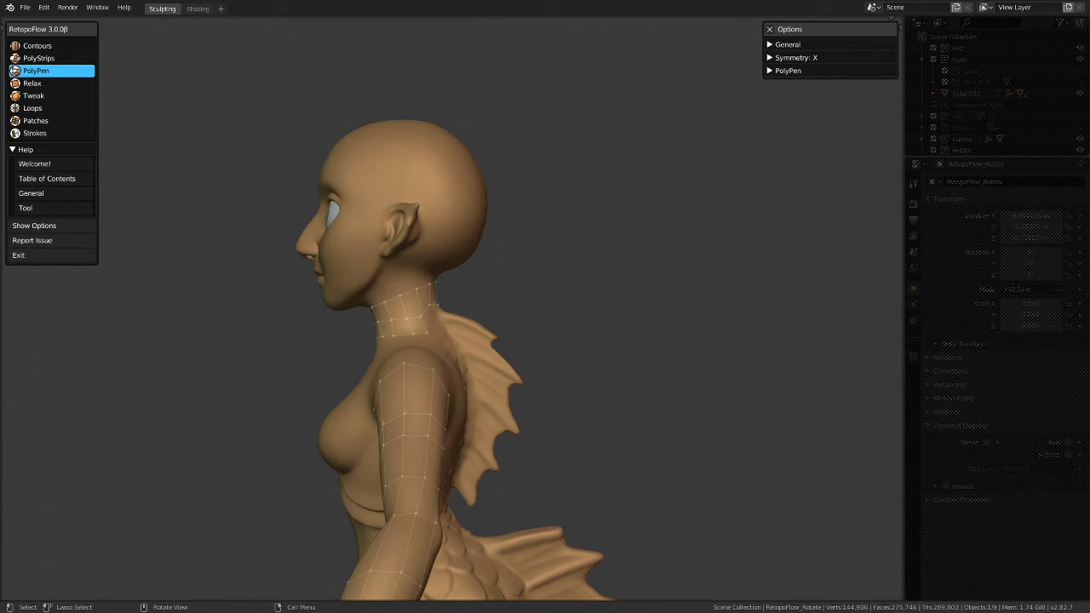
pyautogui.moveTo(523, 333); pyautogui.dragTo(451, 328, button='middle')
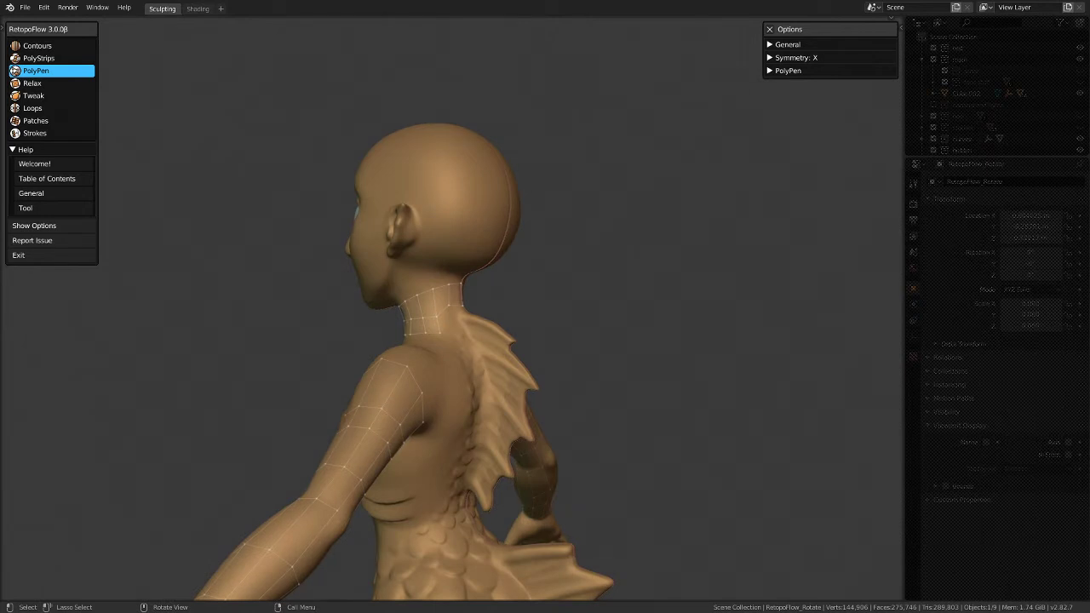
pyautogui.moveTo(567, 246)
pyautogui.mouseDown(button='middle')
pyautogui.moveTo(608, 304)
pyautogui.moveTo(423, 313)
pyautogui.mouseUp(button='middle')
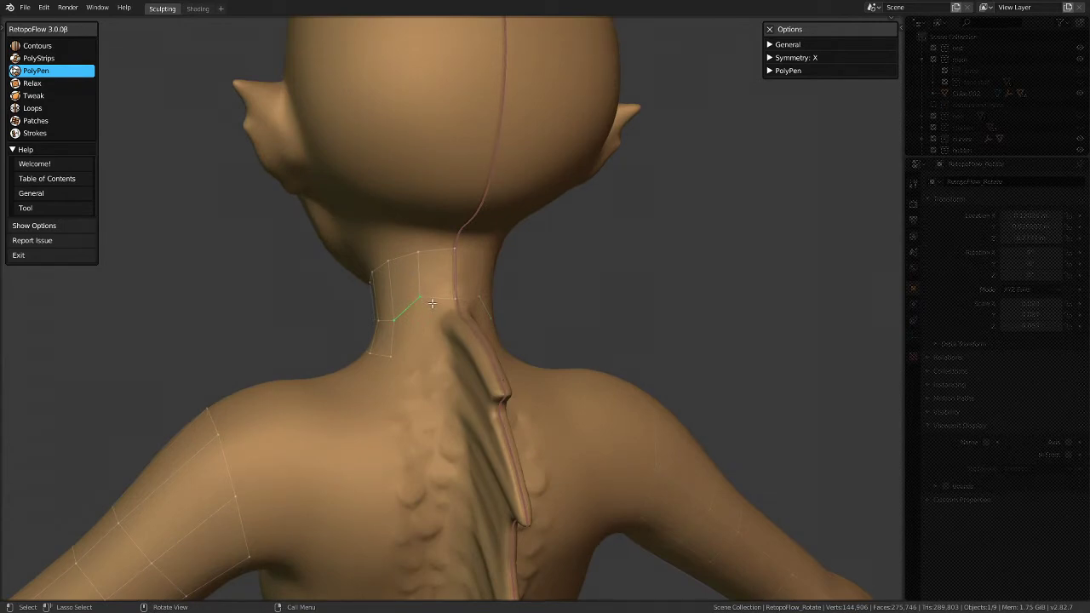
pyautogui.moveTo(459, 302); pyautogui.dragTo(324, 336, button='middle')
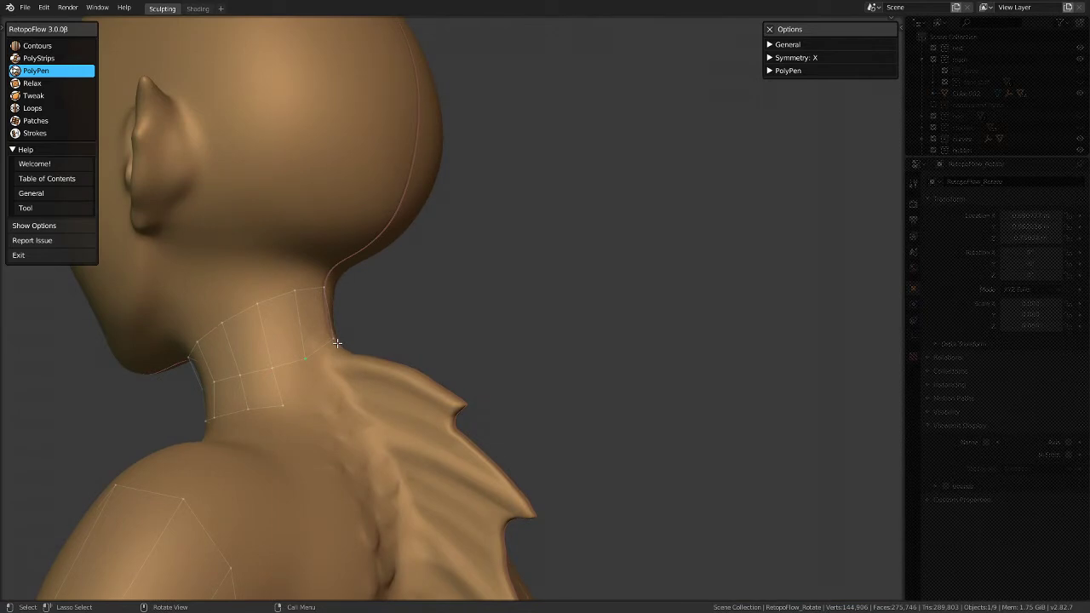
pyautogui.click(337, 353)
pyautogui.moveTo(307, 416); pyautogui.dragTo(361, 325, button='middle')
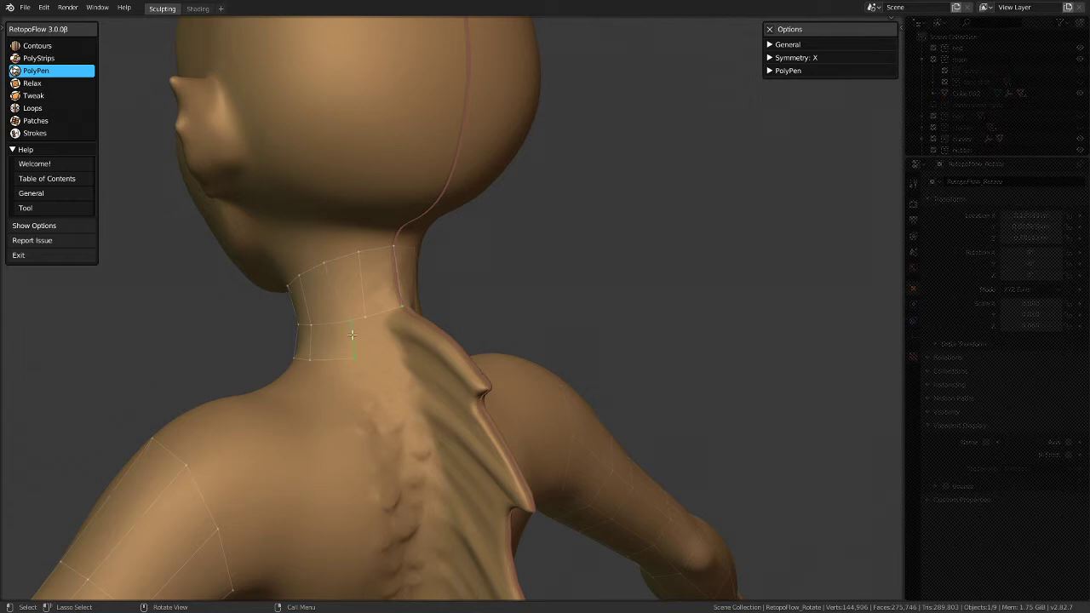
pyautogui.click(366, 319)
pyautogui.click(372, 358)
# Step: Switch to the Strokes tool and try to draw a stroke around the eye on the mirrored side, dismissing the notice
pyautogui.moveTo(520, 319); pyautogui.dragTo(430, 208, button='middle')
pyautogui.scroll(-3, 409, 210)
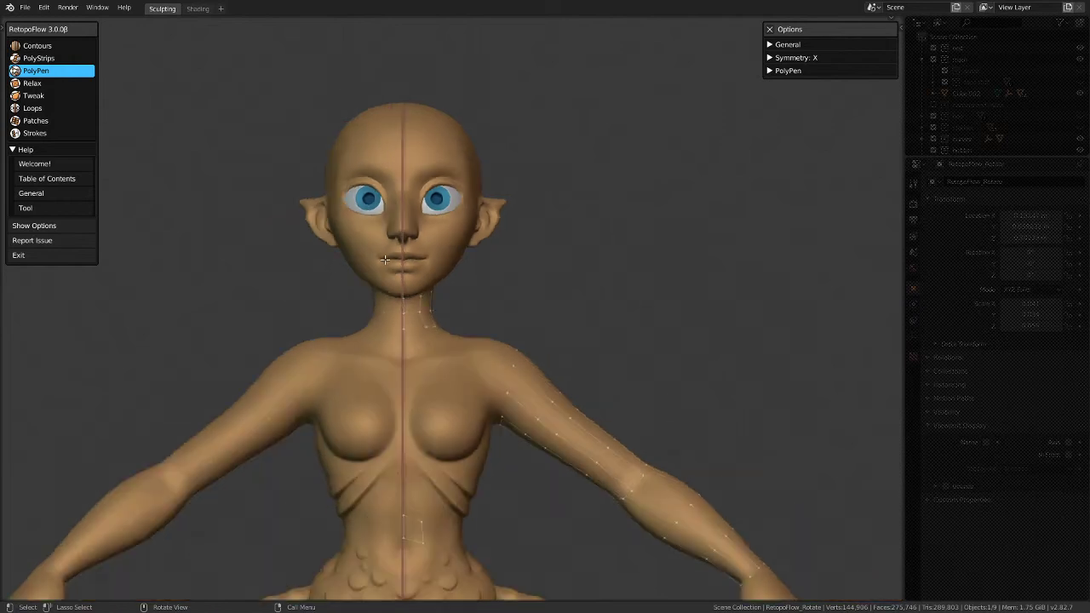
pyautogui.scroll(5, 415, 272)
pyautogui.scroll(2, 433, 297)
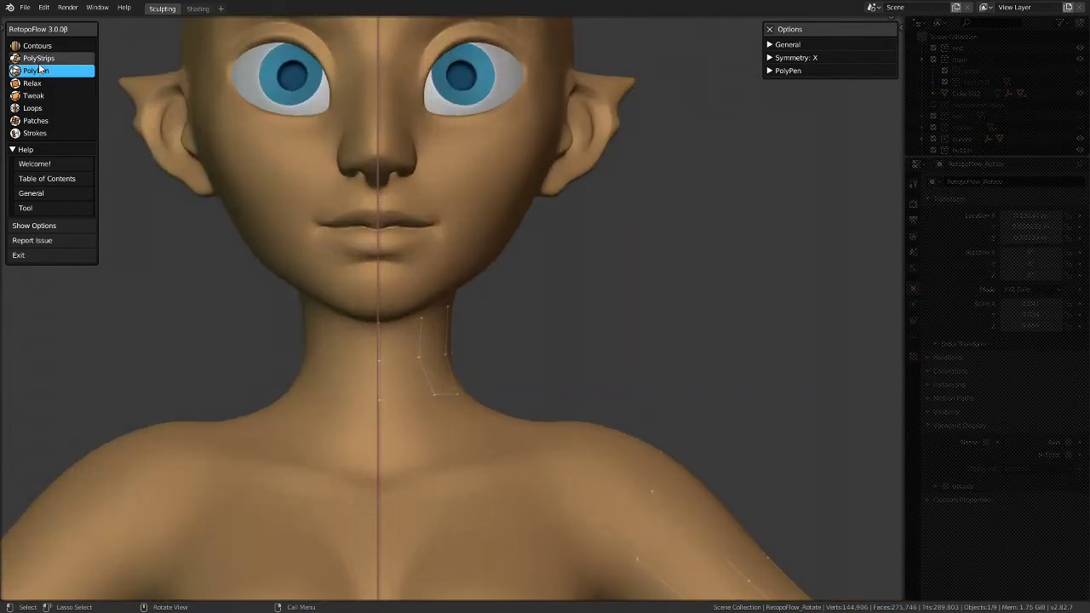
pyautogui.click(35, 134)
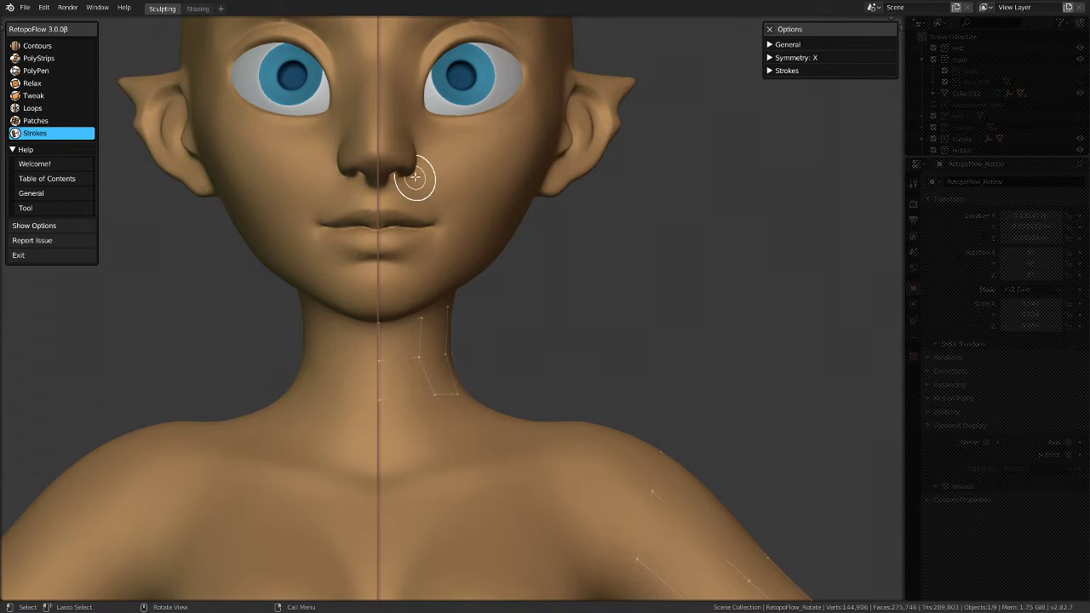
pyautogui.scroll(-2, 347, 263)
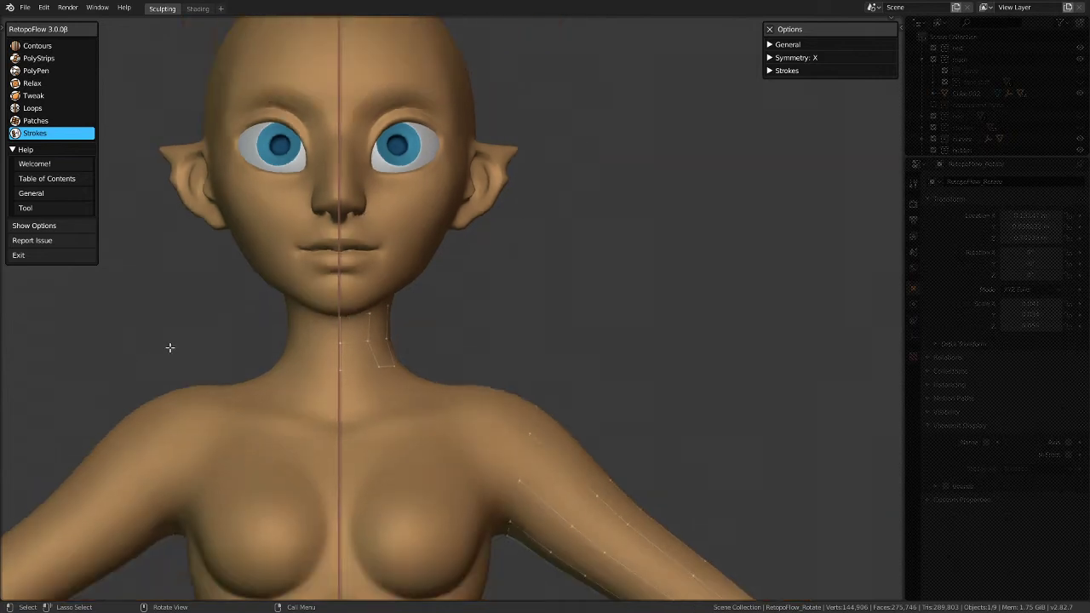
pyautogui.scroll(3, 414, 115)
pyautogui.scroll(1, 413, 115)
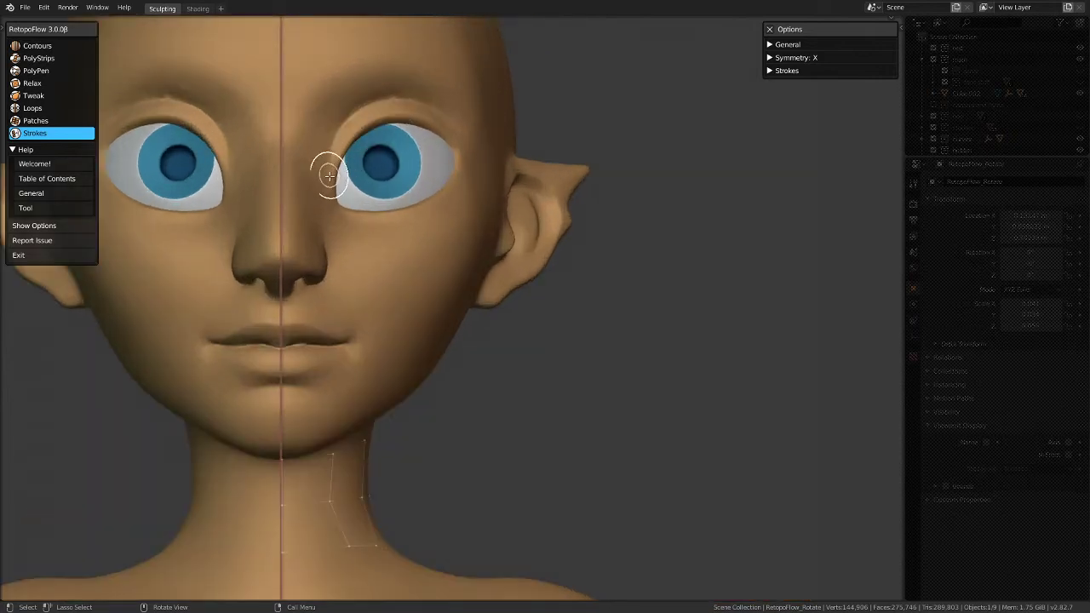
pyautogui.moveTo(330, 173)
pyautogui.mouseDown()
pyautogui.moveTo(350, 122)
pyautogui.moveTo(384, 110)
pyautogui.moveTo(448, 122)
pyautogui.moveTo(468, 161)
pyautogui.moveTo(442, 210)
pyautogui.moveTo(376, 230)
pyautogui.moveTo(342, 214)
pyautogui.moveTo(327, 182)
pyautogui.moveTo(339, 201)
pyautogui.mouseUp()
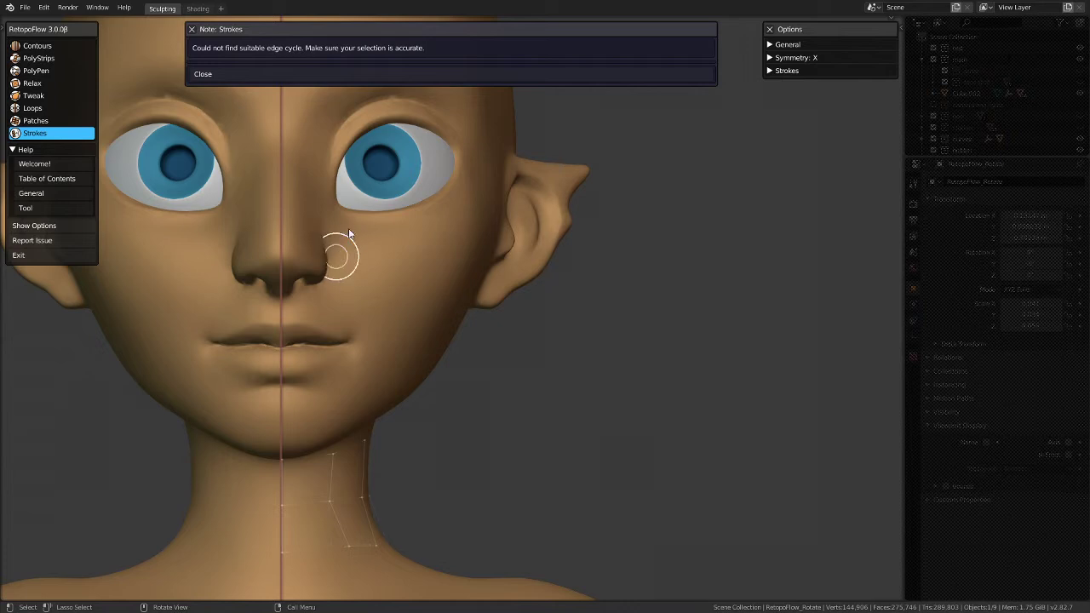
pyautogui.scroll(-2, 349, 220)
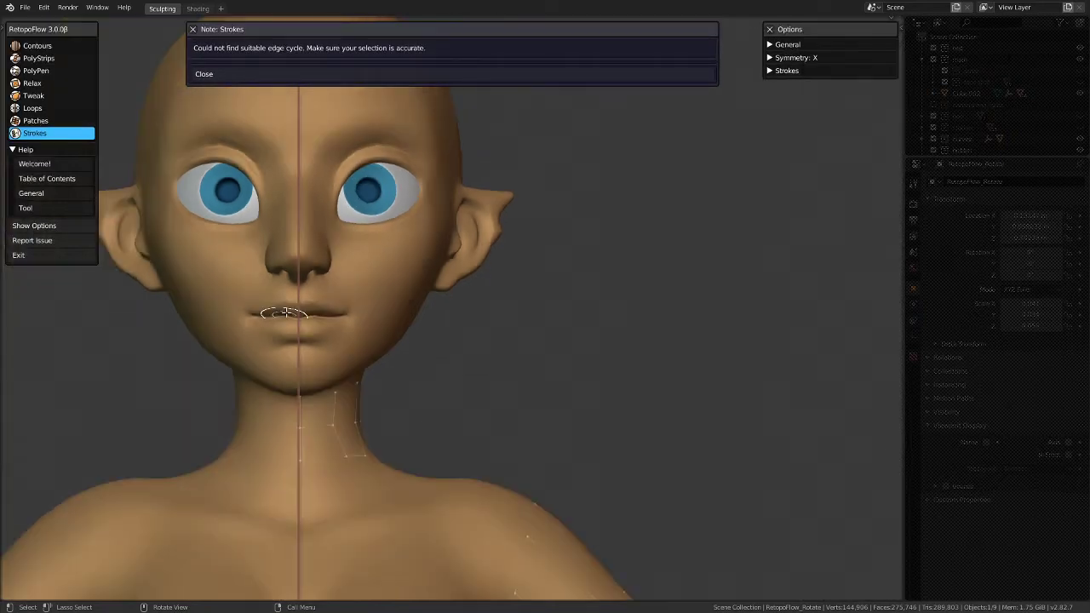
pyautogui.click(220, 74)
# Step: Try to draw a stroke along the upper eyelid from the inner to the outer corner of the eye
pyautogui.scroll(6, 267, 311)
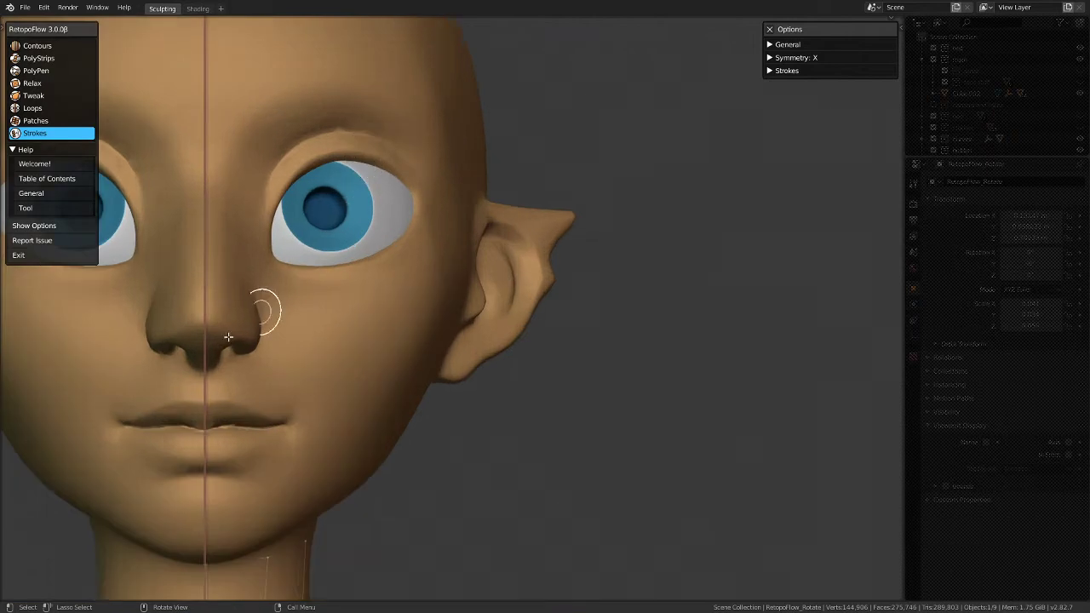
pyautogui.scroll(-4, 481, 249)
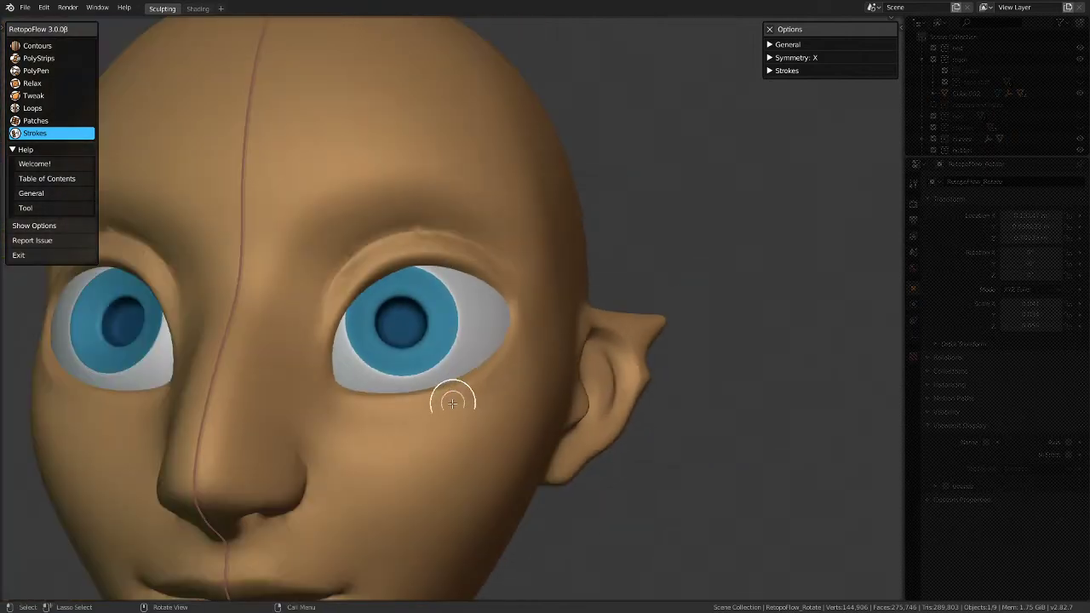
pyautogui.scroll(5, 441, 394)
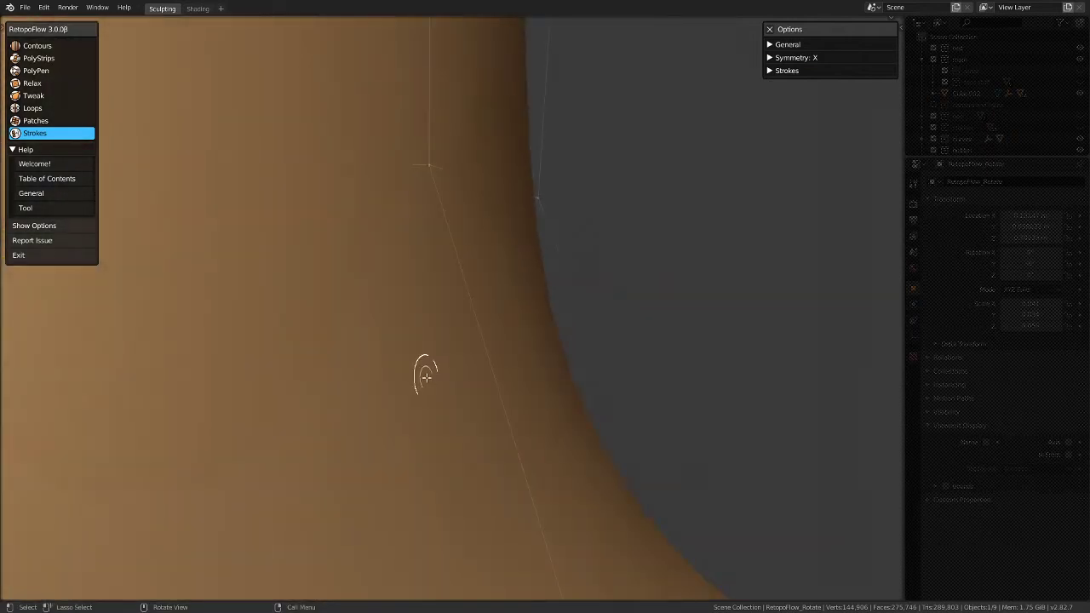
pyautogui.scroll(-8, 425, 376)
pyautogui.scroll(5, 463, 177)
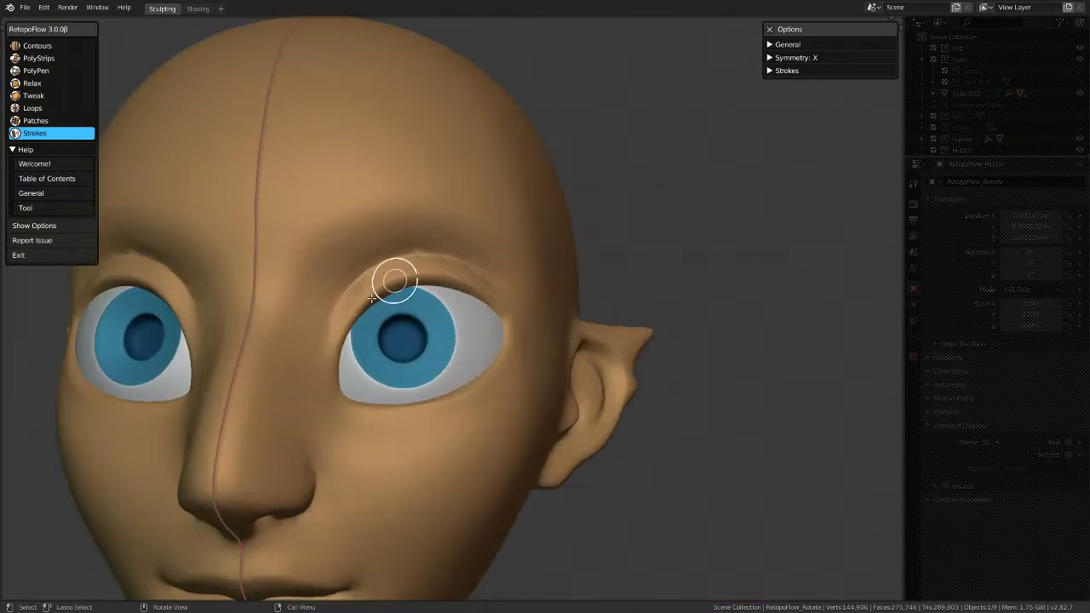
pyautogui.moveTo(331, 340)
pyautogui.mouseDown()
pyautogui.moveTo(384, 267)
pyautogui.moveTo(465, 275)
pyautogui.moveTo(508, 305)
pyautogui.mouseUp()
pyautogui.scroll(-5, 509, 305)
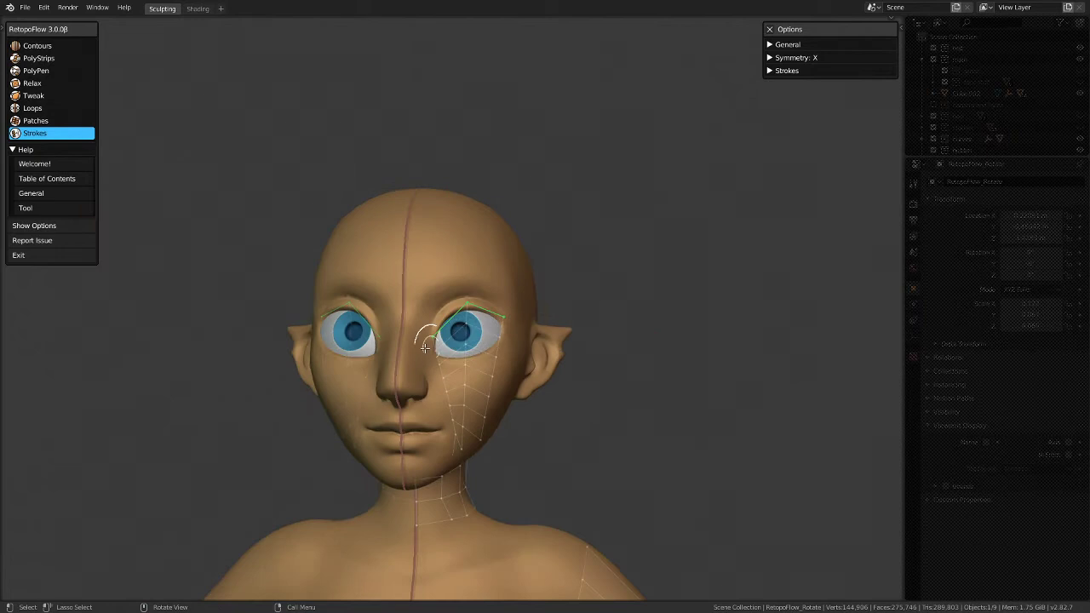
# Step: Draw a closed stroke around the whole eye opening to create an edge loop there
pyautogui.moveTo(426, 340)
pyautogui.mouseDown(button='middle')
pyautogui.moveTo(414, 360)
pyautogui.moveTo(304, 343)
pyautogui.moveTo(426, 333)
pyautogui.moveTo(457, 349)
pyautogui.moveTo(383, 315)
pyautogui.moveTo(404, 346)
pyautogui.mouseUp(button='middle')
pyautogui.scroll(3, 457, 349)
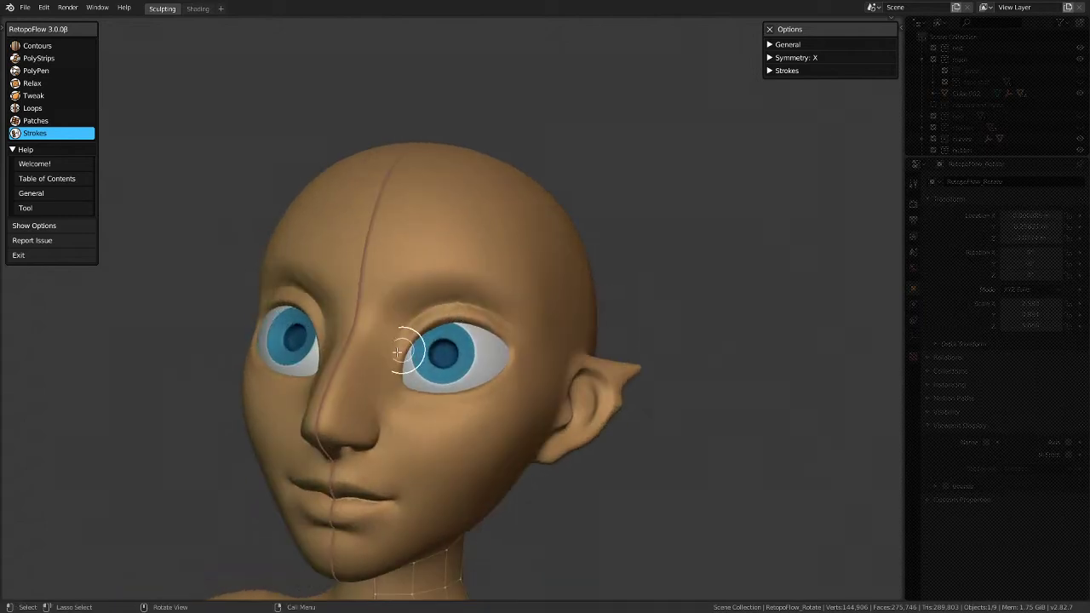
pyautogui.moveTo(401, 352)
pyautogui.mouseDown()
pyautogui.moveTo(431, 312)
pyautogui.moveTo(511, 335)
pyautogui.moveTo(516, 365)
pyautogui.moveTo(479, 385)
pyautogui.moveTo(421, 393)
pyautogui.moveTo(392, 362)
pyautogui.moveTo(398, 351)
pyautogui.mouseUp()
# Step: Set the Strokes crosses for the eye loop to 12
pyautogui.moveTo(358, 414); pyautogui.dragTo(284, 40, button='middle')
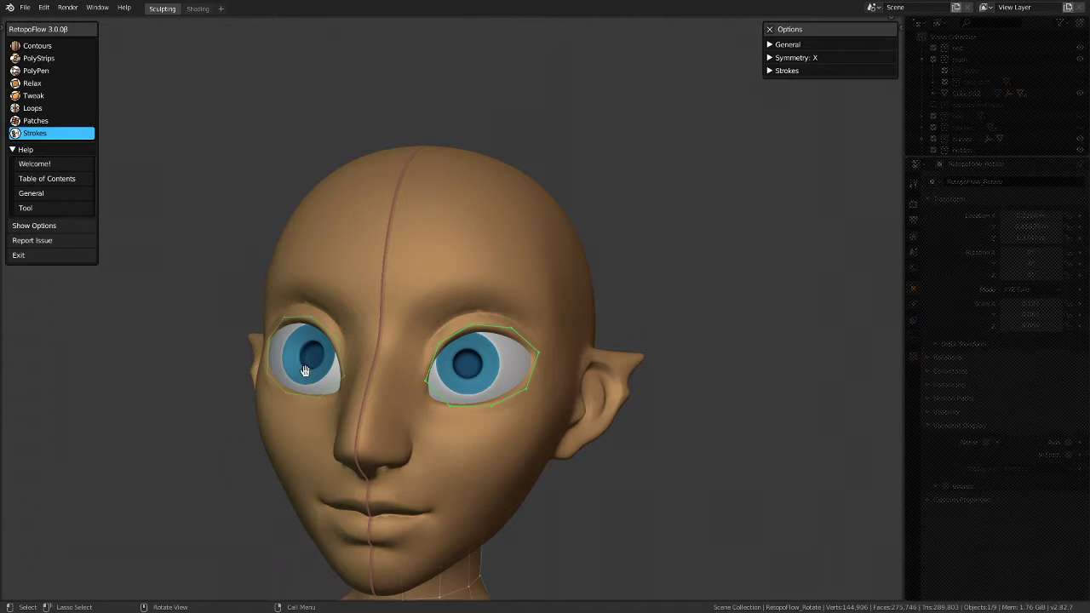
pyautogui.moveTo(307, 362); pyautogui.dragTo(277, 370, button='middle')
pyautogui.press('KP_1')
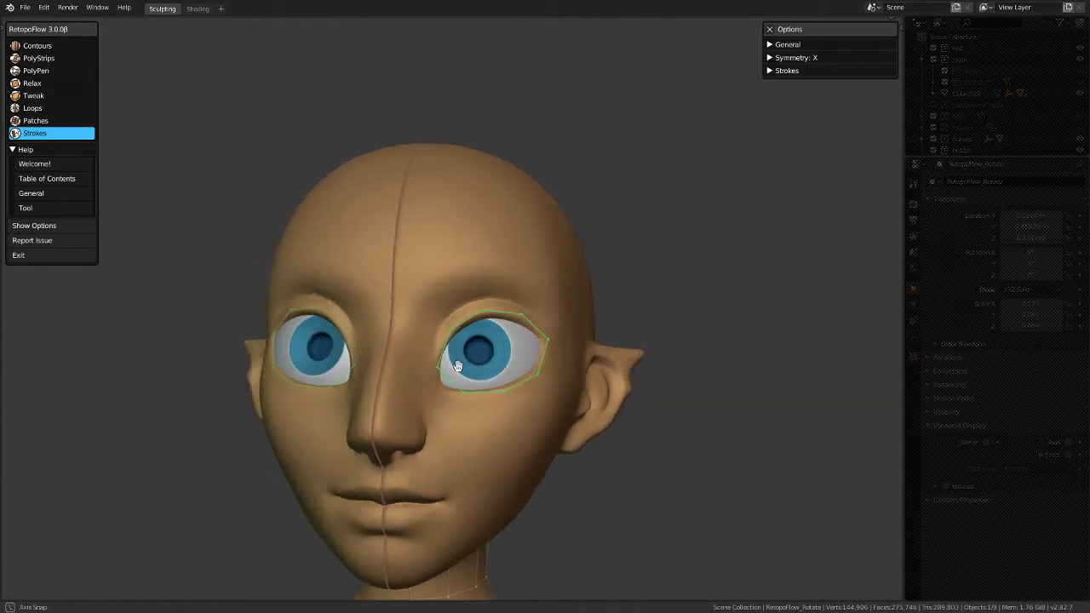
pyautogui.click(770, 46)
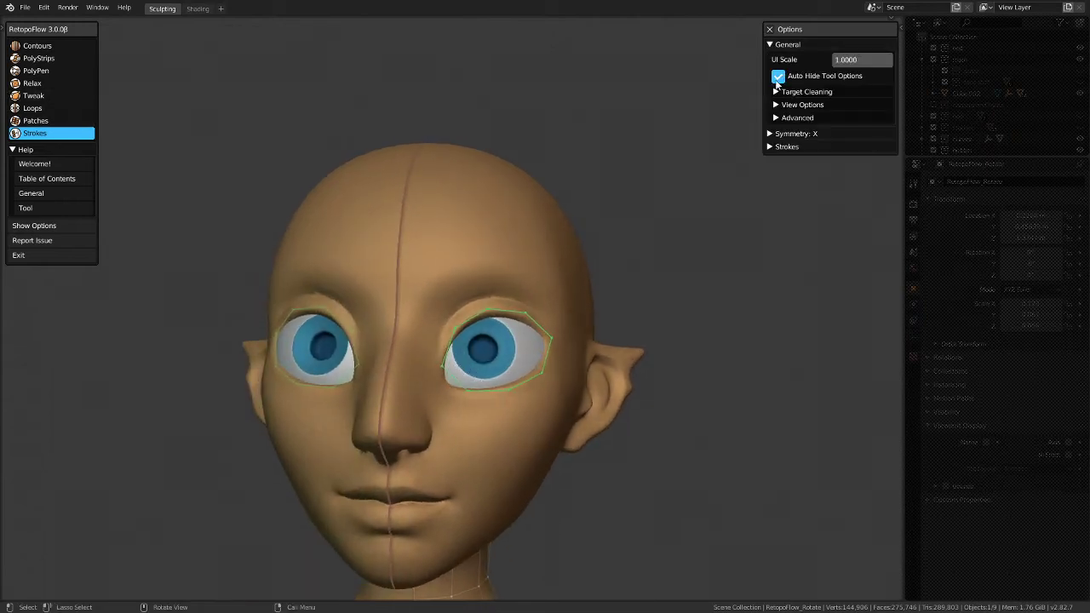
pyautogui.click(771, 46)
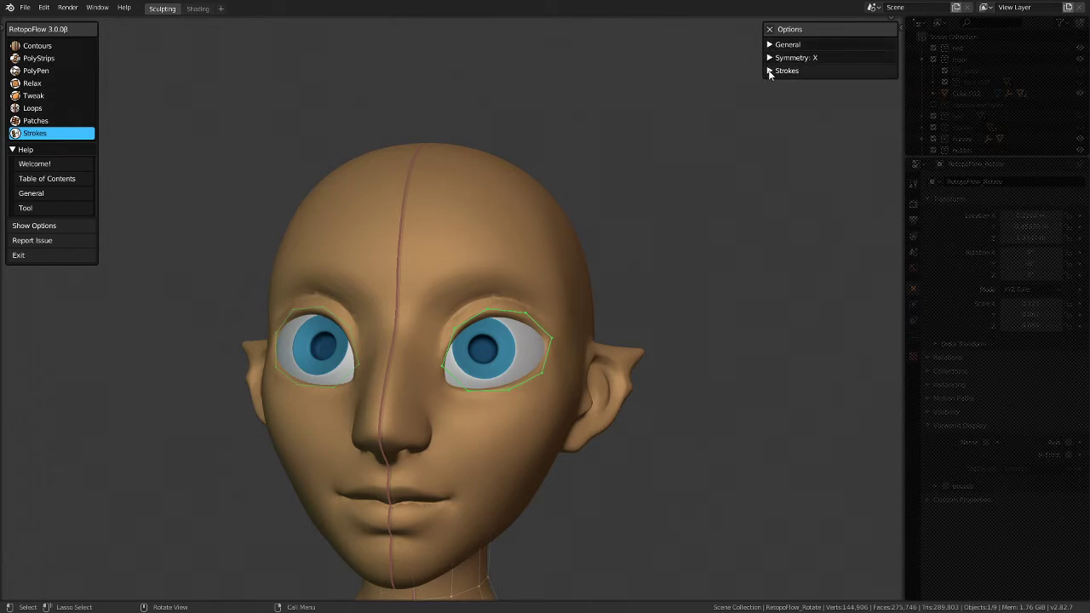
pyautogui.click(769, 70)
pyautogui.click(842, 87)
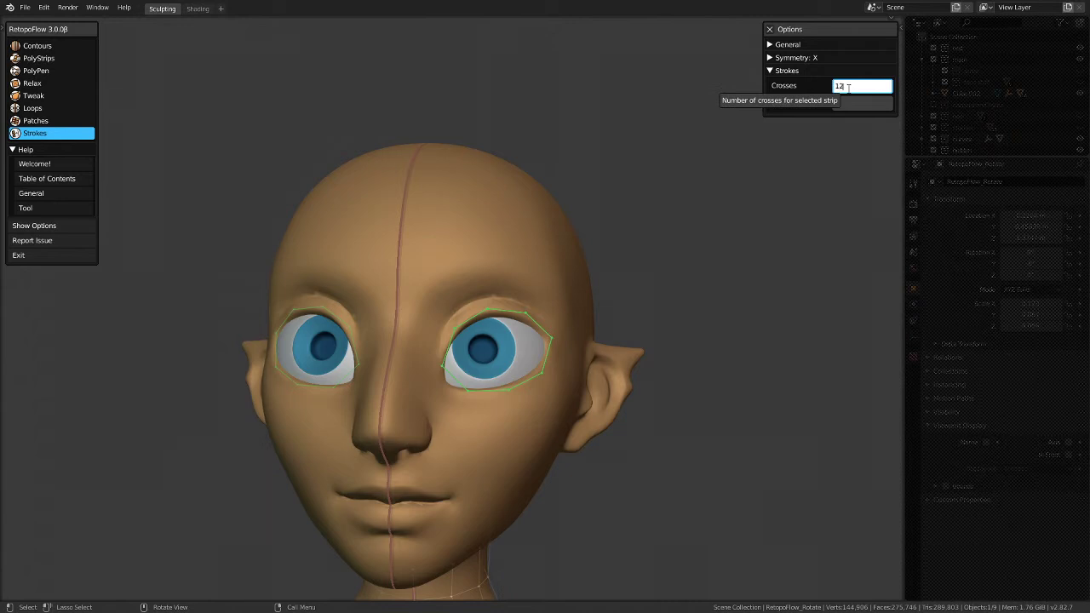
pyautogui.write('12')
pyautogui.press('Return')
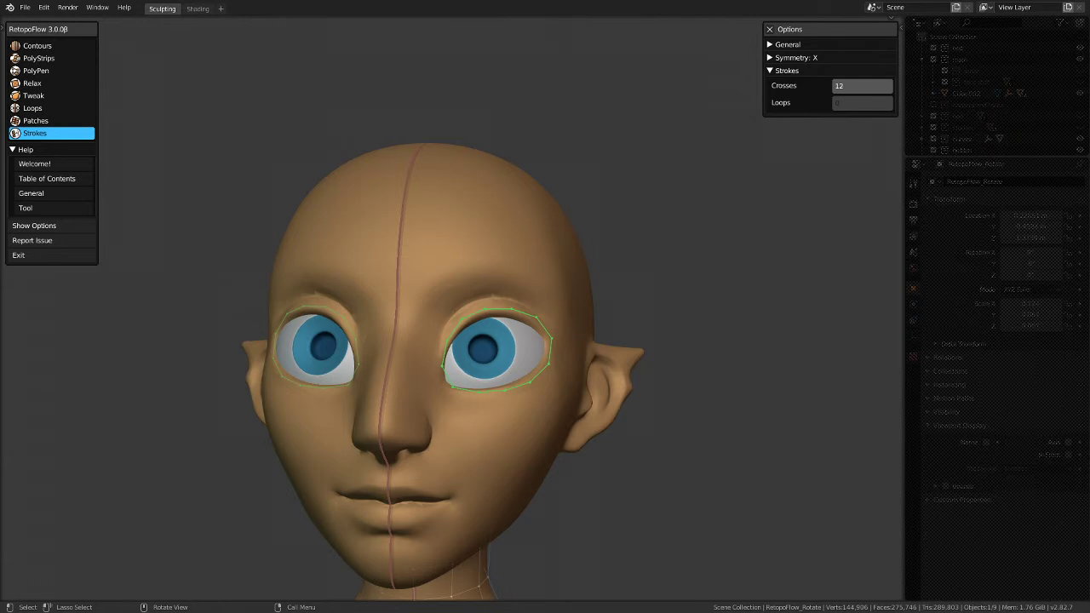
# Step: Adjust the eye loop's vertices with the Tweak tool so the loop follows the eyelid edge and reaches both eye corners
pyautogui.scroll(2, 310, 257)
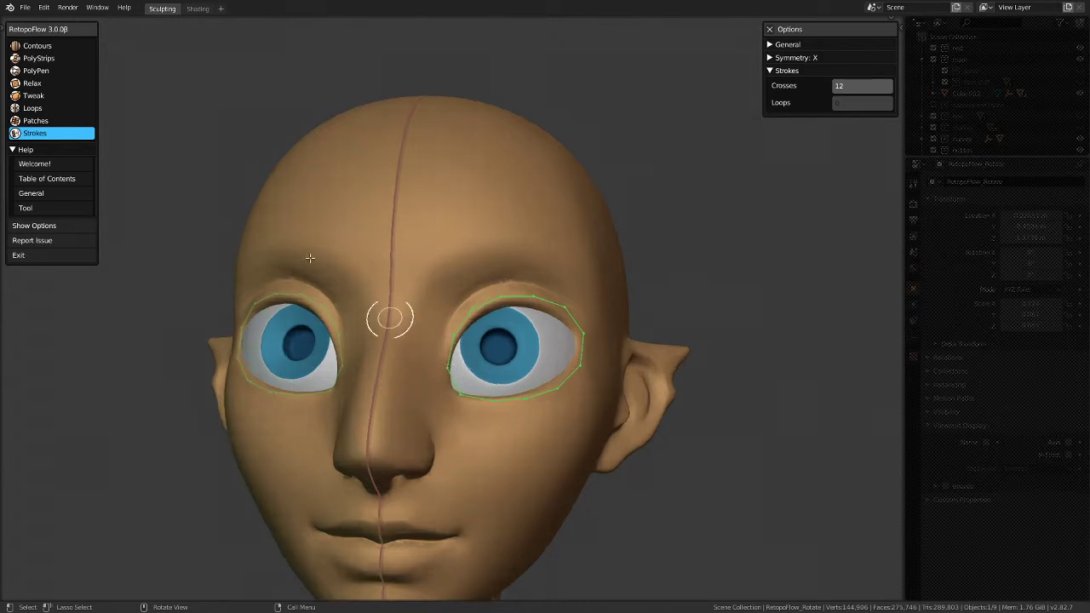
pyautogui.click(38, 95)
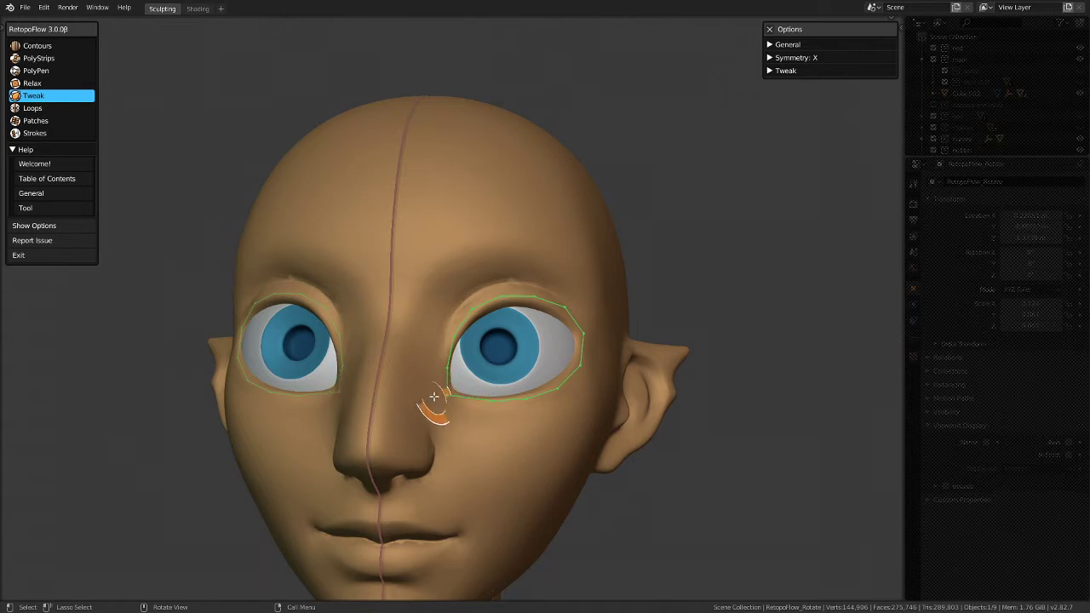
pyautogui.moveTo(432, 398); pyautogui.dragTo(368, 388, button='middle')
pyautogui.scroll(2, 455, 340)
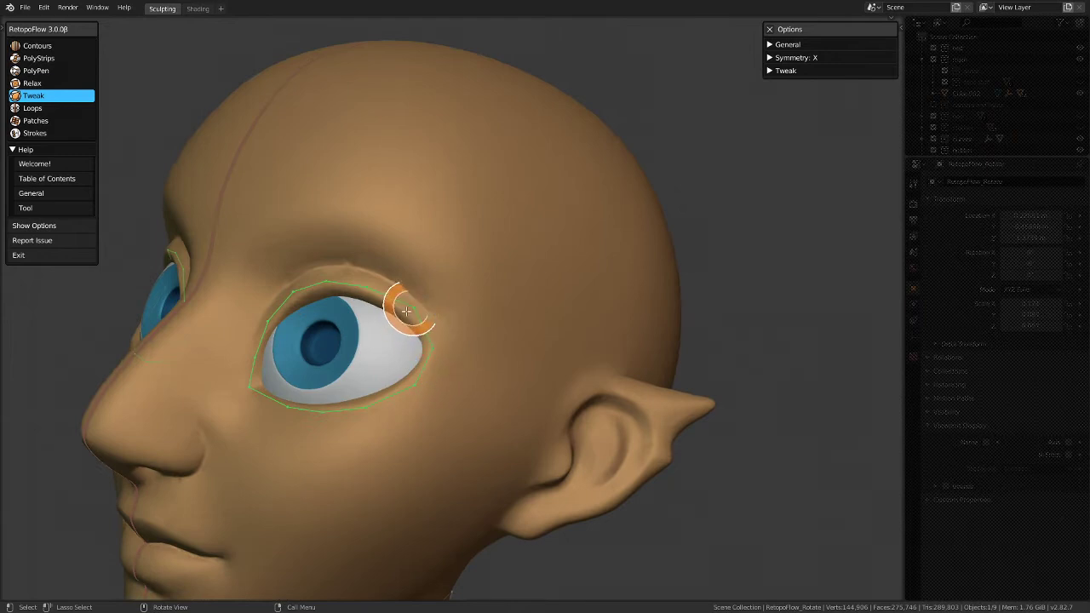
pyautogui.moveTo(394, 321); pyautogui.dragTo(460, 355, button='middle')
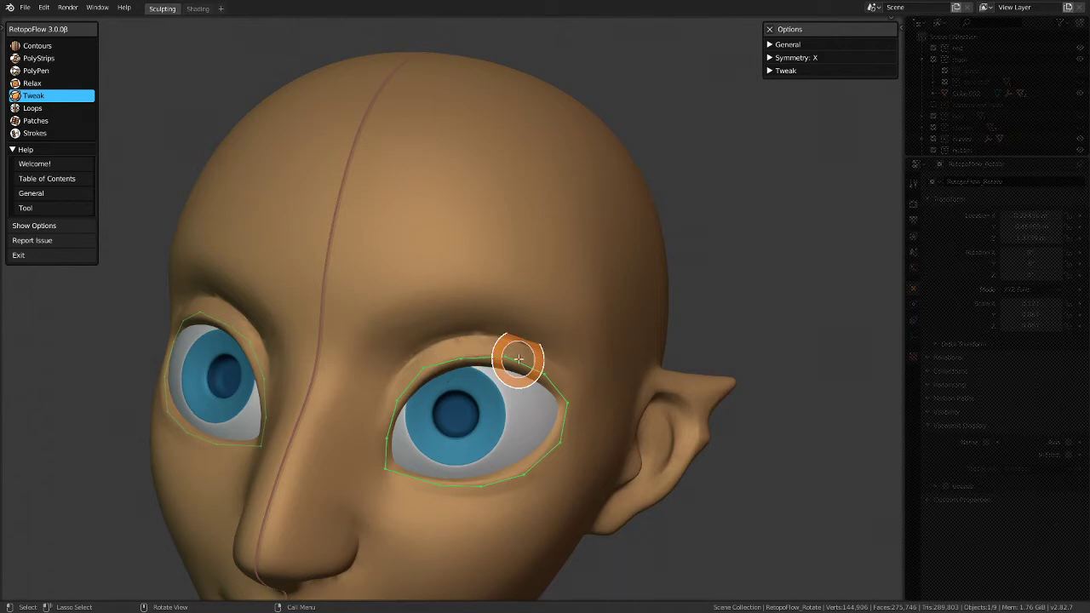
pyautogui.moveTo(426, 368)
pyautogui.mouseDown(button='middle')
pyautogui.moveTo(439, 370)
pyautogui.moveTo(428, 391)
pyautogui.mouseUp(button='middle')
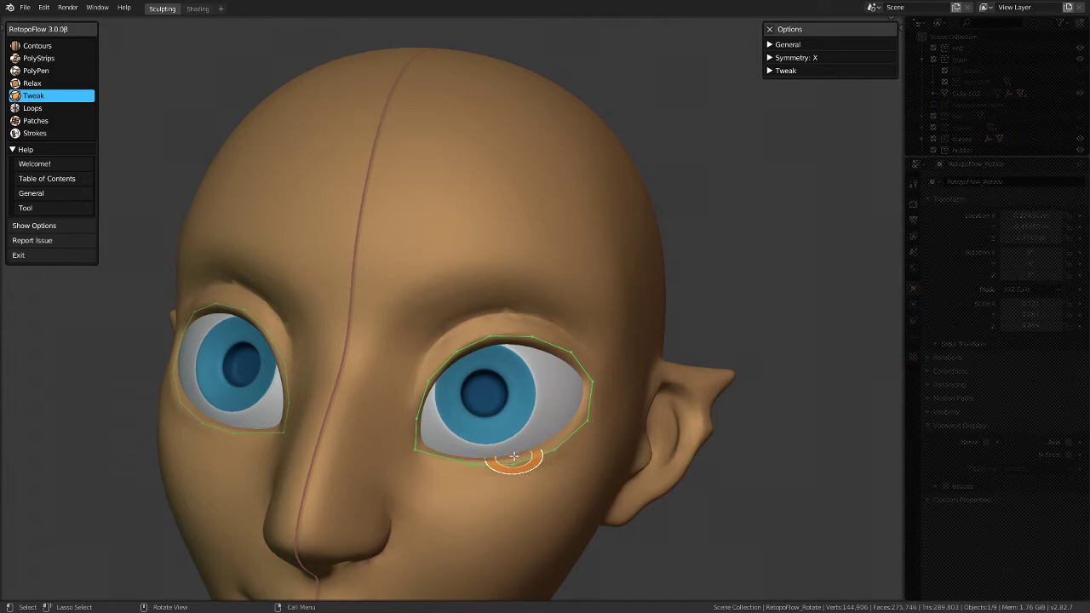
pyautogui.scroll(2, 514, 457)
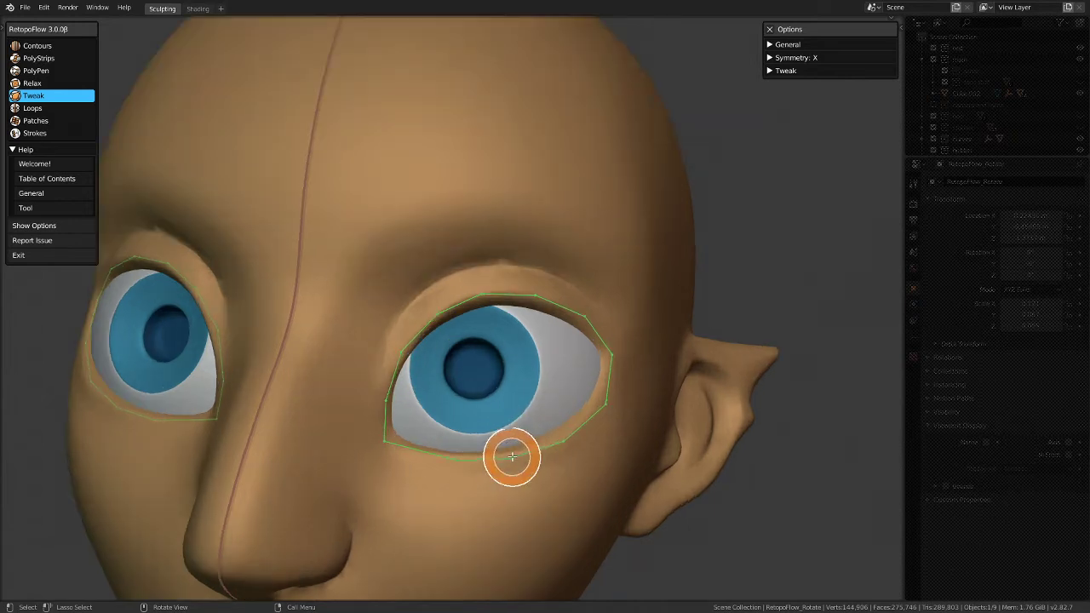
pyautogui.moveTo(509, 458)
pyautogui.mouseDown(button='middle')
pyautogui.moveTo(526, 462)
pyautogui.moveTo(420, 345)
pyautogui.mouseUp(button='middle')
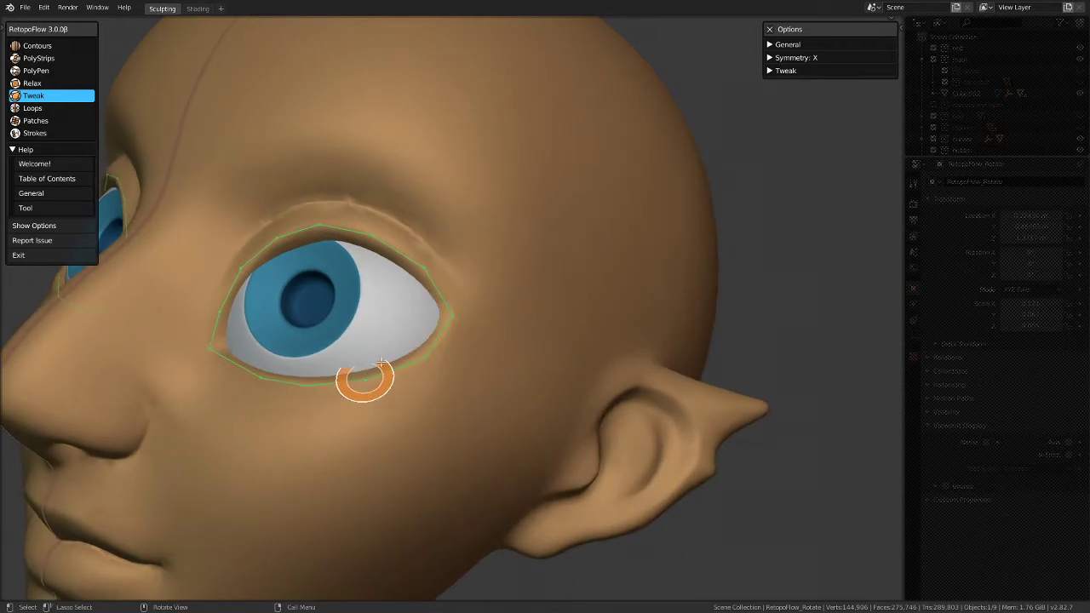
pyautogui.moveTo(426, 355)
pyautogui.mouseDown(button='middle')
pyautogui.moveTo(405, 432)
pyautogui.moveTo(355, 377)
pyautogui.moveTo(417, 324)
pyautogui.moveTo(433, 383)
pyautogui.moveTo(340, 228)
pyautogui.mouseUp(button='middle')
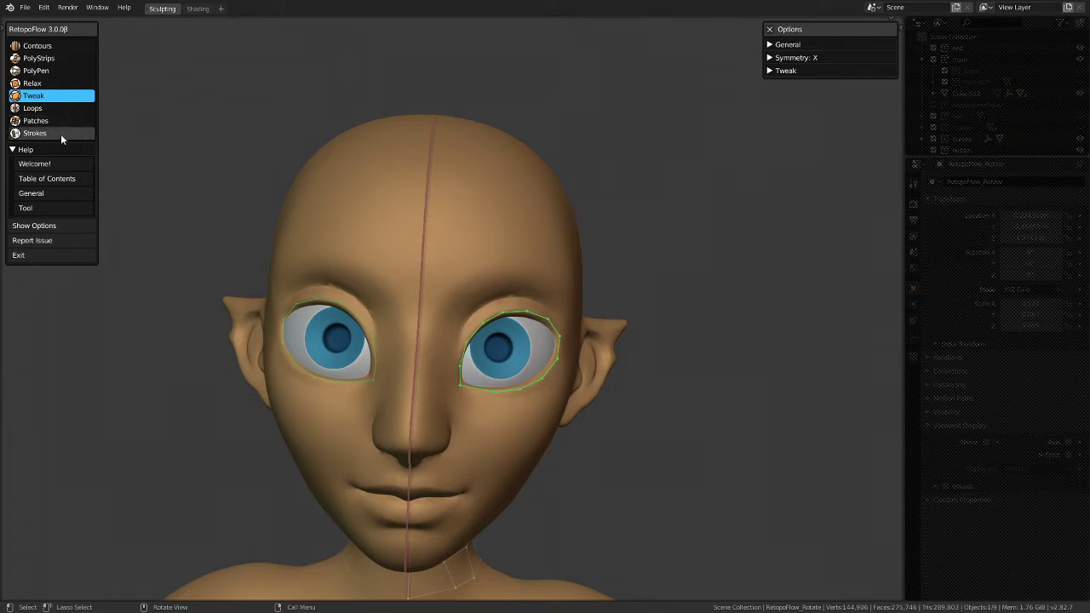
# Step: Draw a closed stroke around the existing eye loop with the Strokes tool to extrude a ring of faces outward
pyautogui.click(52, 134)
pyautogui.moveTo(354, 235); pyautogui.dragTo(317, 230, button='middle')
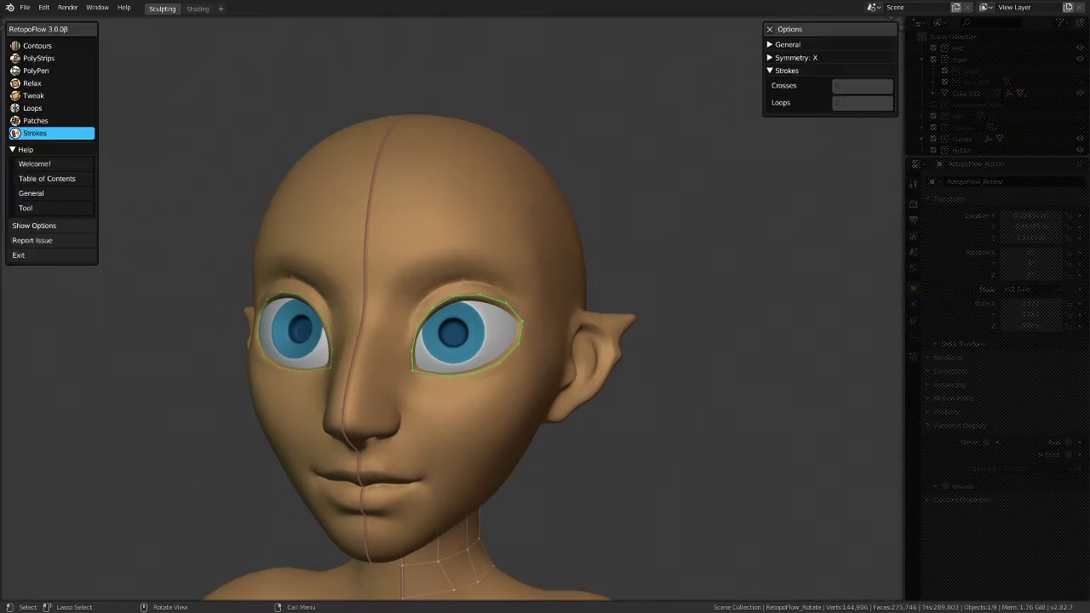
pyautogui.moveTo(410, 346); pyautogui.dragTo(438, 312, button='middle')
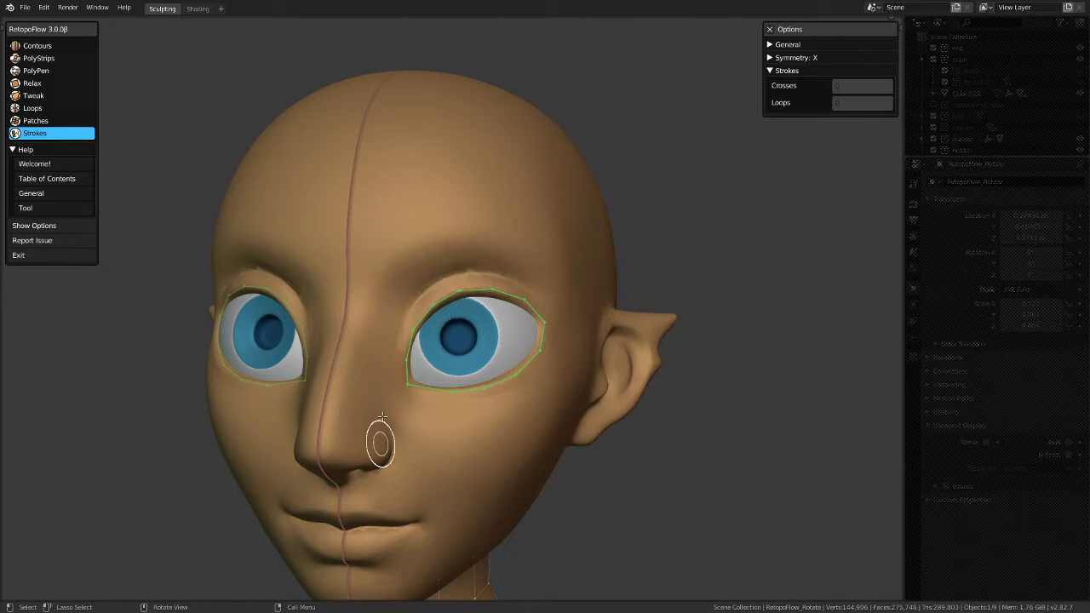
pyautogui.moveTo(382, 417); pyautogui.dragTo(408, 411, button='middle')
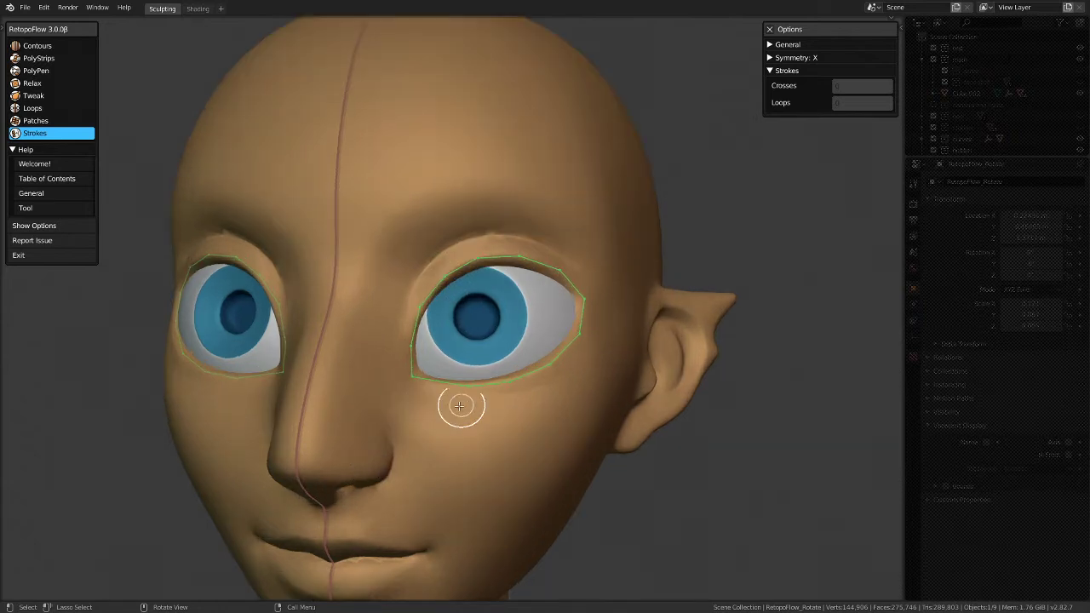
pyautogui.moveTo(409, 394)
pyautogui.mouseDown()
pyautogui.moveTo(436, 414)
pyautogui.moveTo(539, 394)
pyautogui.moveTo(576, 375)
pyautogui.moveTo(603, 334)
pyautogui.moveTo(598, 271)
pyautogui.moveTo(553, 248)
pyautogui.moveTo(457, 241)
pyautogui.mouseUp()
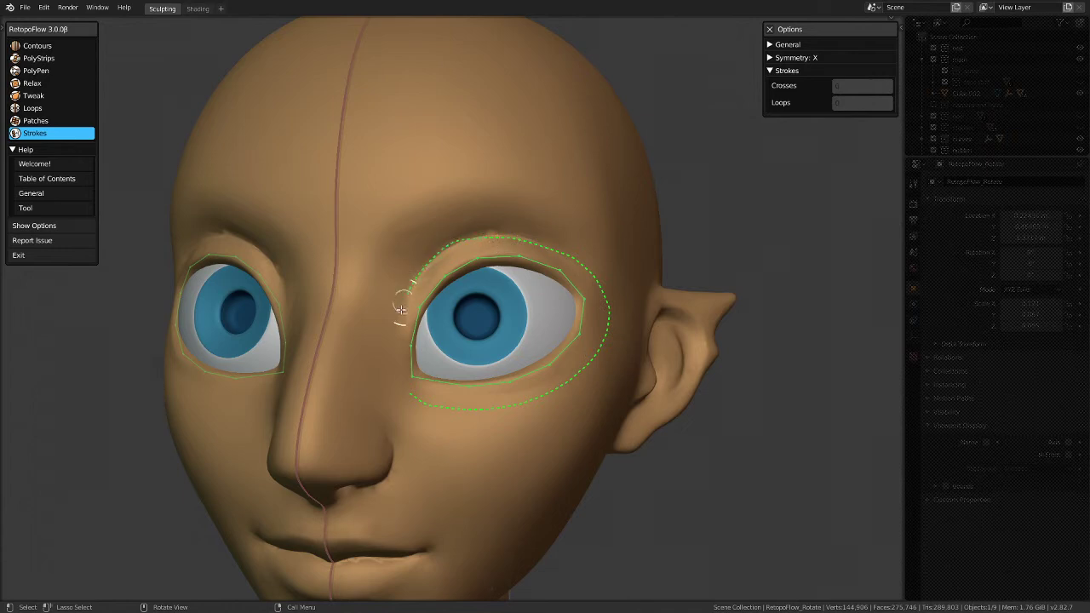
pyautogui.moveTo(391, 349); pyautogui.dragTo(401, 401)
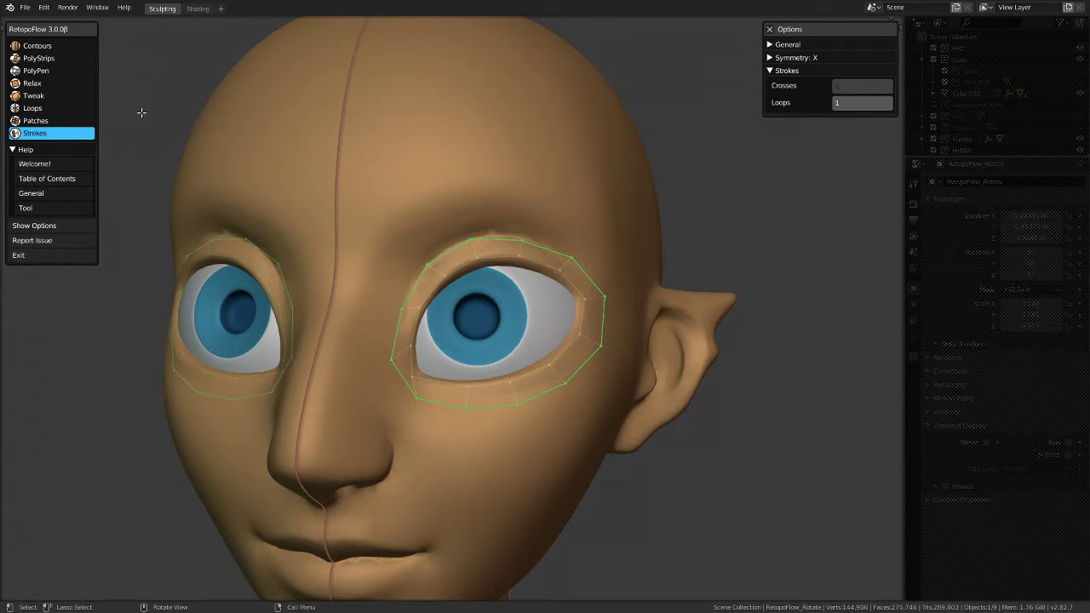
# Step: Tweak the outer ring's vertices near the inner eye corner and beside the nose bridge to even out the faces
pyautogui.click(32, 95)
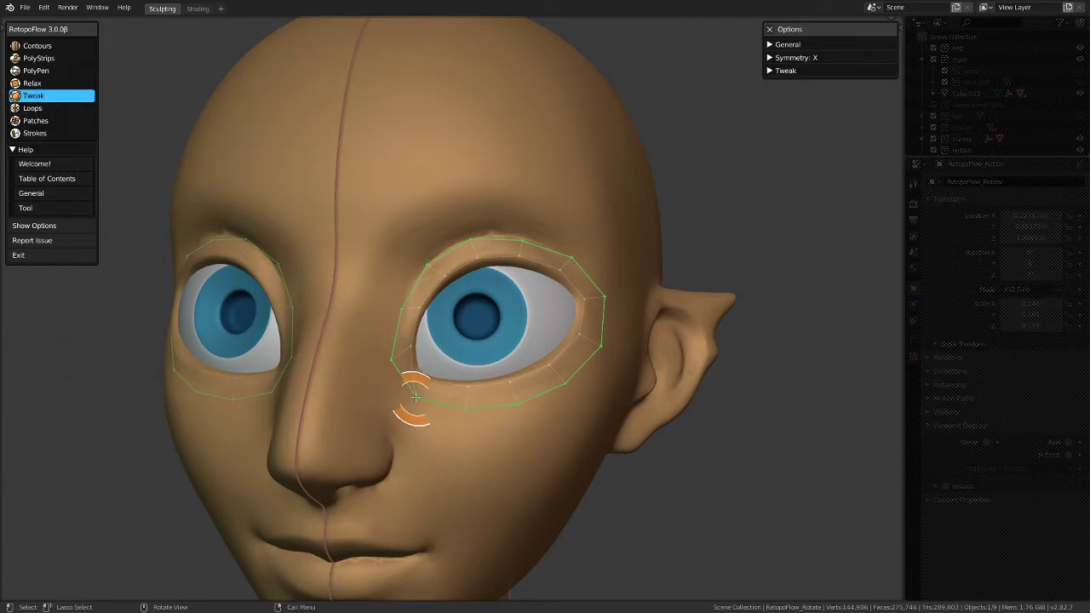
pyautogui.scroll(3, 408, 371)
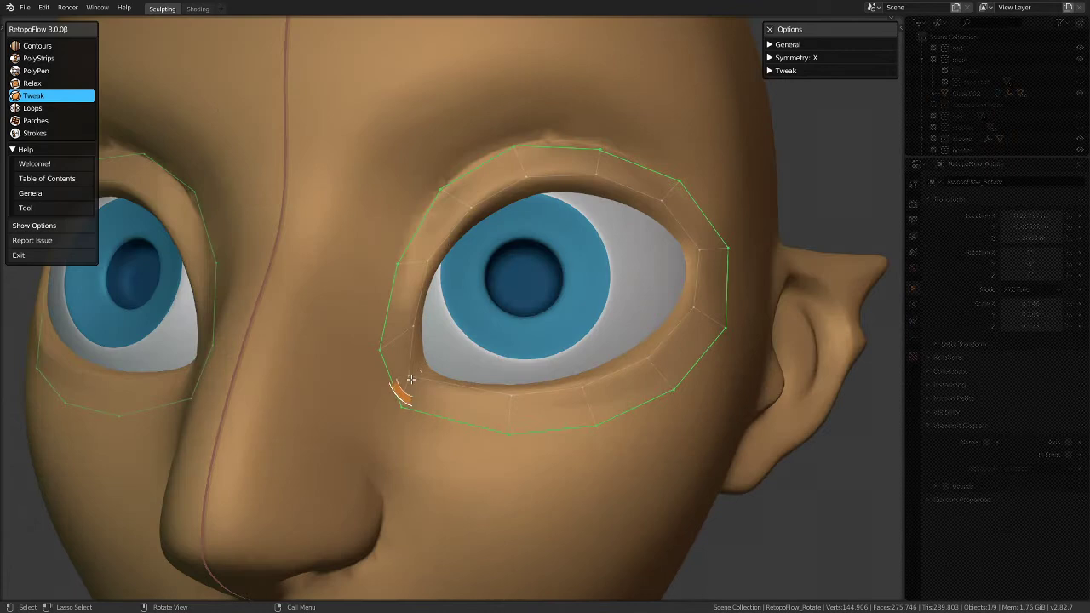
pyautogui.moveTo(401, 409); pyautogui.dragTo(377, 401)
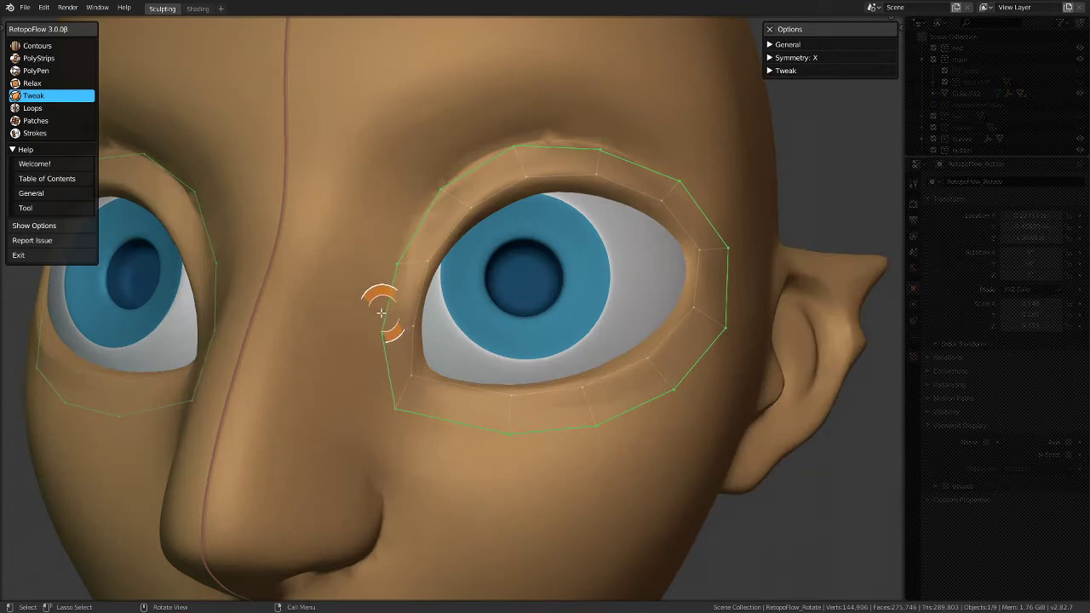
pyautogui.scroll(-4, 377, 313)
pyautogui.moveTo(433, 365); pyautogui.dragTo(387, 406, button='middle')
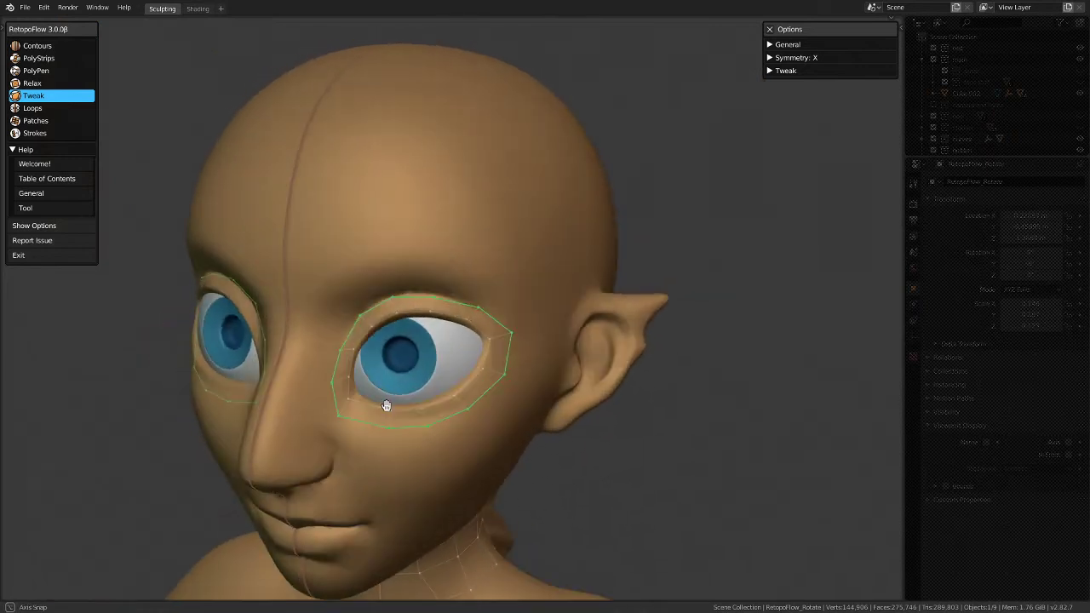
# Step: Shift the outer ring's vertices above the upper eyelid, at the outer corner and below the eye to even their spacing
pyautogui.scroll(3, 384, 303)
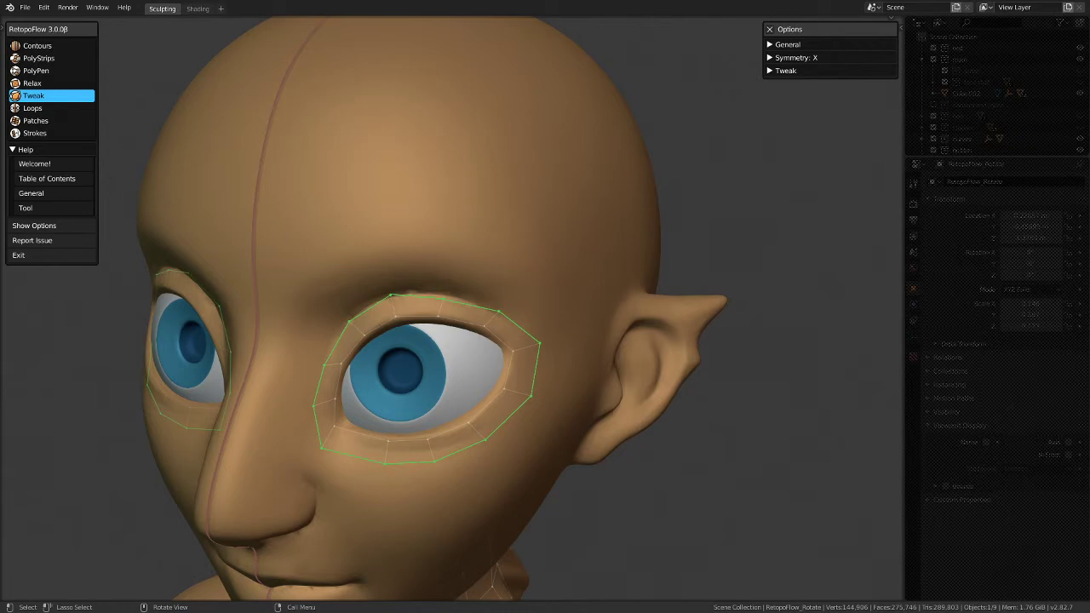
pyautogui.moveTo(440, 307); pyautogui.dragTo(443, 300)
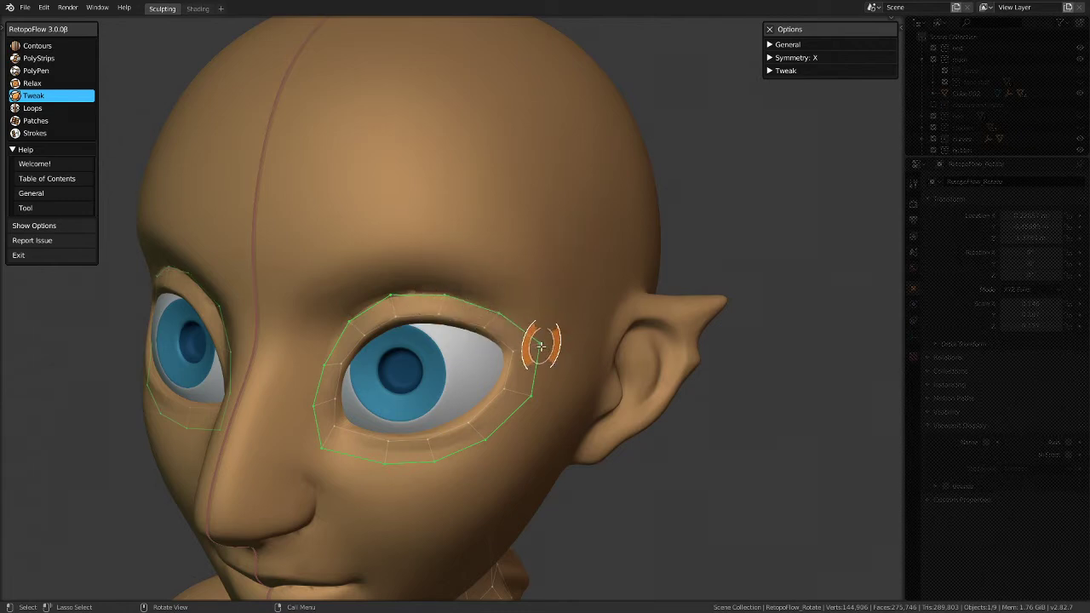
pyautogui.moveTo(523, 341); pyautogui.dragTo(457, 270, button='middle')
pyautogui.moveTo(438, 263); pyautogui.dragTo(423, 255)
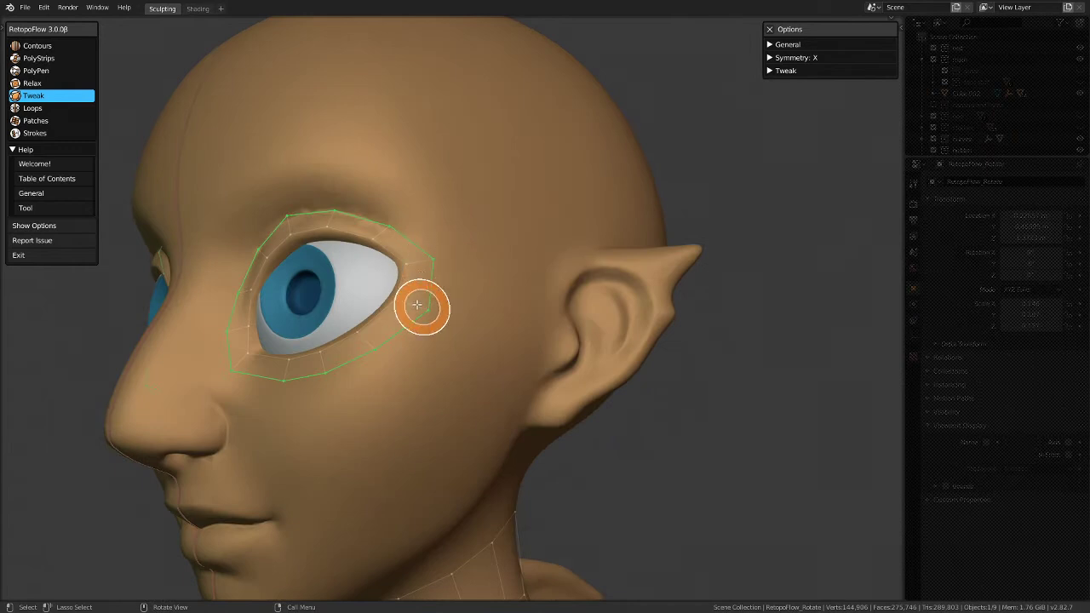
pyautogui.moveTo(370, 346); pyautogui.dragTo(247, 417, button='middle')
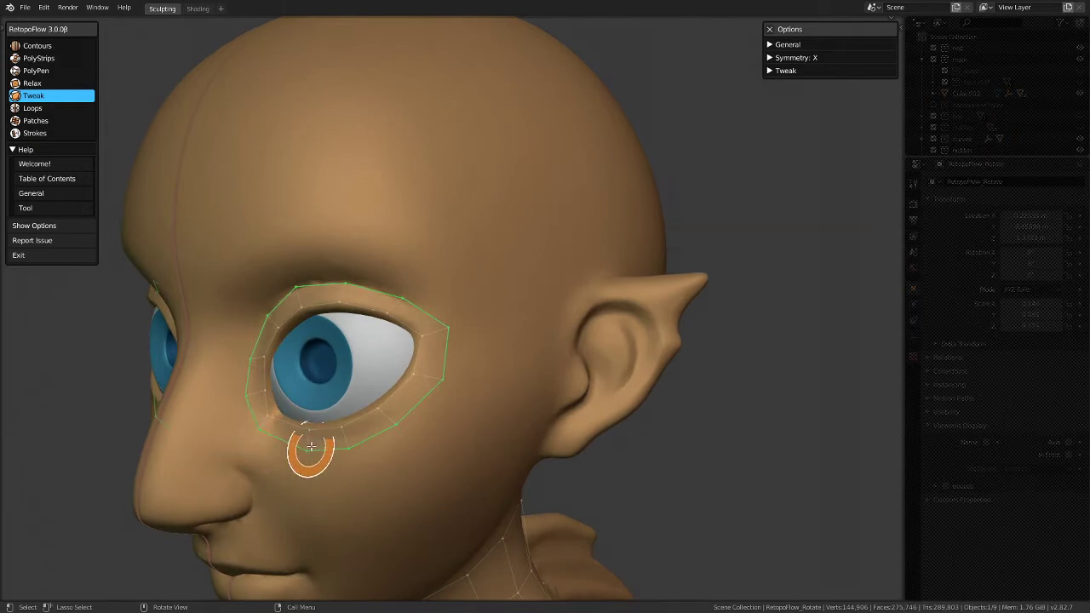
pyautogui.moveTo(406, 415)
pyautogui.mouseDown(button='middle')
pyautogui.moveTo(460, 341)
pyautogui.moveTo(462, 406)
pyautogui.moveTo(411, 453)
pyautogui.mouseUp(button='middle')
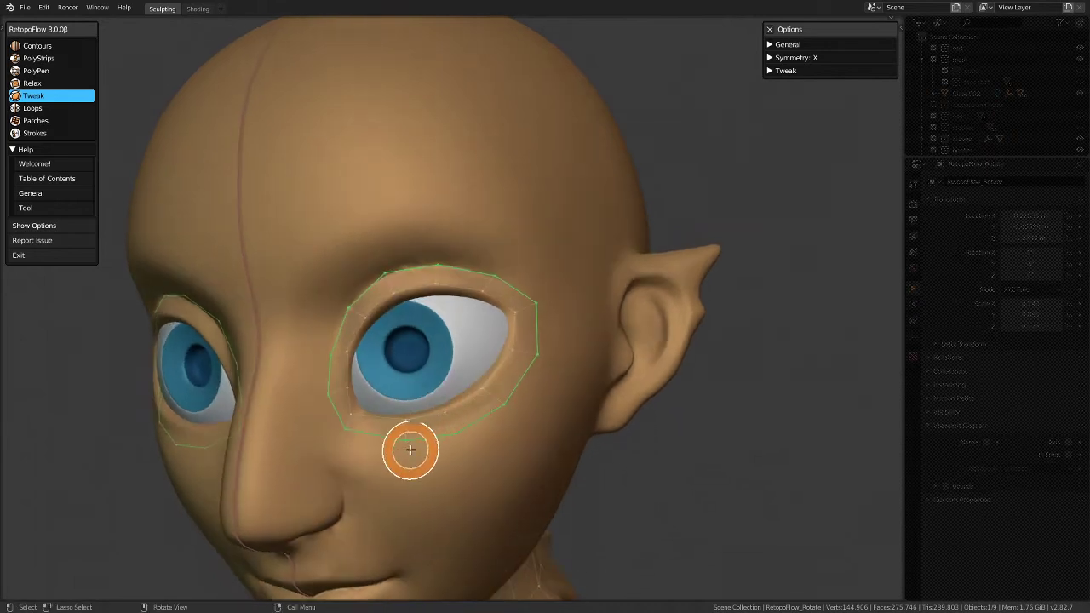
pyautogui.moveTo(414, 440); pyautogui.dragTo(397, 448)
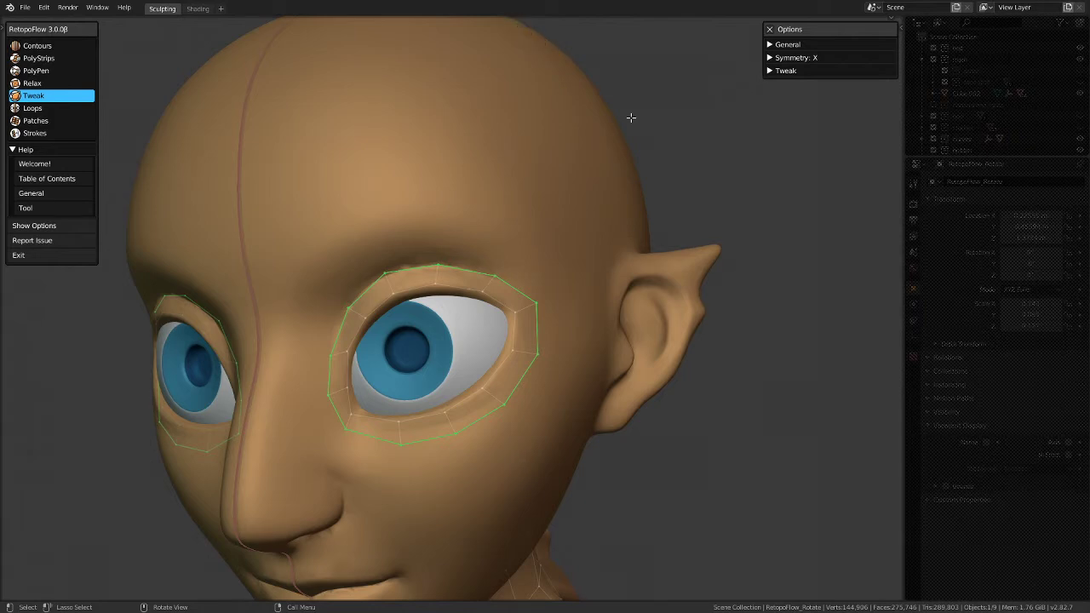
# Step: Nudge the outer ring's two vertices beside the outer eye corner slightly down and inward with Tweak
pyautogui.moveTo(446, 390); pyautogui.dragTo(358, 418, button='middle')
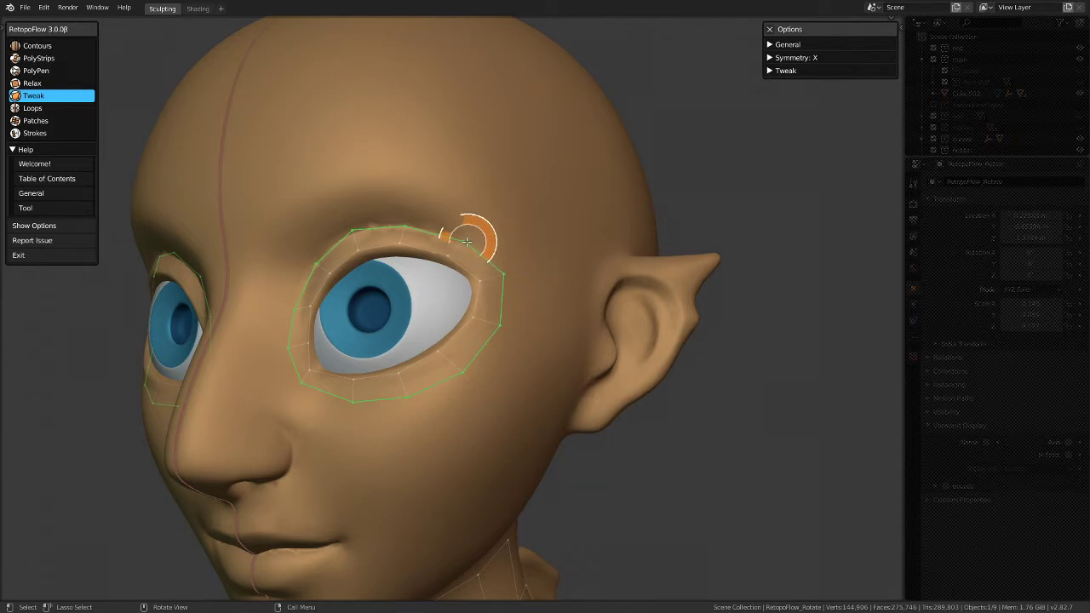
pyautogui.moveTo(462, 245); pyautogui.dragTo(586, 256, button='middle')
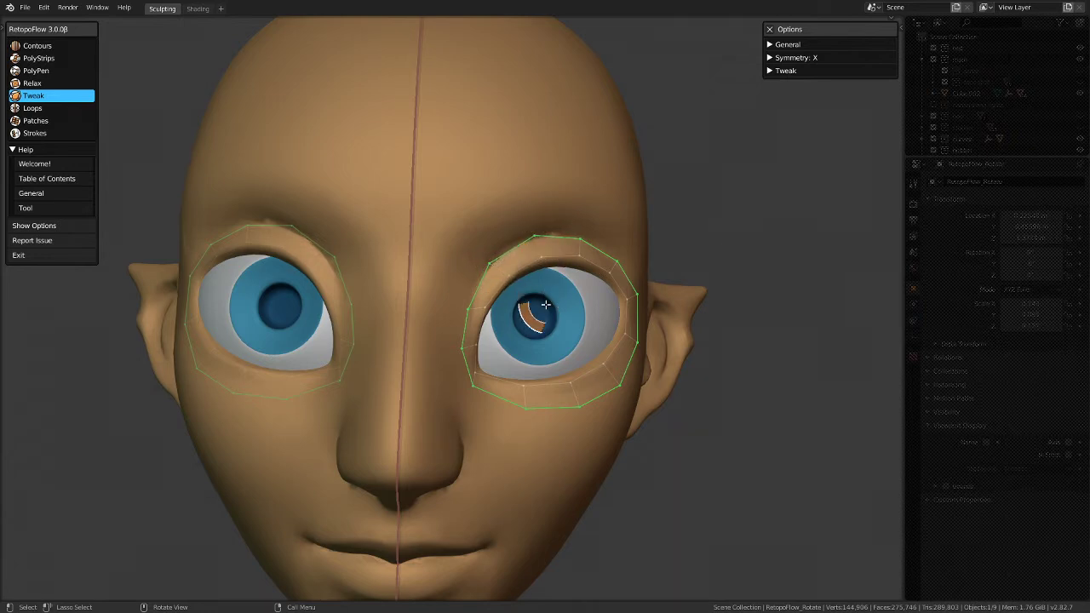
pyautogui.moveTo(529, 312); pyautogui.dragTo(499, 244, button='middle')
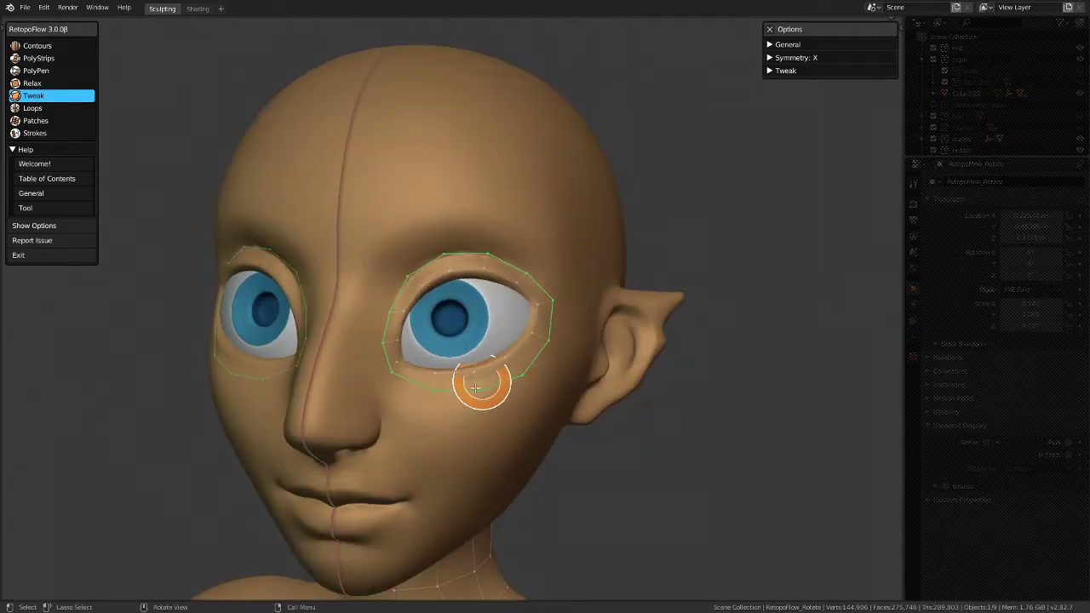
pyautogui.moveTo(482, 384)
pyautogui.mouseDown(button='middle')
pyautogui.moveTo(589, 377)
pyautogui.moveTo(440, 357)
pyautogui.moveTo(375, 322)
pyautogui.moveTo(437, 347)
pyautogui.mouseUp(button='middle')
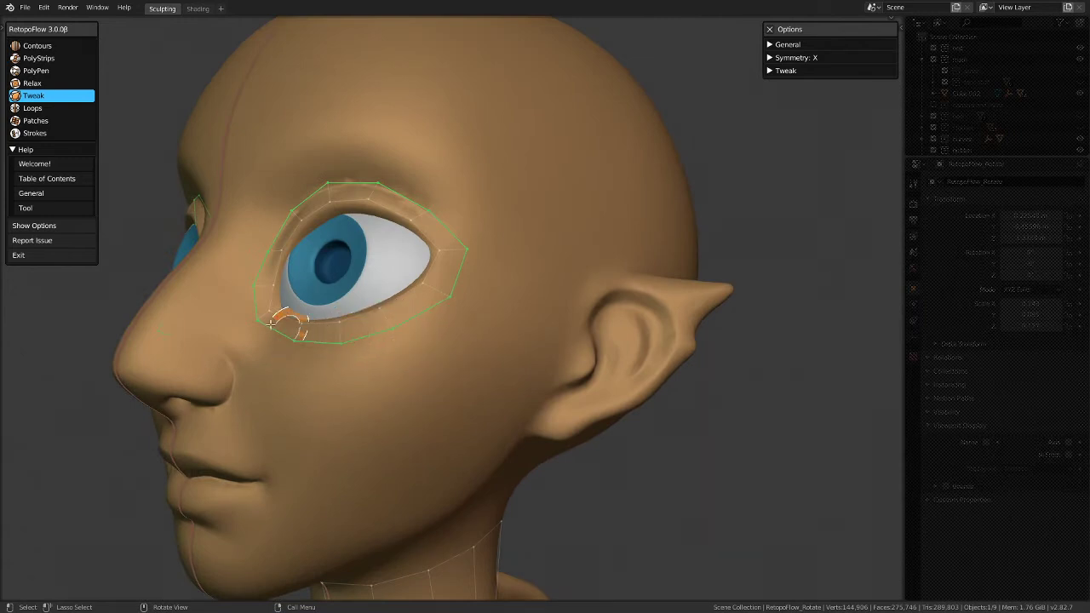
pyautogui.moveTo(450, 299); pyautogui.dragTo(440, 310)
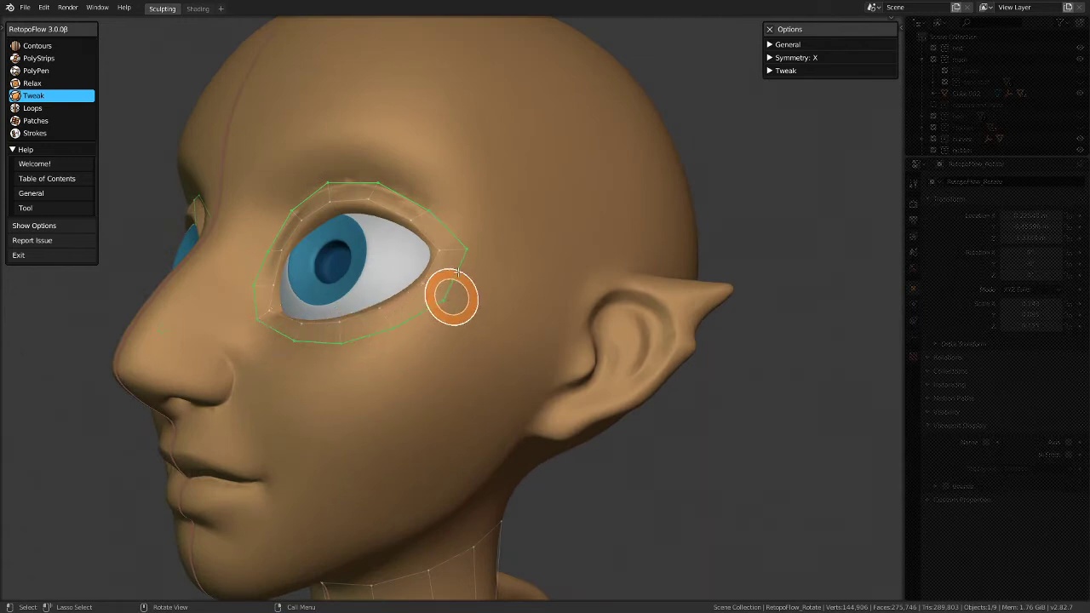
pyautogui.moveTo(462, 252); pyautogui.dragTo(460, 259)
pyautogui.moveTo(469, 253); pyautogui.dragTo(582, 304, button='middle')
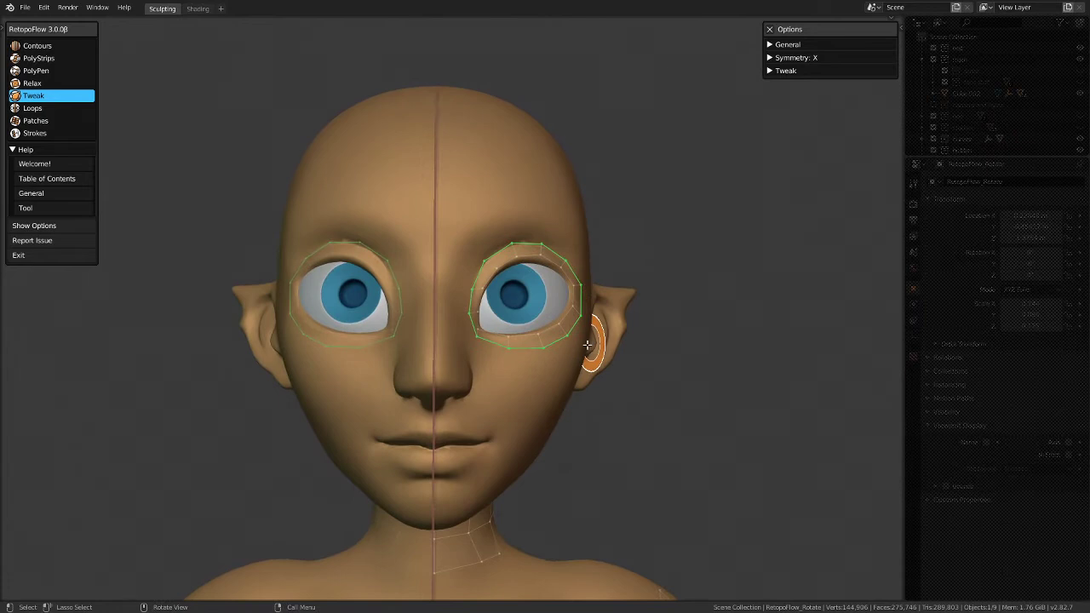
# Step: Switch to the Strokes tool and try to draw a stroke around half the mouth, from below the lower lip to above the upper lip
pyautogui.scroll(1, 591, 352)
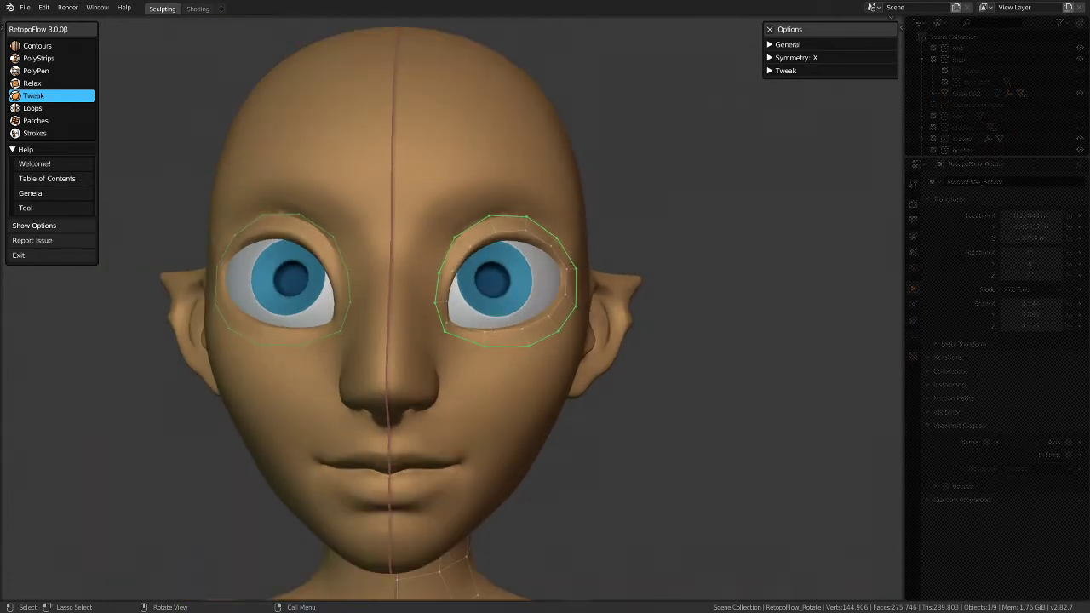
pyautogui.click(33, 109)
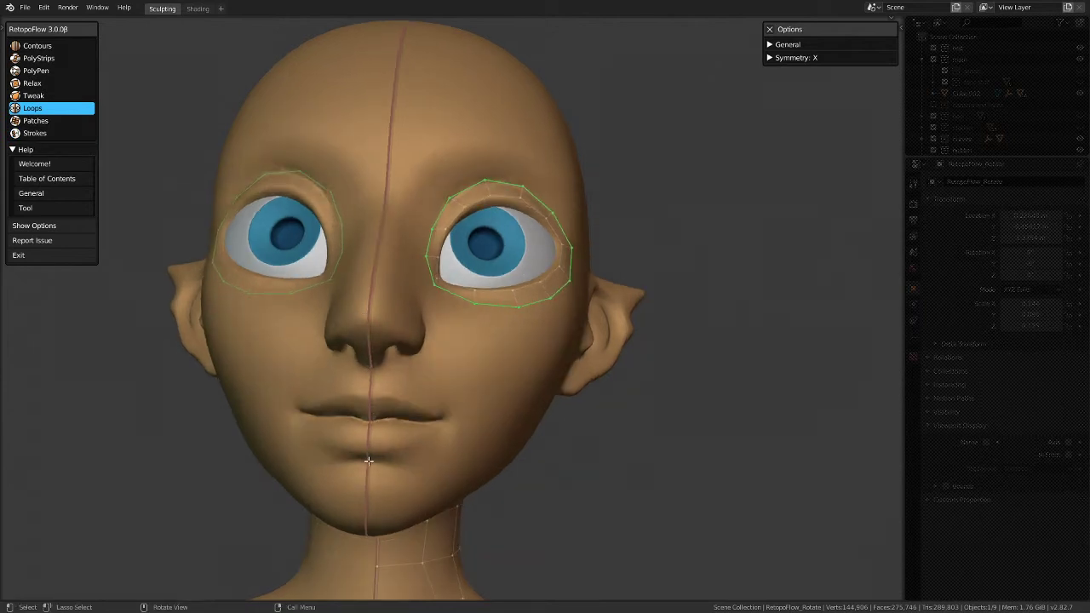
pyautogui.click(68, 134)
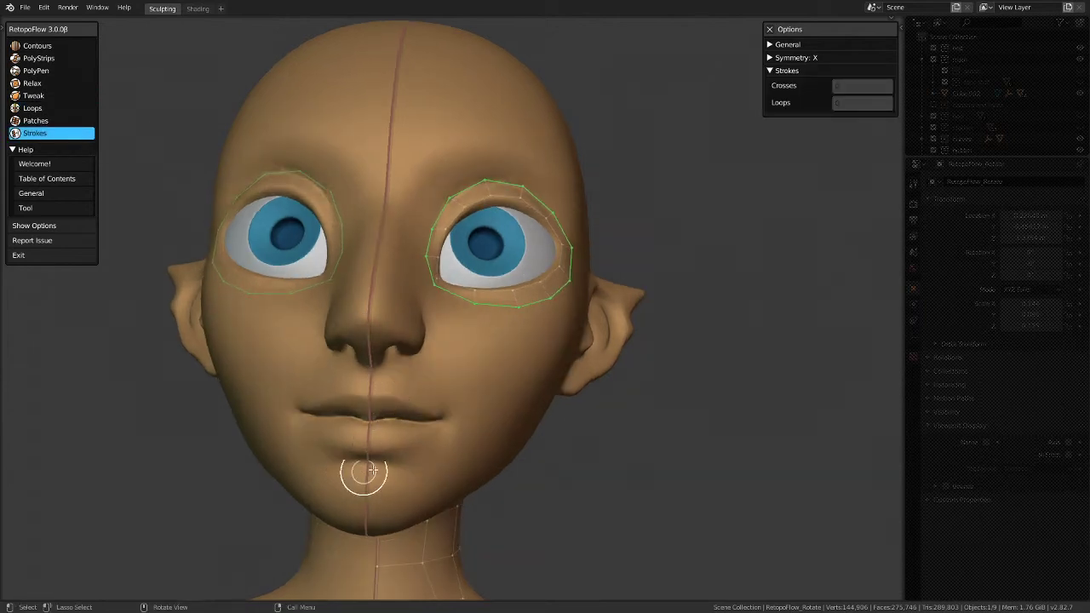
pyautogui.moveTo(369, 459)
pyautogui.mouseDown()
pyautogui.moveTo(440, 440)
pyautogui.moveTo(457, 419)
pyautogui.moveTo(446, 389)
pyautogui.moveTo(370, 387)
pyautogui.mouseUp()
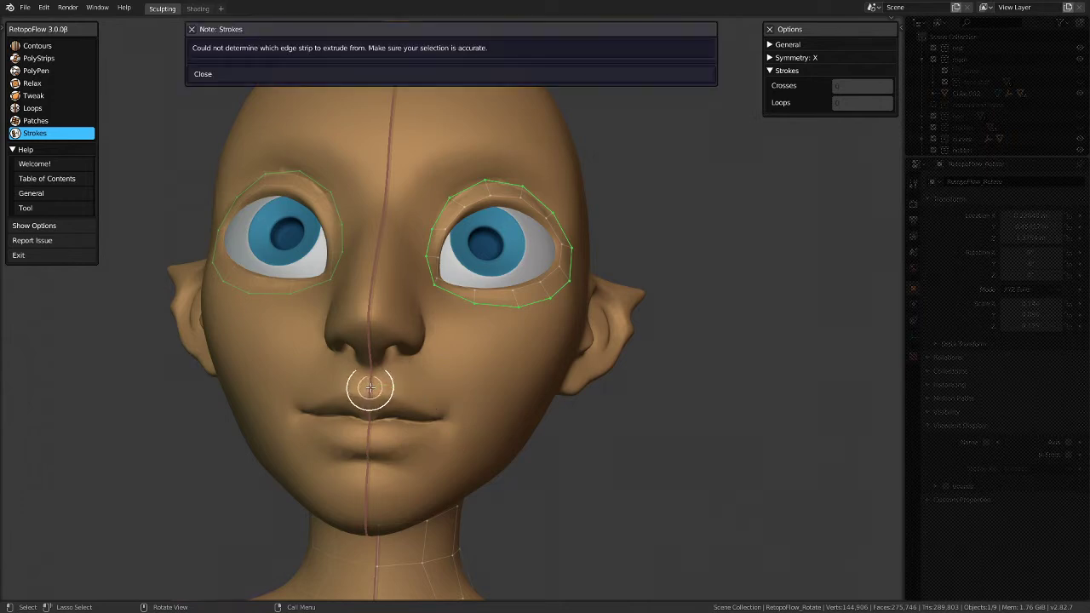
# Step: Deselect the eye loop and draw a stroke around half the lips from the midline to create a mirrored mouth loop
pyautogui.moveTo(377, 384); pyautogui.dragTo(387, 401, button='middle')
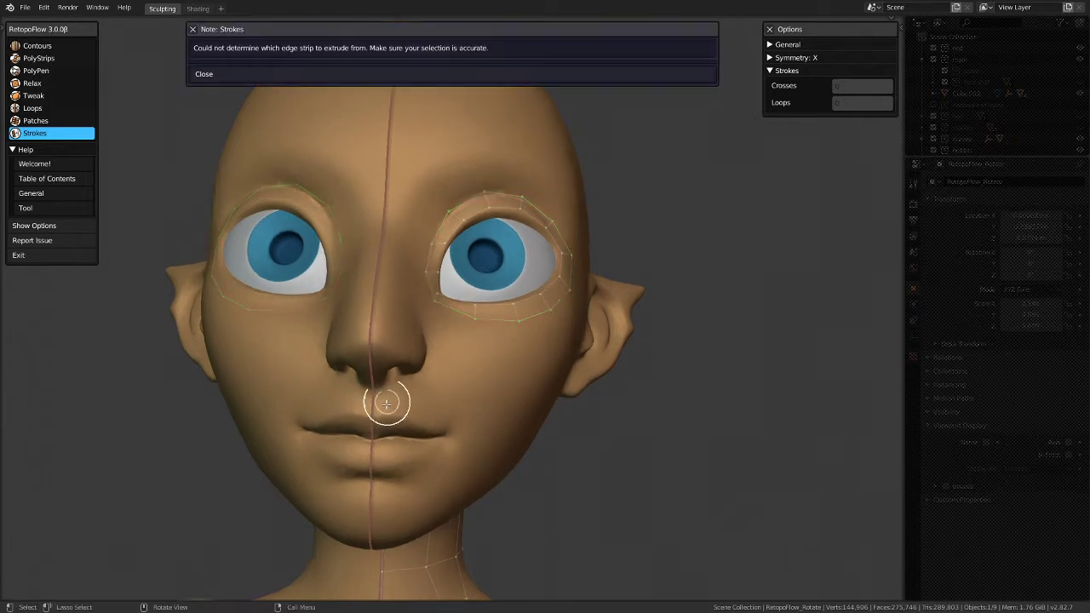
pyautogui.moveTo(369, 471)
pyautogui.mouseDown()
pyautogui.moveTo(452, 437)
pyautogui.moveTo(430, 419)
pyautogui.moveTo(369, 413)
pyautogui.moveTo(399, 394)
pyautogui.moveTo(463, 421)
pyautogui.moveTo(468, 458)
pyautogui.moveTo(413, 485)
pyautogui.moveTo(371, 487)
pyautogui.mouseUp()
pyautogui.moveTo(371, 487)
pyautogui.mouseDown(button='middle')
pyautogui.moveTo(418, 445)
pyautogui.moveTo(386, 357)
pyautogui.moveTo(414, 494)
pyautogui.moveTo(391, 418)
pyautogui.mouseUp(button='middle')
pyautogui.hotkey('ctrl', 'z')
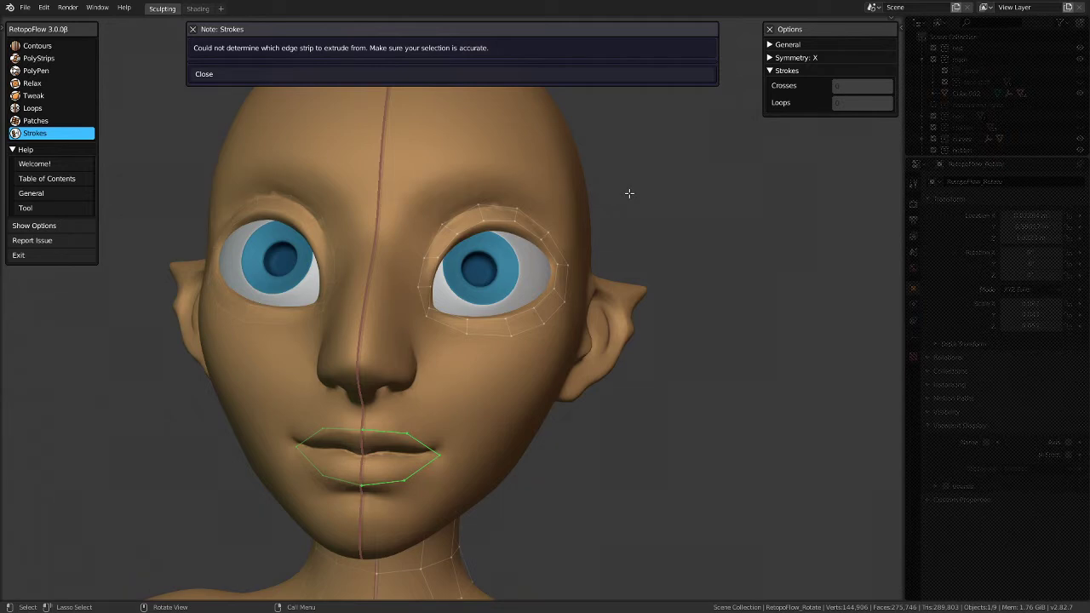
# Step: Draw a Strokes line around half the mouth, from the midline below the lower lip to under the nose, extending the selected loop outward
pyautogui.moveTo(548, 218)
pyautogui.mouseDown(button='middle')
pyautogui.moveTo(511, 244)
pyautogui.moveTo(346, 244)
pyautogui.mouseUp(button='middle')
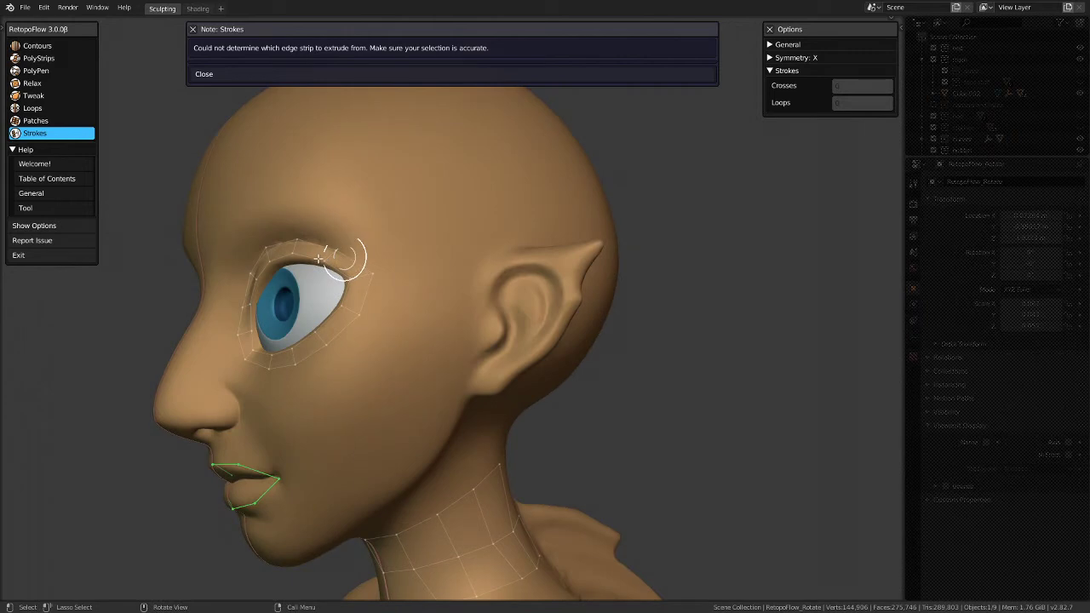
pyautogui.moveTo(170, 316); pyautogui.dragTo(166, 298, button='middle')
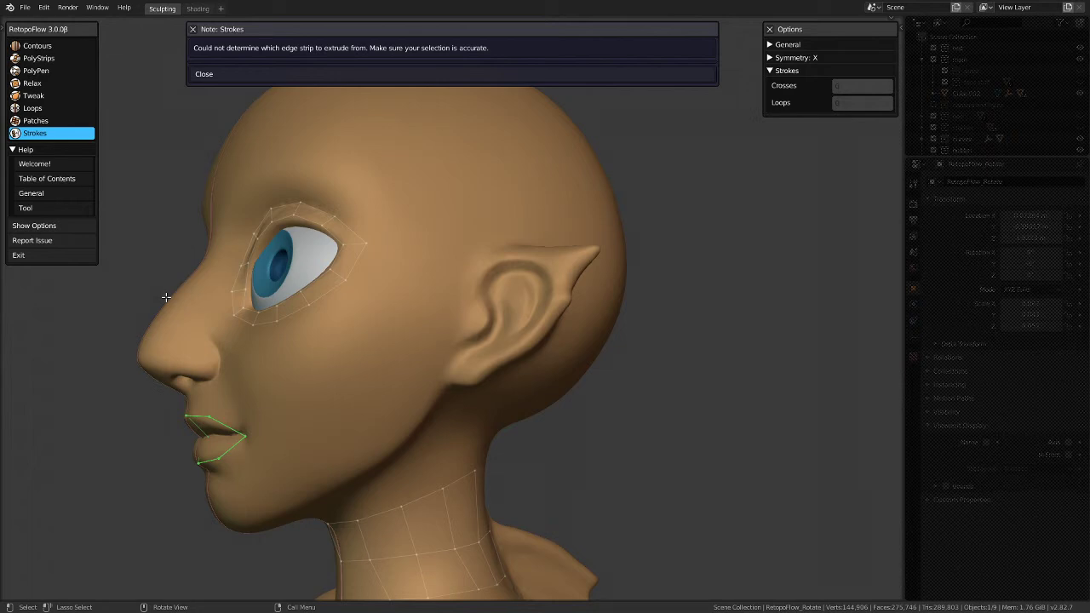
pyautogui.moveTo(205, 353); pyautogui.dragTo(479, 236, button='middle')
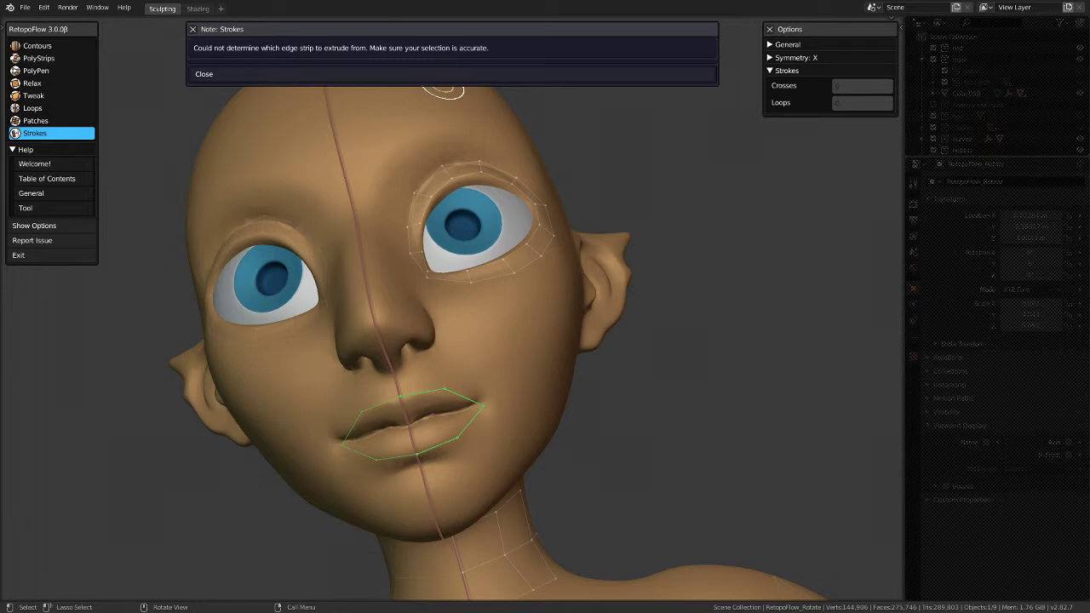
pyautogui.moveTo(443, 90)
pyautogui.mouseDown(button='middle')
pyautogui.moveTo(513, 353)
pyautogui.moveTo(418, 394)
pyautogui.moveTo(516, 333)
pyautogui.moveTo(538, 367)
pyautogui.mouseUp(button='middle')
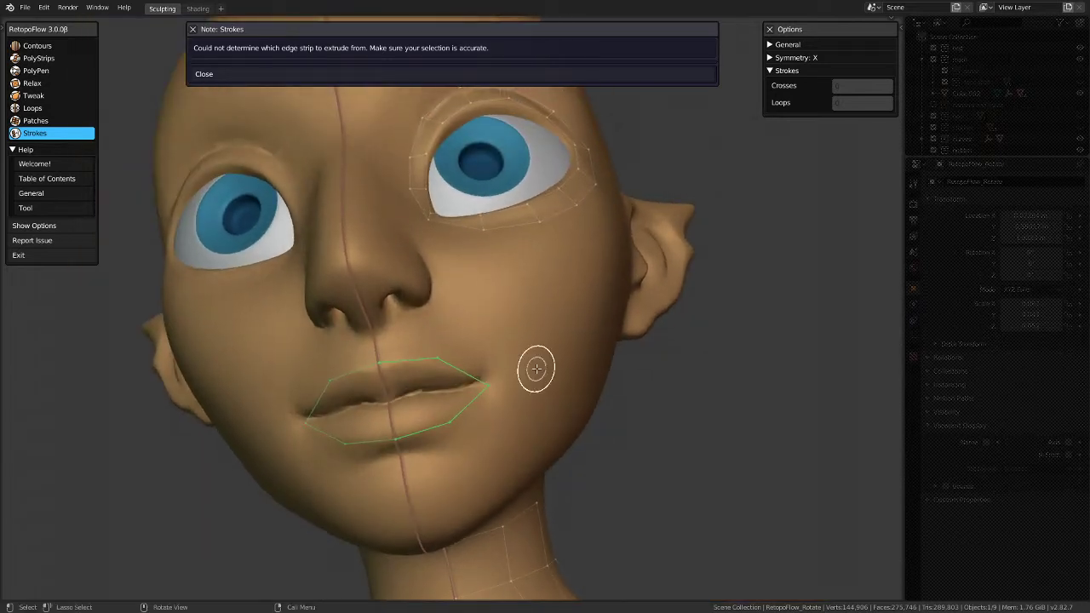
pyautogui.moveTo(560, 293); pyautogui.dragTo(608, 309, button='middle')
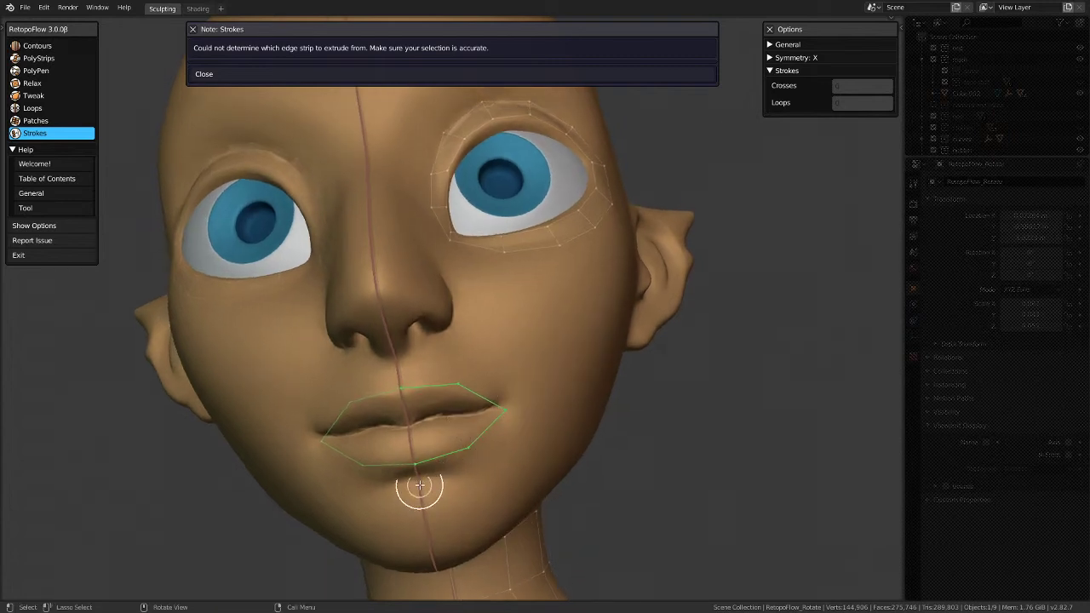
pyautogui.moveTo(415, 488)
pyautogui.mouseDown()
pyautogui.moveTo(528, 443)
pyautogui.moveTo(550, 392)
pyautogui.moveTo(500, 358)
pyautogui.moveTo(413, 353)
pyautogui.moveTo(397, 366)
pyautogui.mouseUp()
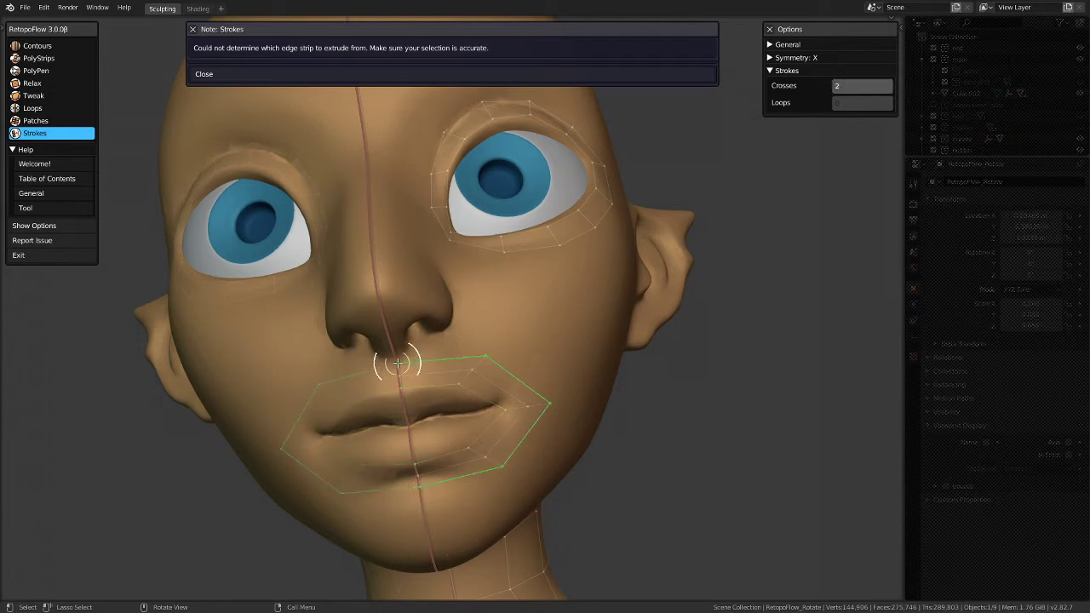
# Step: Set the number of crosses for the new mouth strip to 1
pyautogui.click(853, 86)
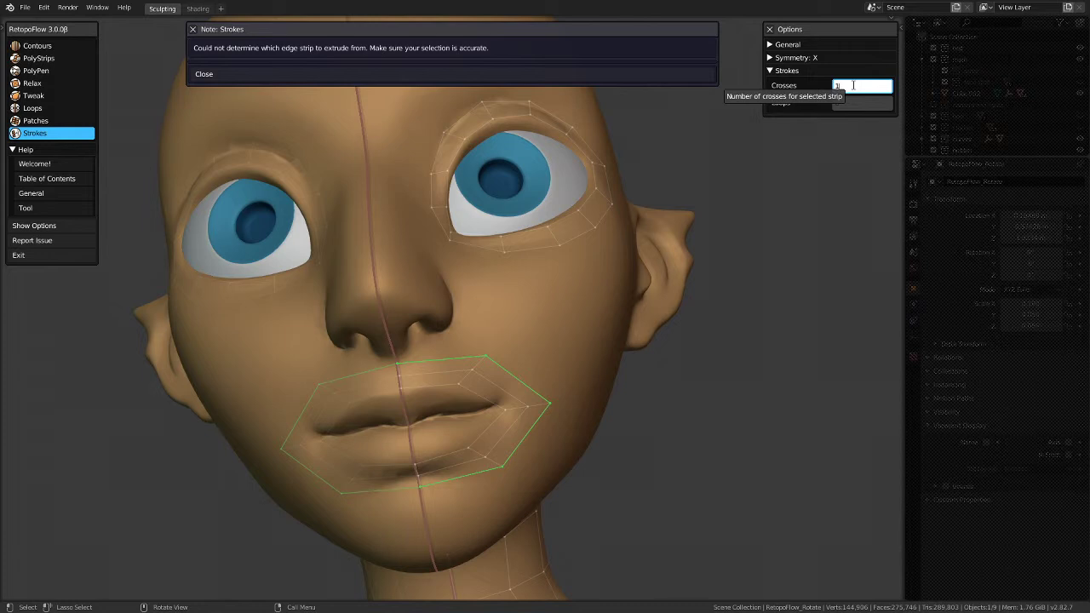
pyautogui.write('1')
pyautogui.press('Return')
# Step: Insert edge loops with the Loops tool across the mouth ring, along the upper lip, near the mouth corner and along the lower lip
pyautogui.moveTo(484, 378); pyautogui.dragTo(578, 300, button='middle')
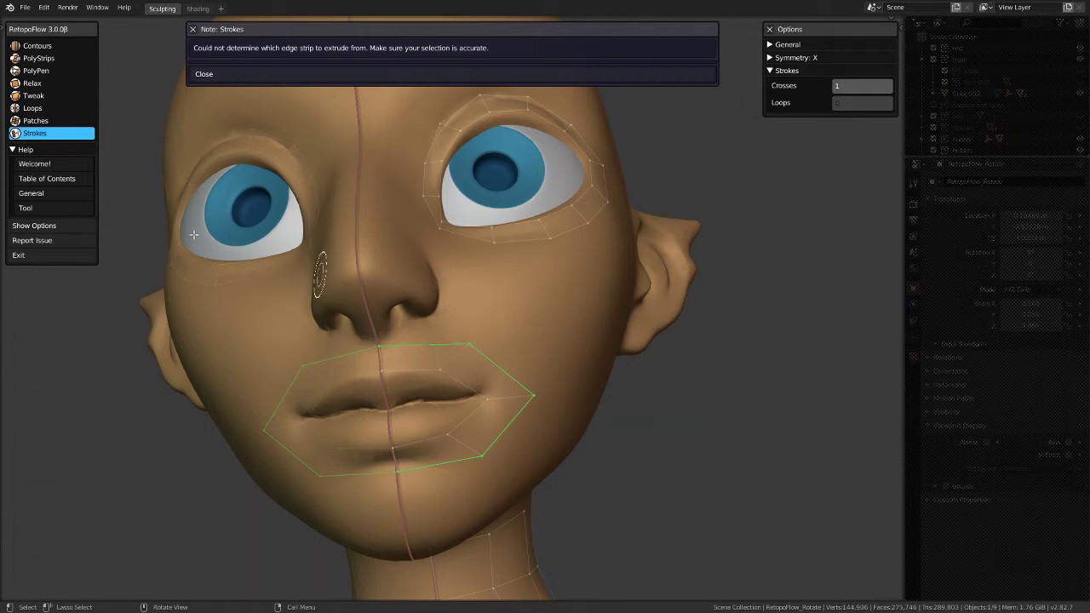
pyautogui.click(34, 109)
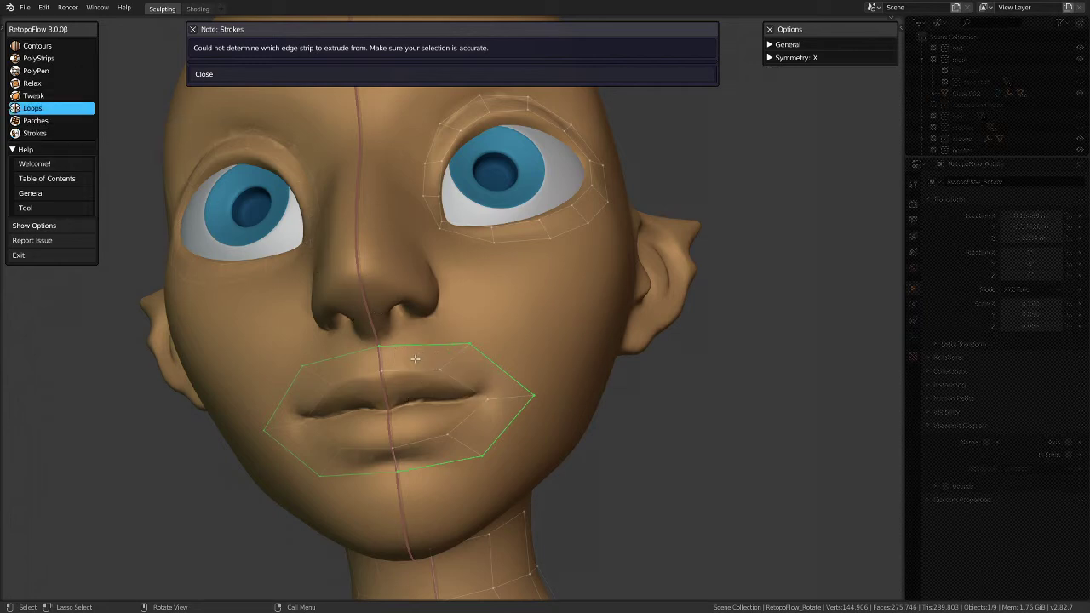
pyautogui.click(419, 366)
pyautogui.click(471, 419)
pyautogui.moveTo(462, 443); pyautogui.dragTo(431, 455)
pyautogui.click(482, 432)
pyautogui.doubleClick(473, 348)
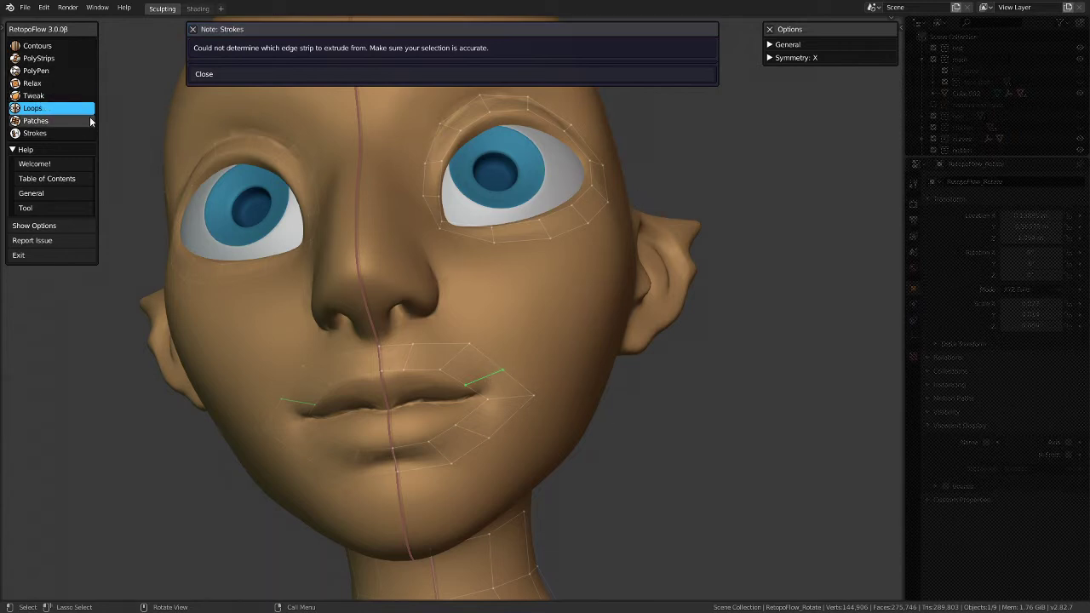
# Step: Use Tweak to even out the mouth ring's vertices around the upper lip and mouth corner, and dismiss the Strokes note
pyautogui.click(64, 96)
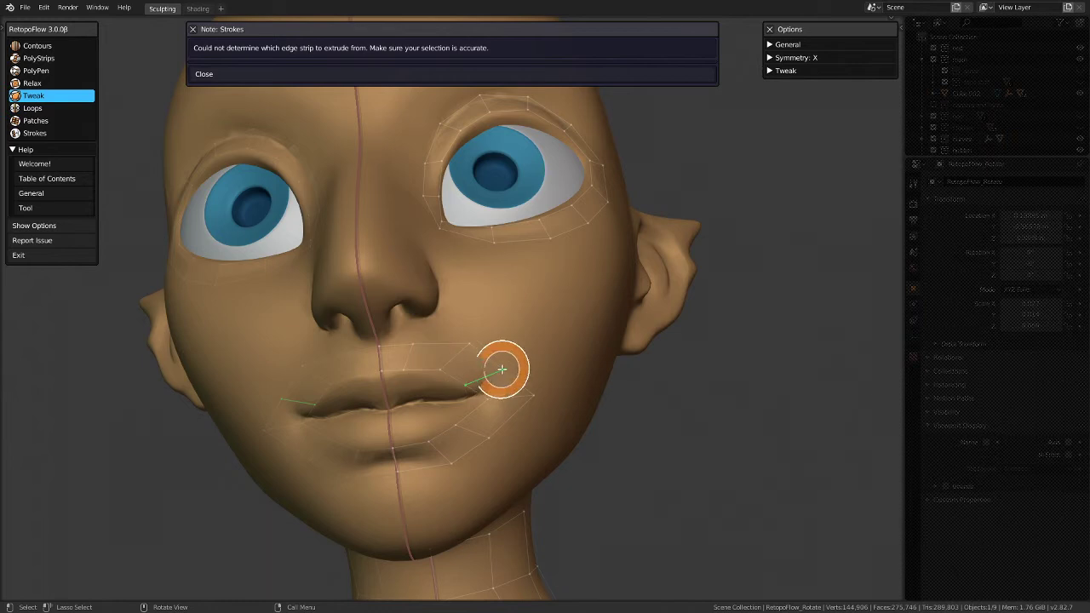
pyautogui.moveTo(457, 382); pyautogui.dragTo(479, 377)
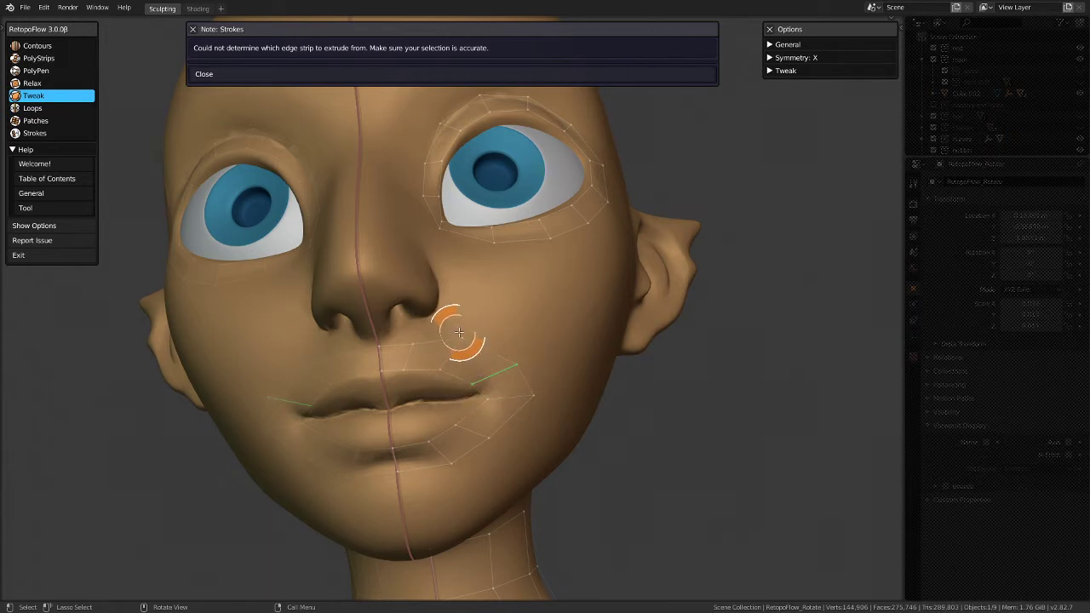
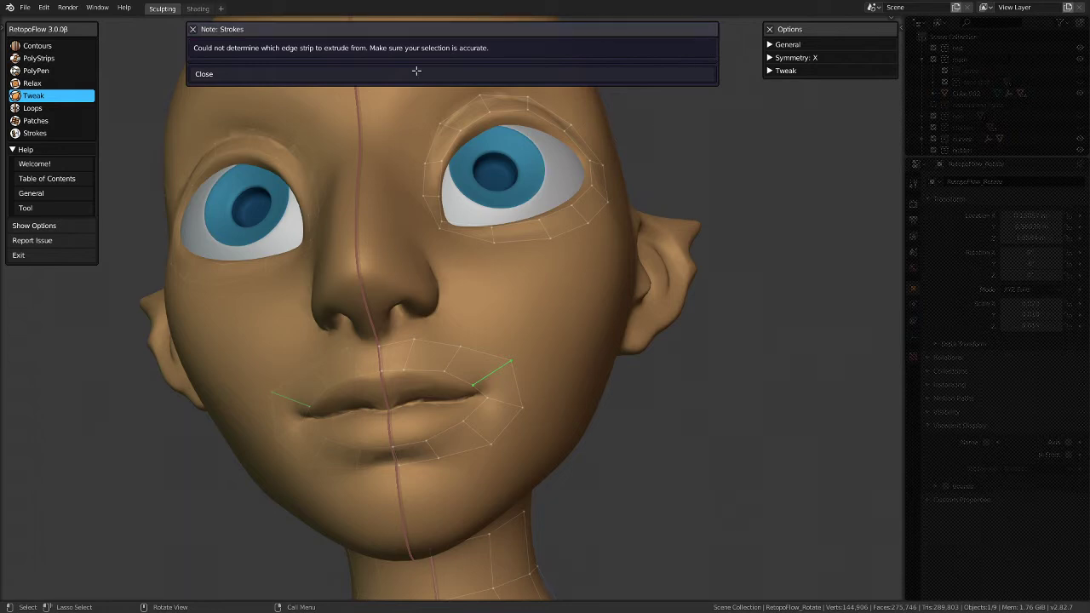
pyautogui.click(206, 74)
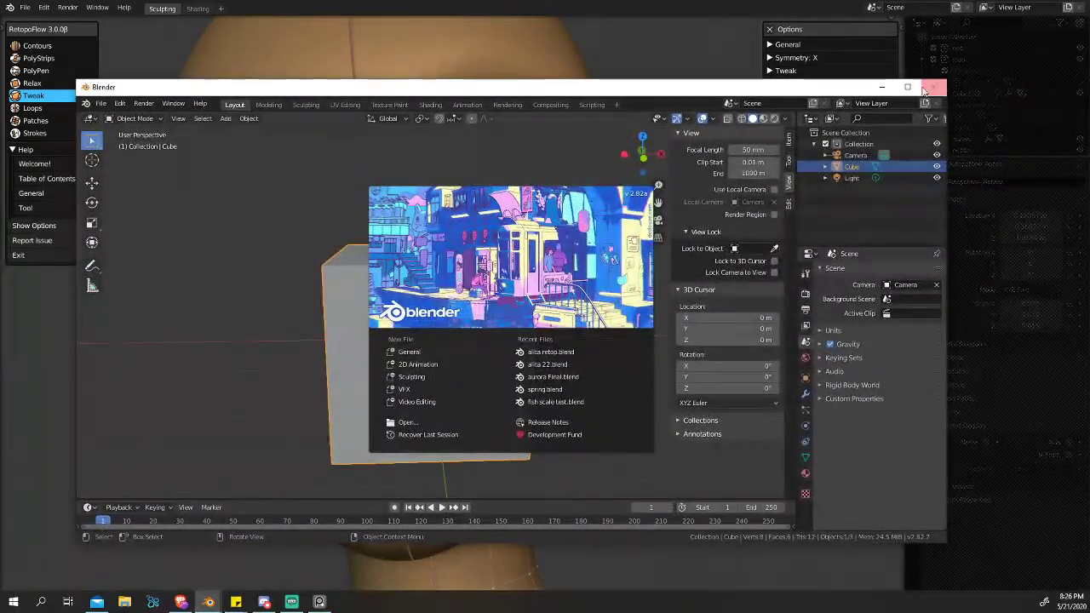
# Step: Open the recent file spring.blend in a second, maximized Blender window as a topology reference
pyautogui.click(908, 86)
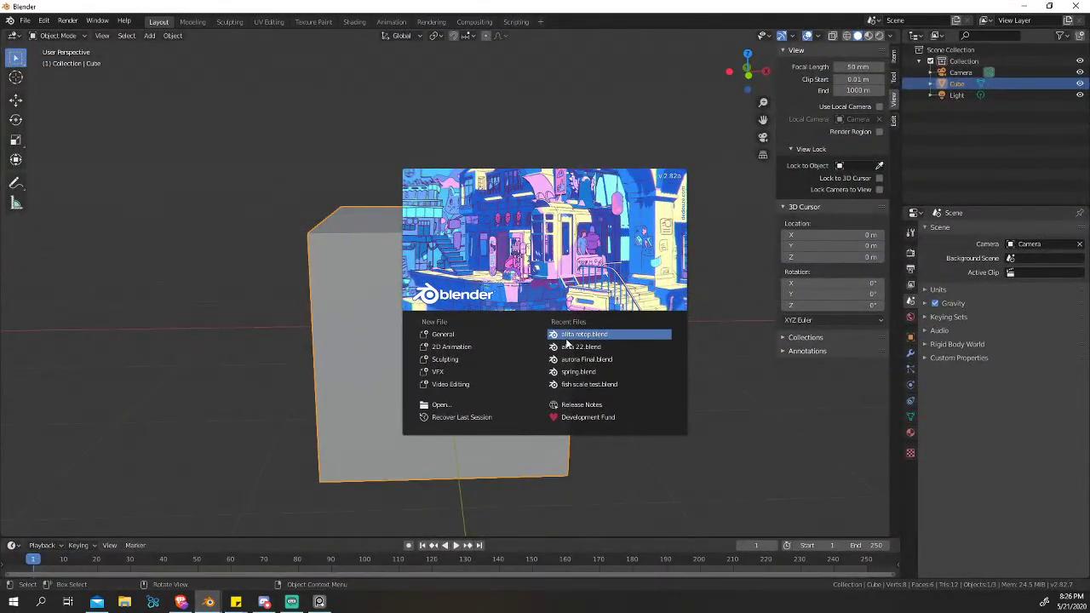
pyautogui.click(578, 372)
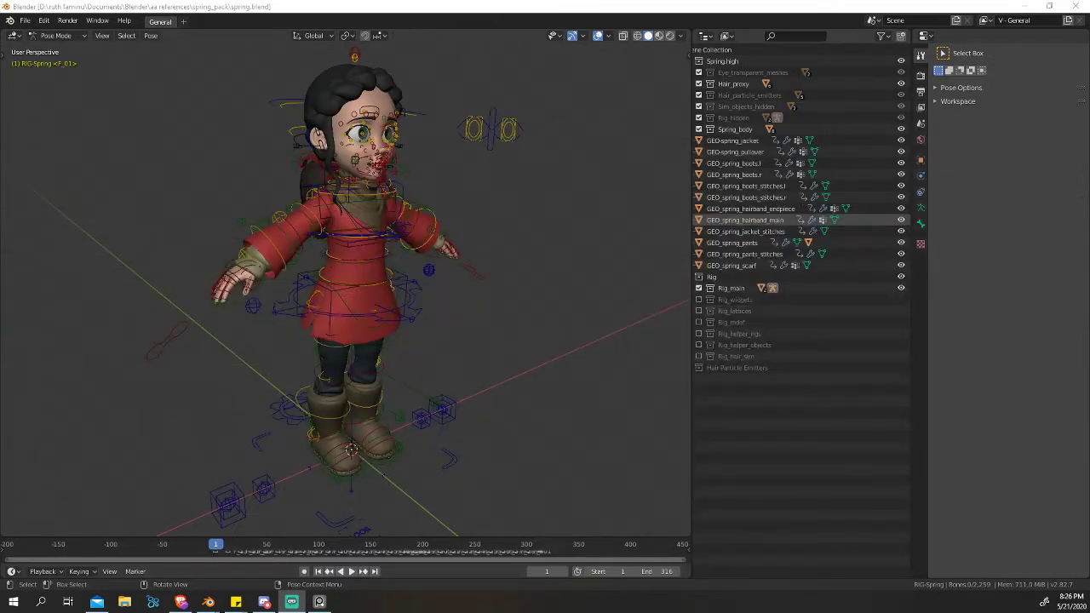
pyautogui.scroll(1, 351, 82)
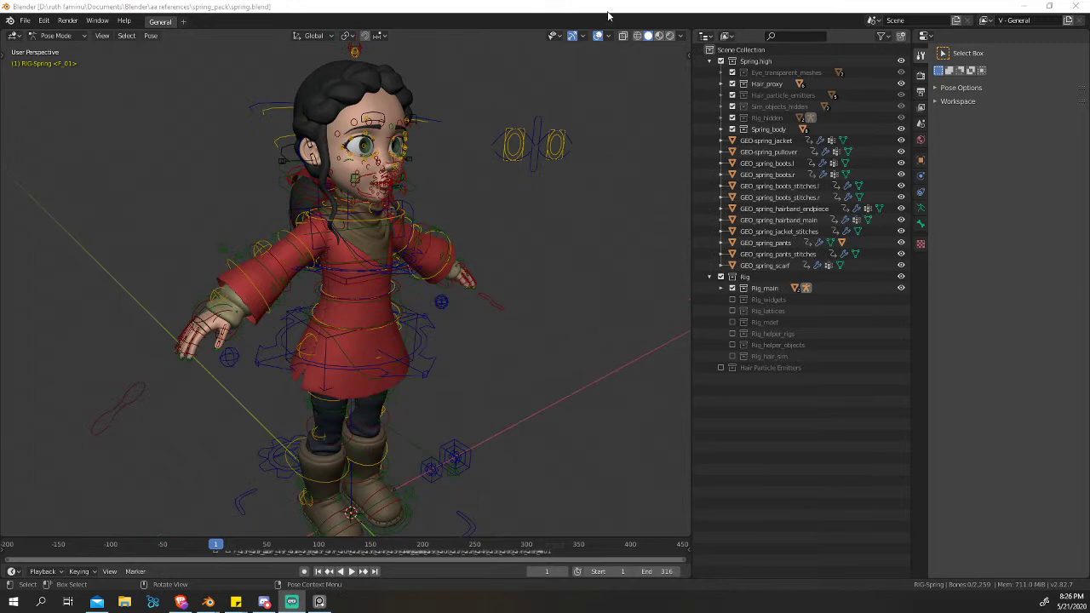
pyautogui.moveTo(418, 335); pyautogui.dragTo(393, 139, button='middle')
pyautogui.scroll(2, 394, 139)
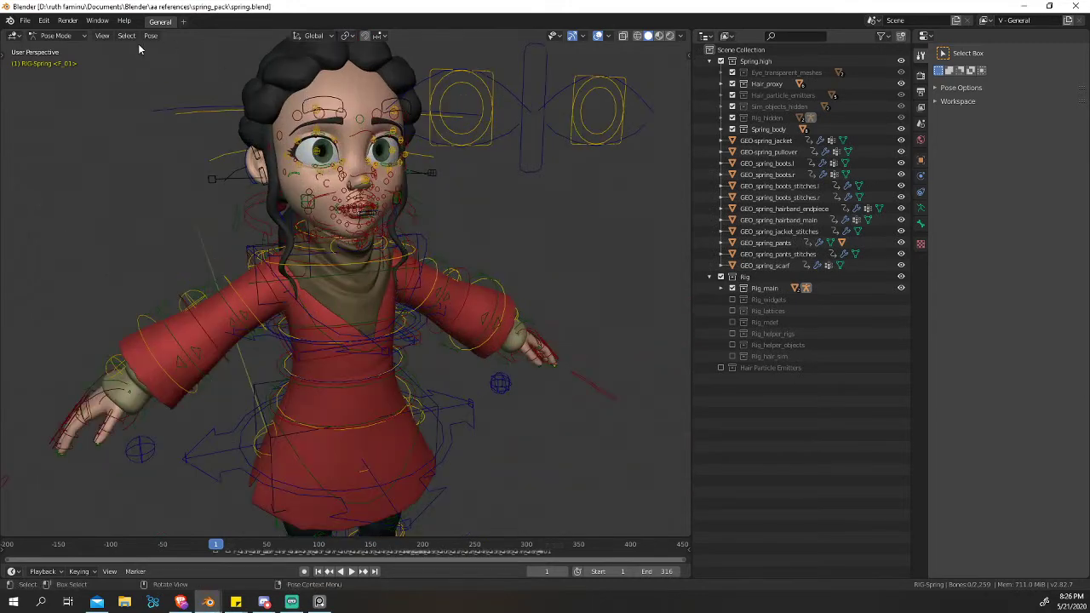
# Step: Switch the Spring rig from Pose Mode to Object Mode and isolate the head mesh in local view
pyautogui.click(46, 35)
pyautogui.click(53, 50)
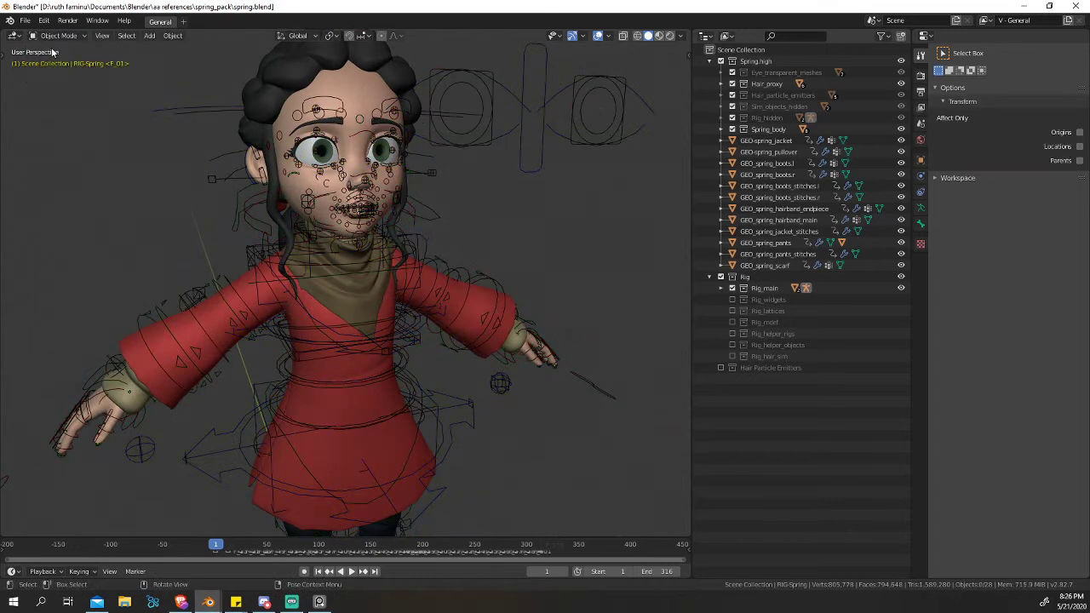
pyautogui.scroll(2, 375, 95)
pyautogui.click(357, 95)
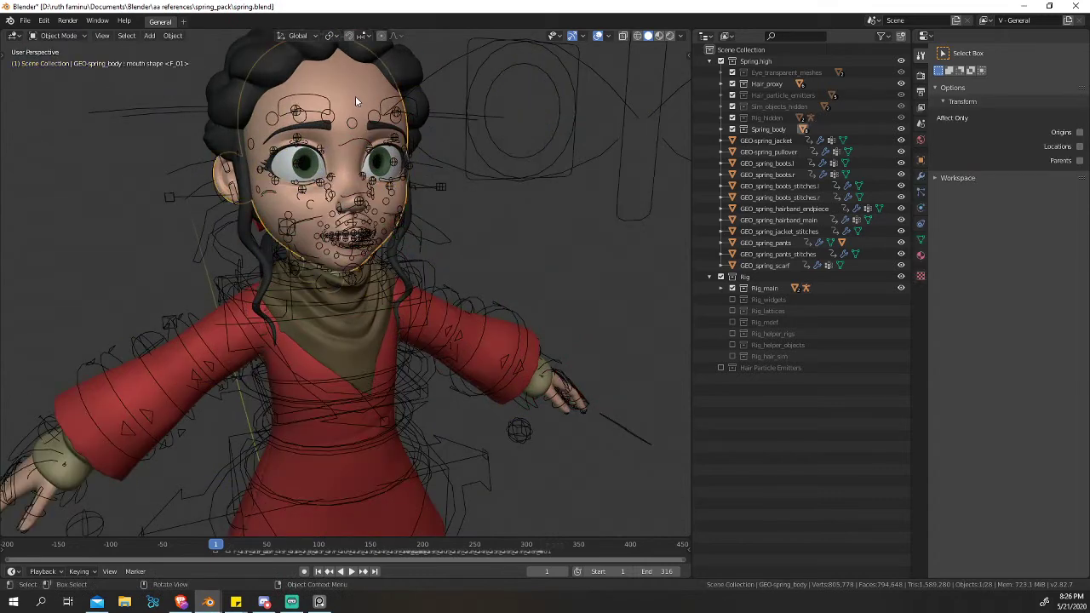
pyautogui.press('/')
pyautogui.moveTo(348, 127); pyautogui.dragTo(281, 231, button='middle')
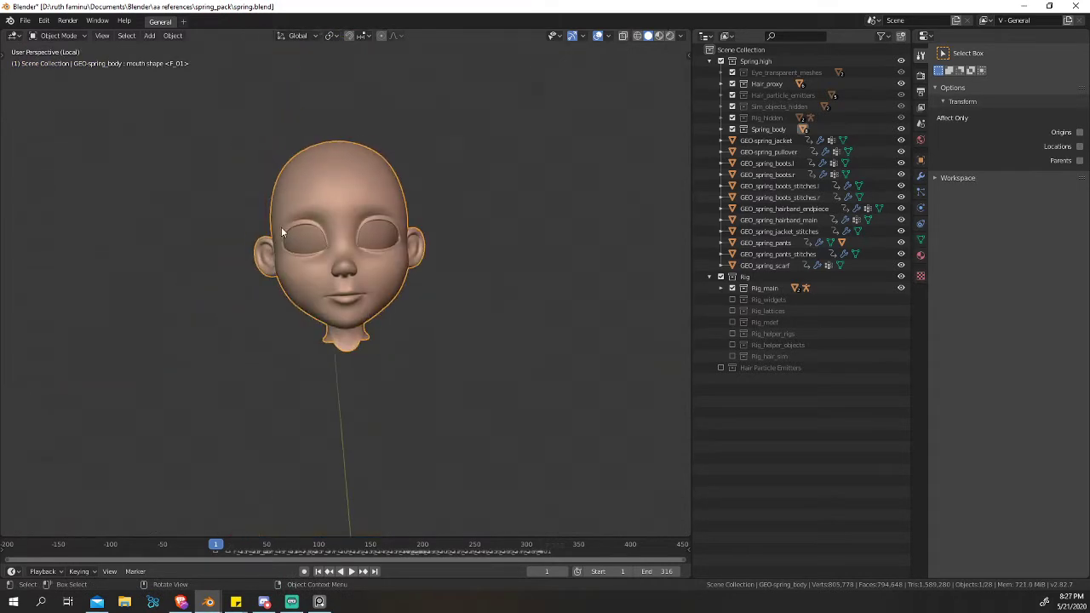
pyautogui.scroll(2, 281, 230)
# Step: Enter Edit Mode on the isolated Spring head and examine its facial edge flow
pyautogui.click(56, 36)
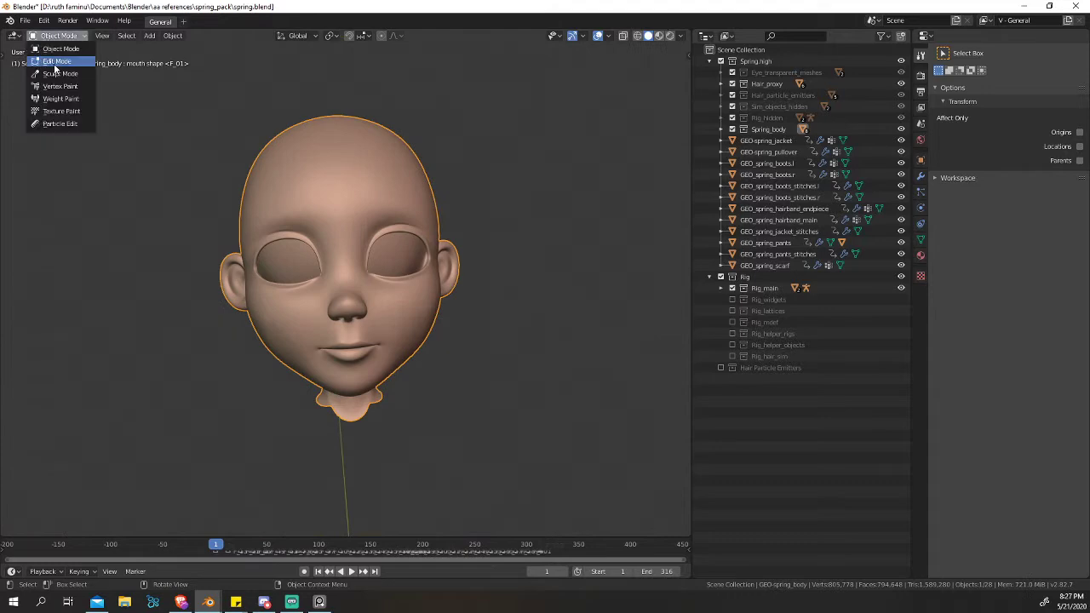
pyautogui.click(54, 65)
pyautogui.moveTo(337, 179); pyautogui.dragTo(344, 261, button='middle')
pyautogui.scroll(3, 366, 281)
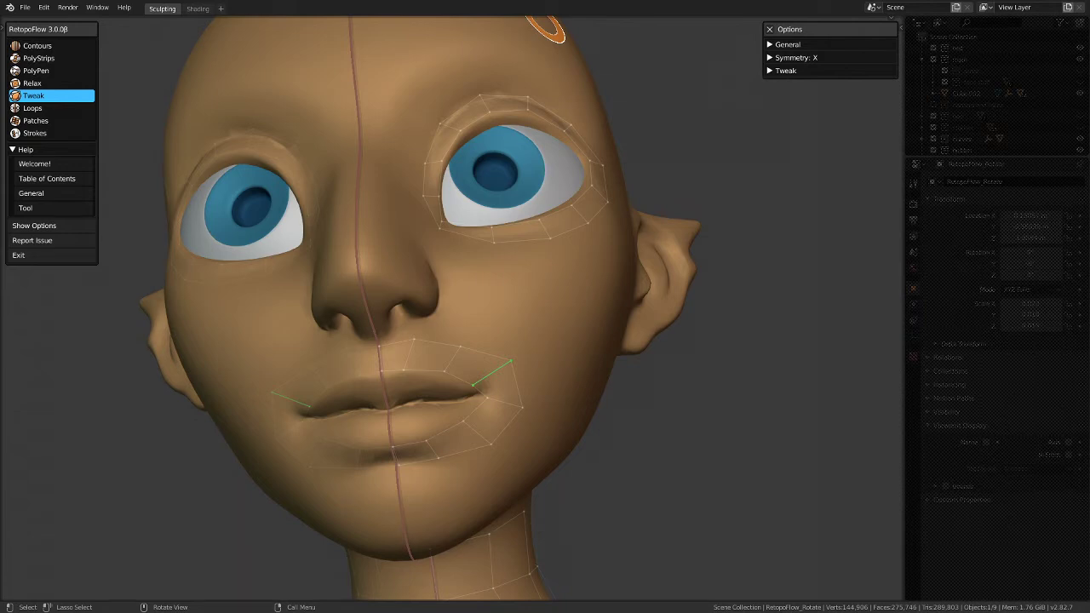
# Step: Return to the RetopoFlow scene and pull the outer mouth ring's vertices above, beside and below the mouth corner inward with Tweak
pyautogui.moveTo(550, 292); pyautogui.dragTo(586, 333, button='middle')
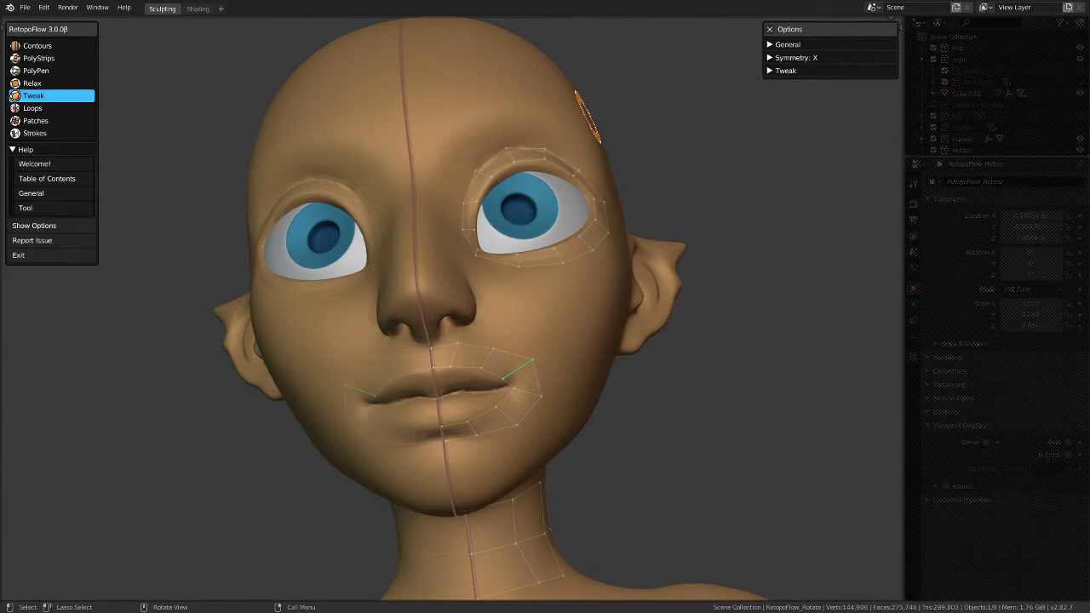
pyautogui.moveTo(421, 372)
pyautogui.mouseDown(button='middle')
pyautogui.moveTo(418, 347)
pyautogui.moveTo(500, 391)
pyautogui.mouseUp(button='middle')
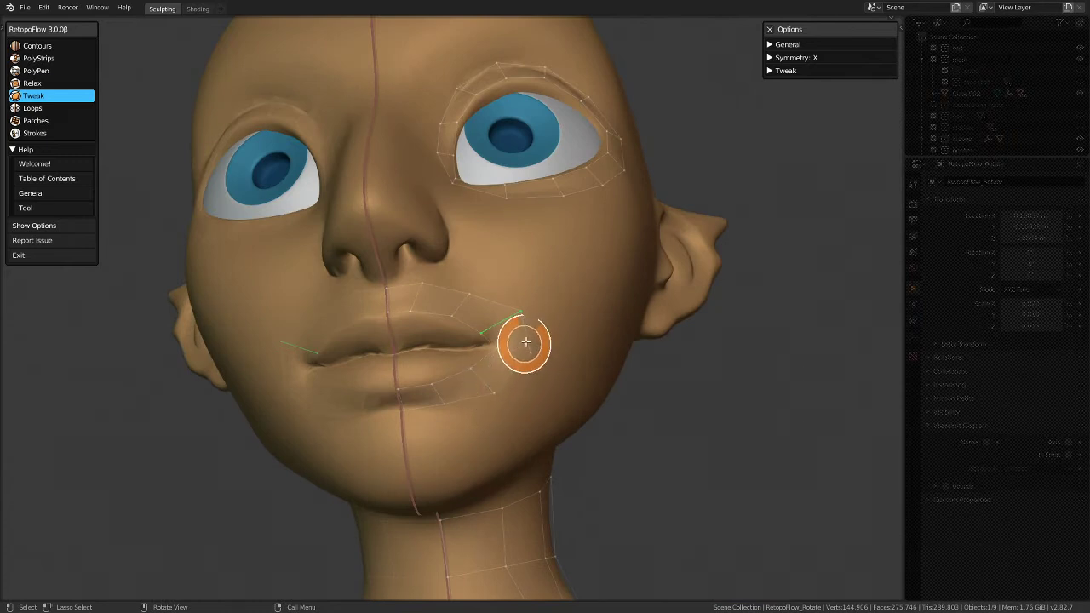
pyautogui.moveTo(523, 323); pyautogui.dragTo(506, 312)
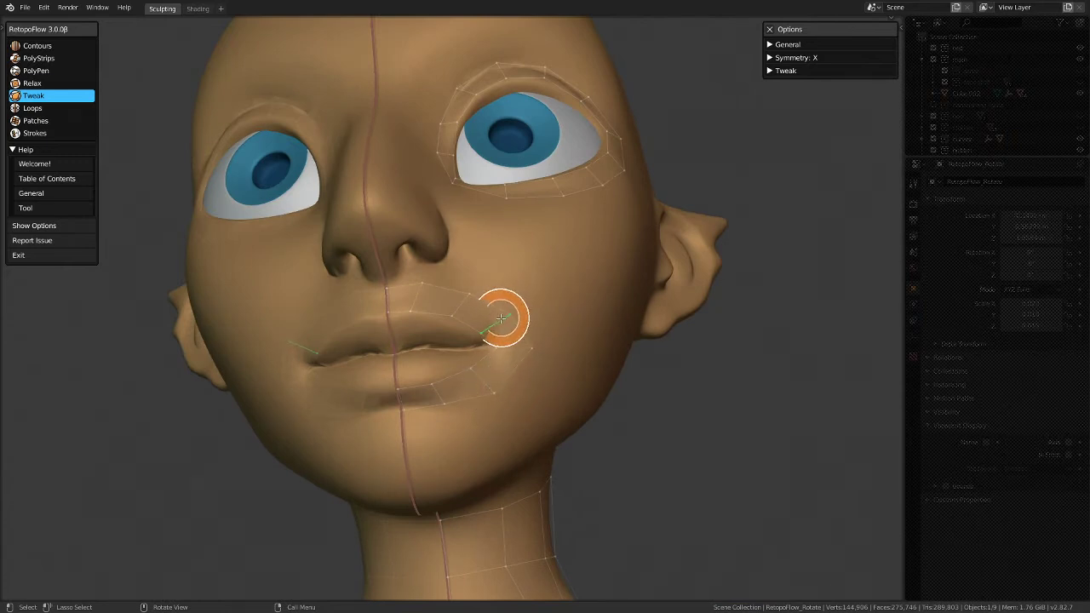
pyautogui.moveTo(459, 321)
pyautogui.mouseDown(button='middle')
pyautogui.moveTo(377, 369)
pyautogui.moveTo(458, 360)
pyautogui.mouseUp(button='middle')
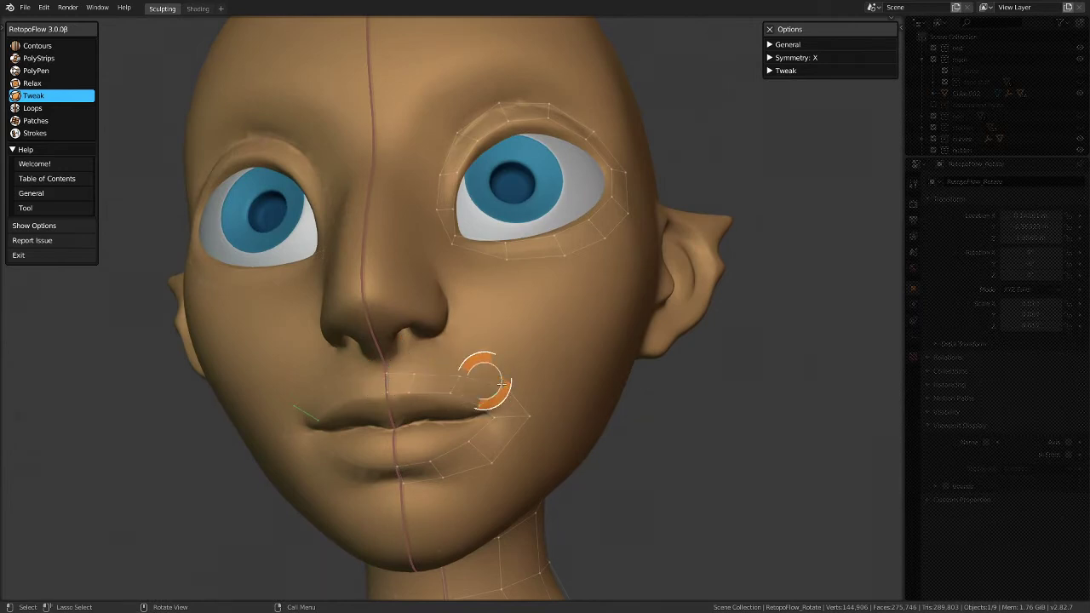
pyautogui.moveTo(512, 426); pyautogui.dragTo(484, 466)
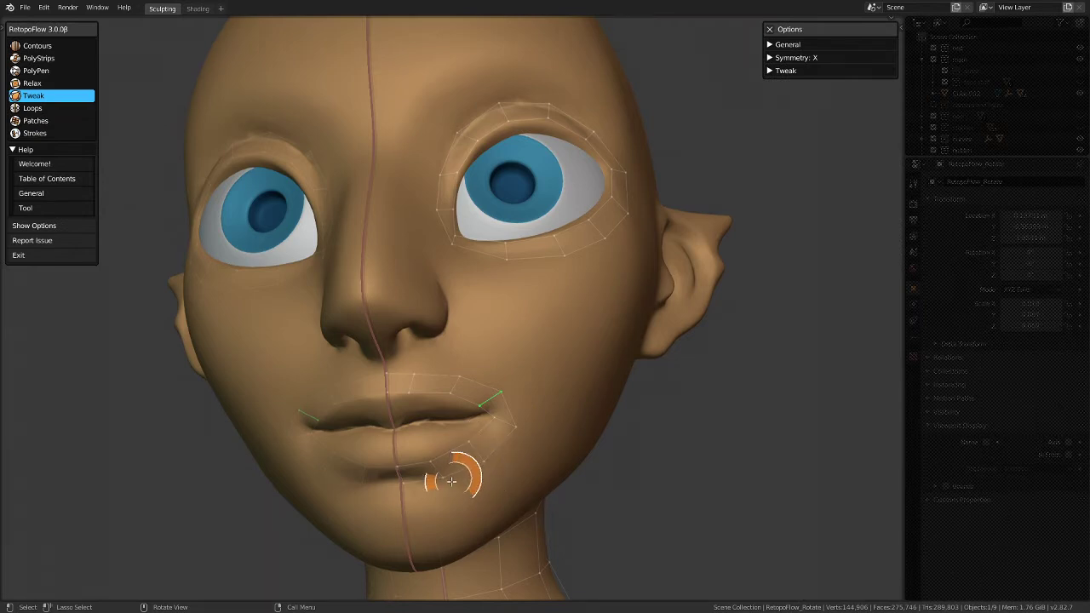
# Step: Move the outer ring's vertices beside and just below the mouth corner outward with Tweak to widen that part of the ring
pyautogui.moveTo(555, 349); pyautogui.dragTo(574, 347, button='middle')
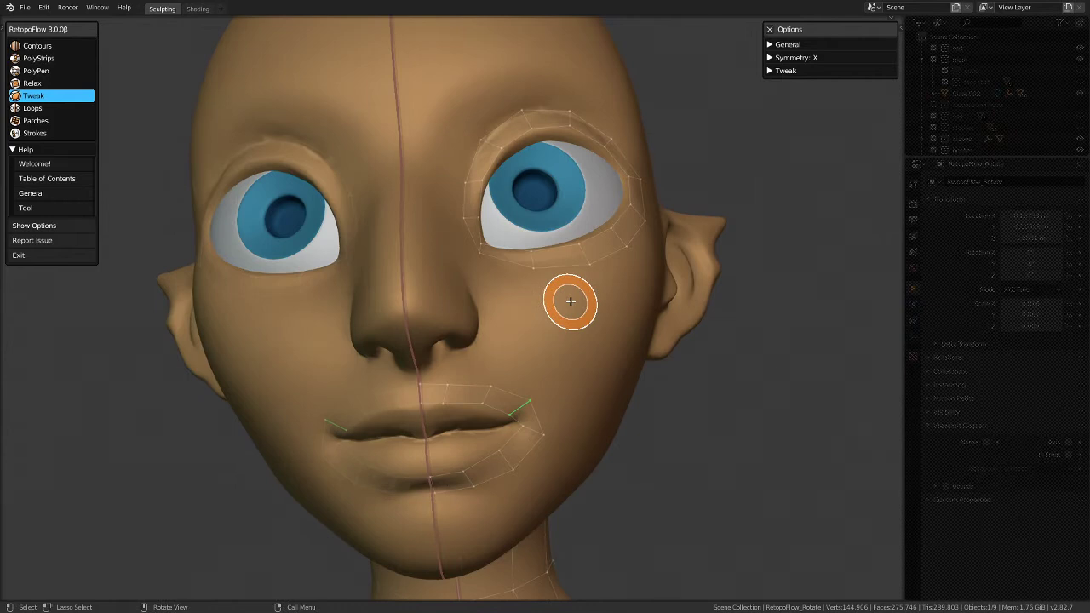
pyautogui.moveTo(506, 324)
pyautogui.mouseDown(button='middle')
pyautogui.moveTo(452, 346)
pyautogui.moveTo(464, 343)
pyautogui.mouseUp(button='middle')
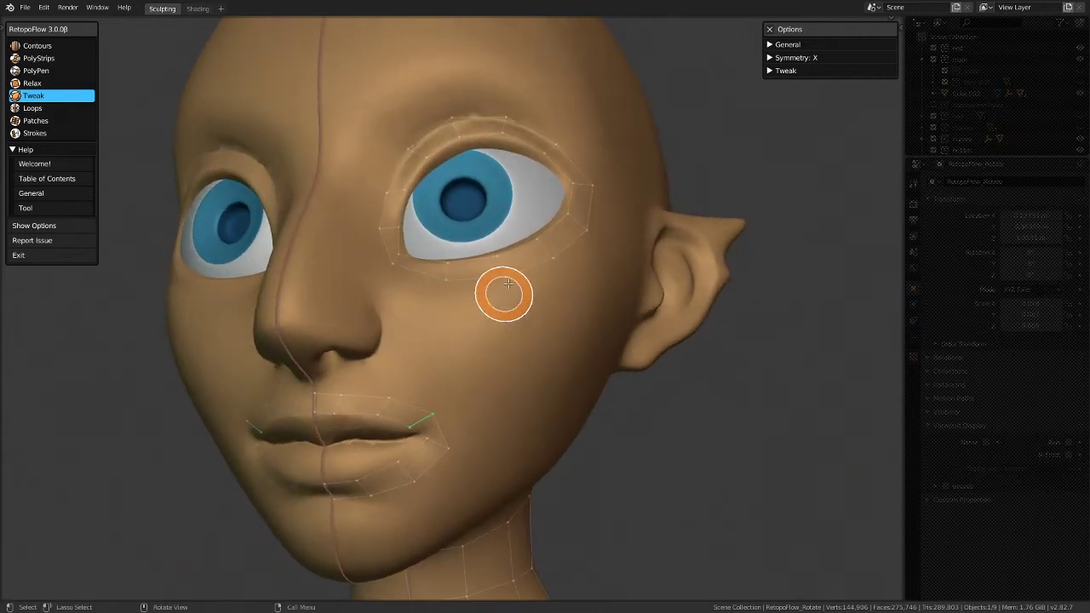
pyautogui.press('KP_1')
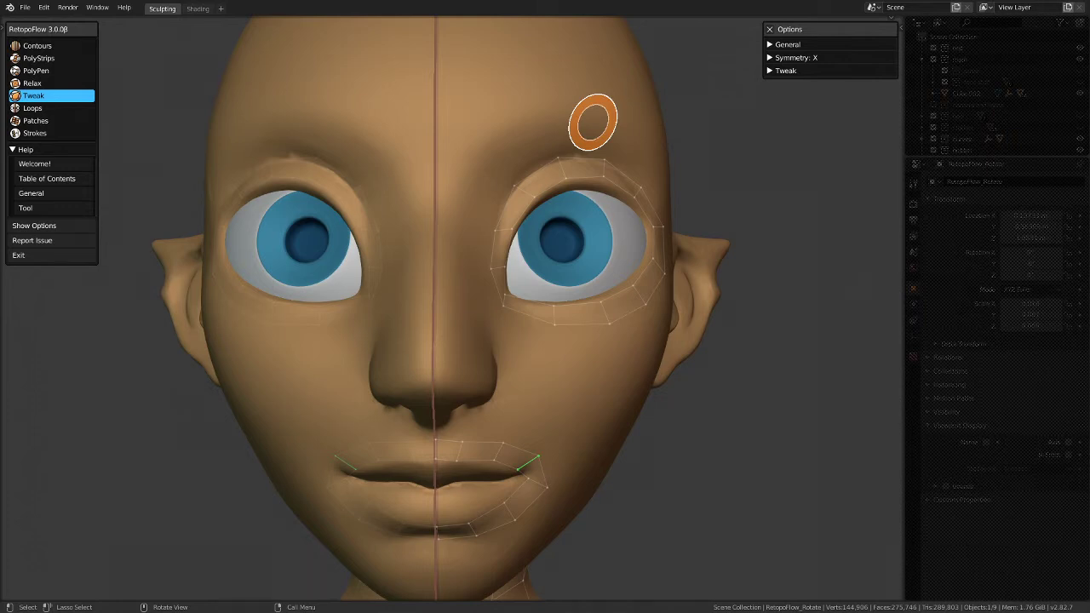
pyautogui.scroll(-3, 329, 309)
pyautogui.moveTo(329, 309); pyautogui.dragTo(452, 314, button='middle')
pyautogui.scroll(3, 487, 401)
pyautogui.moveTo(486, 401); pyautogui.dragTo(426, 348, button='middle')
pyautogui.scroll(3, 365, 341)
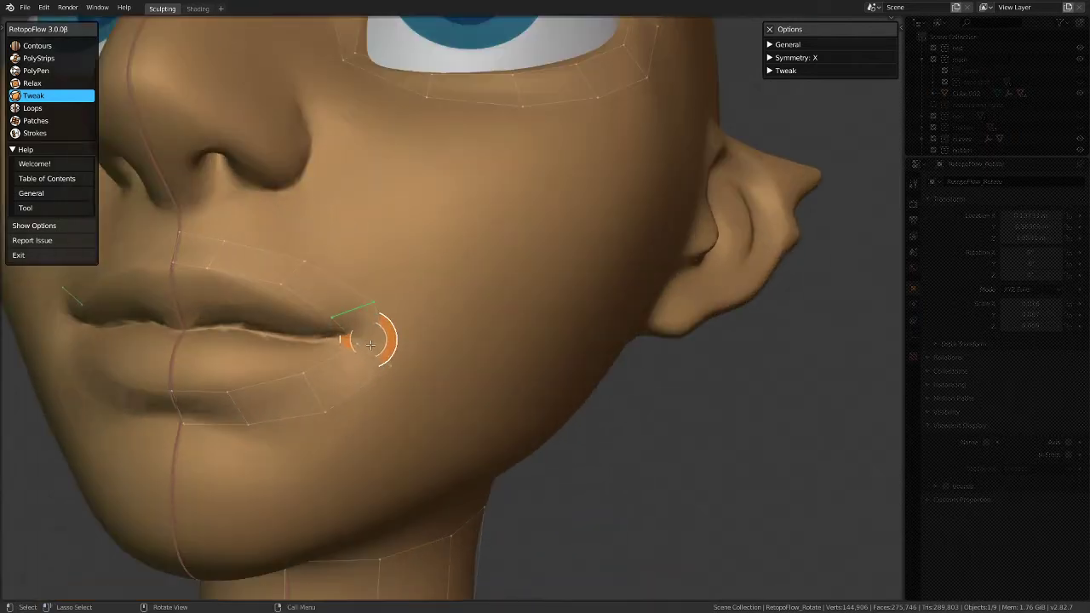
pyautogui.moveTo(395, 364); pyautogui.dragTo(414, 349)
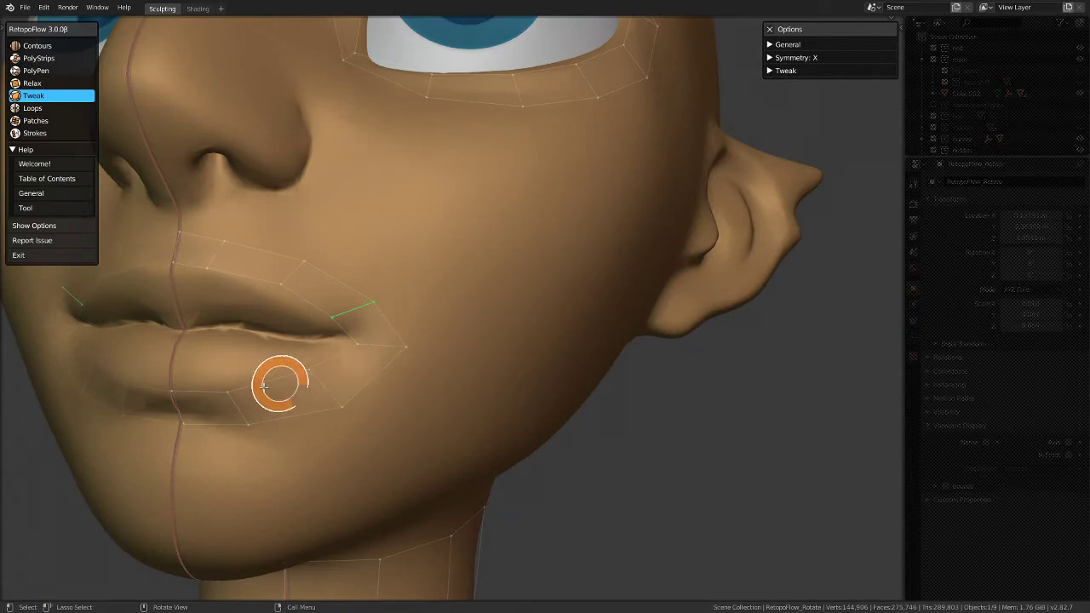
# Step: Try a Strokes edge loop from the bridge of the nose across the cheek, around the mouth, to just below the lower lip
pyautogui.scroll(-4, 391, 318)
pyautogui.moveTo(392, 319)
pyautogui.mouseDown(button='middle')
pyautogui.moveTo(360, 294)
pyautogui.moveTo(403, 366)
pyautogui.moveTo(377, 341)
pyautogui.moveTo(383, 352)
pyautogui.mouseUp(button='middle')
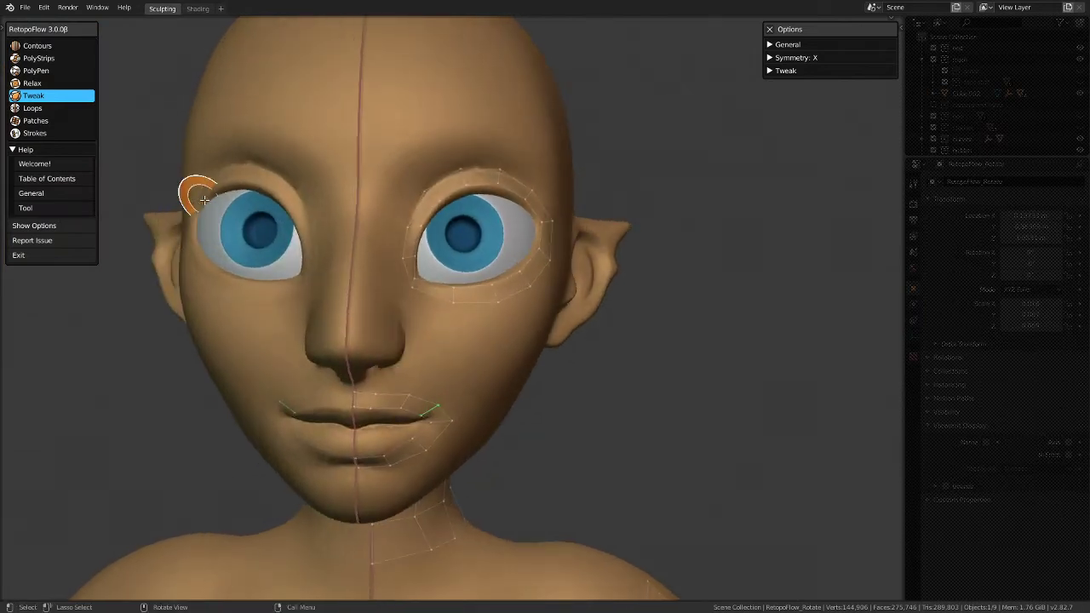
pyautogui.click(38, 109)
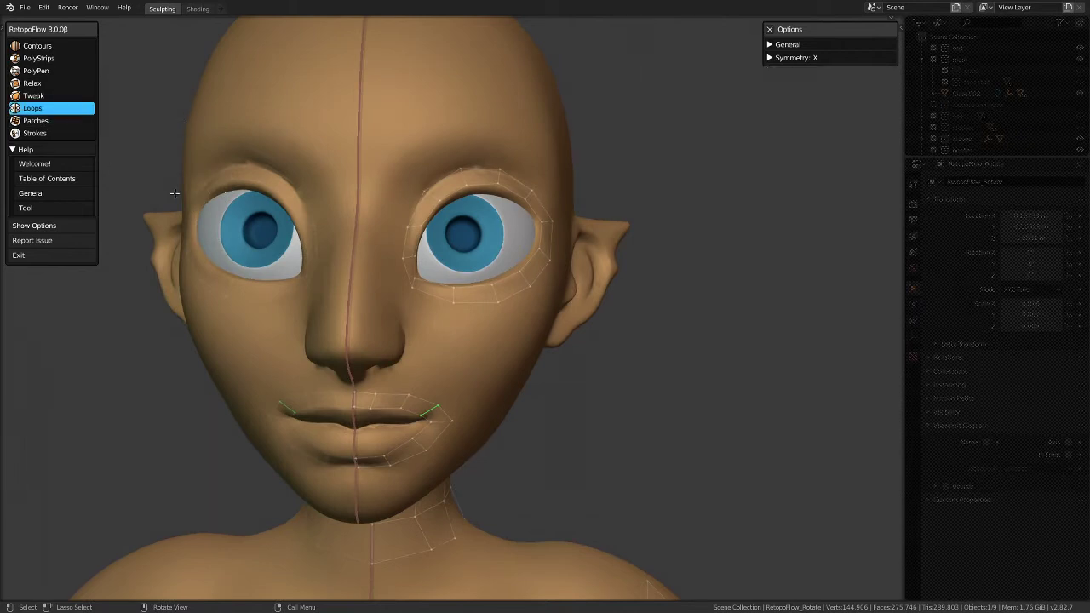
pyautogui.click(38, 133)
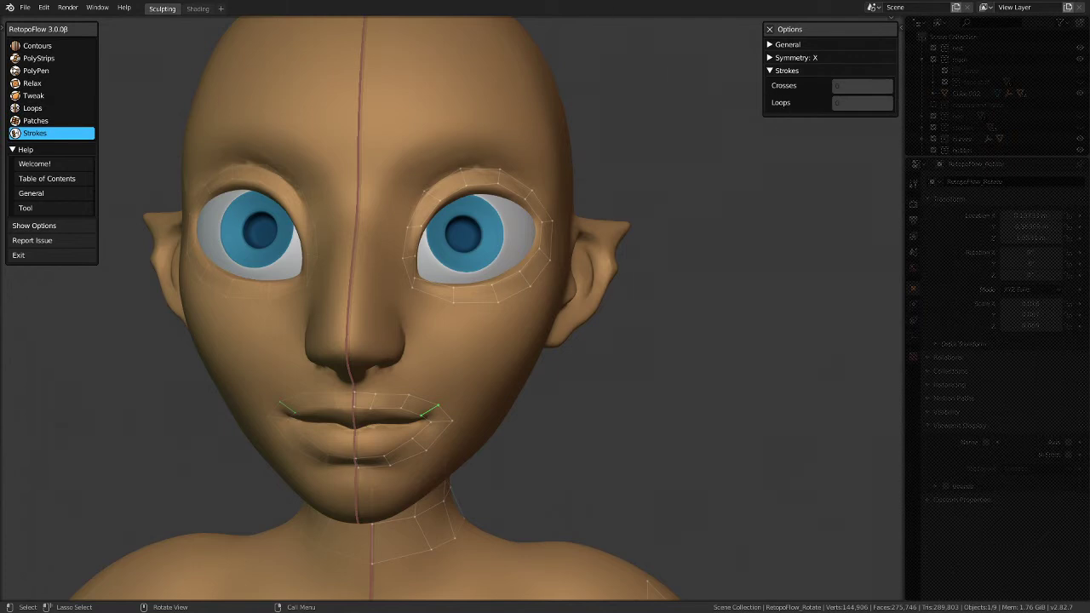
pyautogui.moveTo(486, 341)
pyautogui.mouseDown(button='middle')
pyautogui.moveTo(533, 307)
pyautogui.moveTo(353, 261)
pyautogui.mouseUp(button='middle')
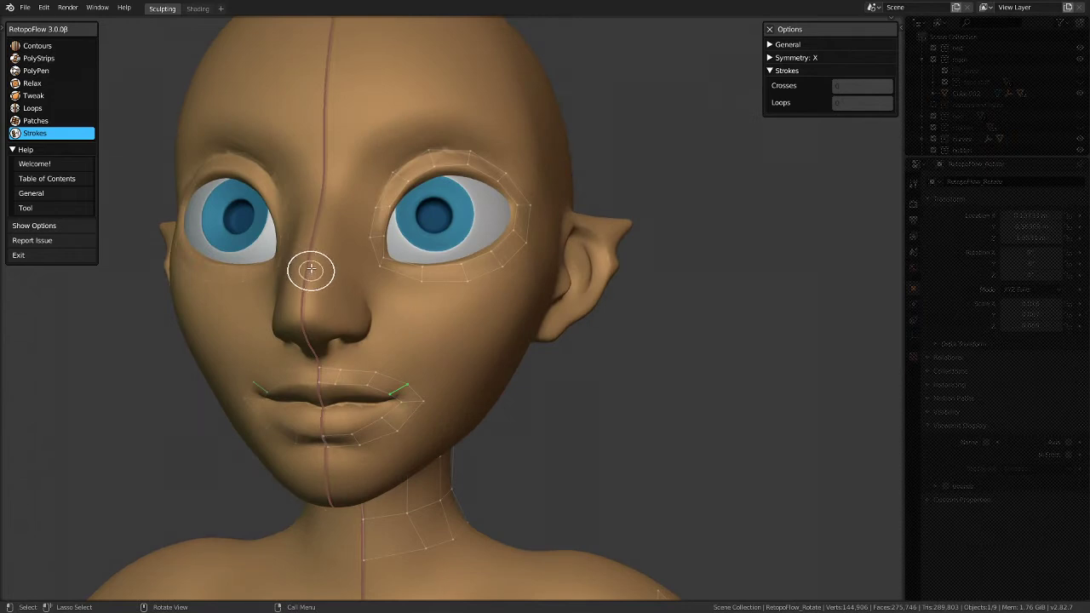
pyautogui.moveTo(310, 267)
pyautogui.mouseDown()
pyautogui.moveTo(411, 329)
pyautogui.moveTo(441, 384)
pyautogui.moveTo(421, 430)
pyautogui.moveTo(373, 459)
pyautogui.moveTo(328, 463)
pyautogui.moveTo(338, 463)
pyautogui.mouseUp()
pyautogui.moveTo(338, 463); pyautogui.dragTo(360, 414, button='middle')
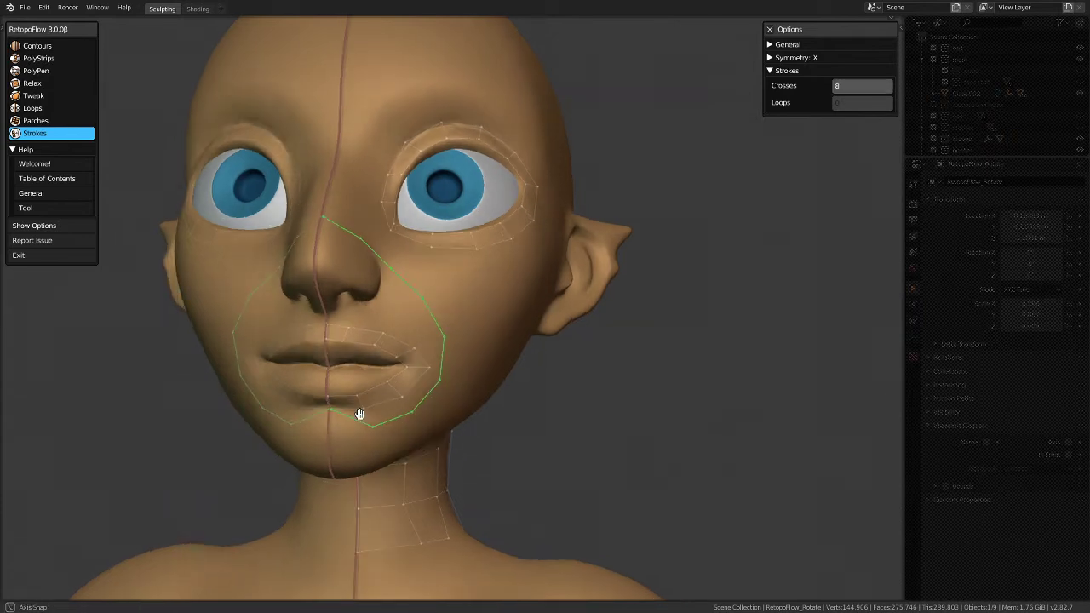
pyautogui.scroll(5, 332, 413)
pyautogui.scroll(-5, 332, 413)
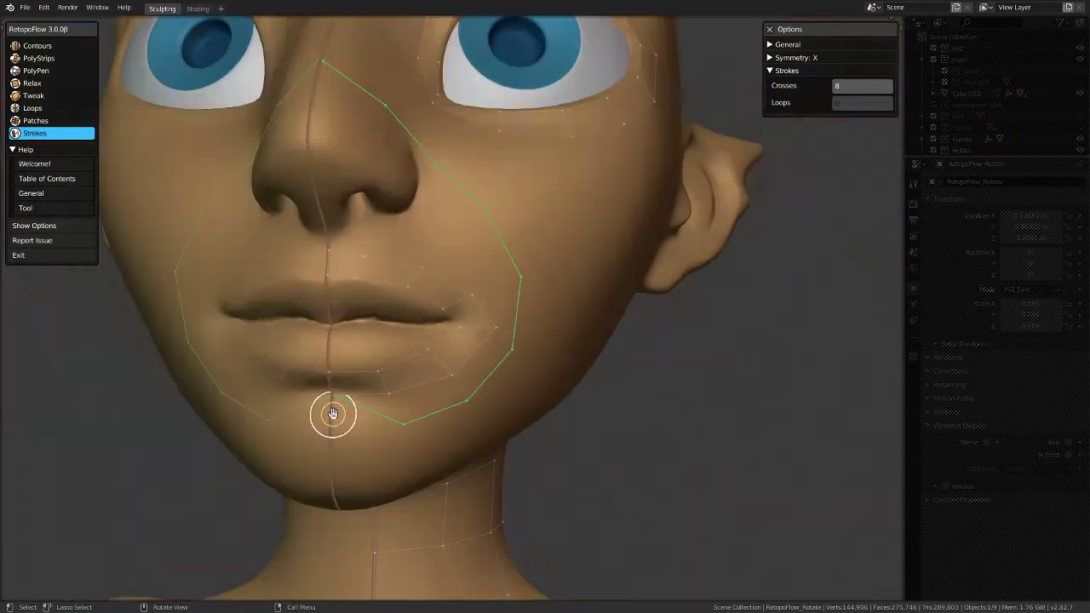
pyautogui.hotkey('ctrl', 'z')
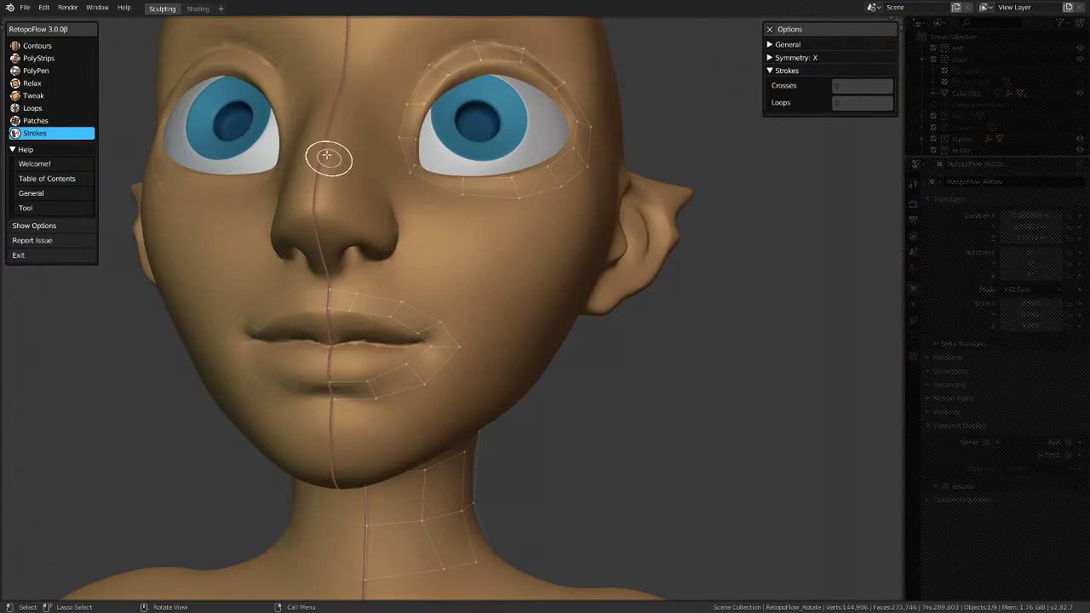
# Step: Draw a wider Strokes edge loop from the bridge of the nose around the cheek and mouth to the upper chin
pyautogui.moveTo(326, 155)
pyautogui.mouseDown()
pyautogui.moveTo(477, 293)
pyautogui.moveTo(482, 363)
pyautogui.moveTo(438, 417)
pyautogui.moveTo(334, 429)
pyautogui.mouseUp()
pyautogui.moveTo(438, 382)
pyautogui.mouseDown(button='middle')
pyautogui.moveTo(375, 362)
pyautogui.moveTo(358, 324)
pyautogui.mouseUp(button='middle')
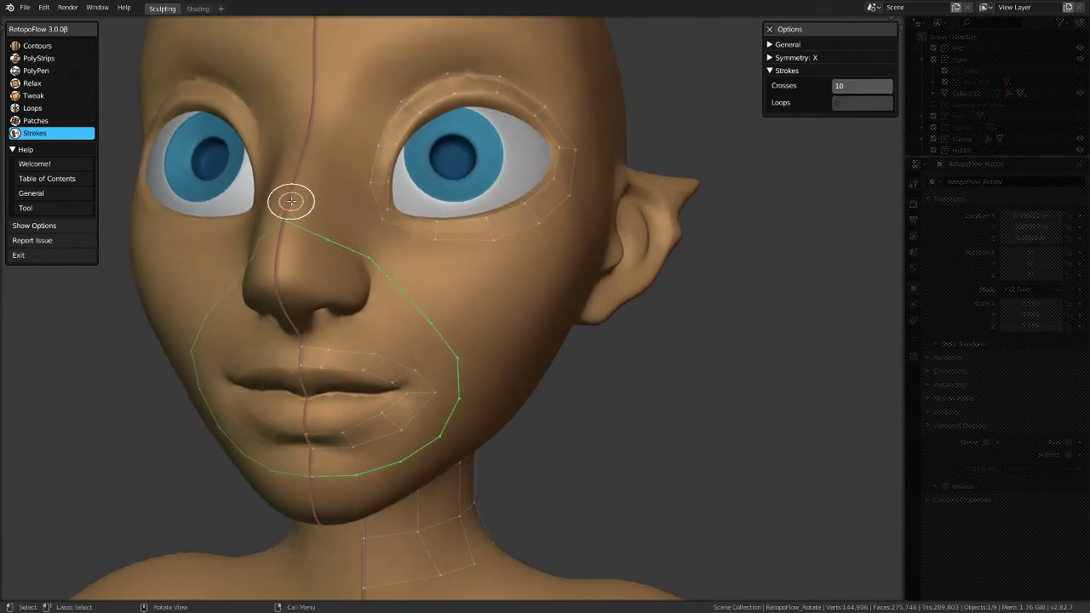
# Step: Try to draw a second, wider Strokes loop outside the first, from the nose bridge around the cheek to the chin
pyautogui.moveTo(292, 202)
pyautogui.mouseDown()
pyautogui.moveTo(426, 273)
pyautogui.moveTo(475, 321)
pyautogui.moveTo(493, 395)
pyautogui.moveTo(479, 435)
pyautogui.moveTo(408, 477)
pyautogui.moveTo(316, 497)
pyautogui.mouseUp()
pyautogui.moveTo(332, 462)
pyautogui.mouseDown(button='middle')
pyautogui.moveTo(382, 316)
pyautogui.moveTo(396, 309)
pyautogui.moveTo(365, 346)
pyautogui.mouseUp(button='middle')
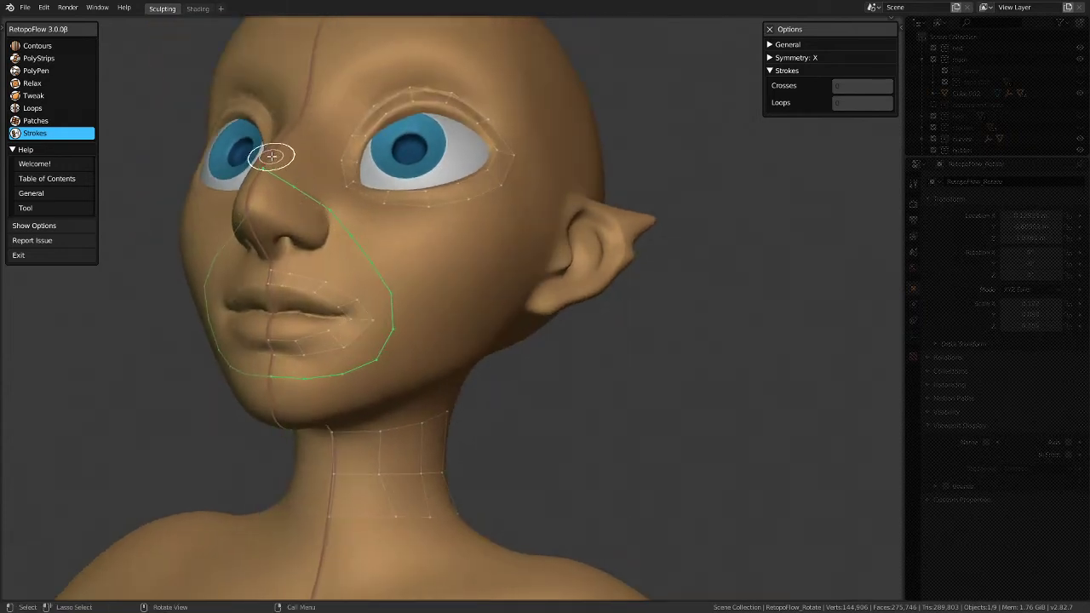
pyautogui.moveTo(271, 155)
pyautogui.mouseDown()
pyautogui.moveTo(328, 191)
pyautogui.moveTo(404, 270)
pyautogui.moveTo(429, 340)
pyautogui.moveTo(389, 383)
pyautogui.moveTo(334, 404)
pyautogui.moveTo(271, 407)
pyautogui.mouseUp()
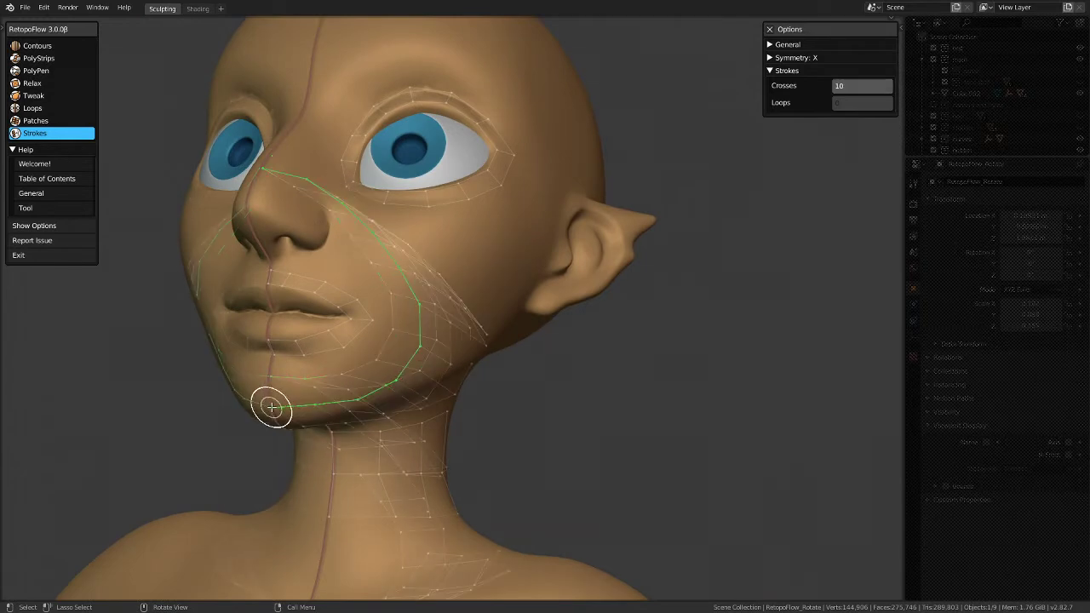
pyautogui.moveTo(271, 407)
pyautogui.mouseDown(button='middle')
pyautogui.moveTo(222, 335)
pyautogui.moveTo(279, 321)
pyautogui.moveTo(306, 343)
pyautogui.mouseUp(button='middle')
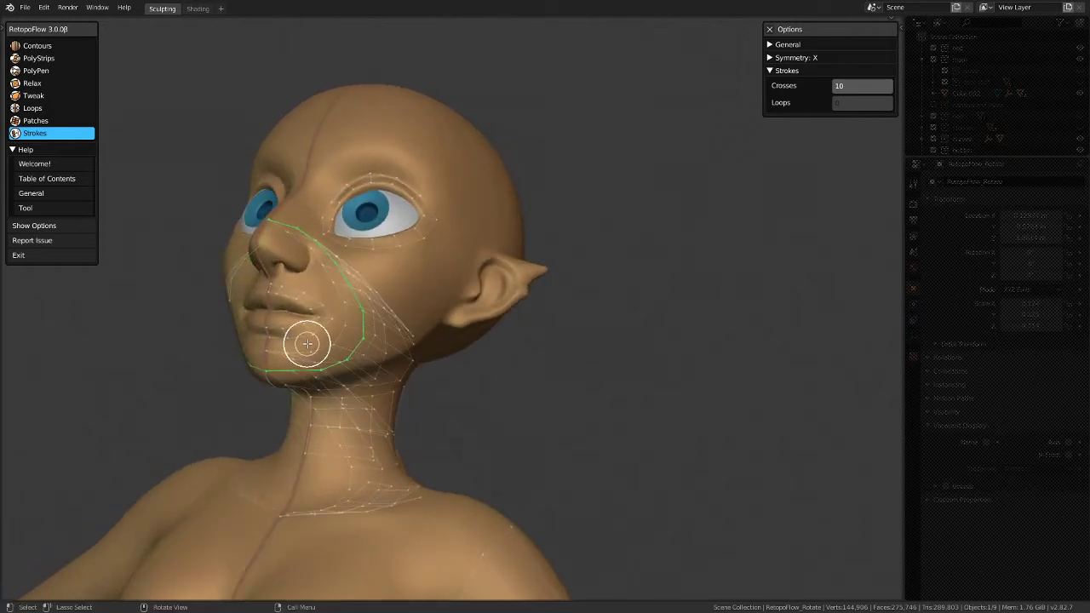
pyautogui.hotkey('ctrl', 'z')
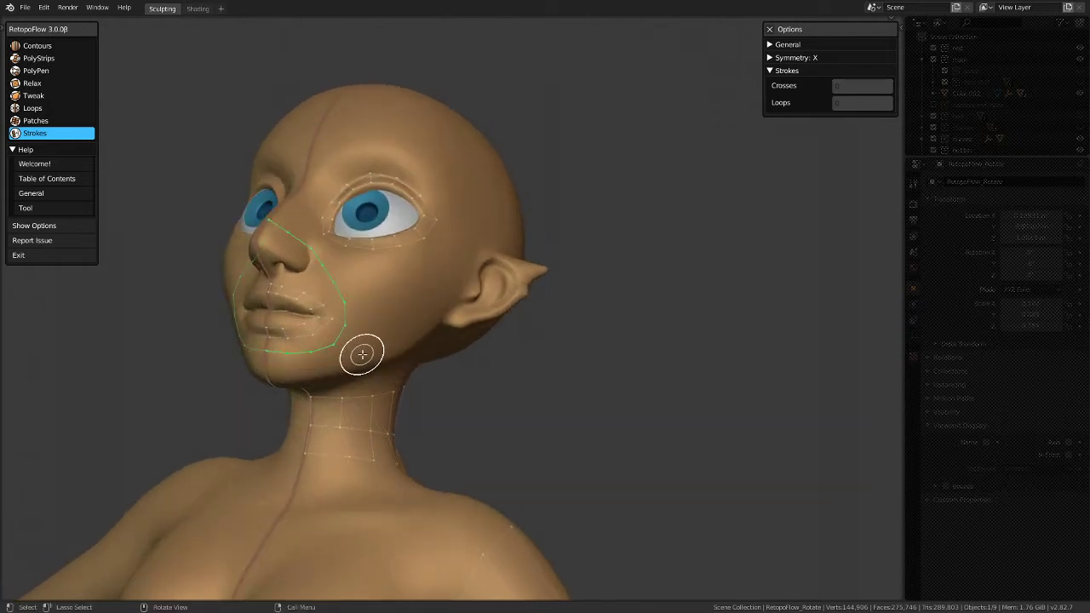
pyautogui.moveTo(408, 292)
pyautogui.mouseDown(button='middle')
pyautogui.moveTo(463, 267)
pyautogui.moveTo(499, 292)
pyautogui.moveTo(511, 343)
pyautogui.mouseUp(button='middle')
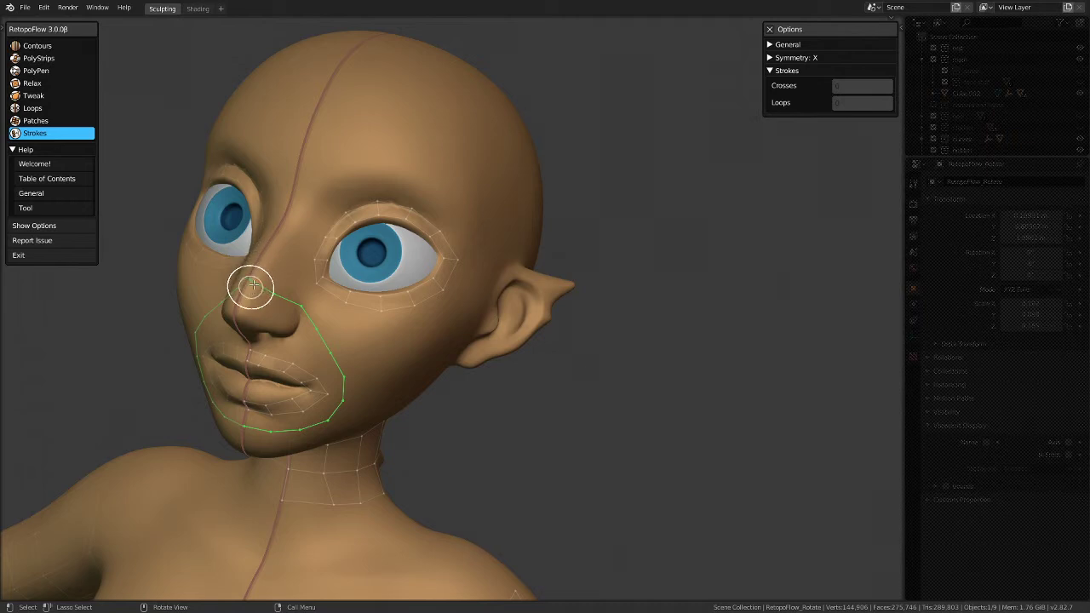
pyautogui.moveTo(263, 258)
pyautogui.mouseDown()
pyautogui.moveTo(354, 346)
pyautogui.moveTo(370, 403)
pyautogui.moveTo(340, 434)
pyautogui.moveTo(247, 444)
pyautogui.mouseUp()
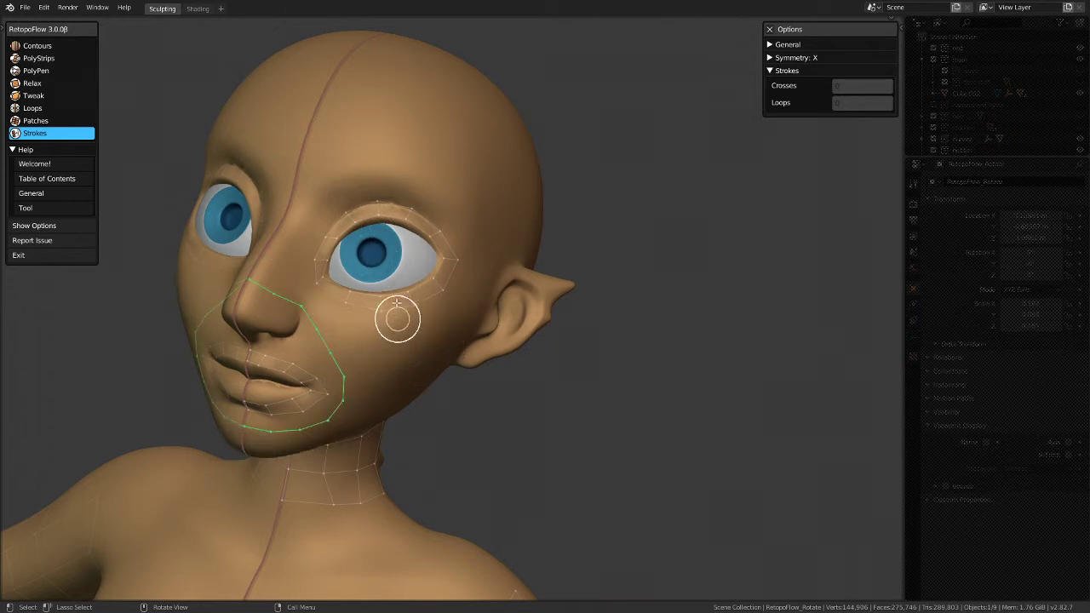
pyautogui.scroll(2, 397, 319)
pyautogui.scroll(1, 228, 290)
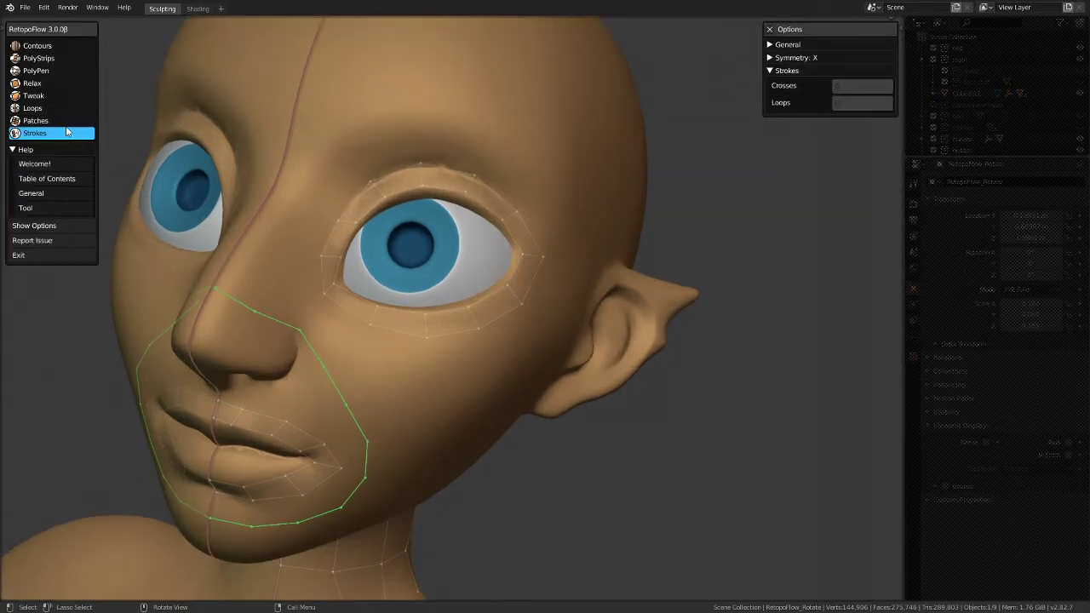
# Step: Even out the new loop's vertices beside the nose and on the cheek next to the mouth corner with Tweak
pyautogui.click(51, 96)
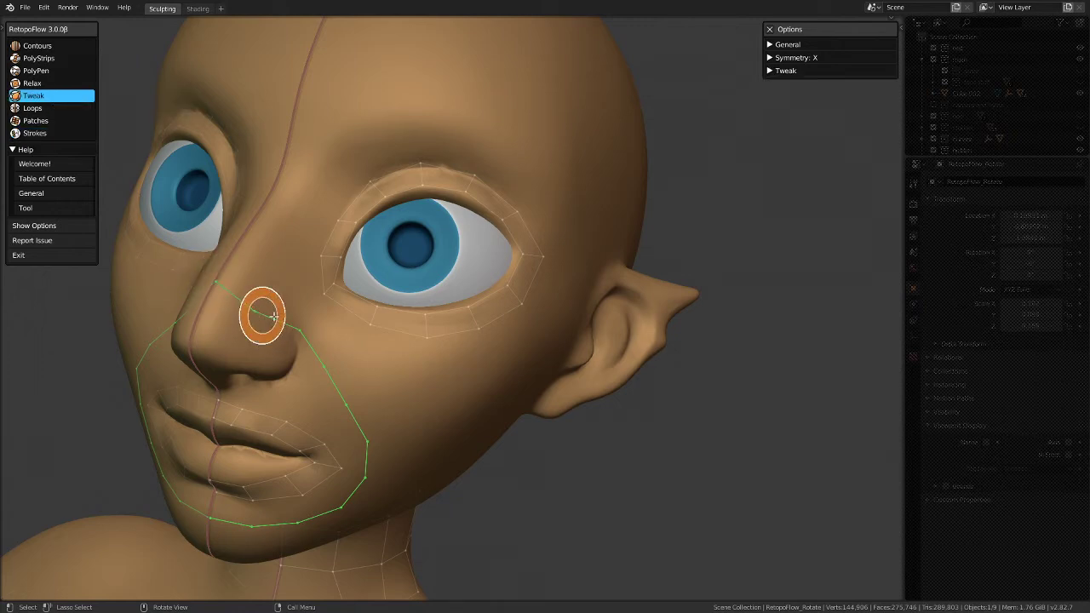
pyautogui.moveTo(281, 348); pyautogui.dragTo(290, 301, button='middle')
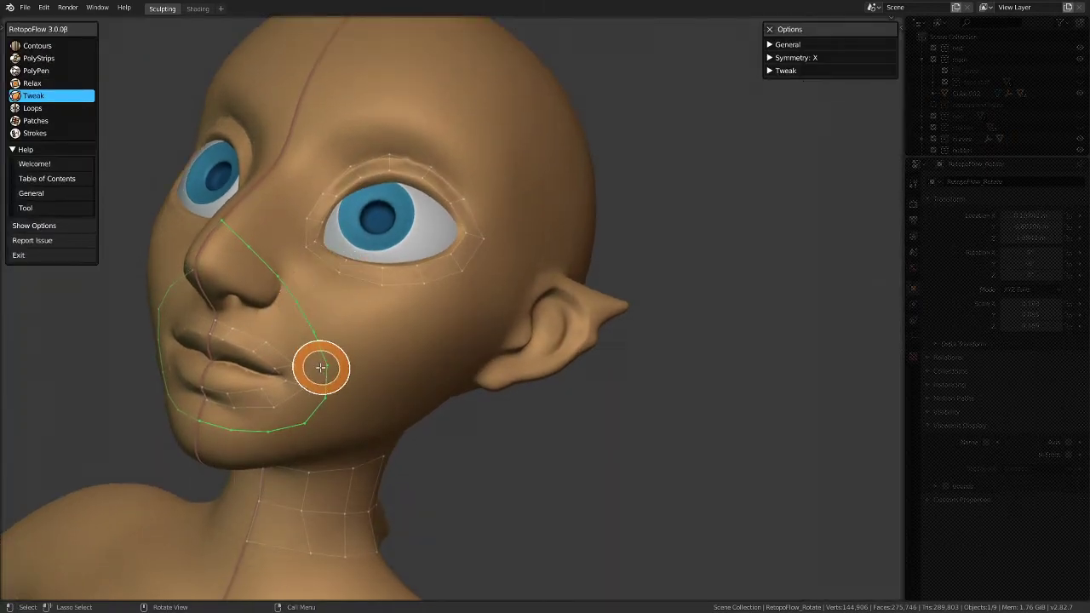
pyautogui.moveTo(309, 396); pyautogui.dragTo(307, 419, button='middle')
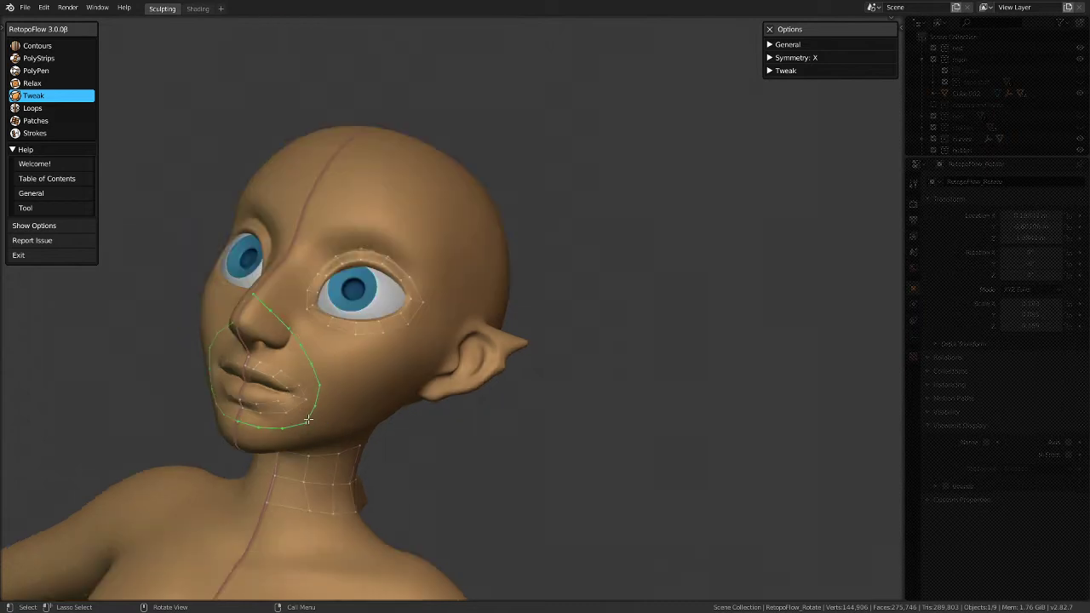
pyautogui.scroll(1, 303, 414)
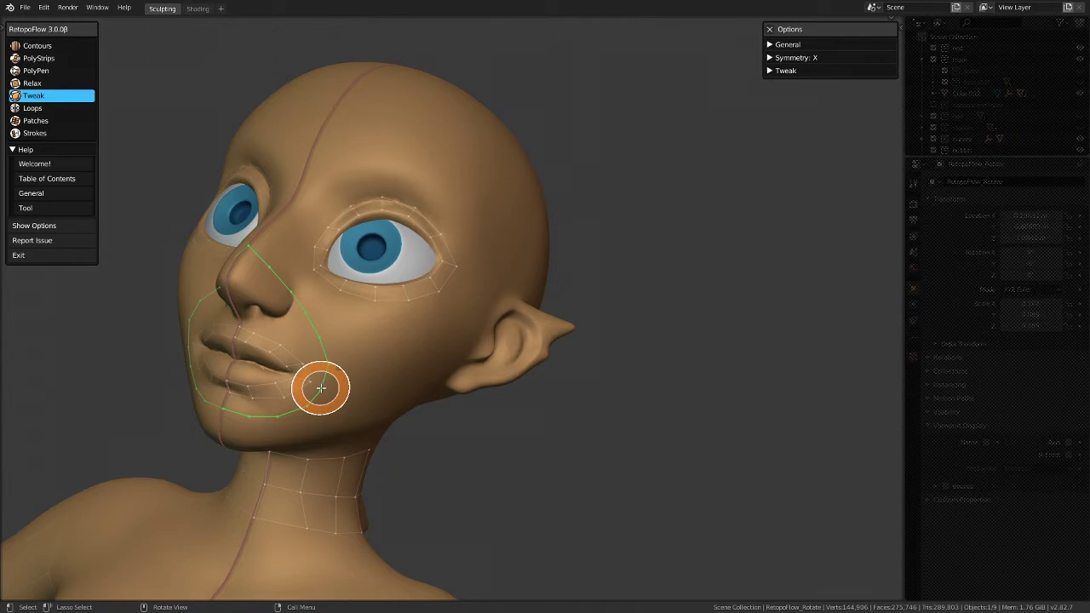
pyautogui.moveTo(320, 388); pyautogui.dragTo(328, 365)
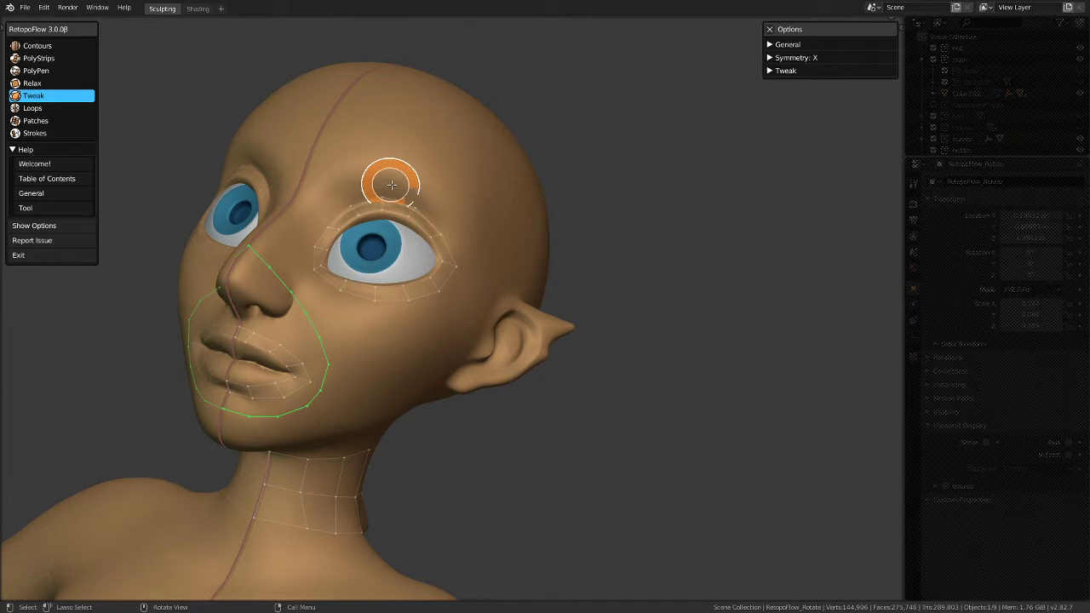
pyautogui.moveTo(304, 214); pyautogui.dragTo(302, 253, button='middle')
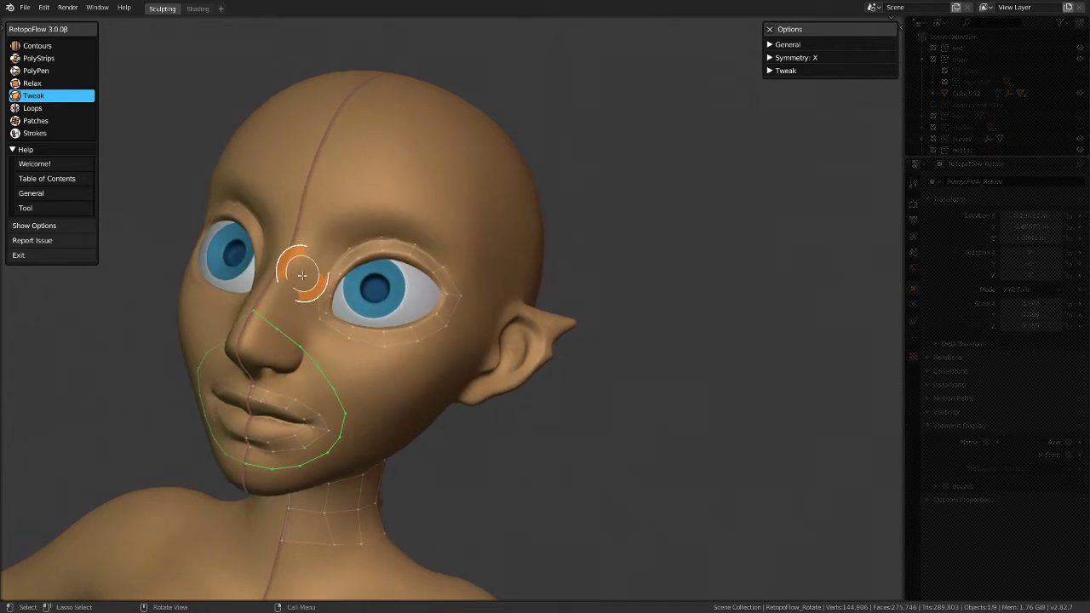
pyautogui.scroll(4, 294, 285)
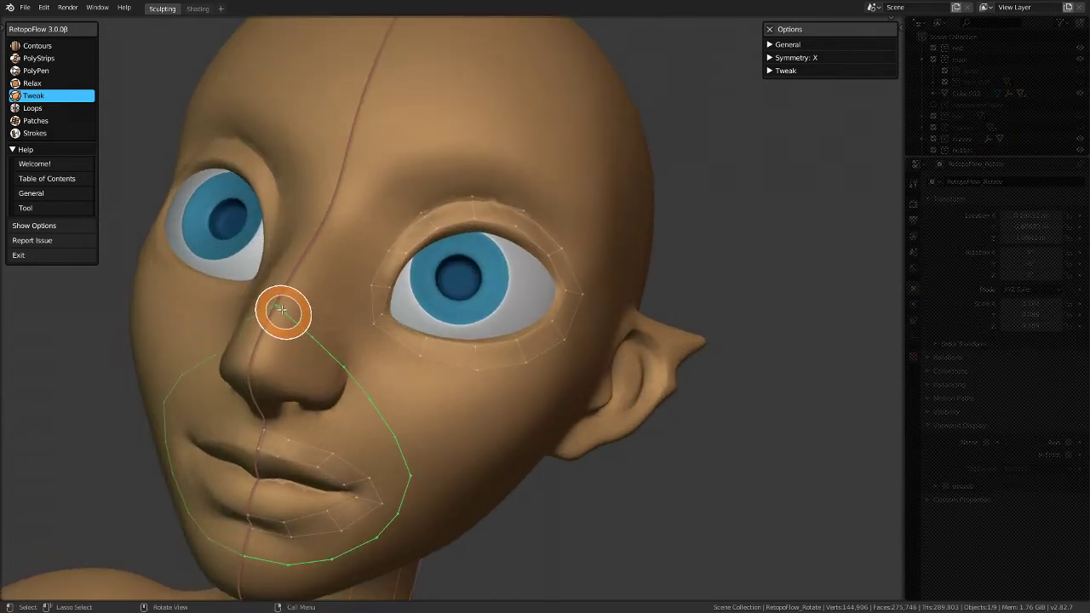
pyautogui.moveTo(278, 304)
pyautogui.mouseDown(button='middle')
pyautogui.moveTo(243, 213)
pyautogui.moveTo(287, 275)
pyautogui.moveTo(483, 234)
pyautogui.moveTo(292, 340)
pyautogui.mouseUp(button='middle')
pyautogui.scroll(2, 268, 327)
pyautogui.scroll(1, 259, 349)
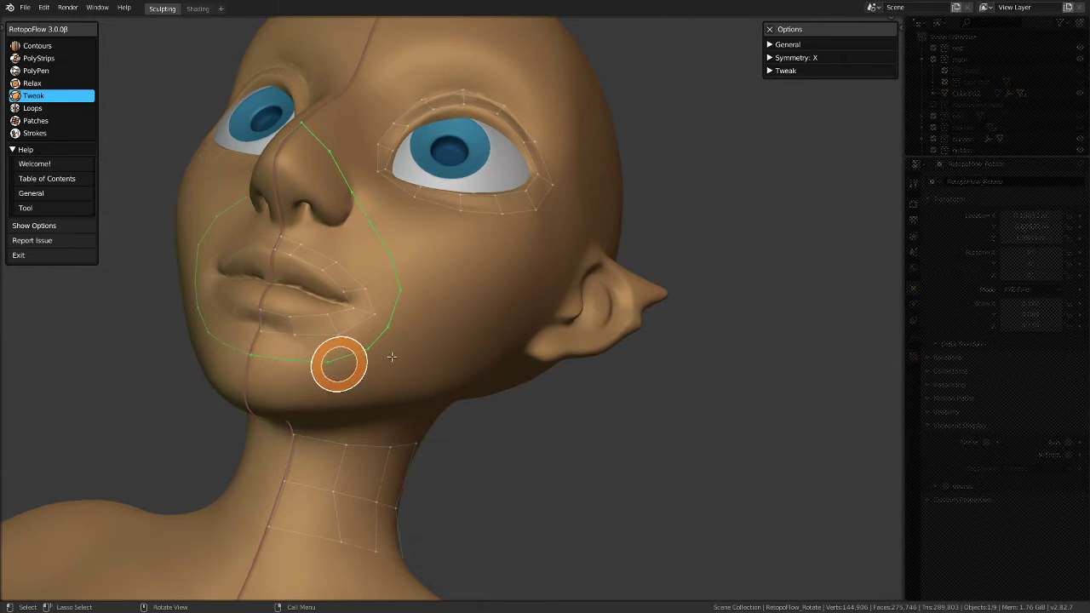
pyautogui.moveTo(393, 333); pyautogui.dragTo(287, 253, button='middle')
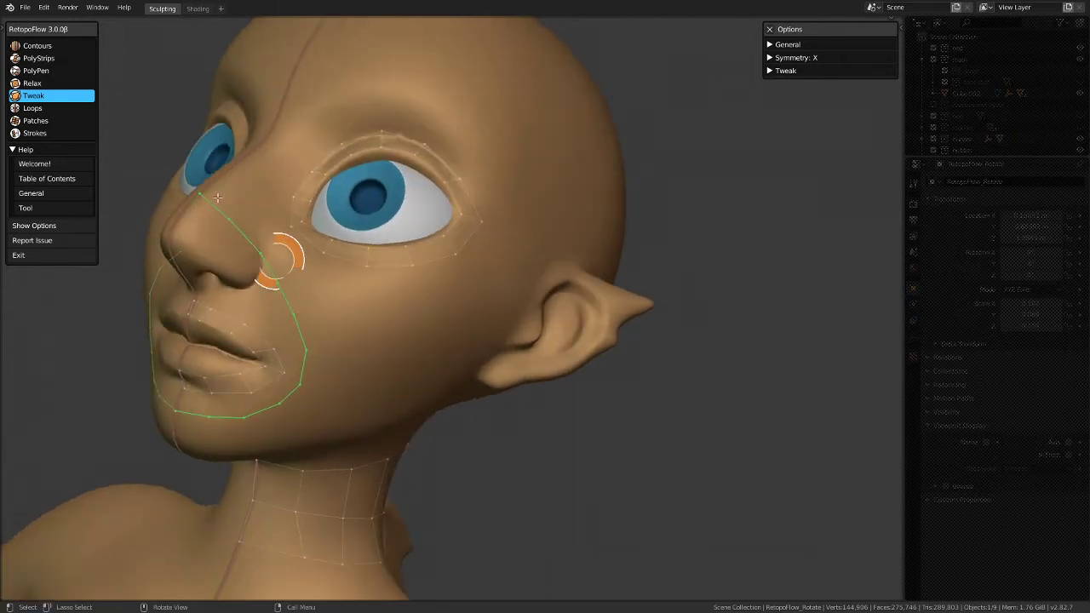
# Step: Try again to add an outer Strokes loop, sketching between the chin and the nose bridge, and undo the tangled geometry
pyautogui.click(34, 134)
pyautogui.moveTo(223, 175); pyautogui.dragTo(203, 199, button='middle')
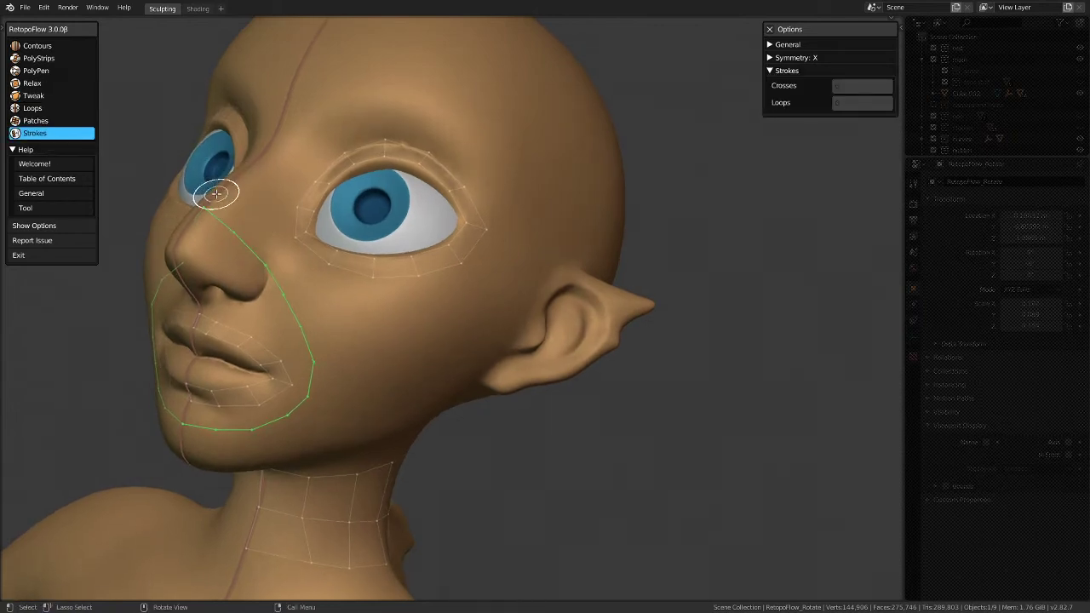
pyautogui.moveTo(217, 194); pyautogui.dragTo(294, 355, button='middle')
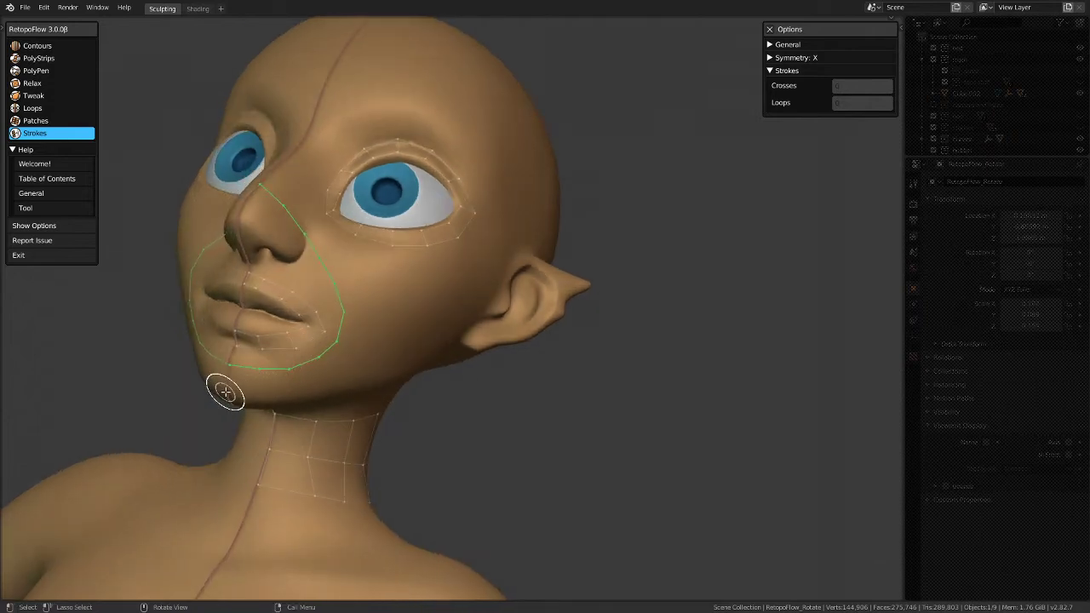
pyautogui.moveTo(227, 395)
pyautogui.mouseDown()
pyautogui.moveTo(311, 387)
pyautogui.moveTo(344, 370)
pyautogui.moveTo(372, 325)
pyautogui.moveTo(369, 281)
pyautogui.moveTo(347, 246)
pyautogui.moveTo(272, 176)
pyautogui.mouseUp()
pyautogui.moveTo(249, 223)
pyautogui.mouseDown(button='middle')
pyautogui.moveTo(224, 236)
pyautogui.moveTo(234, 231)
pyautogui.mouseUp(button='middle')
pyautogui.moveTo(183, 195)
pyautogui.mouseDown()
pyautogui.moveTo(265, 301)
pyautogui.moveTo(273, 365)
pyautogui.moveTo(204, 397)
pyautogui.moveTo(165, 393)
pyautogui.mouseUp()
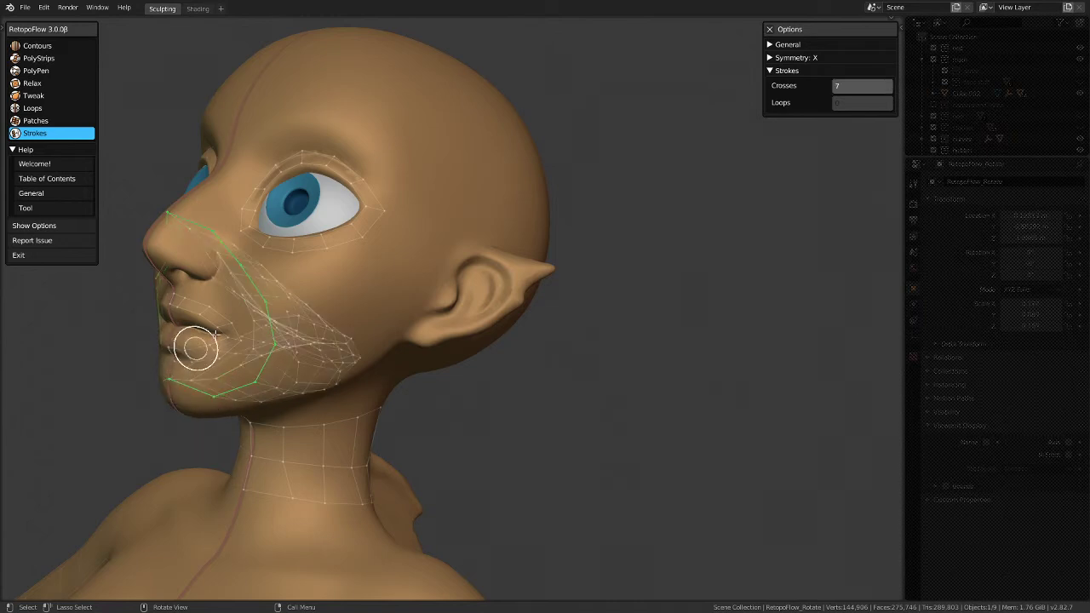
pyautogui.moveTo(196, 343); pyautogui.dragTo(331, 341, button='middle')
pyautogui.moveTo(288, 412)
pyautogui.mouseDown()
pyautogui.moveTo(341, 413)
pyautogui.moveTo(395, 393)
pyautogui.mouseUp()
pyautogui.hotkey('ctrl', 'z')
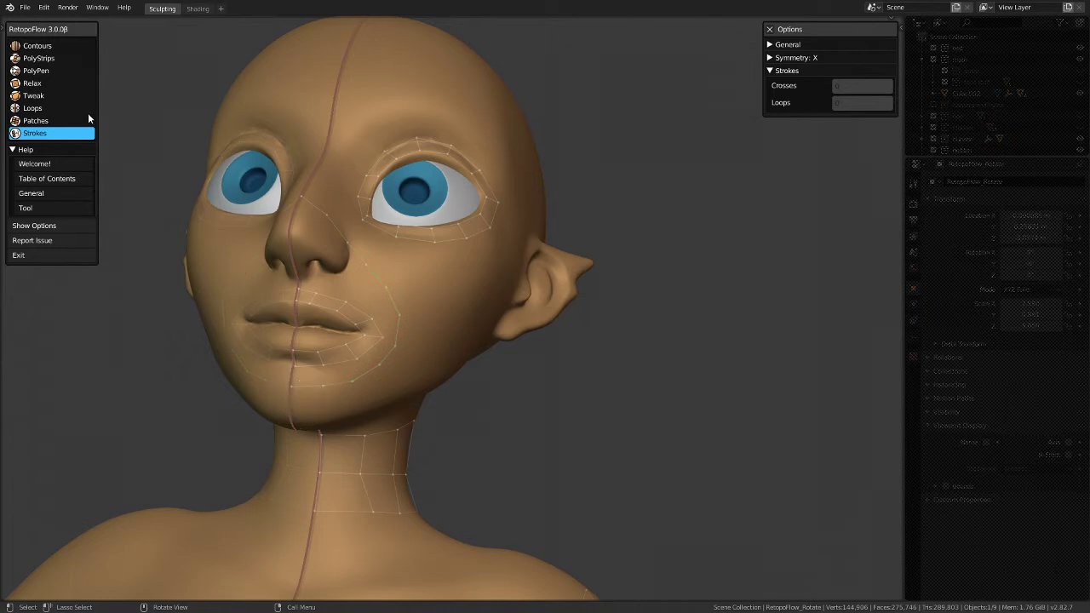
pyautogui.click(34, 60)
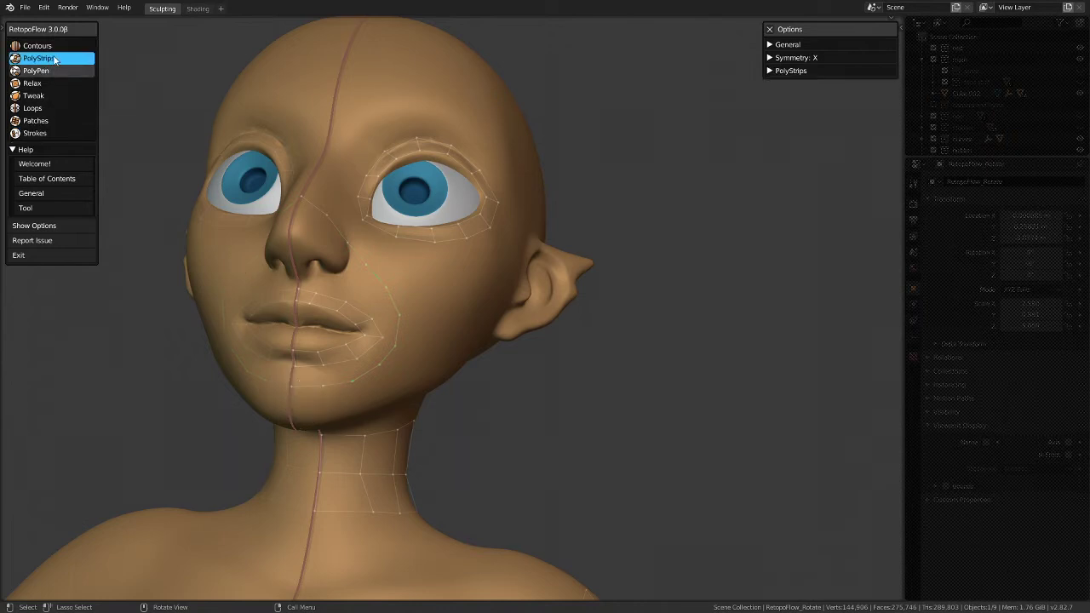
pyautogui.click(34, 96)
pyautogui.click(38, 111)
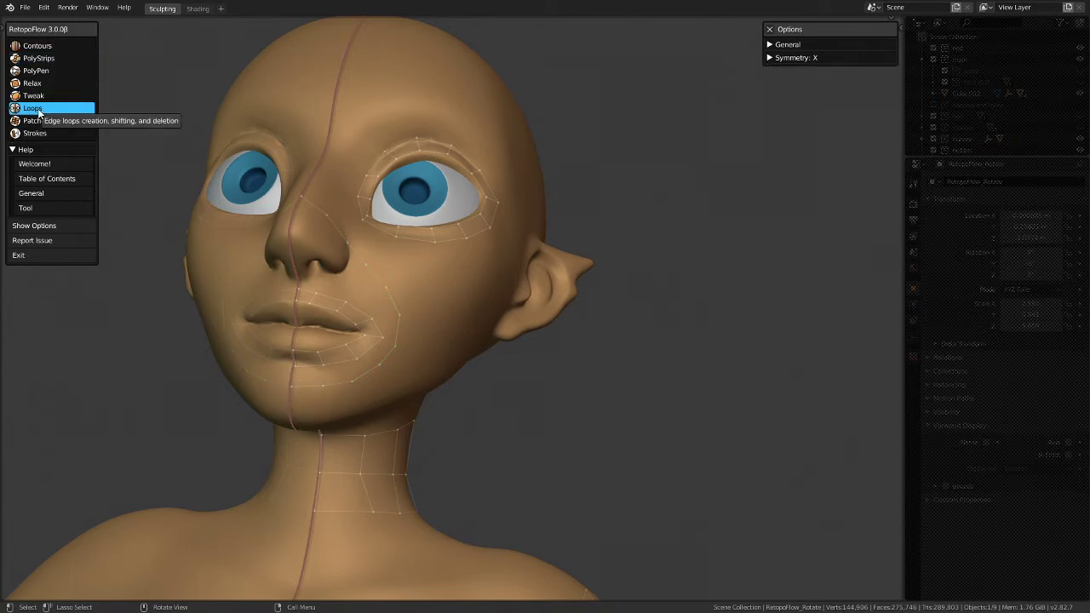
pyautogui.click(37, 74)
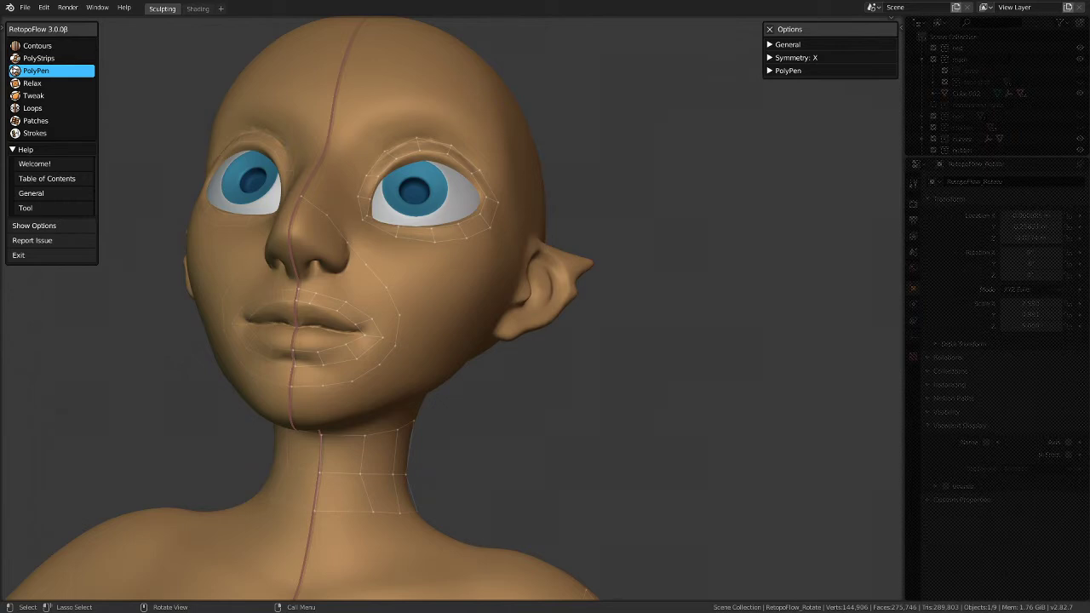
pyautogui.moveTo(435, 162)
pyautogui.mouseDown(button='middle')
pyautogui.moveTo(433, 193)
pyautogui.moveTo(413, 204)
pyautogui.mouseUp(button='middle')
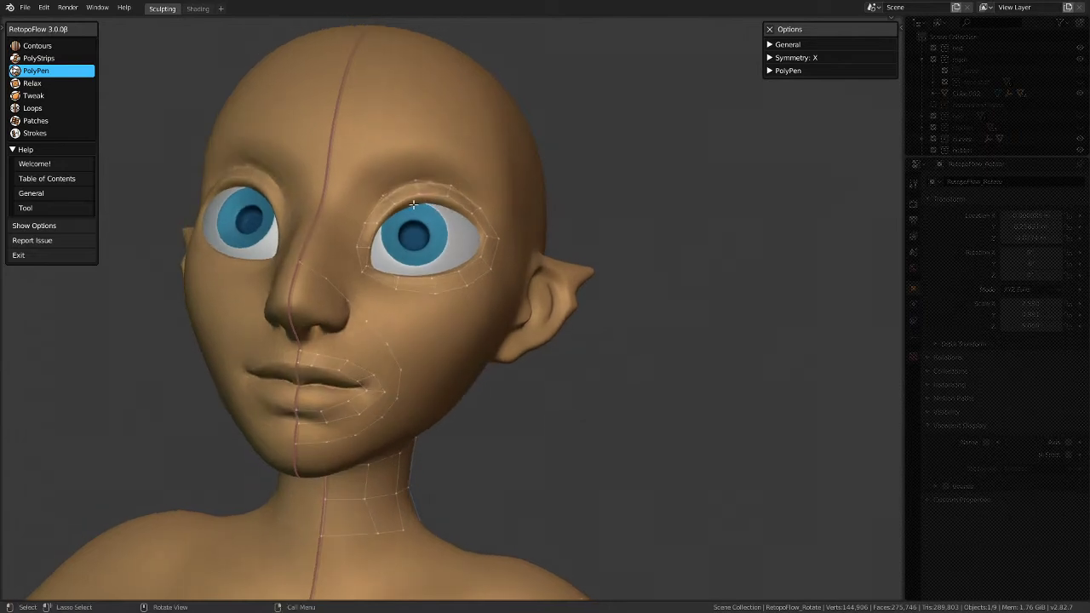
pyautogui.scroll(3, 311, 269)
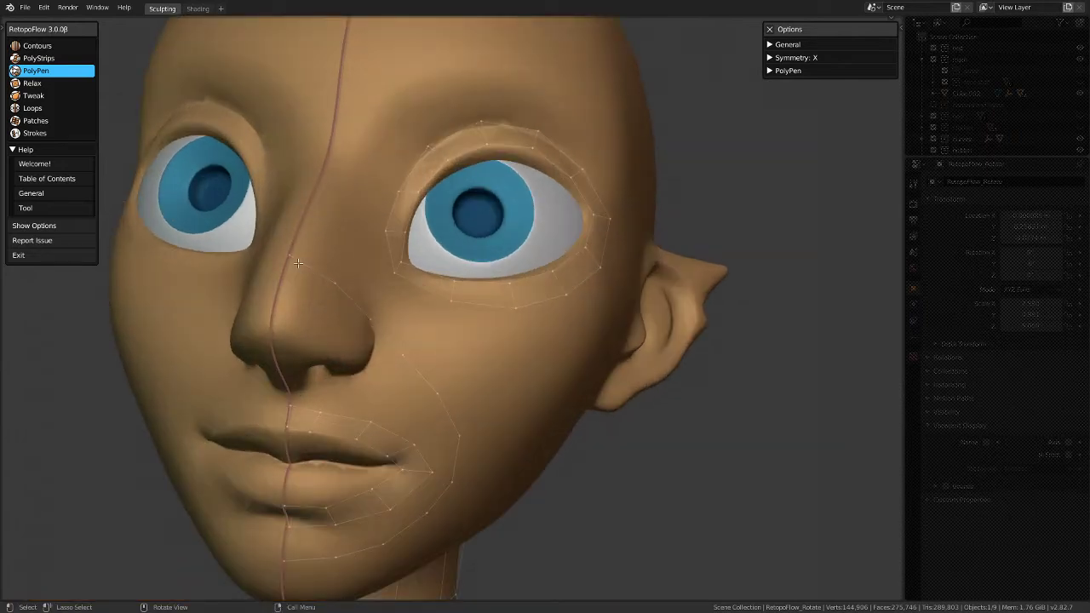
pyautogui.scroll(-2, 298, 263)
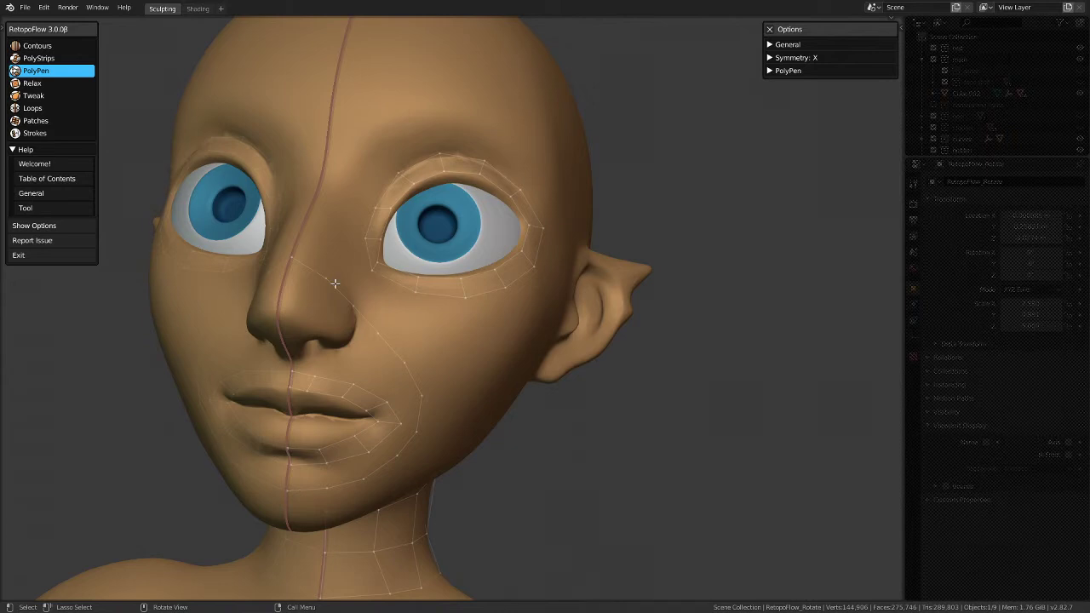
pyautogui.scroll(-2, 335, 308)
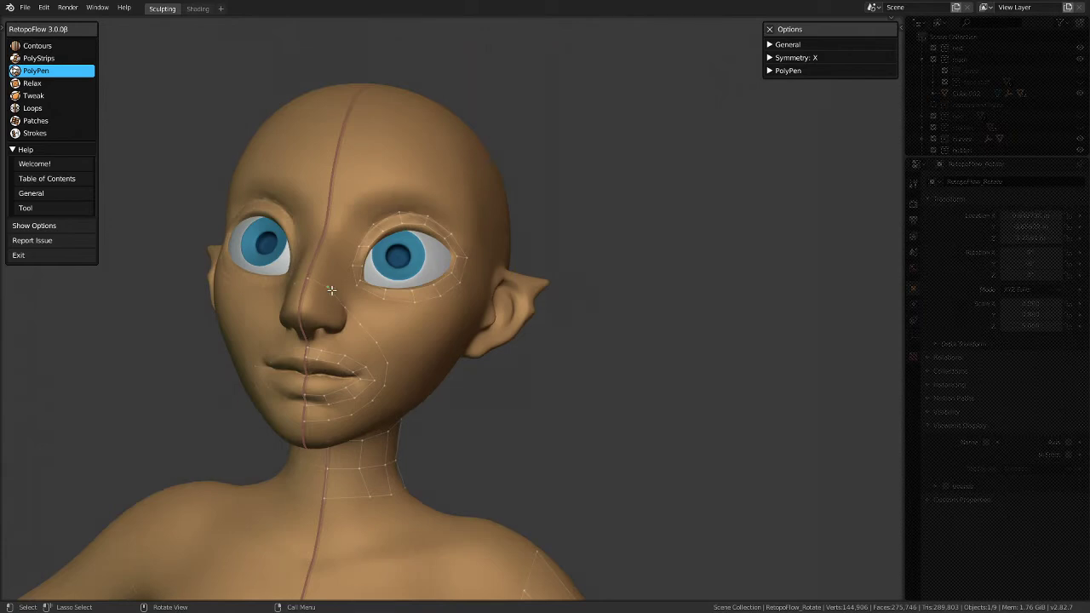
pyautogui.scroll(3, 317, 284)
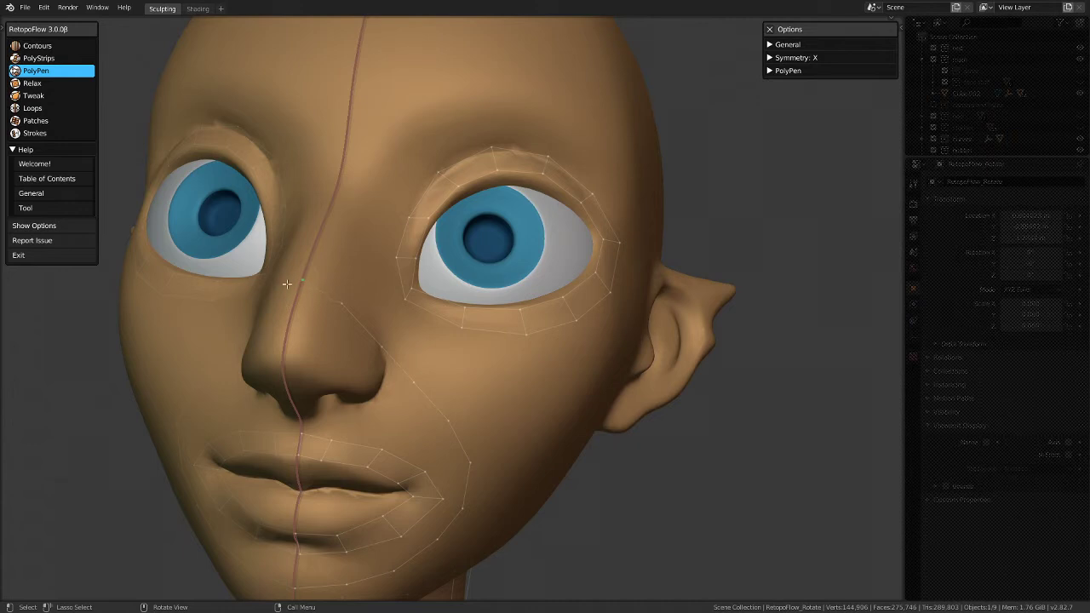
pyautogui.moveTo(289, 283); pyautogui.dragTo(307, 480, button='middle')
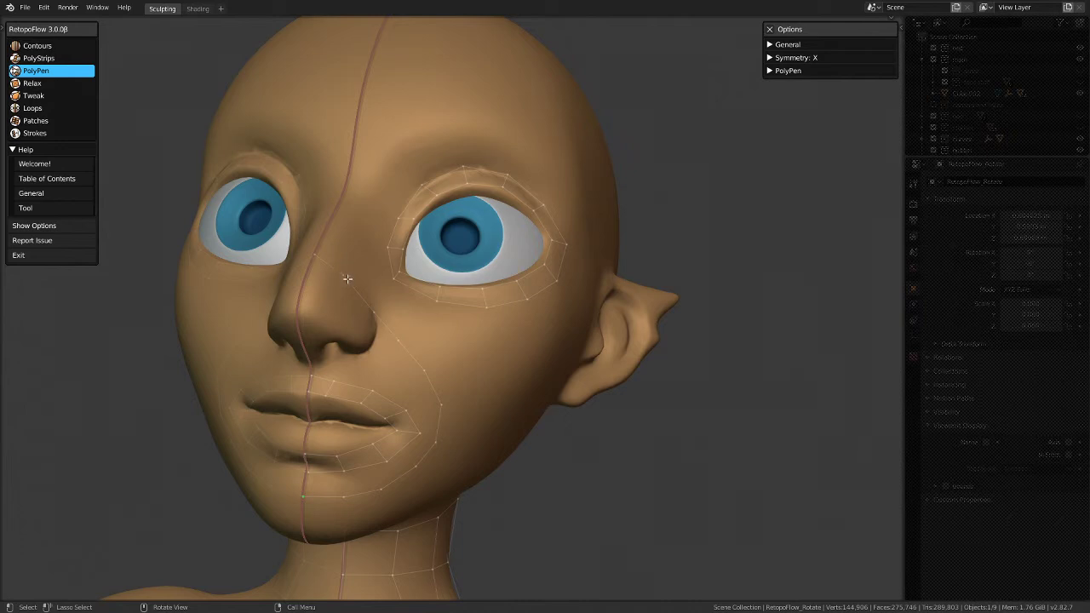
# Step: Try to extend the whole nose-to-chin loop outward with a Strokes line sketched from the chin to the nose bridge, and undo it
pyautogui.click(38, 108)
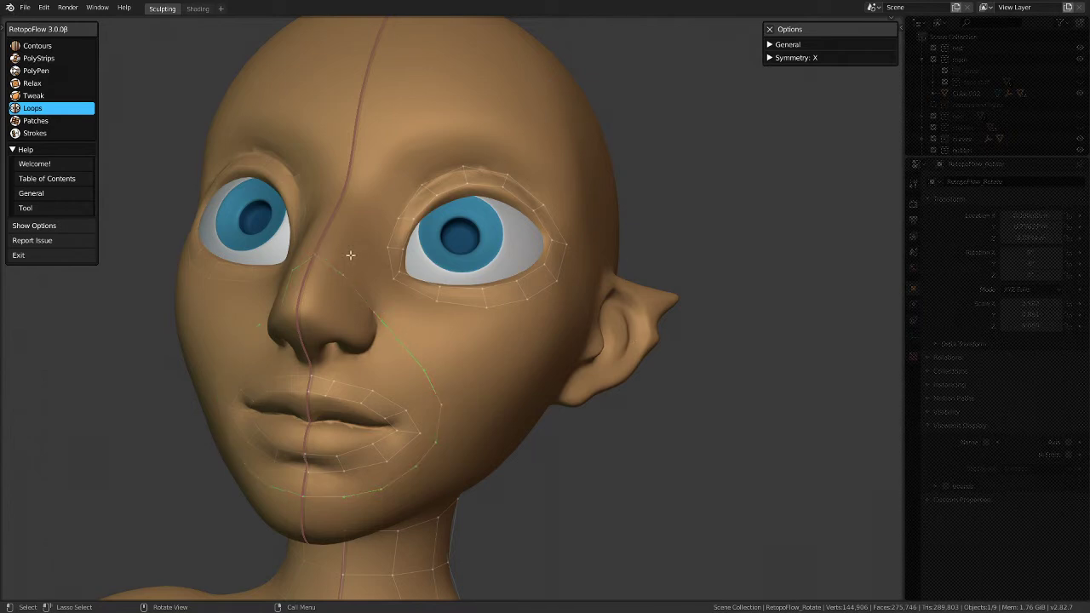
pyautogui.scroll(-2, 350, 255)
pyautogui.moveTo(322, 277); pyautogui.dragTo(277, 292, button='middle')
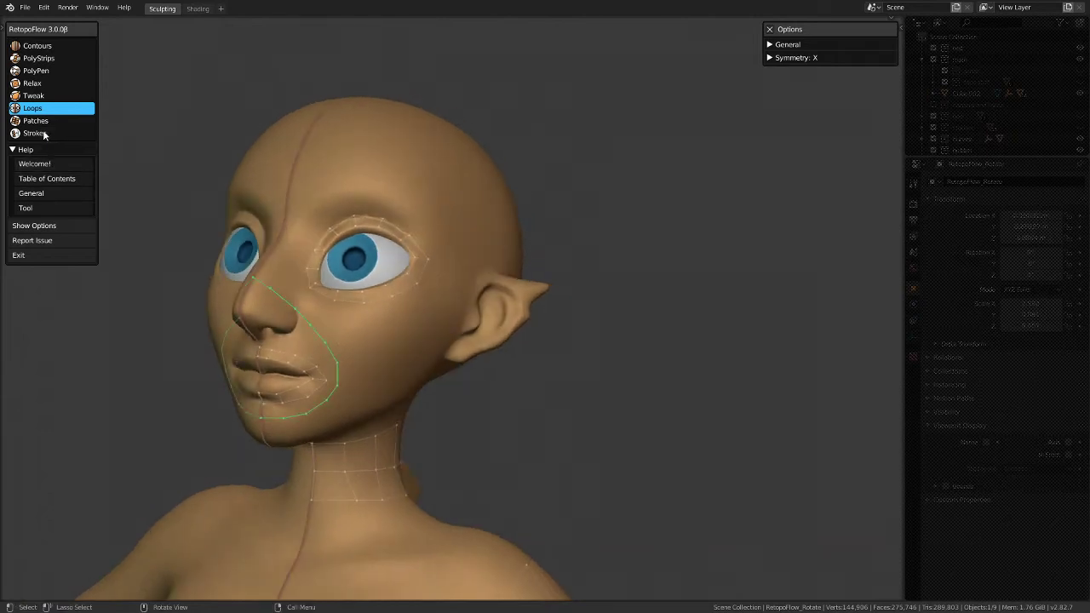
pyautogui.scroll(2, 302, 370)
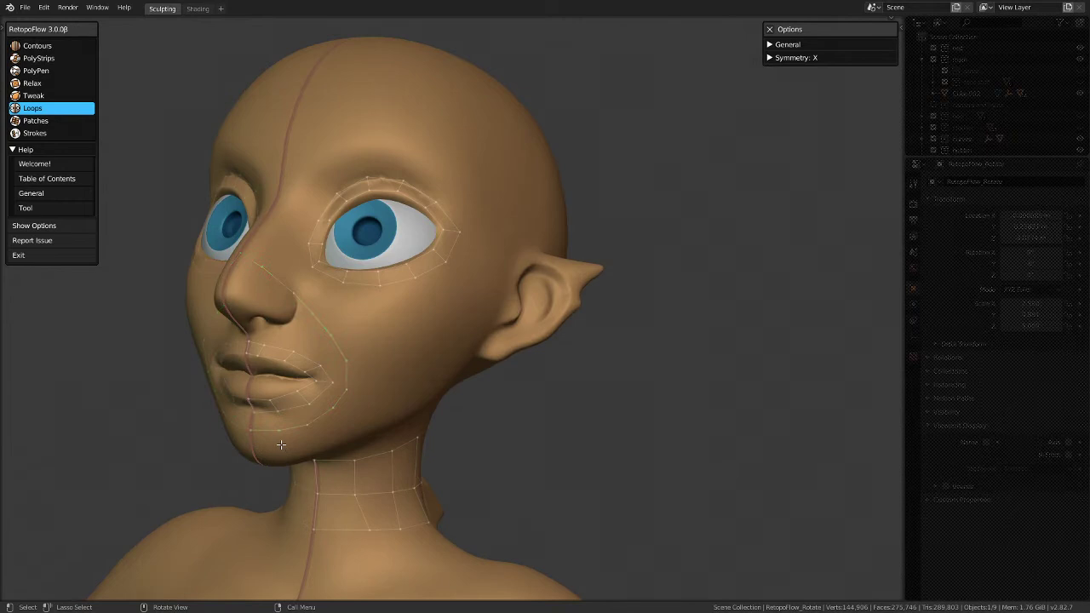
pyautogui.click(54, 133)
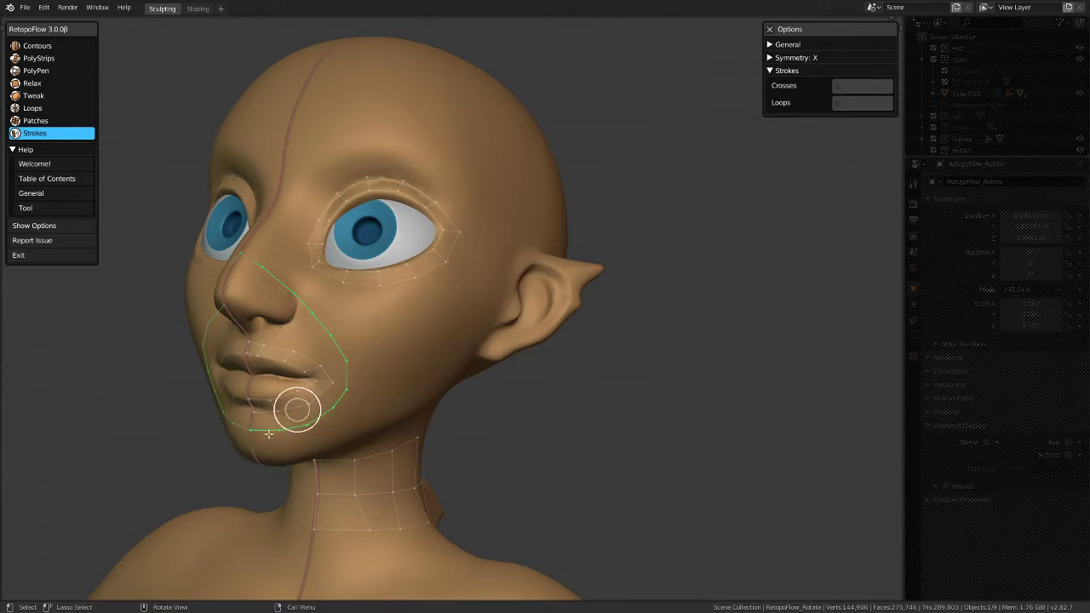
pyautogui.moveTo(266, 448)
pyautogui.mouseDown()
pyautogui.moveTo(357, 426)
pyautogui.moveTo(373, 378)
pyautogui.moveTo(366, 335)
pyautogui.moveTo(243, 236)
pyautogui.mouseUp()
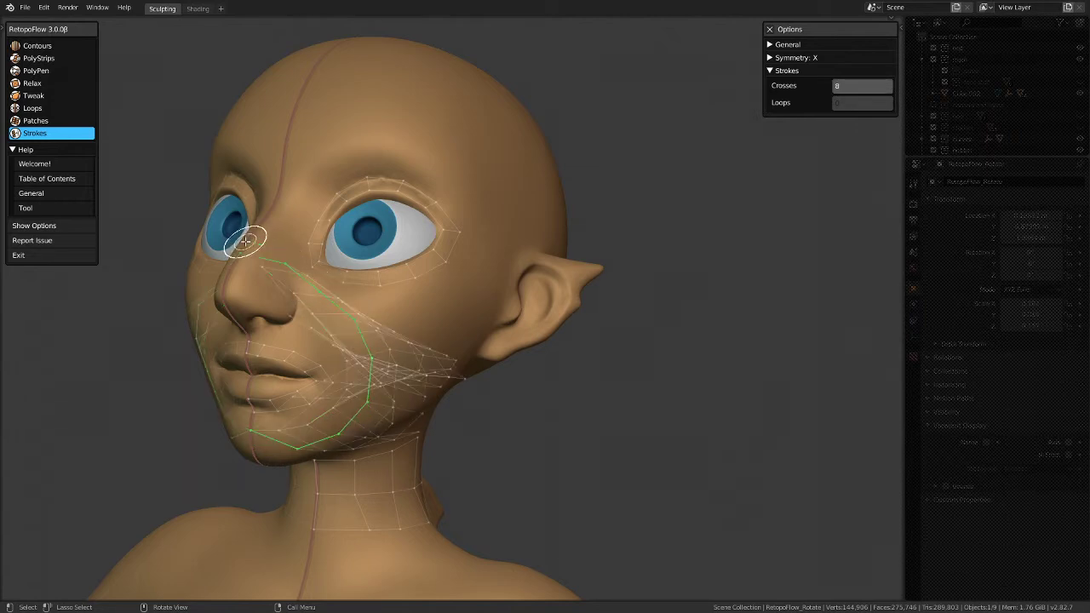
pyautogui.moveTo(377, 349)
pyautogui.mouseDown(button='middle')
pyautogui.moveTo(438, 199)
pyautogui.moveTo(284, 239)
pyautogui.moveTo(311, 273)
pyautogui.moveTo(313, 356)
pyautogui.mouseUp(button='middle')
pyautogui.hotkey('ctrl', 'z')
pyautogui.scroll(1, 246, 349)
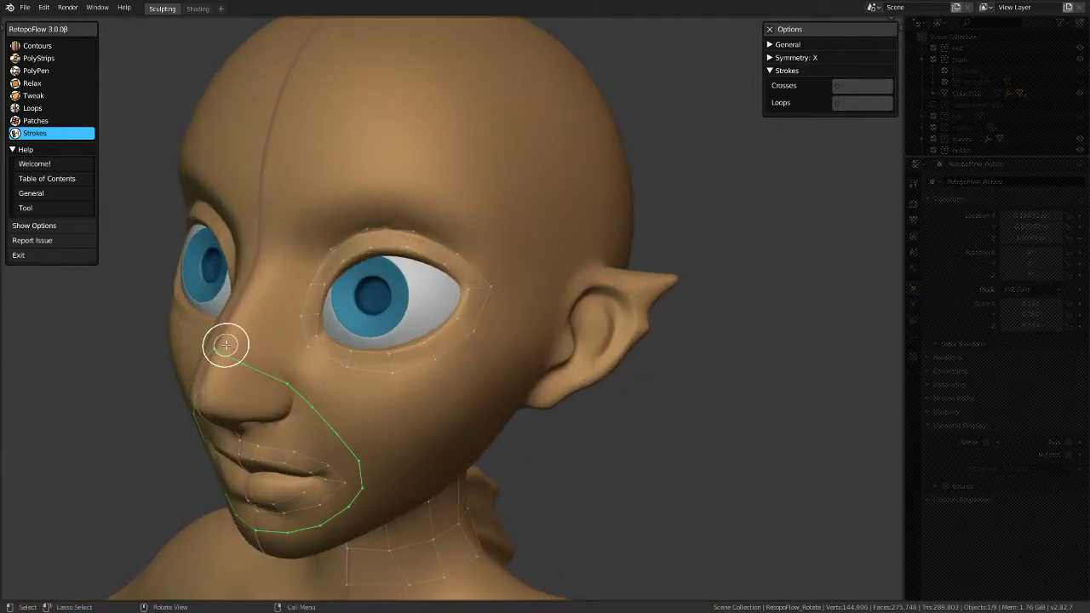
# Step: Build PolyPen quads along the loop's outer side, from the nose bridge across the side of the nose to below the inner eye corner
pyautogui.click(41, 72)
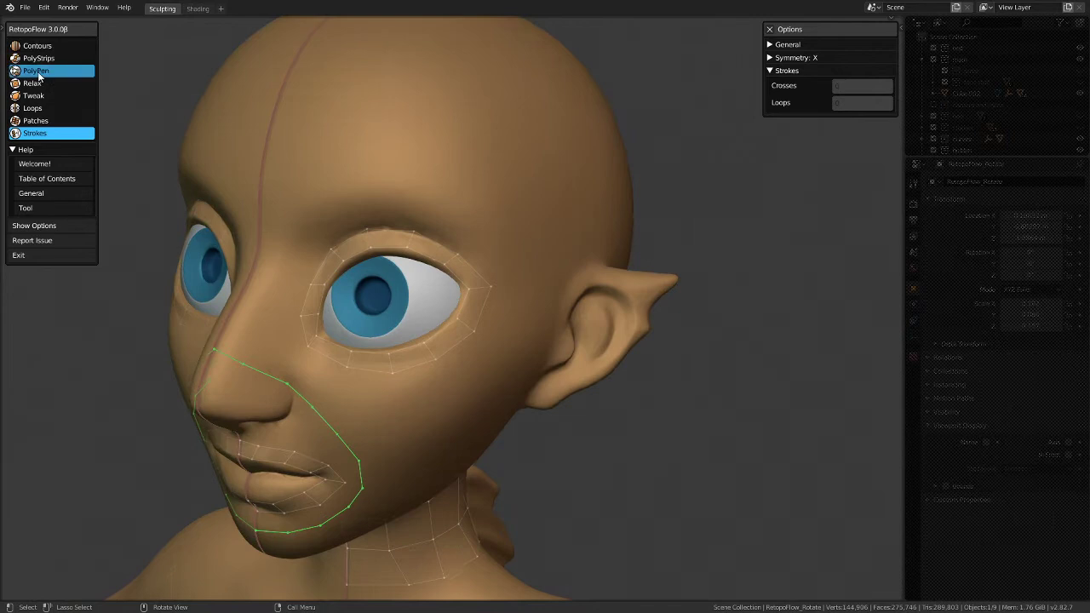
pyautogui.moveTo(219, 344); pyautogui.dragTo(255, 347, button='middle')
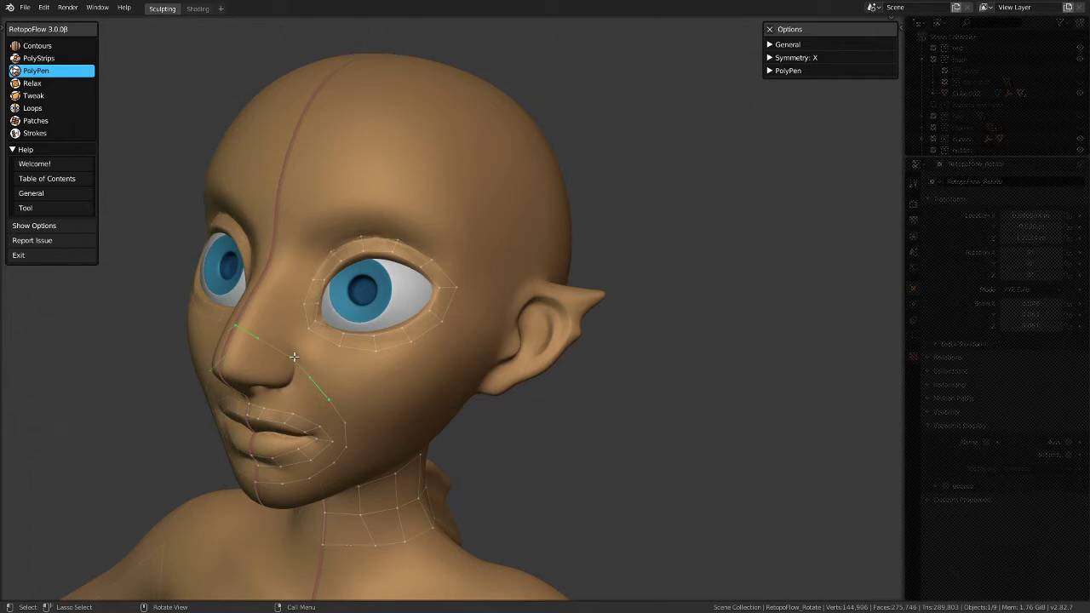
pyautogui.click(344, 421)
pyautogui.click(346, 447)
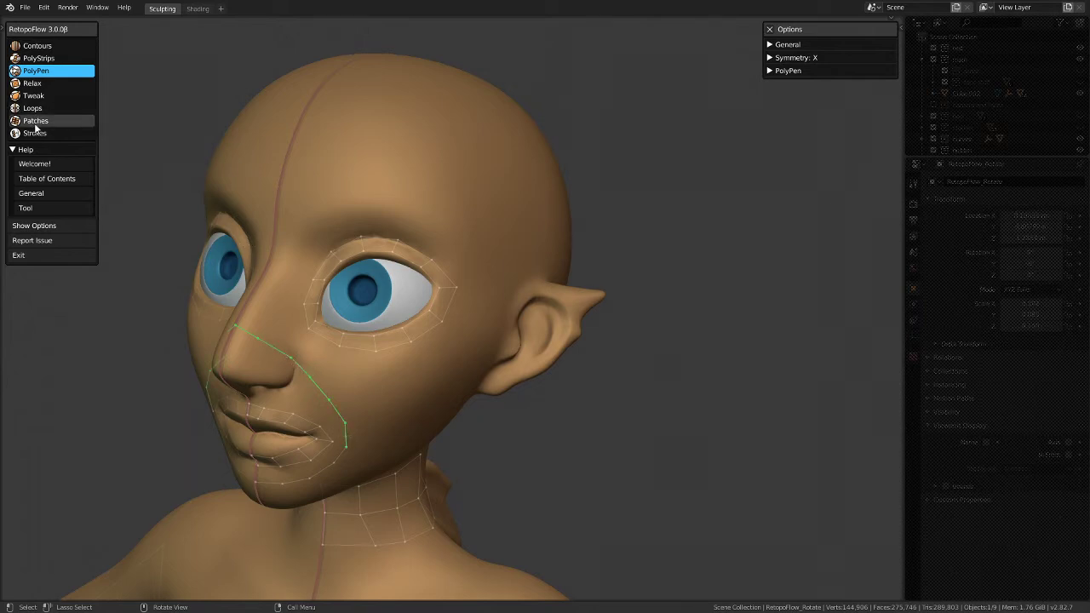
pyautogui.scroll(1, 360, 343)
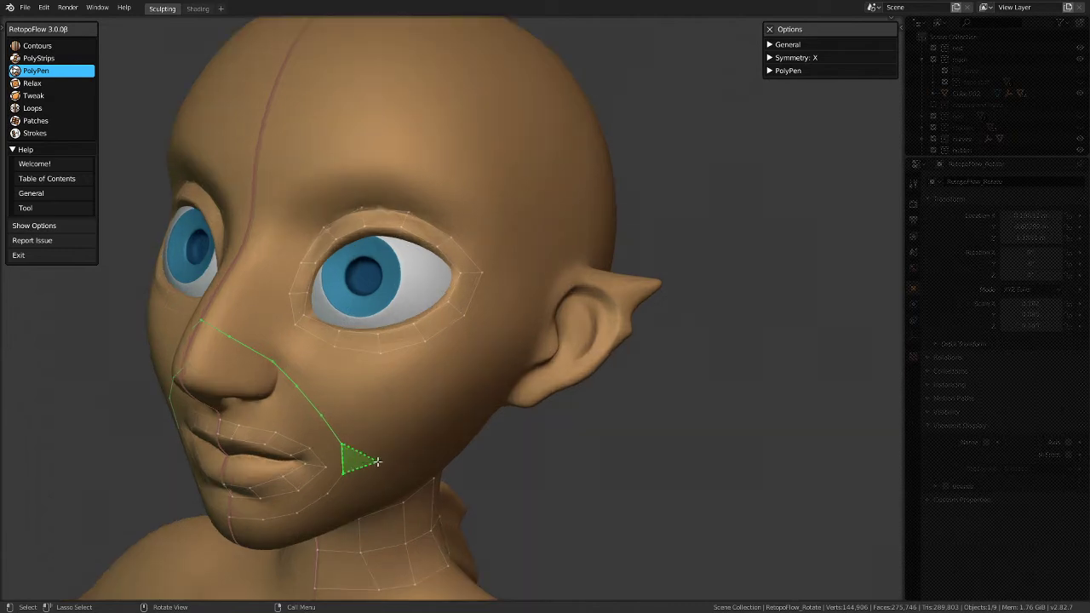
pyautogui.click(217, 329)
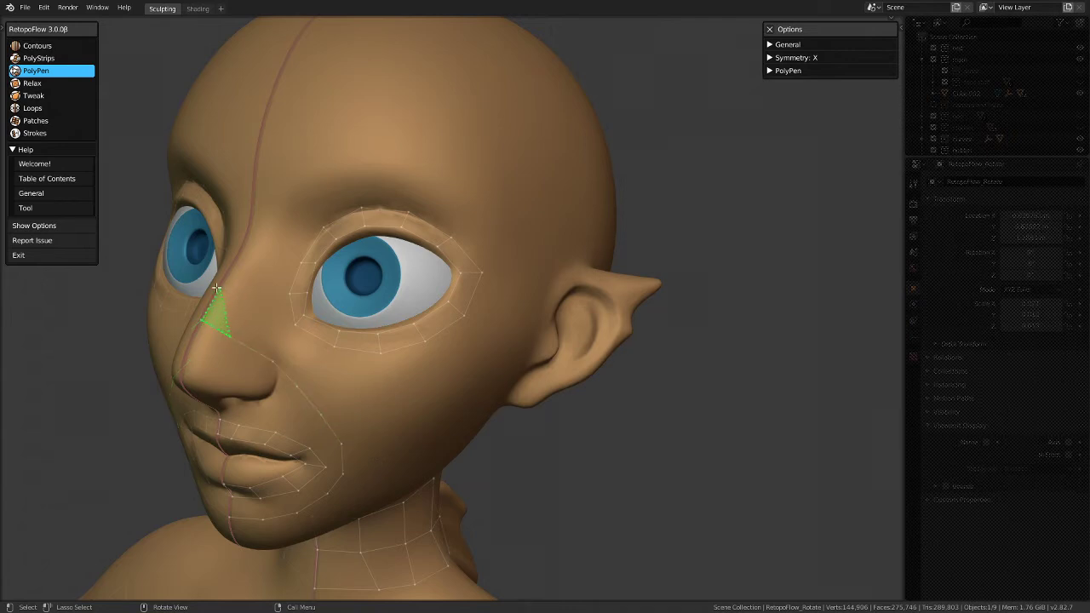
pyautogui.click(220, 290)
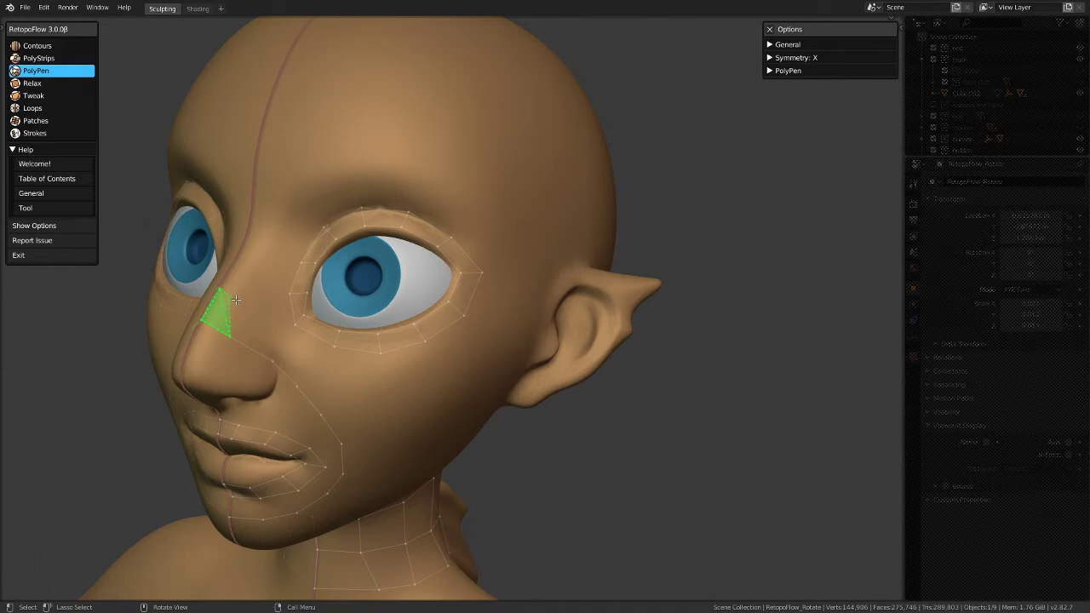
pyautogui.click(273, 361)
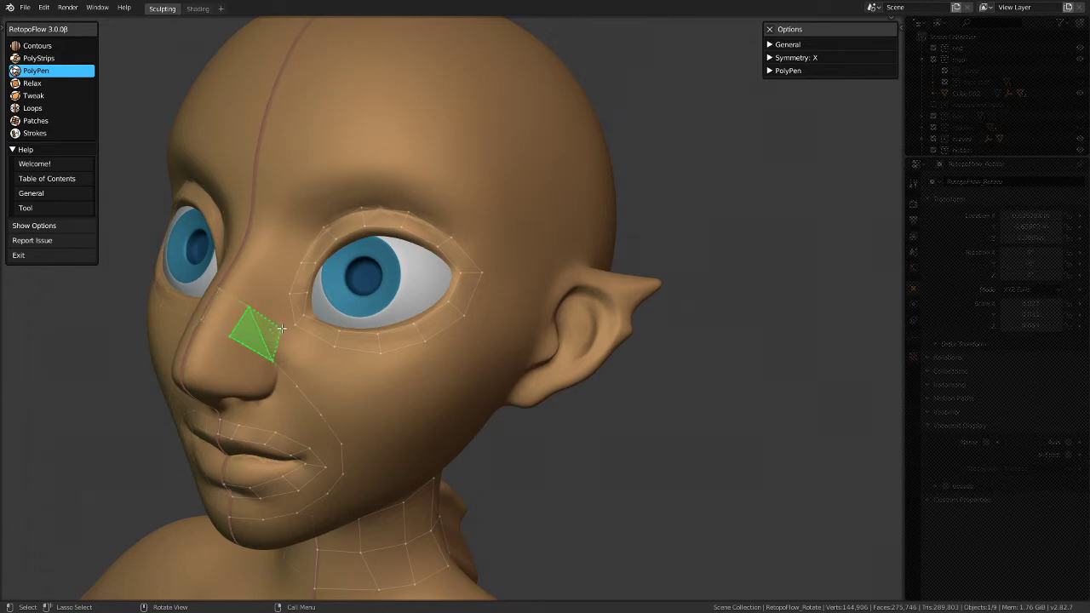
pyautogui.click(281, 328)
# Step: Continue the PolyPen quad strip down the cheek along the loop's outer side to beside the mouth corner
pyautogui.click(304, 394)
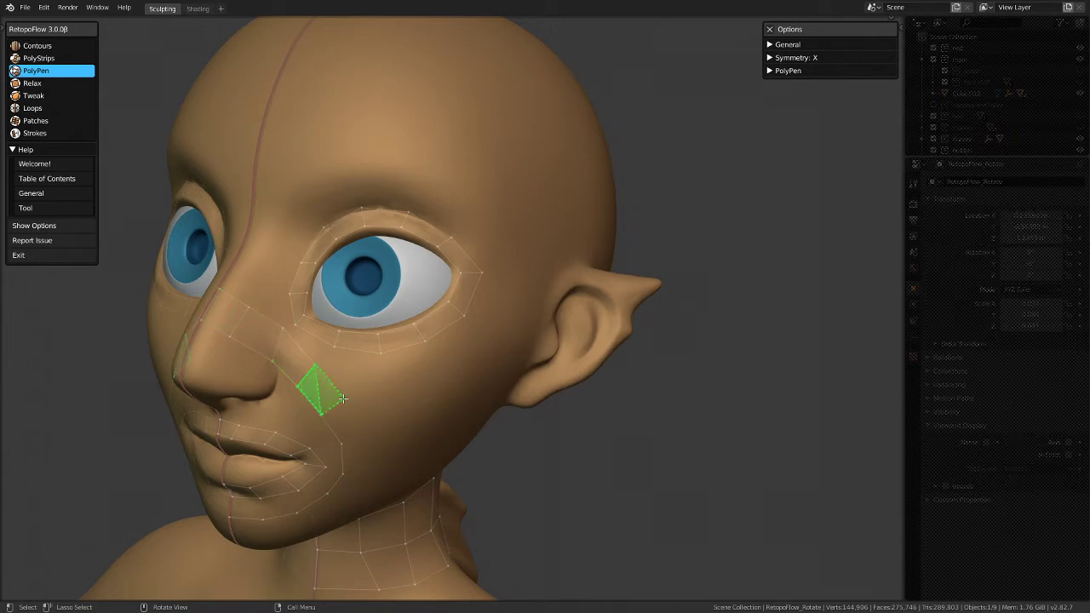
pyautogui.click(342, 400)
pyautogui.click(362, 433)
pyautogui.click(343, 443)
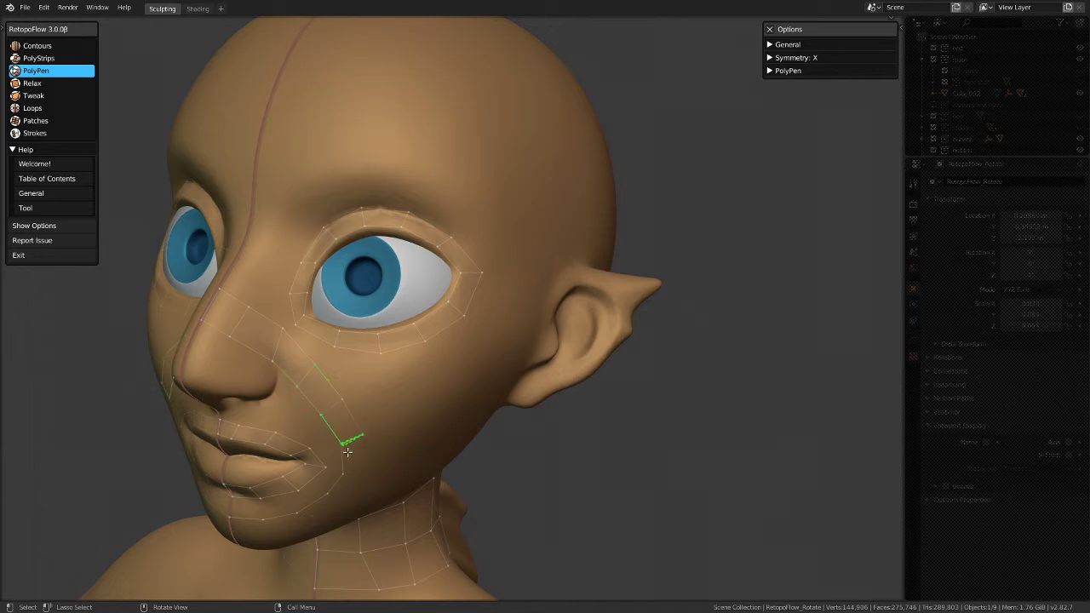
pyautogui.click(358, 478)
# Step: Extend the PolyPen quad strip around below the mouth corner and along the chin, closing it at the symmetry line
pyautogui.moveTo(456, 351); pyautogui.dragTo(459, 249, button='middle')
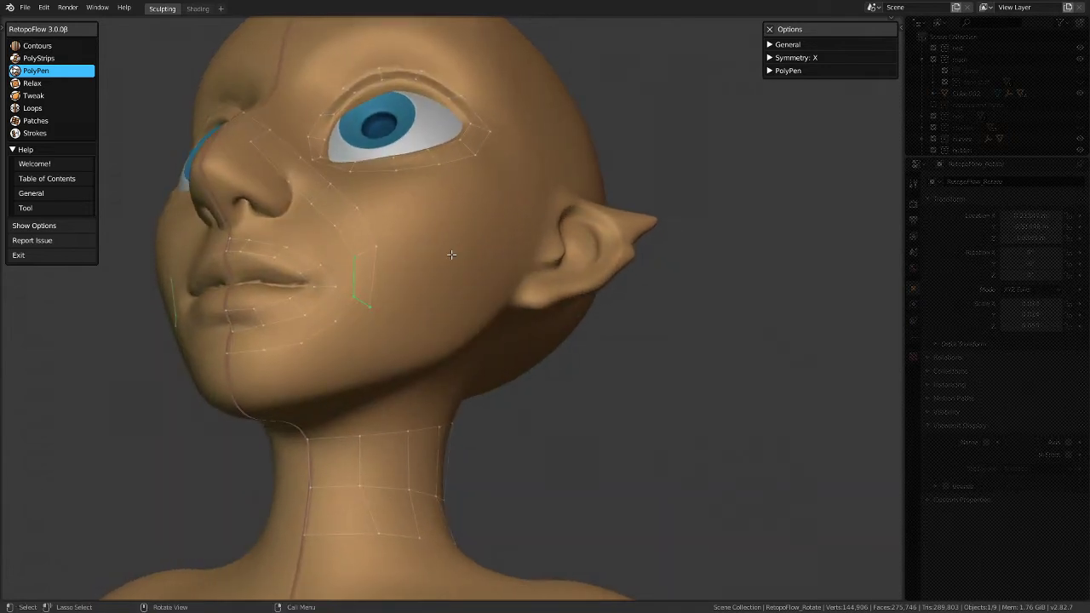
pyautogui.click(338, 320)
pyautogui.click(314, 377)
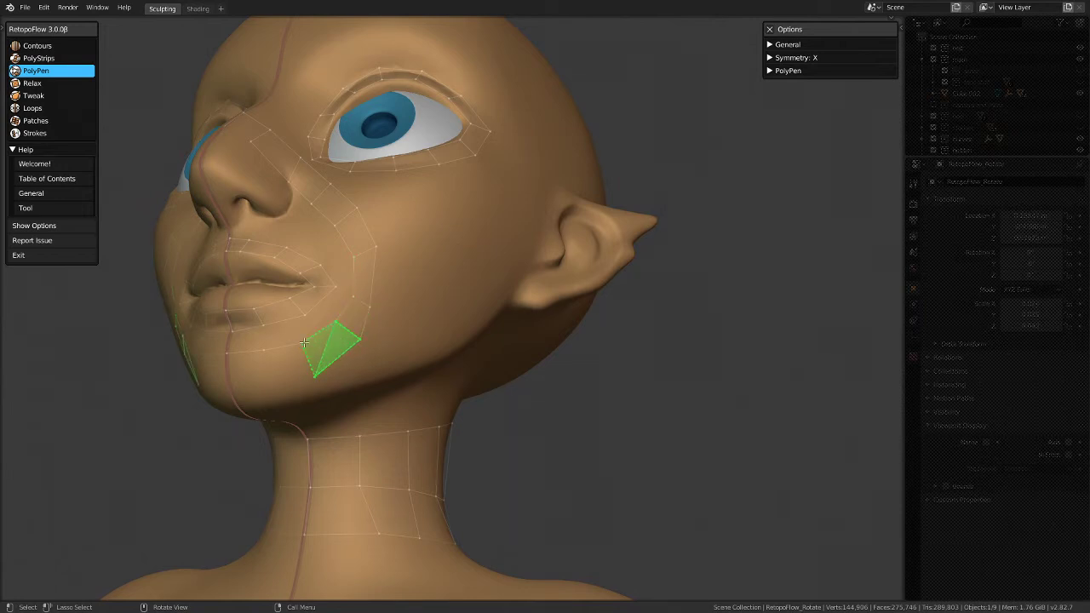
pyautogui.click(304, 342)
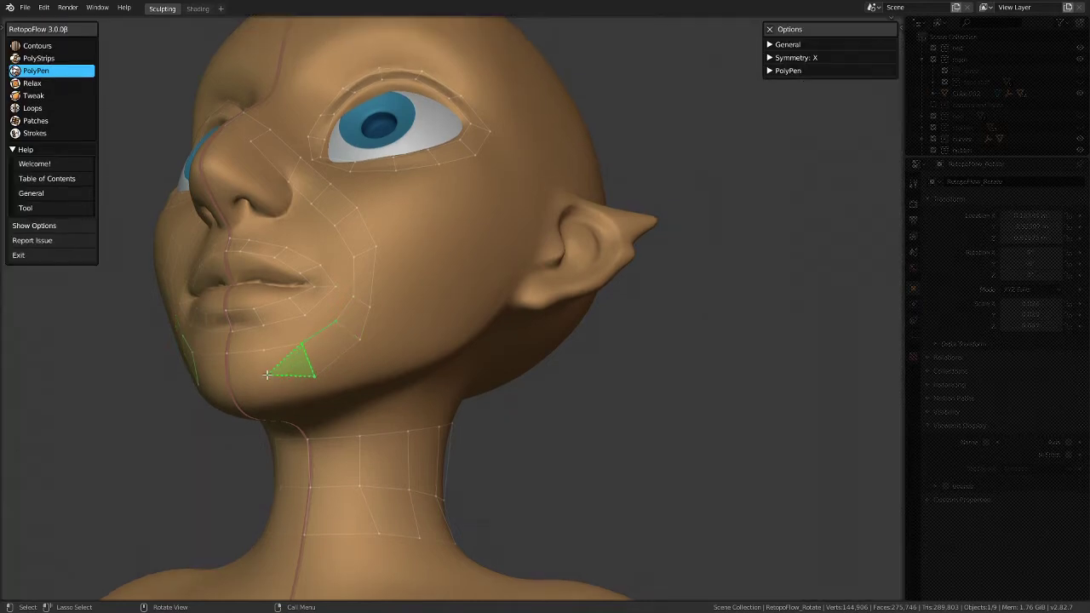
pyautogui.click(267, 375)
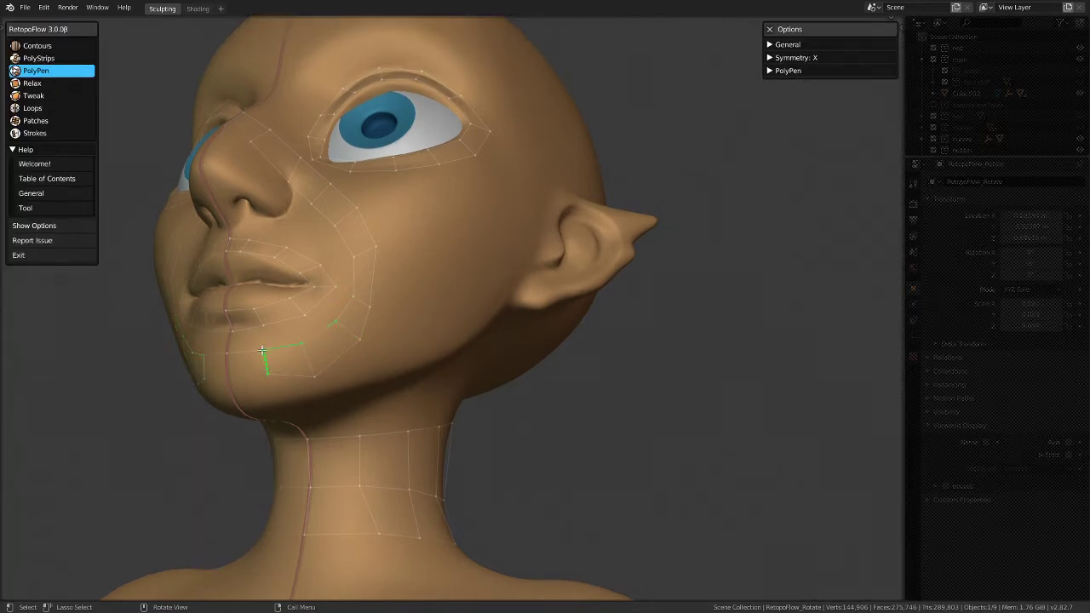
pyautogui.click(225, 351)
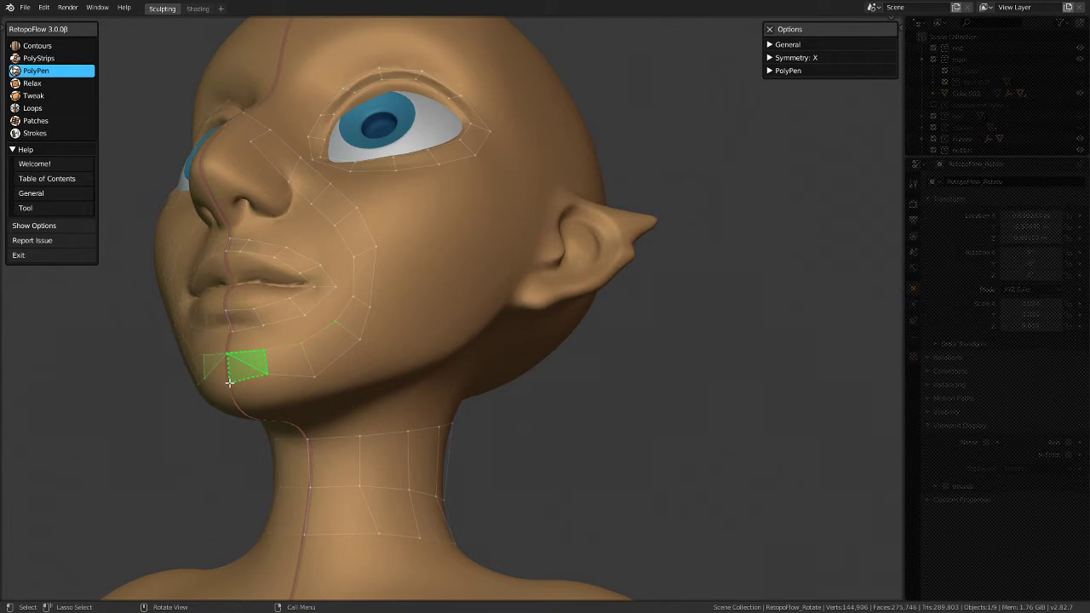
pyautogui.click(229, 381)
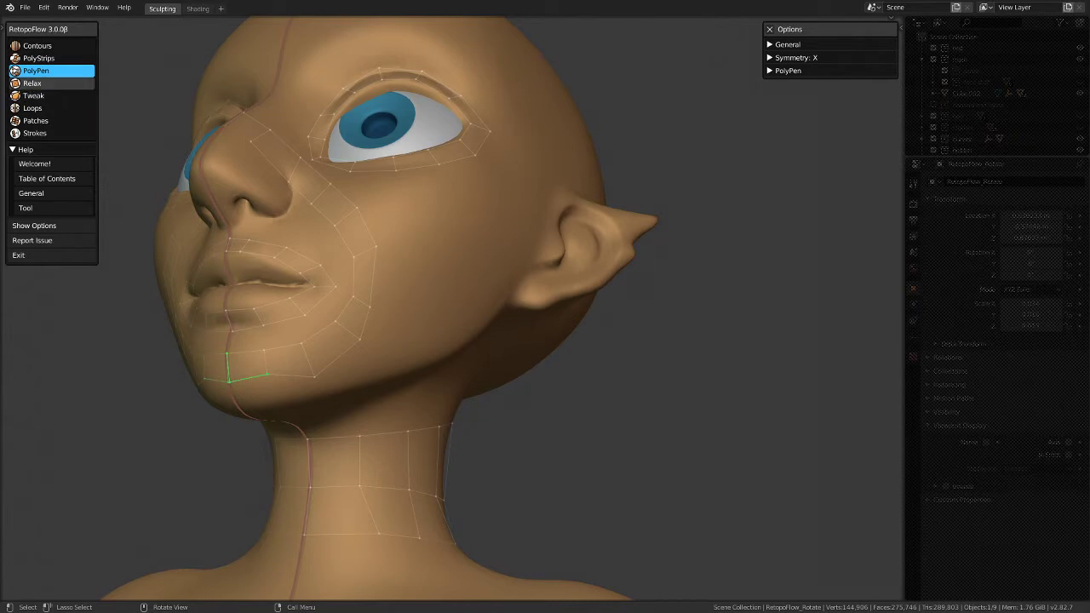
# Step: Adjust the outer chin vertices of the new quad strip with Tweak
pyautogui.click(33, 96)
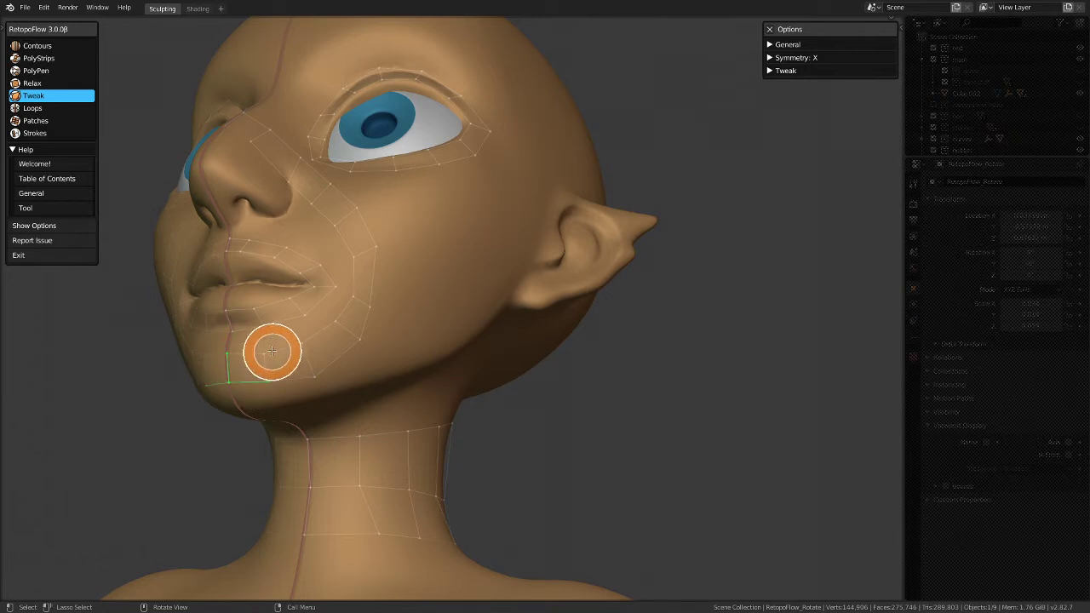
pyautogui.moveTo(382, 302)
pyautogui.mouseDown(button='middle')
pyautogui.moveTo(397, 327)
pyautogui.moveTo(338, 366)
pyautogui.mouseUp(button='middle')
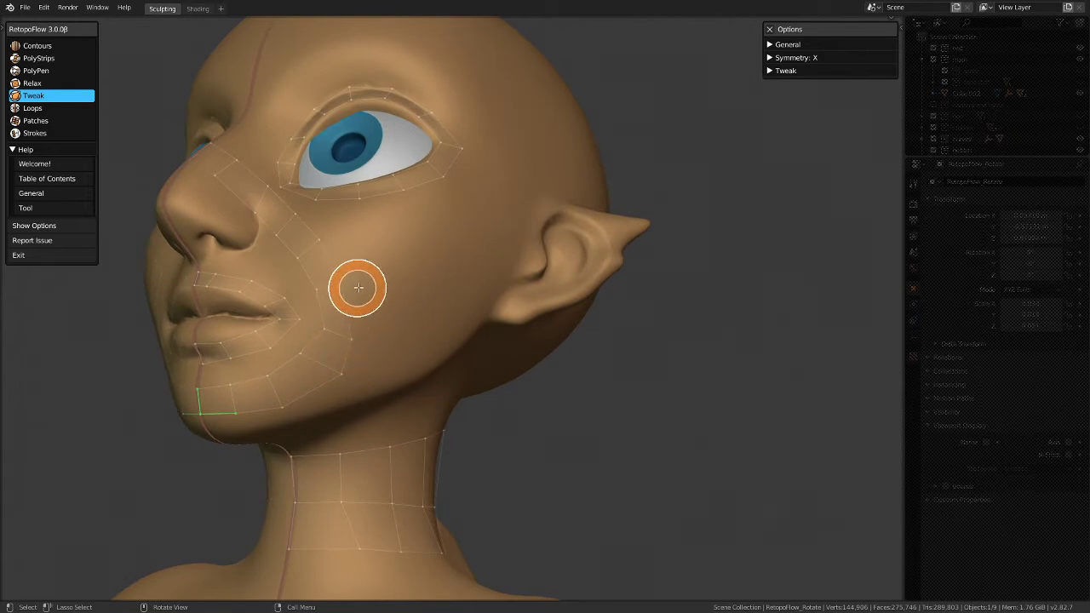
pyautogui.moveTo(371, 279); pyautogui.dragTo(706, 258, button='middle')
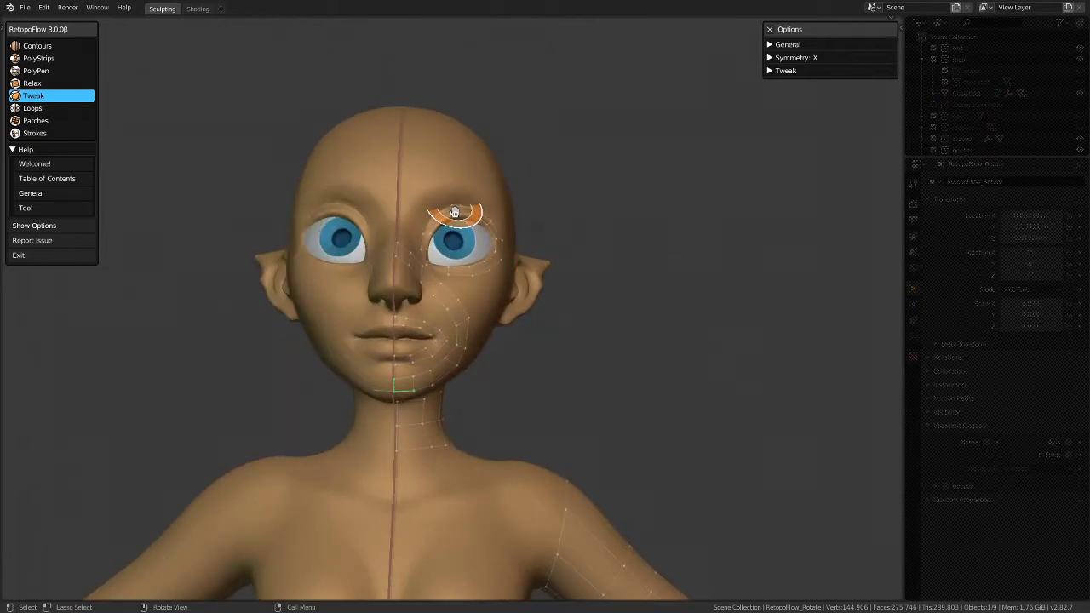
pyautogui.scroll(-2, 579, 304)
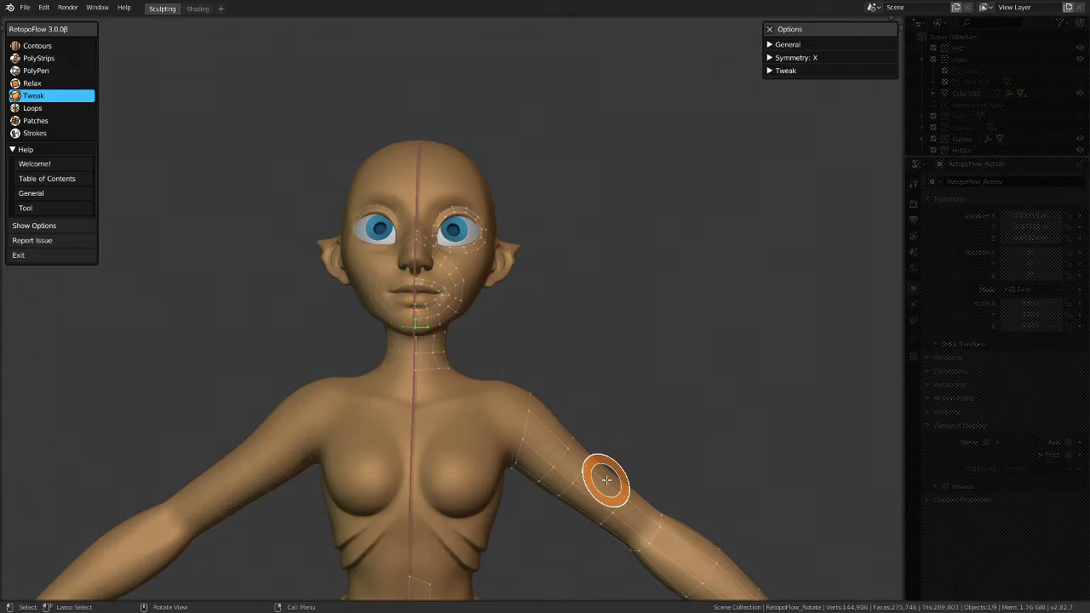
pyautogui.scroll(-5, 596, 472)
pyautogui.scroll(5, 571, 469)
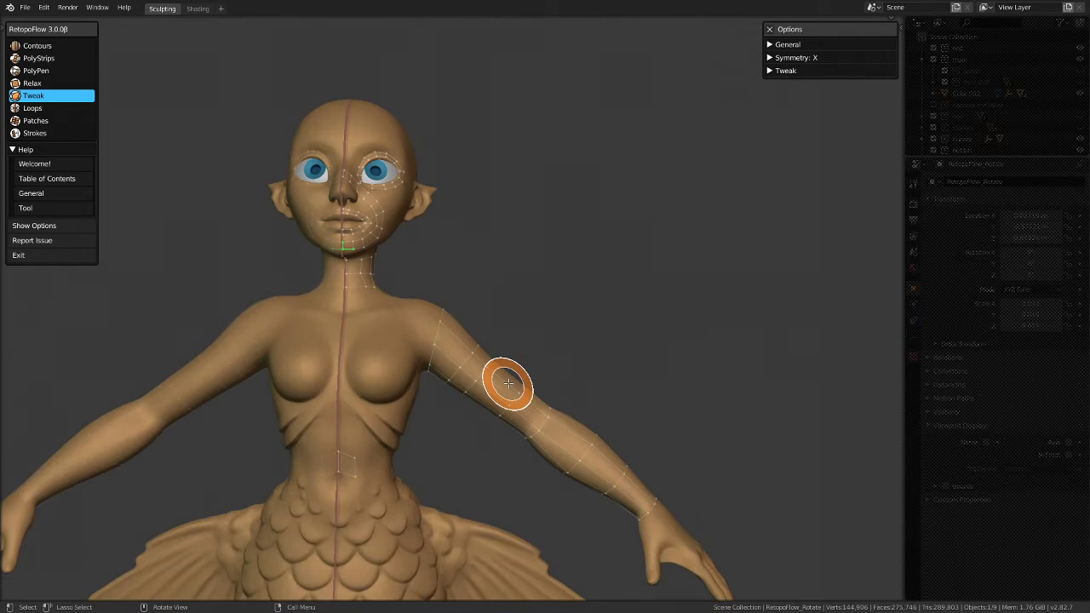
# Step: Inspect the face strip and neck mesh from the front, side and back of the character
pyautogui.scroll(6, 377, 287)
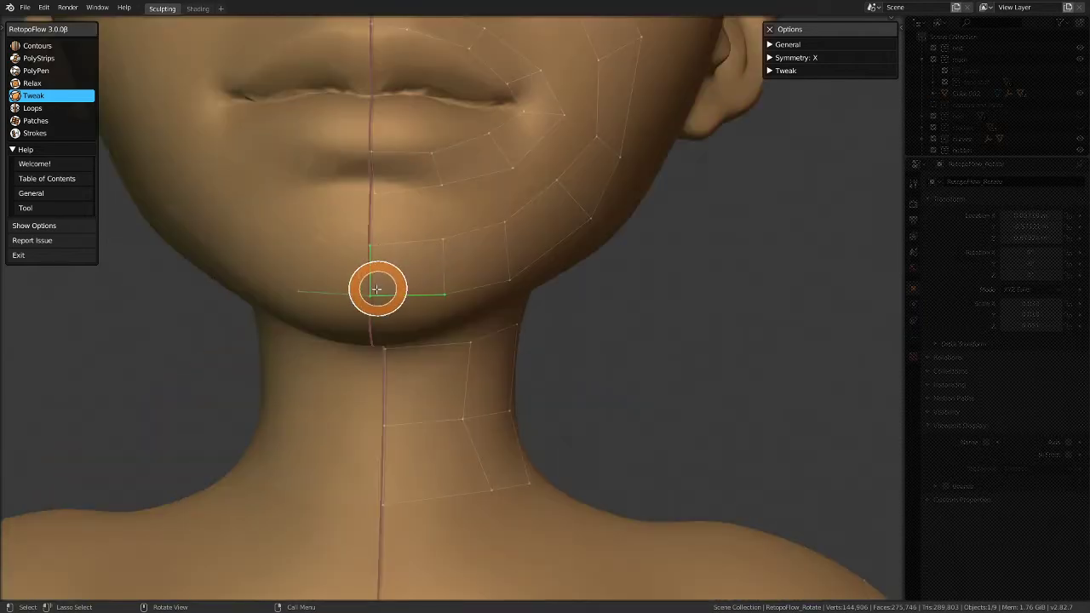
pyautogui.scroll(-4, 378, 304)
pyautogui.moveTo(329, 285); pyautogui.dragTo(284, 360, button='middle')
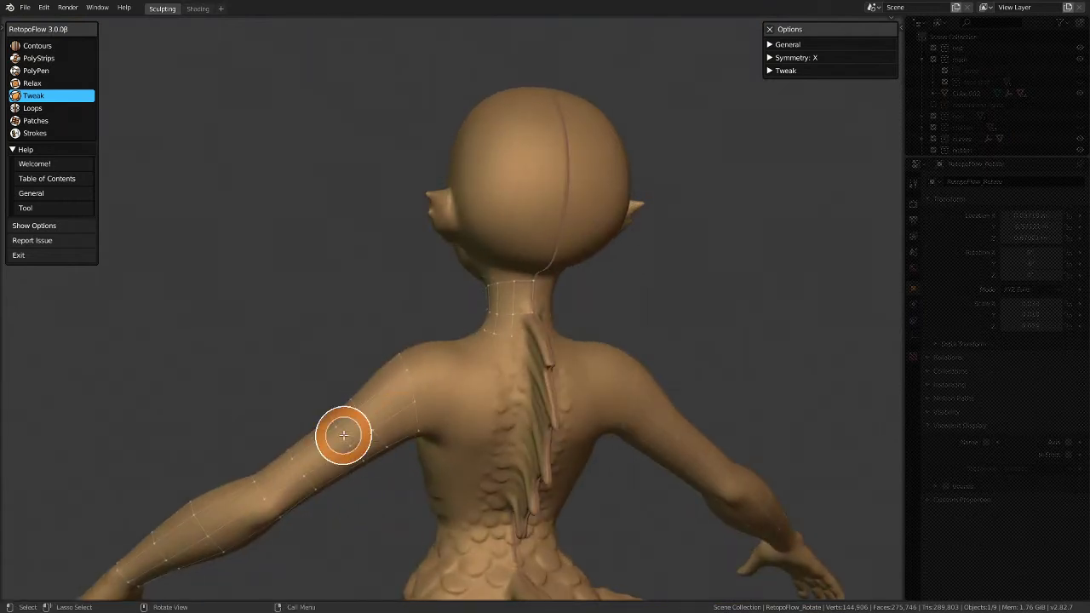
pyautogui.moveTo(319, 414); pyautogui.dragTo(568, 316, button='middle')
pyautogui.moveTo(309, 285); pyautogui.dragTo(361, 283, button='middle')
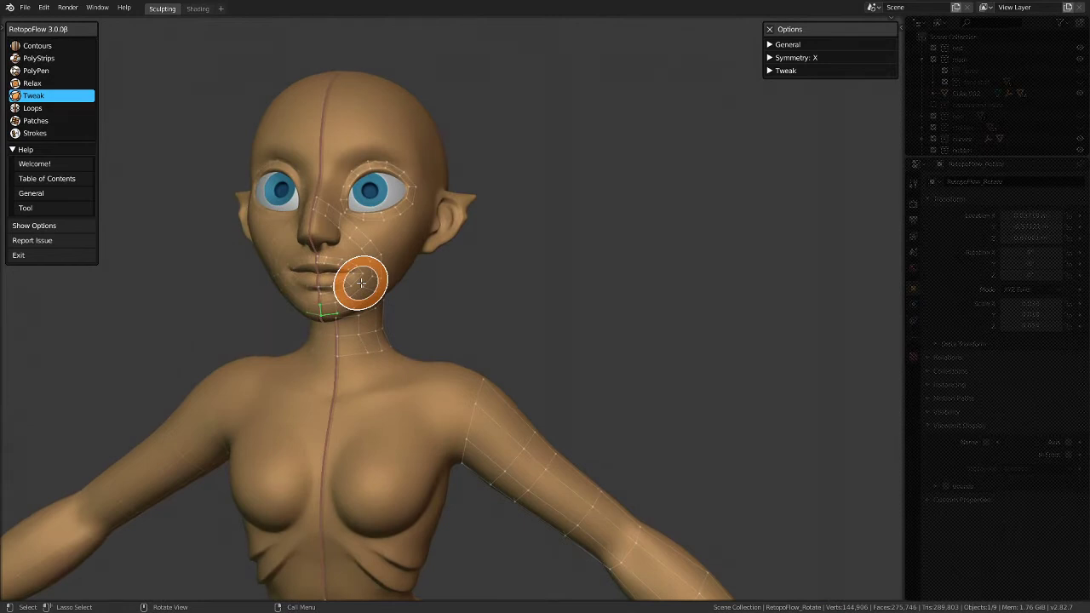
pyautogui.scroll(4, 361, 281)
pyautogui.moveTo(270, 184)
pyautogui.mouseDown(button='middle')
pyautogui.moveTo(256, 244)
pyautogui.moveTo(198, 240)
pyautogui.moveTo(316, 266)
pyautogui.mouseUp(button='middle')
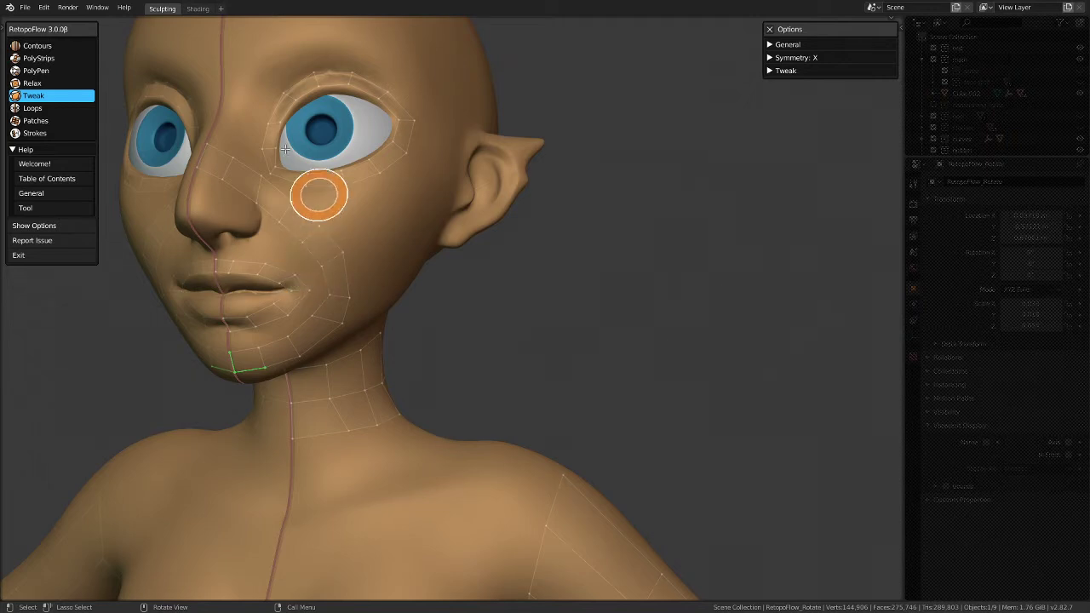
pyautogui.moveTo(365, 302)
pyautogui.mouseDown(button='middle')
pyautogui.moveTo(352, 347)
pyautogui.moveTo(277, 335)
pyautogui.mouseUp(button='middle')
pyautogui.moveTo(384, 351); pyautogui.dragTo(646, 358, button='middle')
pyautogui.moveTo(451, 396); pyautogui.dragTo(442, 321, button='middle')
pyautogui.scroll(3, 329, 145)
pyautogui.scroll(-5, 330, 145)
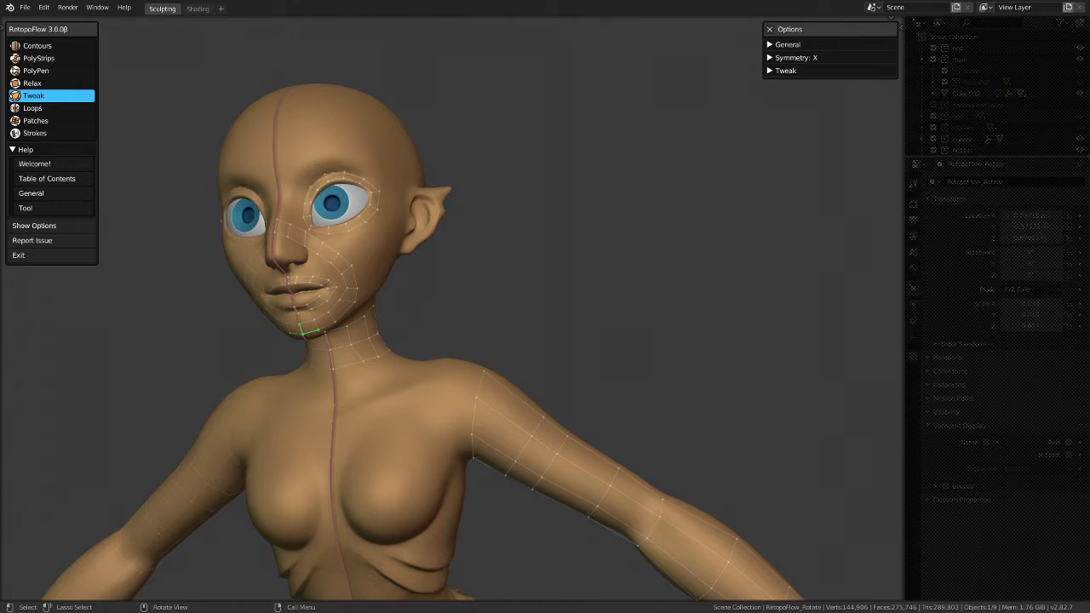
pyautogui.moveTo(363, 223); pyautogui.dragTo(383, 183, button='middle')
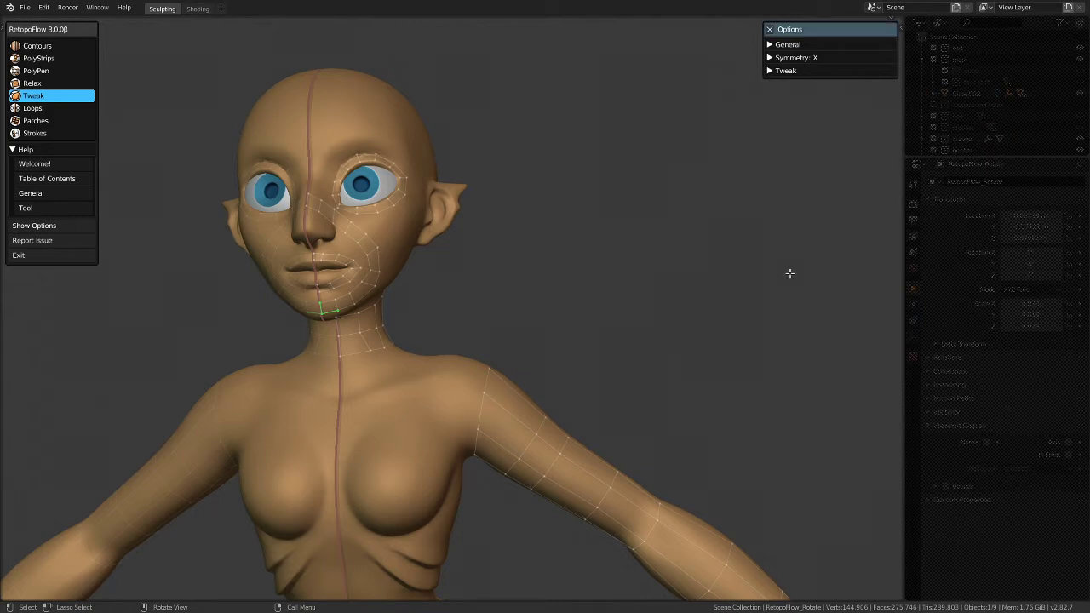
# Step: Adjust the strip's outer cheek vertices beside the mouth corner with Tweak
pyautogui.scroll(6, 323, 292)
pyautogui.keyDown('shift'); pyautogui.moveTo(331, 302); pyautogui.dragTo(380, 244, button='middle'); pyautogui.keyUp('shift')
pyautogui.scroll(-1, 409, 200)
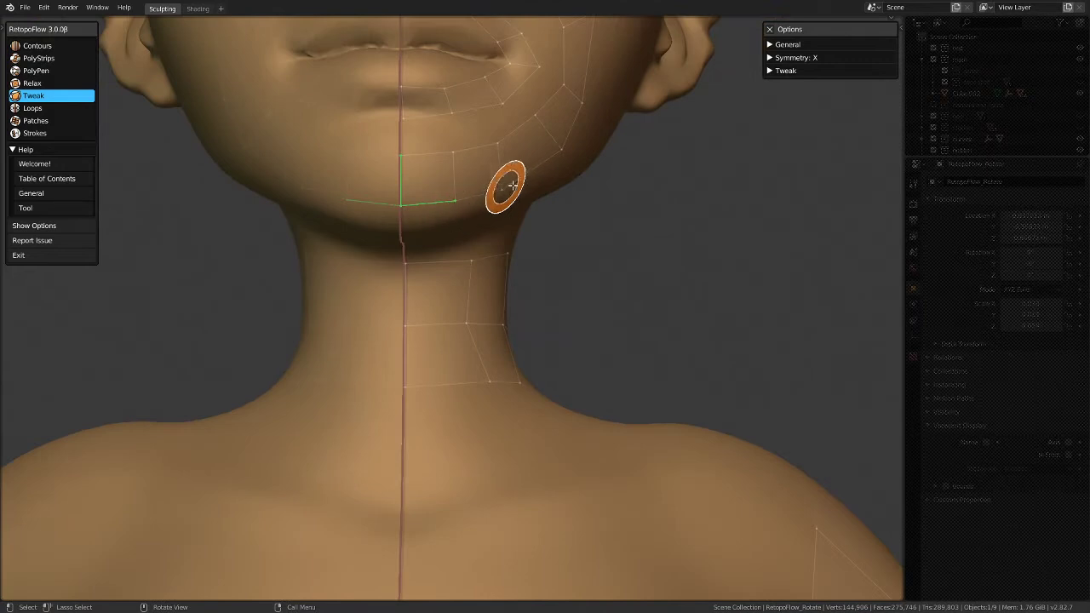
pyautogui.scroll(-5, 506, 185)
pyautogui.moveTo(452, 214); pyautogui.dragTo(367, 239, button='middle')
pyautogui.scroll(1, 398, 199)
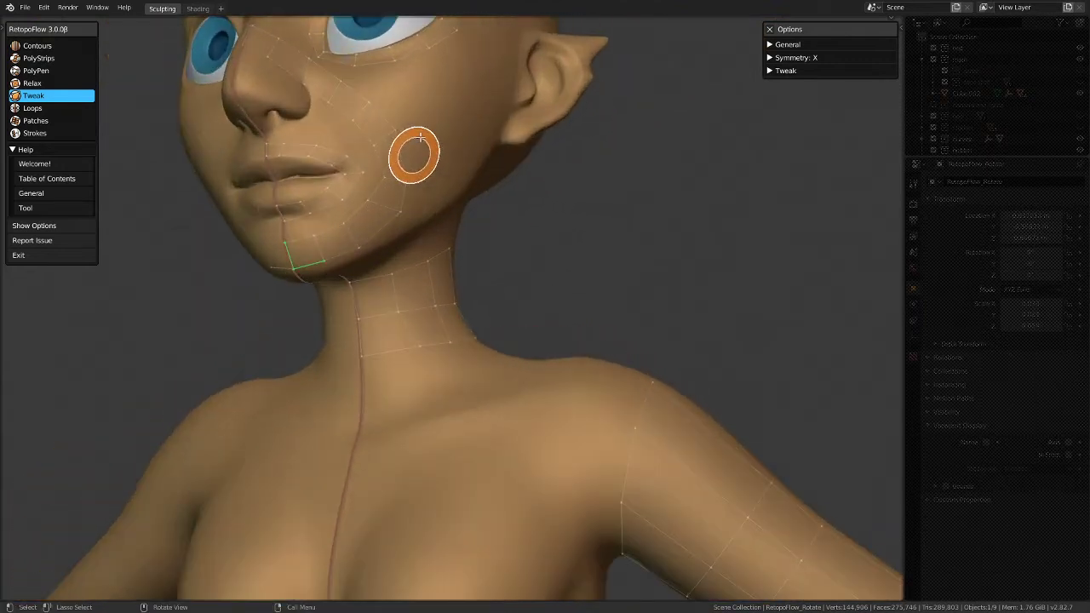
pyautogui.scroll(2, 411, 166)
pyautogui.moveTo(407, 184)
pyautogui.mouseDown()
pyautogui.moveTo(428, 166)
pyautogui.moveTo(375, 175)
pyautogui.moveTo(382, 158)
pyautogui.moveTo(415, 177)
pyautogui.mouseUp()
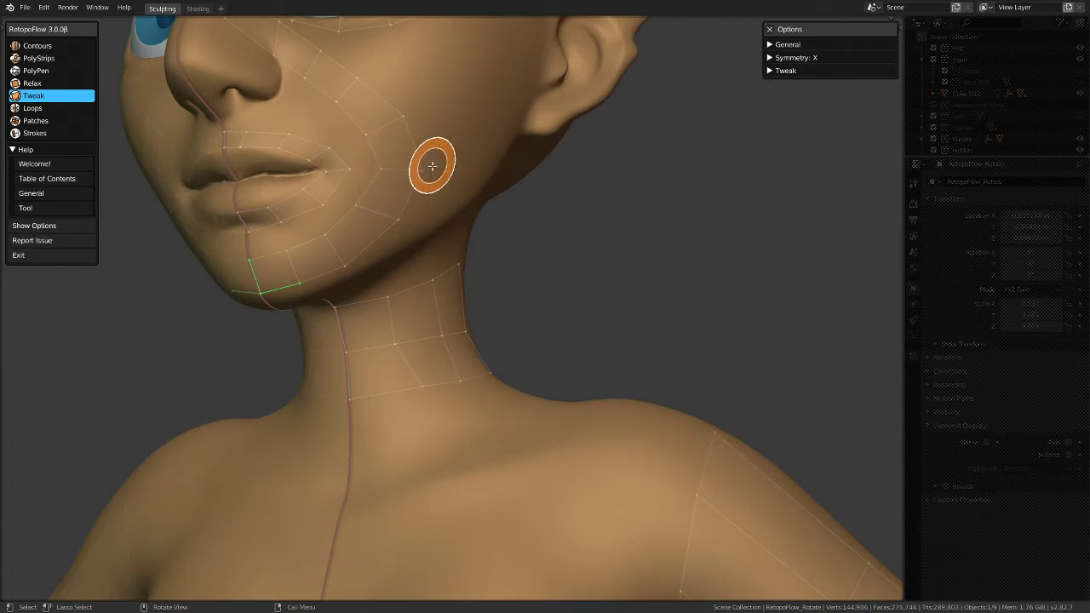
pyautogui.moveTo(389, 180)
pyautogui.mouseDown(button='middle')
pyautogui.moveTo(366, 273)
pyautogui.moveTo(304, 247)
pyautogui.moveTo(508, 261)
pyautogui.moveTo(408, 250)
pyautogui.mouseUp(button='middle')
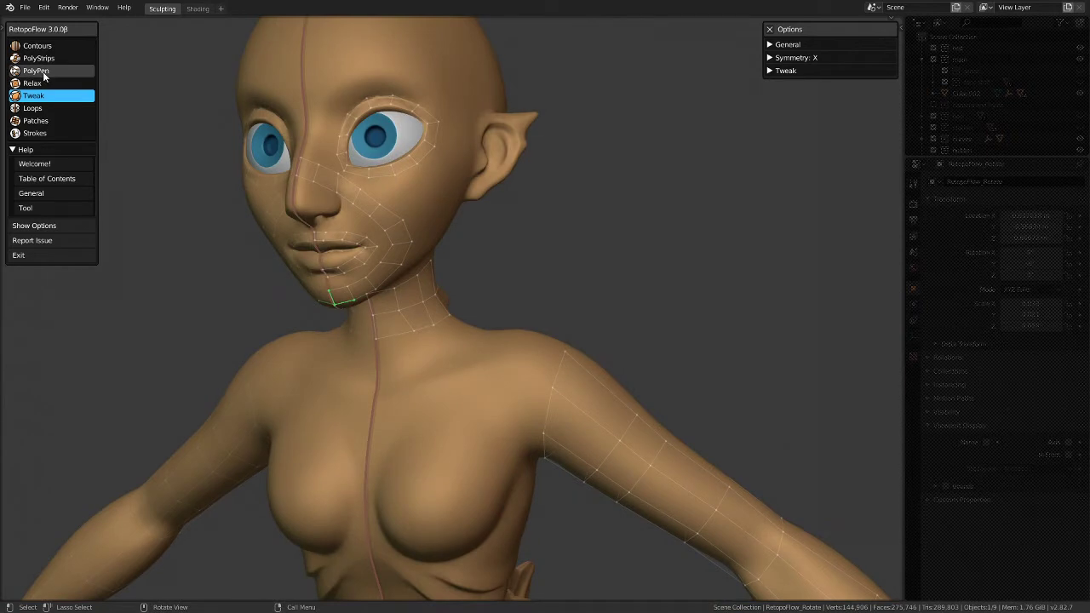
# Step: Reposition the strip's cross edge on the side of the nose with the Loops tool, shifting it toward the nose bridge
pyautogui.click(45, 74)
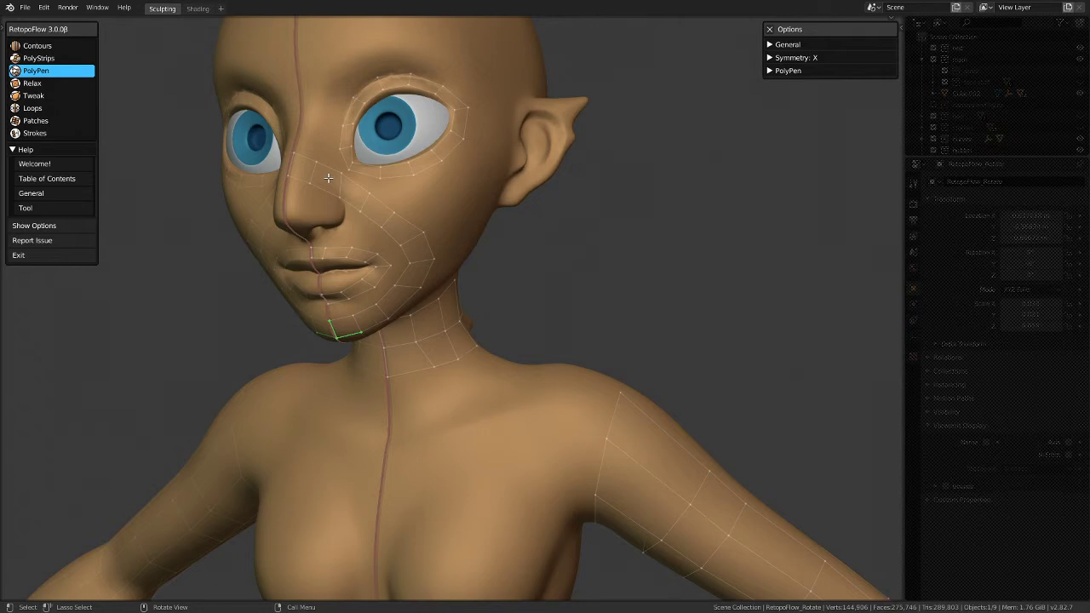
pyautogui.click(51, 109)
pyautogui.moveTo(338, 332); pyautogui.dragTo(304, 293, button='middle')
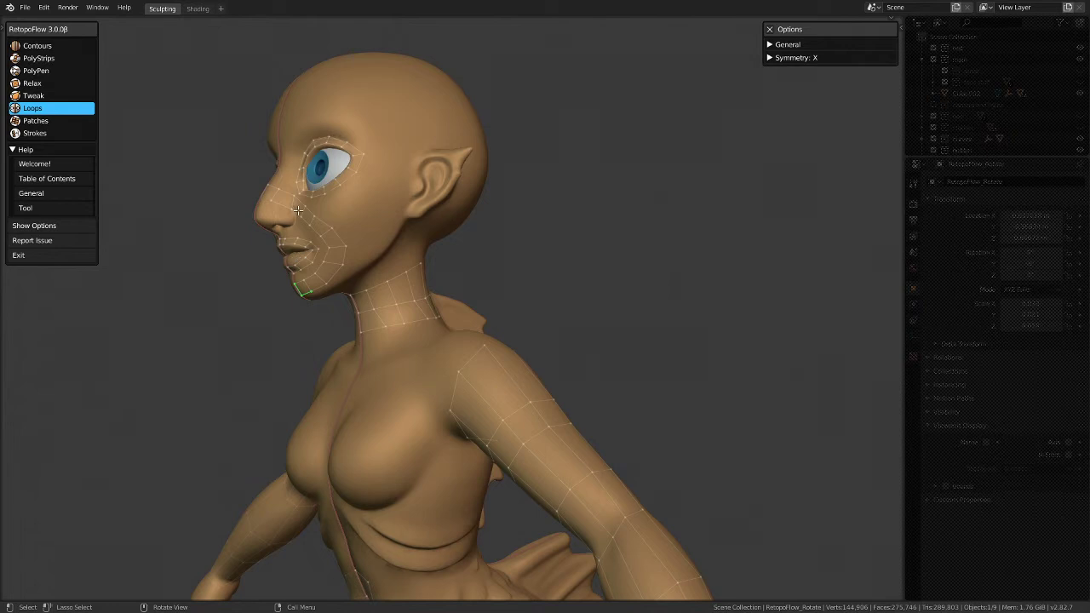
pyautogui.scroll(4, 227, 137)
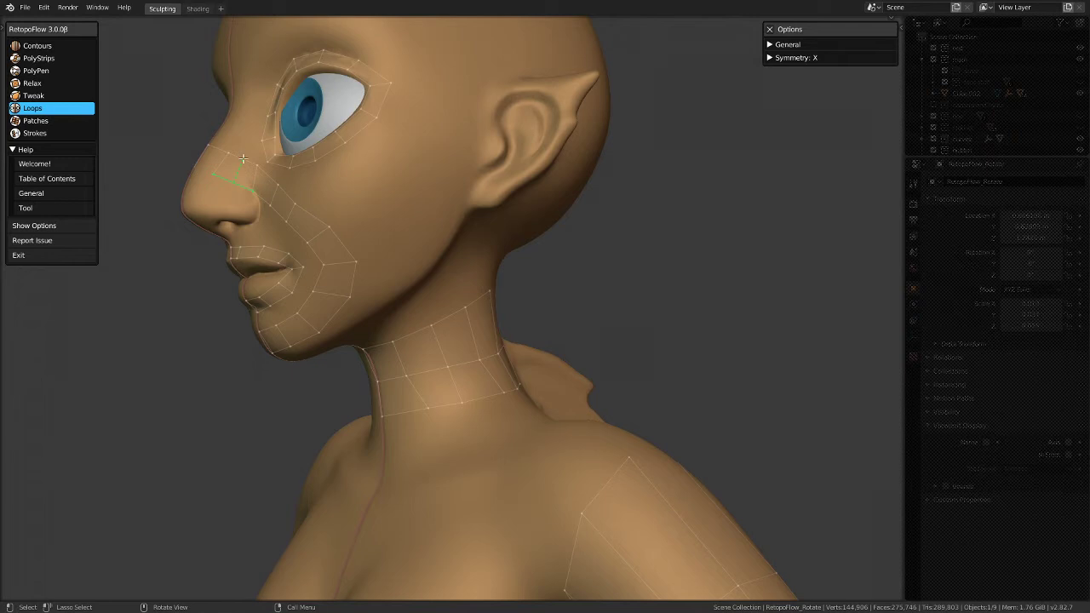
pyautogui.click(48, 71)
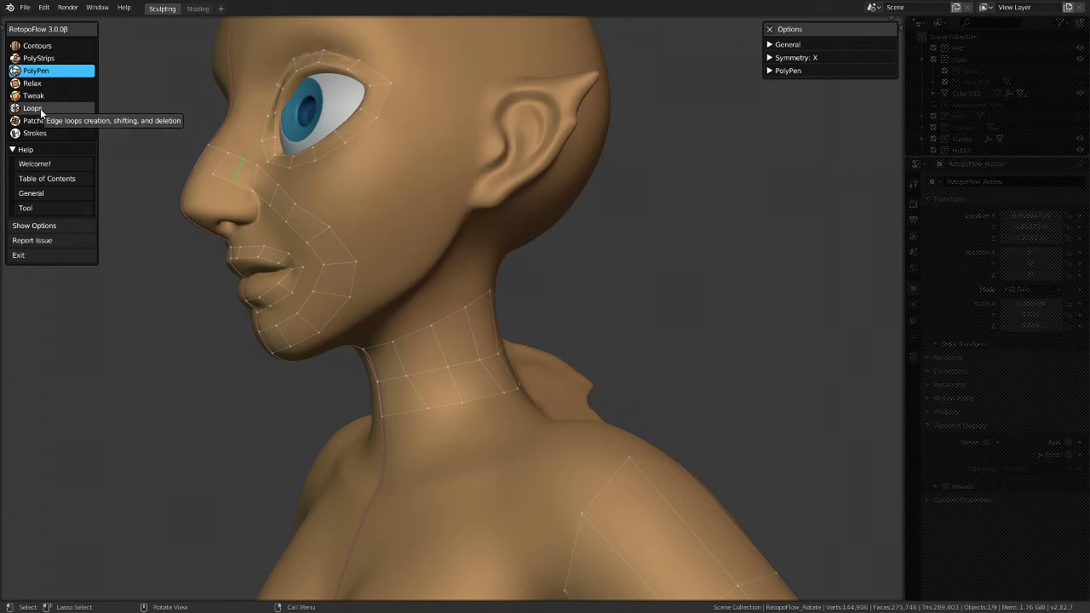
pyautogui.moveTo(324, 306); pyautogui.dragTo(51, 161, button='middle')
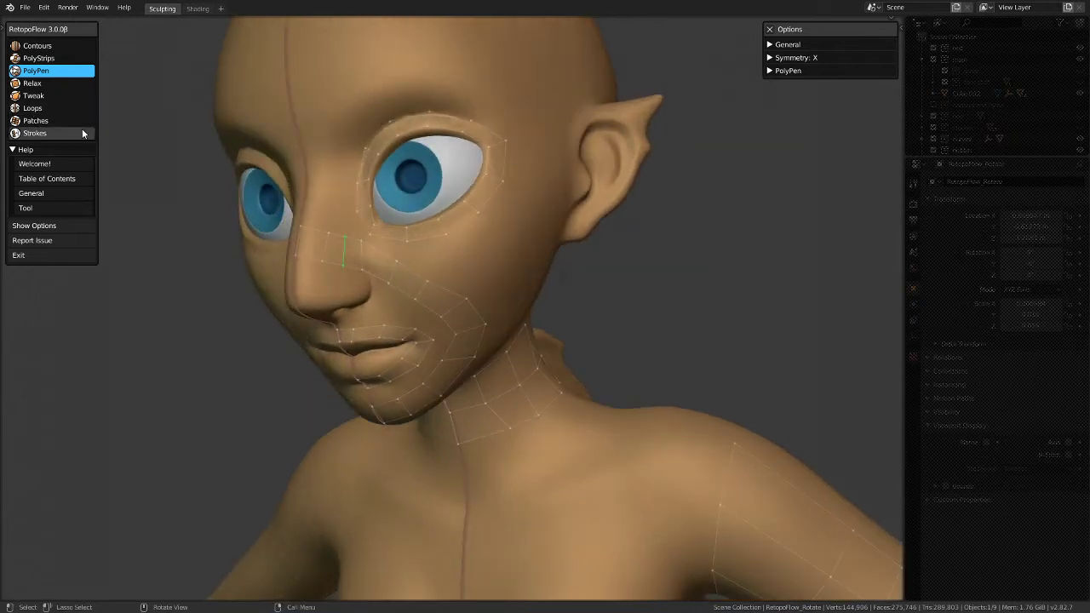
pyautogui.click(63, 108)
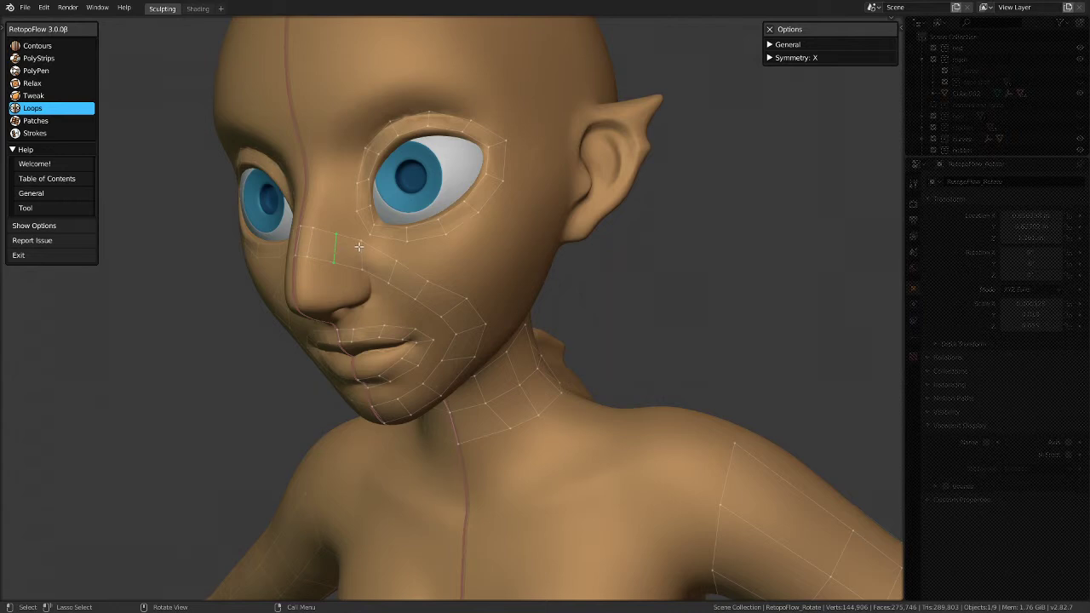
# Step: Move the strip's upper vertices at the nose bridge and side of the nose with PolyPen
pyautogui.click(51, 71)
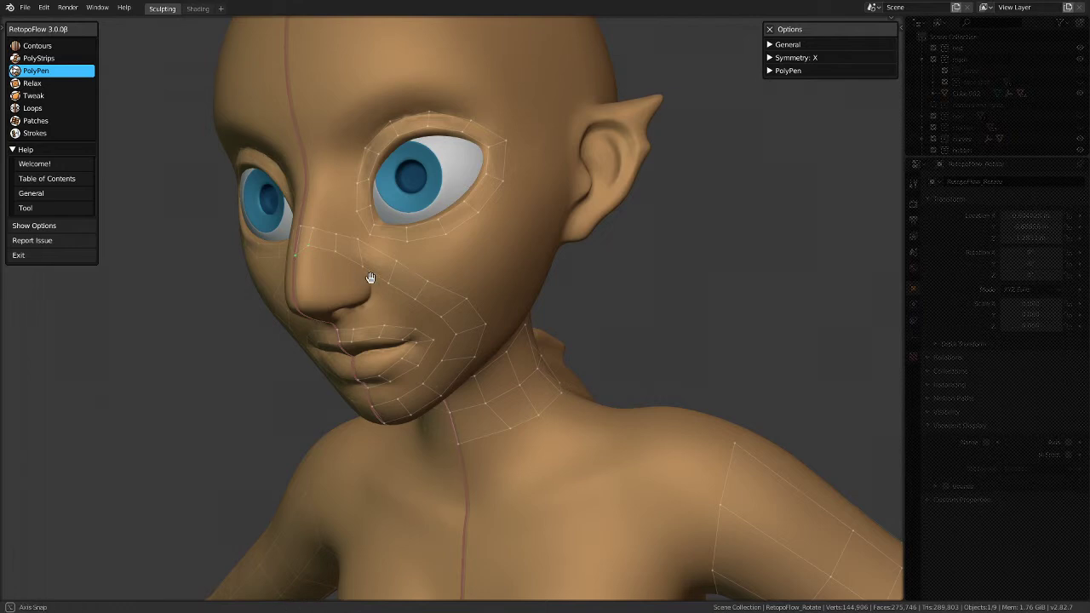
pyautogui.moveTo(374, 283); pyautogui.dragTo(370, 271, button='middle')
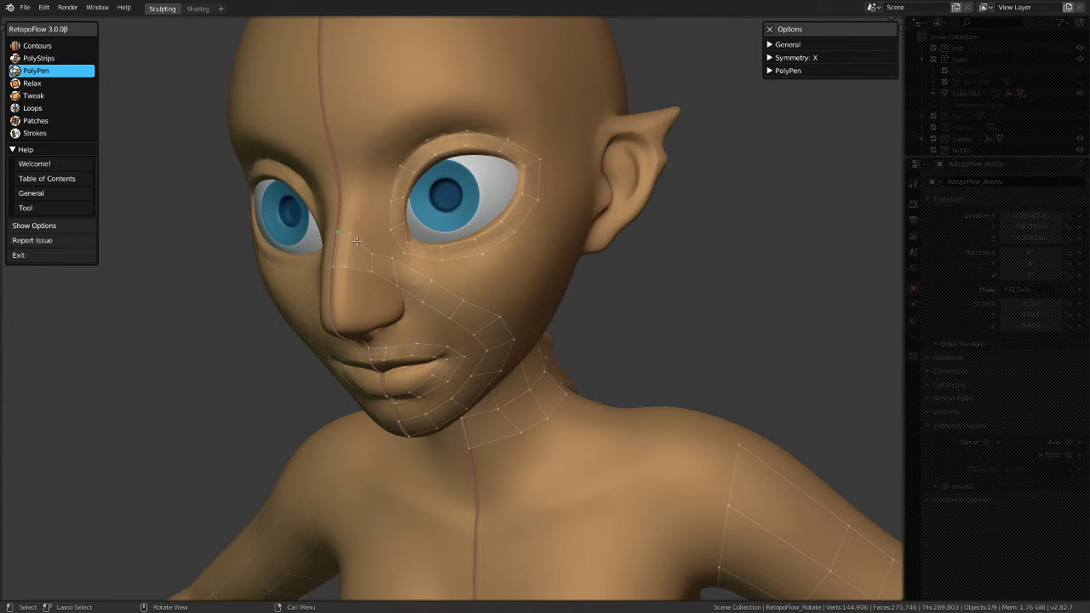
pyautogui.moveTo(373, 262); pyautogui.dragTo(466, 255, button='middle')
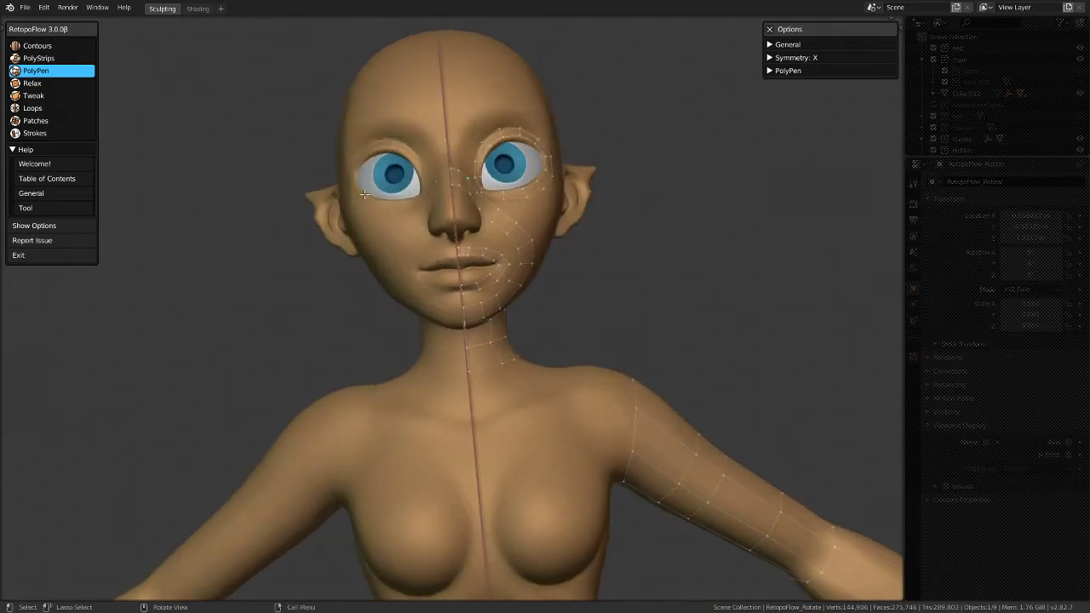
# Step: Even out the strip's vertices across the side of the nose with Tweak
pyautogui.click(47, 95)
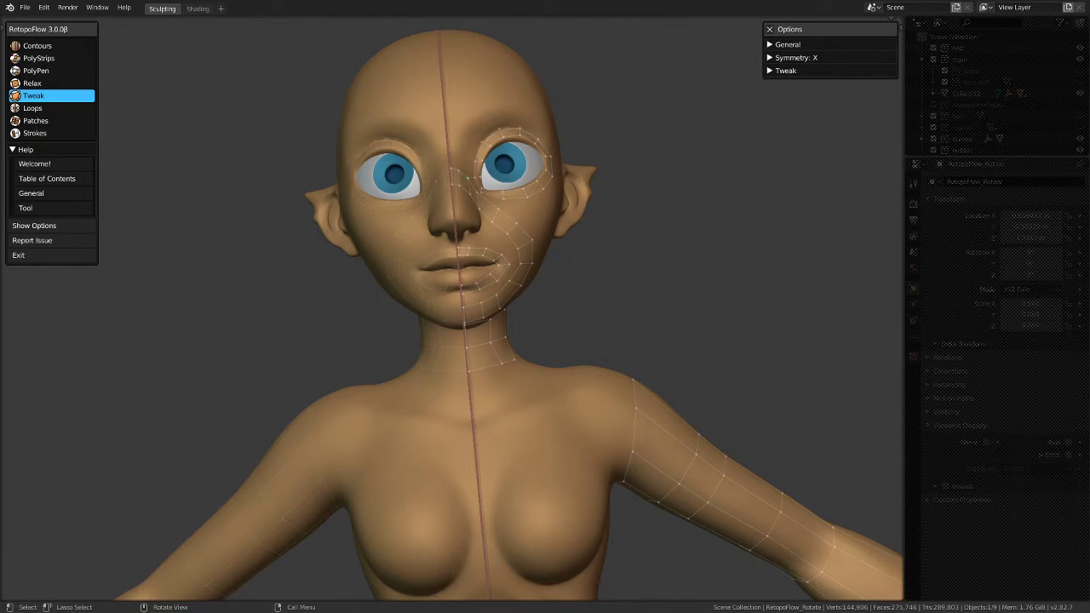
pyautogui.moveTo(526, 369); pyautogui.dragTo(562, 333, button='middle')
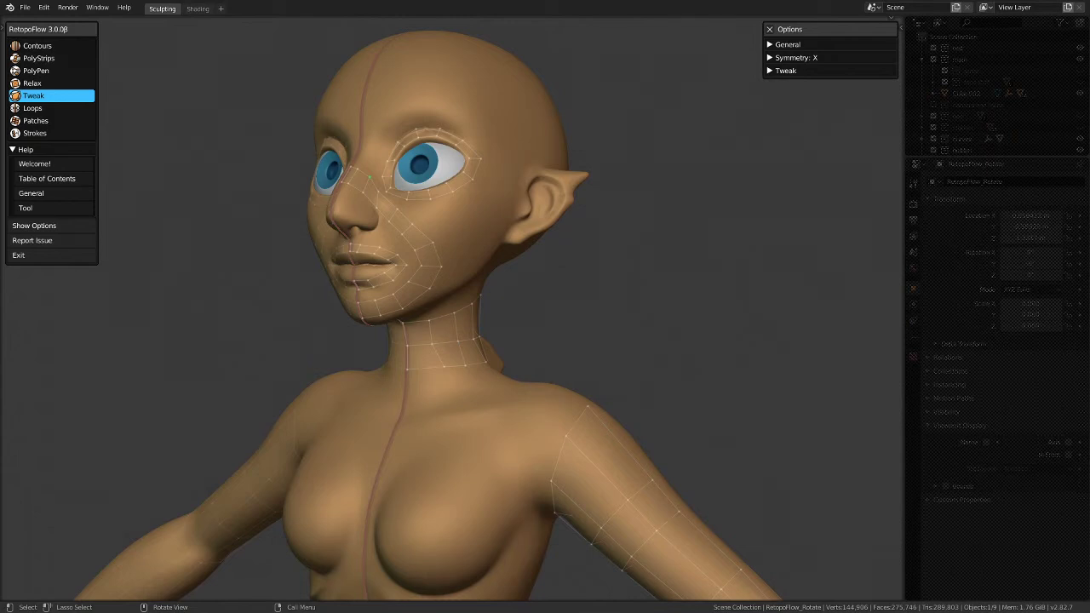
pyautogui.moveTo(672, 287); pyautogui.dragTo(428, 245, button='middle')
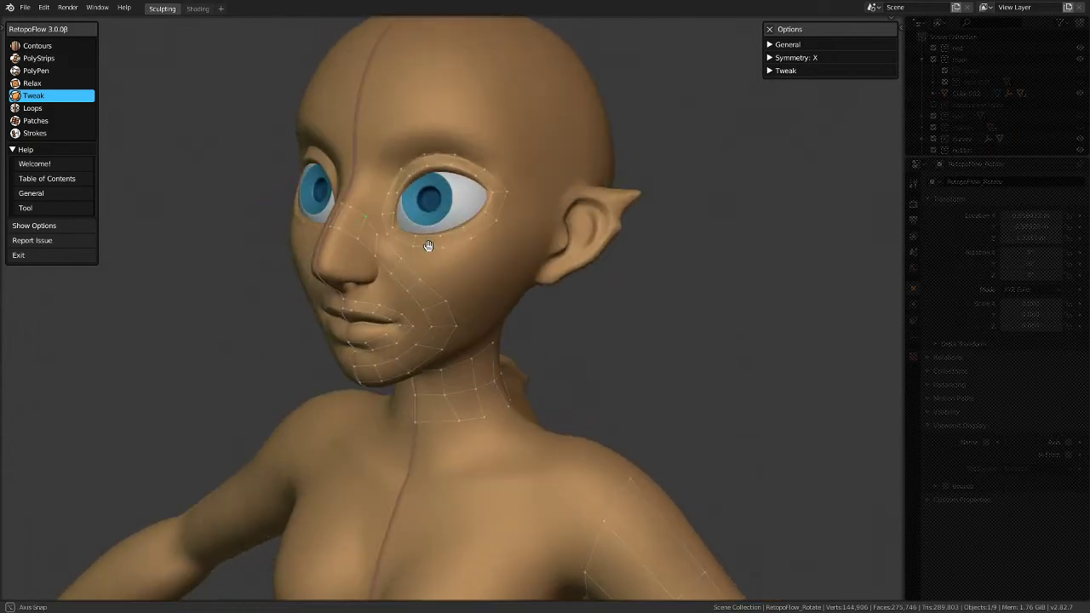
pyautogui.moveTo(285, 370)
pyautogui.mouseDown(button='middle')
pyautogui.moveTo(324, 384)
pyautogui.moveTo(445, 231)
pyautogui.moveTo(428, 195)
pyautogui.moveTo(339, 260)
pyautogui.moveTo(297, 195)
pyautogui.mouseUp(button='middle')
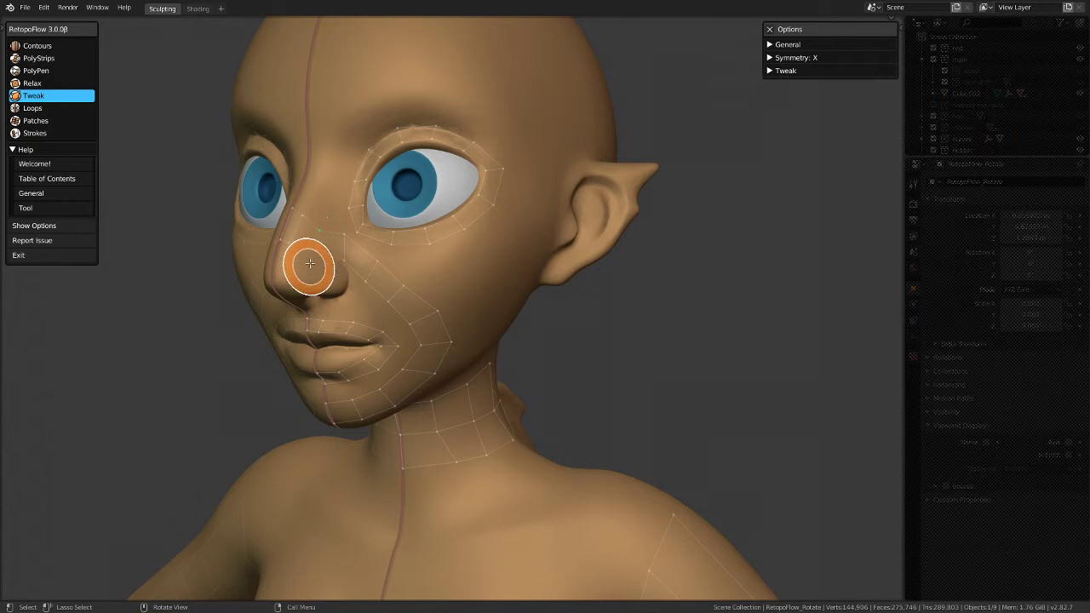
pyautogui.moveTo(327, 231); pyautogui.dragTo(311, 221, button='middle')
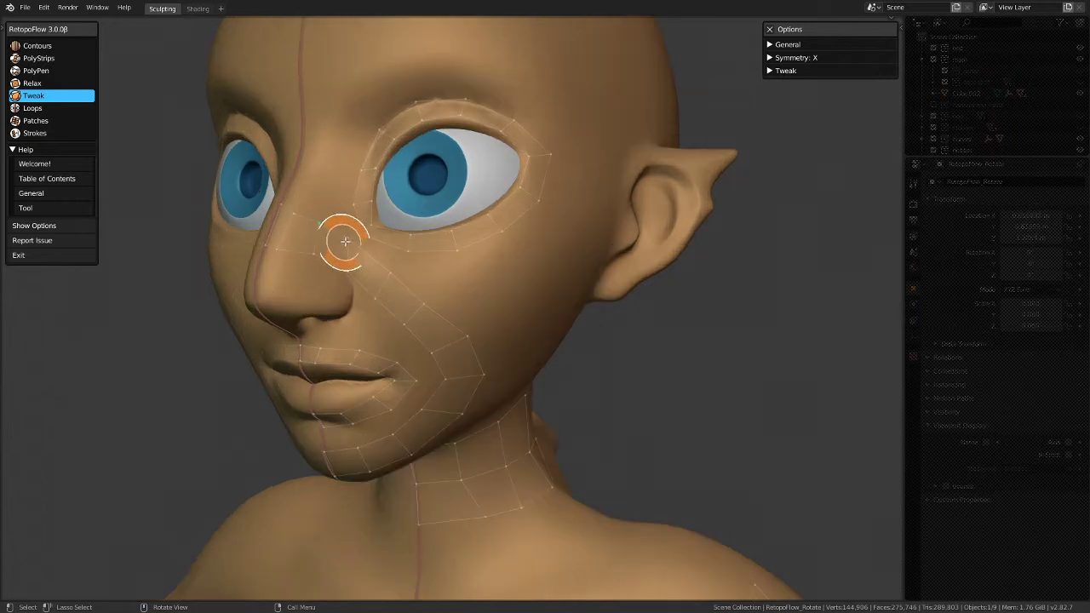
pyautogui.moveTo(383, 297)
pyautogui.mouseDown(button='middle')
pyautogui.moveTo(475, 313)
pyautogui.moveTo(548, 243)
pyautogui.moveTo(457, 275)
pyautogui.moveTo(463, 267)
pyautogui.mouseUp(button='middle')
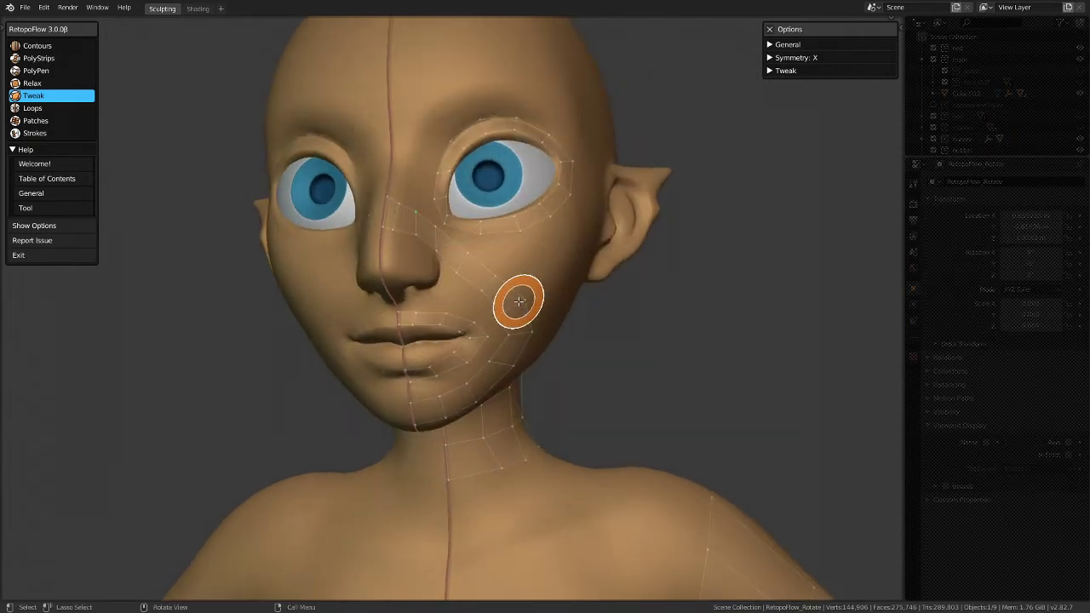
# Step: Refine the spacing of the strip's vertices from beside the nostril down the cheek with Tweak
pyautogui.moveTo(492, 323); pyautogui.dragTo(329, 292, button='middle')
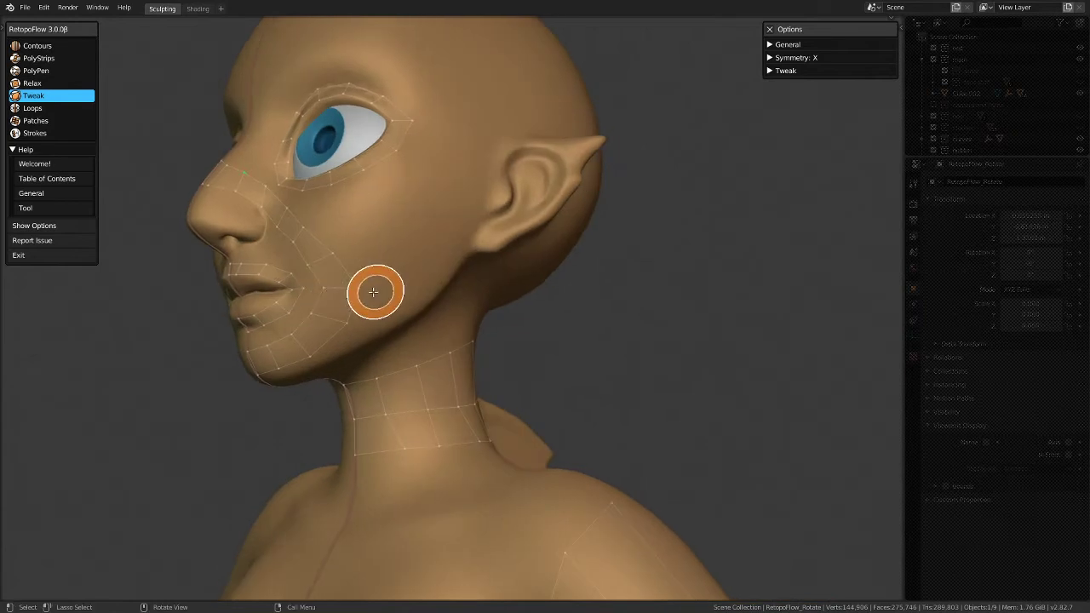
pyautogui.scroll(2, 309, 224)
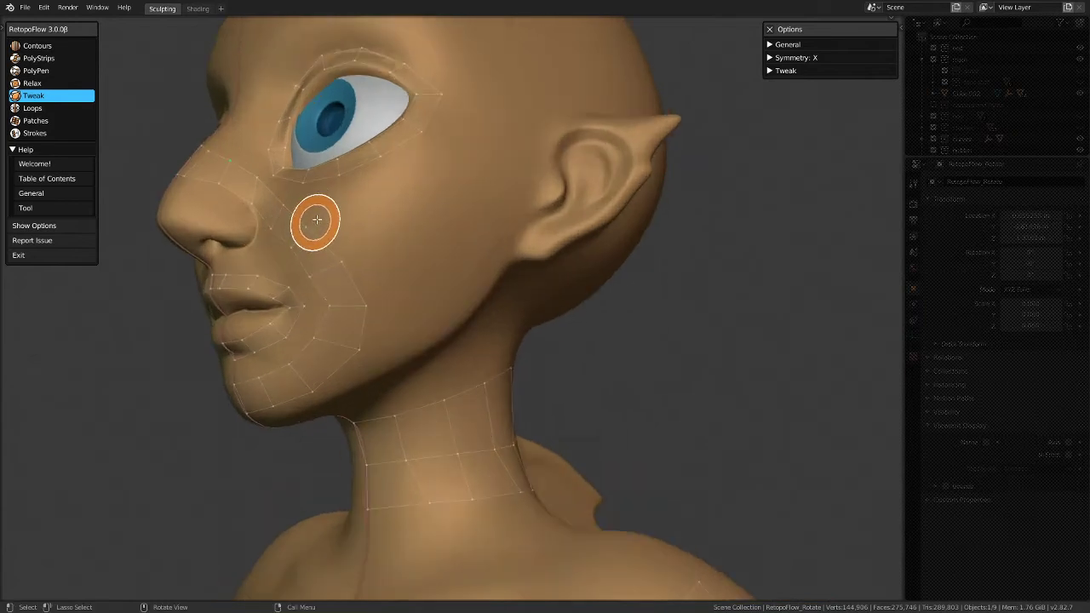
pyautogui.moveTo(329, 246); pyautogui.dragTo(337, 278, button='middle')
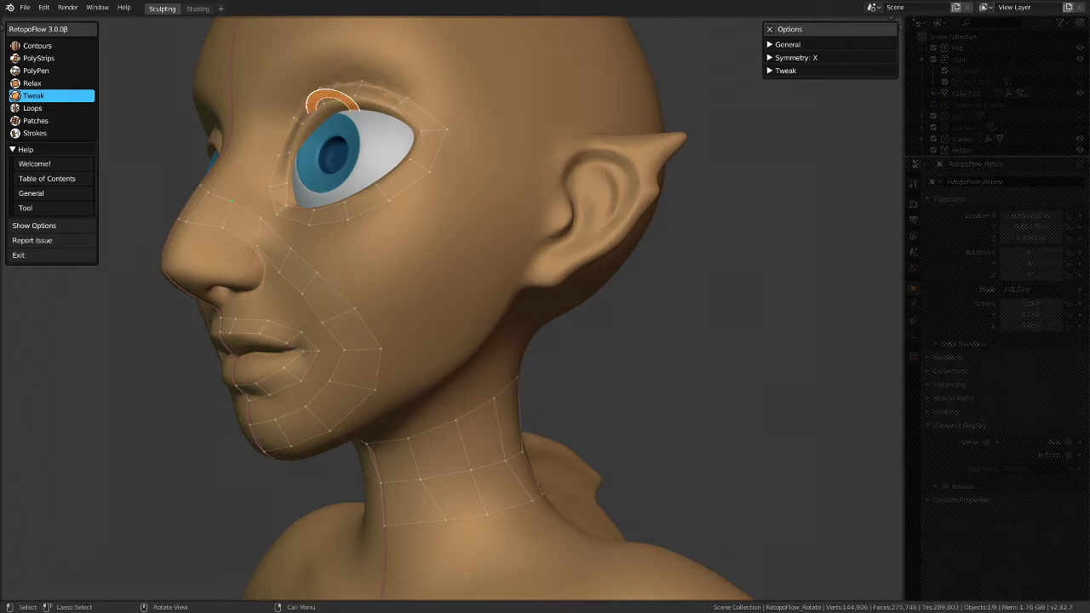
pyautogui.moveTo(656, 275)
pyautogui.mouseDown(button='middle')
pyautogui.moveTo(392, 377)
pyautogui.moveTo(494, 379)
pyautogui.mouseUp(button='middle')
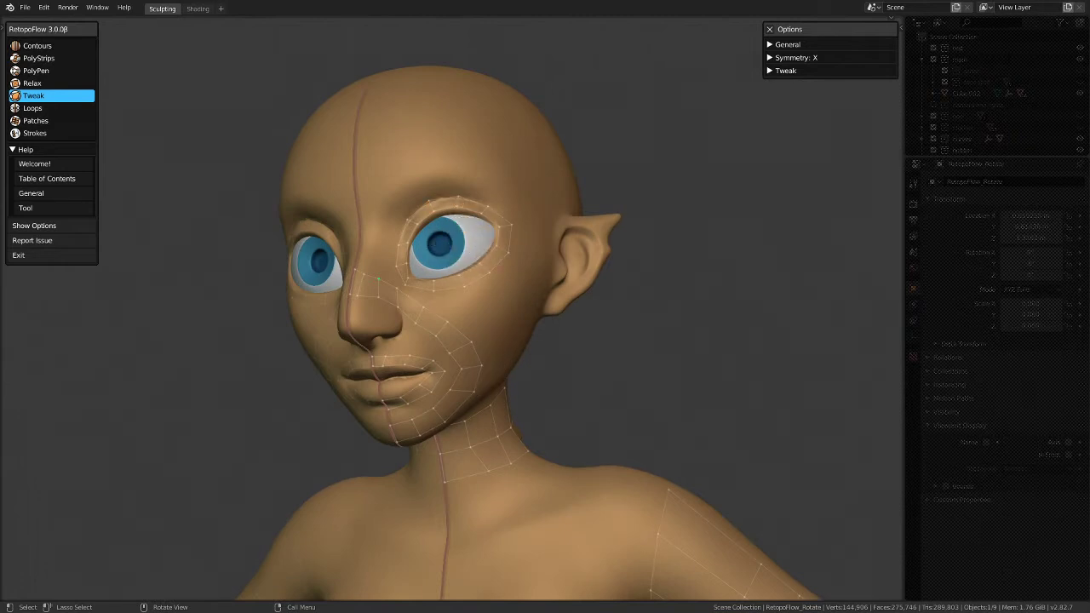
# Step: Tweak the strip's vertices next to the symmetry line on the nose bridge
pyautogui.moveTo(436, 268)
pyautogui.mouseDown(button='middle')
pyautogui.moveTo(487, 288)
pyautogui.moveTo(457, 326)
pyautogui.moveTo(321, 346)
pyautogui.mouseUp(button='middle')
pyautogui.scroll(3, 321, 346)
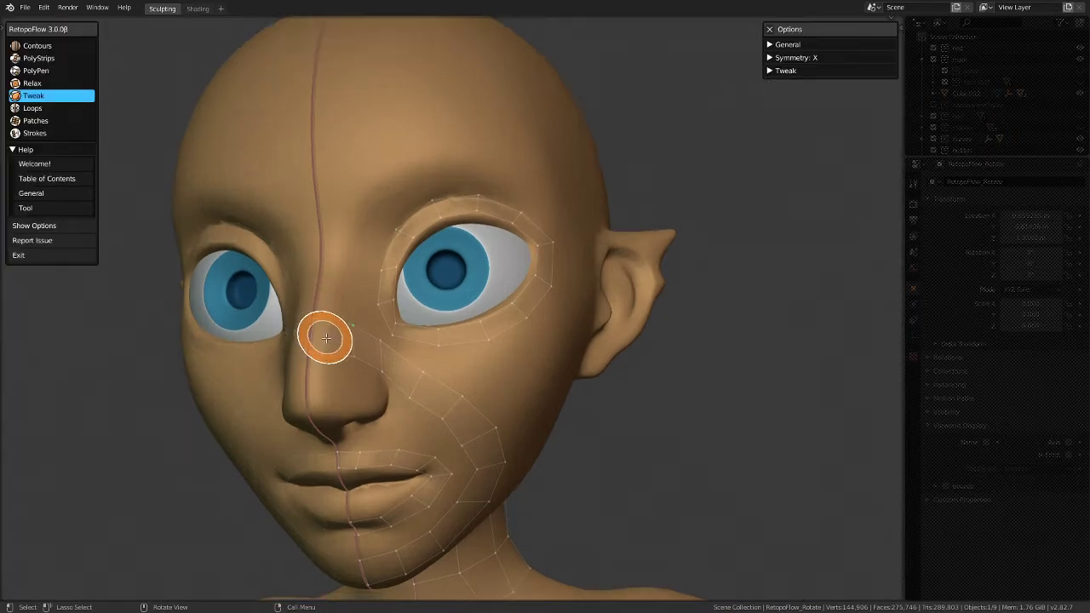
pyautogui.scroll(-2, 324, 338)
pyautogui.moveTo(324, 343)
pyautogui.mouseDown()
pyautogui.moveTo(319, 360)
pyautogui.moveTo(358, 348)
pyautogui.moveTo(348, 366)
pyautogui.moveTo(374, 346)
pyautogui.mouseUp()
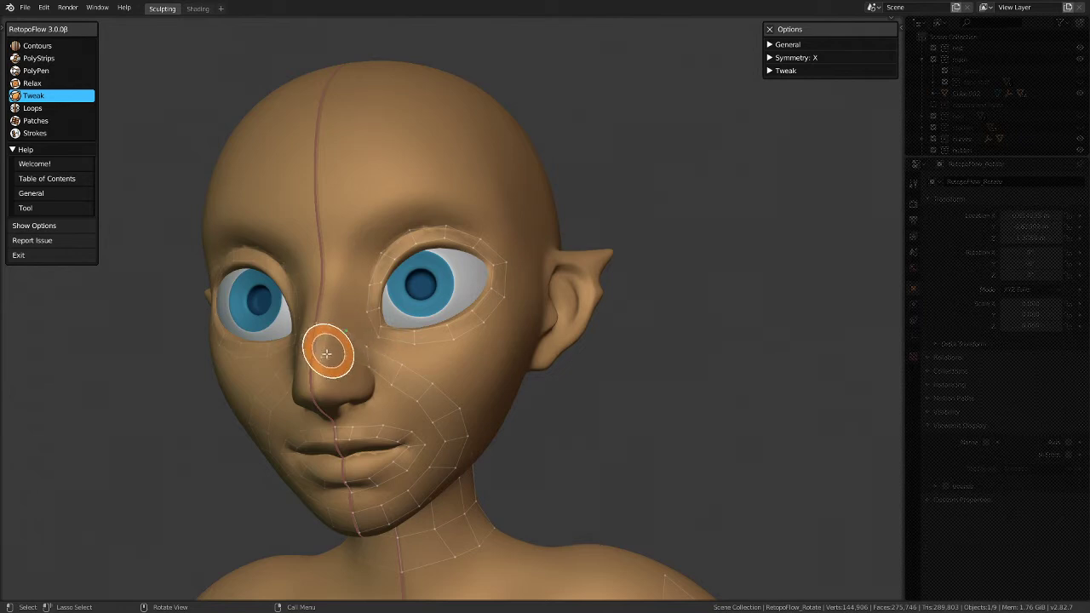
pyautogui.scroll(2, 329, 352)
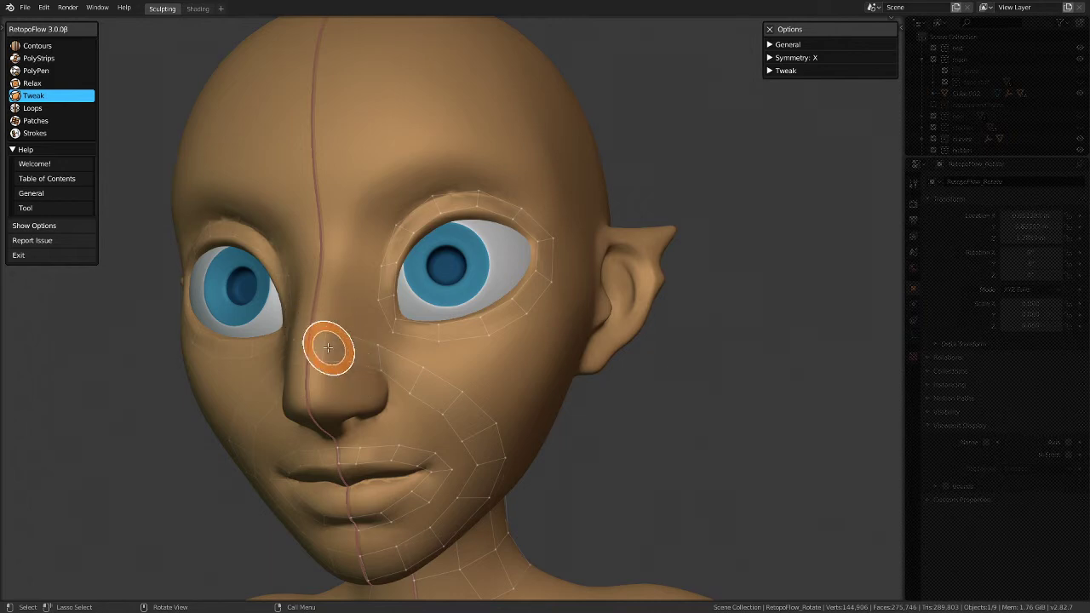
# Step: Draw an open edge loop with Strokes from the symmetry line between the brows, around the eye and back to the nose bridge
pyautogui.moveTo(338, 365)
pyautogui.mouseDown(button='middle')
pyautogui.moveTo(292, 356)
pyautogui.moveTo(399, 341)
pyautogui.mouseUp(button='middle')
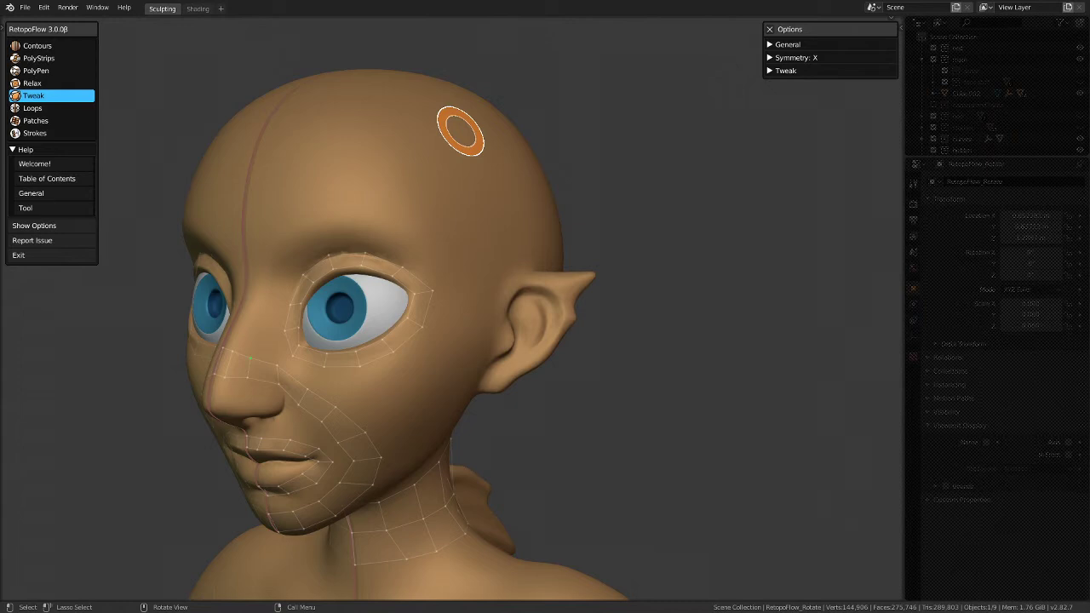
pyautogui.moveTo(318, 373); pyautogui.dragTo(327, 312, button='middle')
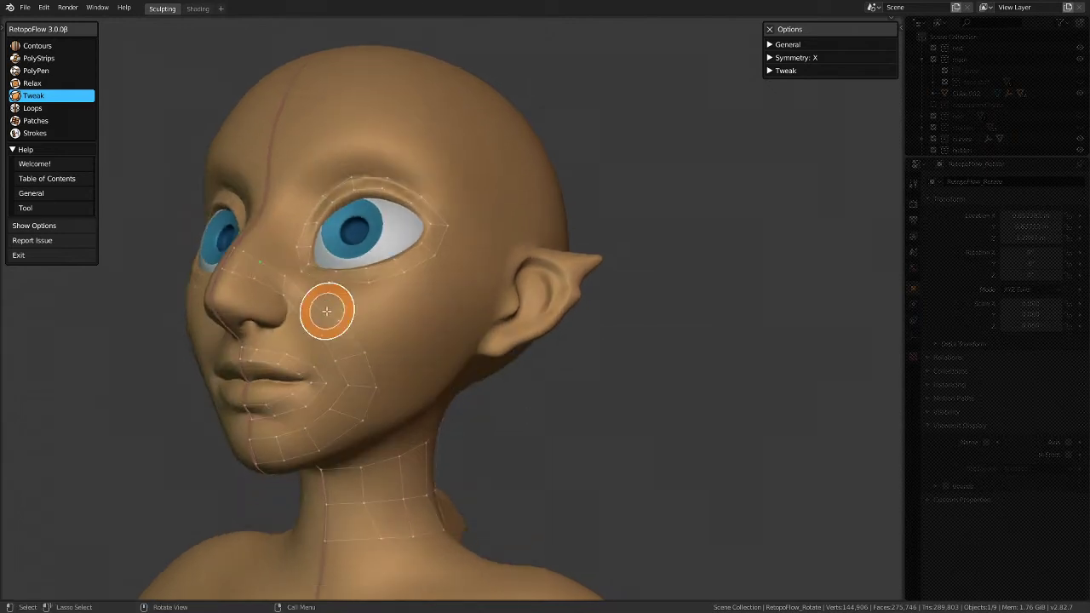
pyautogui.click(60, 109)
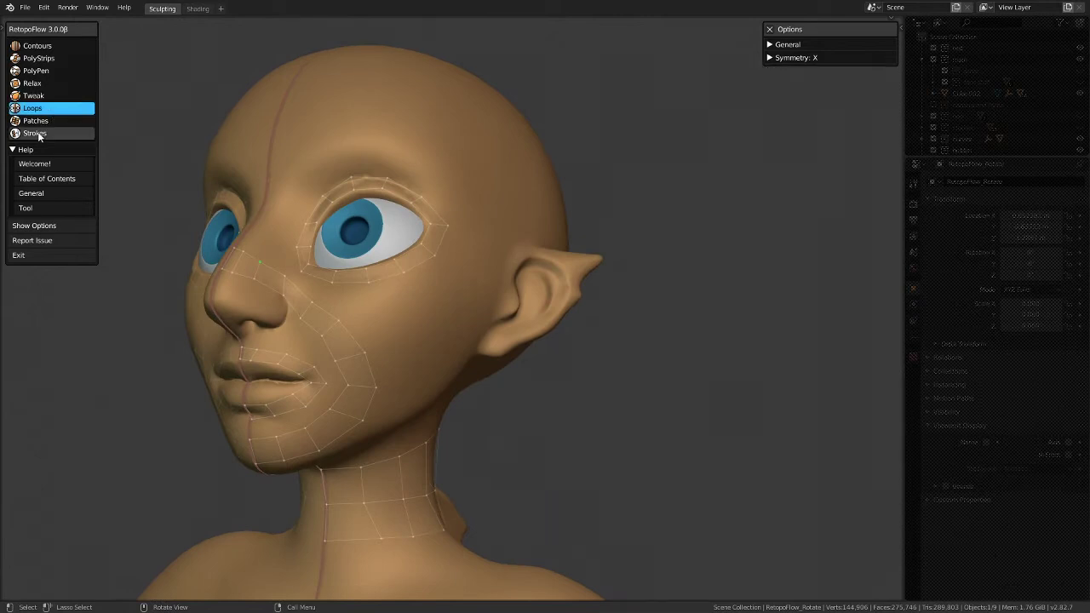
pyautogui.click(44, 133)
pyautogui.moveTo(381, 279); pyautogui.dragTo(291, 218, button='middle')
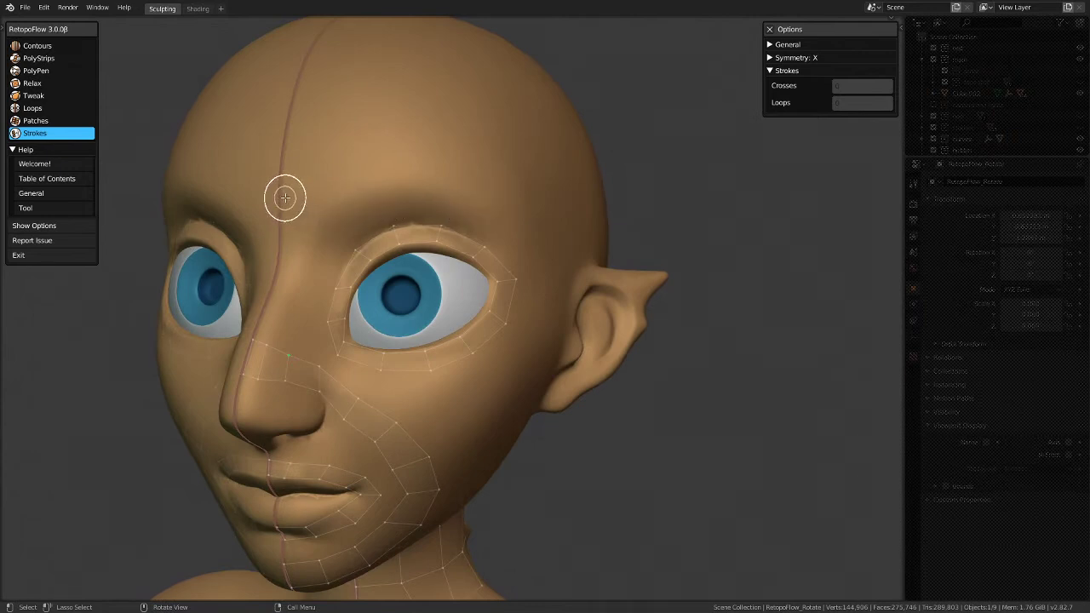
pyautogui.moveTo(312, 209); pyautogui.dragTo(292, 219, button='middle')
pyautogui.scroll(-2, 307, 204)
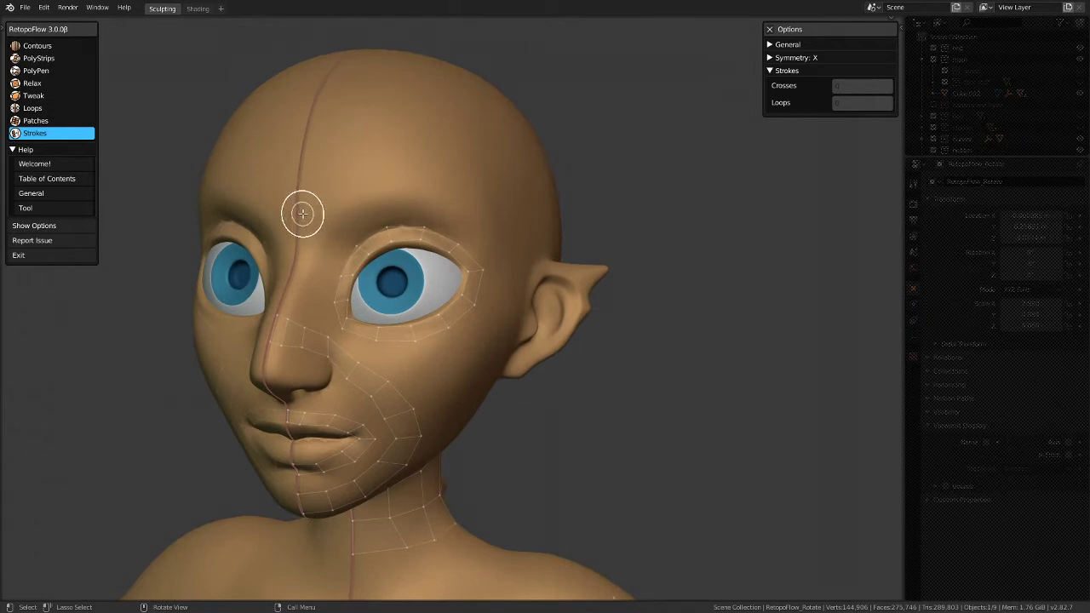
pyautogui.moveTo(307, 220)
pyautogui.mouseDown()
pyautogui.moveTo(392, 199)
pyautogui.moveTo(463, 226)
pyautogui.moveTo(494, 291)
pyautogui.moveTo(483, 333)
pyautogui.moveTo(454, 355)
pyautogui.moveTo(396, 357)
pyautogui.moveTo(280, 298)
pyautogui.mouseUp()
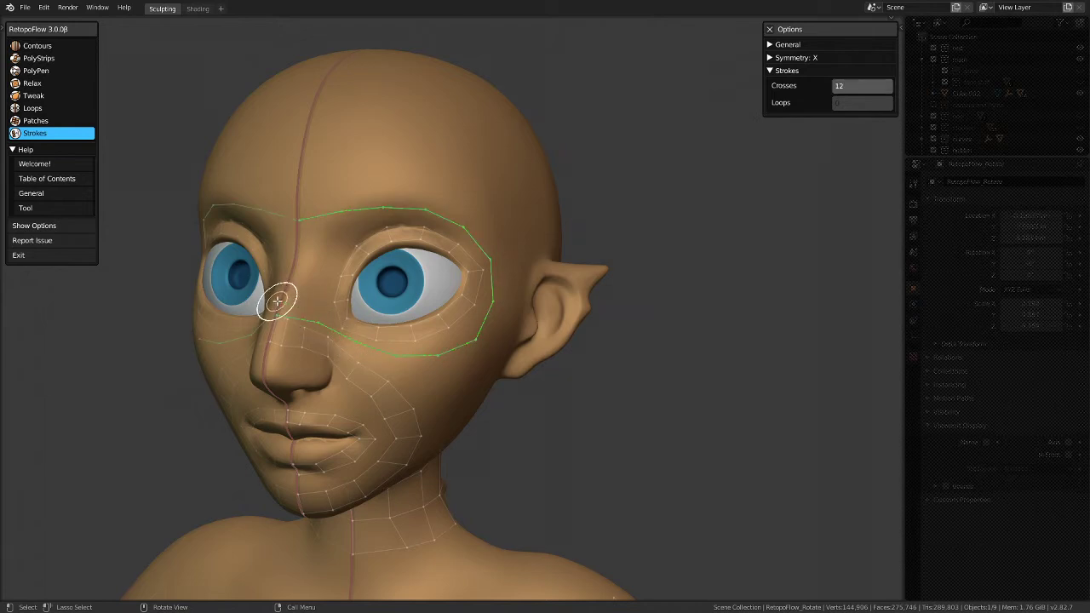
# Step: Snap the eye loop's lower end onto the top of the nose strip and its brow end onto the symmetry line with PolyPen
pyautogui.moveTo(328, 294)
pyautogui.mouseDown(button='middle')
pyautogui.moveTo(389, 313)
pyautogui.moveTo(405, 335)
pyautogui.moveTo(384, 321)
pyautogui.mouseUp(button='middle')
pyautogui.moveTo(247, 264); pyautogui.dragTo(160, 145, button='middle')
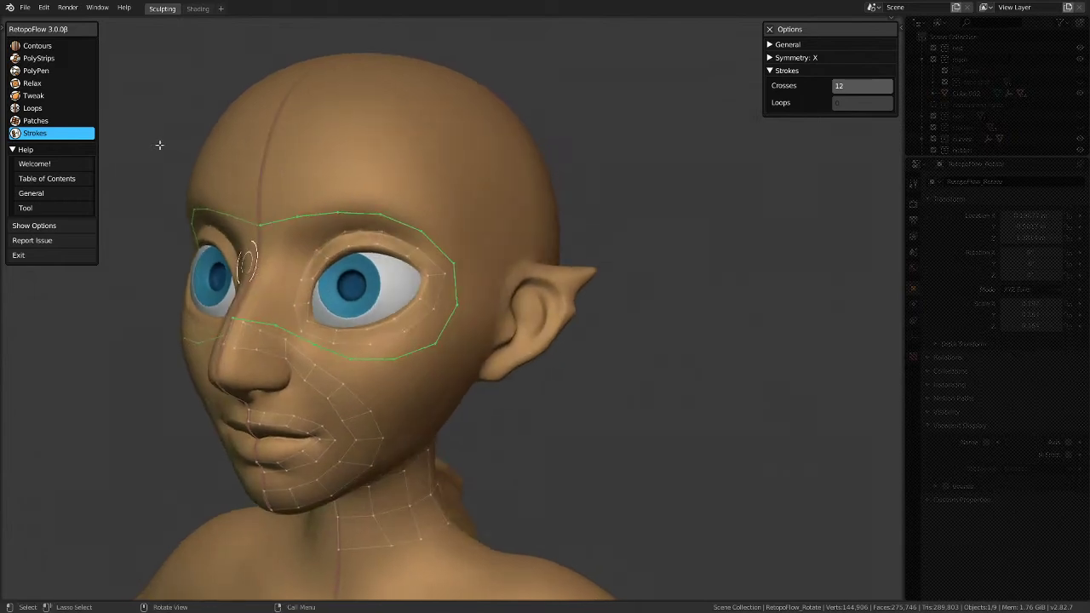
pyautogui.click(36, 71)
pyautogui.scroll(2, 259, 320)
pyautogui.scroll(1, 260, 319)
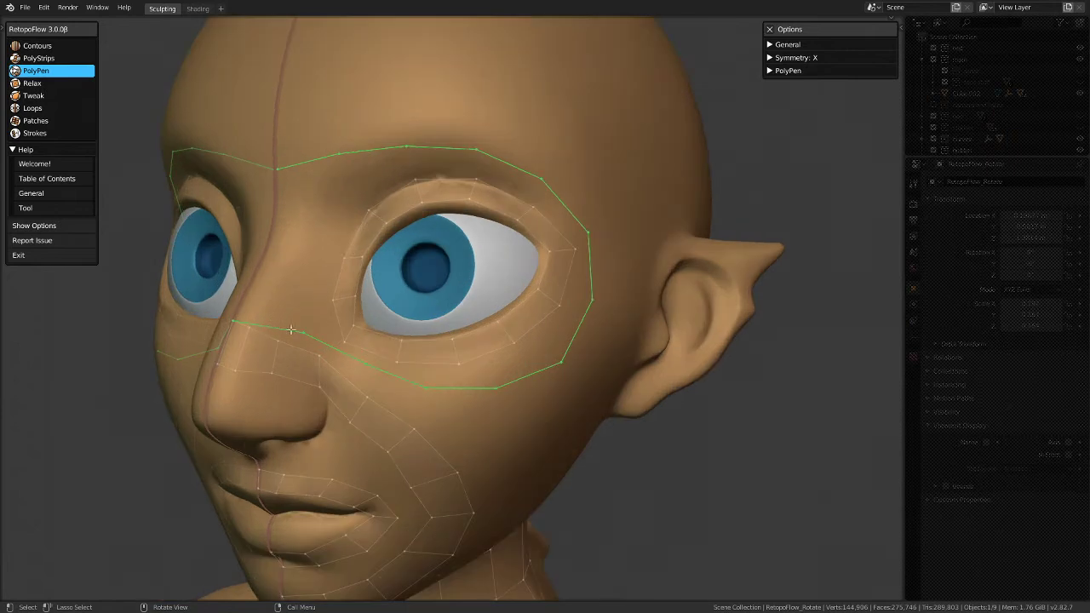
pyautogui.moveTo(299, 333); pyautogui.dragTo(289, 324, button='middle')
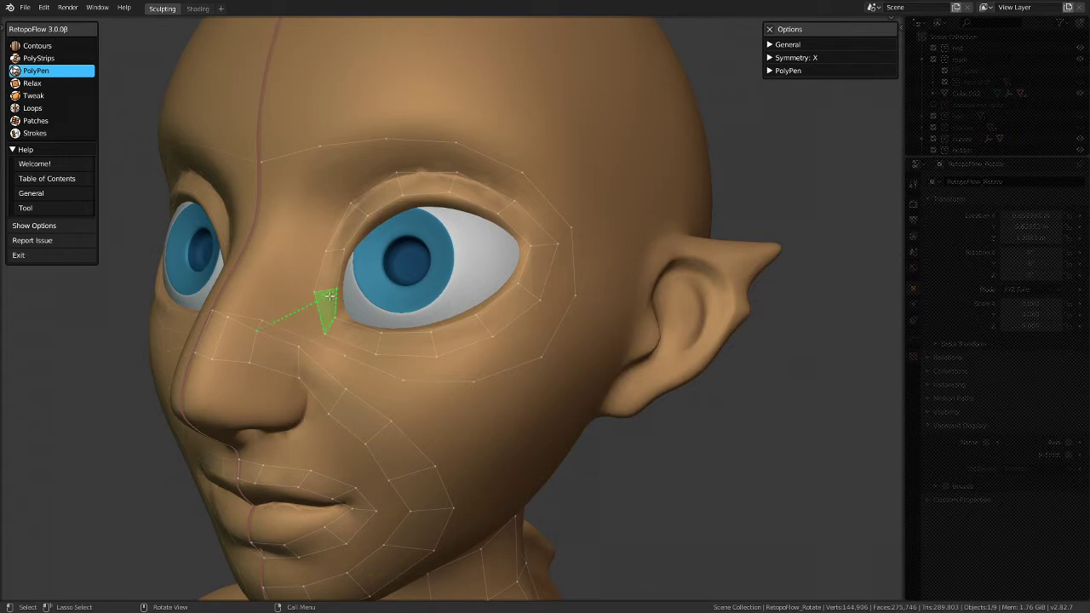
pyautogui.moveTo(415, 326); pyautogui.dragTo(499, 369, button='middle')
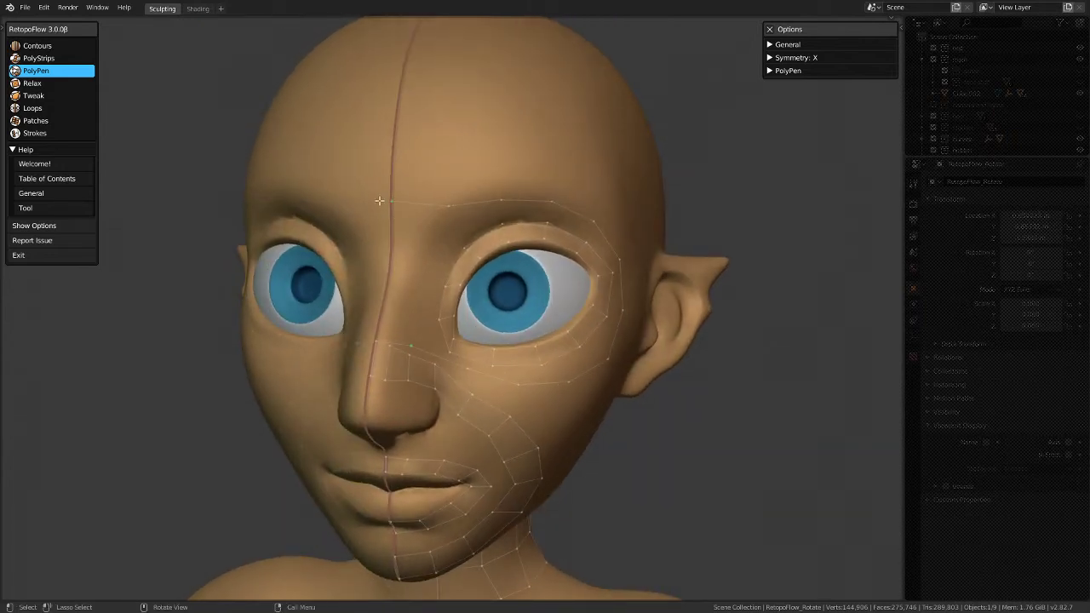
pyautogui.moveTo(367, 211); pyautogui.dragTo(252, 239, button='middle')
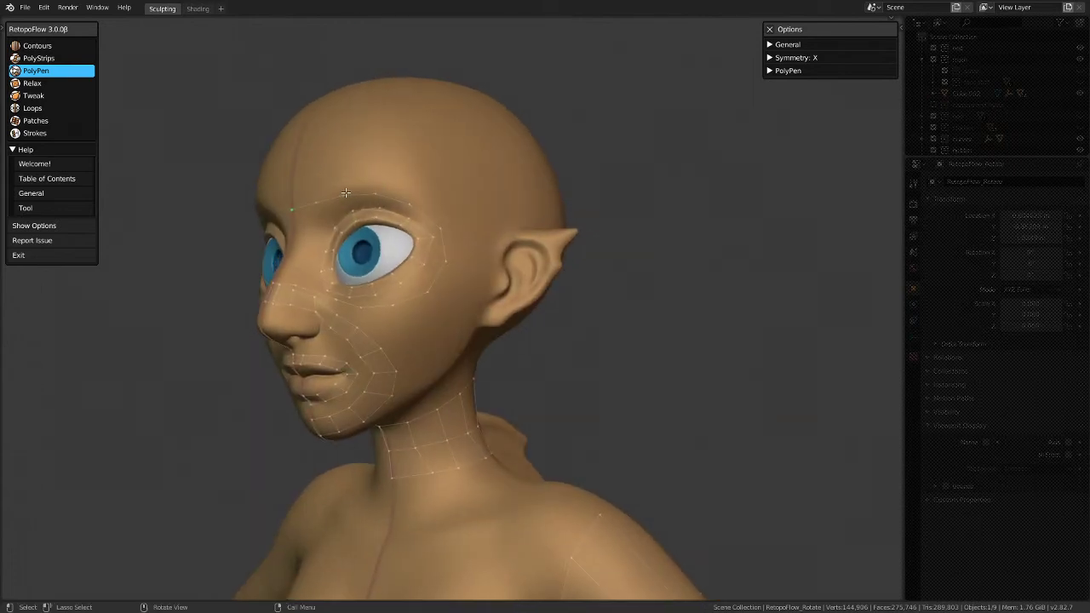
pyautogui.scroll(1, 342, 193)
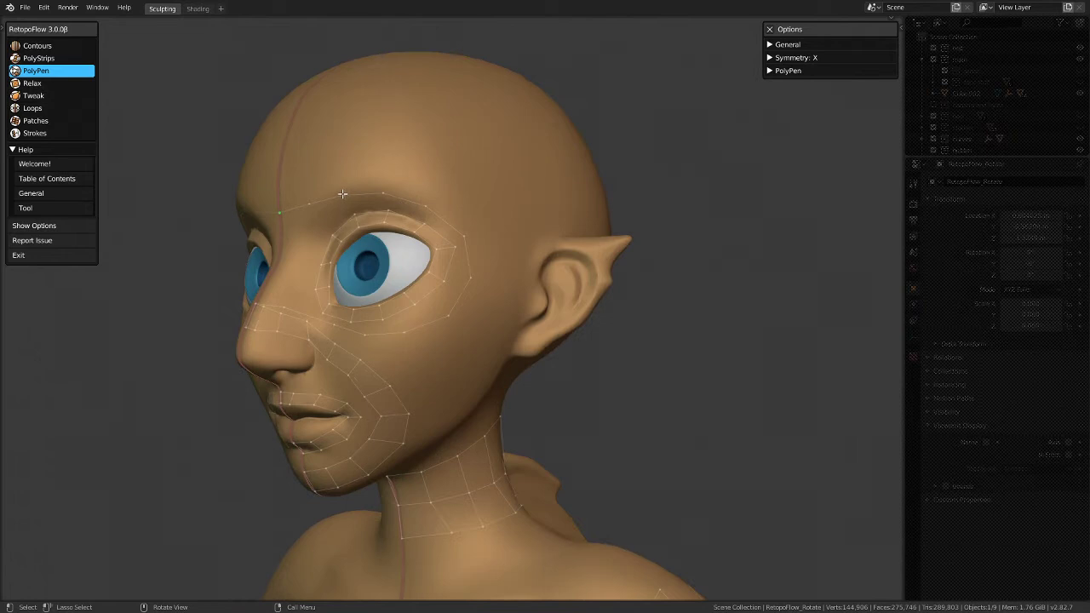
# Step: Even out the outer eye loop's vertices over the brow, temple and upper cheek with Tweak
pyautogui.click(37, 98)
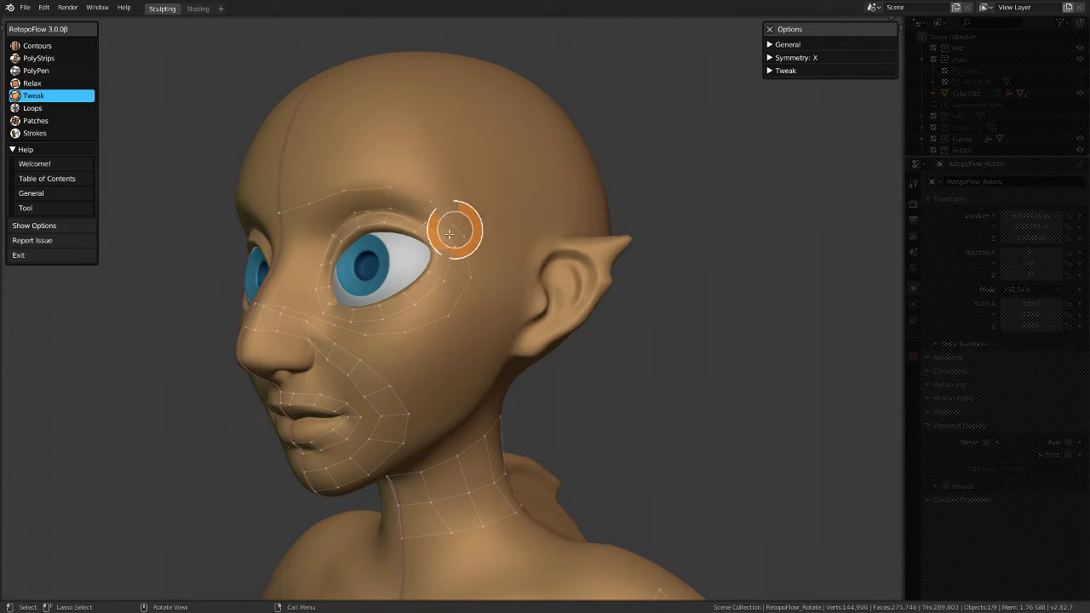
pyautogui.scroll(2, 448, 236)
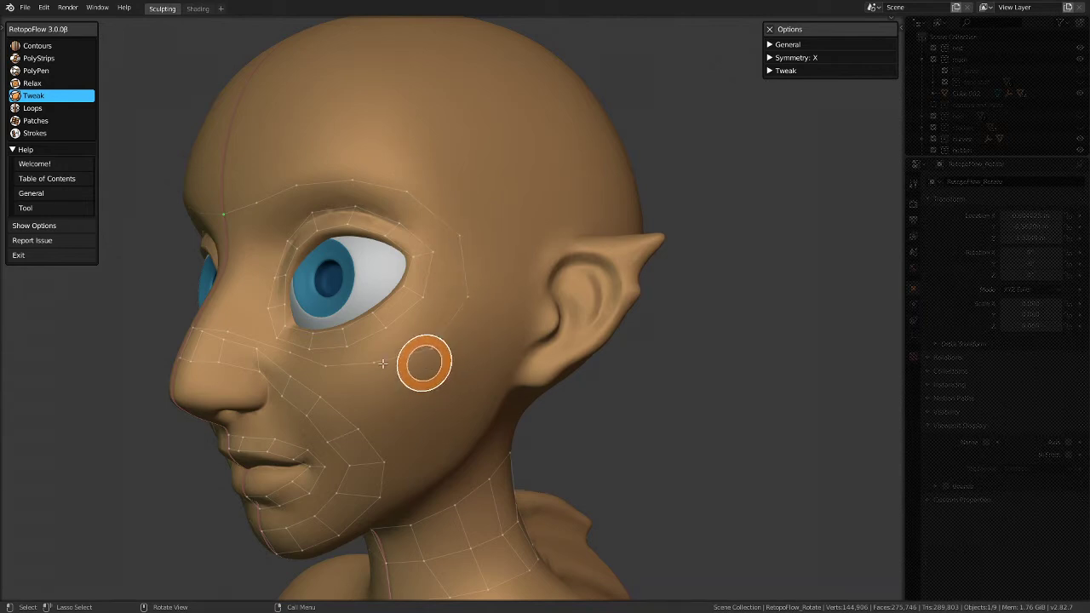
pyautogui.moveTo(319, 370); pyautogui.dragTo(375, 378, button='middle')
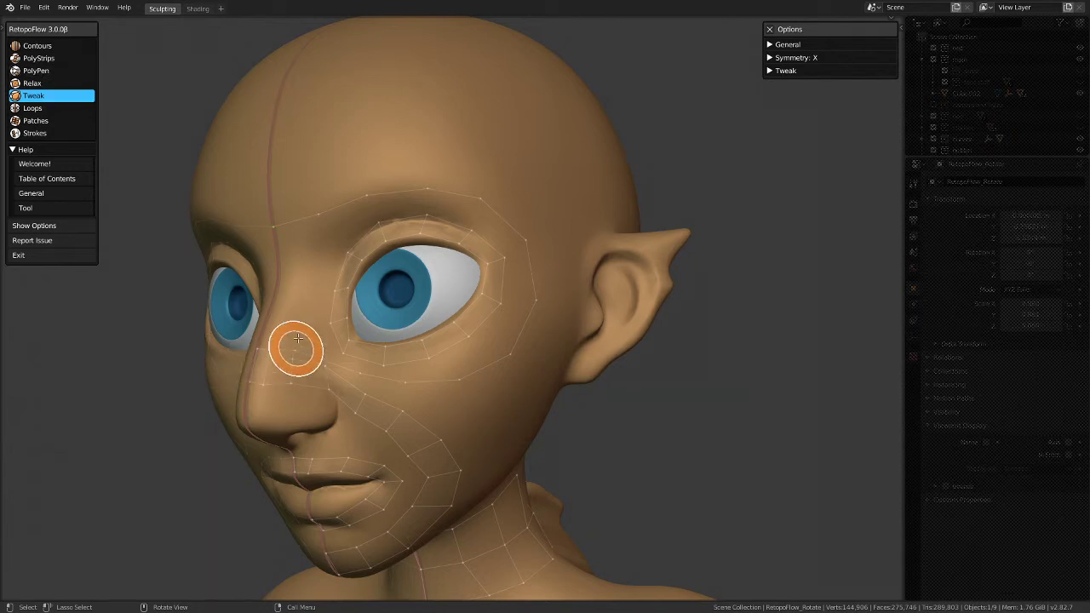
# Step: Select the stray edge along the nose strip's upper border with PolyPen, and exit RetopoFlow to regular mesh editing
pyautogui.click(70, 71)
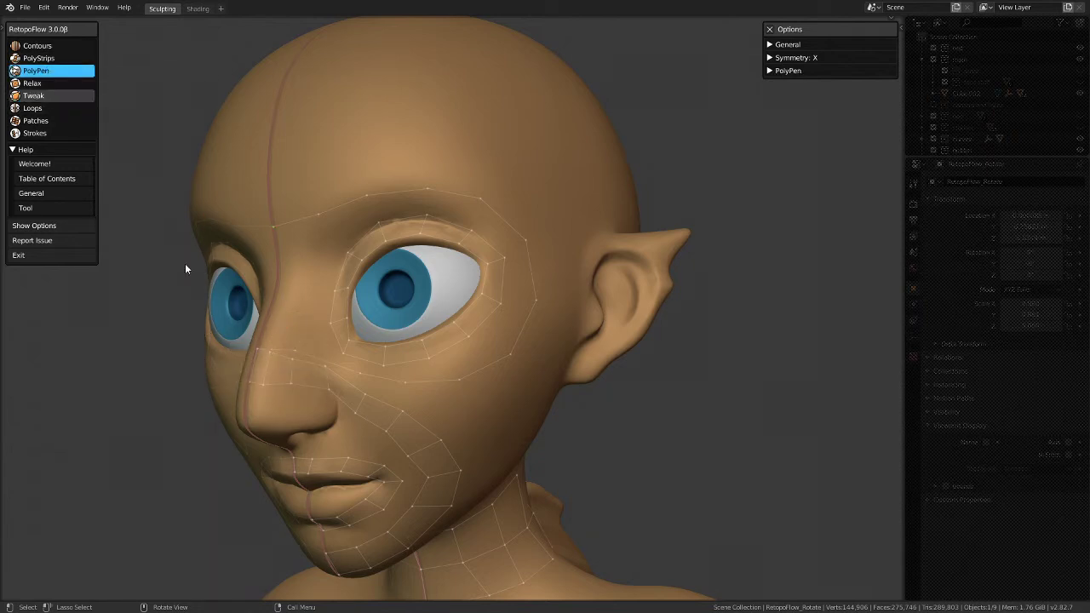
pyautogui.click(269, 354)
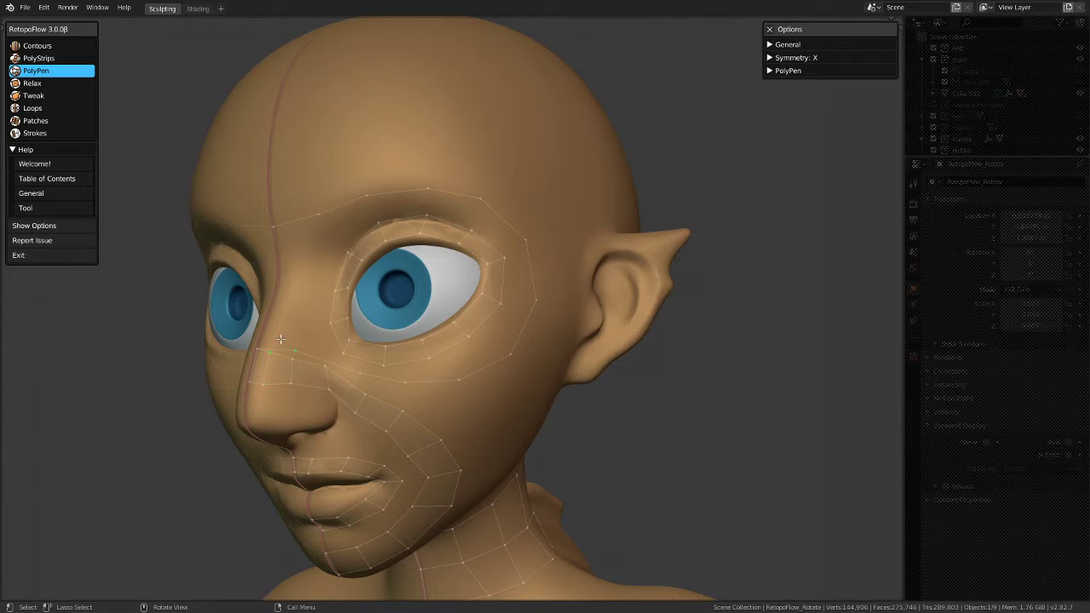
pyautogui.scroll(-1, 281, 348)
pyautogui.scroll(2, 345, 343)
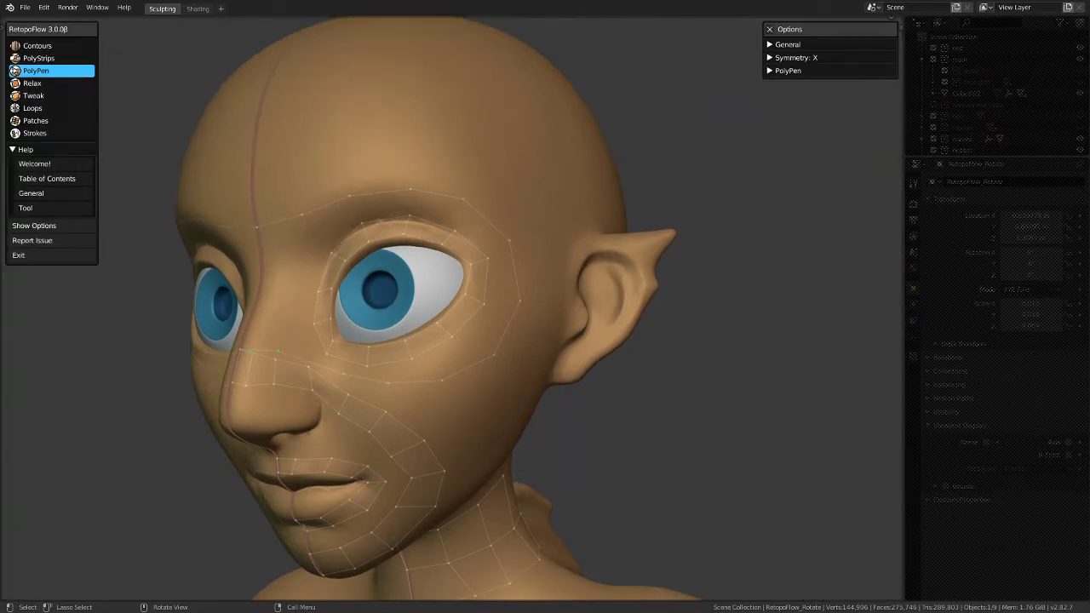
pyautogui.scroll(-2, 561, 229)
pyautogui.moveTo(561, 229); pyautogui.dragTo(262, 330, button='middle')
pyautogui.scroll(2, 262, 331)
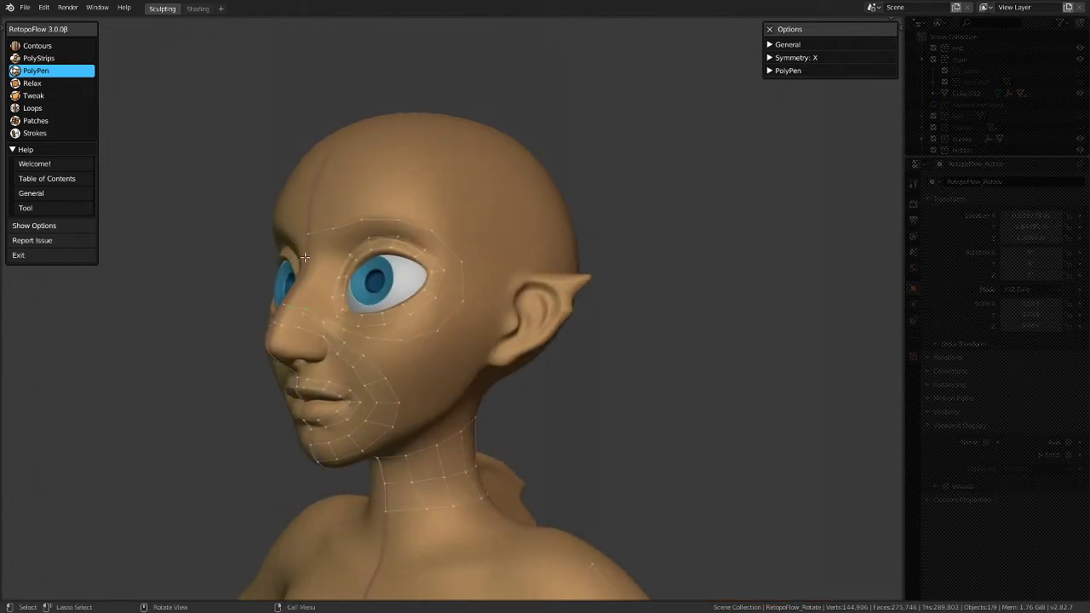
pyautogui.click(33, 258)
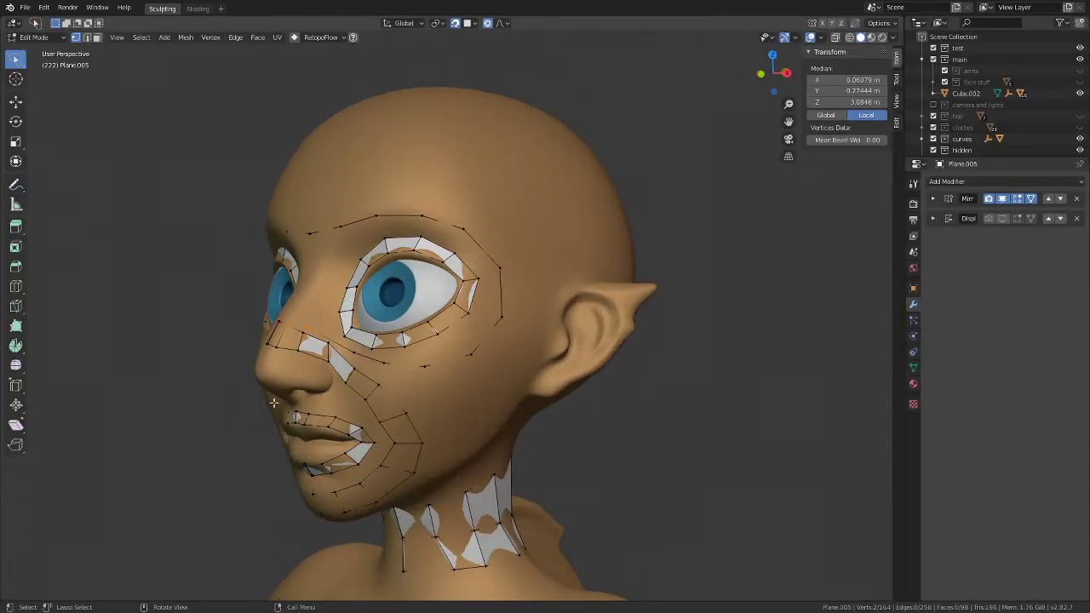
# Step: Merge the two stray-edge vertices on the nose strip's upper border at the last one, nearest the symmetry line
pyautogui.scroll(5, 274, 403)
pyautogui.click(362, 387)
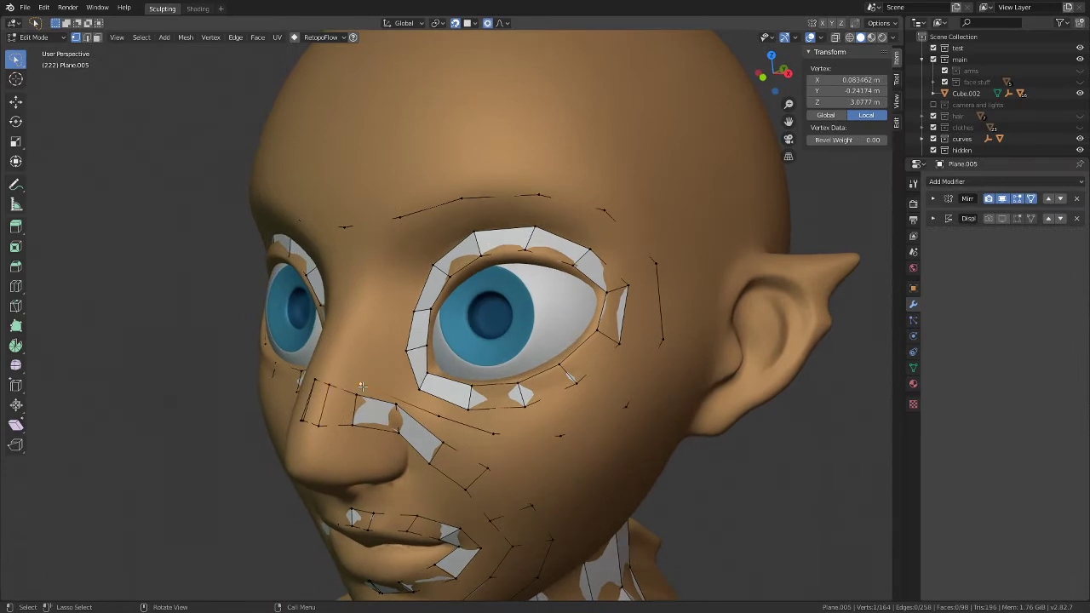
pyautogui.keyDown('shift'); pyautogui.click(329, 385); pyautogui.keyUp('shift')
pyautogui.press('m')
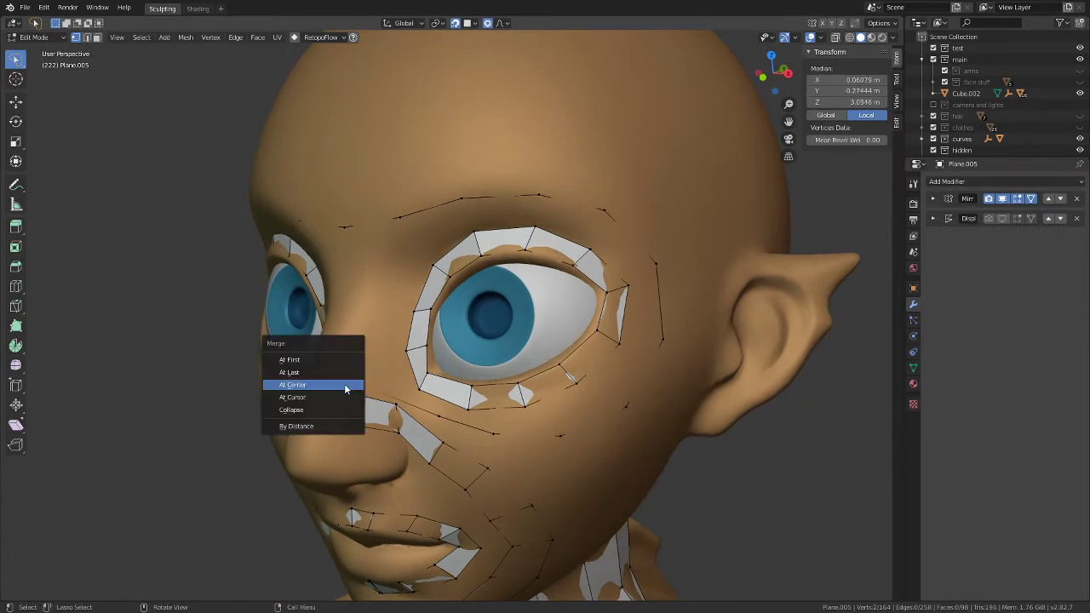
pyautogui.click(342, 374)
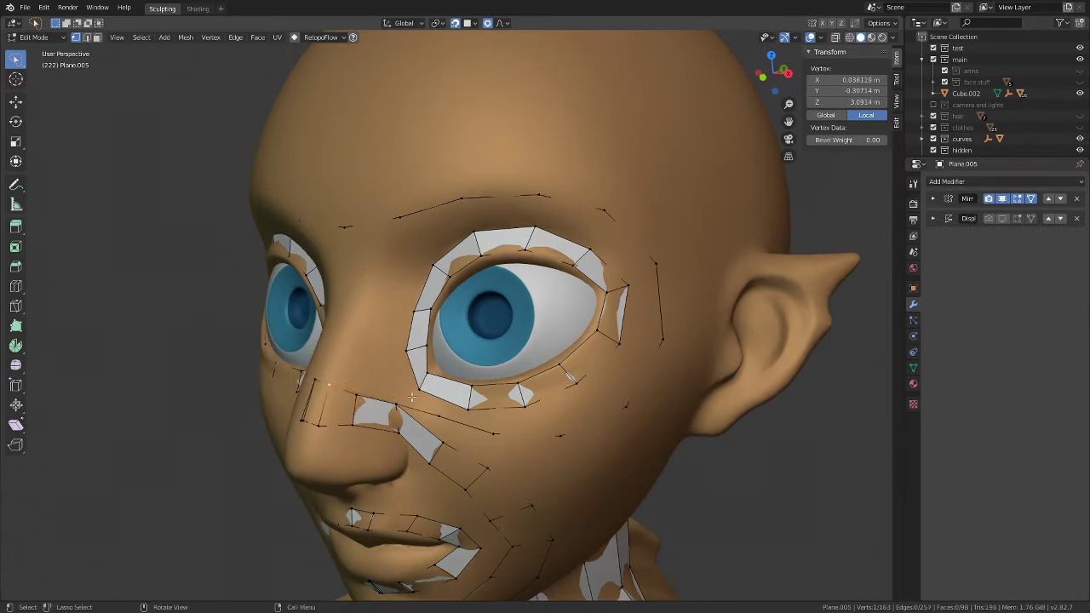
# Step: Subdivide the long edge running from the merged nose vertex to the eye loop's vertex below the inner eye corner
pyautogui.click(407, 406)
pyautogui.moveTo(407, 406)
pyautogui.mouseDown(button='middle')
pyautogui.moveTo(423, 416)
pyautogui.moveTo(407, 417)
pyautogui.mouseUp(button='middle')
pyautogui.click(464, 437)
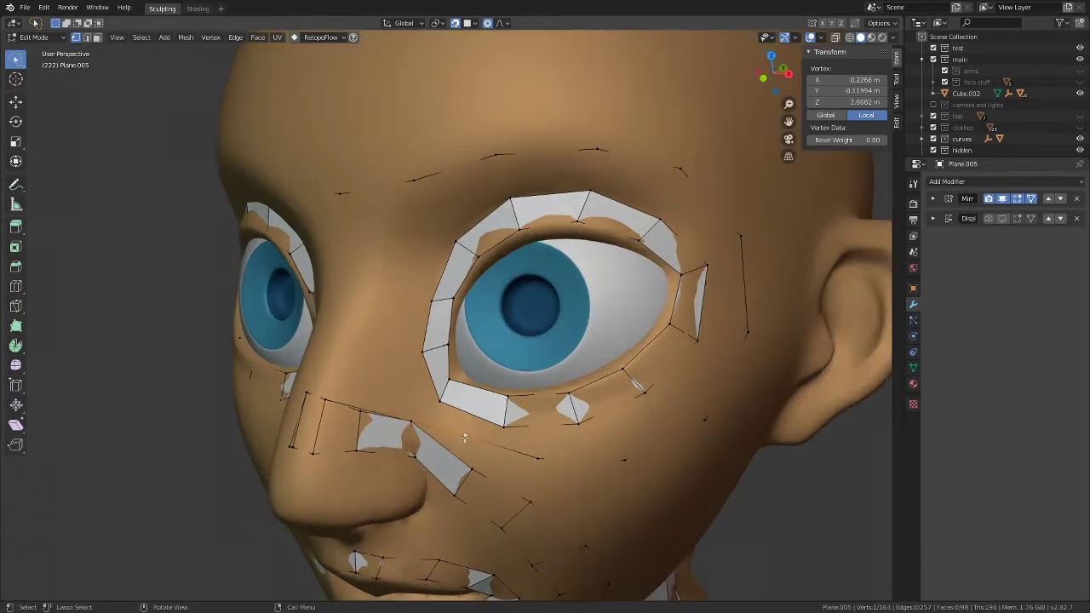
pyautogui.press('g')
pyautogui.rightClick(461, 426)
pyautogui.keyDown('shift'); pyautogui.click(344, 394); pyautogui.keyUp('shift')
pyautogui.rightClick(345, 394)
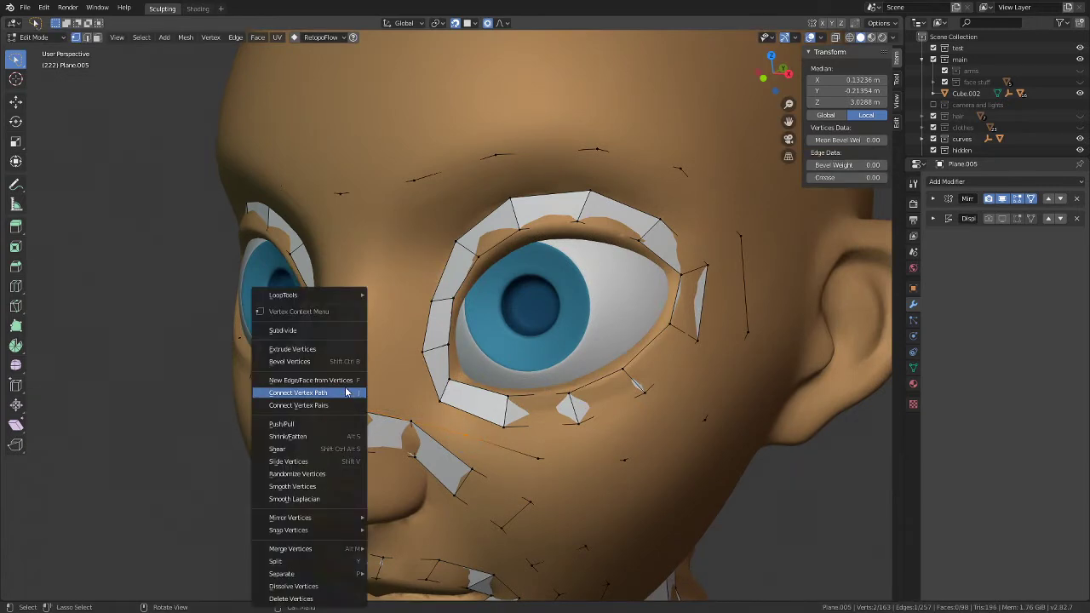
pyautogui.click(332, 332)
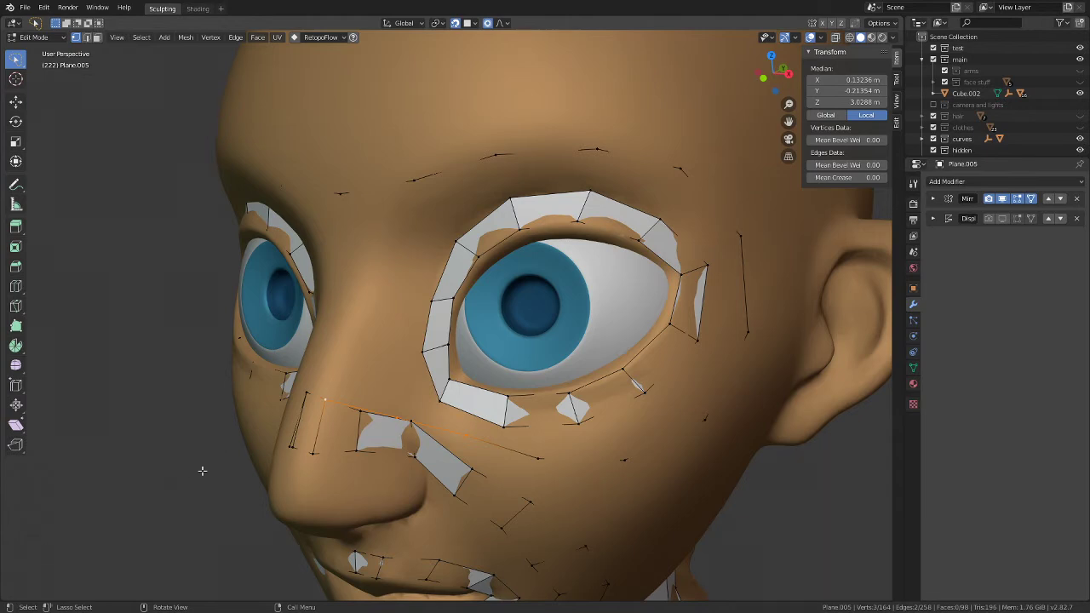
# Step: Move the subdivided edge's middle vertex close to the neighbouring upper vertex of the strip on the side of the nose
pyautogui.scroll(-2, 246, 502)
pyautogui.moveTo(256, 493); pyautogui.dragTo(323, 421, button='middle')
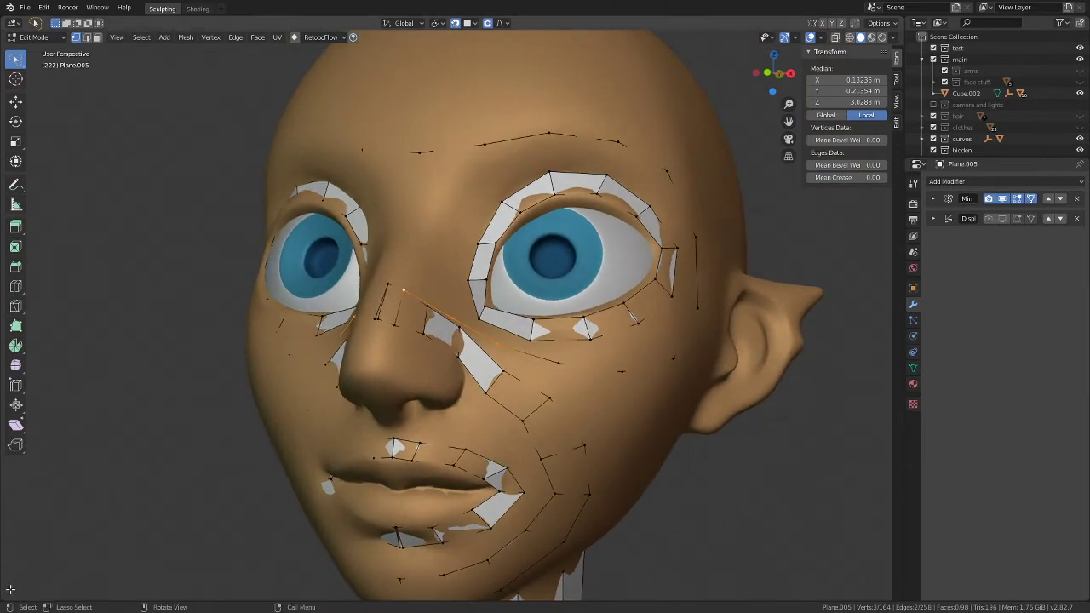
pyautogui.moveTo(488, 326); pyautogui.dragTo(359, 362, button='middle')
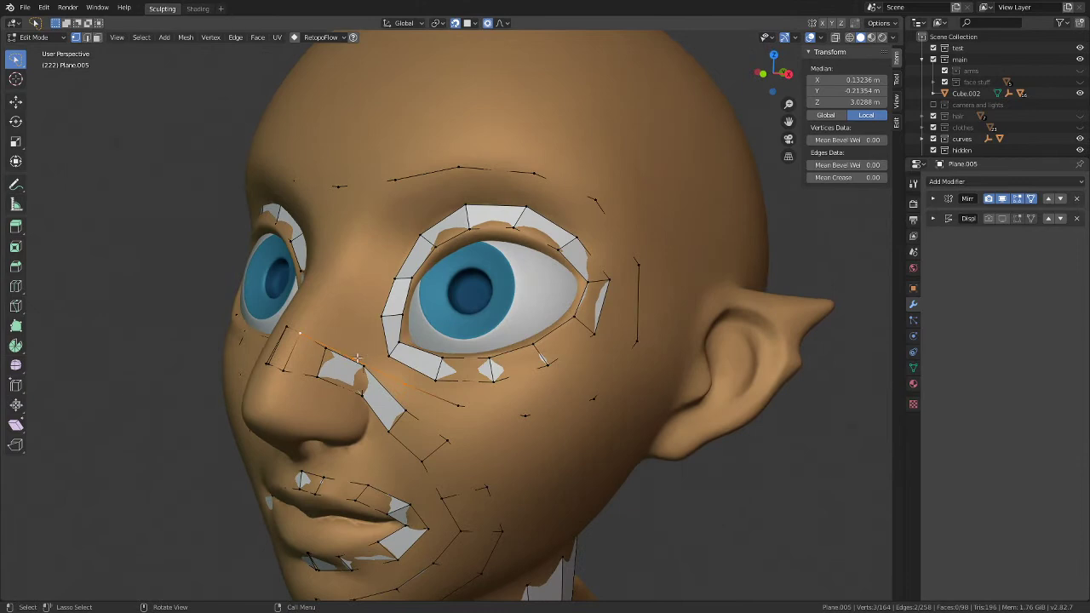
pyautogui.click(359, 361)
pyautogui.press('g')
pyautogui.click(317, 334)
# Step: Merge the moved vertex with the strip's adjacent upper vertex on the side of the nose at their center
pyautogui.keyDown('shift'); pyautogui.click(324, 347); pyautogui.keyUp('shift')
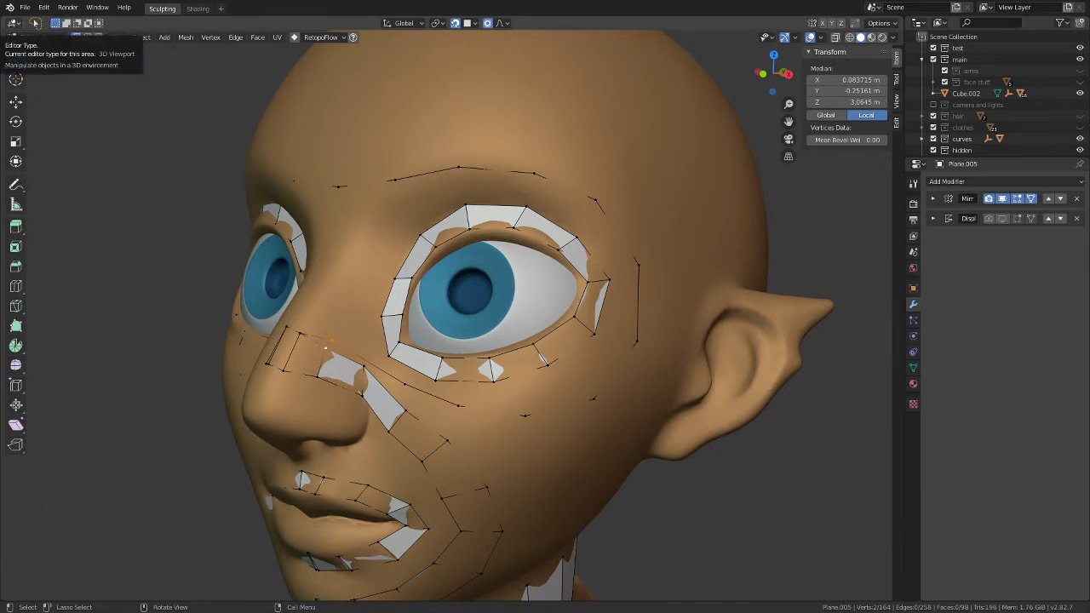
pyautogui.scroll(2, 252, 446)
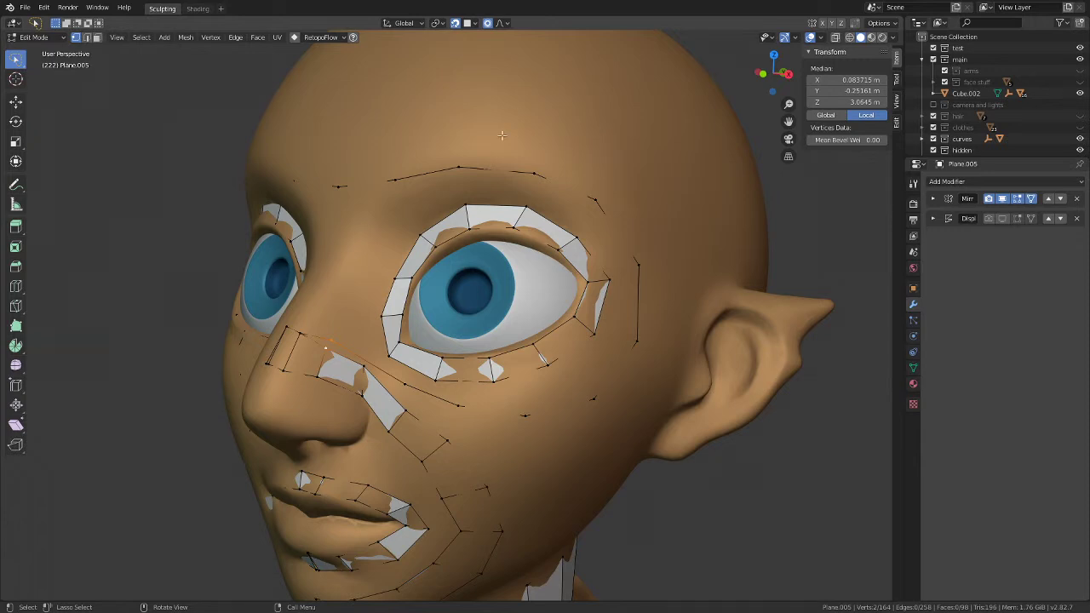
pyautogui.moveTo(361, 332); pyautogui.dragTo(366, 308, button='middle')
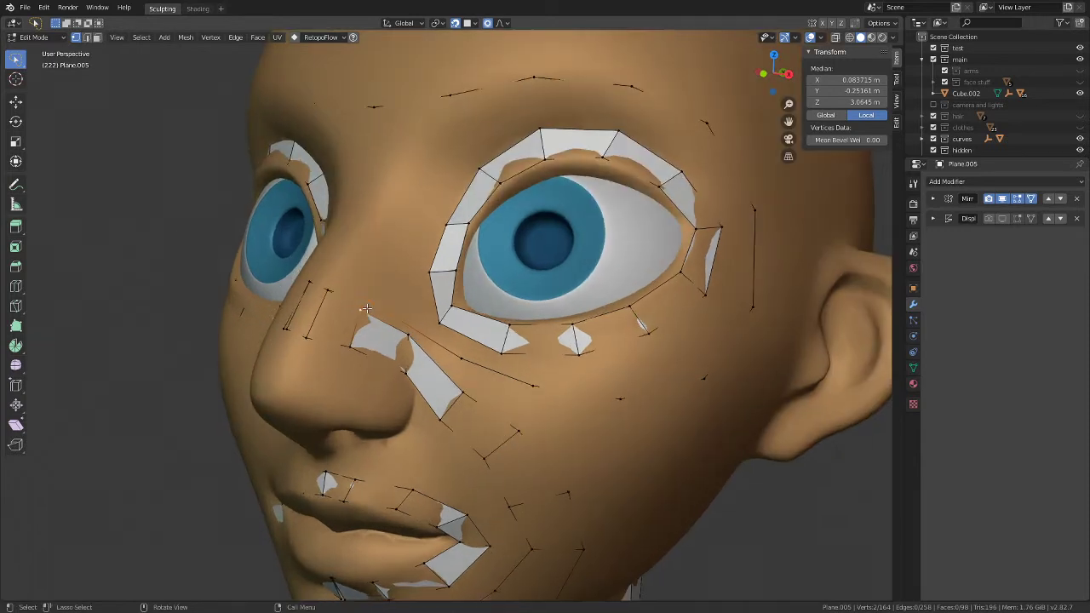
pyautogui.press('m')
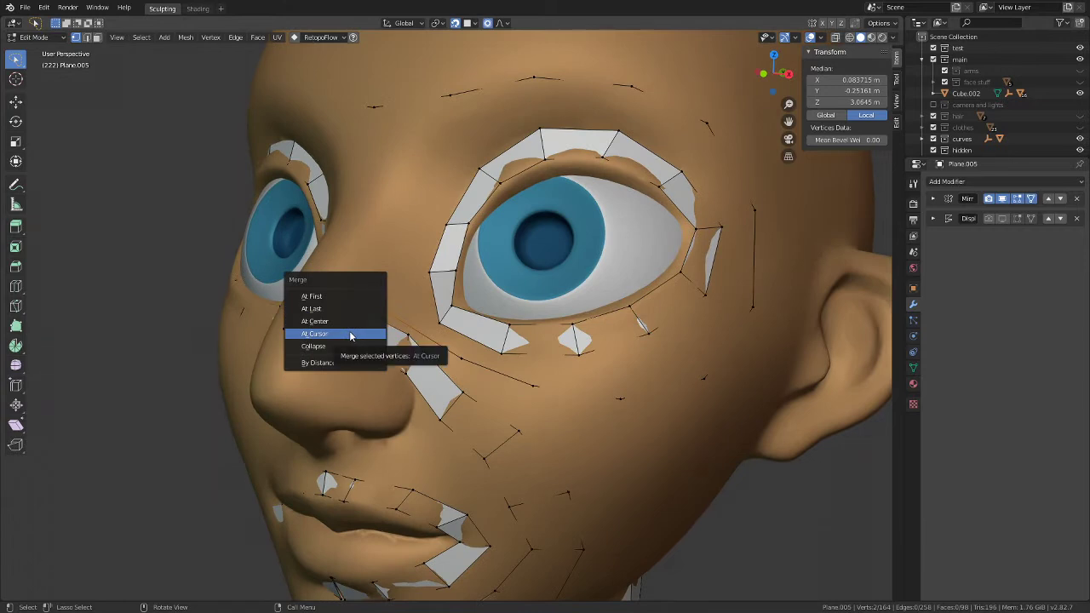
pyautogui.click(356, 322)
# Step: Delete the edge linking the merged nose vertex to the eye loop below the inner eye corner, and select the loop's loose end vertex
pyautogui.scroll(-4, 379, 330)
pyautogui.click(435, 354)
pyautogui.keyDown('shift'); pyautogui.click(409, 338); pyautogui.keyUp('shift')
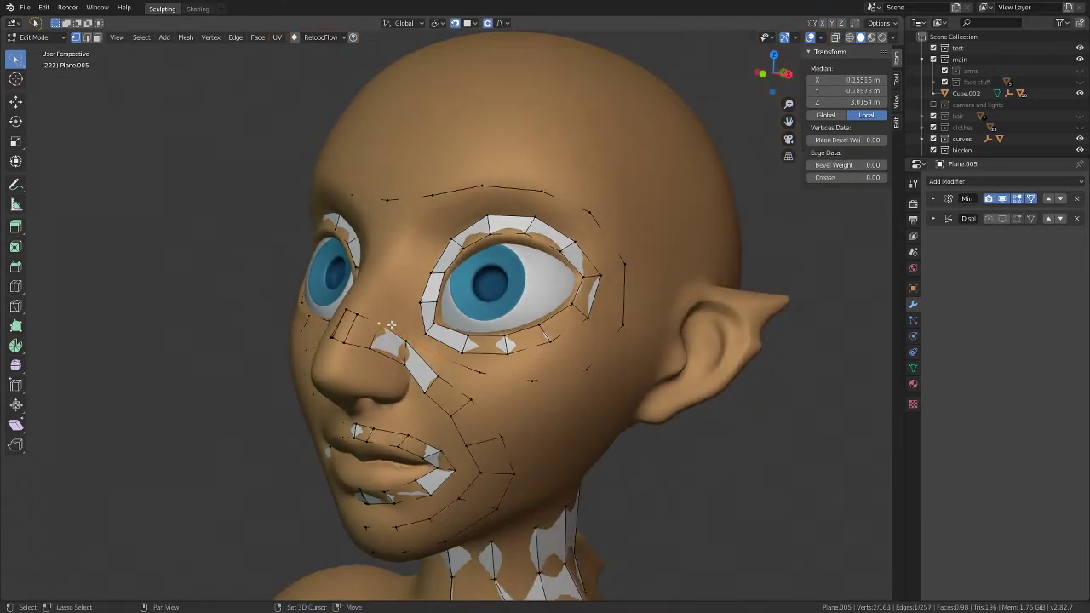
pyautogui.press('x')
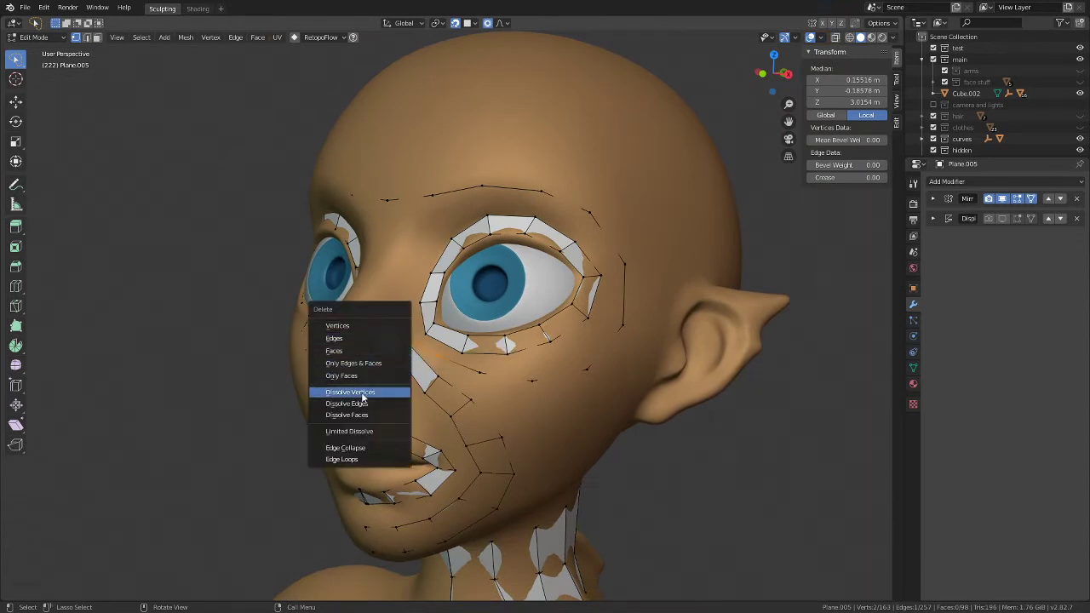
pyautogui.click(361, 339)
pyautogui.click(447, 361)
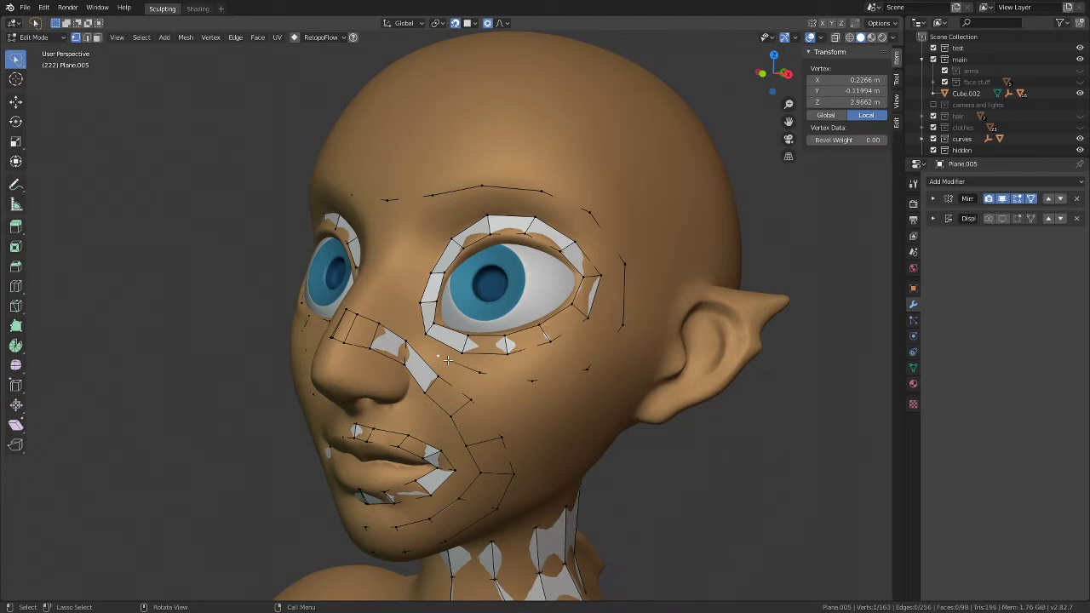
# Step: Merge the eye loop's loose end vertex with the strip's outer vertex beside the nose, at the last selected vertex
pyautogui.keyDown('shift'); pyautogui.click(442, 378); pyautogui.keyUp('shift')
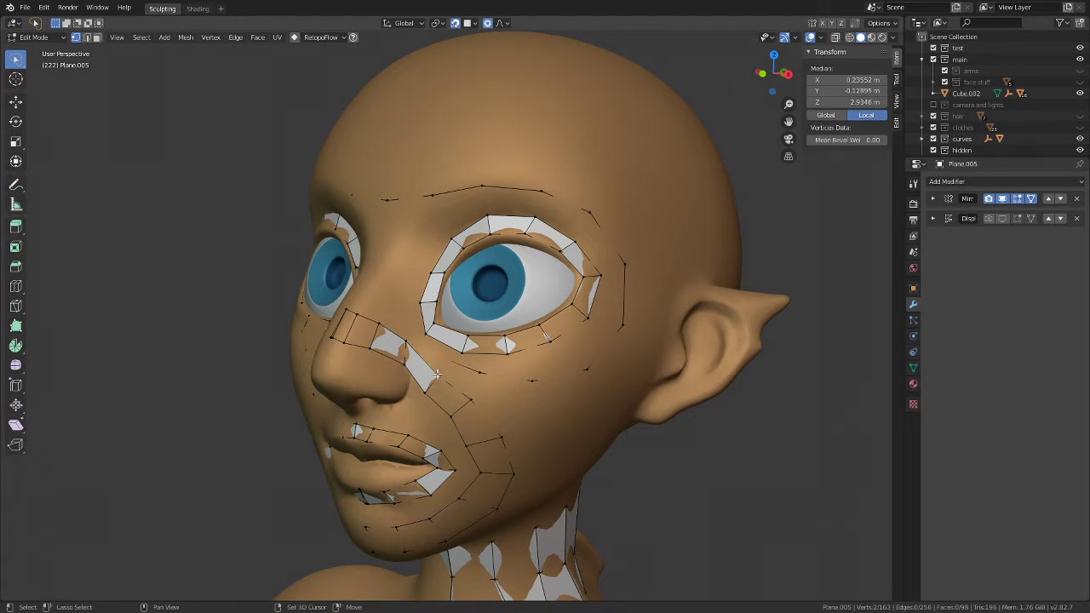
pyautogui.press('m')
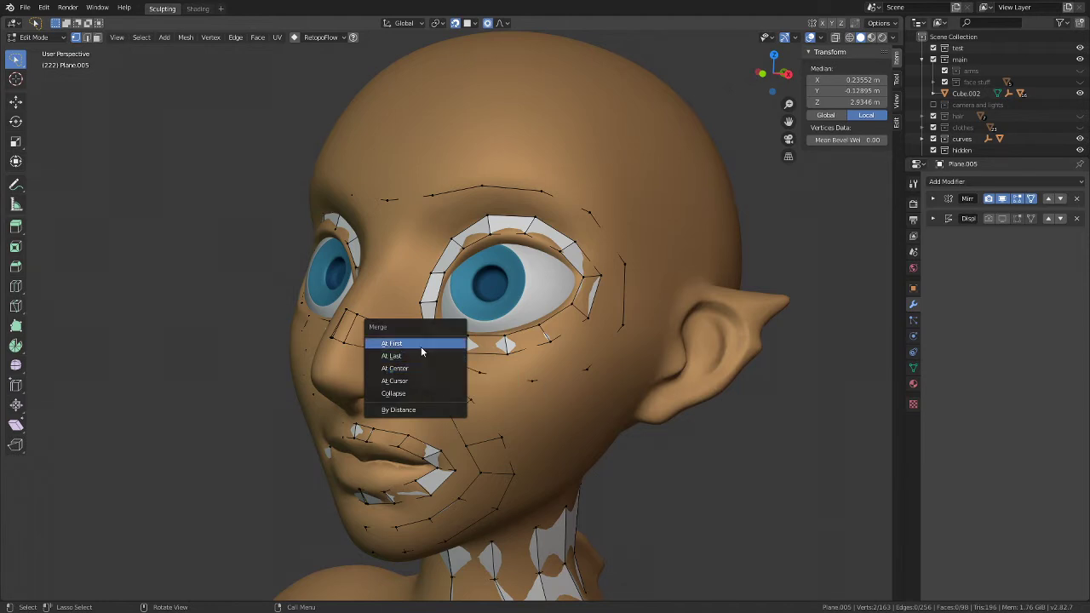
pyautogui.click(417, 357)
# Step: Lower the outer eye loop's vertex next to the merged one so the loop runs evenly across the cheek
pyautogui.press('g')
pyautogui.click(495, 369)
pyautogui.click(476, 372)
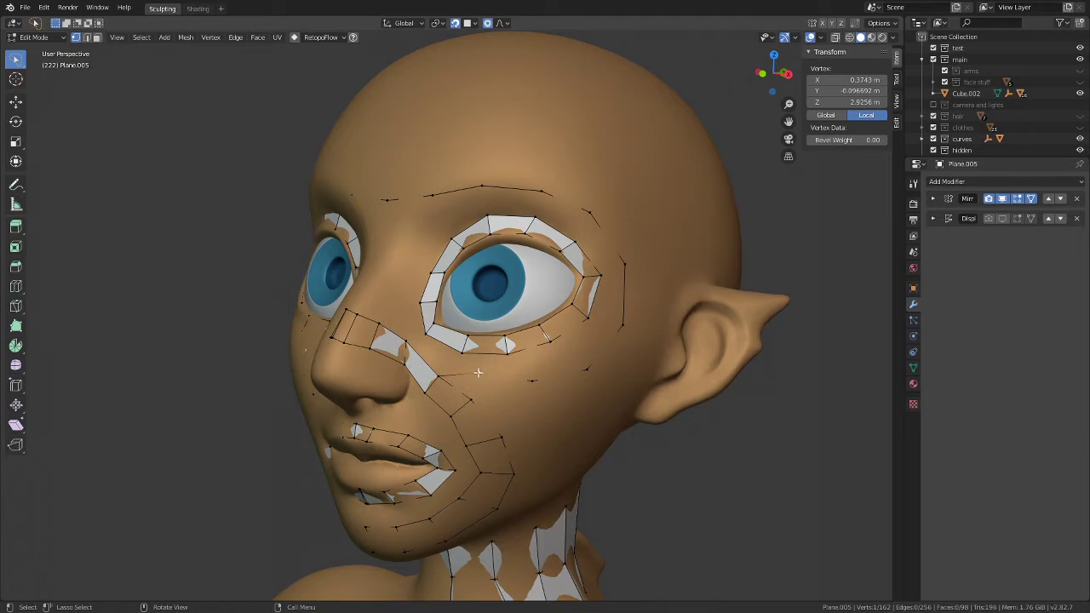
pyautogui.press('g')
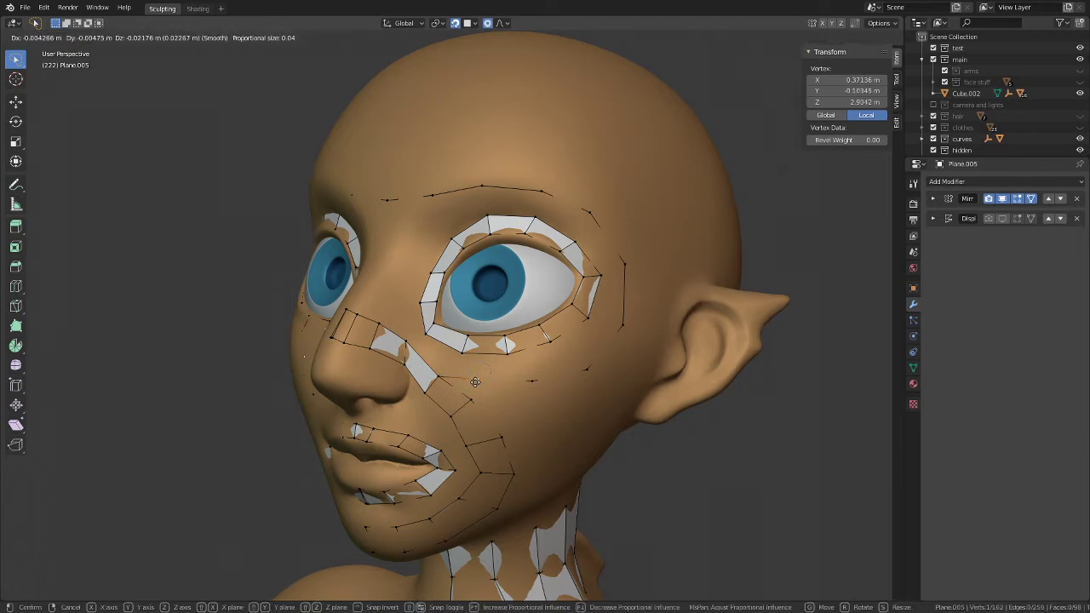
pyautogui.click(471, 381)
# Step: Reposition the strip's upper vertices along the side of the nose to even out its quads
pyautogui.click(409, 364)
pyautogui.click(406, 345)
pyautogui.press('g')
pyautogui.click(421, 349)
pyautogui.click(377, 329)
pyautogui.press('g')
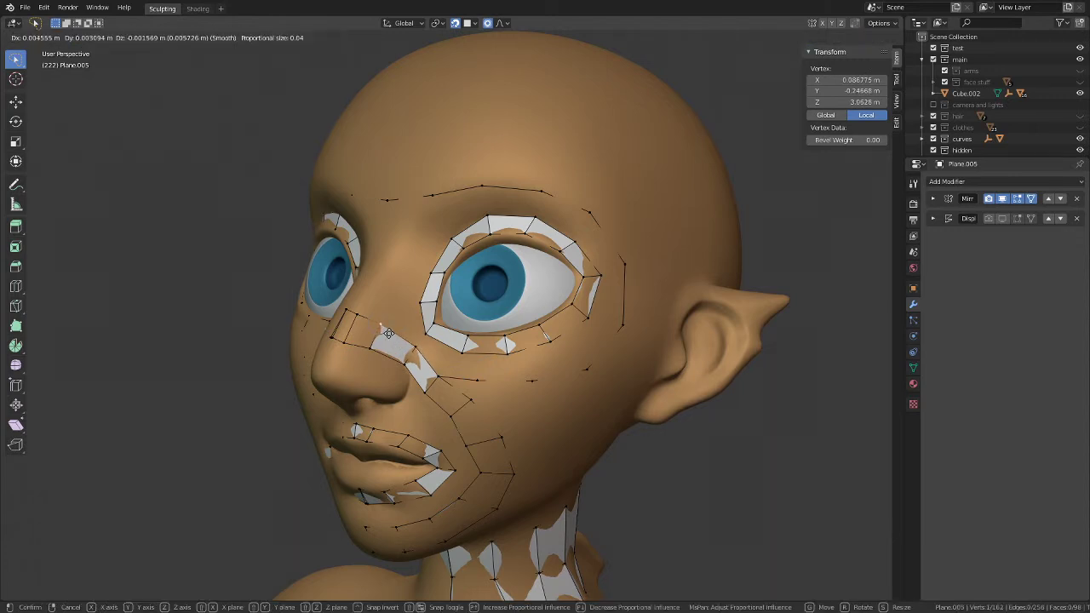
pyautogui.click(380, 332)
# Step: Nudge the nose strip's lower center vertex toward the symmetry line and check the Mirror modifier's settings
pyautogui.moveTo(392, 401); pyautogui.dragTo(436, 394, button='middle')
pyautogui.click(436, 393)
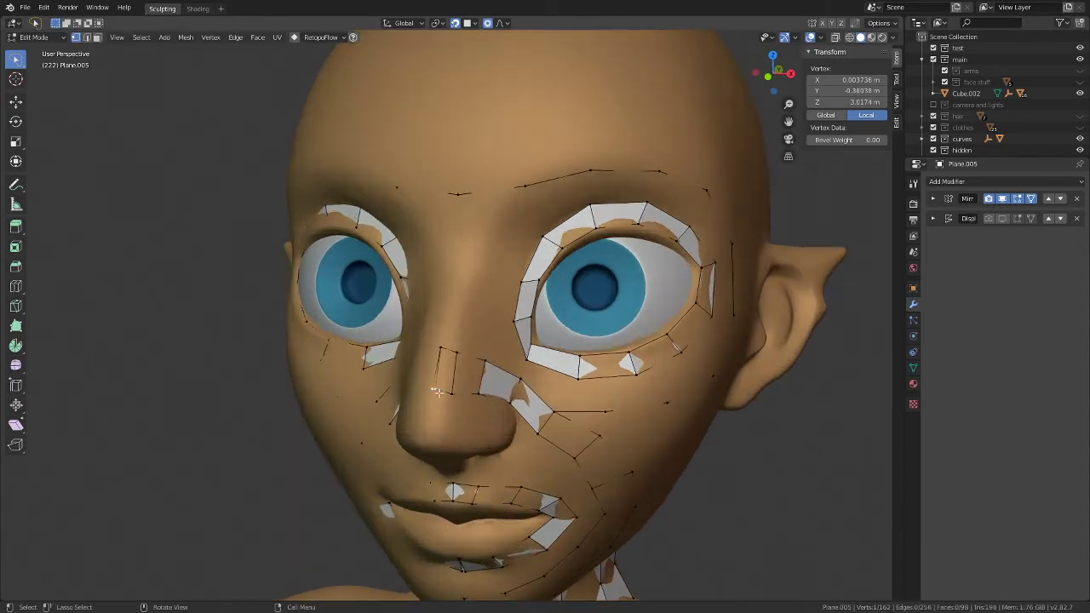
pyautogui.press('g')
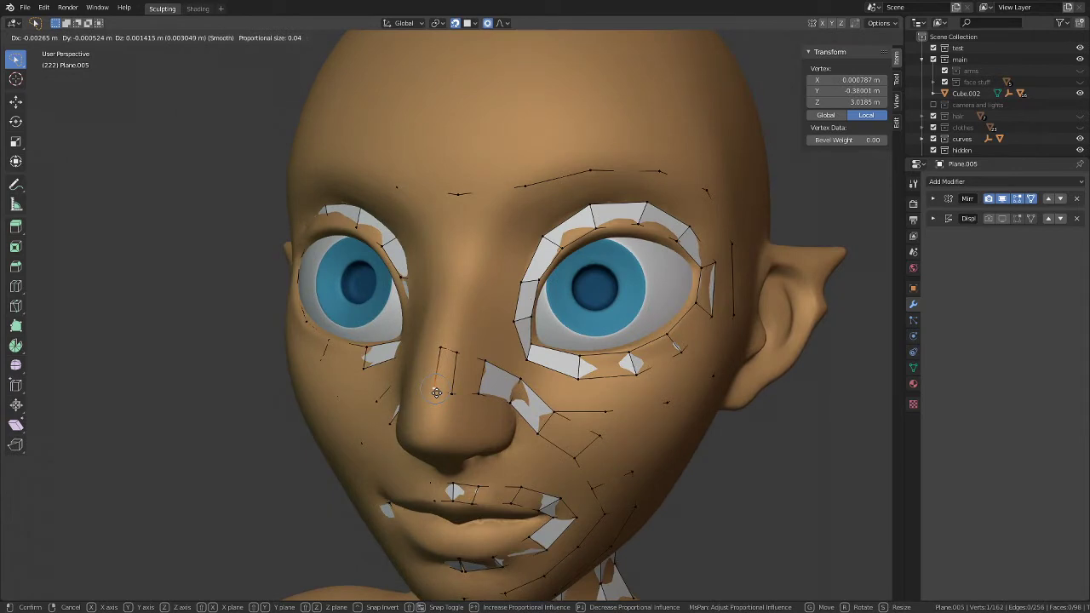
pyautogui.click(433, 388)
pyautogui.click(932, 200)
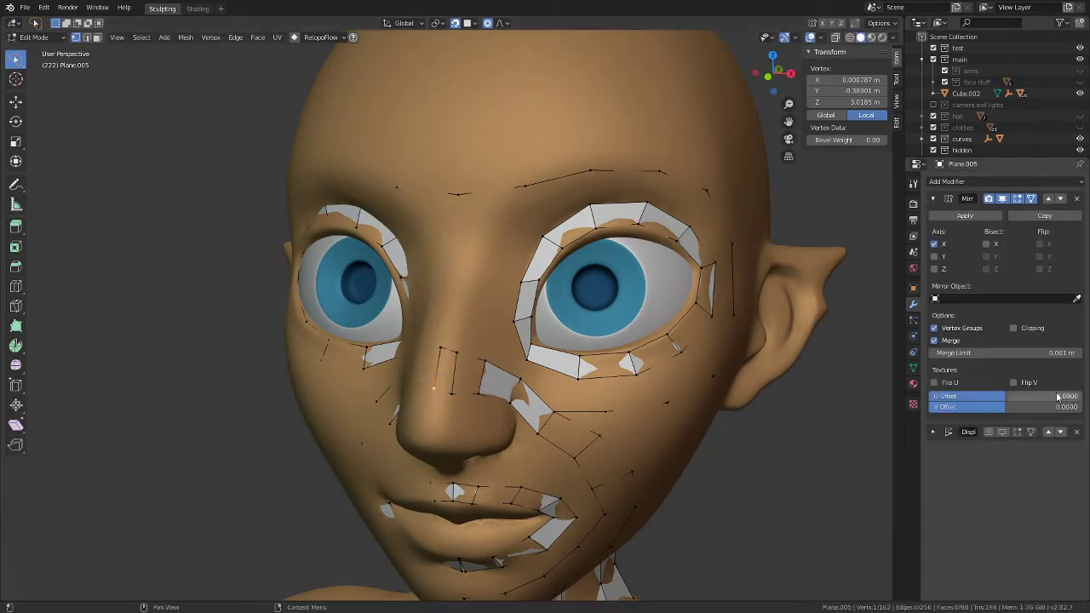
pyautogui.click(933, 199)
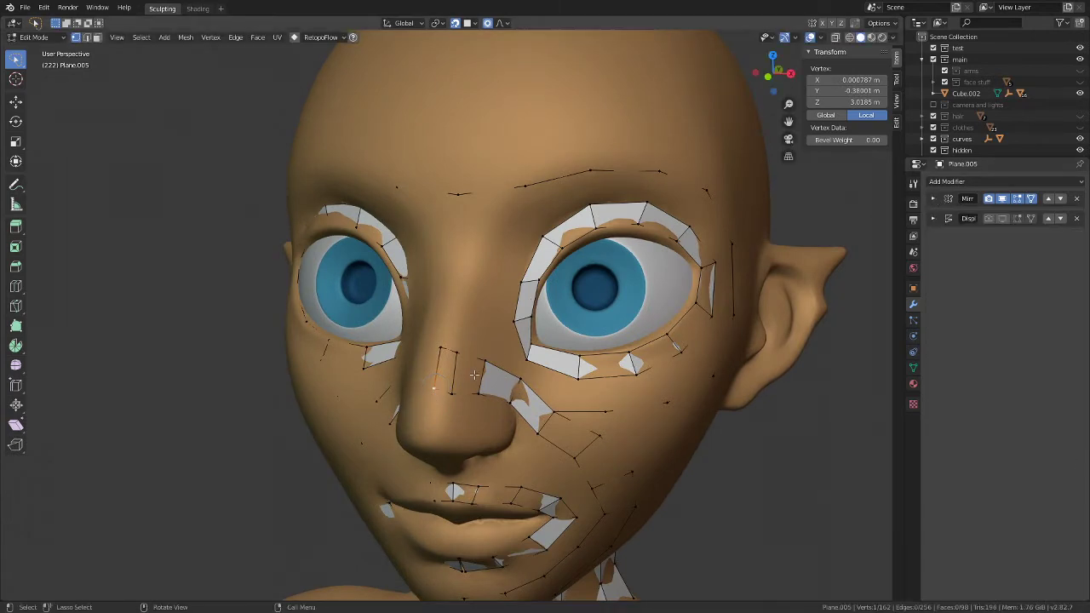
# Step: Shift the nose strip's lower vertices at and beside the center line to even out the quad on the bridge
pyautogui.press('g')
pyautogui.click(422, 408)
pyautogui.press('g')
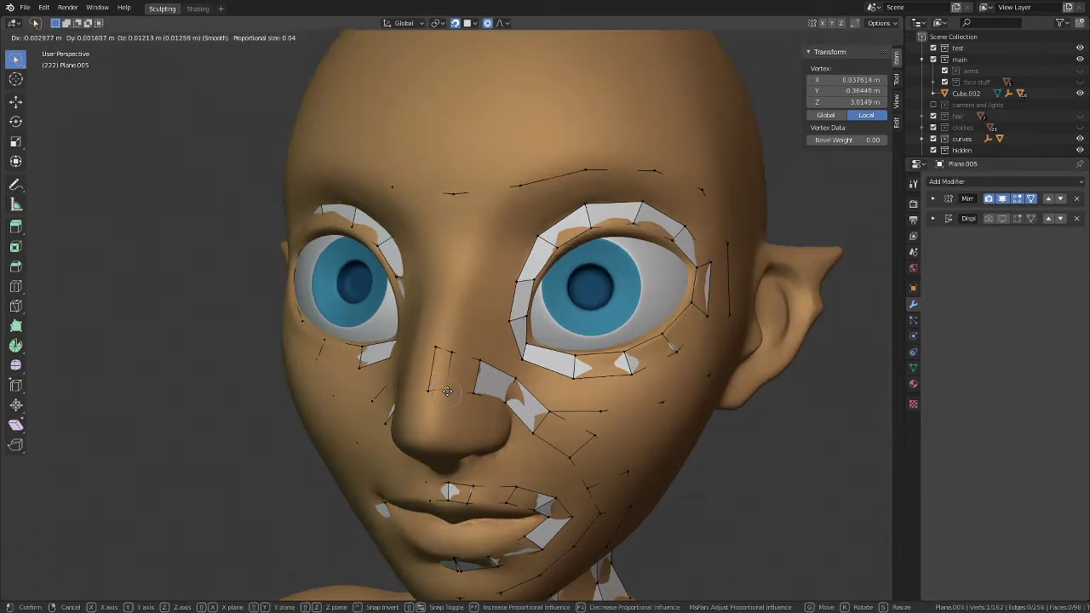
pyautogui.click(446, 394)
# Step: Adjust the strip's vertices beside the nostril so its quads follow the crease between nose and cheek
pyautogui.scroll(-3, 446, 393)
pyautogui.moveTo(446, 394); pyautogui.dragTo(491, 415, button='middle')
pyautogui.moveTo(434, 368); pyautogui.dragTo(485, 387, button='middle')
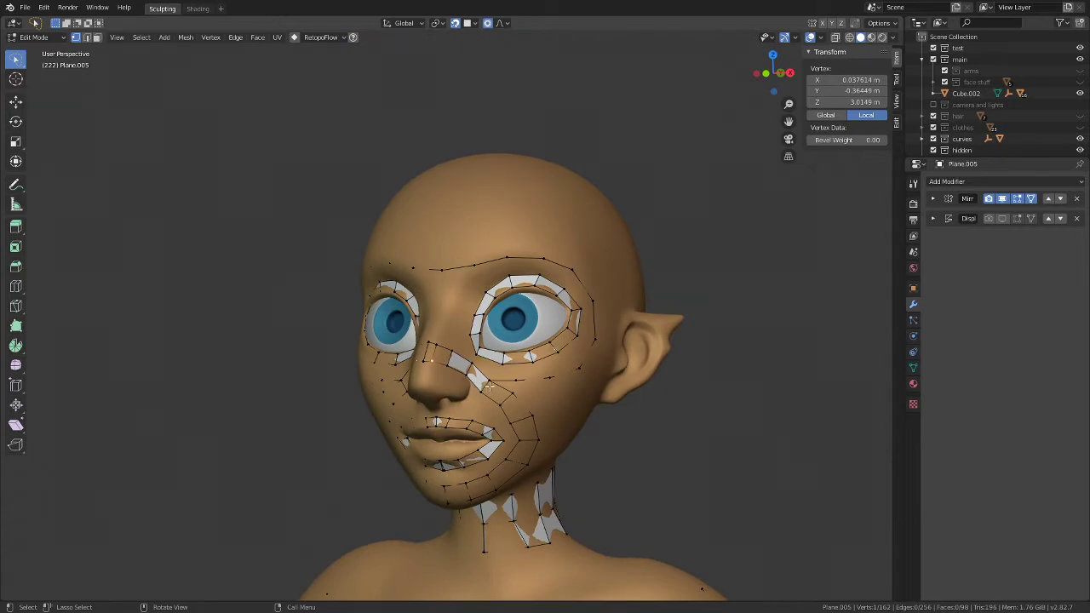
pyautogui.scroll(1, 488, 387)
pyautogui.click(487, 388)
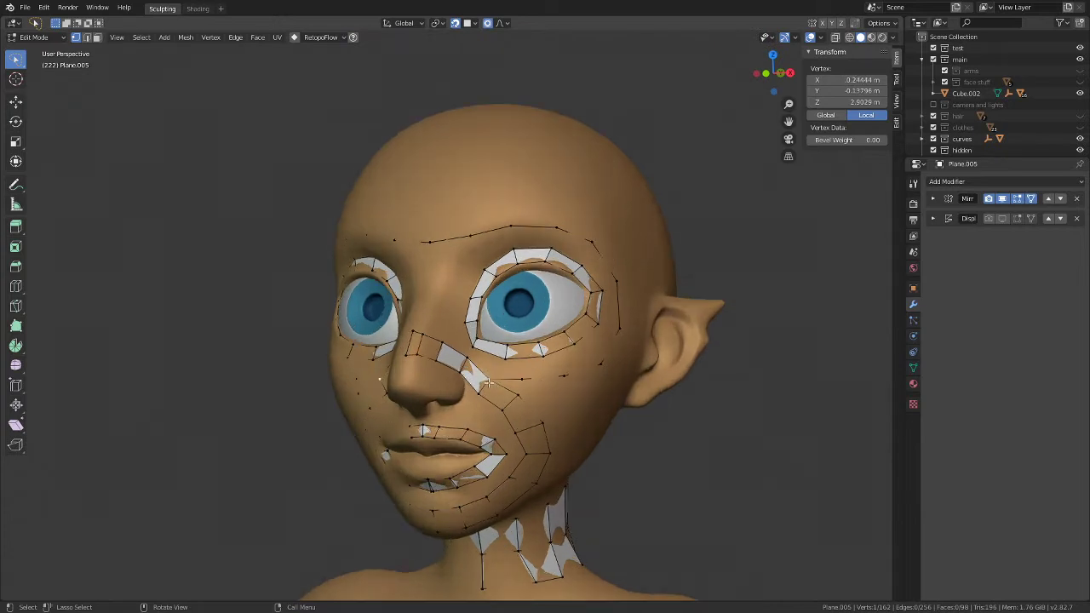
pyautogui.press('g')
pyautogui.click(491, 381)
pyautogui.press('g')
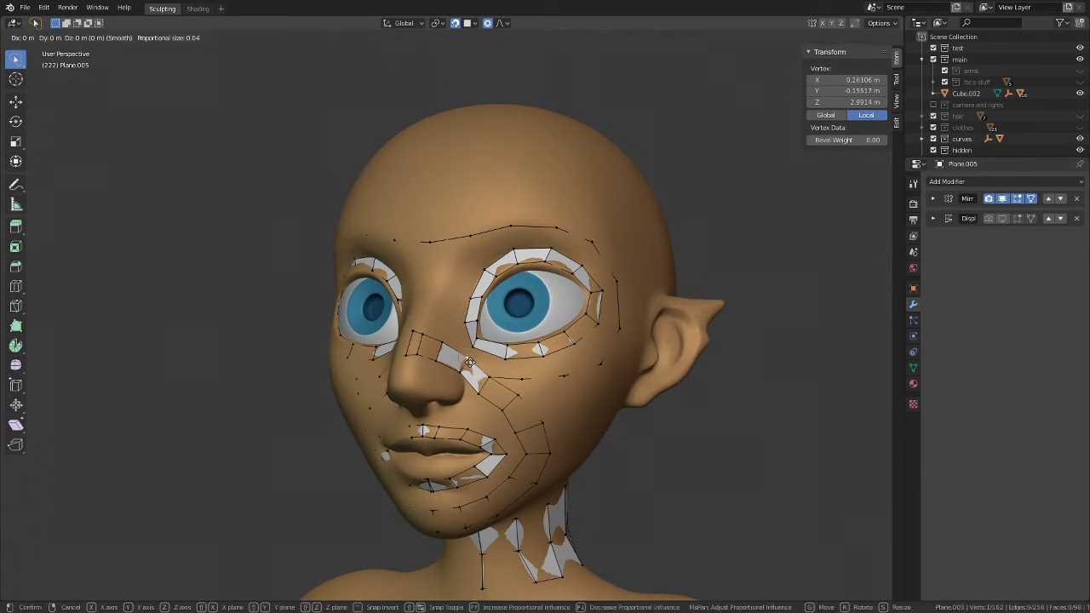
pyautogui.click(431, 340)
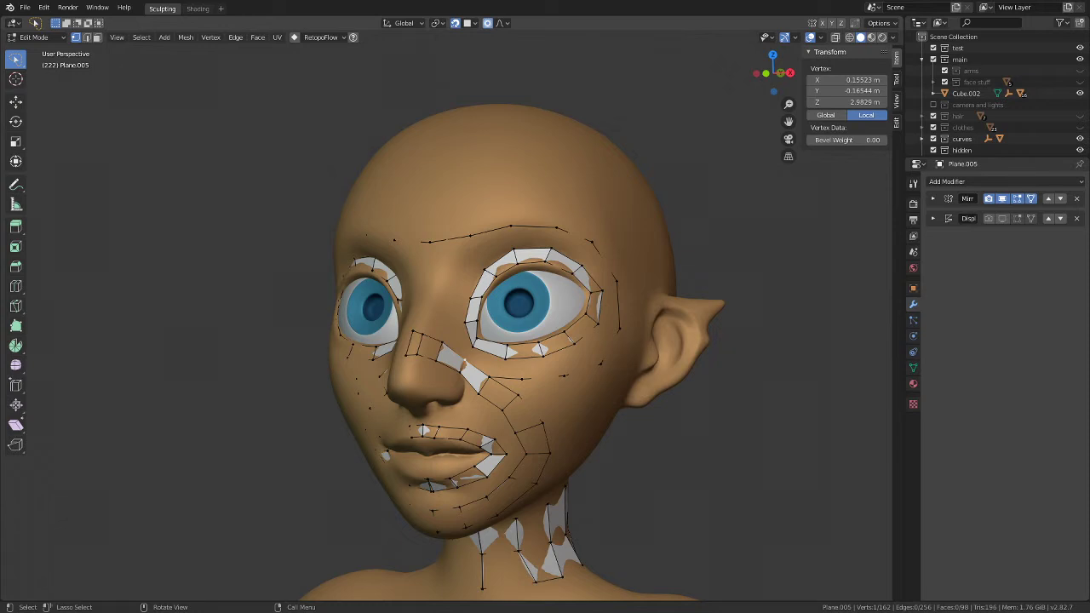
pyautogui.moveTo(396, 390); pyautogui.dragTo(222, 255, button='middle')
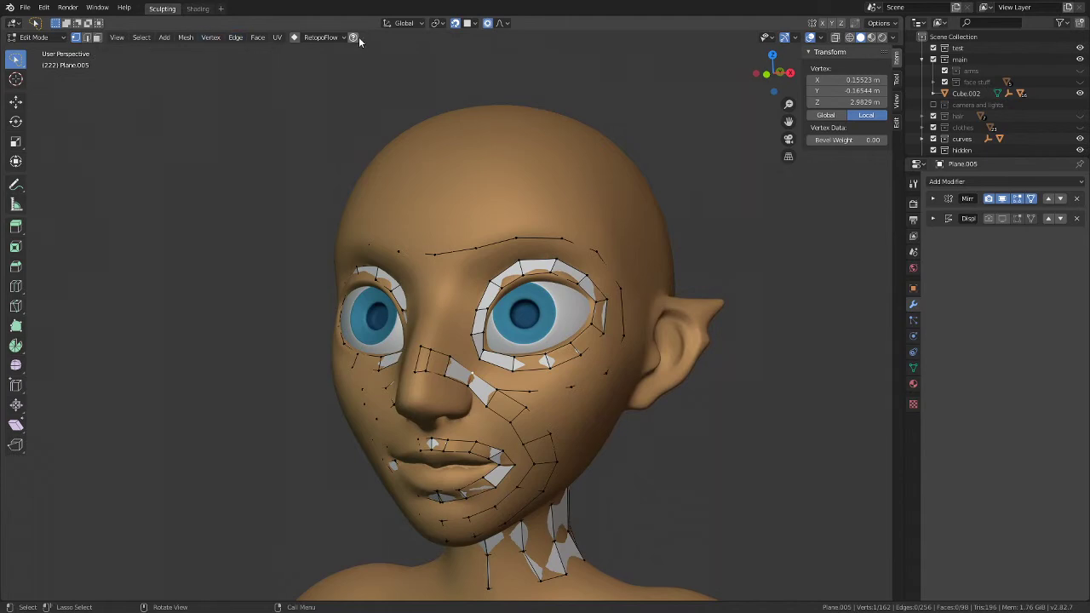
pyautogui.click(324, 38)
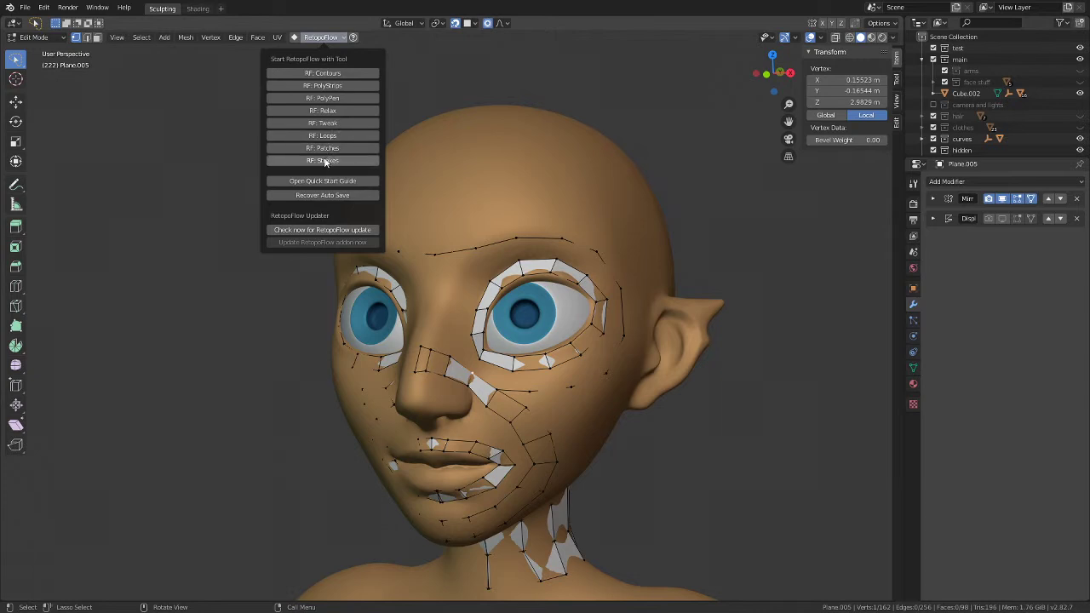
pyautogui.click(333, 99)
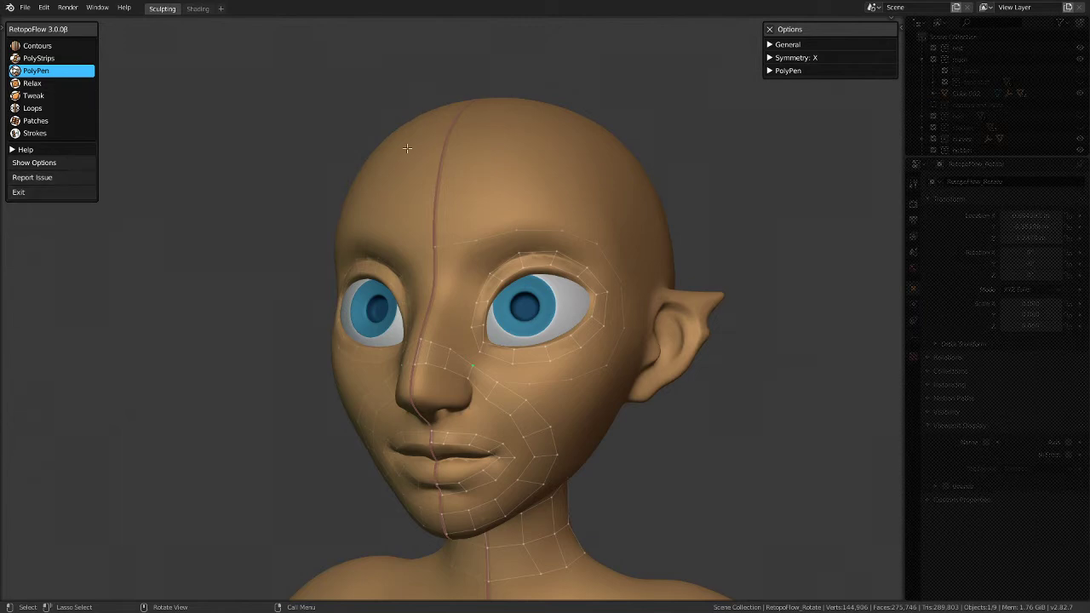
pyautogui.click(47, 195)
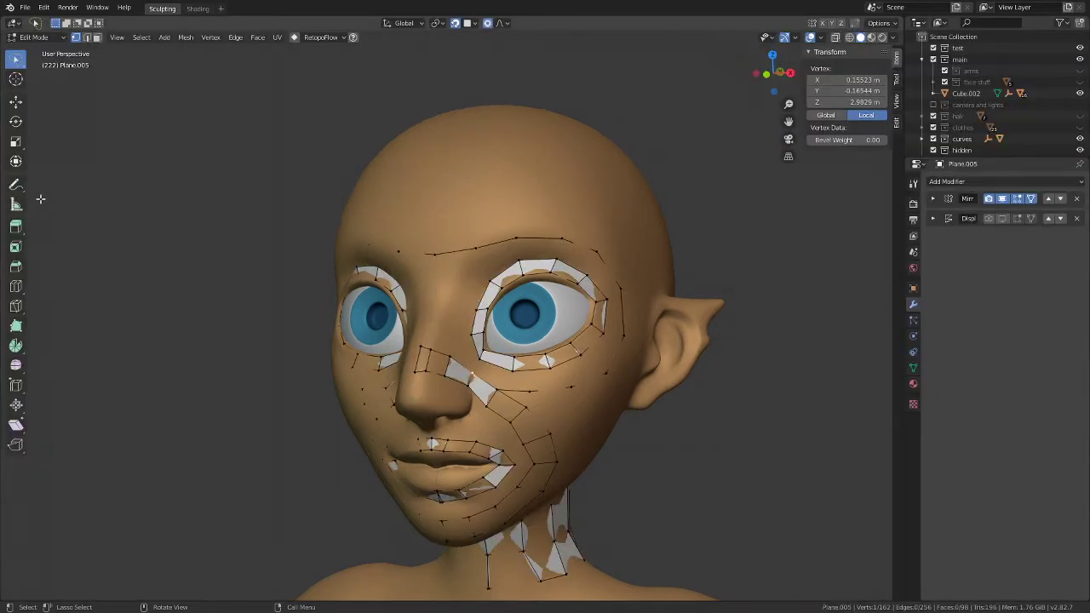
# Step: Try to extrude new geometry upward from the nose strip's upper edge with the Poly Build tool
pyautogui.click(14, 328)
pyautogui.moveTo(163, 276); pyautogui.dragTo(356, 342, button='middle')
pyautogui.scroll(3, 372, 336)
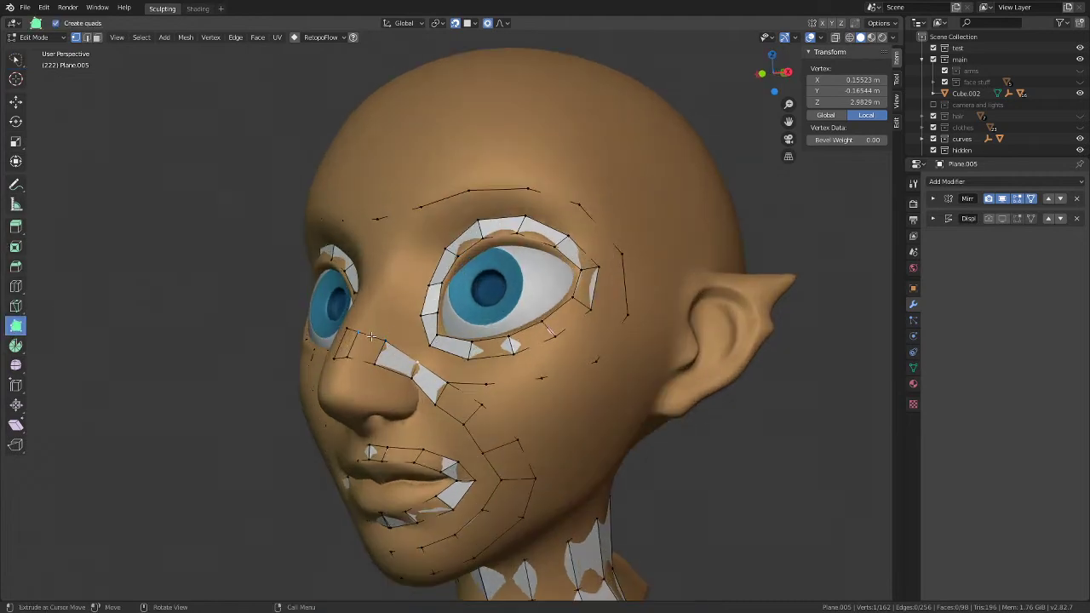
pyautogui.rightClick(371, 334)
pyautogui.moveTo(431, 283); pyautogui.dragTo(441, 280, button='middle')
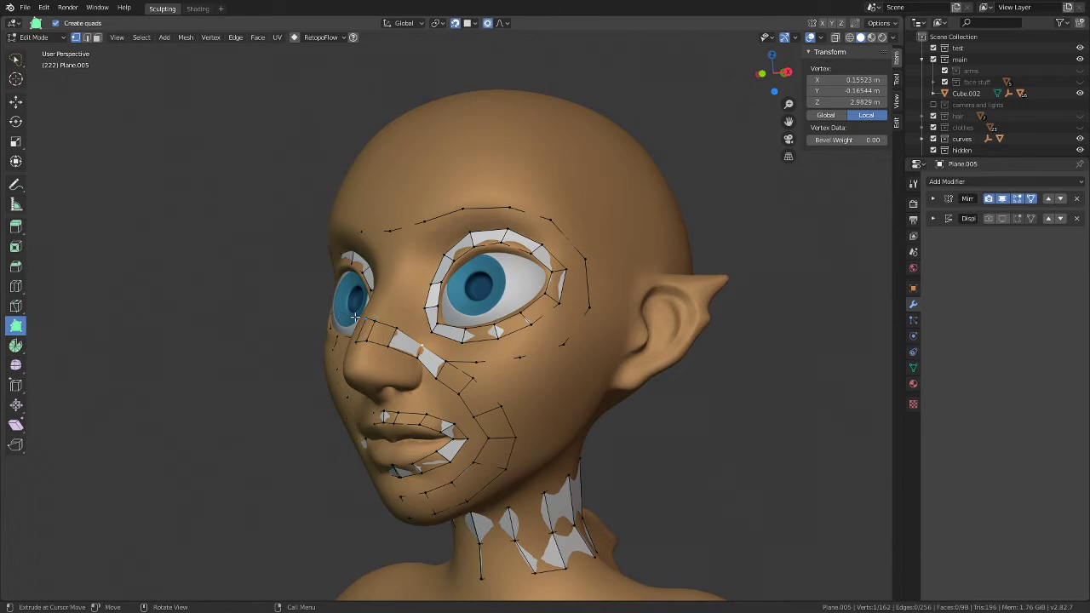
pyautogui.moveTo(394, 305); pyautogui.dragTo(398, 283)
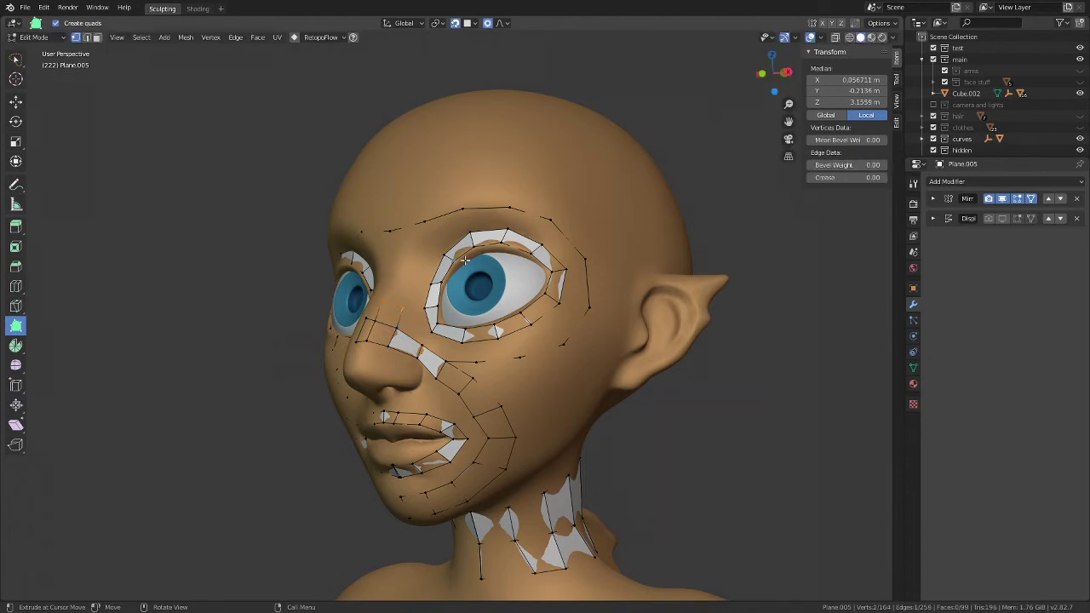
pyautogui.click(432, 315)
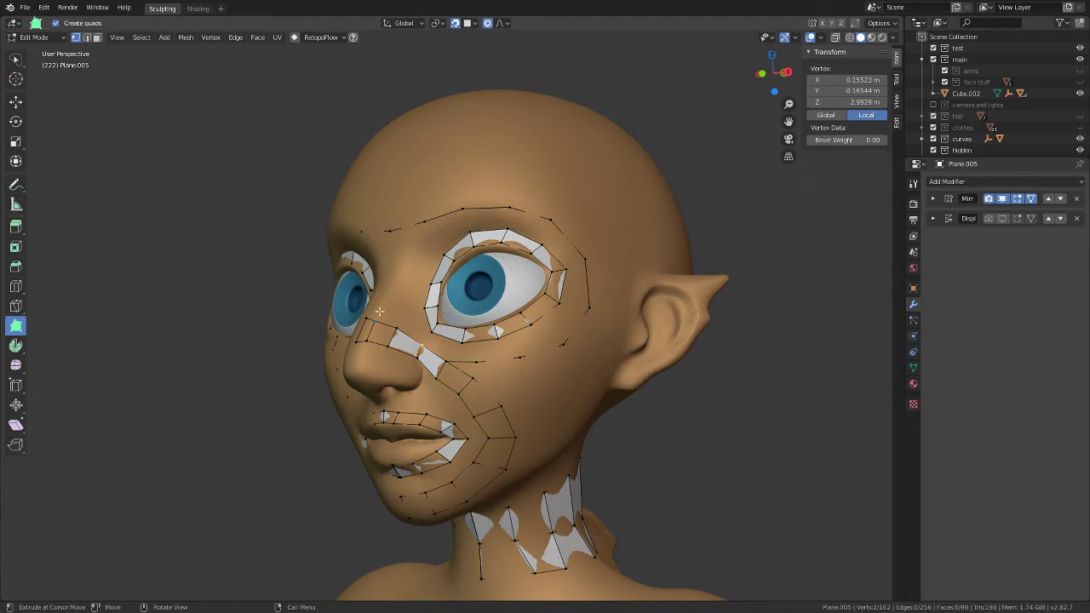
# Step: Start RetopoFlow's PolyPen and build faces below the inner eye corner between the eye ring and the nose-to-cheek strip
pyautogui.click(319, 36)
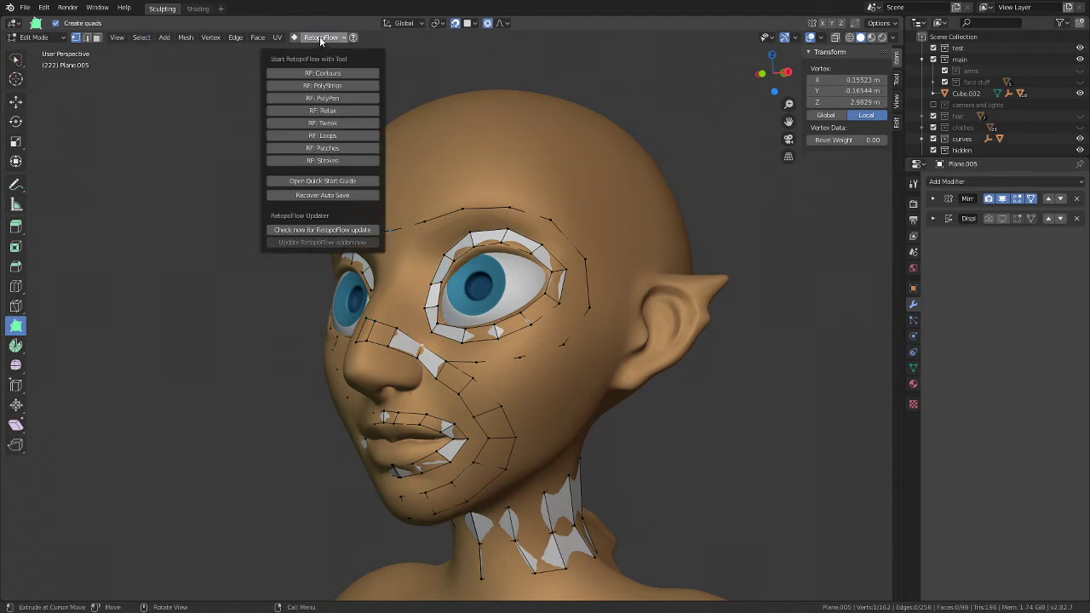
pyautogui.click(335, 98)
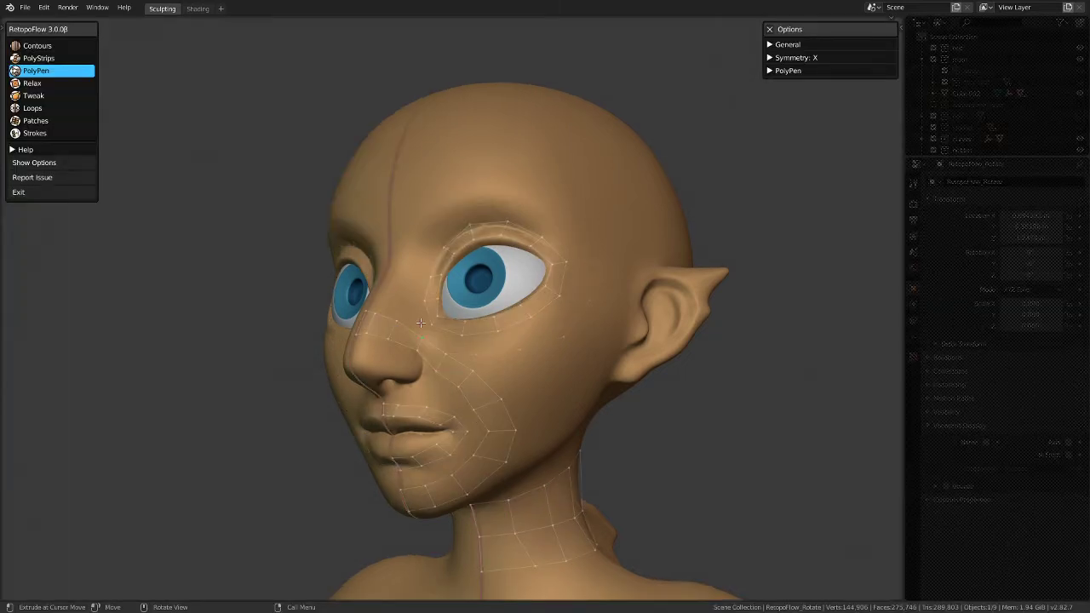
pyautogui.moveTo(421, 323)
pyautogui.mouseDown(button='middle')
pyautogui.moveTo(411, 369)
pyautogui.moveTo(389, 320)
pyautogui.mouseUp(button='middle')
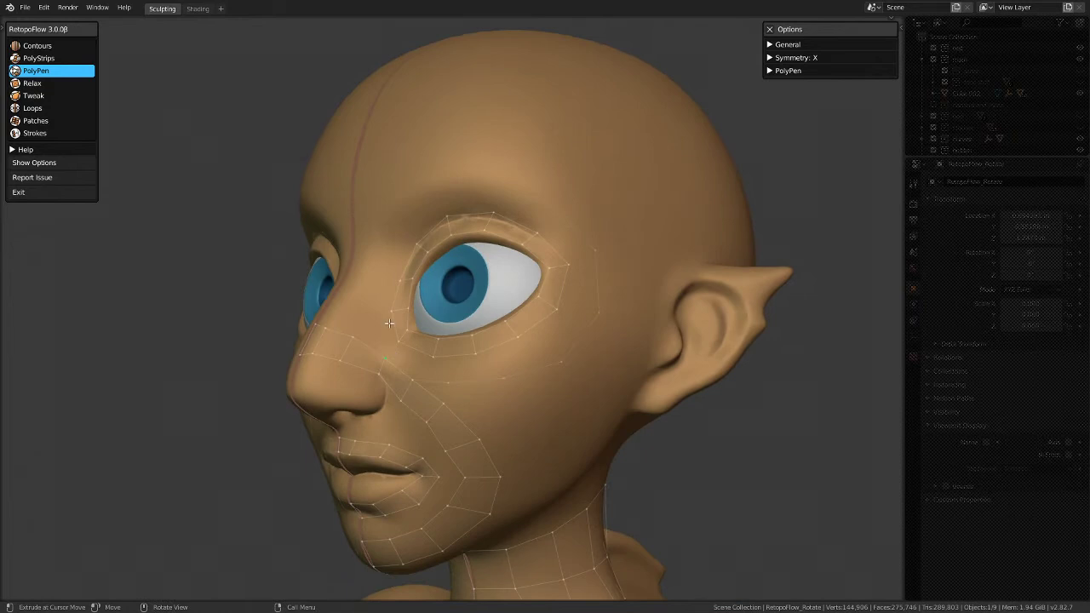
pyautogui.moveTo(486, 366)
pyautogui.mouseDown(button='middle')
pyautogui.moveTo(514, 402)
pyautogui.moveTo(530, 382)
pyautogui.moveTo(511, 368)
pyautogui.mouseUp(button='middle')
pyautogui.scroll(2, 472, 400)
pyautogui.scroll(-2, 487, 409)
pyautogui.scroll(-1, 489, 363)
pyautogui.keyDown('ctrl'); pyautogui.click(474, 378); pyautogui.keyUp('ctrl')
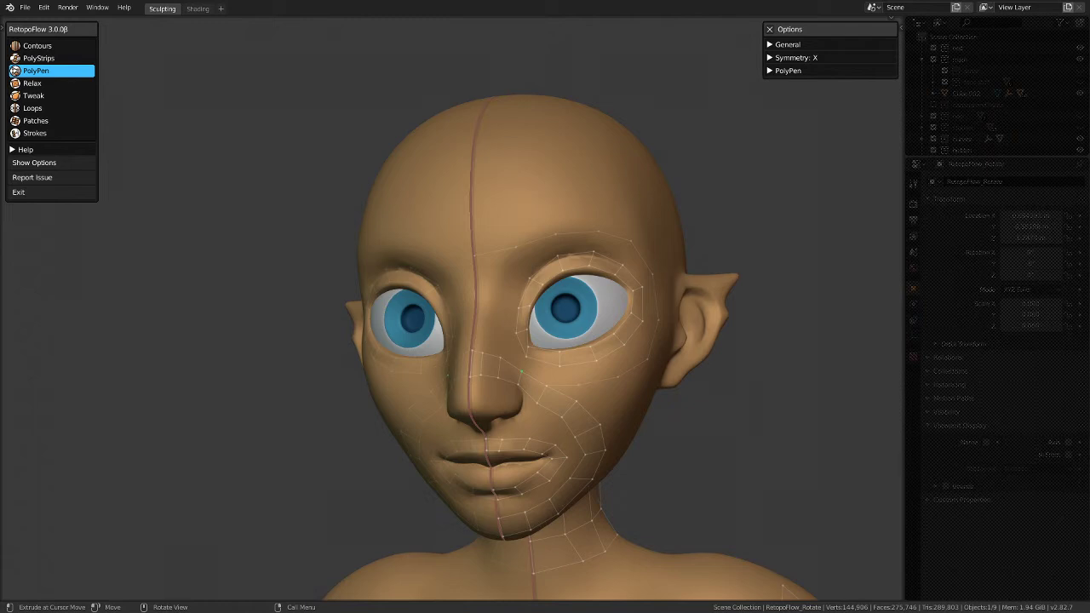
pyautogui.moveTo(509, 410); pyautogui.dragTo(532, 369, button='middle')
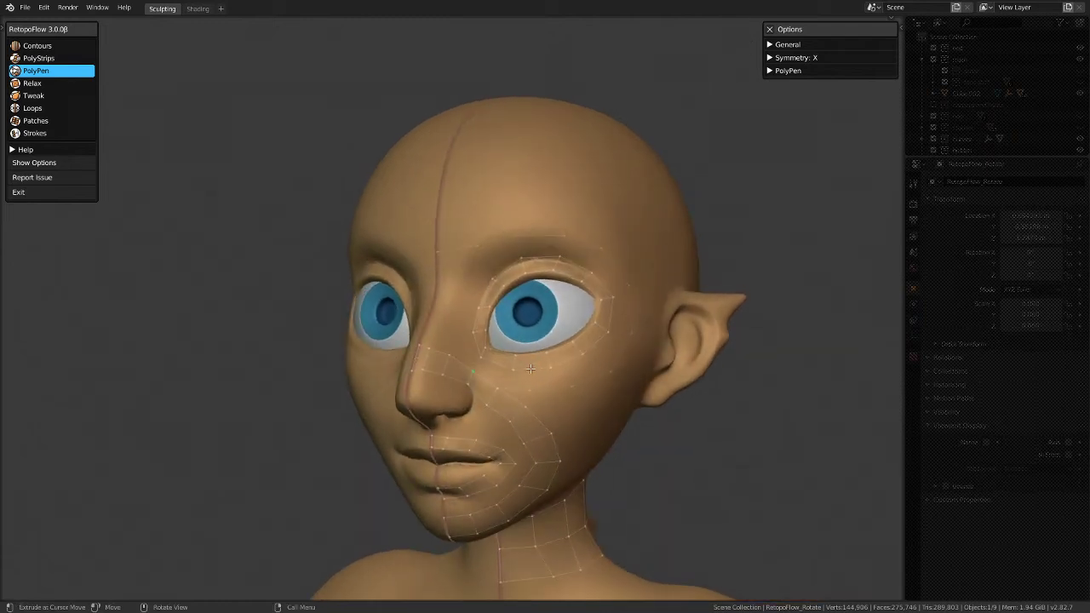
pyautogui.scroll(2, 429, 335)
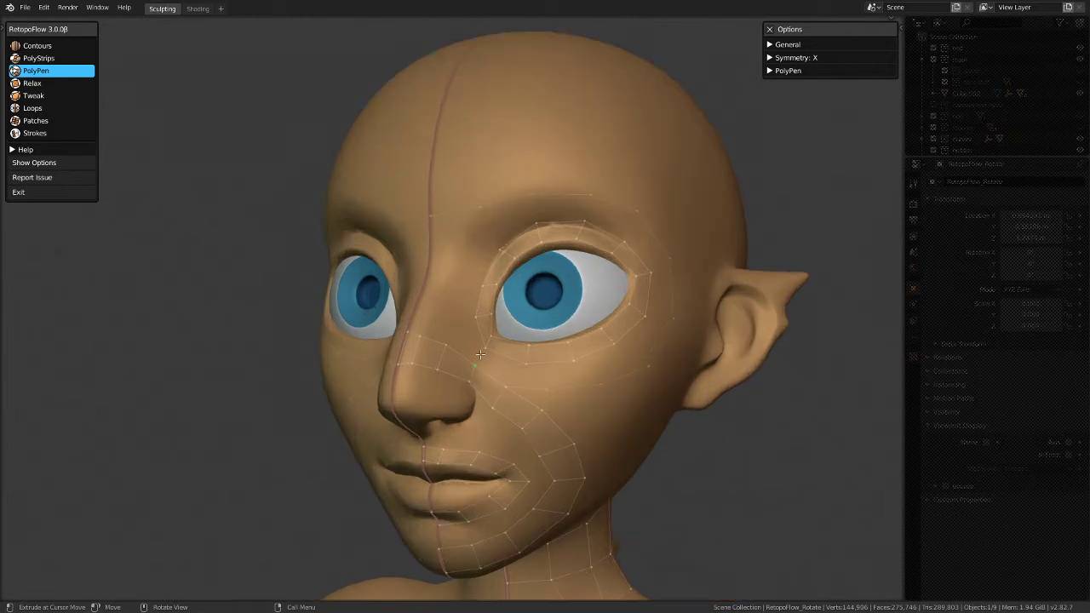
pyautogui.moveTo(488, 351); pyautogui.dragTo(510, 358, button='middle')
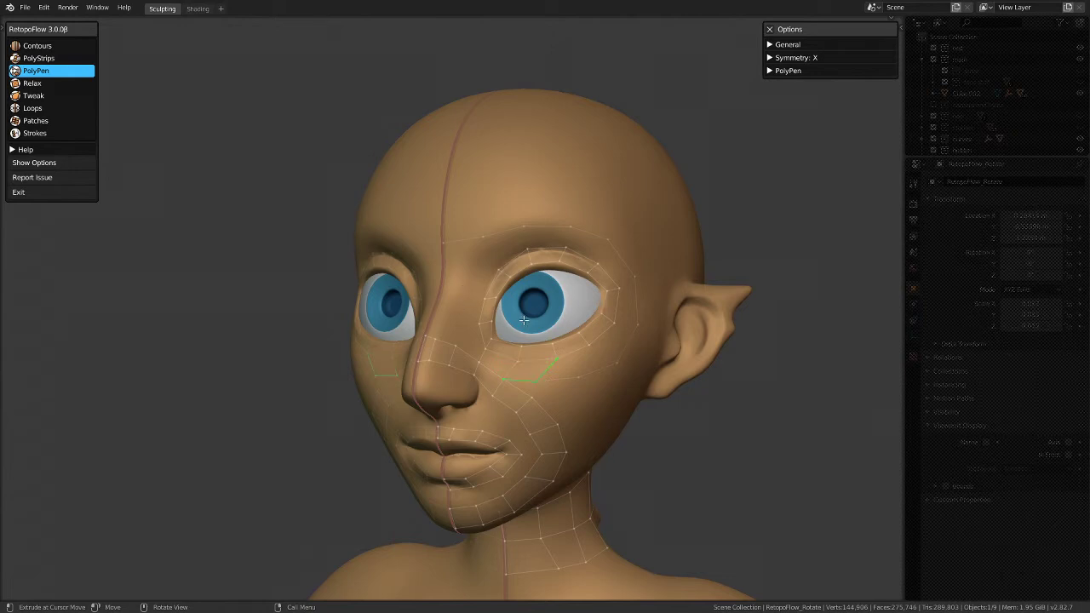
# Step: Adjust the outer eye loop's vertices below the eye and around its outer corner
pyautogui.click(556, 384)
pyautogui.click(640, 311)
pyautogui.click(640, 307)
pyautogui.click(636, 331)
pyautogui.click(603, 368)
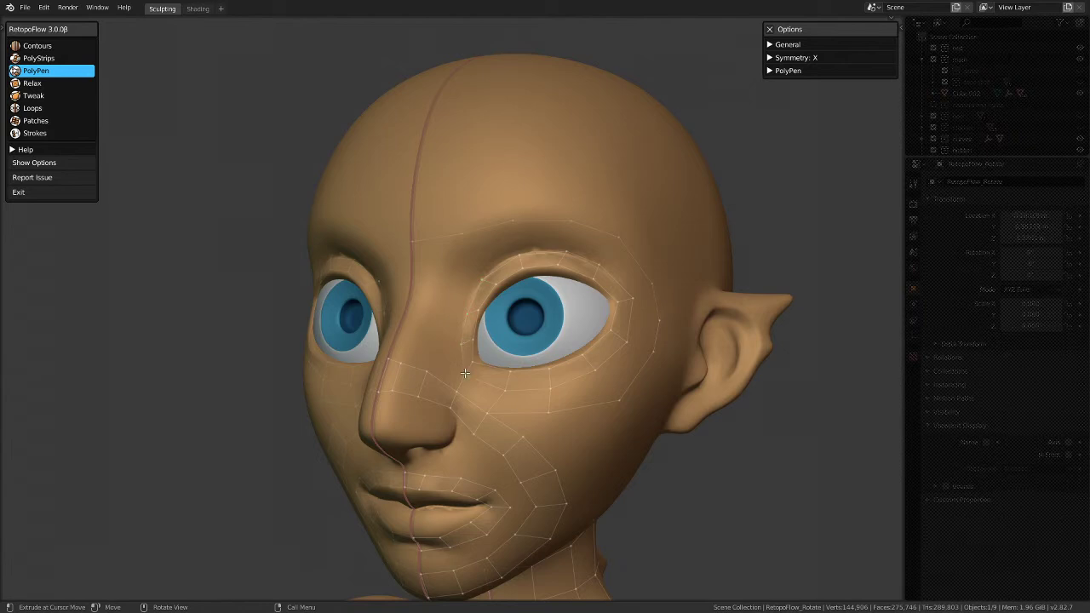
# Step: Add a quad above the nose strip at the center line and another between the eyebrows below the brow line
pyautogui.moveTo(467, 379); pyautogui.dragTo(543, 356, button='middle')
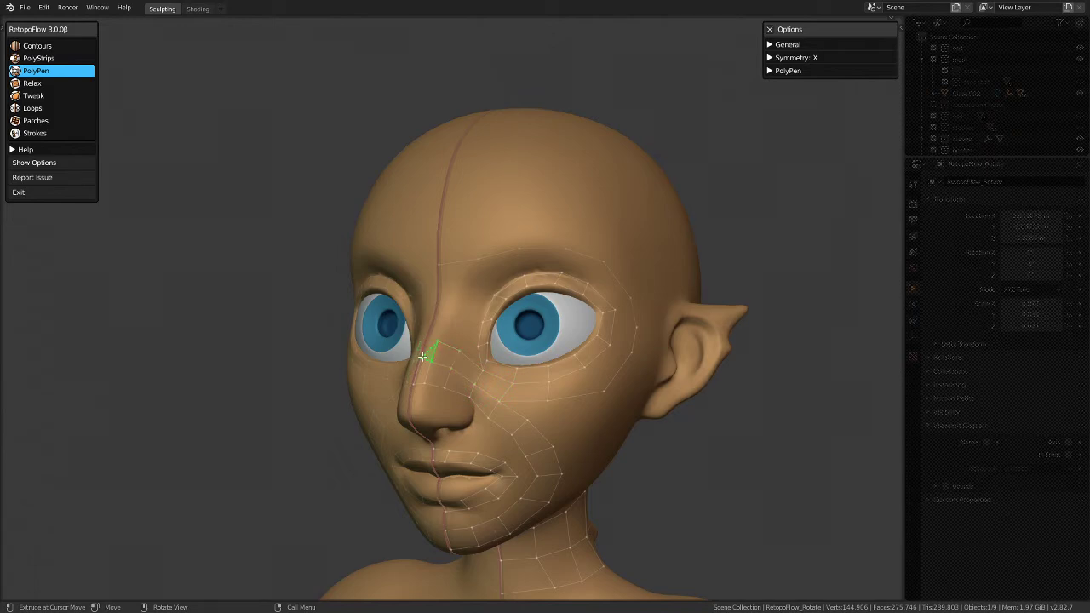
pyautogui.click(423, 355)
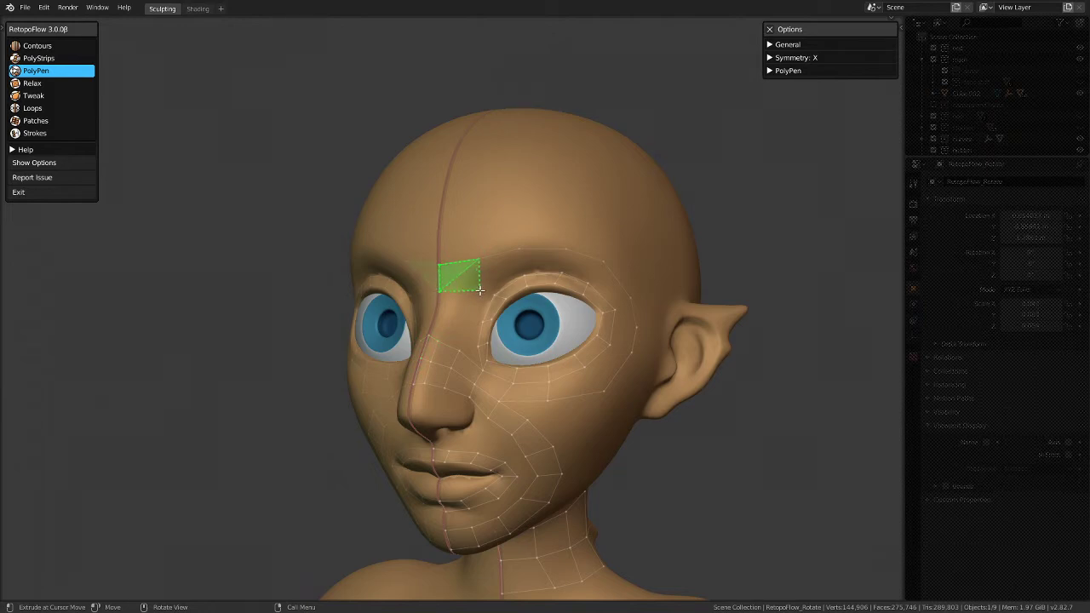
pyautogui.click(480, 290)
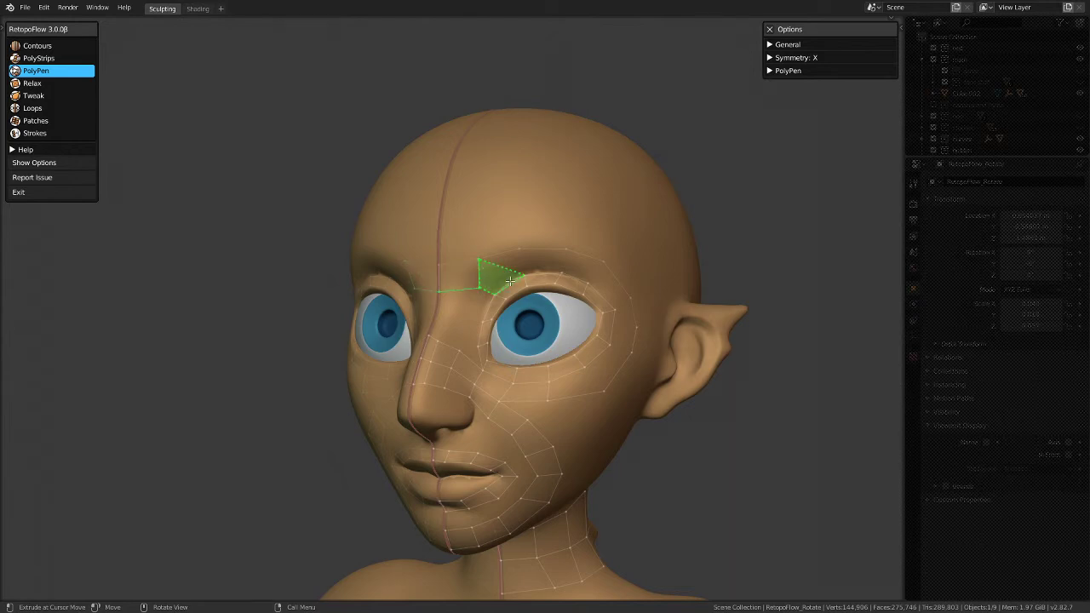
# Step: Fill quads above the eye between the brow line and the eye ring, from the inner brow to the outer eye corner
pyautogui.click(521, 254)
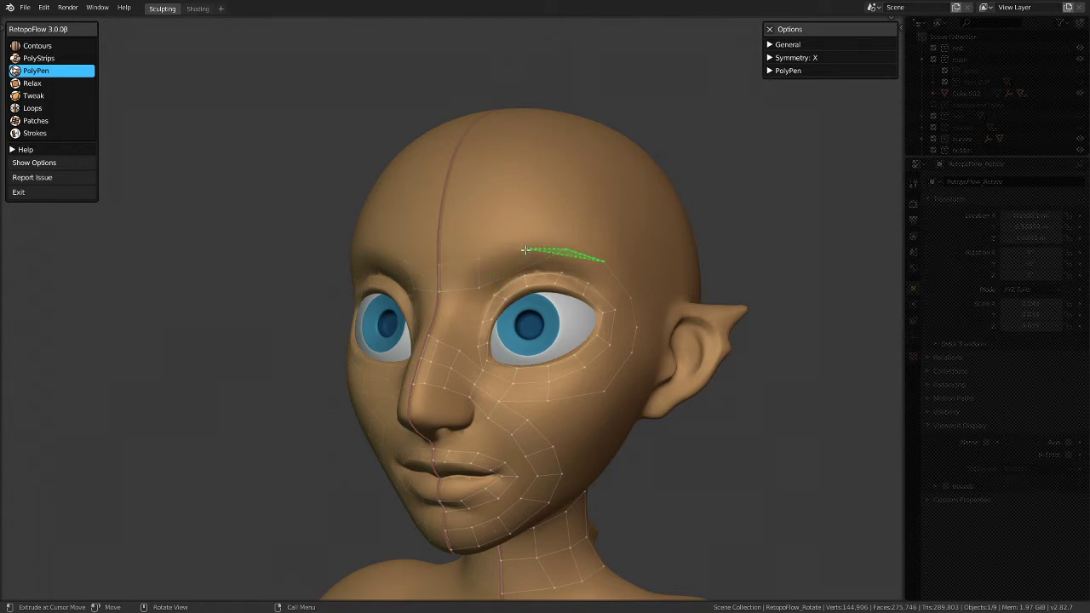
pyautogui.click(564, 249)
pyautogui.click(521, 249)
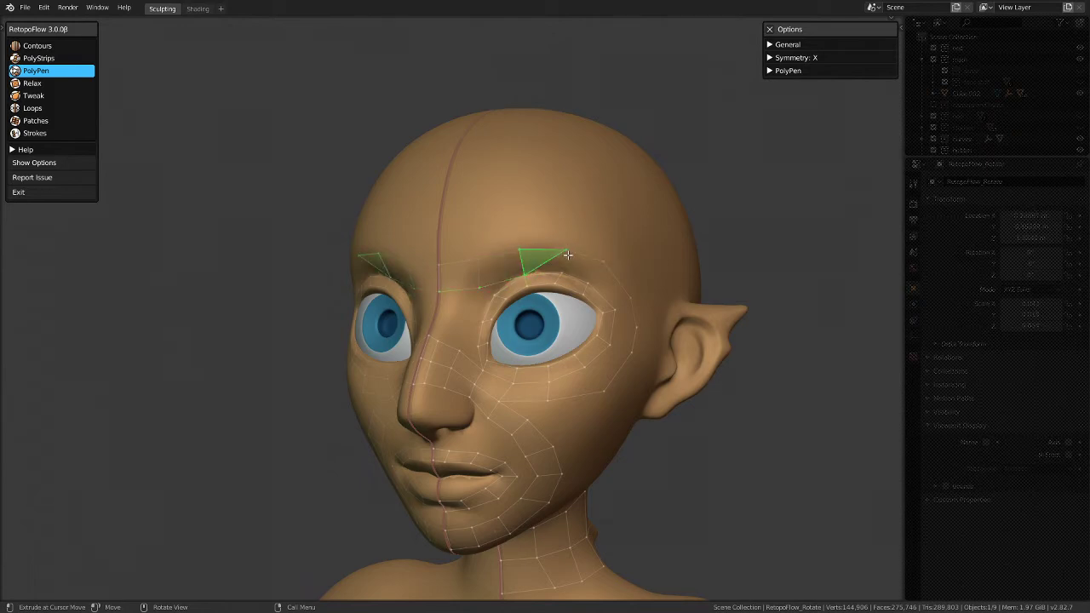
pyautogui.click(564, 270)
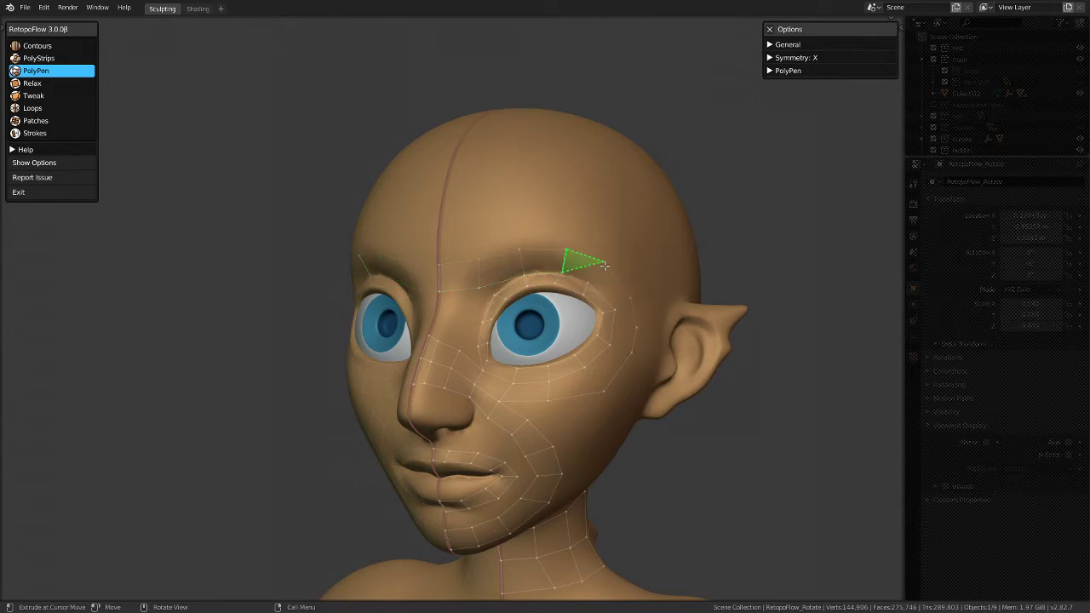
pyautogui.click(589, 284)
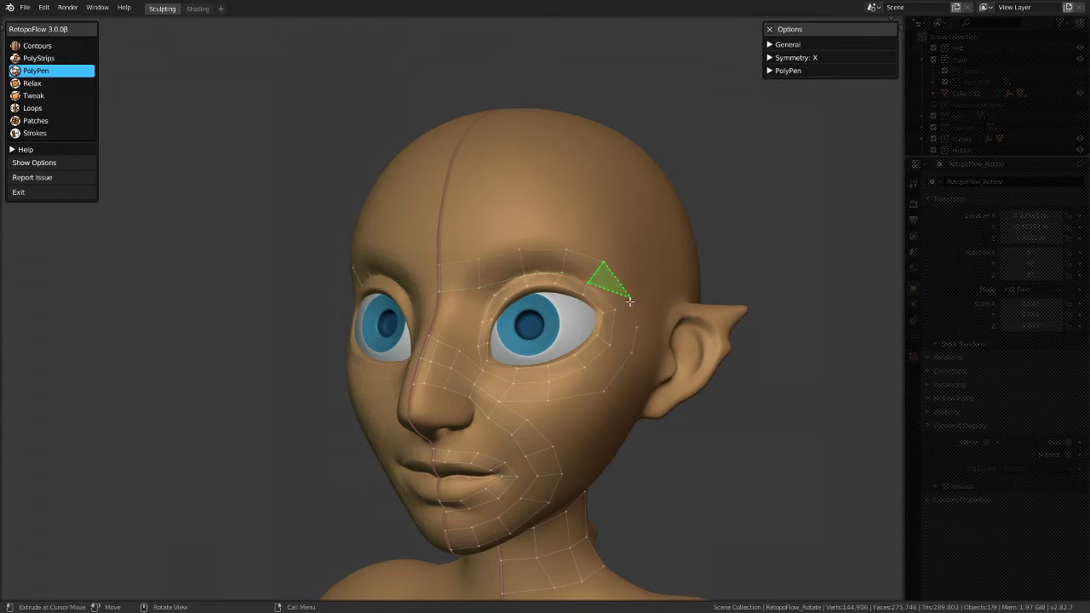
pyautogui.click(631, 300)
# Step: Dissolve the surplus vertex on the outer eye loop beside the outer eye corner and fill the quad there to the eye ring
pyautogui.press('x')
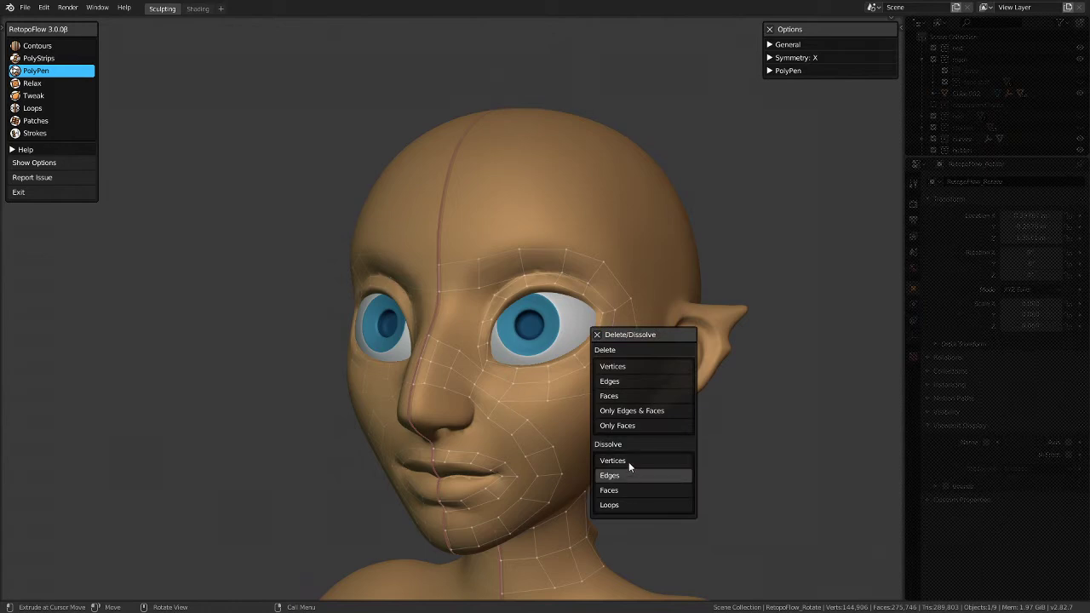
pyautogui.click(664, 461)
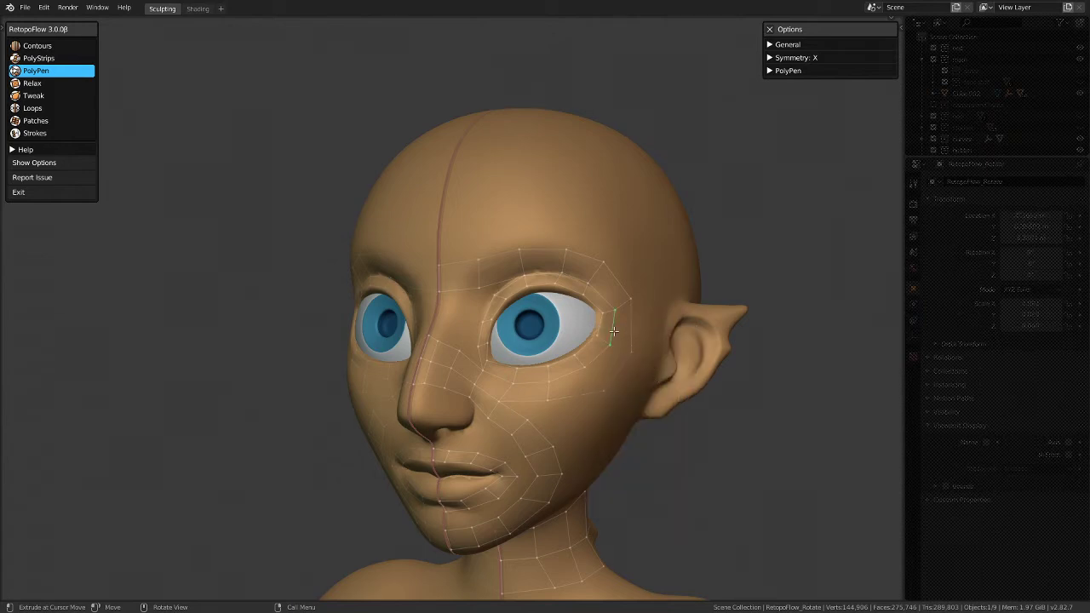
pyautogui.click(633, 328)
pyautogui.moveTo(584, 390); pyautogui.dragTo(490, 298, button='middle')
pyautogui.scroll(-3, 298, 370)
pyautogui.scroll(4, 477, 375)
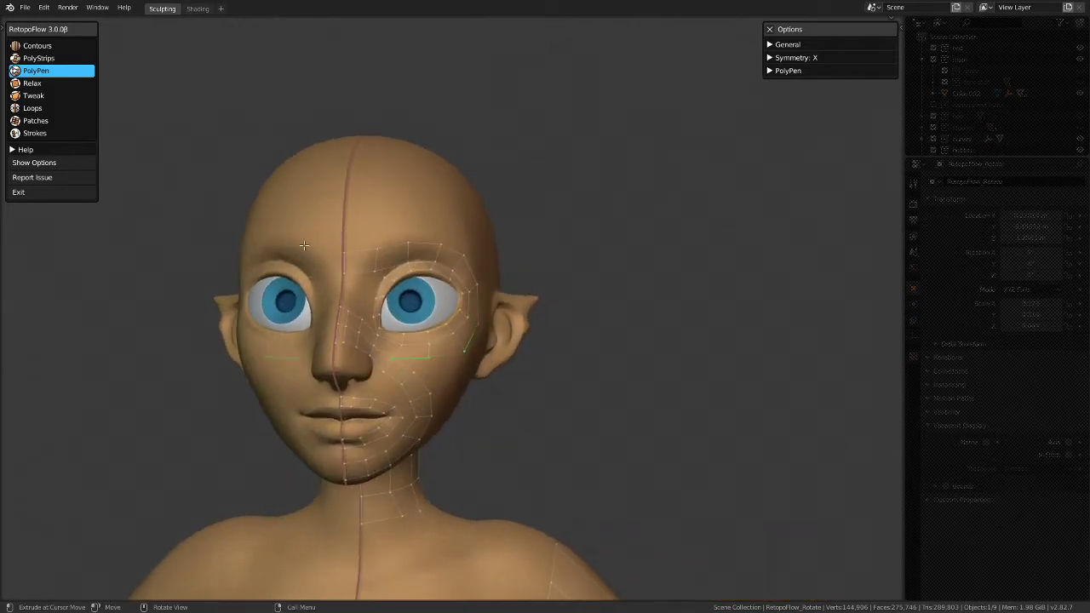
pyautogui.scroll(2, 255, 256)
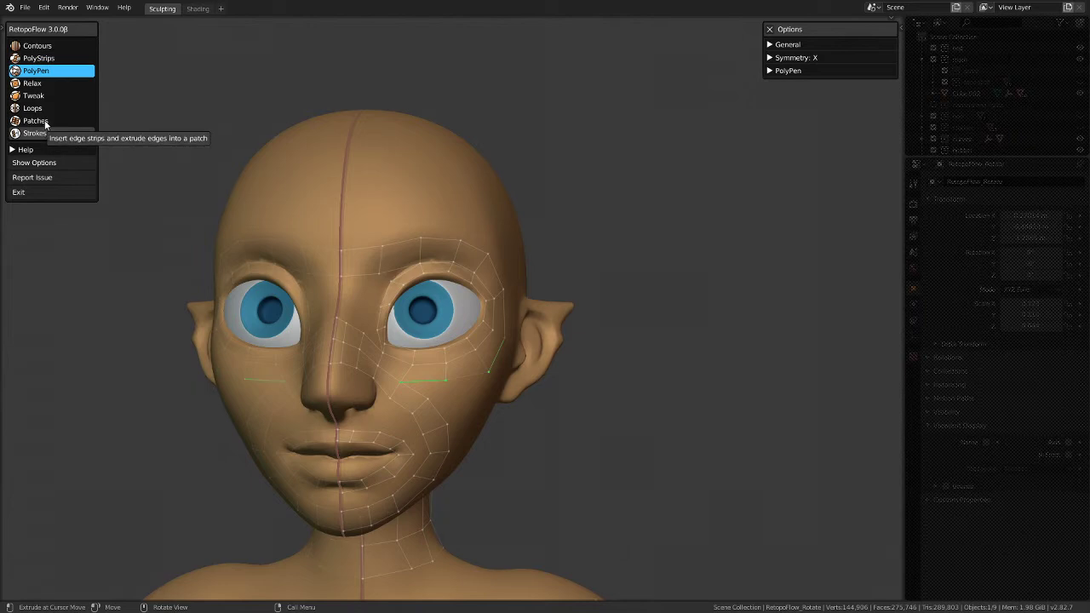
# Step: Adjust the vertices of the brow line and the outer eye loop beside the temple, undoing the last change
pyautogui.moveTo(487, 411); pyautogui.dragTo(448, 405, button='middle')
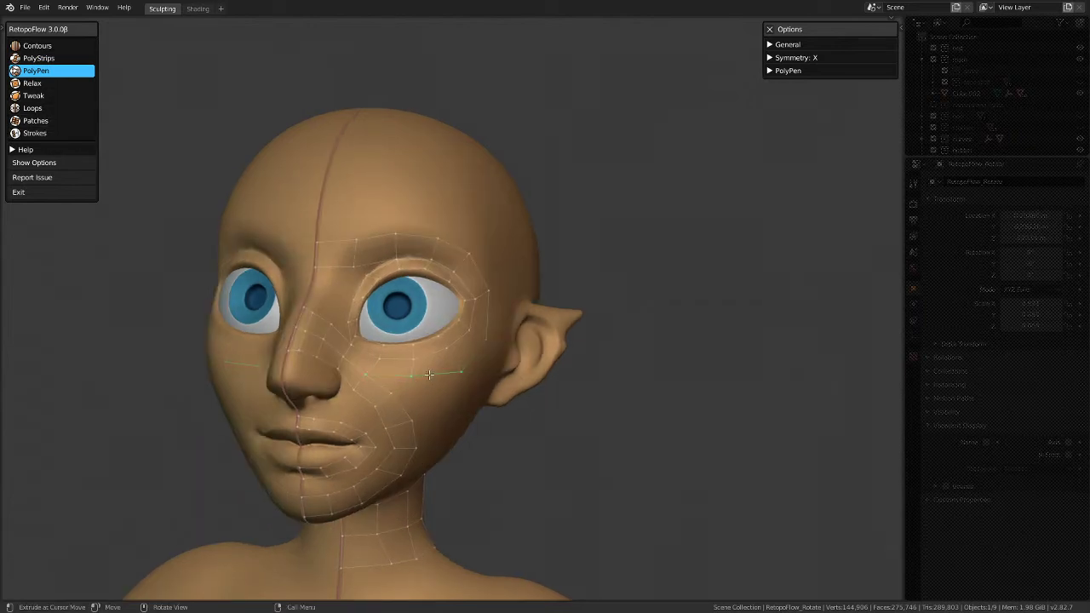
pyautogui.moveTo(432, 379); pyautogui.dragTo(554, 302, button='middle')
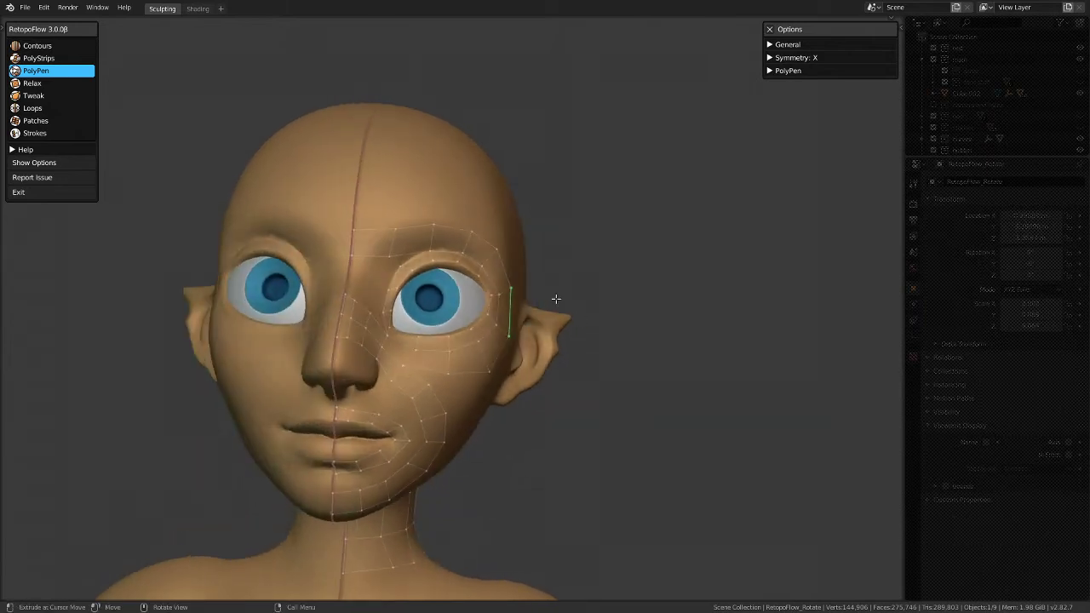
pyautogui.click(436, 221)
pyautogui.moveTo(547, 307); pyautogui.dragTo(428, 291, button='middle')
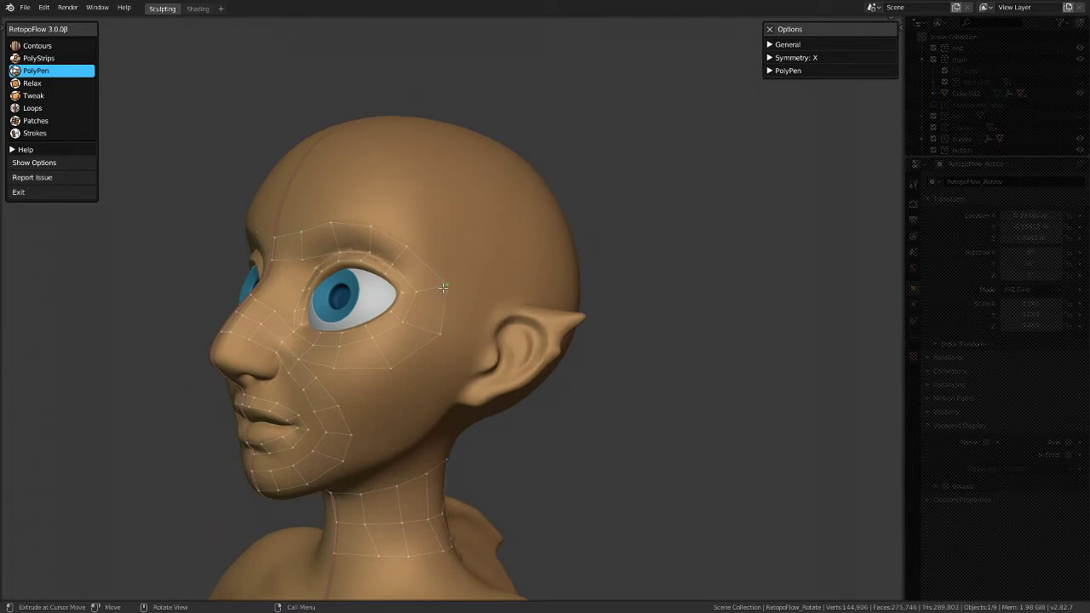
pyautogui.click(441, 335)
pyautogui.hotkey('ctrl', 'z')
# Step: Even out the outer eye loop by repositioning its vertices on the upper cheek, at the temple and above the outer brow
pyautogui.moveTo(358, 424); pyautogui.dragTo(469, 368, button='middle')
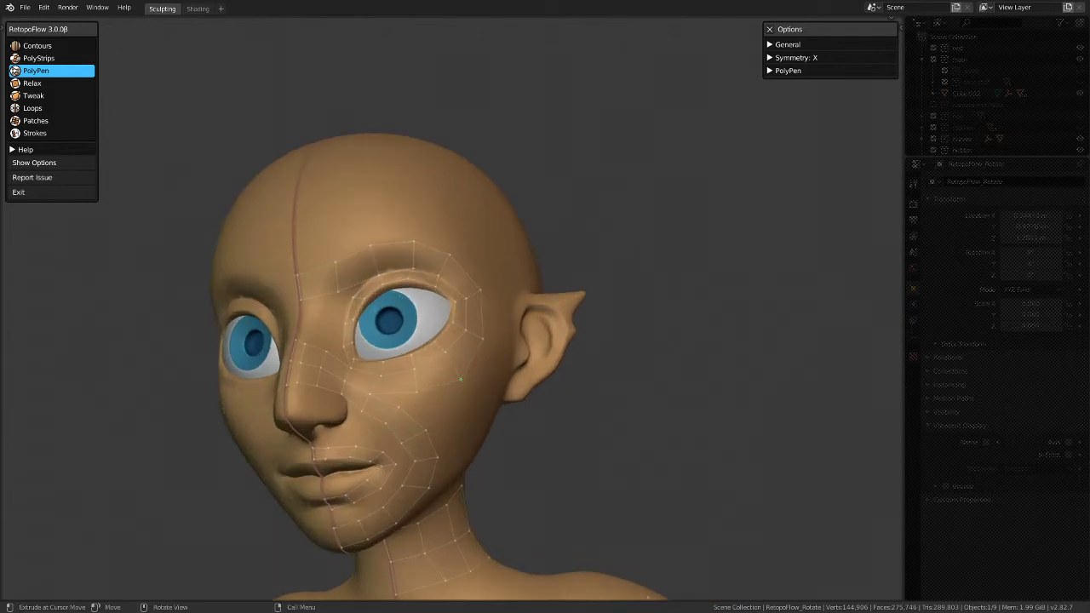
pyautogui.moveTo(393, 240); pyautogui.dragTo(415, 331, button='middle')
pyautogui.moveTo(462, 285); pyautogui.dragTo(424, 283, button='middle')
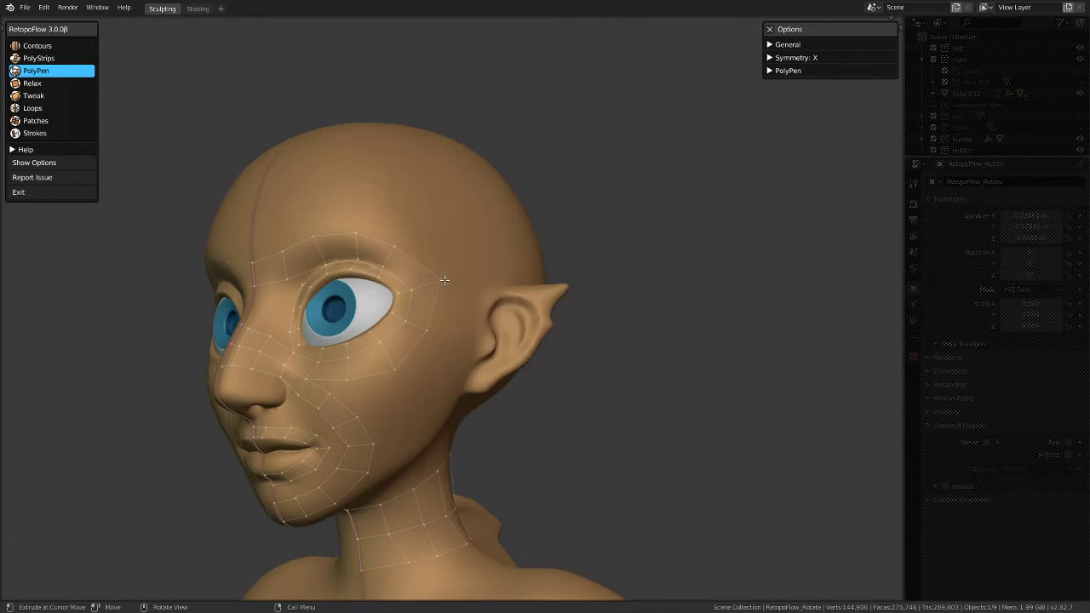
pyautogui.moveTo(447, 280); pyautogui.dragTo(334, 234, button='middle')
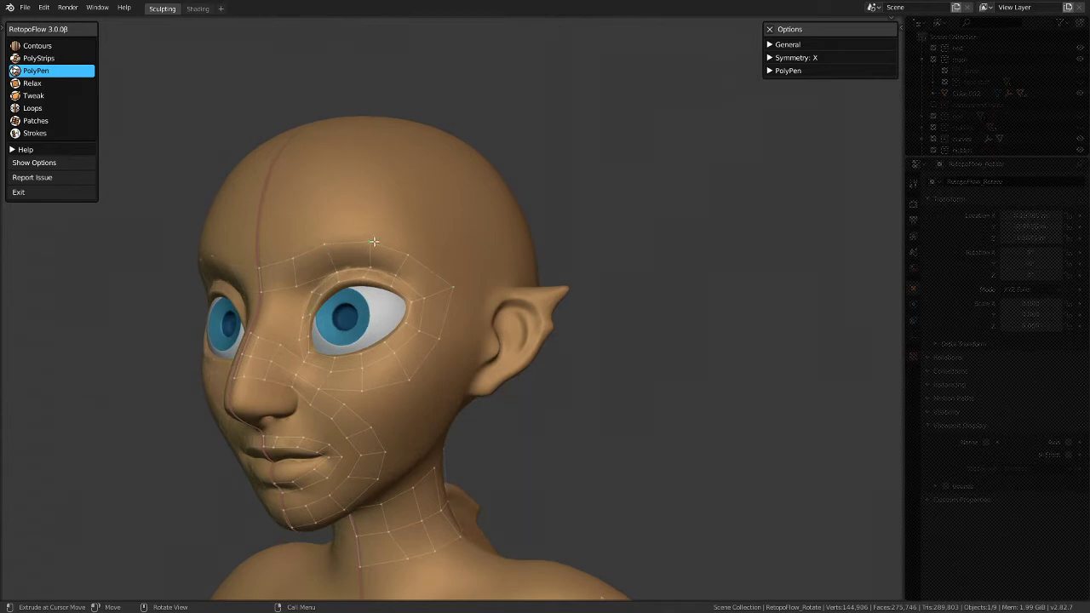
pyautogui.moveTo(374, 242); pyautogui.dragTo(507, 198, button='middle')
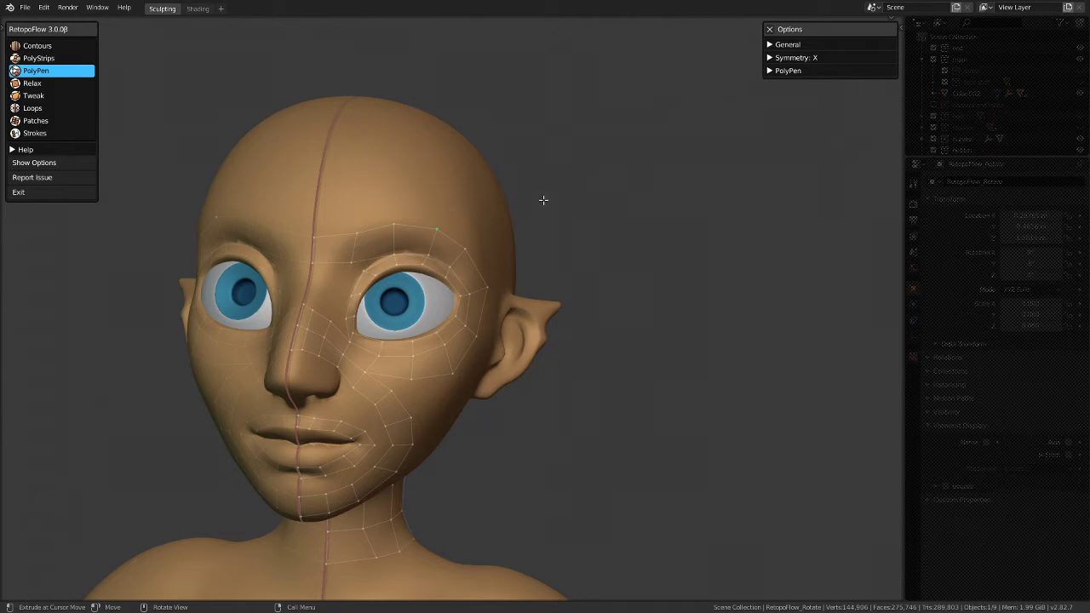
pyautogui.moveTo(463, 225); pyautogui.dragTo(479, 255, button='middle')
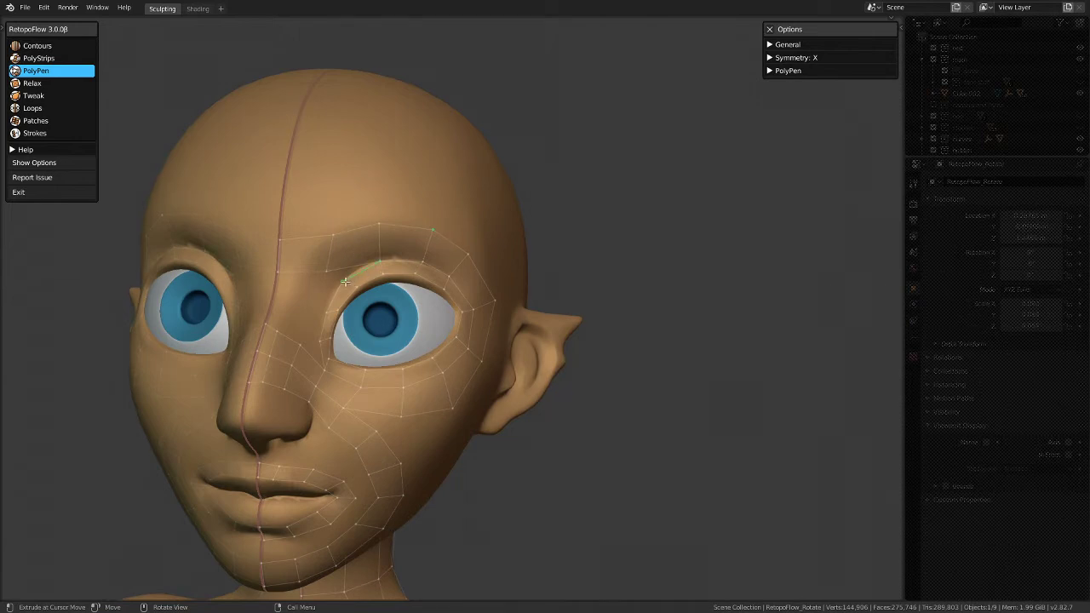
# Step: Raise the brow row onto the forehead, reposition the vertices below it, and fill faces between the nose bridge and inner eye corner
pyautogui.click(342, 281)
pyautogui.moveTo(354, 279); pyautogui.dragTo(327, 274)
pyautogui.click(326, 264)
pyautogui.click(401, 218)
pyautogui.click(301, 305)
pyautogui.moveTo(298, 347); pyautogui.dragTo(340, 239, button='middle')
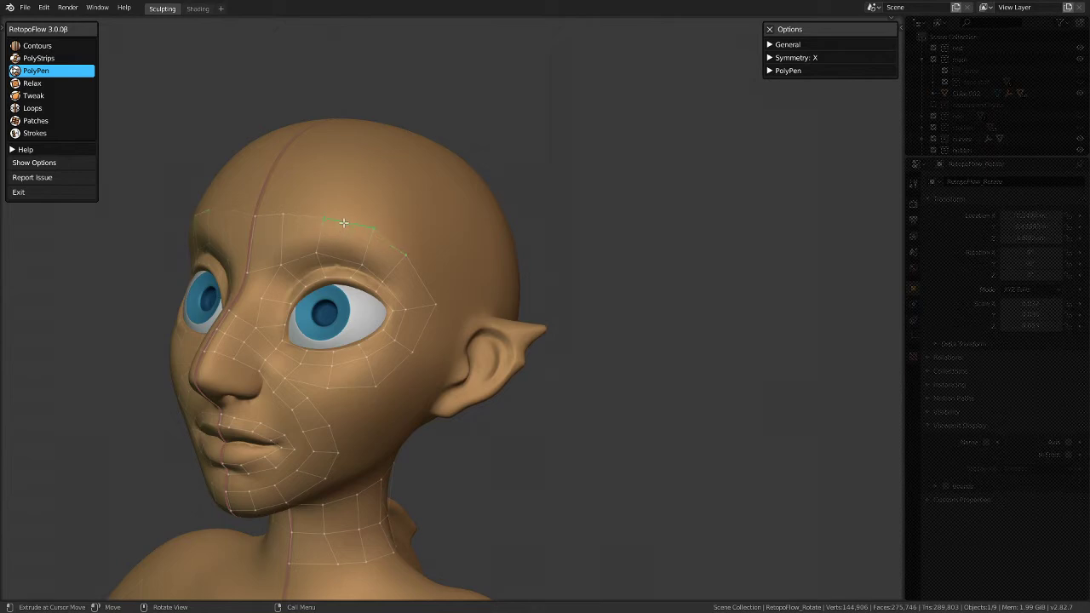
# Step: Lower the outer eye loop's vertices on the cheek and adjust the vertices along the side of the nose
pyautogui.moveTo(413, 271); pyautogui.dragTo(384, 353, button='middle')
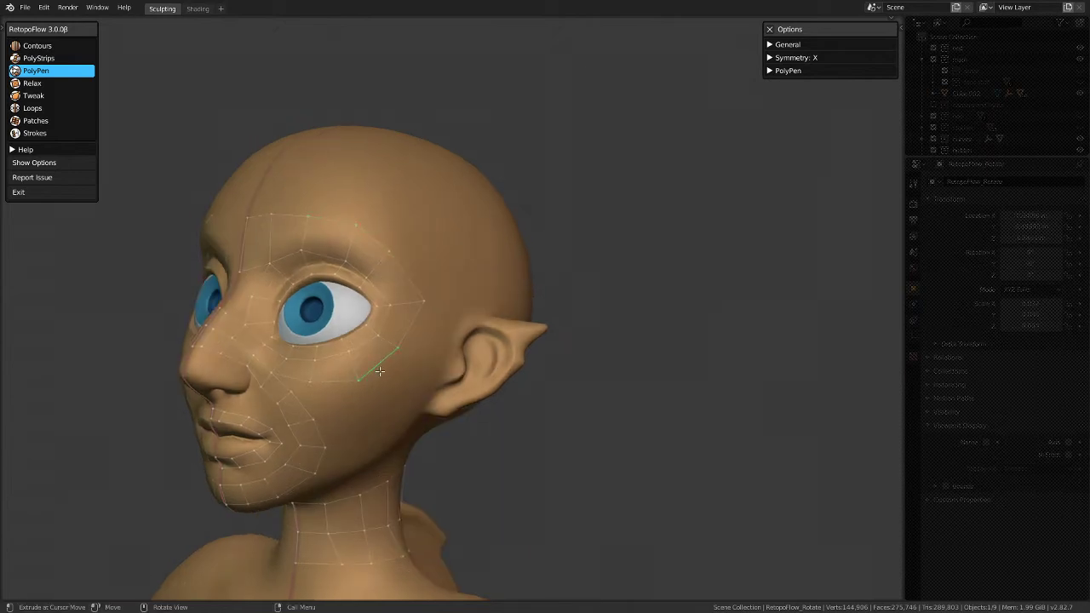
pyautogui.click(364, 389)
pyautogui.moveTo(394, 376); pyautogui.dragTo(297, 368, button='middle')
pyautogui.click(279, 373)
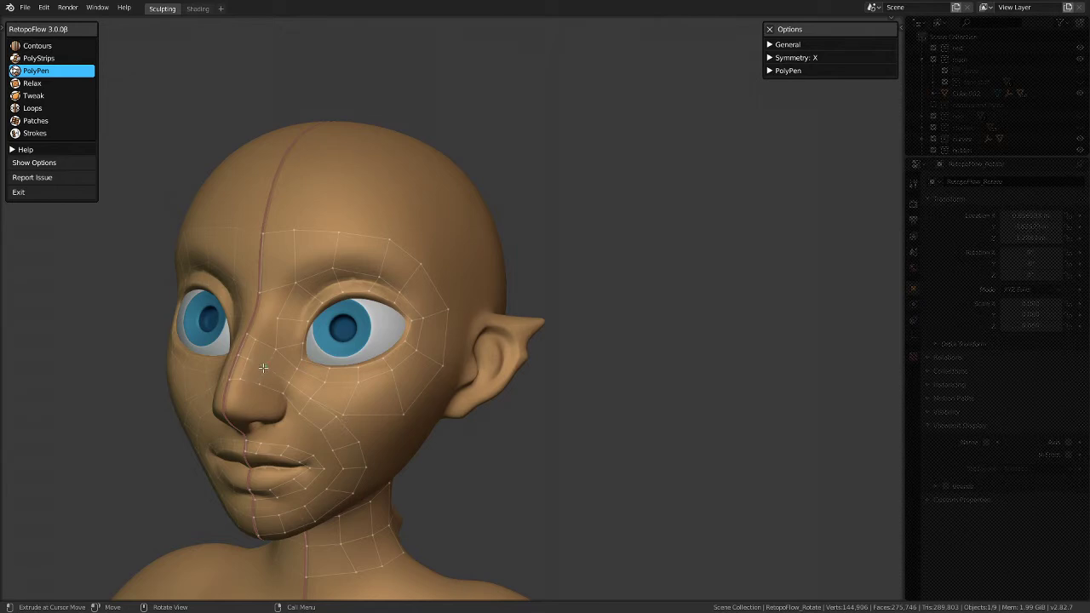
pyautogui.click(262, 370)
pyautogui.moveTo(409, 406); pyautogui.dragTo(253, 389, button='middle')
# Step: Reposition the vertices where the nose strip meets the cheek strip beside the nostril wing
pyautogui.scroll(3, 258, 378)
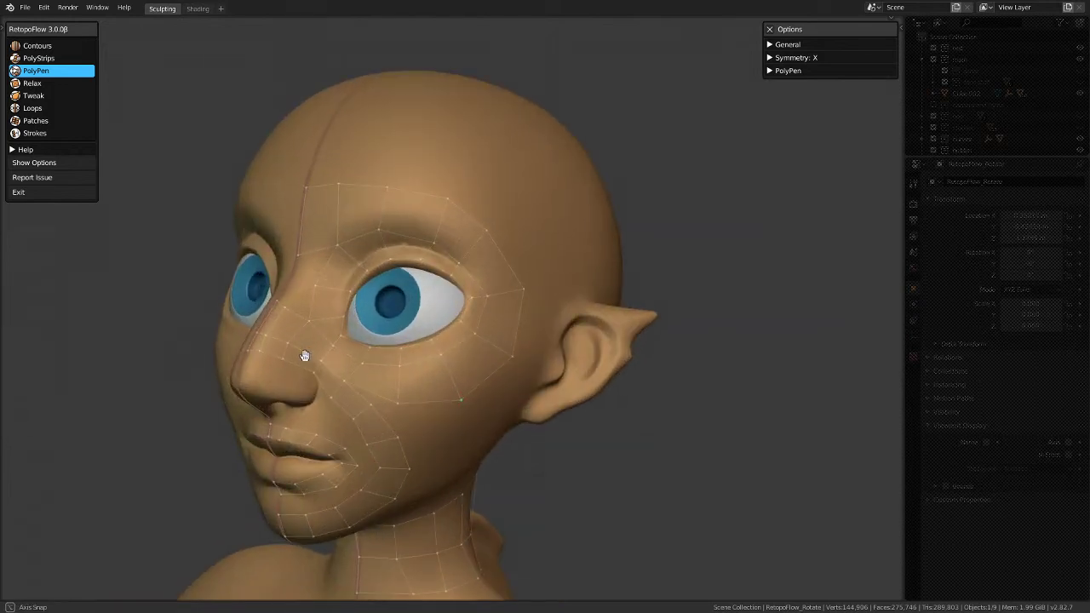
pyautogui.scroll(2, 320, 338)
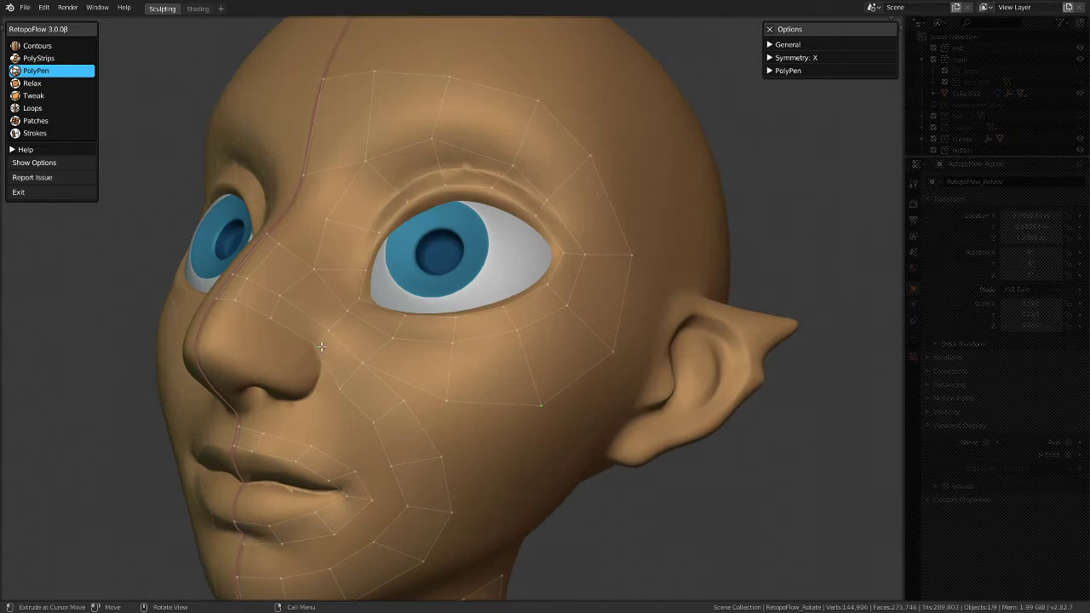
pyautogui.click(319, 347)
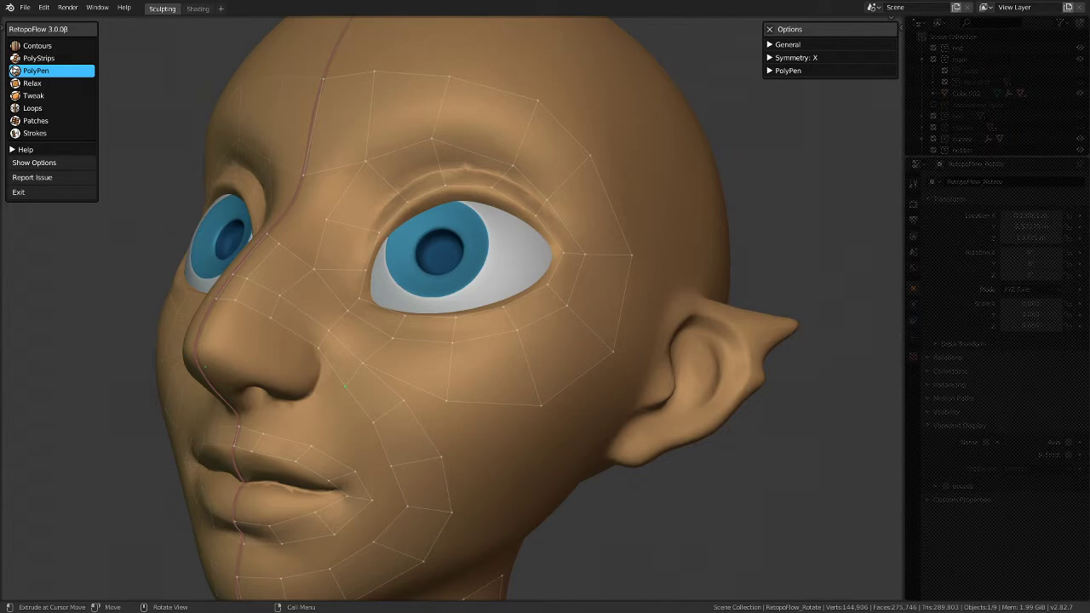
pyautogui.moveTo(343, 375); pyautogui.dragTo(302, 353, button='middle')
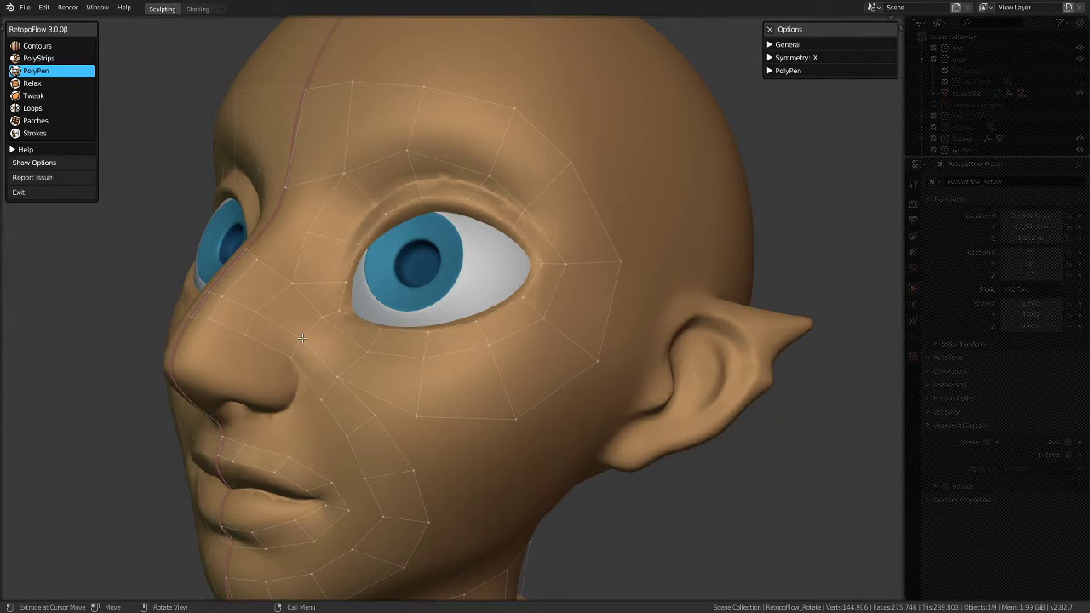
# Step: Build a narrow strip of faces from the nose strip down around the side of the nostril wing
pyautogui.moveTo(313, 329); pyautogui.dragTo(363, 303, button='middle')
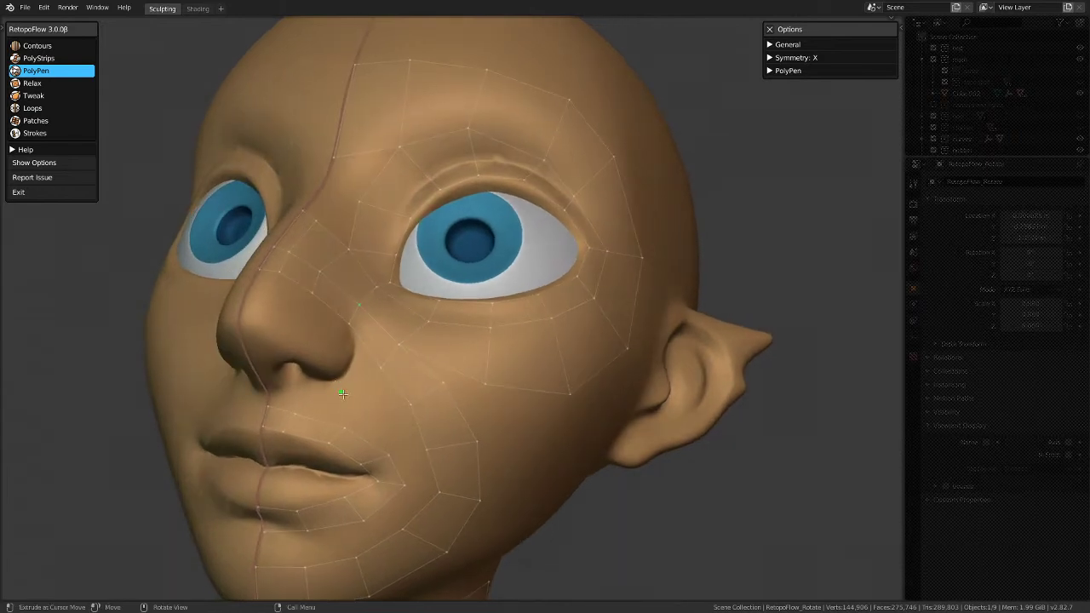
pyautogui.keyDown('ctrl'); pyautogui.click(334, 384); pyautogui.keyUp('ctrl')
pyautogui.keyDown('ctrl'); pyautogui.click(348, 399); pyautogui.keyUp('ctrl')
pyautogui.keyDown('ctrl'); pyautogui.click(372, 379); pyautogui.keyUp('ctrl')
pyautogui.keyDown('ctrl'); pyautogui.click(346, 357); pyautogui.keyUp('ctrl')
pyautogui.hotkey('ctrl', 'z')
pyautogui.moveTo(325, 375); pyautogui.dragTo(292, 389, button='middle')
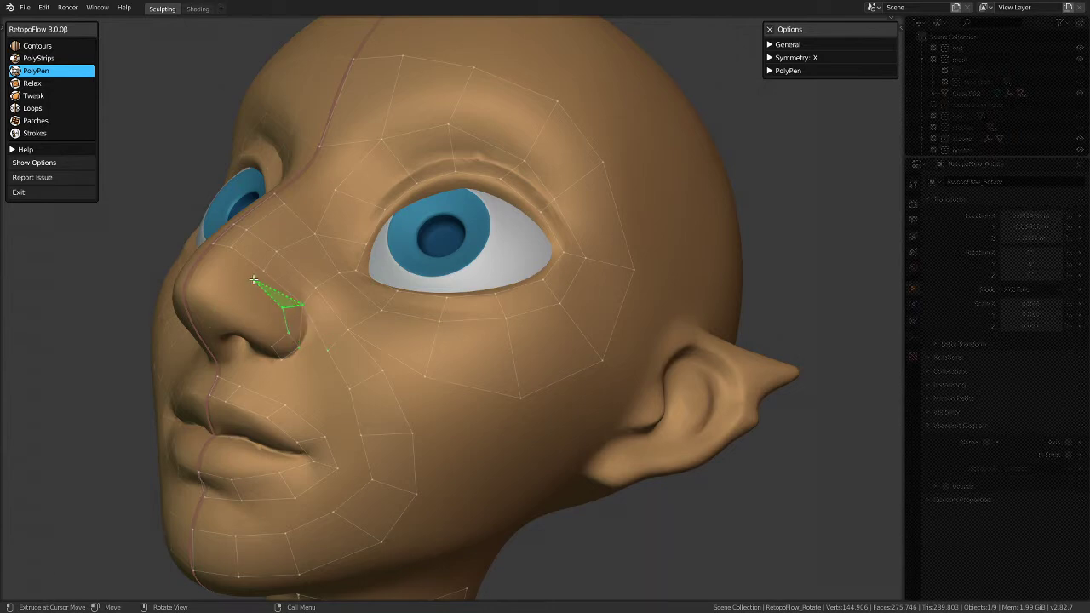
# Step: Add a row of faces across the side of the nose from the nostril wing to the center line
pyautogui.moveTo(263, 272); pyautogui.dragTo(256, 340, button='middle')
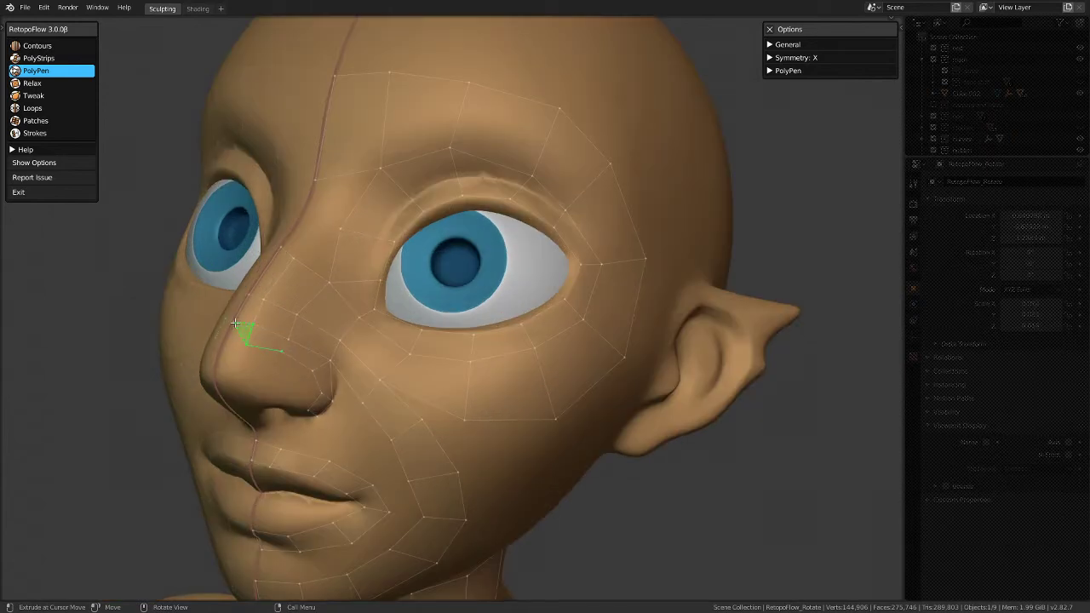
pyautogui.moveTo(305, 344); pyautogui.dragTo(264, 345, button='middle')
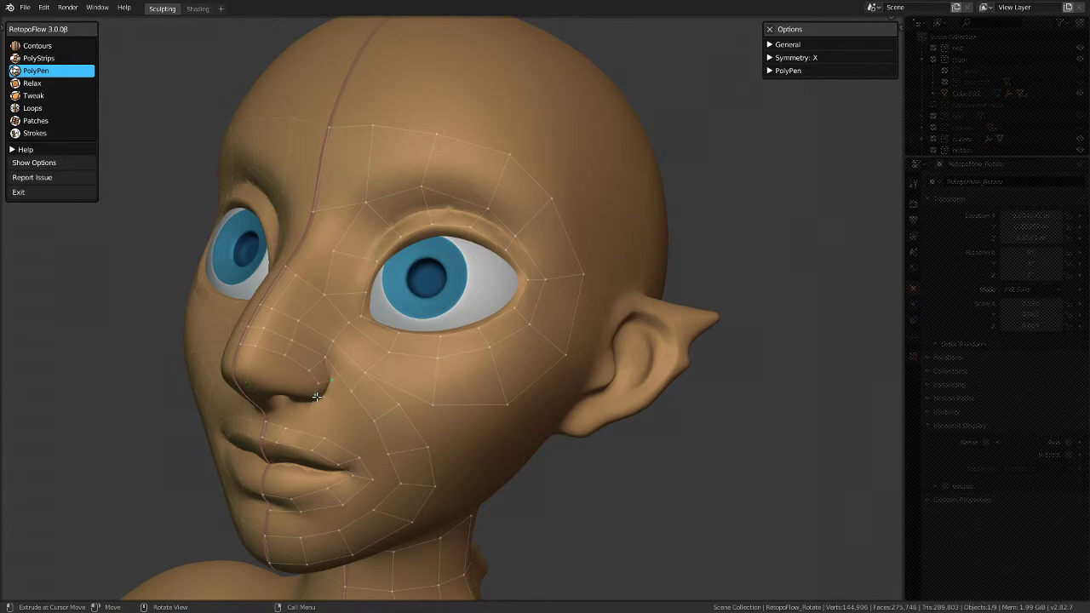
pyautogui.moveTo(318, 380); pyautogui.dragTo(442, 337, button='middle')
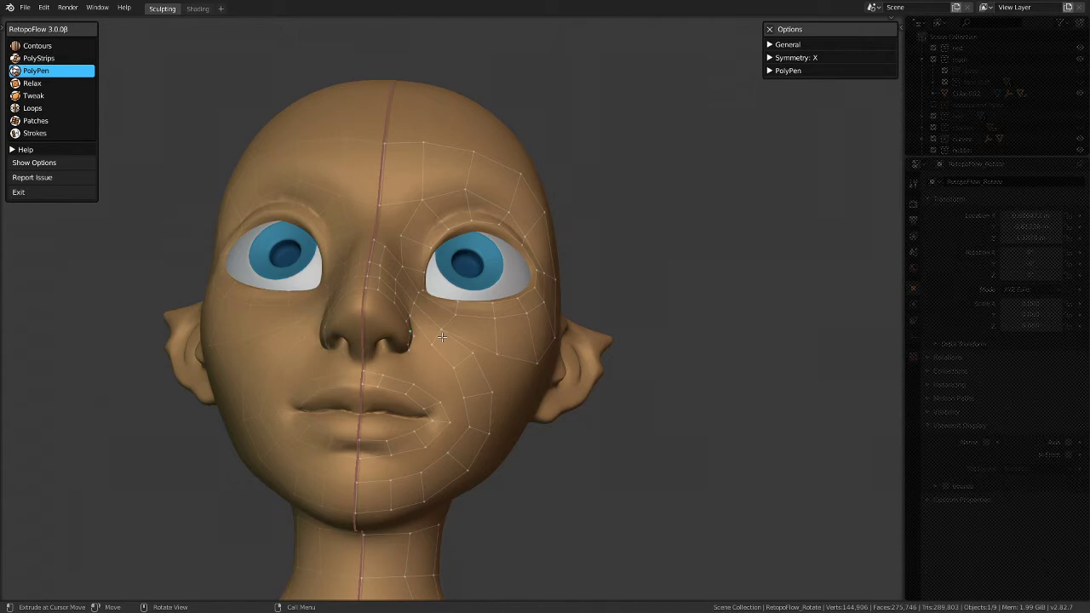
# Step: Extend the nostril wing faces along the underside of the nostril to the center line at the base of the nose
pyautogui.moveTo(442, 337); pyautogui.dragTo(408, 312, button='middle')
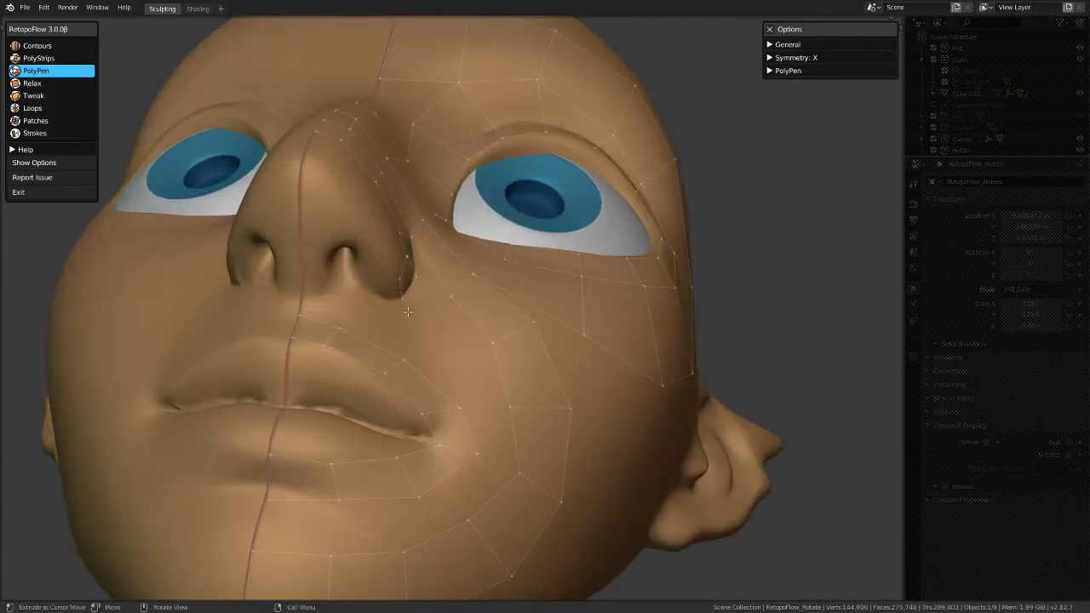
pyautogui.click(367, 280)
pyautogui.moveTo(373, 275); pyautogui.dragTo(290, 369, button='middle')
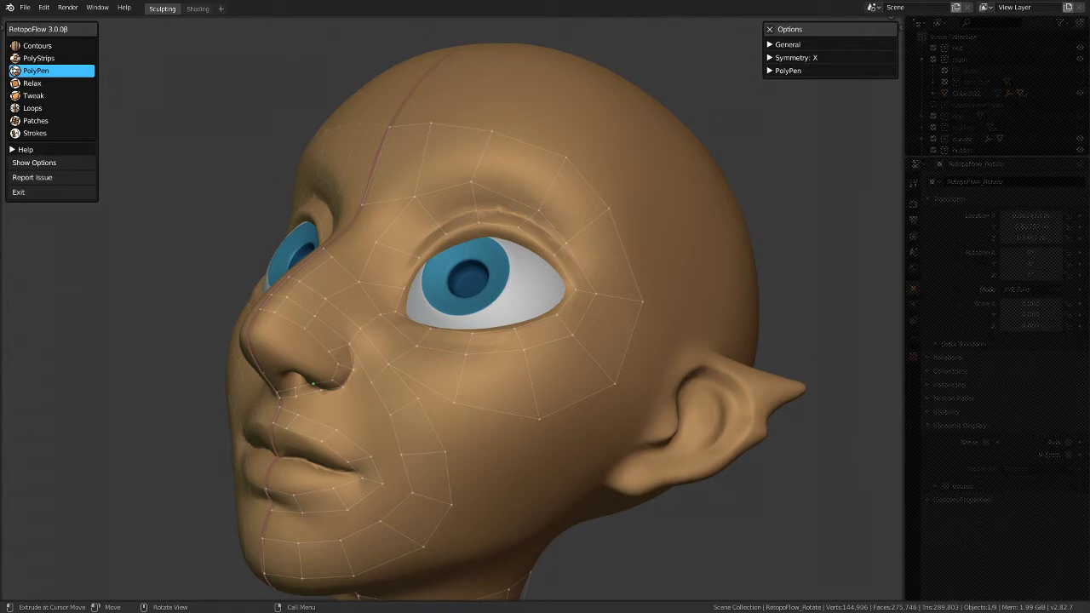
# Step: Fill the remaining faces between the nostril wing and the nose tip up to the center line, and even out their vertices
pyautogui.moveTo(424, 376); pyautogui.dragTo(360, 357, button='middle')
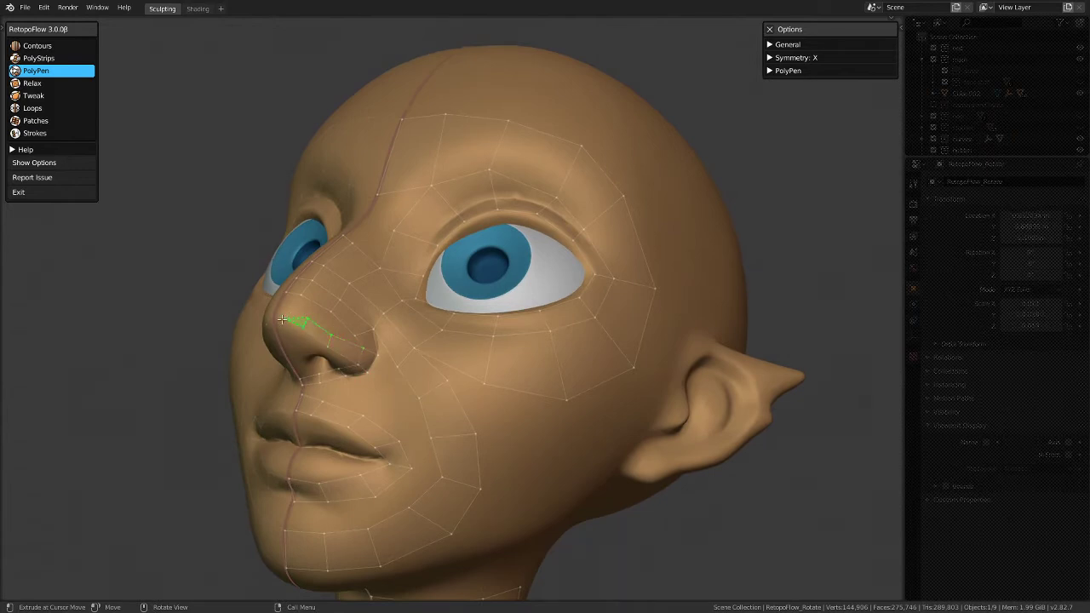
pyautogui.moveTo(306, 330); pyautogui.dragTo(318, 368, button='middle')
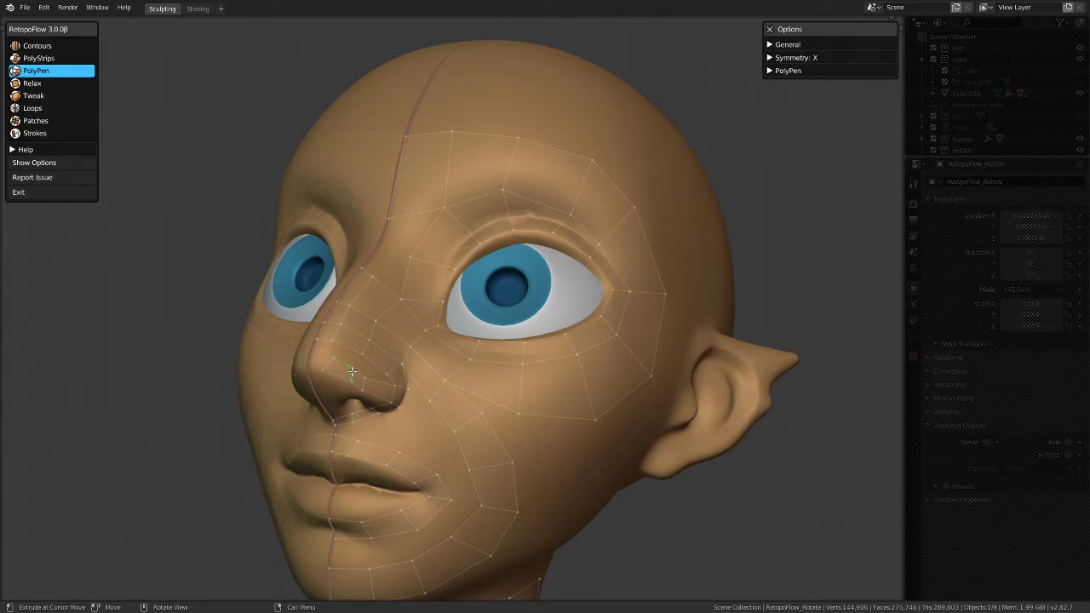
pyautogui.click(348, 368)
pyautogui.moveTo(312, 357); pyautogui.dragTo(380, 400, button='middle')
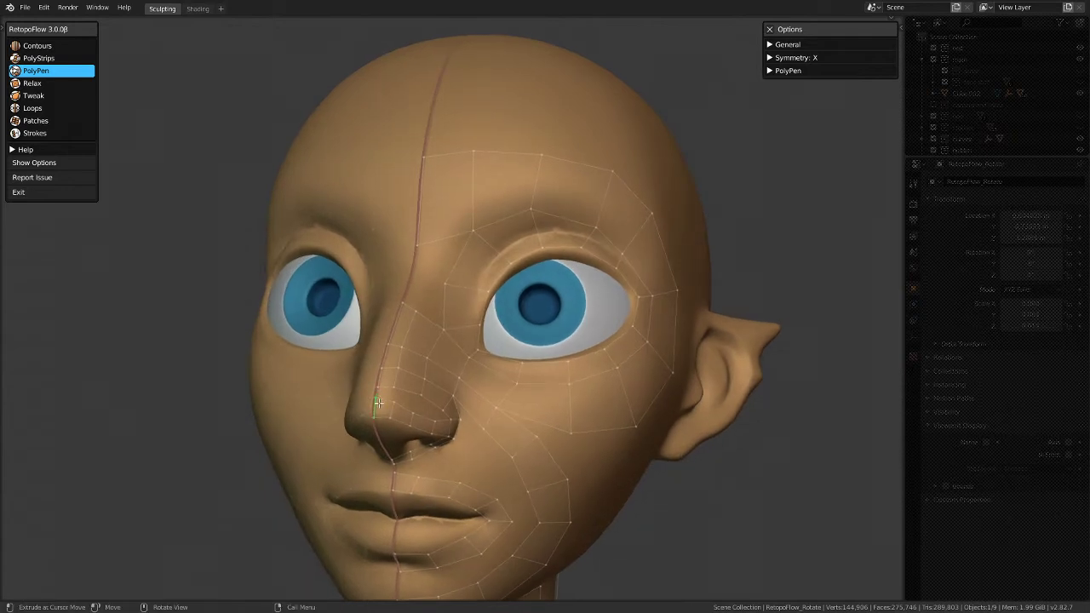
pyautogui.moveTo(396, 398); pyautogui.dragTo(297, 379, button='middle')
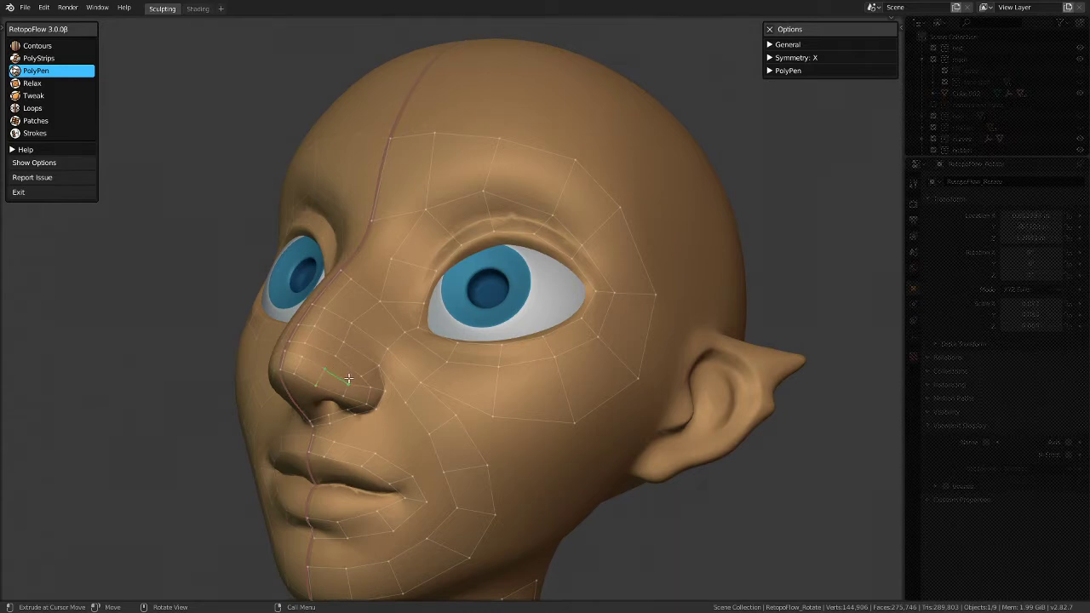
pyautogui.moveTo(358, 380); pyautogui.dragTo(383, 335, button='middle')
pyautogui.scroll(3, 486, 325)
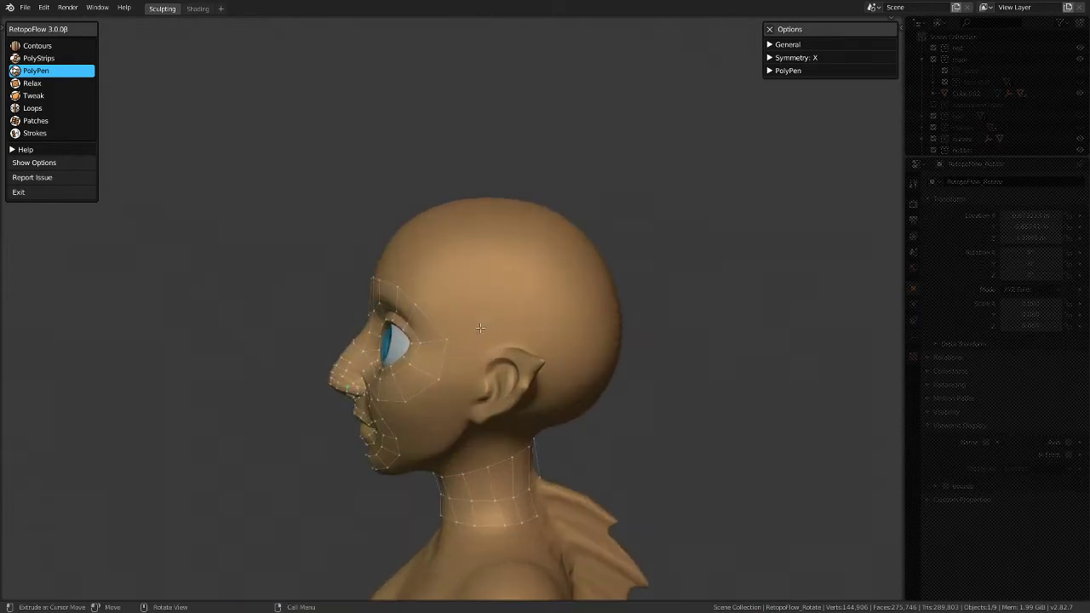
# Step: Move the separate quad on the abdomen up onto the rib fold below the breast and fit its corners between the two creases
pyautogui.scroll(2, 480, 327)
pyautogui.moveTo(482, 371); pyautogui.dragTo(551, 345, button='middle')
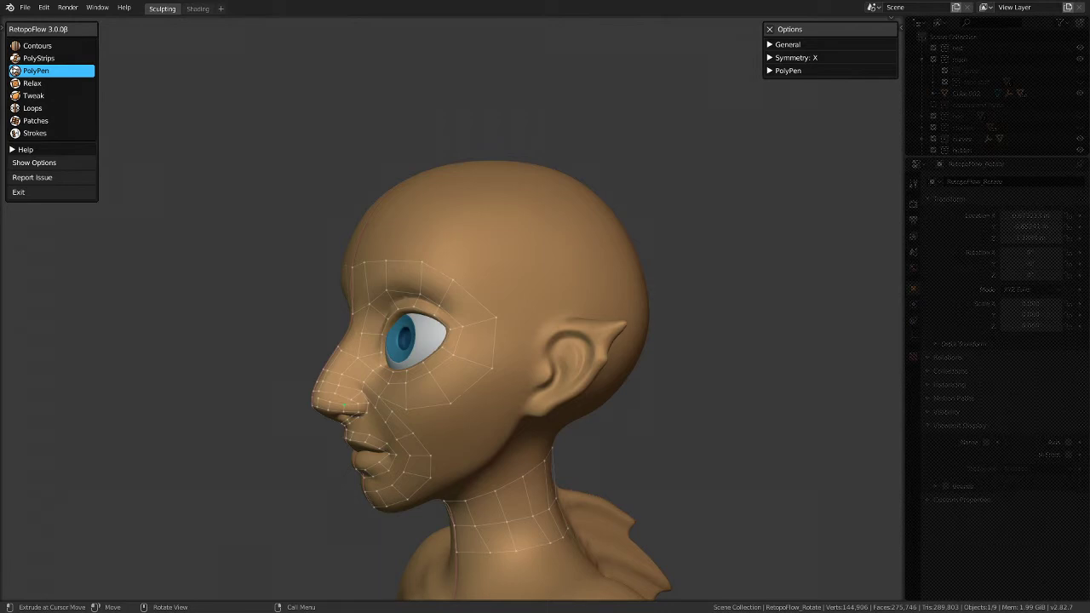
pyautogui.scroll(-5, 582, 404)
pyautogui.moveTo(581, 403); pyautogui.dragTo(427, 433, button='middle')
pyautogui.scroll(4, 377, 348)
pyautogui.scroll(-3, 392, 337)
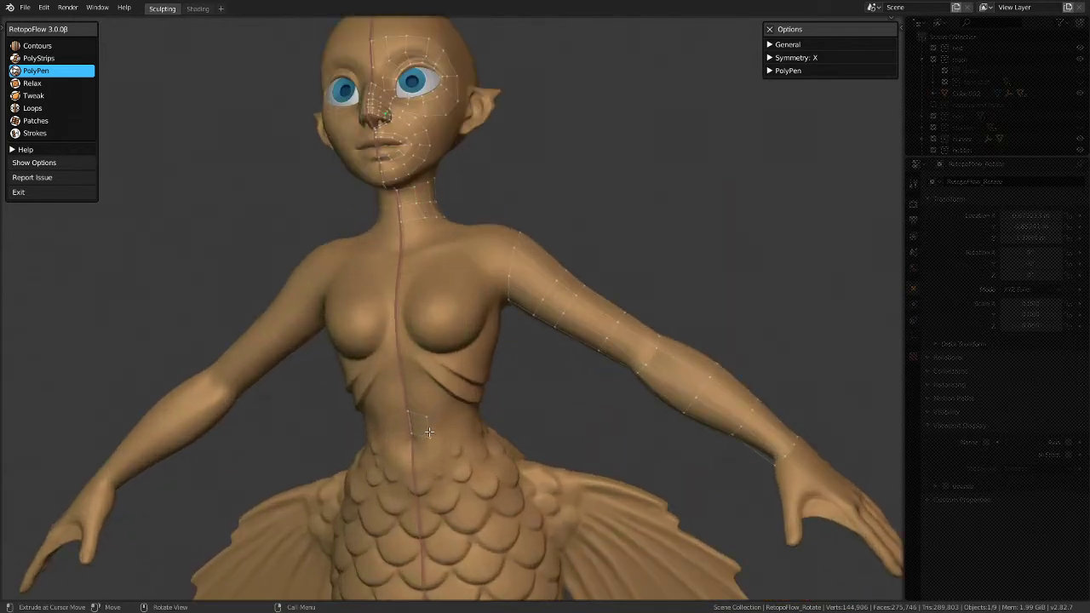
pyautogui.scroll(4, 426, 430)
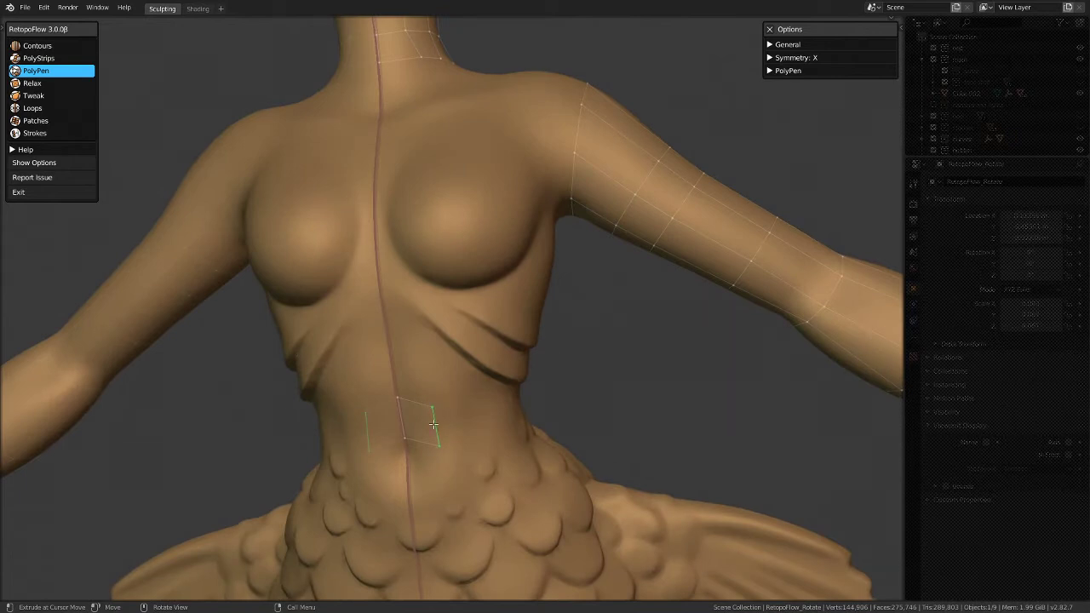
pyautogui.moveTo(433, 423)
pyautogui.mouseDown(button='middle')
pyautogui.moveTo(412, 418)
pyautogui.moveTo(425, 432)
pyautogui.mouseUp(button='middle')
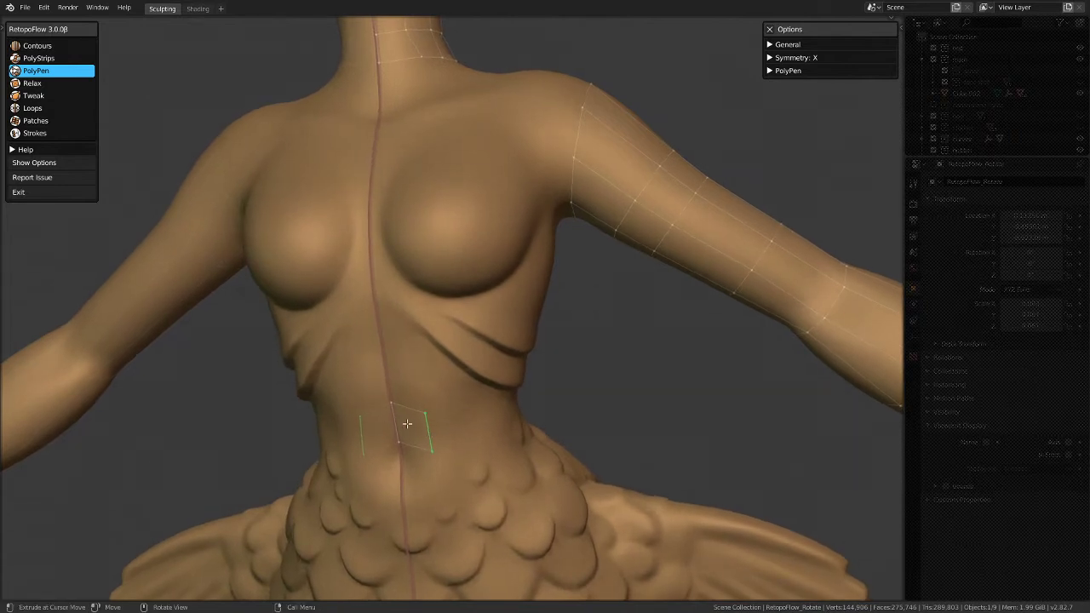
pyautogui.moveTo(426, 437); pyautogui.dragTo(411, 304)
pyautogui.moveTo(393, 415); pyautogui.dragTo(453, 356)
pyautogui.moveTo(395, 292); pyautogui.dragTo(422, 313)
pyautogui.moveTo(417, 384); pyautogui.dragTo(373, 389, button='middle')
pyautogui.moveTo(396, 342); pyautogui.dragTo(400, 345, button='middle')
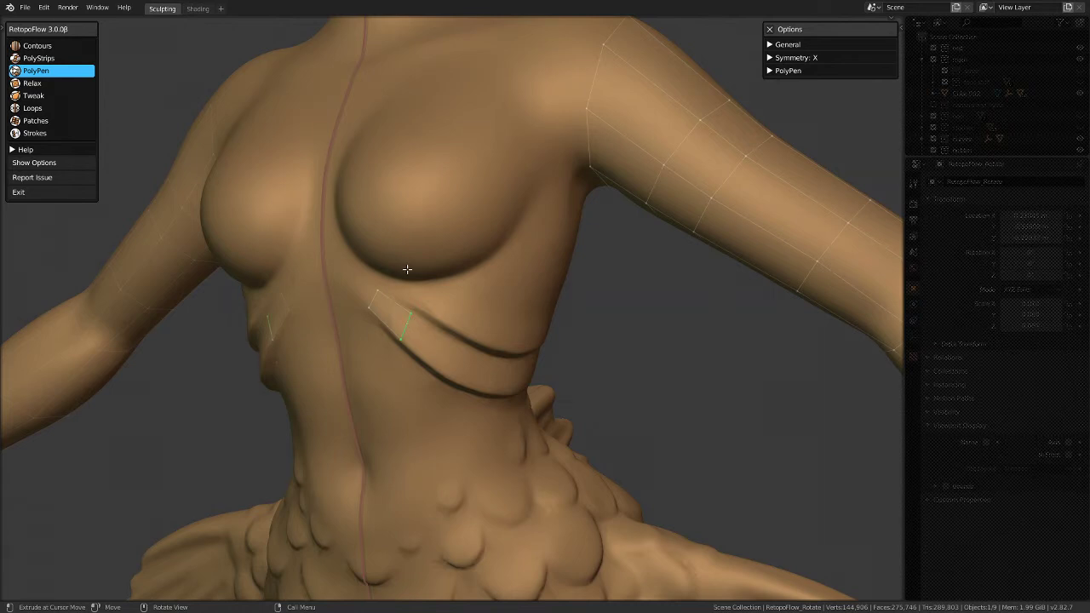
# Step: Extend the rib fold strip toward the side of the torso with two quads between the creases
pyautogui.moveTo(409, 369); pyautogui.dragTo(399, 346, button='middle')
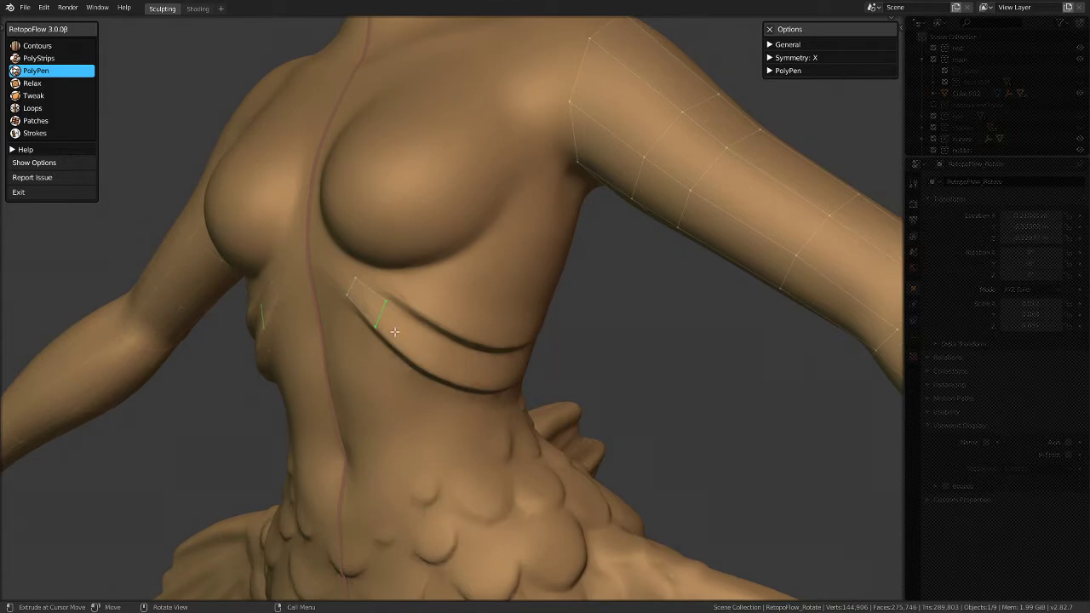
pyautogui.click(413, 360)
pyautogui.click(431, 331)
pyautogui.moveTo(515, 331)
pyautogui.mouseDown(button='middle')
pyautogui.moveTo(470, 301)
pyautogui.moveTo(417, 341)
pyautogui.mouseUp(button='middle')
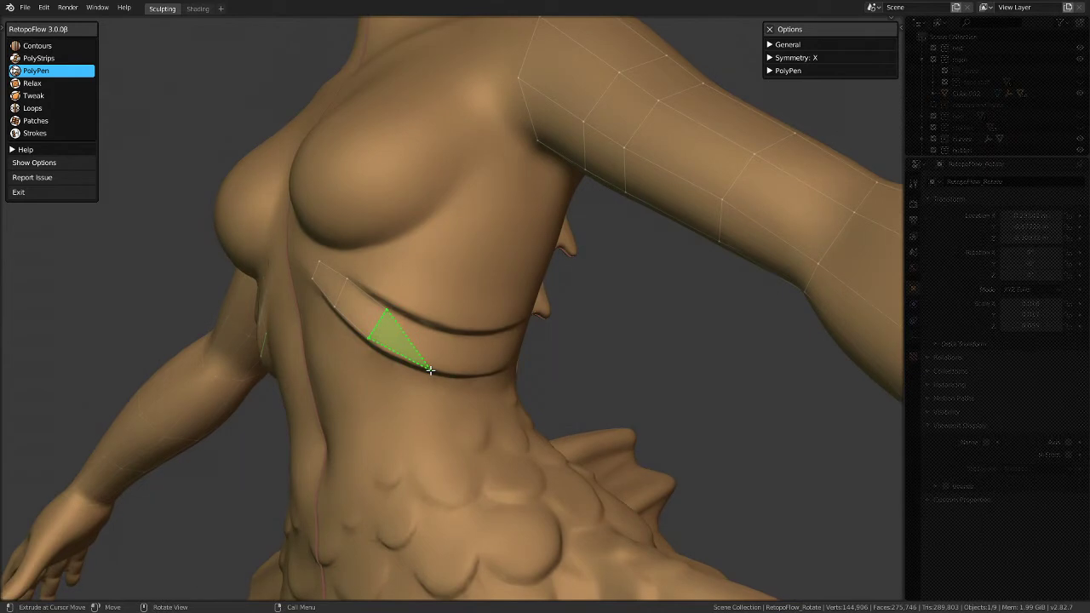
pyautogui.click(428, 371)
pyautogui.click(447, 341)
# Step: Continue the rib fold strip with another quad around the side of the ribcage and adjust its end edge
pyautogui.moveTo(447, 341); pyautogui.dragTo(407, 345, button='middle')
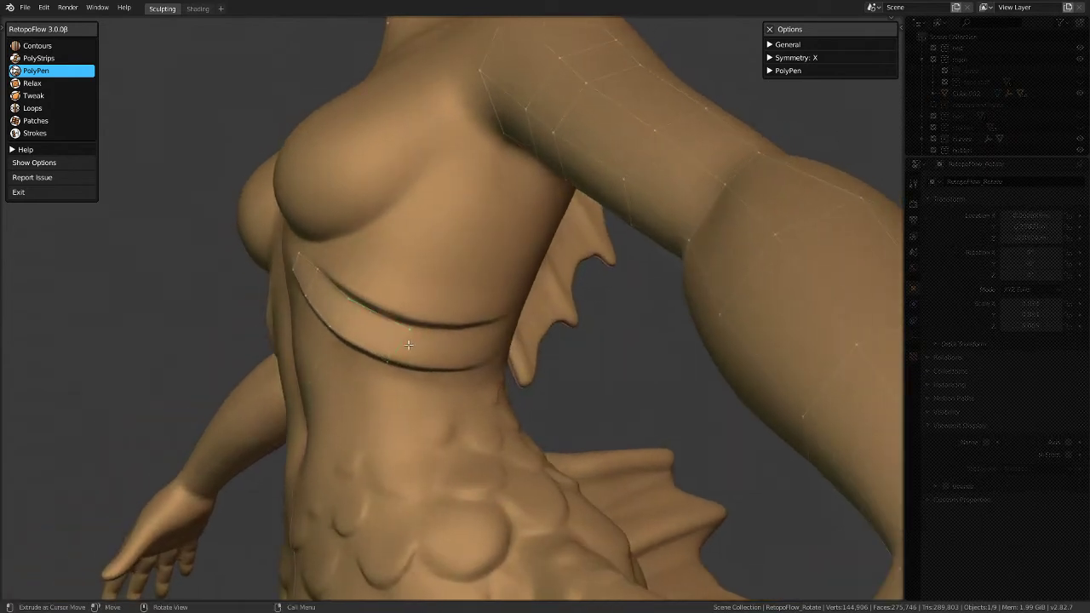
pyautogui.click(452, 368)
pyautogui.click(466, 335)
pyautogui.moveTo(406, 334); pyautogui.dragTo(366, 327, button='middle')
pyautogui.moveTo(460, 317); pyautogui.dragTo(420, 310, button='middle')
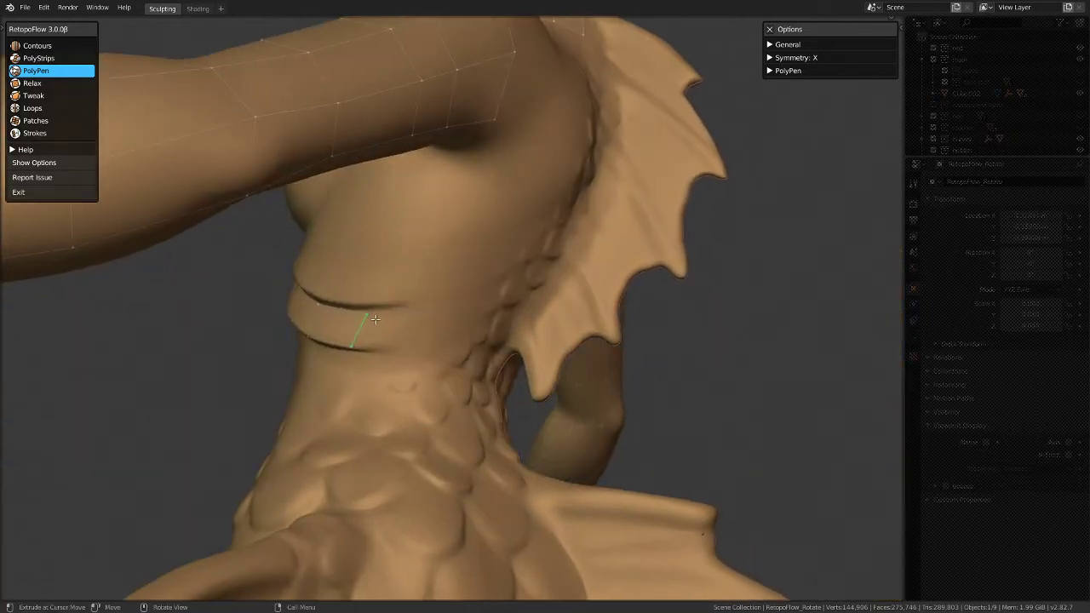
pyautogui.click(375, 312)
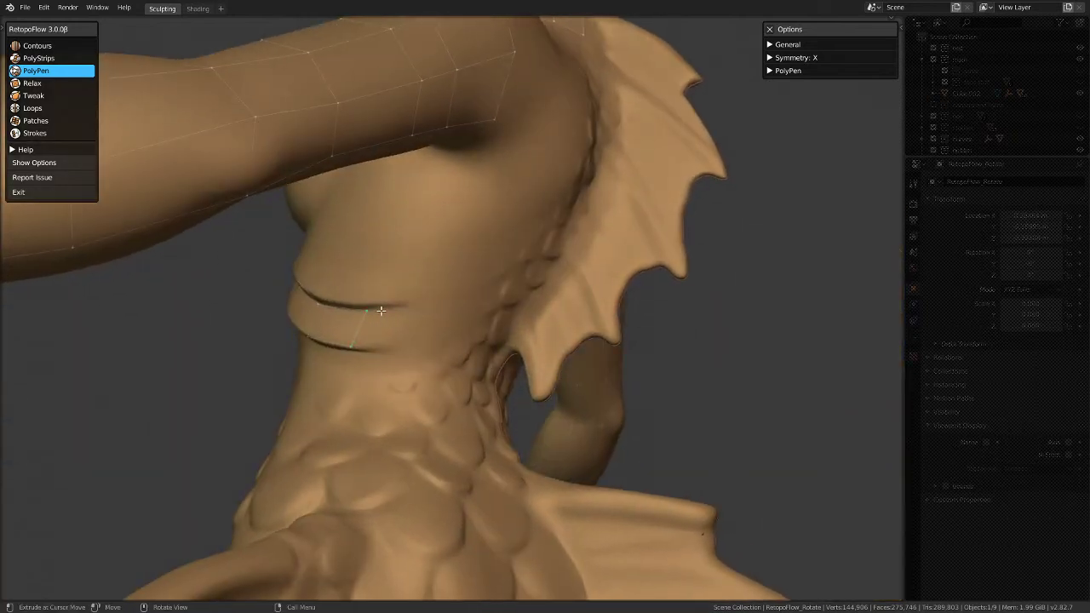
pyautogui.click(351, 347)
# Step: Examine how the rib fold strip sits on the torso from the front and the side
pyautogui.moveTo(229, 361)
pyautogui.mouseDown(button='middle')
pyautogui.moveTo(246, 375)
pyautogui.moveTo(233, 294)
pyautogui.moveTo(349, 361)
pyautogui.moveTo(190, 272)
pyautogui.mouseUp(button='middle')
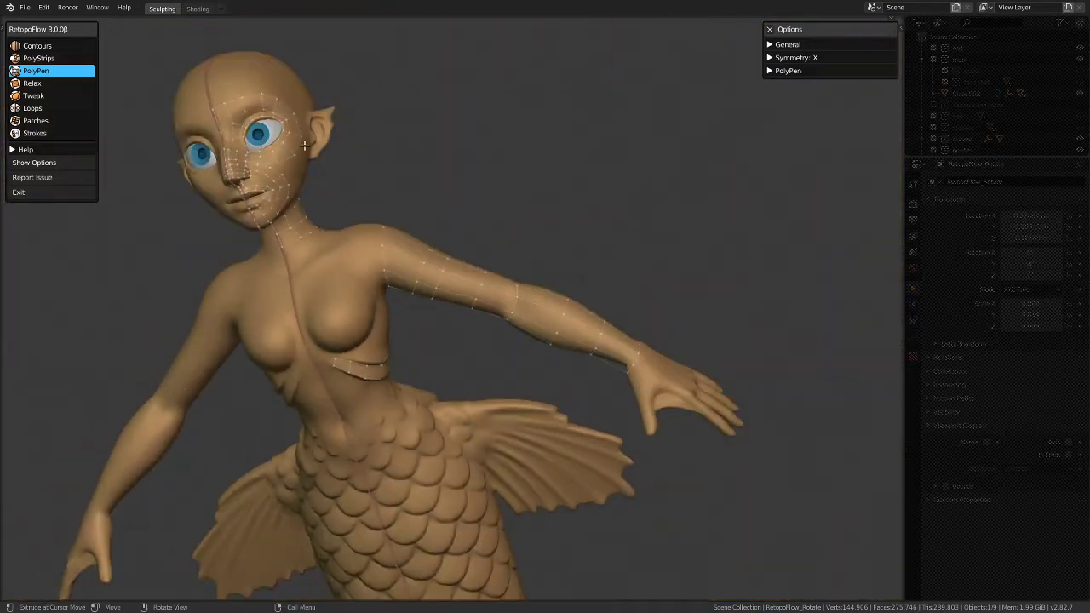
pyautogui.moveTo(295, 175)
pyautogui.mouseDown(button='middle')
pyautogui.moveTo(255, 198)
pyautogui.moveTo(286, 171)
pyautogui.mouseUp(button='middle')
pyautogui.moveTo(366, 305); pyautogui.dragTo(373, 354, button='middle')
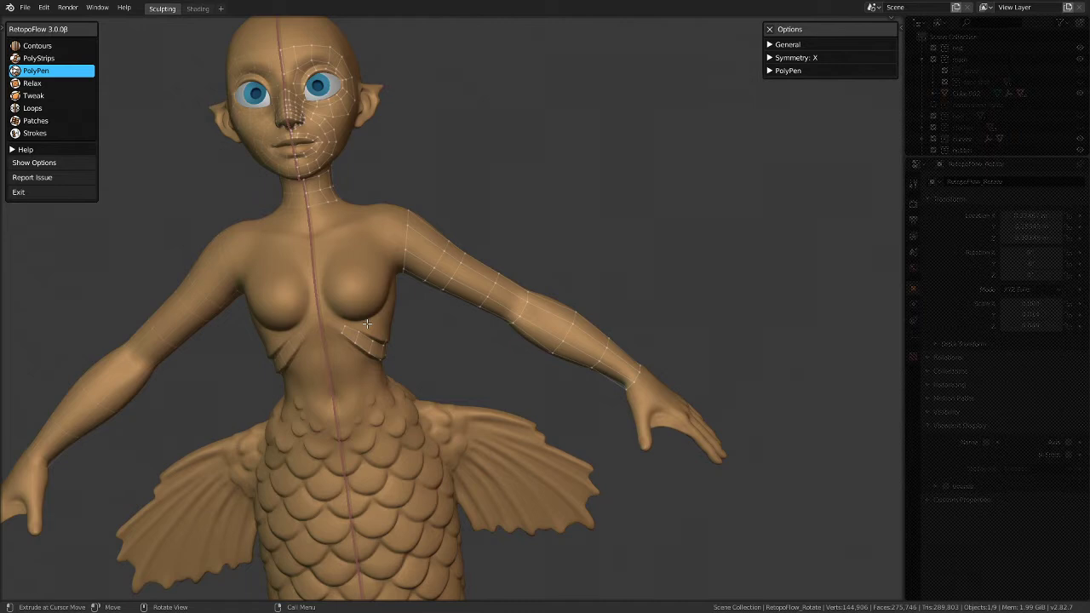
pyautogui.moveTo(394, 350); pyautogui.dragTo(248, 358, button='middle')
pyautogui.moveTo(362, 321); pyautogui.dragTo(406, 331, button='middle')
pyautogui.scroll(6, 396, 284)
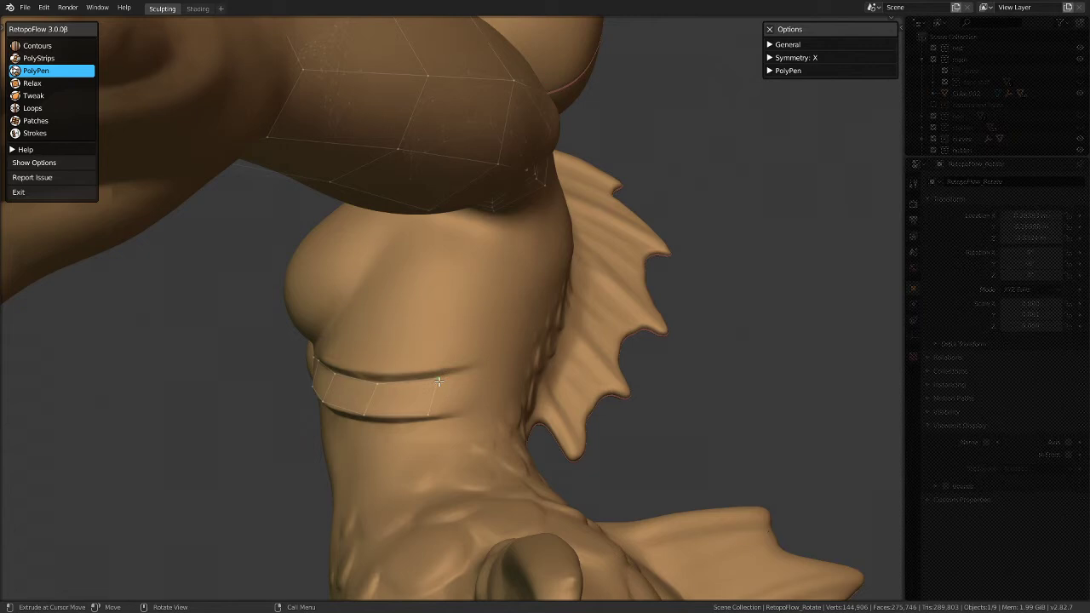
pyautogui.moveTo(370, 333)
pyautogui.mouseDown(button='middle')
pyautogui.moveTo(401, 295)
pyautogui.moveTo(505, 310)
pyautogui.moveTo(362, 197)
pyautogui.moveTo(378, 323)
pyautogui.moveTo(538, 302)
pyautogui.moveTo(362, 323)
pyautogui.mouseUp(button='middle')
pyautogui.click(384, 326)
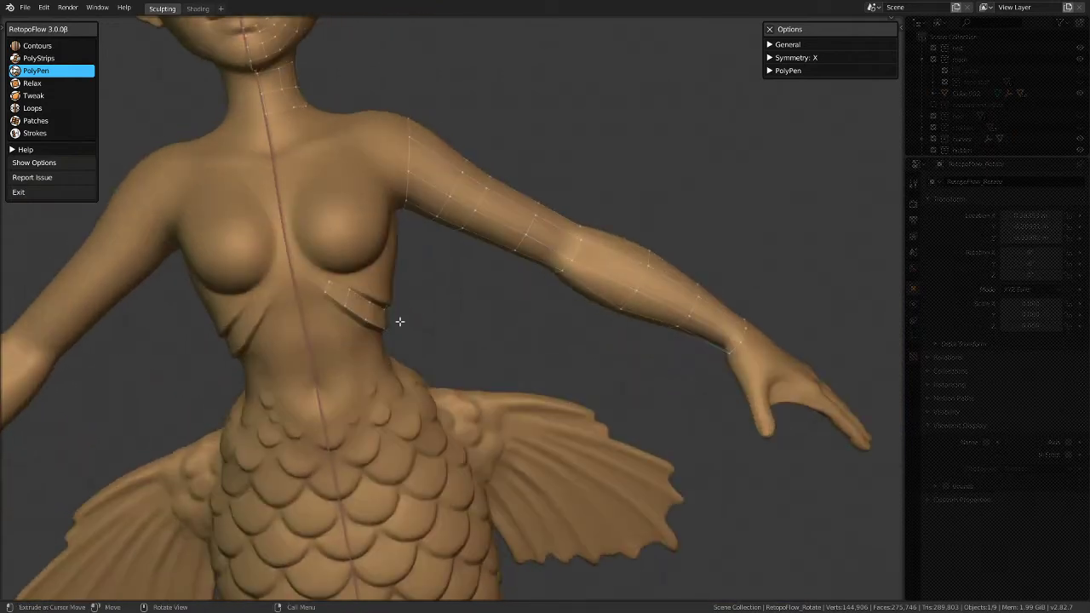
pyautogui.scroll(-5, 395, 295)
# Step: Add a quad at the end of the rib fold strip, carrying it past the creases onto the back
pyautogui.moveTo(363, 362); pyautogui.dragTo(200, 378, button='middle')
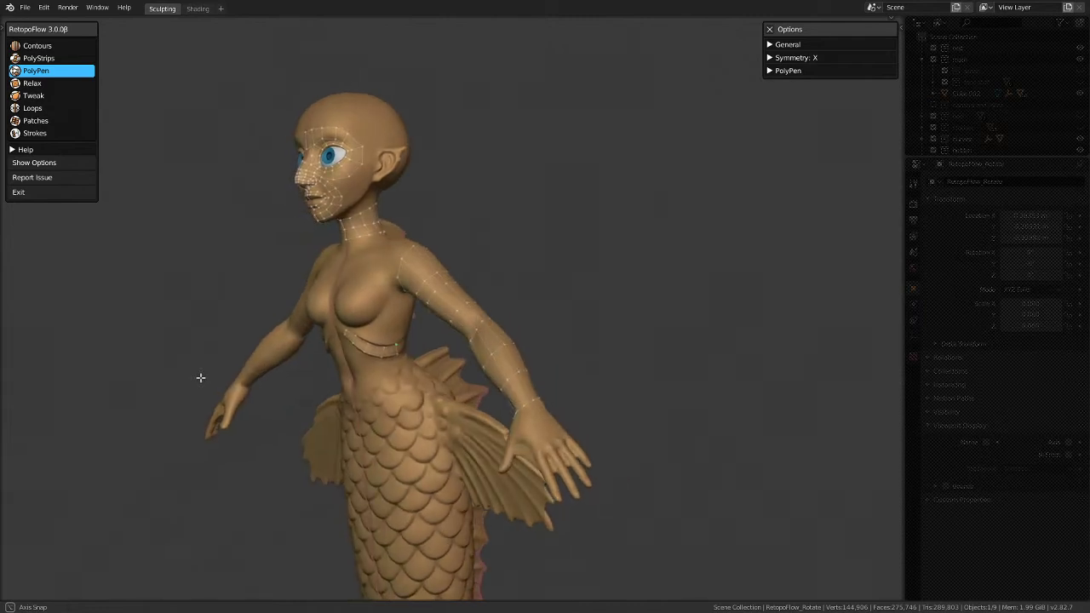
pyautogui.moveTo(491, 294); pyautogui.dragTo(793, 255, button='middle')
pyautogui.moveTo(285, 345); pyautogui.dragTo(593, 359, button='middle')
pyautogui.scroll(3, 445, 251)
pyautogui.click(504, 444)
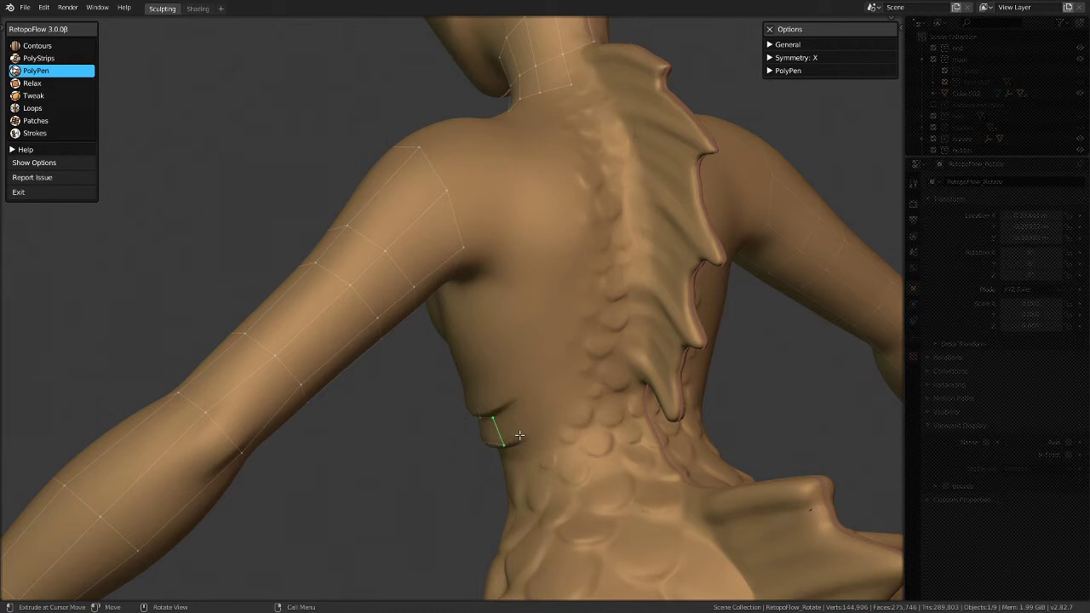
pyautogui.click(527, 397)
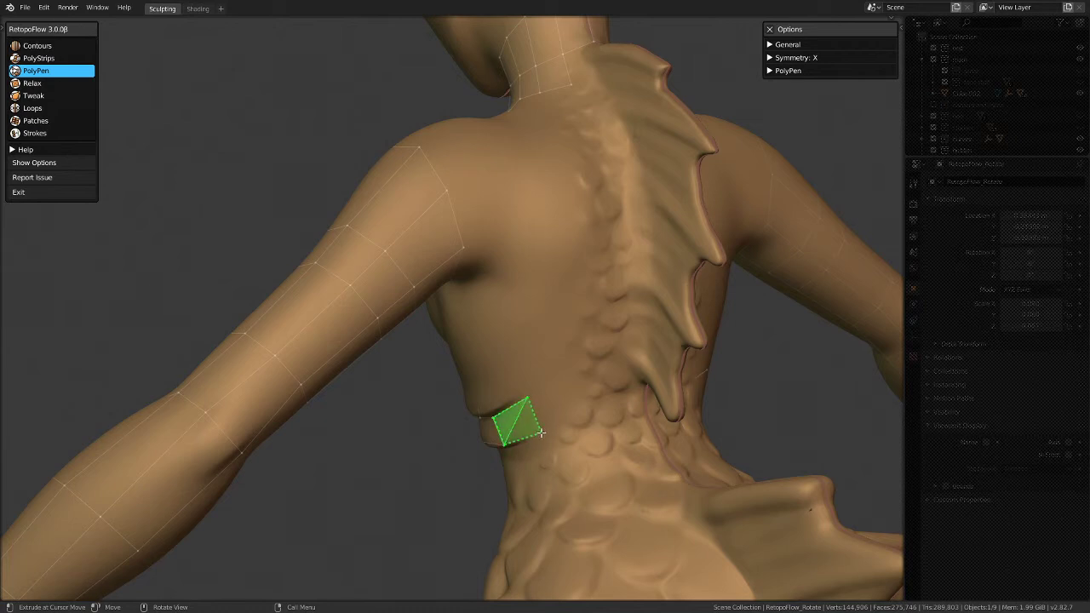
pyautogui.click(541, 433)
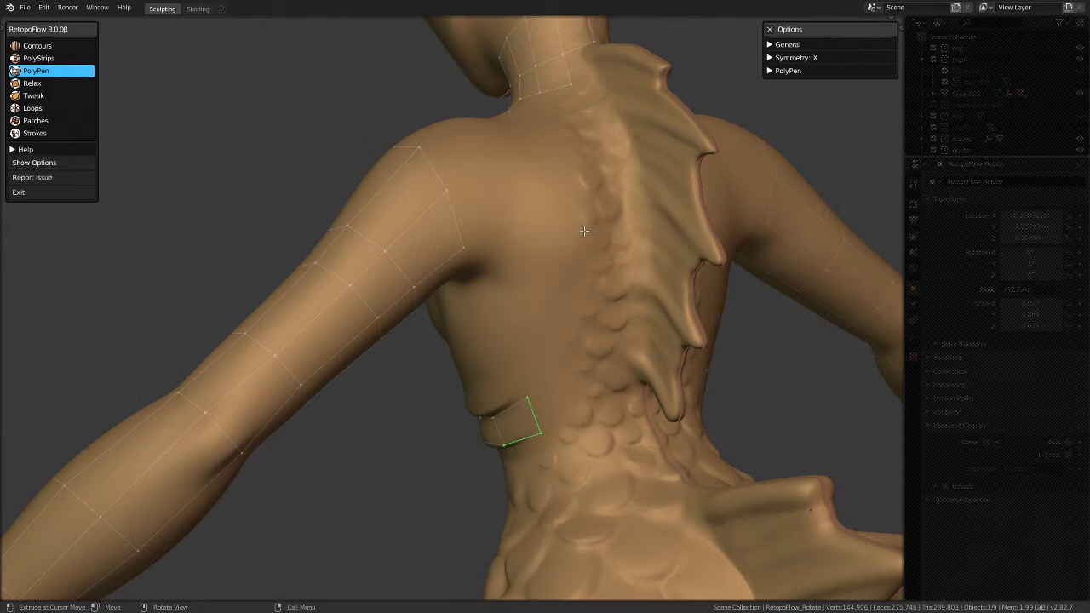
# Step: Add a wider quad across the lower back, from the strip's end to the scales beside the spine
pyautogui.scroll(-3, 370, 437)
pyautogui.moveTo(370, 438); pyautogui.dragTo(285, 440, button='middle')
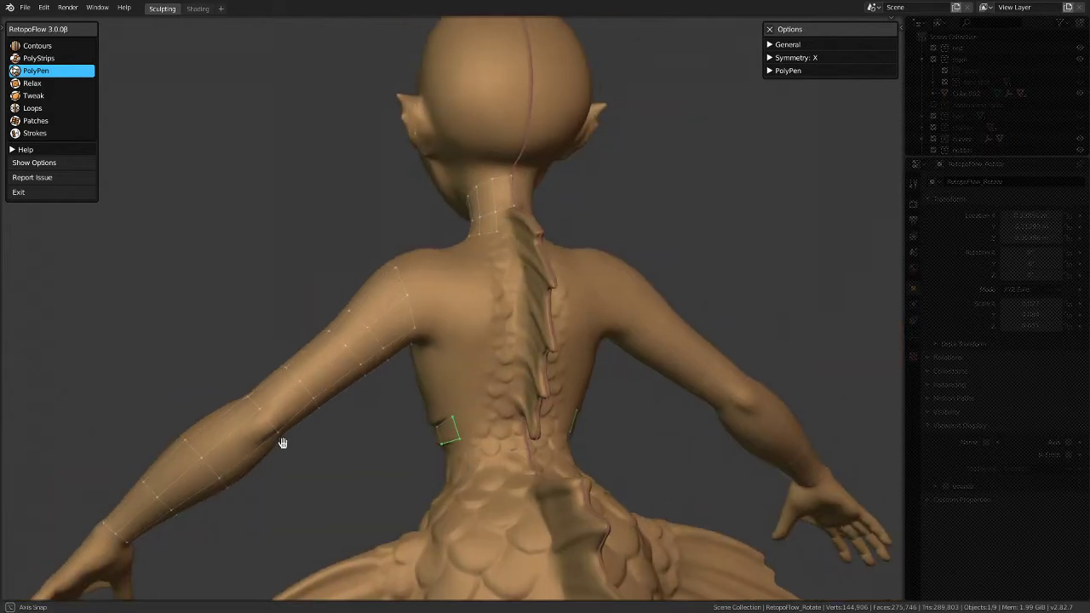
pyautogui.scroll(4, 427, 425)
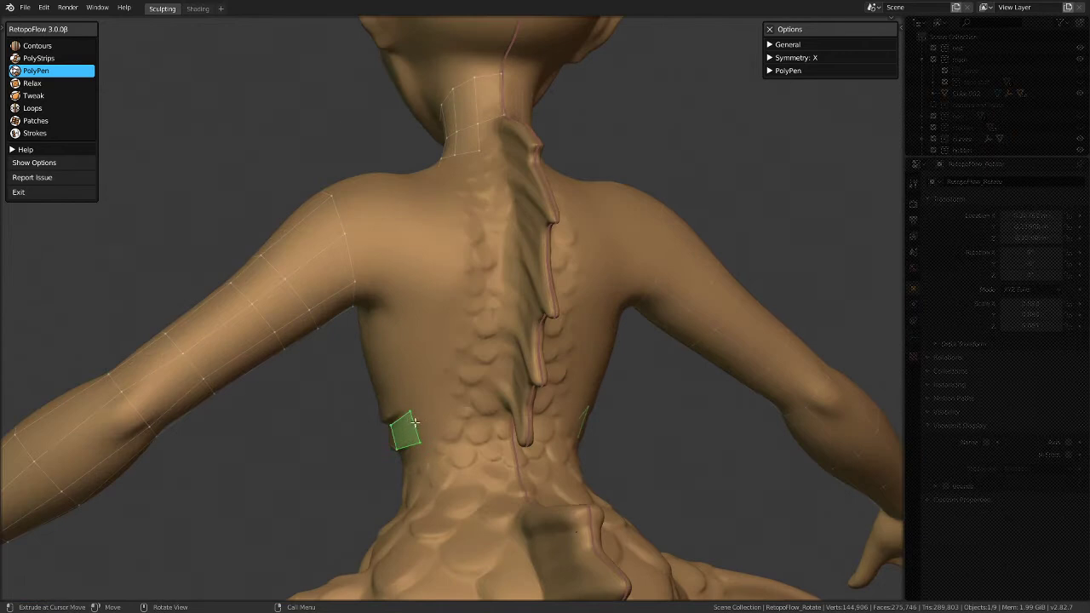
pyautogui.click(460, 440)
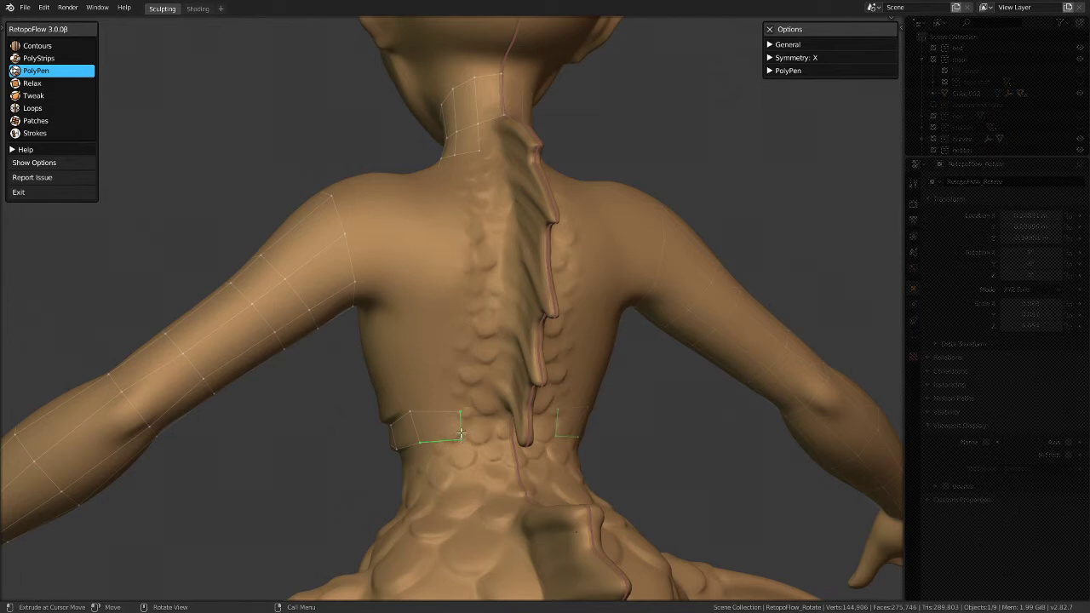
# Step: Examine the retopology strip around the torso from the front, side and back
pyautogui.moveTo(464, 428)
pyautogui.mouseDown(button='middle')
pyautogui.moveTo(474, 360)
pyautogui.moveTo(416, 361)
pyautogui.moveTo(351, 330)
pyautogui.moveTo(559, 304)
pyautogui.moveTo(341, 247)
pyautogui.moveTo(530, 247)
pyautogui.mouseUp(button='middle')
pyautogui.moveTo(224, 336)
pyautogui.mouseDown(button='middle')
pyautogui.moveTo(377, 309)
pyautogui.moveTo(384, 337)
pyautogui.mouseUp(button='middle')
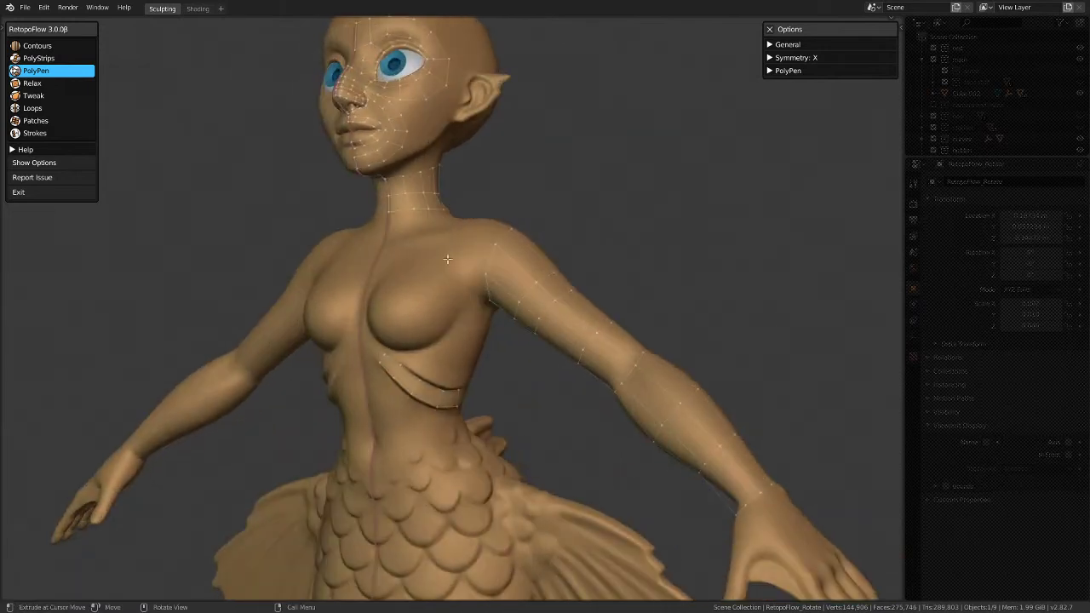
pyautogui.moveTo(455, 262)
pyautogui.mouseDown(button='middle')
pyautogui.moveTo(517, 292)
pyautogui.moveTo(334, 295)
pyautogui.mouseUp(button='middle')
pyautogui.scroll(-2, 334, 295)
pyautogui.moveTo(573, 348); pyautogui.dragTo(437, 366, button='middle')
pyautogui.moveTo(503, 362); pyautogui.dragTo(299, 349, button='middle')
pyautogui.moveTo(640, 348); pyautogui.dragTo(231, 331, button='middle')
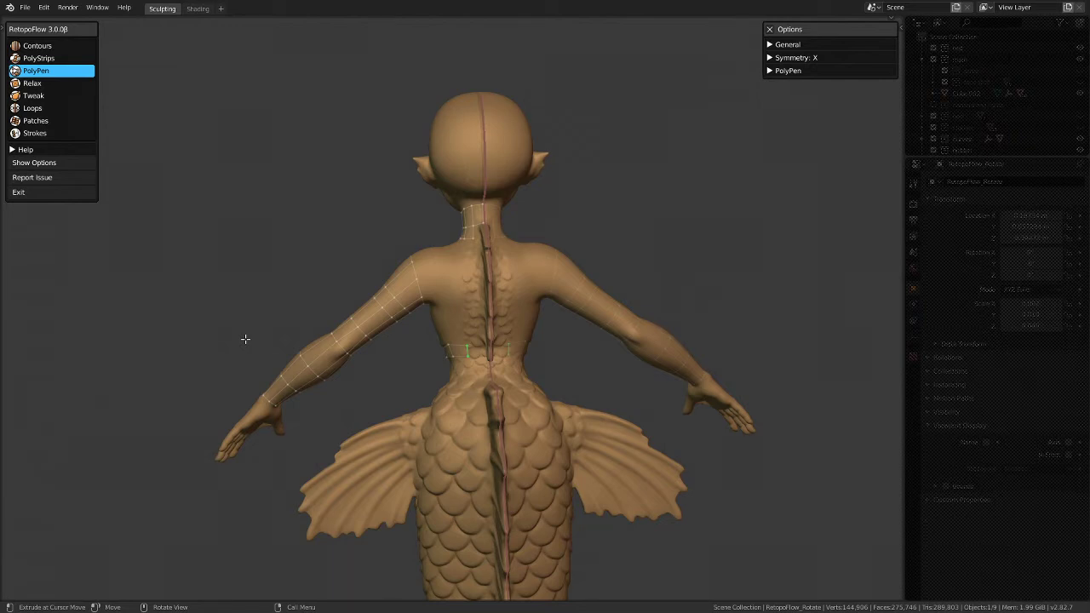
pyautogui.moveTo(348, 312); pyautogui.dragTo(520, 380, button='middle')
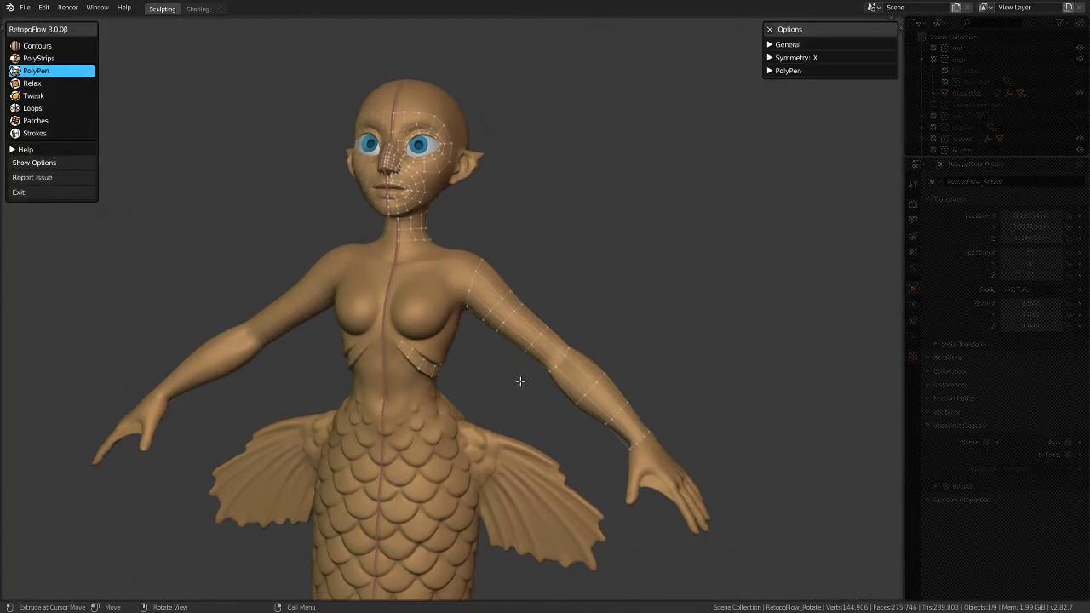
pyautogui.scroll(-3, 426, 305)
# Step: Extend the lower back strip to the center line below the spine fin and fit its end vertices to the surface
pyautogui.moveTo(430, 303); pyautogui.dragTo(270, 309, button='middle')
pyautogui.scroll(4, 464, 366)
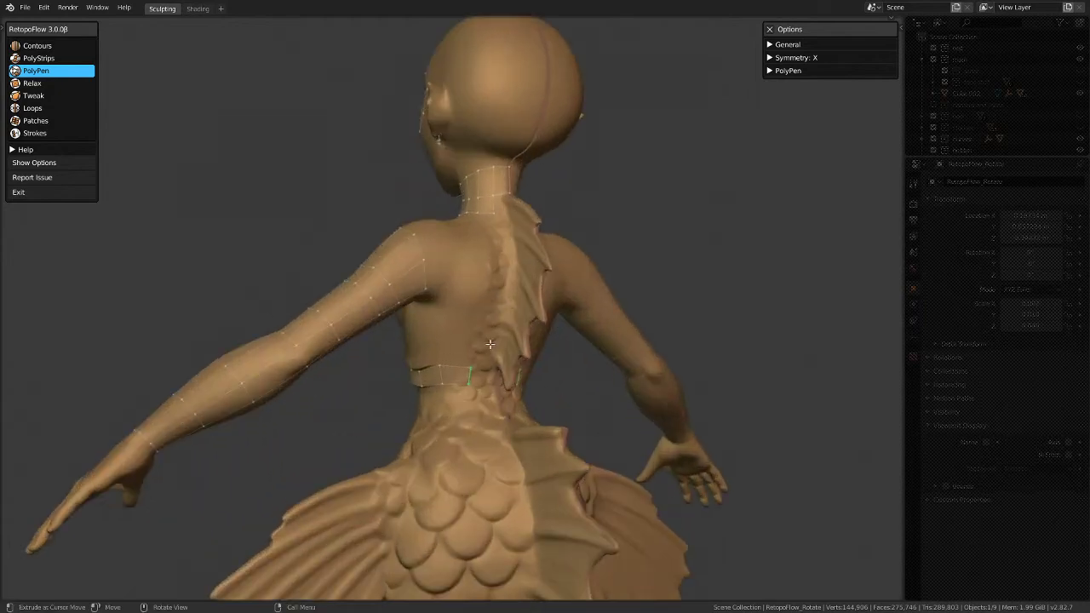
pyautogui.scroll(2, 466, 354)
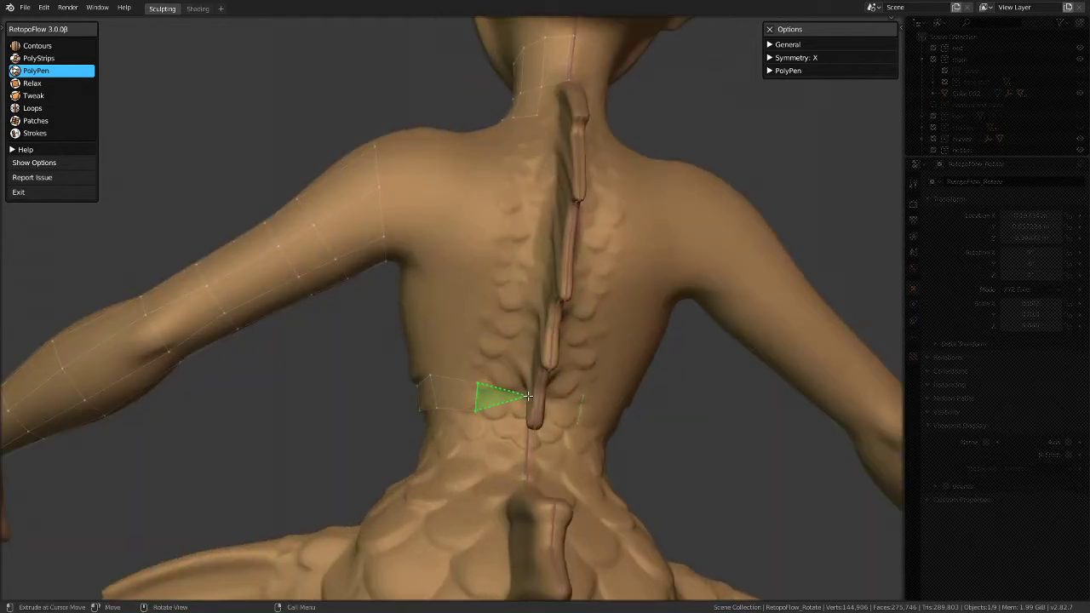
pyautogui.moveTo(528, 396); pyautogui.dragTo(533, 379, button='middle')
pyautogui.scroll(2, 534, 378)
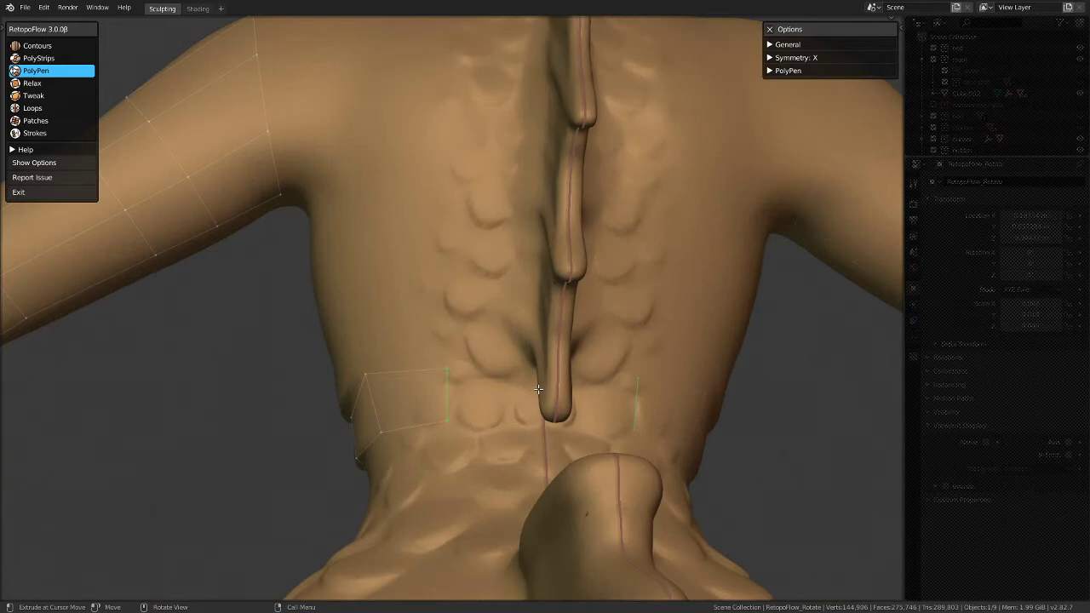
pyautogui.click(537, 421)
pyautogui.moveTo(558, 399); pyautogui.dragTo(613, 332, button='middle')
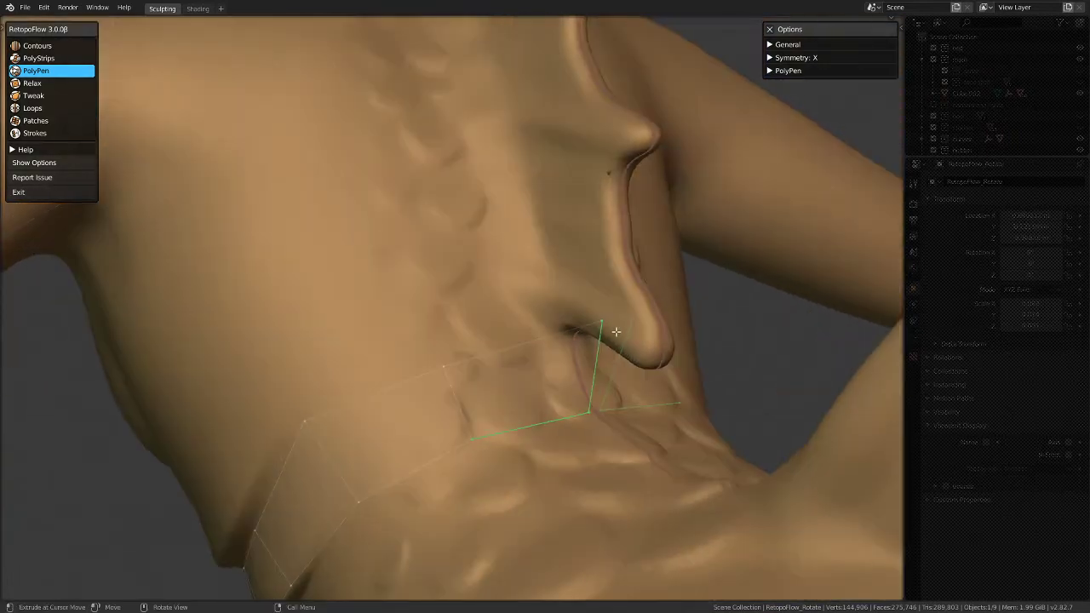
pyautogui.click(575, 348)
pyautogui.moveTo(593, 419); pyautogui.dragTo(599, 417)
# Step: Extend the front end of the rib fold strip below the breasts to the center line of the chest
pyautogui.moveTo(491, 381)
pyautogui.mouseDown(button='middle')
pyautogui.moveTo(499, 318)
pyautogui.moveTo(397, 397)
pyautogui.moveTo(301, 360)
pyautogui.moveTo(522, 378)
pyautogui.moveTo(557, 310)
pyautogui.moveTo(606, 500)
pyautogui.moveTo(684, 280)
pyautogui.moveTo(397, 287)
pyautogui.moveTo(550, 394)
pyautogui.mouseUp(button='middle')
pyautogui.scroll(-5, 550, 394)
pyautogui.scroll(10, 443, 448)
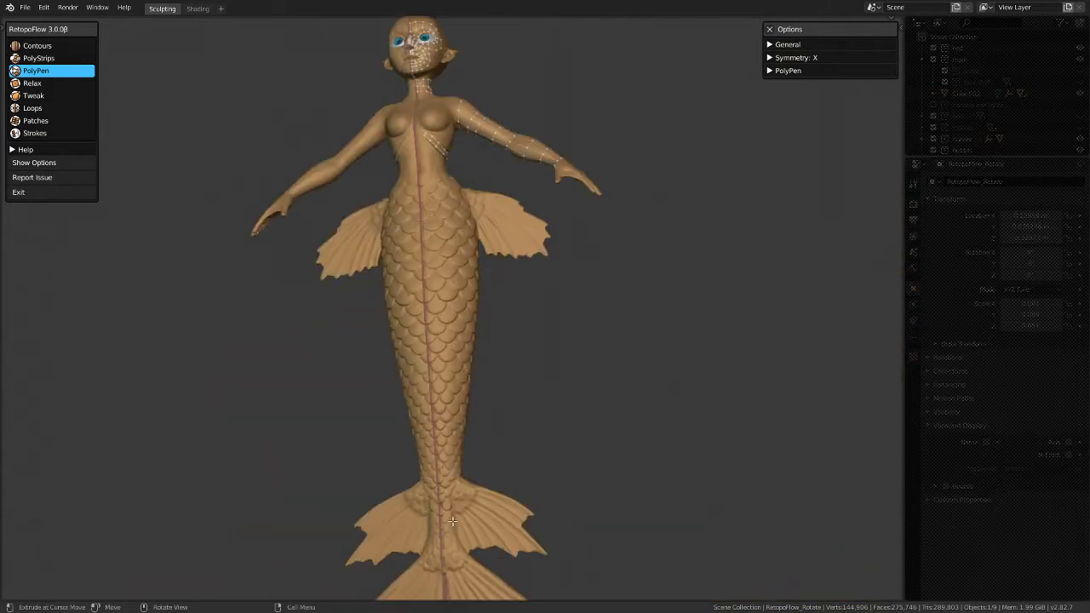
pyautogui.scroll(-5, 442, 449)
pyautogui.scroll(6, 501, 270)
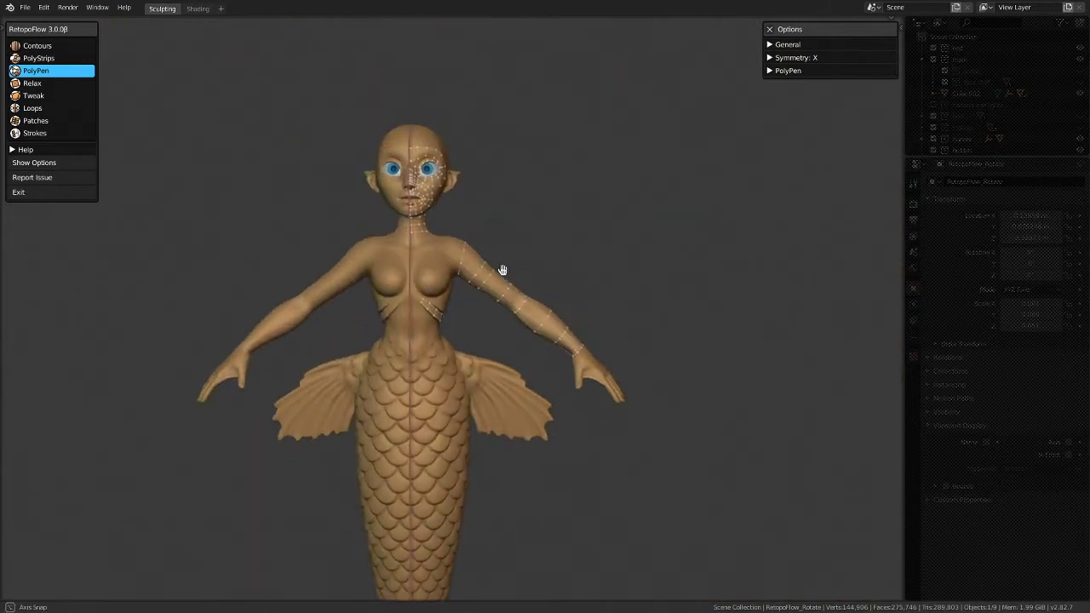
pyautogui.moveTo(608, 387); pyautogui.dragTo(582, 388, button='middle')
pyautogui.scroll(4, 456, 201)
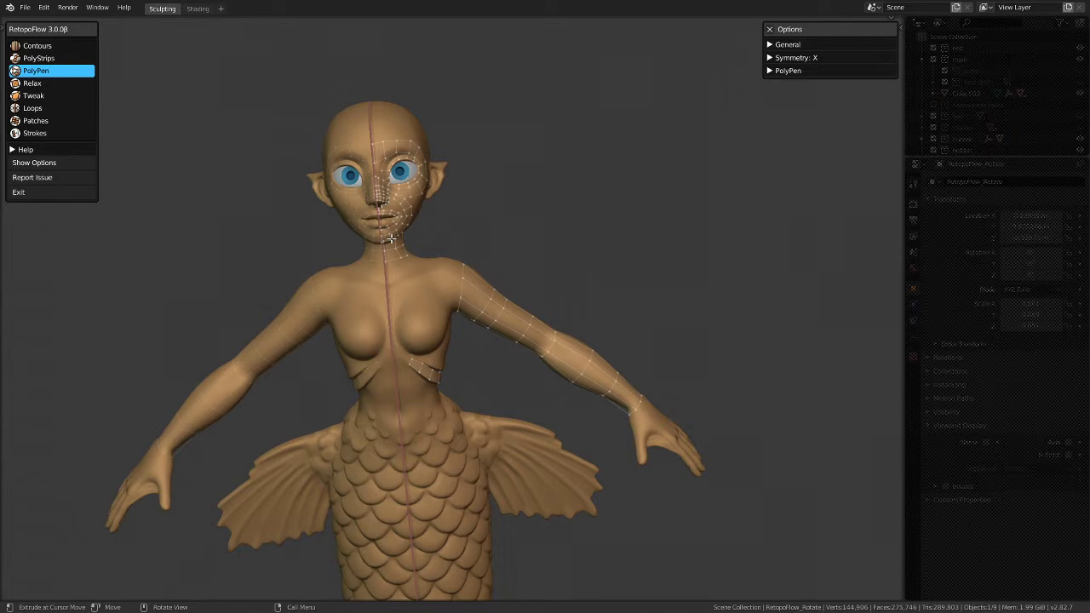
pyautogui.moveTo(405, 272); pyautogui.dragTo(475, 343, button='middle')
pyautogui.scroll(-2, 548, 294)
pyautogui.scroll(4, 511, 315)
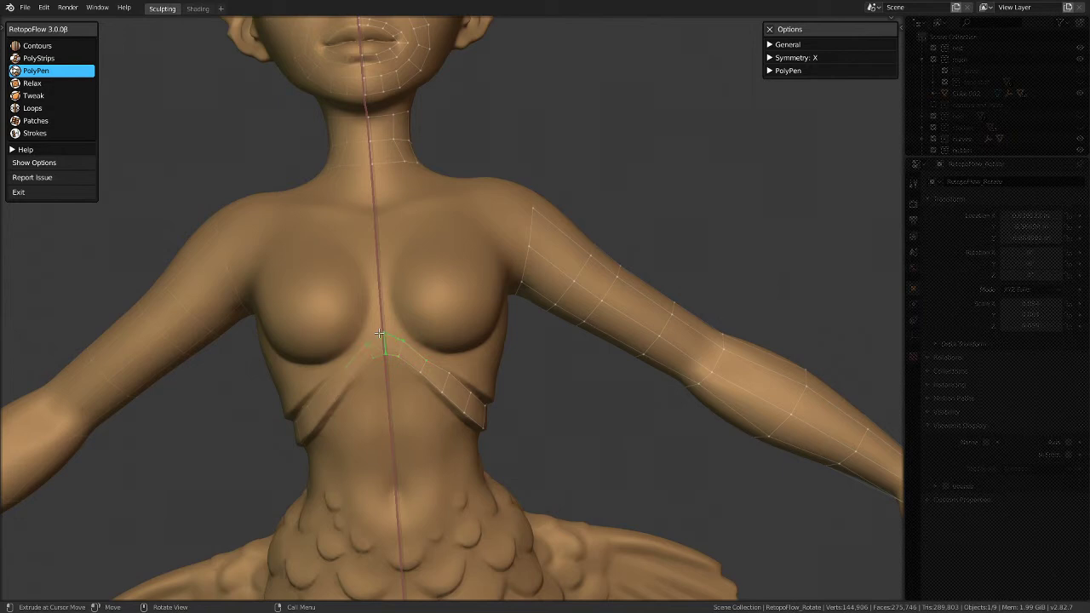
pyautogui.scroll(3, 383, 351)
pyautogui.scroll(-5, 388, 332)
# Step: Inspect the finished rib fold and lower back loop from the side, behind the spine fin and the front
pyautogui.moveTo(387, 332); pyautogui.dragTo(443, 309, button='middle')
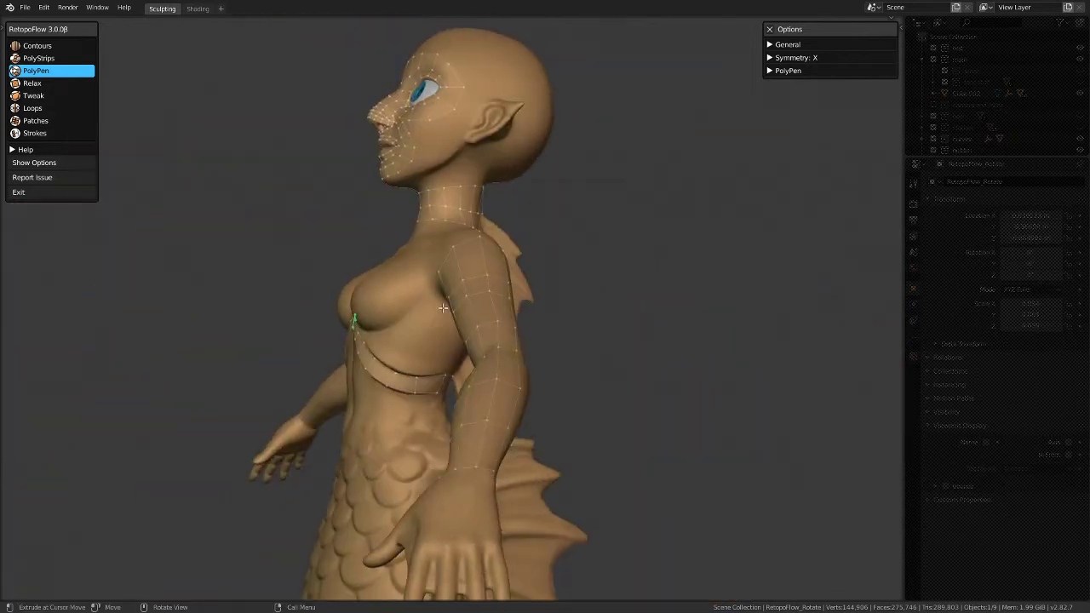
pyautogui.moveTo(465, 345); pyautogui.dragTo(304, 315, button='middle')
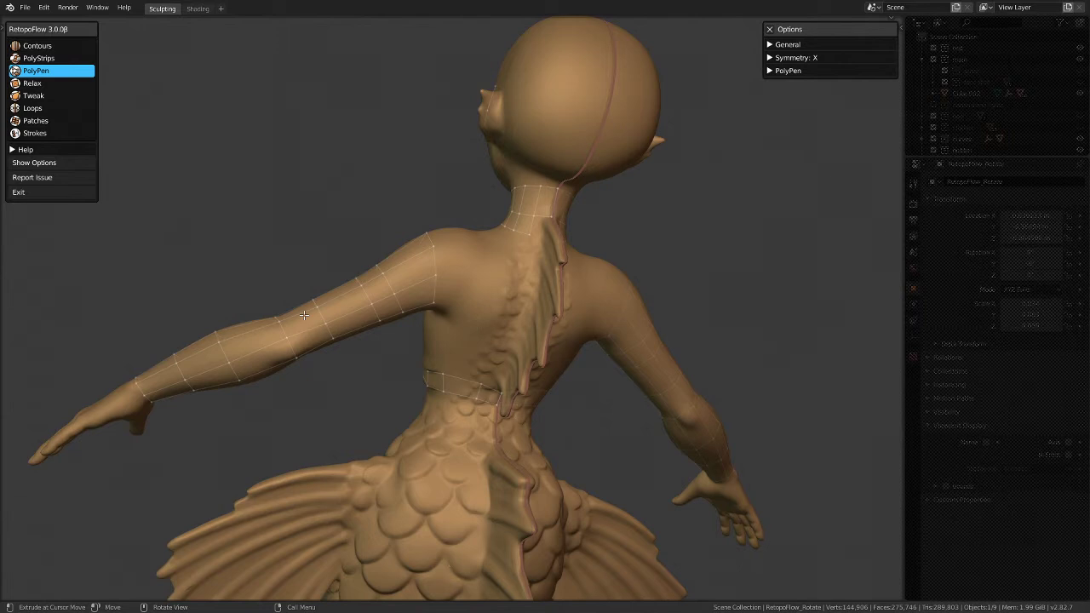
pyautogui.scroll(4, 424, 391)
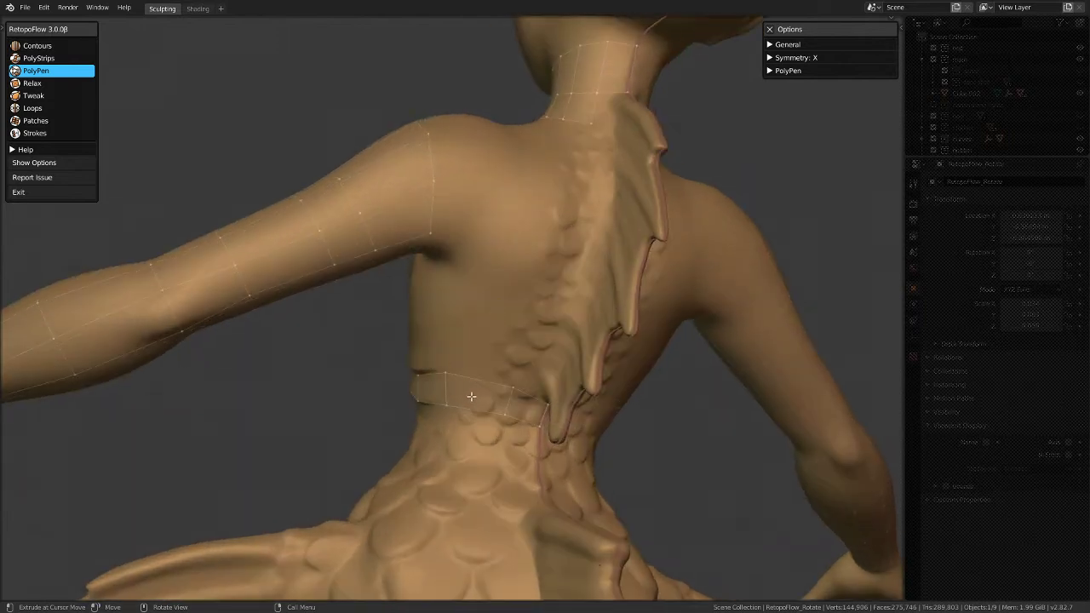
pyautogui.moveTo(508, 390); pyautogui.dragTo(480, 350, button='middle')
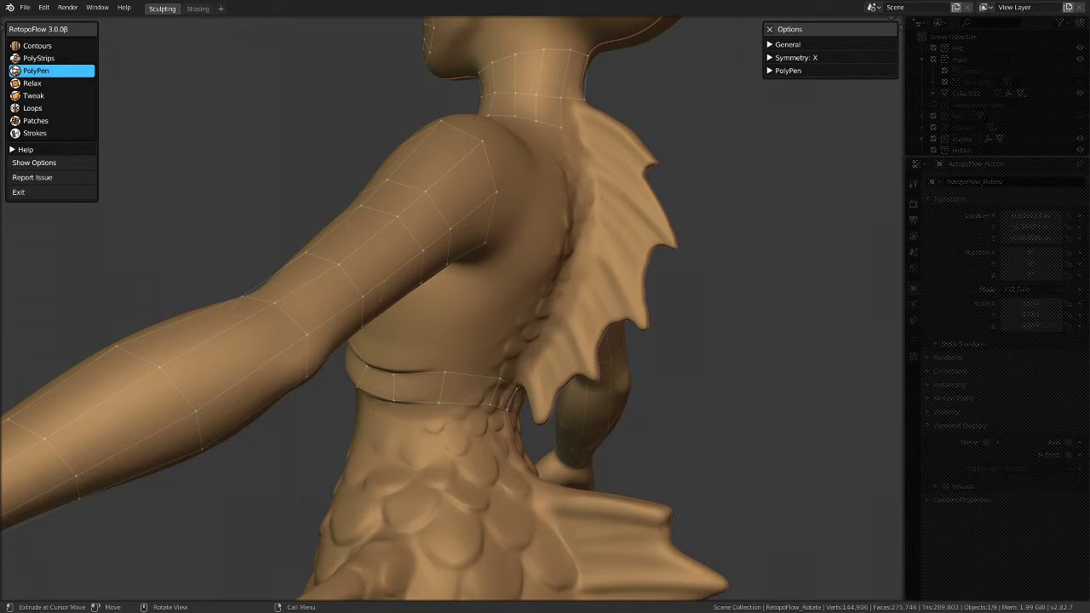
pyautogui.scroll(-3, 463, 309)
pyautogui.moveTo(462, 309); pyautogui.dragTo(340, 441, button='middle')
pyautogui.scroll(4, 299, 310)
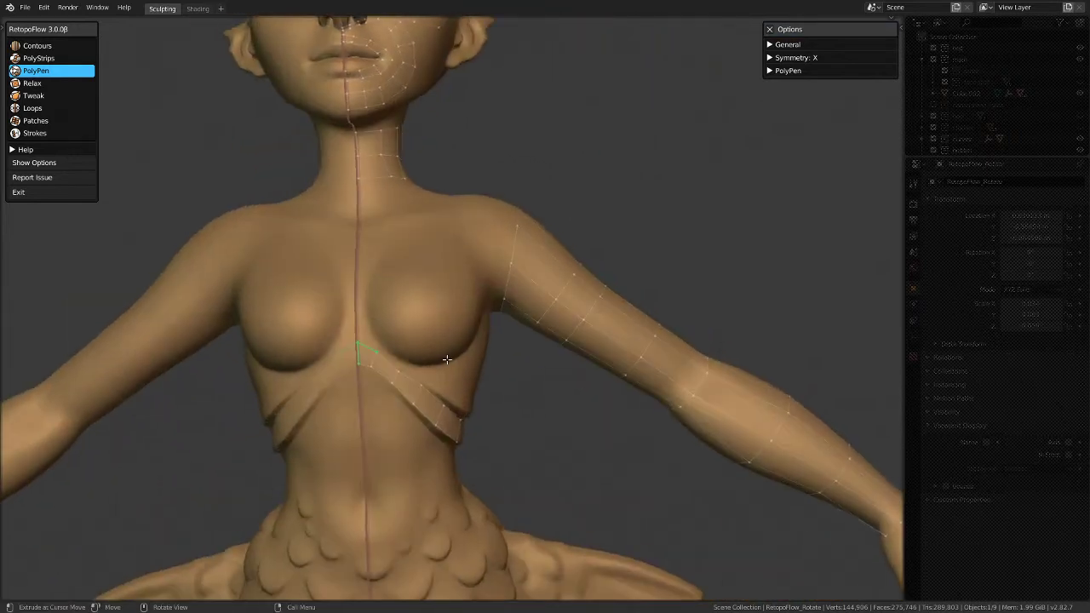
pyautogui.scroll(2, 382, 368)
pyautogui.moveTo(383, 367); pyautogui.dragTo(453, 350, button='middle')
pyautogui.scroll(-4, 372, 365)
pyautogui.scroll(4, 476, 343)
pyautogui.scroll(2, 453, 348)
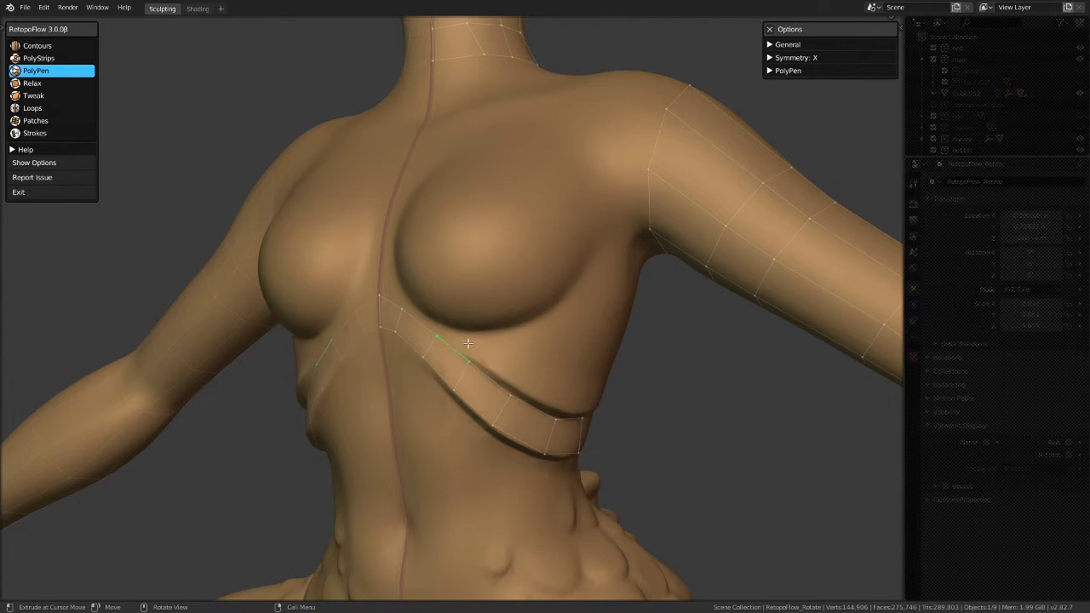
# Step: Start a second quad strip along the upper rib fold with two quads running from beneath the breast toward the side
pyautogui.click(477, 353)
pyautogui.scroll(3, 477, 352)
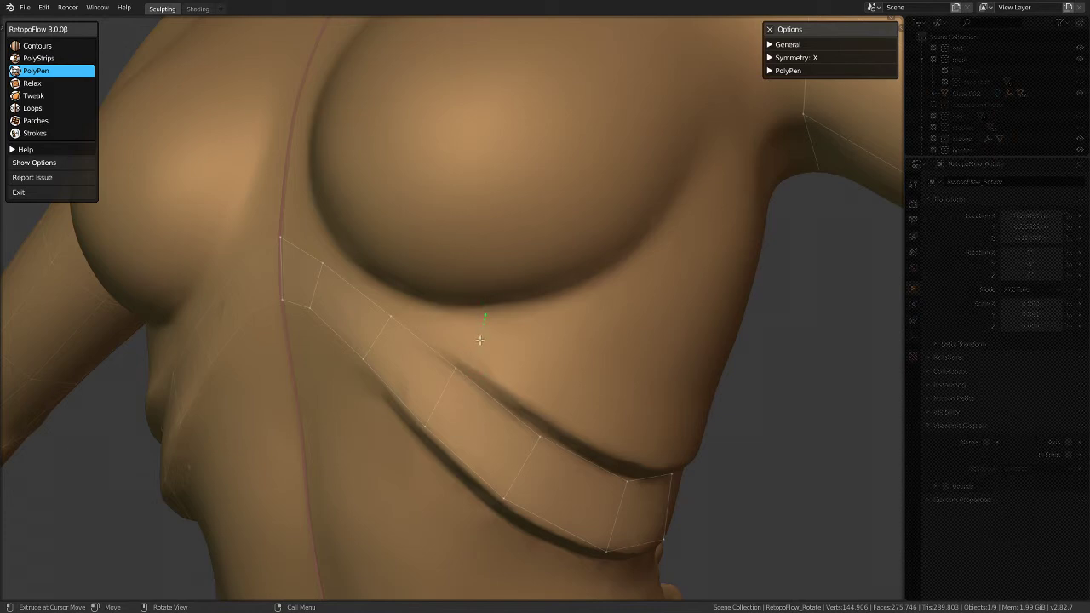
pyautogui.click(463, 365)
pyautogui.moveTo(485, 320); pyautogui.dragTo(437, 333, button='middle')
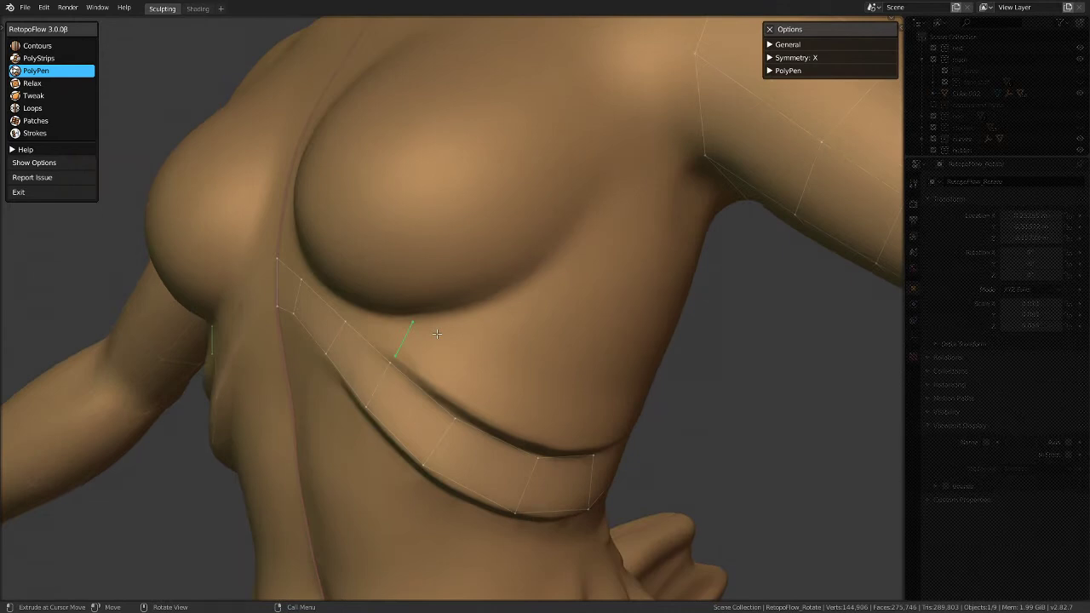
pyautogui.click(460, 412)
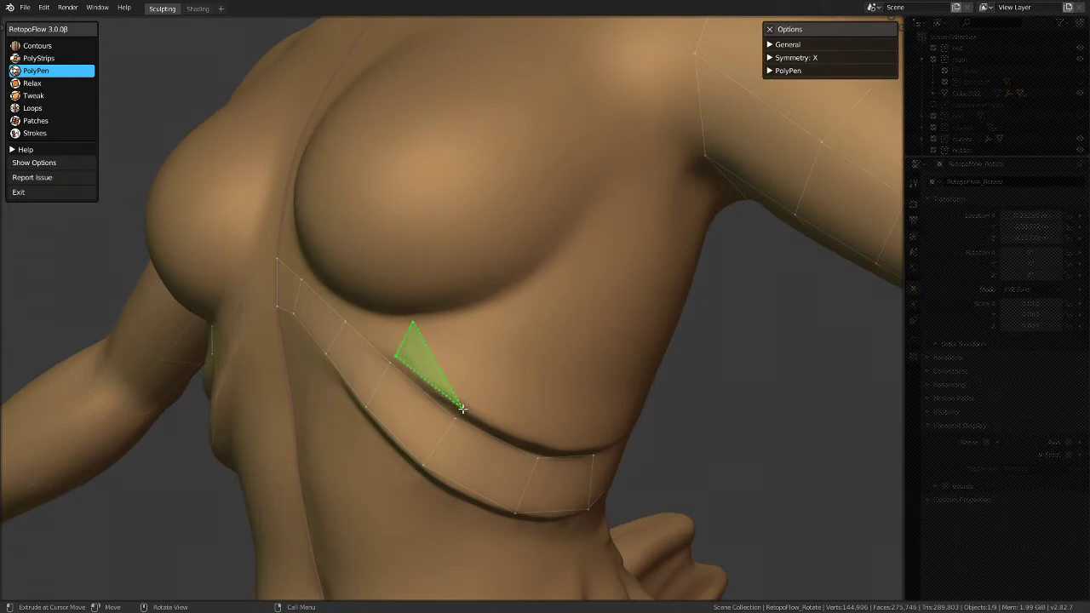
pyautogui.click(486, 356)
pyautogui.moveTo(645, 325); pyautogui.dragTo(414, 359, button='middle')
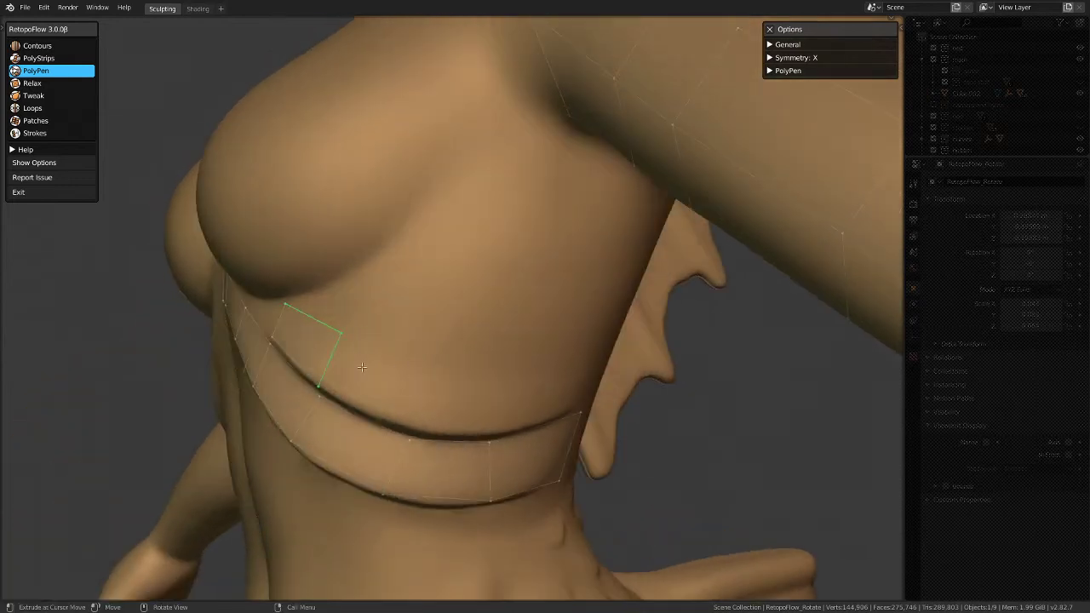
pyautogui.click(415, 425)
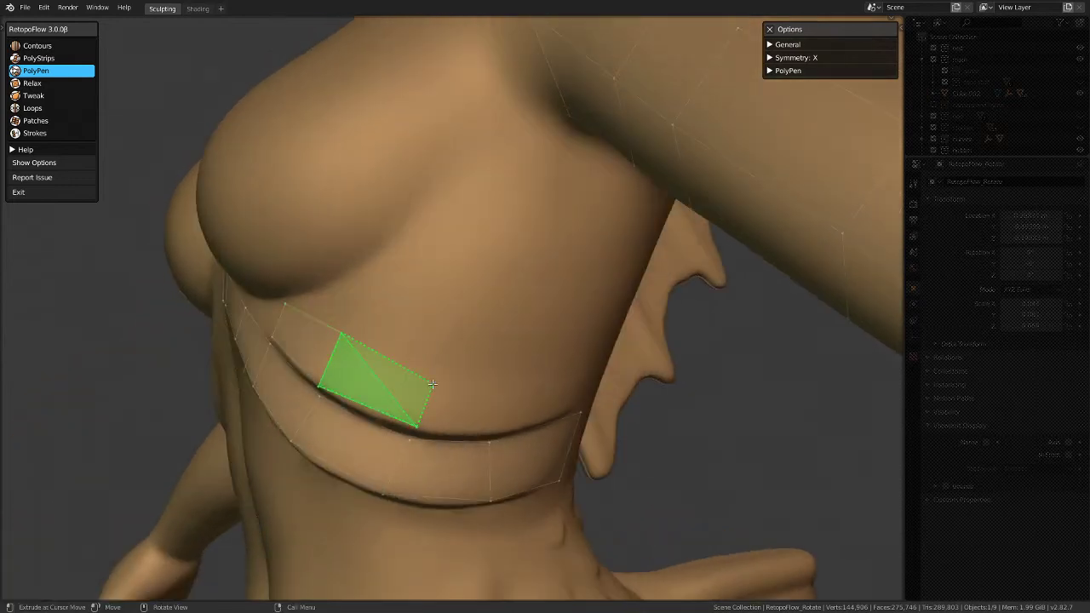
pyautogui.moveTo(502, 366); pyautogui.dragTo(462, 382, button='middle')
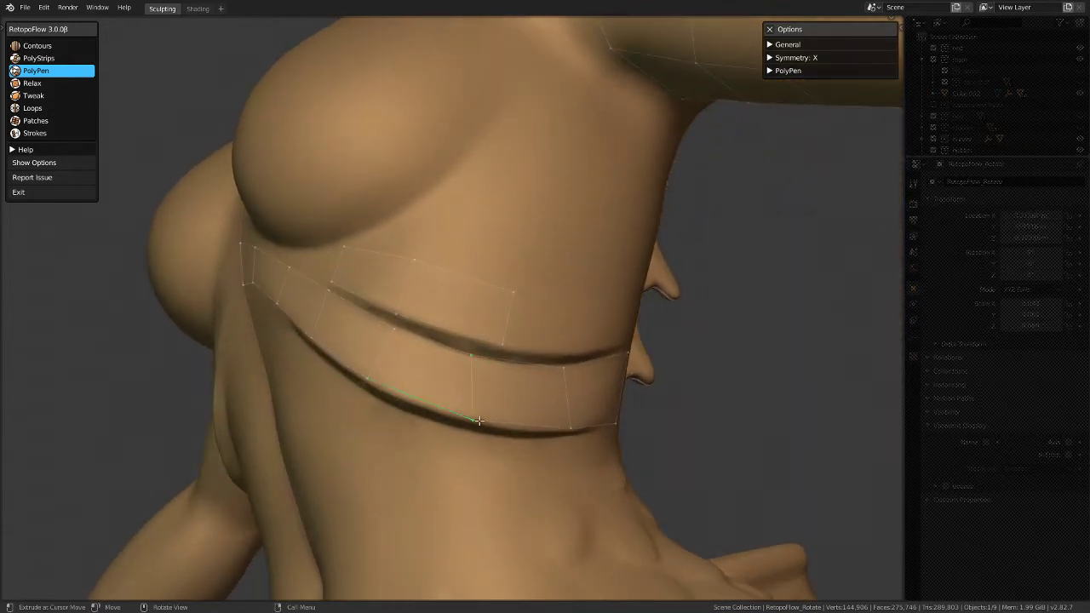
# Step: Shift a cross edge of the lower rib strip forward and insert an edge loop through the wide quad behind it
pyautogui.moveTo(567, 377); pyautogui.dragTo(483, 383, button='middle')
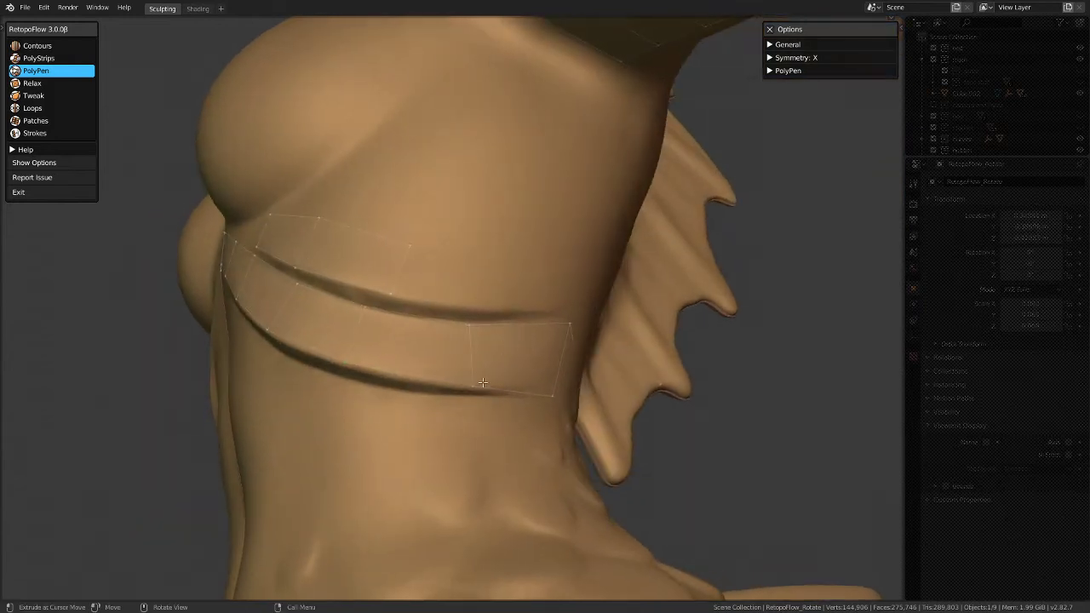
pyautogui.click(424, 378)
pyautogui.click(85, 108)
pyautogui.click(500, 362)
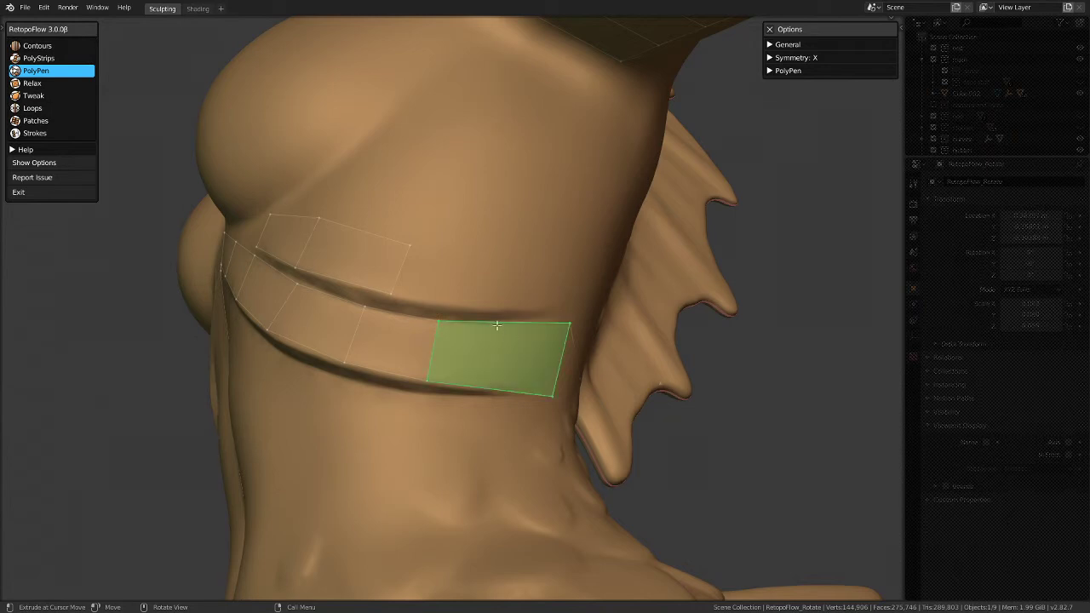
pyautogui.click(68, 107)
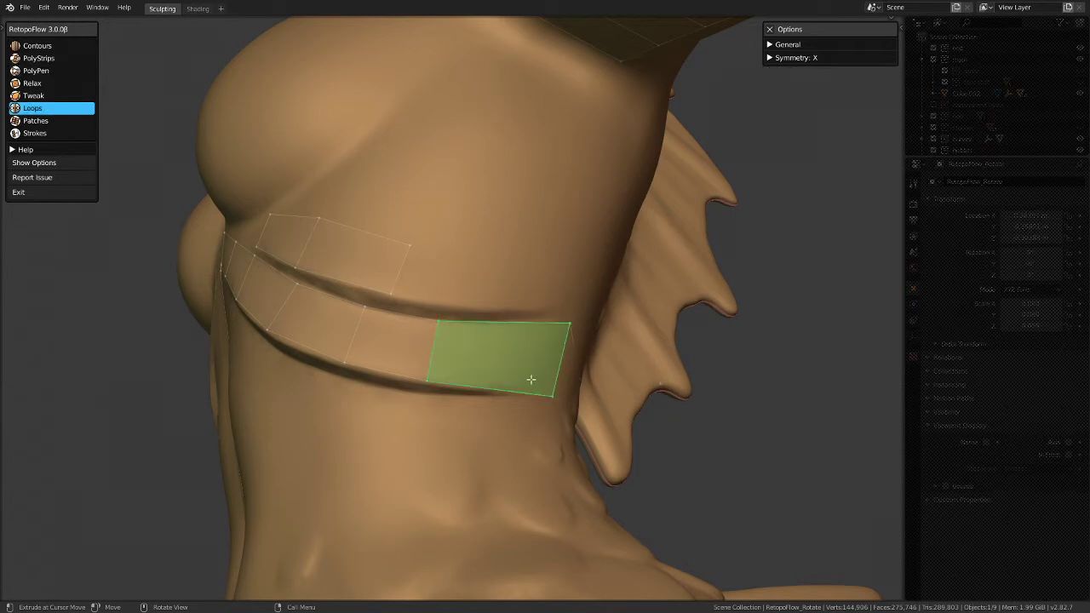
pyautogui.click(505, 322)
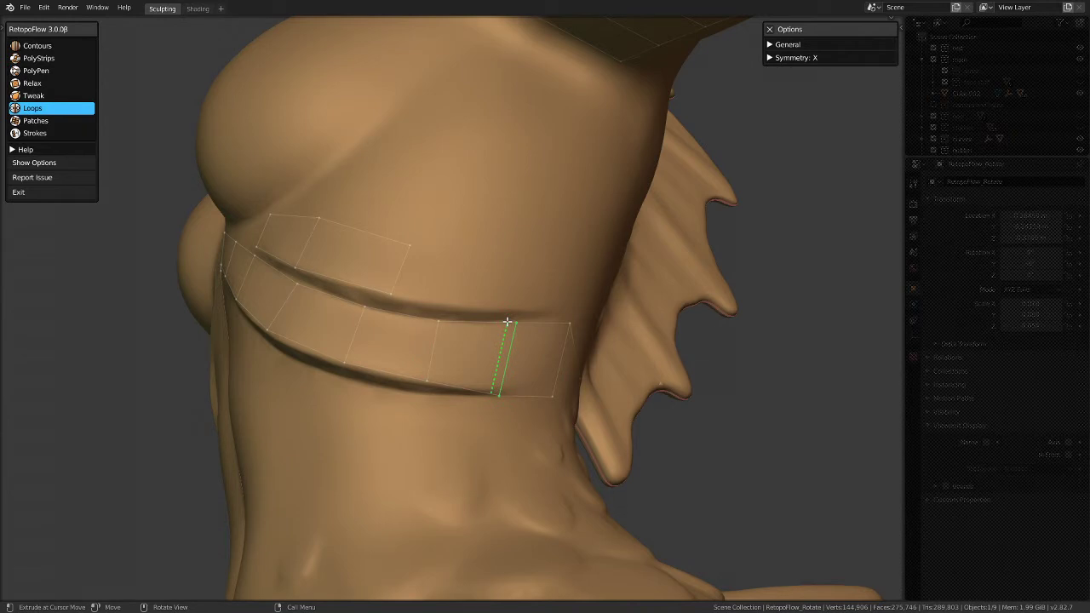
pyautogui.click(511, 393)
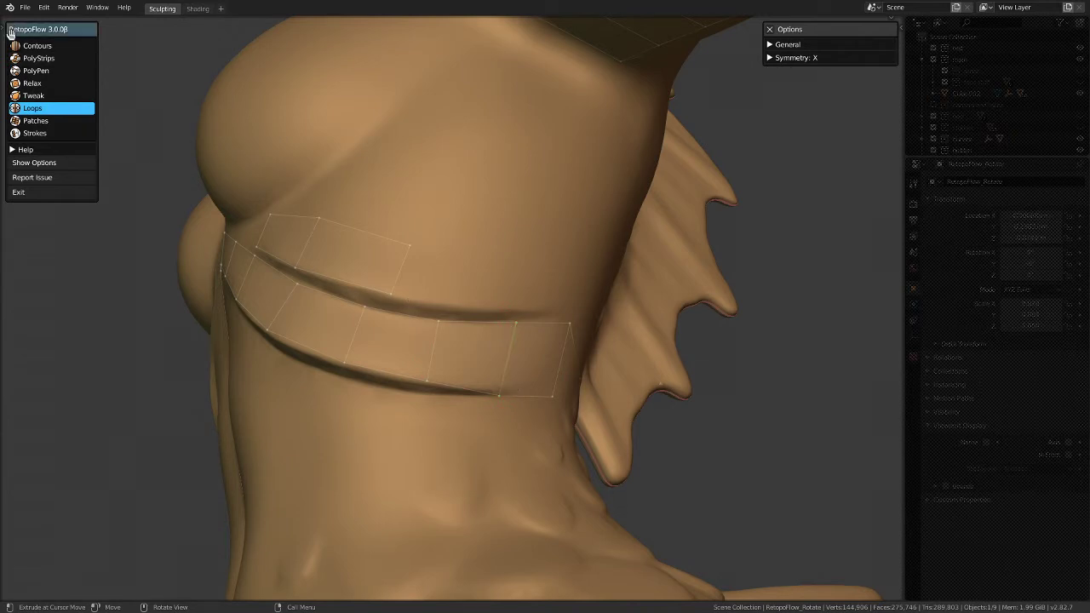
# Step: Align the upper strip's end edge with the lower strip's vertices and add another quad along the fold with PolyPen
pyautogui.moveTo(357, 292)
pyautogui.mouseDown(button='middle')
pyautogui.moveTo(323, 258)
pyautogui.moveTo(256, 267)
pyautogui.mouseUp(button='middle')
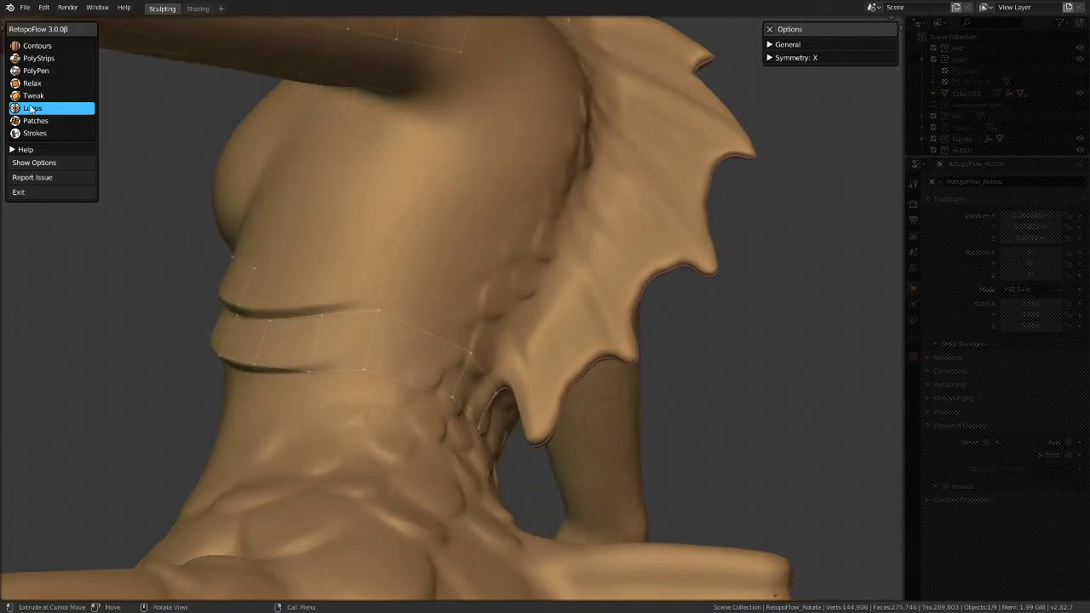
pyautogui.click(36, 72)
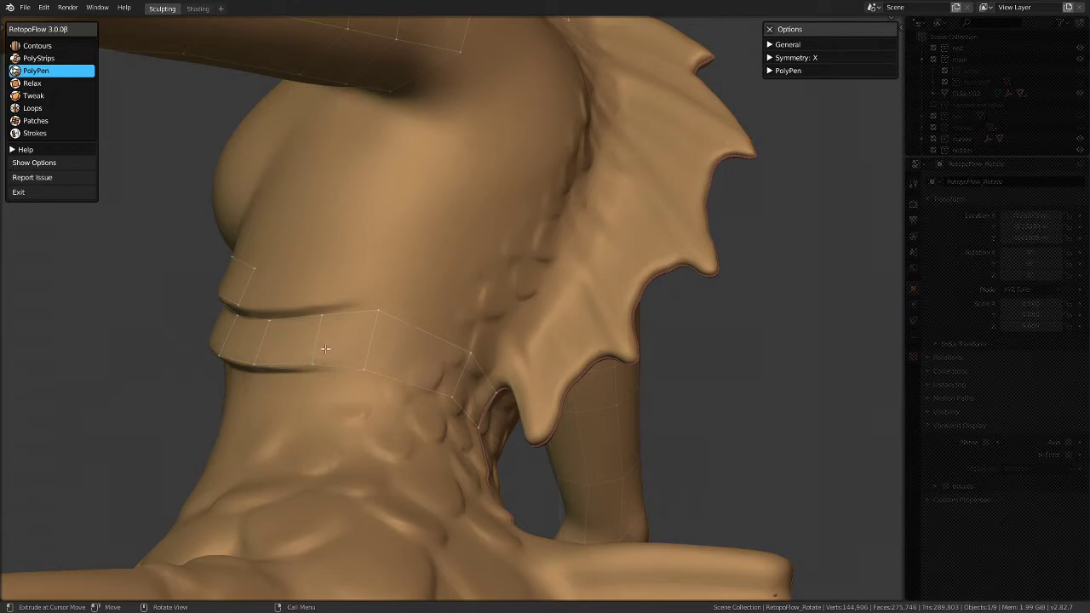
pyautogui.moveTo(382, 362); pyautogui.dragTo(400, 364)
pyautogui.moveTo(415, 317); pyautogui.dragTo(390, 309, button='middle')
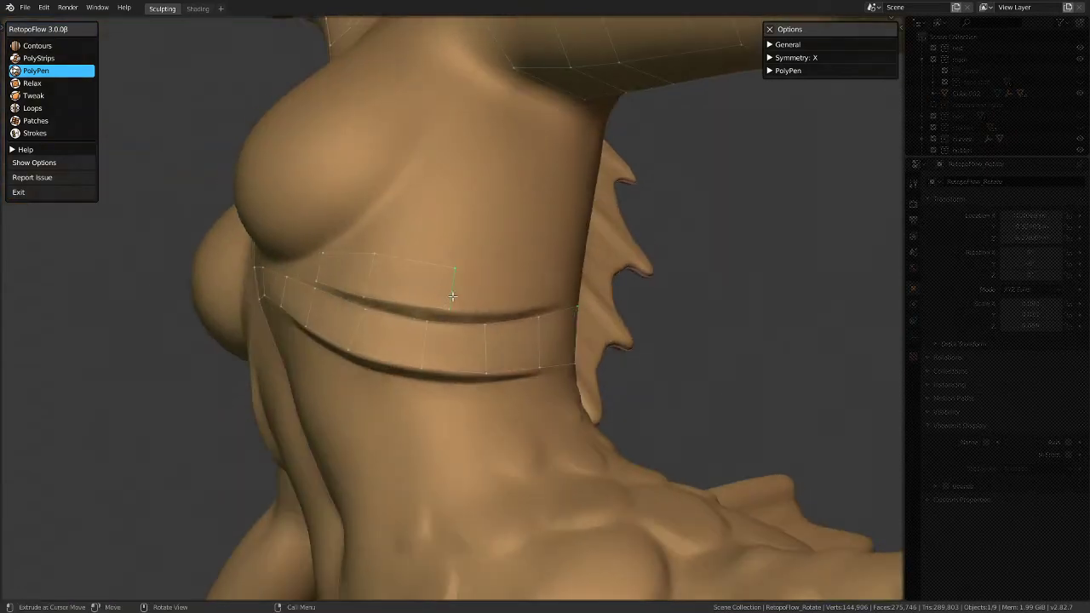
pyautogui.click(430, 304)
pyautogui.click(487, 313)
# Step: Continue the upper strip around the side of the torso with two more quads above the lower strip
pyautogui.moveTo(565, 295); pyautogui.dragTo(433, 270, button='middle')
pyautogui.click(394, 281)
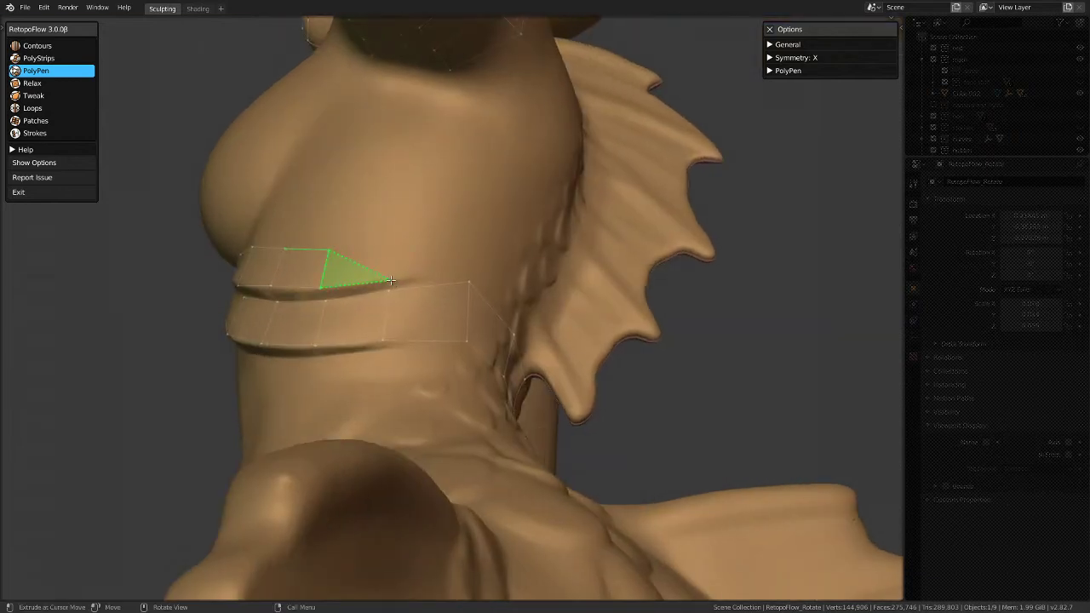
pyautogui.click(402, 244)
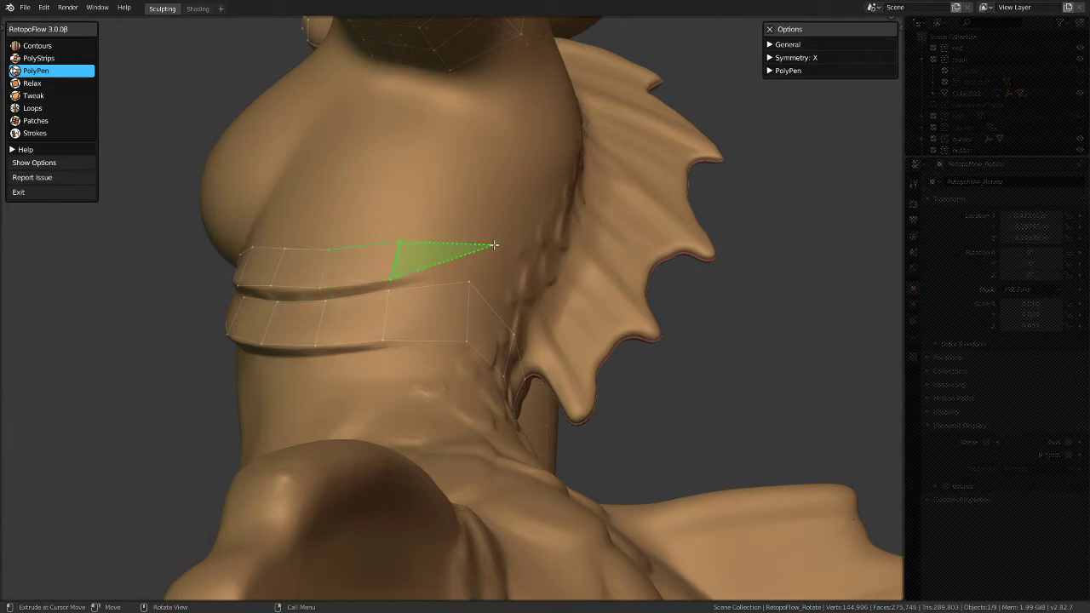
pyautogui.click(476, 253)
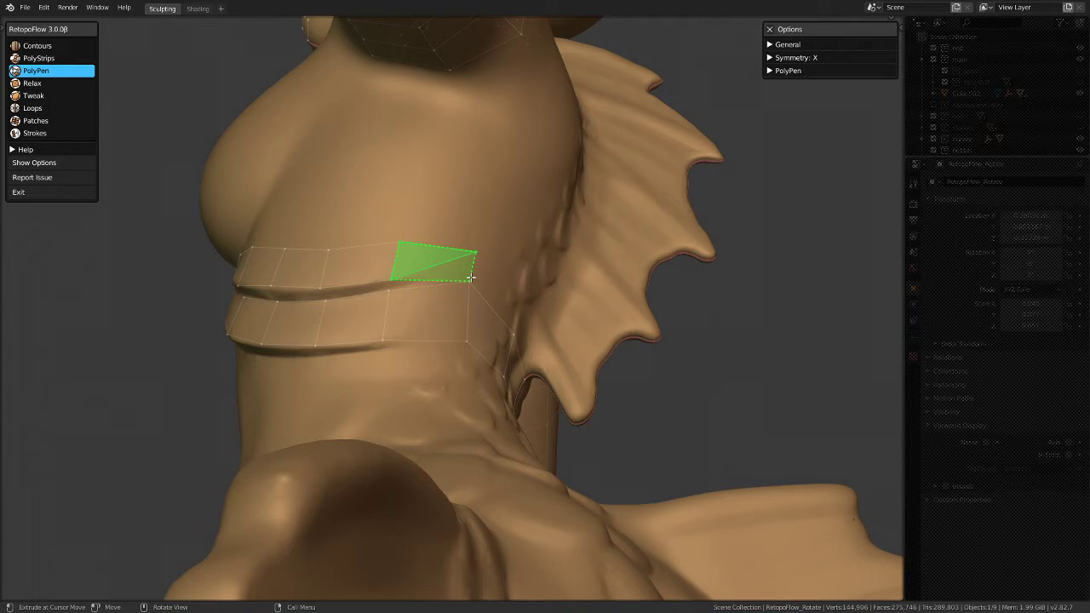
pyautogui.click(471, 277)
# Step: Extend the upper strip across the back to the spine fin and join its lower edge to the strip below
pyautogui.moveTo(471, 274)
pyautogui.mouseDown(button='middle')
pyautogui.moveTo(394, 241)
pyautogui.moveTo(272, 264)
pyautogui.mouseUp(button='middle')
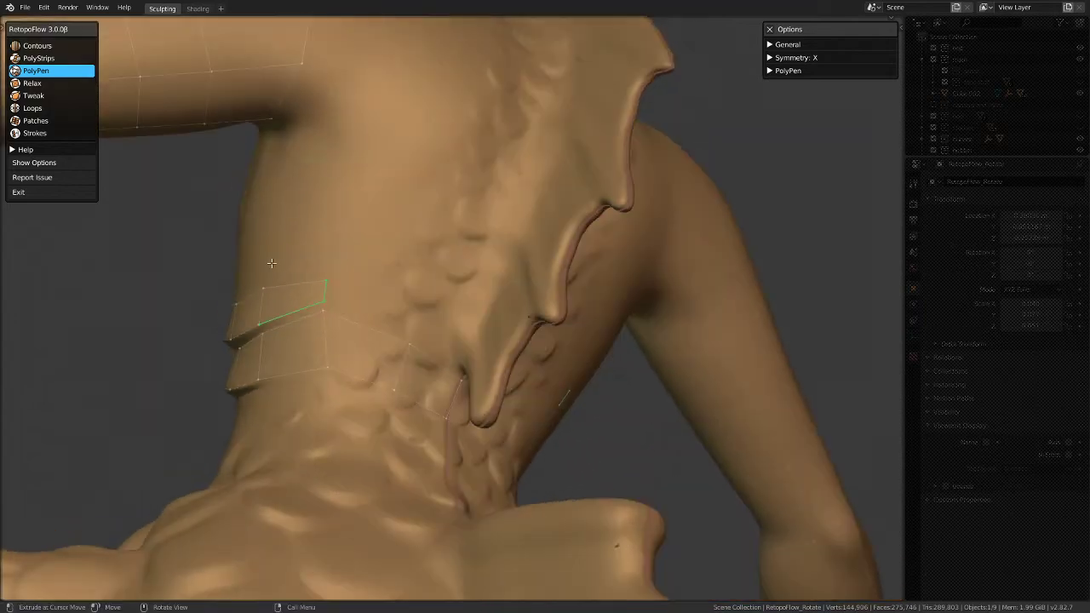
pyautogui.click(413, 342)
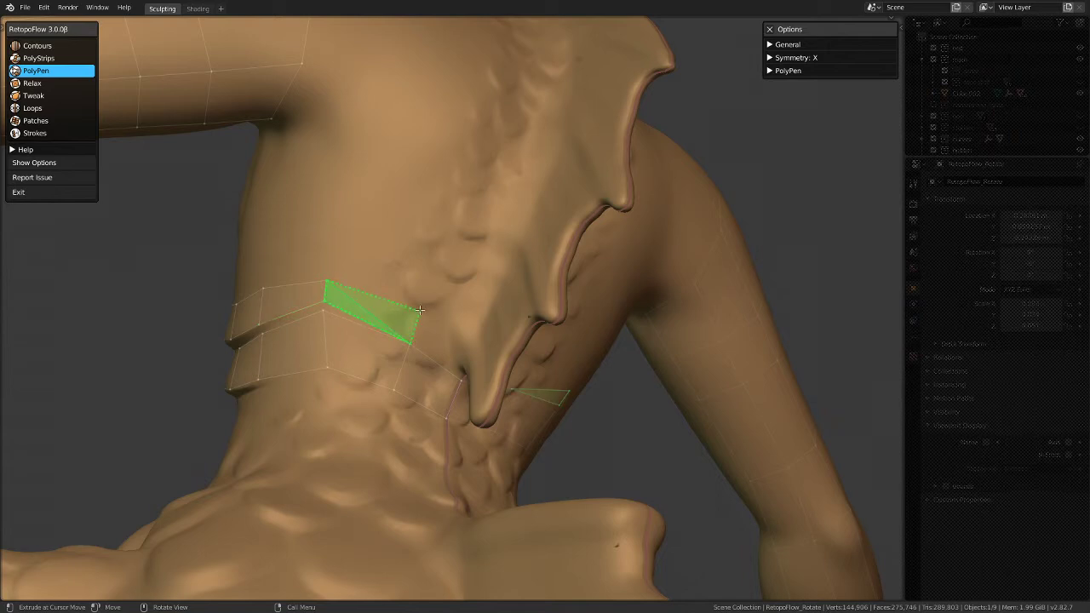
pyautogui.click(429, 300)
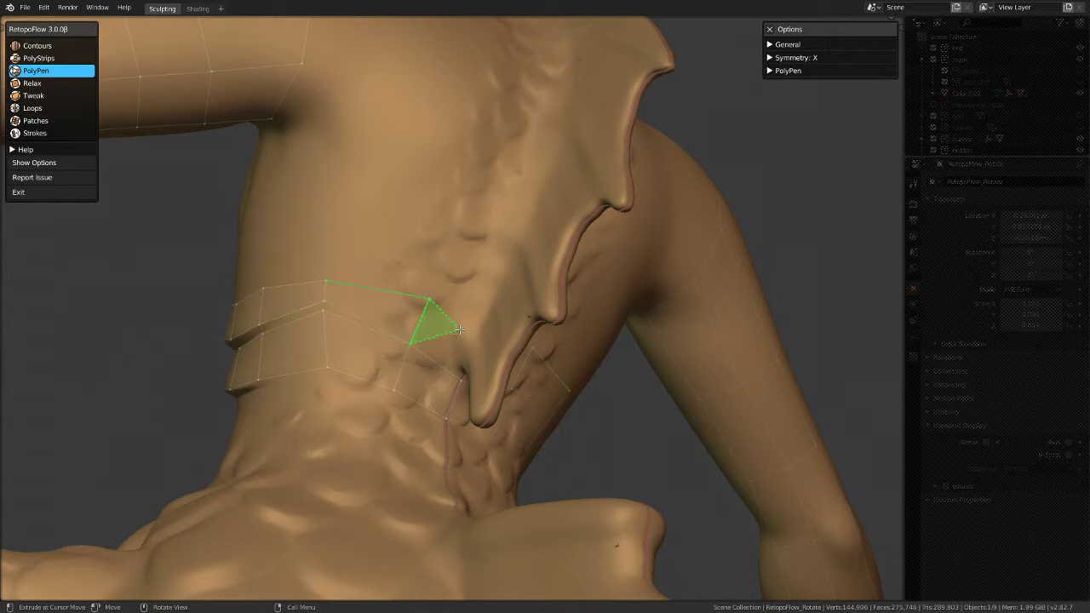
pyautogui.click(457, 330)
pyautogui.moveTo(389, 321); pyautogui.dragTo(390, 299, button='middle')
pyautogui.click(397, 333)
pyautogui.click(388, 333)
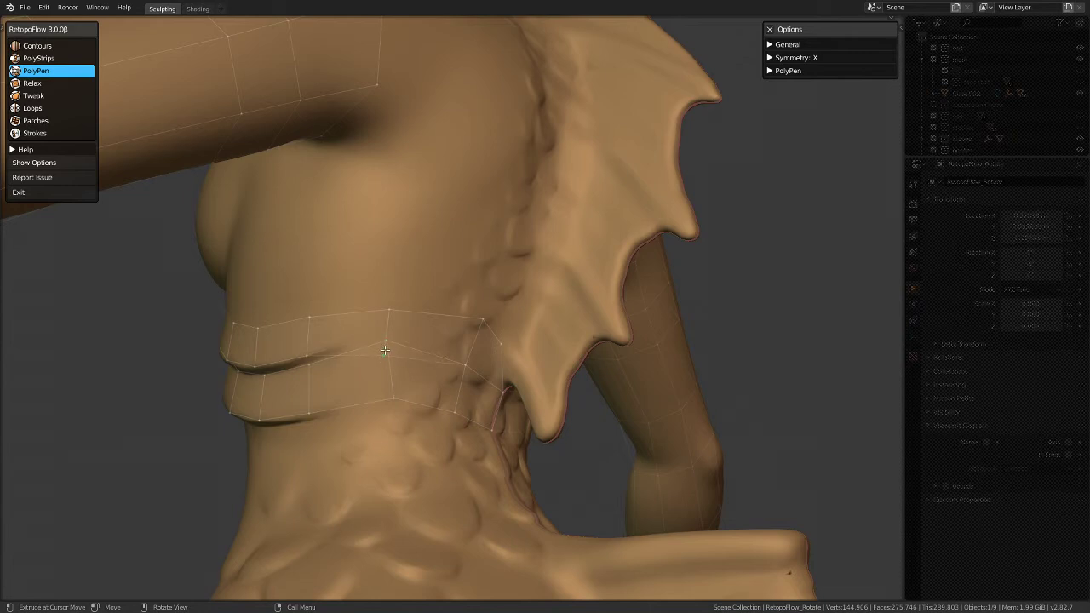
# Step: Join the upper strip's front corner to the lower strip and bring its top edge closer to the rib fold
pyautogui.moveTo(392, 339); pyautogui.dragTo(457, 273, button='middle')
pyautogui.scroll(4, 462, 336)
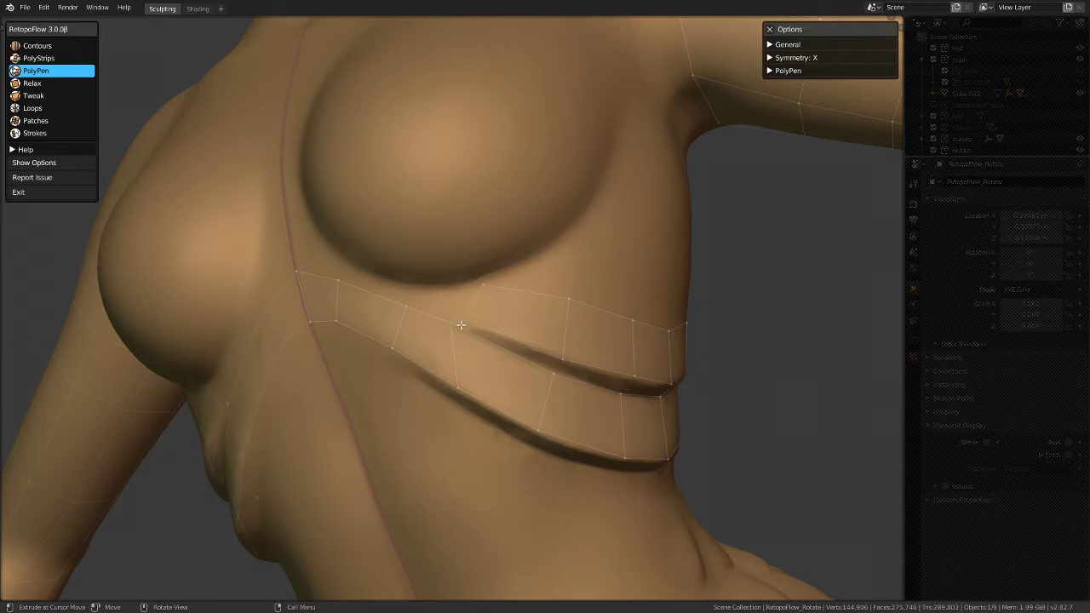
pyautogui.moveTo(473, 329)
pyautogui.mouseDown(button='middle')
pyautogui.moveTo(684, 355)
pyautogui.moveTo(547, 236)
pyautogui.moveTo(501, 231)
pyautogui.moveTo(431, 251)
pyautogui.moveTo(574, 233)
pyautogui.moveTo(666, 246)
pyautogui.mouseUp(button='middle')
pyautogui.moveTo(481, 267)
pyautogui.mouseDown(button='middle')
pyautogui.moveTo(581, 228)
pyautogui.moveTo(551, 280)
pyautogui.moveTo(469, 267)
pyautogui.moveTo(552, 190)
pyautogui.moveTo(410, 272)
pyautogui.moveTo(485, 261)
pyautogui.moveTo(387, 270)
pyautogui.mouseUp(button='middle')
pyautogui.moveTo(519, 306)
pyautogui.mouseDown(button='middle')
pyautogui.moveTo(282, 307)
pyautogui.moveTo(627, 292)
pyautogui.moveTo(628, 236)
pyautogui.moveTo(490, 279)
pyautogui.mouseUp(button='middle')
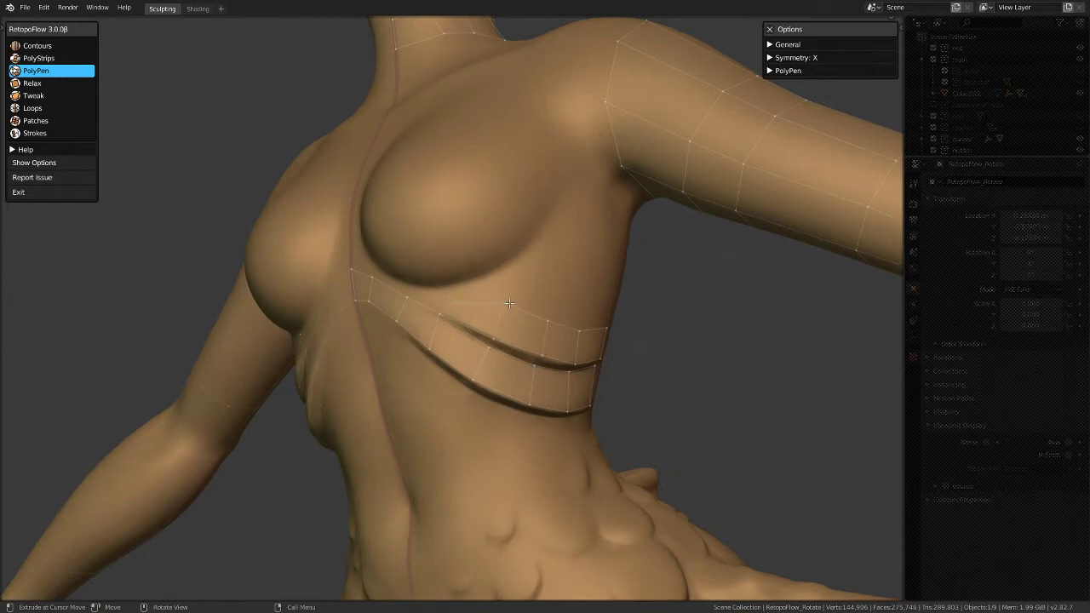
pyautogui.moveTo(515, 316)
pyautogui.mouseDown(button='middle')
pyautogui.moveTo(506, 297)
pyautogui.moveTo(486, 303)
pyautogui.mouseUp(button='middle')
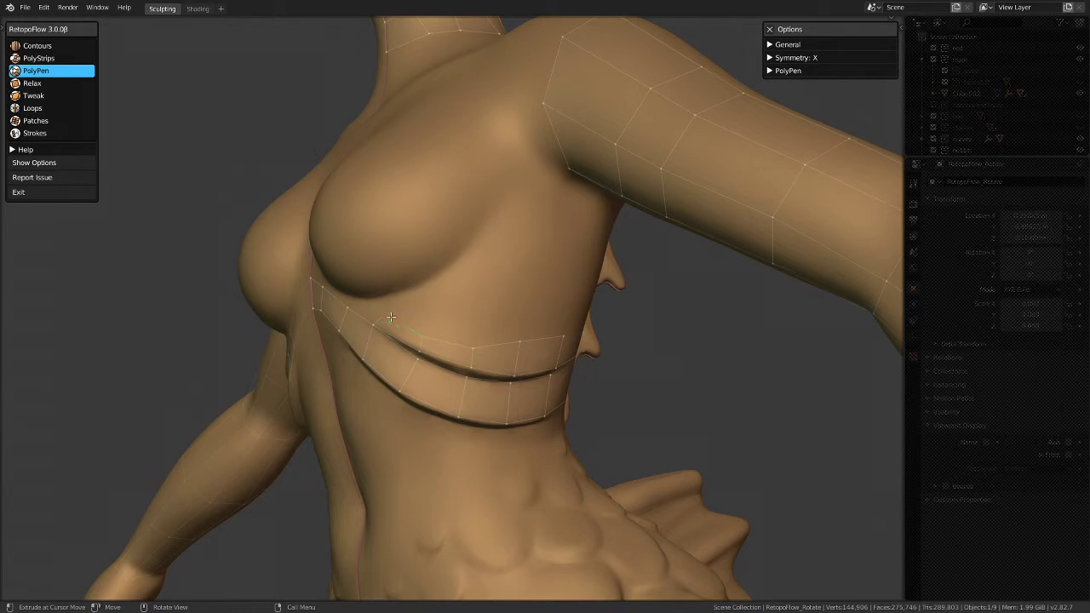
pyautogui.moveTo(396, 318); pyautogui.dragTo(530, 331, button='middle')
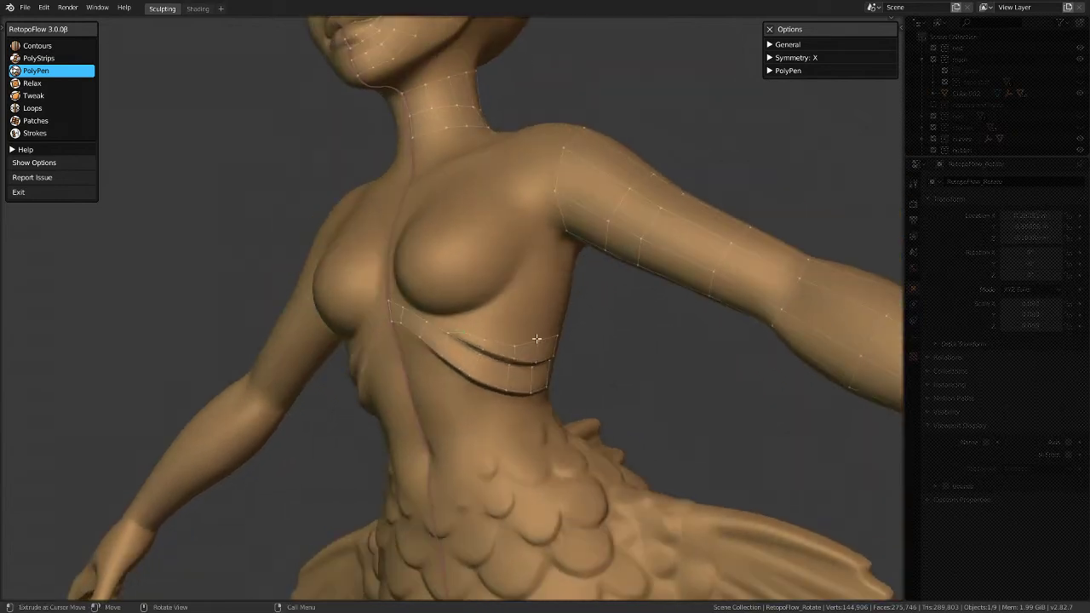
pyautogui.moveTo(485, 304); pyautogui.dragTo(489, 302, button='middle')
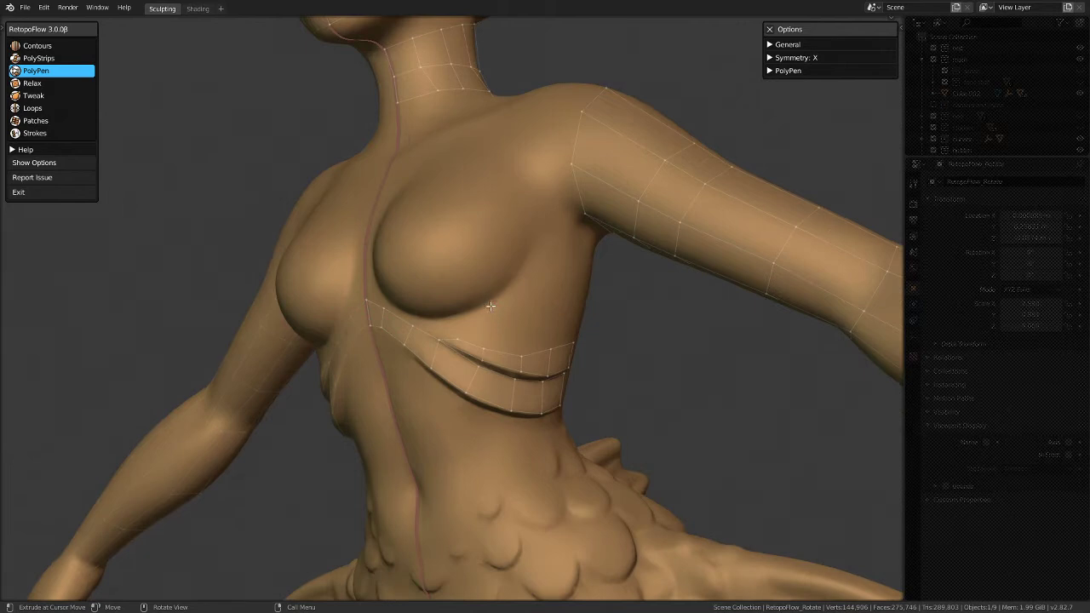
# Step: Build a strip of three PolyPen quads curving from beneath the breast up along its outer side
pyautogui.keyDown('ctrl'); pyautogui.click(490, 304); pyautogui.keyUp('ctrl')
pyautogui.moveTo(500, 320); pyautogui.dragTo(465, 313, button='middle')
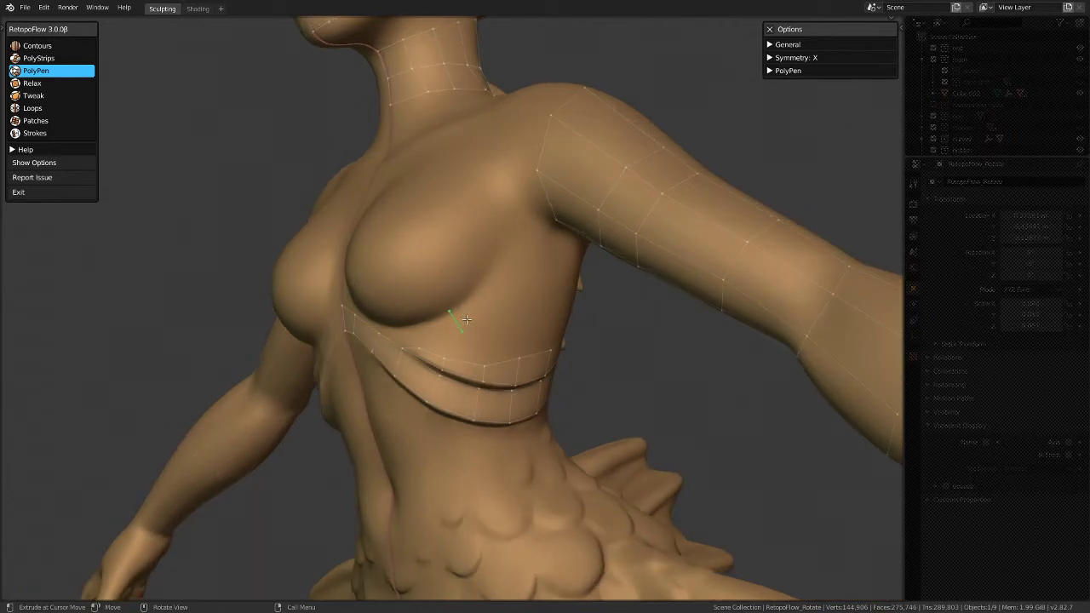
pyautogui.keyDown('ctrl'); pyautogui.click(479, 291); pyautogui.keyUp('ctrl')
pyautogui.keyDown('ctrl'); pyautogui.click(498, 308); pyautogui.keyUp('ctrl')
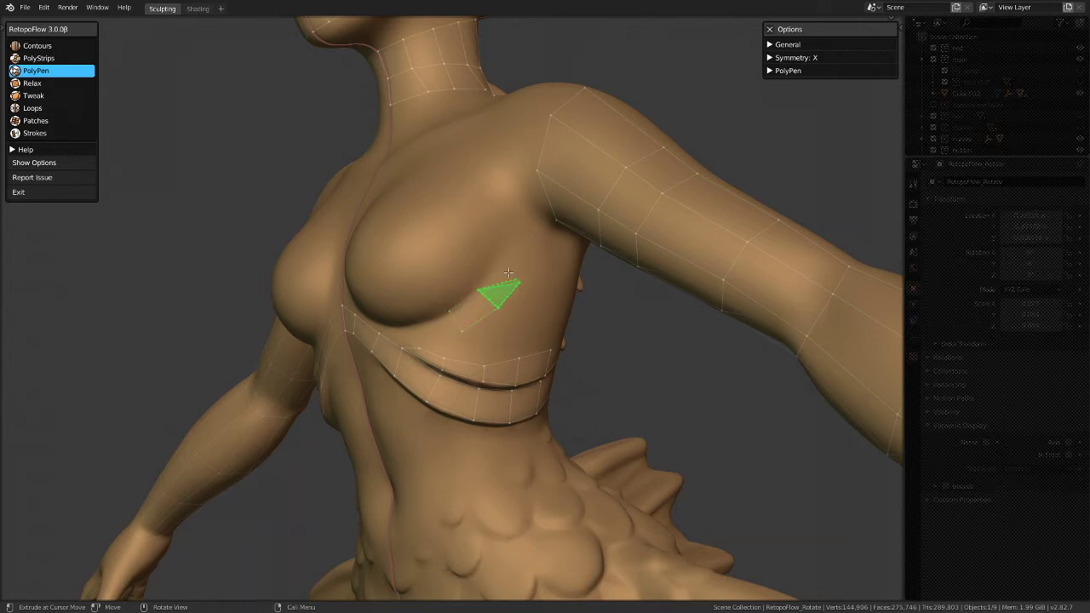
pyautogui.keyDown('ctrl'); pyautogui.click(495, 263); pyautogui.keyUp('ctrl')
pyautogui.keyDown('ctrl'); pyautogui.click(502, 230); pyautogui.keyUp('ctrl')
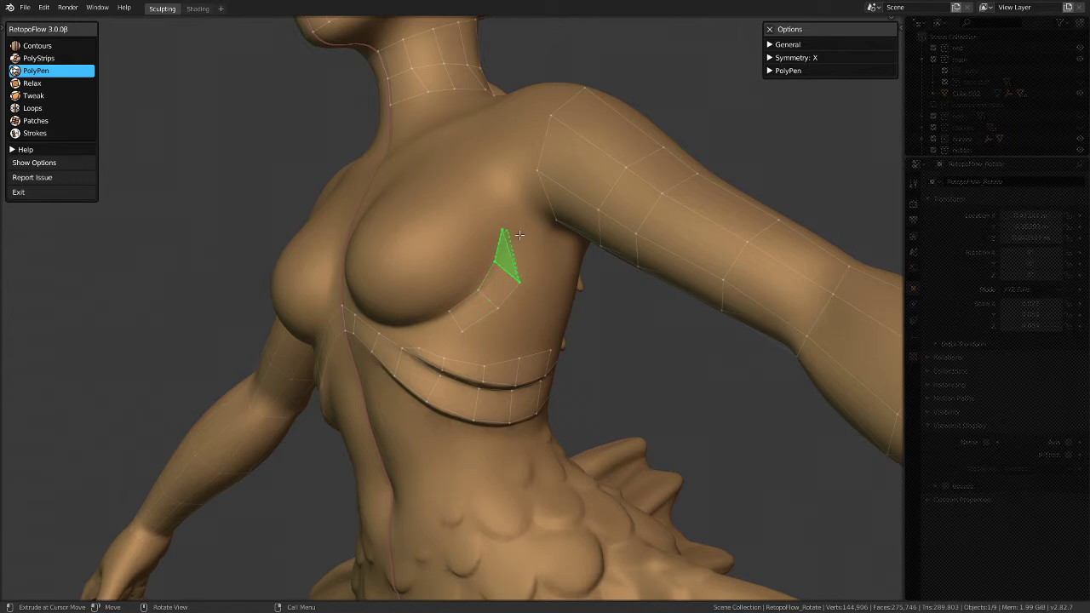
# Step: Extend the strip along the underside of the breast toward the sternum, joining its lower edge to the rib strip
pyautogui.moveTo(533, 239); pyautogui.dragTo(563, 301, button='middle')
pyautogui.click(563, 302)
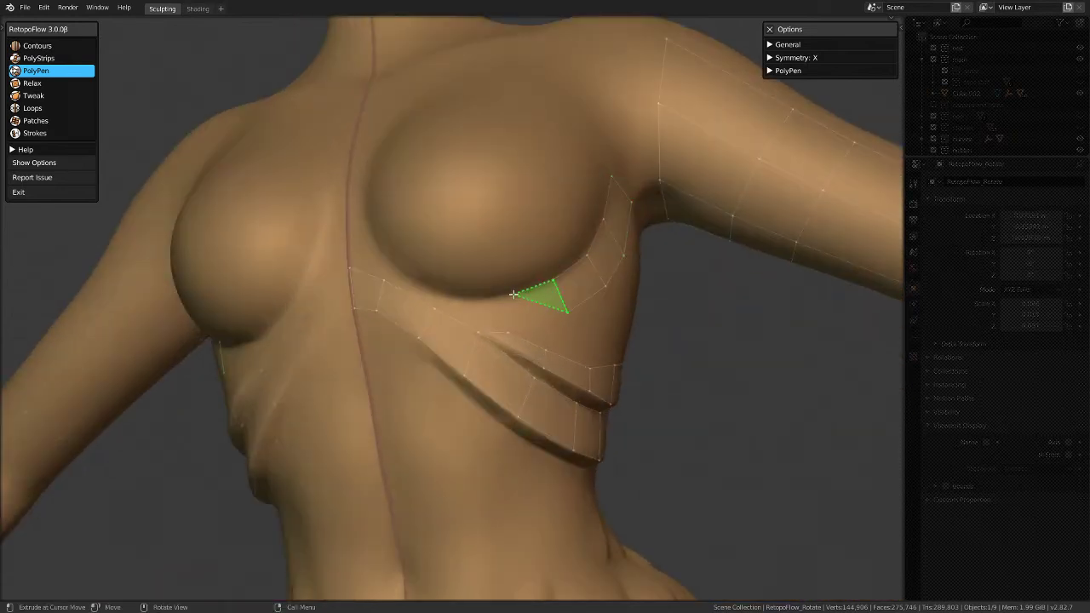
pyautogui.keyDown('ctrl'); pyautogui.click(520, 321); pyautogui.keyUp('ctrl')
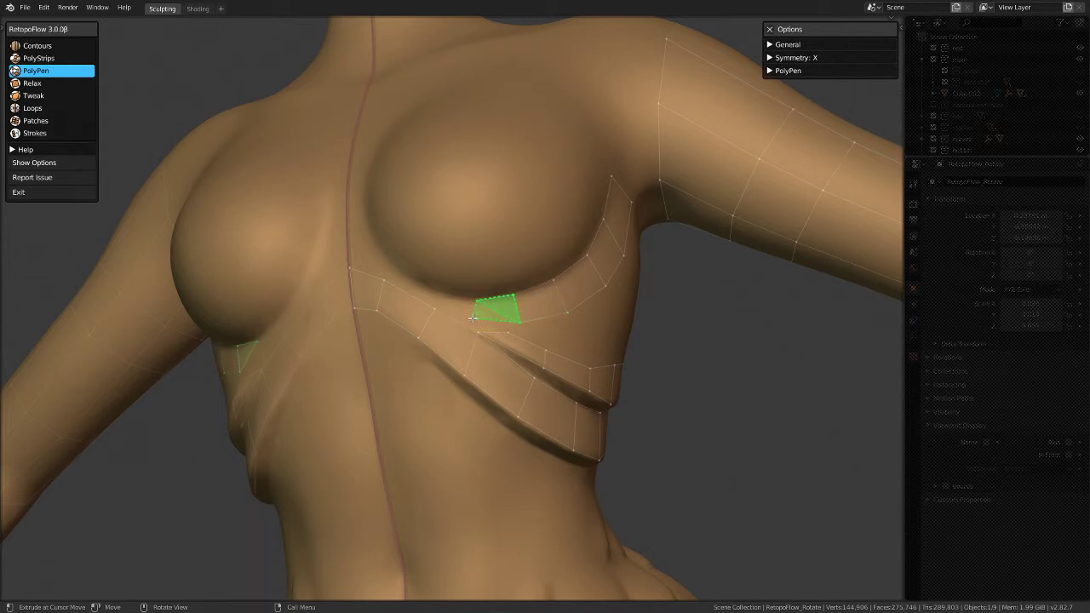
pyautogui.keyDown('ctrl'); pyautogui.click(474, 320); pyautogui.keyUp('ctrl')
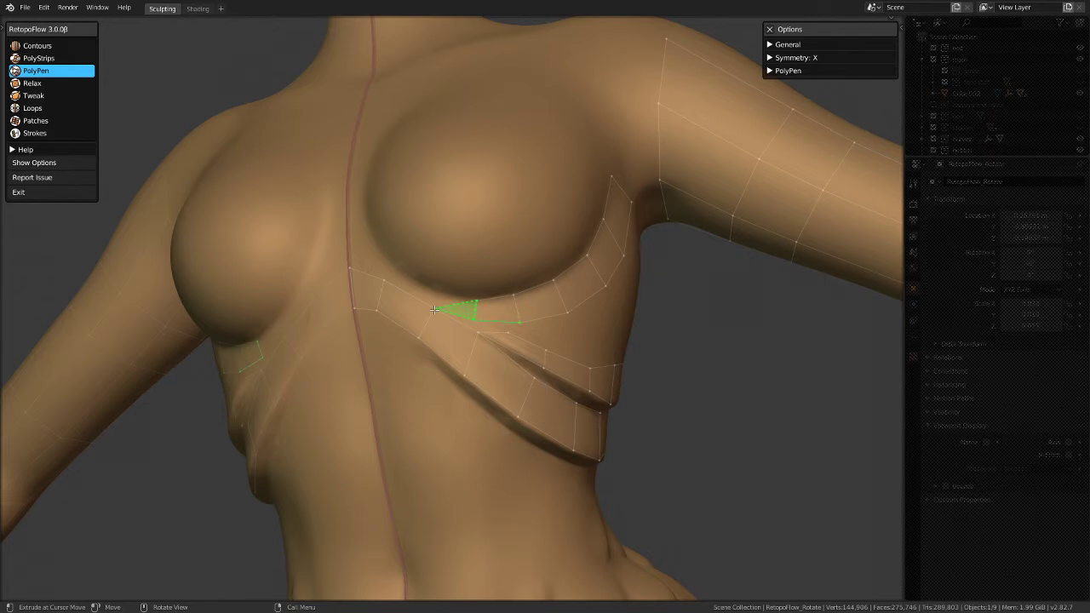
pyautogui.keyDown('ctrl'); pyautogui.click(389, 264); pyautogui.keyUp('ctrl')
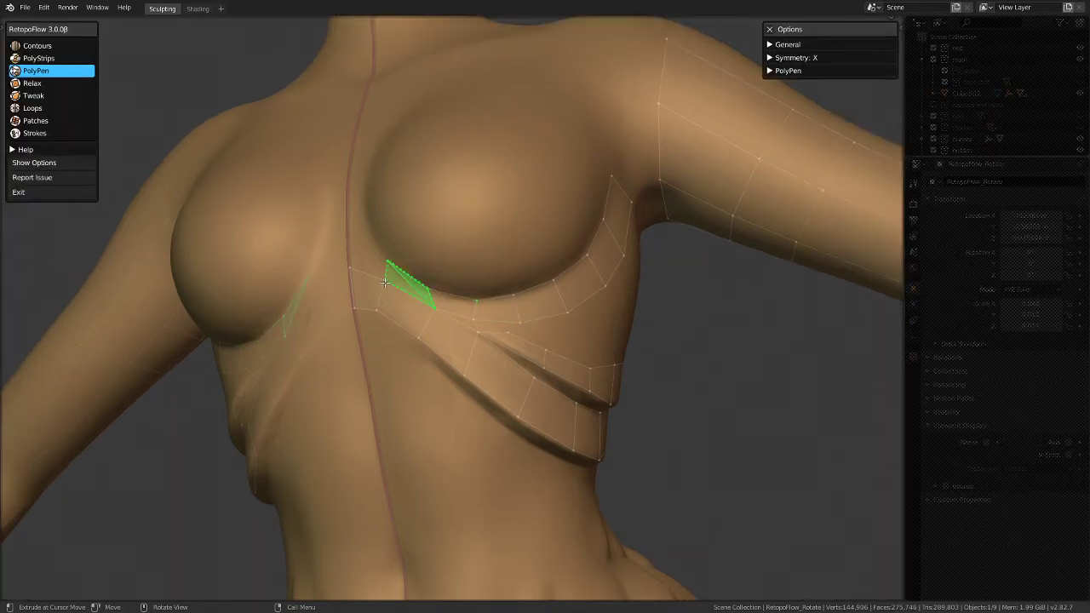
pyautogui.moveTo(394, 280)
pyautogui.mouseDown(button='middle')
pyautogui.moveTo(672, 301)
pyautogui.moveTo(408, 309)
pyautogui.mouseUp(button='middle')
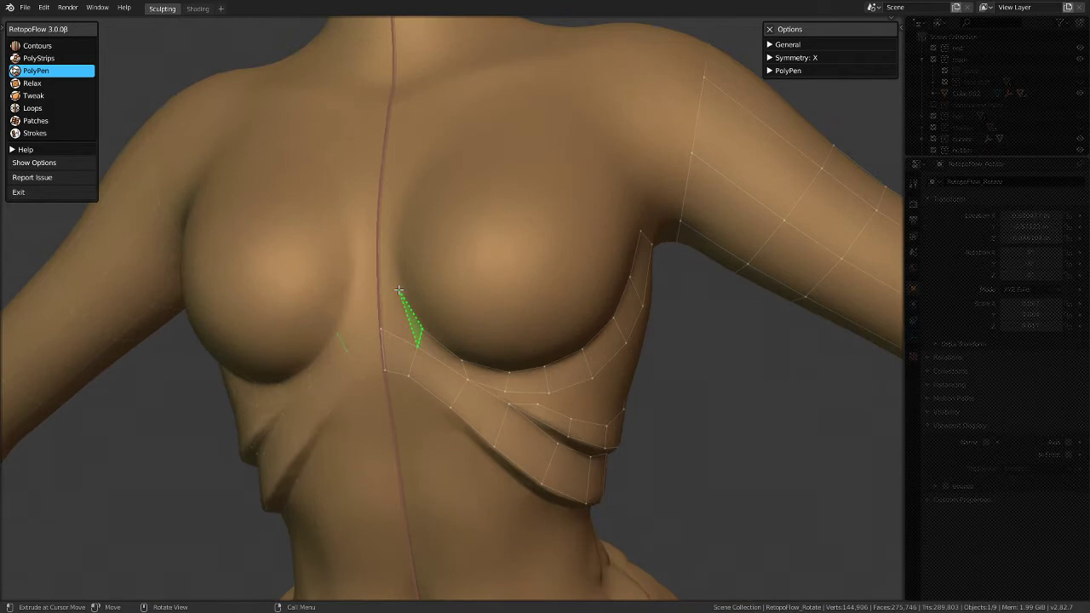
# Step: Add a quad at the inner lower edge of the breast and join it to the rib strip's vertex on the midline
pyautogui.click(401, 296)
pyautogui.click(379, 325)
pyautogui.scroll(-3, 517, 327)
pyautogui.moveTo(517, 328)
pyautogui.mouseDown(button='middle')
pyautogui.moveTo(591, 248)
pyautogui.moveTo(576, 304)
pyautogui.moveTo(218, 317)
pyautogui.mouseUp(button='middle')
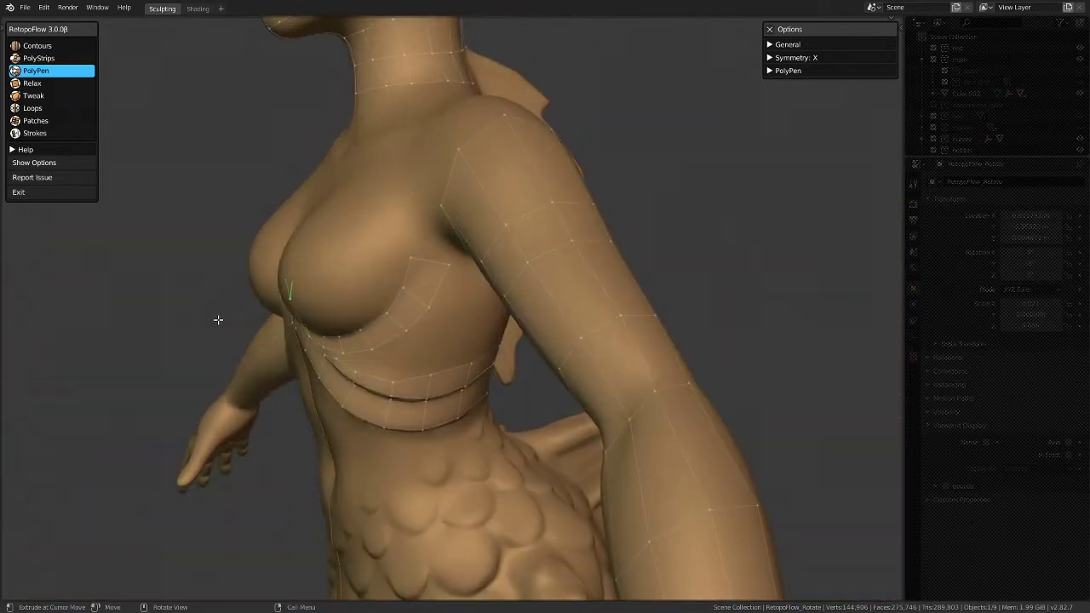
pyautogui.moveTo(225, 340); pyautogui.dragTo(434, 347, button='middle')
pyautogui.scroll(2, 394, 296)
pyautogui.scroll(1, 394, 296)
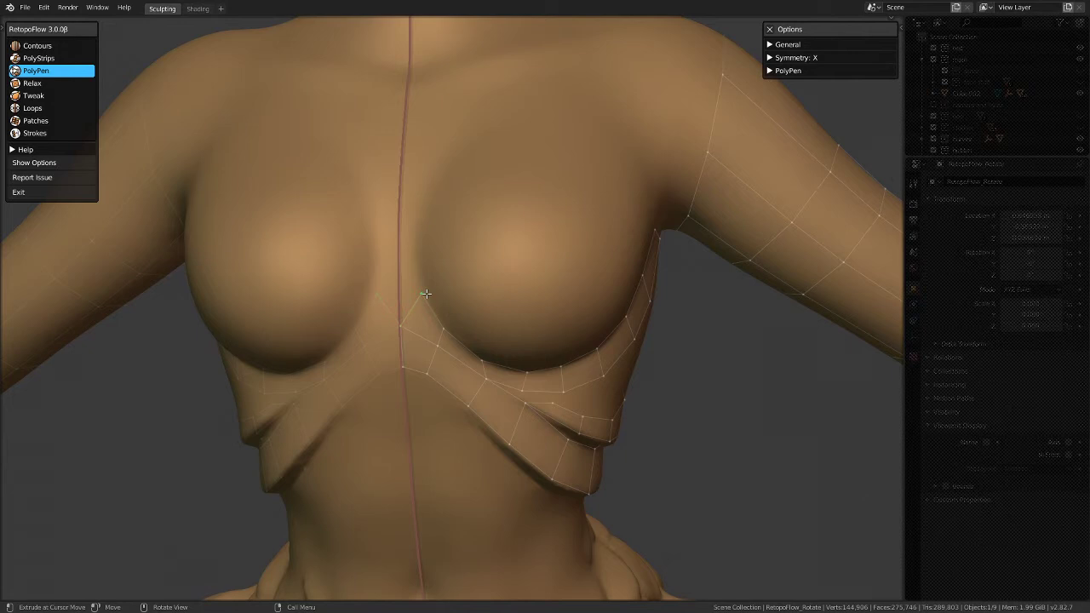
# Step: Adjust the inner corner against the breast crease and add a tall quad up the midline between the breasts
pyautogui.keyDown('ctrl'); pyautogui.click(433, 308); pyautogui.keyUp('ctrl')
pyautogui.keyDown('ctrl'); pyautogui.click(396, 237); pyautogui.keyUp('ctrl')
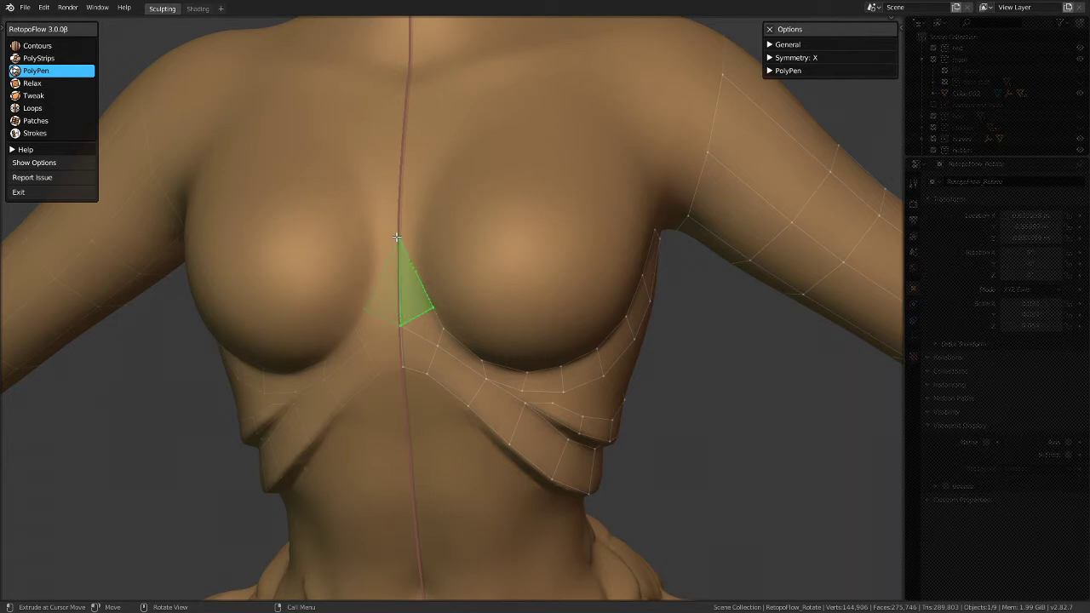
pyautogui.keyDown('ctrl'); pyautogui.click(415, 237); pyautogui.keyUp('ctrl')
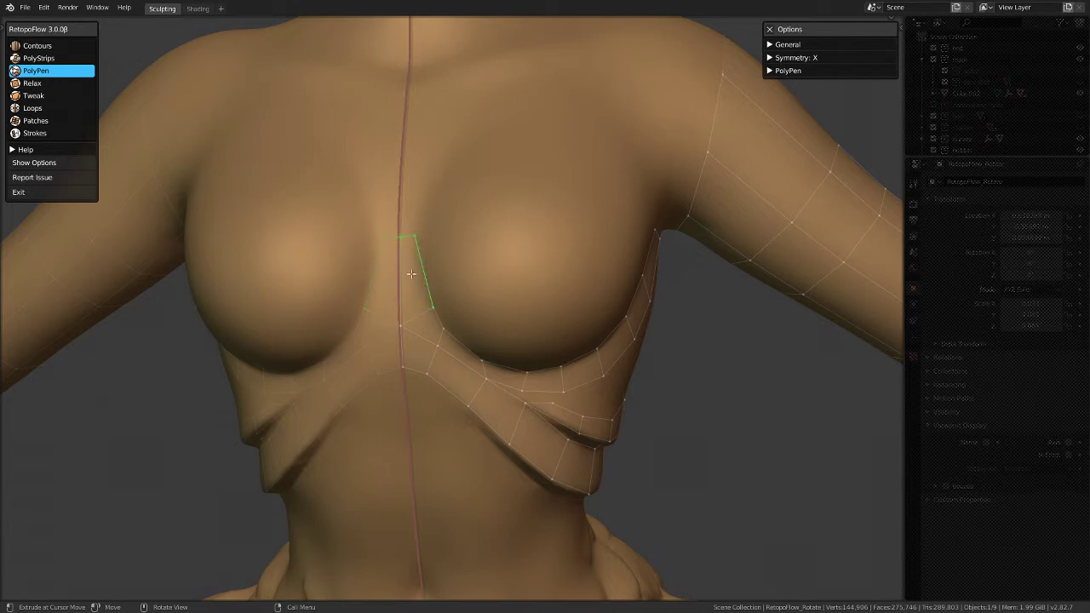
pyautogui.scroll(-4, 411, 273)
pyautogui.scroll(6, 411, 251)
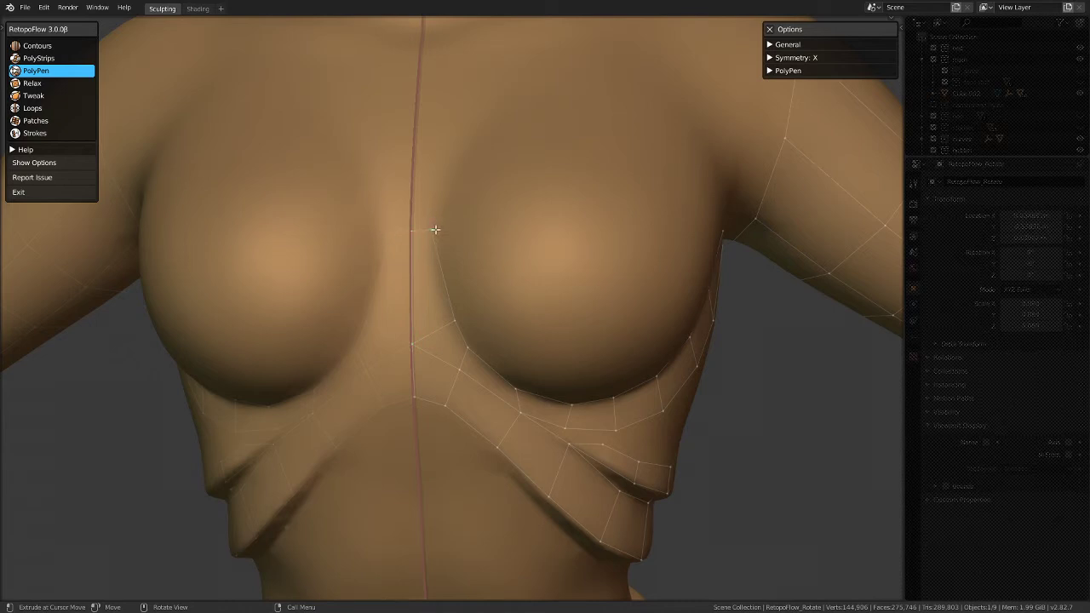
pyautogui.click(421, 280)
pyautogui.moveTo(523, 389)
pyautogui.mouseDown(button='middle')
pyautogui.moveTo(523, 307)
pyautogui.moveTo(647, 304)
pyautogui.moveTo(735, 324)
pyautogui.moveTo(349, 322)
pyautogui.moveTo(457, 358)
pyautogui.moveTo(452, 325)
pyautogui.mouseUp(button='middle')
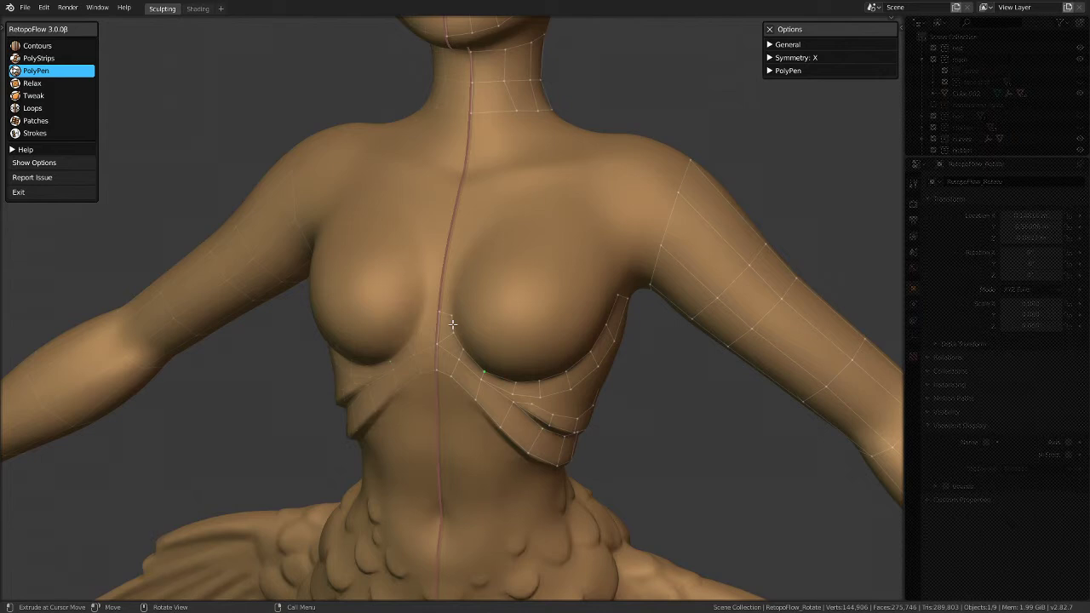
# Step: Extend the outer end of the breast strip upward with one more quad beside the armpit
pyautogui.scroll(-3, 503, 304)
pyautogui.moveTo(503, 304); pyautogui.dragTo(523, 351, button='middle')
pyautogui.scroll(4, 492, 261)
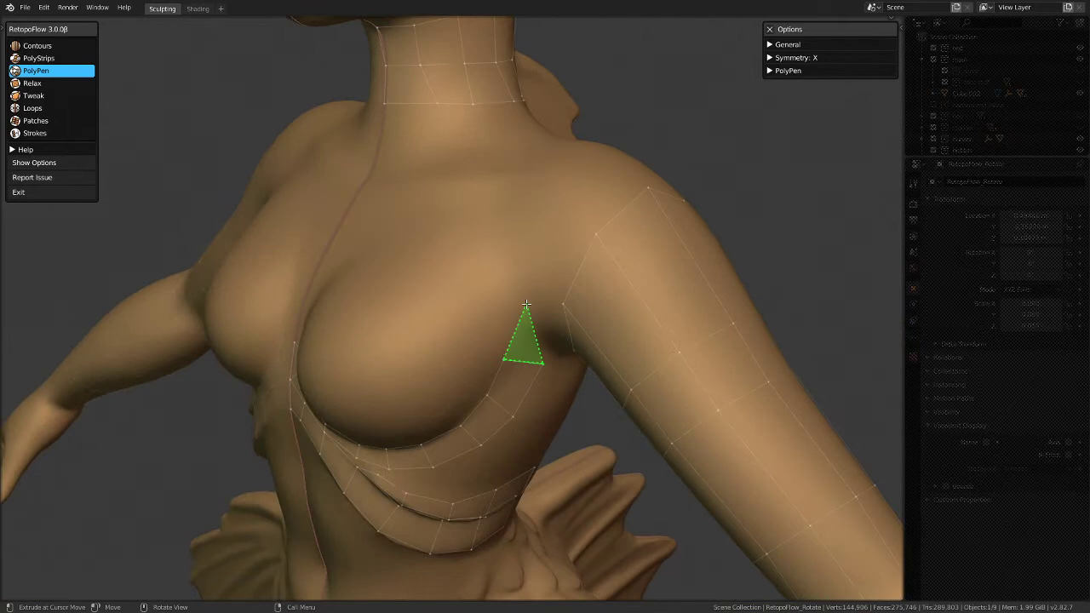
pyautogui.click(528, 304)
pyautogui.click(501, 303)
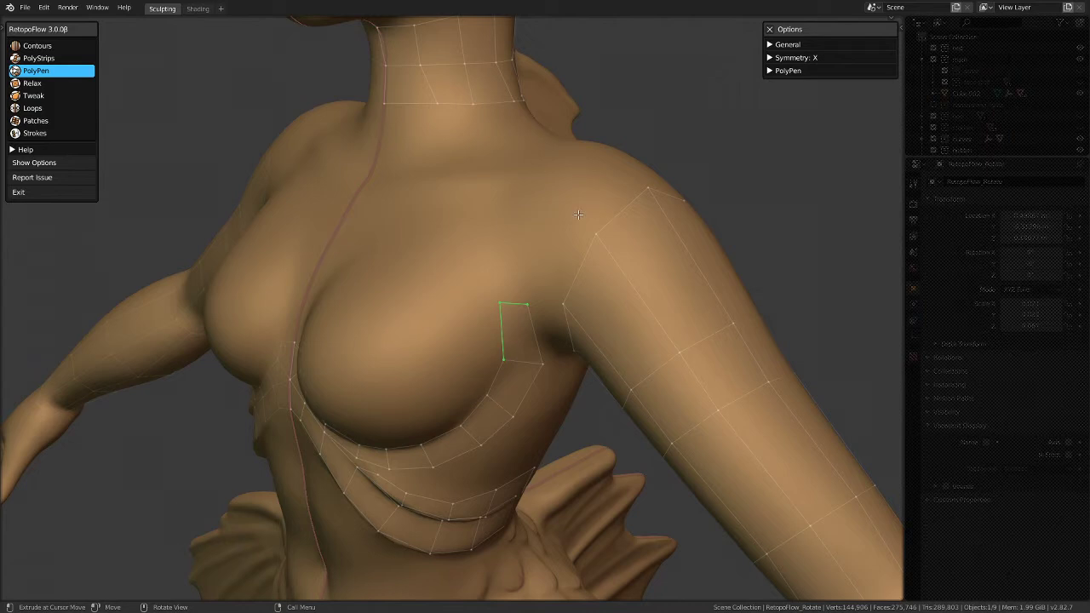
pyautogui.click(517, 305)
# Step: Add another quad up the midline between the breasts and one turning outward over the top of the breast
pyautogui.scroll(-4, 431, 298)
pyautogui.moveTo(432, 298); pyautogui.dragTo(463, 309, button='middle')
pyautogui.scroll(4, 456, 311)
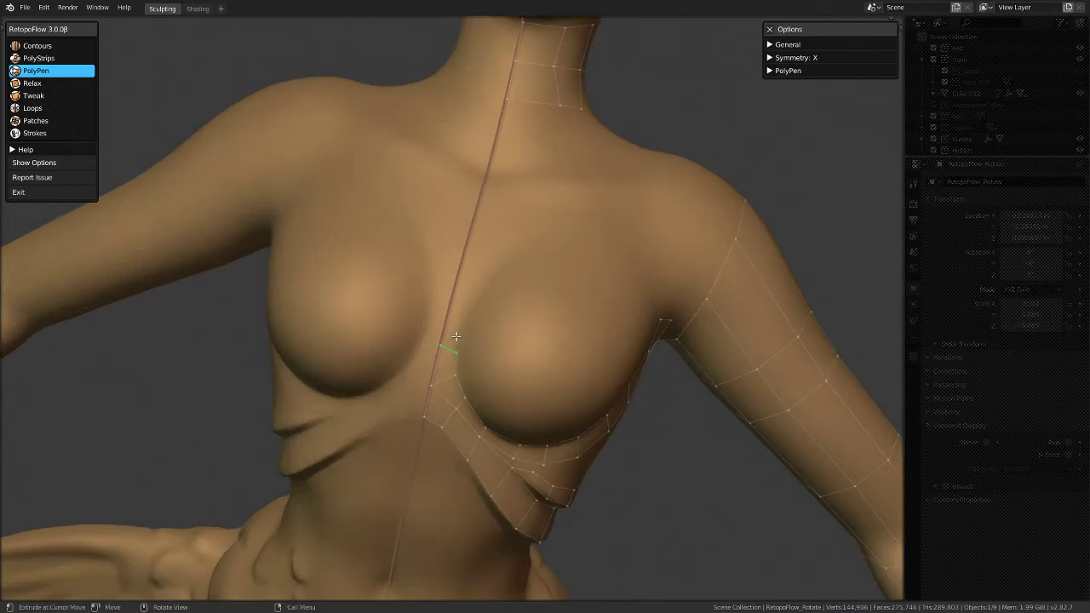
pyautogui.click(474, 282)
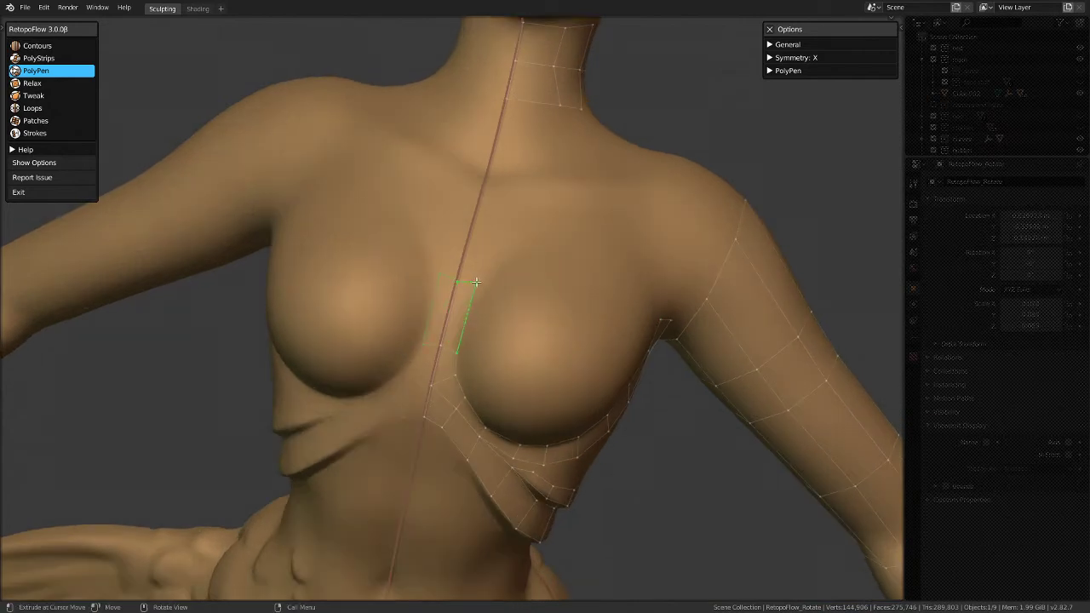
pyautogui.click(516, 264)
pyautogui.click(474, 239)
# Step: Insert an edge loop with the Loops tool across the tall upper quad beside the midline between the breasts
pyautogui.click(37, 112)
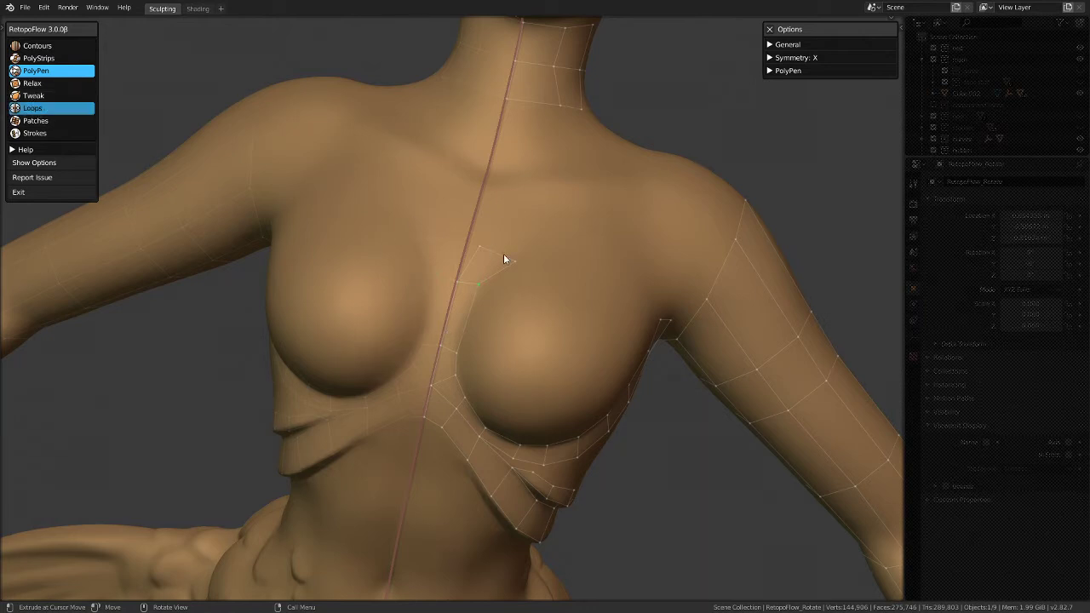
pyautogui.click(52, 109)
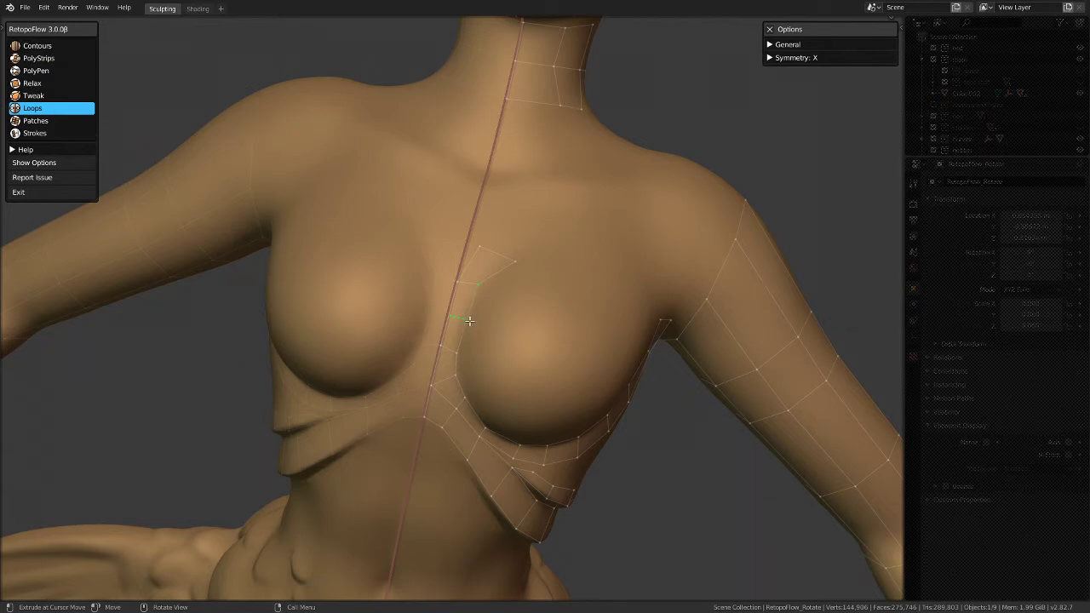
pyautogui.moveTo(511, 260)
pyautogui.mouseDown(button='middle')
pyautogui.moveTo(446, 314)
pyautogui.moveTo(355, 297)
pyautogui.moveTo(478, 267)
pyautogui.moveTo(474, 312)
pyautogui.moveTo(431, 326)
pyautogui.mouseUp(button='middle')
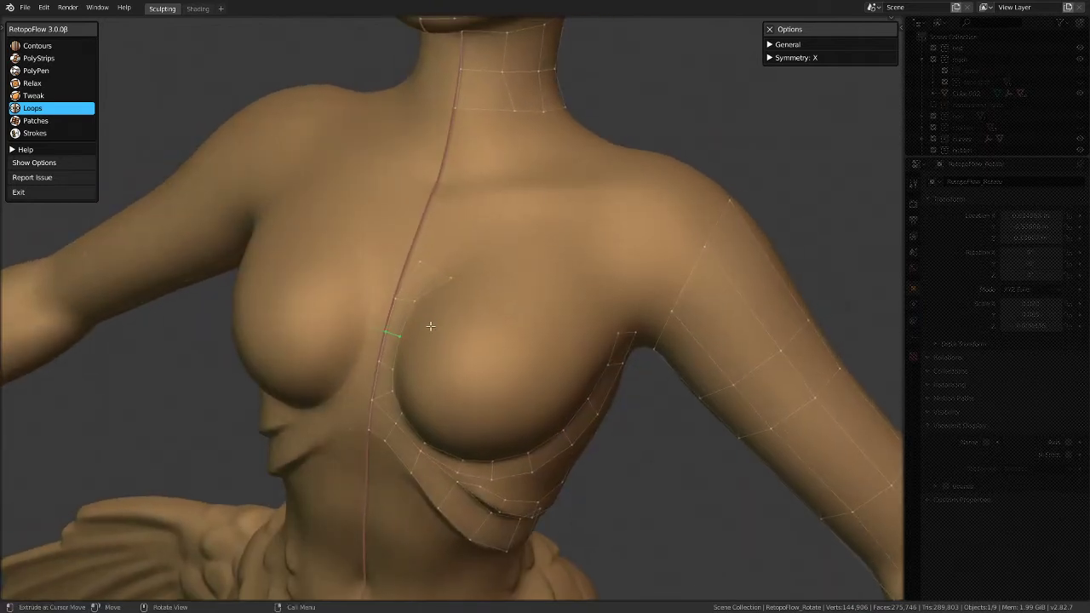
# Step: Switch to PolyPen and add an inner row of quads along the underside of the breast, undoing the misplaced first face
pyautogui.moveTo(430, 326)
pyautogui.mouseDown(button='middle')
pyautogui.moveTo(443, 341)
pyautogui.moveTo(434, 285)
pyautogui.moveTo(373, 234)
pyautogui.moveTo(428, 304)
pyautogui.mouseUp(button='middle')
pyautogui.click(32, 72)
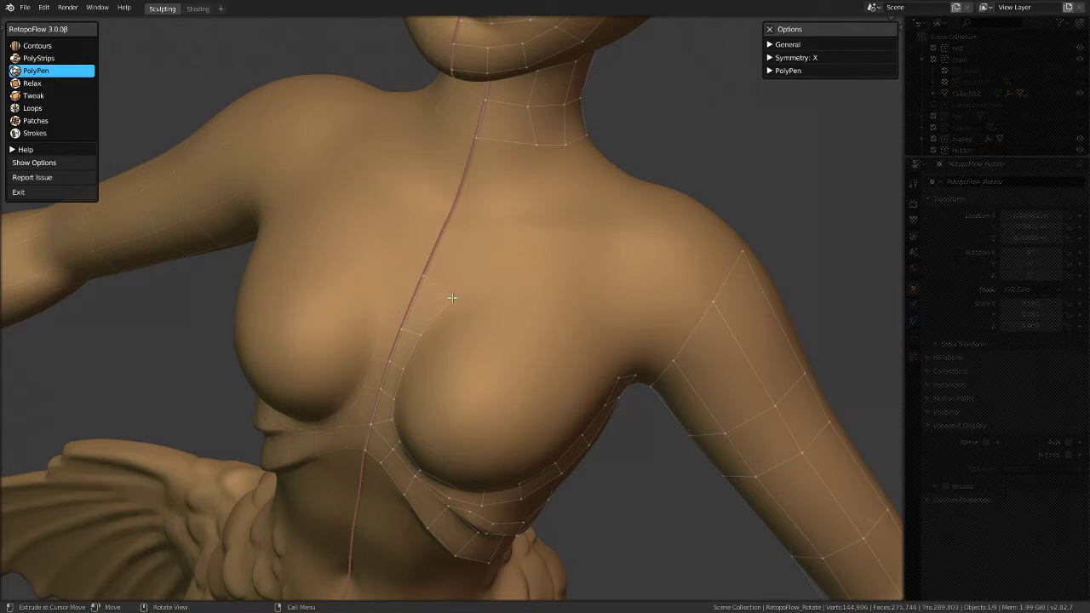
pyautogui.moveTo(455, 281); pyautogui.dragTo(498, 146, button='middle')
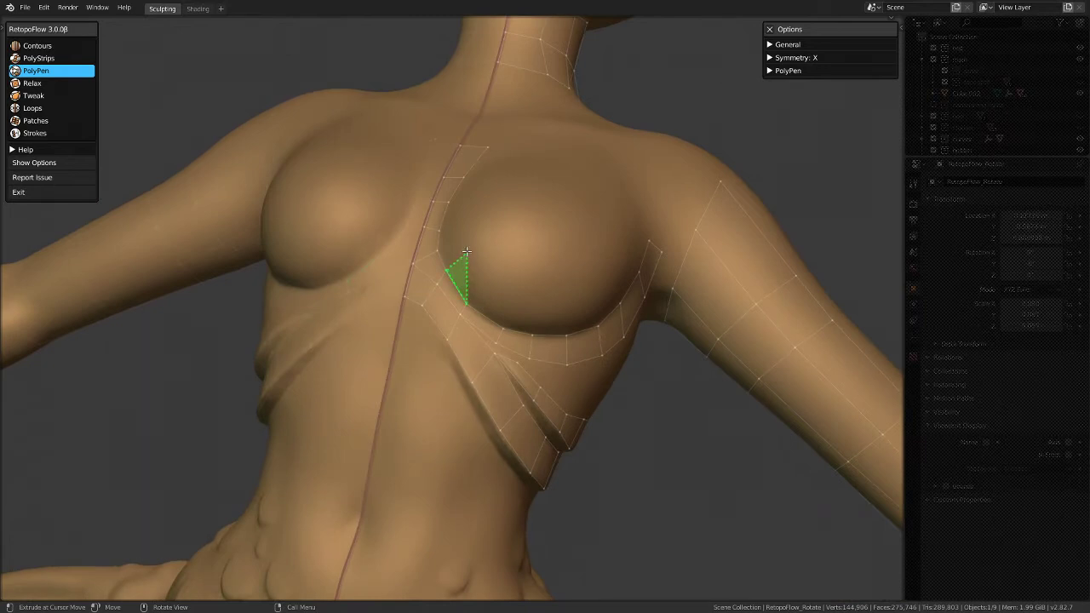
pyautogui.click(460, 254)
pyautogui.hotkey('ctrl', 'z')
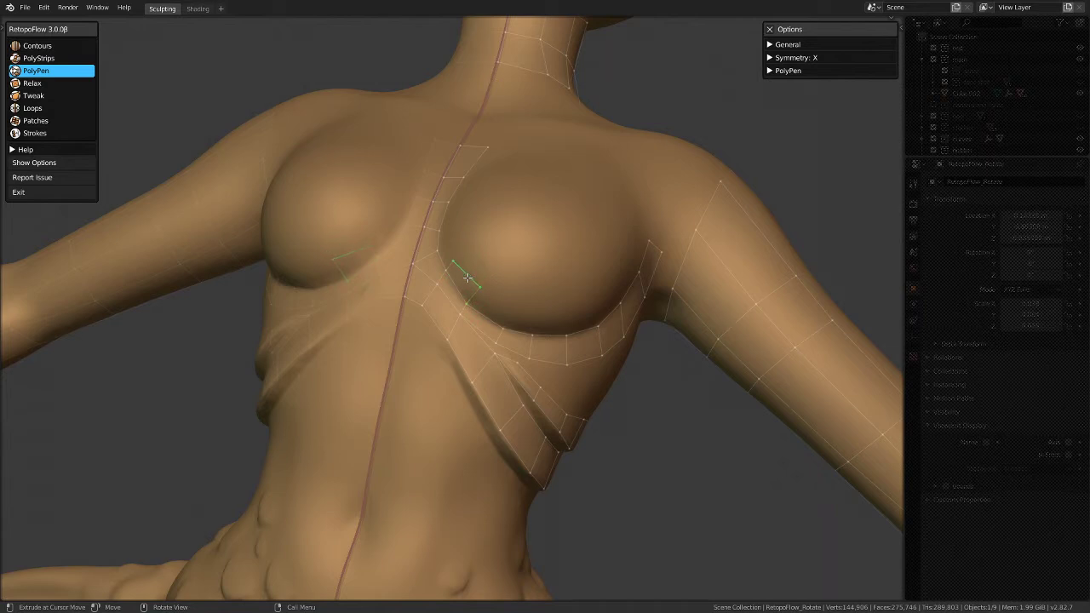
pyautogui.click(503, 328)
pyautogui.click(535, 333)
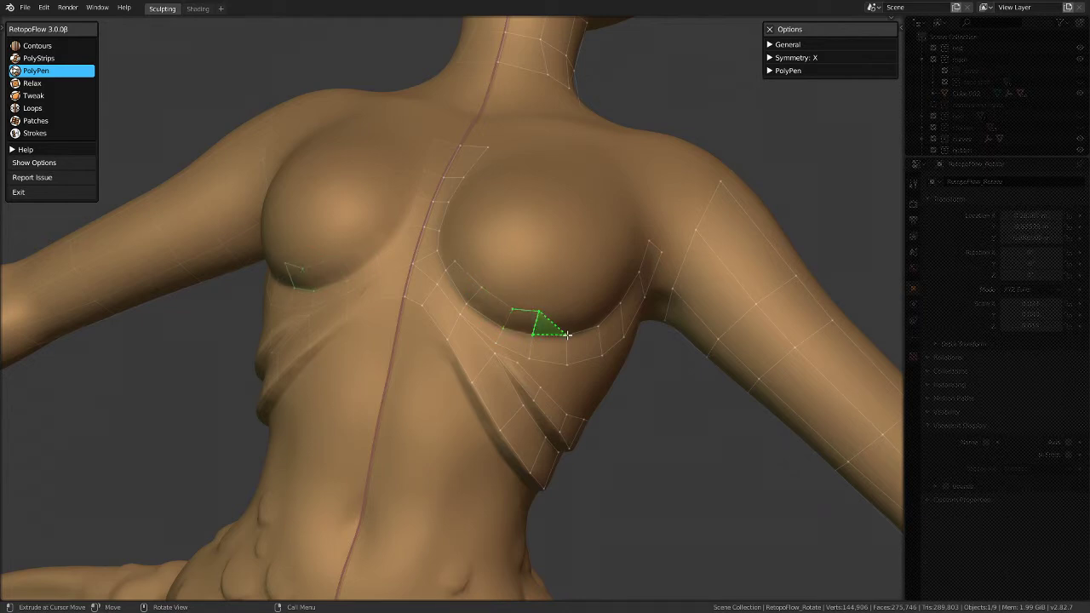
pyautogui.click(572, 312)
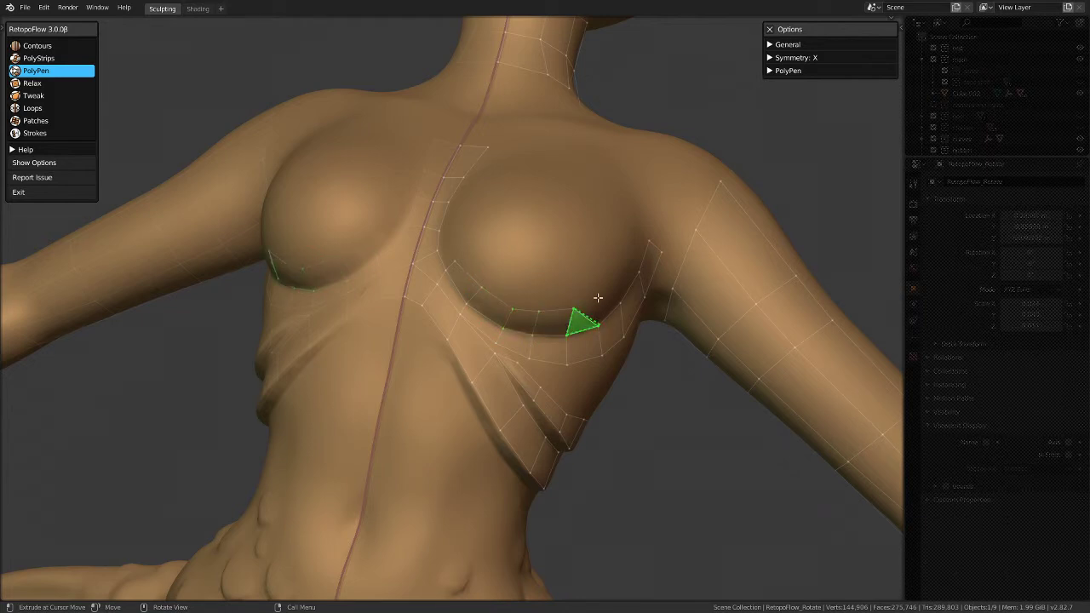
# Step: Continue the inner row of quads up the outer side of the breast towards the armpit
pyautogui.moveTo(598, 297); pyautogui.dragTo(502, 294, button='middle')
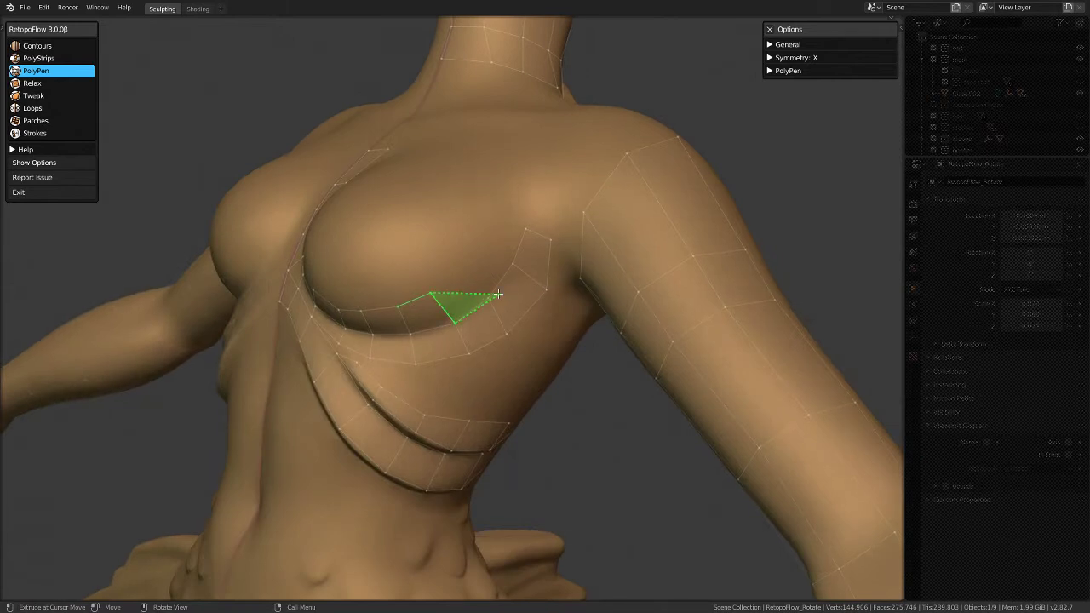
pyautogui.click(492, 296)
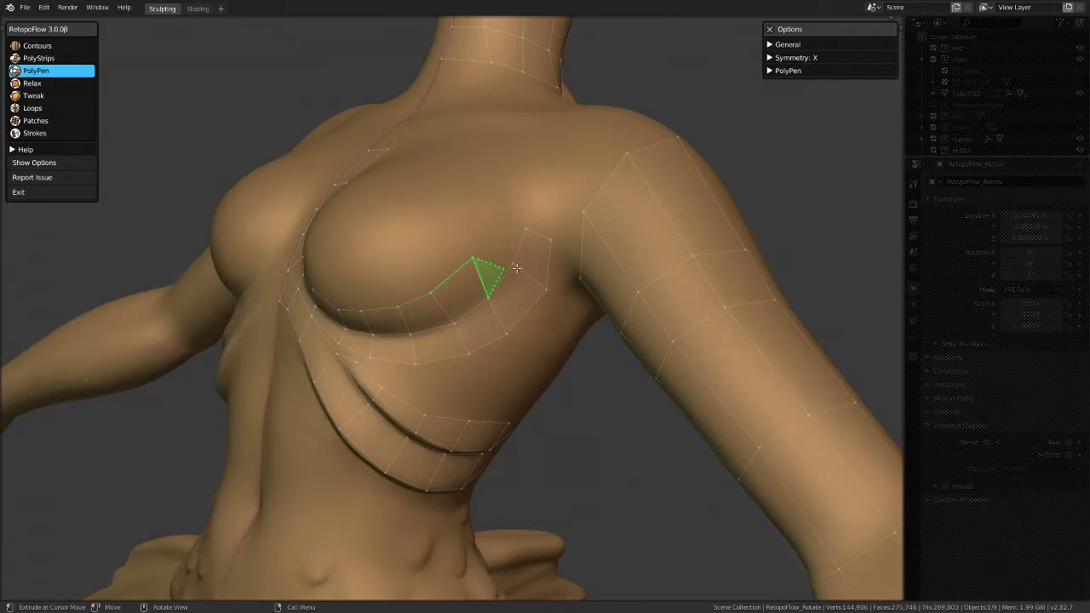
pyautogui.click(487, 230)
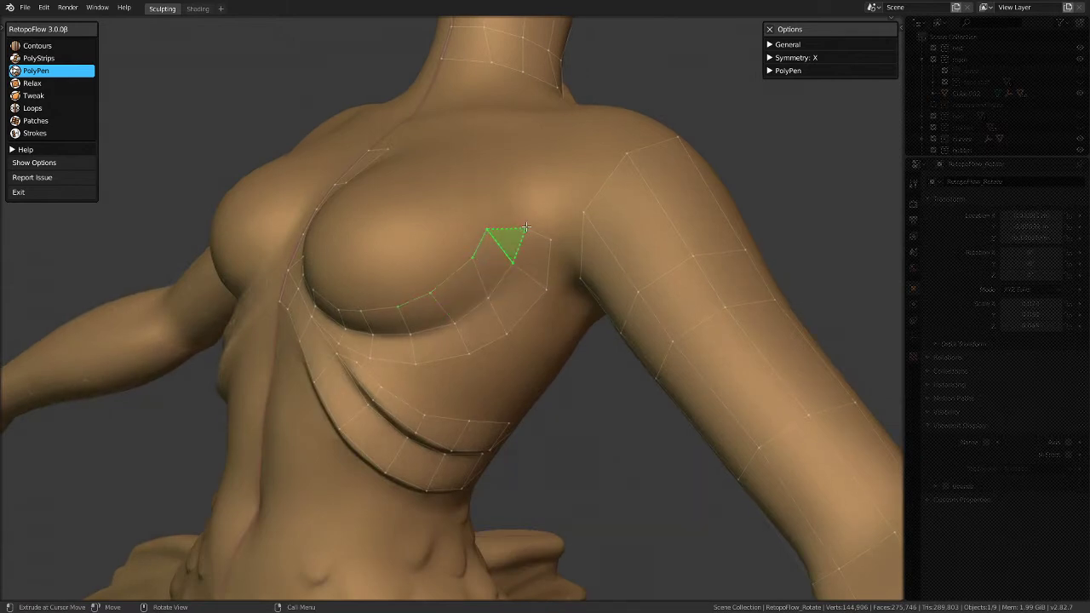
pyautogui.click(491, 197)
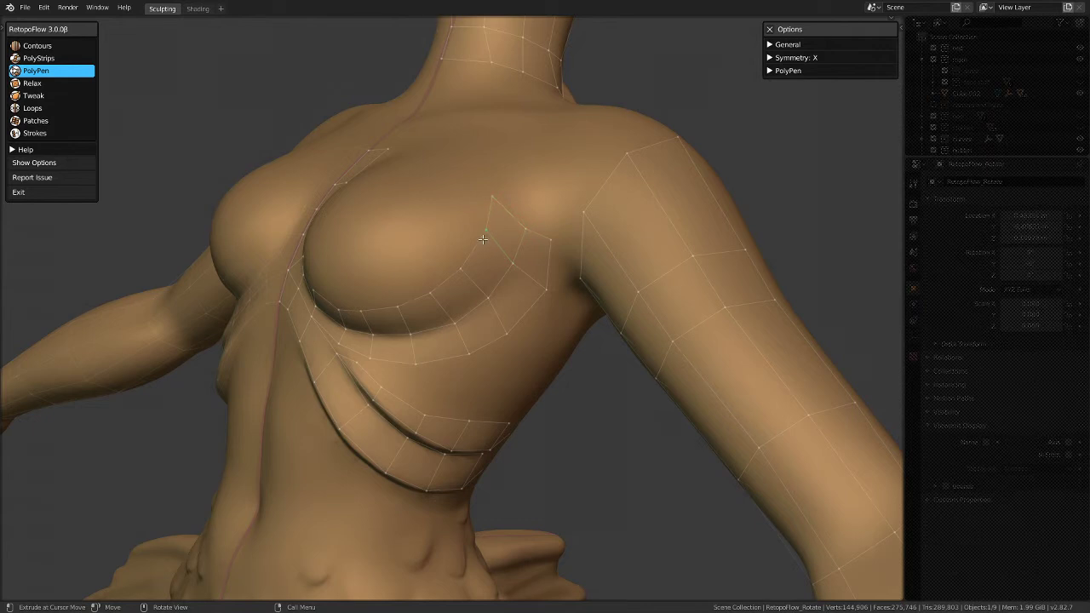
# Step: Extend the inner row of quads up the breast's inner side, following the strip beside the mirror line
pyautogui.moveTo(477, 253); pyautogui.dragTo(422, 320, button='middle')
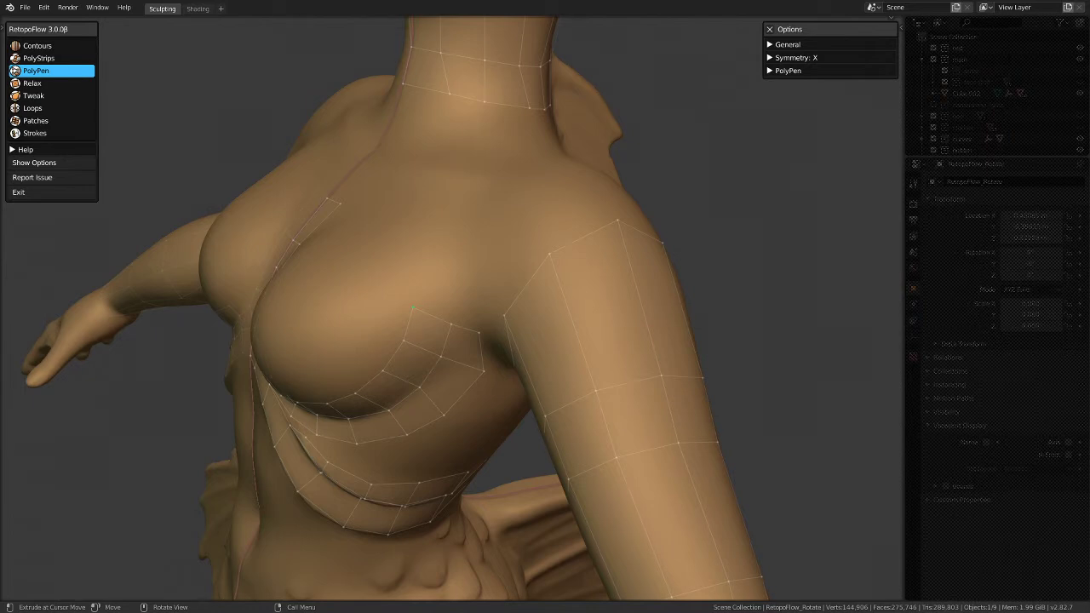
pyautogui.moveTo(737, 361)
pyautogui.mouseDown(button='middle')
pyautogui.moveTo(647, 348)
pyautogui.moveTo(630, 389)
pyautogui.mouseUp(button='middle')
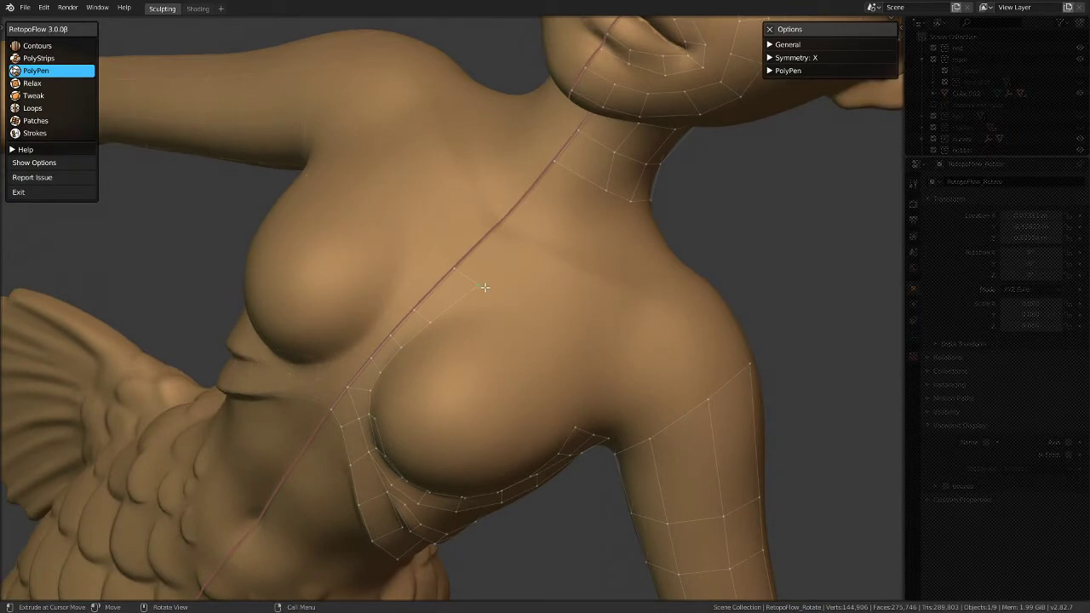
pyautogui.moveTo(447, 313); pyautogui.dragTo(465, 419, button='middle')
pyautogui.scroll(4, 499, 390)
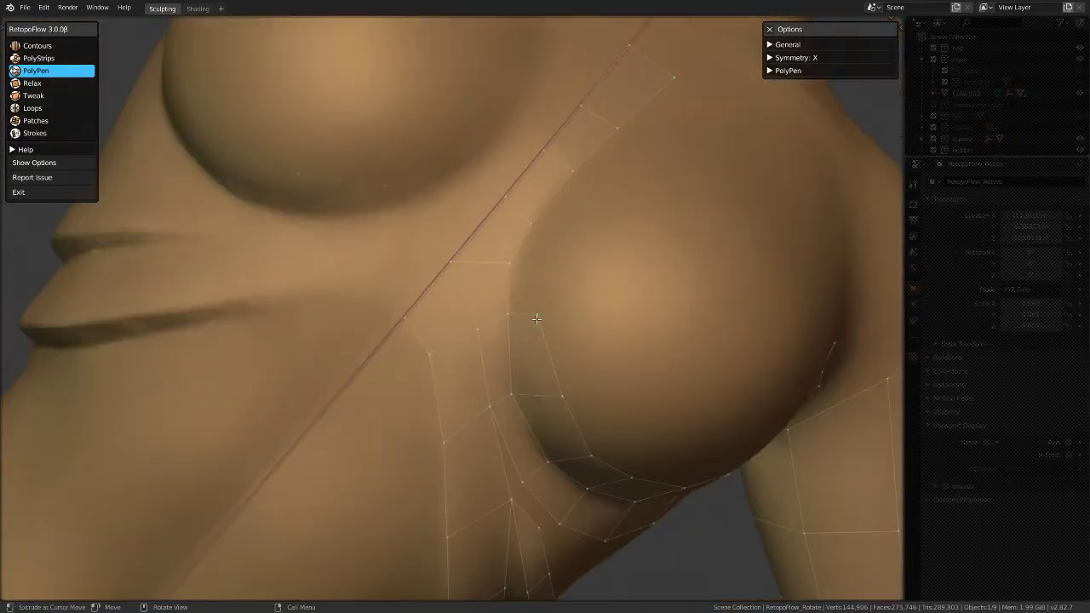
pyautogui.click(563, 315)
pyautogui.click(511, 265)
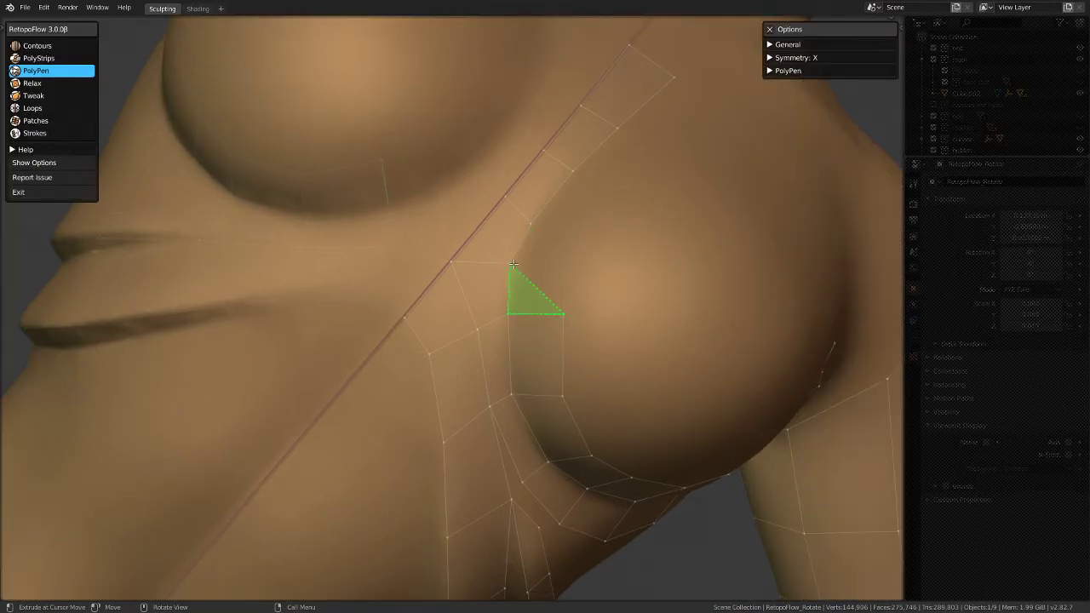
pyautogui.click(573, 279)
pyautogui.click(589, 247)
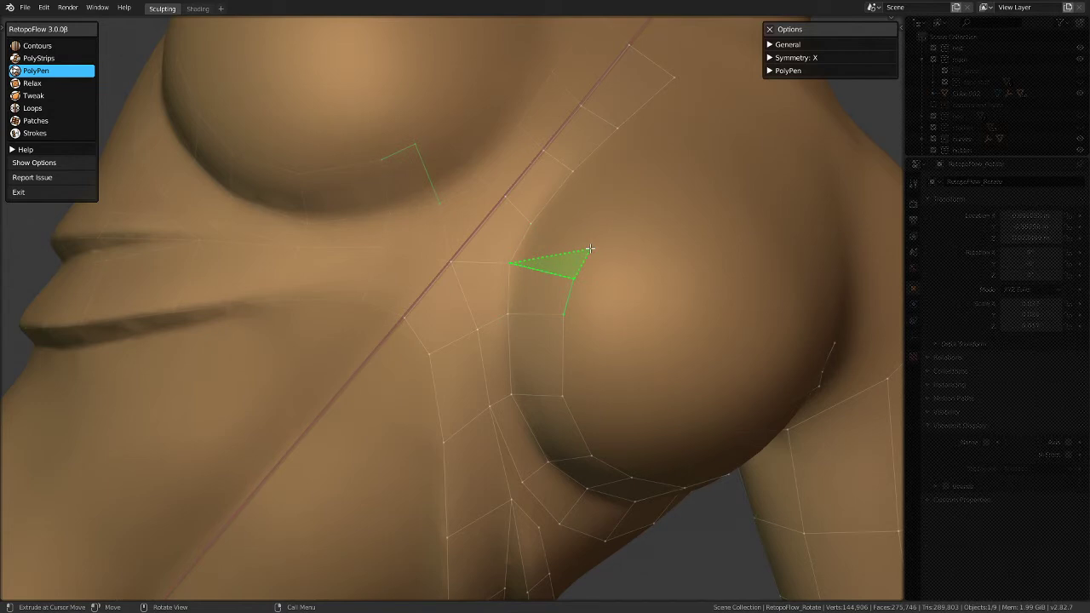
pyautogui.click(532, 221)
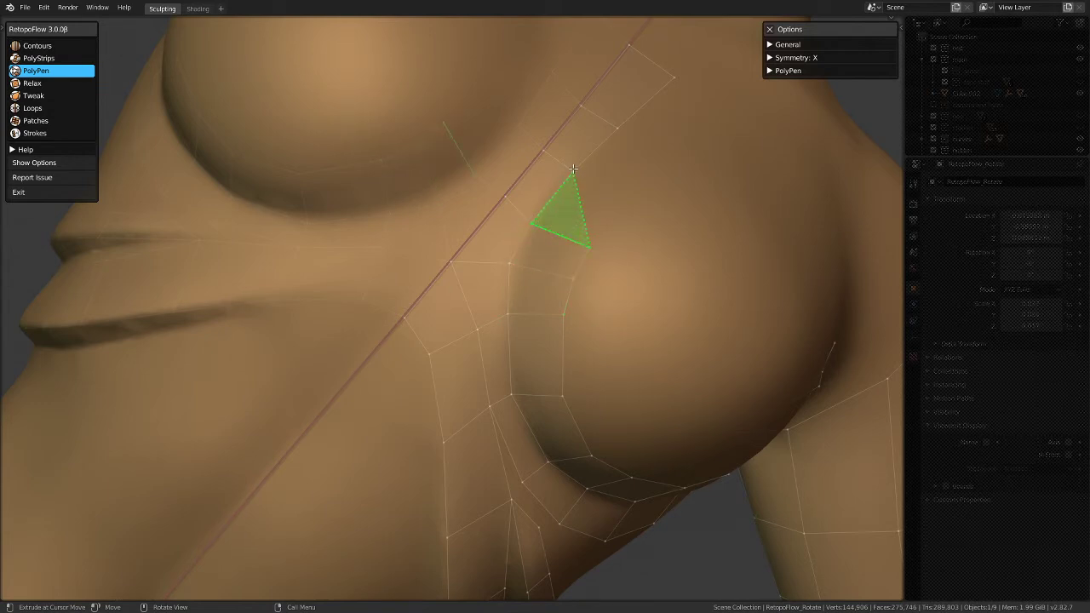
# Step: Add two more quads at the upper inner side of the breast and undo the extra triangle above them
pyautogui.click(637, 209)
pyautogui.click(682, 171)
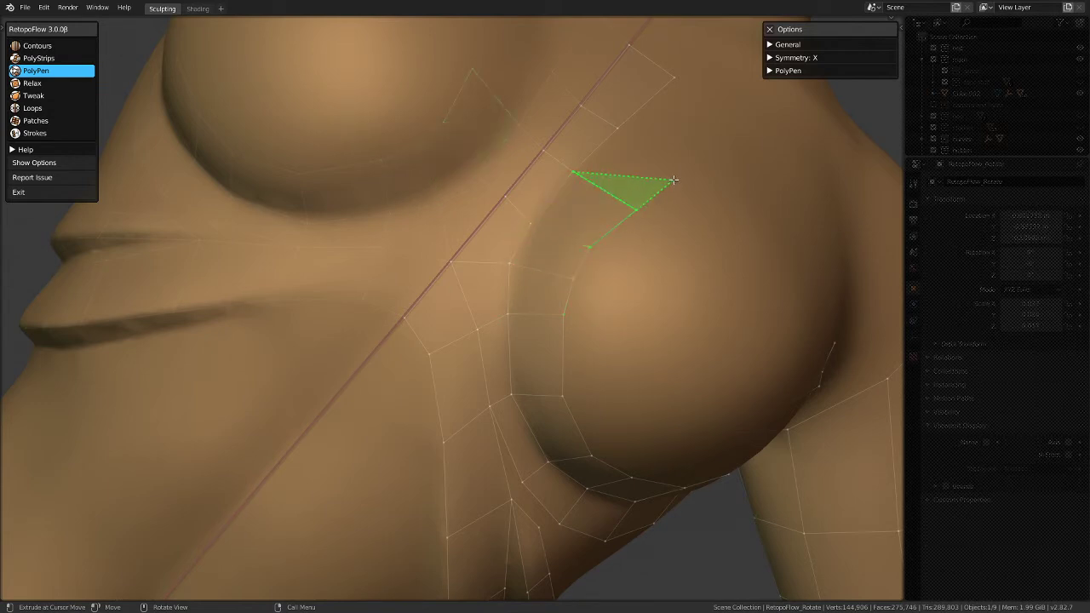
pyautogui.click(617, 126)
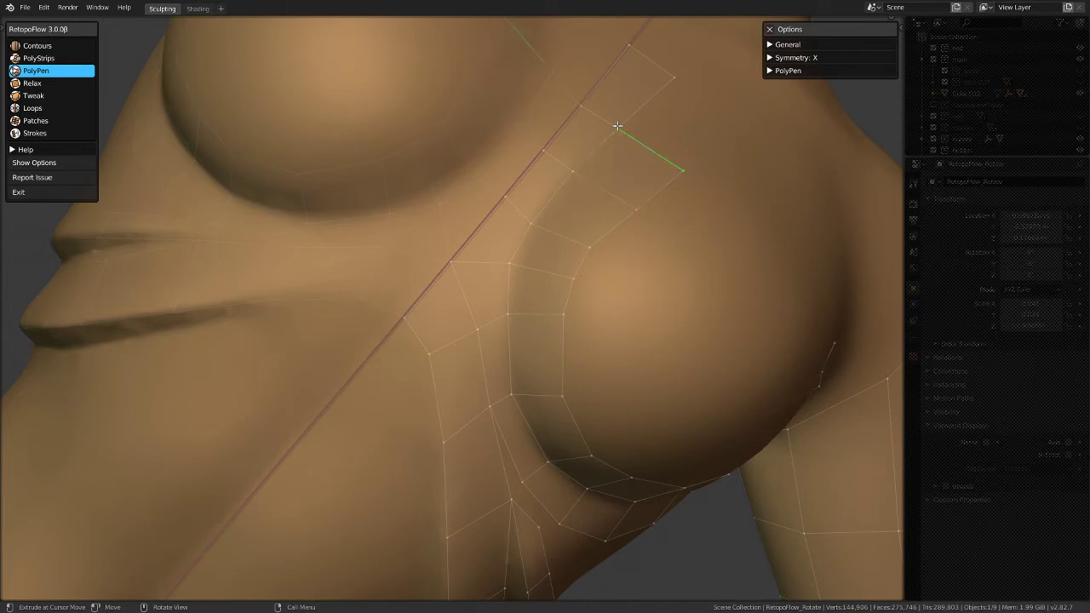
pyautogui.click(674, 79)
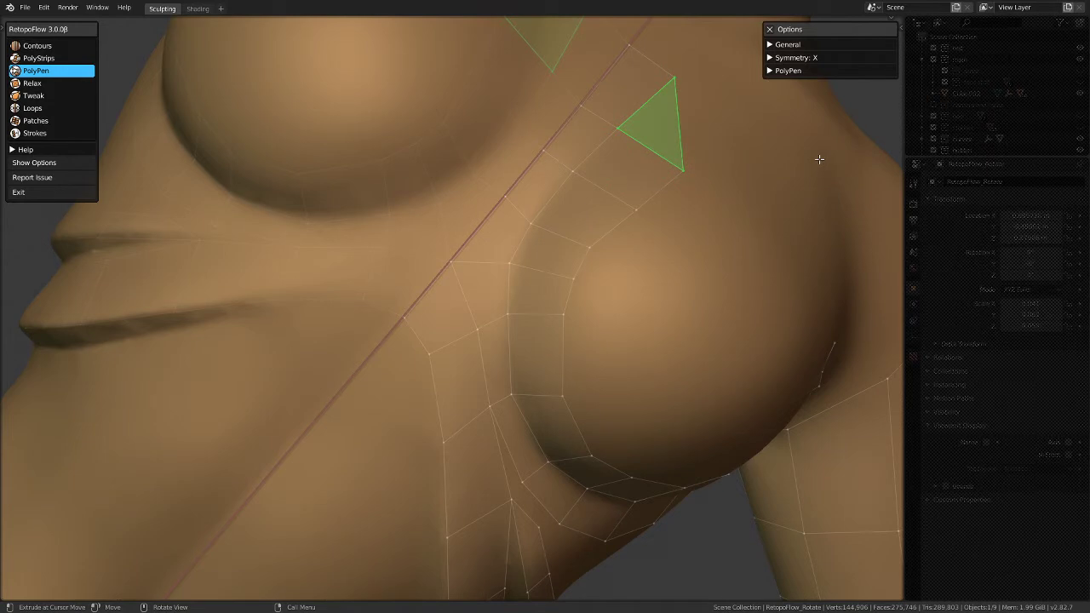
pyautogui.hotkey('ctrl', 'z')
# Step: Reposition the vertices of the new quads on the breast's inner side to follow its curve more evenly
pyautogui.keyDown('shift'); pyautogui.click(691, 165); pyautogui.keyUp('shift')
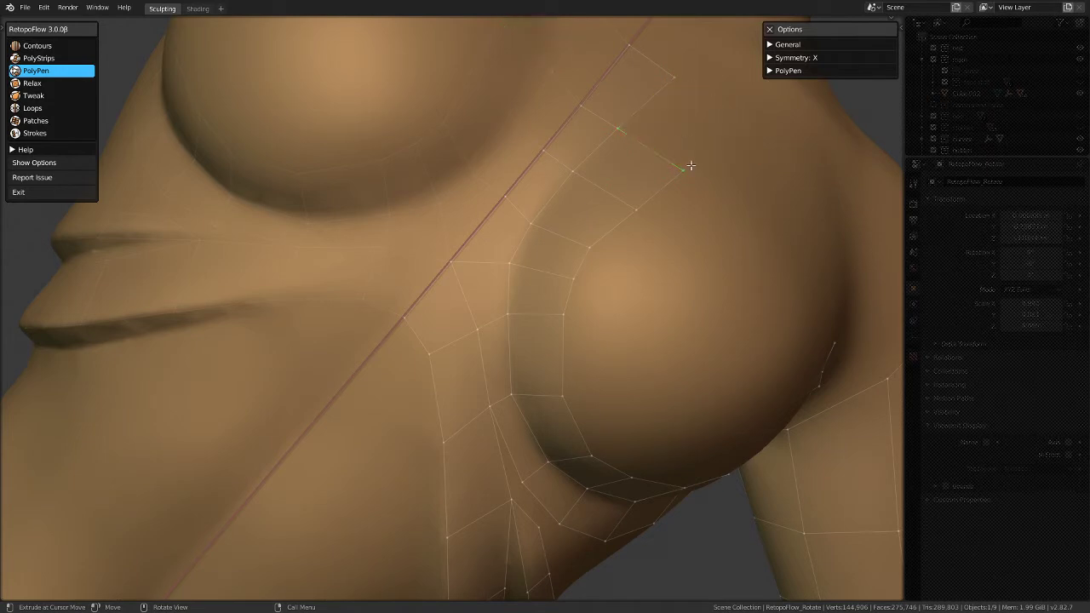
pyautogui.moveTo(678, 182); pyautogui.dragTo(657, 185)
pyautogui.click(641, 209)
pyautogui.click(584, 246)
pyautogui.moveTo(531, 224); pyautogui.dragTo(537, 216)
# Step: Extend the quad strip across the top of the breast towards the shoulder
pyautogui.scroll(-3, 440, 280)
pyautogui.scroll(-2, 412, 281)
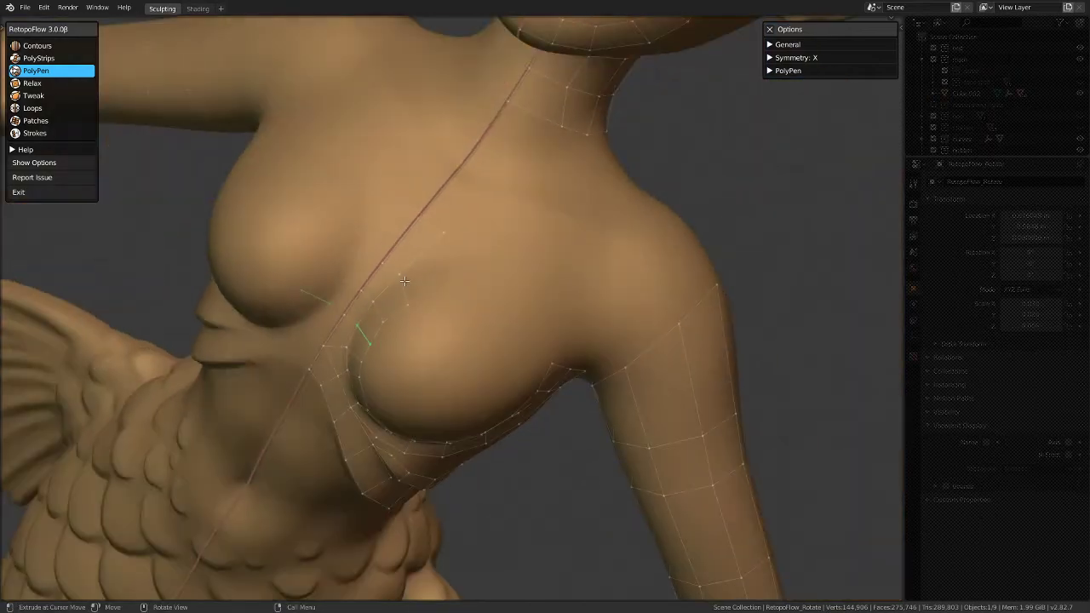
pyautogui.click(443, 302)
pyautogui.click(482, 313)
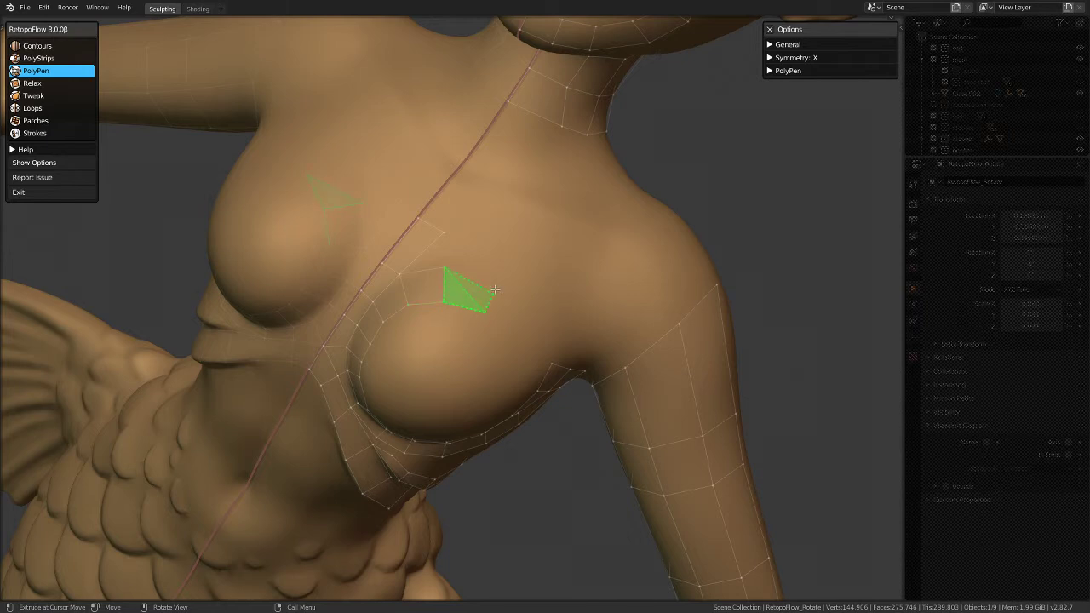
pyautogui.click(487, 300)
# Step: Close the quad ring by joining the upper strip to the existing faces on the breast's outer side near the armpit
pyautogui.moveTo(553, 274); pyautogui.dragTo(465, 255, button='middle')
pyautogui.click(446, 279)
pyautogui.click(505, 279)
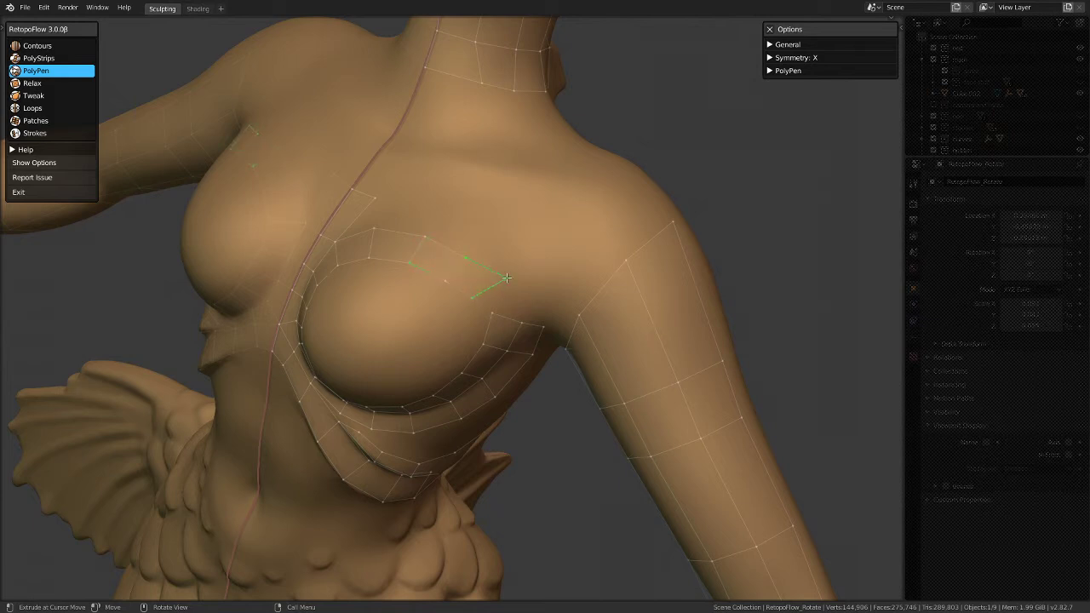
pyautogui.click(481, 316)
pyautogui.click(519, 318)
pyautogui.moveTo(504, 288)
pyautogui.mouseDown(button='middle')
pyautogui.moveTo(591, 202)
pyautogui.moveTo(353, 365)
pyautogui.moveTo(504, 243)
pyautogui.moveTo(482, 259)
pyautogui.mouseUp(button='middle')
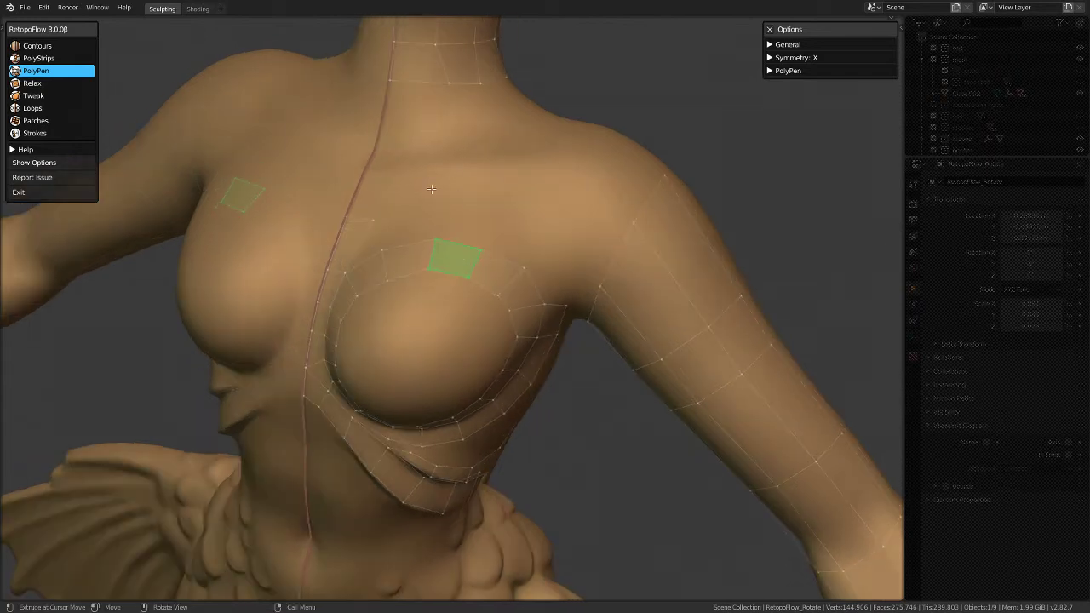
# Step: Examine the quad ring around the breast from several angles to judge its edge flow and spacing
pyautogui.scroll(-3, 455, 267)
pyautogui.moveTo(348, 369); pyautogui.dragTo(367, 294, button='middle')
pyautogui.scroll(3, 234, 329)
pyautogui.click(401, 278)
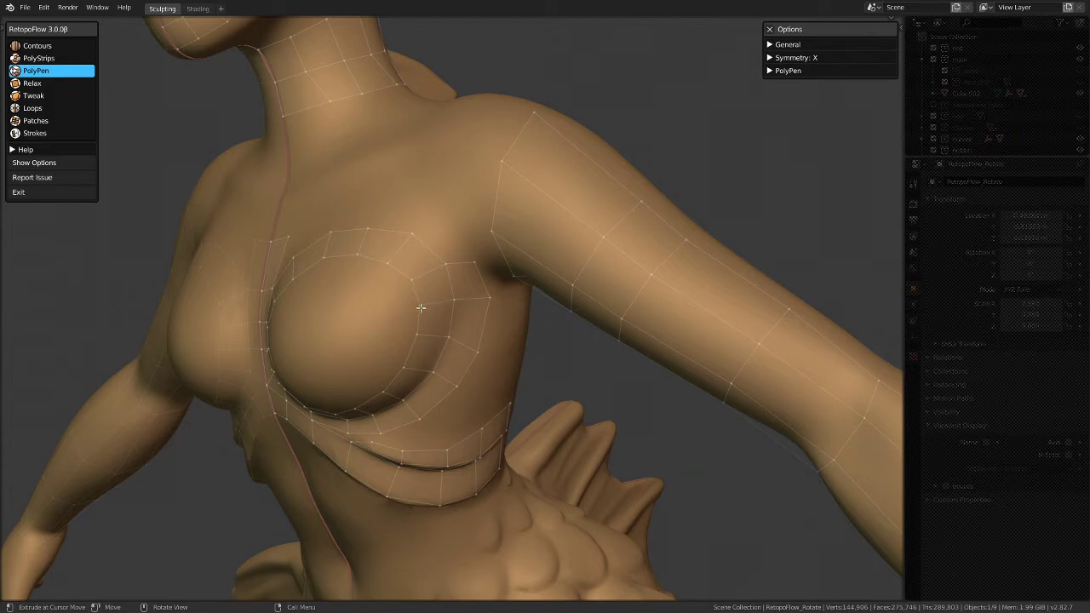
pyautogui.moveTo(421, 305)
pyautogui.mouseDown(button='middle')
pyautogui.moveTo(571, 267)
pyautogui.moveTo(502, 285)
pyautogui.moveTo(494, 324)
pyautogui.moveTo(413, 308)
pyautogui.mouseUp(button='middle')
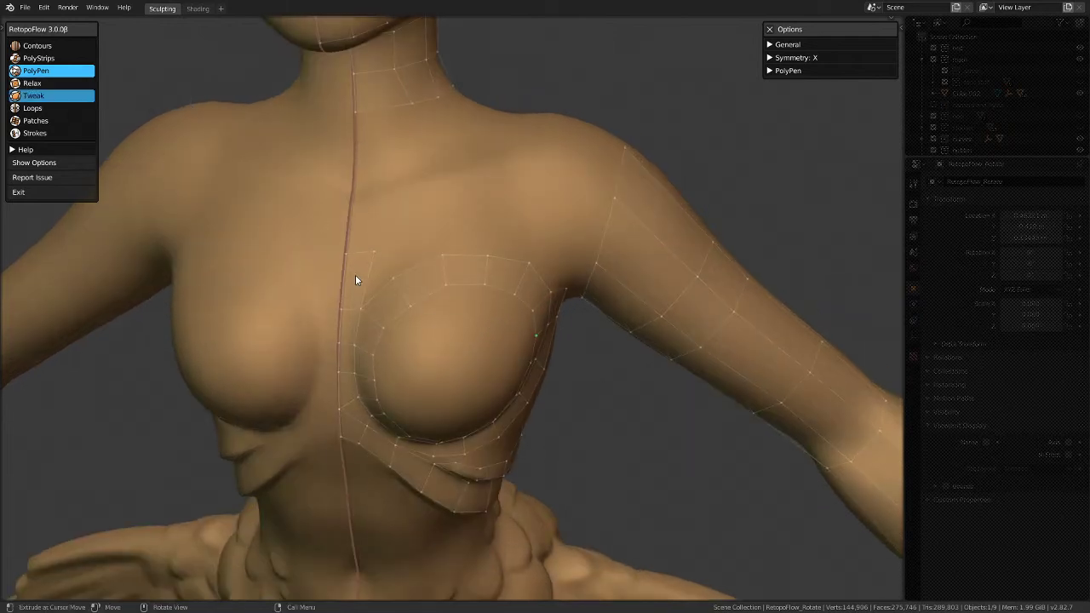
pyautogui.moveTo(410, 295)
pyautogui.mouseDown(button='middle')
pyautogui.moveTo(496, 312)
pyautogui.moveTo(415, 294)
pyautogui.mouseUp(button='middle')
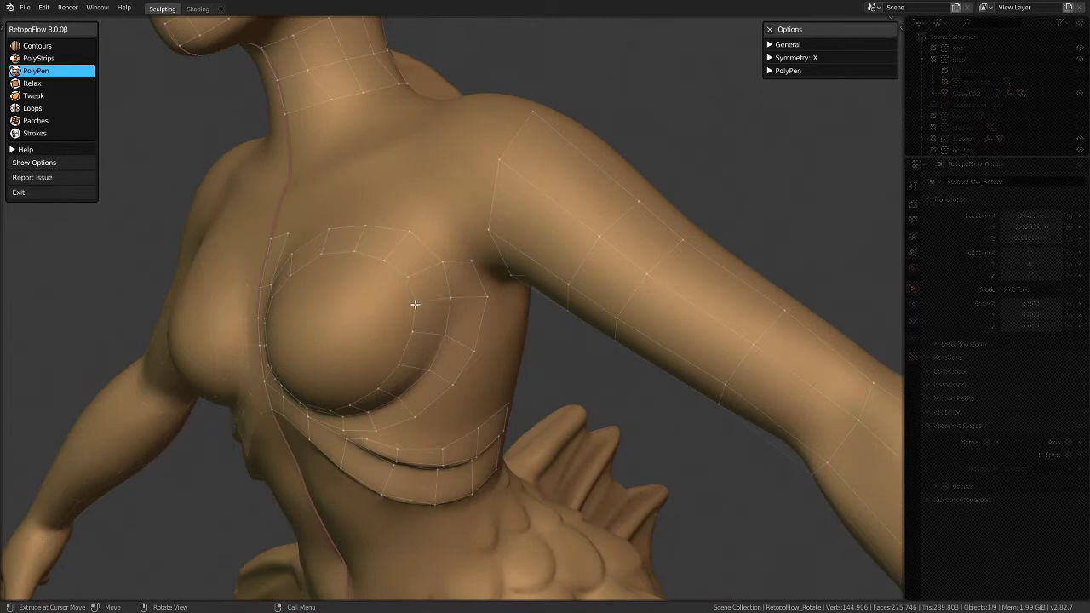
pyautogui.moveTo(352, 199); pyautogui.dragTo(437, 263, button='middle')
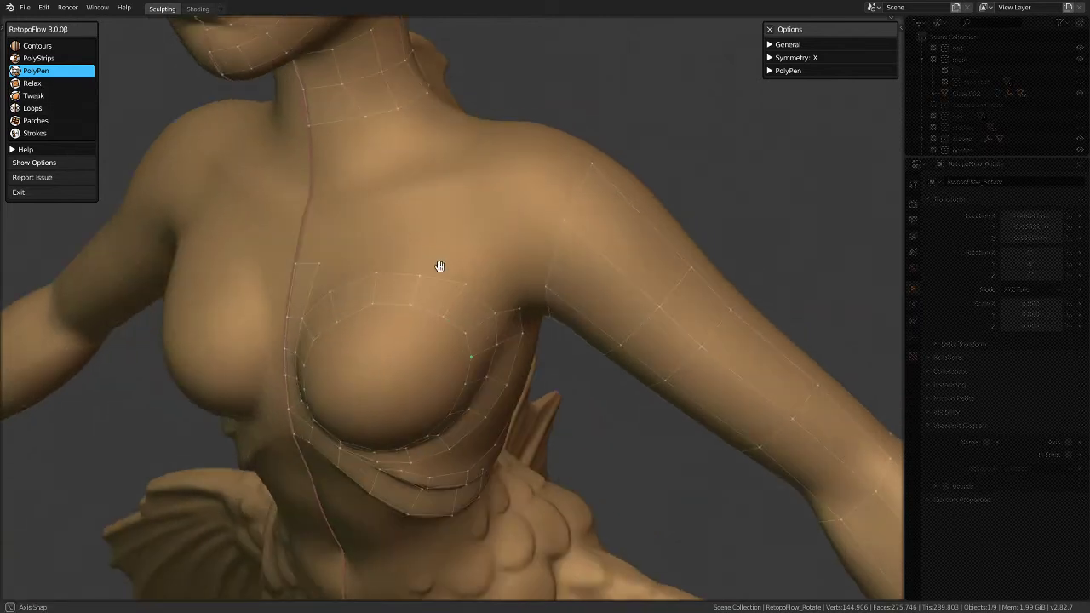
# Step: Switch to the Tweak brush and check the ring's upper and outer vertices around the breast for uneven spacing, adjusting where needed
pyautogui.click(43, 97)
pyautogui.moveTo(414, 328); pyautogui.dragTo(409, 318, button='middle')
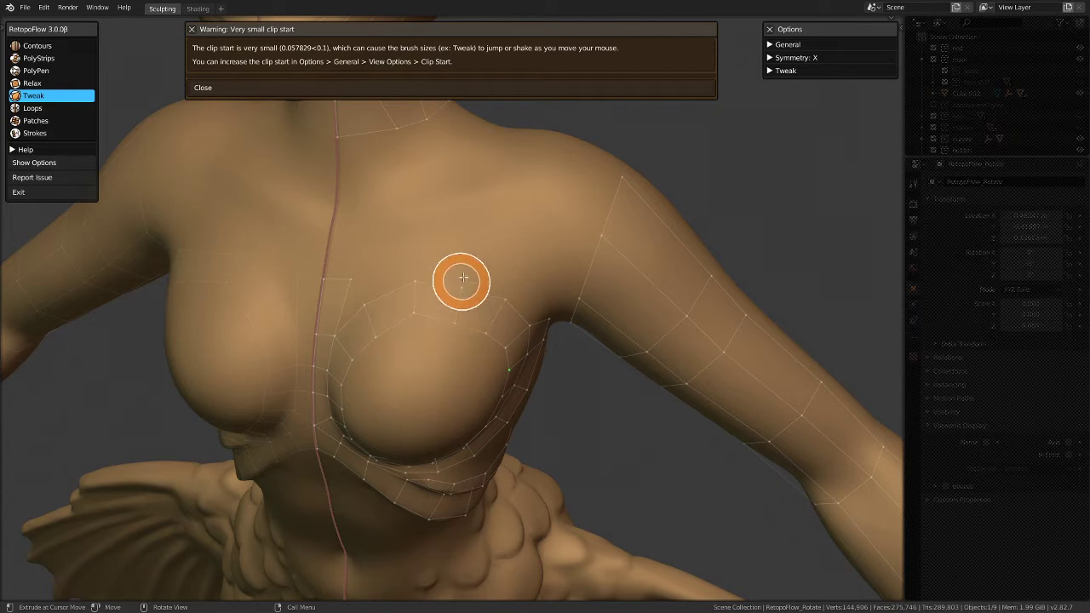
pyautogui.moveTo(466, 268)
pyautogui.mouseDown(button='middle')
pyautogui.moveTo(423, 278)
pyautogui.moveTo(401, 256)
pyautogui.moveTo(548, 352)
pyautogui.moveTo(418, 355)
pyautogui.mouseUp(button='middle')
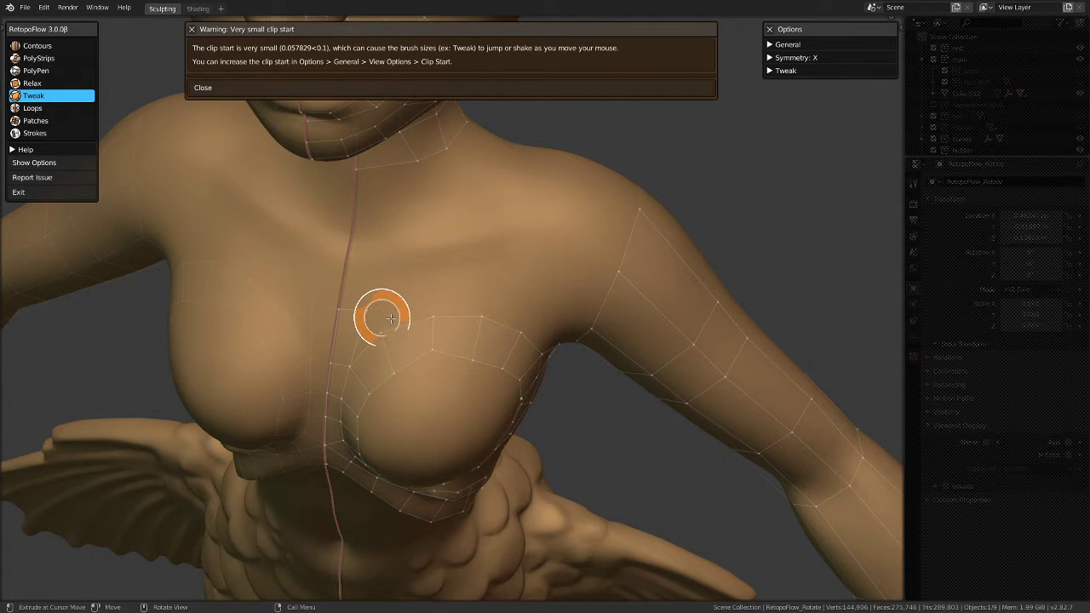
pyautogui.moveTo(426, 297)
pyautogui.mouseDown(button='middle')
pyautogui.moveTo(451, 207)
pyautogui.moveTo(452, 275)
pyautogui.moveTo(469, 263)
pyautogui.moveTo(429, 294)
pyautogui.mouseUp(button='middle')
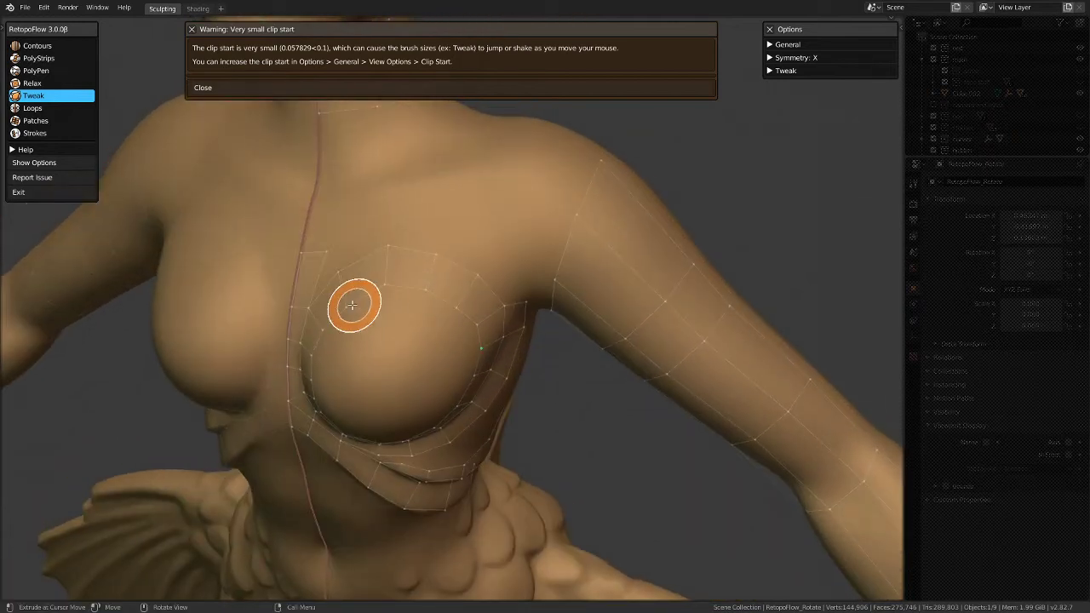
pyautogui.moveTo(343, 295)
pyautogui.mouseDown(button='middle')
pyautogui.moveTo(444, 292)
pyautogui.moveTo(394, 274)
pyautogui.moveTo(426, 233)
pyautogui.moveTo(428, 263)
pyautogui.moveTo(360, 246)
pyautogui.moveTo(373, 267)
pyautogui.mouseUp(button='middle')
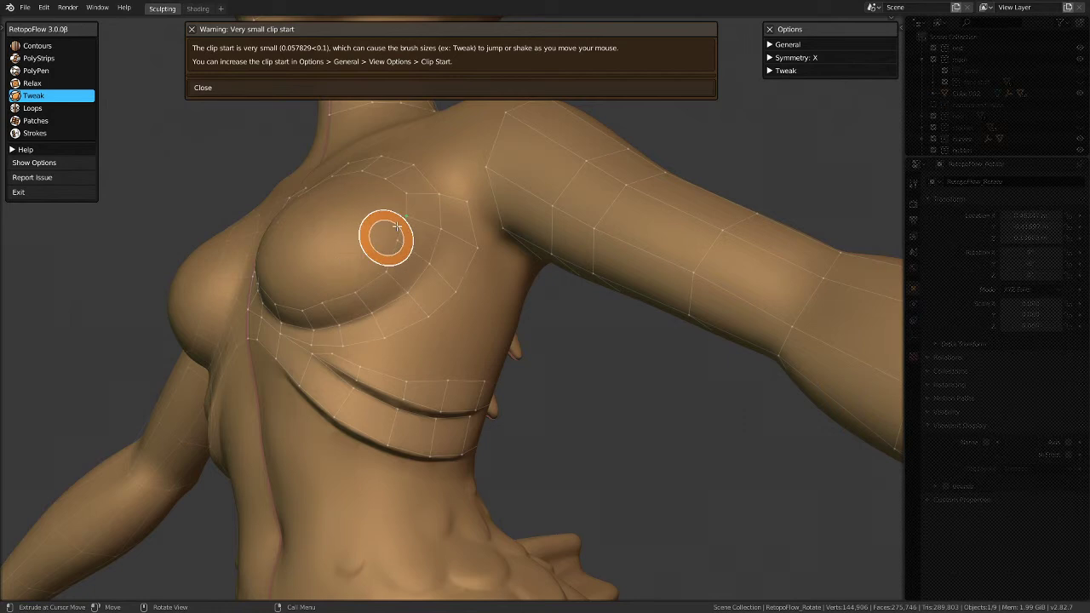
pyautogui.moveTo(402, 229)
pyautogui.mouseDown(button='middle')
pyautogui.moveTo(430, 176)
pyautogui.moveTo(390, 228)
pyautogui.mouseUp(button='middle')
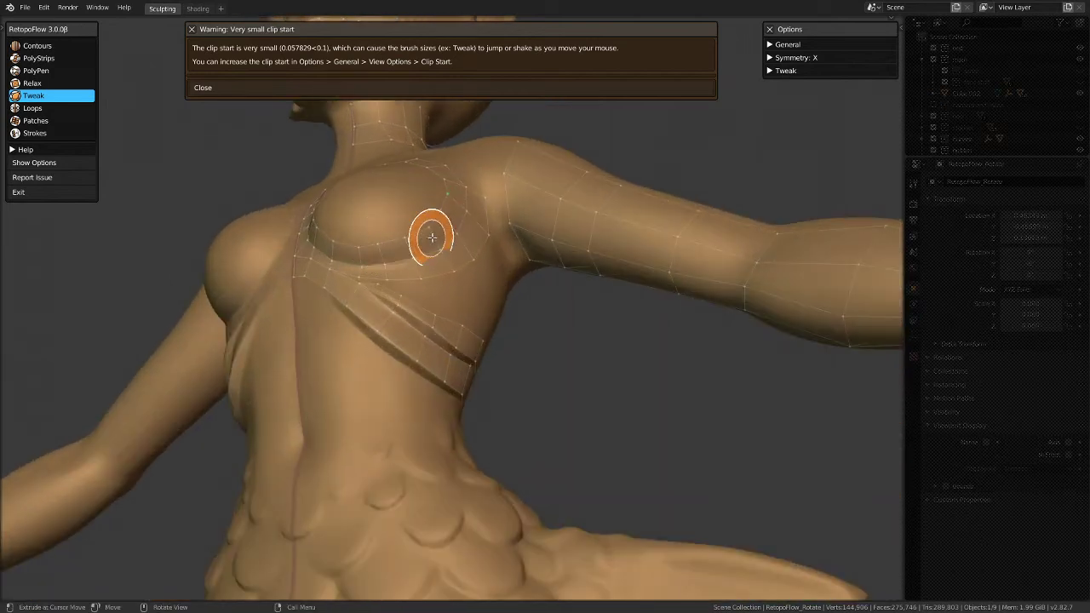
pyautogui.moveTo(427, 226); pyautogui.dragTo(358, 287, button='middle')
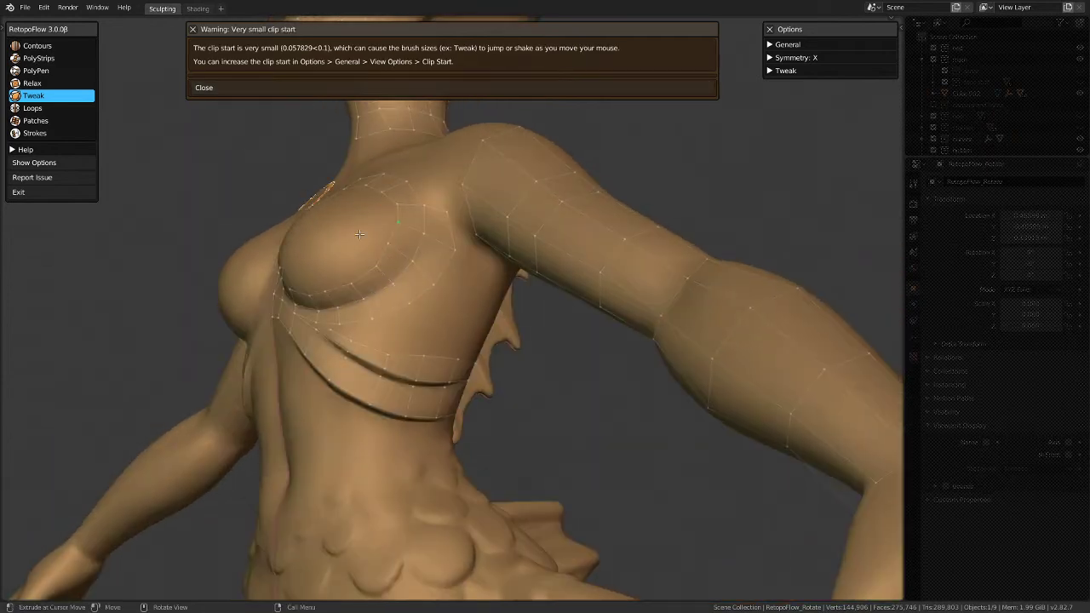
# Step: Dismiss the clip start warning and look over the retopology on the whole upper figure from the front
pyautogui.click(209, 90)
pyautogui.click(205, 90)
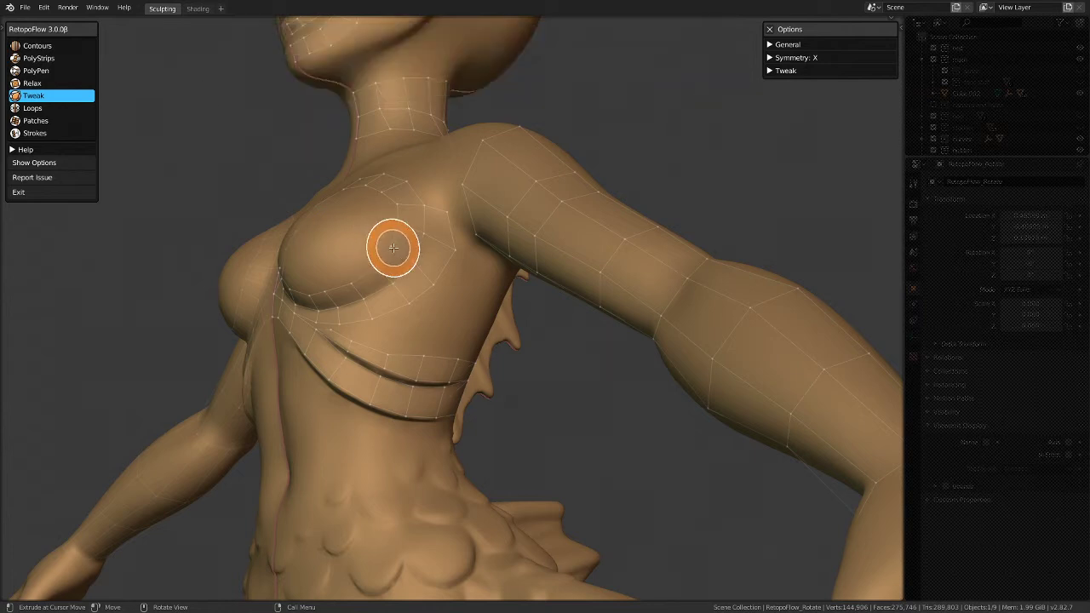
pyautogui.moveTo(392, 247); pyautogui.dragTo(341, 281, button='middle')
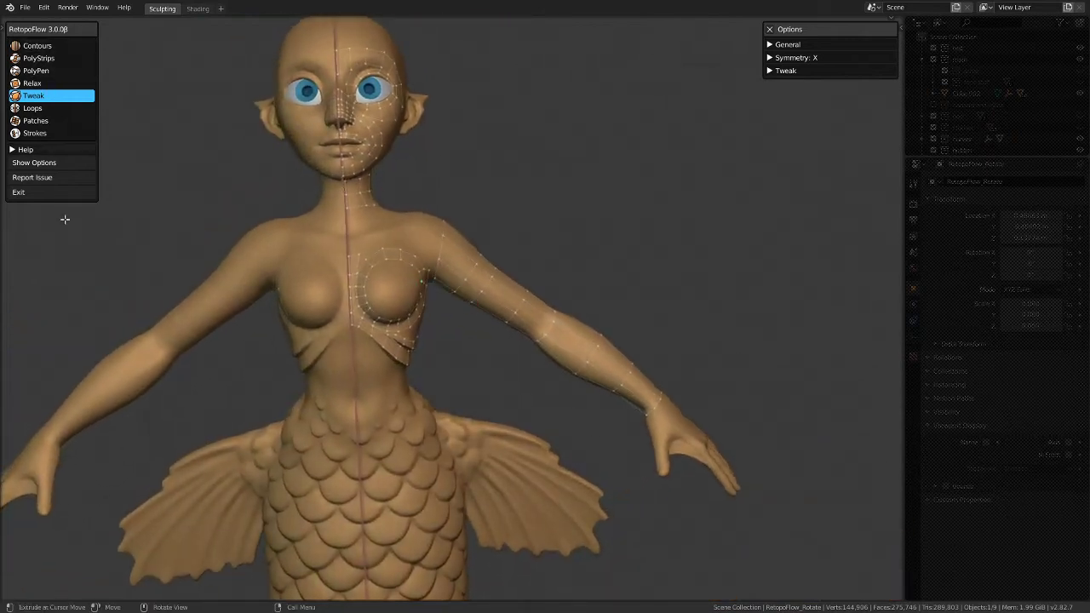
# Step: Exit RetopoFlow and set the retopology mesh to display in front of the sculpt
pyautogui.click(52, 196)
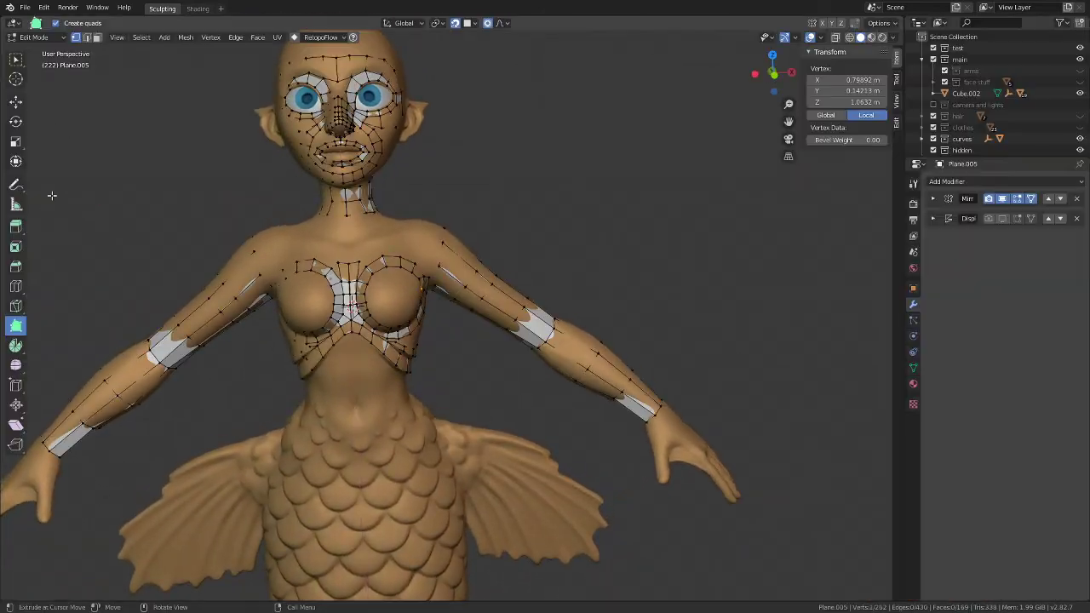
pyautogui.click(913, 367)
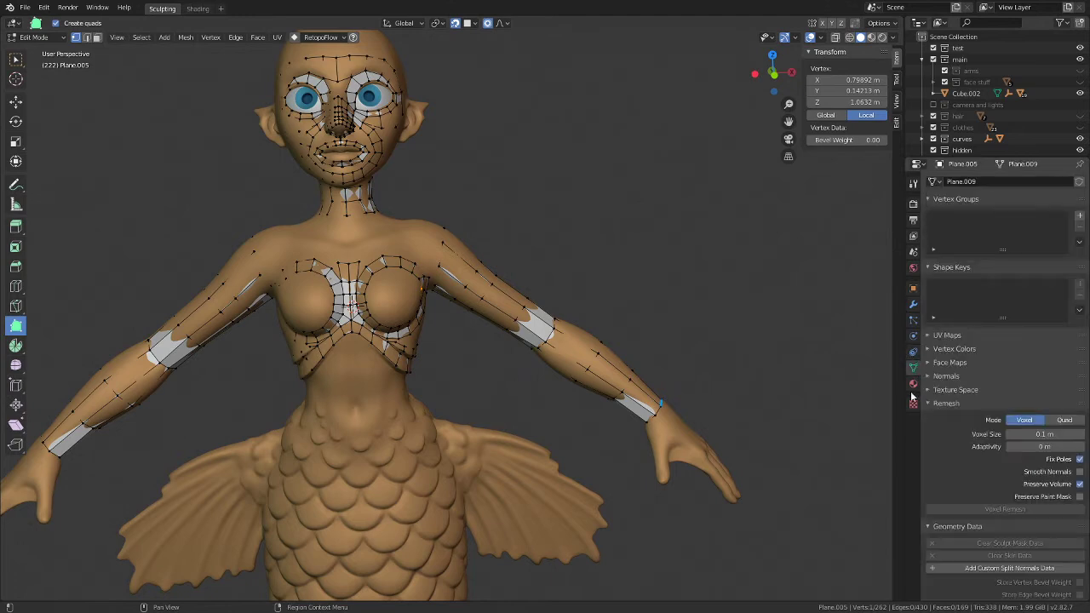
pyautogui.click(913, 290)
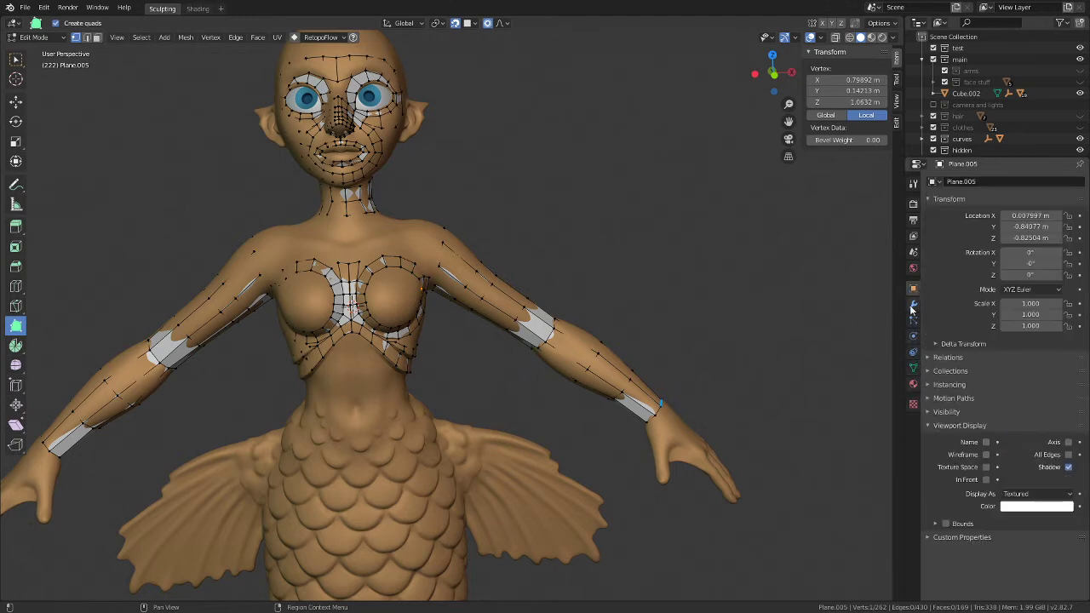
pyautogui.click(987, 480)
pyautogui.moveTo(484, 295); pyautogui.dragTo(496, 316, button='middle')
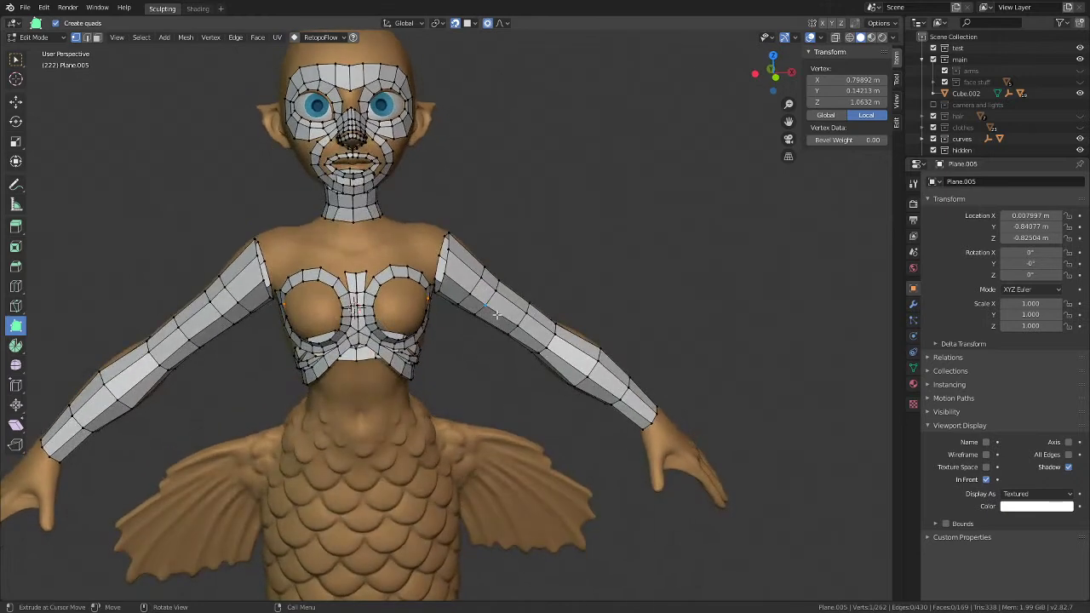
# Step: Turn on backface culling in the viewport shading and check the mirrored retopology mesh from the front
pyautogui.click(894, 38)
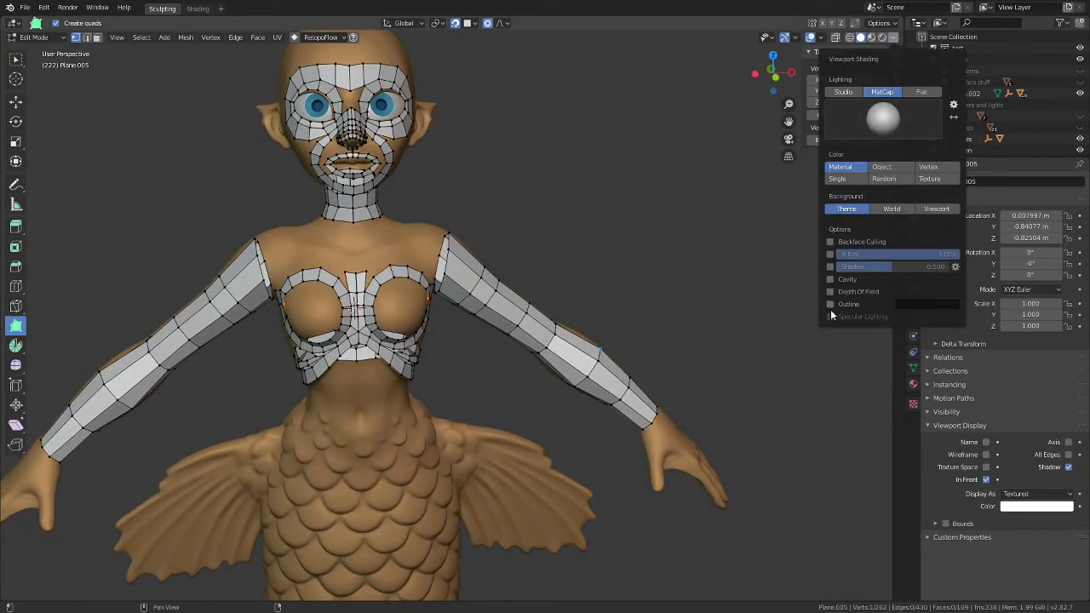
pyautogui.click(829, 242)
pyautogui.moveTo(511, 374)
pyautogui.mouseDown(button='middle')
pyautogui.moveTo(482, 393)
pyautogui.moveTo(489, 362)
pyautogui.moveTo(616, 361)
pyautogui.moveTo(346, 341)
pyautogui.moveTo(693, 355)
pyautogui.moveTo(487, 428)
pyautogui.moveTo(482, 443)
pyautogui.mouseUp(button='middle')
pyautogui.scroll(2, 385, 182)
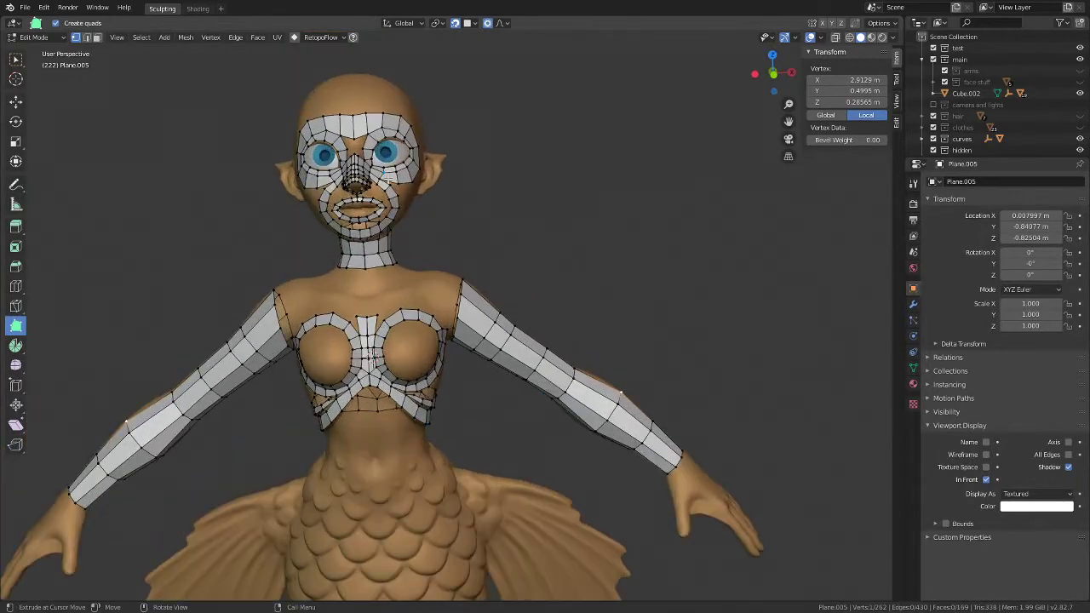
pyautogui.scroll(-2, 382, 268)
pyautogui.scroll(2, 382, 267)
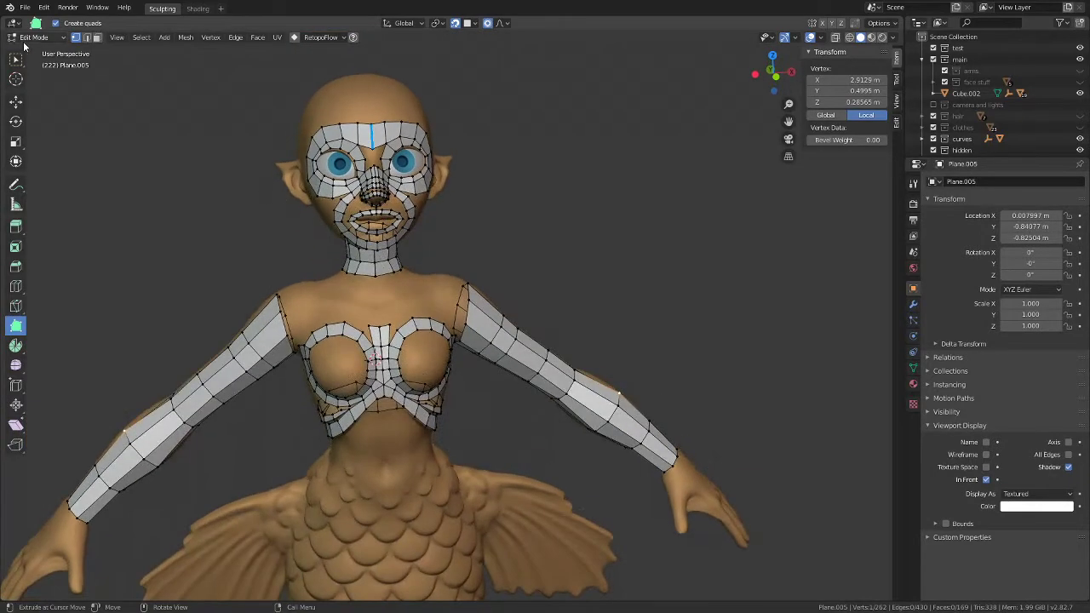
# Step: Restart RetopoFlow with the Tweak tool and dismiss the clip start warning
pyautogui.click(320, 37)
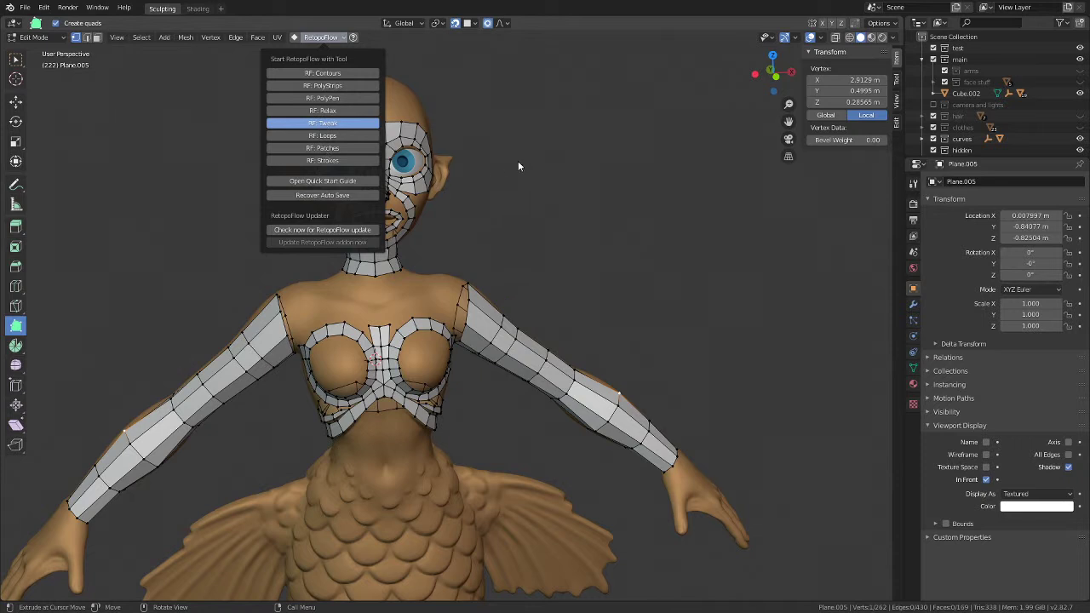
pyautogui.click(322, 123)
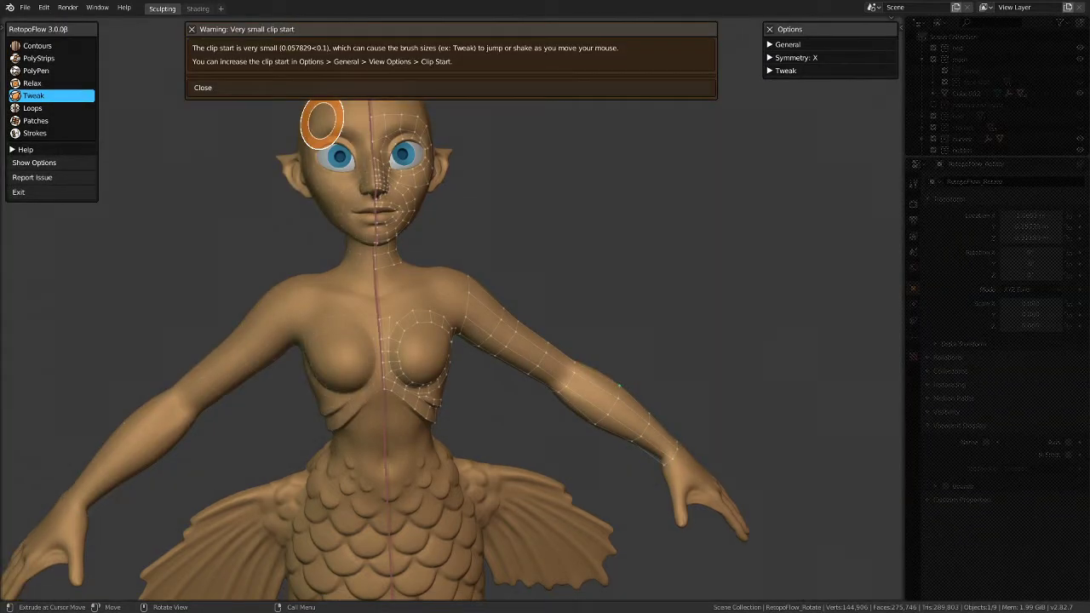
pyautogui.click(204, 87)
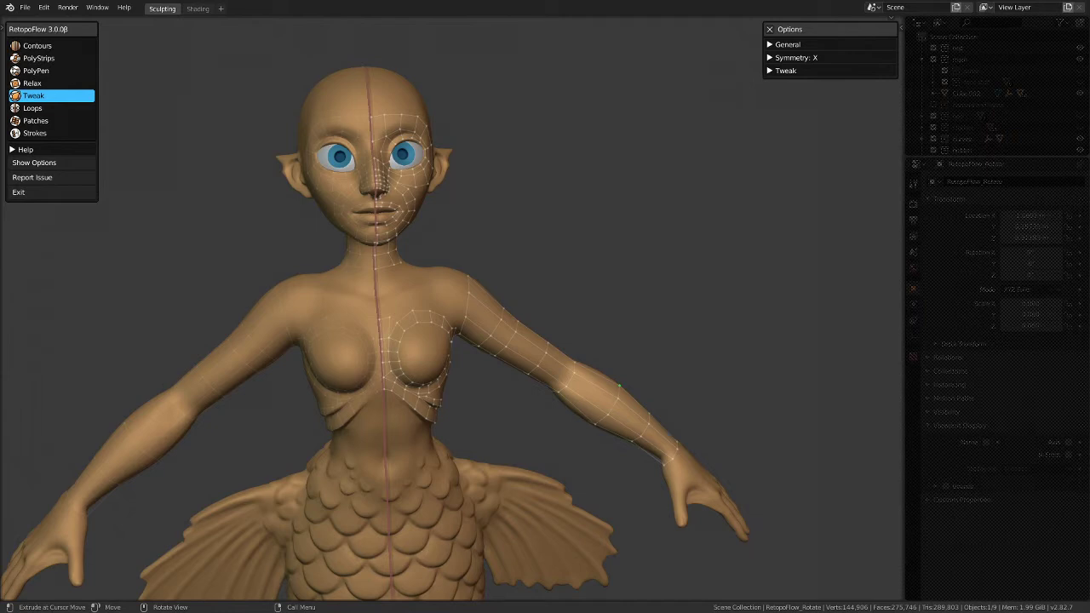
# Step: Adjust the vertices along the top of the breast's quad ring with the Tweak brush
pyautogui.scroll(5, 418, 358)
pyautogui.moveTo(401, 333)
pyautogui.mouseDown(button='middle')
pyautogui.moveTo(473, 389)
pyautogui.moveTo(401, 375)
pyautogui.mouseUp(button='middle')
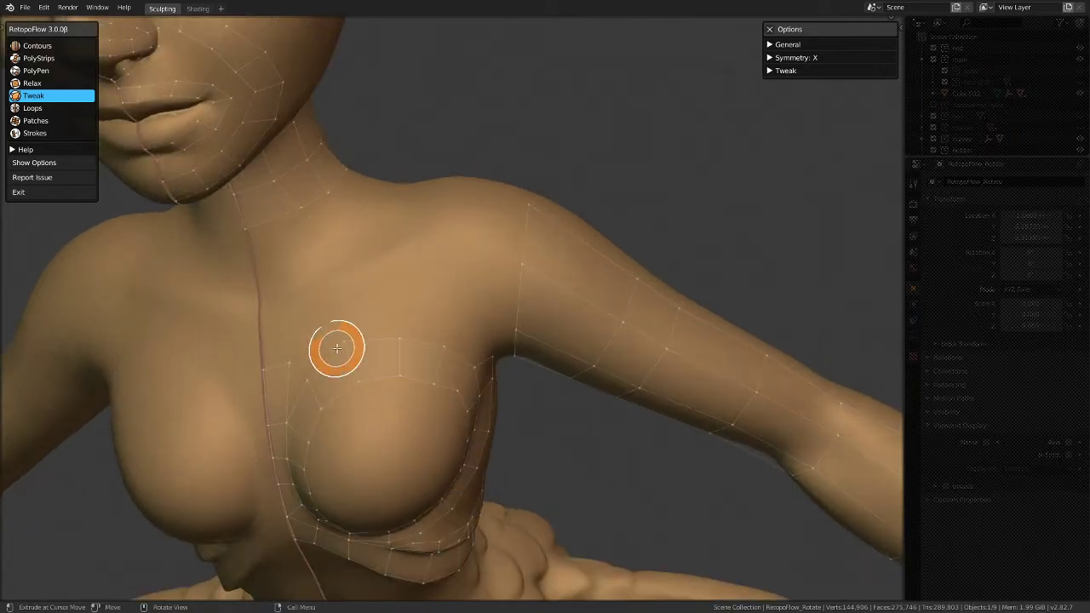
pyautogui.moveTo(404, 347)
pyautogui.mouseDown()
pyautogui.moveTo(409, 331)
pyautogui.moveTo(438, 353)
pyautogui.mouseUp()
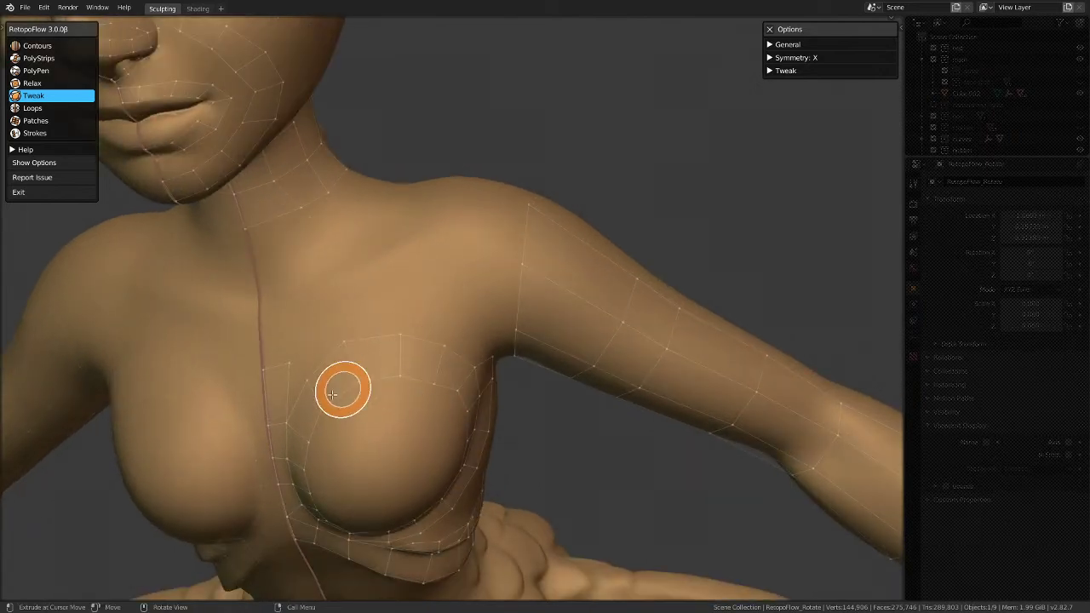
# Step: Draw an edge strip with Strokes down the back beside the spine fin, from the neck ring to the lower-back band
pyautogui.scroll(-6, 465, 326)
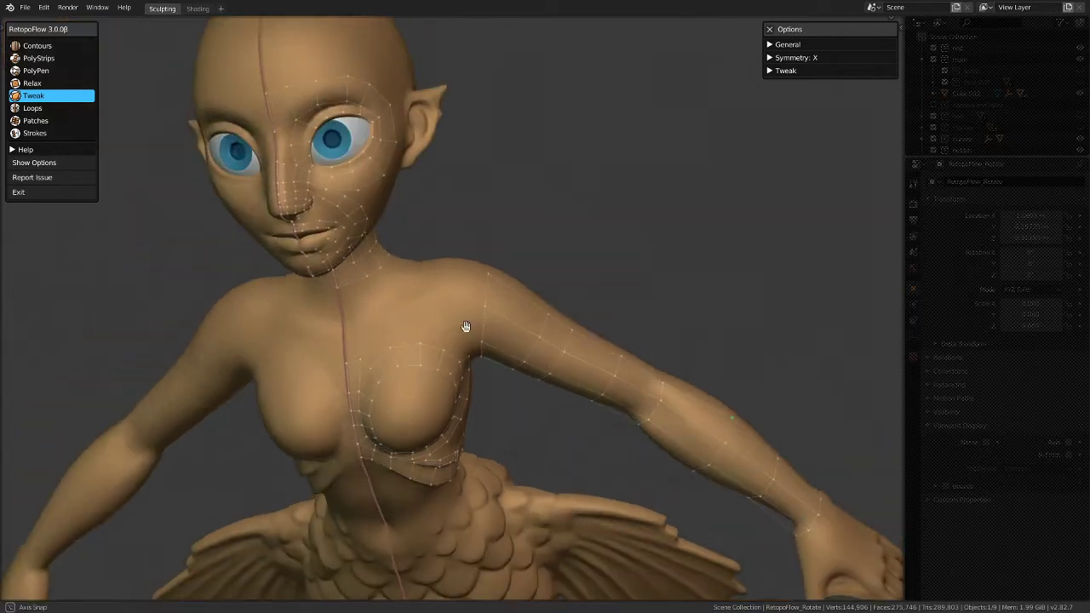
pyautogui.scroll(-2, 426, 338)
pyautogui.moveTo(418, 312)
pyautogui.mouseDown(button='middle')
pyautogui.moveTo(567, 284)
pyautogui.moveTo(304, 295)
pyautogui.moveTo(502, 298)
pyautogui.moveTo(414, 316)
pyautogui.mouseUp(button='middle')
pyautogui.scroll(2, 452, 331)
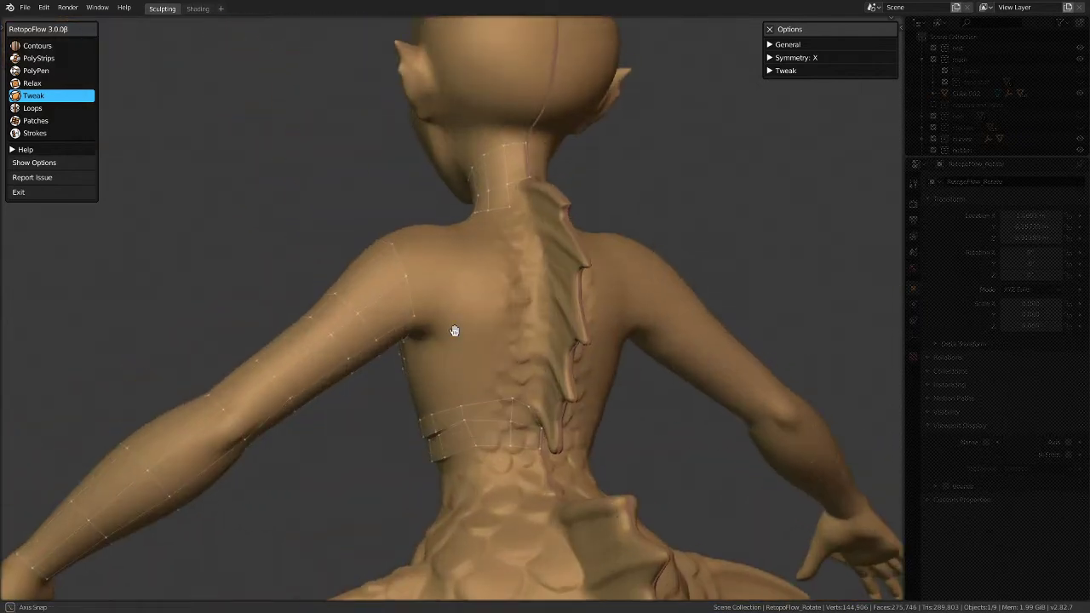
pyautogui.click(35, 70)
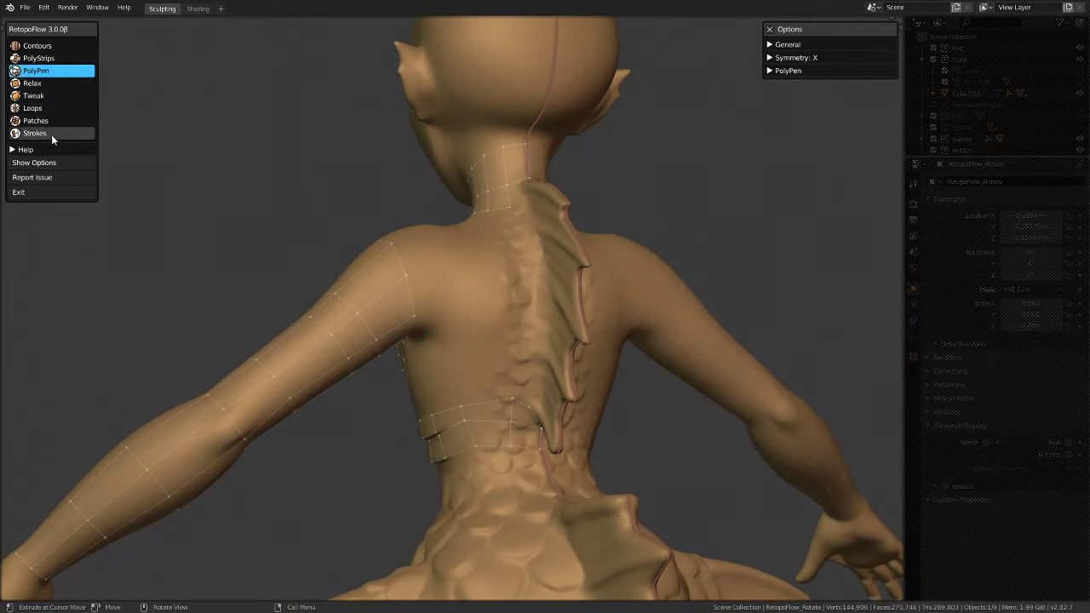
pyautogui.moveTo(496, 251); pyautogui.dragTo(535, 449, button='middle')
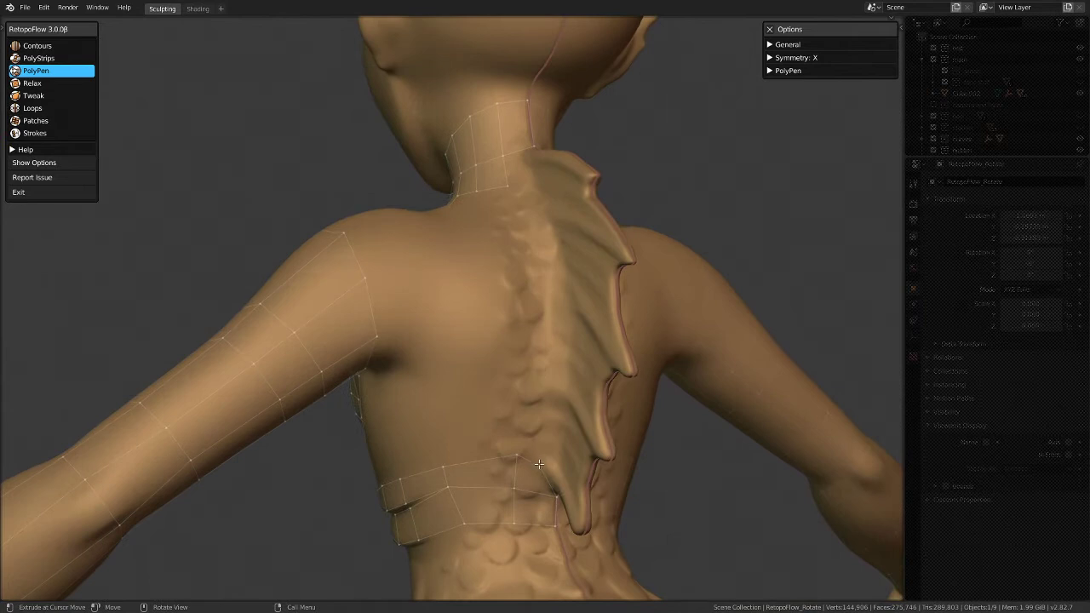
pyautogui.click(542, 467)
pyautogui.click(51, 133)
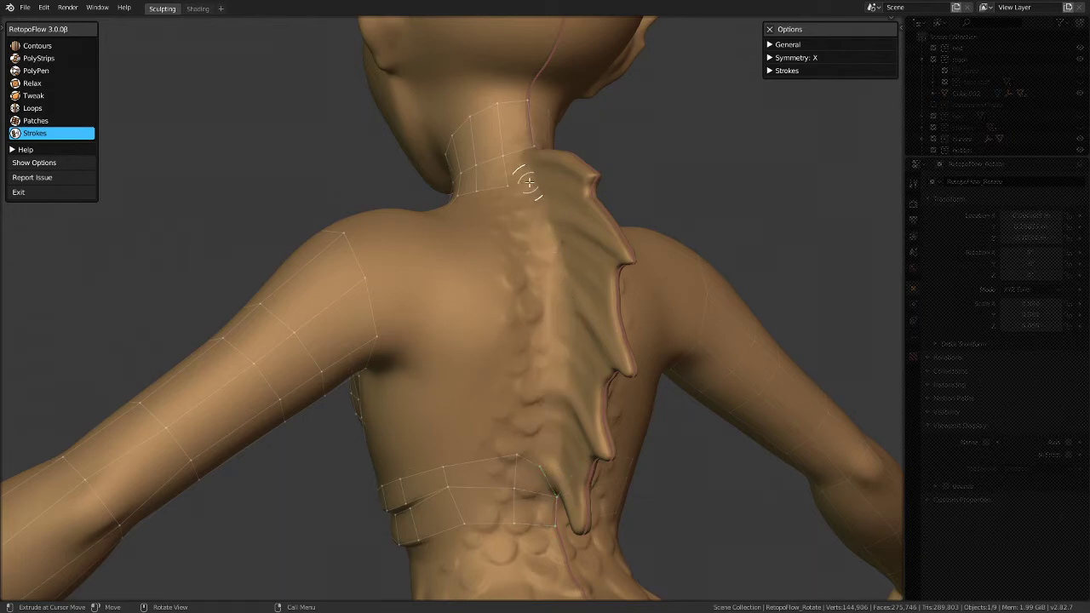
pyautogui.moveTo(529, 189)
pyautogui.mouseDown()
pyautogui.moveTo(549, 298)
pyautogui.moveTo(536, 433)
pyautogui.moveTo(545, 464)
pyautogui.mouseUp()
pyautogui.moveTo(565, 341)
pyautogui.mouseDown(button='middle')
pyautogui.moveTo(476, 374)
pyautogui.moveTo(466, 429)
pyautogui.moveTo(511, 304)
pyautogui.moveTo(223, 141)
pyautogui.mouseUp(button='middle')
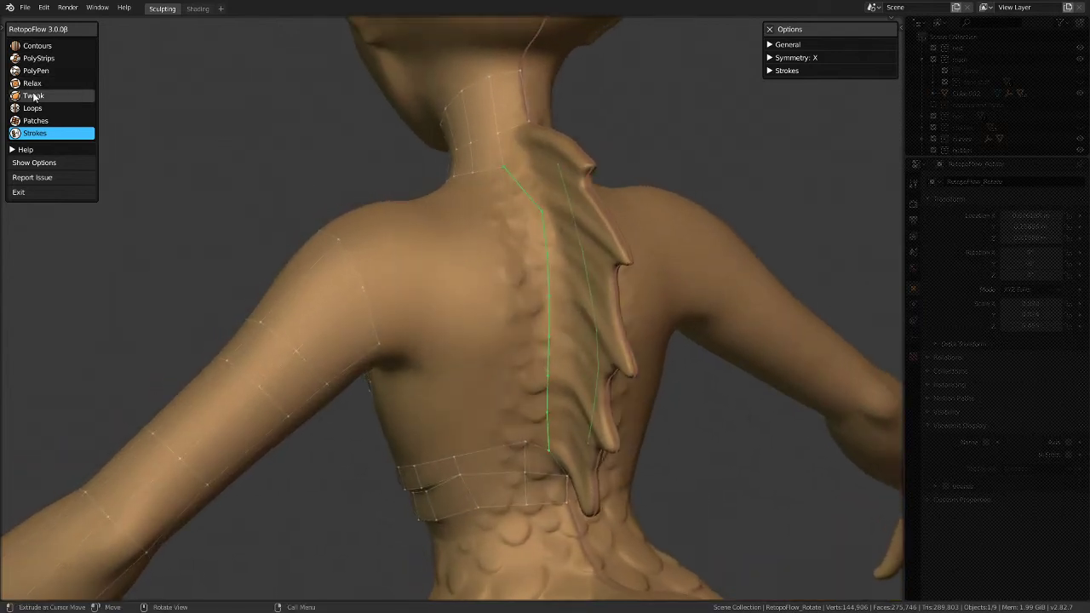
# Step: Refine the spine edge's vertices with Tweak and its connection to the neck ring with PolyPen
pyautogui.click(34, 95)
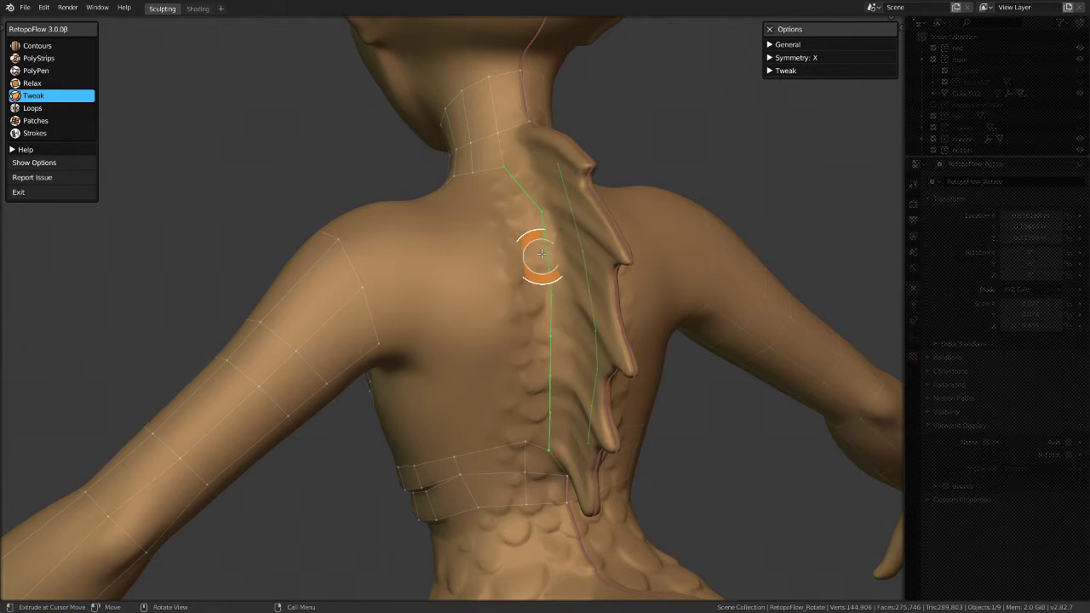
pyautogui.click(34, 72)
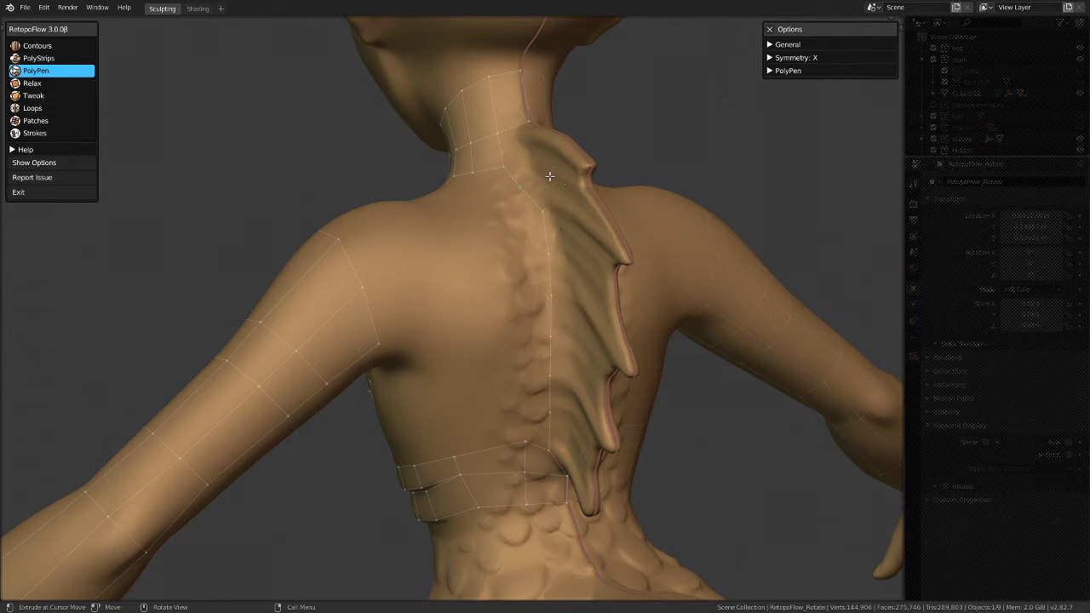
pyautogui.scroll(2, 510, 190)
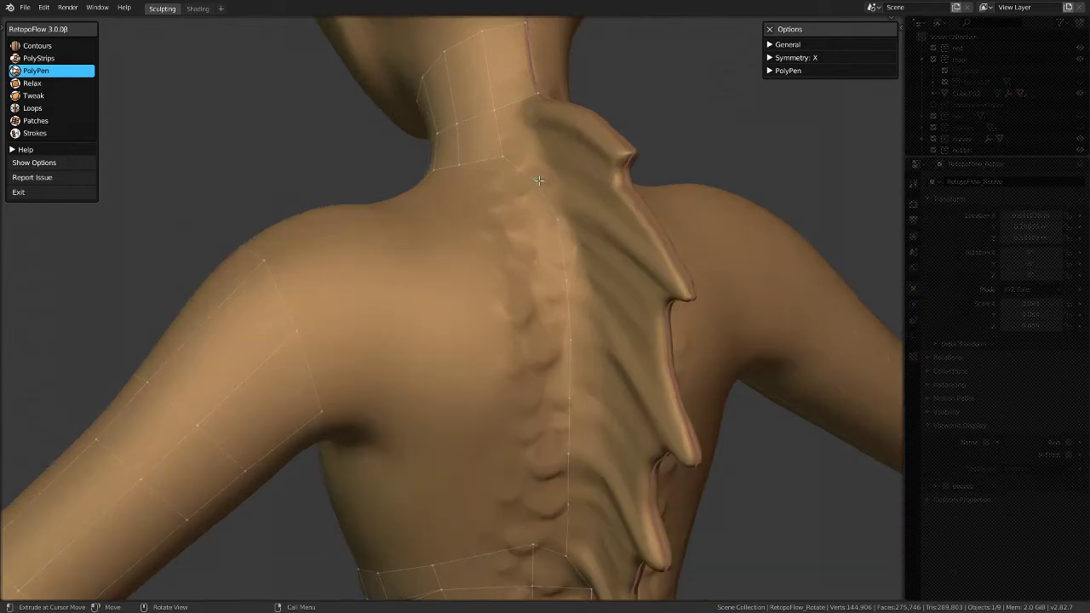
pyautogui.moveTo(537, 181)
pyautogui.mouseDown(button='middle')
pyautogui.moveTo(501, 227)
pyautogui.moveTo(557, 219)
pyautogui.moveTo(588, 245)
pyautogui.moveTo(537, 342)
pyautogui.mouseUp(button='middle')
pyautogui.scroll(3, 574, 294)
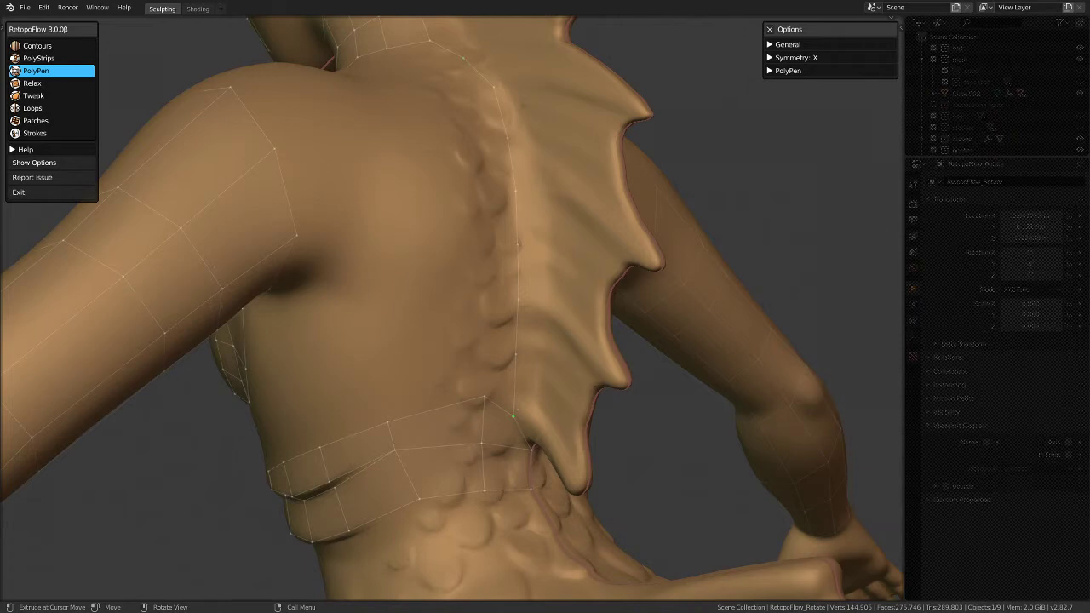
pyautogui.scroll(-4, 363, 304)
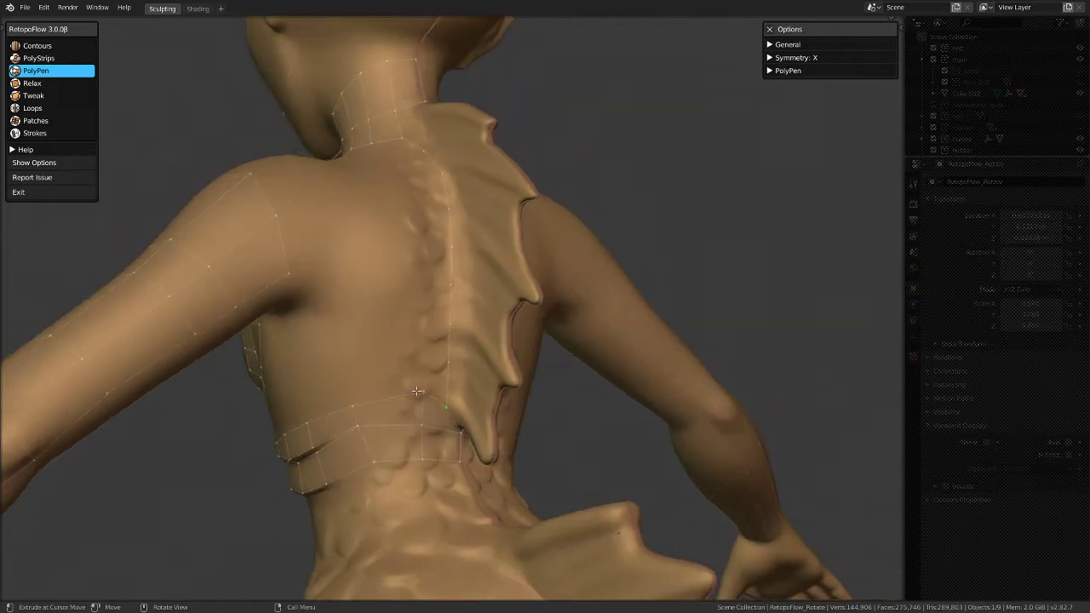
# Step: Build the lowest PolyPen quad between the lower-back band and the spine edge
pyautogui.click(424, 395)
pyautogui.moveTo(347, 406); pyautogui.dragTo(321, 403, button='middle')
pyautogui.scroll(1, 409, 401)
pyautogui.click(440, 401)
pyautogui.click(462, 400)
pyautogui.keyDown('ctrl'); pyautogui.click(466, 350); pyautogui.keyUp('ctrl')
pyautogui.keyDown('ctrl'); pyautogui.click(421, 388); pyautogui.keyUp('ctrl')
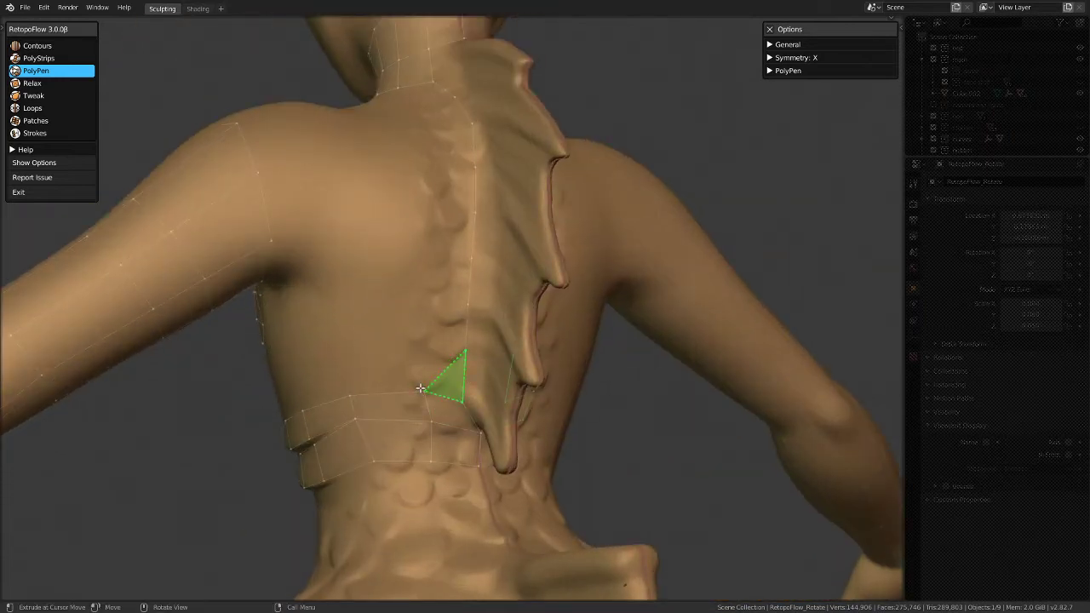
pyautogui.keyDown('ctrl'); pyautogui.click(419, 344); pyautogui.keyUp('ctrl')
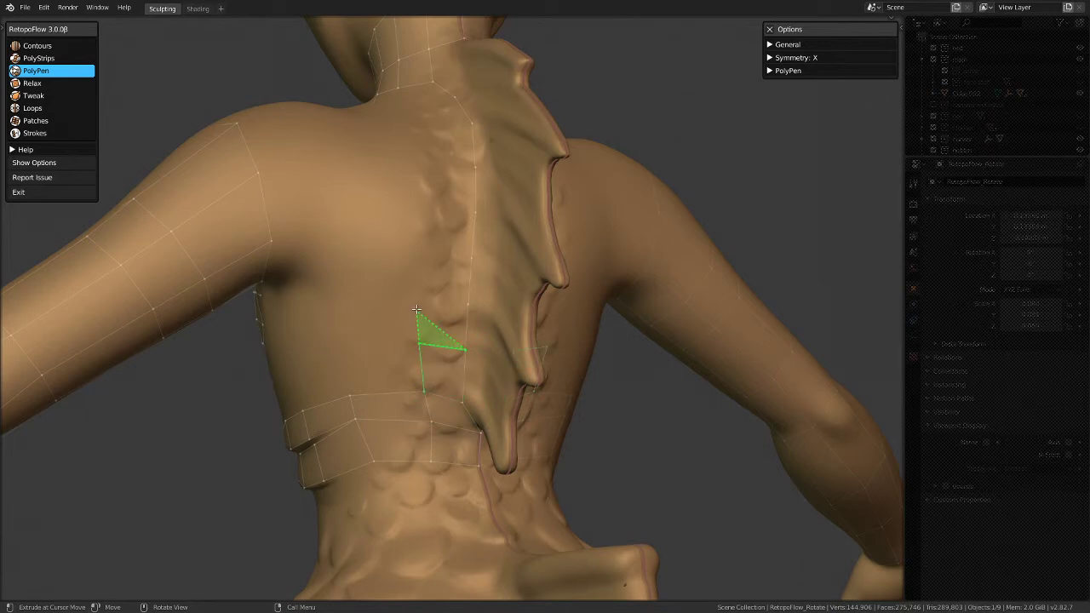
# Step: Extend the quad strip up the back beside the spine fin toward the shoulder blades
pyautogui.keyDown('ctrl'); pyautogui.click(415, 296); pyautogui.keyUp('ctrl')
pyautogui.keyDown('ctrl'); pyautogui.click(466, 301); pyautogui.keyUp('ctrl')
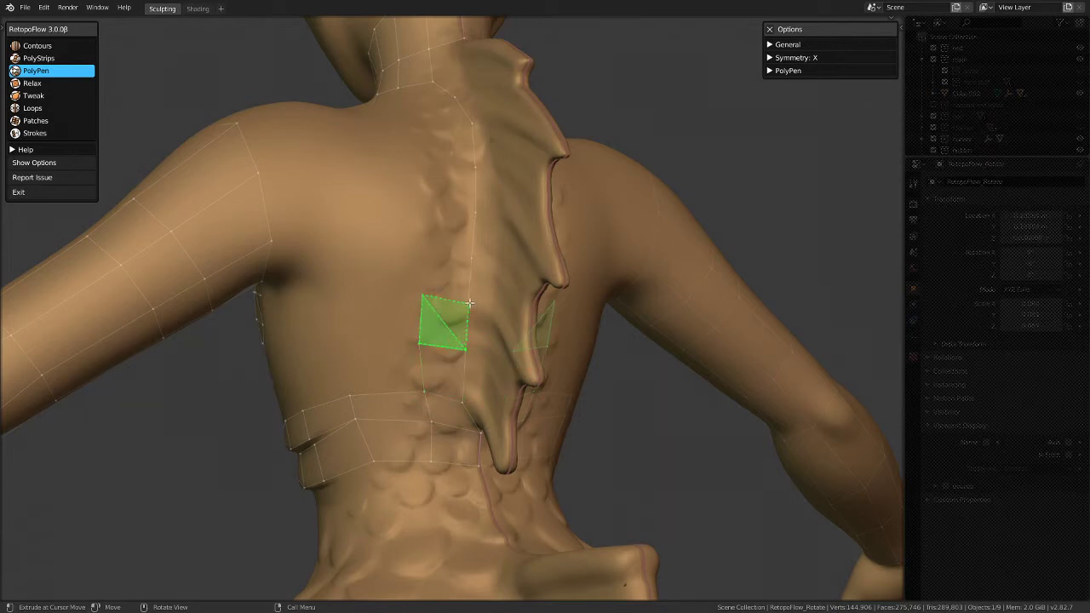
pyautogui.keyDown('ctrl'); pyautogui.click(470, 258); pyautogui.keyUp('ctrl')
pyautogui.keyDown('ctrl'); pyautogui.click(423, 246); pyautogui.keyUp('ctrl')
pyautogui.keyDown('ctrl'); pyautogui.click(423, 200); pyautogui.keyUp('ctrl')
pyautogui.keyDown('ctrl'); pyautogui.click(474, 211); pyautogui.keyUp('ctrl')
pyautogui.moveTo(474, 211)
pyautogui.mouseDown(button='middle')
pyautogui.moveTo(463, 312)
pyautogui.moveTo(436, 191)
pyautogui.mouseUp(button='middle')
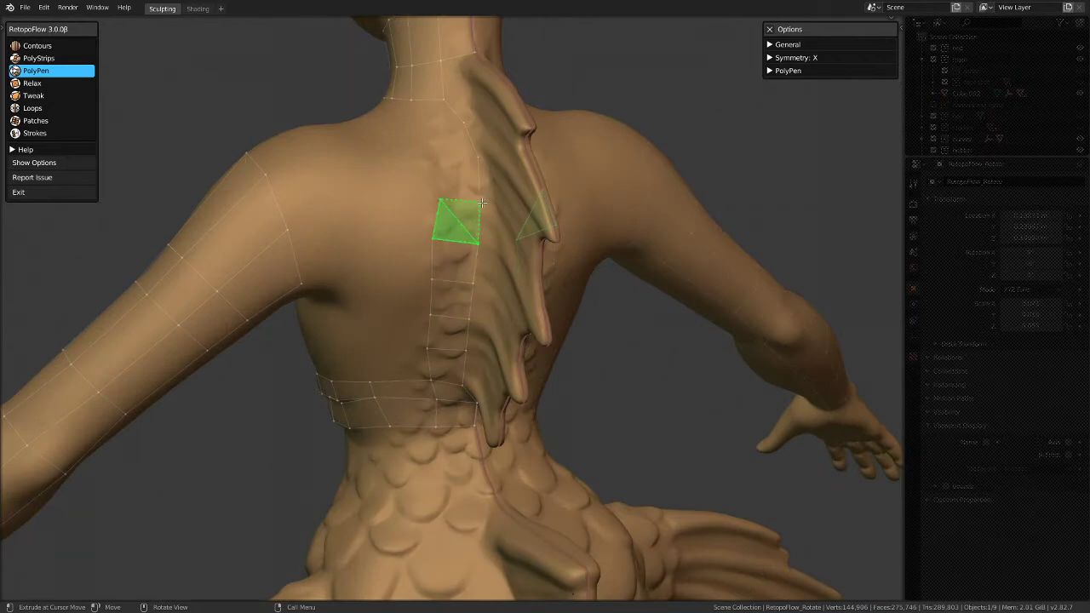
pyautogui.click(480, 199)
# Step: Complete the upper end of the spine quad strip and join it to the base of the neck ring
pyautogui.click(478, 158)
pyautogui.click(434, 159)
pyautogui.click(466, 125)
pyautogui.moveTo(467, 160); pyautogui.dragTo(443, 161, button='middle')
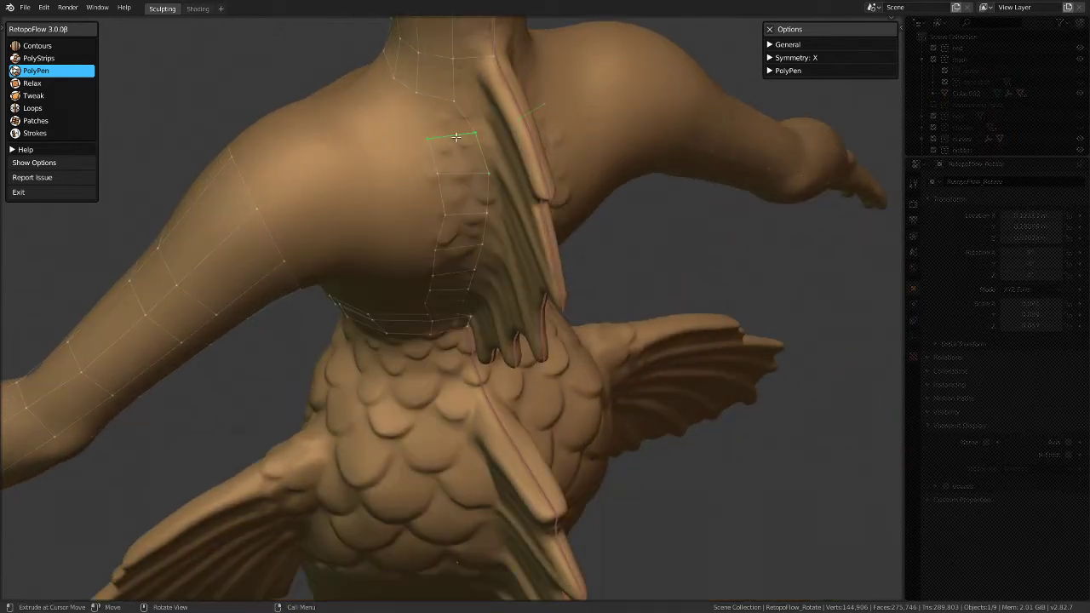
pyautogui.click(417, 93)
pyautogui.click(467, 103)
pyautogui.moveTo(460, 64); pyautogui.dragTo(477, 62)
# Step: Reposition the neck ring's upper-edge vertices under the chin and along the side of the neck
pyautogui.moveTo(477, 62); pyautogui.dragTo(293, 358, button='middle')
pyautogui.scroll(5, 294, 358)
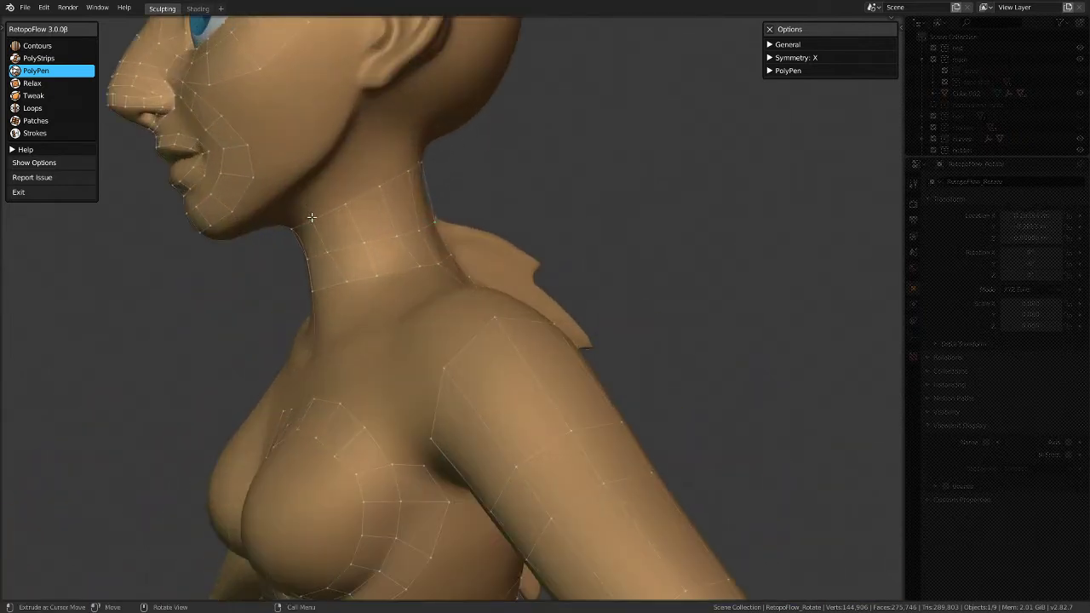
pyautogui.moveTo(316, 233); pyautogui.dragTo(311, 188, button='middle')
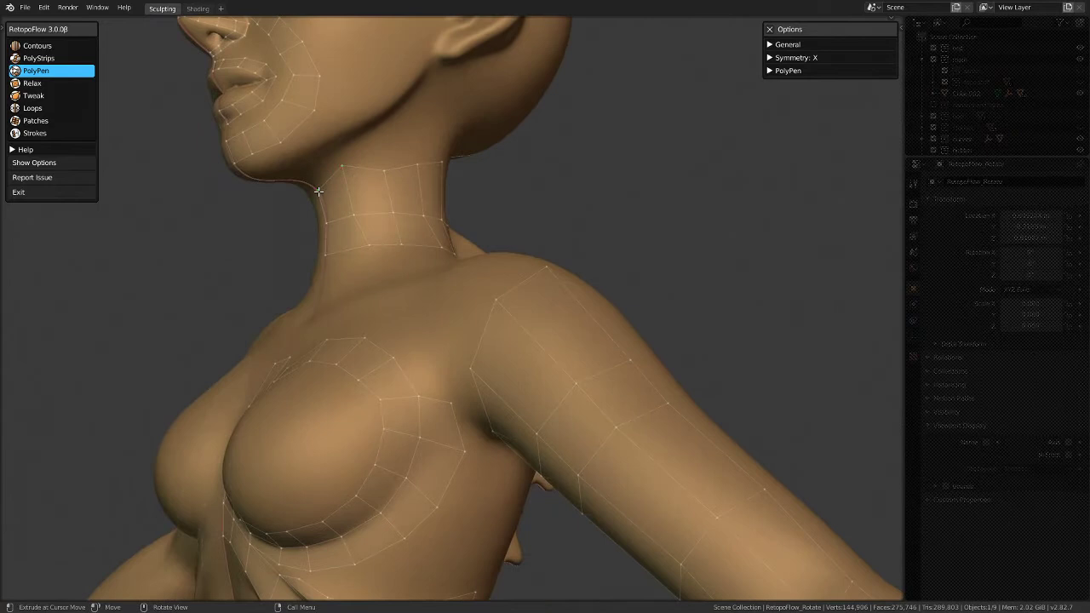
pyautogui.moveTo(314, 184); pyautogui.dragTo(294, 199, button='middle')
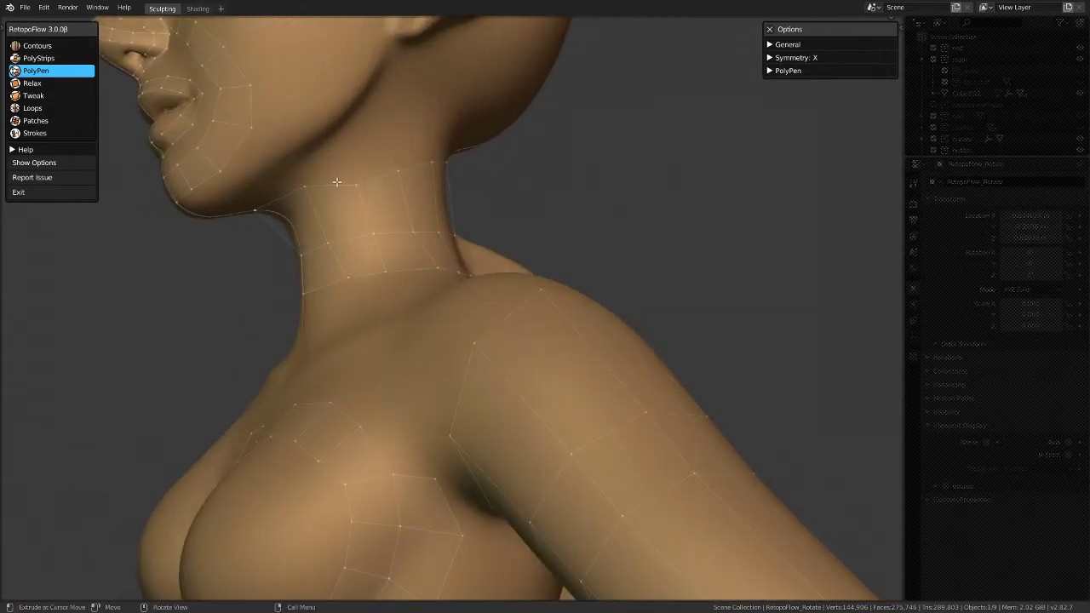
pyautogui.click(358, 182)
pyautogui.moveTo(399, 232); pyautogui.dragTo(361, 206, button='middle')
pyautogui.click(331, 181)
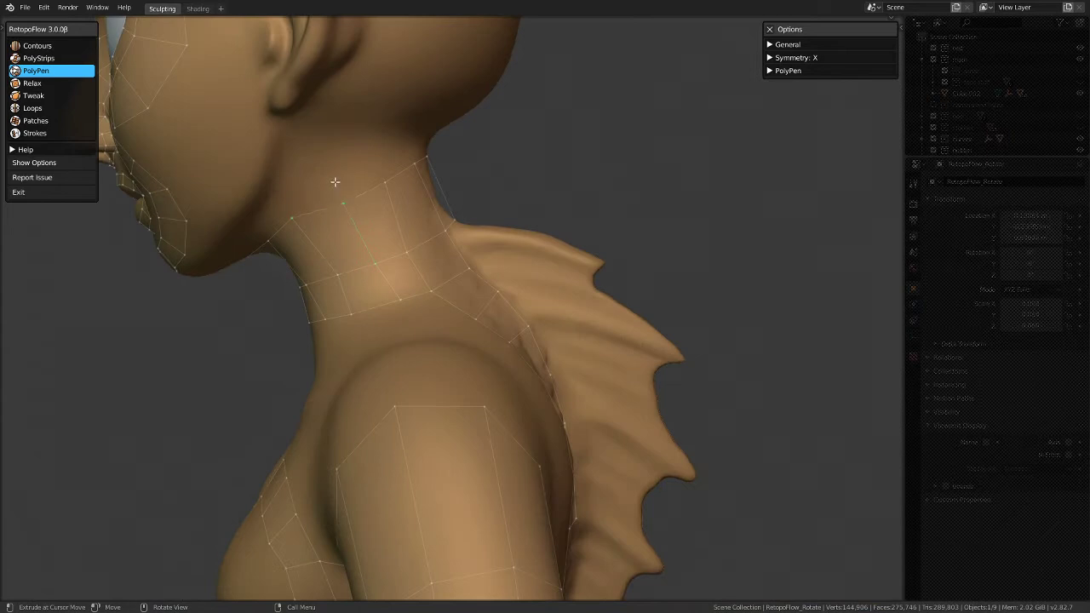
# Step: Reposition the neck ring's upper-edge vertices at the nape, up to the centre line above the spine fin
pyautogui.moveTo(377, 165)
pyautogui.mouseDown(button='middle')
pyautogui.moveTo(328, 340)
pyautogui.moveTo(389, 178)
pyautogui.mouseUp(button='middle')
pyautogui.click(391, 169)
pyautogui.moveTo(389, 167); pyautogui.dragTo(380, 156)
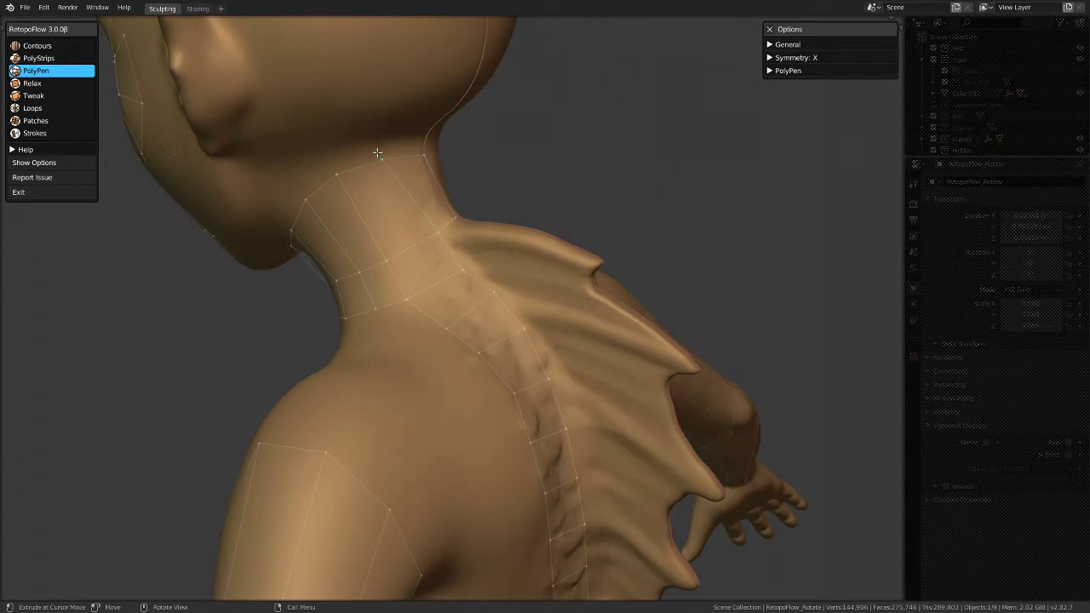
pyautogui.moveTo(419, 145); pyautogui.dragTo(360, 263, button='middle')
pyautogui.click(445, 217)
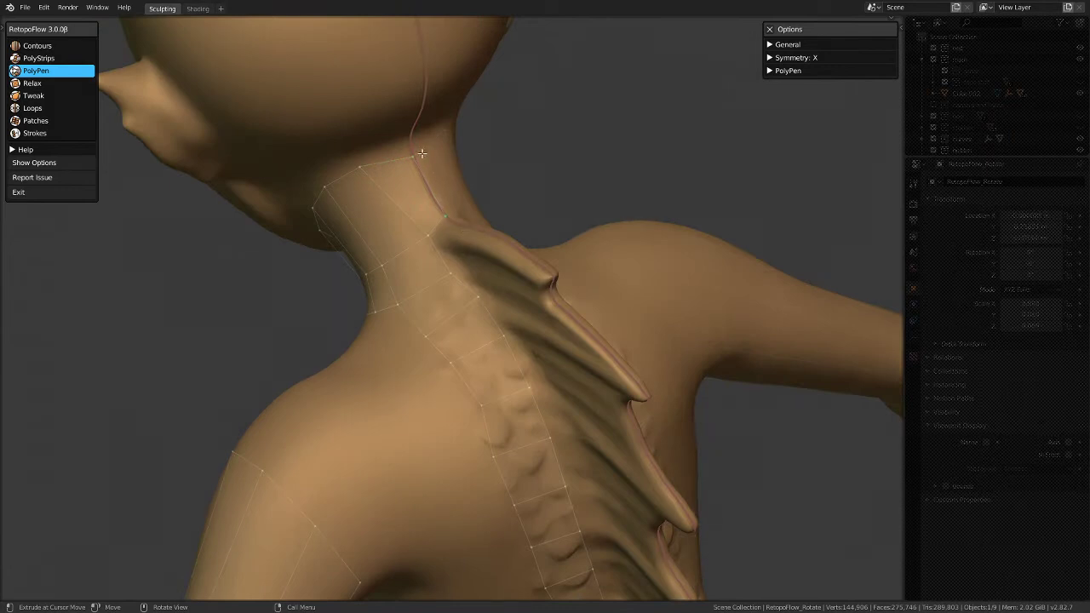
pyautogui.moveTo(353, 362)
pyautogui.mouseDown(button='middle')
pyautogui.moveTo(462, 329)
pyautogui.moveTo(127, 174)
pyautogui.mouseUp(button='middle')
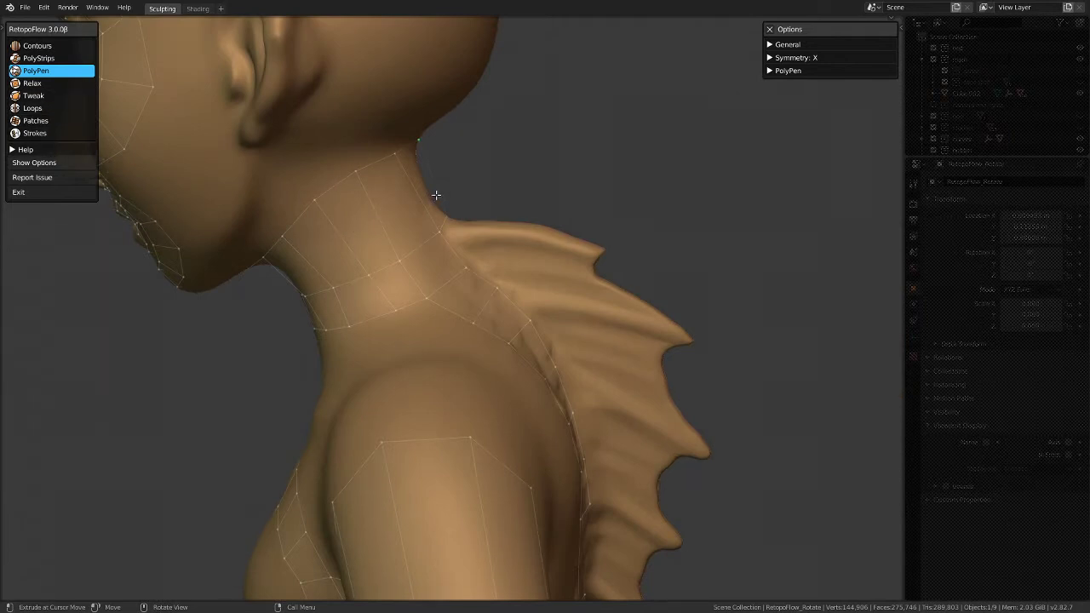
# Step: Insert an edge loop around the middle of the neck ring's upper row of quads with the Loops tool
pyautogui.scroll(-1, 378, 213)
pyautogui.click(39, 108)
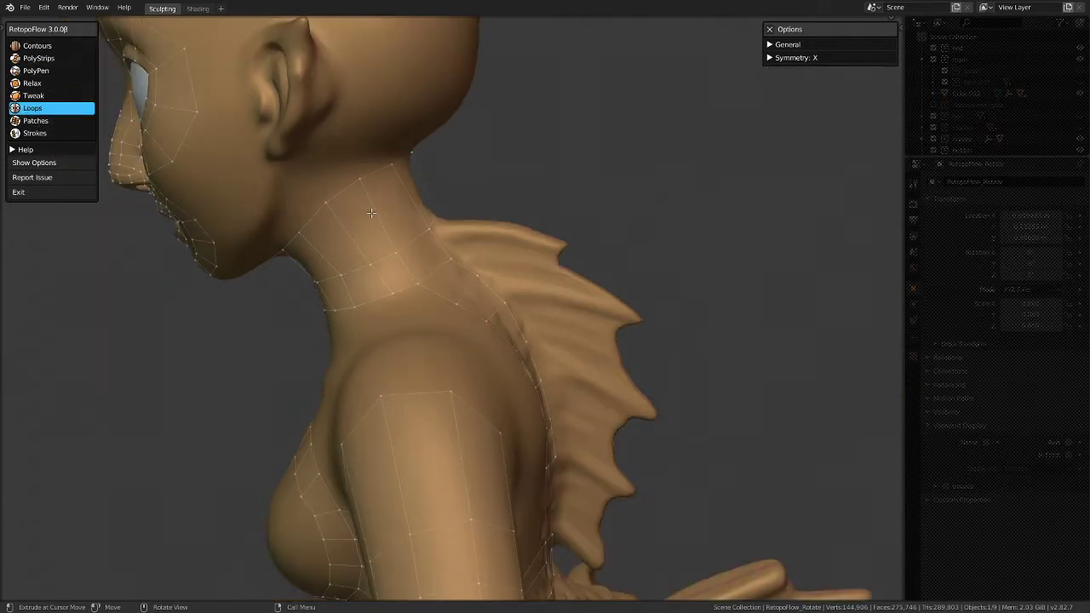
pyautogui.moveTo(414, 232); pyautogui.dragTo(451, 333, button='middle')
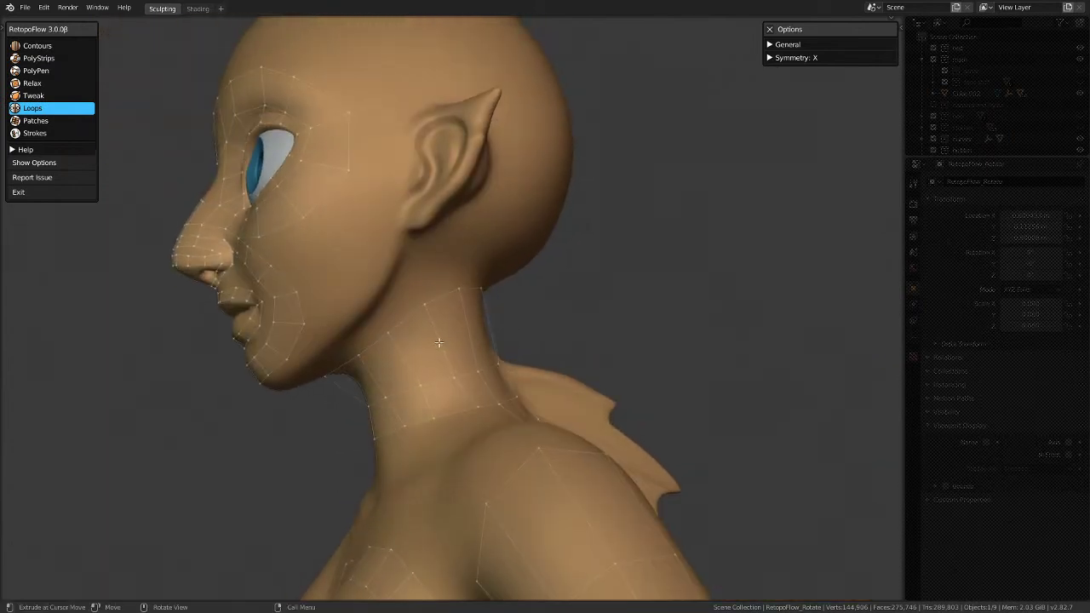
pyautogui.keyDown('ctrl'); pyautogui.click(412, 339); pyautogui.keyUp('ctrl')
pyautogui.keyDown('ctrl'); pyautogui.click(439, 335); pyautogui.keyUp('ctrl')
pyautogui.moveTo(479, 357); pyautogui.dragTo(418, 213, button='middle')
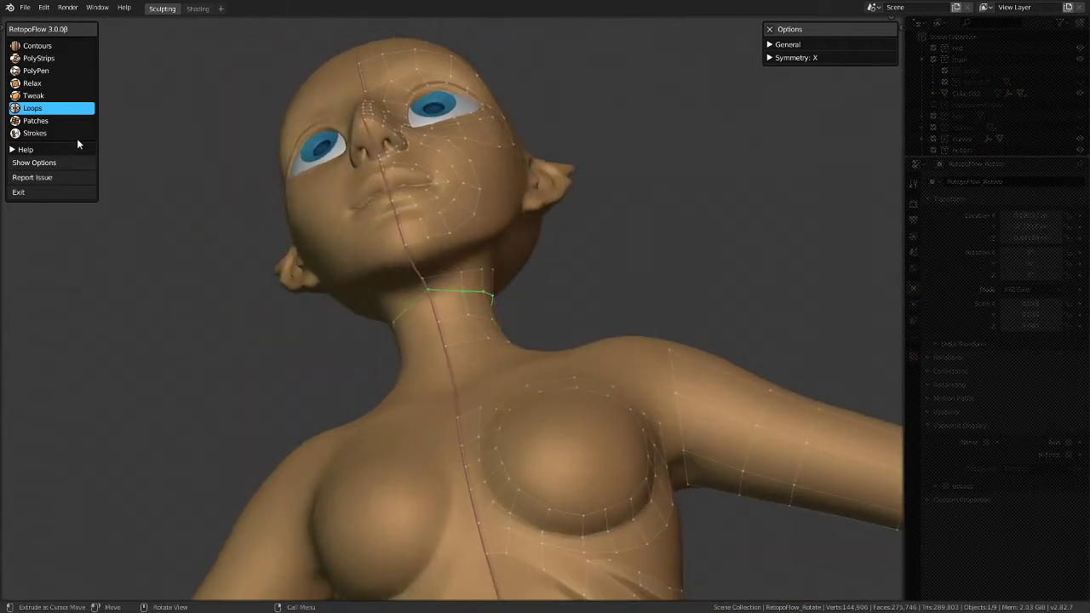
# Step: Reposition the neck ring's loop vertices along the throat centre line and front of the neck with PolyPen
pyautogui.click(34, 71)
pyautogui.scroll(4, 508, 290)
pyautogui.click(346, 256)
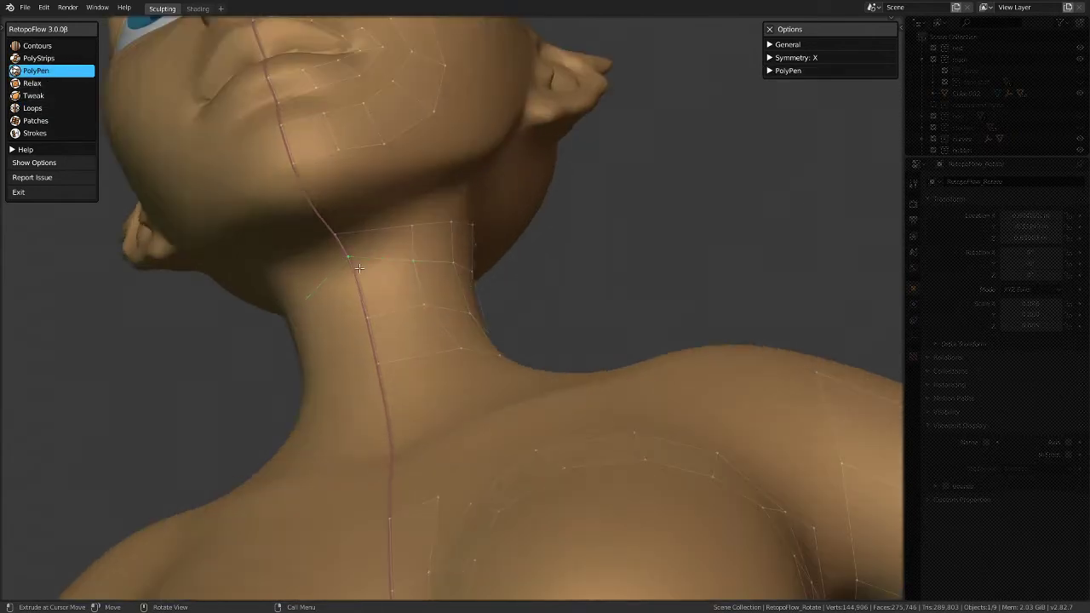
pyautogui.moveTo(361, 268); pyautogui.dragTo(364, 288)
pyautogui.moveTo(413, 265); pyautogui.dragTo(389, 324, button='middle')
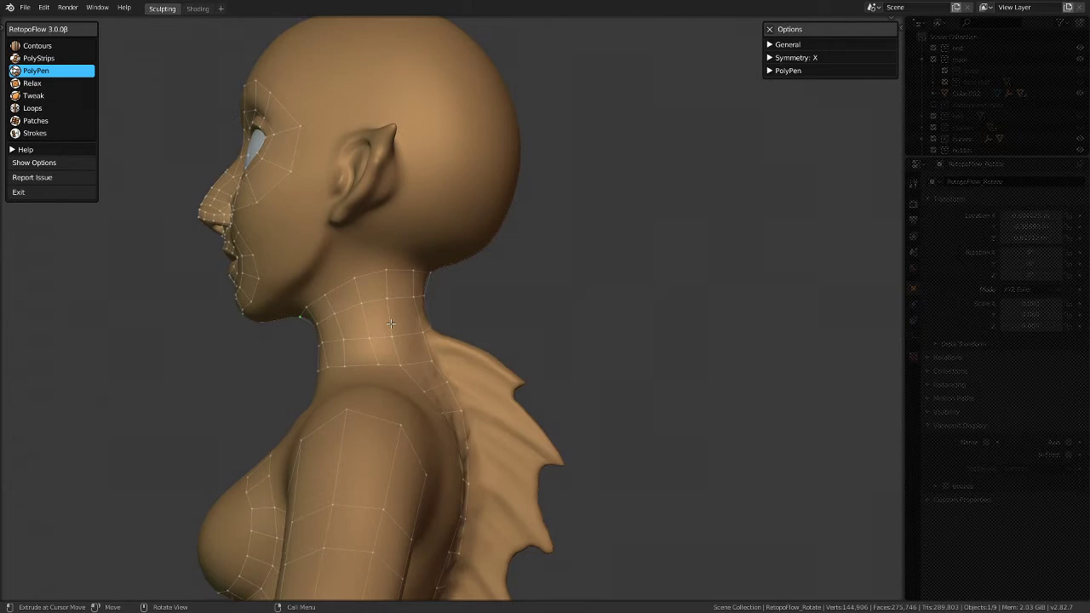
pyautogui.scroll(-3, 360, 302)
pyautogui.moveTo(360, 302); pyautogui.dragTo(470, 309, button='middle')
pyautogui.scroll(4, 470, 309)
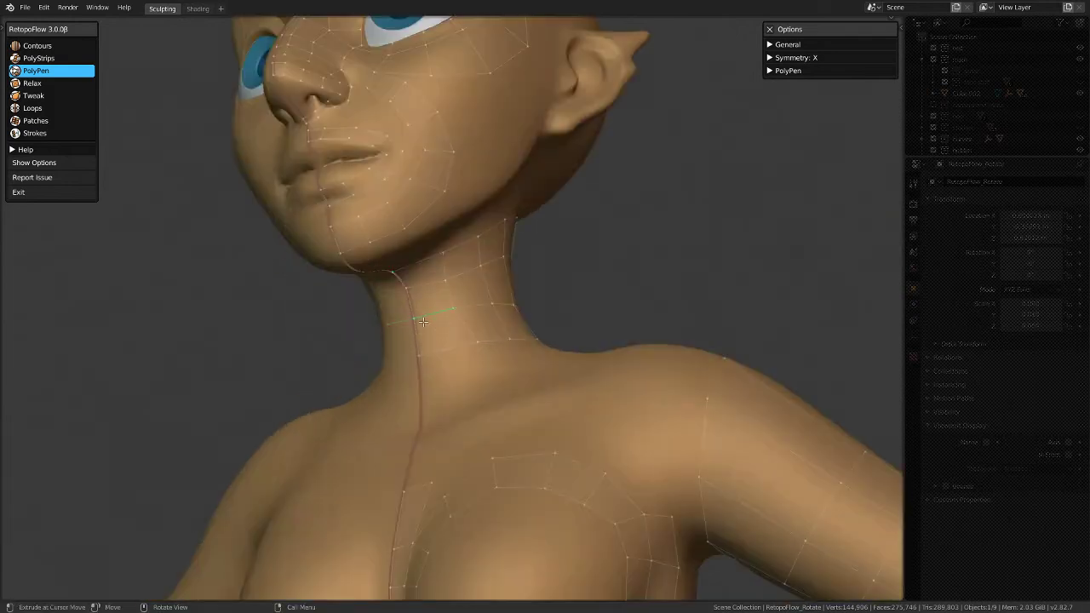
pyautogui.moveTo(423, 330); pyautogui.dragTo(451, 407, button='middle')
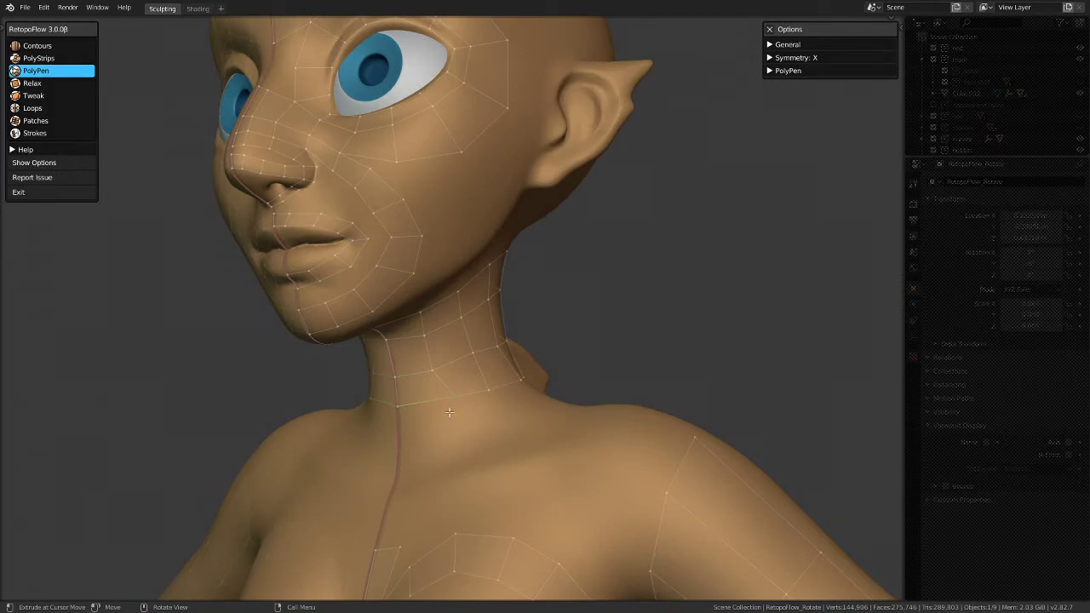
pyautogui.moveTo(449, 405)
pyautogui.mouseDown(button='middle')
pyautogui.moveTo(364, 411)
pyautogui.moveTo(445, 372)
pyautogui.moveTo(431, 393)
pyautogui.mouseUp(button='middle')
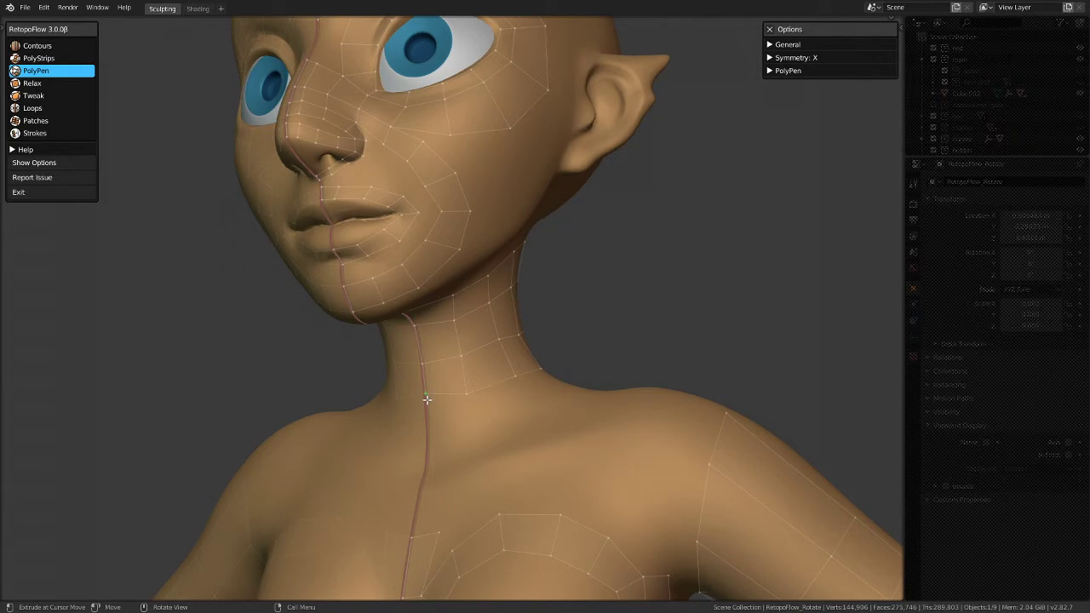
# Step: Adjust the neck ring's vertices along the side and back of the neck to even out the quads
pyautogui.moveTo(420, 413); pyautogui.dragTo(338, 357, button='middle')
pyautogui.click(352, 378)
pyautogui.moveTo(345, 369); pyautogui.dragTo(350, 365)
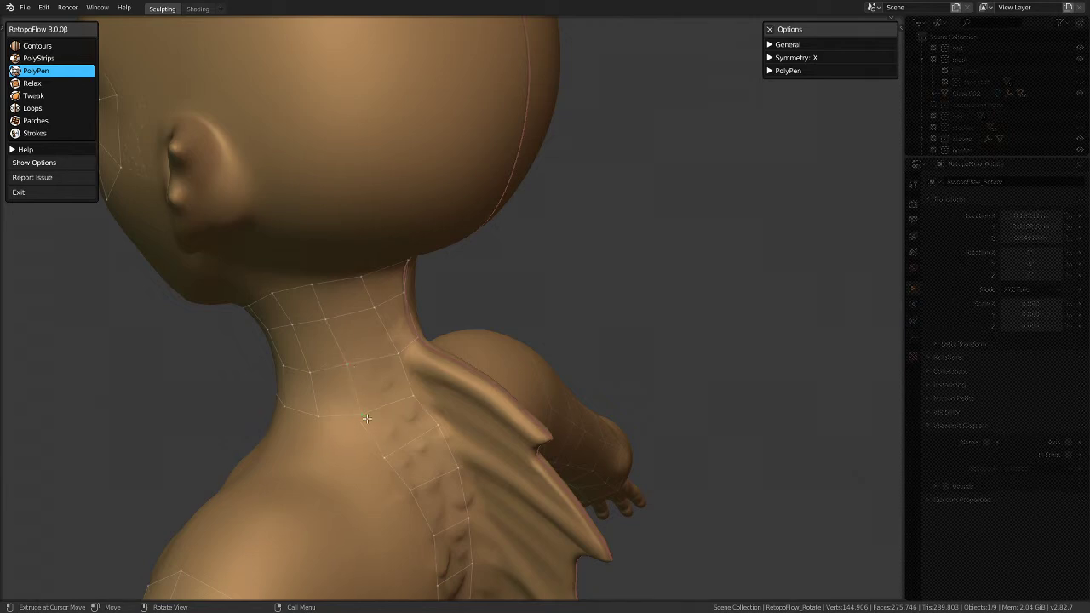
pyautogui.moveTo(377, 414); pyautogui.dragTo(375, 371, button='middle')
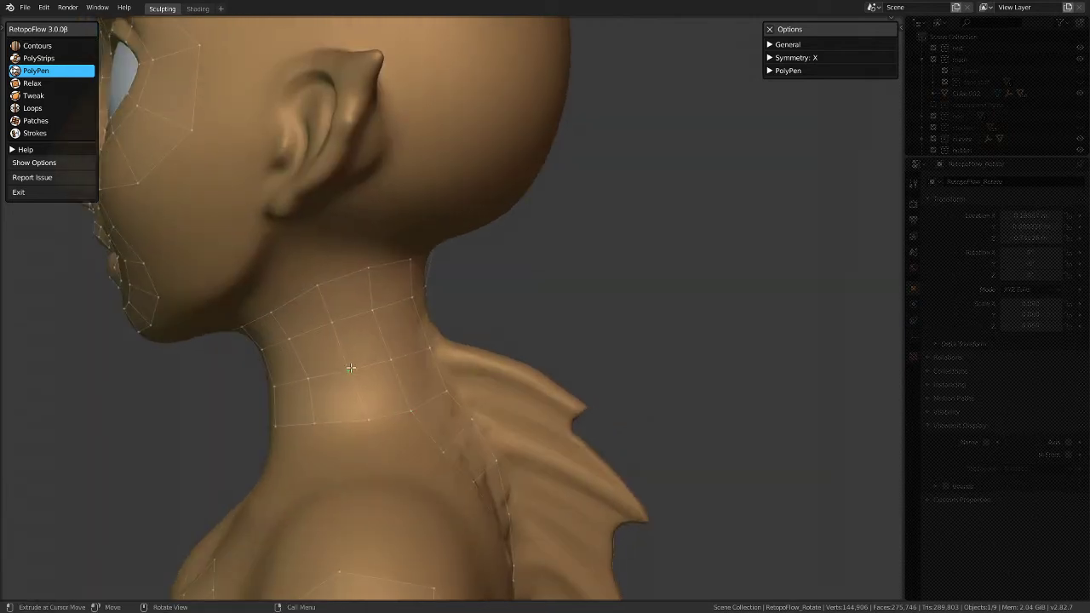
# Step: Examine the retopology coverage across the chest, underarm, back and shoulders for gaps still needing quads
pyautogui.moveTo(440, 372); pyautogui.dragTo(603, 261, button='middle')
pyautogui.scroll(-2, 343, 277)
pyautogui.moveTo(511, 281); pyautogui.dragTo(521, 320, button='middle')
pyautogui.scroll(3, 486, 349)
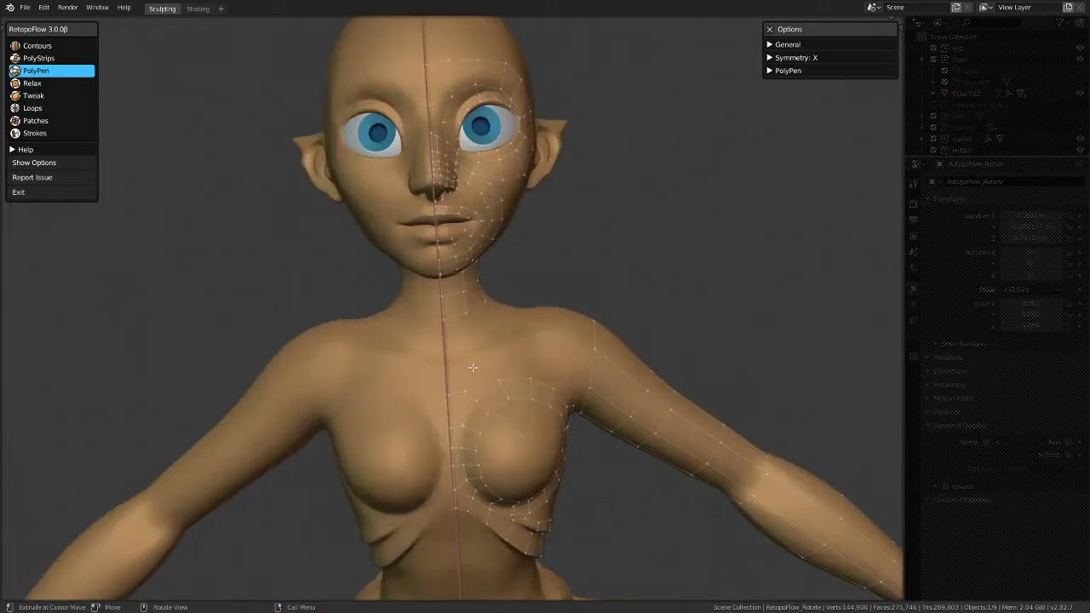
pyautogui.scroll(1, 454, 392)
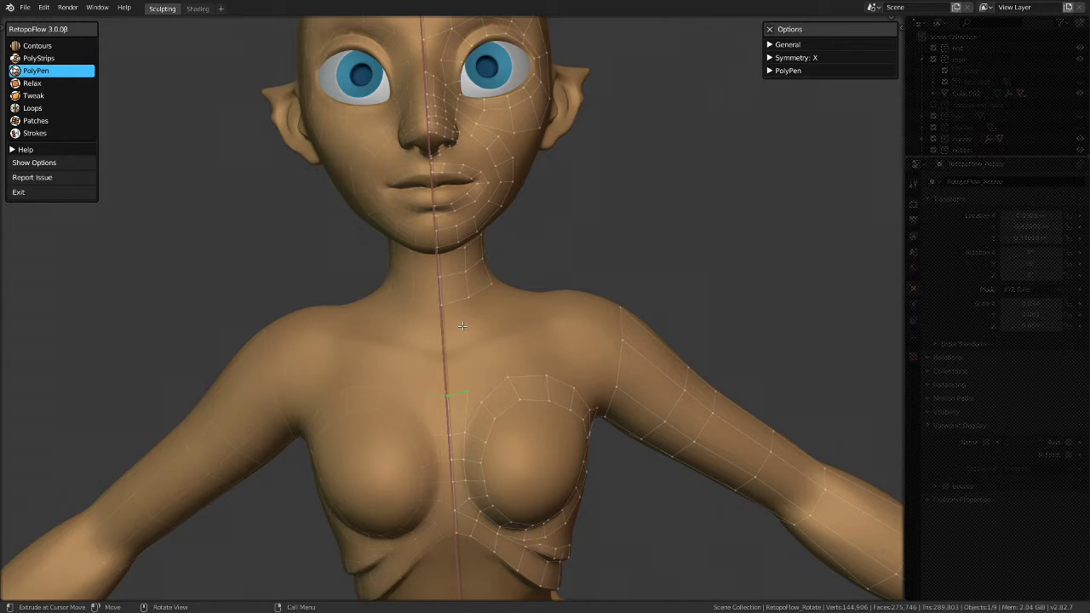
pyautogui.moveTo(452, 312); pyautogui.dragTo(657, 207, button='middle')
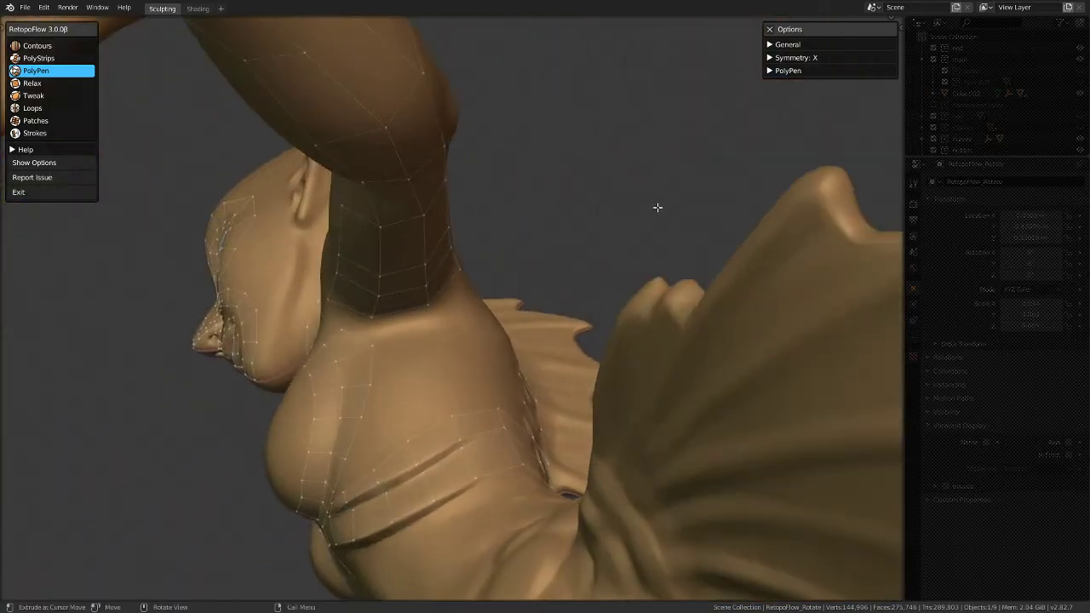
pyautogui.moveTo(530, 214); pyautogui.dragTo(431, 256, button='middle')
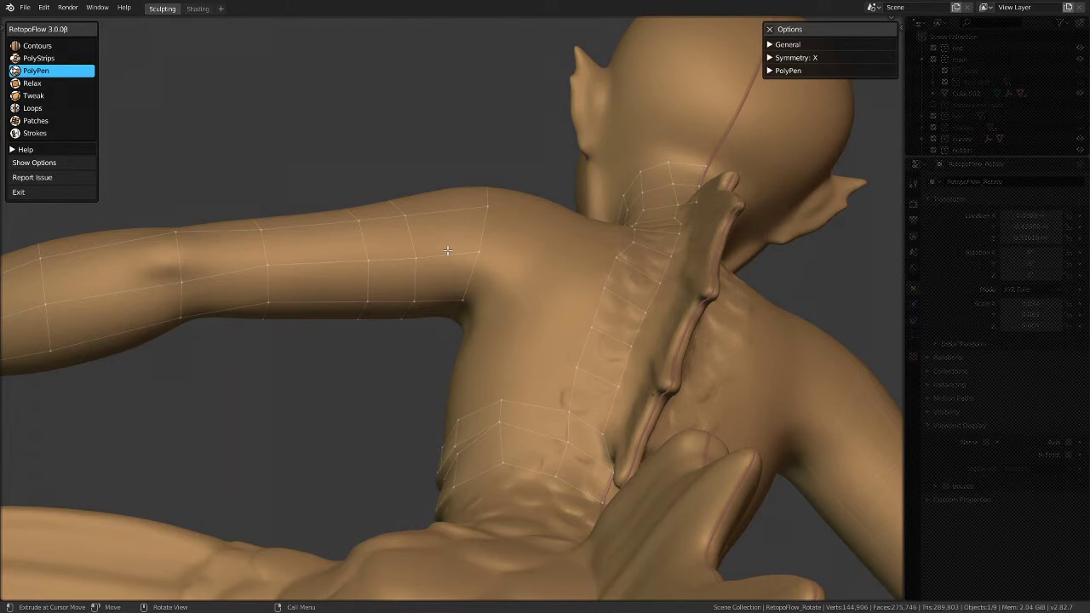
pyautogui.moveTo(447, 251); pyautogui.dragTo(582, 214, button='middle')
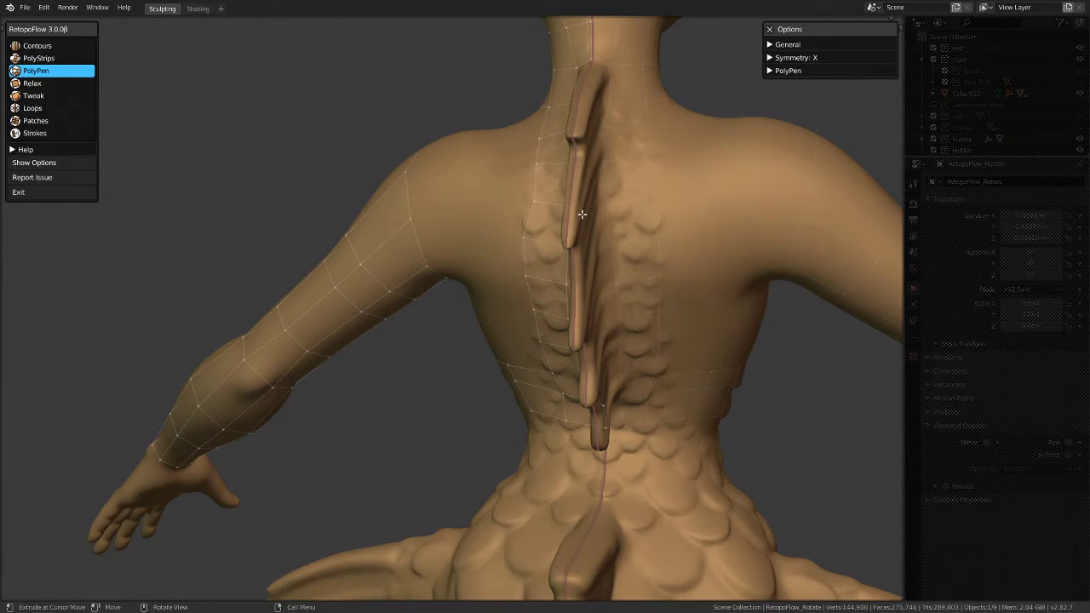
pyautogui.scroll(-3, 580, 215)
pyautogui.moveTo(416, 203); pyautogui.dragTo(443, 329, button='middle')
pyautogui.scroll(2, 443, 328)
pyautogui.moveTo(543, 287); pyautogui.dragTo(511, 323, button='middle')
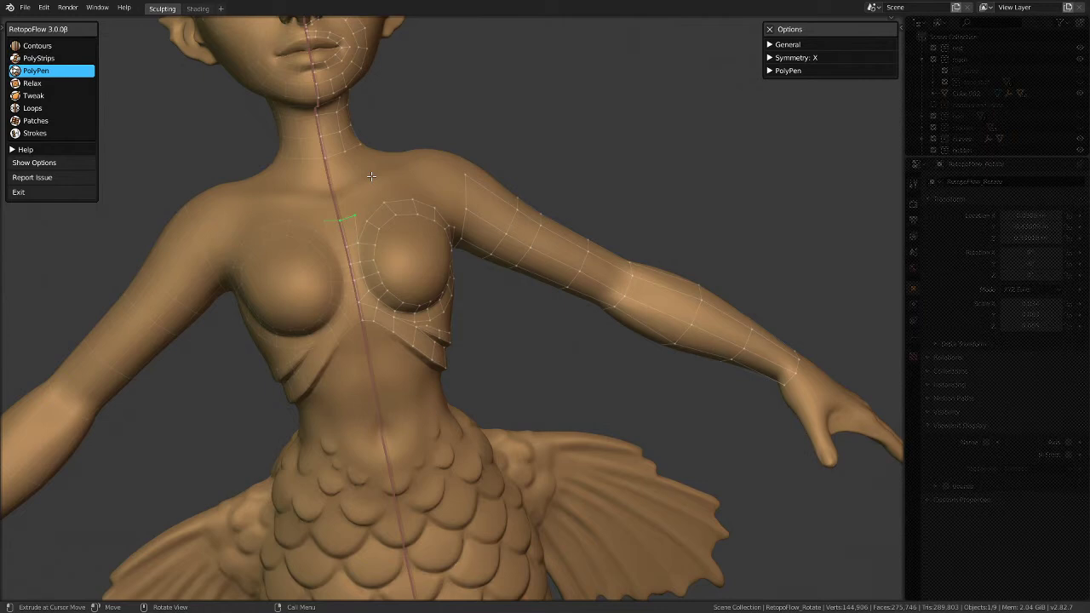
pyautogui.scroll(-2, 372, 176)
pyautogui.moveTo(368, 164); pyautogui.dragTo(377, 244, button='middle')
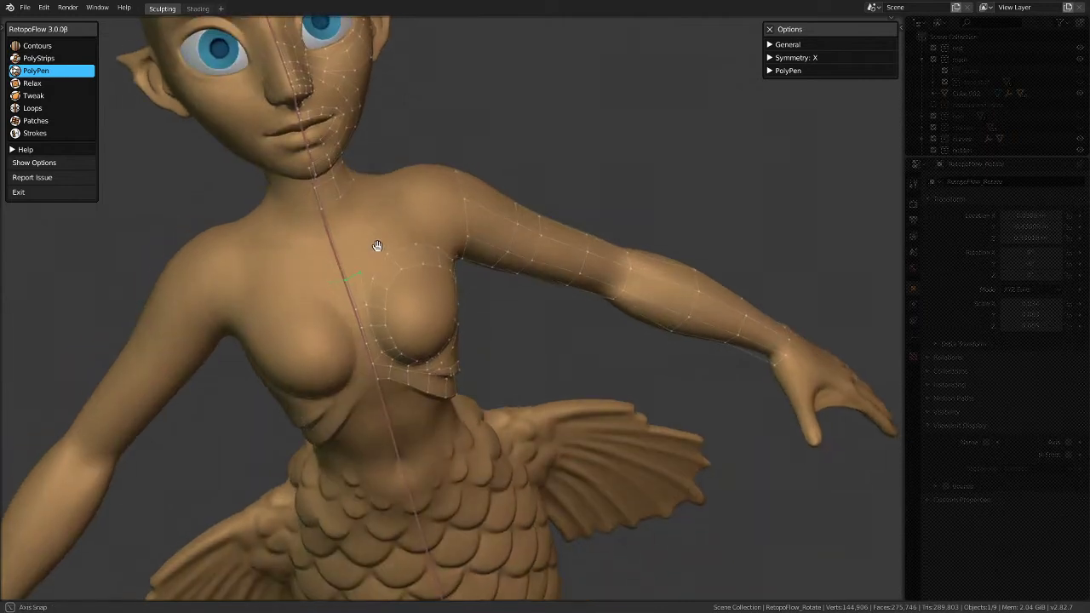
pyautogui.scroll(3, 377, 244)
pyautogui.moveTo(311, 188); pyautogui.dragTo(299, 157, button='middle')
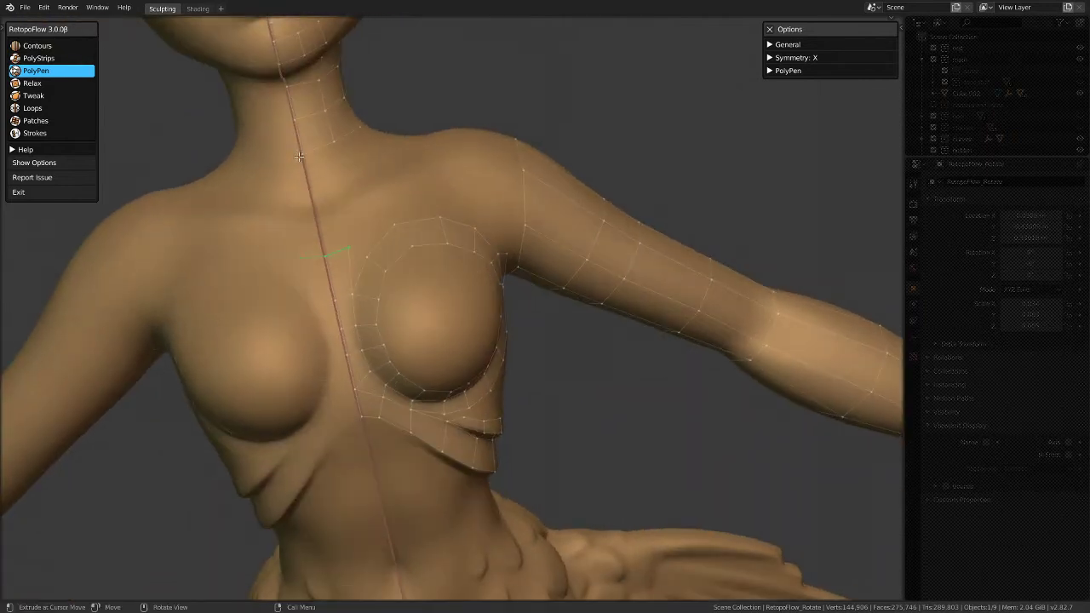
# Step: Build the first quads of a new strip below the lowest rib fold, starting at the front centre line
pyautogui.moveTo(335, 237); pyautogui.dragTo(353, 255, button='middle')
pyautogui.scroll(2, 383, 298)
pyautogui.scroll(4, 384, 299)
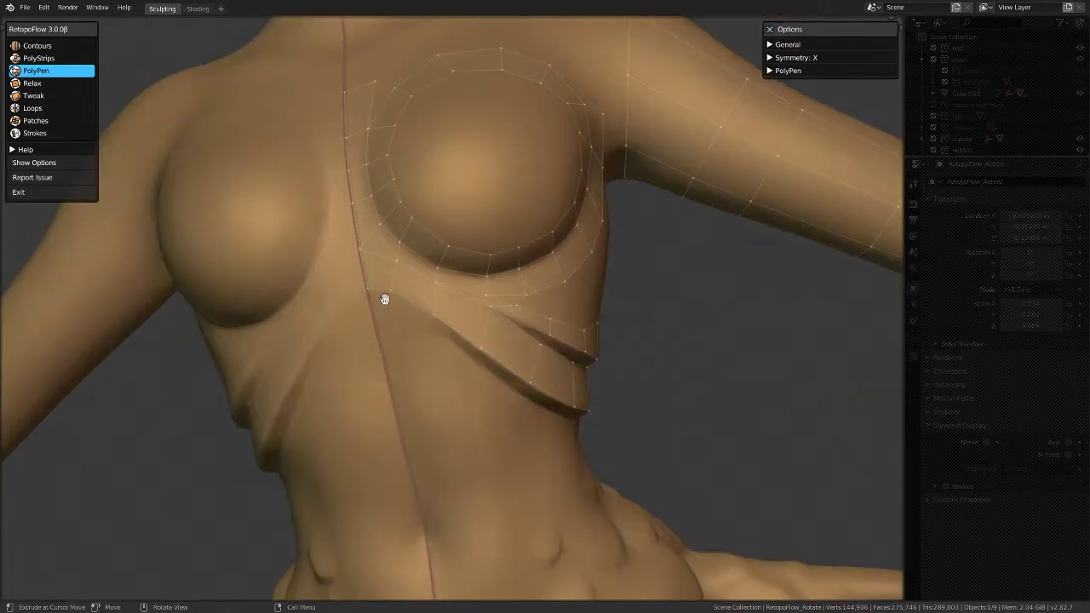
pyautogui.click(377, 344)
pyautogui.click(435, 362)
pyautogui.keyDown('shift'); pyautogui.moveTo(446, 328); pyautogui.dragTo(417, 288, button='middle'); pyautogui.keyUp('shift')
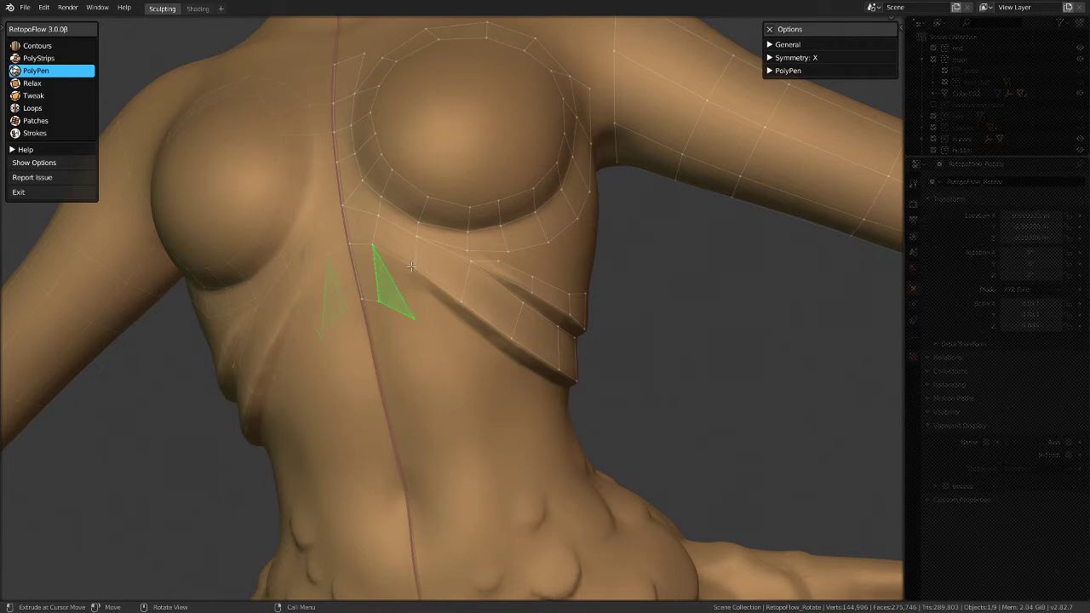
pyautogui.click(415, 272)
pyautogui.click(451, 320)
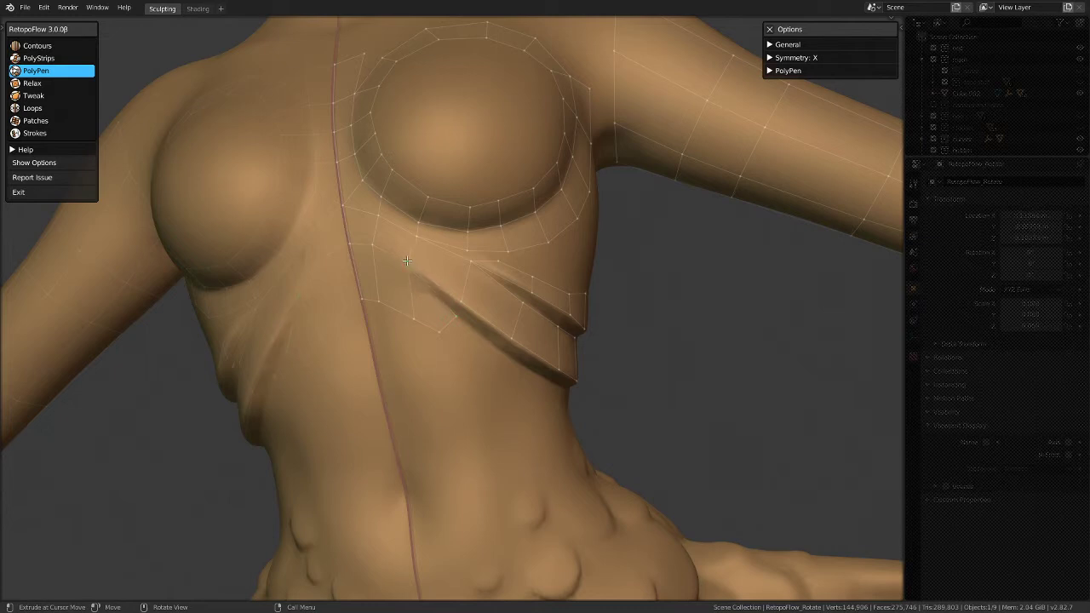
# Step: Extend the quad strip along the underside of the lowest rib fold toward the side of the waist
pyautogui.moveTo(469, 289); pyautogui.dragTo(361, 278, button='middle')
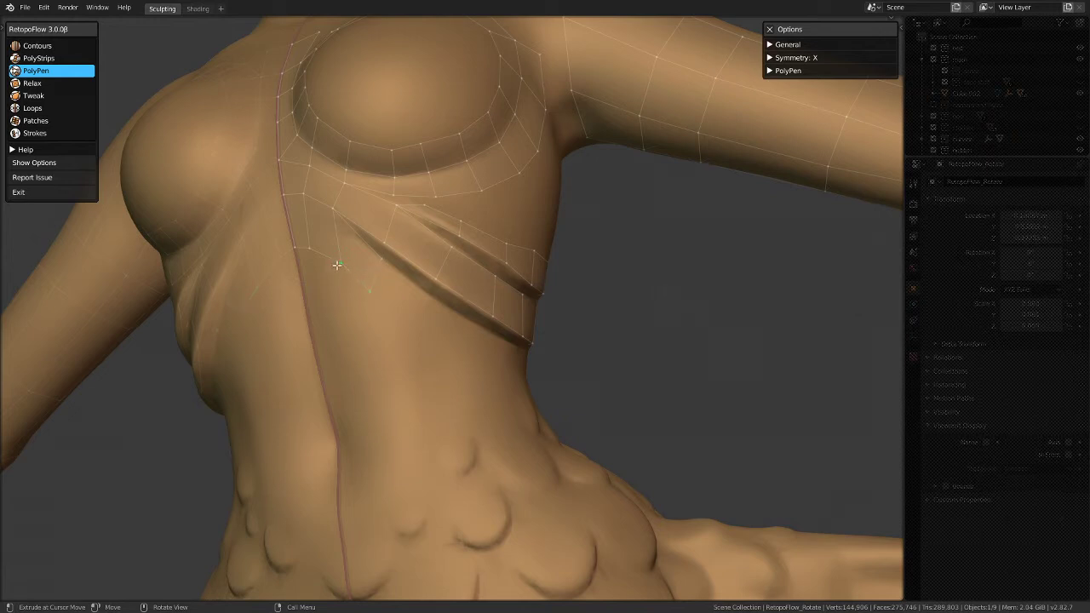
pyautogui.moveTo(376, 280); pyautogui.dragTo(336, 260, button='middle')
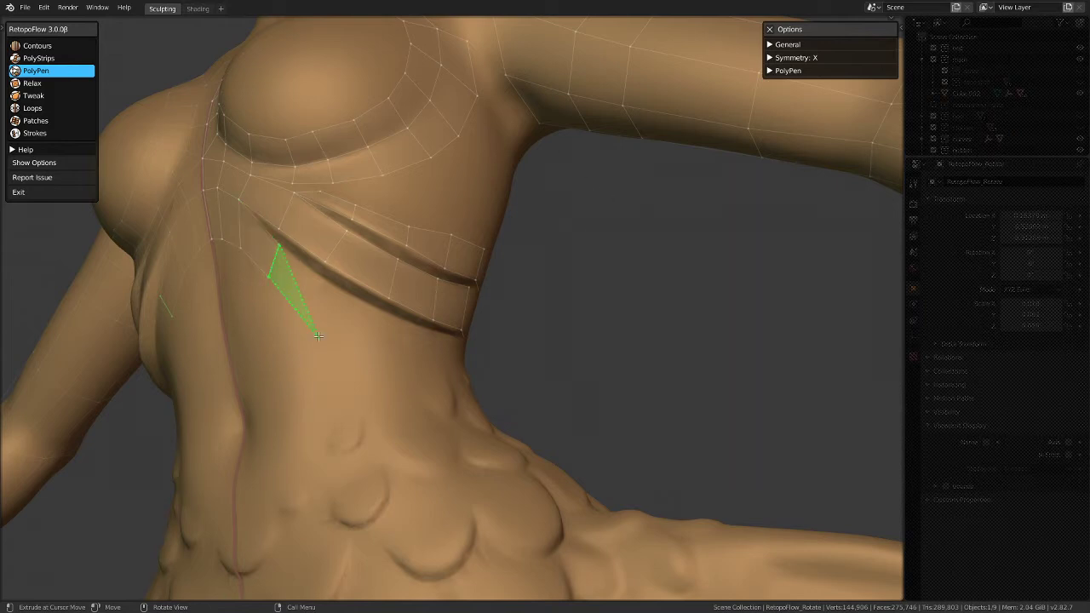
pyautogui.click(319, 276)
pyautogui.click(383, 310)
pyautogui.moveTo(488, 288); pyautogui.dragTo(315, 285, button='middle')
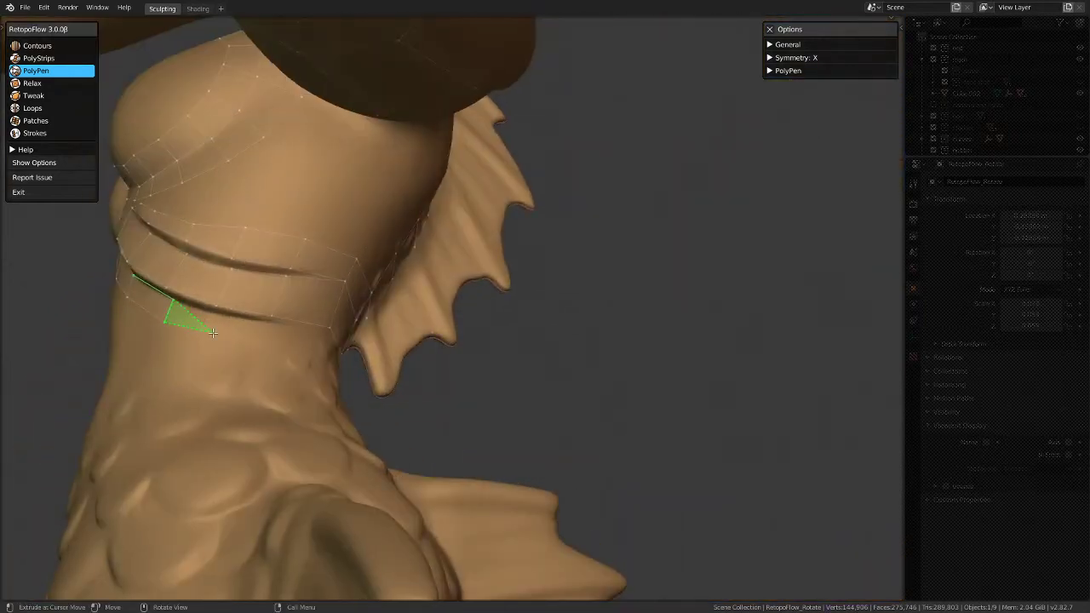
# Step: Continue the quad strip around the side of the waist to the back centre line beneath the spine fin
pyautogui.click(215, 334)
pyautogui.click(277, 330)
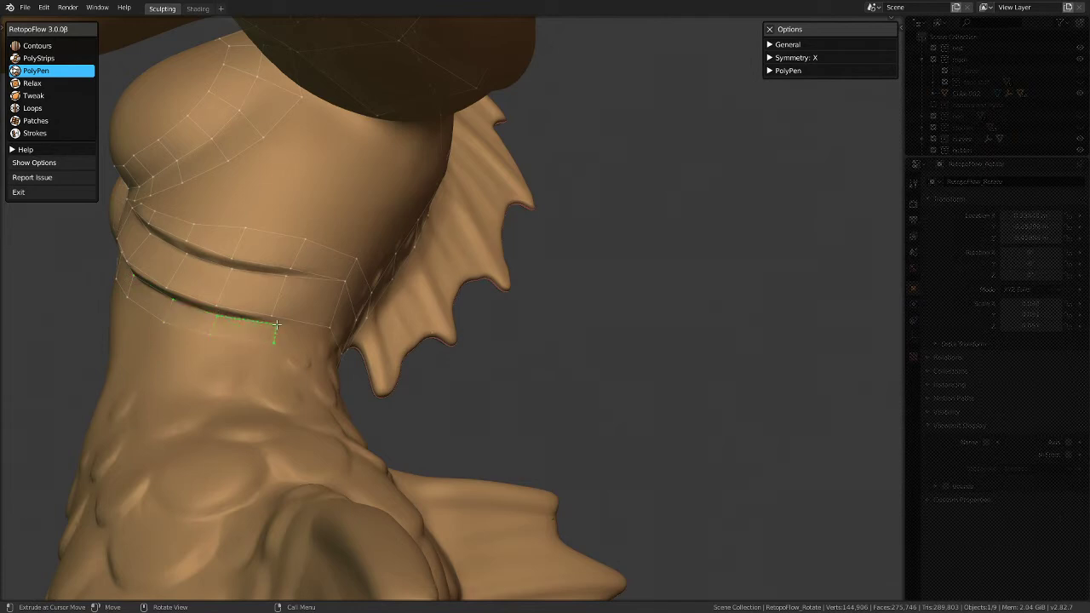
pyautogui.click(327, 349)
pyautogui.moveTo(365, 307); pyautogui.dragTo(115, 302, button='middle')
pyautogui.scroll(2, 245, 344)
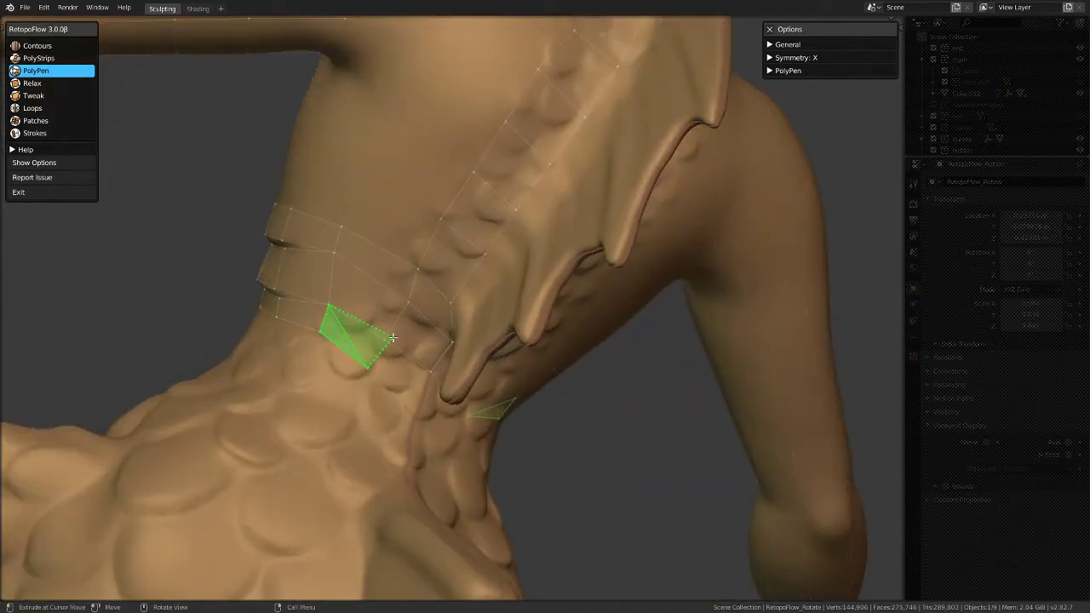
pyautogui.click(373, 365)
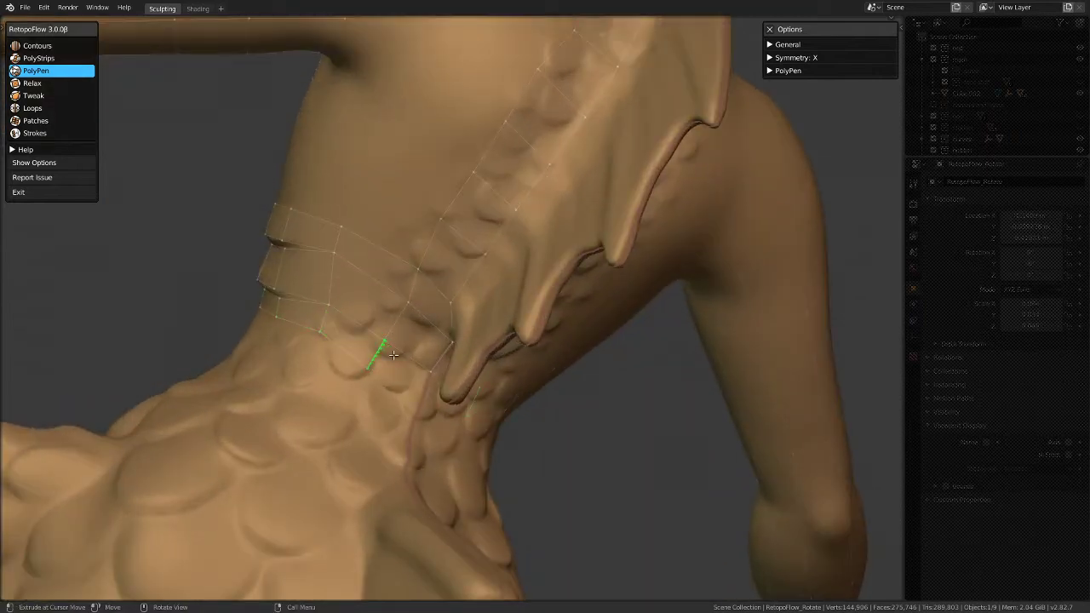
pyautogui.click(421, 405)
# Step: Reposition the waist strip's lower-edge vertices at the side and front to even out its quads
pyautogui.moveTo(330, 316)
pyautogui.mouseDown(button='middle')
pyautogui.moveTo(494, 324)
pyautogui.moveTo(320, 321)
pyautogui.mouseUp(button='middle')
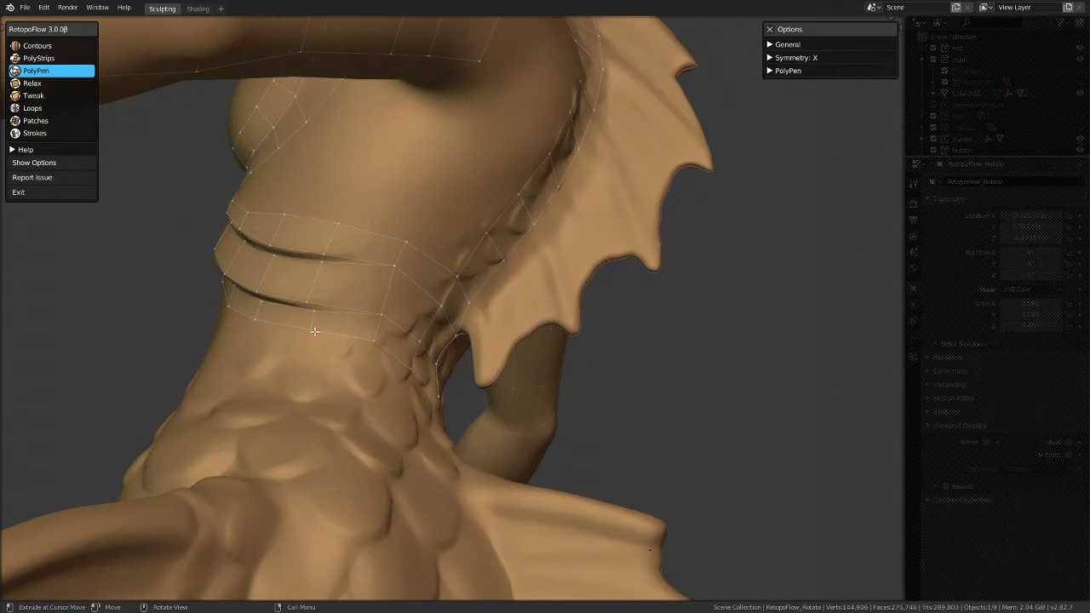
pyautogui.click(372, 368)
pyautogui.moveTo(472, 336); pyautogui.dragTo(405, 356, button='middle')
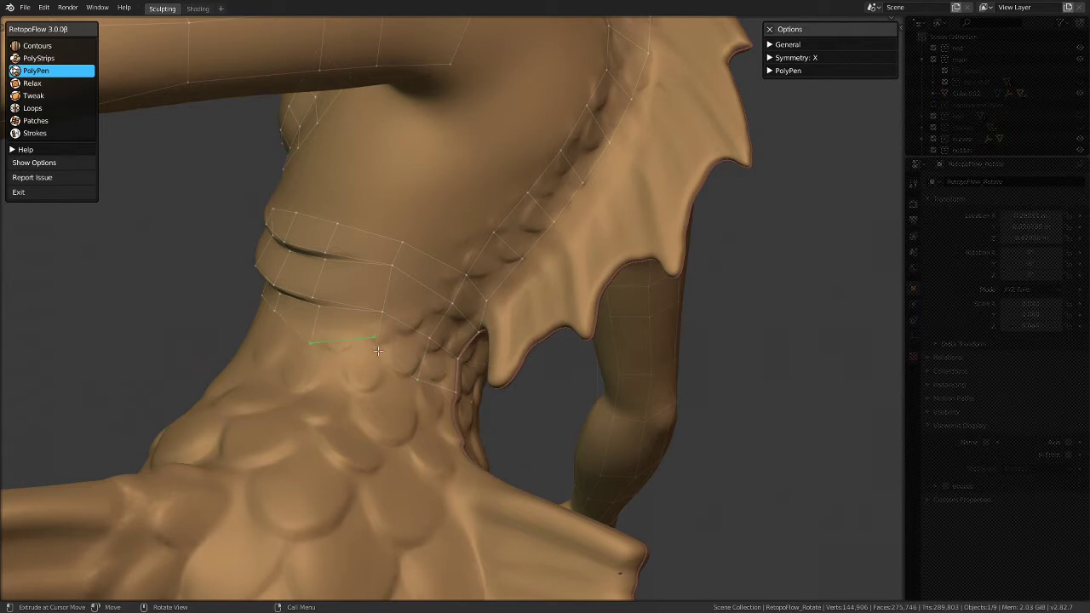
pyautogui.moveTo(378, 370)
pyautogui.mouseDown(button='middle')
pyautogui.moveTo(489, 312)
pyautogui.moveTo(406, 281)
pyautogui.moveTo(405, 344)
pyautogui.mouseUp(button='middle')
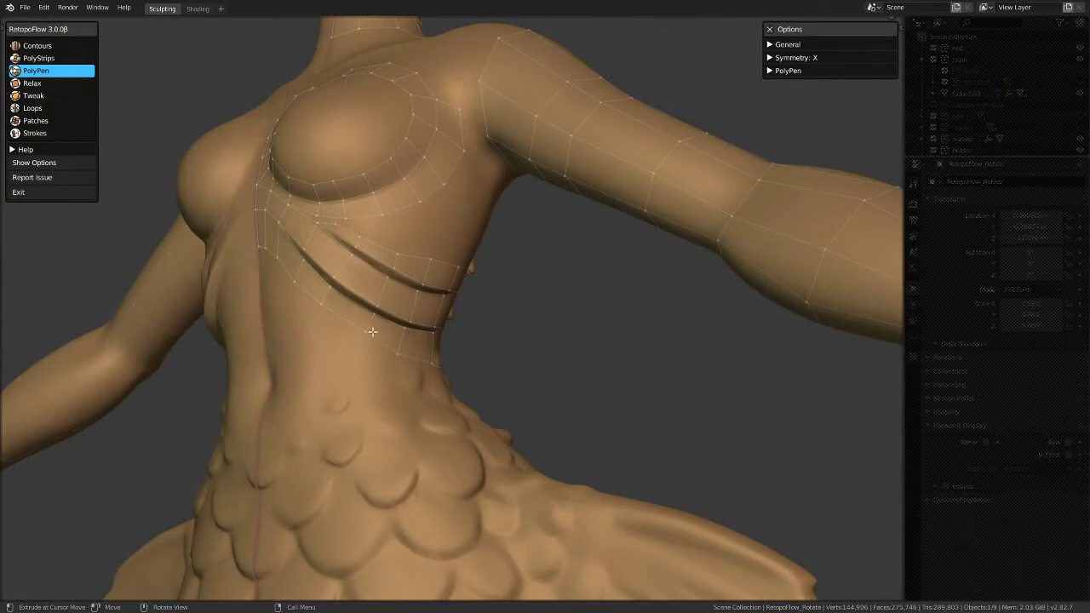
pyautogui.scroll(1, 369, 332)
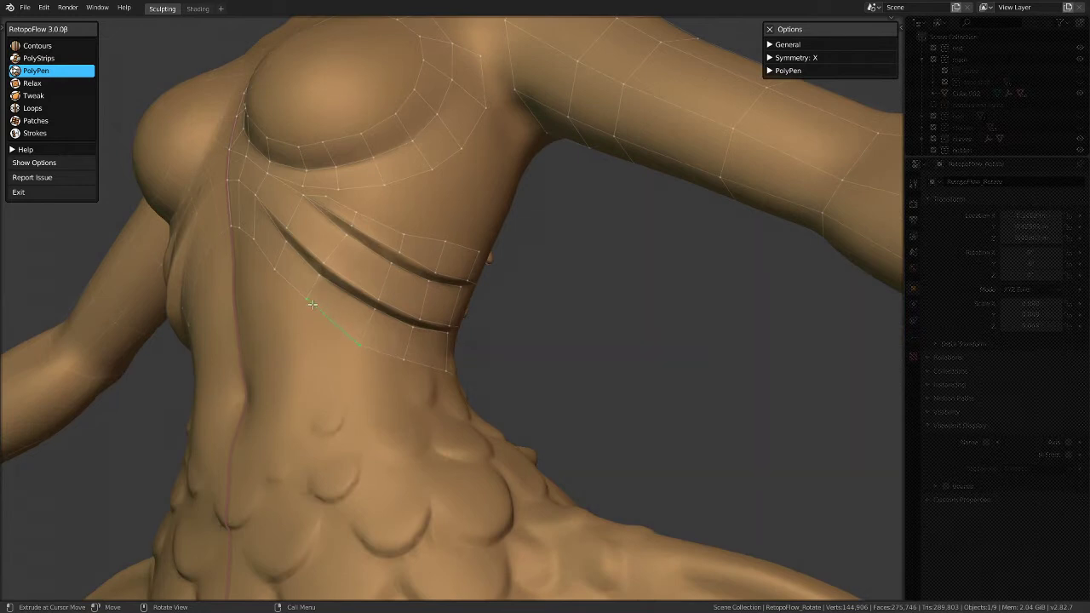
pyautogui.scroll(-2, 317, 309)
pyautogui.moveTo(317, 309); pyautogui.dragTo(501, 293, button='middle')
pyautogui.moveTo(495, 241); pyautogui.dragTo(468, 294, button='middle')
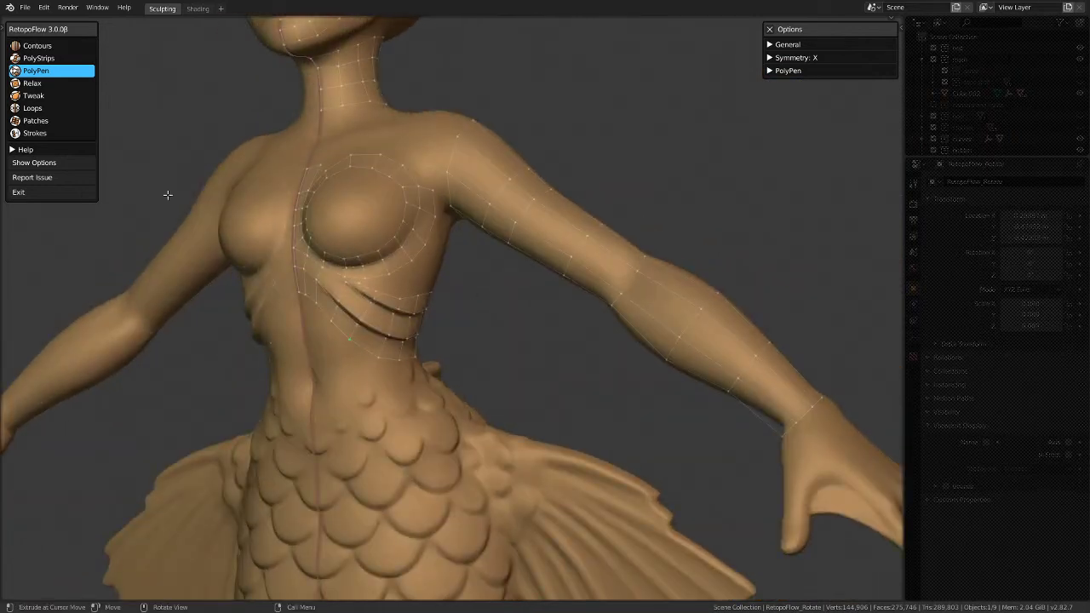
# Step: Check the mirrored retopology mesh on the whole figure outside RetopoFlow and resume with the PolyPen tool
pyautogui.click(56, 194)
pyautogui.scroll(-4, 56, 194)
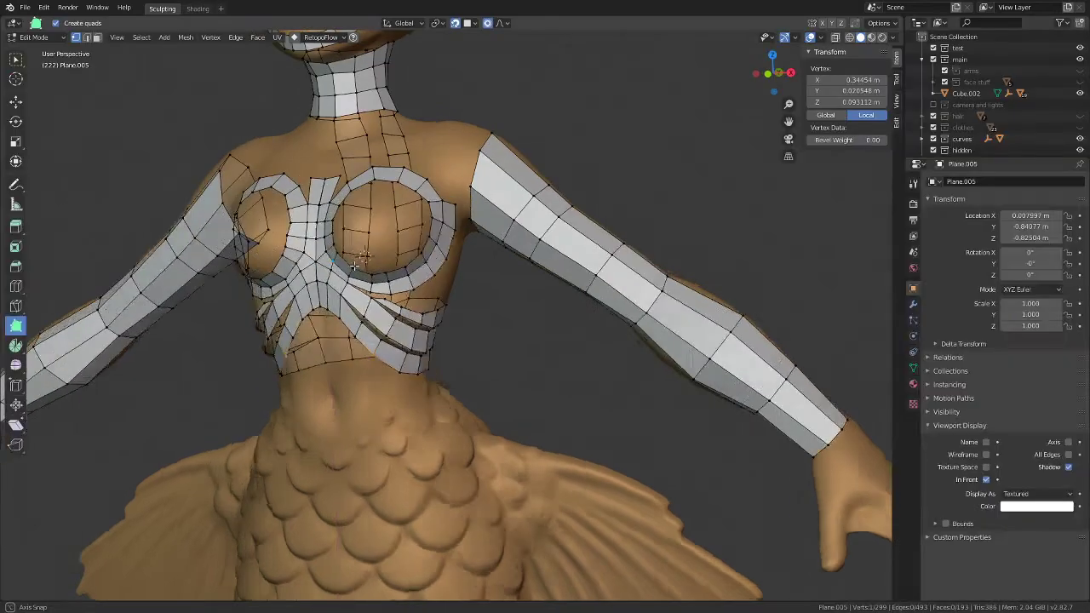
pyautogui.moveTo(57, 195); pyautogui.dragTo(85, 200, button='middle')
pyautogui.moveTo(432, 246); pyautogui.dragTo(511, 311, button='middle')
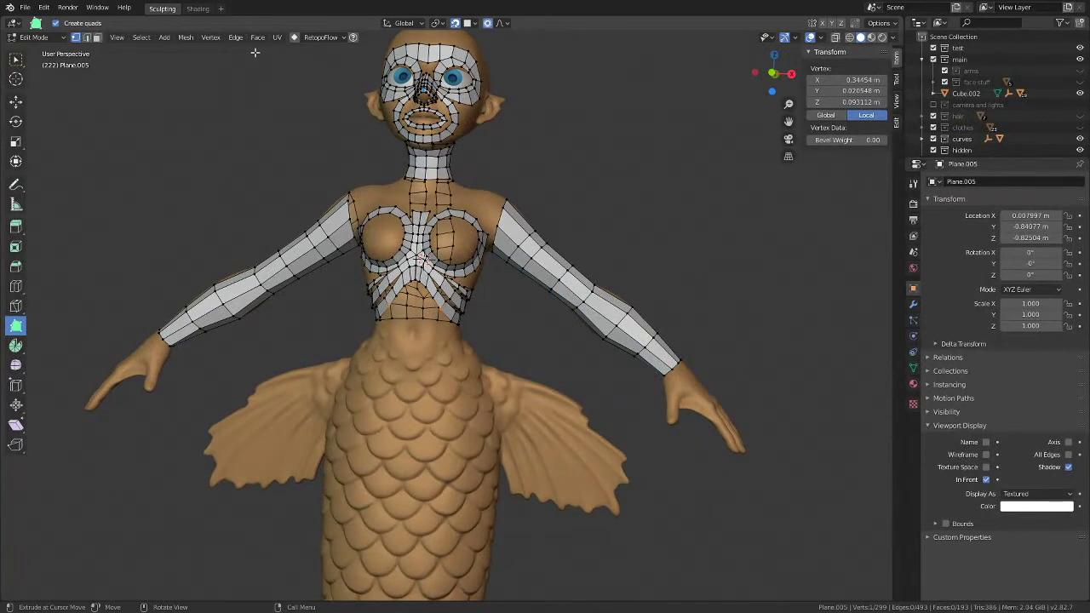
pyautogui.click(320, 38)
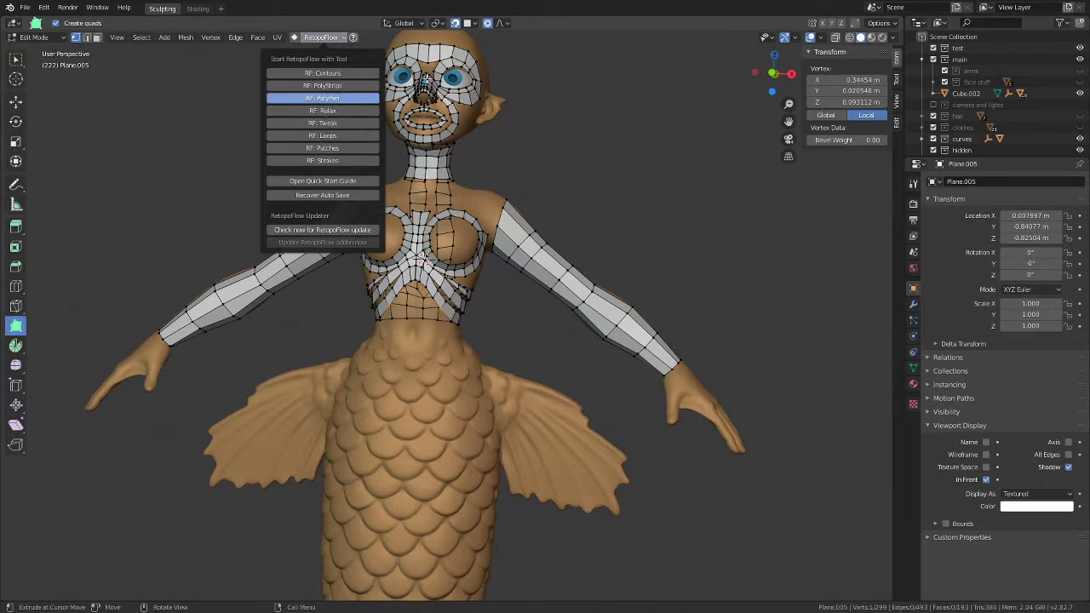
pyautogui.click(329, 100)
# Step: Build a quad strip from the top of the arm's shoulder ring across the upper chest to the front centre line
pyautogui.moveTo(465, 202); pyautogui.dragTo(163, 306, button='middle')
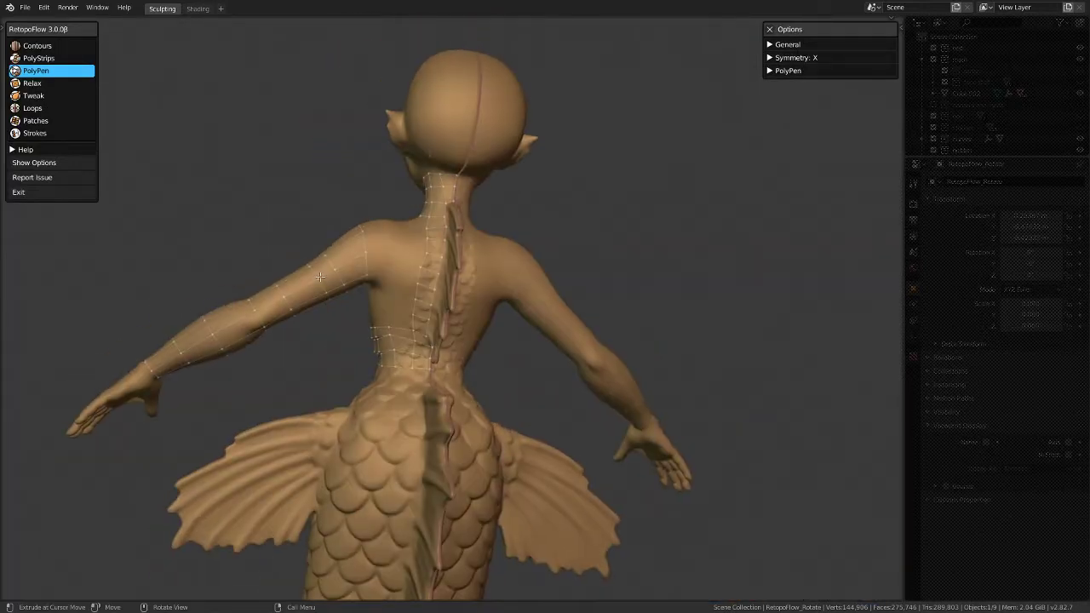
pyautogui.scroll(2, 397, 250)
pyautogui.scroll(-3, 396, 249)
pyautogui.moveTo(397, 249); pyautogui.dragTo(523, 402, button='middle')
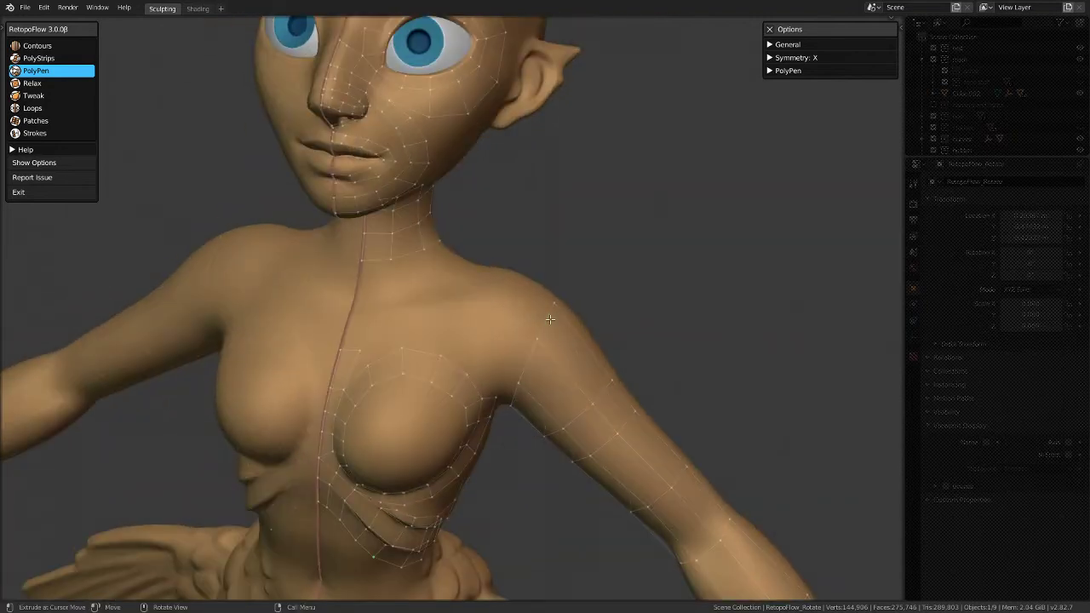
pyautogui.click(514, 293)
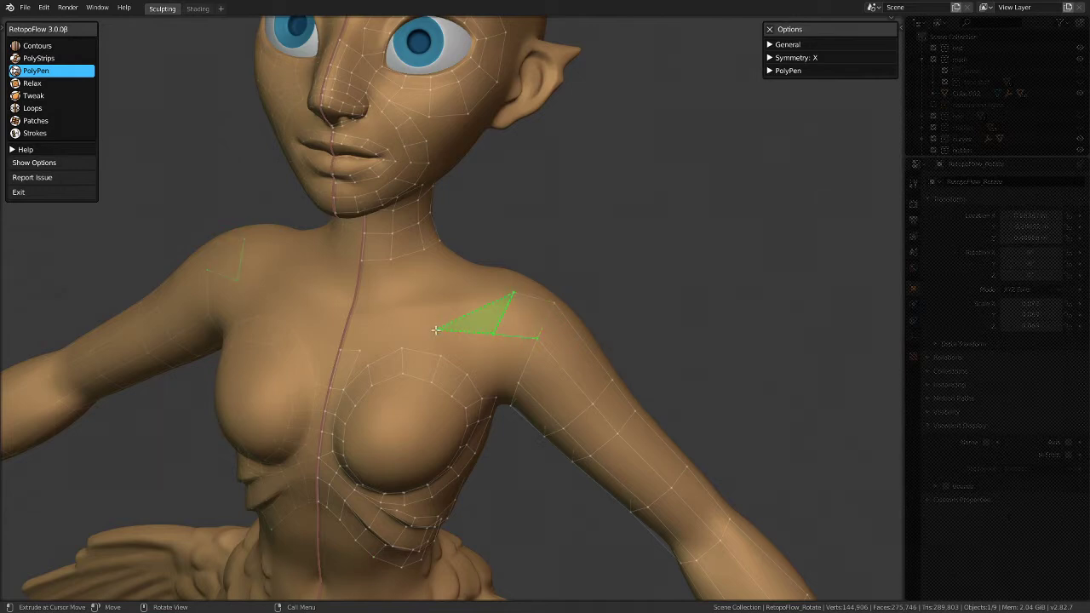
pyautogui.click(390, 310)
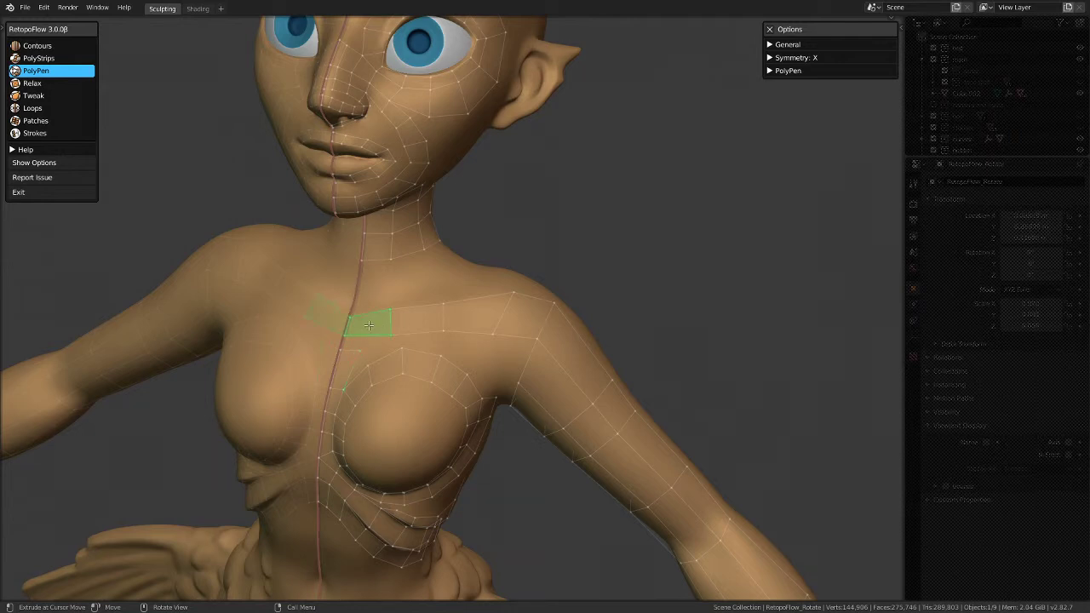
# Step: Insert an edge loop with the Loops tool through the upper-chest strip's quad beside the front centre line
pyautogui.scroll(4, 380, 312)
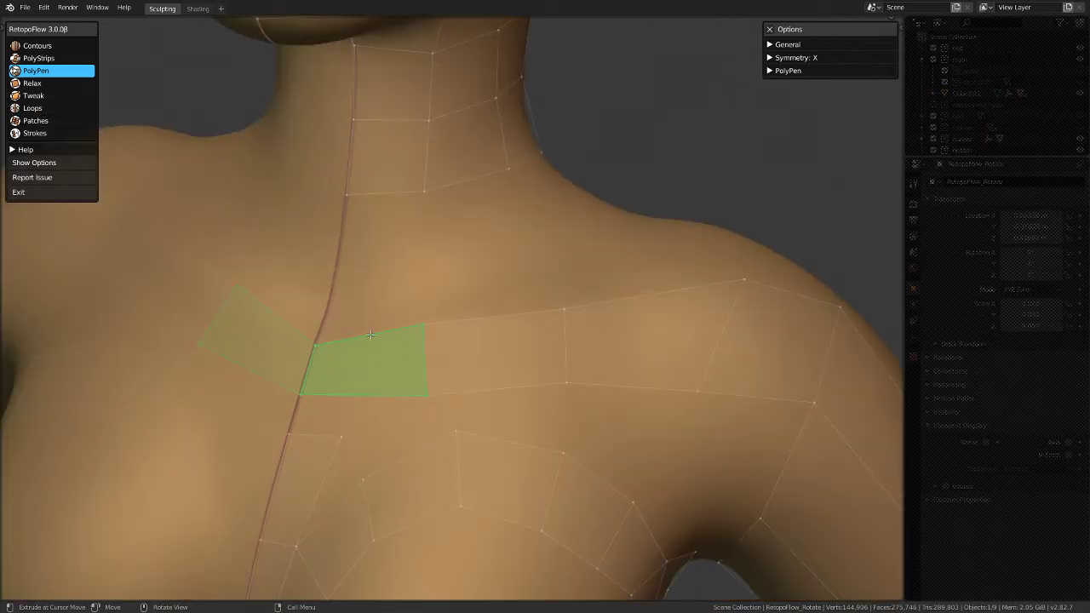
pyautogui.click(63, 109)
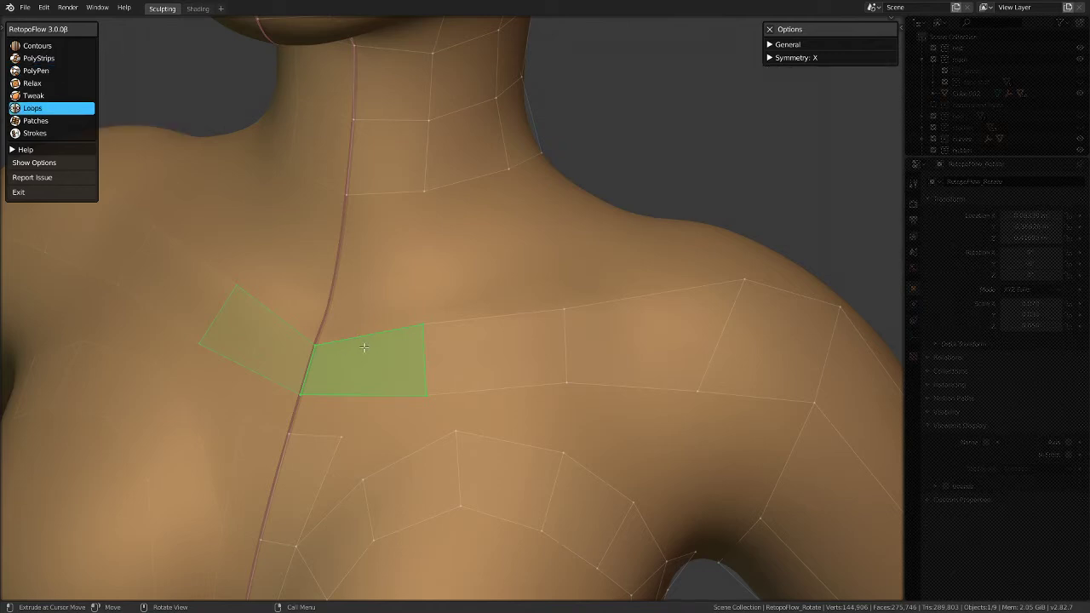
pyautogui.scroll(-4, 363, 348)
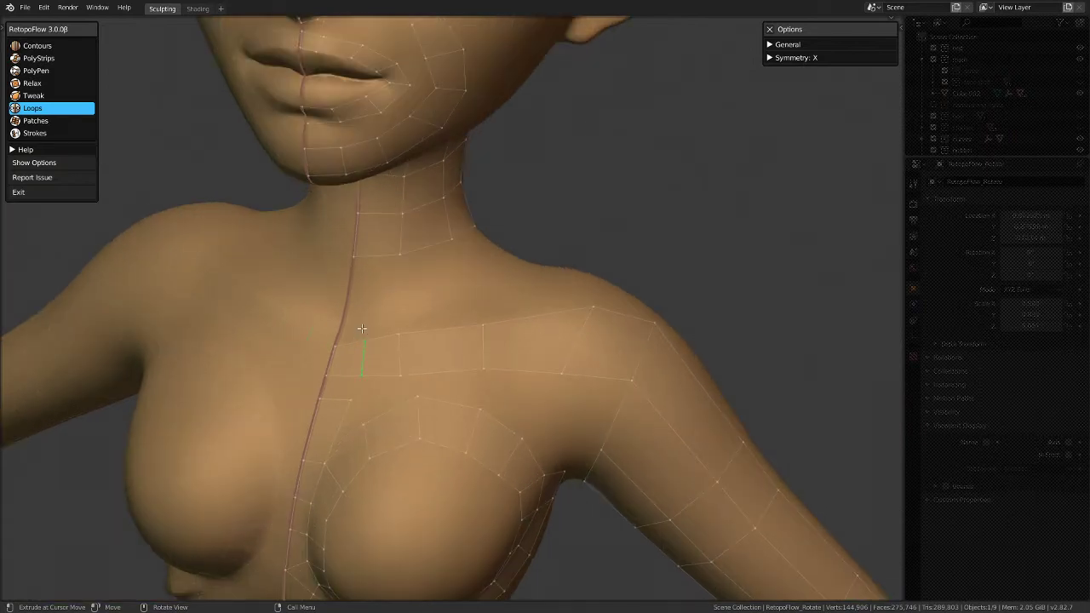
# Step: Bridge the sternum strip to the upper-chest strip with PolyPen and reposition the strip's inner vertices along the collarbone
pyautogui.click(38, 71)
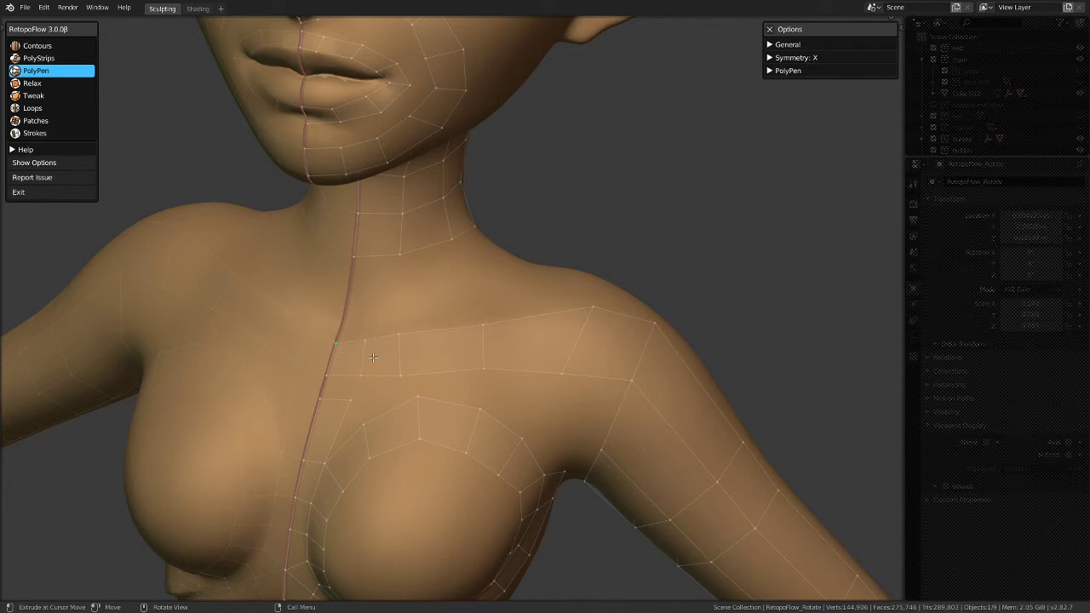
pyautogui.click(349, 400)
pyautogui.scroll(-2, 334, 415)
pyautogui.scroll(2, 354, 402)
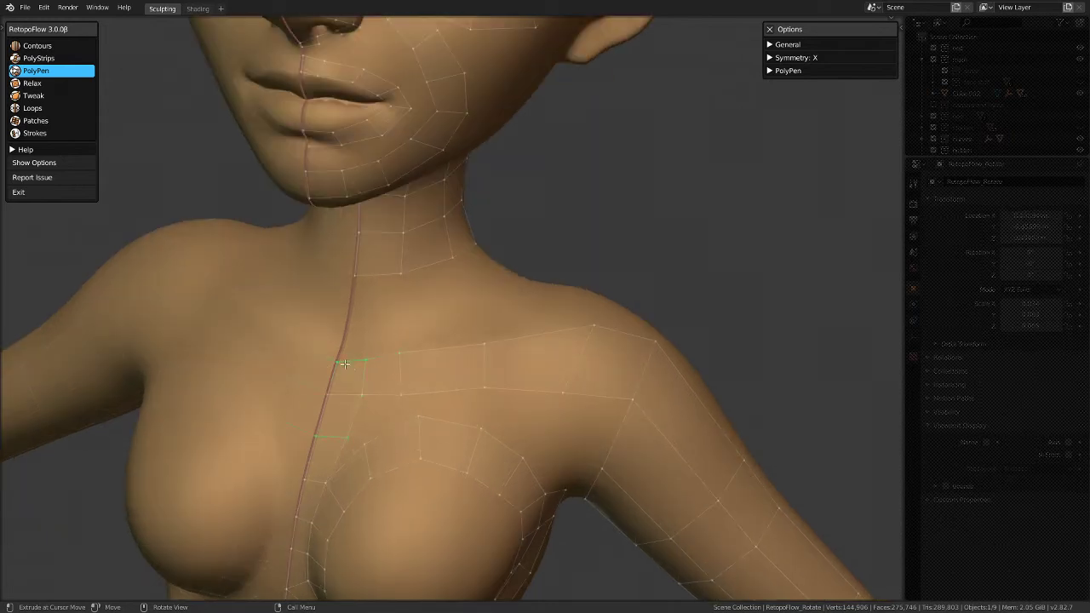
pyautogui.scroll(-3, 344, 364)
pyautogui.scroll(2, 360, 528)
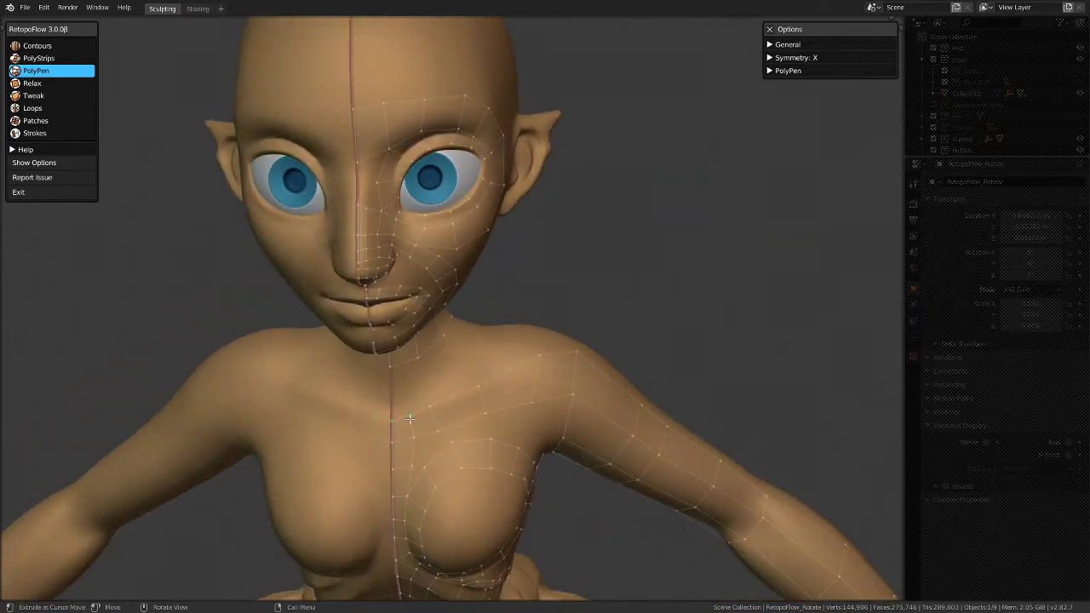
pyautogui.scroll(2, 410, 418)
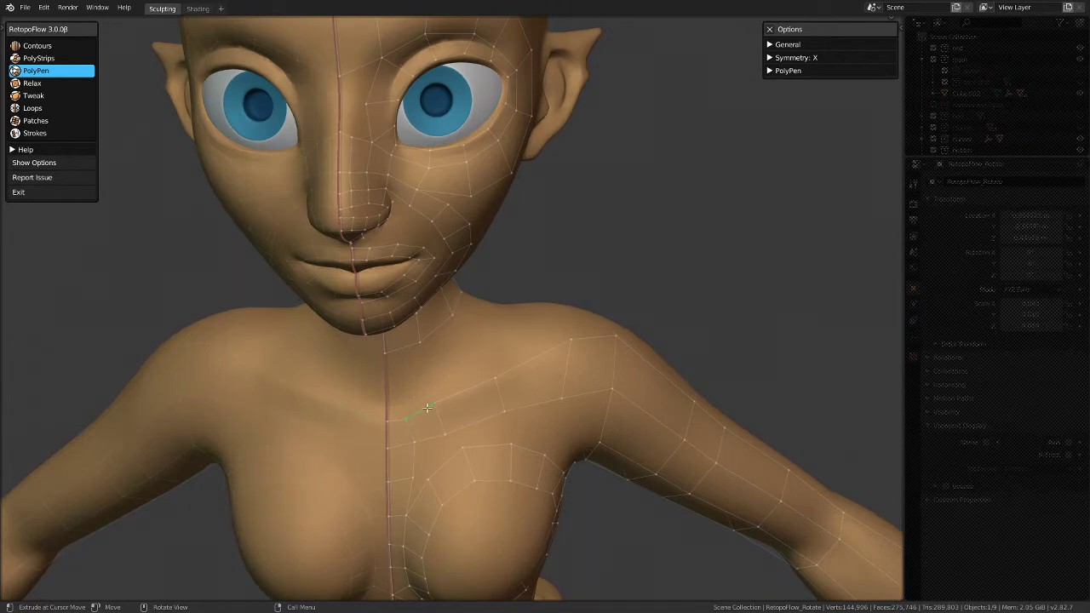
# Step: Insert more edge loops across the collarbone strip toward the shoulder and space them evenly
pyautogui.scroll(-5, 404, 414)
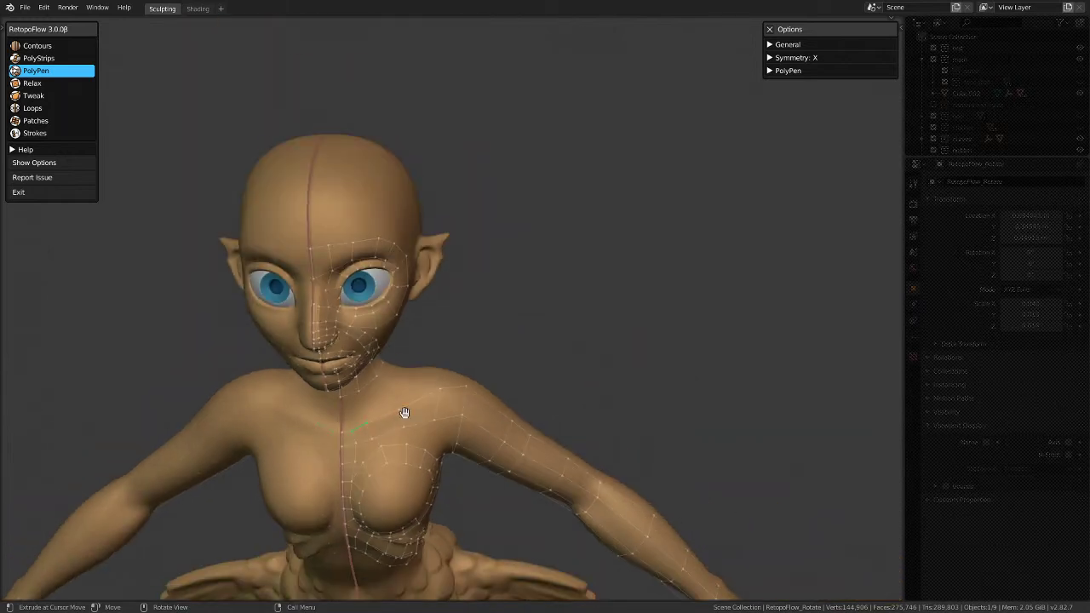
pyautogui.scroll(5, 407, 358)
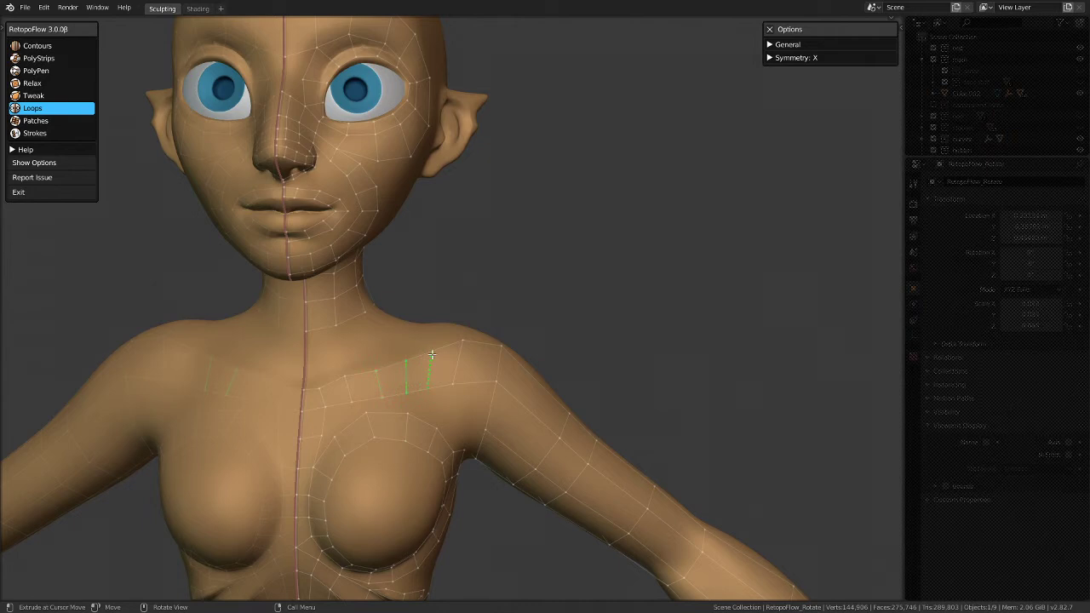
pyautogui.scroll(-3, 405, 454)
pyautogui.moveTo(405, 454); pyautogui.dragTo(250, 390, button='middle')
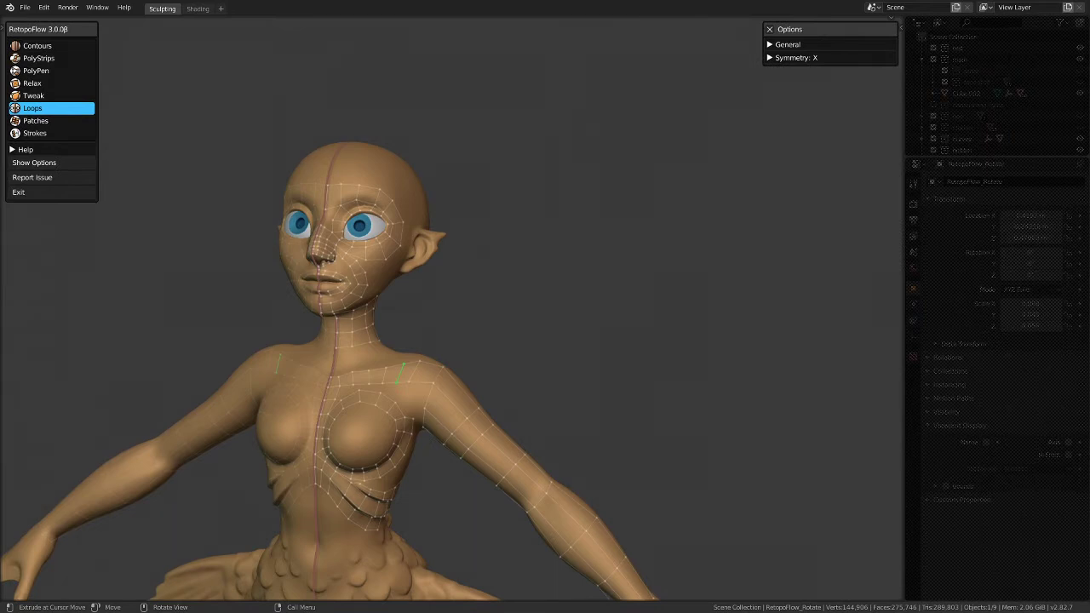
pyautogui.moveTo(520, 386); pyautogui.dragTo(491, 380, button='middle')
pyautogui.scroll(-2, 511, 381)
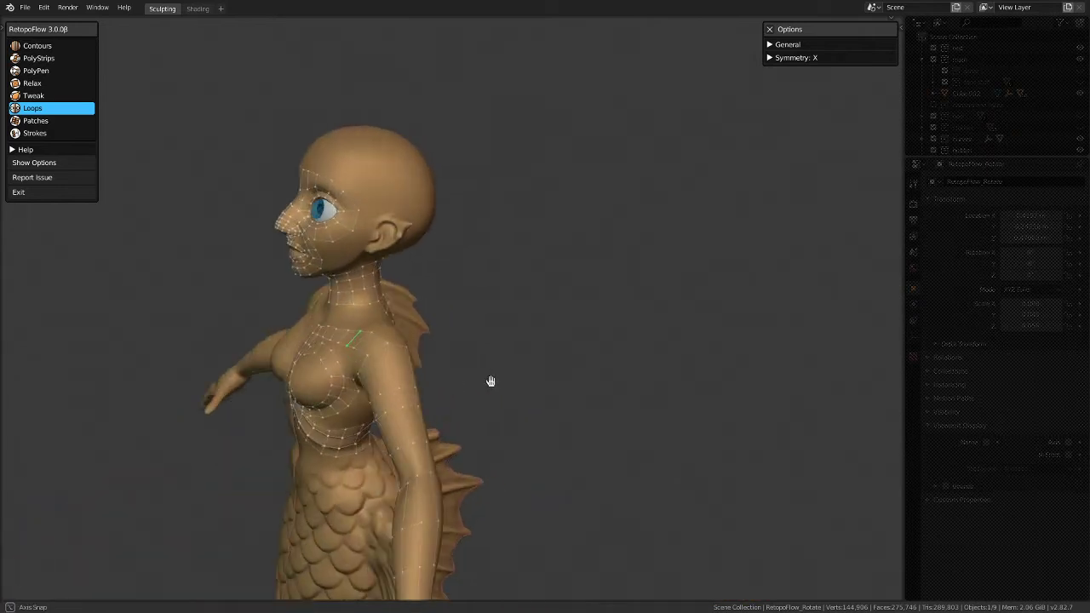
pyautogui.scroll(4, 491, 380)
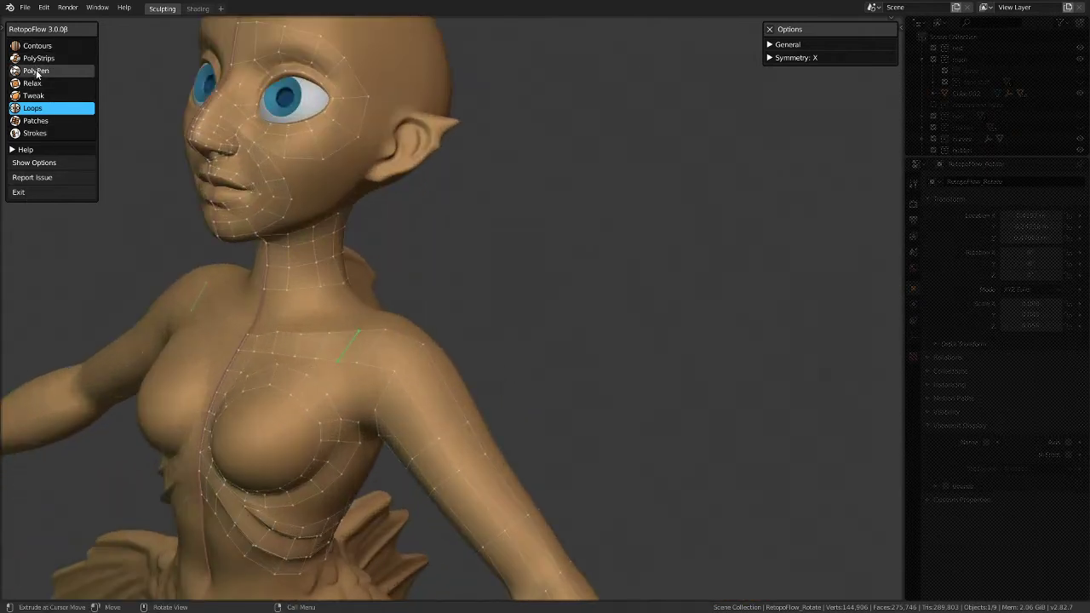
pyautogui.click(36, 71)
pyautogui.moveTo(316, 406); pyautogui.dragTo(479, 415, button='middle')
pyautogui.scroll(-2, 388, 433)
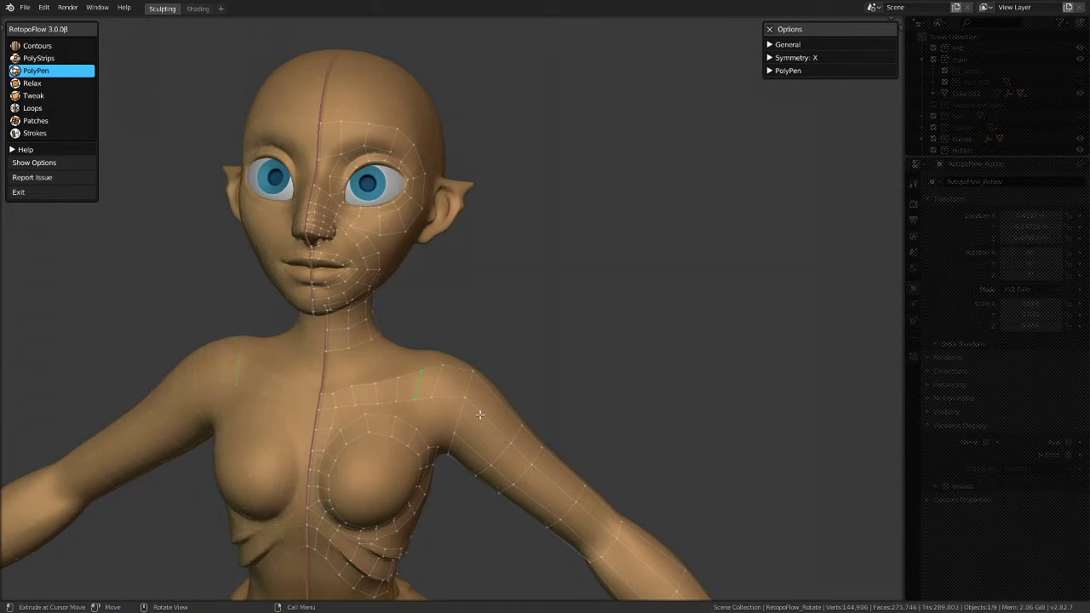
pyautogui.moveTo(448, 324); pyautogui.dragTo(366, 298, button='middle')
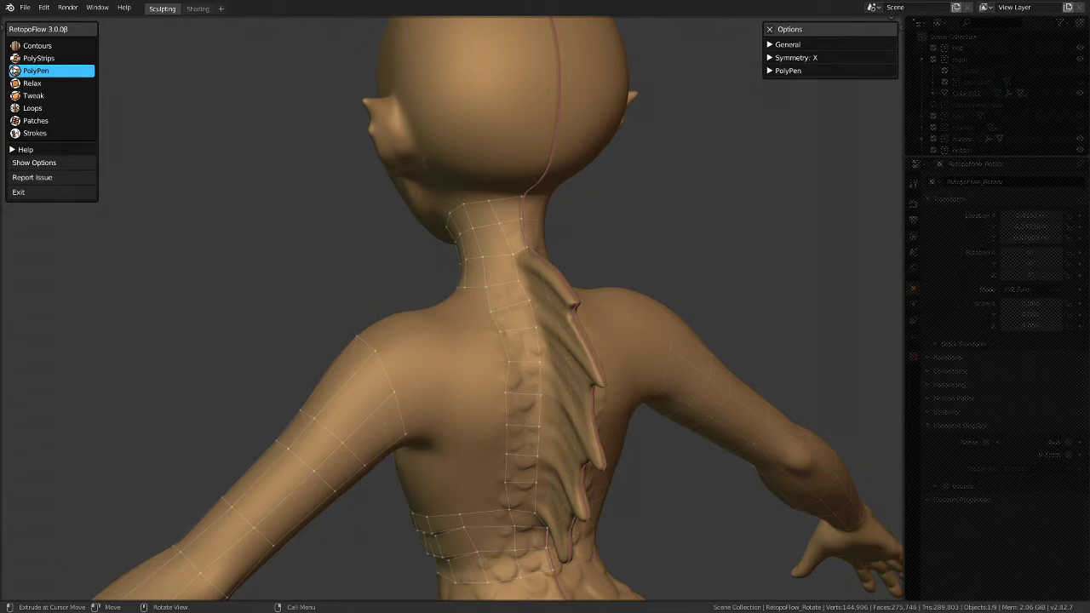
pyautogui.moveTo(461, 337); pyautogui.dragTo(414, 347, button='middle')
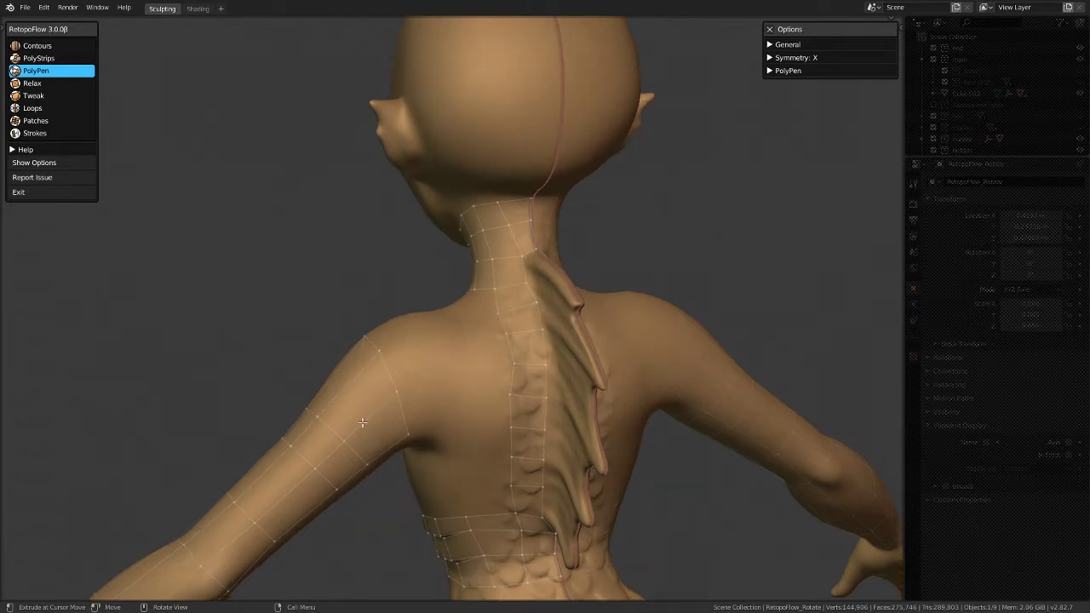
# Step: Try to insert extra edge loops around the upper arm with the Loops tool
pyautogui.click(46, 109)
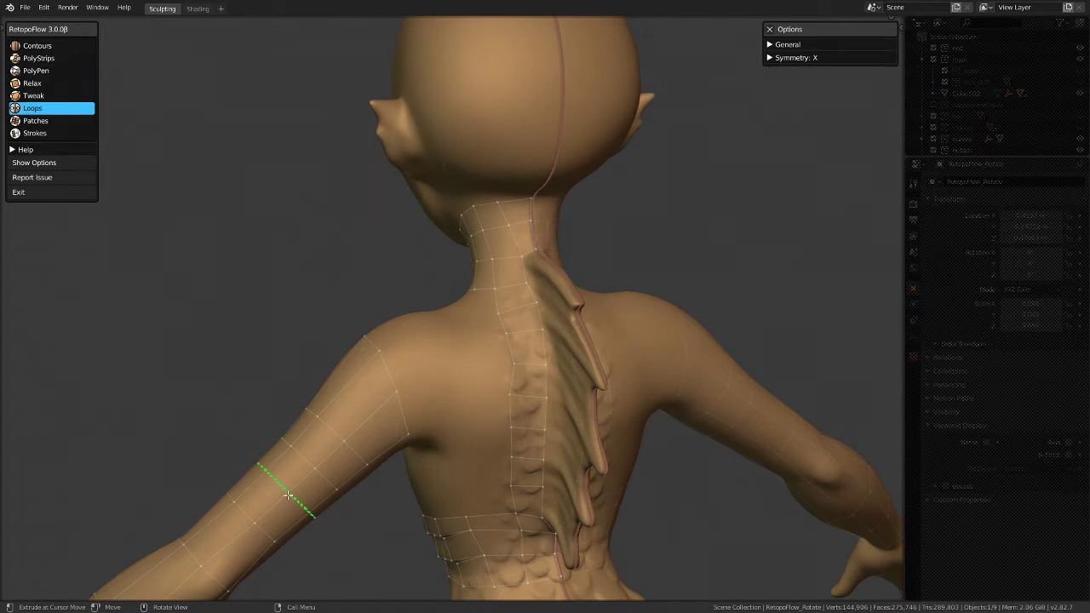
pyautogui.keyDown('ctrl'); pyautogui.click(377, 402); pyautogui.keyUp('ctrl')
pyautogui.moveTo(334, 419); pyautogui.dragTo(338, 419, button='middle')
pyautogui.keyDown('ctrl'); pyautogui.click(329, 456); pyautogui.keyUp('ctrl')
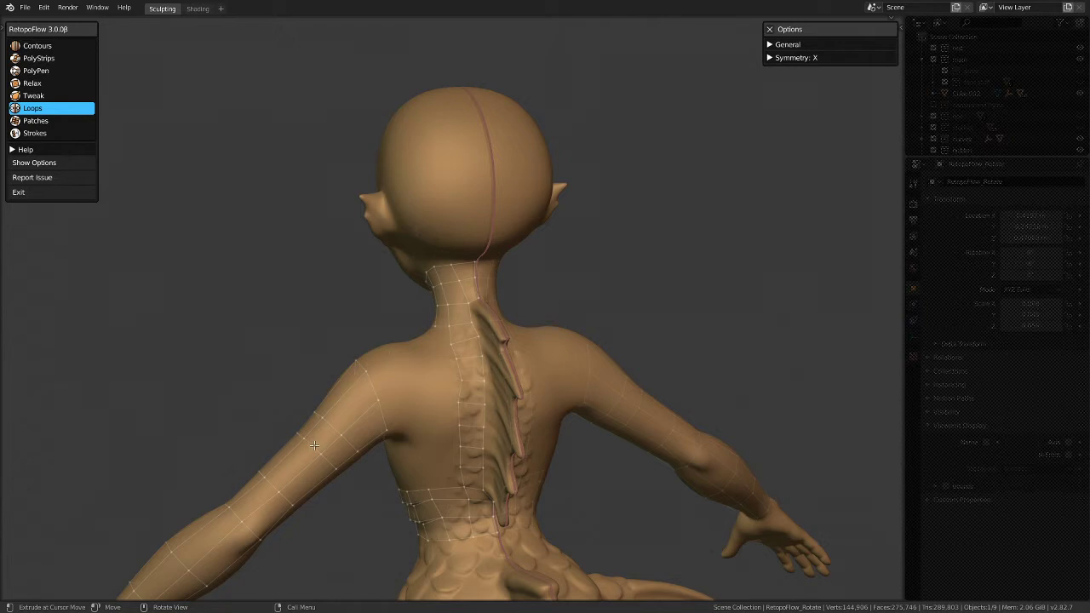
# Step: Dissolve the lower of the two closely spaced edge loops around the upper arm, including its leftover vertices
pyautogui.press('x')
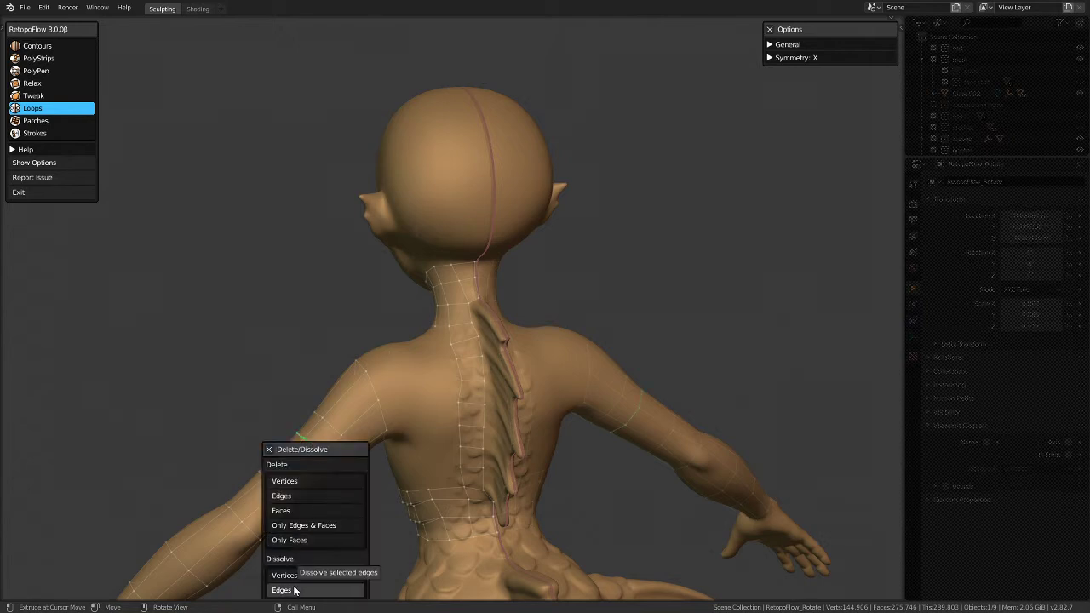
pyautogui.click(291, 589)
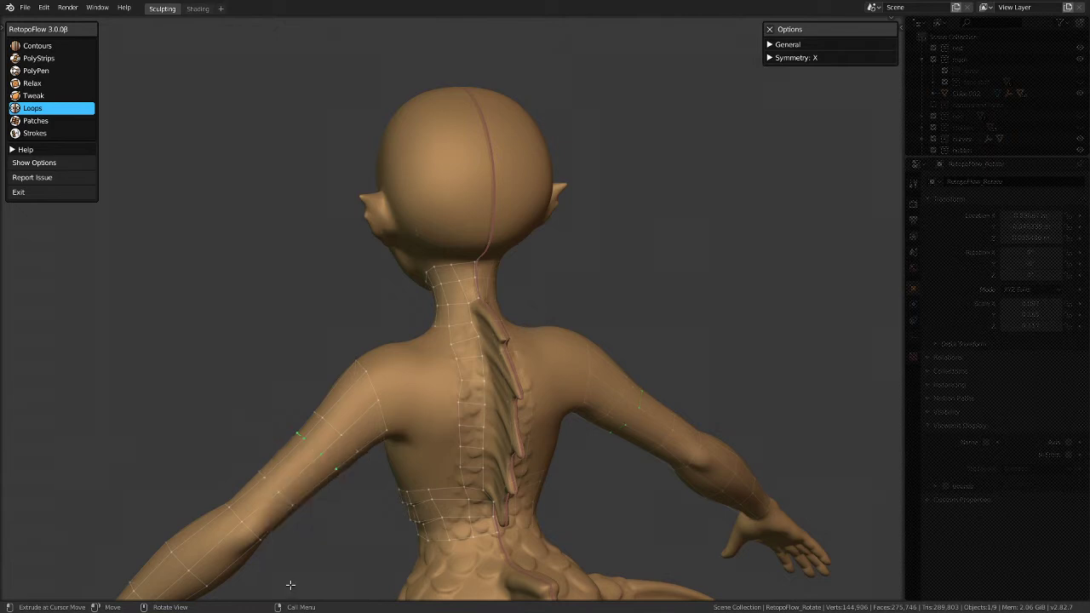
pyautogui.moveTo(336, 337); pyautogui.dragTo(325, 416, button='middle')
pyautogui.press('x')
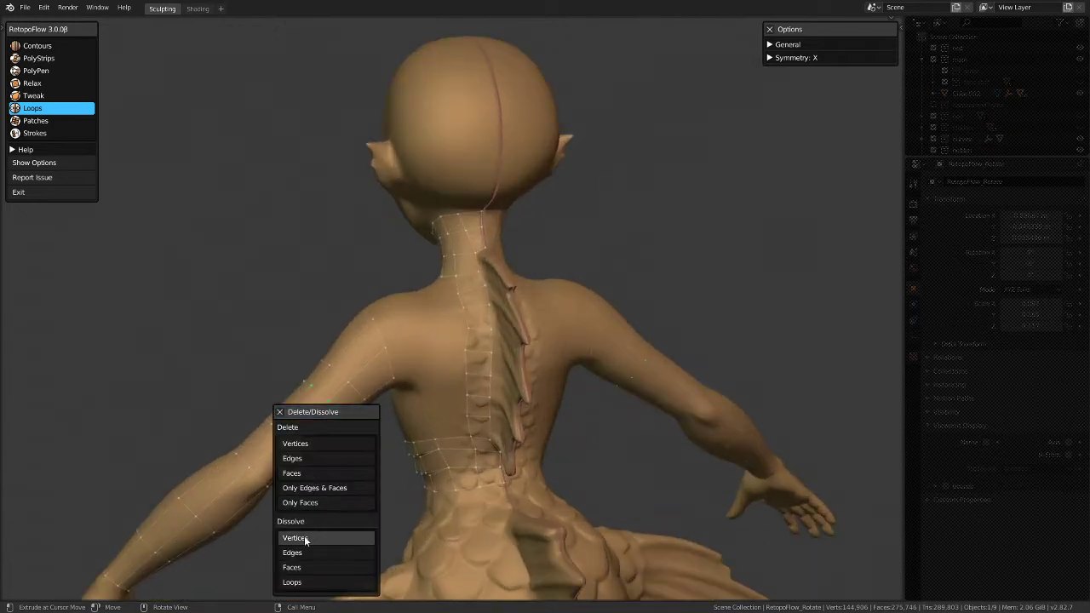
pyautogui.click(298, 537)
pyautogui.moveTo(281, 424); pyautogui.dragTo(220, 495, button='middle')
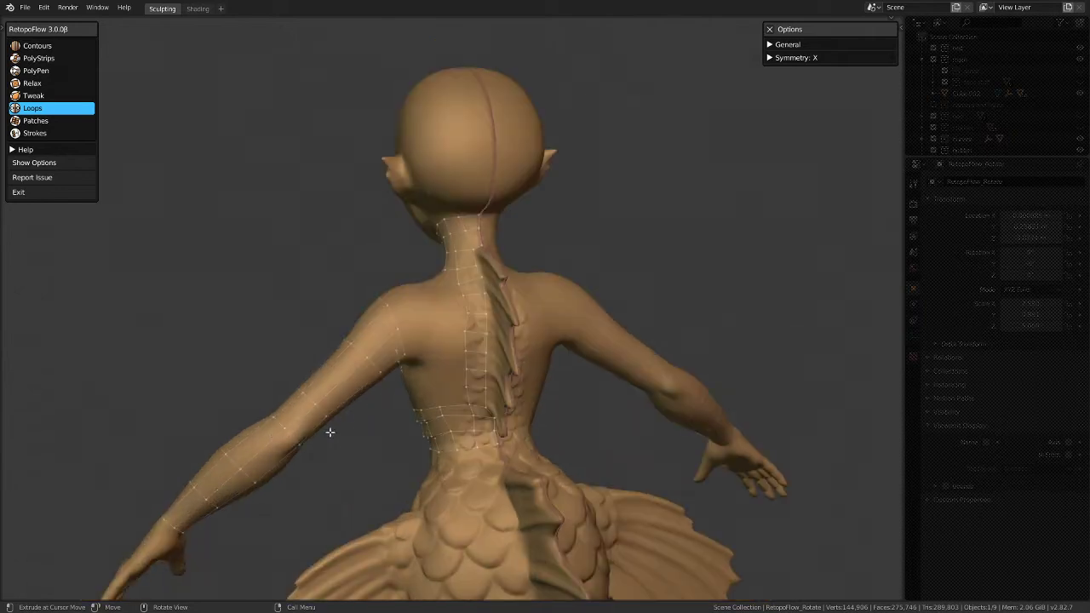
# Step: Dissolve a cross edge loop in the upper part of the strip beside the spine fin and respace the neighbouring vertices with PolyPen
pyautogui.scroll(2, 389, 404)
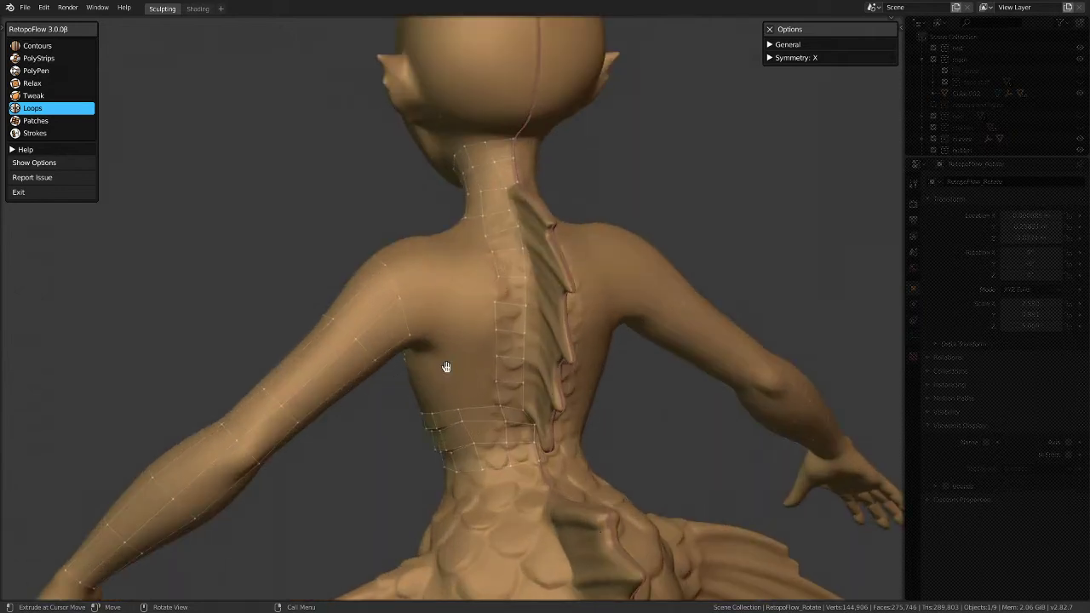
pyautogui.moveTo(445, 367); pyautogui.dragTo(349, 361, button='middle')
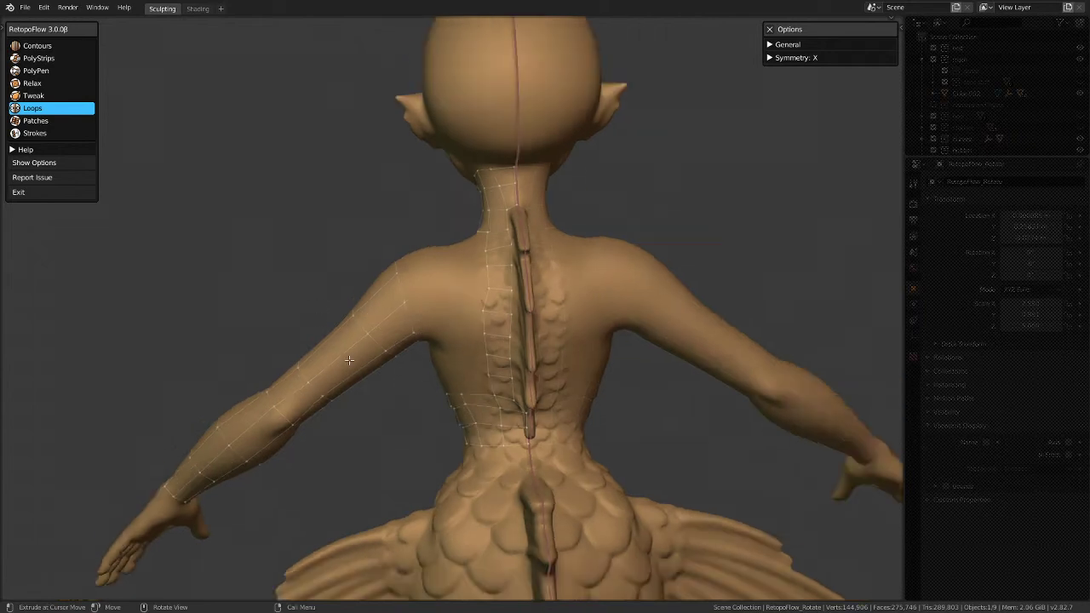
pyautogui.click(36, 71)
pyautogui.moveTo(234, 174); pyautogui.dragTo(369, 273, button='middle')
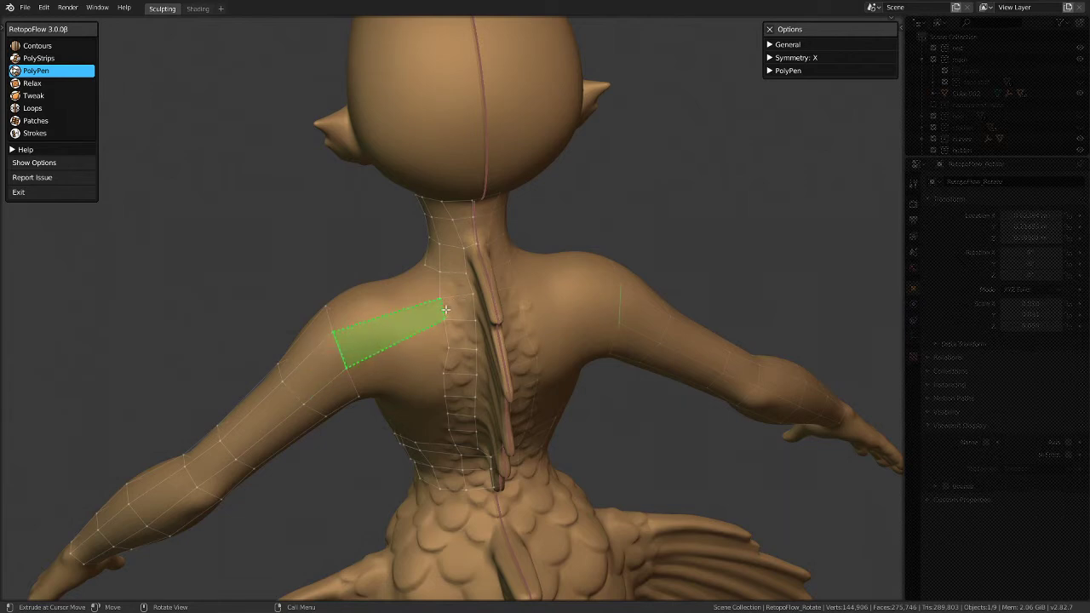
pyautogui.moveTo(445, 310); pyautogui.dragTo(458, 320, button='middle')
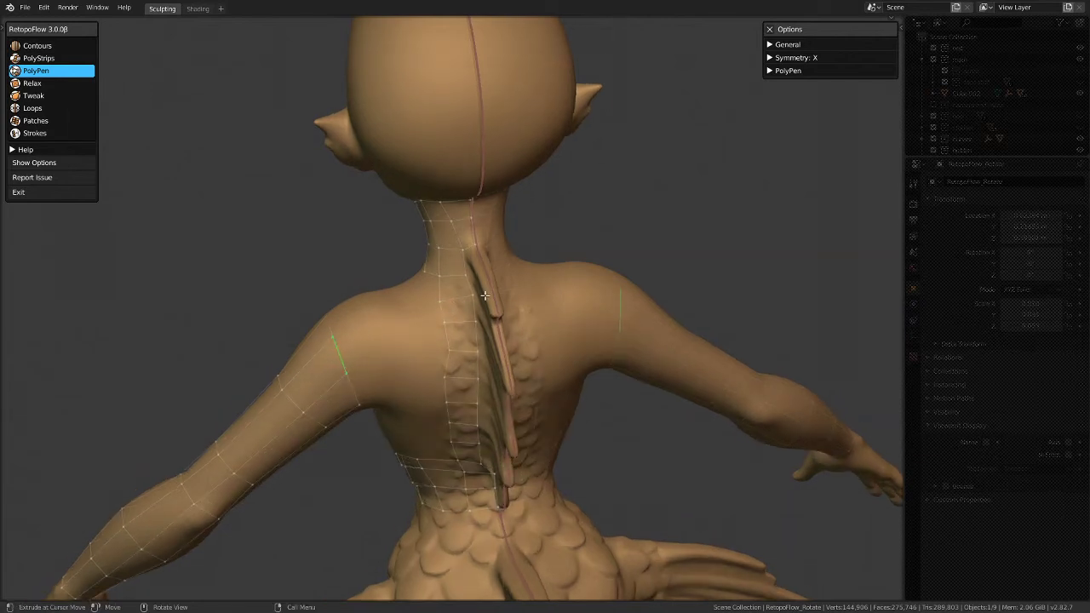
pyautogui.press('x')
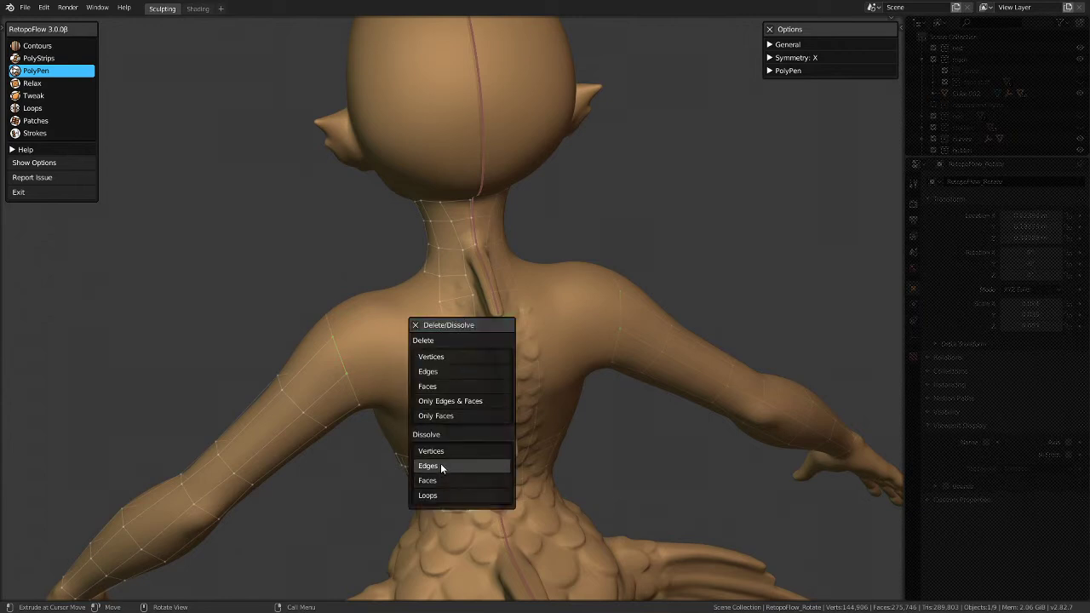
pyautogui.click(431, 495)
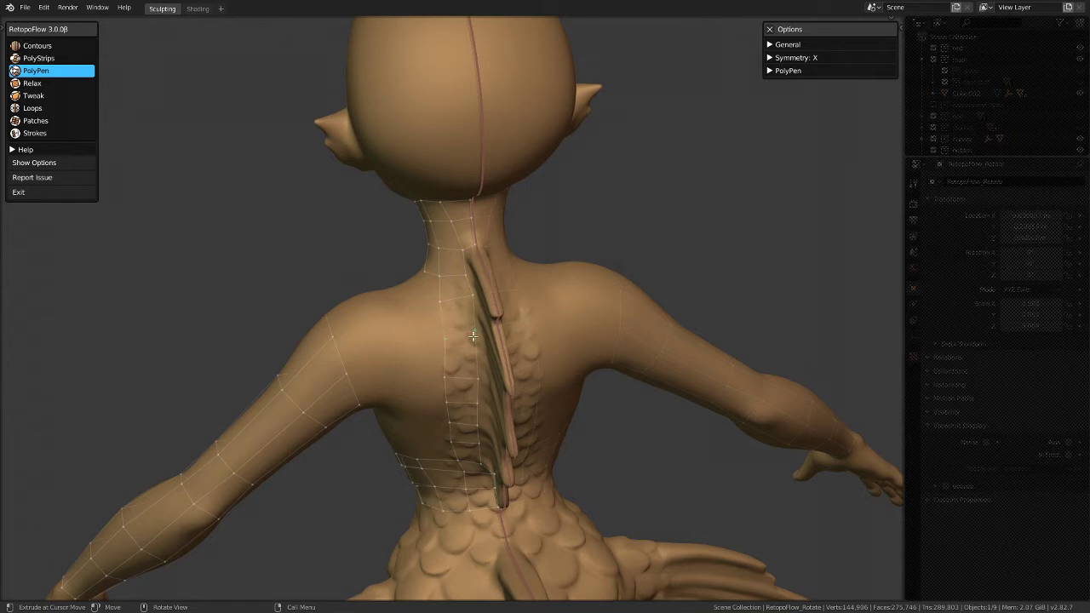
pyautogui.moveTo(471, 344); pyautogui.dragTo(482, 390, button='middle')
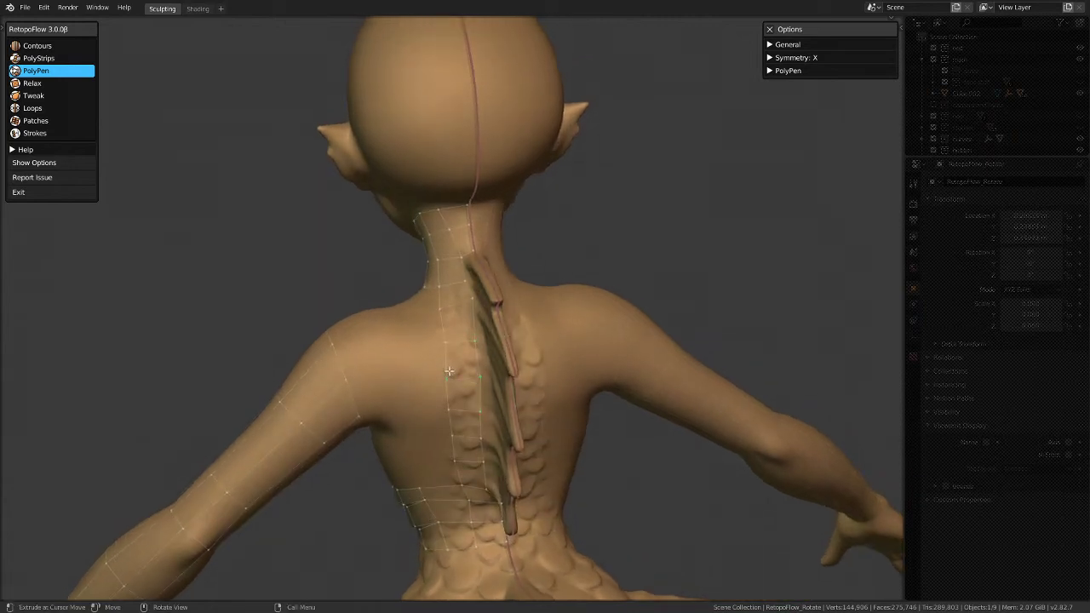
# Step: Bridge the arm's open edge loop at the back of the shoulder to the spine strip with PolyPen faces
pyautogui.moveTo(492, 407); pyautogui.dragTo(352, 368, button='middle')
pyautogui.click(443, 327)
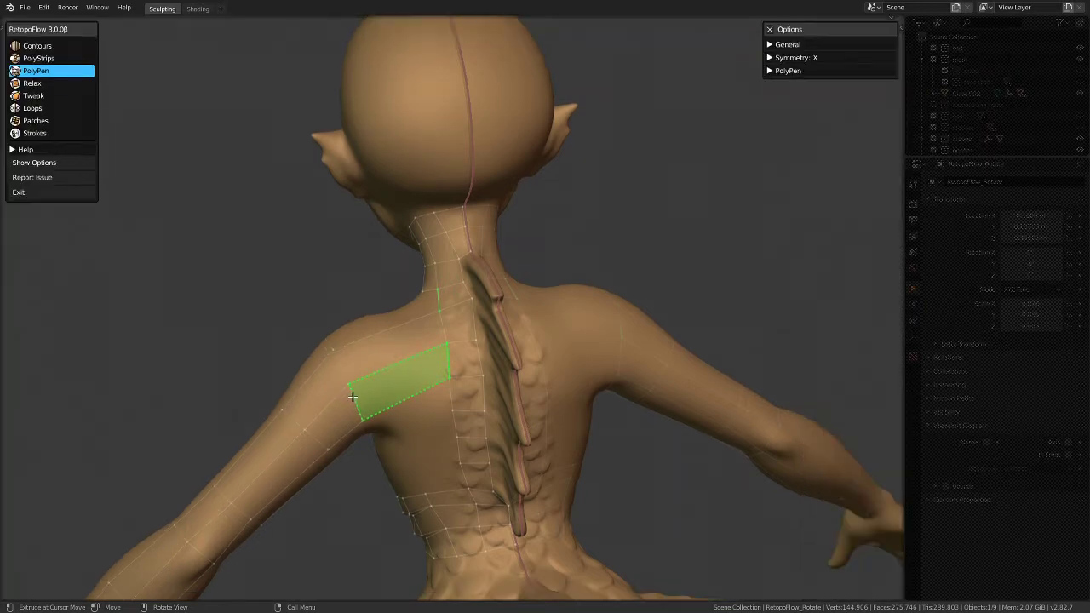
pyautogui.moveTo(468, 359); pyautogui.dragTo(490, 278, button='middle')
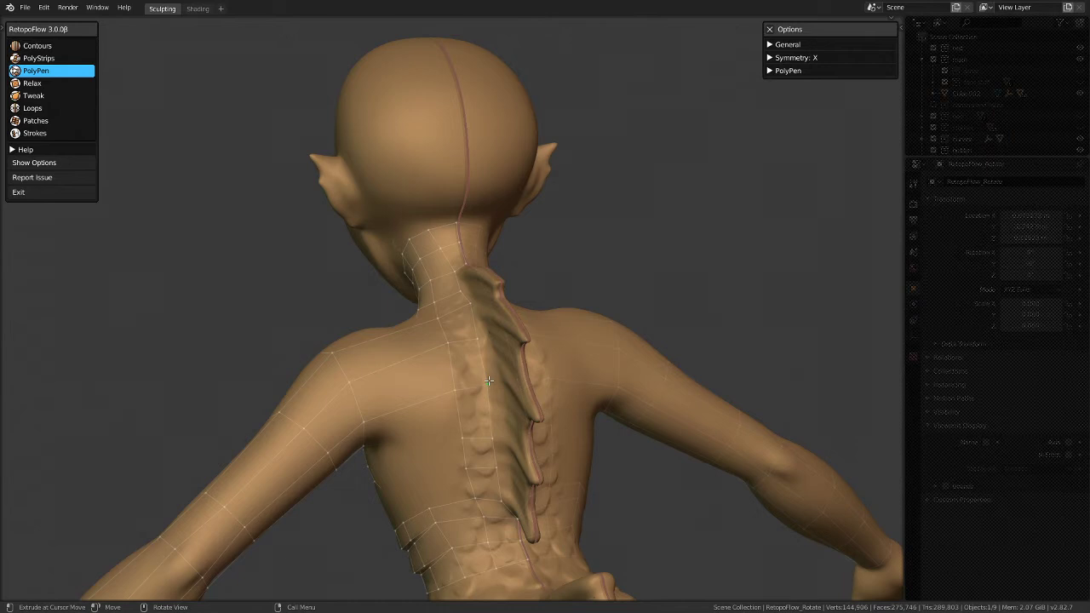
# Step: Adjust the spacing of the cross edges in the collarbone strip near the chest's centreline with PolyPen
pyautogui.moveTo(488, 381); pyautogui.dragTo(227, 260, button='middle')
pyautogui.moveTo(401, 397); pyautogui.dragTo(443, 372, button='middle')
pyautogui.click(425, 350)
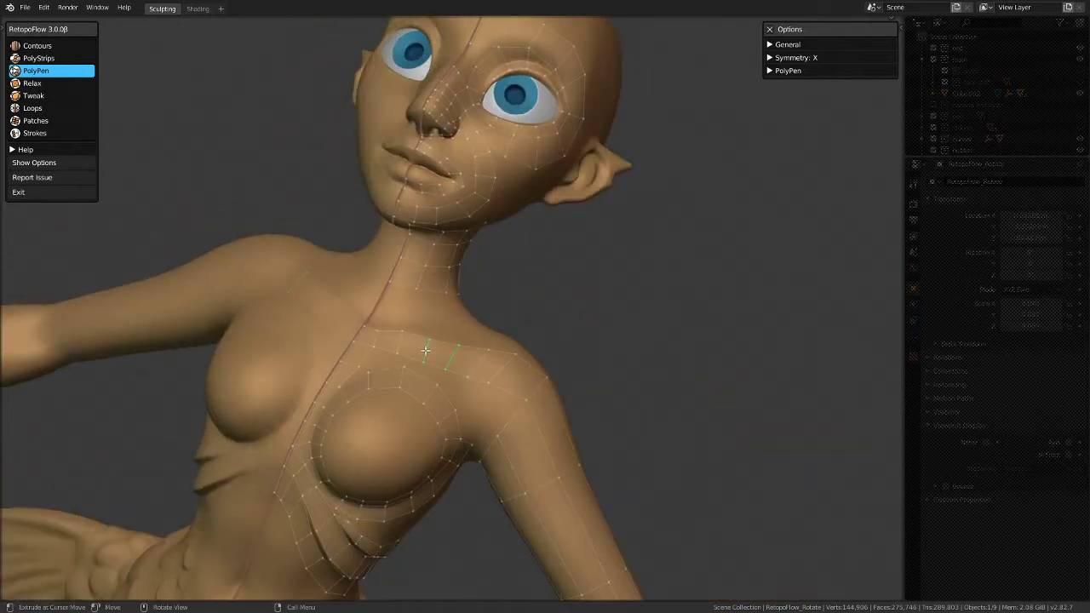
pyautogui.moveTo(426, 350); pyautogui.dragTo(455, 357)
pyautogui.click(441, 372)
pyautogui.click(405, 343)
pyautogui.moveTo(411, 343); pyautogui.dragTo(321, 267, button='middle')
pyautogui.moveTo(313, 329); pyautogui.dragTo(437, 344, button='middle')
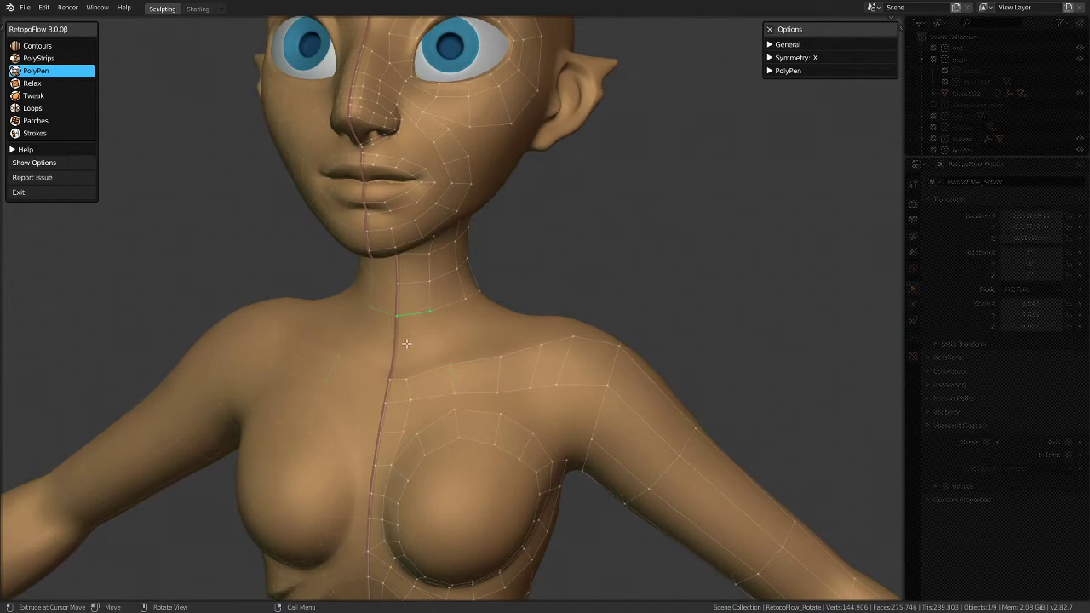
# Step: Bridge the front of the neck base to the collarbone strip with faces and insert an edge loop across them
pyautogui.click(400, 381)
pyautogui.moveTo(447, 368)
pyautogui.mouseDown(button='middle')
pyautogui.moveTo(440, 378)
pyautogui.moveTo(500, 361)
pyautogui.moveTo(512, 343)
pyautogui.moveTo(439, 349)
pyautogui.moveTo(513, 336)
pyautogui.moveTo(387, 368)
pyautogui.moveTo(443, 375)
pyautogui.mouseUp(button='middle')
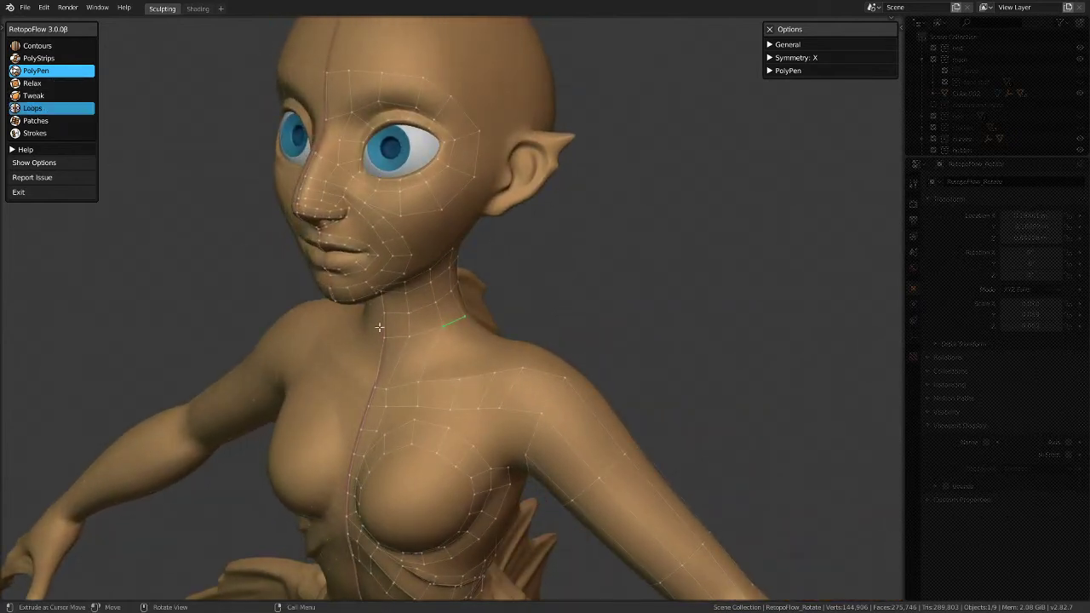
pyautogui.click(41, 109)
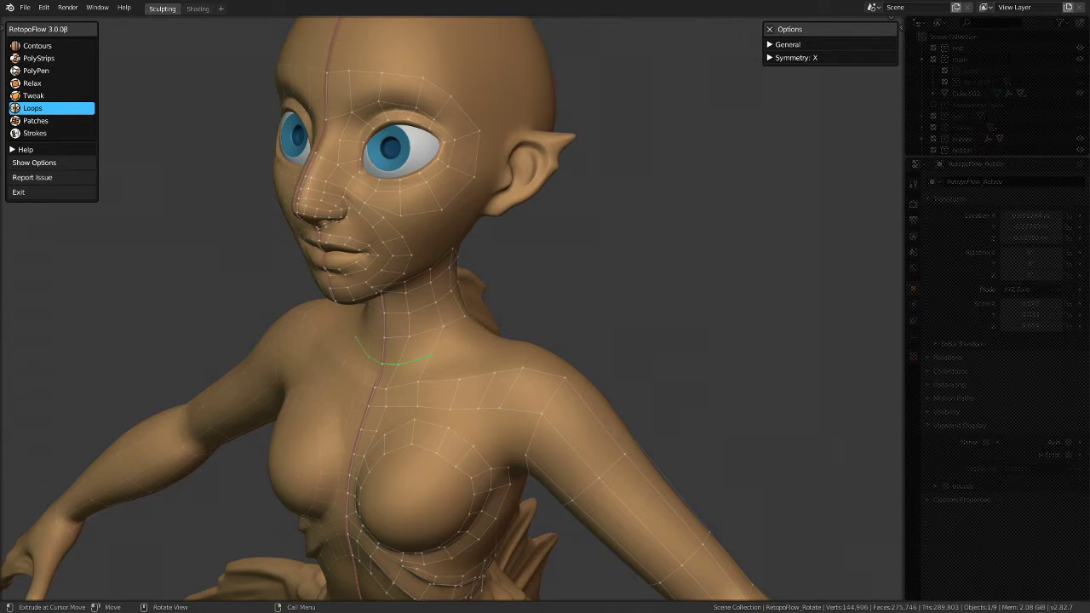
# Step: Extend the neck-base faces over the side of the shoulder with PolyPen until they join the upper back faces
pyautogui.scroll(-3, 499, 349)
pyautogui.moveTo(511, 345); pyautogui.dragTo(463, 395, button='middle')
pyautogui.scroll(3, 415, 344)
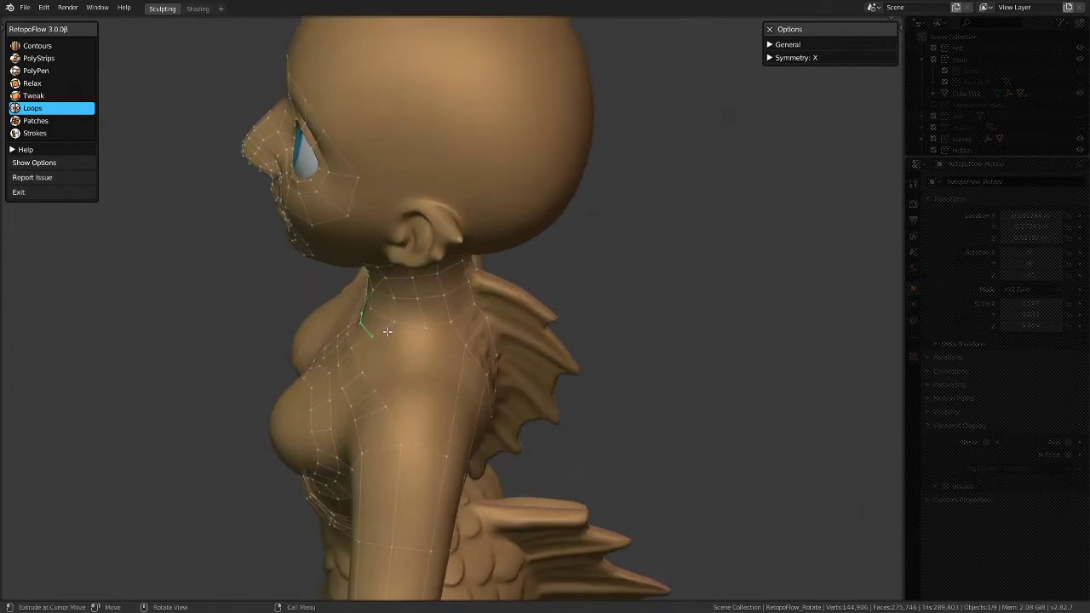
pyautogui.moveTo(383, 334); pyautogui.dragTo(418, 309, button='middle')
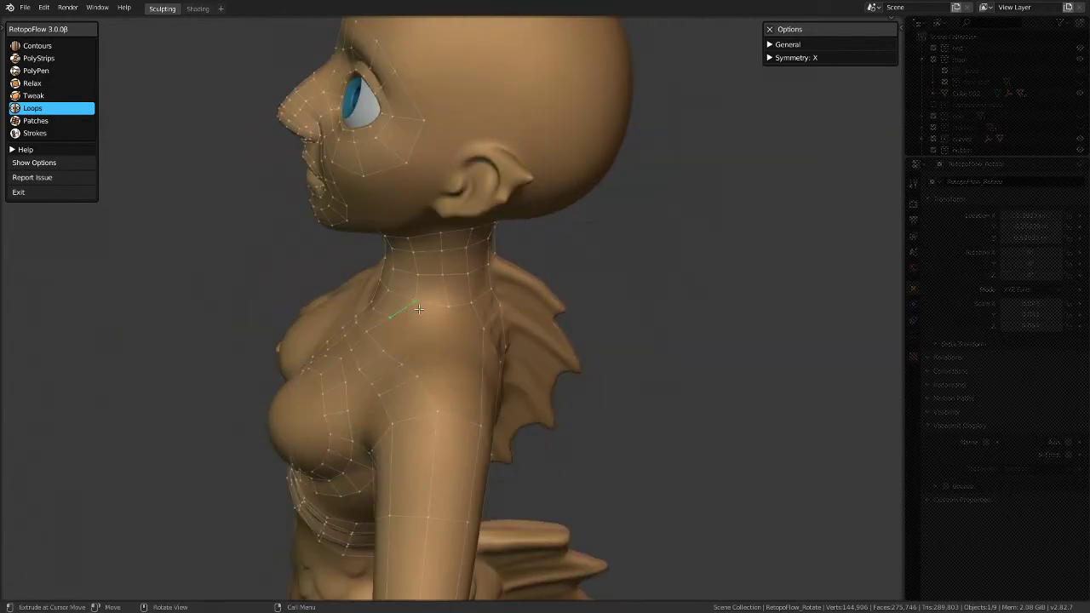
pyautogui.scroll(1, 407, 310)
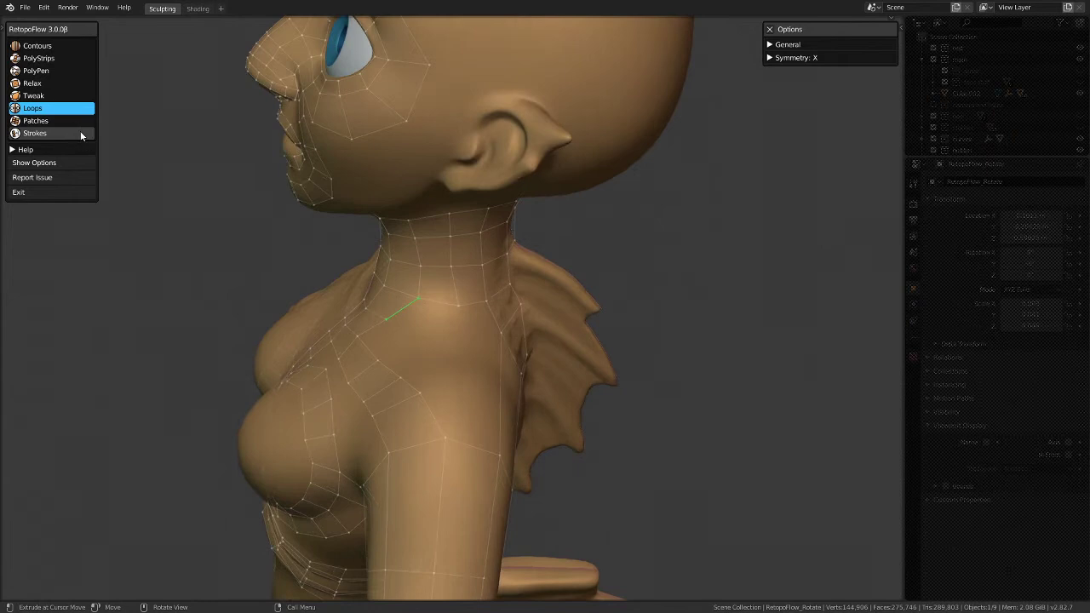
pyautogui.click(41, 73)
pyautogui.click(447, 334)
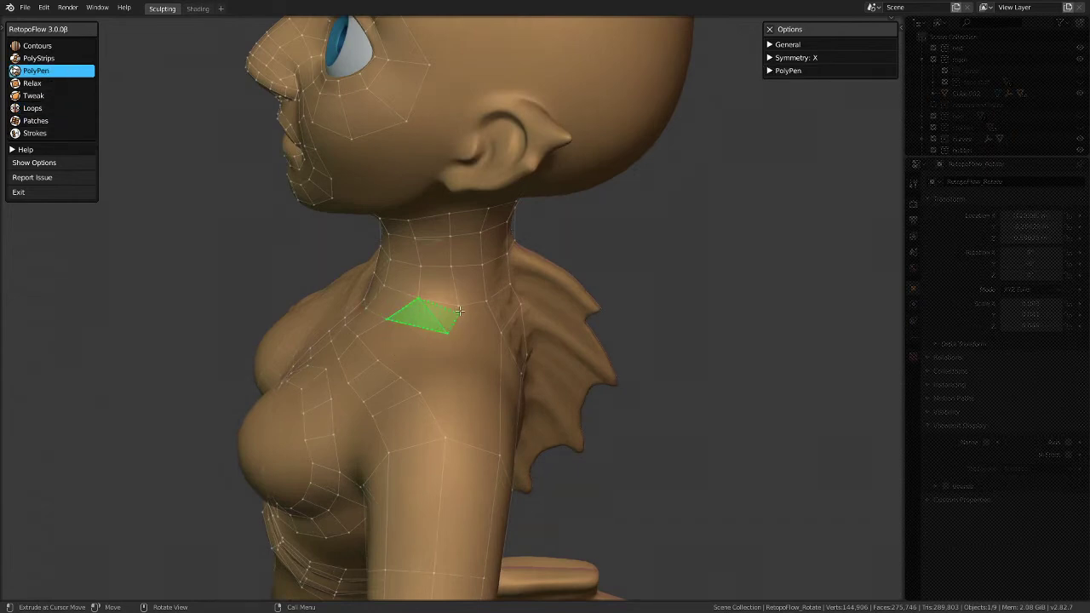
pyautogui.moveTo(499, 328); pyautogui.dragTo(464, 329, button='middle')
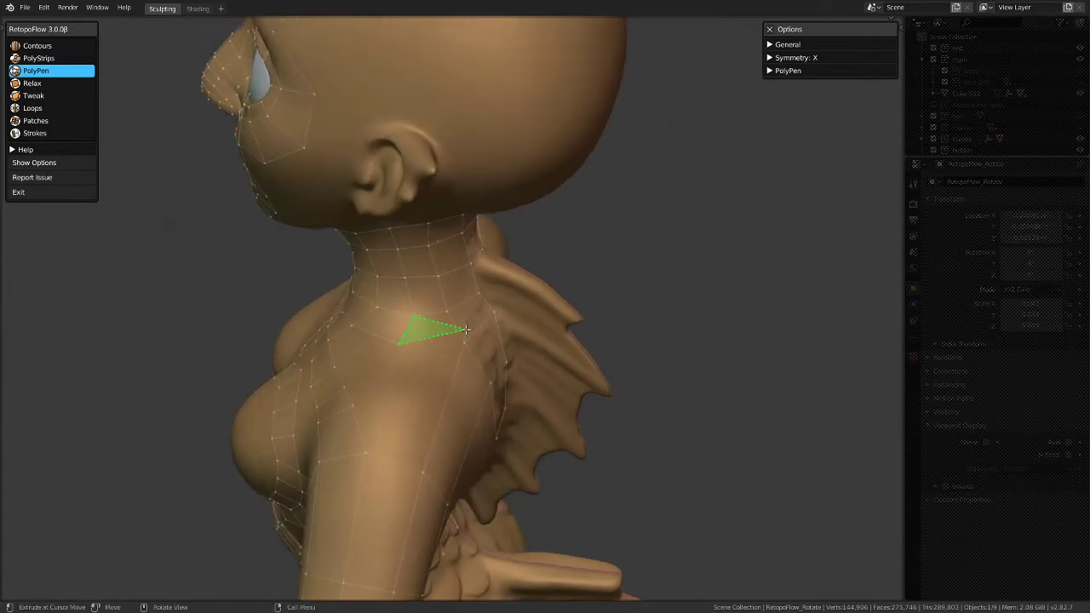
pyautogui.click(464, 340)
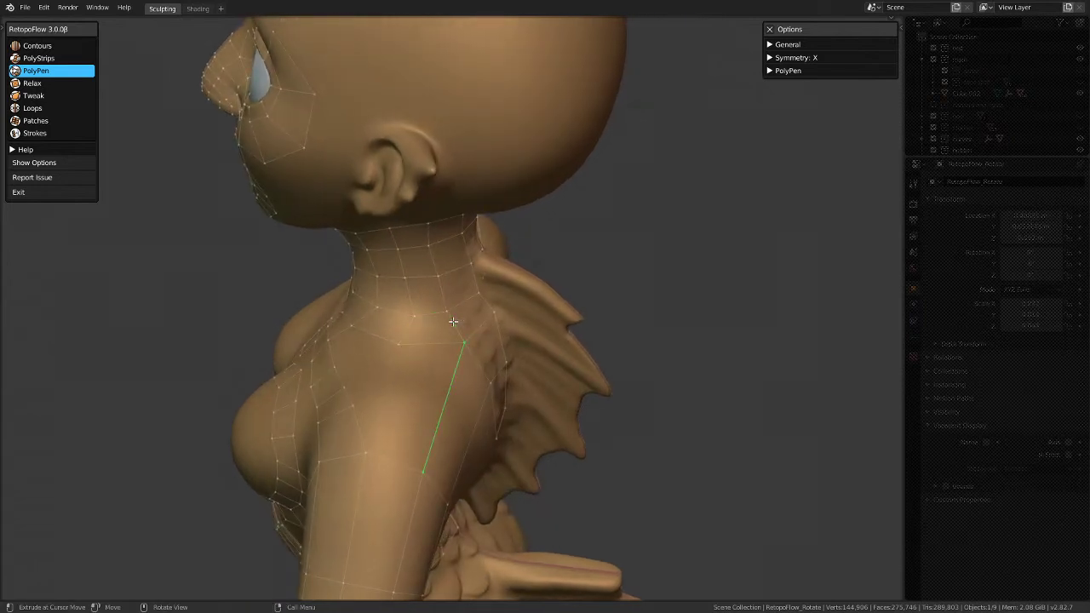
# Step: Insert two edge loops across the long upper back faces between the shoulder and the spine strip
pyautogui.moveTo(424, 328); pyautogui.dragTo(476, 379, button='middle')
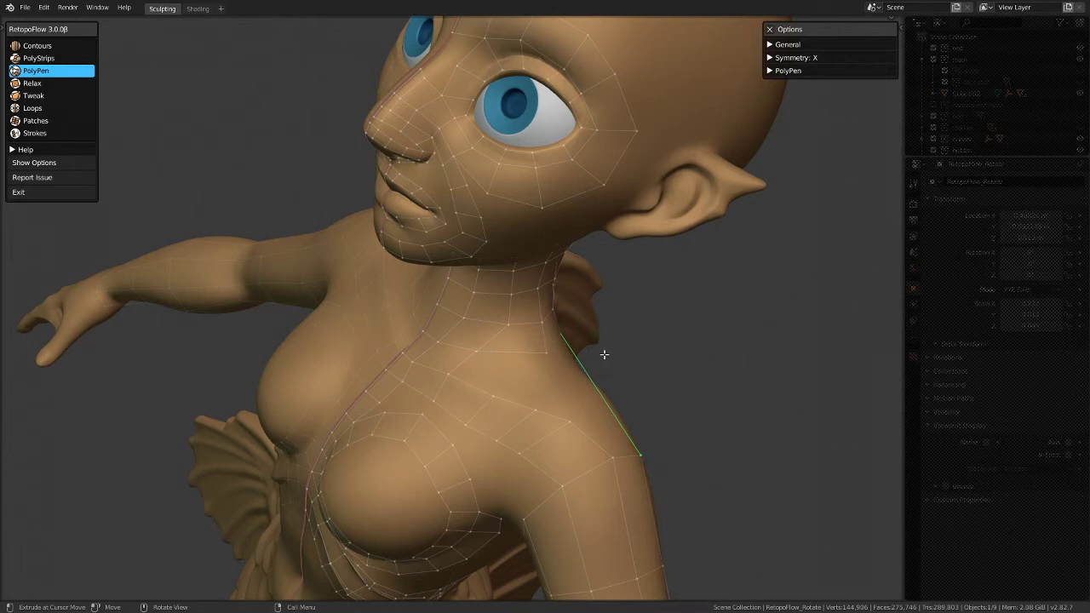
pyautogui.moveTo(287, 438); pyautogui.dragTo(401, 409, button='middle')
pyautogui.moveTo(268, 414); pyautogui.dragTo(515, 442, button='middle')
pyautogui.scroll(3, 515, 443)
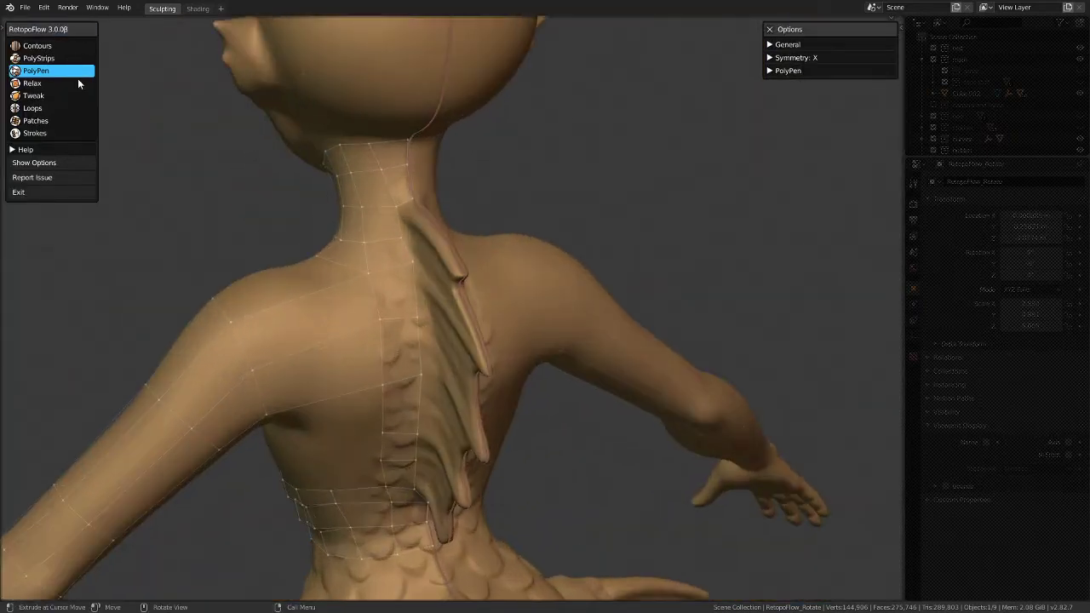
pyautogui.click(43, 108)
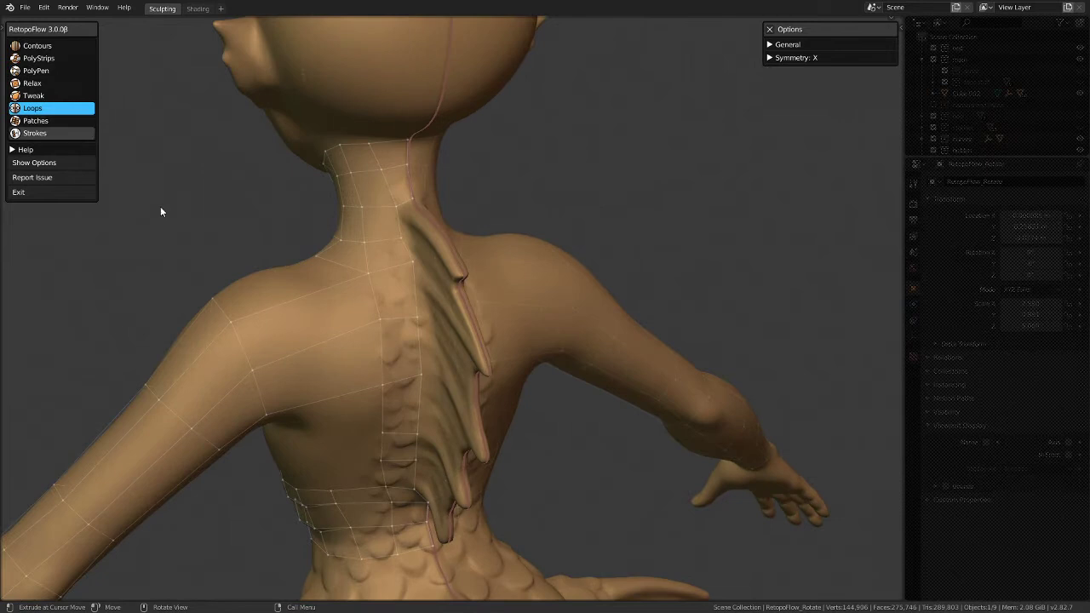
pyautogui.keyDown('ctrl'); pyautogui.click(298, 353); pyautogui.keyUp('ctrl')
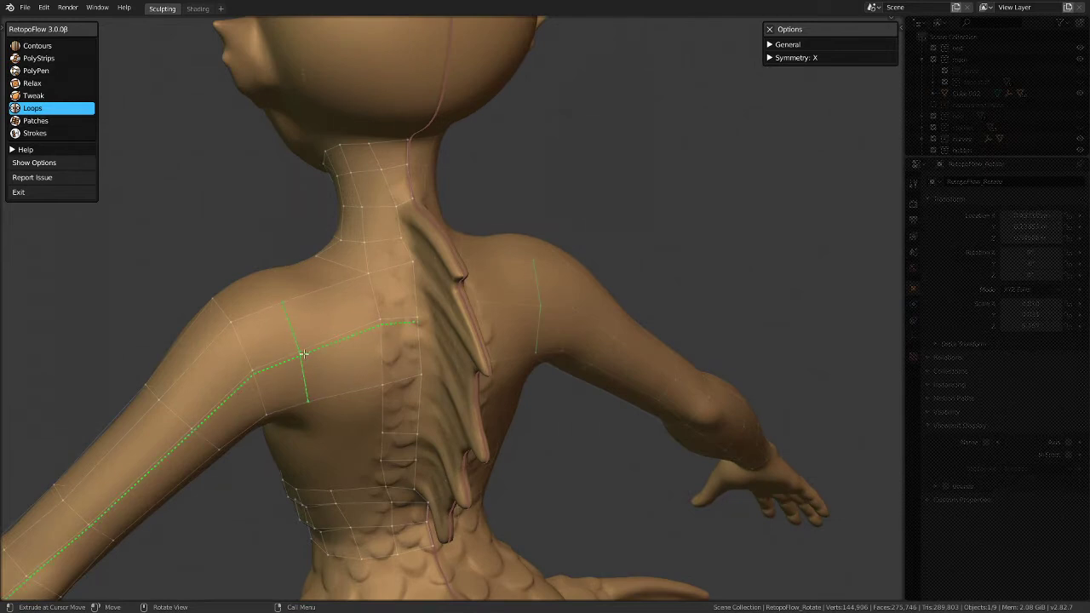
pyautogui.keyDown('ctrl'); pyautogui.click(340, 336); pyautogui.keyUp('ctrl')
# Step: Draw a horizontal contour around the upper tail with the Contours tool in a straight front view
pyautogui.moveTo(334, 425)
pyautogui.mouseDown(button='middle')
pyautogui.moveTo(338, 358)
pyautogui.moveTo(458, 304)
pyautogui.moveTo(372, 360)
pyautogui.moveTo(492, 452)
pyautogui.mouseUp(button='middle')
pyautogui.scroll(-5, 330, 357)
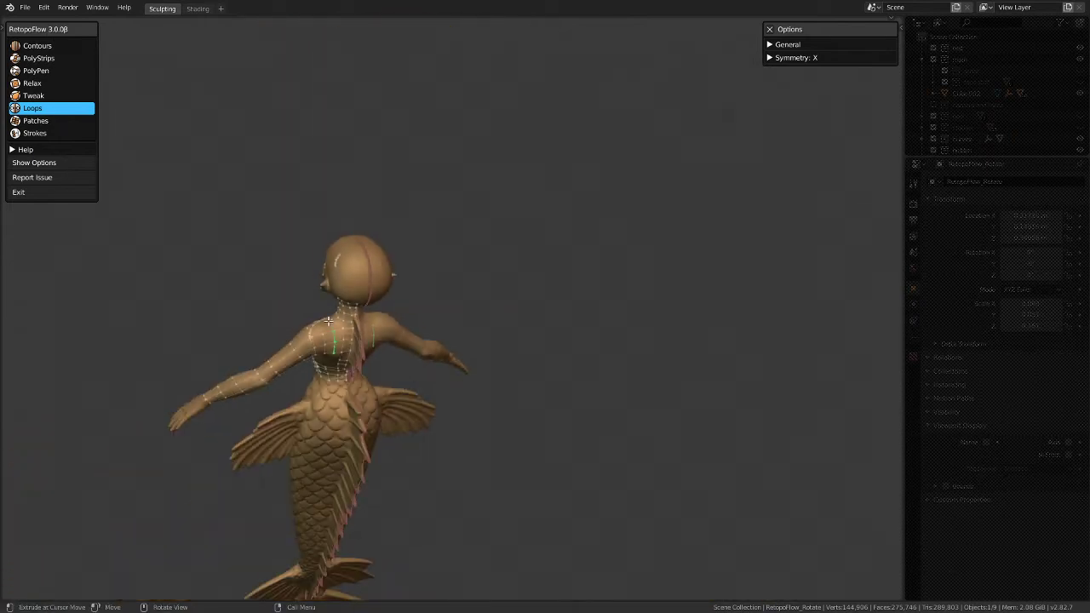
pyautogui.press('ctrl+KP_1')
pyautogui.press('KP_1')
pyautogui.scroll(-3, 492, 384)
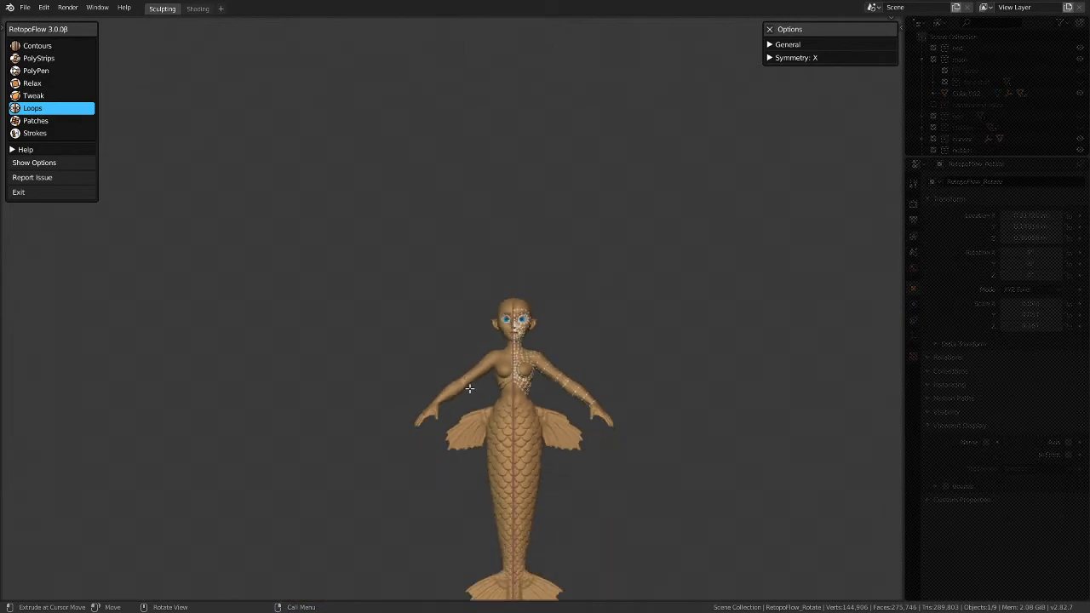
pyautogui.scroll(3, 537, 496)
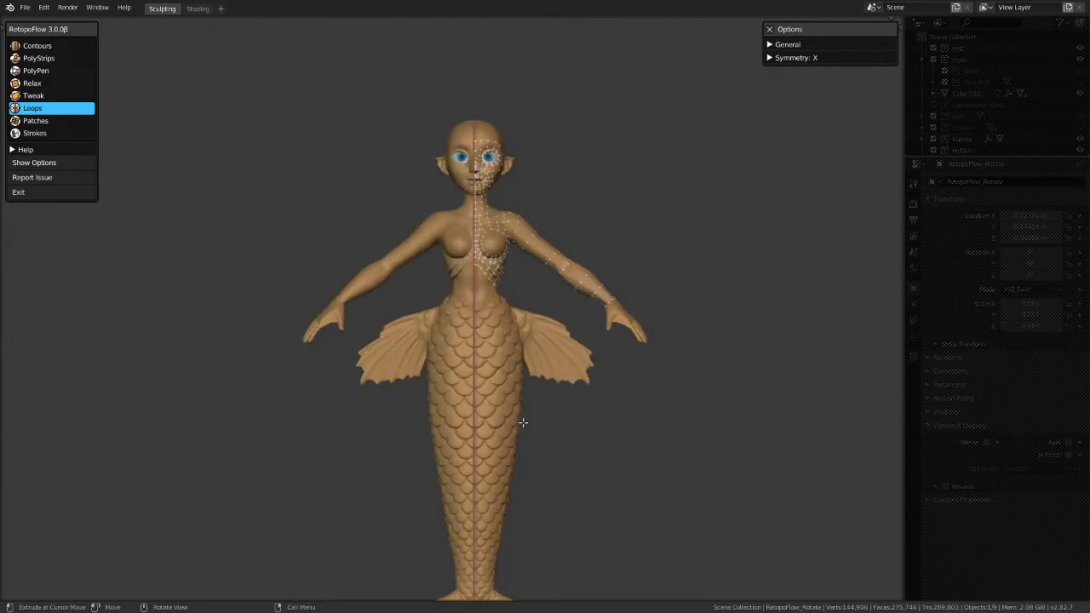
pyautogui.click(43, 45)
pyautogui.scroll(-3, 397, 394)
pyautogui.scroll(4, 460, 315)
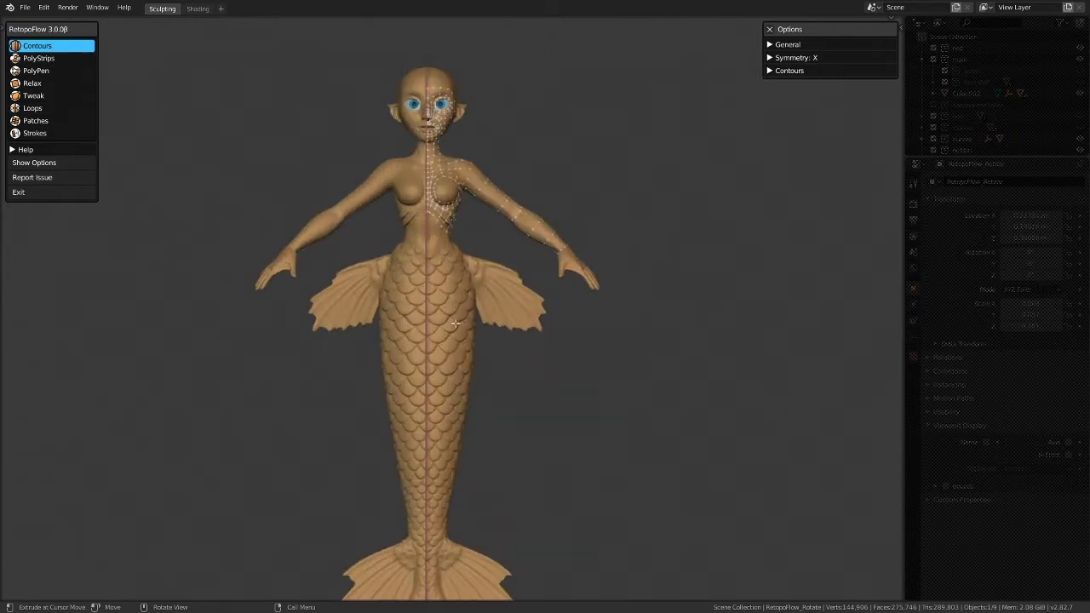
pyautogui.scroll(2, 479, 338)
pyautogui.scroll(-3, 479, 338)
pyautogui.scroll(2, 479, 318)
pyautogui.moveTo(422, 312); pyautogui.dragTo(397, 311)
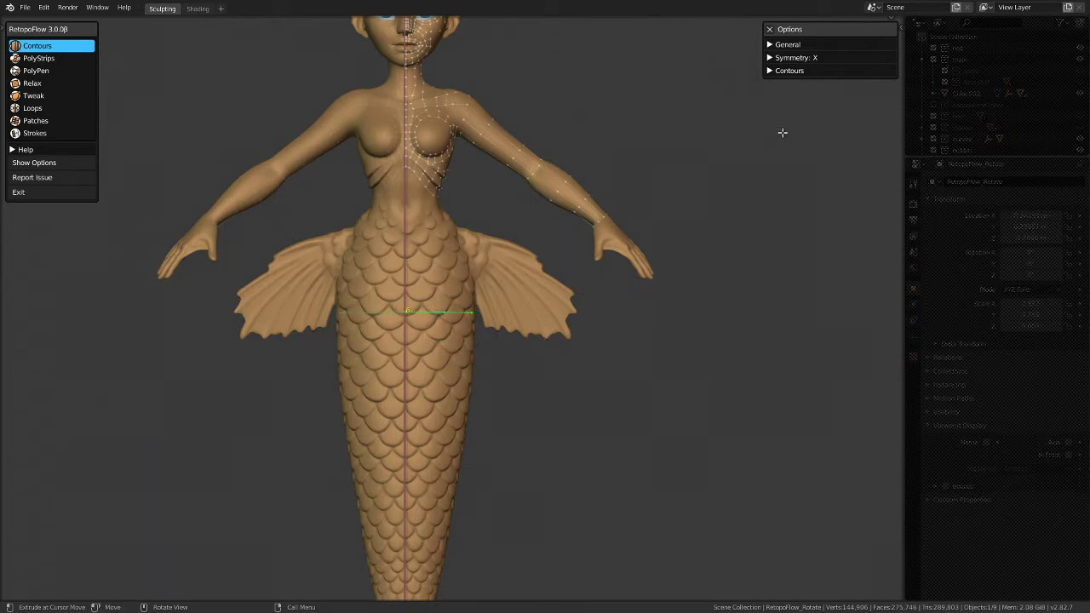
# Step: Set the Contours tool's initial vertex count to 16
pyautogui.click(772, 71)
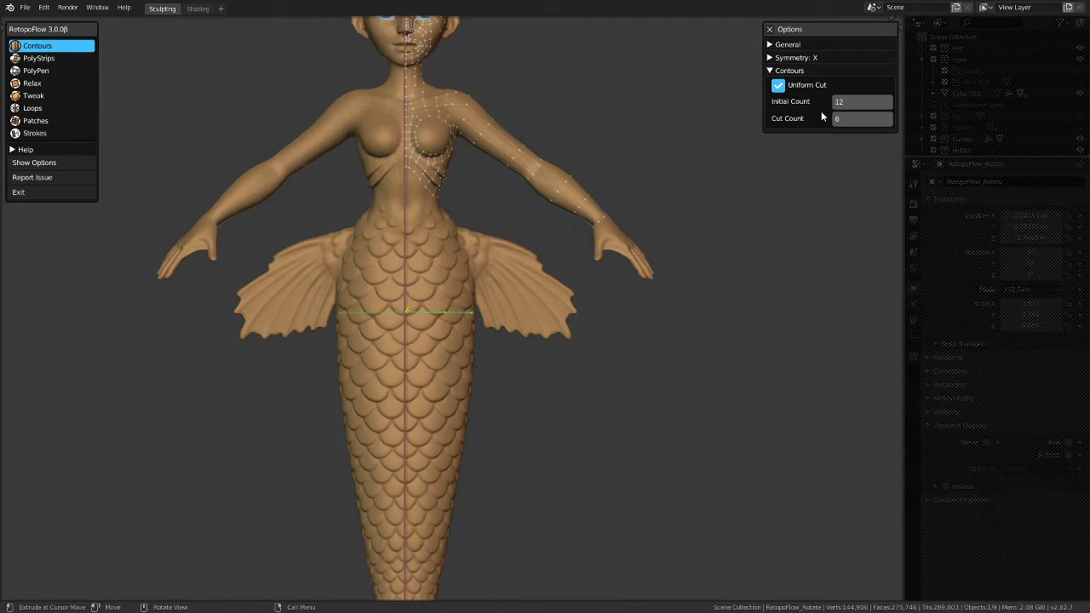
pyautogui.click(846, 101)
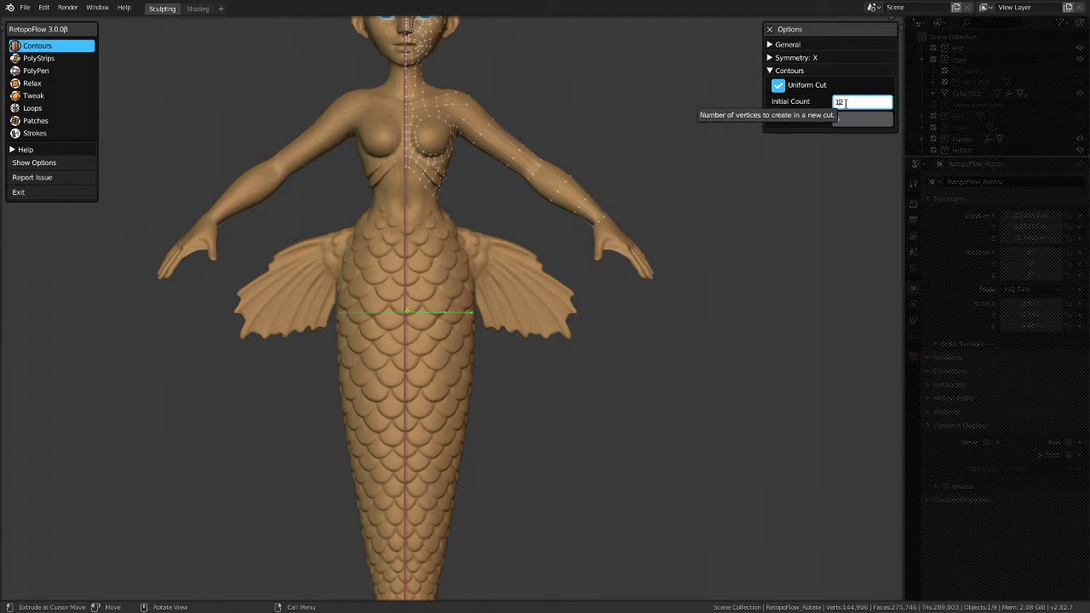
pyautogui.press('BackSpace')
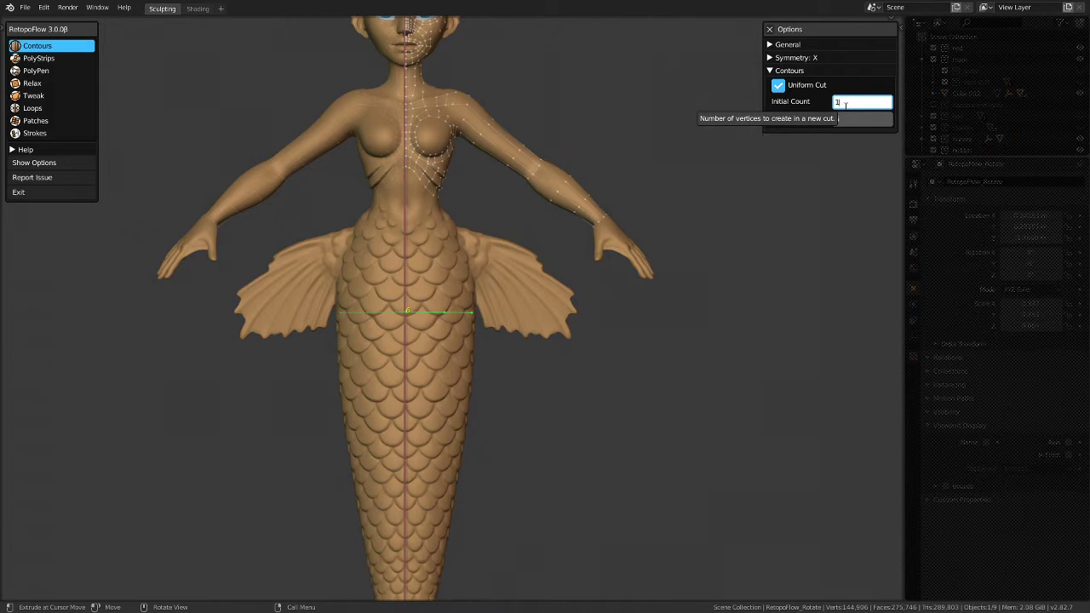
pyautogui.write('6')
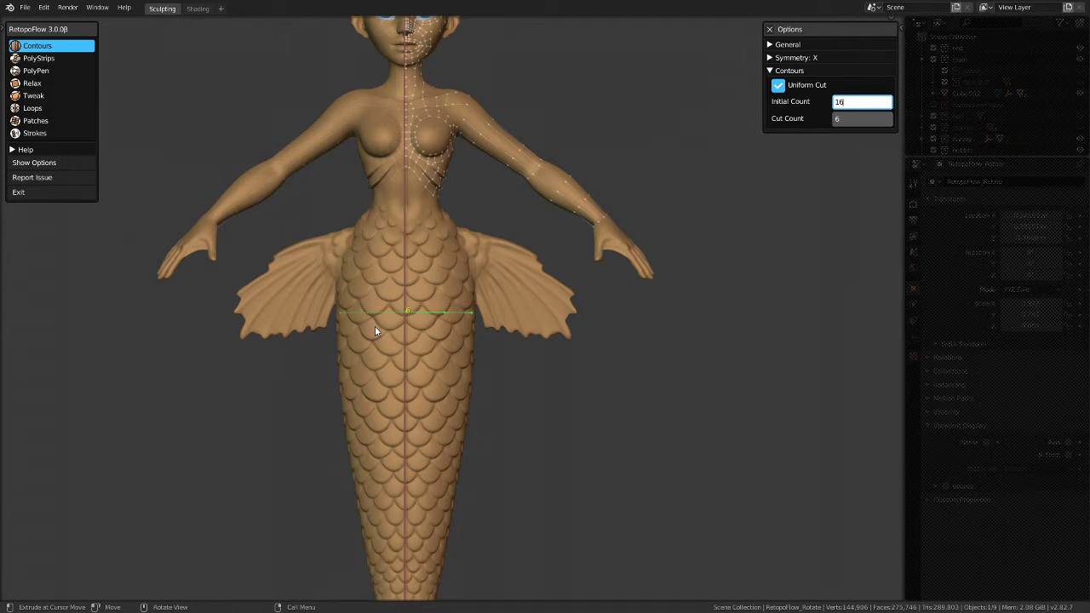
pyautogui.press('Return')
pyautogui.scroll(1, 413, 338)
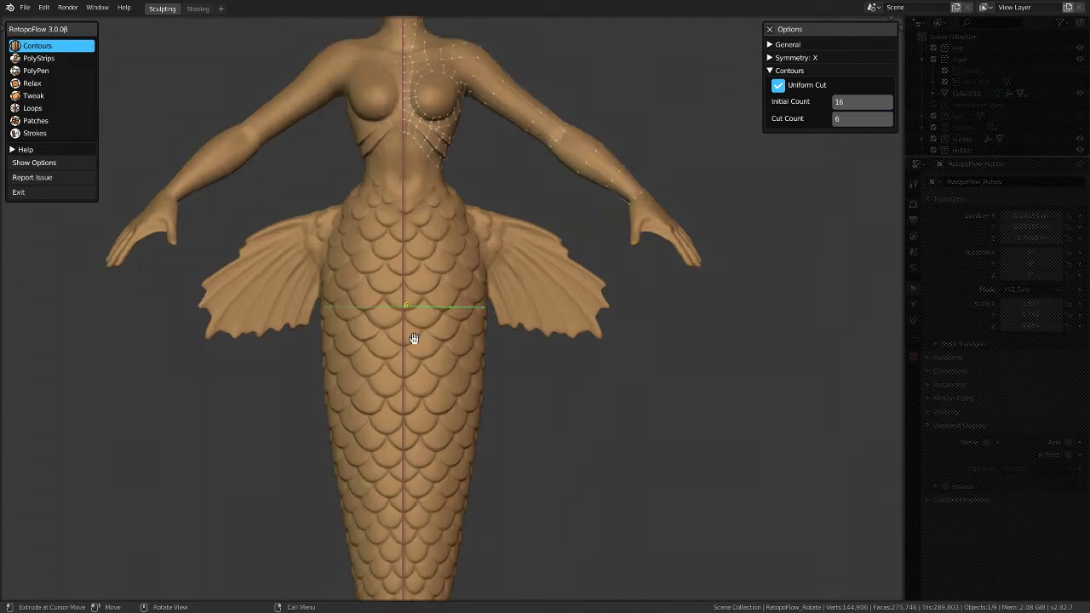
pyautogui.scroll(-1, 413, 338)
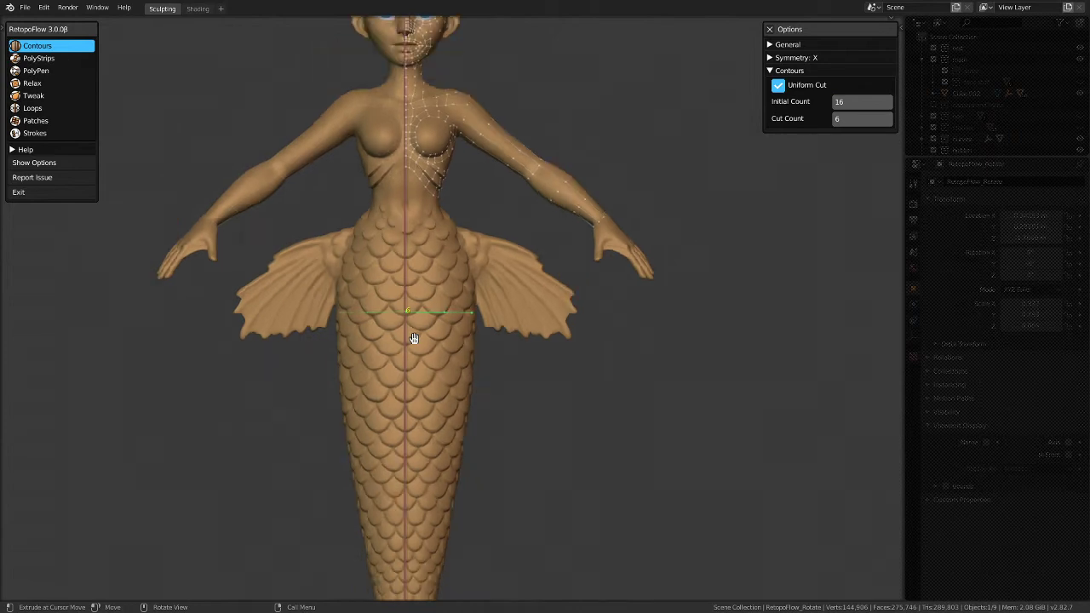
pyautogui.scroll(1, 455, 337)
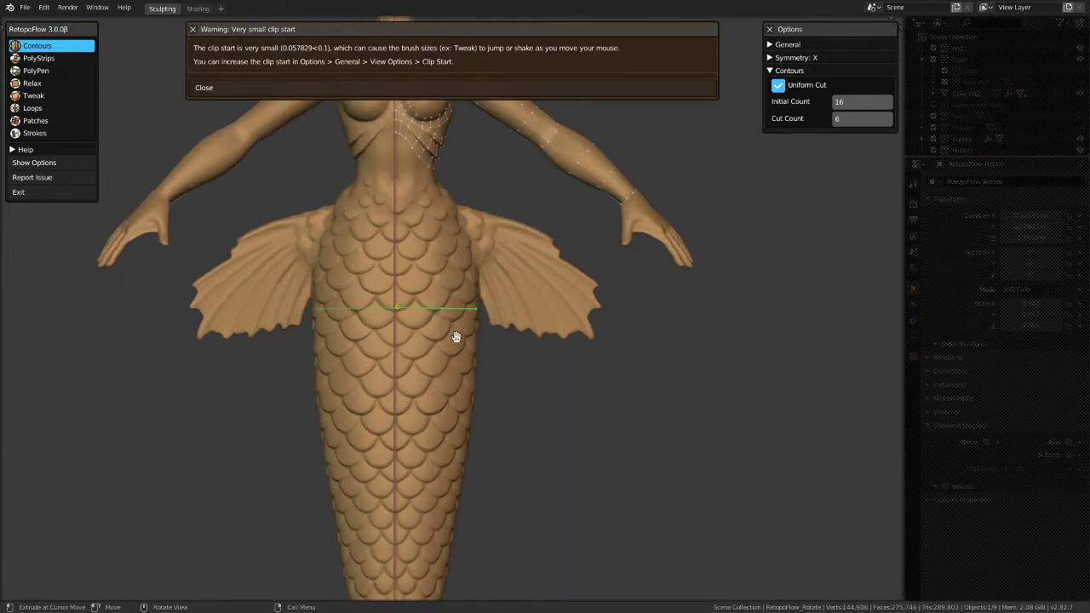
pyautogui.scroll(-1, 503, 333)
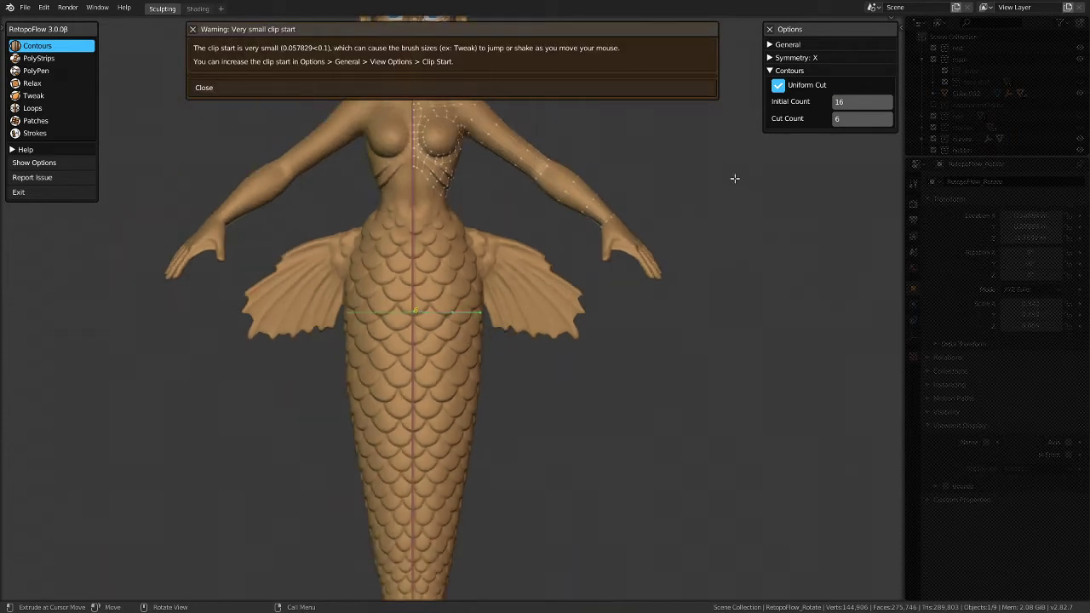
# Step: Try to set the cut count of the selected tail contour to 8
pyautogui.click(845, 119)
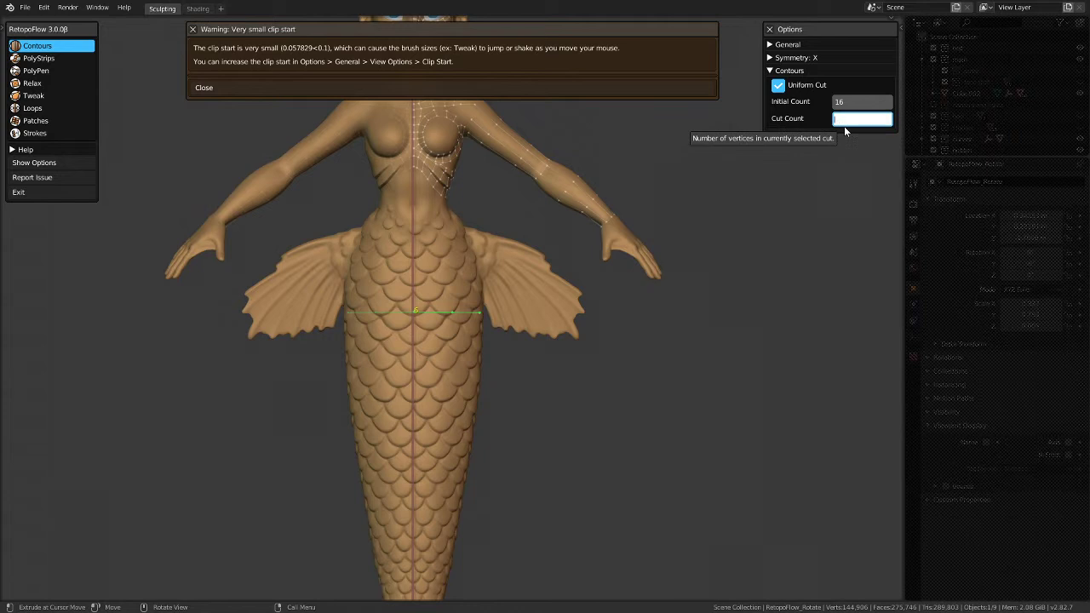
pyautogui.write('8')
pyautogui.press('Return')
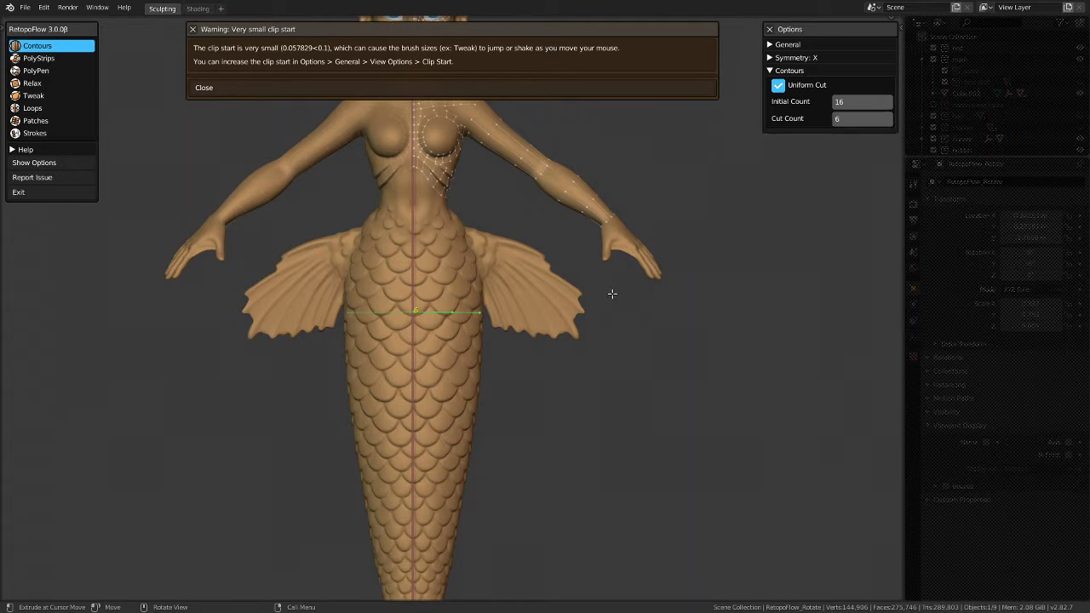
pyautogui.scroll(-1, 480, 347)
pyautogui.scroll(1, 482, 332)
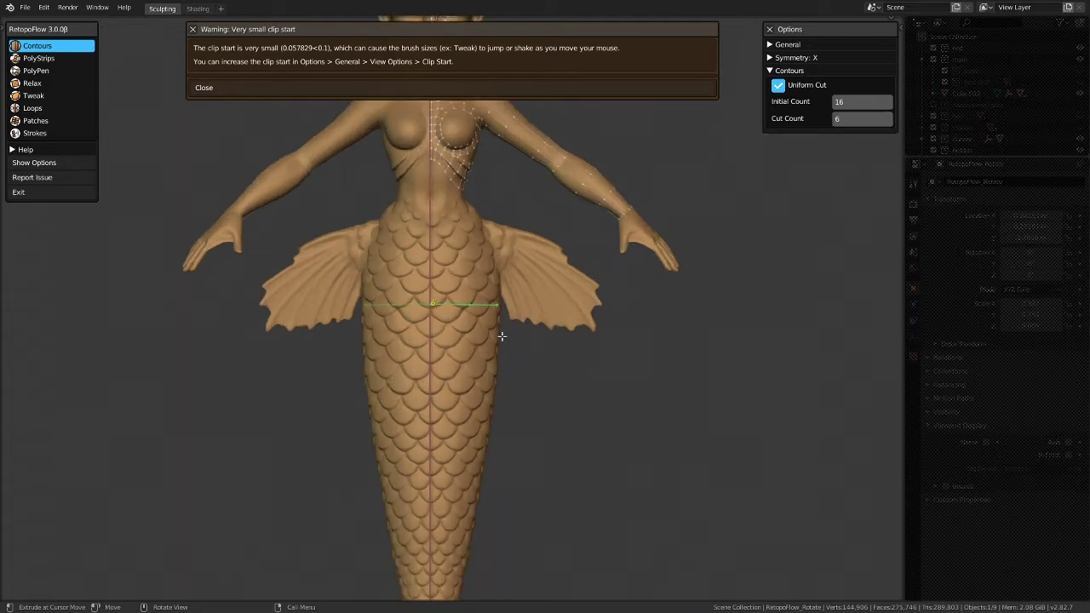
pyautogui.scroll(-1, 469, 346)
pyautogui.scroll(1, 467, 345)
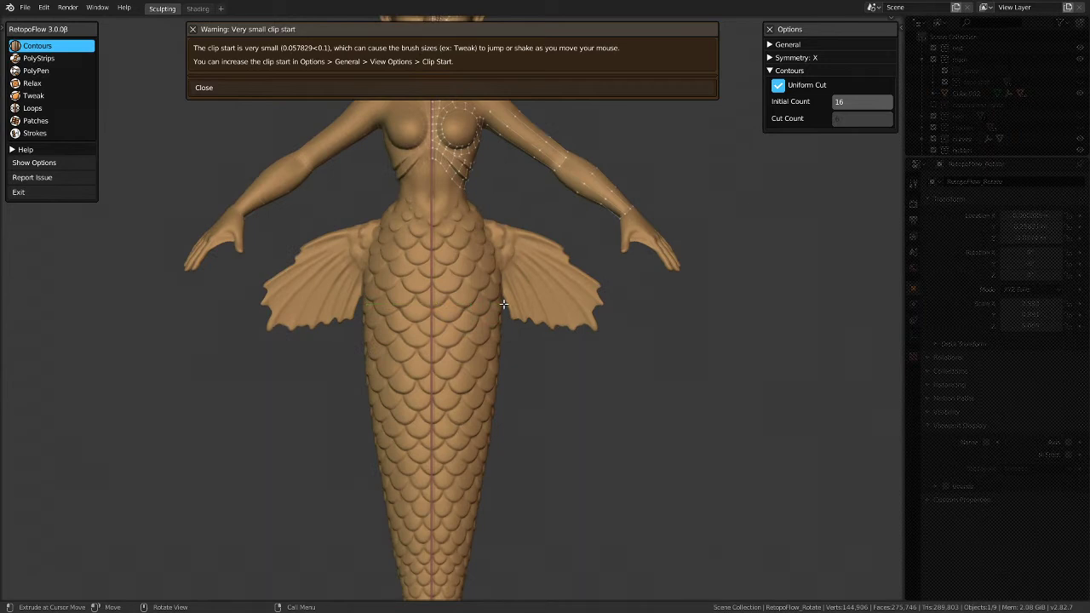
# Step: Draw four horizontal contours around the upper tail, spaced downward from just behind the side fins to mid-tail
pyautogui.moveTo(504, 303); pyautogui.dragTo(430, 304)
pyautogui.moveTo(511, 334); pyautogui.dragTo(413, 336)
pyautogui.moveTo(526, 365); pyautogui.dragTo(376, 368)
pyautogui.moveTo(518, 402); pyautogui.dragTo(357, 412)
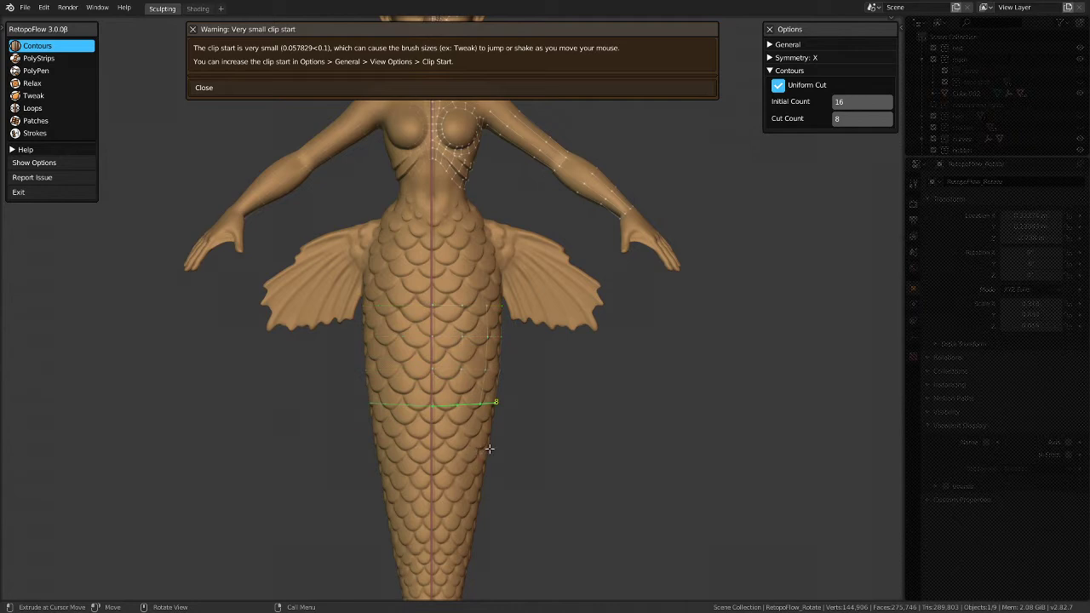
# Step: Add a contour around the tail just above the tail fin, plus four more along the stretch up to mid-tail
pyautogui.scroll(-3, 469, 409)
pyautogui.scroll(2, 475, 403)
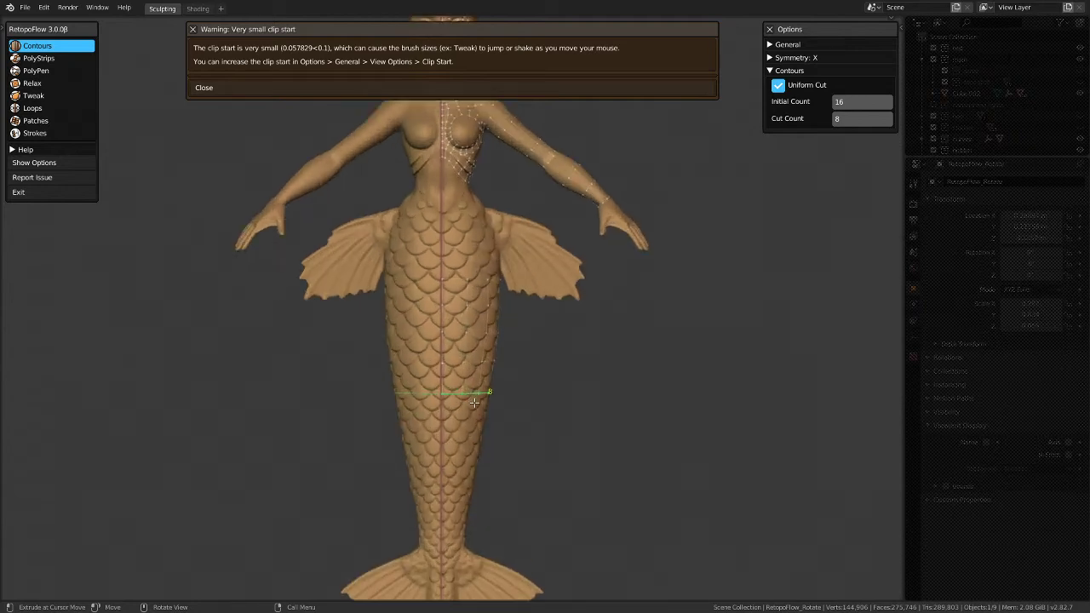
pyautogui.scroll(-1, 475, 408)
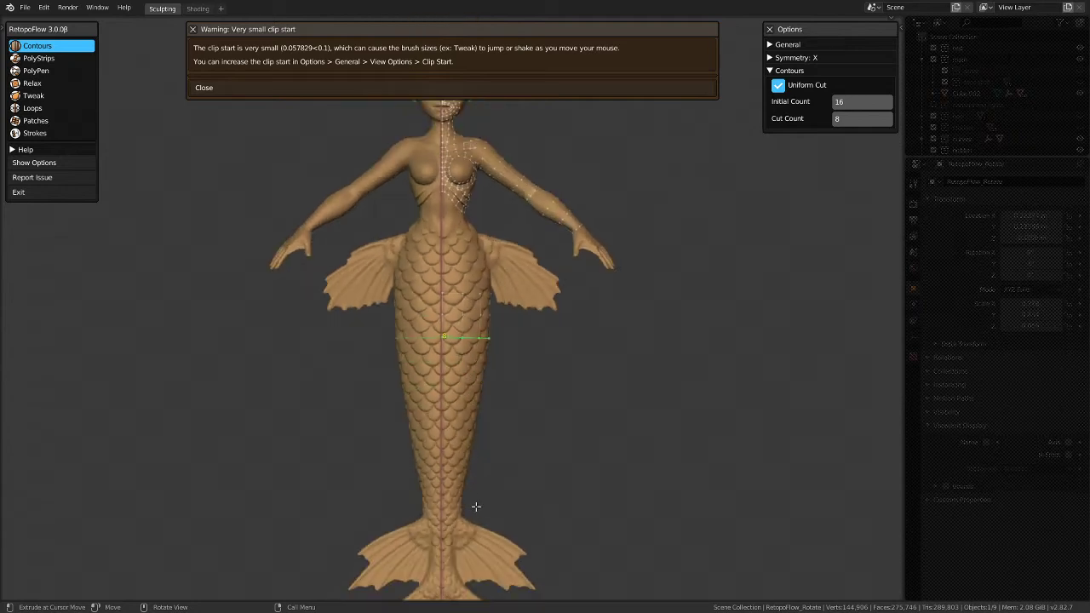
pyautogui.scroll(1, 442, 521)
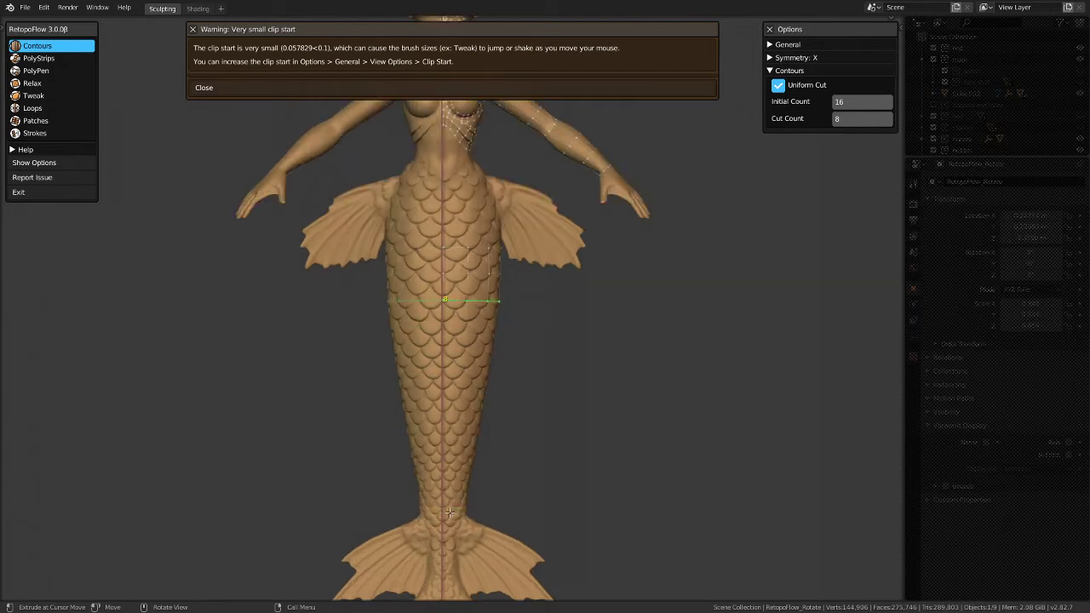
pyautogui.moveTo(468, 508); pyautogui.dragTo(413, 509)
pyautogui.moveTo(507, 339); pyautogui.dragTo(431, 338)
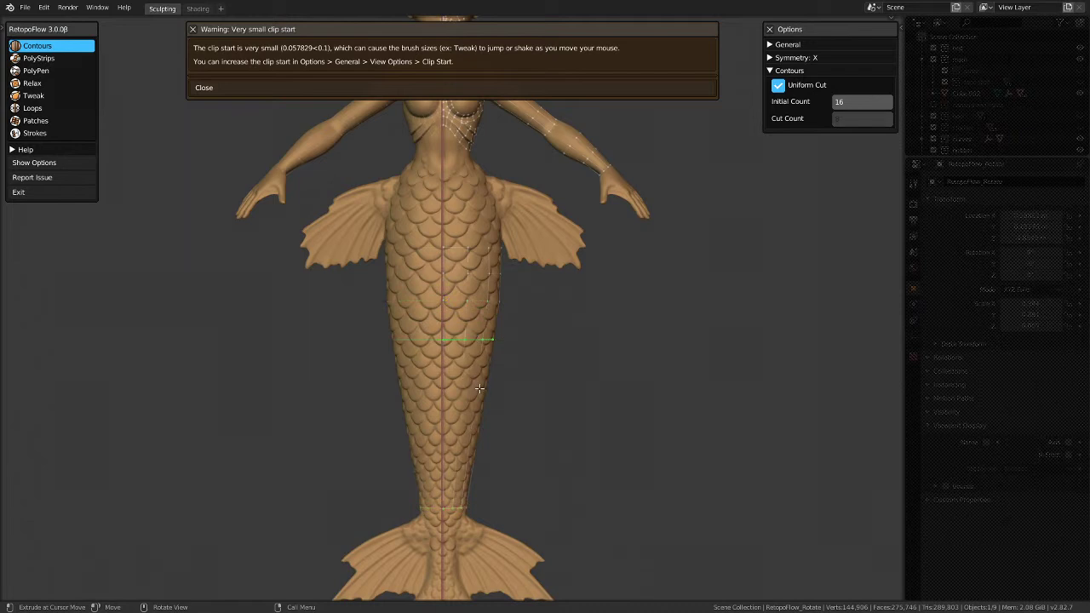
pyautogui.moveTo(475, 391); pyautogui.dragTo(424, 392)
pyautogui.moveTo(478, 432); pyautogui.dragTo(407, 435)
pyautogui.moveTo(475, 464); pyautogui.dragTo(424, 463)
# Step: Dismiss the clip start warning and examine how the contours follow the tail and dorsal fin from the side and front
pyautogui.moveTo(529, 401)
pyautogui.mouseDown(button='middle')
pyautogui.moveTo(455, 384)
pyautogui.moveTo(521, 299)
pyautogui.moveTo(382, 182)
pyautogui.moveTo(374, 200)
pyautogui.mouseUp(button='middle')
pyautogui.moveTo(384, 287); pyautogui.dragTo(493, 268, button='middle')
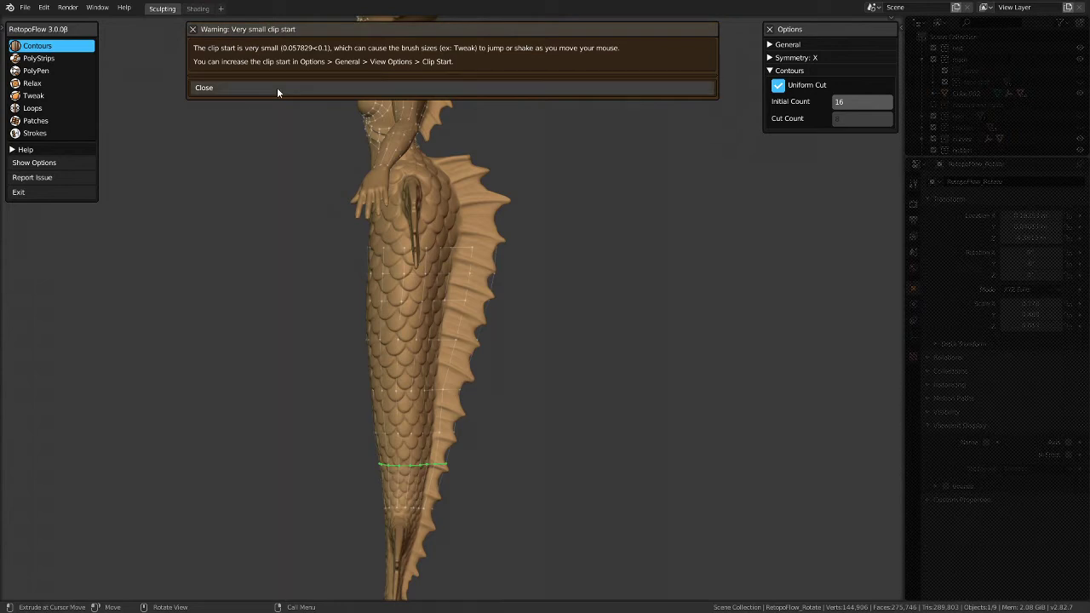
pyautogui.click(237, 87)
pyautogui.scroll(2, 409, 452)
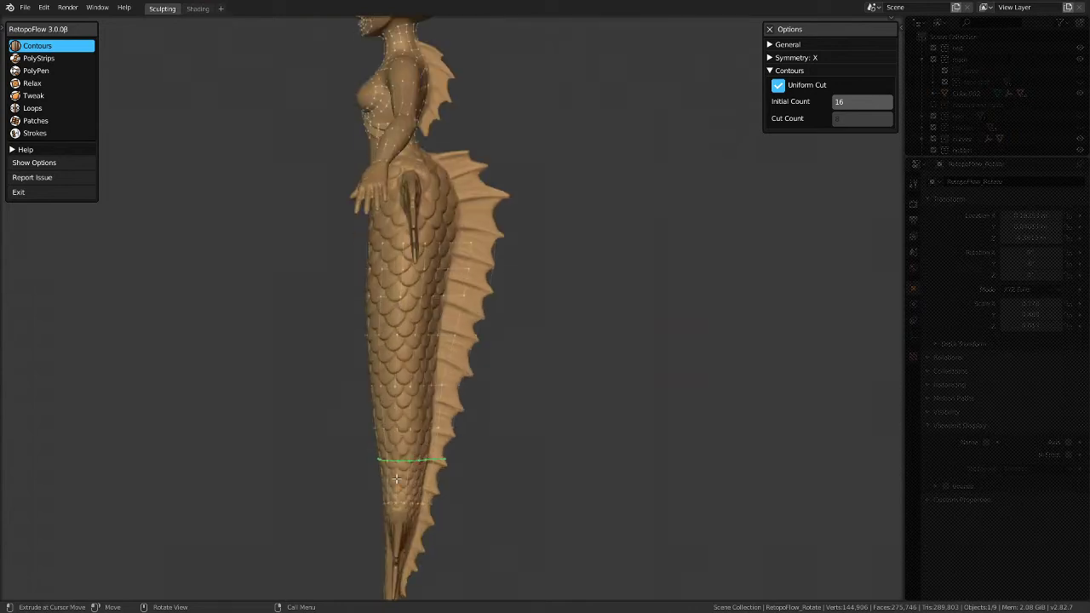
pyautogui.scroll(-3, 445, 473)
pyautogui.moveTo(458, 158); pyautogui.dragTo(466, 205, button='middle')
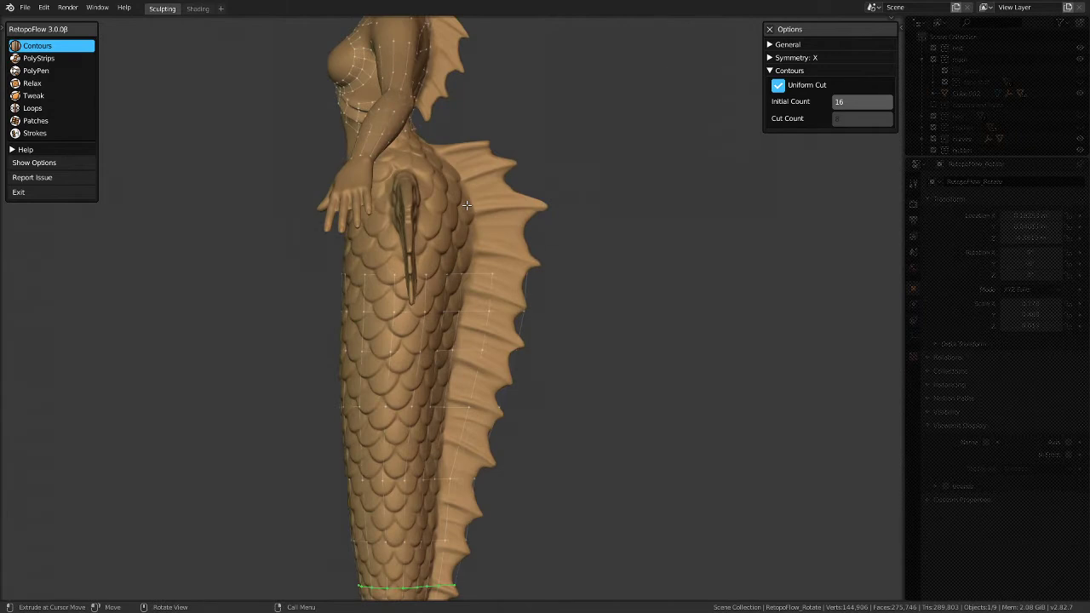
pyautogui.moveTo(452, 206); pyautogui.dragTo(395, 213, button='middle')
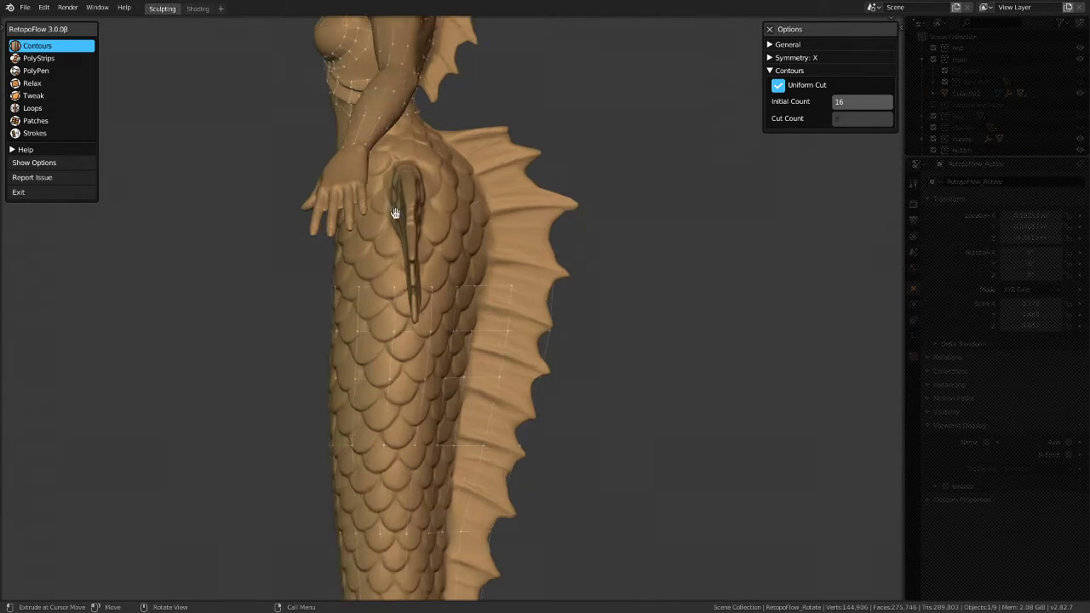
pyautogui.scroll(-5, 330, 253)
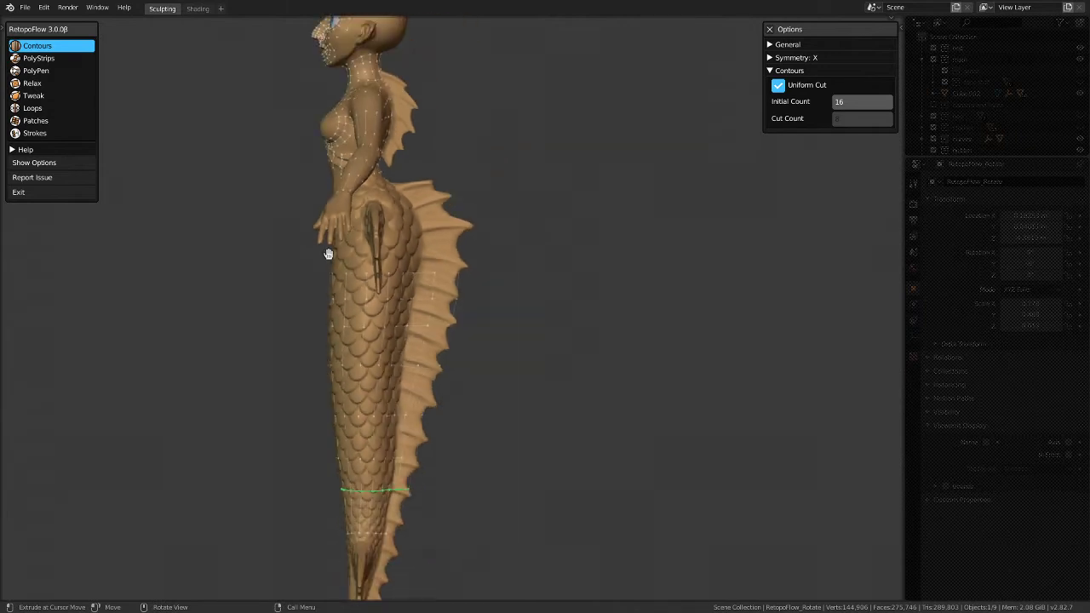
pyautogui.scroll(4, 347, 533)
pyautogui.moveTo(349, 475); pyautogui.dragTo(450, 249, button='middle')
pyautogui.click(423, 218)
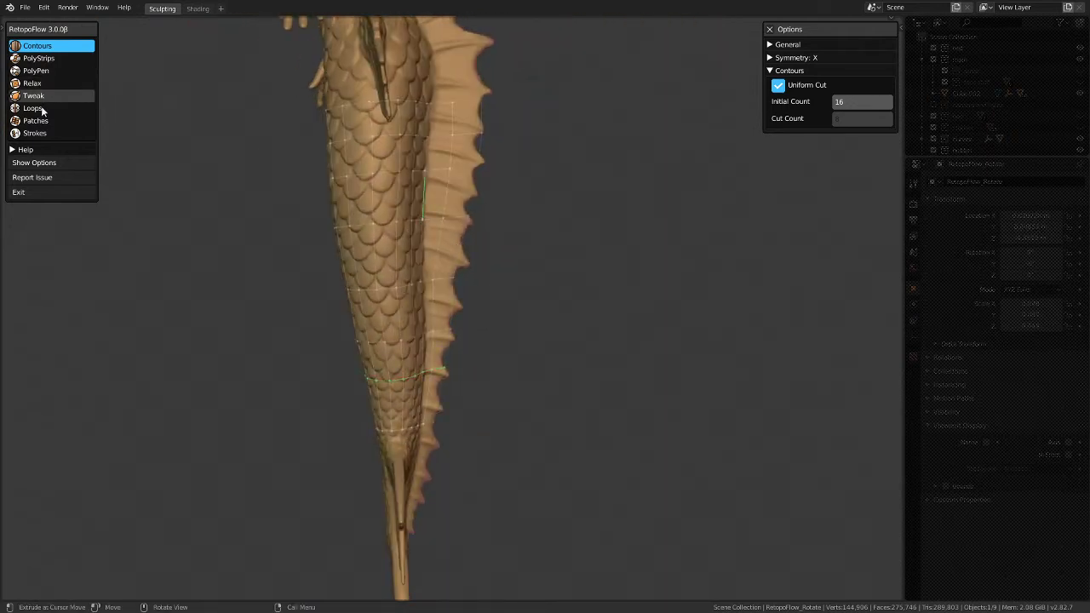
pyautogui.moveTo(352, 421); pyautogui.dragTo(496, 344, button='middle')
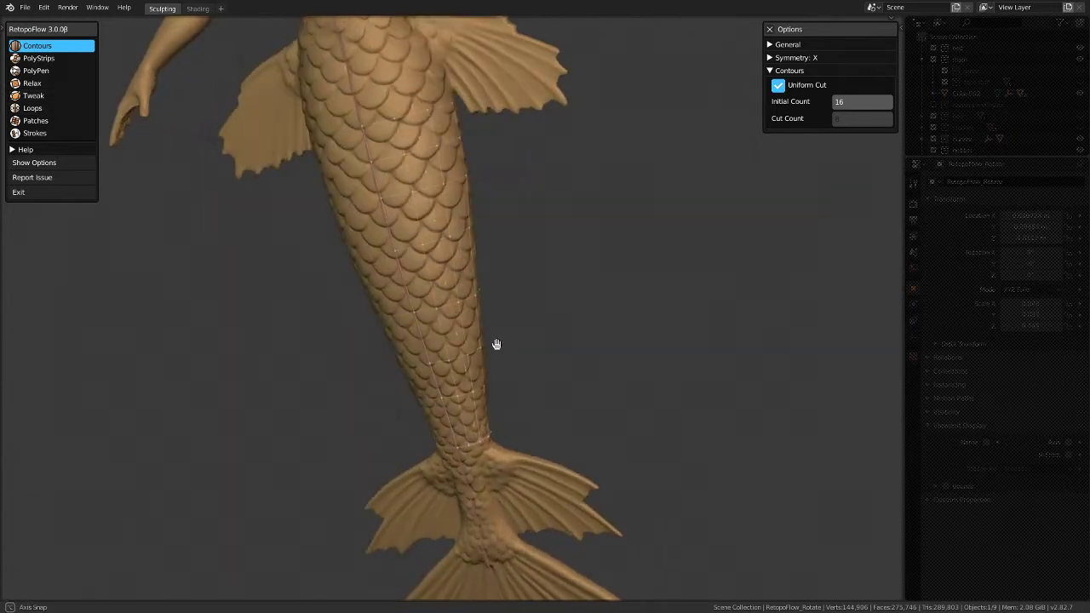
# Step: Try a contour cut around the base of the side fin from the front view, and undo it
pyautogui.scroll(-2, 494, 340)
pyautogui.scroll(1, 495, 208)
pyautogui.scroll(4, 511, 109)
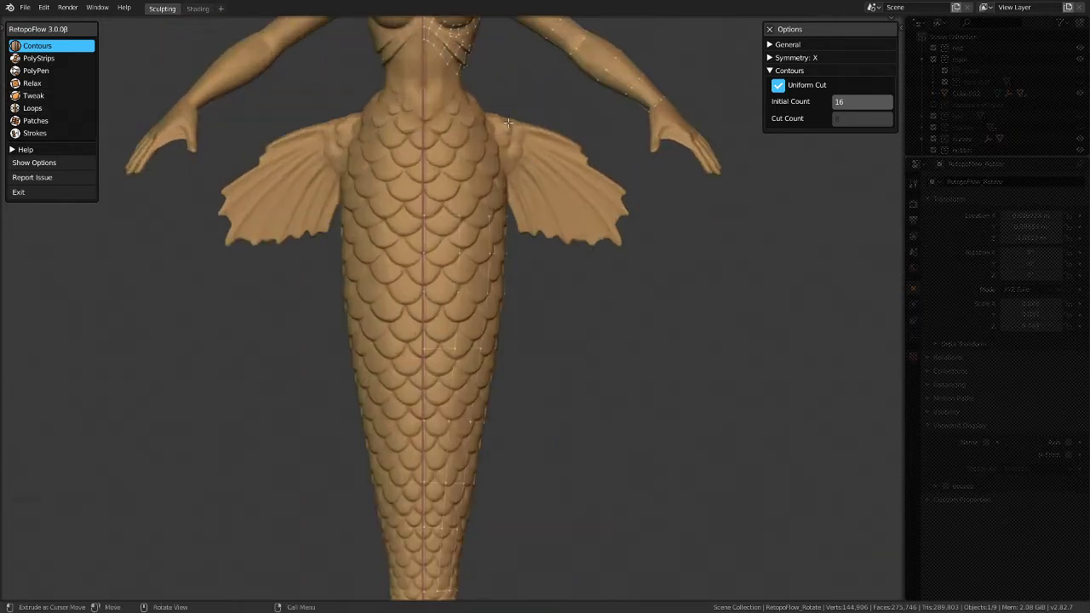
pyautogui.scroll(1, 508, 125)
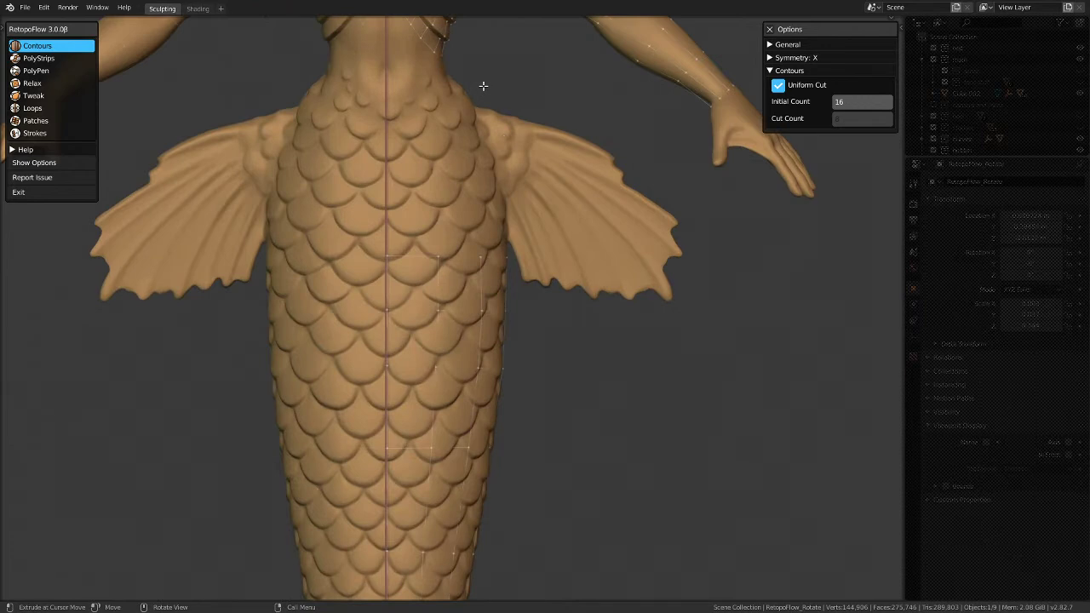
pyautogui.scroll(-4, 483, 86)
pyautogui.scroll(3, 484, 100)
pyautogui.scroll(-3, 485, 99)
pyautogui.scroll(3, 434, 104)
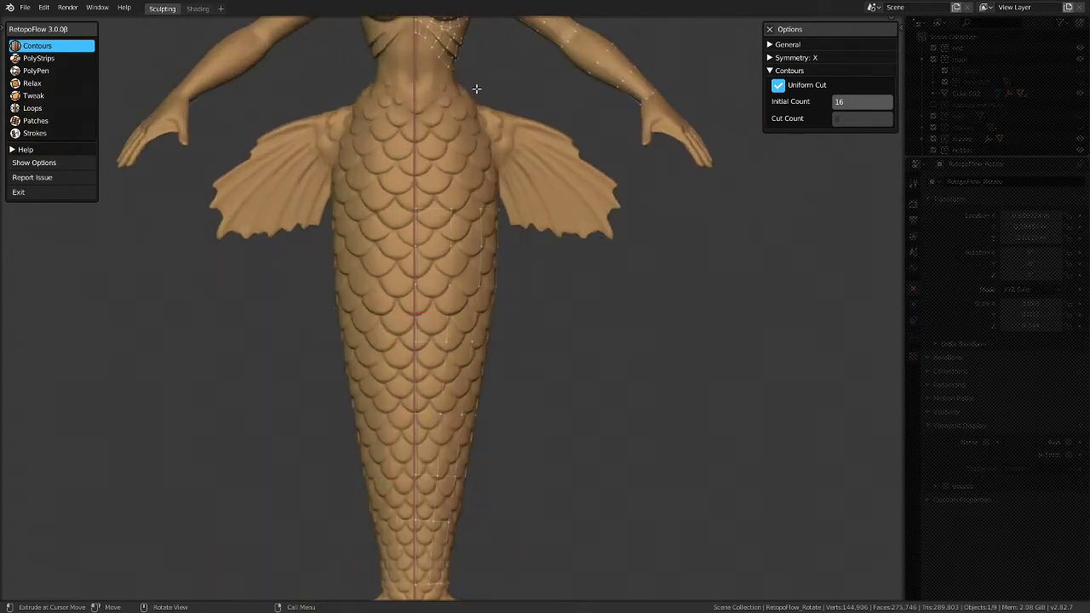
pyautogui.moveTo(477, 87); pyautogui.dragTo(502, 172)
pyautogui.moveTo(502, 171); pyautogui.dragTo(502, 171)
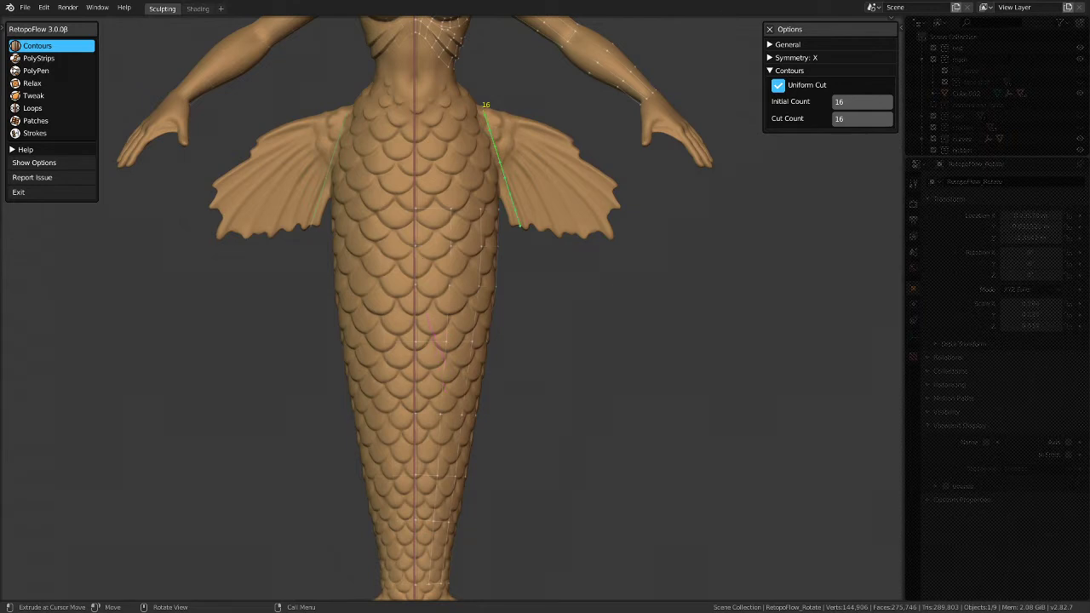
pyautogui.scroll(1, 519, 141)
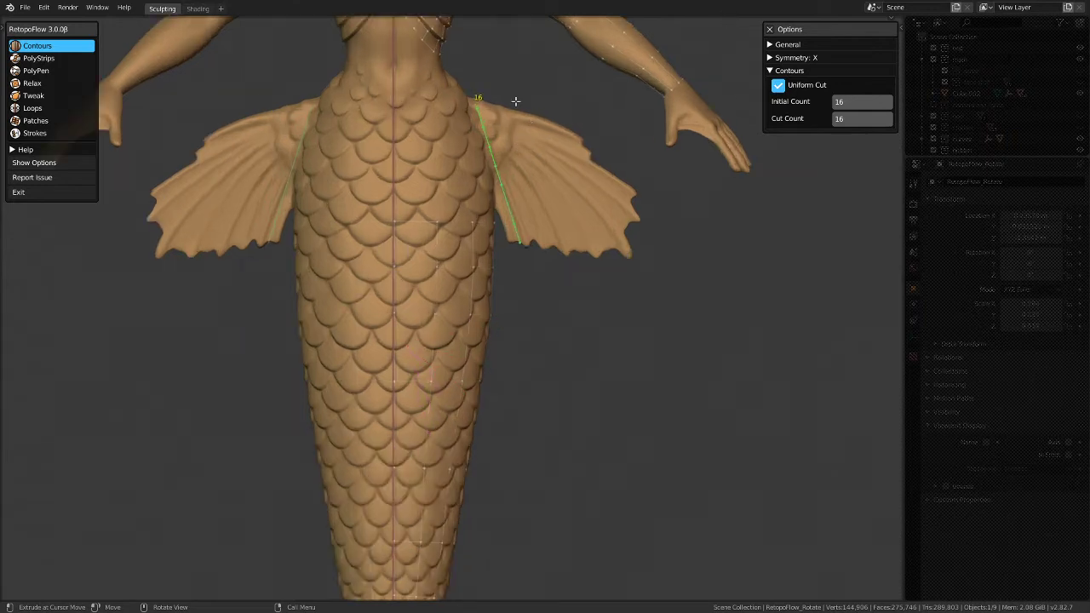
pyautogui.scroll(3, 481, 124)
pyautogui.scroll(-2, 470, 138)
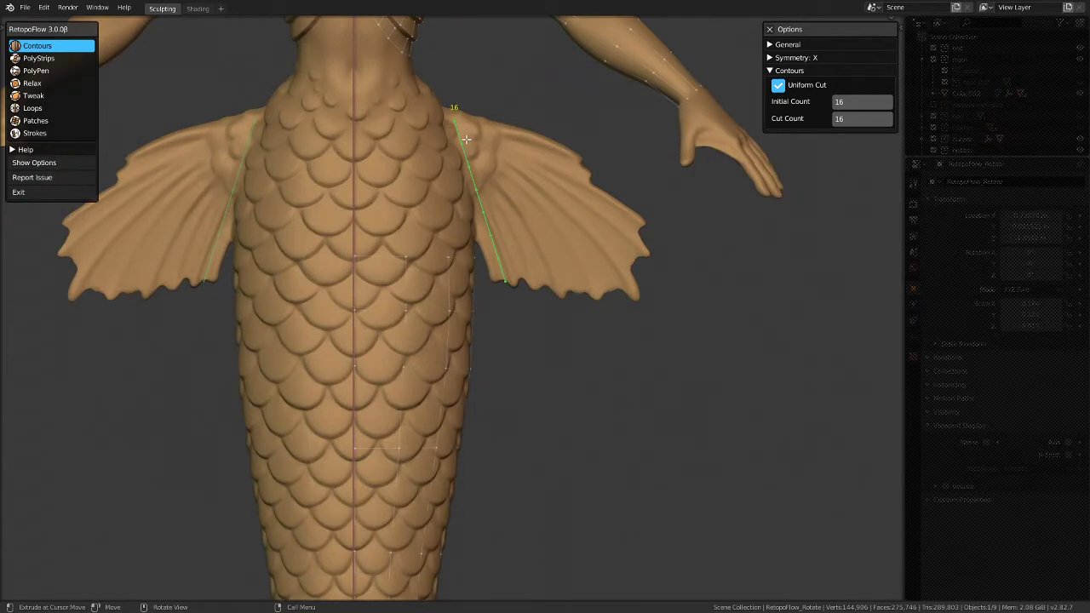
pyautogui.hotkey('ctrl', 'z')
# Step: Retry the contour at the side fin's base from a closer view, keeping the initial count at 16
pyautogui.scroll(-1, 466, 139)
pyautogui.click(852, 102)
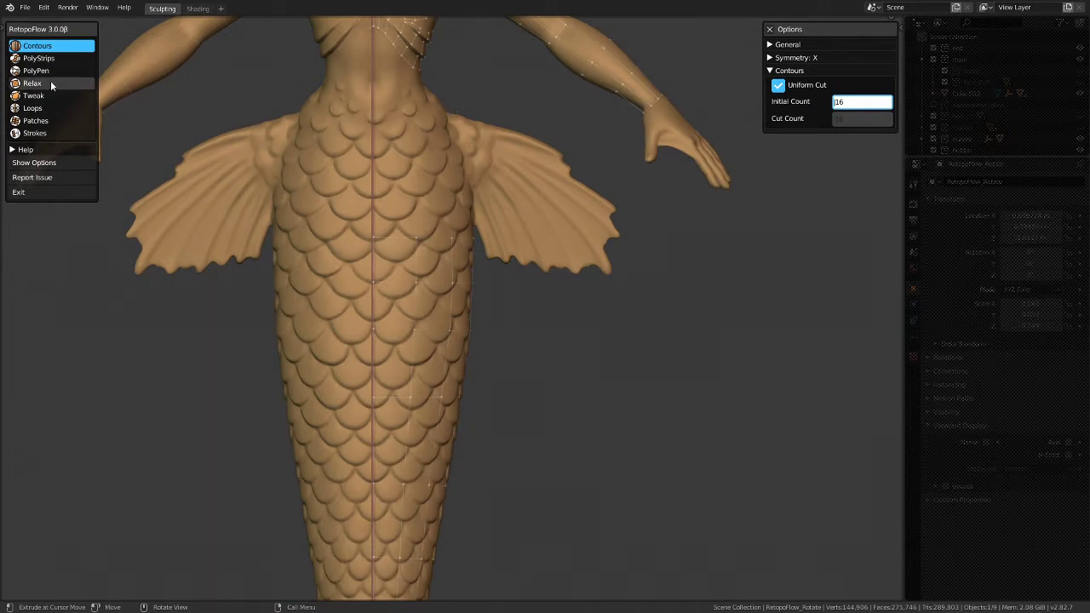
pyautogui.scroll(2, 437, 129)
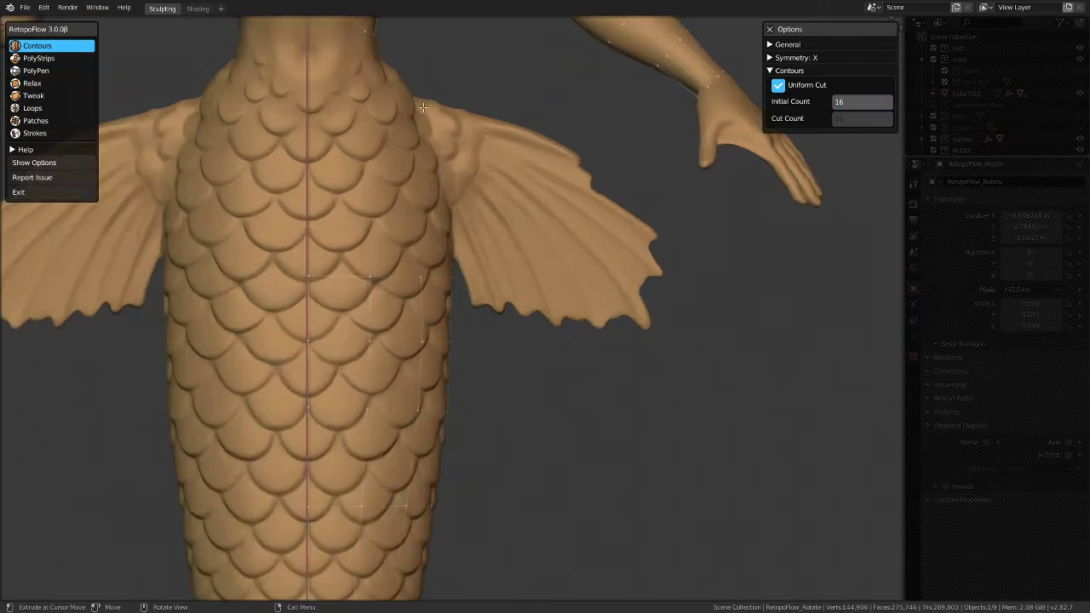
pyautogui.moveTo(421, 108); pyautogui.dragTo(438, 152)
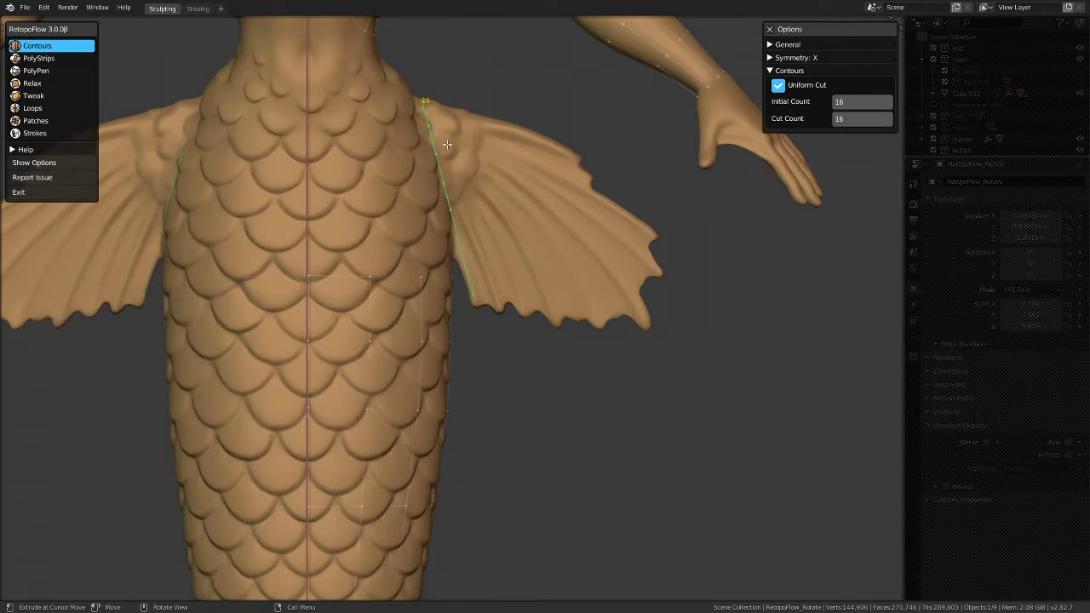
# Step: Build the first quad at the front root of the side fin with the PolyPen tool
pyautogui.click(36, 70)
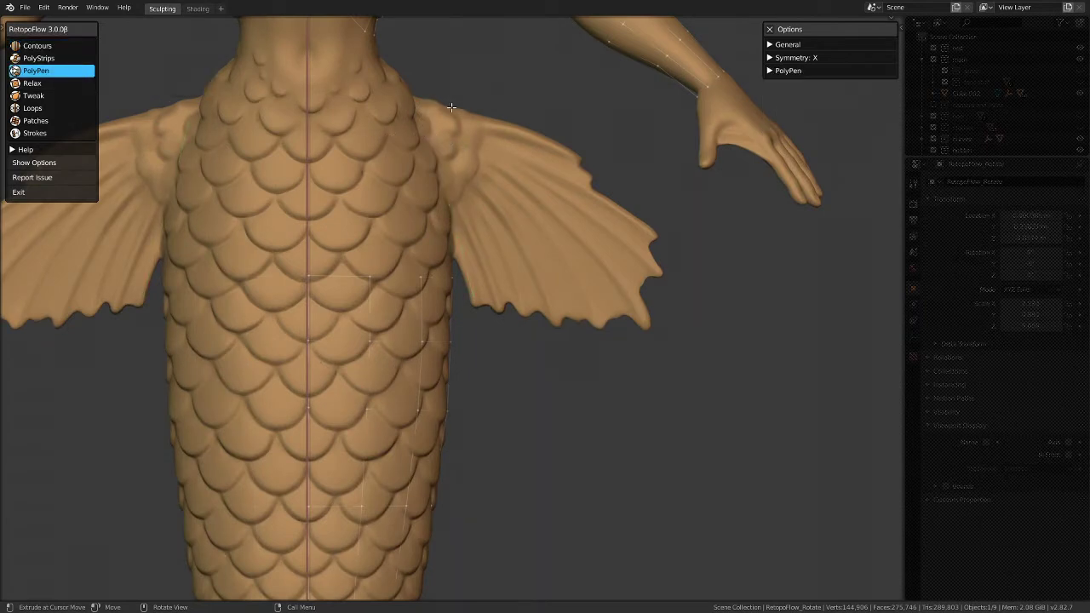
pyautogui.click(422, 104)
pyautogui.click(452, 132)
pyautogui.moveTo(462, 133); pyautogui.dragTo(349, 358, button='middle')
pyautogui.scroll(2, 324, 357)
pyautogui.click(306, 340)
pyautogui.click(350, 358)
pyautogui.click(342, 396)
# Step: Extend the quad strip along the back side of the side fin's base to the uppermost tail contour
pyautogui.click(404, 378)
pyautogui.click(395, 415)
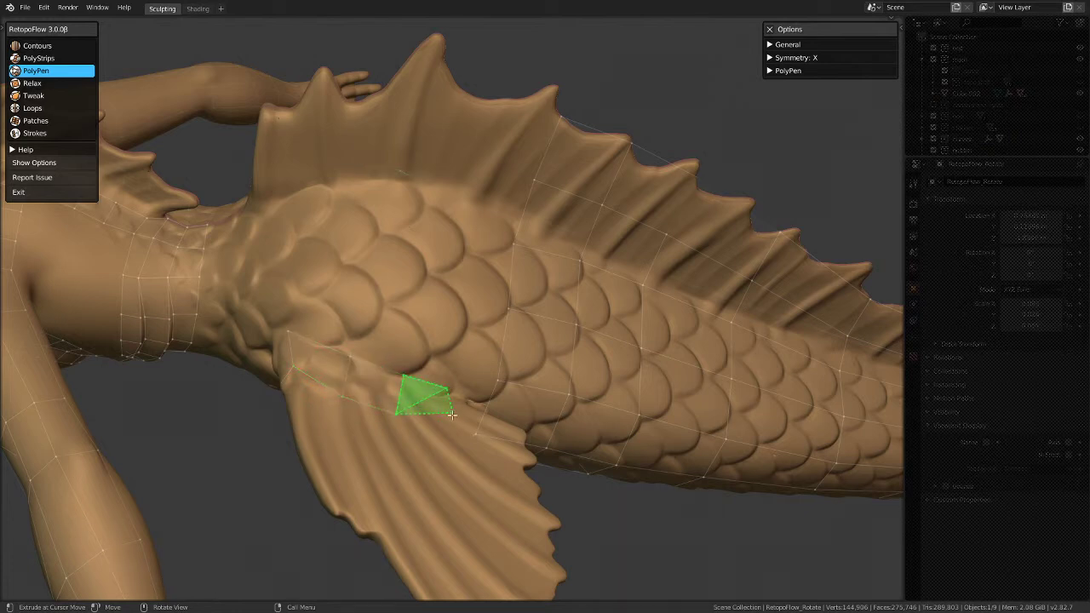
pyautogui.click(448, 419)
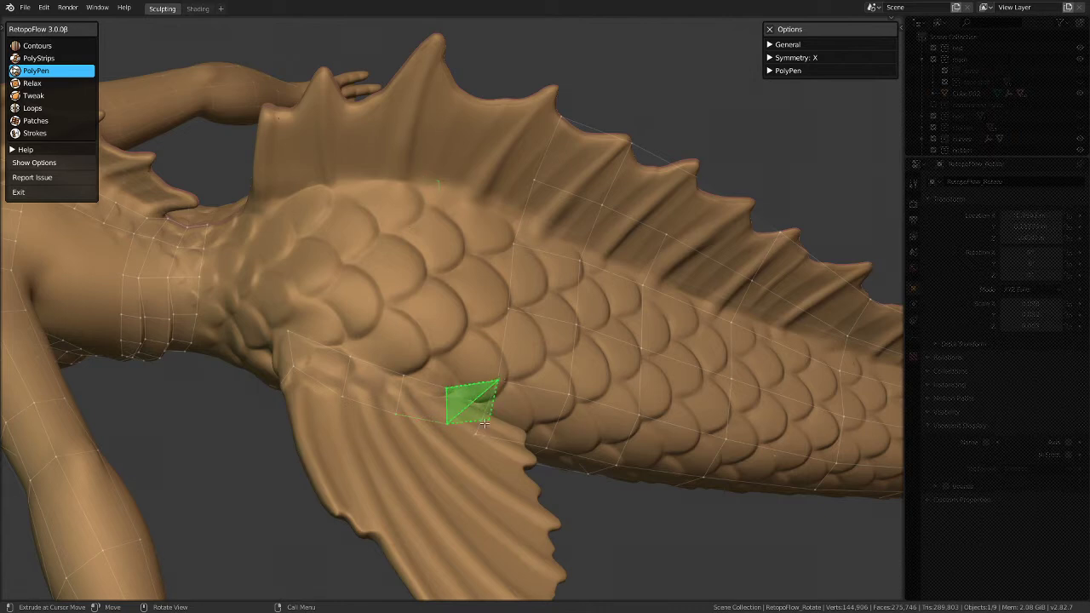
pyautogui.click(482, 425)
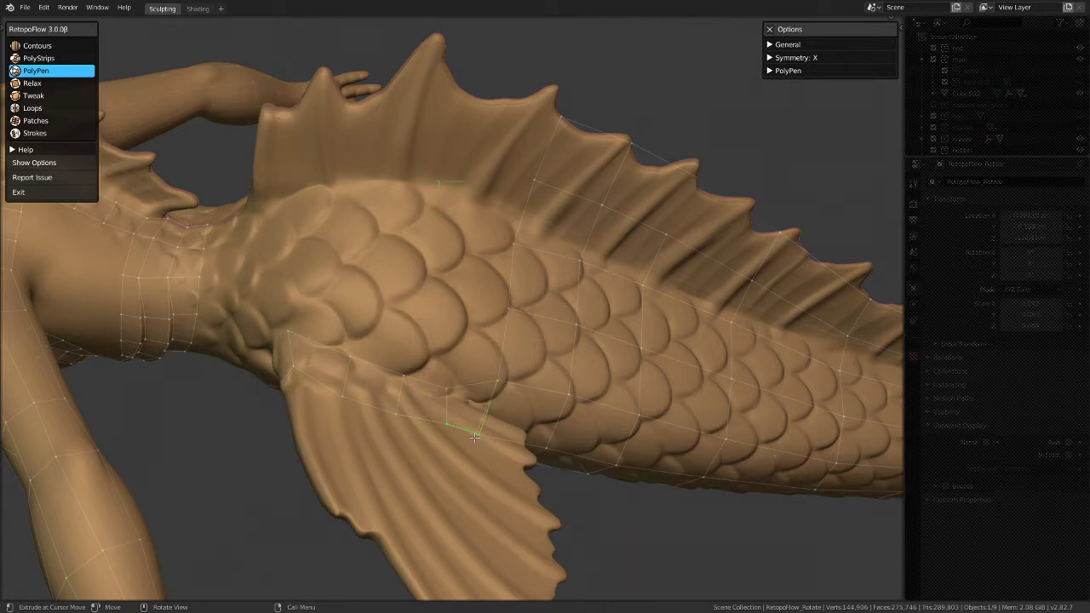
# Step: Place a vertex behind the side fin's rear root to tie the fin base strip into the tail contour
pyautogui.scroll(2, 481, 434)
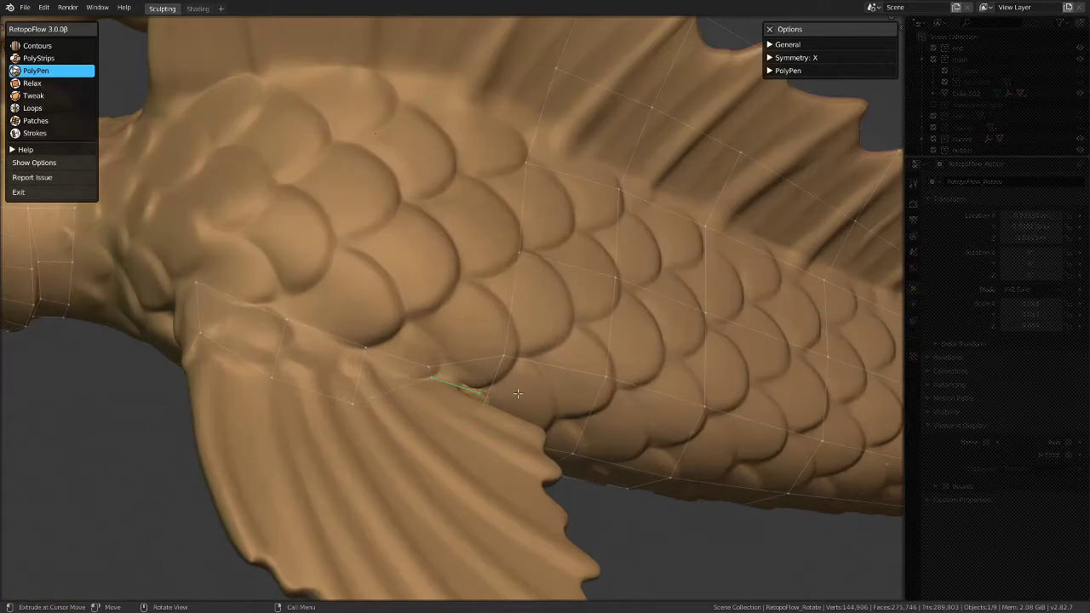
pyautogui.moveTo(455, 378); pyautogui.dragTo(396, 370, button='middle')
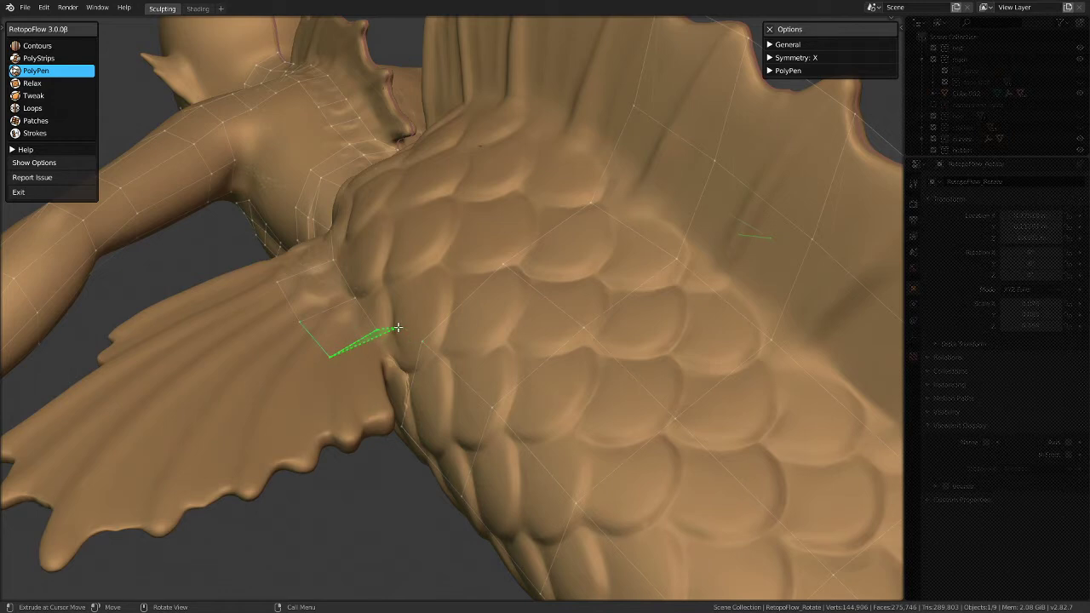
pyautogui.moveTo(408, 329); pyautogui.dragTo(429, 358, button='middle')
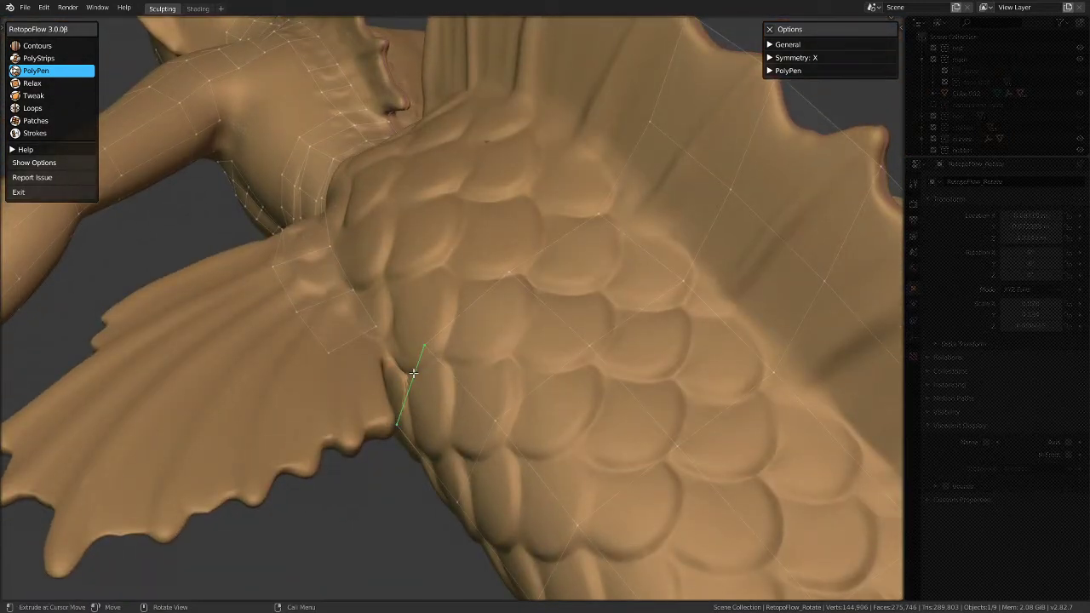
pyautogui.click(392, 368)
pyautogui.moveTo(392, 370); pyautogui.dragTo(447, 369, button='middle')
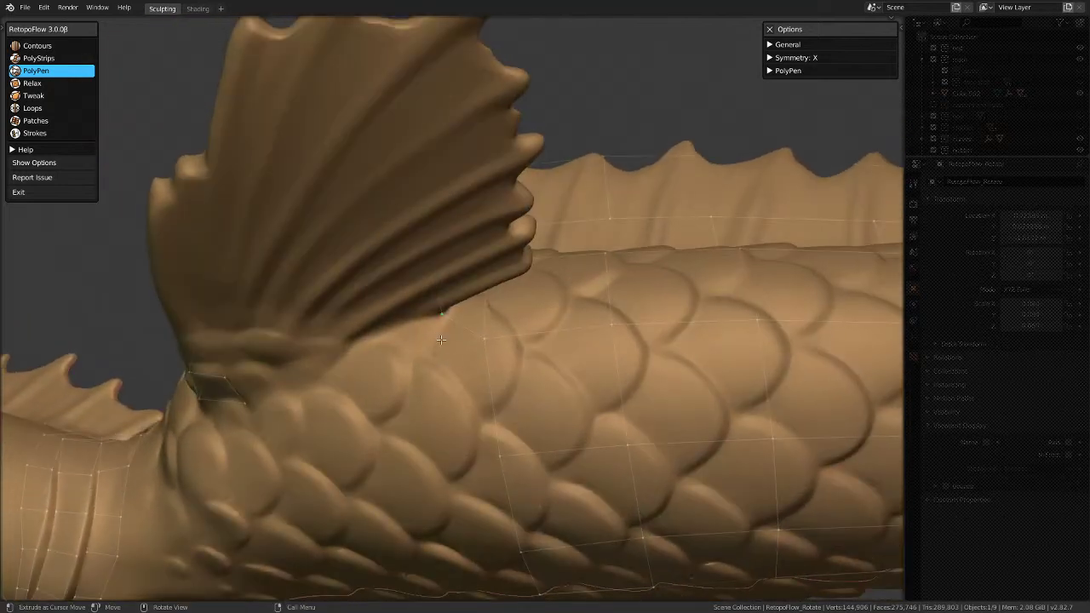
# Step: Continue the quads along the front side of the fin's base and join them to the strip's first quad
pyautogui.click(402, 377)
pyautogui.click(378, 331)
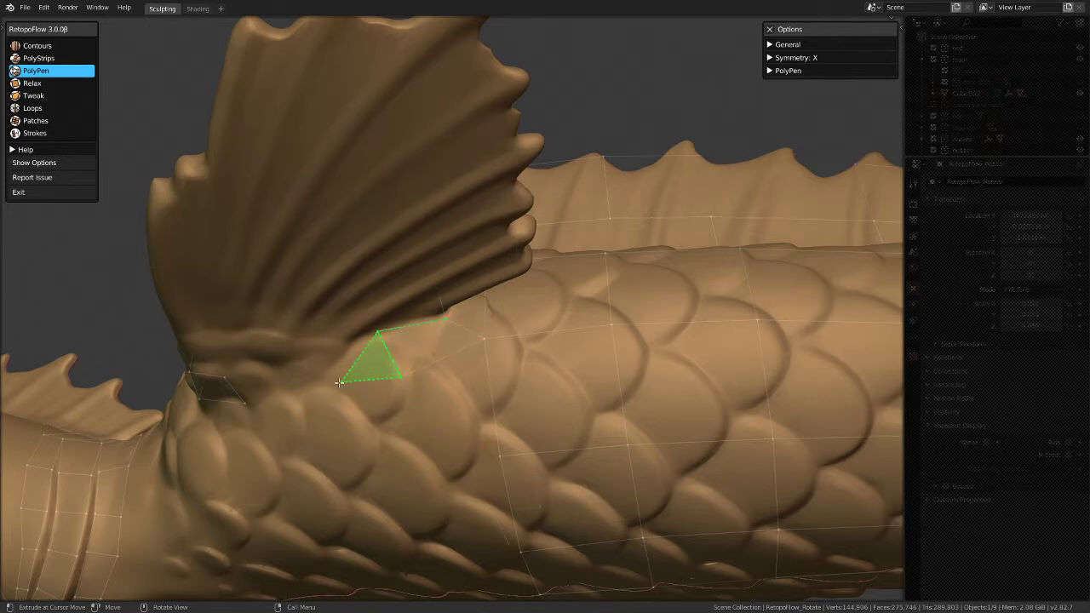
pyautogui.click(324, 346)
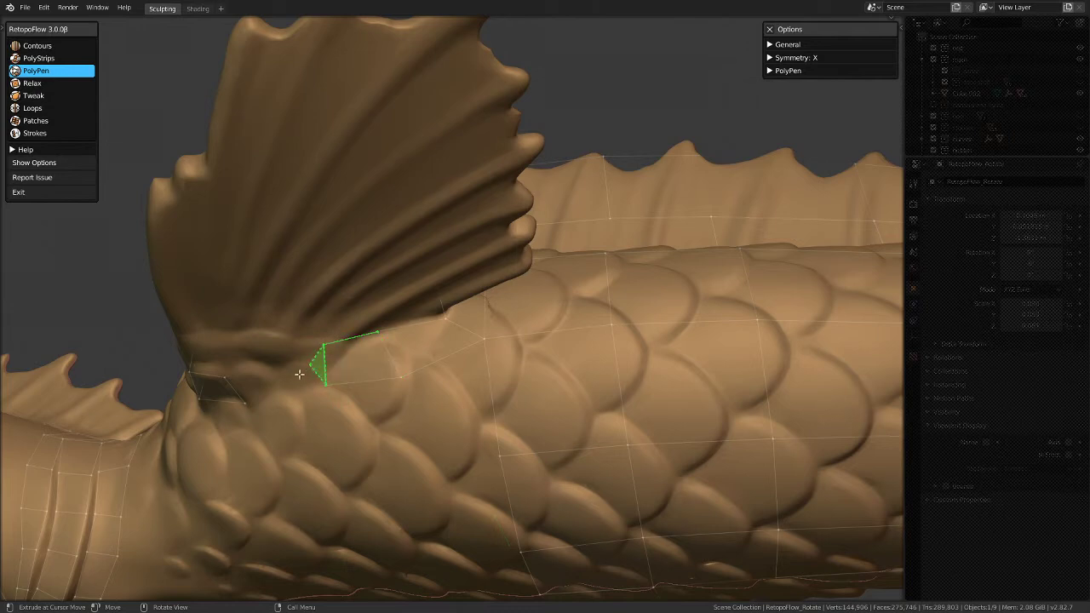
pyautogui.click(224, 376)
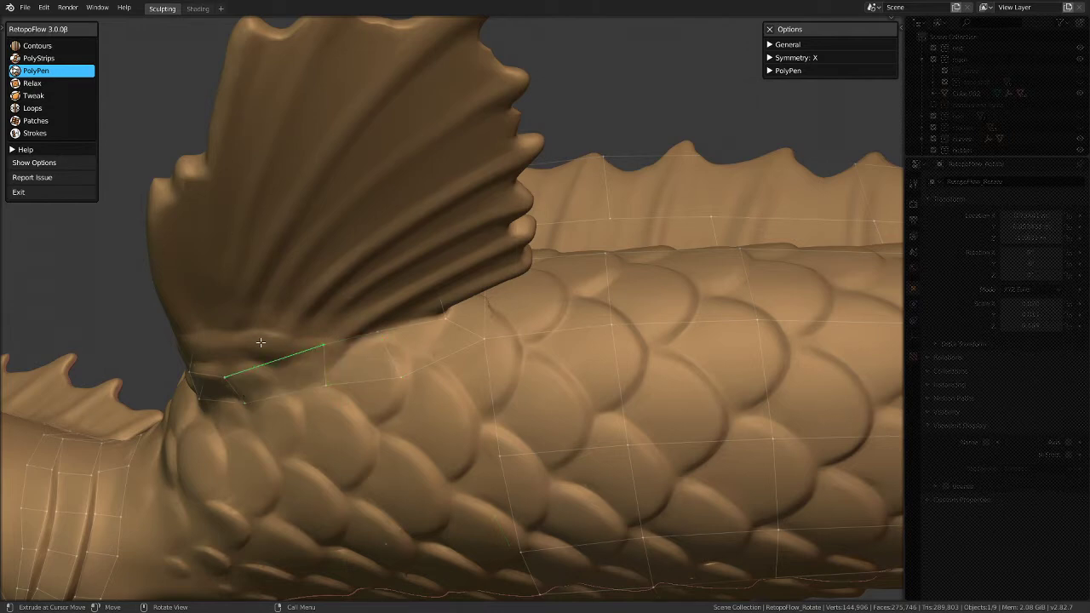
# Step: Shift the middle edge of the front fin base strip toward the front root and switch to the Relax tool
pyautogui.moveTo(328, 374); pyautogui.dragTo(341, 341, button='middle')
pyautogui.click(331, 364)
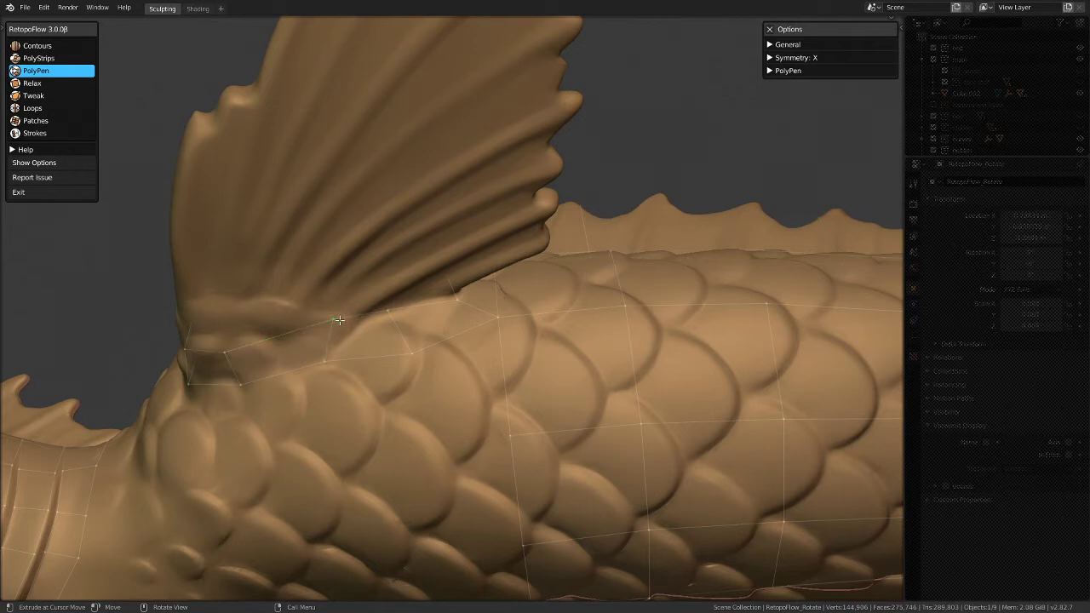
pyautogui.click(275, 338)
pyautogui.moveTo(368, 265)
pyautogui.mouseDown(button='middle')
pyautogui.moveTo(382, 234)
pyautogui.moveTo(385, 254)
pyautogui.mouseUp(button='middle')
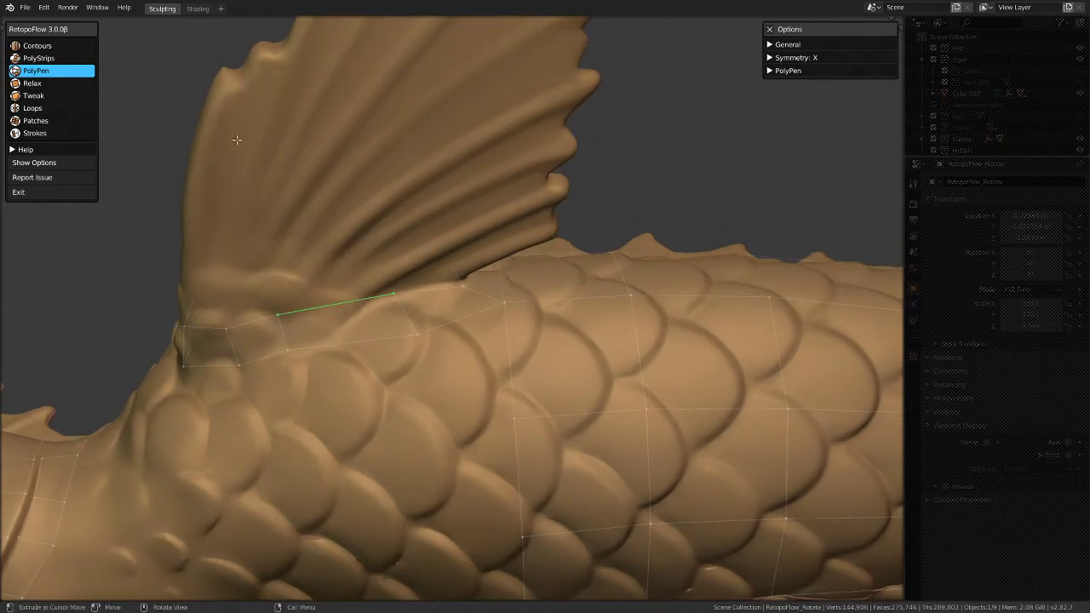
pyautogui.click(39, 87)
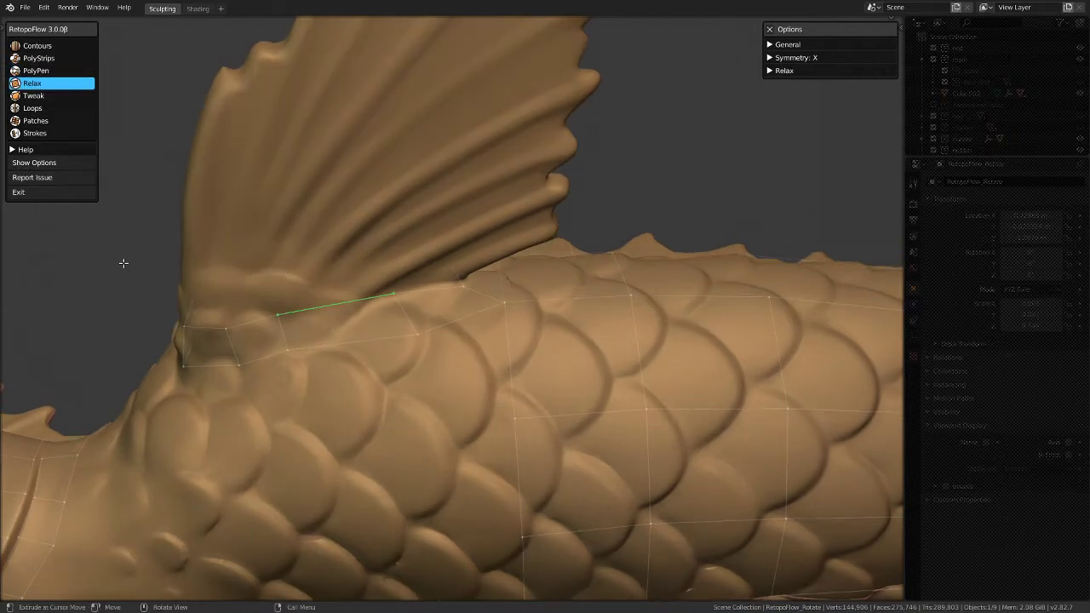
# Step: Delete the face behind the side fin's rear root that joins the fin base strip to the uppermost tail contour
pyautogui.click(38, 73)
pyautogui.click(429, 298)
pyautogui.press('x')
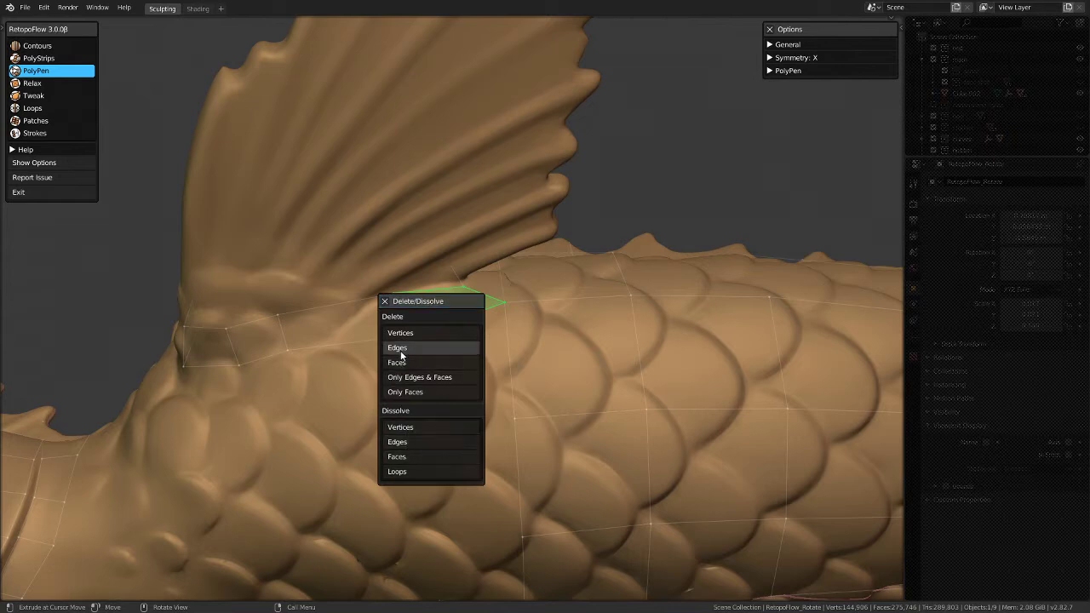
pyautogui.click(398, 362)
# Step: Reposition the vertices of the fin base strip along the back side of the side fin's base using PolyPen
pyautogui.moveTo(398, 362); pyautogui.dragTo(482, 360, button='middle')
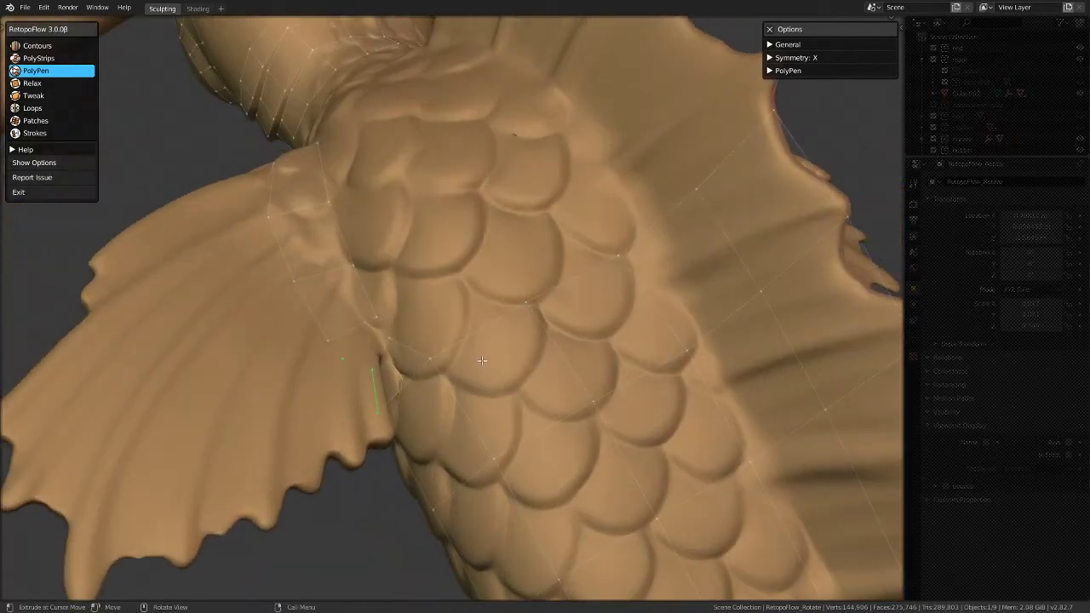
pyautogui.moveTo(396, 338)
pyautogui.mouseDown(button='middle')
pyautogui.moveTo(386, 414)
pyautogui.moveTo(382, 385)
pyautogui.moveTo(362, 369)
pyautogui.moveTo(393, 348)
pyautogui.mouseUp(button='middle')
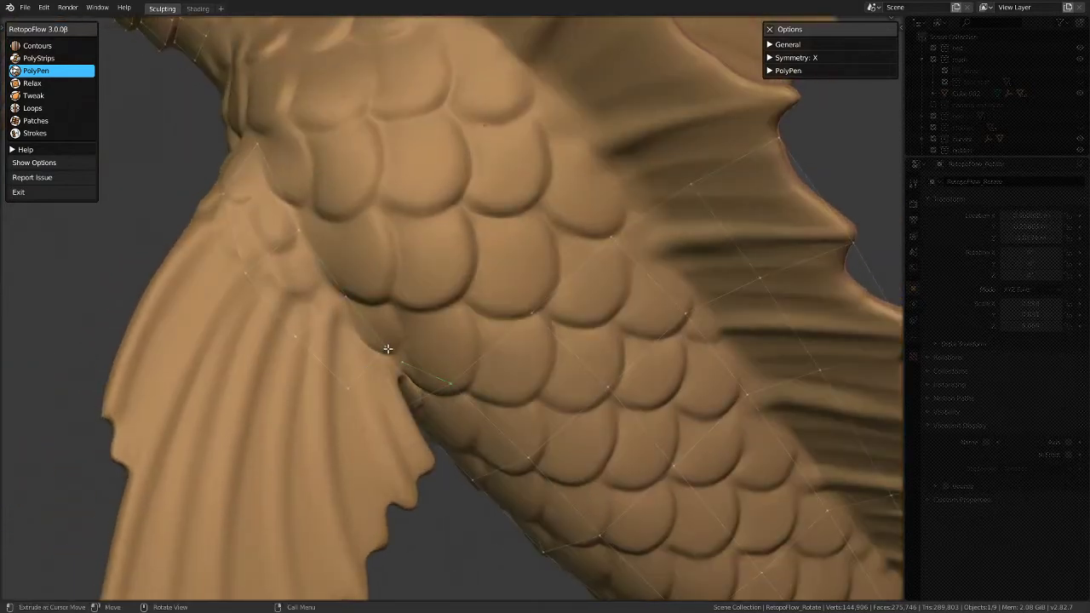
pyautogui.click(354, 324)
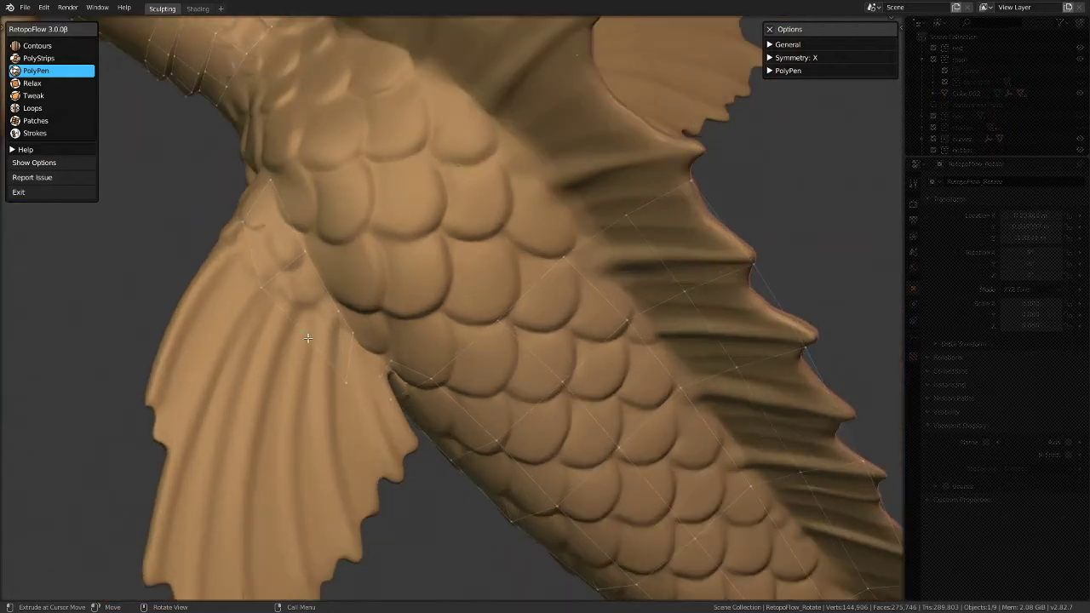
pyautogui.click(262, 283)
pyautogui.moveTo(300, 322); pyautogui.dragTo(264, 218, button='middle')
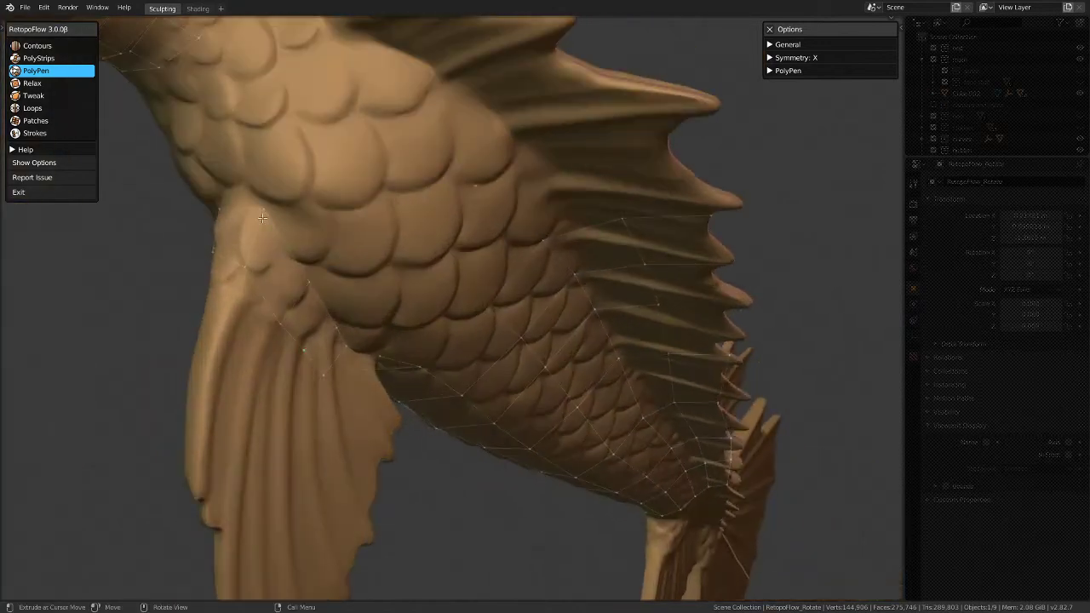
pyautogui.moveTo(269, 282); pyautogui.dragTo(247, 294, button='middle')
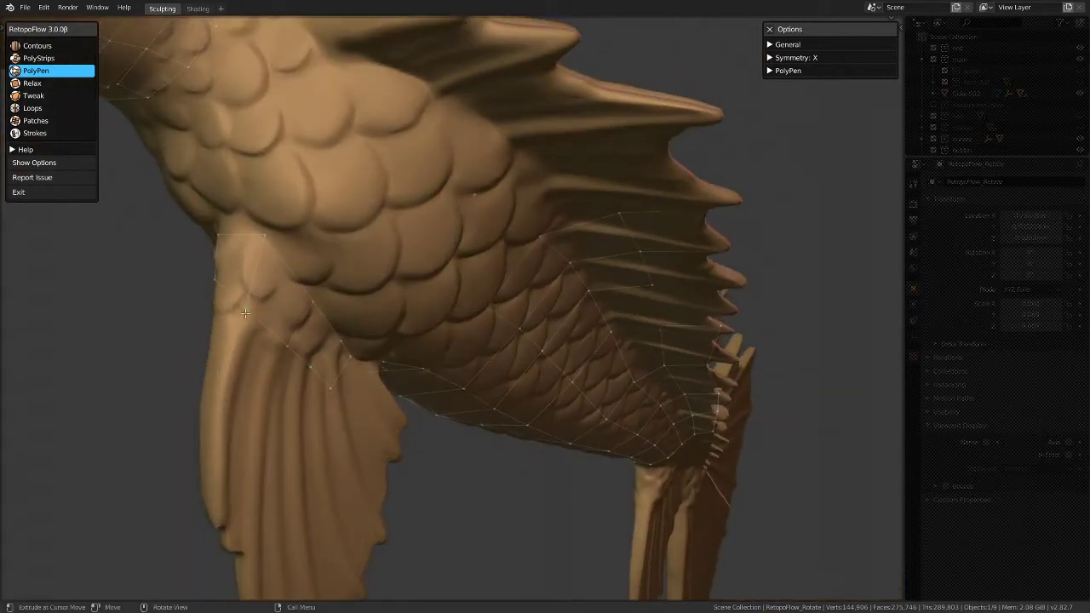
pyautogui.moveTo(257, 253); pyautogui.dragTo(544, 341, button='middle')
pyautogui.moveTo(377, 389); pyautogui.dragTo(439, 190, button='middle')
pyautogui.scroll(2, 380, 216)
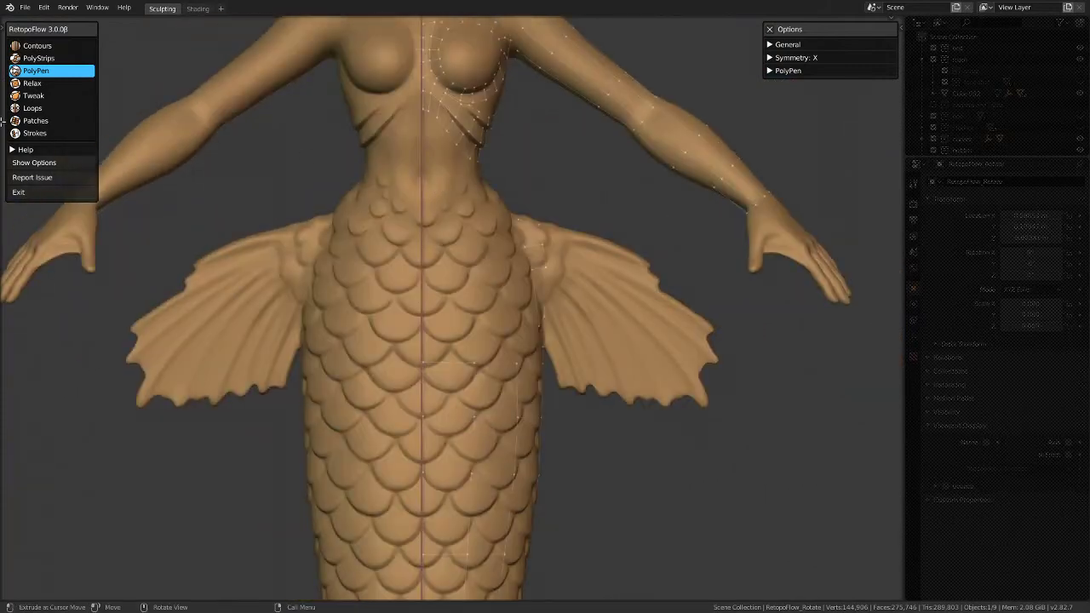
pyautogui.moveTo(310, 181)
pyautogui.mouseDown(button='middle')
pyautogui.moveTo(350, 171)
pyautogui.moveTo(323, 171)
pyautogui.mouseUp(button='middle')
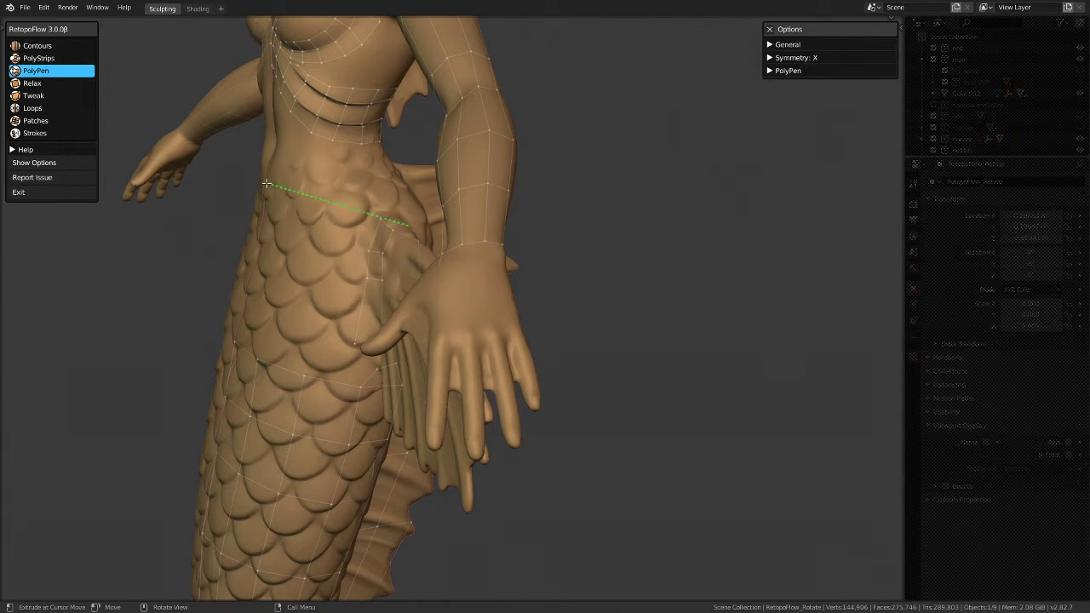
pyautogui.click(377, 158)
pyautogui.click(264, 174)
pyautogui.hotkey('ctrl', 'z')
pyautogui.press('Tab')
pyautogui.click(385, 155)
pyautogui.click(269, 181)
pyautogui.moveTo(332, 210); pyautogui.dragTo(429, 250, button='middle')
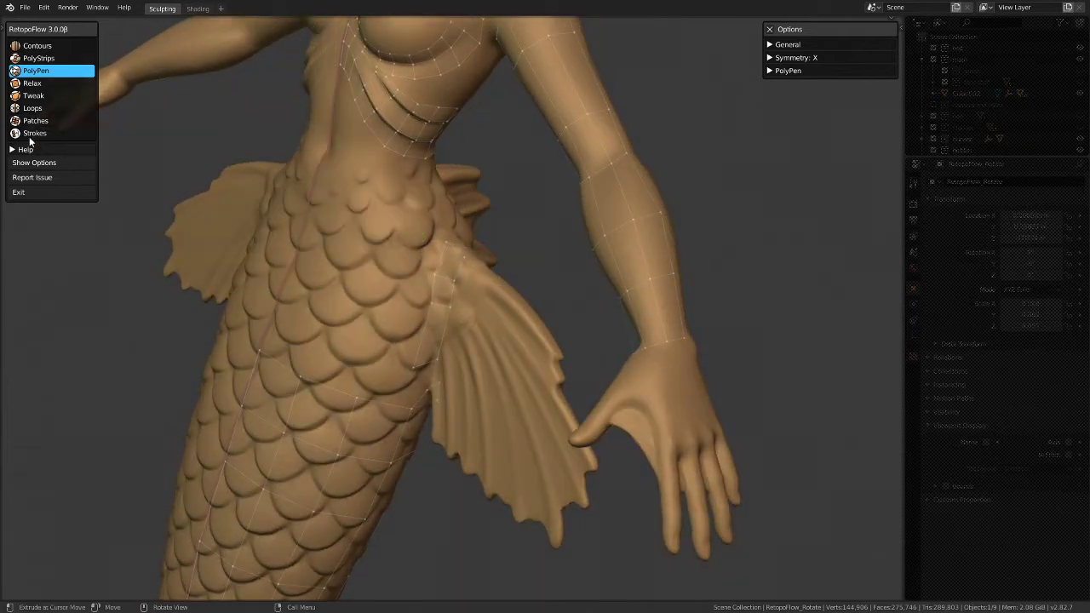
# Step: Cut two contours around the waist where the scales begin, one just below the other, using the Contours tool
pyautogui.click(34, 45)
pyautogui.moveTo(429, 199); pyautogui.dragTo(362, 179, button='middle')
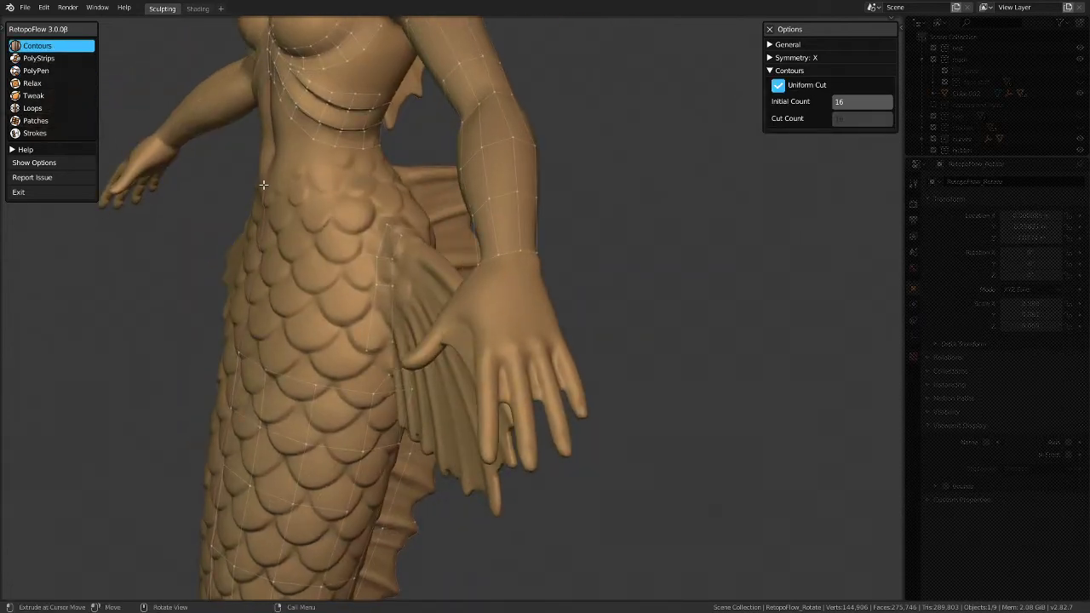
pyautogui.moveTo(262, 184); pyautogui.dragTo(385, 155)
pyautogui.moveTo(250, 223)
pyautogui.mouseDown(button='middle')
pyautogui.moveTo(395, 241)
pyautogui.moveTo(201, 230)
pyautogui.moveTo(273, 254)
pyautogui.mouseUp(button='middle')
pyautogui.moveTo(374, 186); pyautogui.dragTo(383, 169, button='middle')
pyautogui.moveTo(256, 209); pyautogui.dragTo(355, 208)
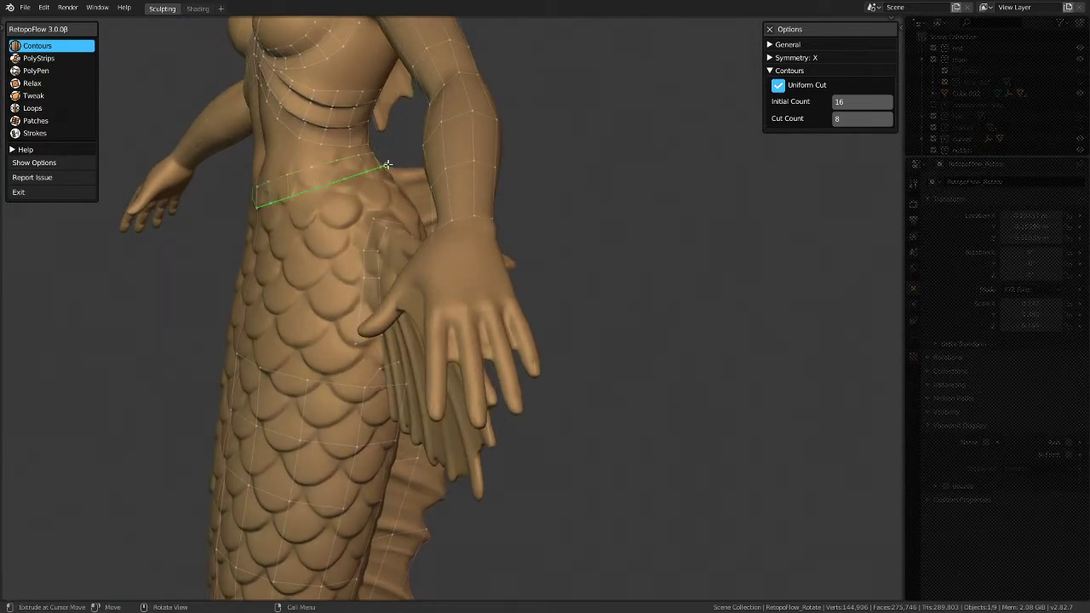
# Step: Adjust the vertices of the two waist contours around the front centre line using PolyPen
pyautogui.moveTo(124, 292); pyautogui.dragTo(282, 324, button='middle')
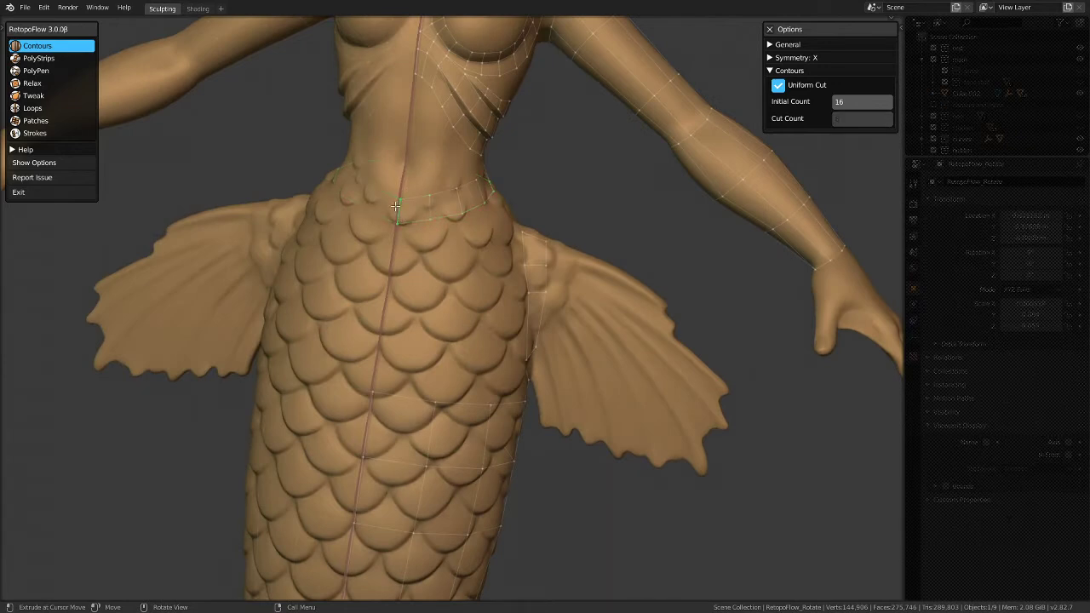
pyautogui.scroll(2, 401, 198)
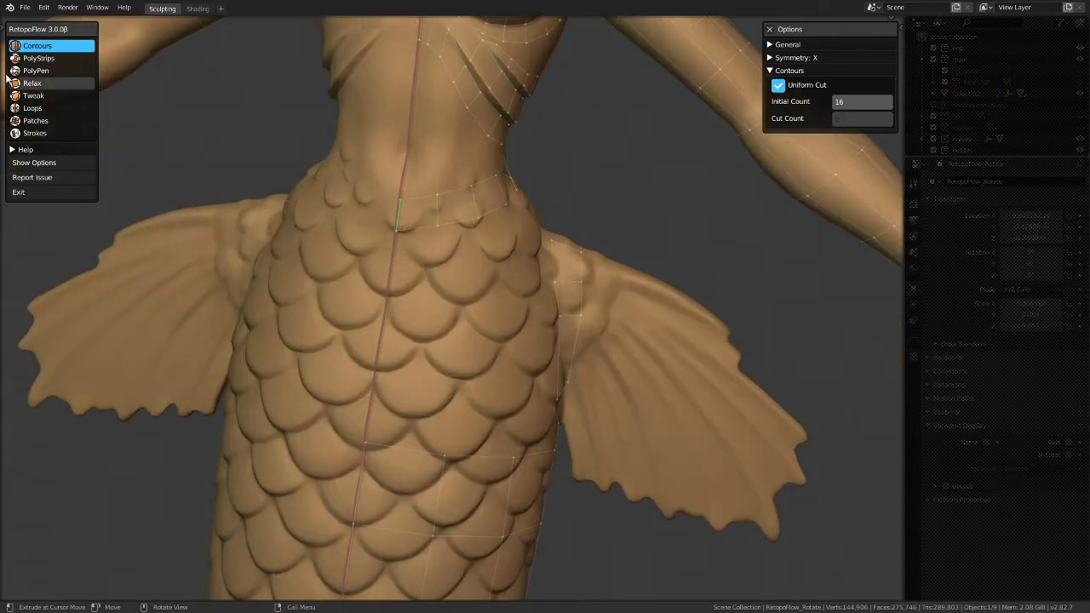
pyautogui.click(38, 71)
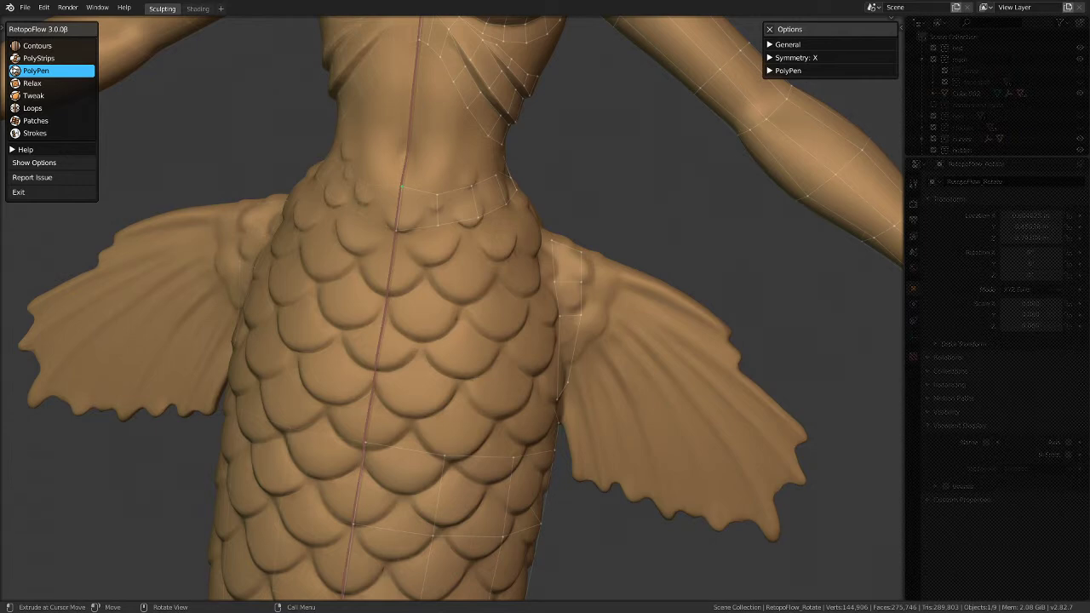
pyautogui.moveTo(528, 263); pyautogui.dragTo(326, 228, button='middle')
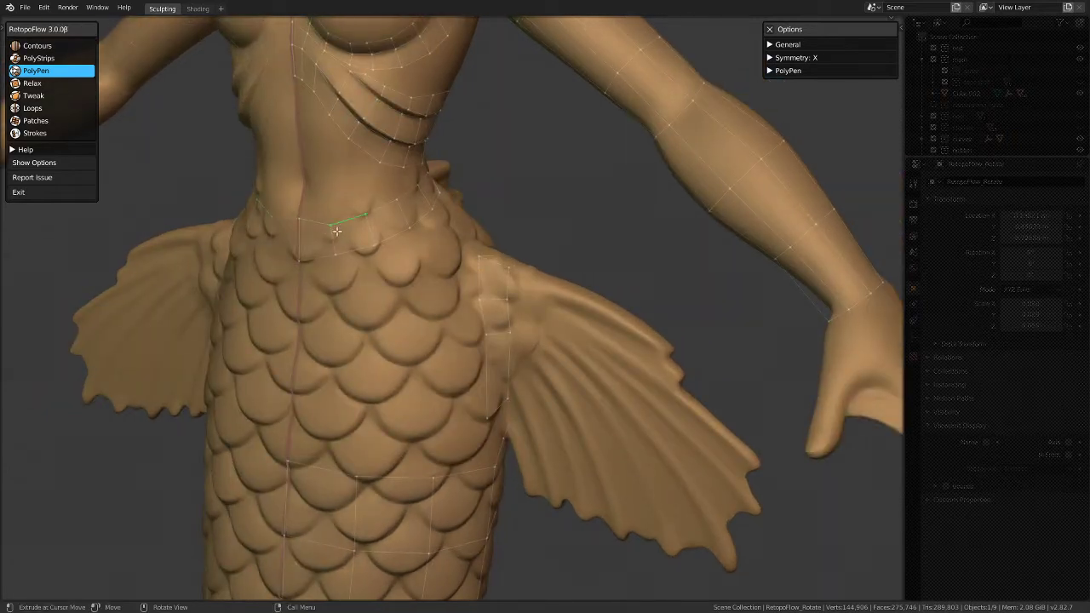
pyautogui.click(331, 214)
pyautogui.moveTo(463, 214); pyautogui.dragTo(388, 274, button='middle')
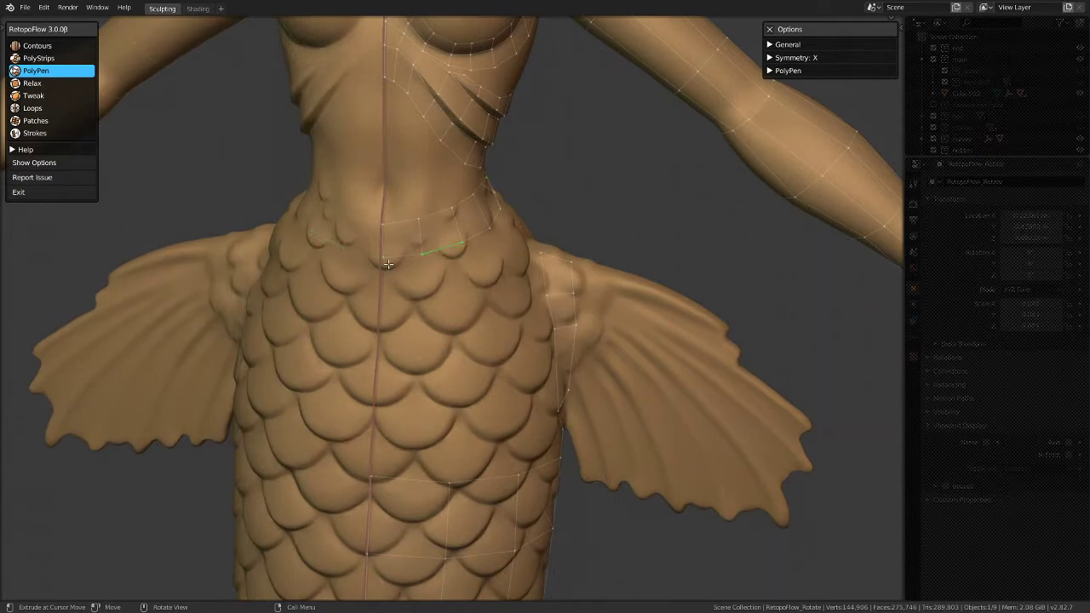
# Step: Delete the vertices of the outer and middle edge loops running down the dorsal fin so the mesh ends at the fin's base
pyautogui.moveTo(379, 259); pyautogui.dragTo(498, 363, button='middle')
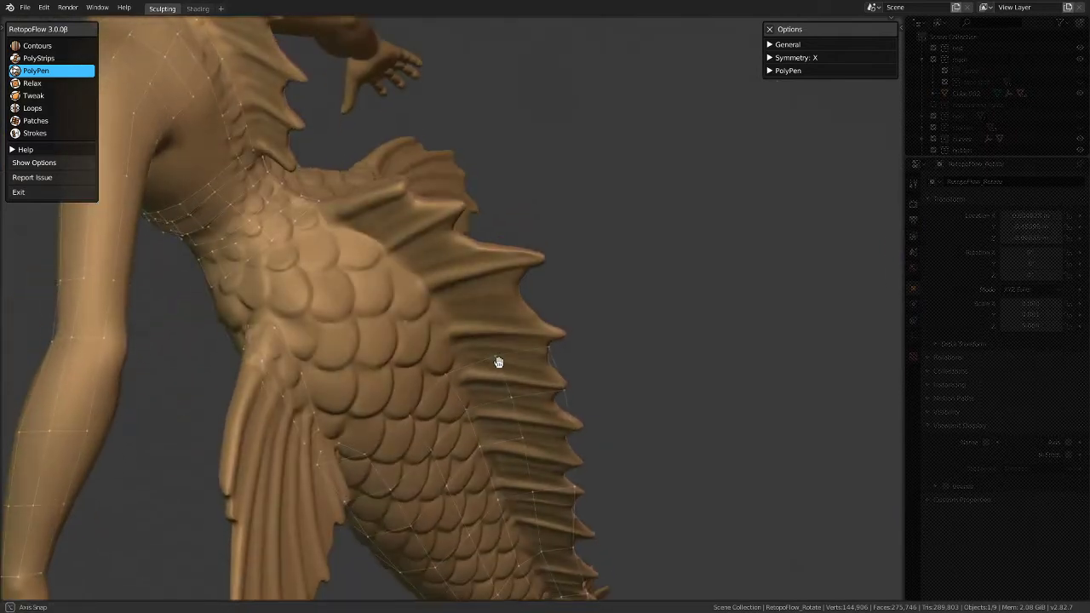
pyautogui.scroll(2, 296, 201)
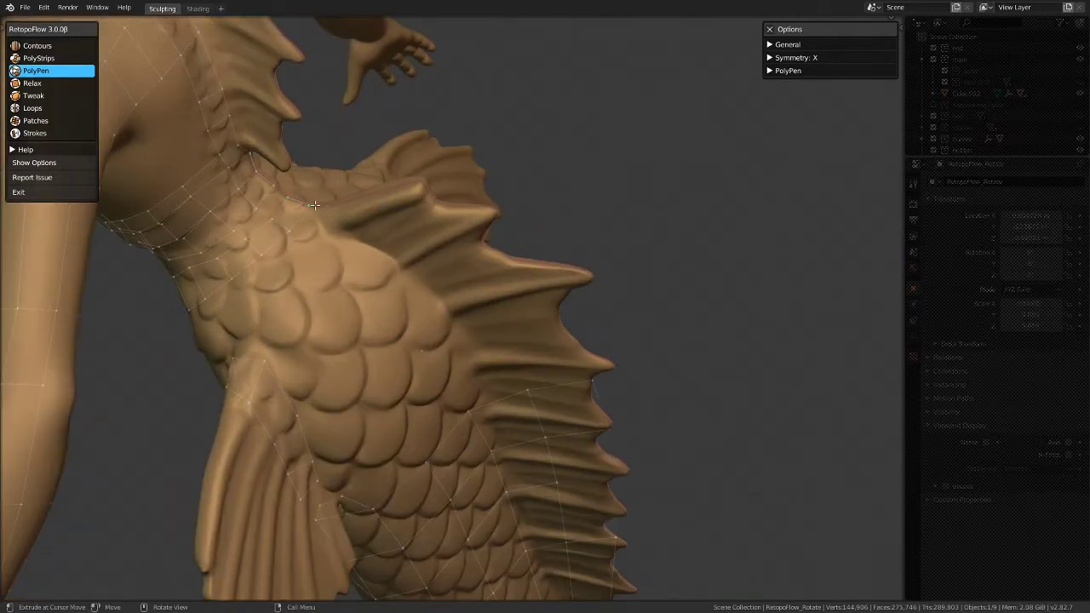
pyautogui.moveTo(314, 205); pyautogui.dragTo(436, 294, button='middle')
pyautogui.scroll(3, 450, 362)
pyautogui.moveTo(450, 363); pyautogui.dragTo(581, 312, button='middle')
pyautogui.scroll(-3, 528, 312)
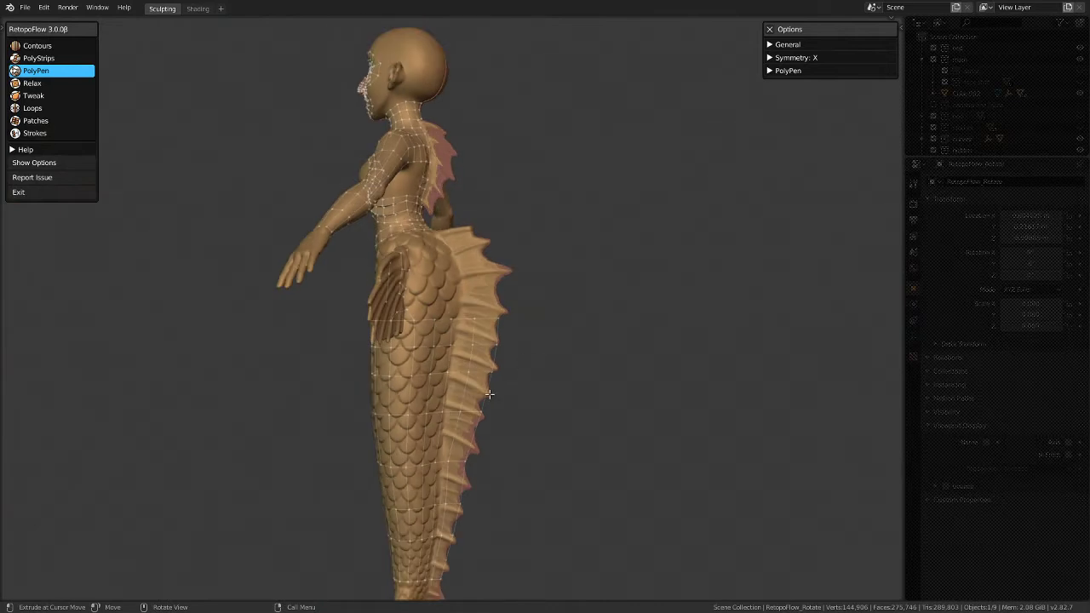
pyautogui.scroll(3, 506, 292)
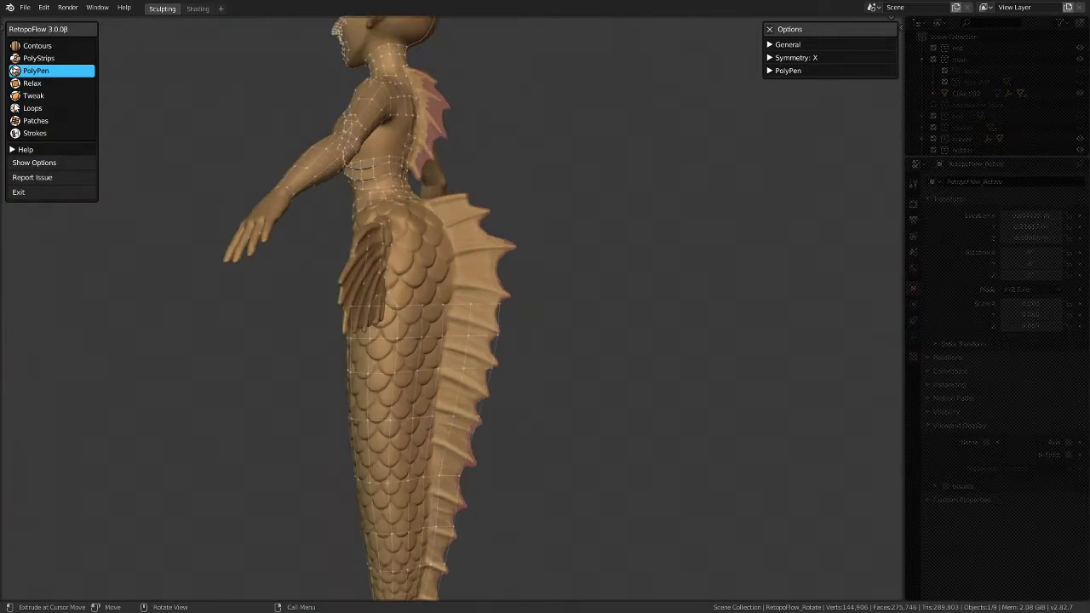
pyautogui.click(59, 108)
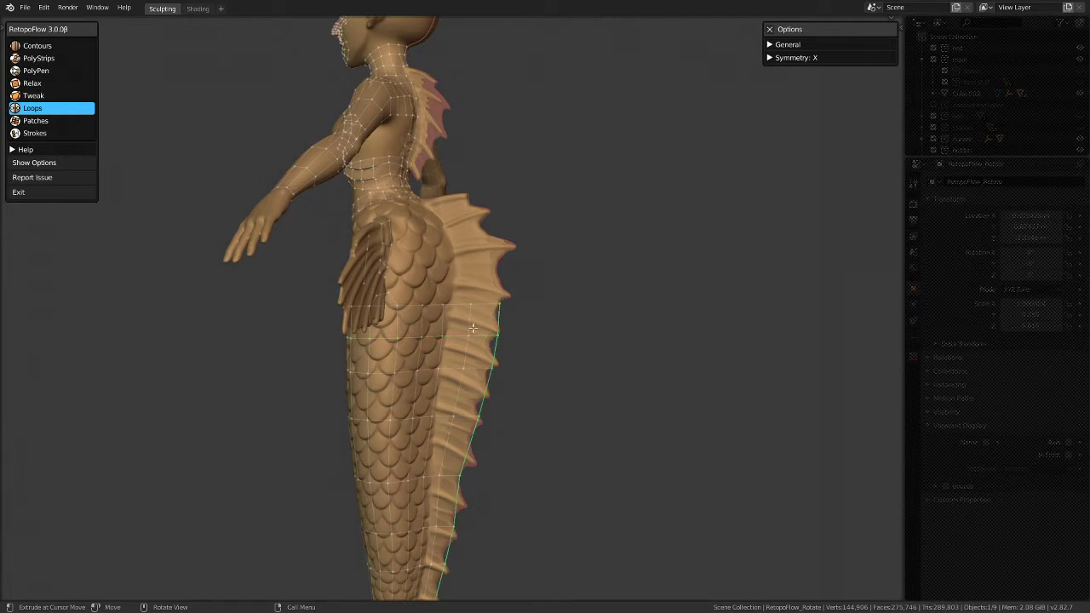
pyautogui.scroll(-5, 470, 322)
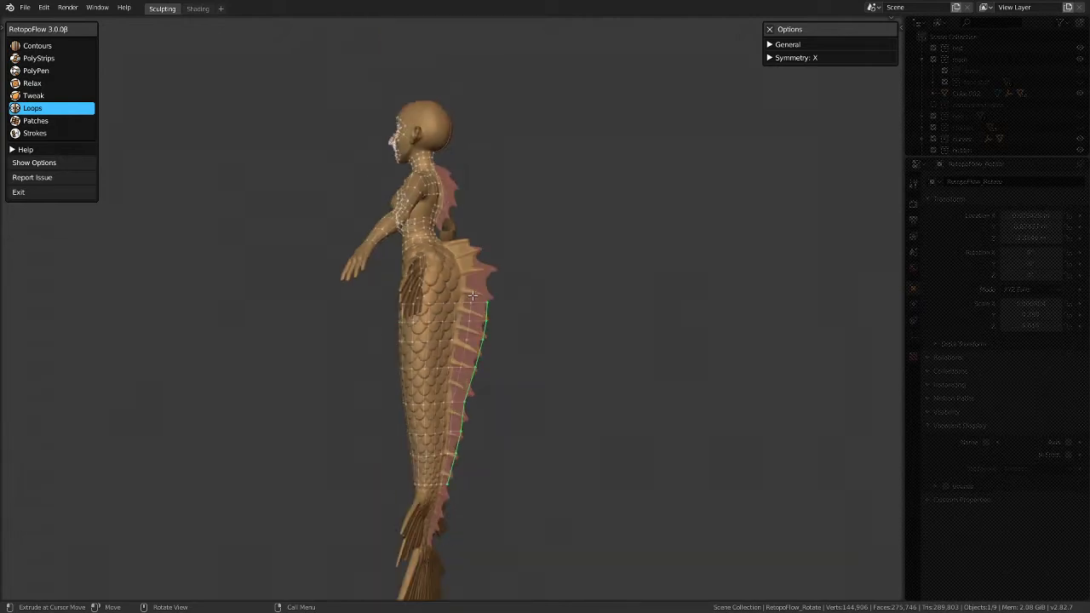
pyautogui.scroll(3, 484, 328)
pyautogui.press('x')
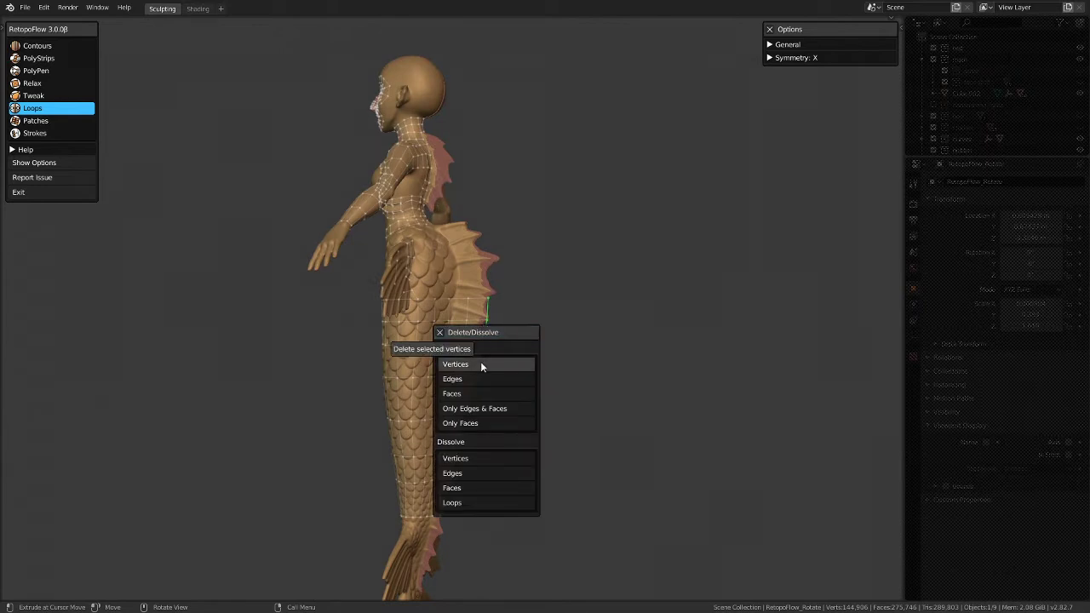
pyautogui.click(480, 364)
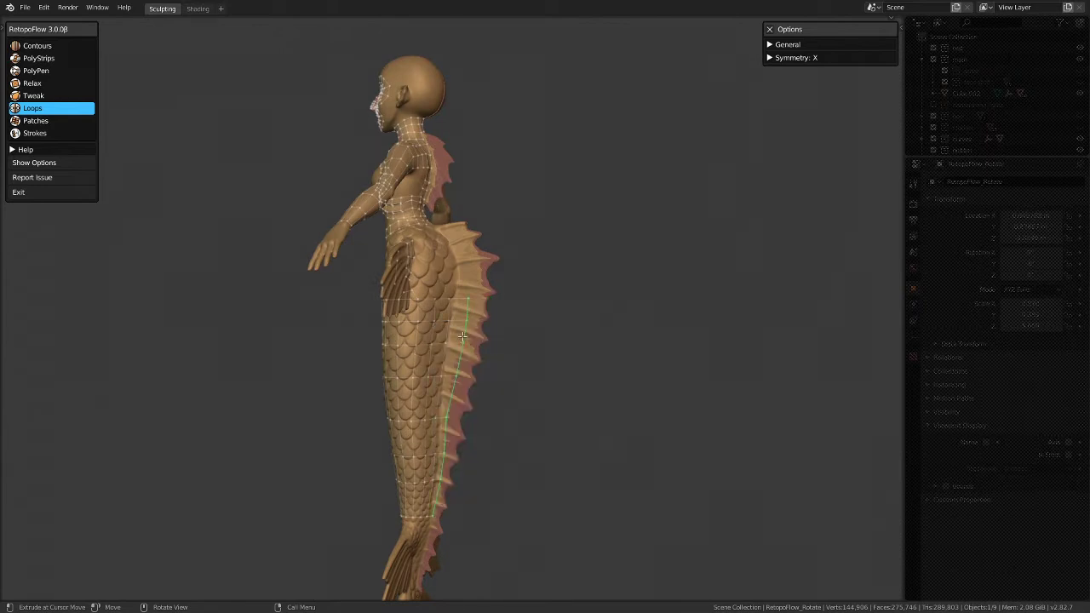
pyautogui.press('x')
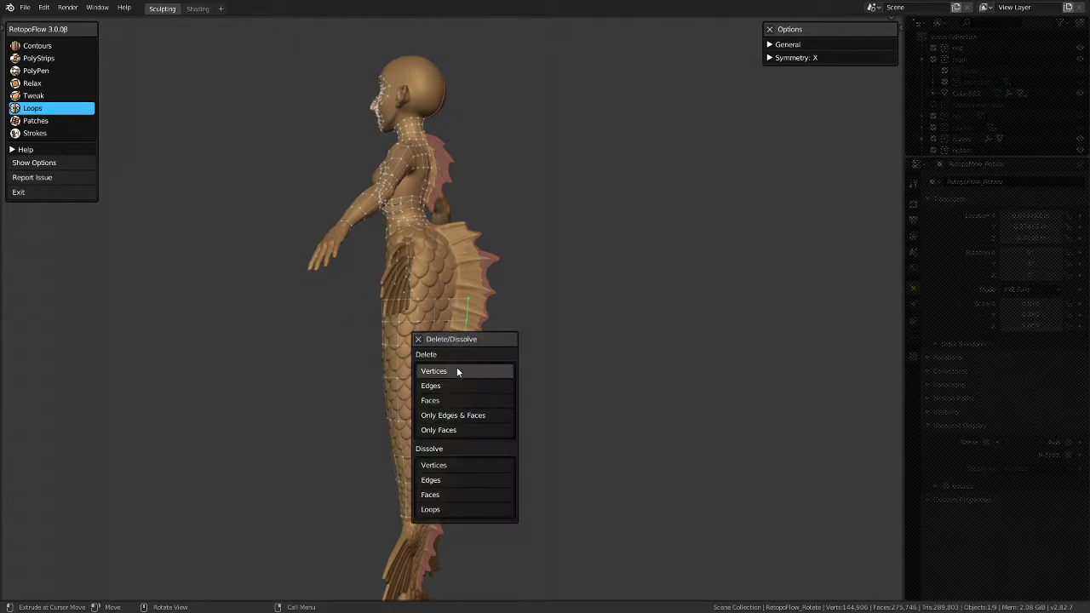
pyautogui.click(456, 367)
# Step: Align the tail mesh's open edge vertices with the base of the dorsal fin down toward the tail fins using PolyPen
pyautogui.moveTo(457, 367); pyautogui.dragTo(298, 392, button='middle')
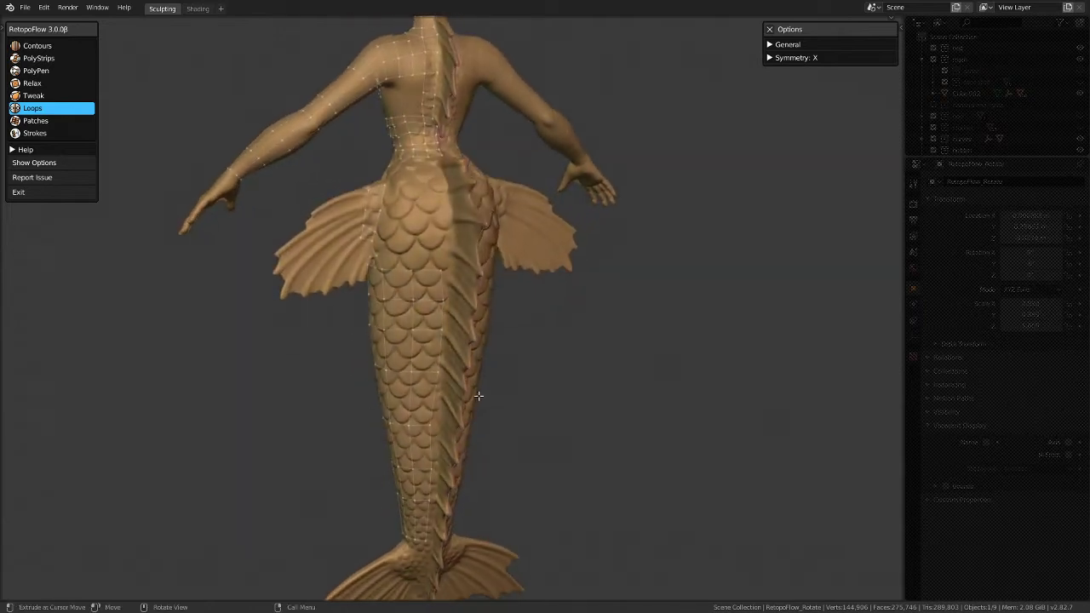
pyautogui.click(48, 76)
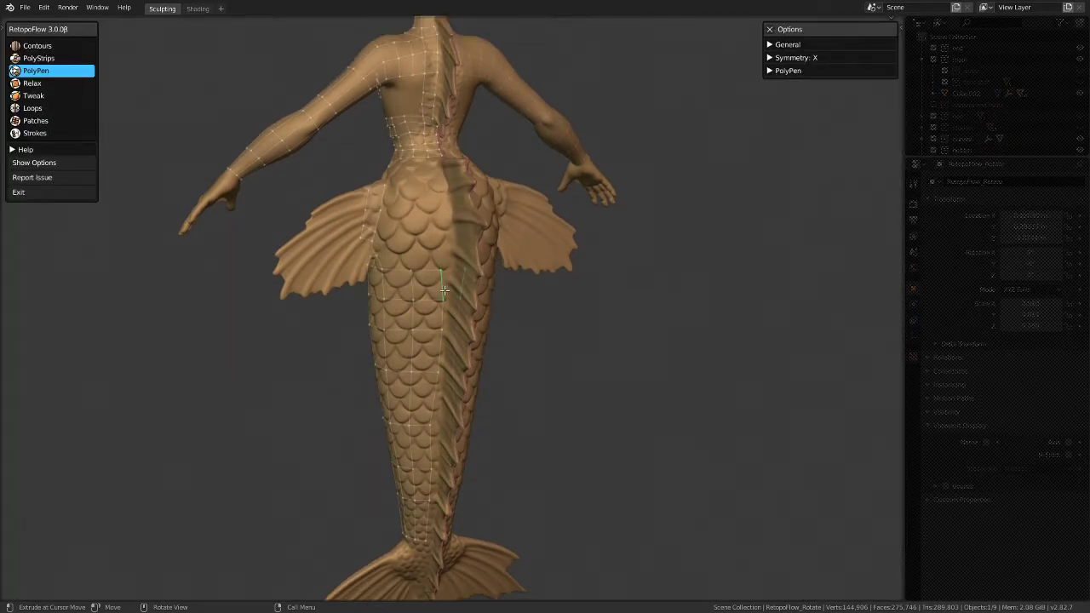
pyautogui.scroll(2, 444, 289)
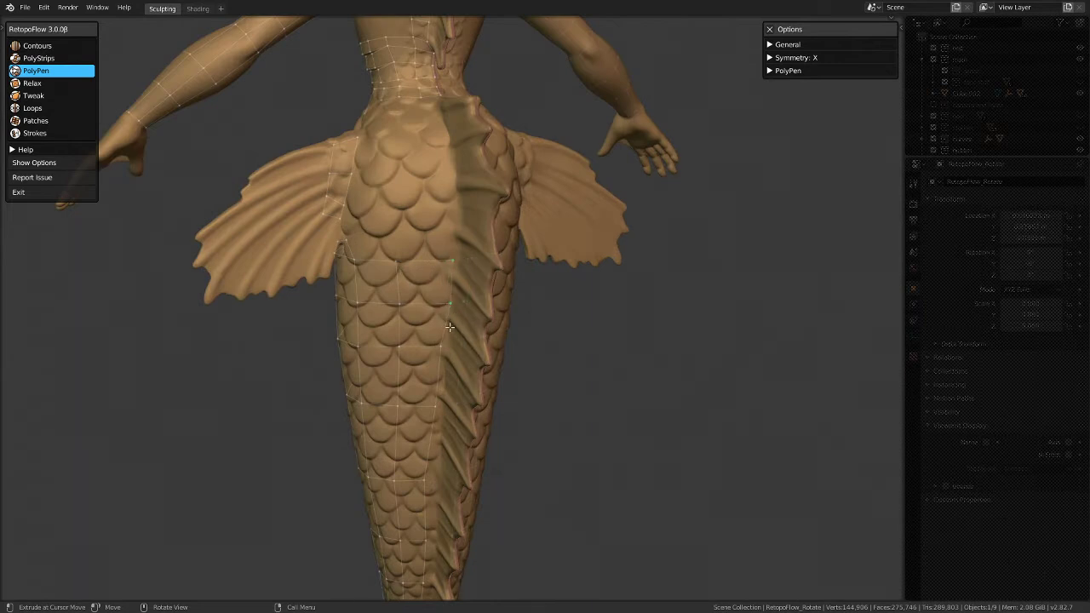
pyautogui.moveTo(454, 356)
pyautogui.mouseDown(button='middle')
pyautogui.moveTo(469, 432)
pyautogui.moveTo(463, 353)
pyautogui.mouseUp(button='middle')
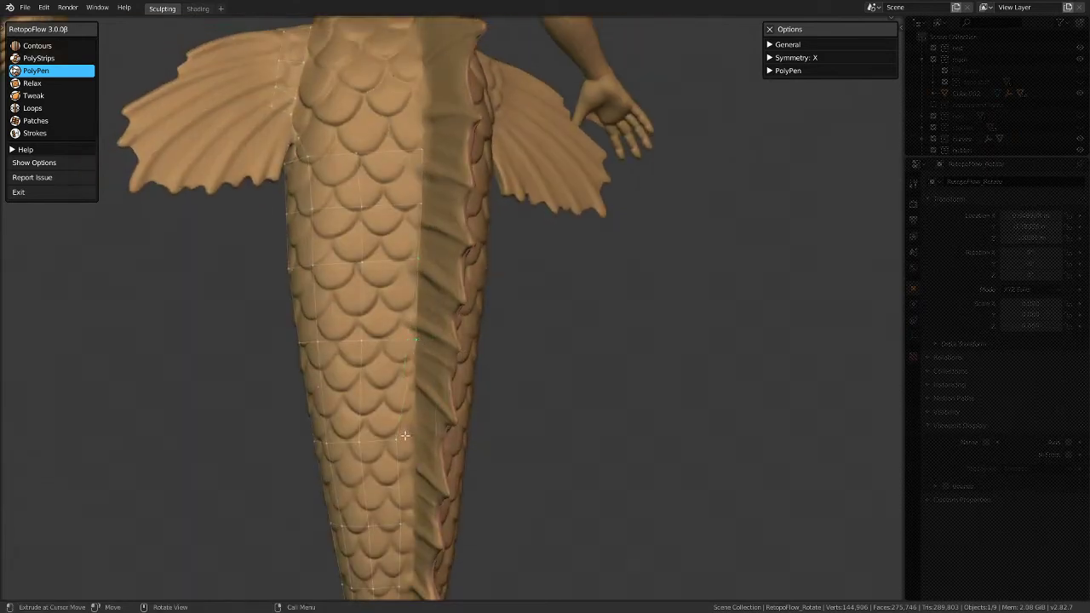
pyautogui.moveTo(409, 400); pyautogui.dragTo(398, 438, button='middle')
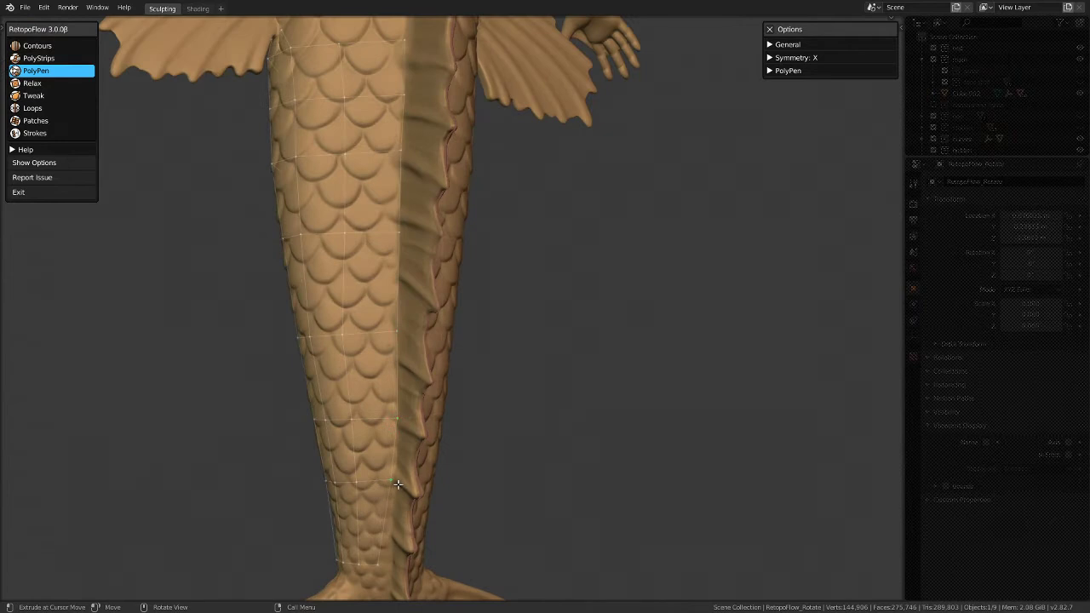
# Step: Even out the middle column of vertices on the back of the tail between the side and the dorsal fin's base
pyautogui.scroll(-5, 400, 484)
pyautogui.scroll(5, 385, 502)
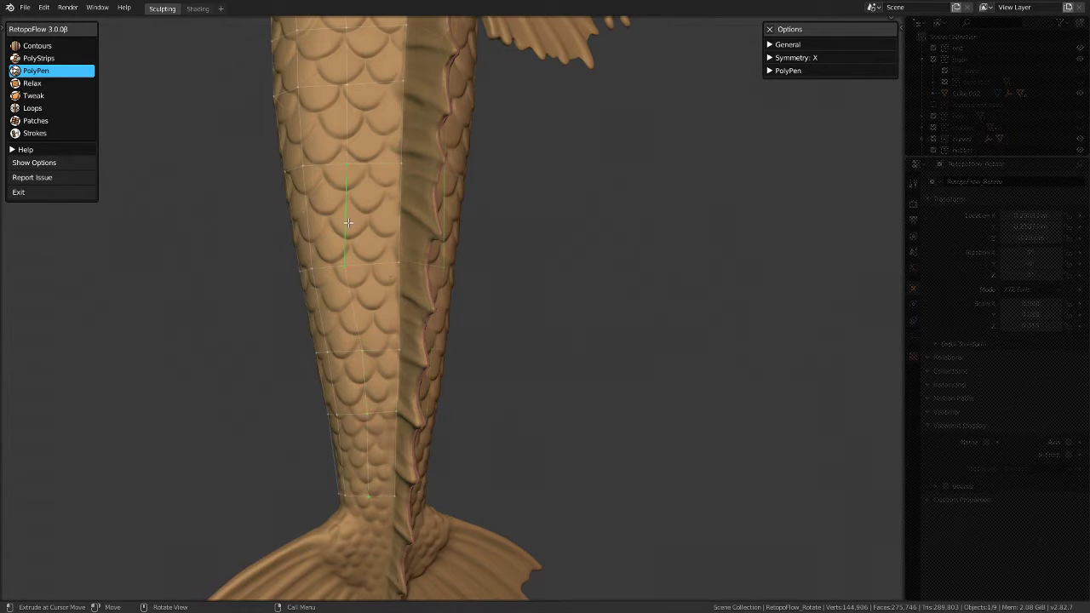
pyautogui.scroll(-3, 360, 223)
pyautogui.scroll(3, 361, 217)
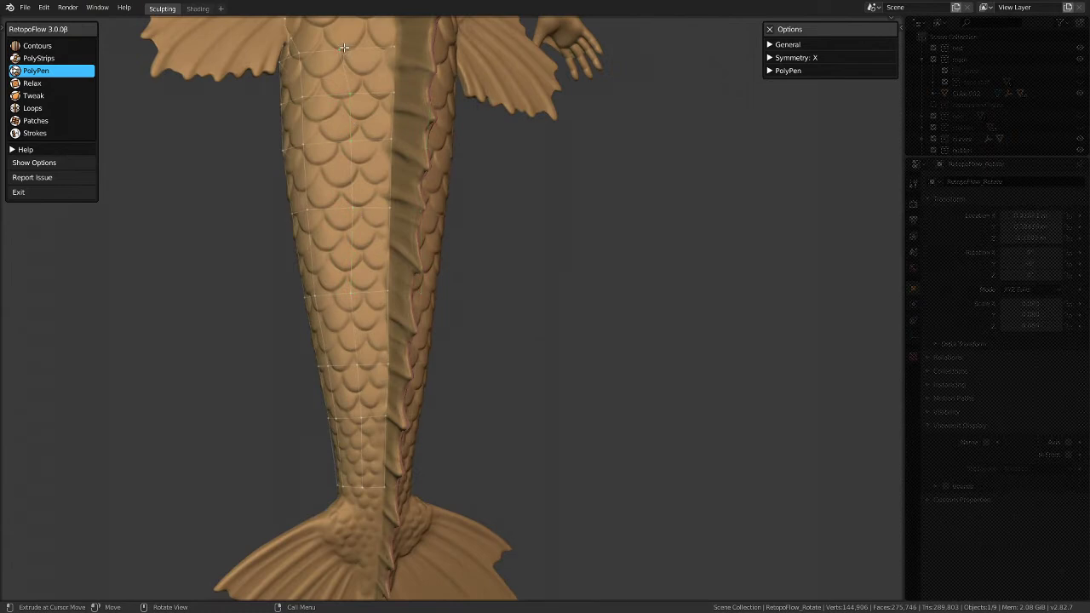
pyautogui.scroll(-2, 397, 290)
# Step: Build a column of quads up along the dorsal fin's base with PolyPen, from the tail mesh's upper edge to the lower back contour
pyautogui.moveTo(400, 297); pyautogui.dragTo(402, 376, button='middle')
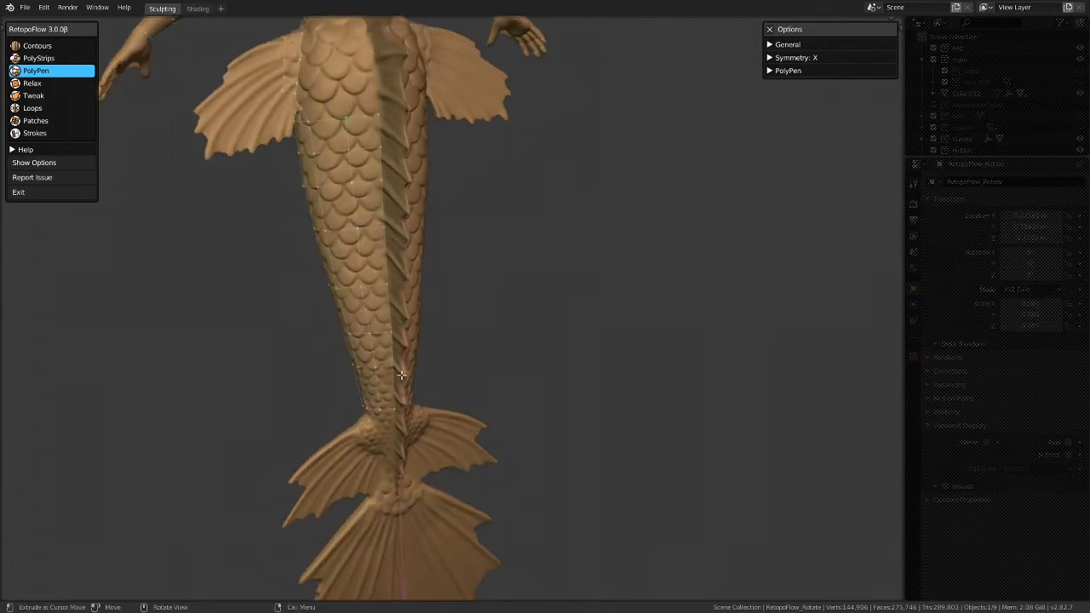
pyautogui.keyDown('shift'); pyautogui.moveTo(414, 337); pyautogui.dragTo(414, 540, button='middle'); pyautogui.keyUp('shift')
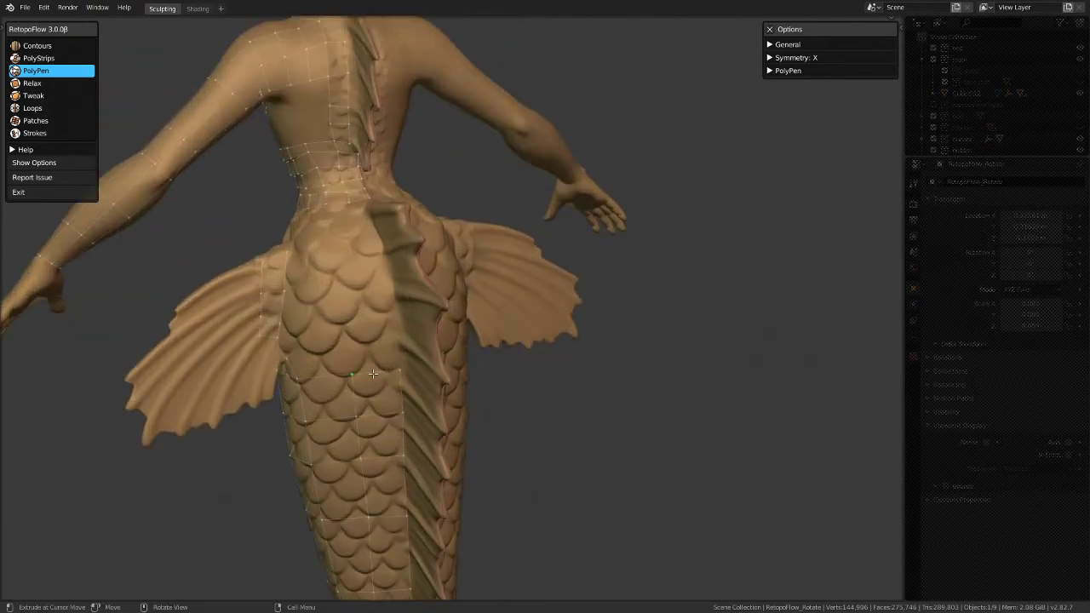
pyautogui.click(396, 313)
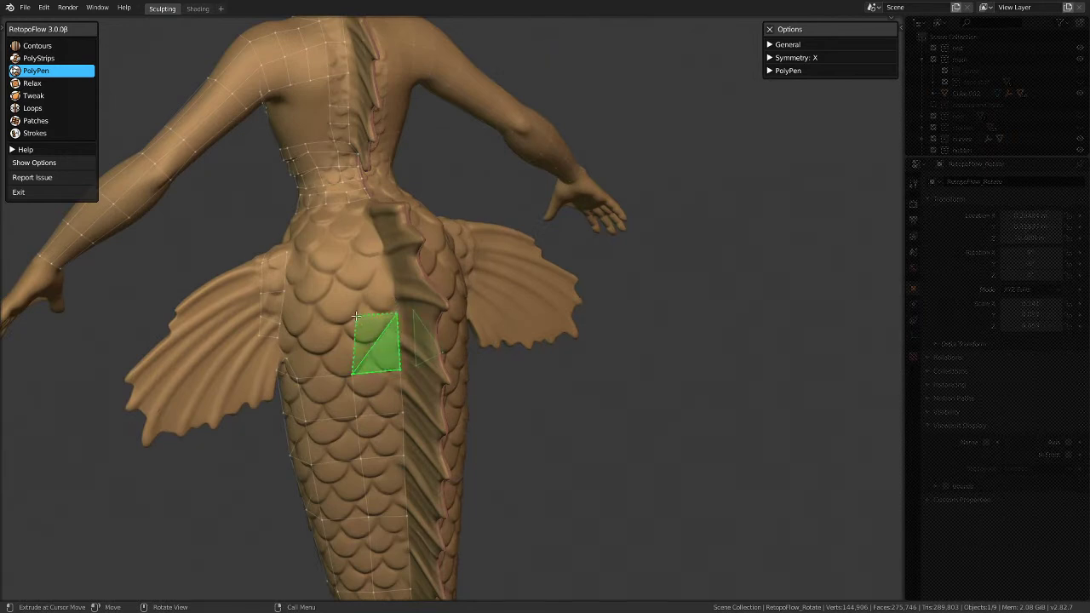
pyautogui.click(354, 317)
pyautogui.click(352, 265)
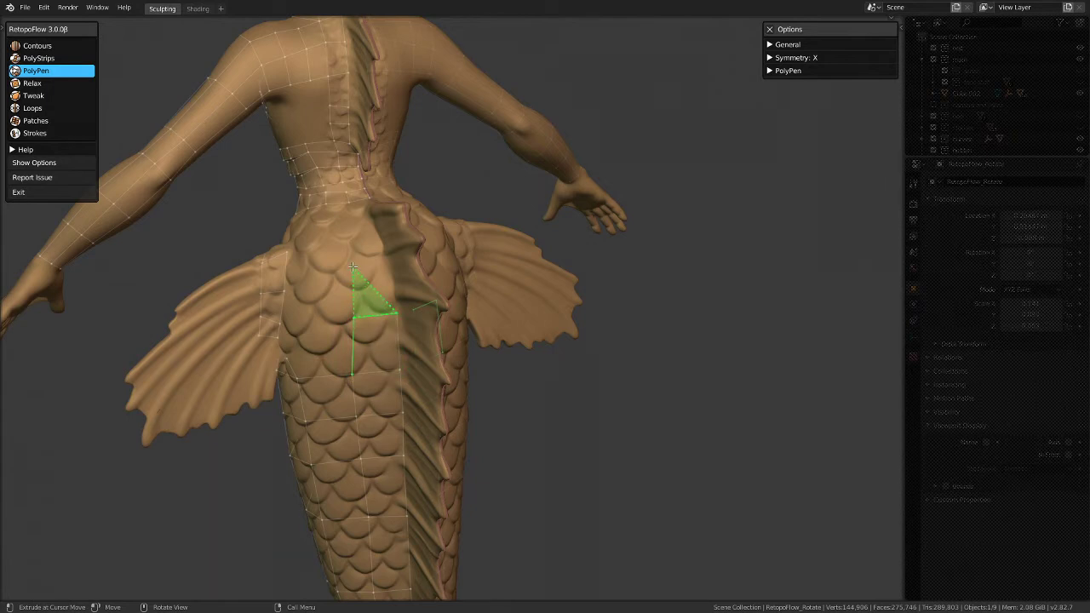
pyautogui.moveTo(386, 257); pyautogui.dragTo(356, 298, button='middle')
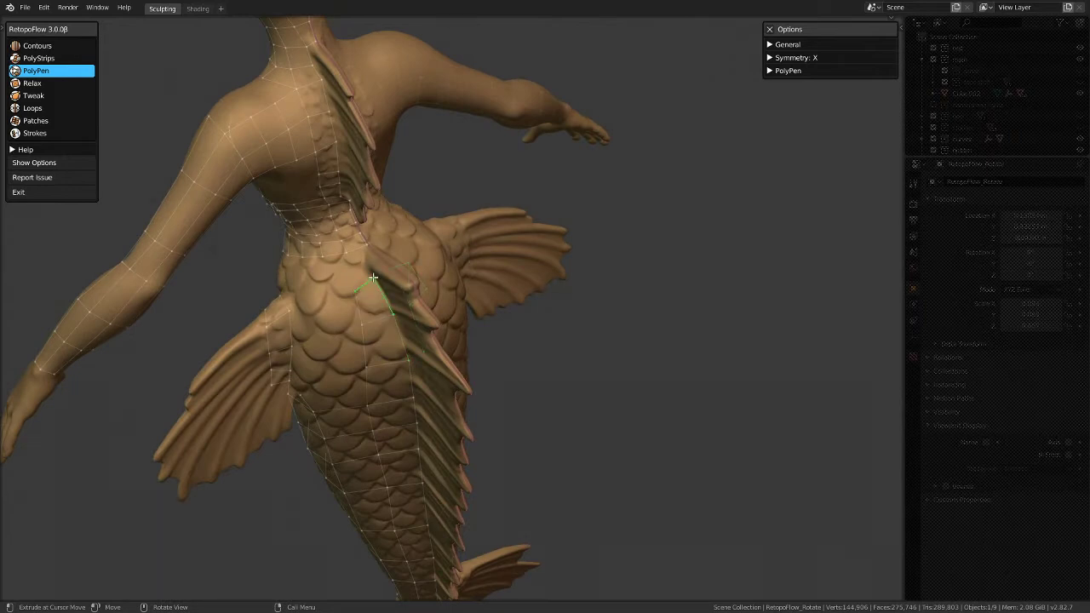
pyautogui.moveTo(373, 278); pyautogui.dragTo(349, 268, button='middle')
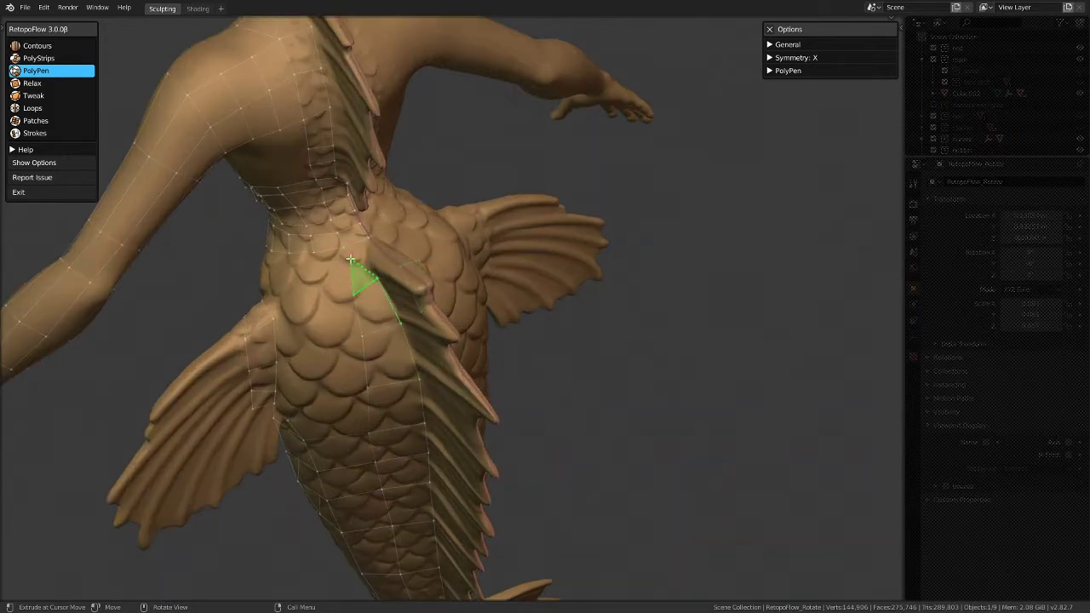
pyautogui.moveTo(354, 246); pyautogui.dragTo(313, 302, button='middle')
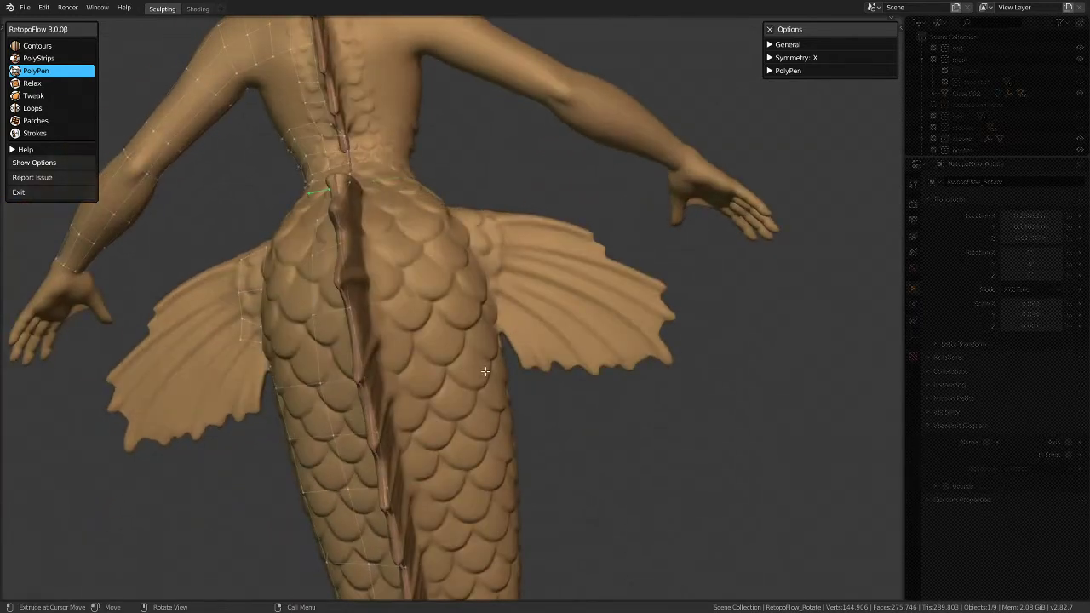
pyautogui.moveTo(483, 368); pyautogui.dragTo(434, 256, button='middle')
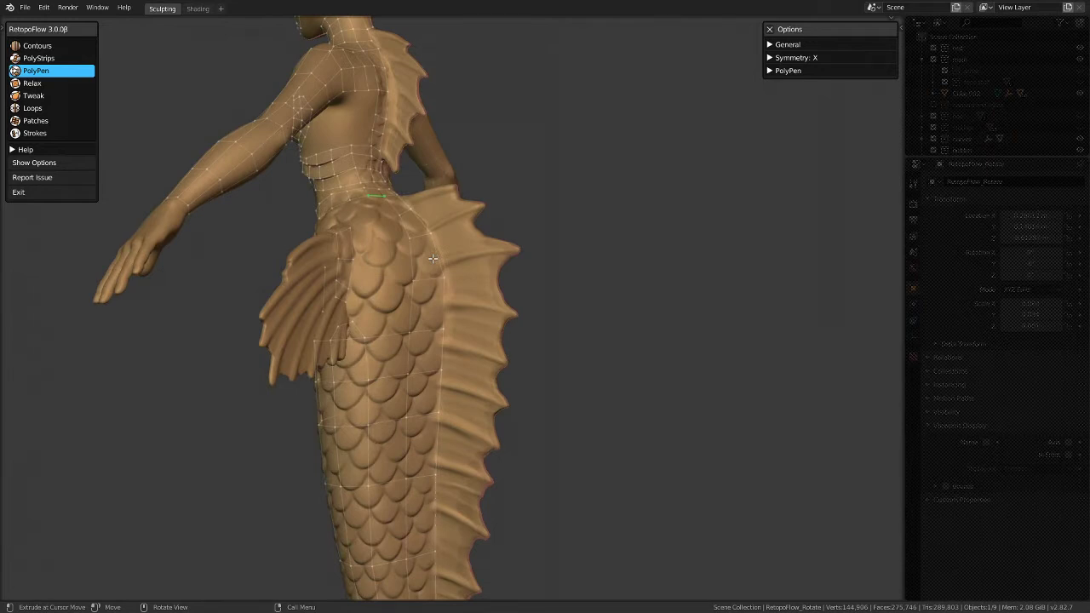
# Step: Insert edge loops across the upper and middle tail below the side fin with the Loops tool and space them evenly
pyautogui.moveTo(482, 255); pyautogui.dragTo(439, 200, button='middle')
pyautogui.scroll(-3, 438, 205)
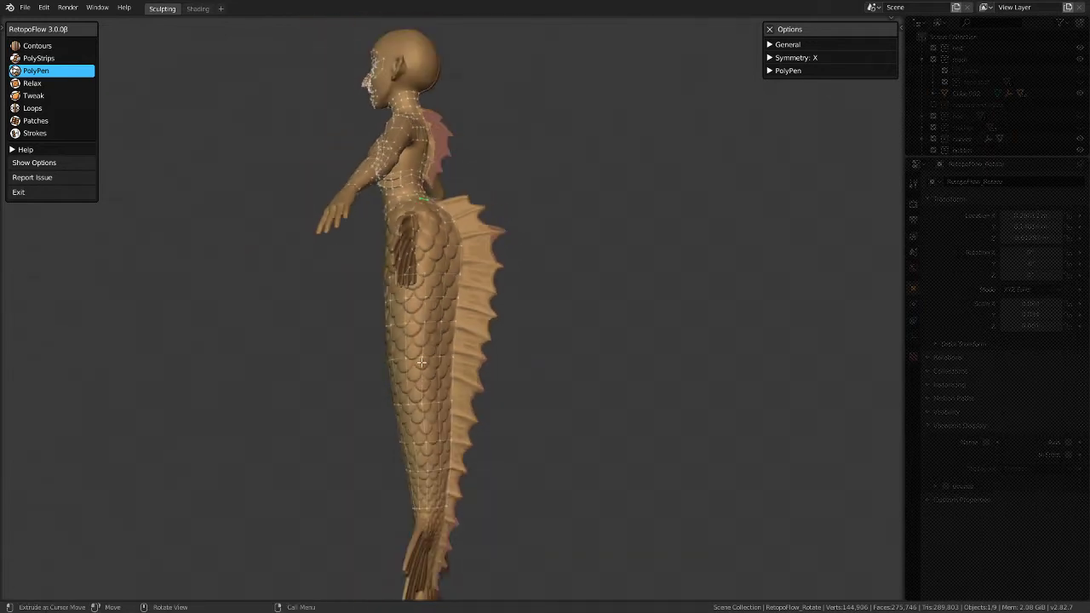
pyautogui.scroll(3, 426, 404)
pyautogui.moveTo(425, 404); pyautogui.dragTo(451, 385, button='middle')
pyautogui.scroll(4, 448, 397)
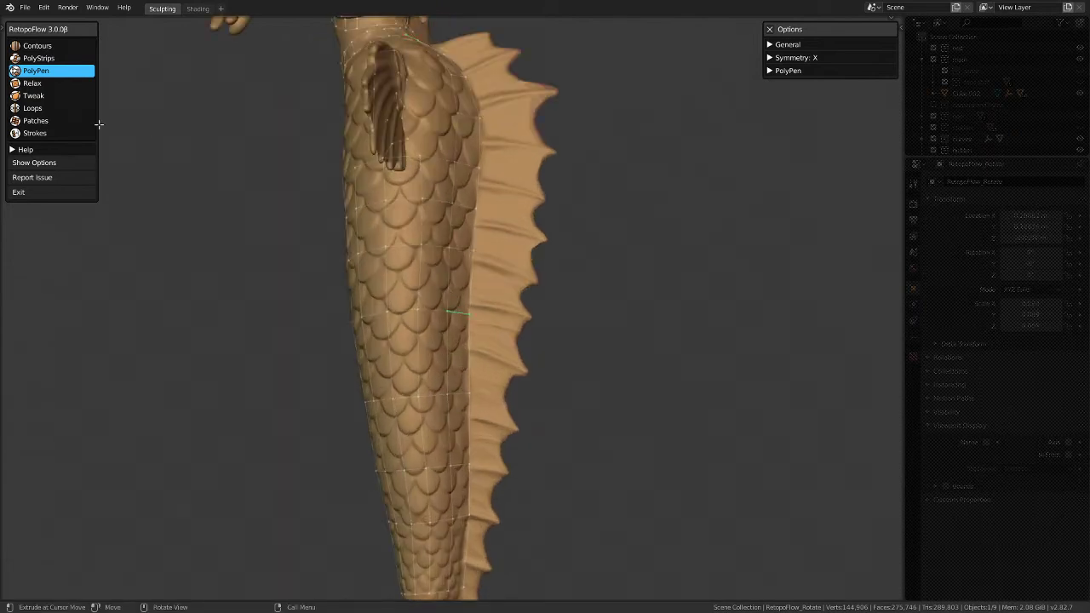
pyautogui.click(34, 109)
pyautogui.scroll(2, 453, 192)
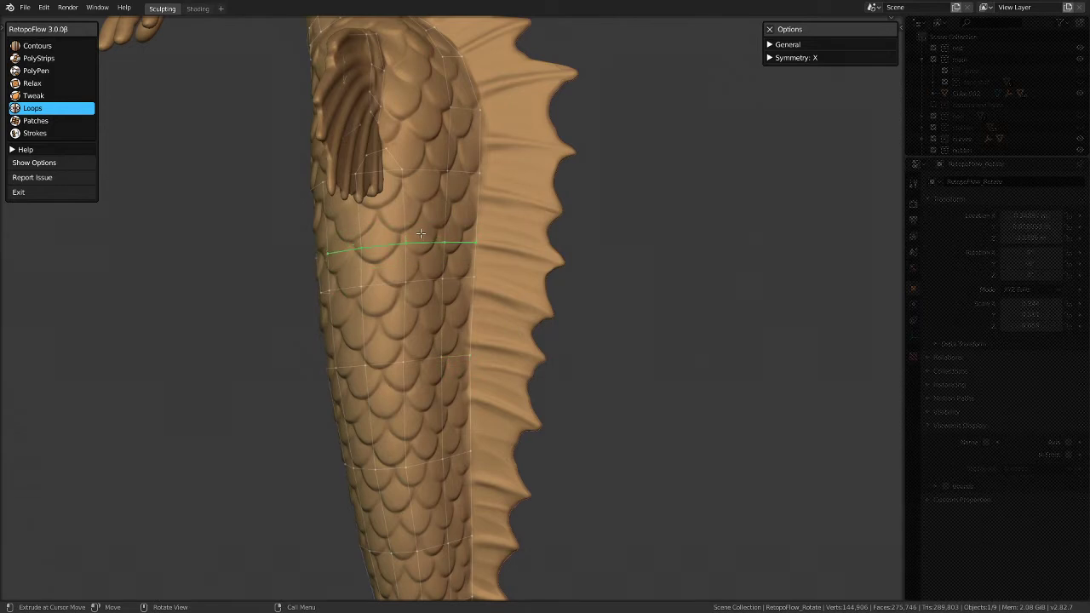
pyautogui.click(420, 233)
pyautogui.click(448, 281)
pyautogui.click(457, 352)
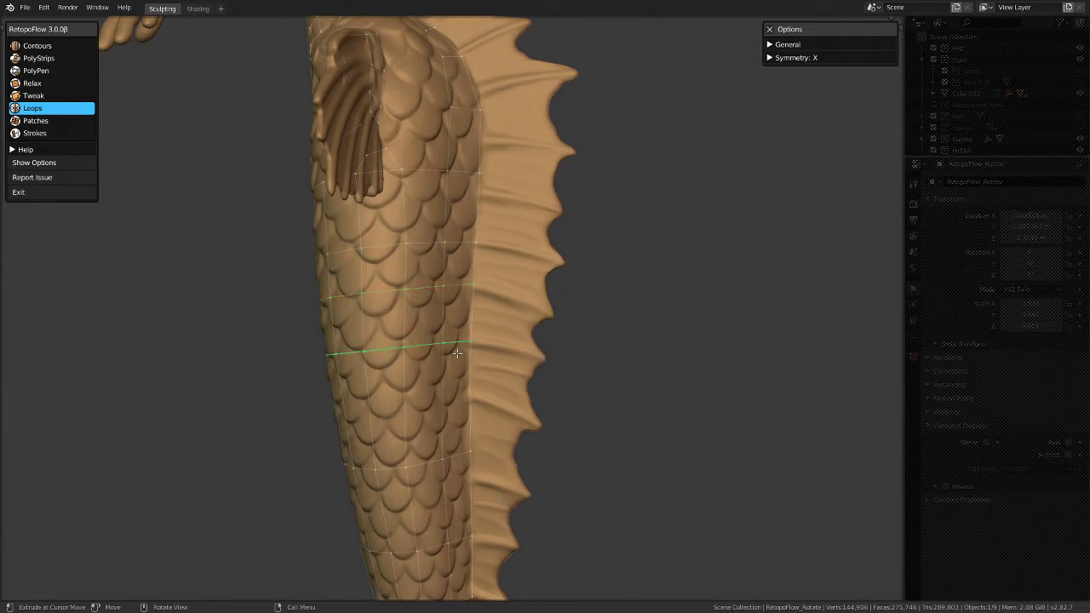
pyautogui.click(457, 460)
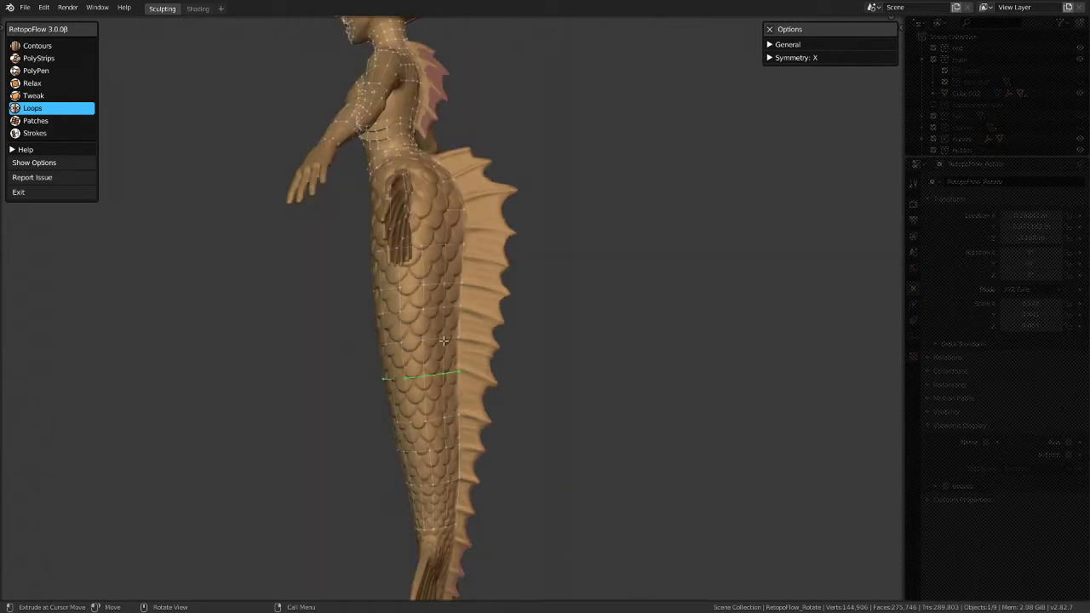
# Step: Insert edge loops in the wide gaps of the lower tail, down to just above the tail fins
pyautogui.scroll(-5, 469, 404)
pyautogui.scroll(5, 453, 467)
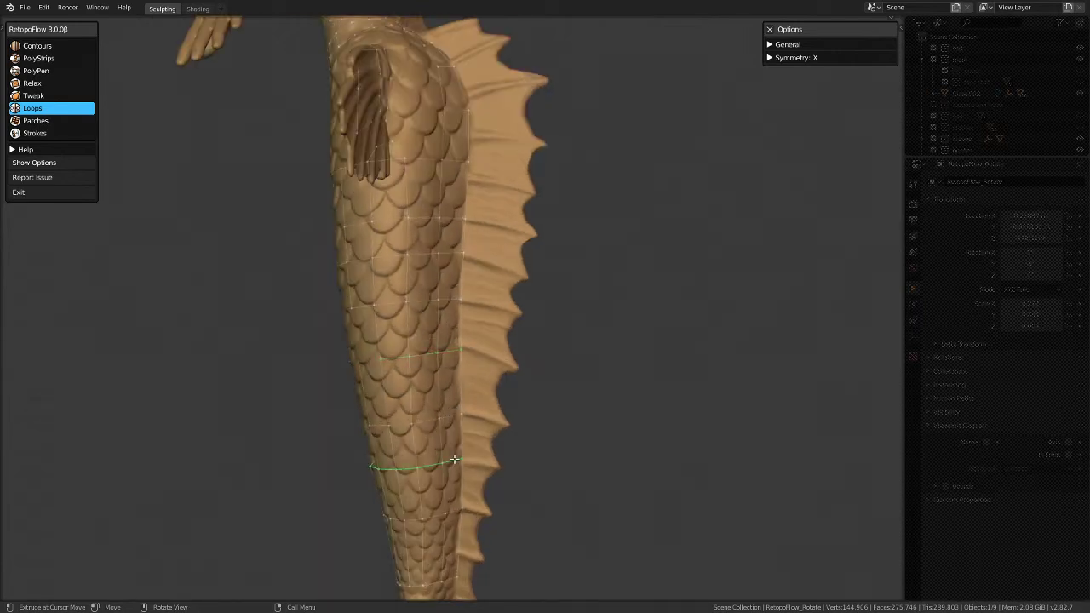
pyautogui.scroll(-5, 449, 464)
pyautogui.scroll(5, 442, 508)
pyautogui.scroll(1, 444, 509)
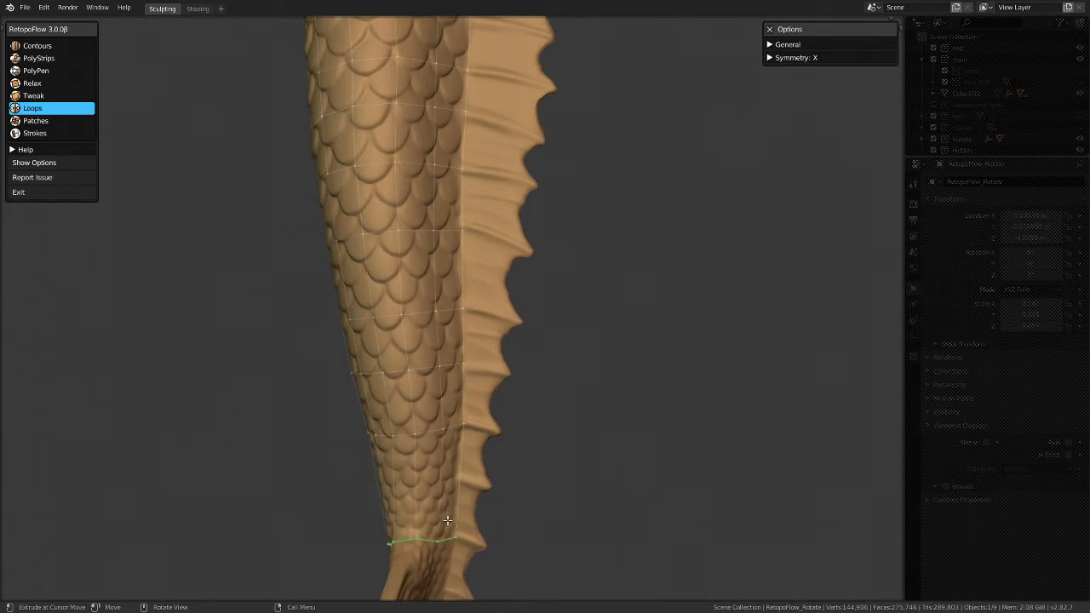
pyautogui.moveTo(486, 499); pyautogui.dragTo(403, 479, button='middle')
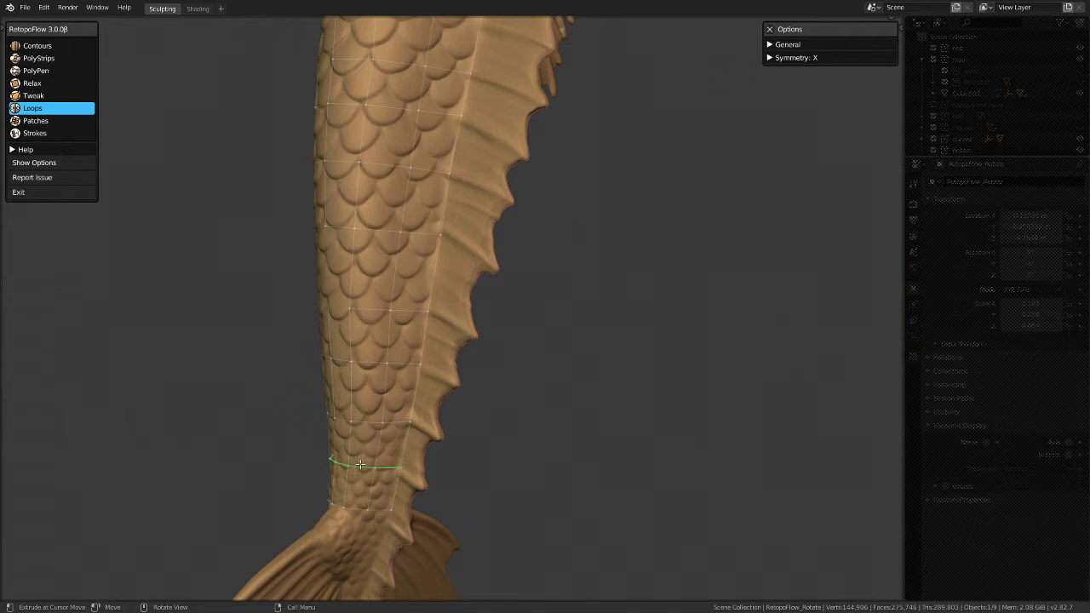
pyautogui.scroll(-3, 390, 463)
pyautogui.moveTo(389, 462); pyautogui.dragTo(511, 433, button='middle')
# Step: Adjust the upper edge row of the tail mesh between the dorsal fin's base and the side fin using PolyPen and Loops
pyautogui.moveTo(460, 238); pyautogui.dragTo(400, 186, button='middle')
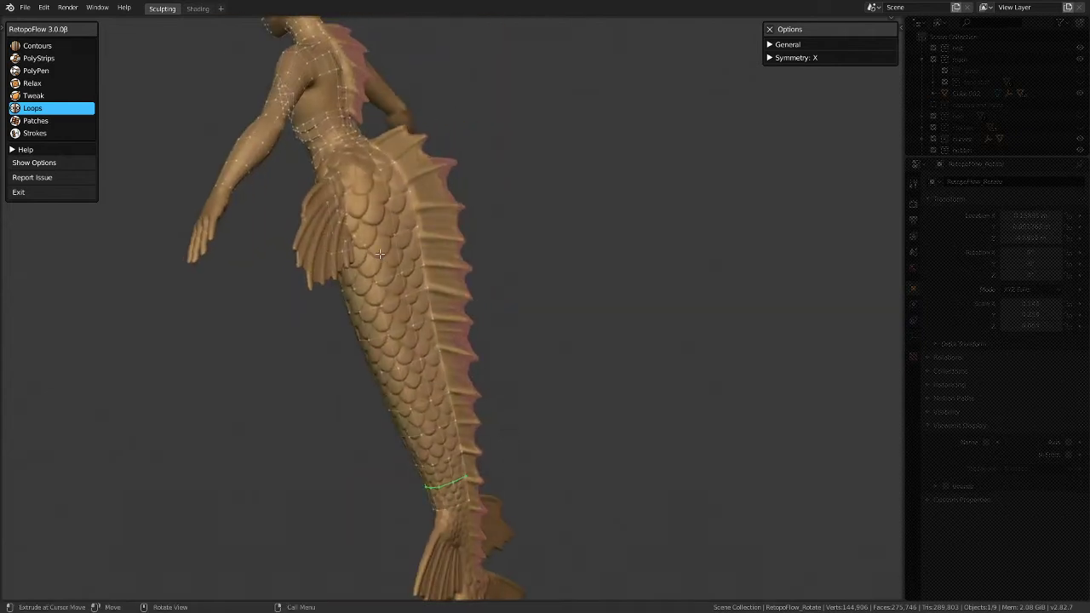
pyautogui.scroll(3, 416, 204)
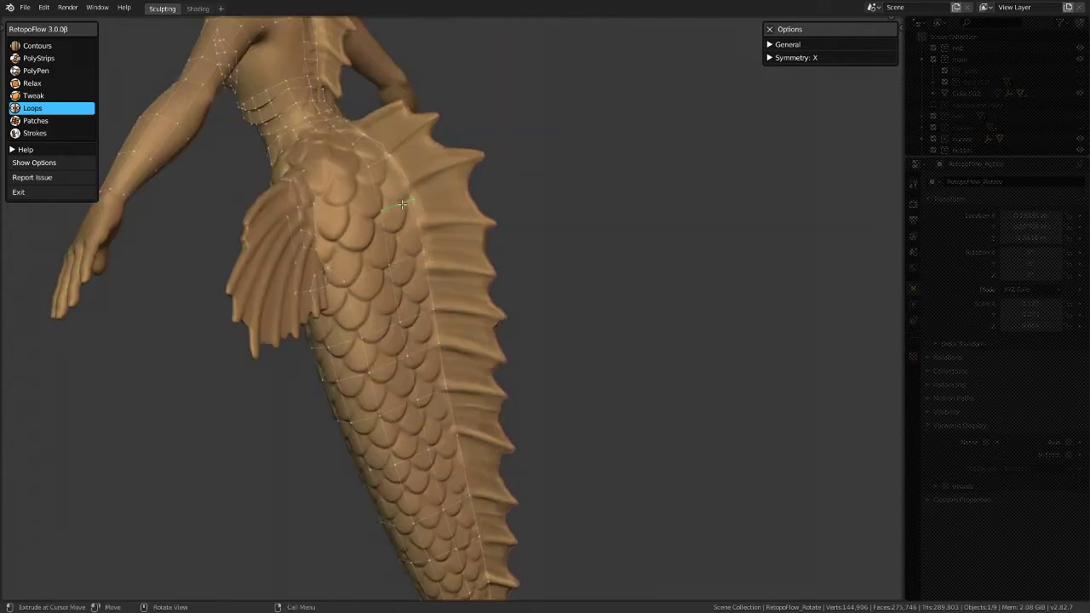
pyautogui.click(26, 73)
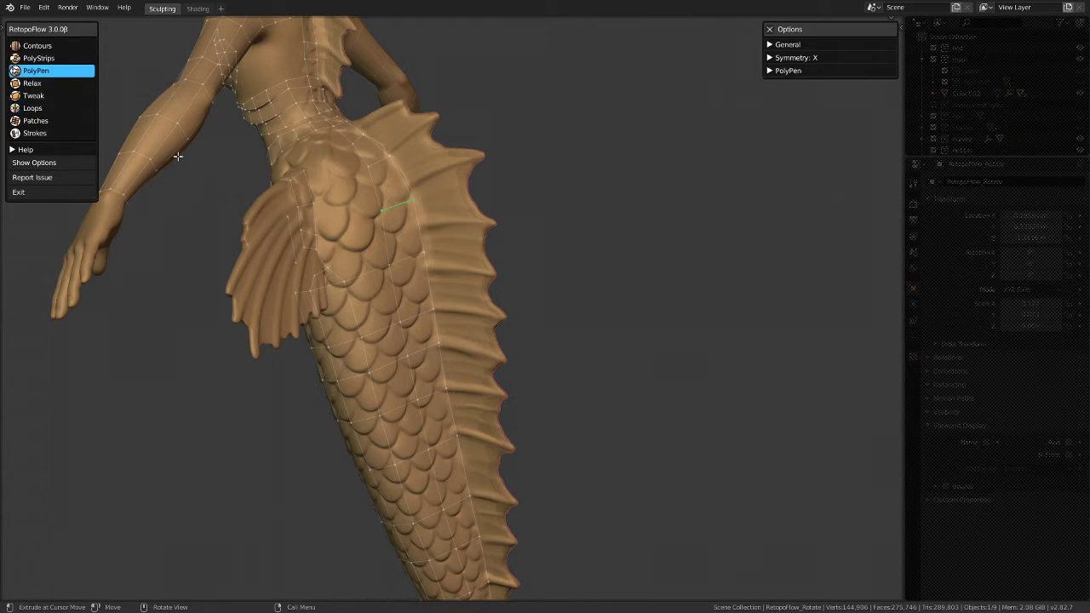
pyautogui.click(398, 200)
pyautogui.click(60, 110)
pyautogui.moveTo(387, 289); pyautogui.dragTo(327, 204, button='middle')
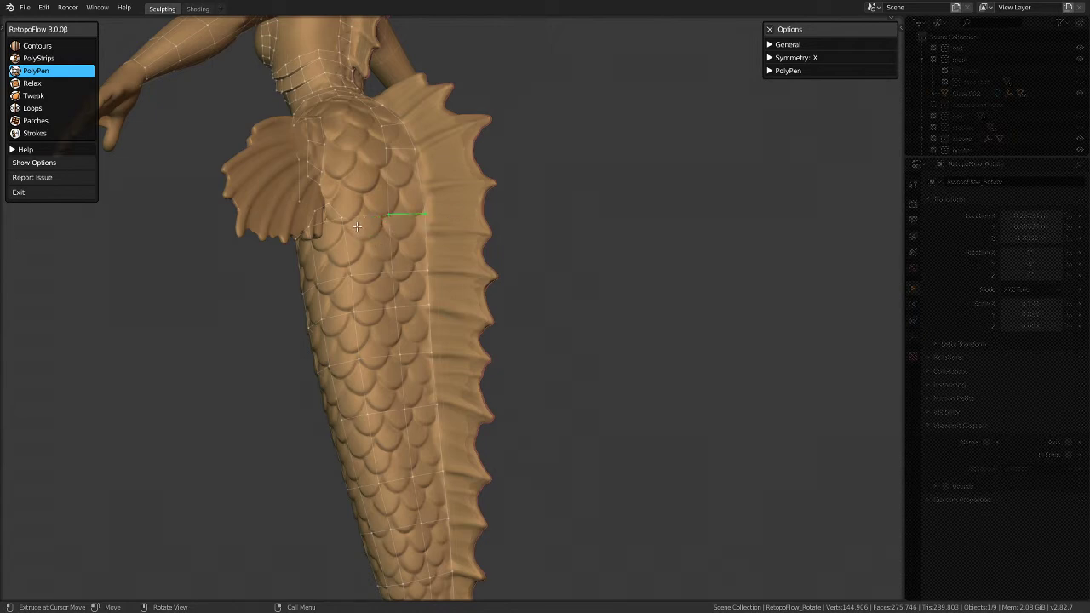
pyautogui.click(34, 108)
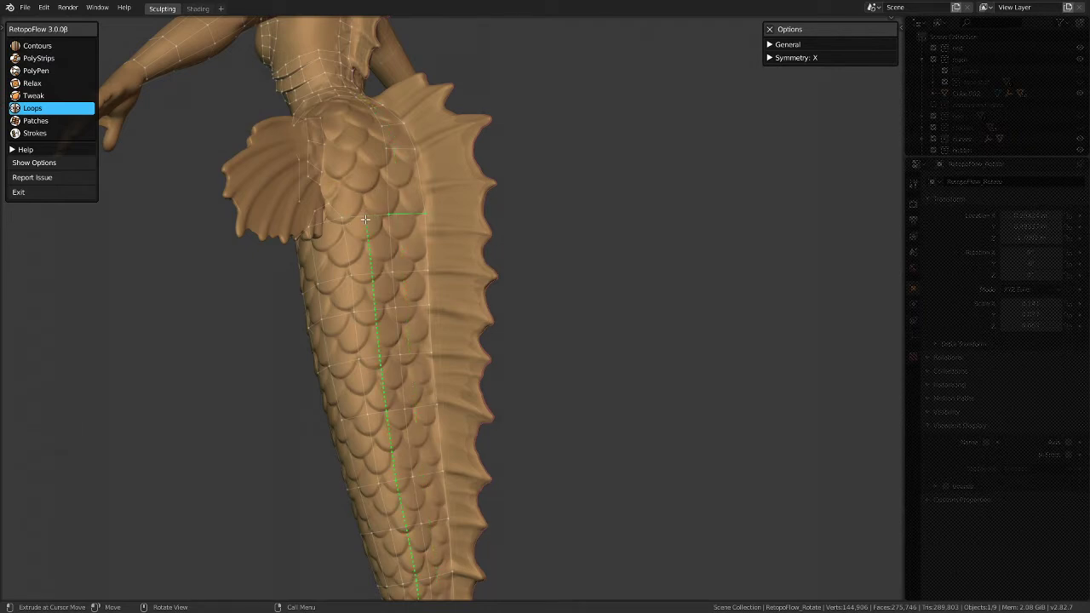
pyautogui.moveTo(364, 220); pyautogui.dragTo(512, 206, button='middle')
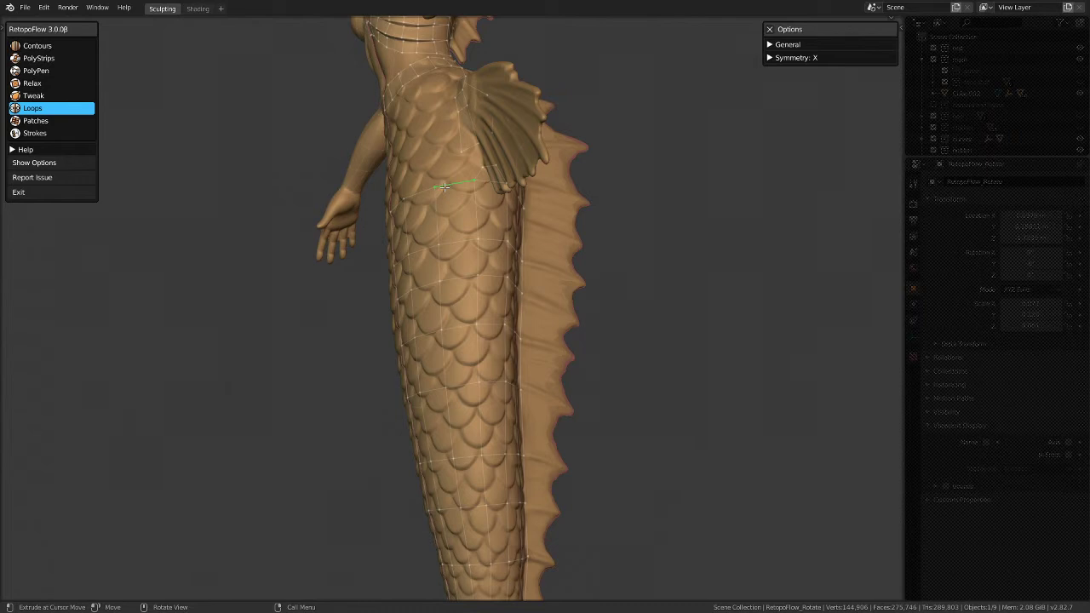
pyautogui.moveTo(519, 240); pyautogui.dragTo(361, 227, button='middle')
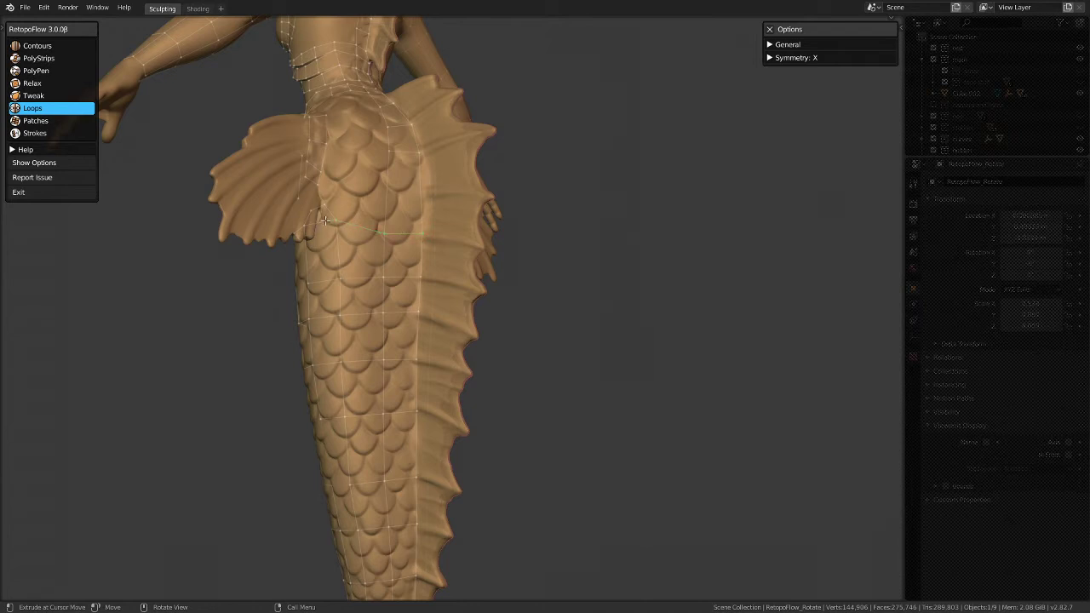
pyautogui.moveTo(328, 222); pyautogui.dragTo(381, 147, button='middle')
pyautogui.scroll(3, 347, 194)
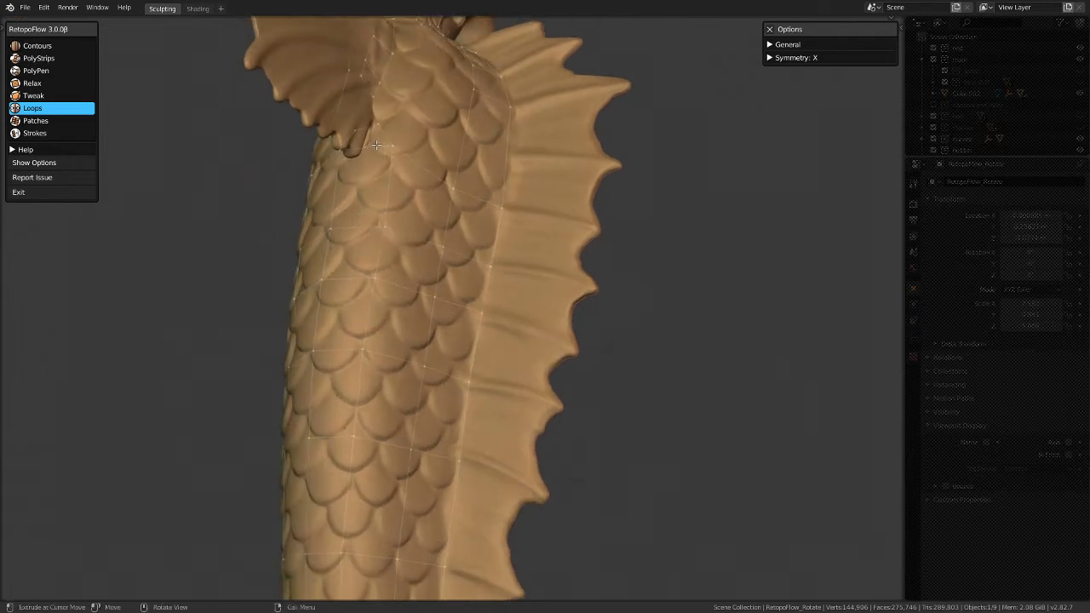
# Step: Level the tail mesh's upper edge vertices below the side fin and across the front using PolyPen
pyautogui.moveTo(373, 146); pyautogui.dragTo(574, 200, button='middle')
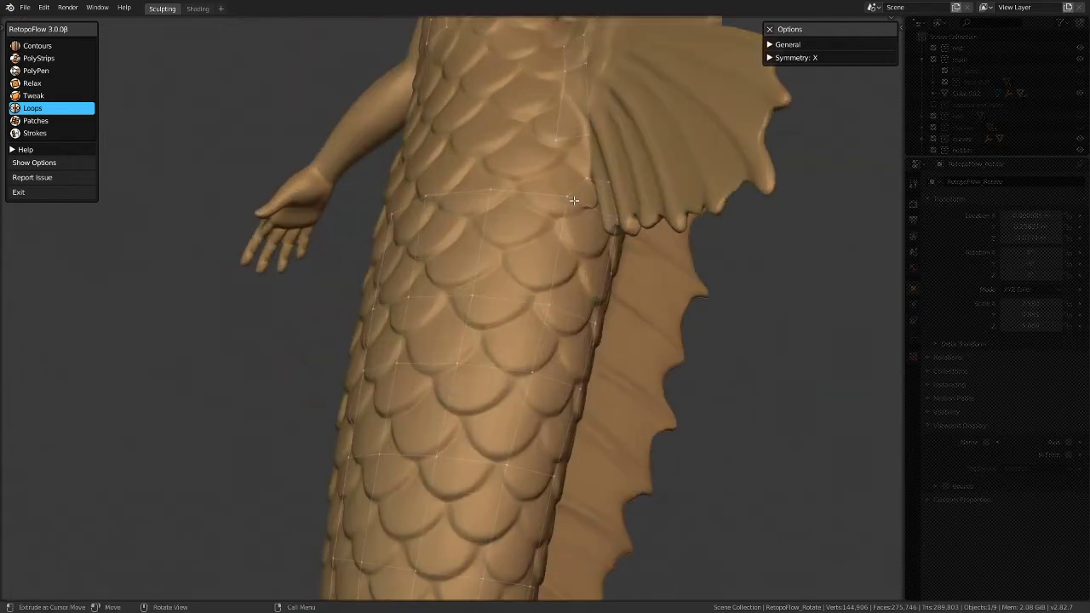
pyautogui.click(30, 73)
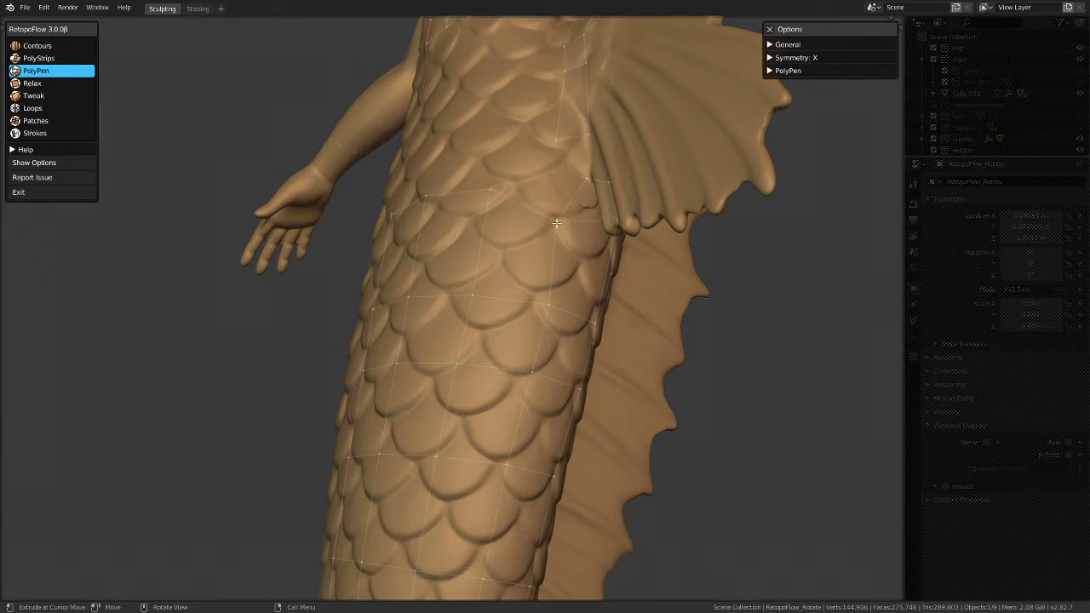
pyautogui.moveTo(613, 243); pyautogui.dragTo(488, 240, button='middle')
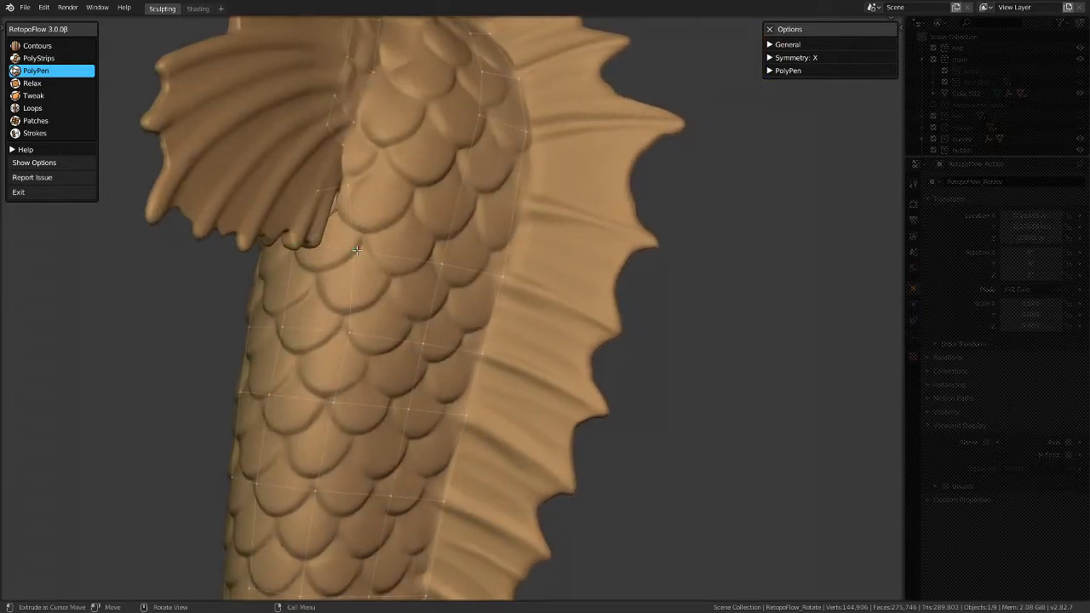
pyautogui.scroll(-4, 411, 272)
pyautogui.scroll(3, 520, 255)
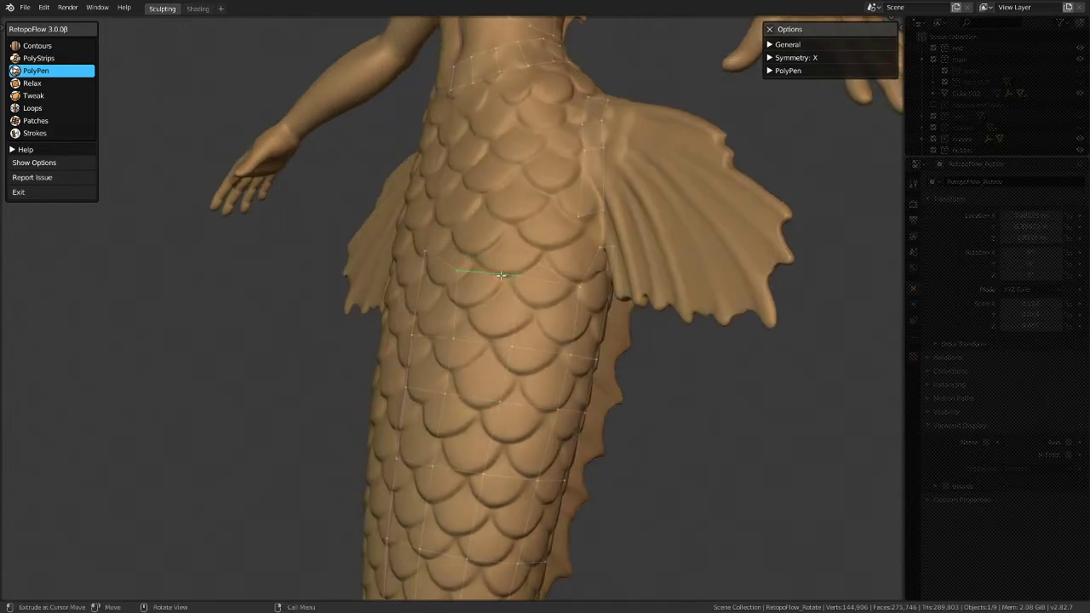
pyautogui.moveTo(505, 309); pyautogui.dragTo(538, 300, button='middle')
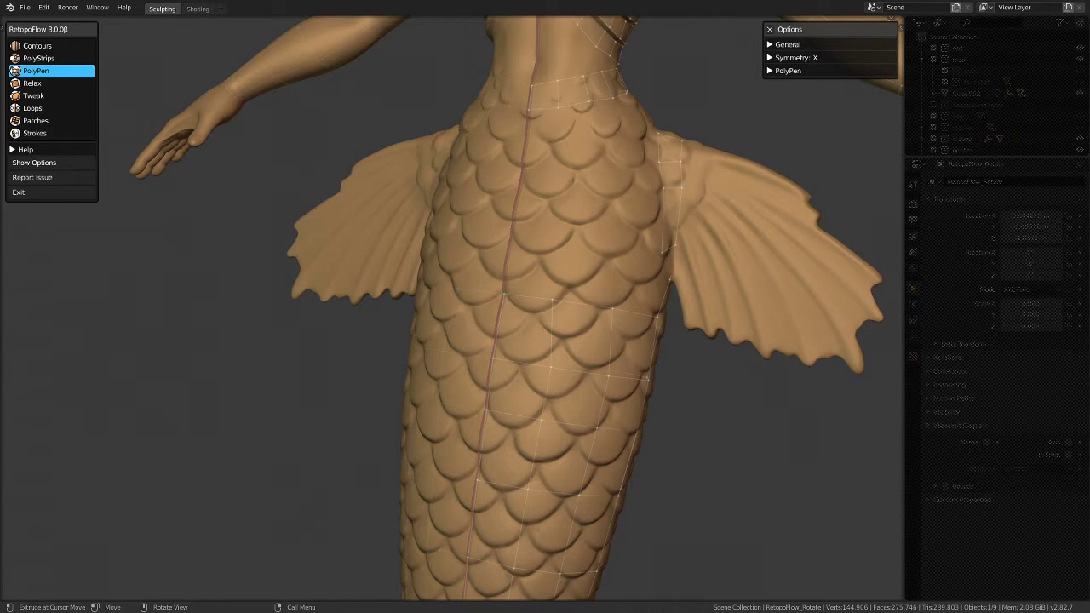
pyautogui.moveTo(883, 414); pyautogui.dragTo(456, 258, button='middle')
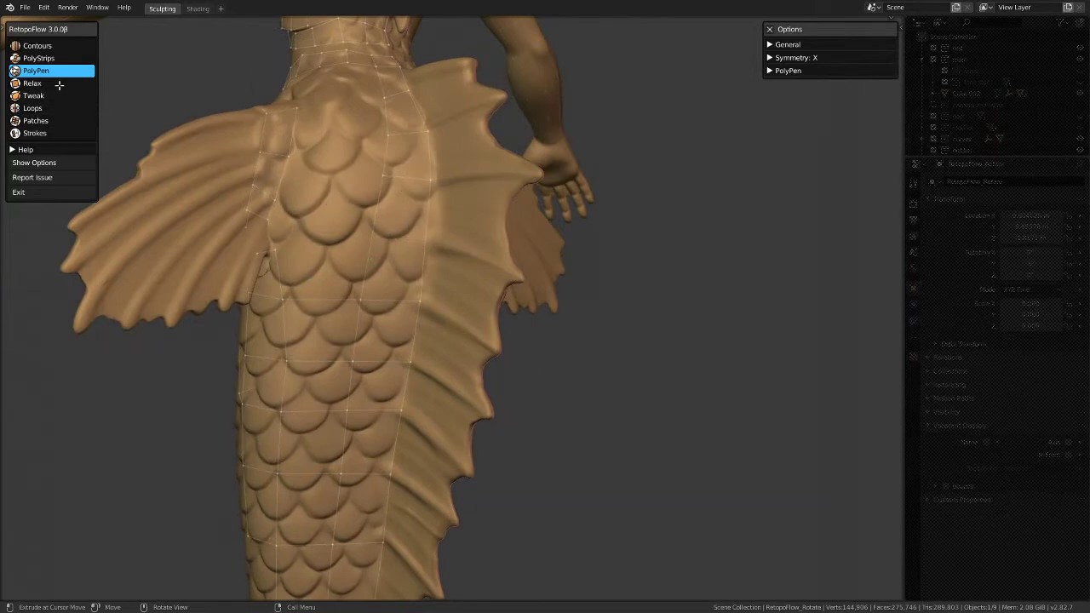
# Step: Insert an edge loop across the long quad beside the dorsal fin's base just above the tail mesh, and save the file
pyautogui.click(34, 110)
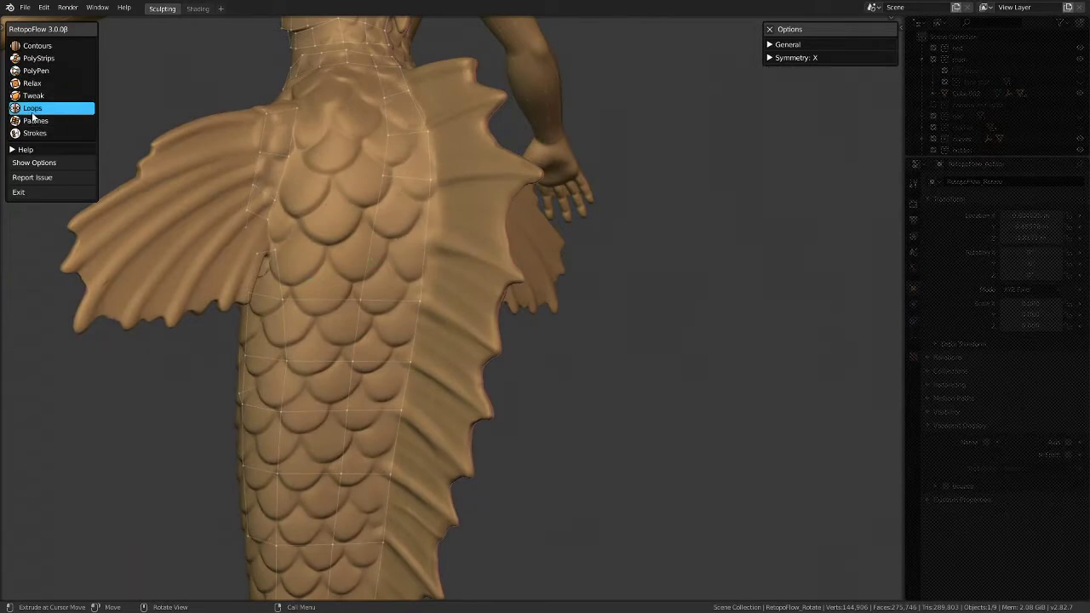
pyautogui.click(424, 242)
pyautogui.moveTo(612, 170)
pyautogui.mouseDown(button='middle')
pyautogui.moveTo(337, 266)
pyautogui.moveTo(504, 336)
pyautogui.moveTo(605, 268)
pyautogui.moveTo(555, 239)
pyautogui.mouseUp(button='middle')
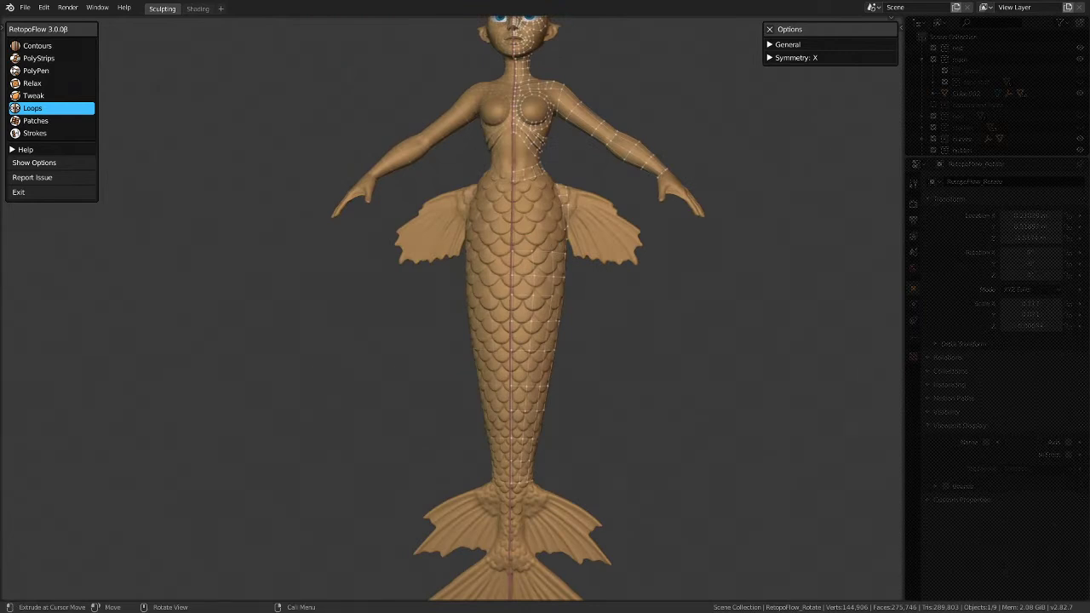
pyautogui.moveTo(659, 224); pyautogui.dragTo(281, 372, button='middle')
pyautogui.moveTo(537, 190); pyautogui.dragTo(349, 203, button='middle')
pyautogui.scroll(8, 345, 187)
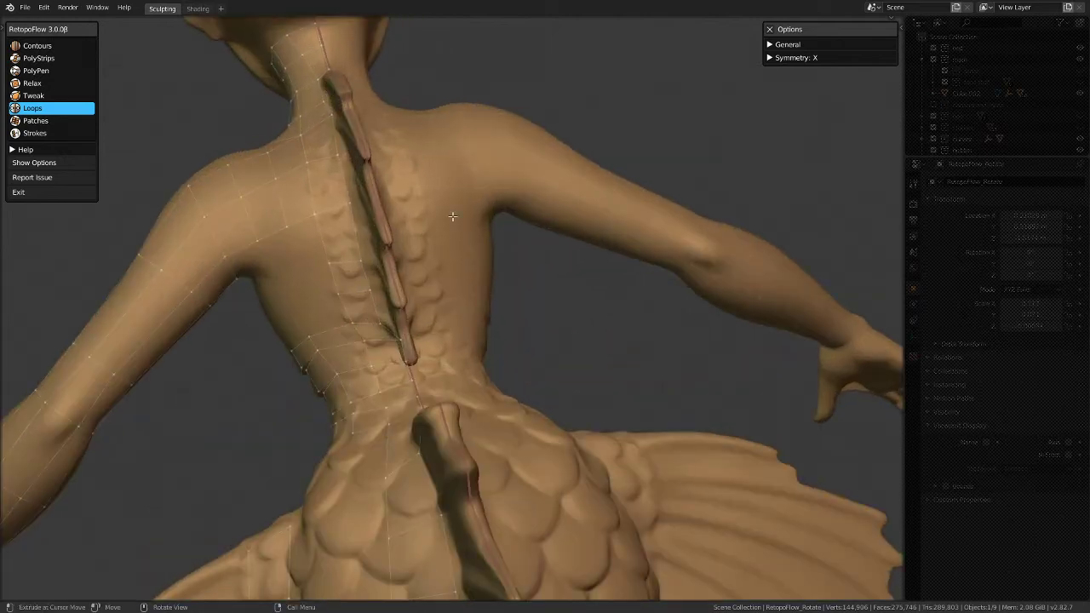
pyautogui.moveTo(453, 217); pyautogui.dragTo(324, 312, button='middle')
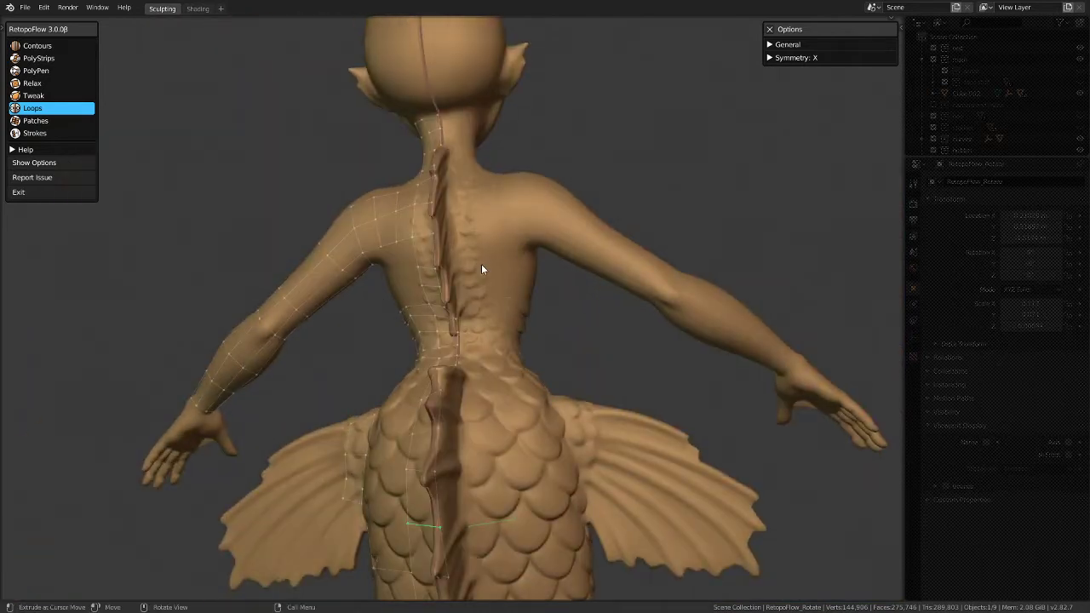
pyautogui.hotkey('ctrl', 's')
pyautogui.moveTo(481, 269); pyautogui.dragTo(638, 283, button='middle')
pyautogui.scroll(1, 456, 199)
pyautogui.moveTo(456, 199); pyautogui.dragTo(613, 206, button='middle')
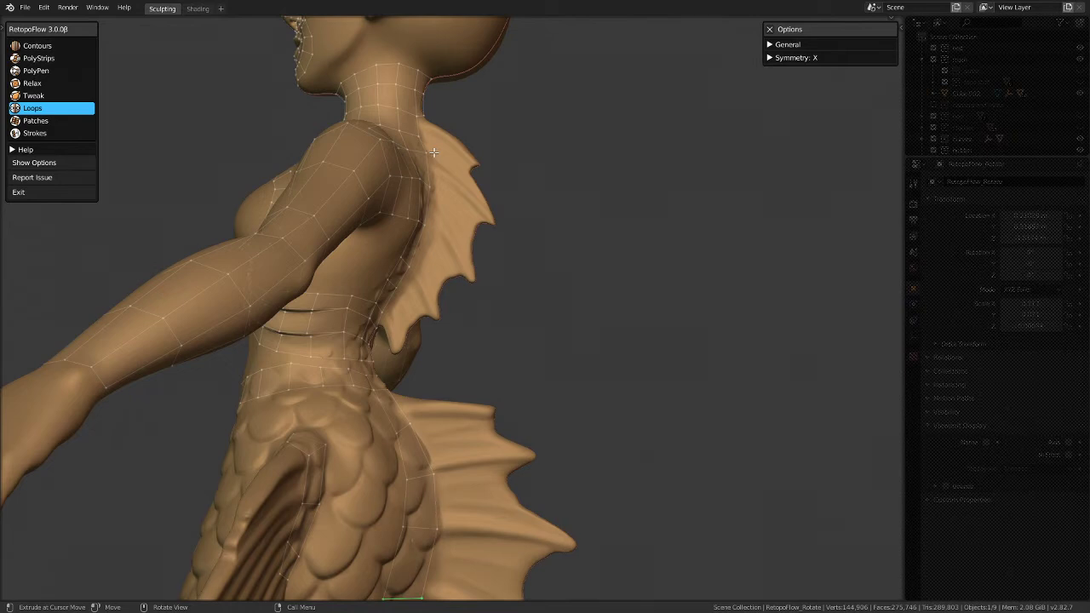
# Step: Fill a PolyPen quad across the gap between the side fin's lower strip and the strip along the dorsal fin
pyautogui.moveTo(389, 318); pyautogui.dragTo(212, 338, button='middle')
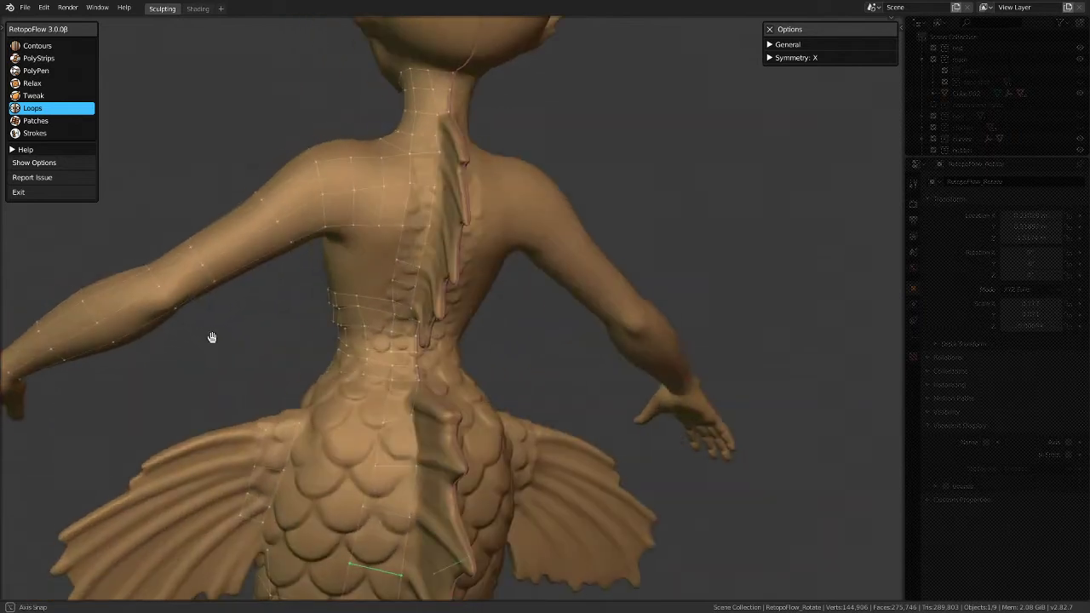
pyautogui.moveTo(525, 416)
pyautogui.mouseDown(button='middle')
pyautogui.moveTo(473, 263)
pyautogui.moveTo(599, 317)
pyautogui.mouseUp(button='middle')
pyautogui.scroll(3, 406, 281)
pyautogui.scroll(-3, 549, 432)
pyautogui.moveTo(549, 432); pyautogui.dragTo(281, 273, button='middle')
pyautogui.scroll(4, 415, 317)
pyautogui.moveTo(416, 318); pyautogui.dragTo(356, 415, button='middle')
pyautogui.scroll(-3, 499, 366)
pyautogui.scroll(3, 359, 377)
pyautogui.scroll(2, 357, 415)
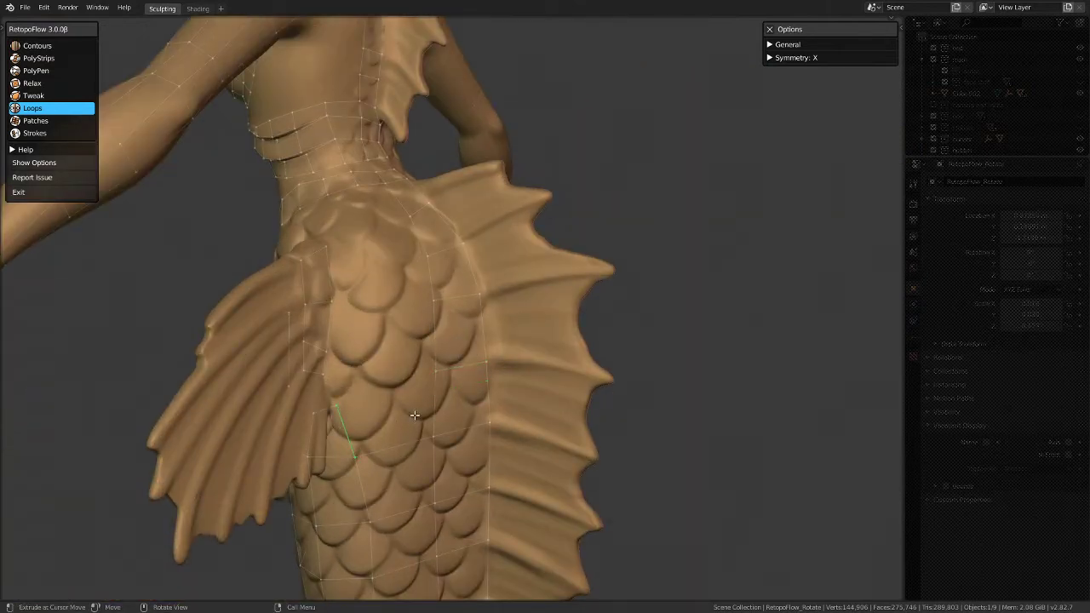
pyautogui.moveTo(414, 414); pyautogui.dragTo(383, 366, button='middle')
pyautogui.click(38, 70)
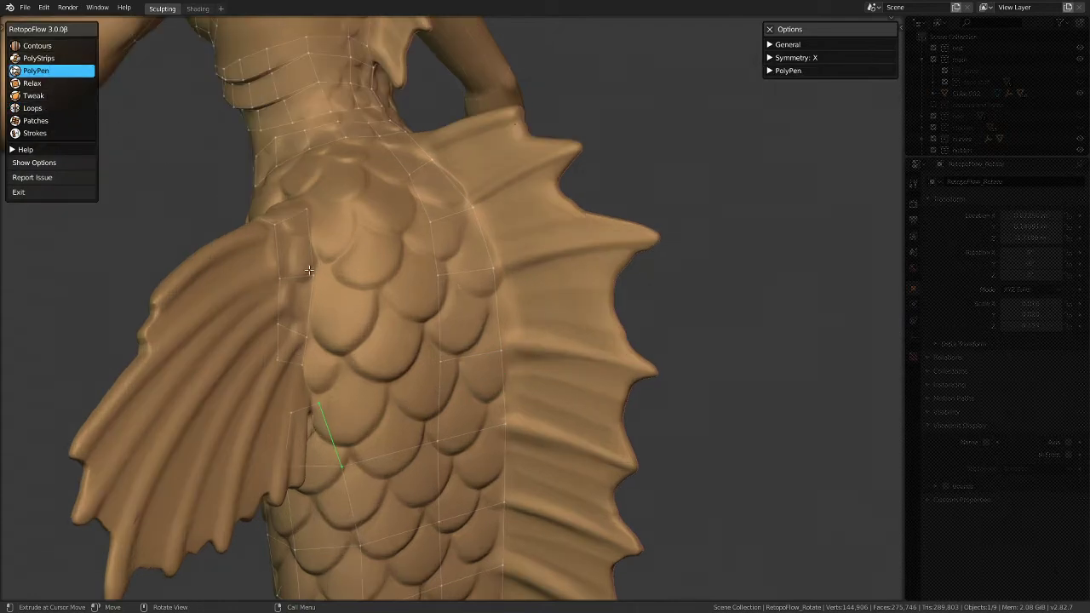
pyautogui.click(373, 426)
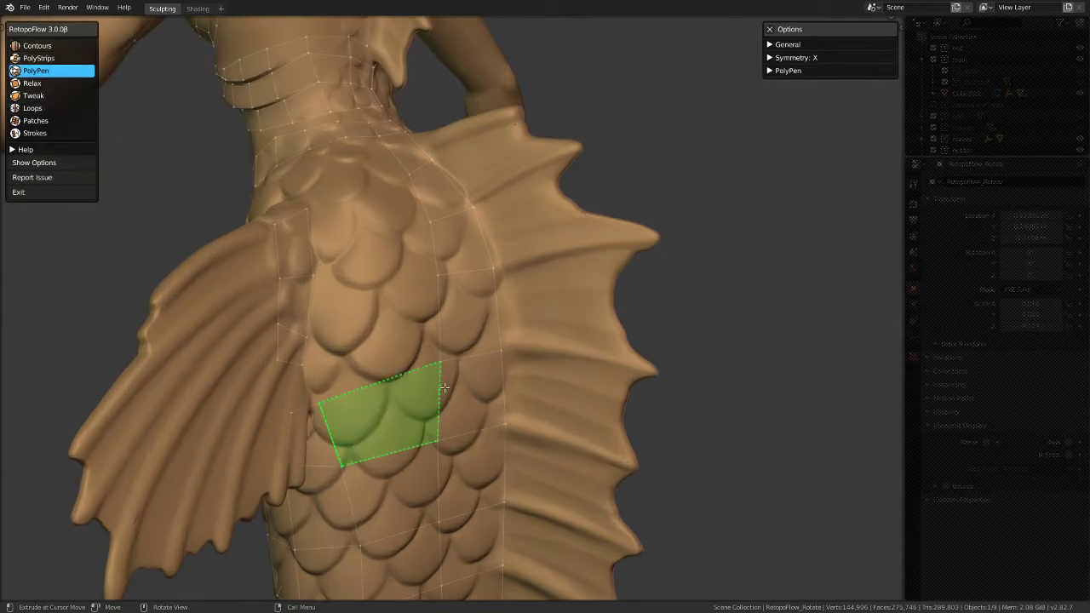
# Step: Bridge the tail mesh's upper edge to the waist mesh's lower edge across the front using PolyPen
pyautogui.moveTo(444, 386); pyautogui.dragTo(601, 308, button='middle')
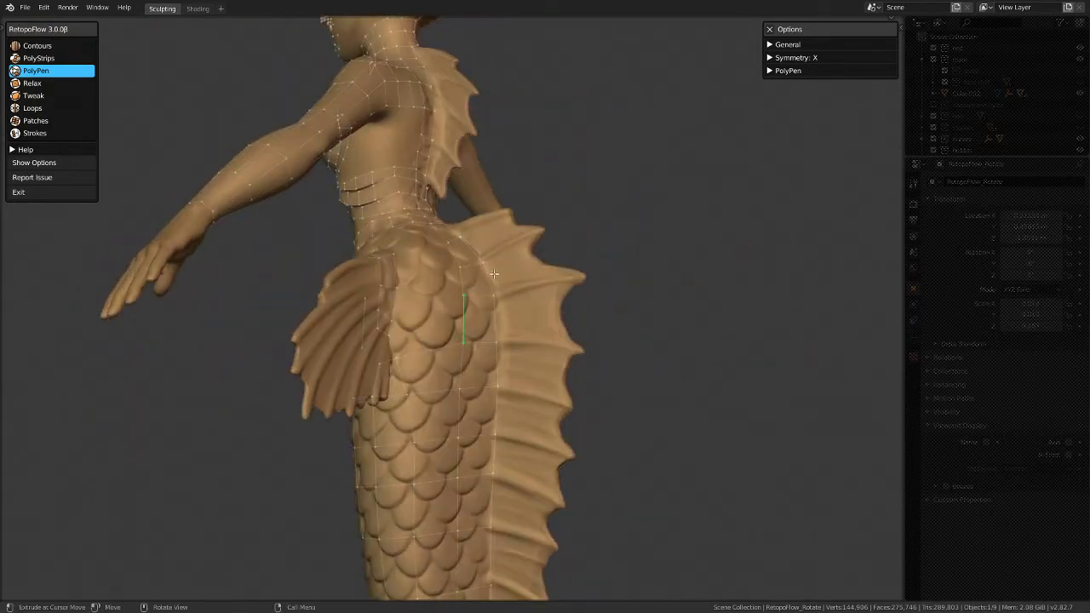
pyautogui.moveTo(526, 245); pyautogui.dragTo(565, 246, button='middle')
pyautogui.scroll(2, 373, 281)
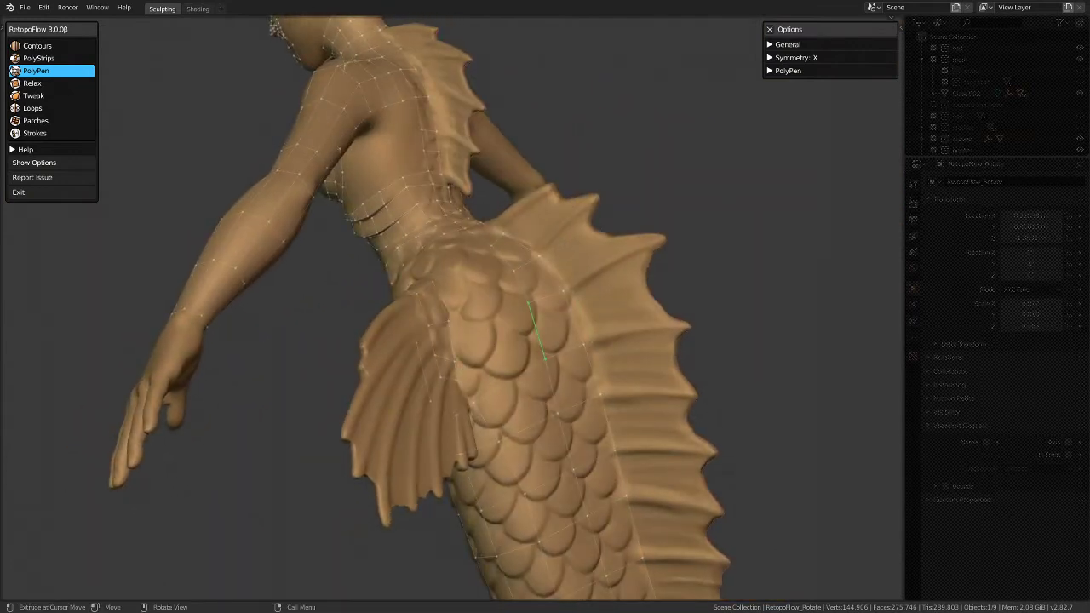
pyautogui.moveTo(369, 309); pyautogui.dragTo(512, 243, button='middle')
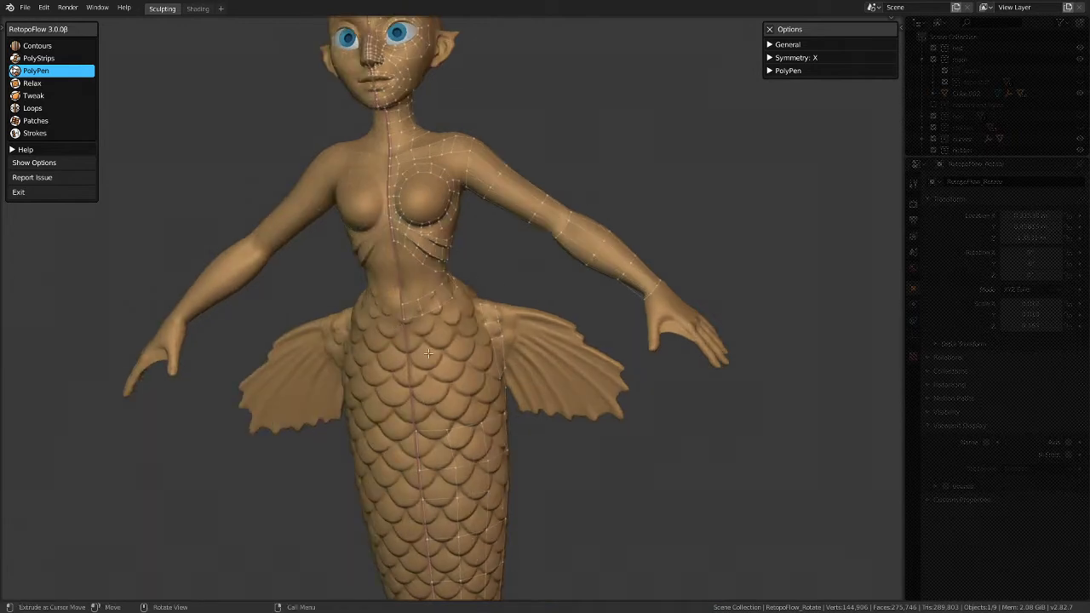
pyautogui.moveTo(378, 392); pyautogui.dragTo(316, 450, button='middle')
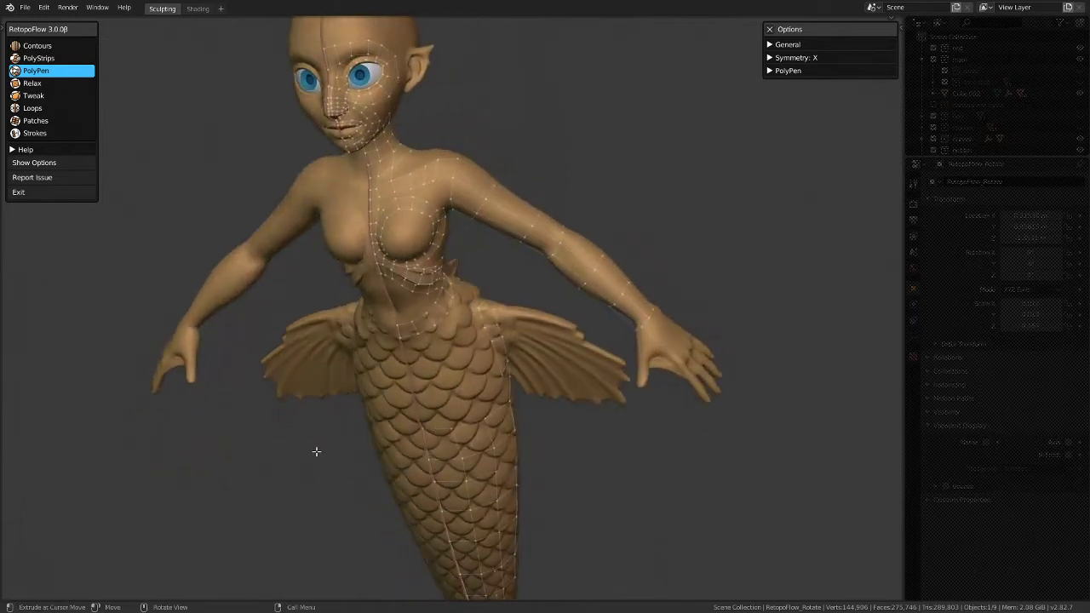
pyautogui.moveTo(409, 469); pyautogui.dragTo(363, 374, button='middle')
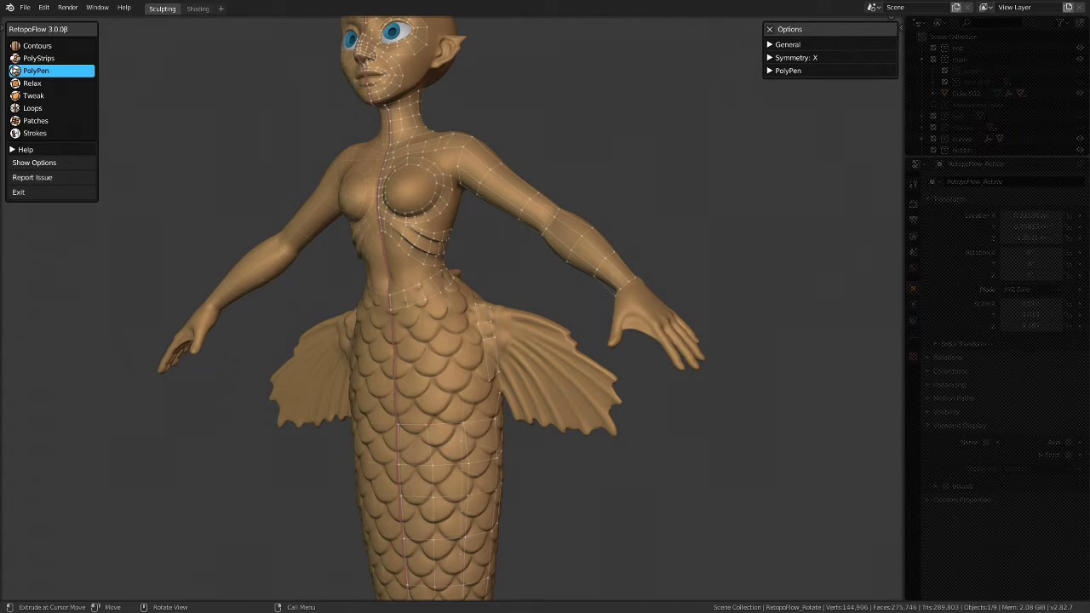
pyautogui.moveTo(444, 310)
pyautogui.mouseDown(button='middle')
pyautogui.moveTo(482, 273)
pyautogui.moveTo(373, 315)
pyautogui.moveTo(432, 309)
pyautogui.moveTo(422, 306)
pyautogui.mouseUp(button='middle')
pyautogui.scroll(3, 417, 302)
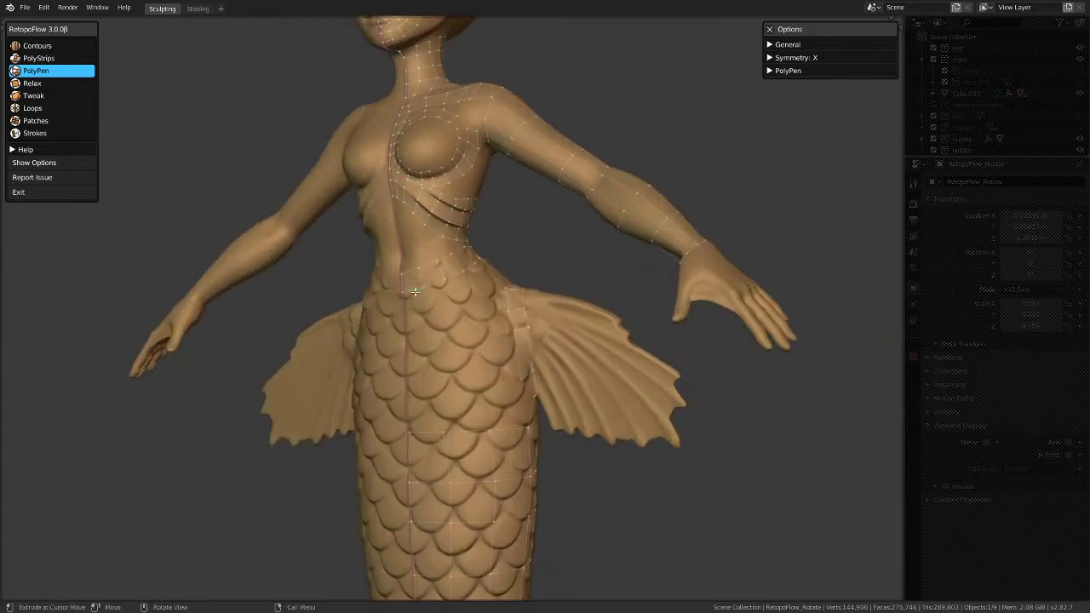
pyautogui.click(443, 432)
pyautogui.click(488, 430)
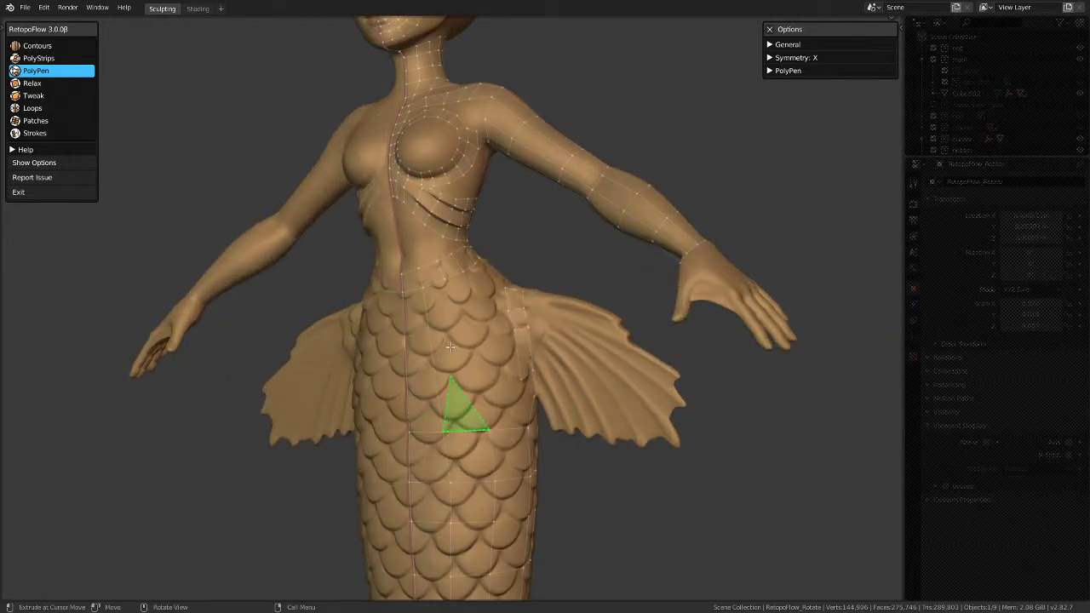
pyautogui.click(441, 277)
pyautogui.click(423, 286)
pyautogui.keyDown('ctrl'); pyautogui.click(432, 280); pyautogui.keyUp('ctrl')
pyautogui.click(454, 275)
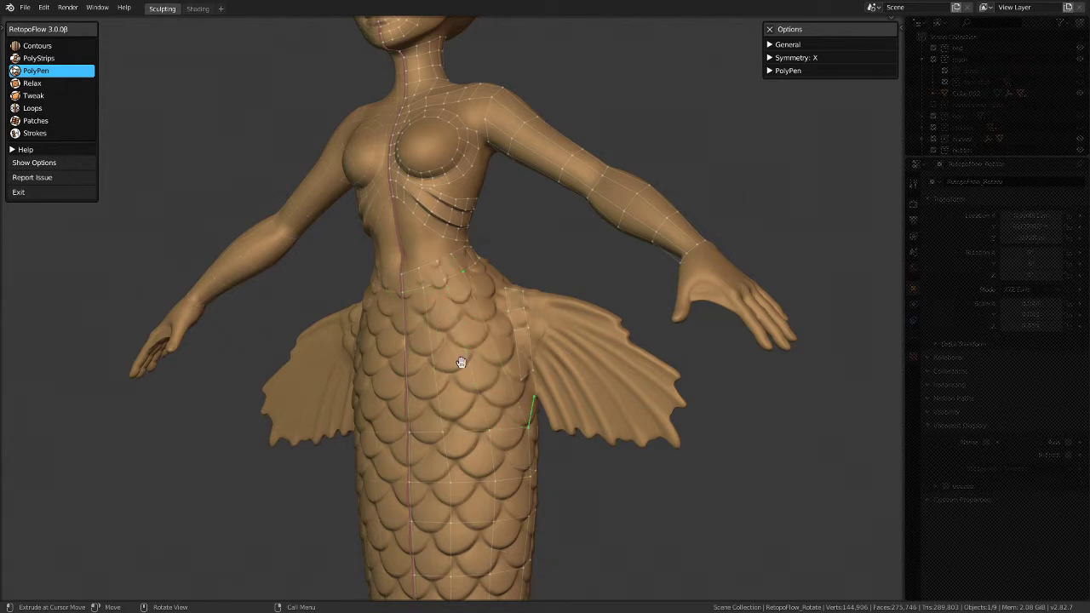
# Step: Try to insert two edge loops with Loops across the front faces joining the waist and the tail
pyautogui.moveTo(460, 361); pyautogui.dragTo(467, 363, button='middle')
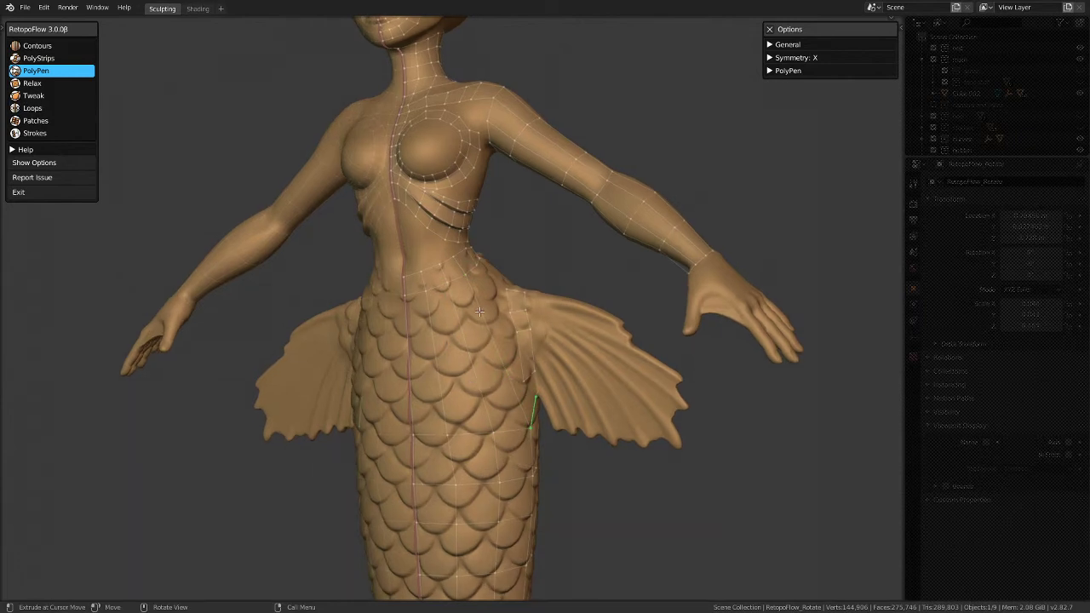
pyautogui.click(34, 108)
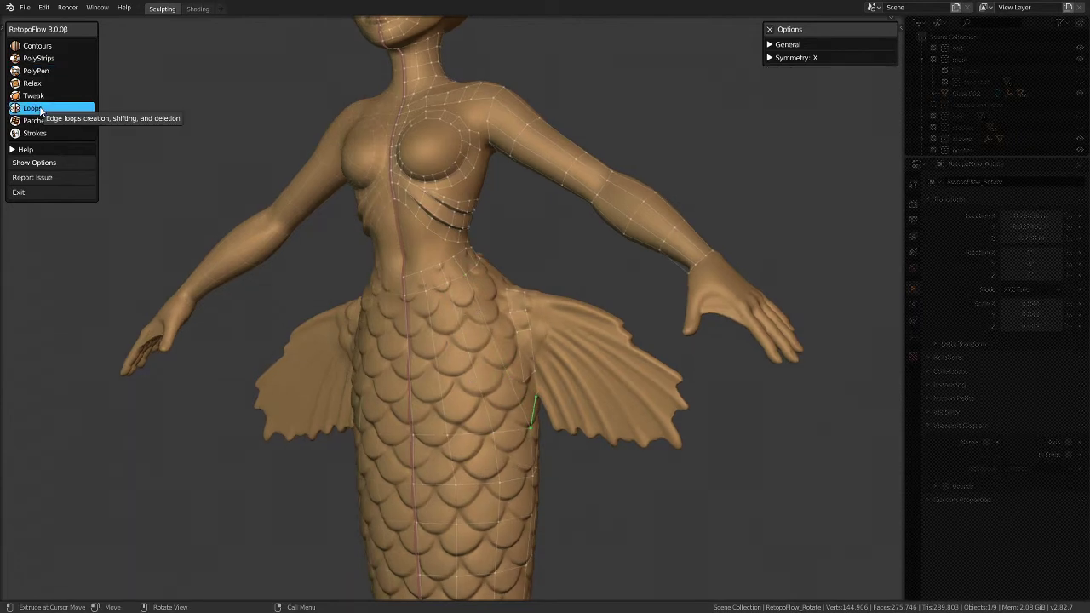
pyautogui.keyDown('ctrl'); pyautogui.click(452, 312); pyautogui.keyUp('ctrl')
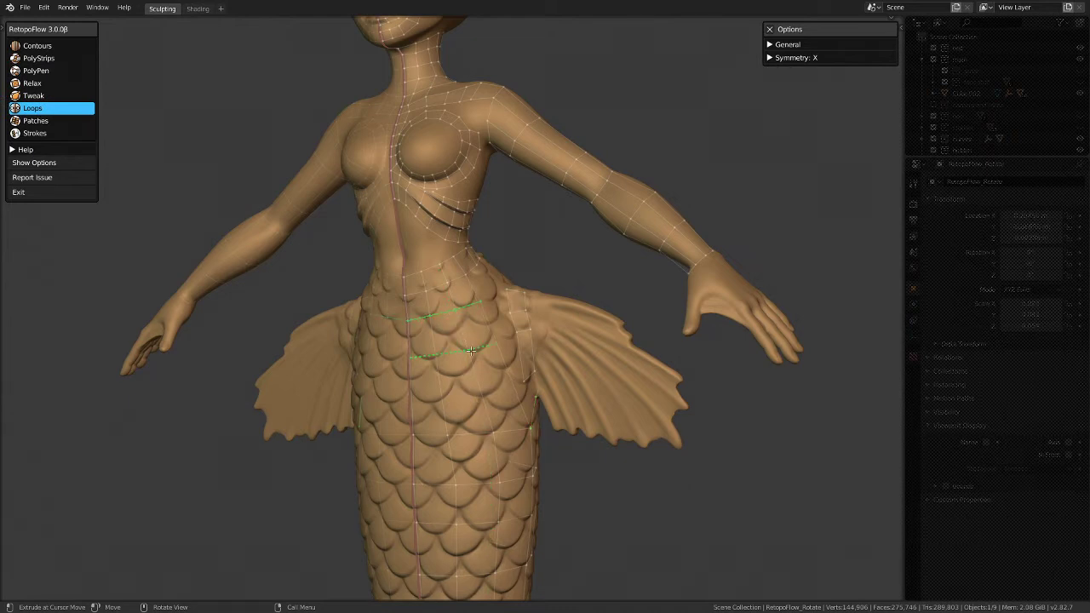
pyautogui.keyDown('ctrl'); pyautogui.click(471, 345); pyautogui.keyUp('ctrl')
pyautogui.hotkey('ctrl', 'z')
# Step: Dissolve the tail mesh vertex beneath the side fin's lower tip using PolyPen
pyautogui.scroll(-4, 433, 343)
pyautogui.moveTo(499, 316); pyautogui.dragTo(693, 261, button='middle')
pyautogui.scroll(3, 533, 298)
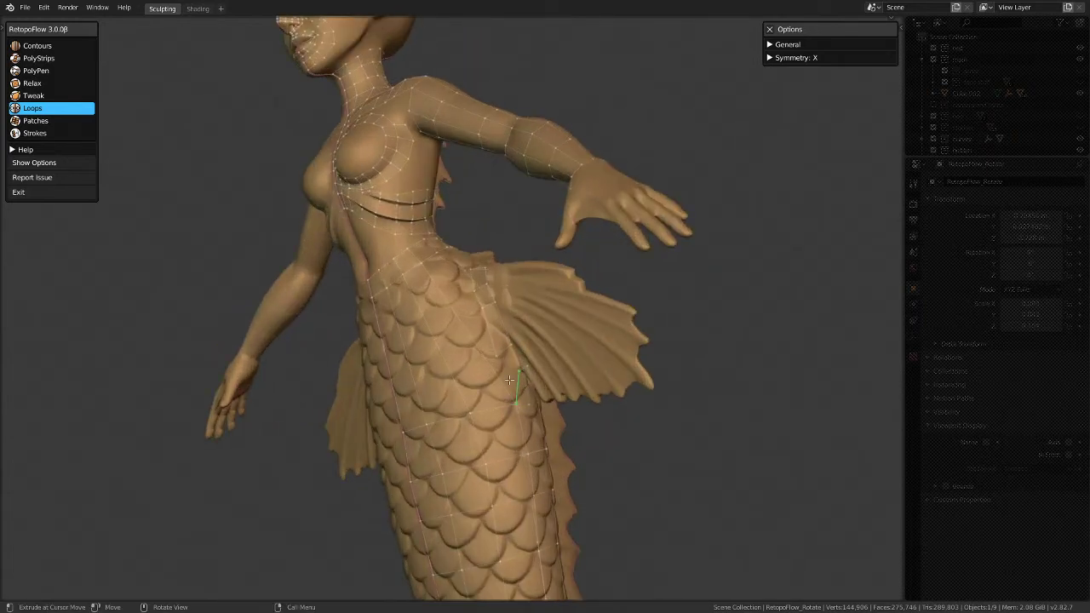
pyautogui.scroll(-3, 490, 317)
pyautogui.moveTo(490, 317); pyautogui.dragTo(435, 289, button='middle')
pyautogui.scroll(2, 472, 336)
pyautogui.moveTo(487, 353); pyautogui.dragTo(276, 383, button='middle')
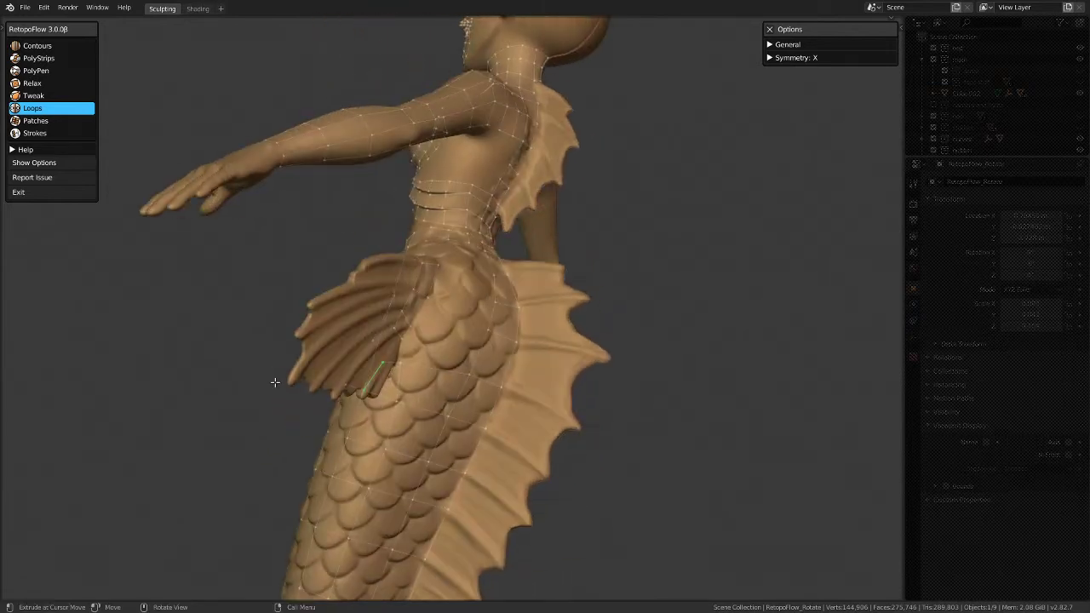
pyautogui.click(41, 75)
pyautogui.scroll(2, 398, 372)
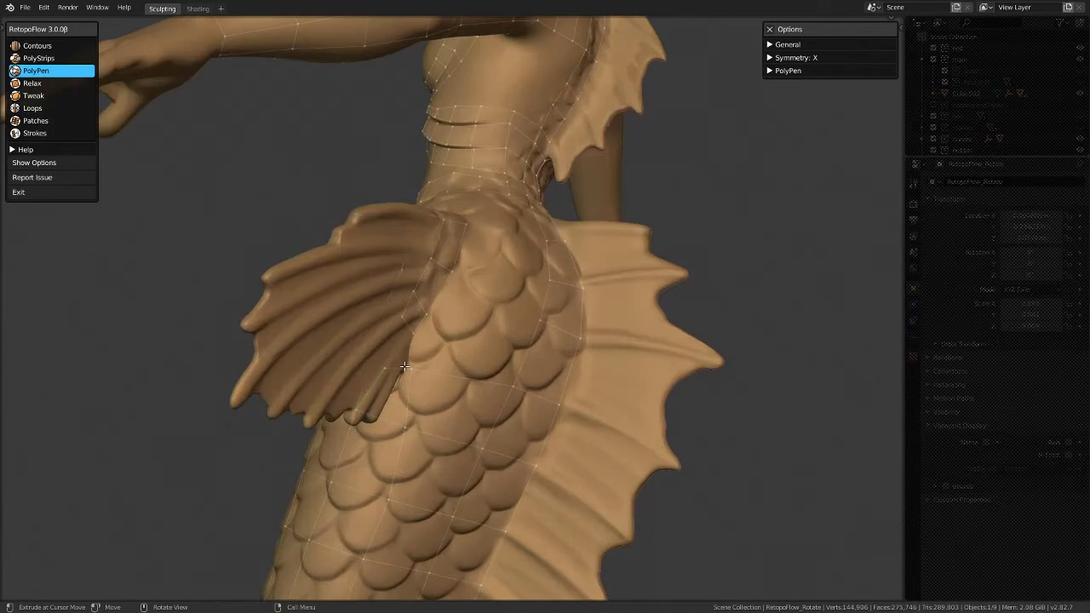
pyautogui.moveTo(424, 358); pyautogui.dragTo(549, 264, button='middle')
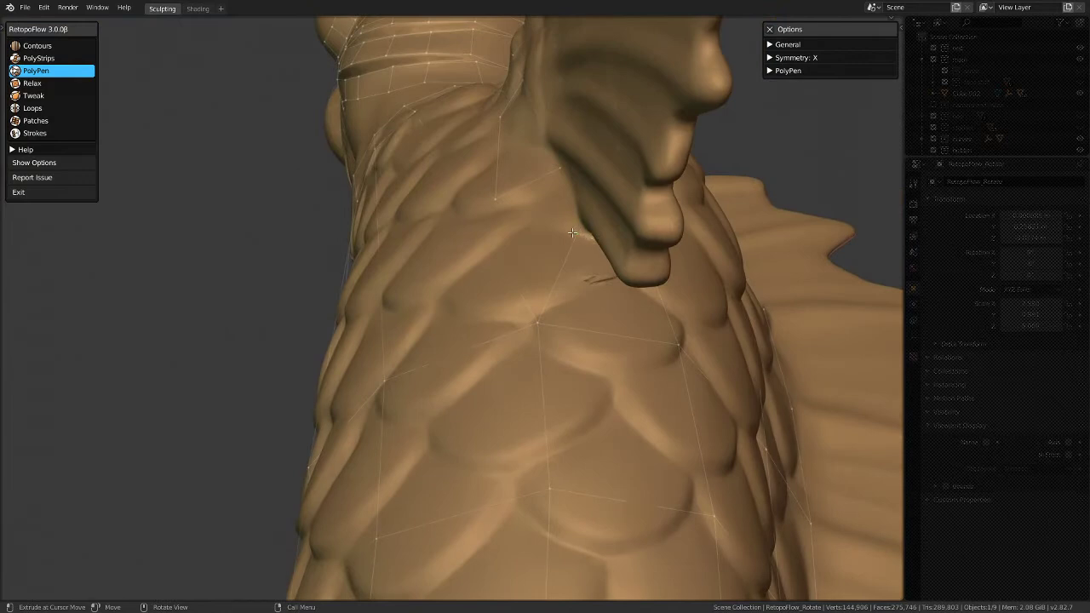
pyautogui.moveTo(598, 257); pyautogui.dragTo(489, 332, button='middle')
pyautogui.press('x')
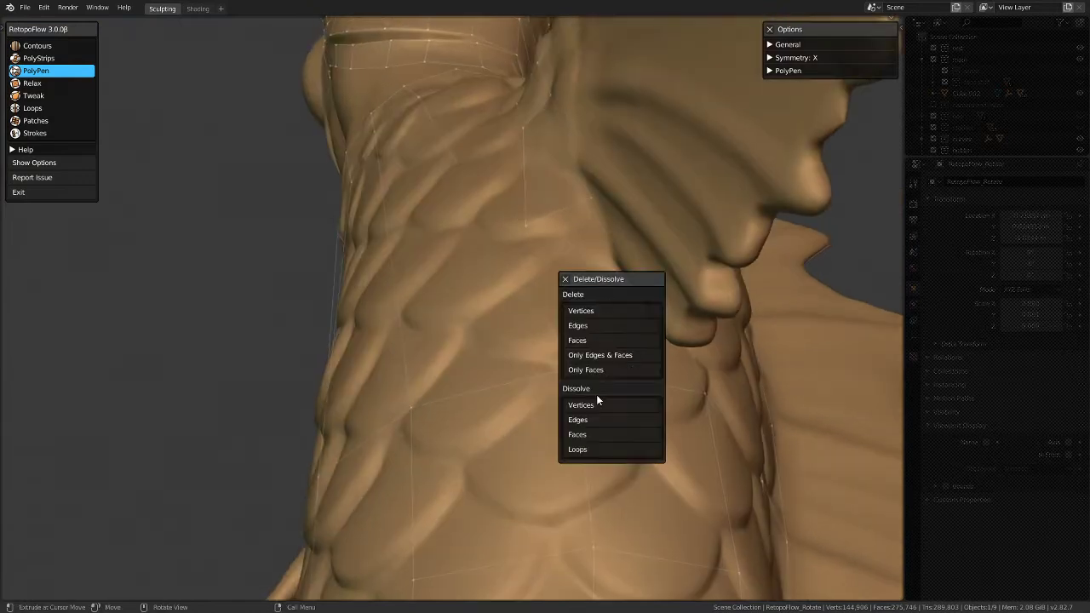
pyautogui.click(596, 404)
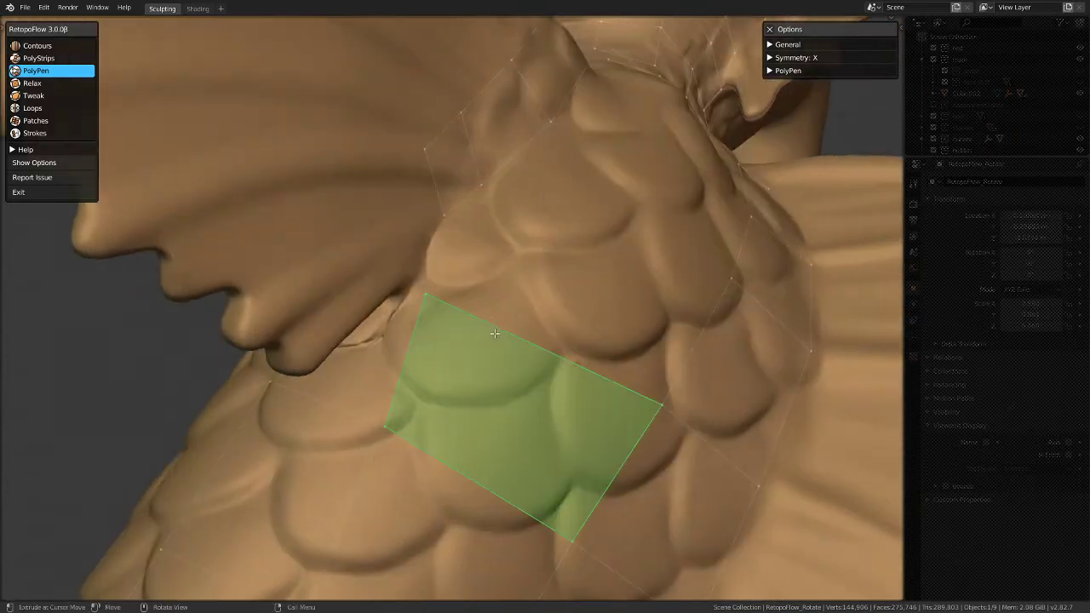
# Step: Dissolve the upper corner vertex beside the side fin on the quad reaching to the dorsal strip
pyautogui.press('x')
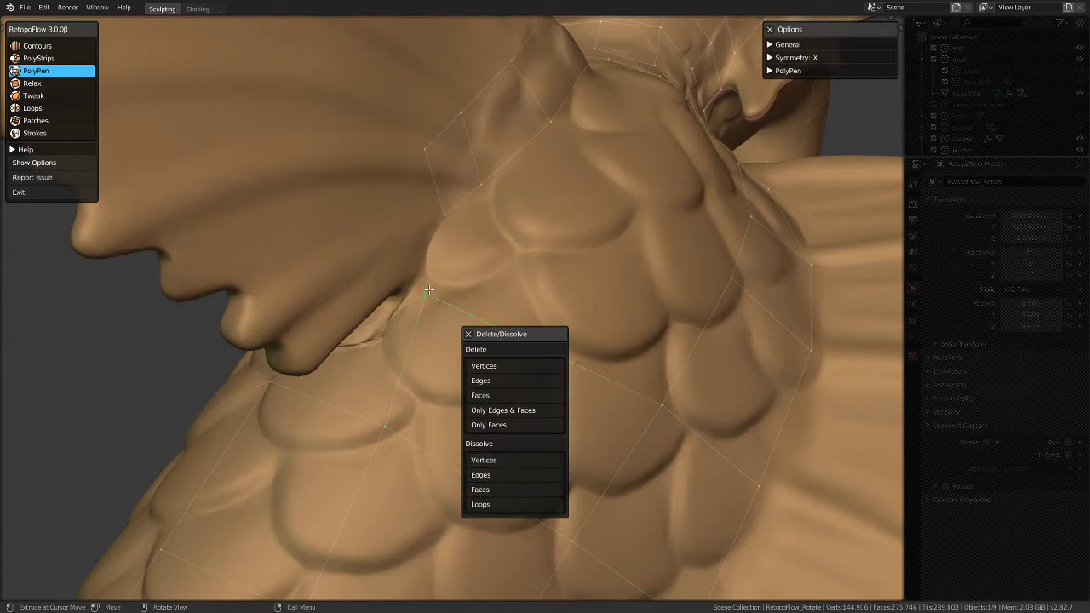
pyautogui.press('x')
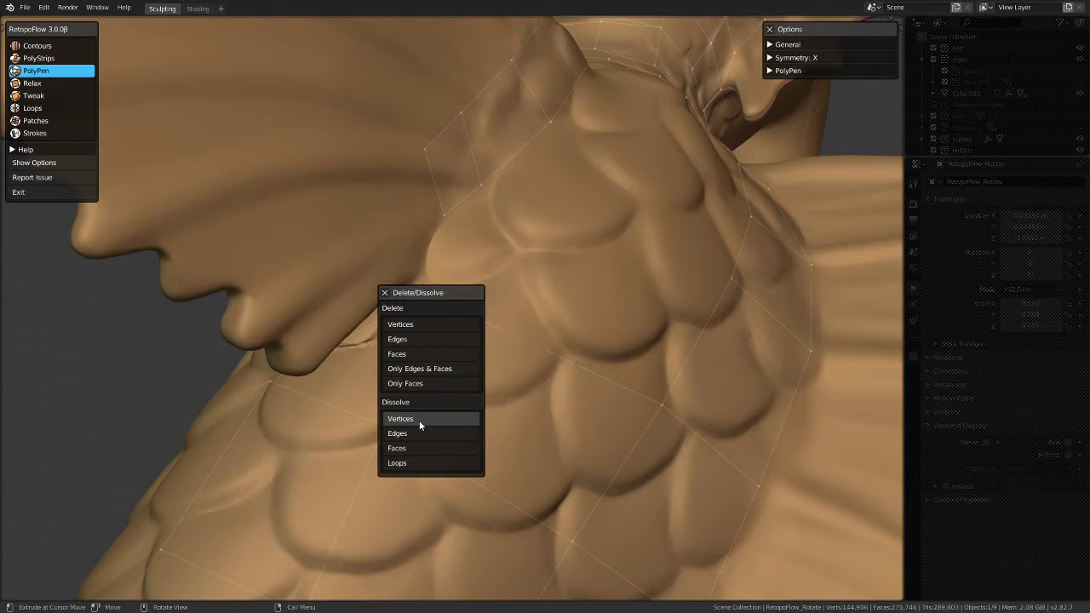
pyautogui.click(419, 419)
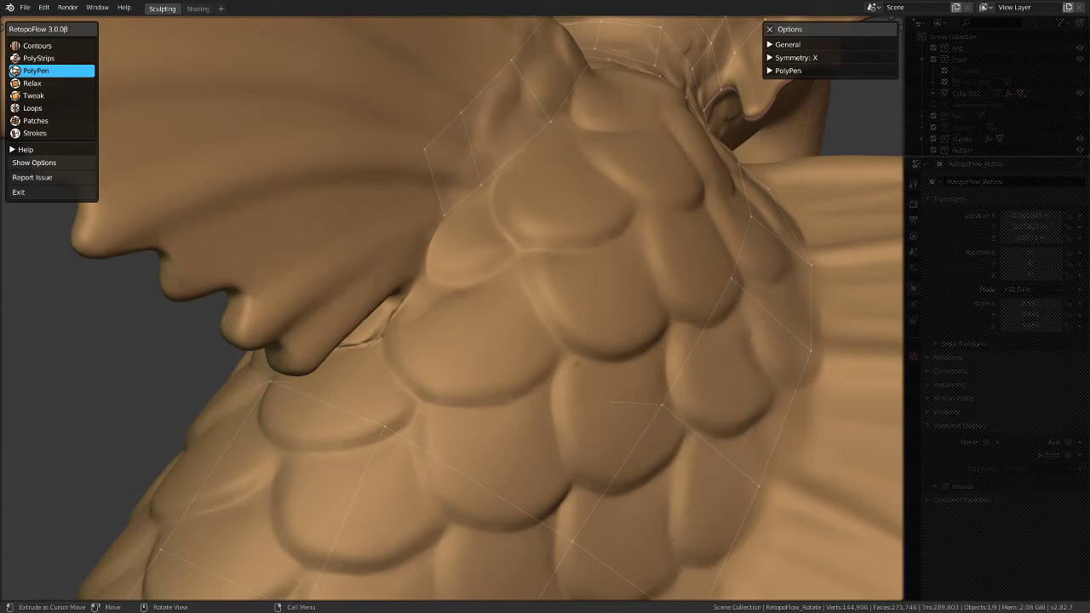
# Step: Delete the leftover edge spanning from below the side fin's tip to the strip along the dorsal fin
pyautogui.scroll(-3, 511, 329)
pyautogui.moveTo(511, 329); pyautogui.dragTo(502, 388, button='middle')
pyautogui.click(502, 389)
pyautogui.click(479, 366)
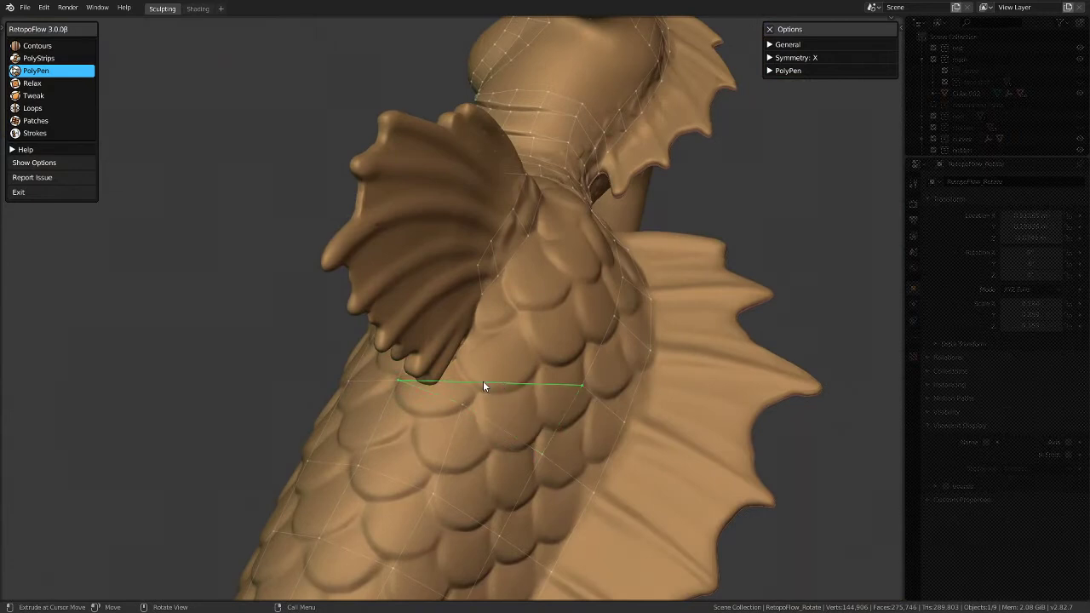
pyautogui.press('x')
pyautogui.click(465, 523)
pyautogui.press('x')
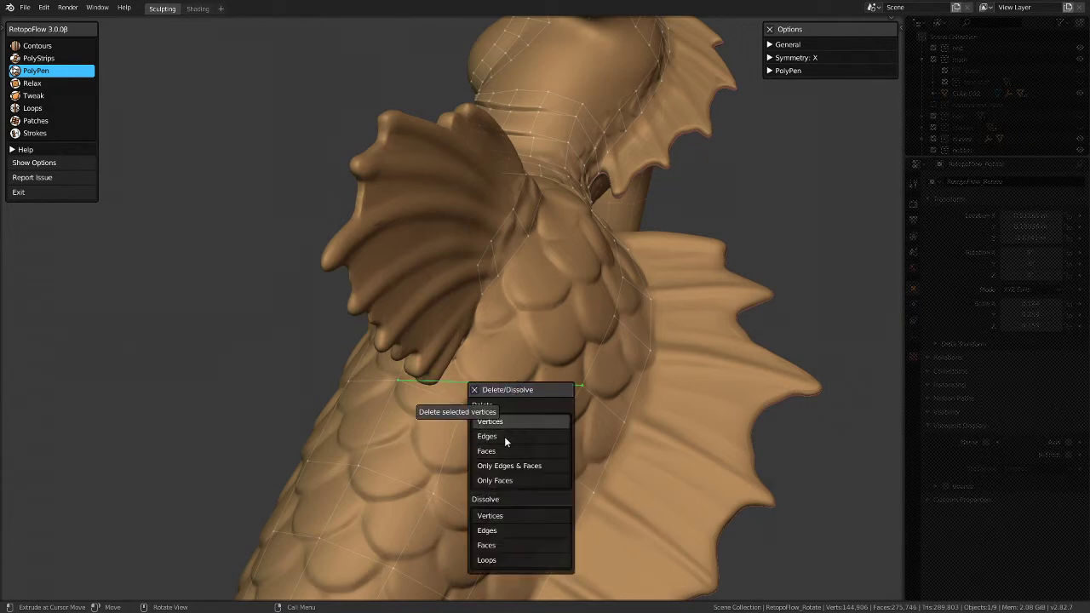
pyautogui.click(504, 436)
# Step: Adjust the torso mesh vertices behind the side slits above the waist using PolyPen
pyautogui.moveTo(504, 436); pyautogui.dragTo(453, 321, button='middle')
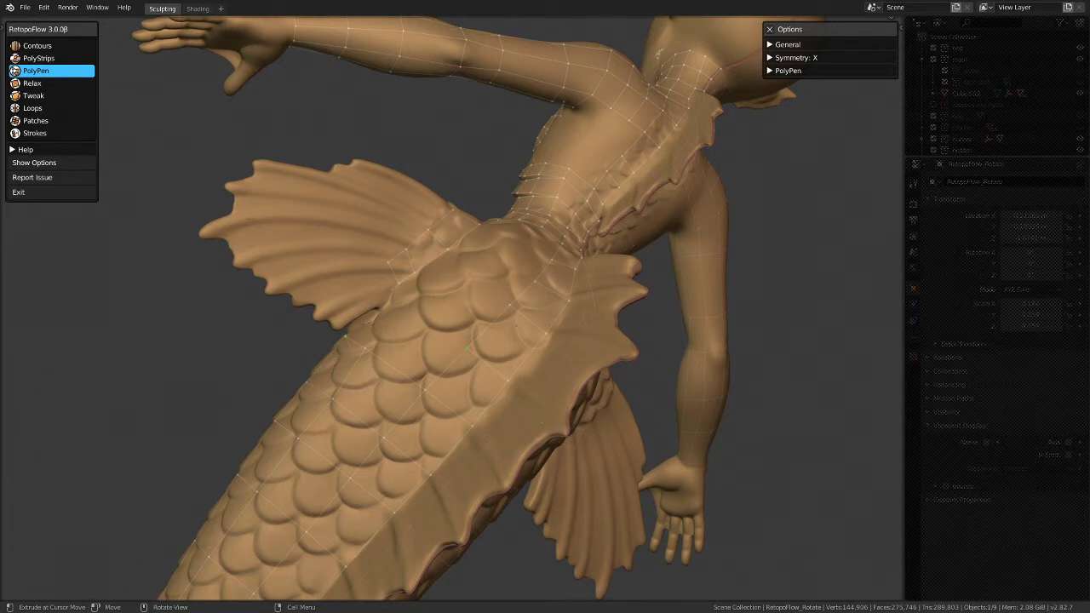
pyautogui.moveTo(422, 271); pyautogui.dragTo(491, 283, button='middle')
pyautogui.moveTo(277, 340); pyautogui.dragTo(482, 180, button='middle')
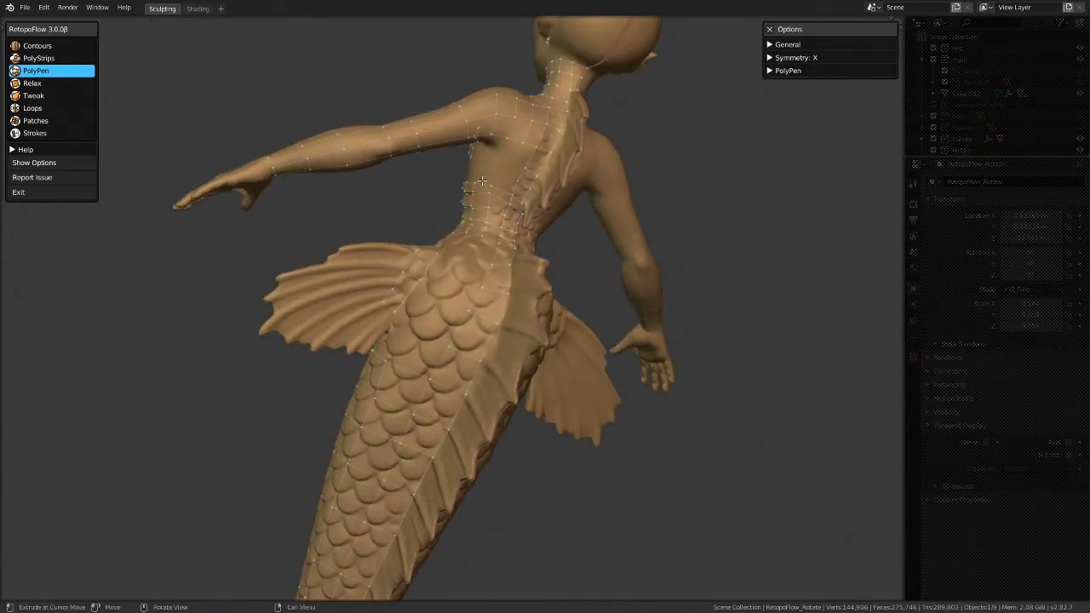
pyautogui.scroll(2, 511, 137)
pyautogui.scroll(2, 511, 137)
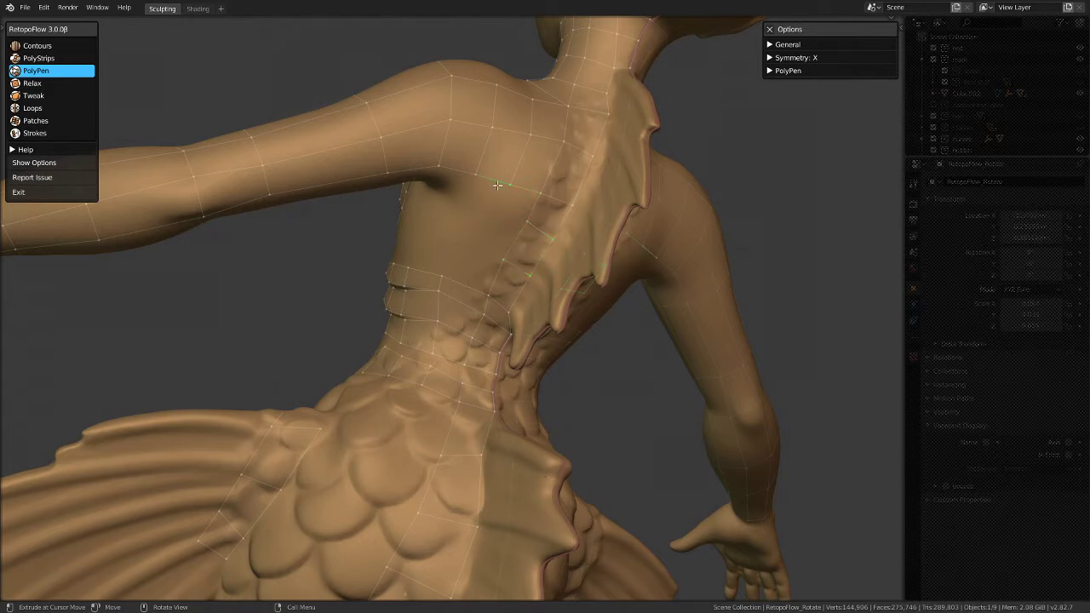
pyautogui.moveTo(476, 259)
pyautogui.mouseDown(button='middle')
pyautogui.moveTo(470, 274)
pyautogui.moveTo(513, 226)
pyautogui.moveTo(345, 347)
pyautogui.moveTo(453, 324)
pyautogui.mouseUp(button='middle')
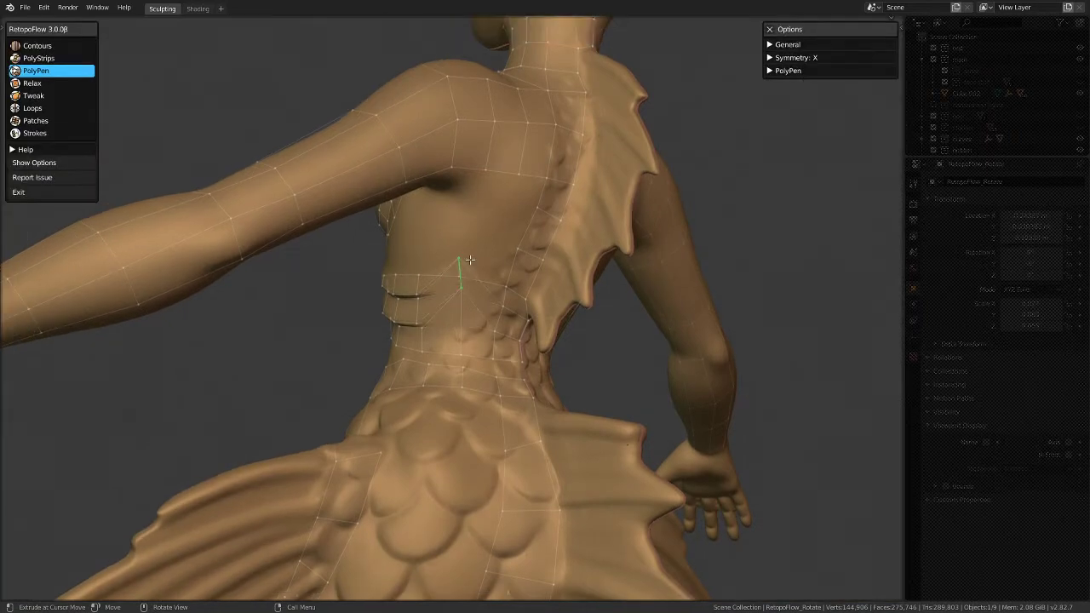
pyautogui.click(458, 293)
pyautogui.scroll(2, 464, 322)
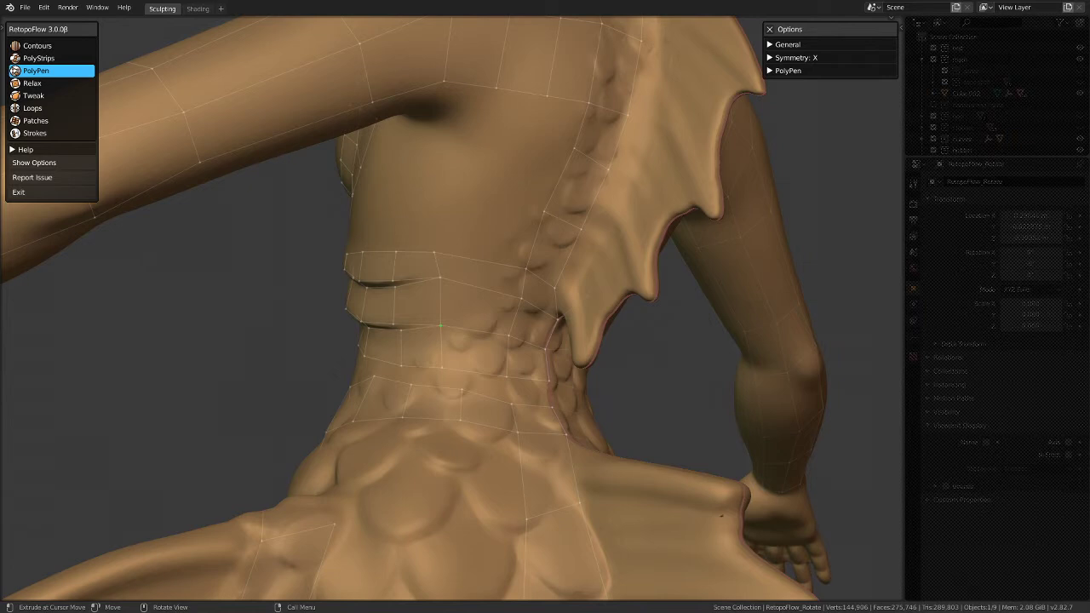
# Step: Extend and adjust the chest edge row between the breast's outer ring and the shoulder near the armpit using PolyPen
pyautogui.moveTo(668, 183)
pyautogui.mouseDown(button='middle')
pyautogui.moveTo(470, 227)
pyautogui.moveTo(676, 212)
pyautogui.moveTo(545, 221)
pyautogui.moveTo(423, 265)
pyautogui.moveTo(560, 349)
pyautogui.mouseUp(button='middle')
pyautogui.scroll(3, 525, 202)
pyautogui.moveTo(516, 168); pyautogui.dragTo(484, 196, button='middle')
pyautogui.scroll(2, 506, 184)
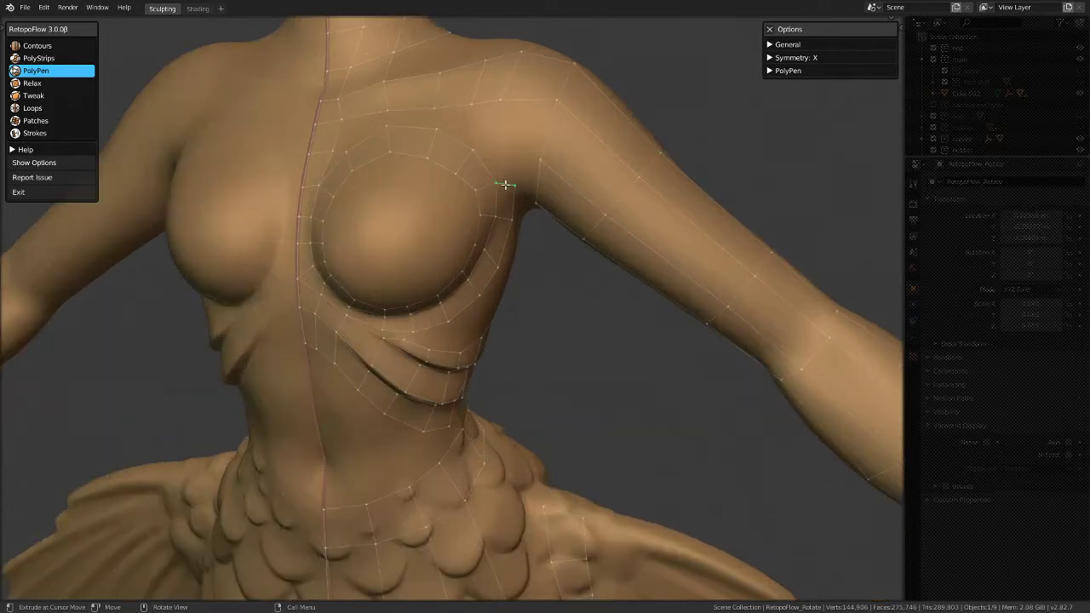
pyautogui.click(518, 143)
pyautogui.click(472, 150)
pyautogui.click(522, 105)
pyautogui.click(525, 65)
pyautogui.moveTo(525, 65); pyautogui.dragTo(534, 87, button='middle')
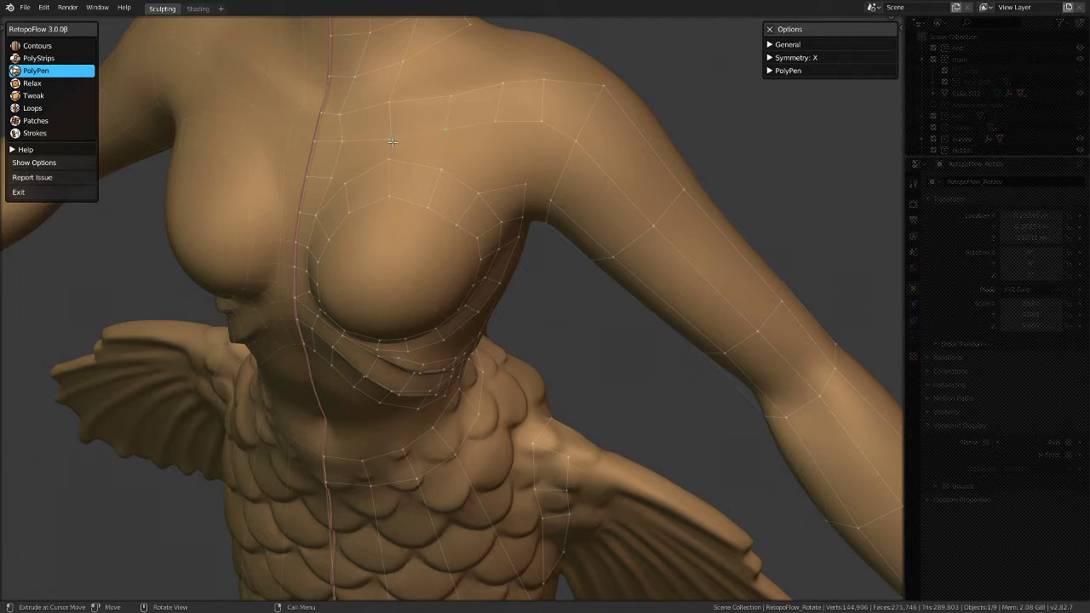
# Step: Fill the chest strip between the breast's outer ring and the collarbone row out to the front of the shoulder using PolyPen
pyautogui.moveTo(365, 183); pyautogui.dragTo(397, 158, button='middle')
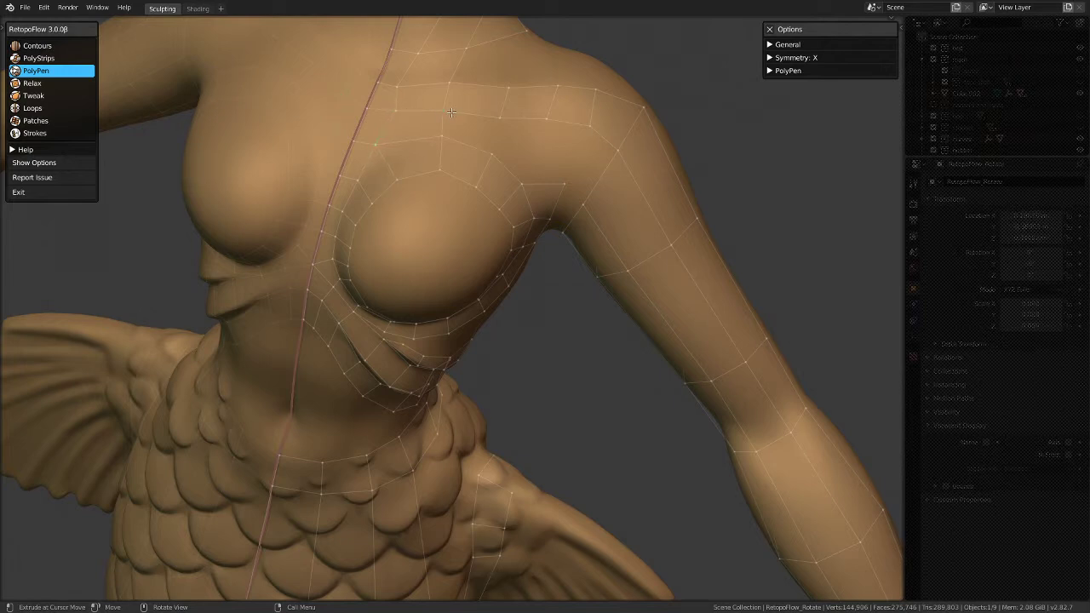
pyautogui.click(501, 115)
pyautogui.moveTo(495, 157); pyautogui.dragTo(451, 106, button='middle')
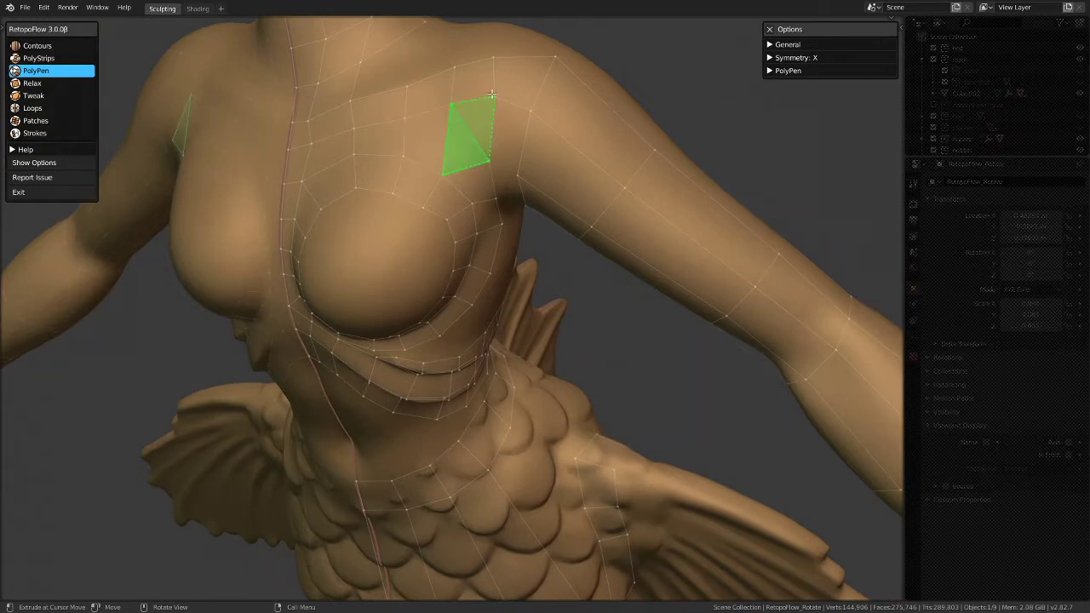
pyautogui.moveTo(489, 164)
pyautogui.mouseDown(button='middle')
pyautogui.moveTo(433, 314)
pyautogui.moveTo(479, 298)
pyautogui.moveTo(468, 276)
pyautogui.moveTo(380, 289)
pyautogui.moveTo(319, 275)
pyautogui.moveTo(423, 251)
pyautogui.moveTo(435, 230)
pyautogui.mouseUp(button='middle')
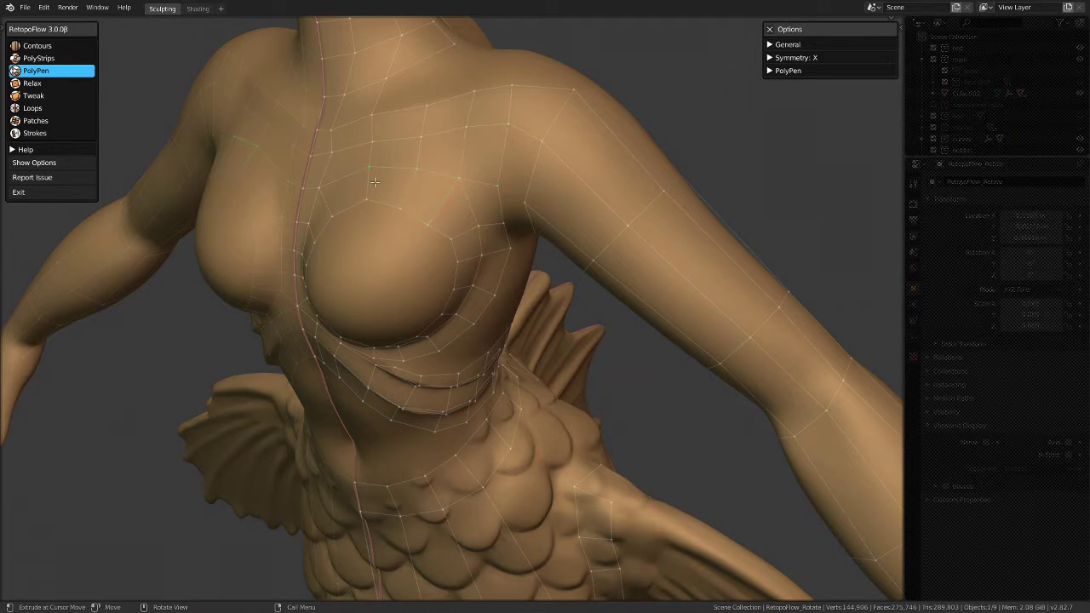
pyautogui.moveTo(375, 187)
pyautogui.mouseDown(button='middle')
pyautogui.moveTo(467, 226)
pyautogui.moveTo(499, 224)
pyautogui.moveTo(517, 159)
pyautogui.mouseUp(button='middle')
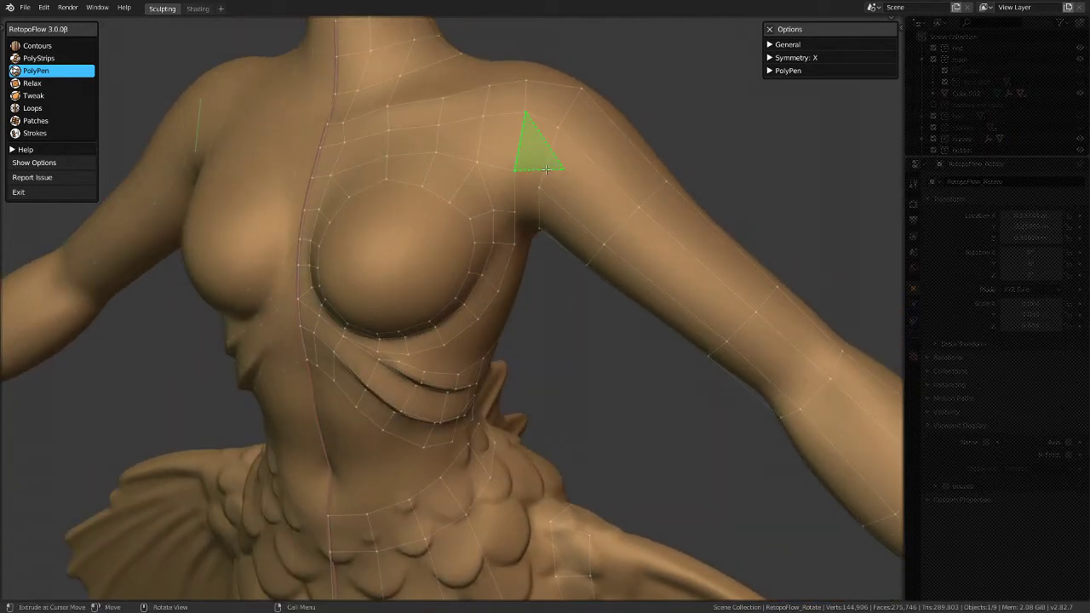
pyautogui.click(543, 180)
# Step: Slide the upper arm's edge loop closer to the shoulder using the Loops tool
pyautogui.scroll(-4, 470, 261)
pyautogui.moveTo(436, 304); pyautogui.dragTo(585, 227, button='middle')
pyautogui.scroll(3, 512, 260)
pyautogui.scroll(-3, 446, 263)
pyautogui.moveTo(445, 263); pyautogui.dragTo(472, 255, button='middle')
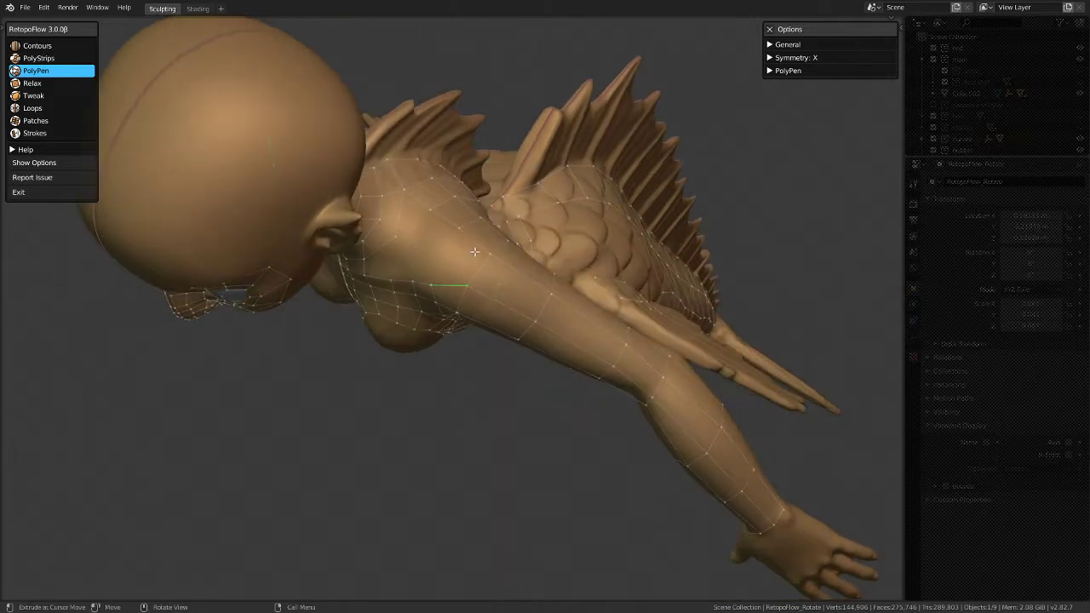
pyautogui.moveTo(469, 316); pyautogui.dragTo(579, 168, button='middle')
pyautogui.scroll(3, 562, 211)
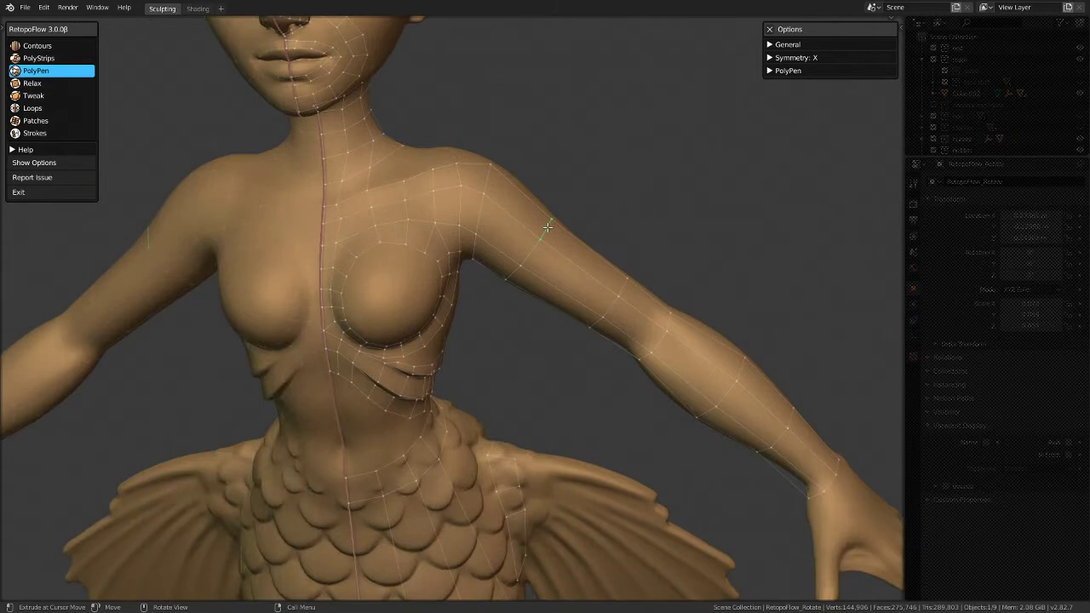
pyautogui.click(70, 108)
pyautogui.keyDown('ctrl'); pyautogui.click(546, 228); pyautogui.keyUp('ctrl')
pyautogui.scroll(2, 546, 227)
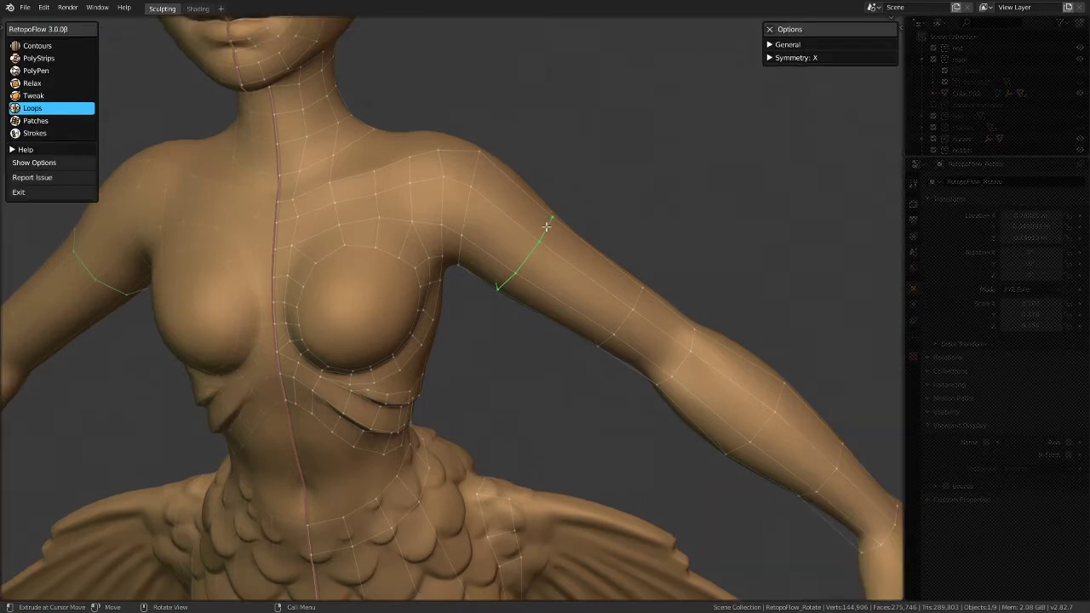
pyautogui.moveTo(546, 226); pyautogui.dragTo(537, 220)
pyautogui.scroll(-1, 537, 221)
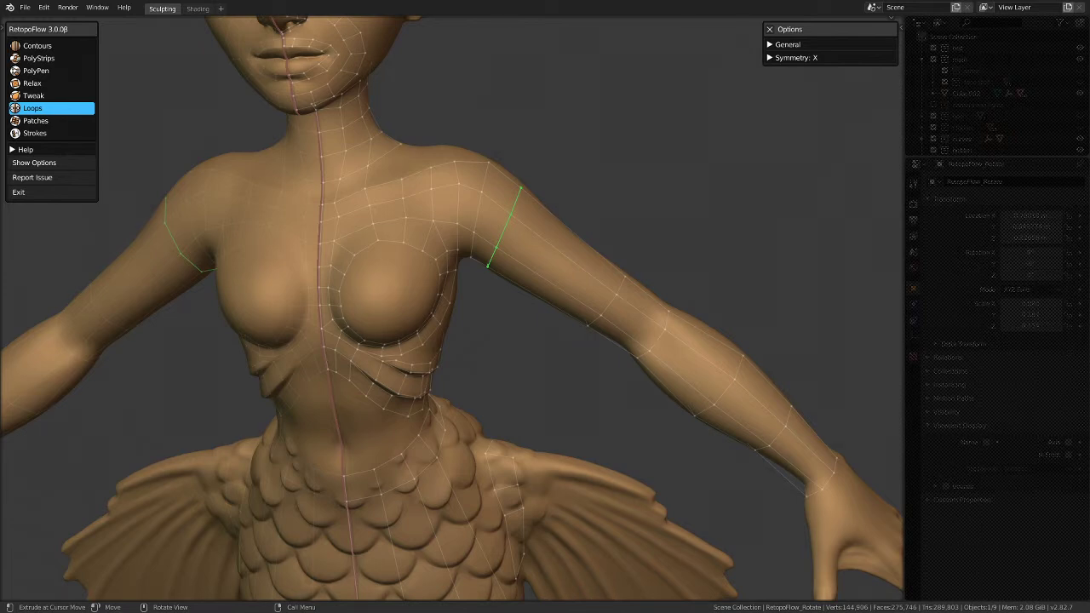
# Step: Dissolve the edge loop crossing the upper chest between the breast's outer ring and the shoulder
pyautogui.scroll(-3, 488, 273)
pyautogui.moveTo(488, 273); pyautogui.dragTo(688, 372, button='middle')
pyautogui.scroll(4, 526, 220)
pyautogui.moveTo(361, 268); pyautogui.dragTo(400, 387, button='middle')
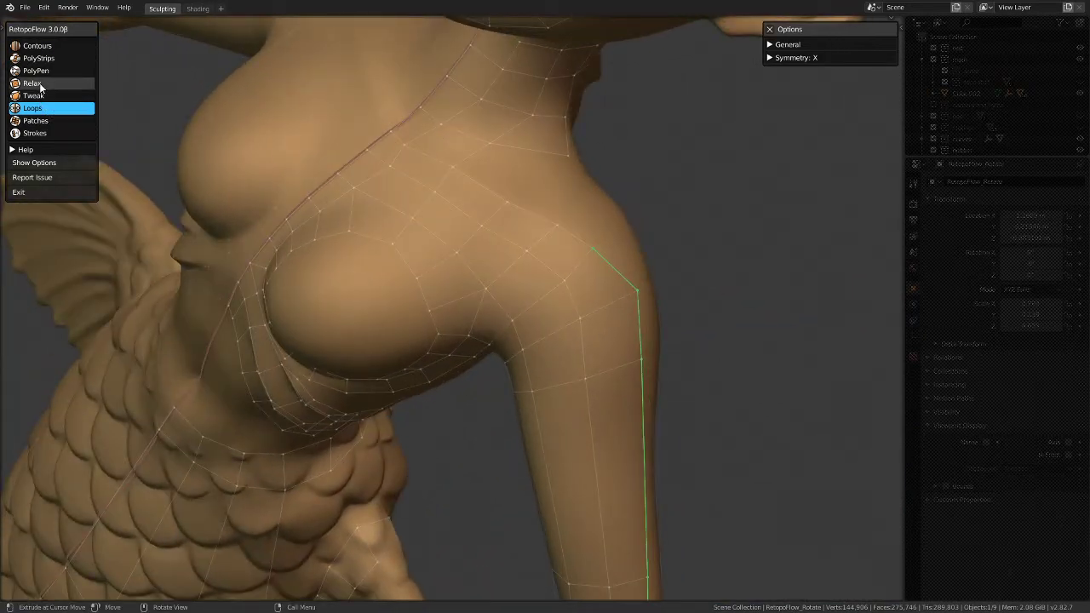
pyautogui.click(36, 70)
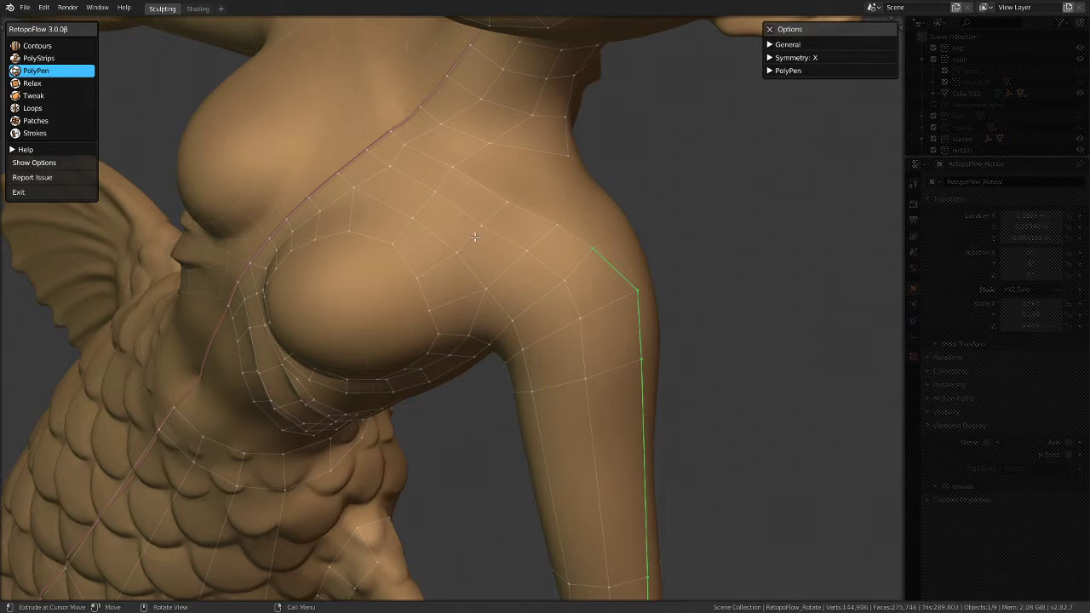
pyautogui.click(85, 109)
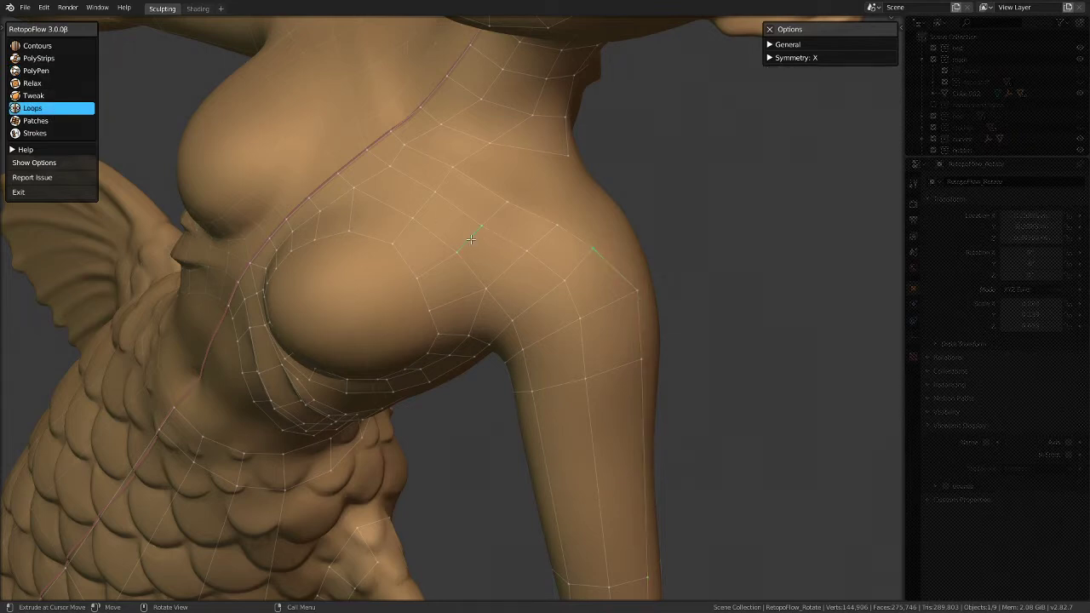
pyautogui.press('x')
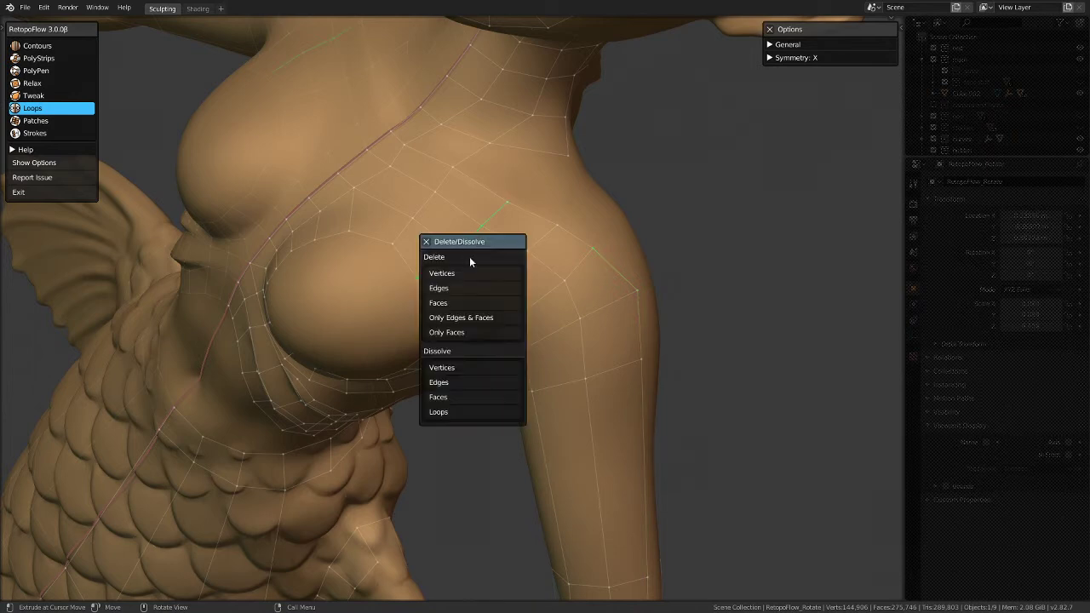
pyautogui.click(457, 415)
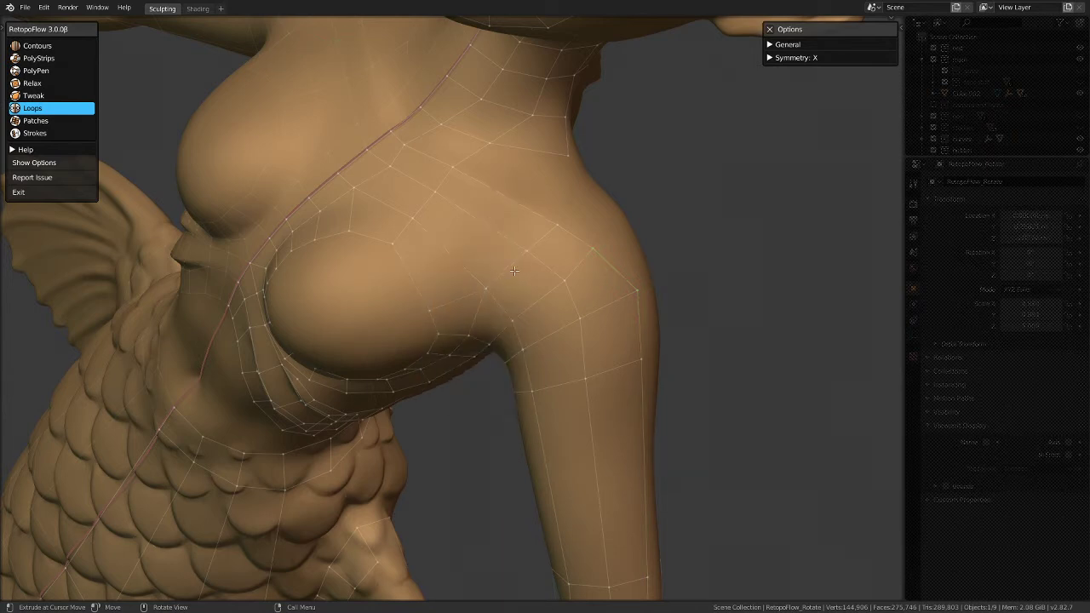
# Step: Even out the upper chest vertices where the loop was dissolved and refine the quads between breast and armpit using PolyPen
pyautogui.click(54, 69)
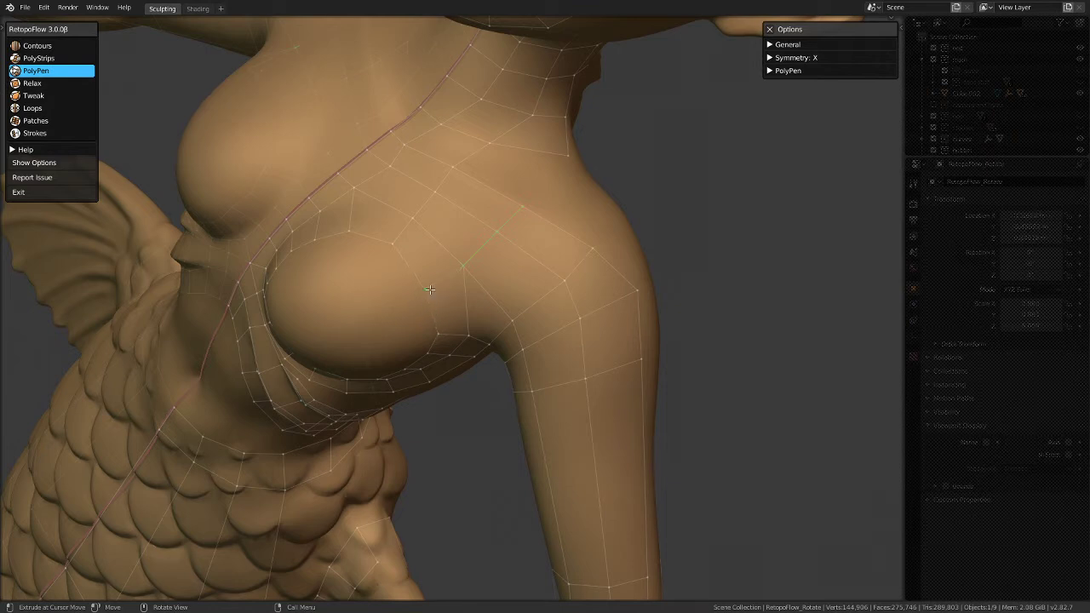
pyautogui.moveTo(430, 286)
pyautogui.mouseDown(button='middle')
pyautogui.moveTo(564, 260)
pyautogui.moveTo(565, 148)
pyautogui.moveTo(471, 224)
pyautogui.mouseUp(button='middle')
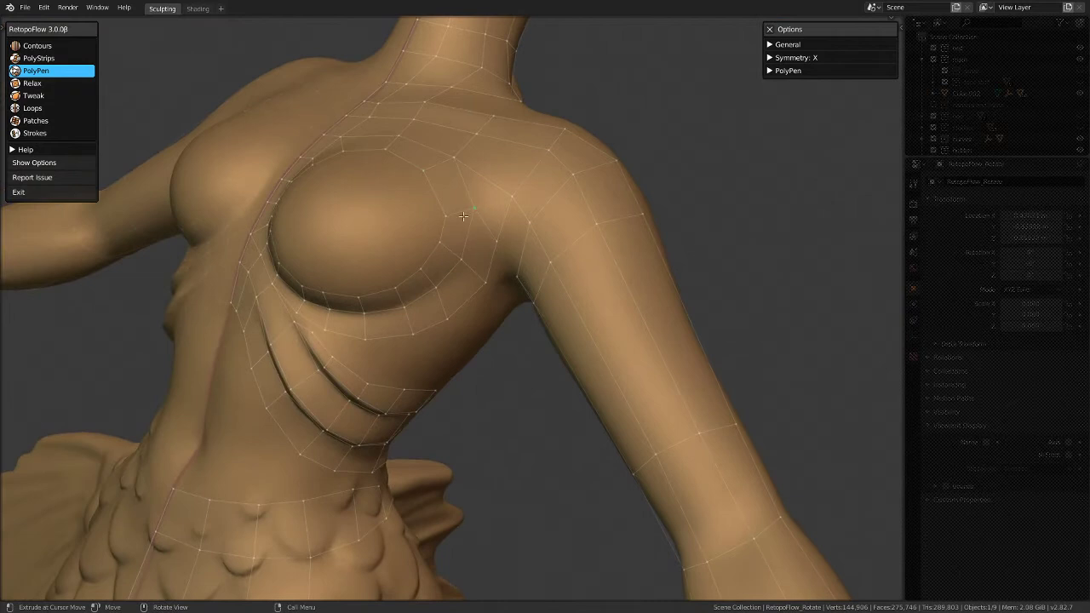
pyautogui.moveTo(443, 199); pyautogui.dragTo(516, 219, button='middle')
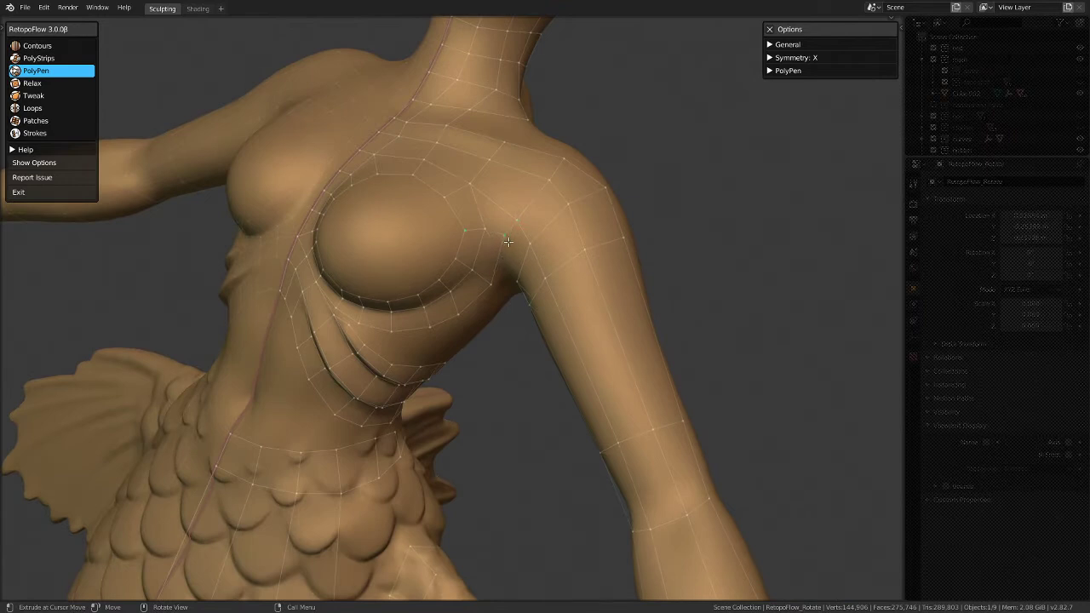
pyautogui.moveTo(510, 242)
pyautogui.mouseDown(button='middle')
pyautogui.moveTo(460, 180)
pyautogui.moveTo(432, 232)
pyautogui.mouseUp(button='middle')
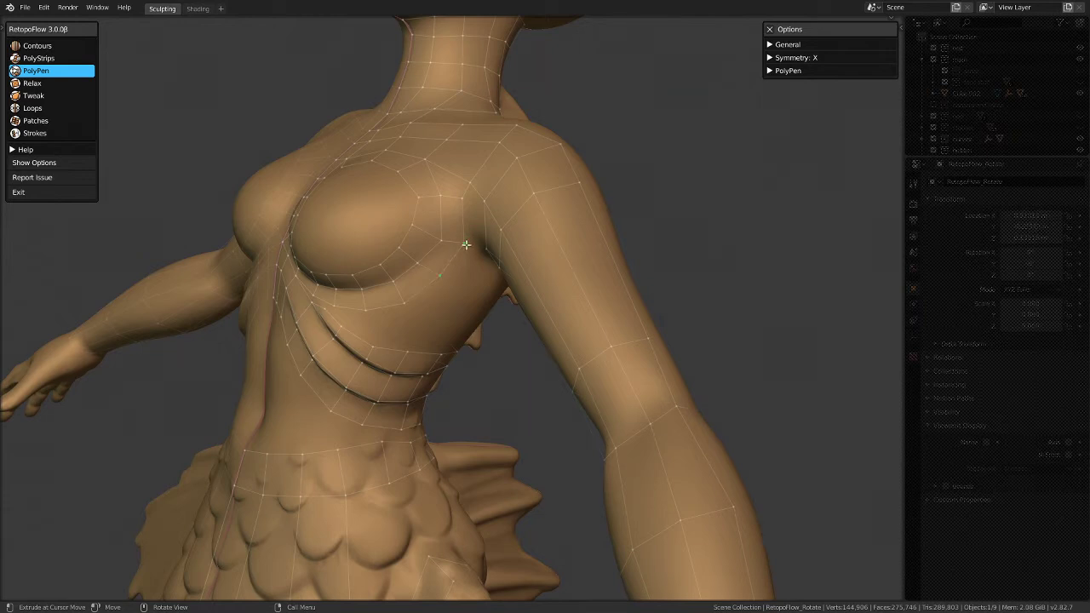
pyautogui.scroll(-5, 460, 254)
pyautogui.moveTo(461, 254); pyautogui.dragTo(430, 217, button='middle')
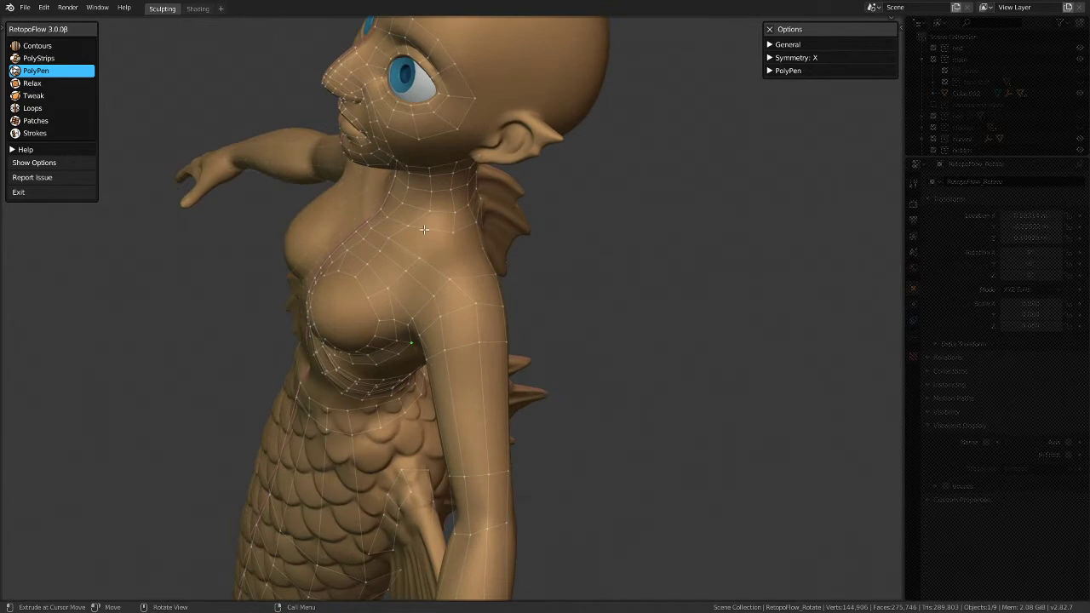
# Step: Adjust the tail mesh's upper rows around the waist, from beside the dorsal fin to the front centerline, using PolyPen
pyautogui.moveTo(438, 260); pyautogui.dragTo(418, 375, button='middle')
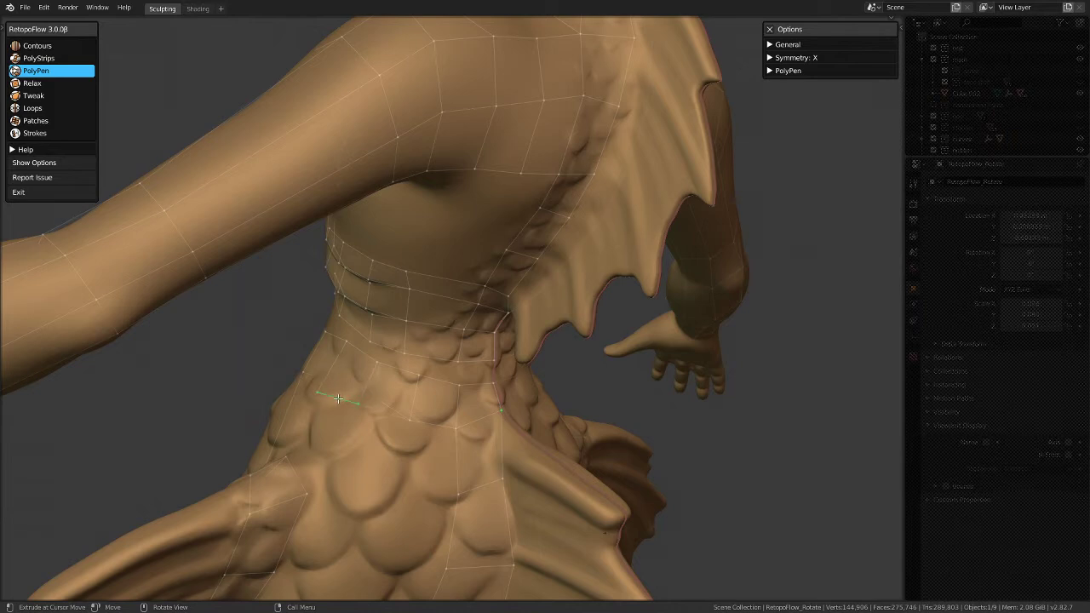
pyautogui.moveTo(338, 399); pyautogui.dragTo(420, 432, button='middle')
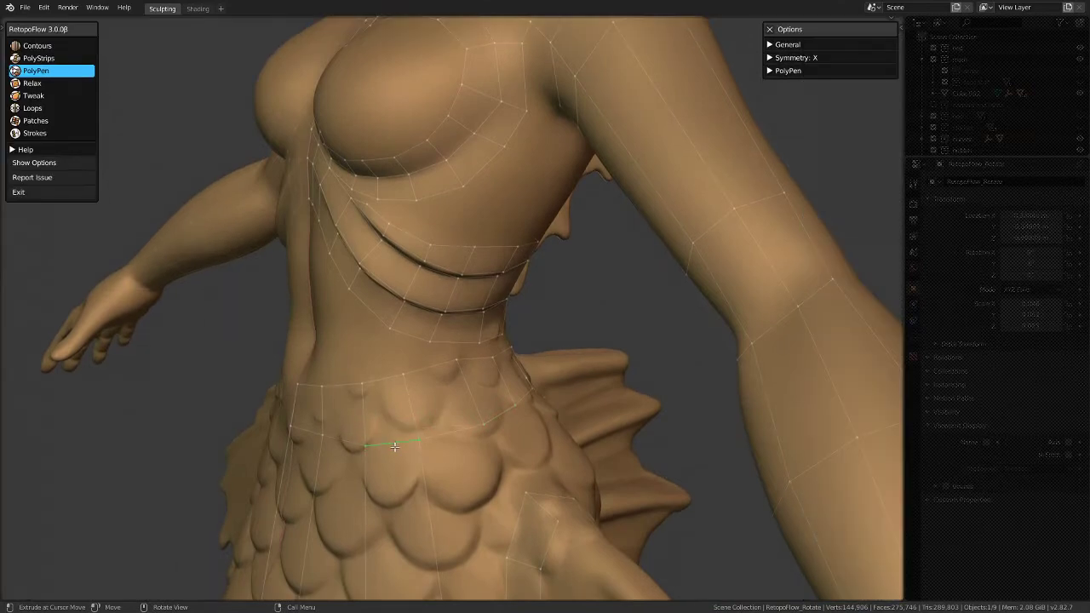
pyautogui.moveTo(403, 430); pyautogui.dragTo(358, 477, button='middle')
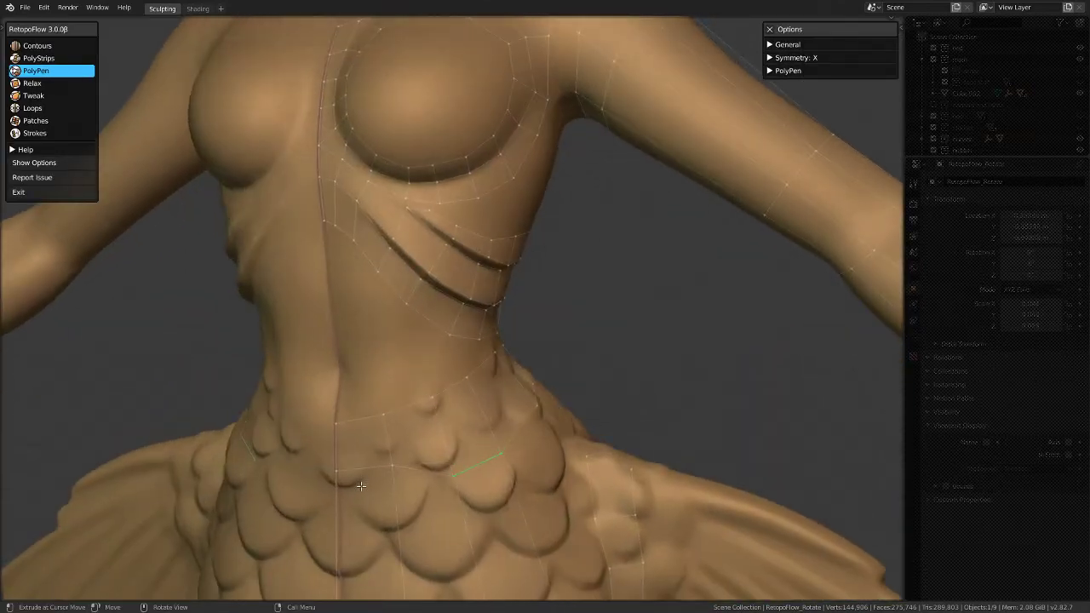
pyautogui.moveTo(364, 473); pyautogui.dragTo(366, 479)
pyautogui.click(340, 484)
pyautogui.moveTo(396, 482); pyautogui.dragTo(398, 417, button='middle')
pyautogui.scroll(5, 400, 340)
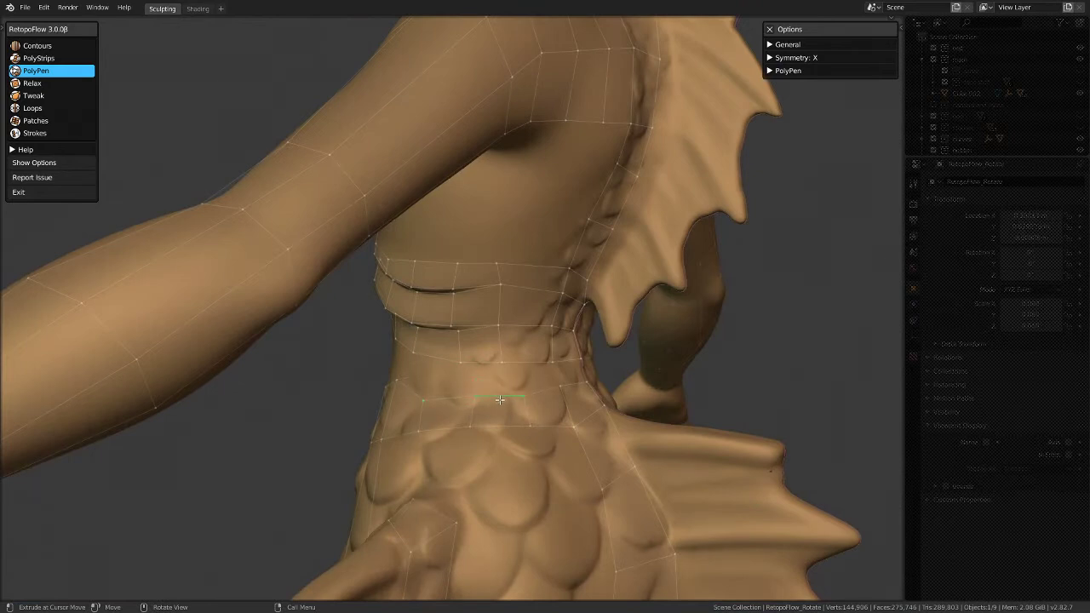
# Step: Extend and fit the waist quads between the tail's top row and the torso mesh, from the dorsal fin around the side
pyautogui.moveTo(638, 376); pyautogui.dragTo(602, 408, button='middle')
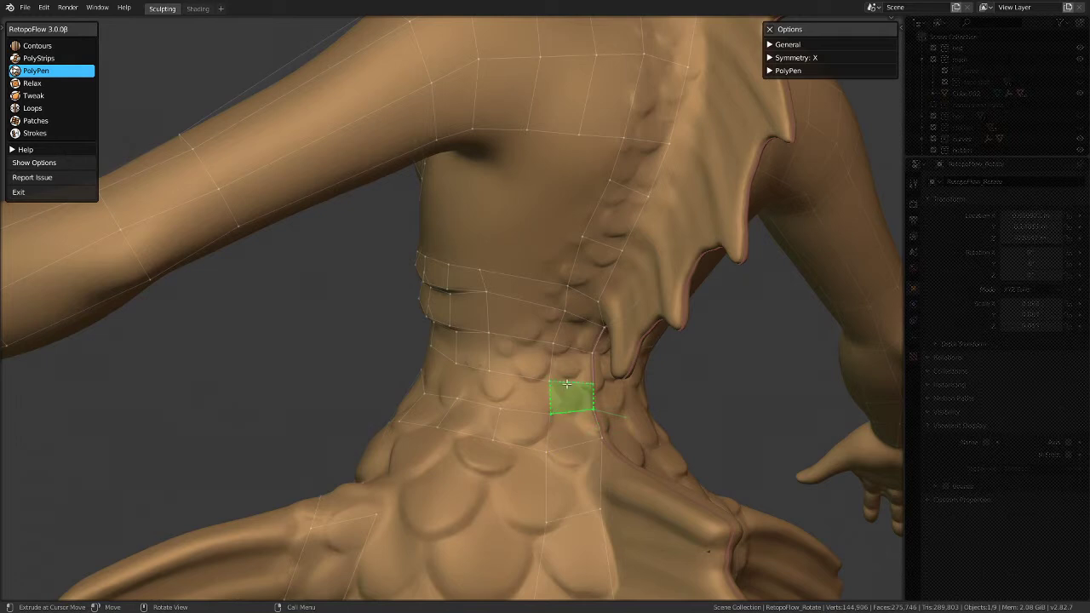
pyautogui.moveTo(450, 406); pyautogui.dragTo(532, 371, button='middle')
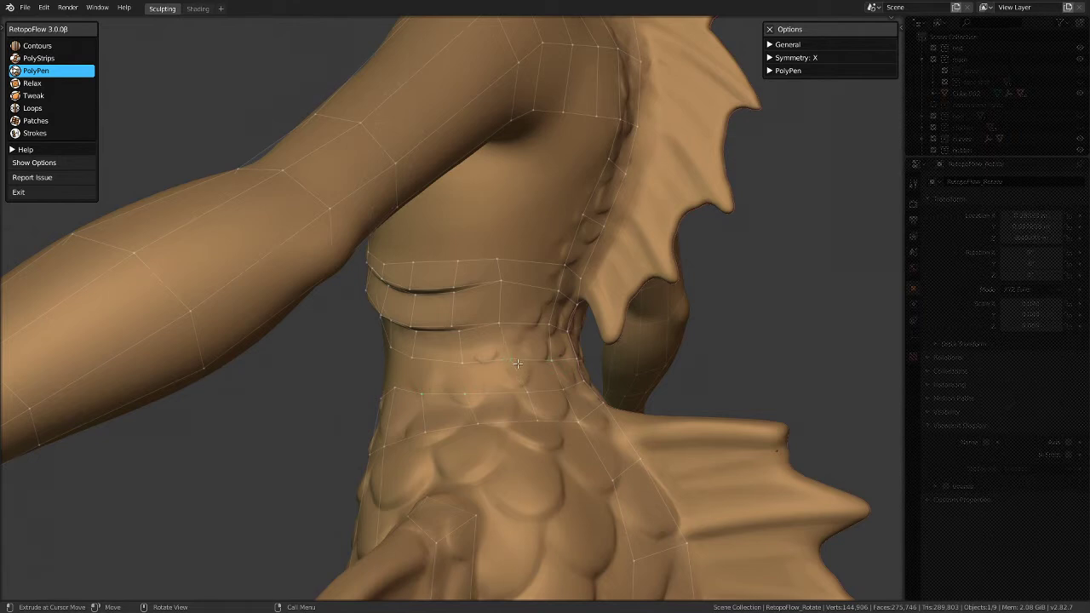
pyautogui.moveTo(513, 358); pyautogui.dragTo(424, 380, button='middle')
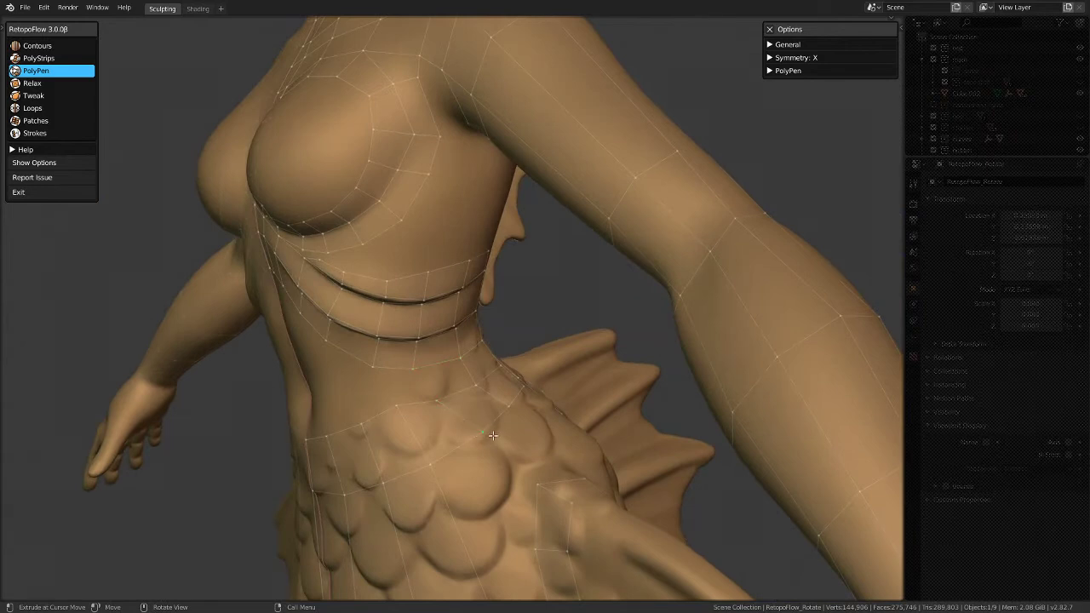
pyautogui.moveTo(492, 435); pyautogui.dragTo(502, 476, button='middle')
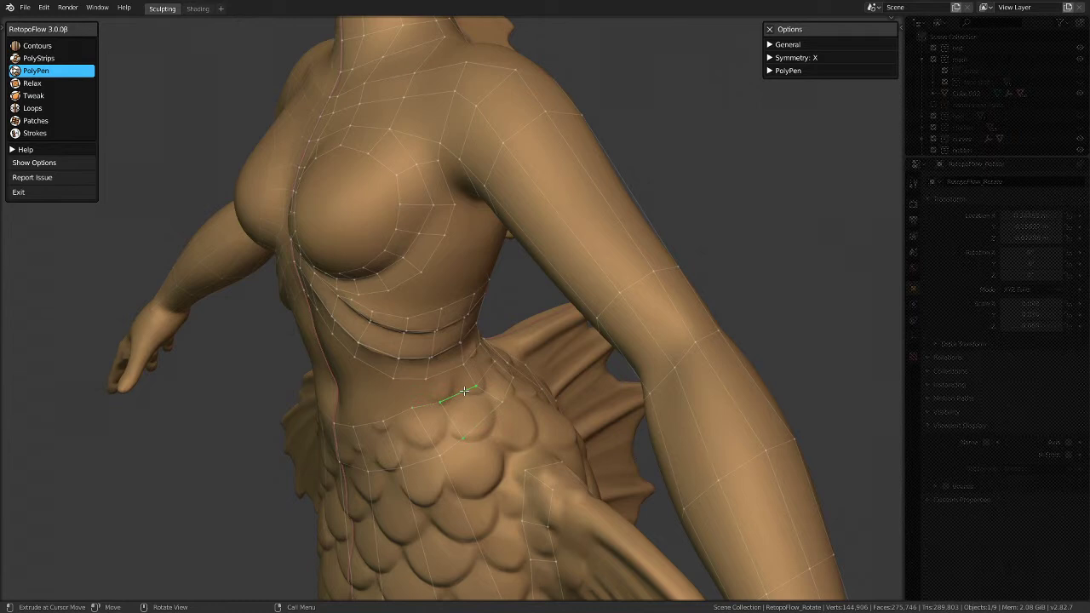
pyautogui.moveTo(436, 405)
pyautogui.mouseDown(button='middle')
pyautogui.moveTo(435, 375)
pyautogui.moveTo(421, 409)
pyautogui.mouseUp(button='middle')
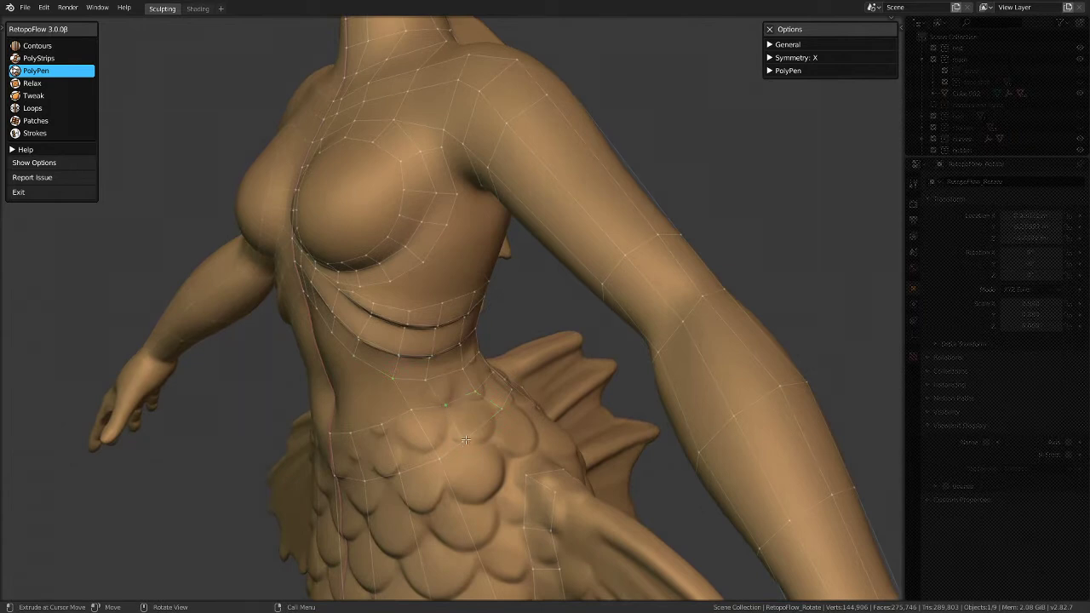
pyautogui.click(477, 436)
# Step: Adjust the vertices of the tail's top row on the front of the belly beside the centerline
pyautogui.moveTo(435, 385); pyautogui.dragTo(453, 337, button='middle')
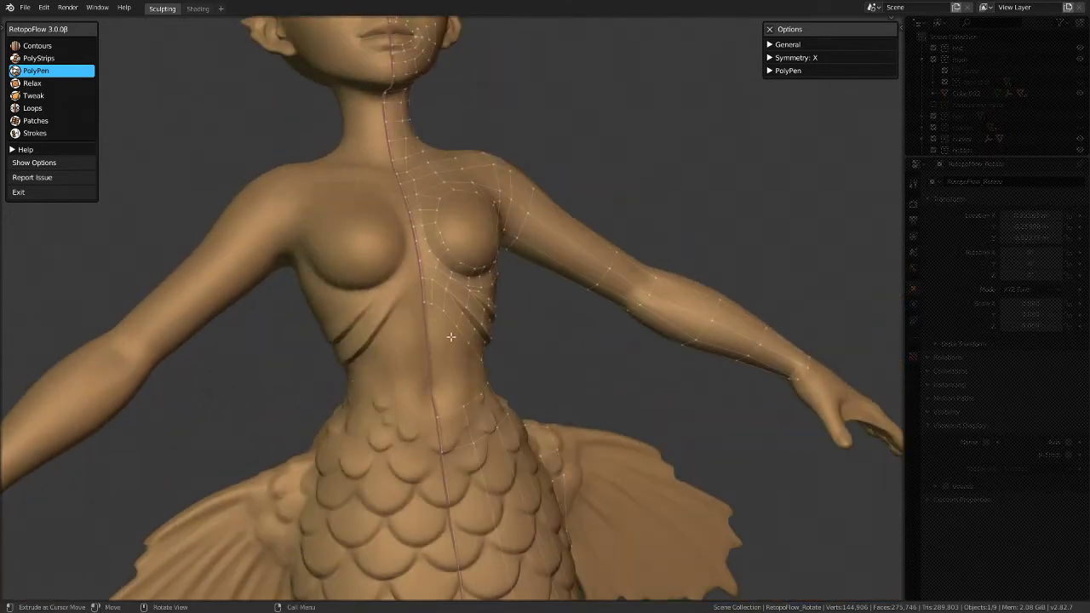
pyautogui.scroll(3, 453, 337)
pyautogui.moveTo(419, 423); pyautogui.dragTo(402, 409, button='middle')
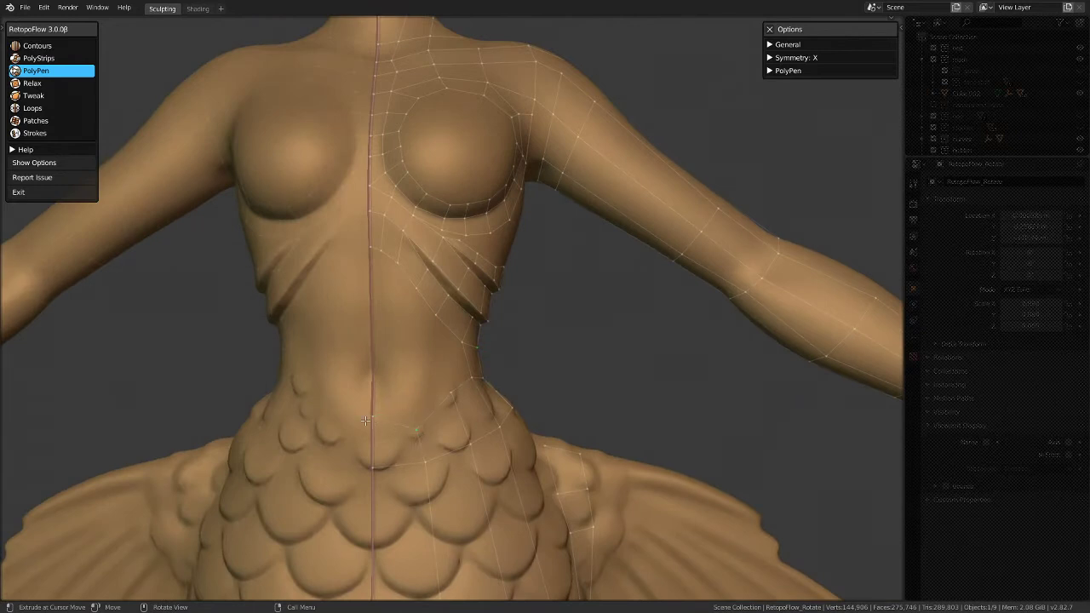
pyautogui.scroll(-4, 374, 412)
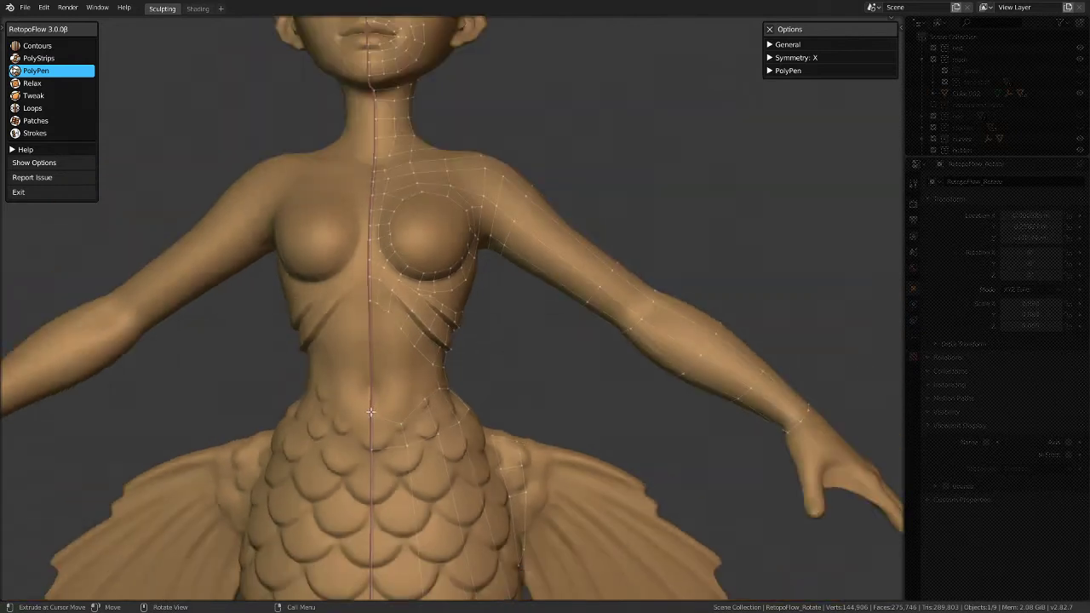
pyautogui.scroll(3, 374, 412)
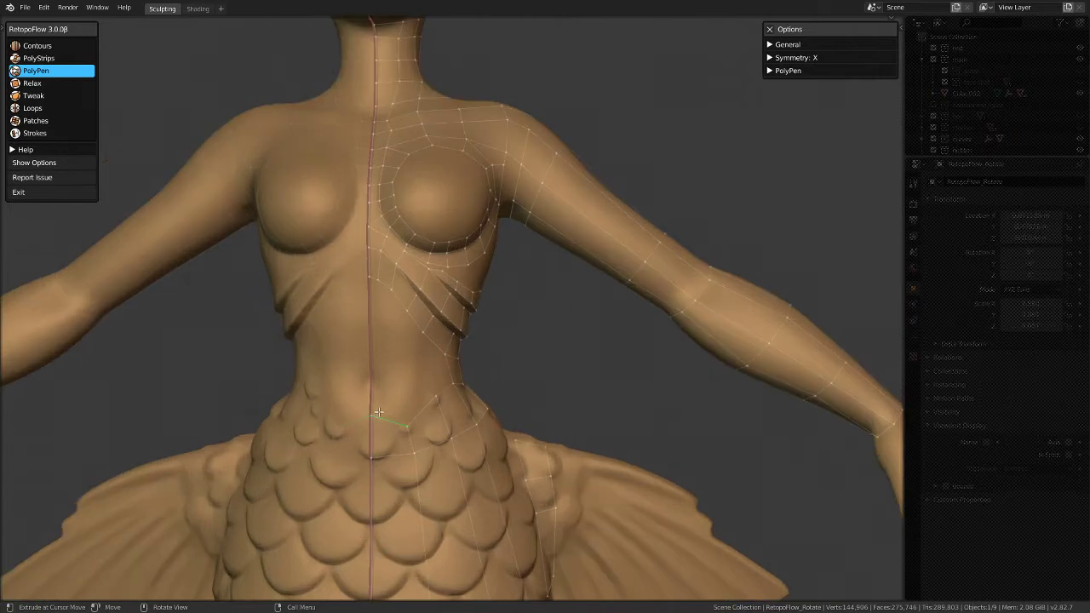
pyautogui.click(435, 407)
pyautogui.click(410, 422)
# Step: Build new PolyPen quads on the lower belly above the tail's top row and extend them up toward the ribs
pyautogui.moveTo(358, 439); pyautogui.dragTo(432, 422, button='middle')
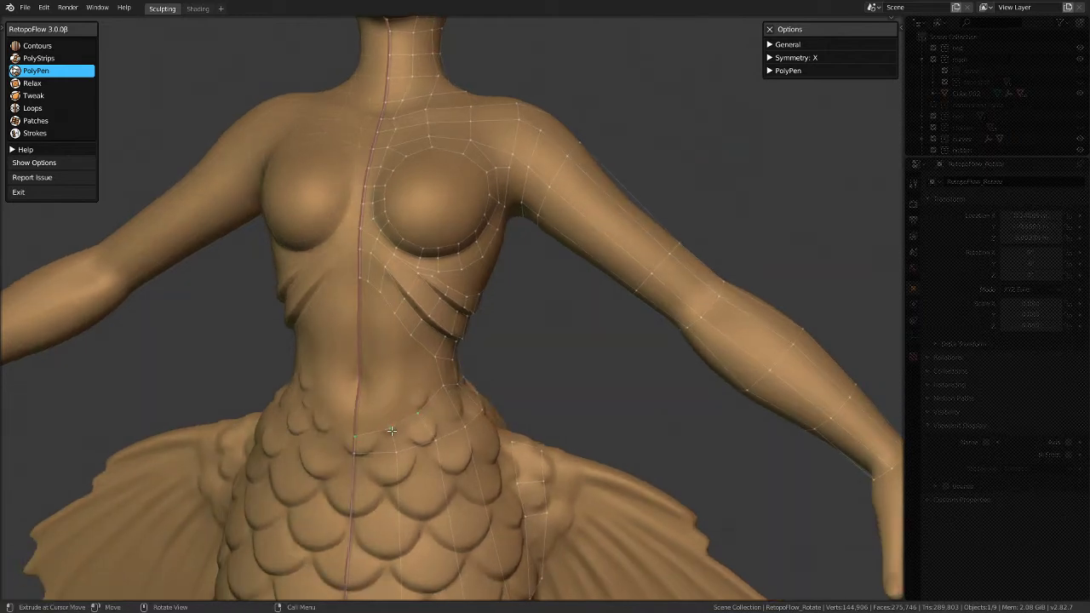
pyautogui.click(356, 458)
pyautogui.scroll(-3, 412, 465)
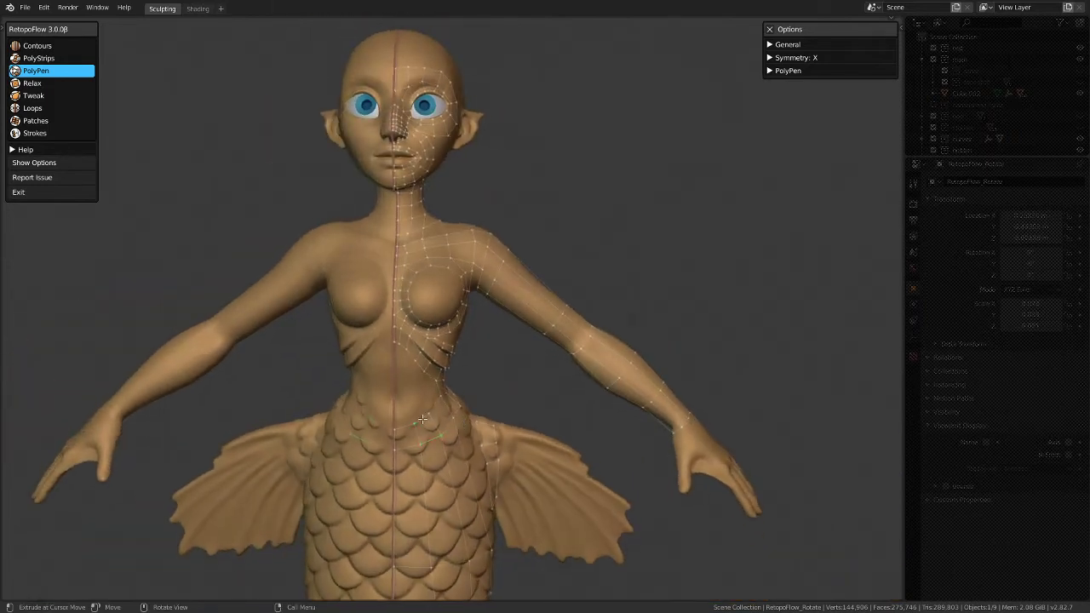
pyautogui.scroll(3, 422, 419)
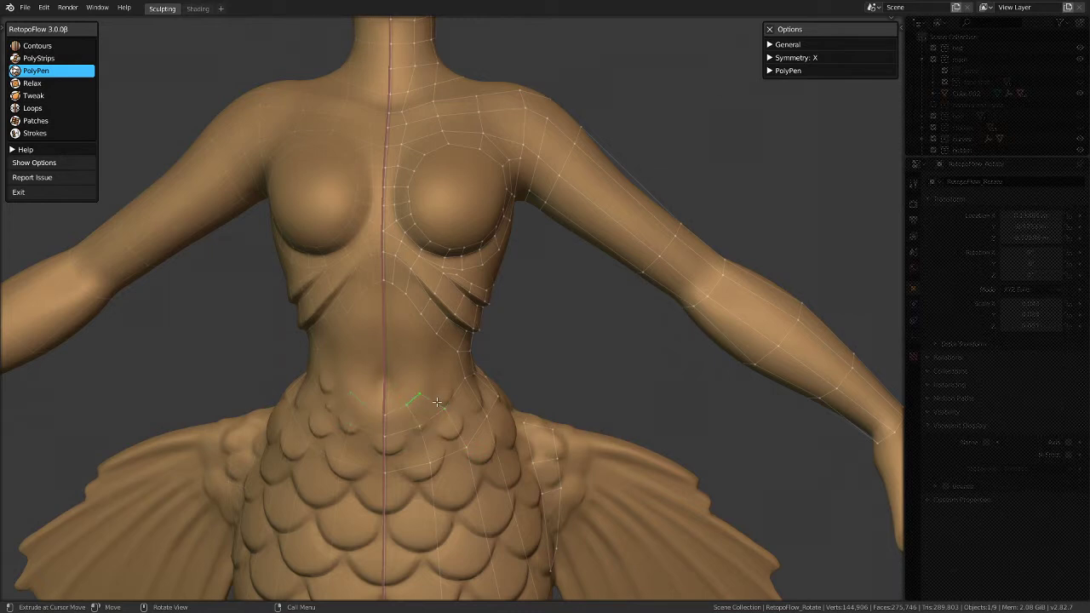
pyautogui.moveTo(452, 412)
pyautogui.mouseDown(button='middle')
pyautogui.moveTo(418, 401)
pyautogui.moveTo(446, 401)
pyautogui.mouseUp(button='middle')
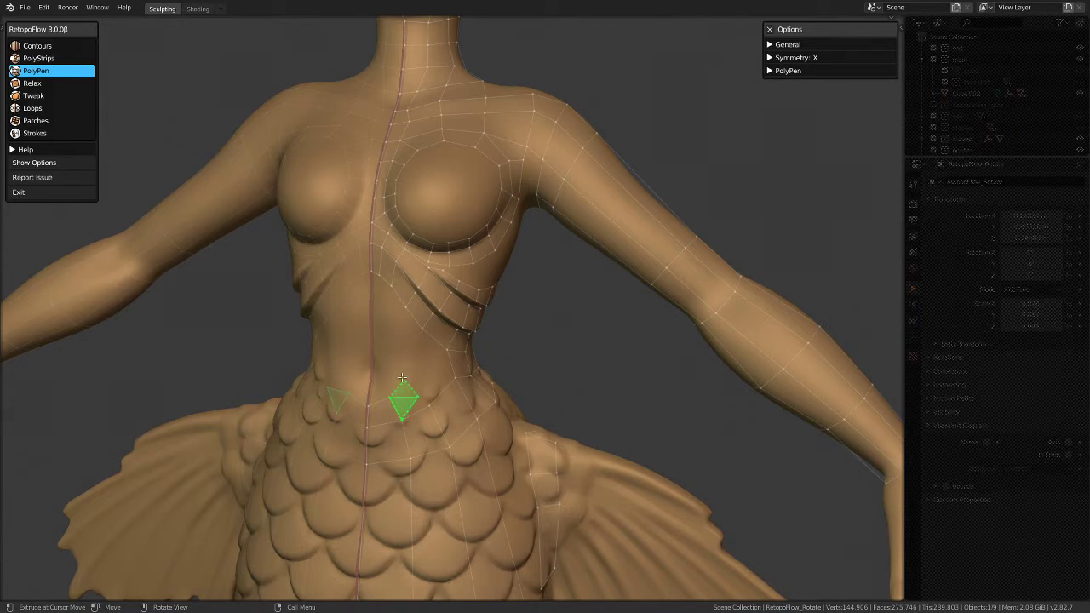
pyautogui.click(423, 362)
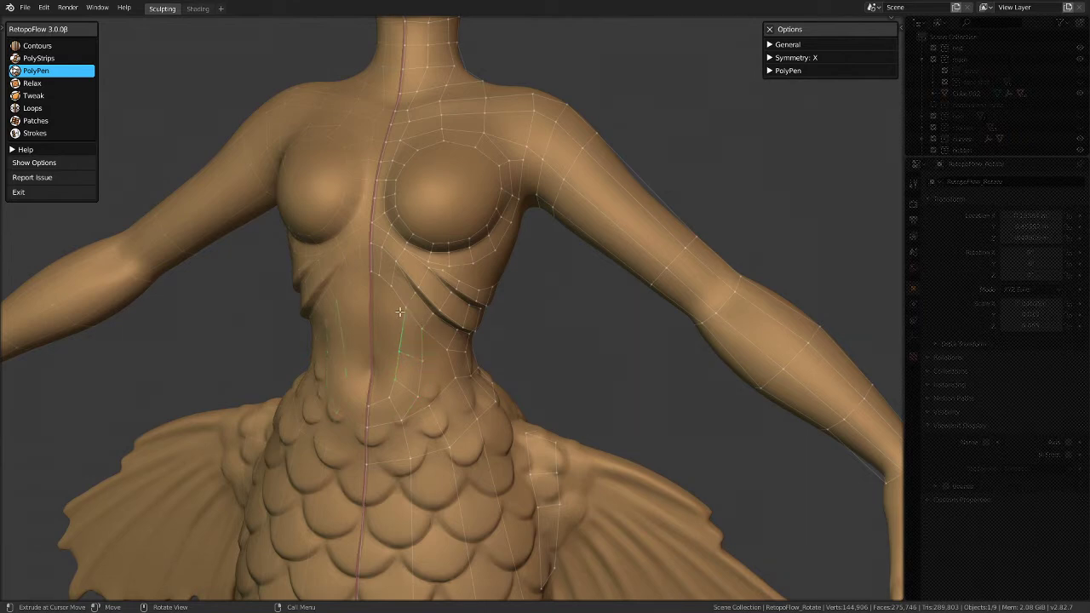
# Step: Connect the new belly quads to the torso mesh below the ribs and fit their vertices toward the side of the waist
pyautogui.scroll(1, 399, 314)
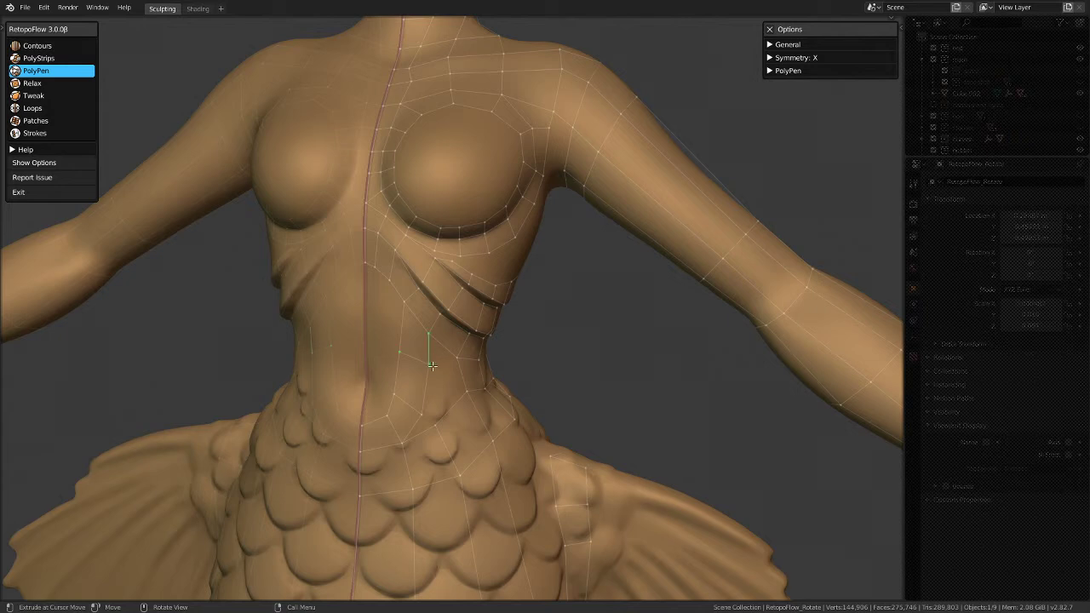
pyautogui.click(430, 365)
pyautogui.scroll(-3, 340, 389)
pyautogui.moveTo(340, 389); pyautogui.dragTo(438, 317, button='middle')
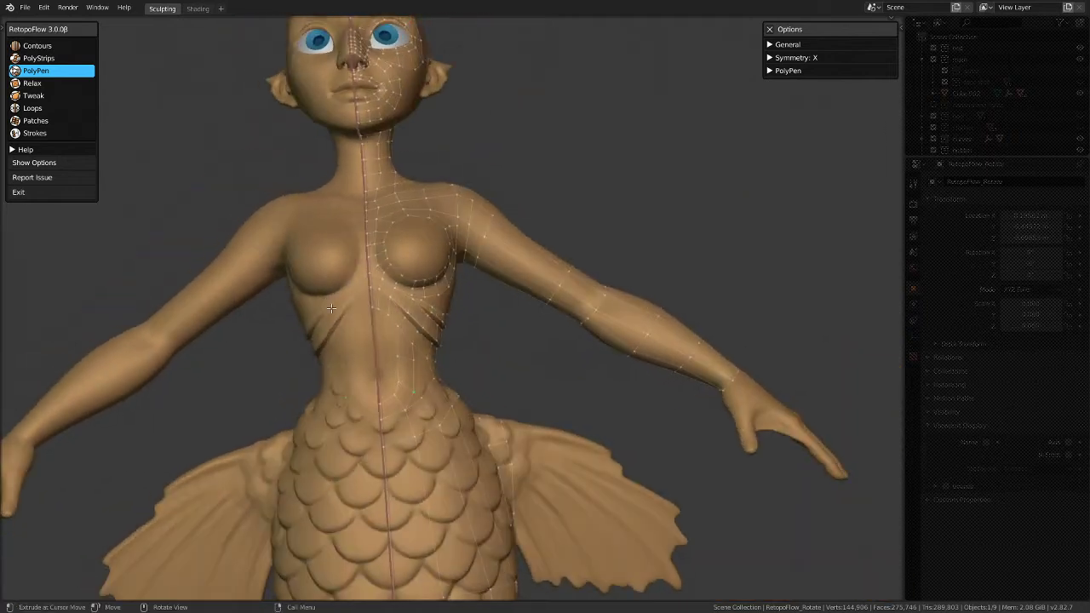
pyautogui.scroll(5, 434, 324)
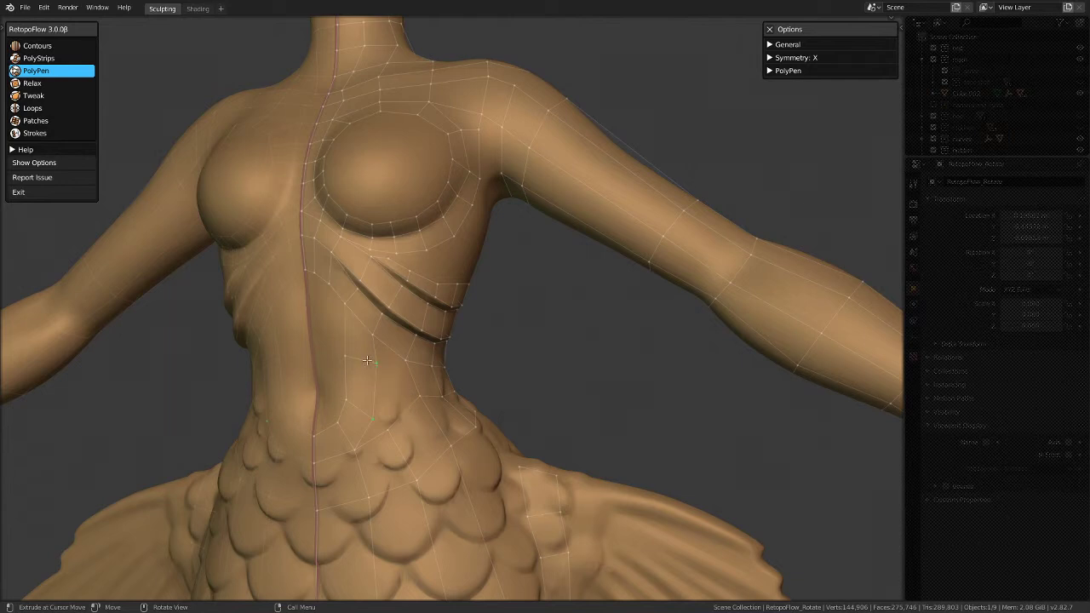
pyautogui.moveTo(377, 364); pyautogui.dragTo(372, 425, button='middle')
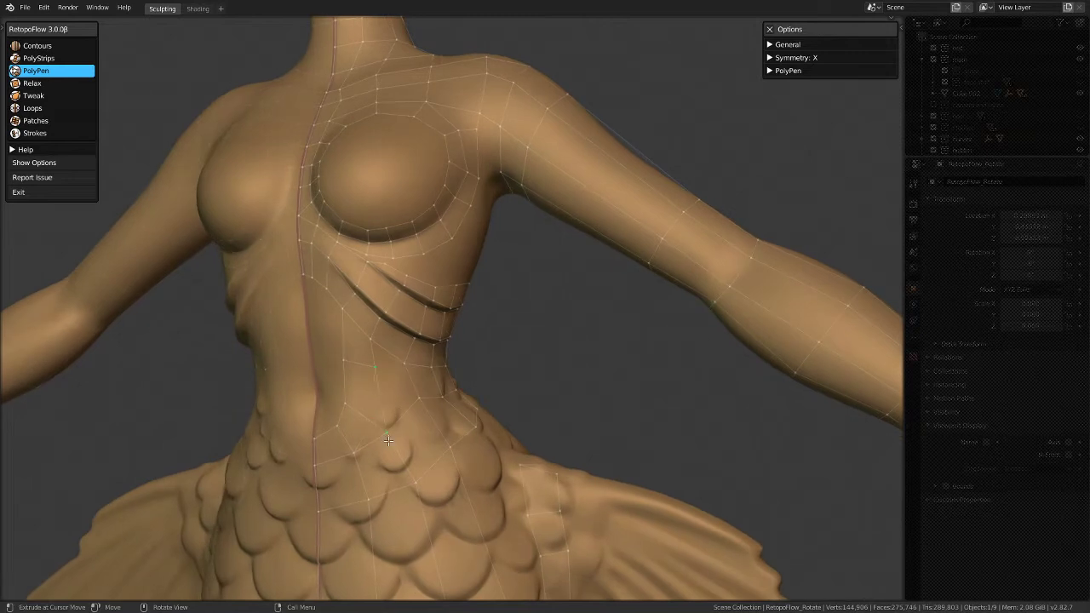
pyautogui.moveTo(351, 404); pyautogui.dragTo(379, 405, button='middle')
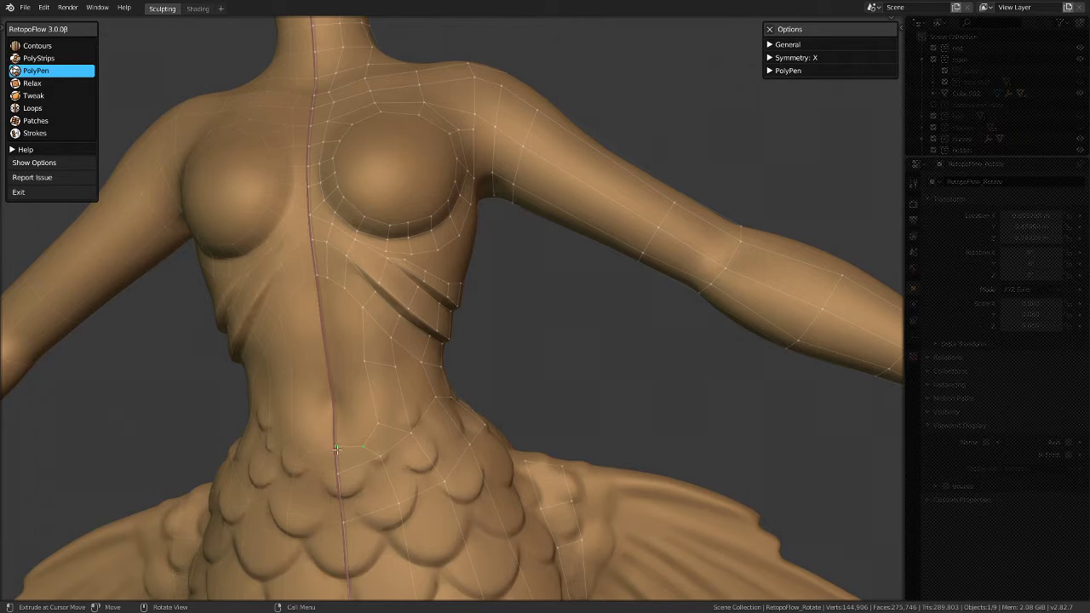
# Step: Insert a crosswise edge loop in the tall quad strip on the side of the belly using Loops
pyautogui.click(345, 458)
pyautogui.click(399, 406)
pyautogui.click(38, 108)
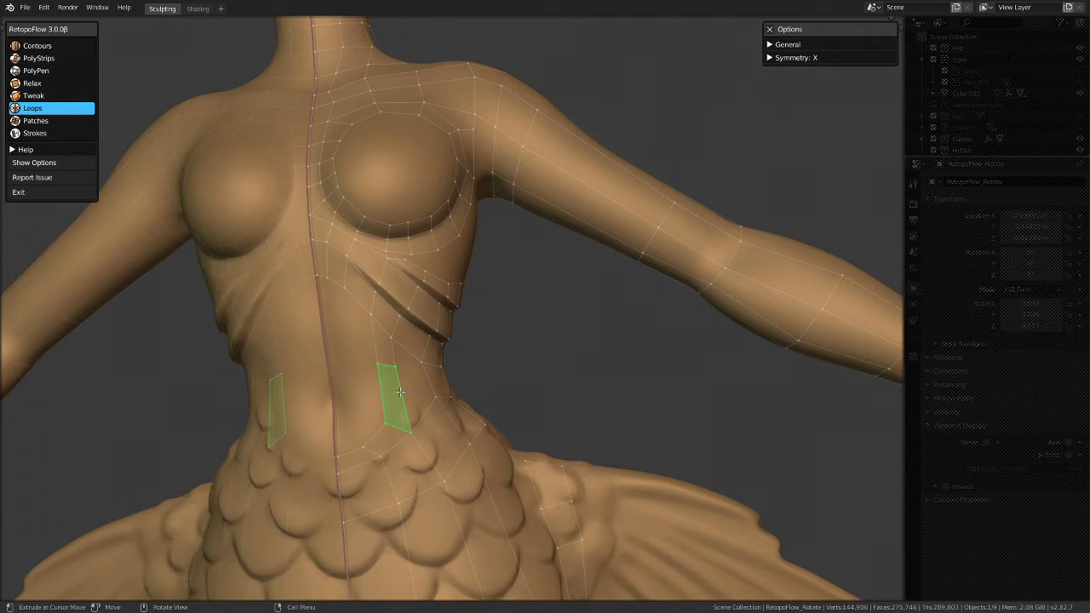
pyautogui.click(396, 396)
pyautogui.keyDown('ctrl'); pyautogui.click(383, 396); pyautogui.keyUp('ctrl')
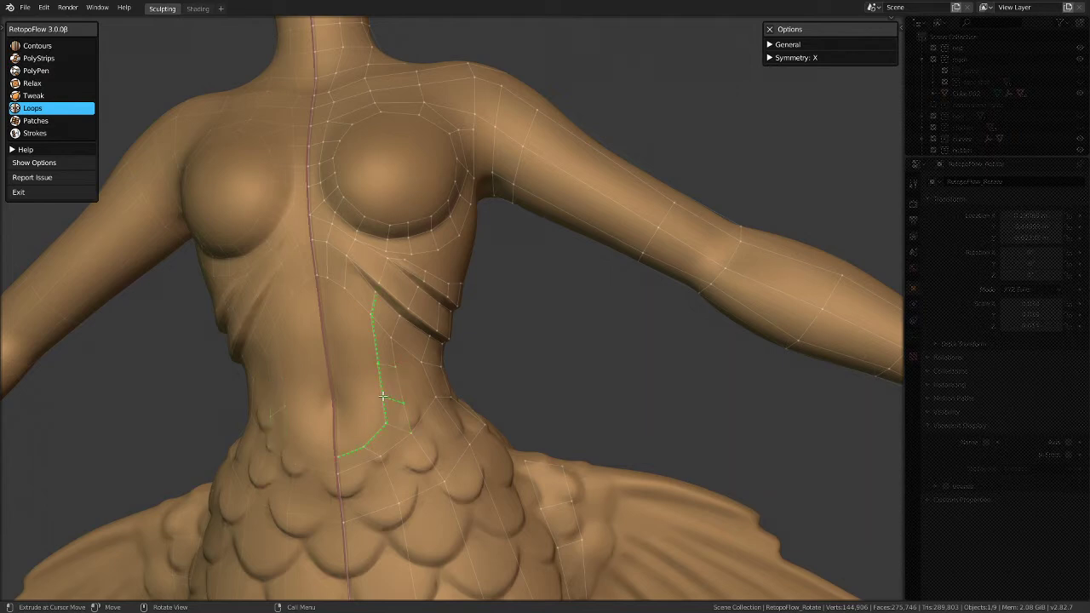
# Step: Reposition the inserted edge loop's vertices with PolyPen to even out the quads between belly and waist
pyautogui.click(52, 71)
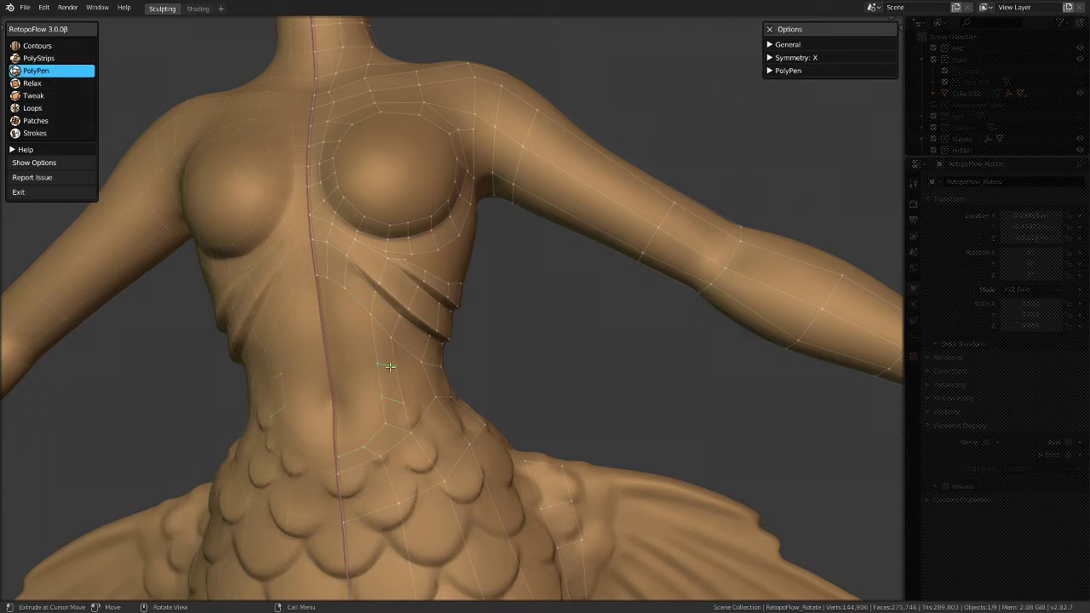
pyautogui.click(393, 360)
pyautogui.moveTo(465, 365); pyautogui.dragTo(380, 358, button='middle')
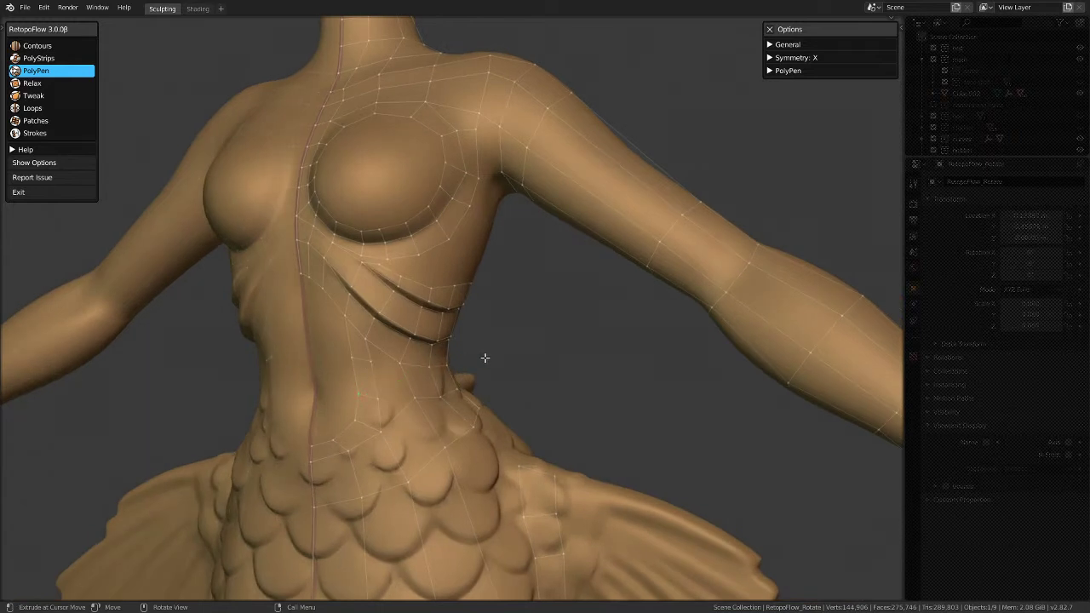
pyautogui.moveTo(389, 386); pyautogui.dragTo(396, 386, button='middle')
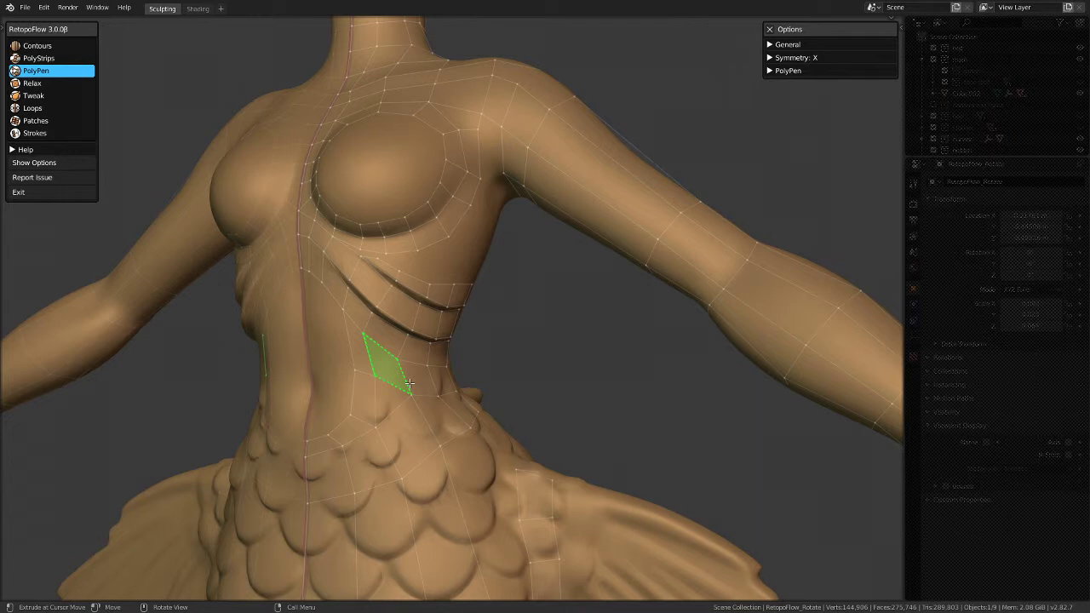
pyautogui.moveTo(410, 384); pyautogui.dragTo(383, 376, button='middle')
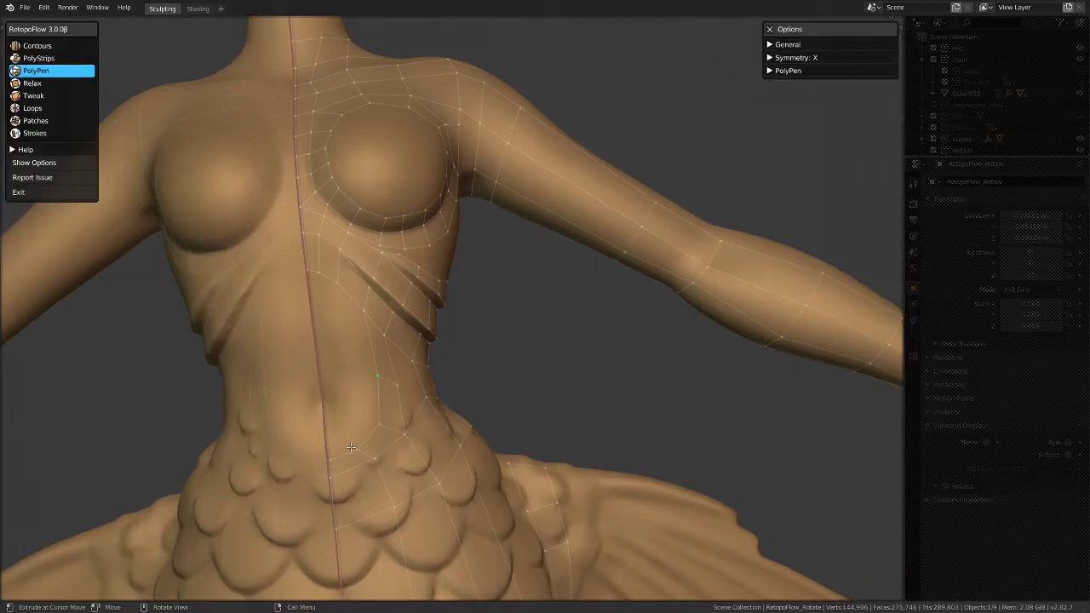
pyautogui.moveTo(372, 383); pyautogui.dragTo(391, 364, button='middle')
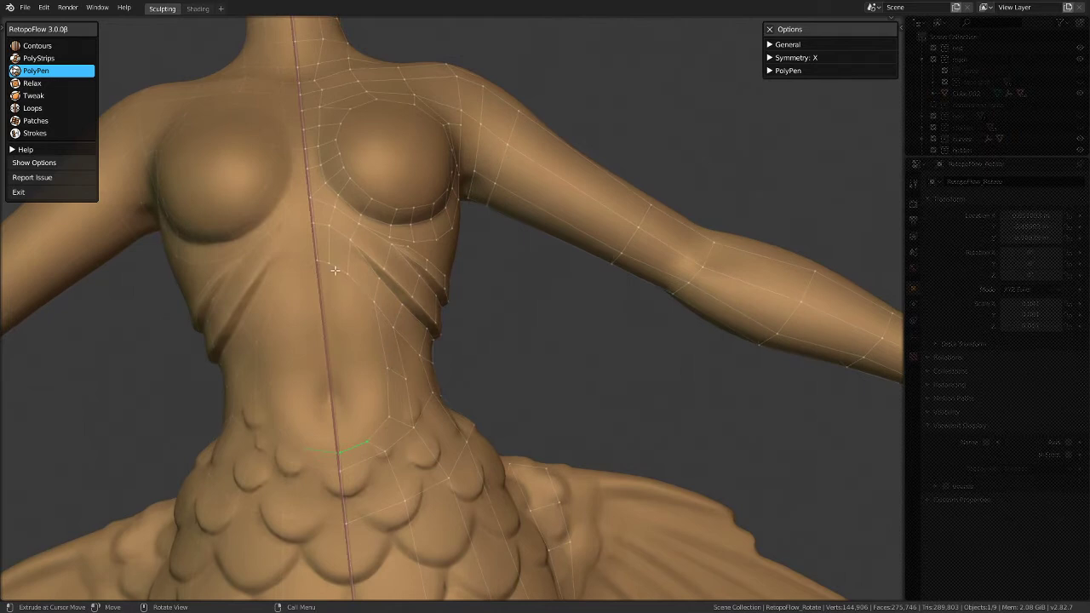
# Step: Fill the open belly area beside the centerline with long PolyPen faces from below the chest to the tail's top row
pyautogui.moveTo(324, 259); pyautogui.dragTo(360, 449)
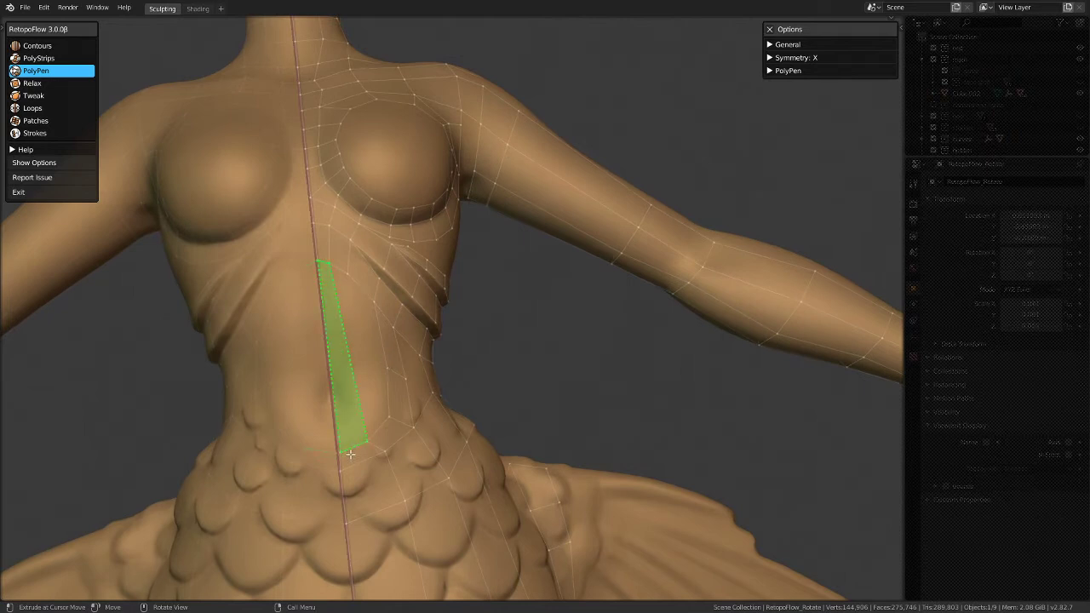
pyautogui.keyDown('ctrl'); pyautogui.click(360, 449); pyautogui.keyUp('ctrl')
pyautogui.click(378, 434)
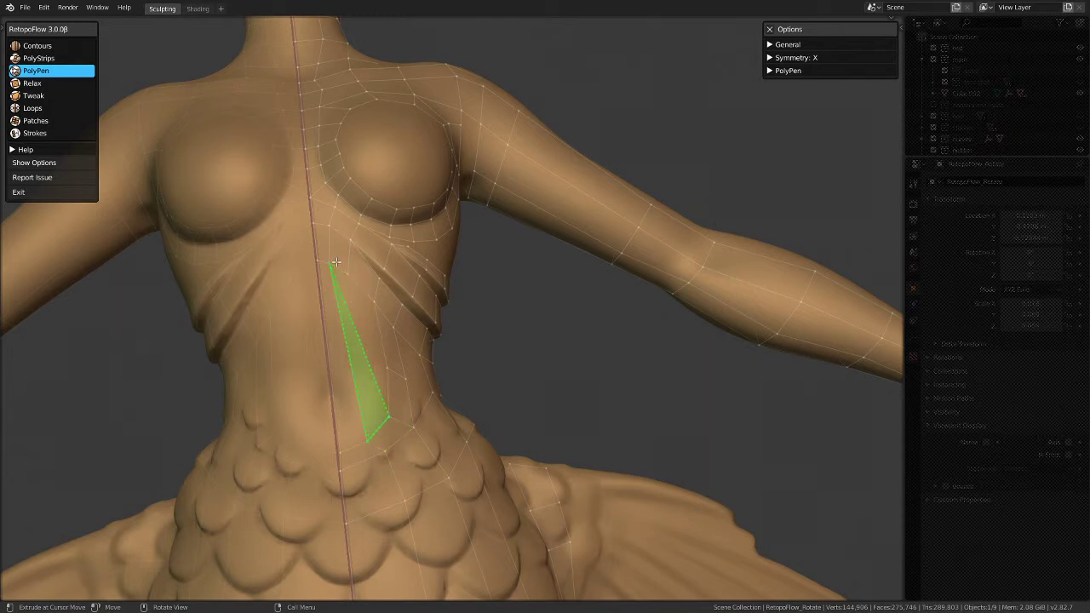
pyautogui.moveTo(362, 362); pyautogui.dragTo(384, 378, button='middle')
pyautogui.scroll(1, 362, 364)
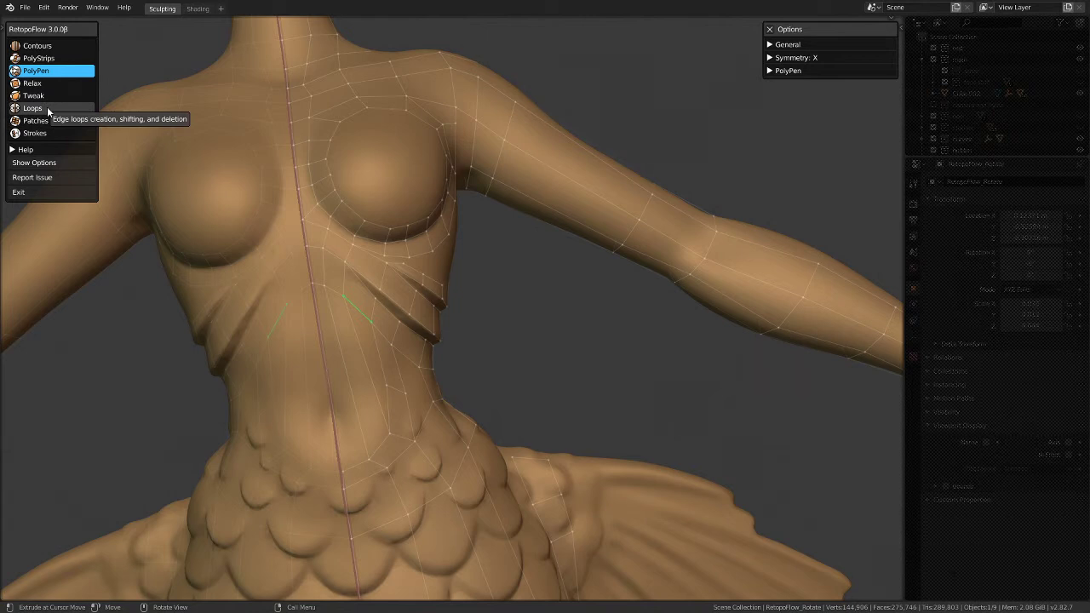
# Step: Divide the long centerline belly faces with crosswise edge loops and fit their vertices around the navel using PolyPen
pyautogui.click(32, 108)
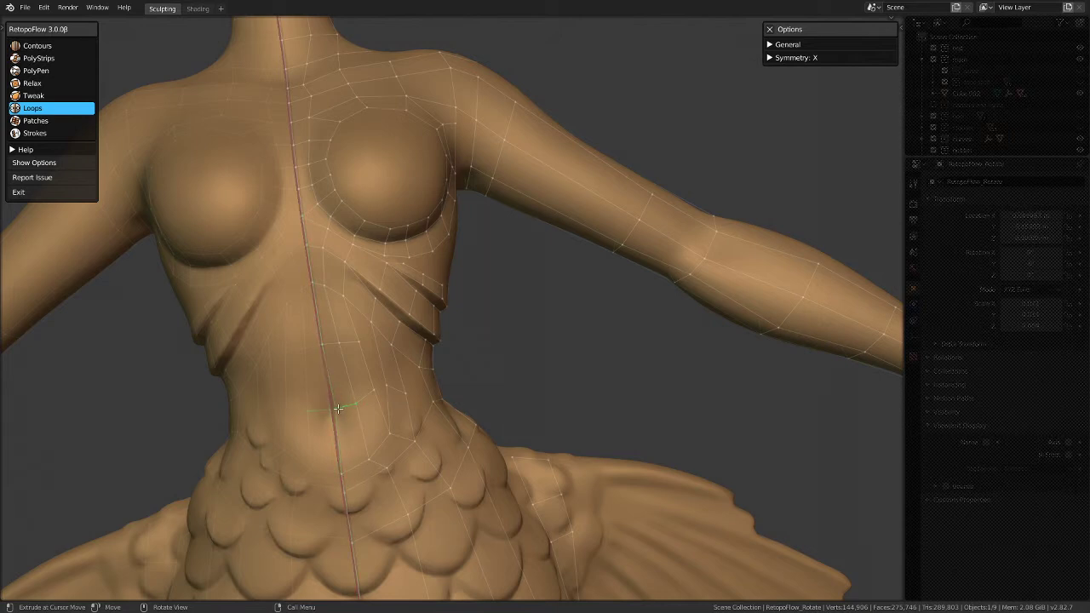
pyautogui.scroll(3, 339, 409)
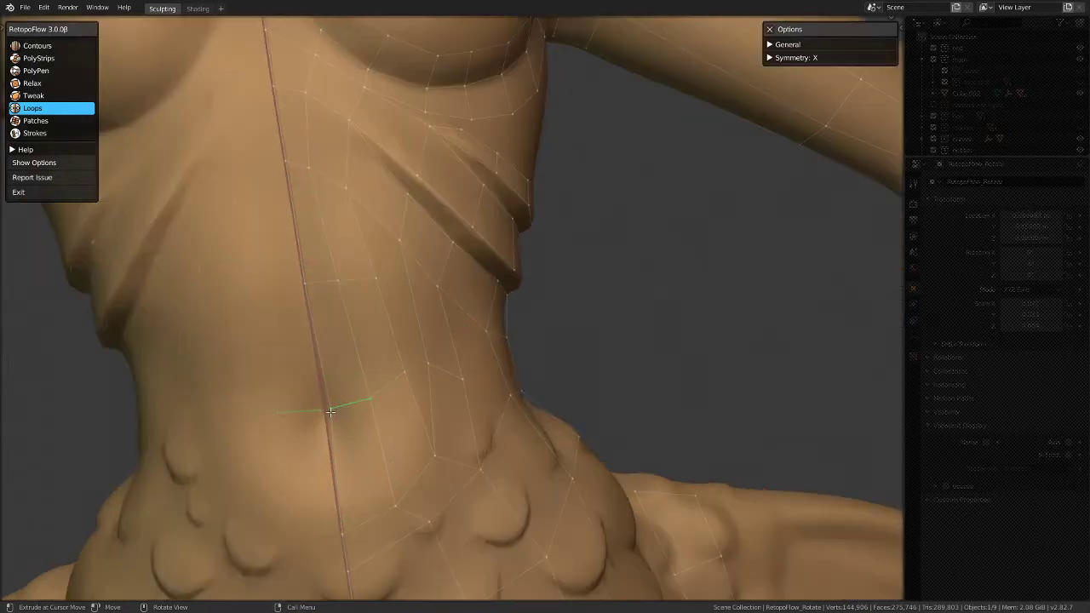
pyautogui.click(43, 74)
pyautogui.scroll(-3, 259, 356)
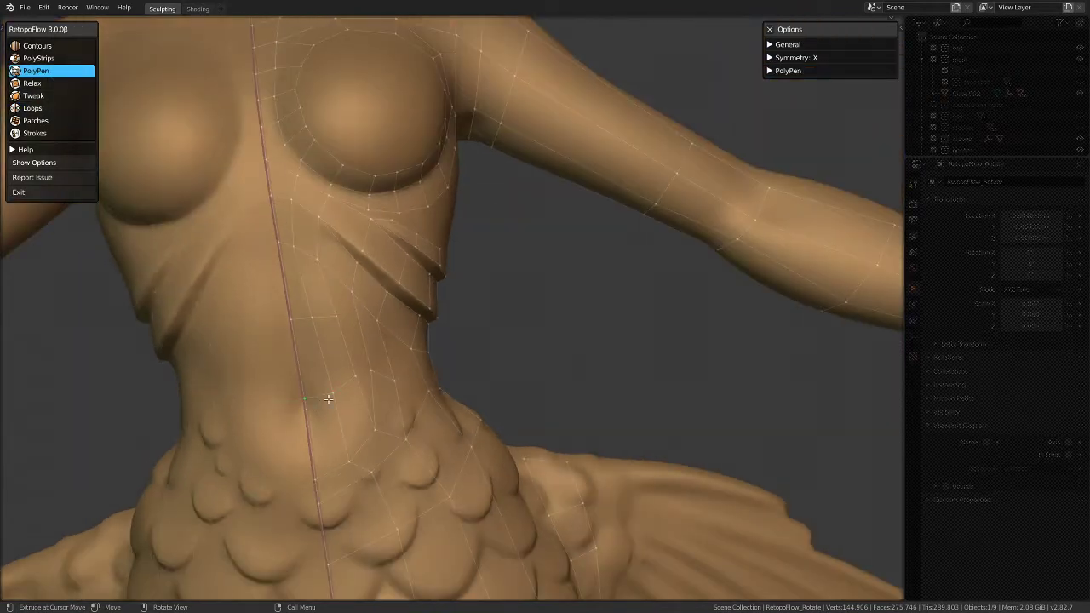
pyautogui.click(336, 393)
pyautogui.scroll(-3, 335, 392)
pyautogui.moveTo(339, 399); pyautogui.dragTo(343, 388, button='middle')
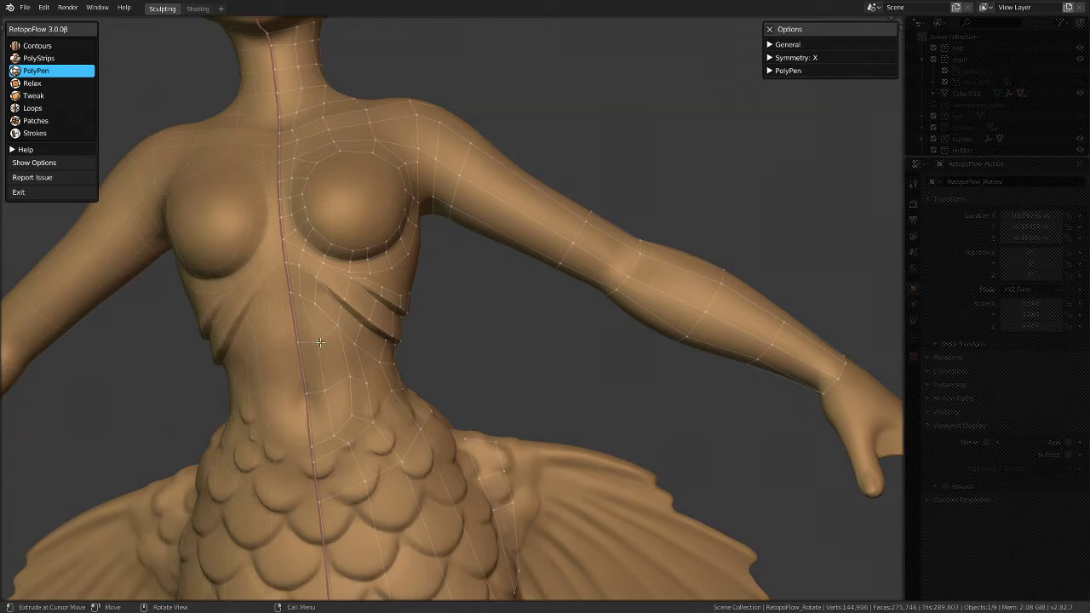
# Step: Even out the new belly rows beside the navel and check their fit around the side of the waist
pyautogui.scroll(-3, 321, 342)
pyautogui.moveTo(346, 370); pyautogui.dragTo(430, 329, button='middle')
pyautogui.scroll(3, 445, 343)
pyautogui.scroll(3, 377, 370)
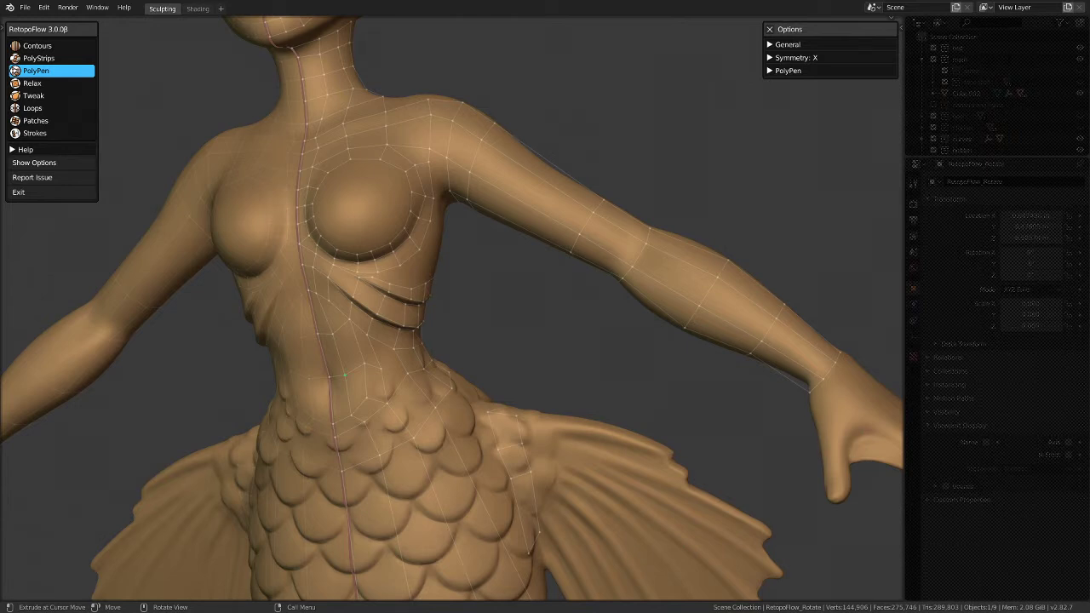
pyautogui.moveTo(360, 365); pyautogui.dragTo(545, 372, button='middle')
pyautogui.moveTo(381, 358)
pyautogui.mouseDown(button='middle')
pyautogui.moveTo(349, 374)
pyautogui.moveTo(712, 365)
pyautogui.moveTo(596, 358)
pyautogui.moveTo(424, 309)
pyautogui.moveTo(207, 335)
pyautogui.moveTo(200, 345)
pyautogui.moveTo(418, 355)
pyautogui.moveTo(544, 333)
pyautogui.mouseUp(button='middle')
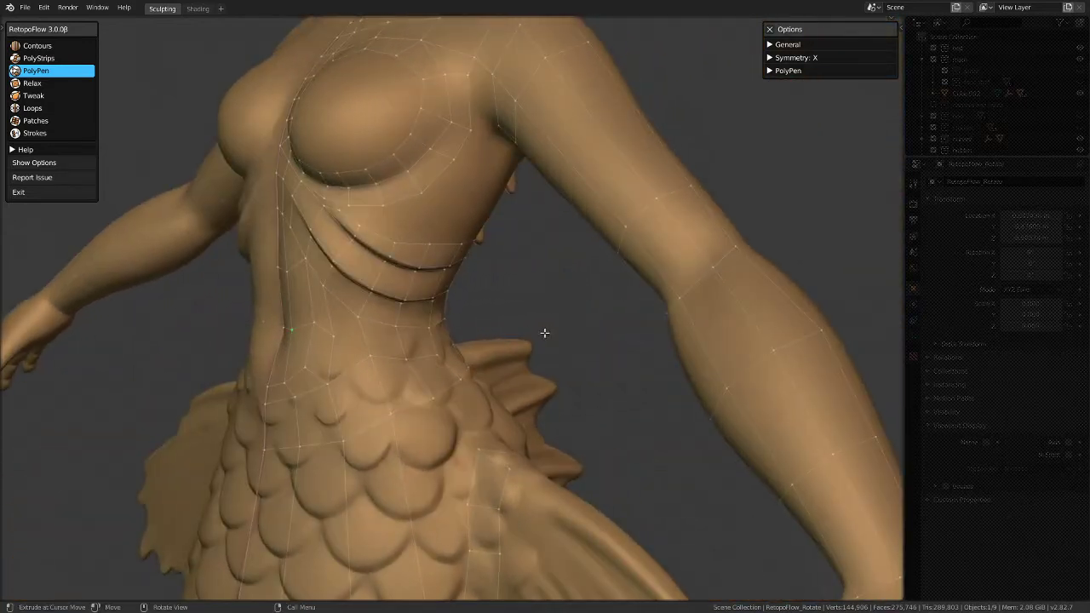
pyautogui.moveTo(339, 390); pyautogui.dragTo(413, 398, button='middle')
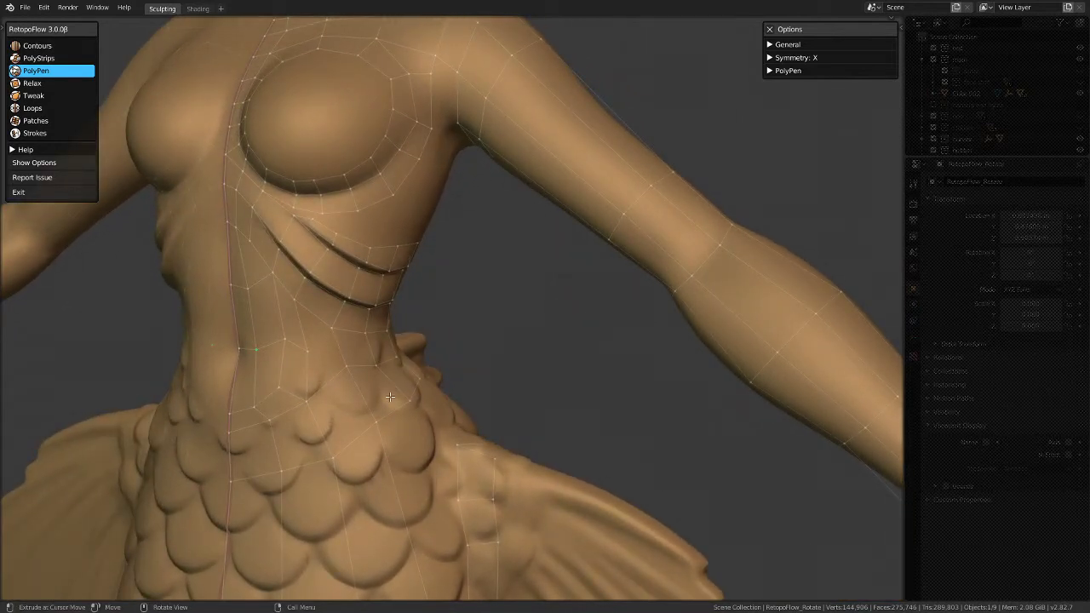
pyautogui.moveTo(377, 432)
pyautogui.mouseDown(button='middle')
pyautogui.moveTo(280, 445)
pyautogui.moveTo(360, 434)
pyautogui.mouseUp(button='middle')
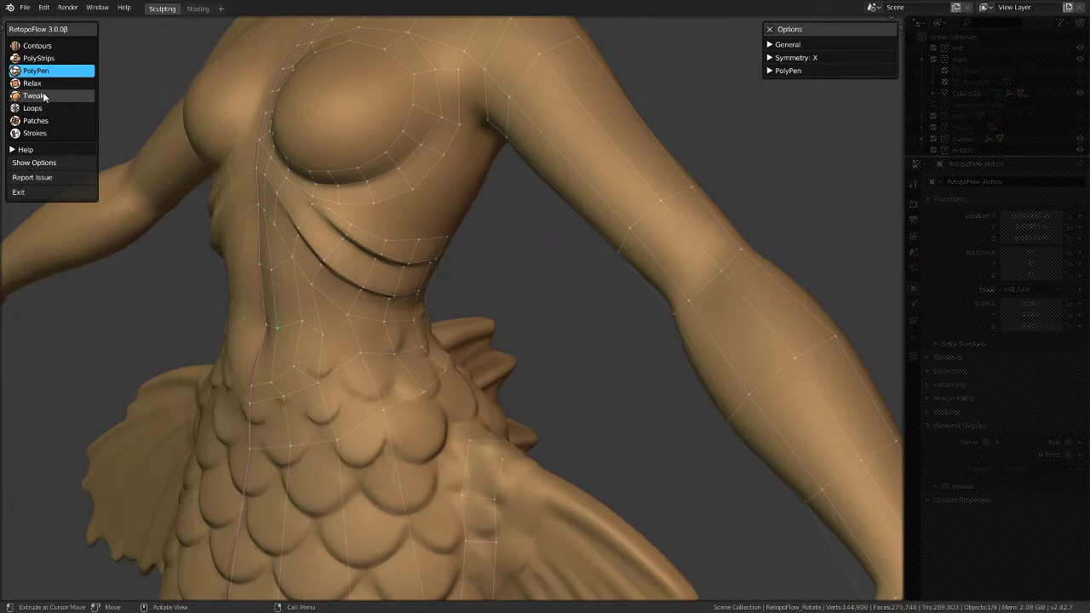
# Step: Try deleting the quad between the belly mesh and the tail's scale row on the front of the hip, and undo it
pyautogui.click(355, 382)
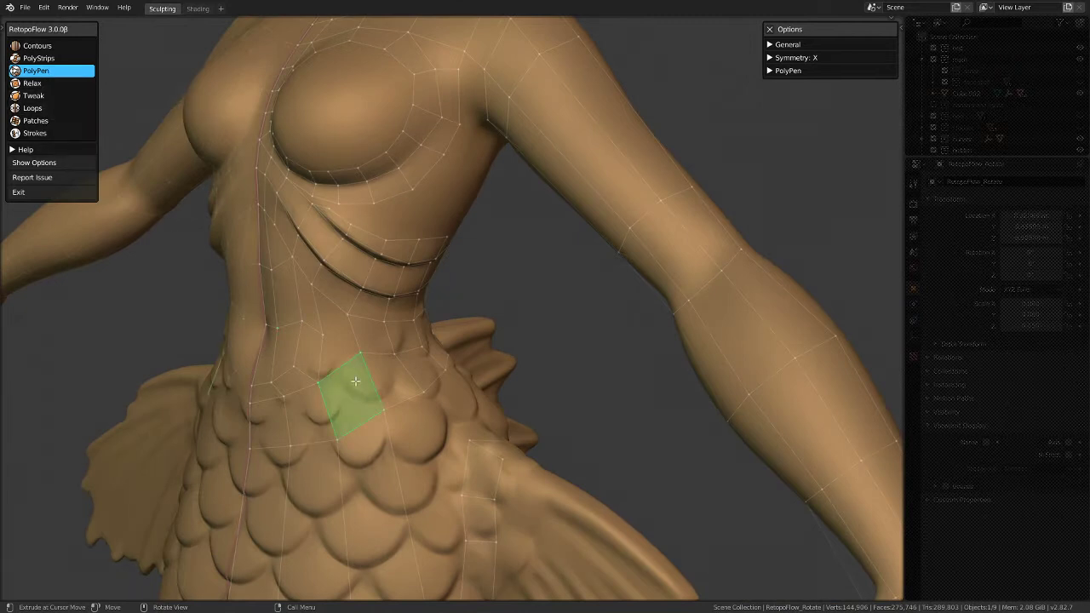
pyautogui.press('x')
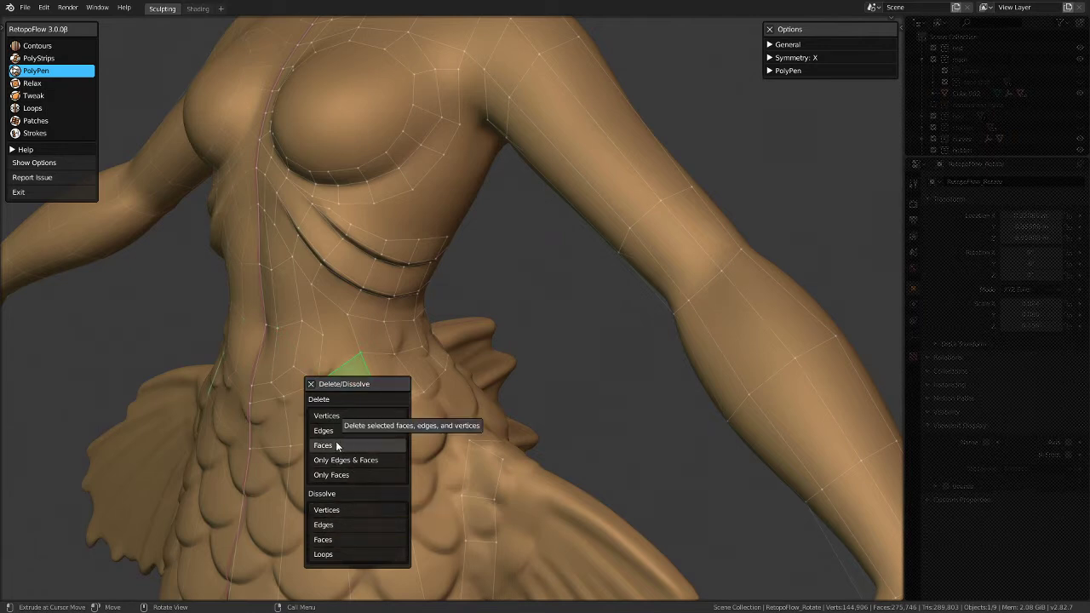
pyautogui.click(336, 445)
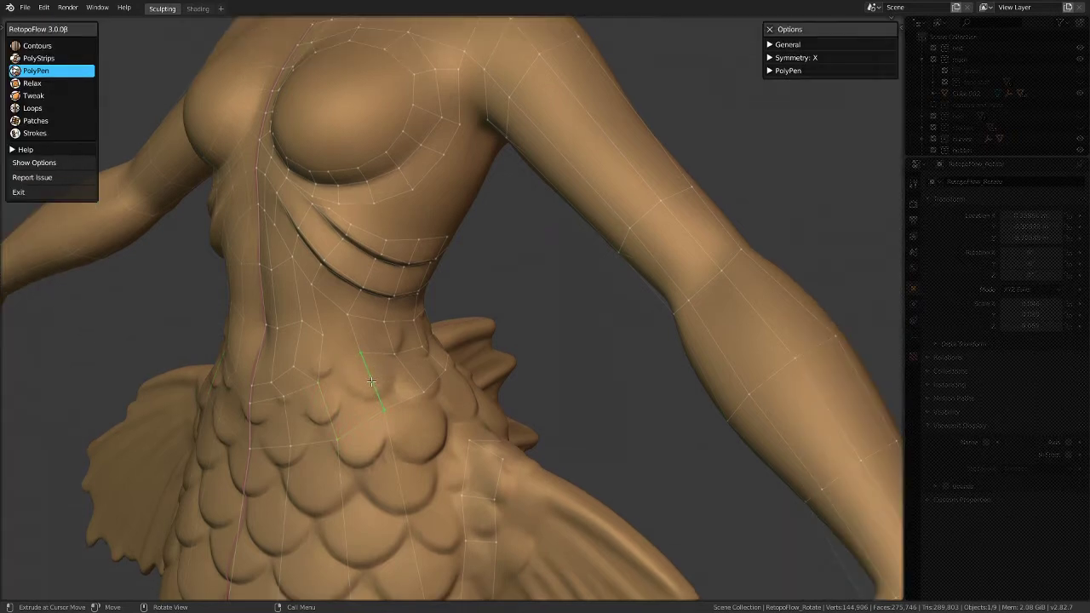
pyautogui.hotkey('ctrl', 'z')
pyautogui.click(359, 331)
pyautogui.hotkey('ctrl', 'z')
# Step: Adjust the vertex joining the belly quads to the tail's top row on the front side of the hip
pyautogui.moveTo(370, 408); pyautogui.dragTo(330, 440, button='middle')
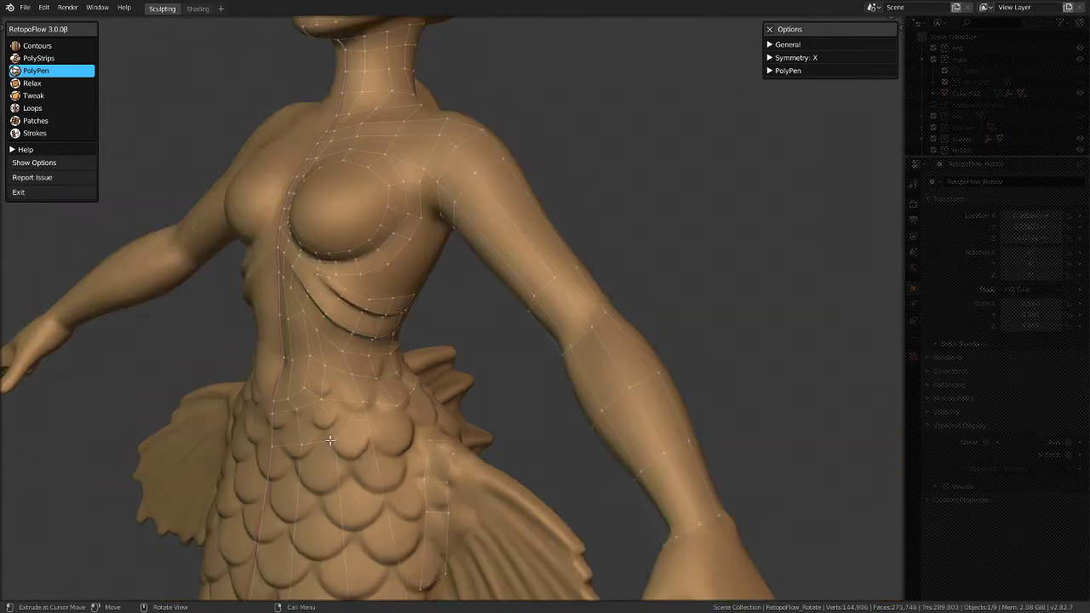
pyautogui.scroll(-5, 284, 403)
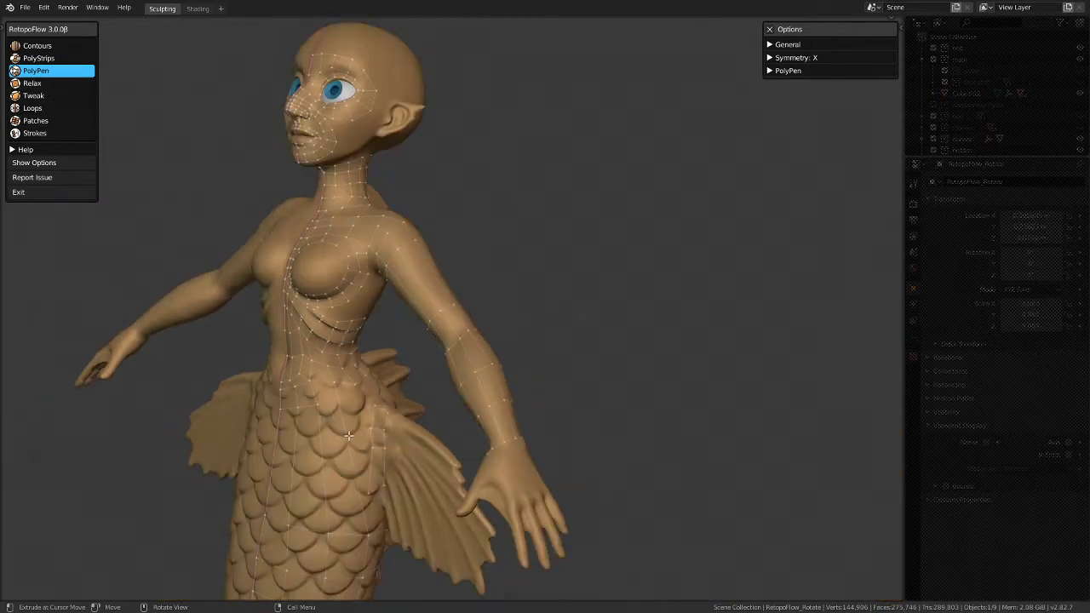
pyautogui.scroll(3, 315, 406)
pyautogui.scroll(2, 317, 397)
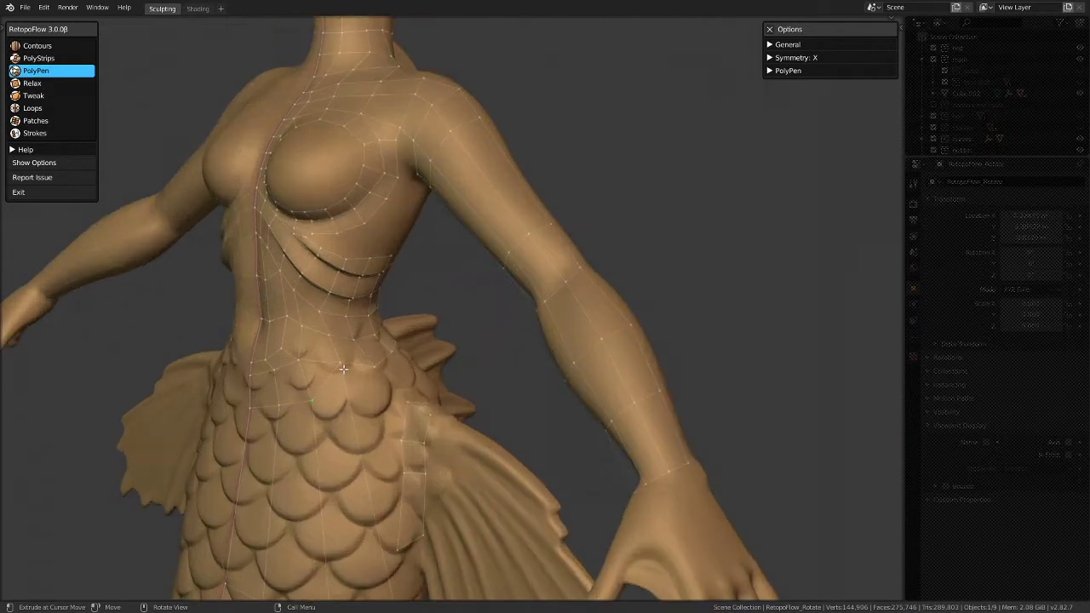
pyautogui.click(341, 368)
pyautogui.scroll(1, 344, 383)
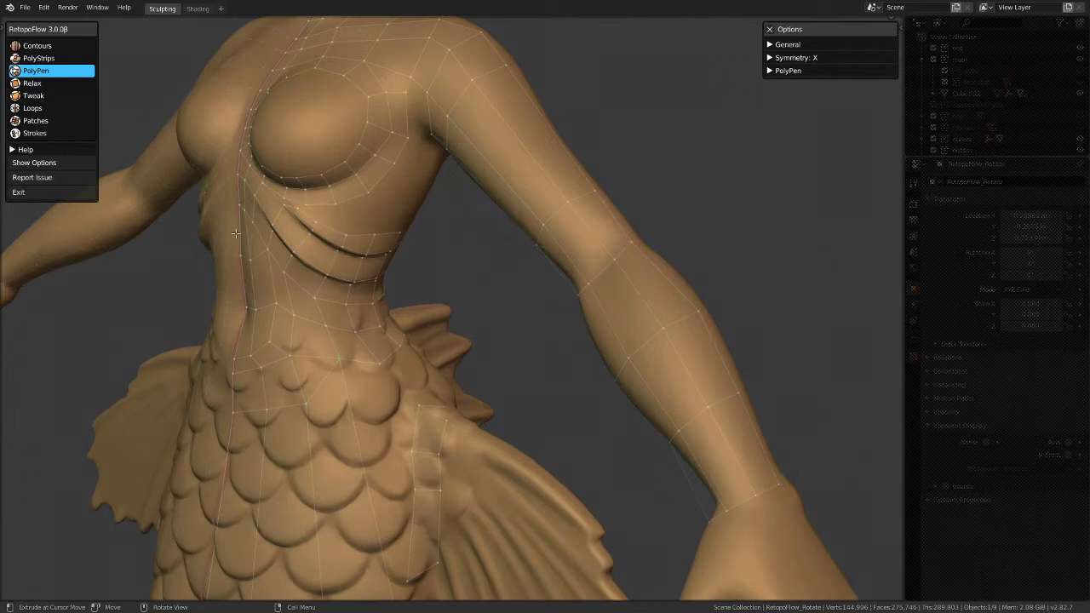
# Step: Exit RetopoFlow and rip the tail vertex loose from the belly mesh at the front hip, placing it level with the tail's top row
pyautogui.click(42, 195)
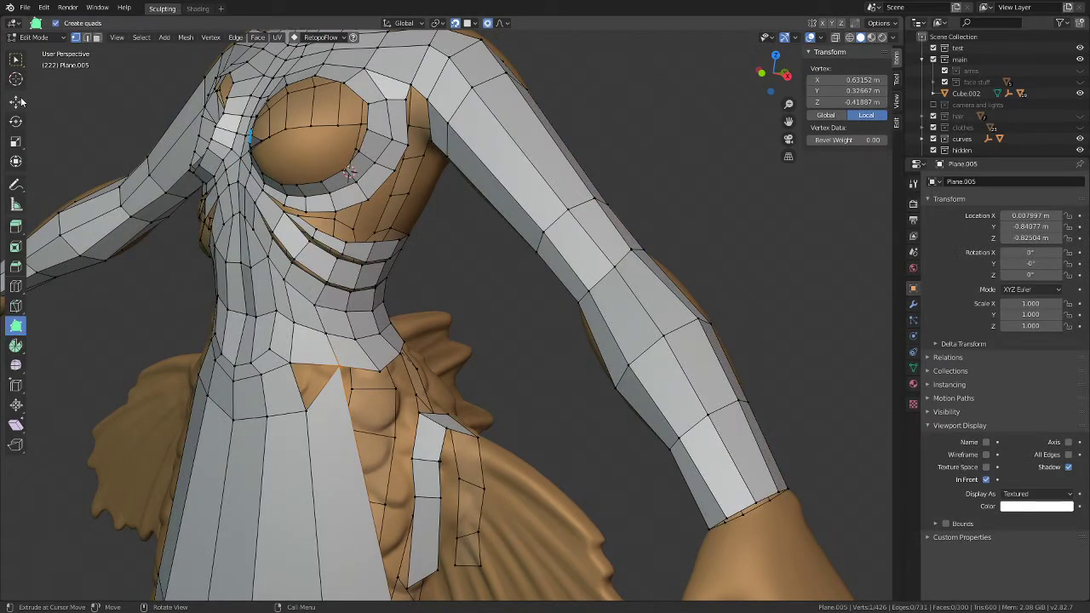
pyautogui.click(15, 63)
pyautogui.scroll(2, 330, 394)
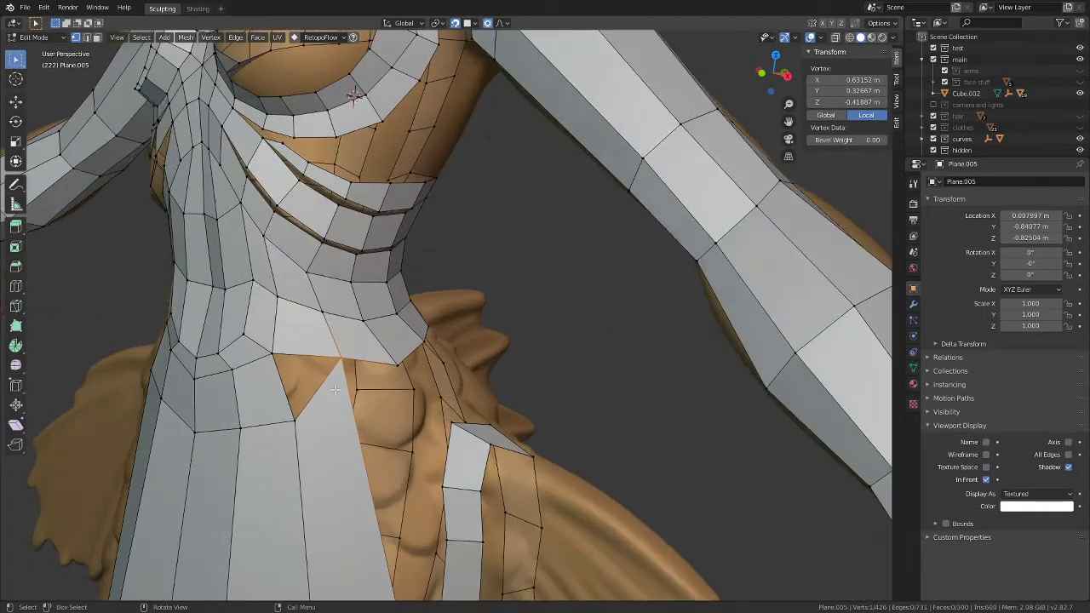
pyautogui.press('g')
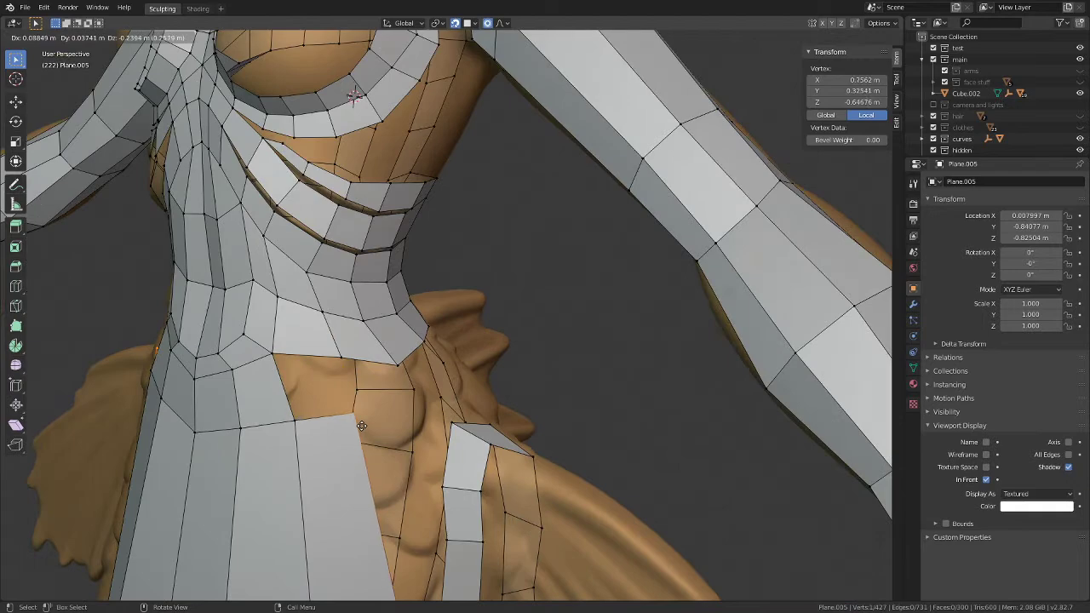
pyautogui.click(361, 426)
pyautogui.moveTo(361, 426); pyautogui.dragTo(671, 322, button='middle')
pyautogui.scroll(-3, 332, 373)
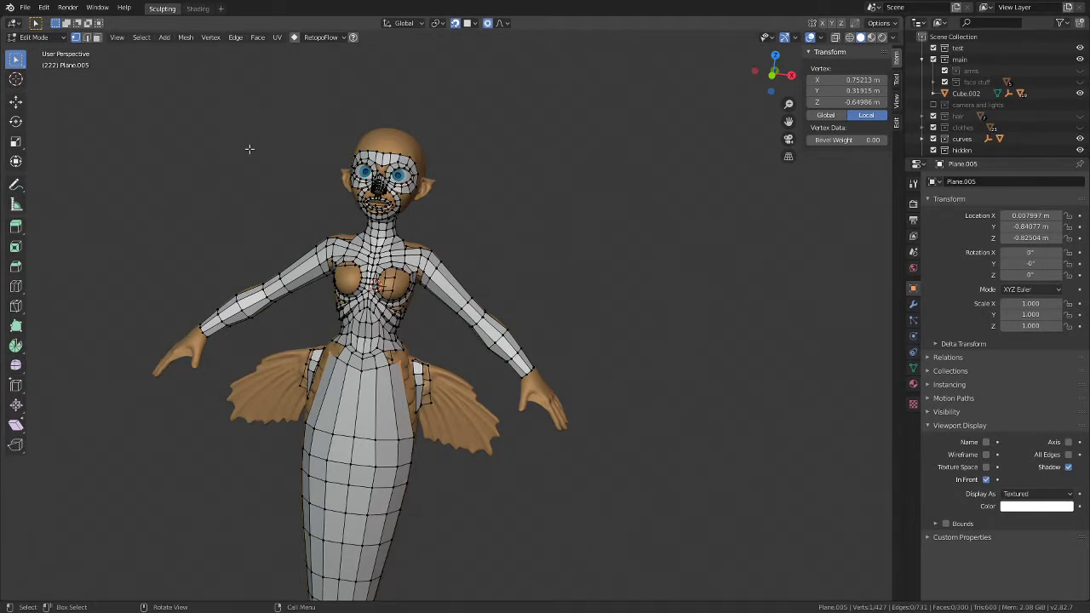
# Step: Restart RetopoFlow on the retopology mesh with the PolyPen tool
pyautogui.click(34, 38)
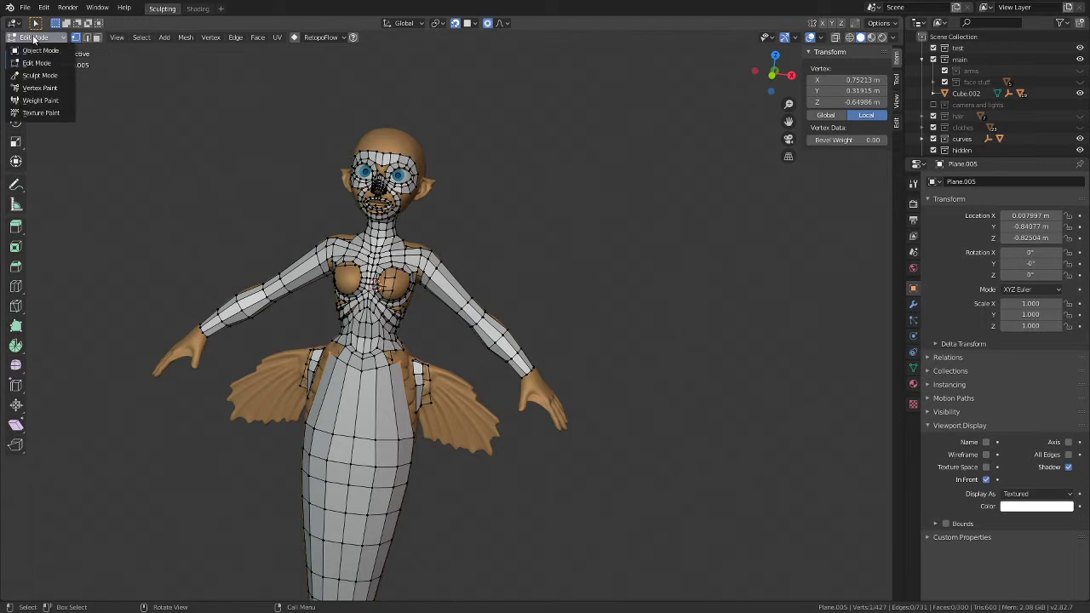
pyautogui.click(315, 38)
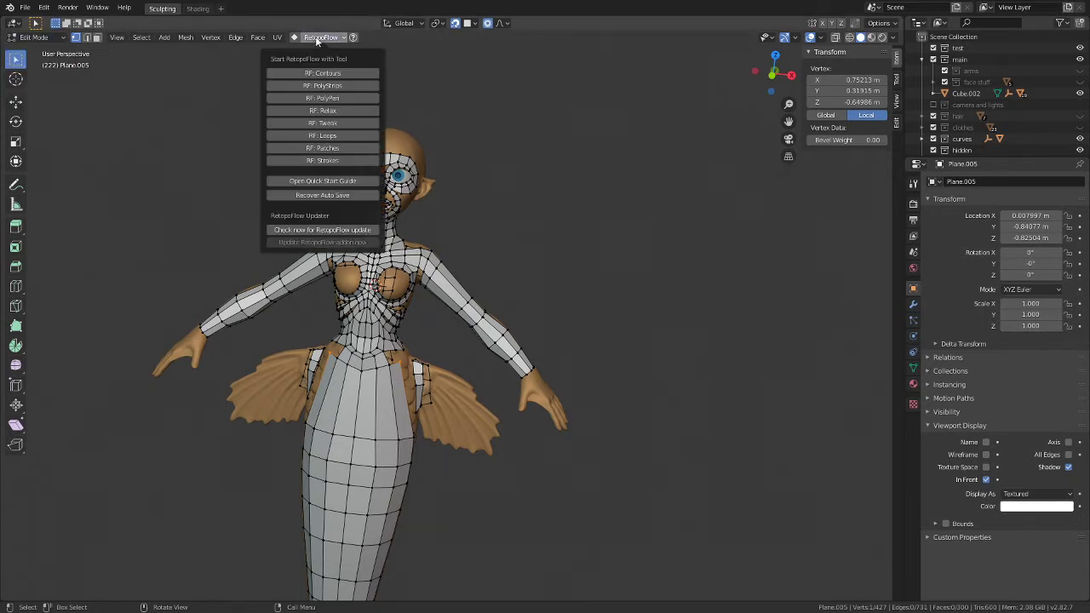
pyautogui.click(336, 100)
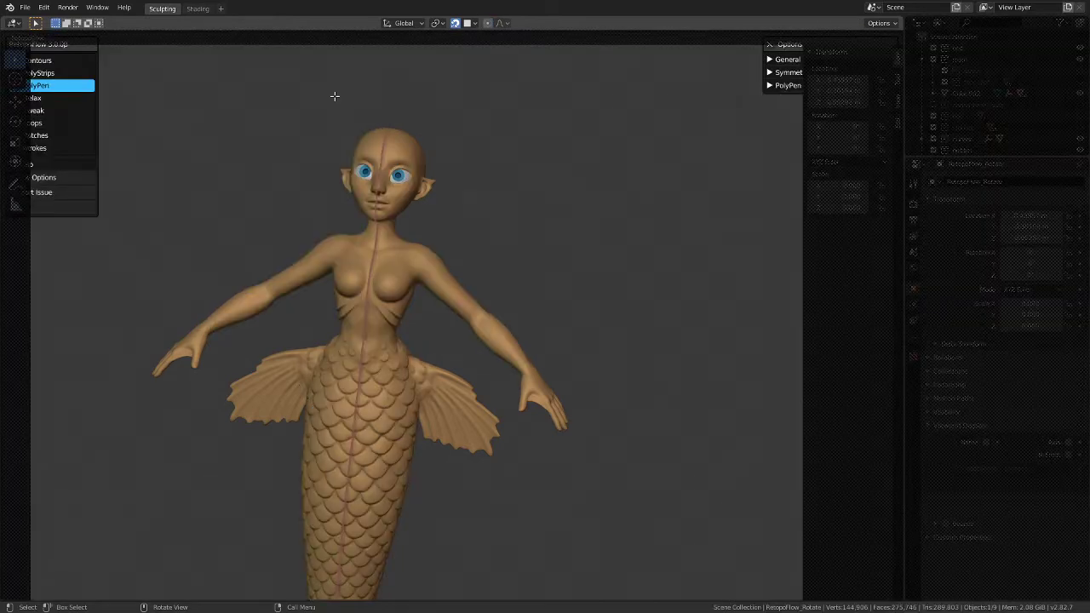
# Step: Examine the open area of the back between the shoulder blade quads, the spine strip and the waist rows
pyautogui.moveTo(333, 97); pyautogui.dragTo(348, 305, button='middle')
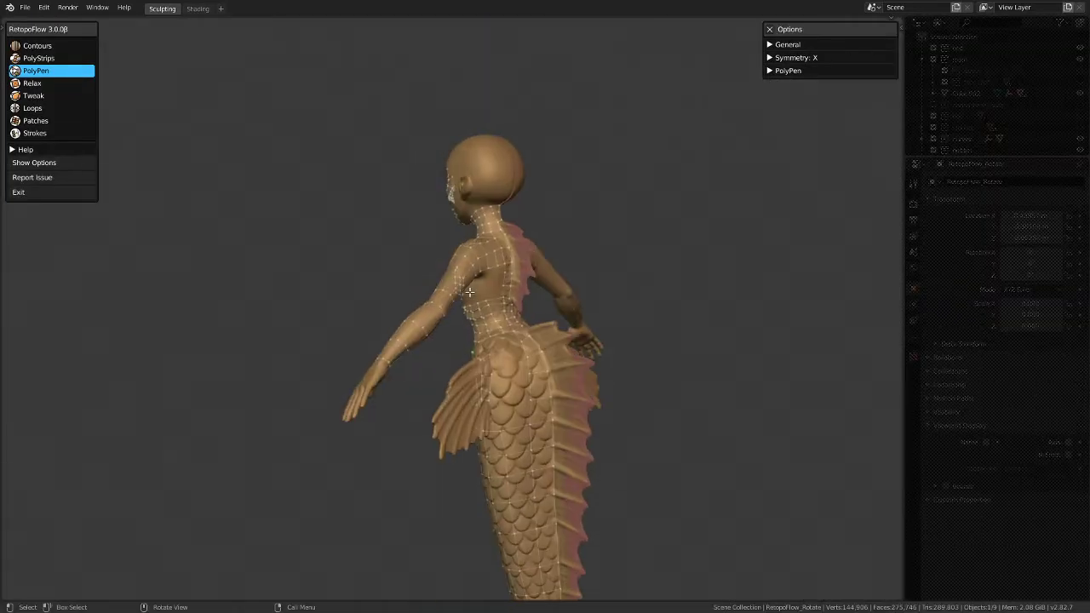
pyautogui.moveTo(471, 293); pyautogui.dragTo(486, 316, button='middle')
pyautogui.scroll(6, 511, 273)
pyautogui.moveTo(549, 384); pyautogui.dragTo(562, 336, button='middle')
pyautogui.moveTo(528, 277); pyautogui.dragTo(557, 297, button='middle')
pyautogui.scroll(-5, 489, 267)
pyautogui.scroll(5, 478, 328)
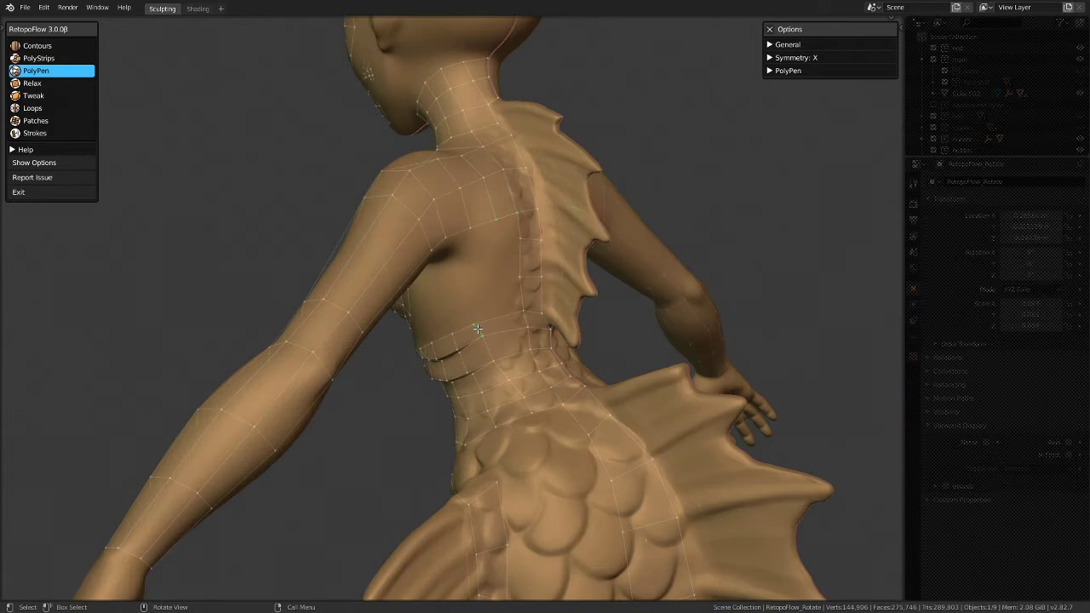
pyautogui.moveTo(478, 329); pyautogui.dragTo(446, 355, button='middle')
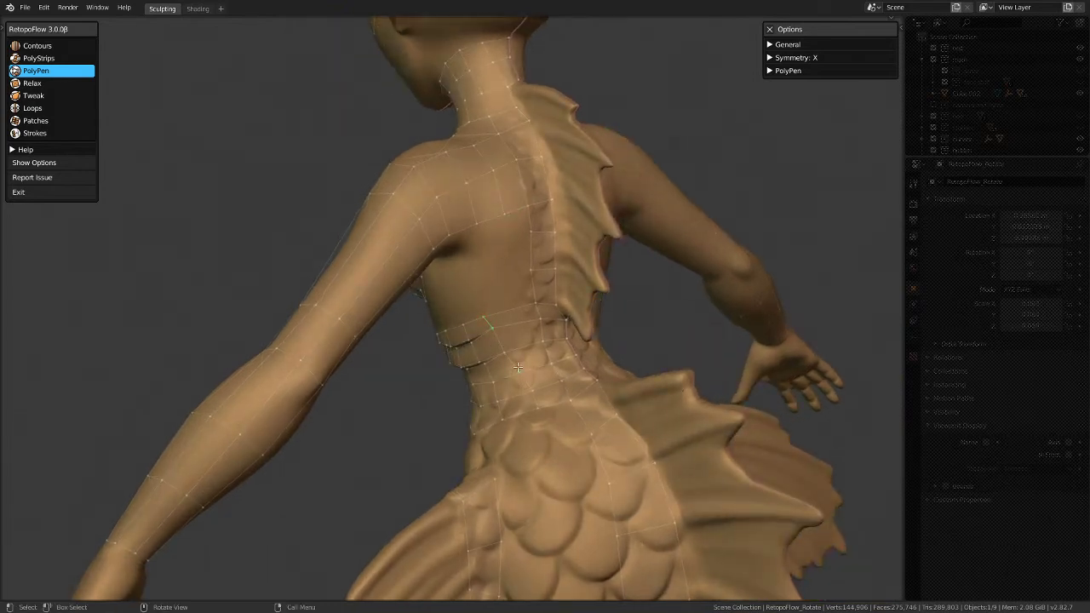
# Step: Dissolve the selected edge loop running down the upper back between the shoulder and the spine strip
pyautogui.moveTo(522, 377)
pyautogui.mouseDown(button='middle')
pyautogui.moveTo(535, 318)
pyautogui.moveTo(520, 392)
pyautogui.mouseUp(button='middle')
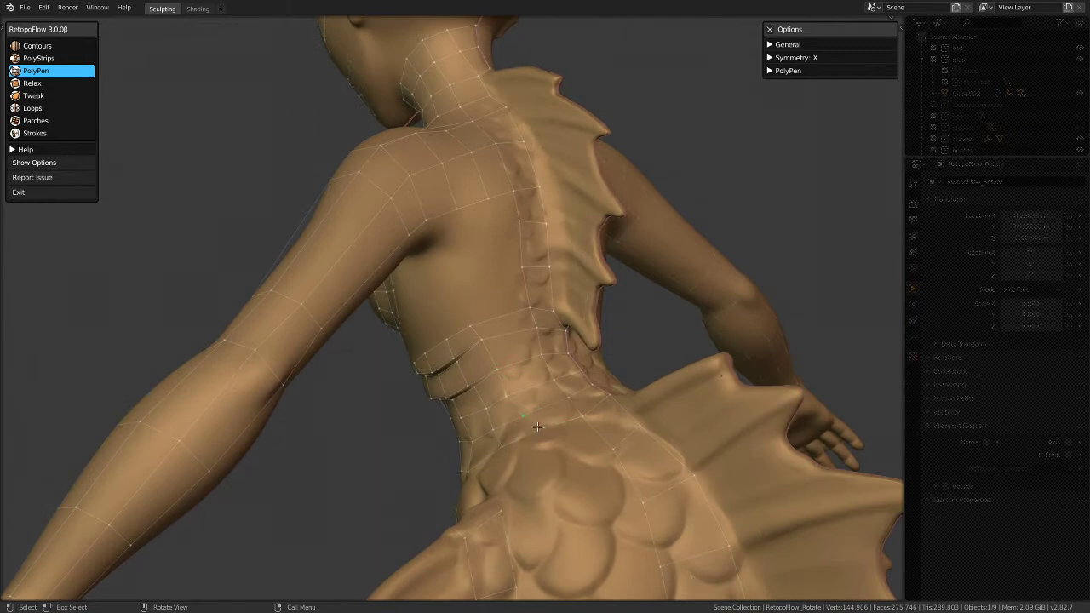
pyautogui.moveTo(530, 436); pyautogui.dragTo(503, 414, button='middle')
pyautogui.scroll(2, 511, 287)
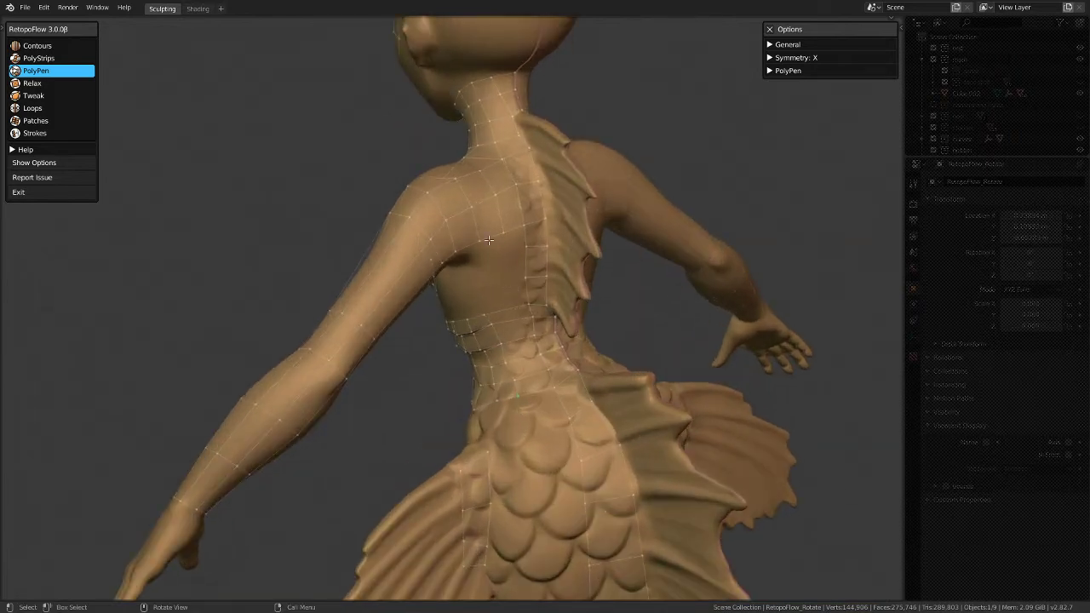
pyautogui.scroll(-3, 488, 234)
pyautogui.moveTo(550, 378); pyautogui.dragTo(445, 316, button='middle')
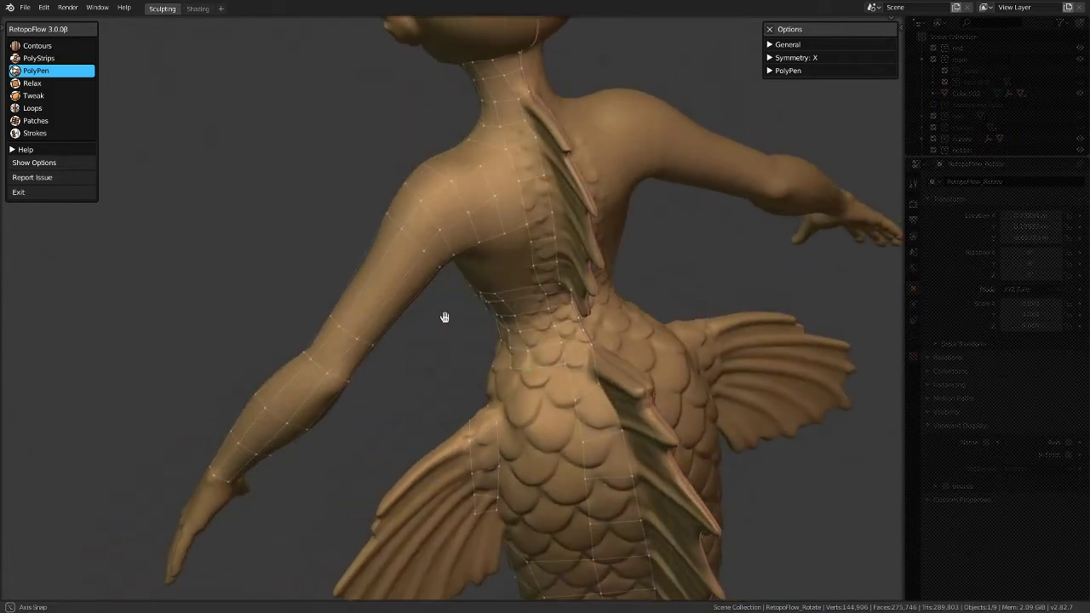
pyautogui.scroll(3, 495, 224)
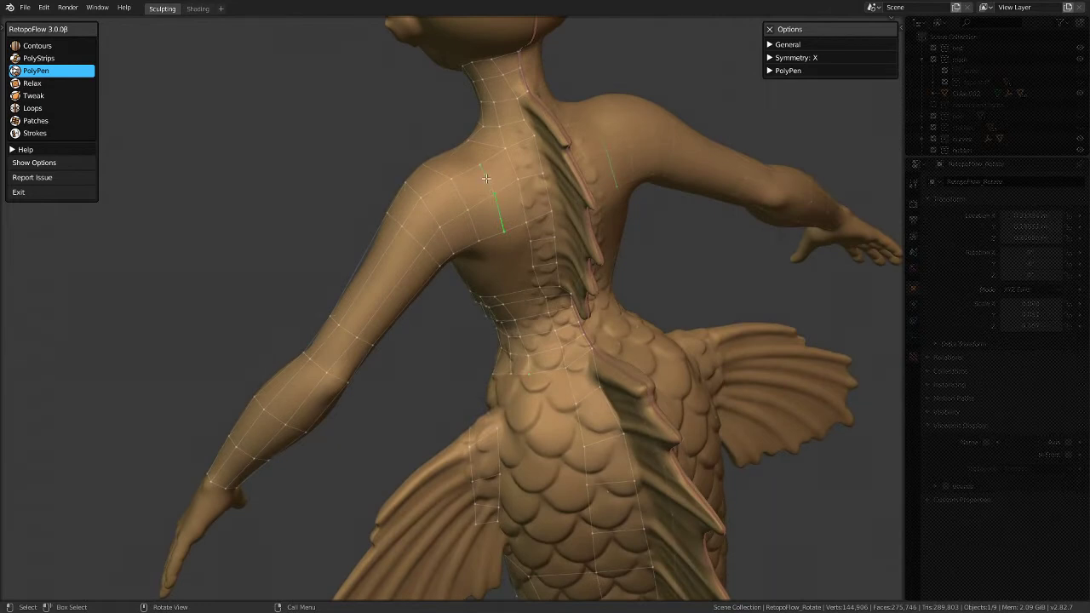
pyautogui.press('x')
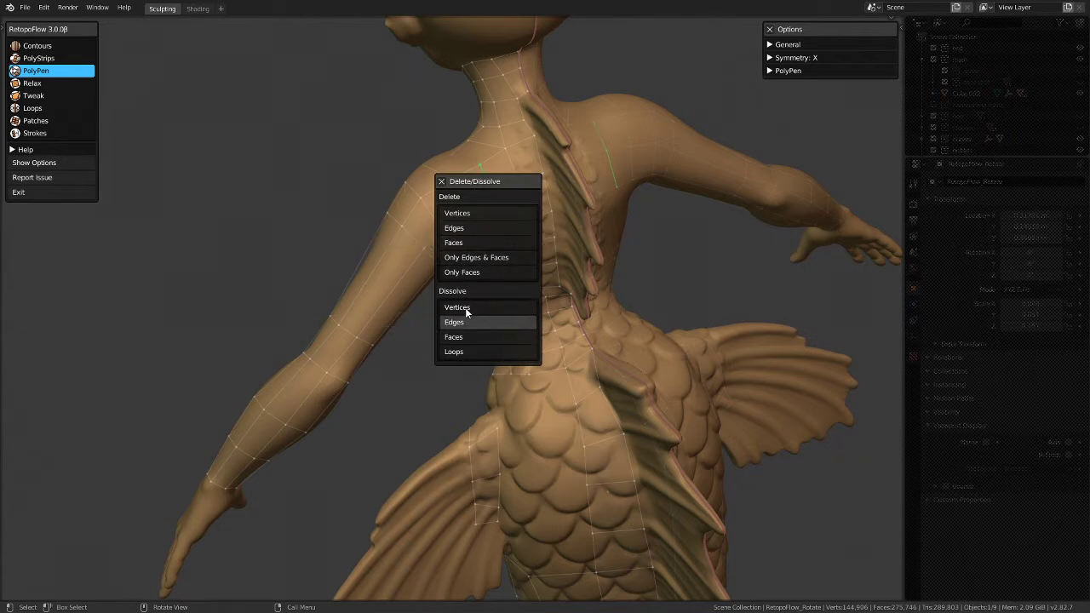
pyautogui.click(453, 352)
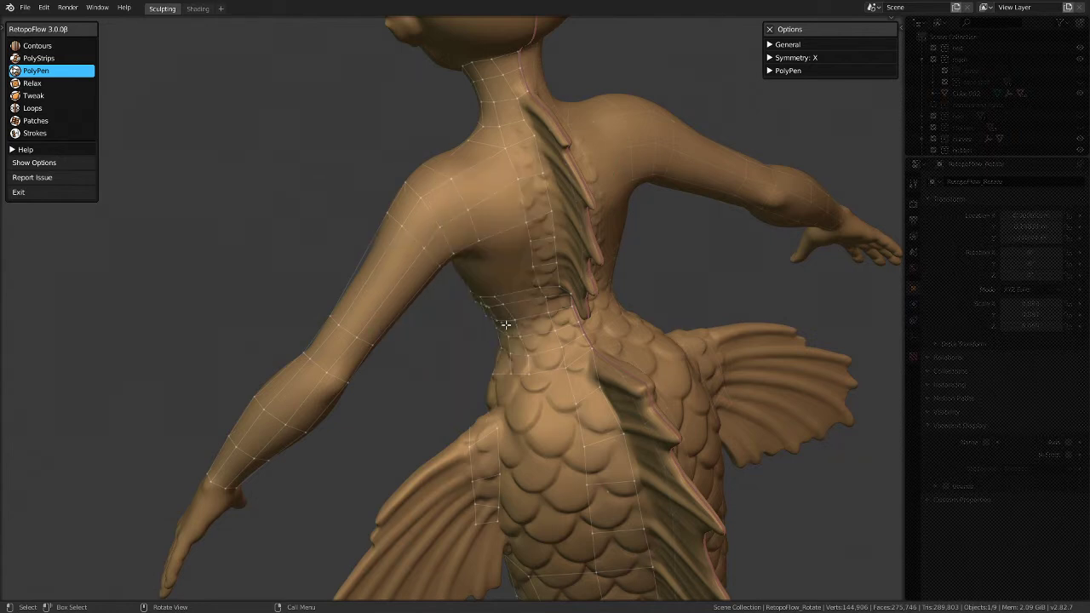
# Step: Fill the gap between the shoulder-blade mesh and the waist with a PolyPen face, and insert an edge loop across it
pyautogui.moveTo(514, 246); pyautogui.dragTo(519, 235, button='middle')
pyautogui.click(515, 299)
pyautogui.hotkey('ctrl', 'z')
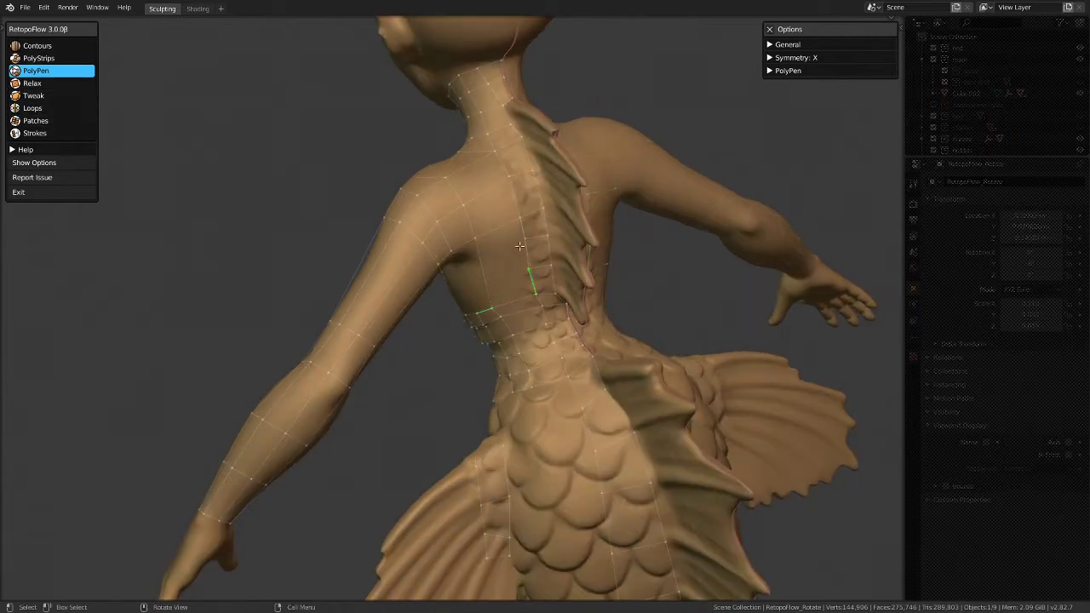
pyautogui.scroll(2, 519, 247)
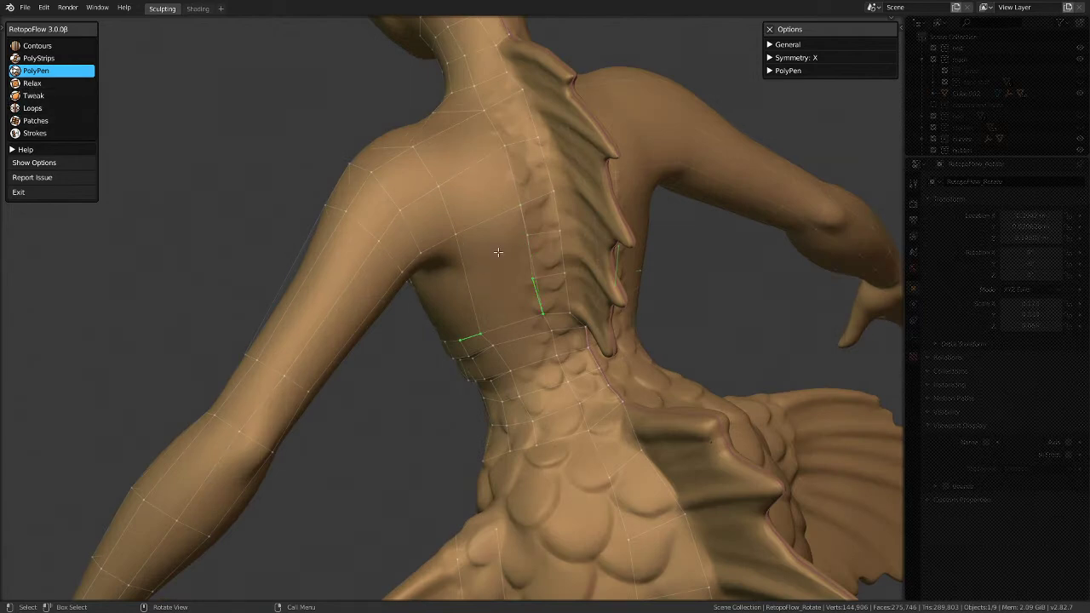
pyautogui.click(59, 107)
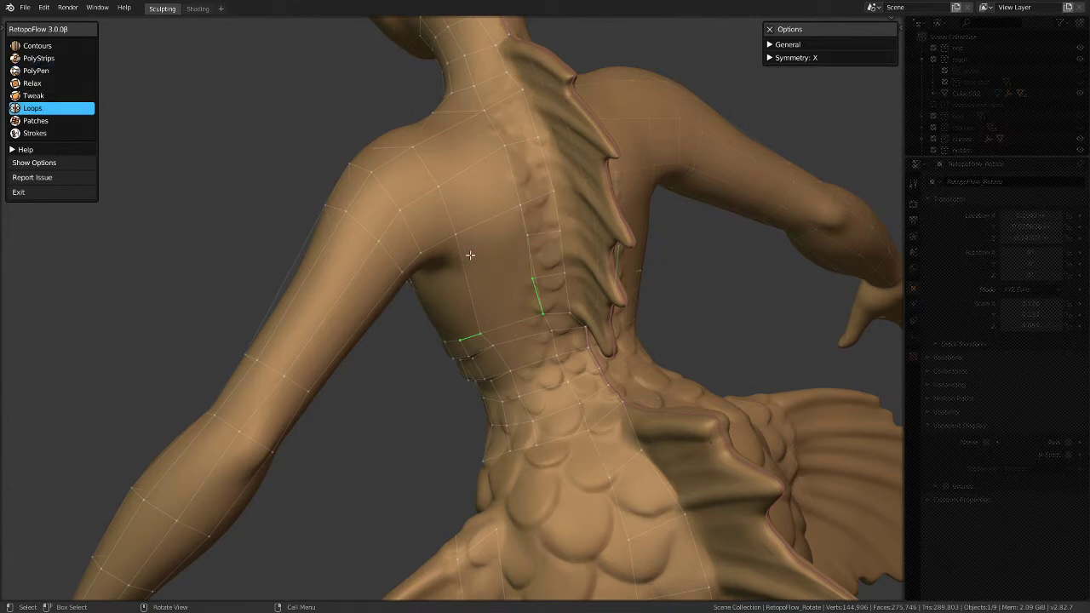
pyautogui.click(526, 242)
# Step: Examine the new mesh's edge flow around the back, chest, shoulder and arm from several sides
pyautogui.scroll(-5, 667, 294)
pyautogui.moveTo(667, 295); pyautogui.dragTo(280, 307, button='middle')
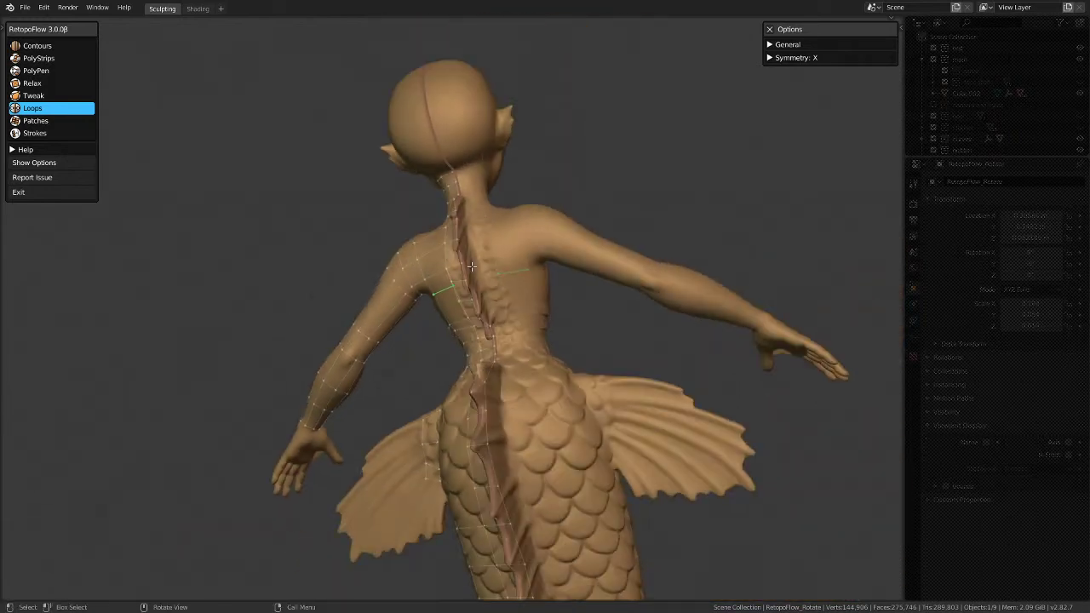
pyautogui.moveTo(472, 267); pyautogui.dragTo(319, 307, button='middle')
pyautogui.moveTo(471, 334); pyautogui.dragTo(312, 324, button='middle')
pyautogui.scroll(3, 637, 302)
pyautogui.moveTo(637, 302); pyautogui.dragTo(535, 382, button='middle')
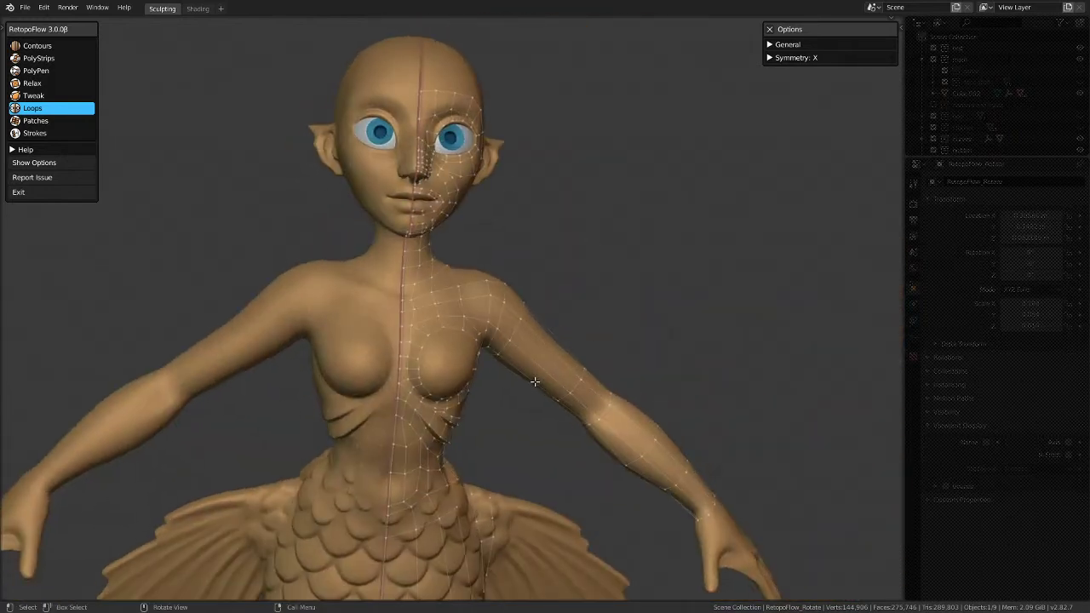
pyautogui.moveTo(511, 186); pyautogui.dragTo(454, 233, button='middle')
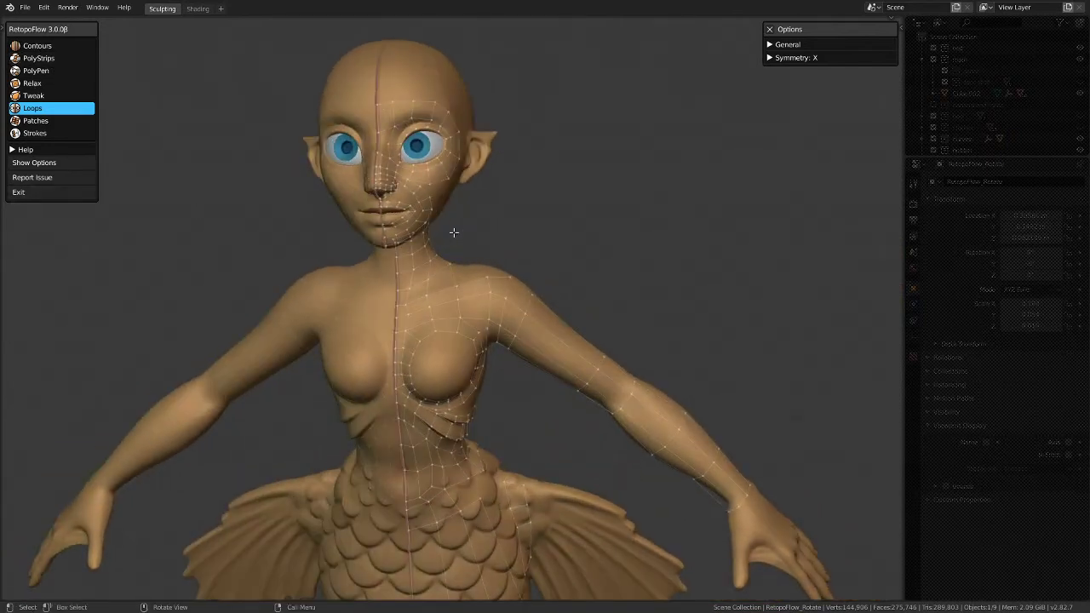
pyautogui.scroll(2, 440, 231)
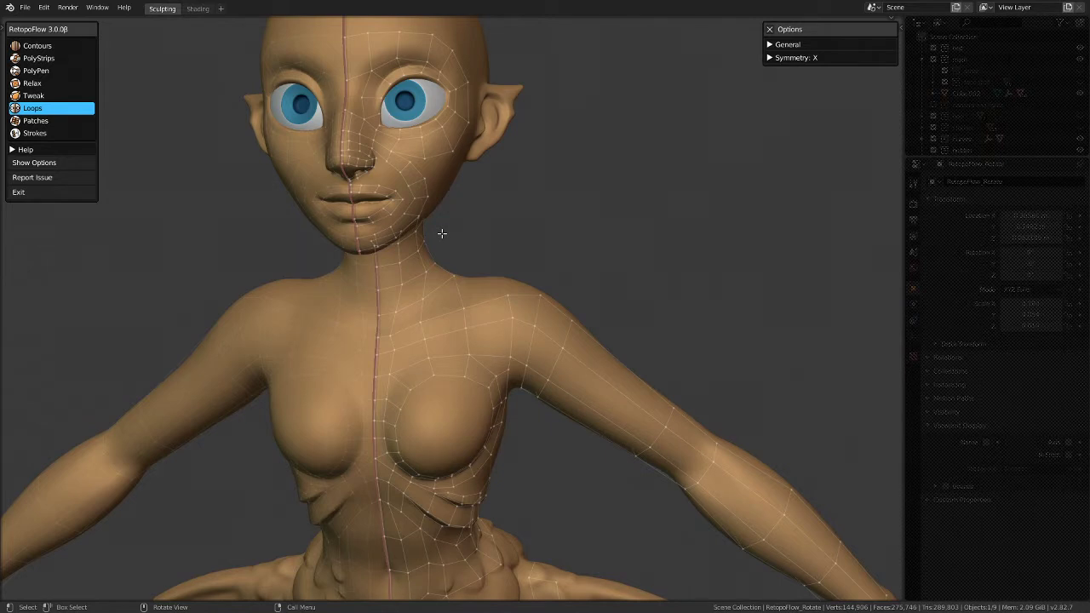
pyautogui.moveTo(446, 229)
pyautogui.mouseDown(button='middle')
pyautogui.moveTo(463, 315)
pyautogui.moveTo(465, 227)
pyautogui.moveTo(287, 372)
pyautogui.moveTo(330, 399)
pyautogui.moveTo(205, 390)
pyautogui.moveTo(289, 407)
pyautogui.moveTo(553, 409)
pyautogui.moveTo(619, 367)
pyautogui.moveTo(571, 246)
pyautogui.moveTo(624, 239)
pyautogui.mouseUp(button='middle')
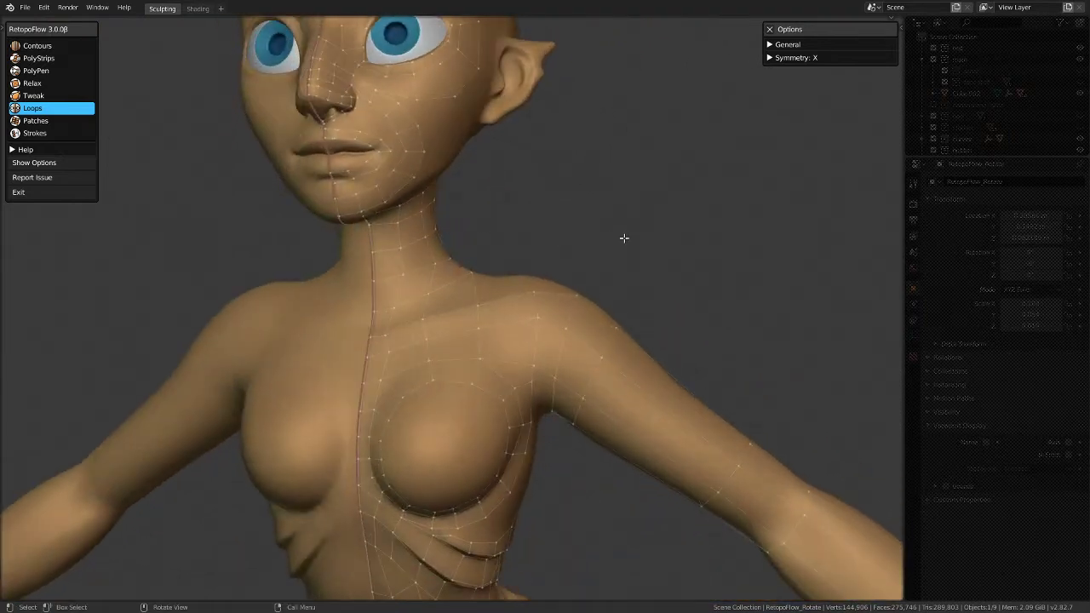
pyautogui.moveTo(369, 286); pyautogui.dragTo(375, 385, button='middle')
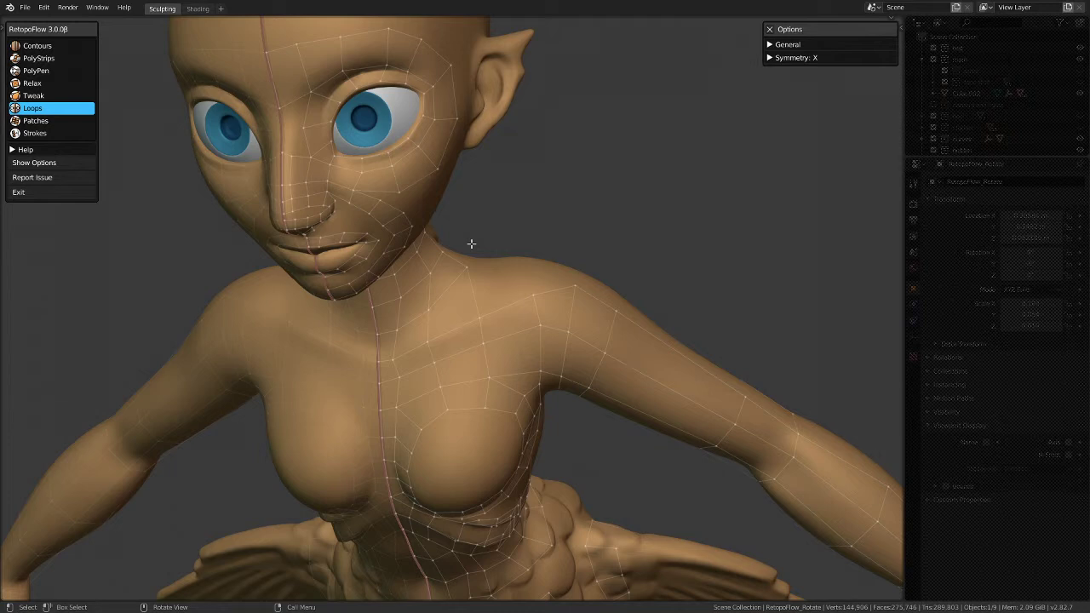
pyautogui.keyDown('ctrl'); pyautogui.moveTo(460, 212); pyautogui.dragTo(366, 245, button='middle'); pyautogui.keyUp('ctrl')
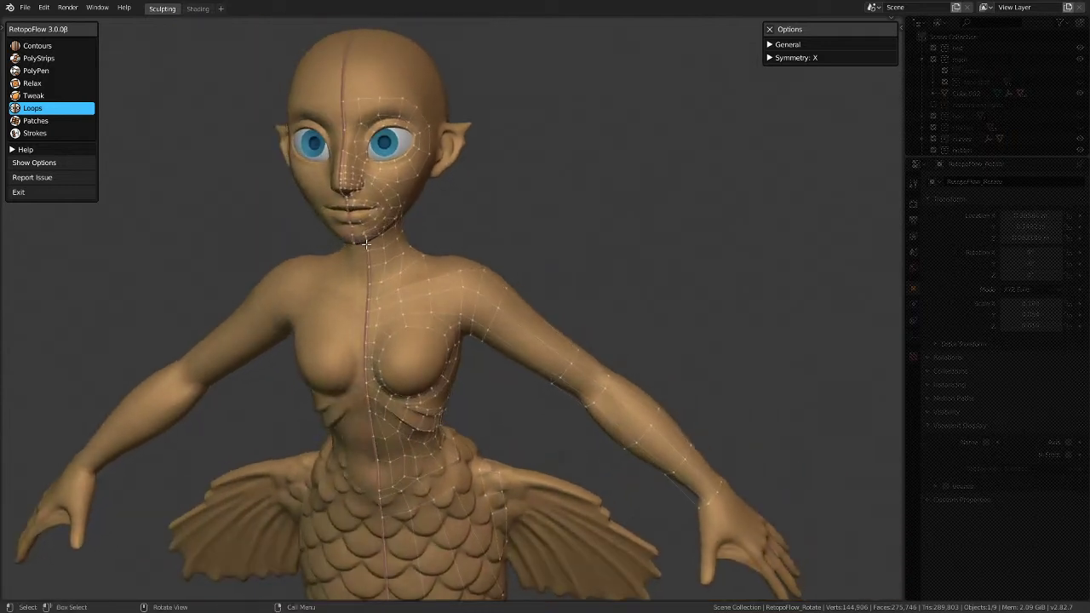
pyautogui.scroll(2, 454, 303)
pyautogui.moveTo(454, 303); pyautogui.dragTo(530, 298, button='middle')
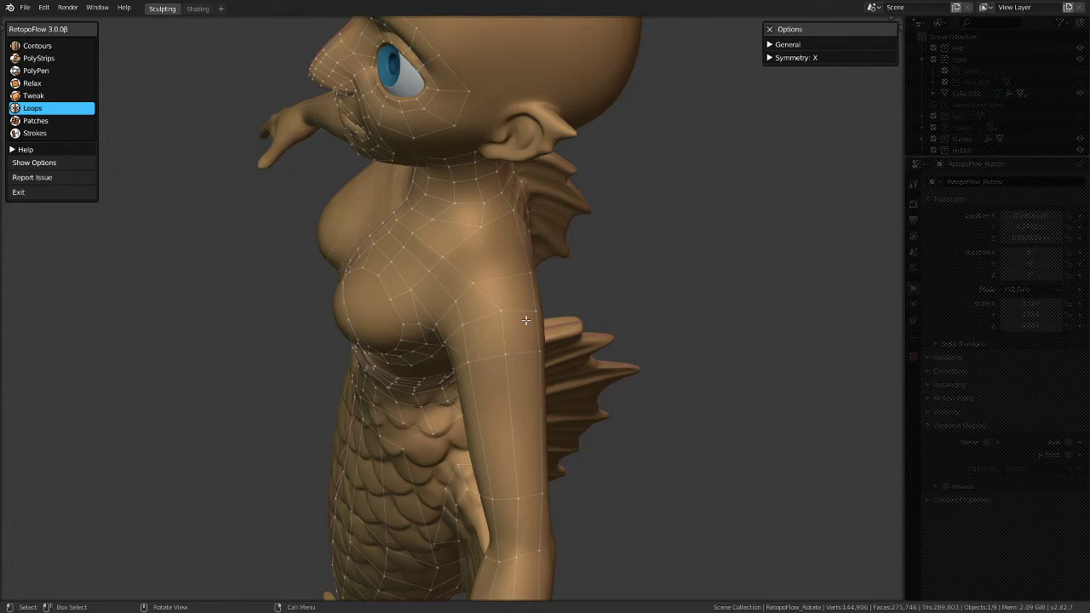
pyautogui.moveTo(409, 348); pyautogui.dragTo(608, 284, button='middle')
pyautogui.moveTo(238, 513); pyautogui.dragTo(365, 122, button='middle')
pyautogui.scroll(-4, 487, 351)
# Step: Examine the edge flow around the eye, mouth, cheek and neck from the front and side
pyautogui.scroll(5, 426, 323)
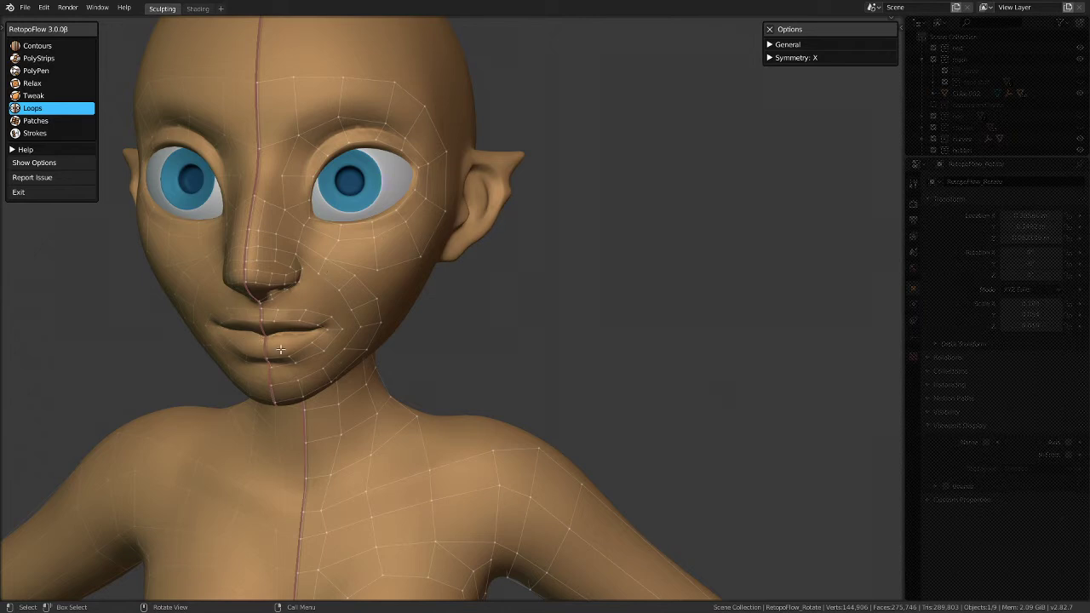
pyautogui.moveTo(387, 350); pyautogui.dragTo(362, 237, button='middle')
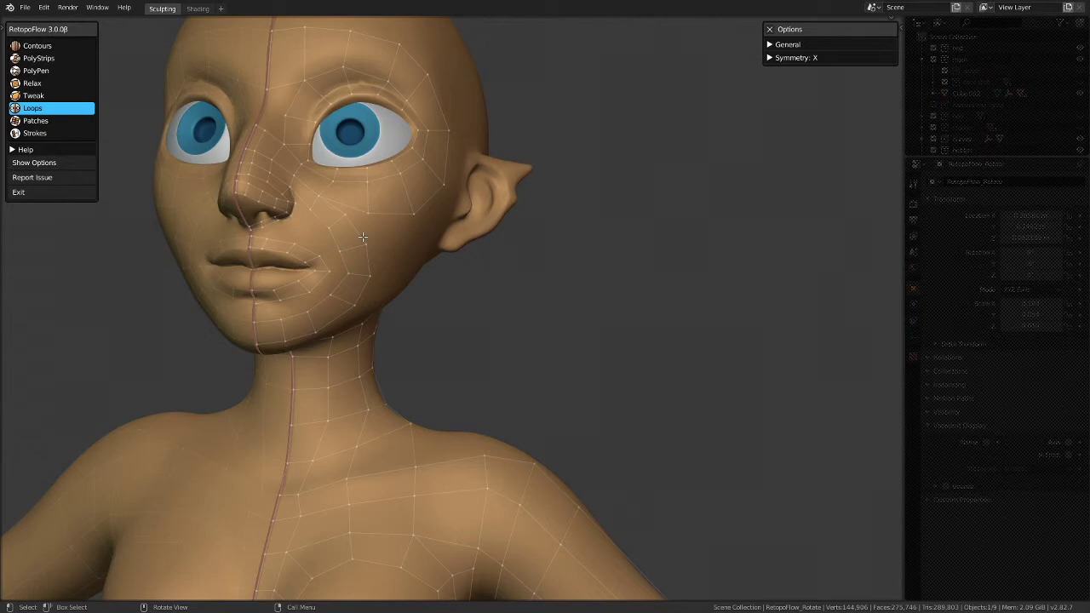
pyautogui.moveTo(363, 237); pyautogui.dragTo(296, 298, button='middle')
pyautogui.moveTo(330, 236); pyautogui.dragTo(432, 270, button='middle')
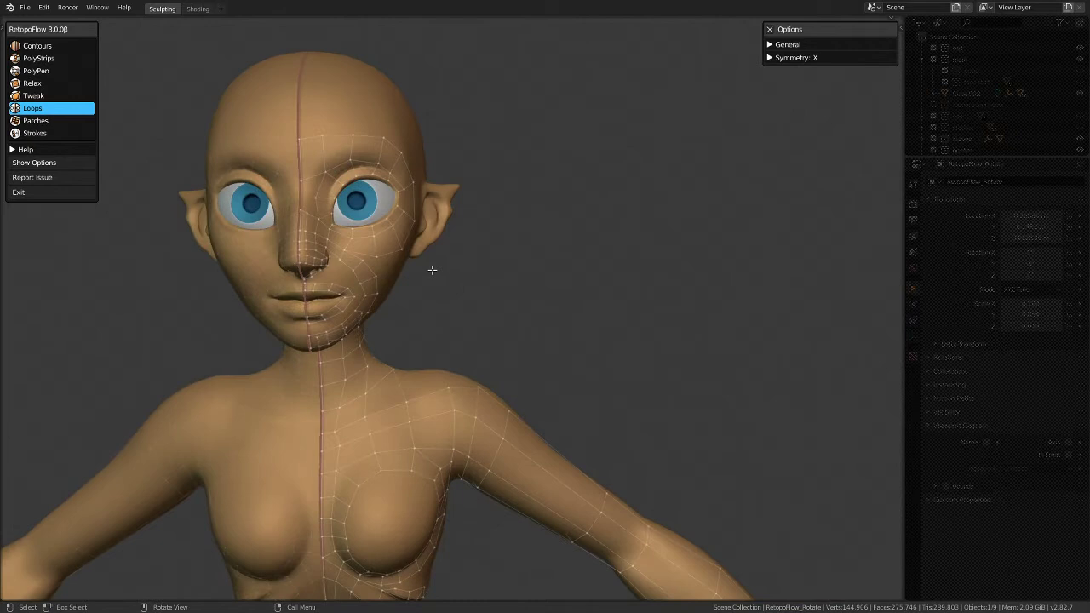
pyautogui.moveTo(402, 131); pyautogui.dragTo(347, 122, button='middle')
pyautogui.moveTo(493, 208); pyautogui.dragTo(531, 326, button='middle')
pyautogui.moveTo(309, 323); pyautogui.dragTo(395, 224, button='middle')
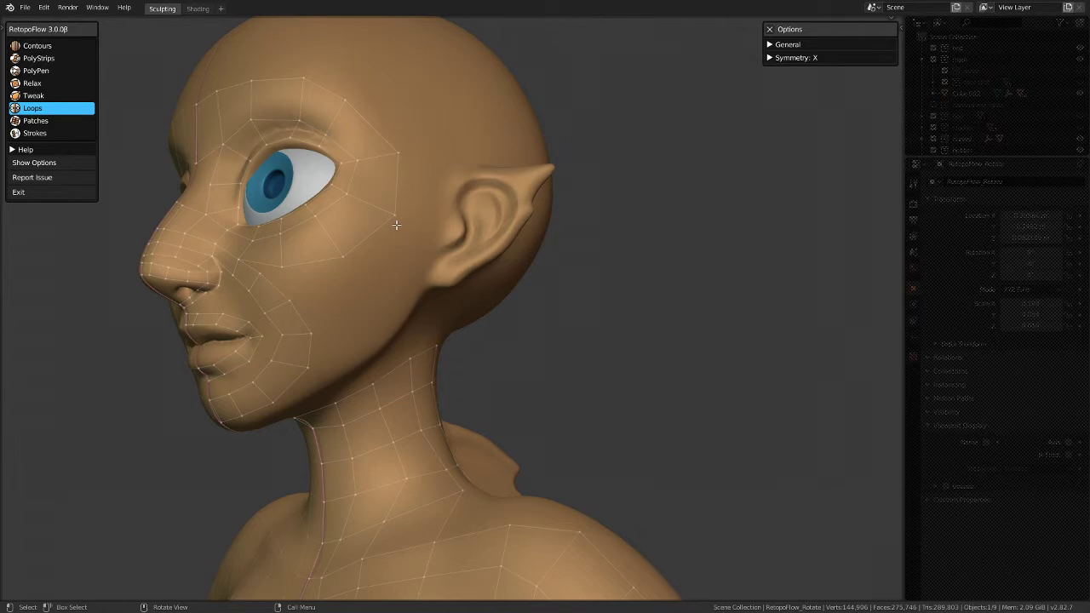
pyautogui.moveTo(390, 242); pyautogui.dragTo(418, 221, button='middle')
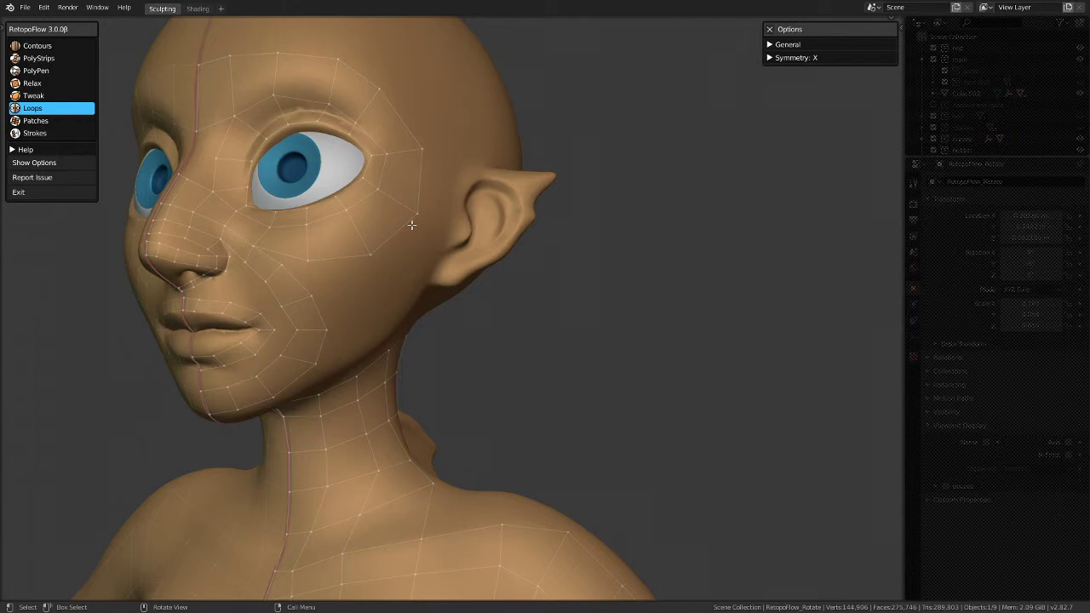
pyautogui.moveTo(325, 243); pyautogui.dragTo(482, 251, button='middle')
pyautogui.scroll(-2, 469, 291)
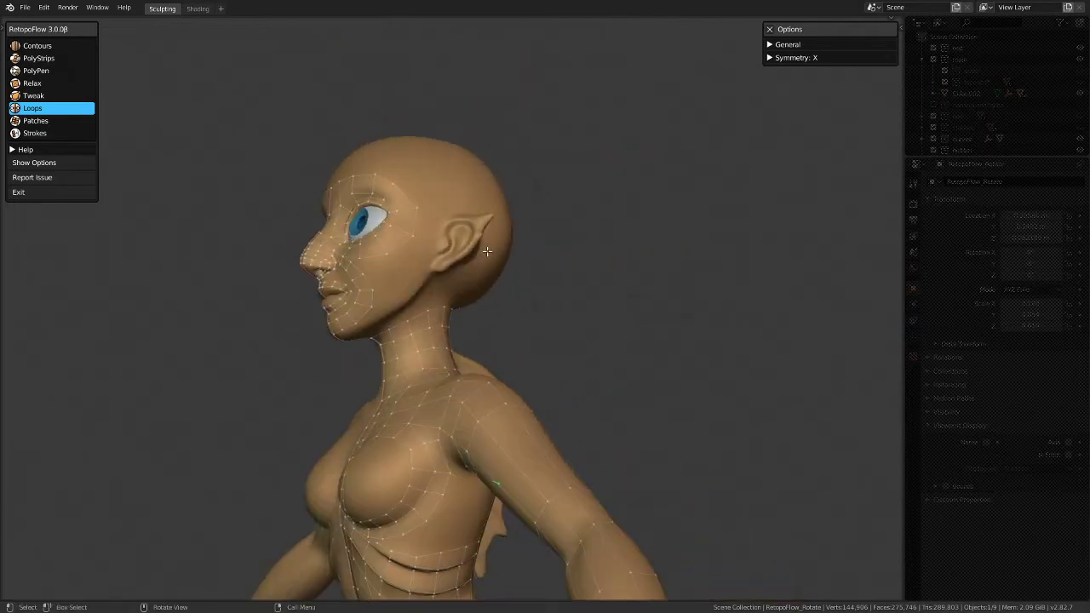
pyautogui.scroll(4, 477, 255)
pyautogui.moveTo(379, 290); pyautogui.dragTo(345, 278, button='middle')
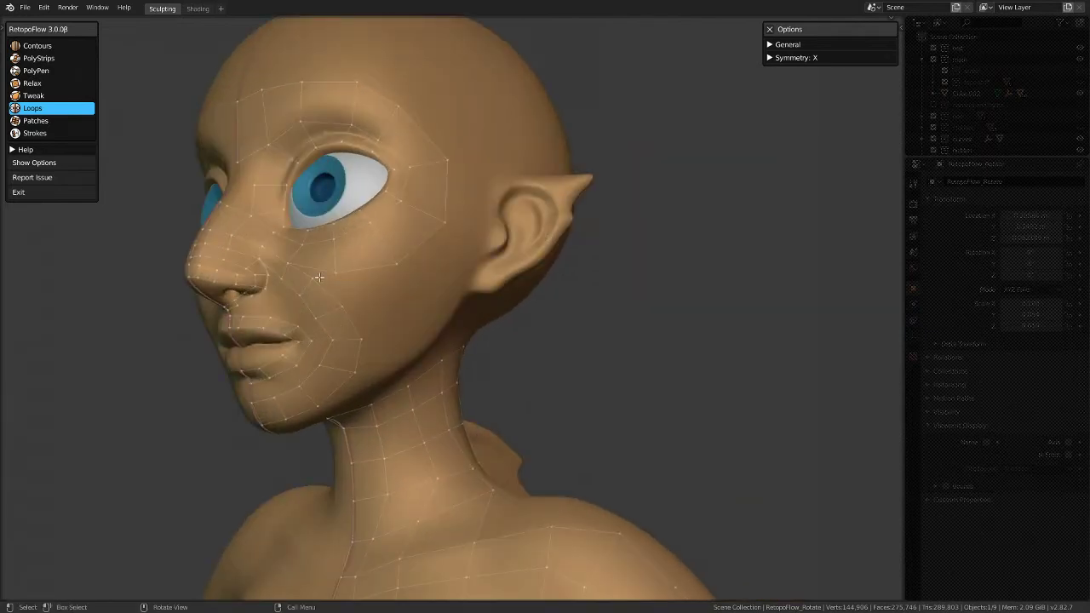
pyautogui.scroll(-4, 322, 277)
# Step: Examine the torso mesh and the unfilled area below the armpit between the breast and ribs
pyautogui.keyDown('shift'); pyautogui.moveTo(385, 384); pyautogui.dragTo(324, 238, button='middle'); pyautogui.keyUp('shift')
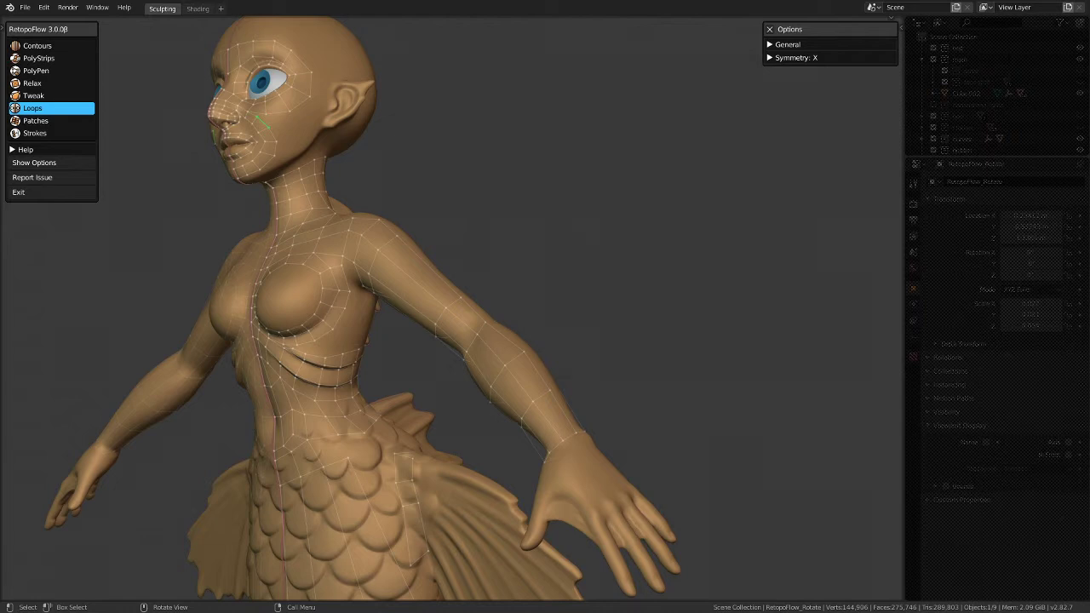
pyautogui.moveTo(384, 182); pyautogui.dragTo(418, 338, button='middle')
pyautogui.scroll(-3, 486, 306)
pyautogui.moveTo(594, 332); pyautogui.dragTo(499, 348, button='middle')
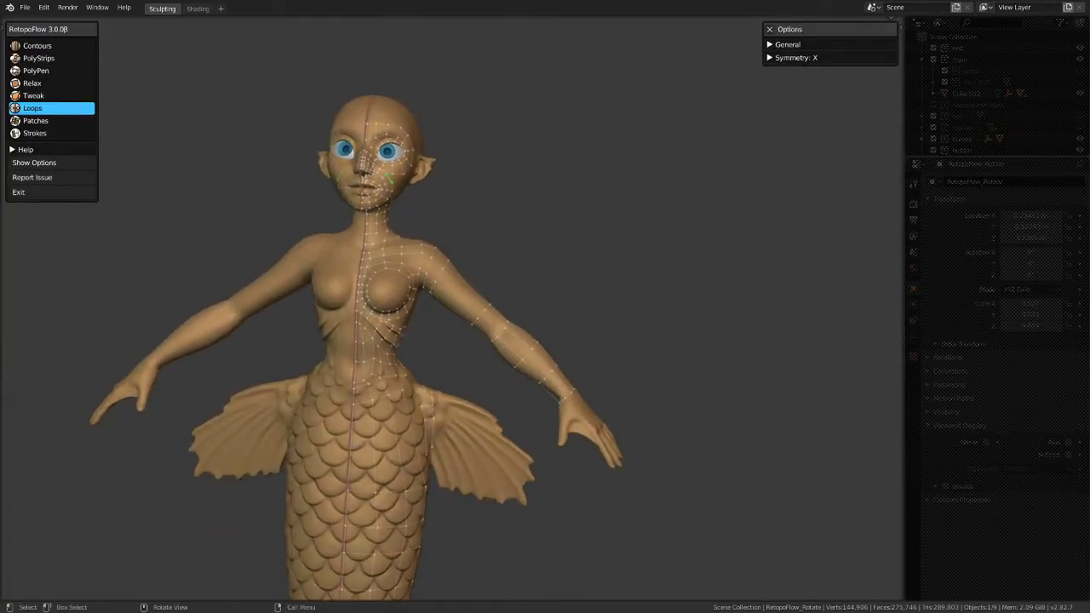
pyautogui.scroll(3, 451, 301)
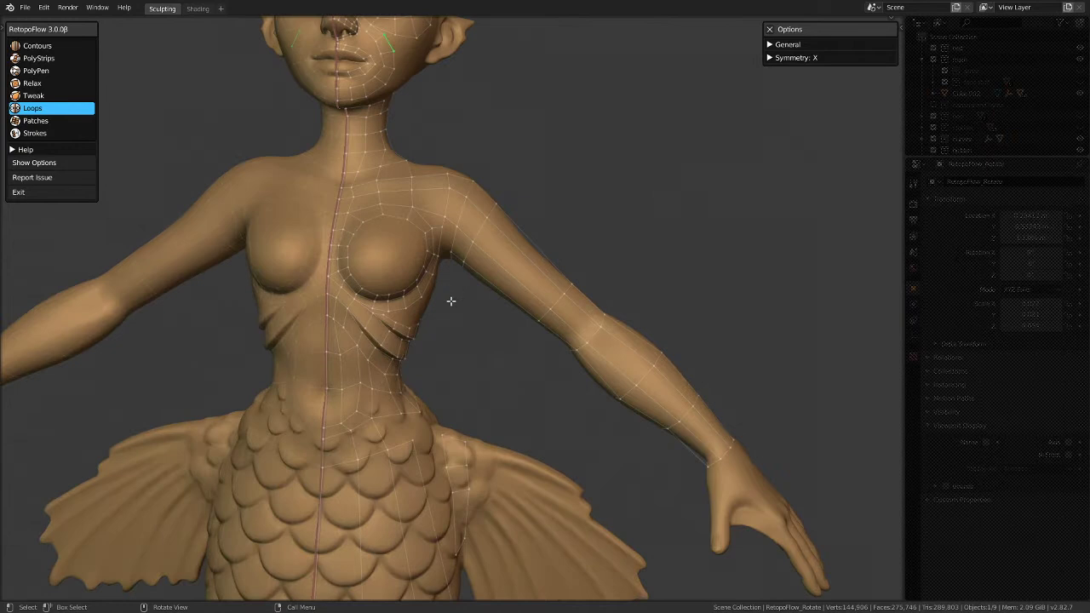
pyautogui.moveTo(451, 301); pyautogui.dragTo(264, 319, button='middle')
pyautogui.scroll(3, 352, 255)
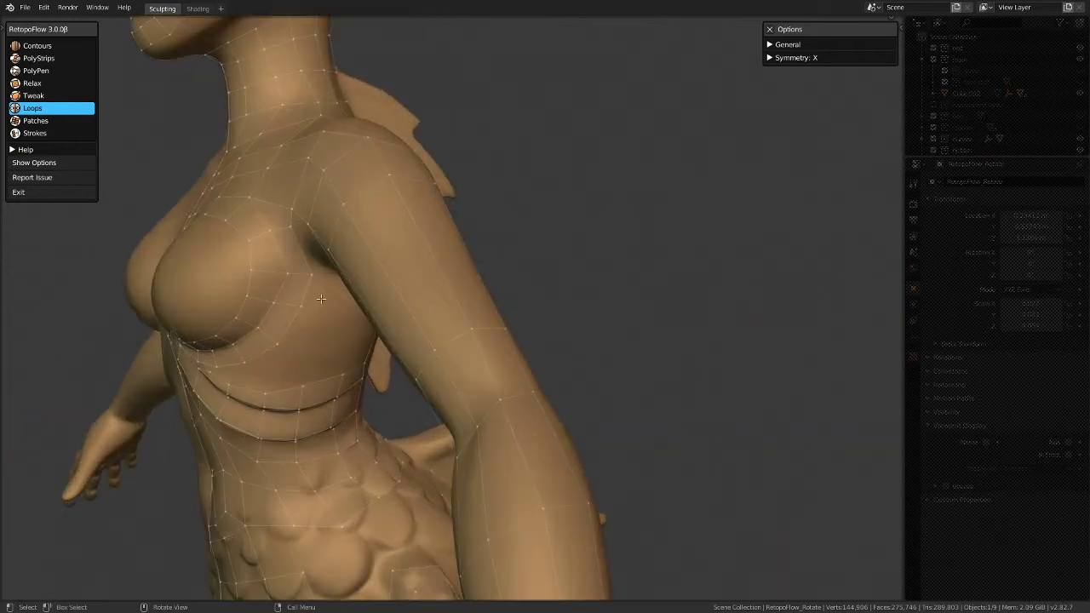
pyautogui.scroll(2, 282, 342)
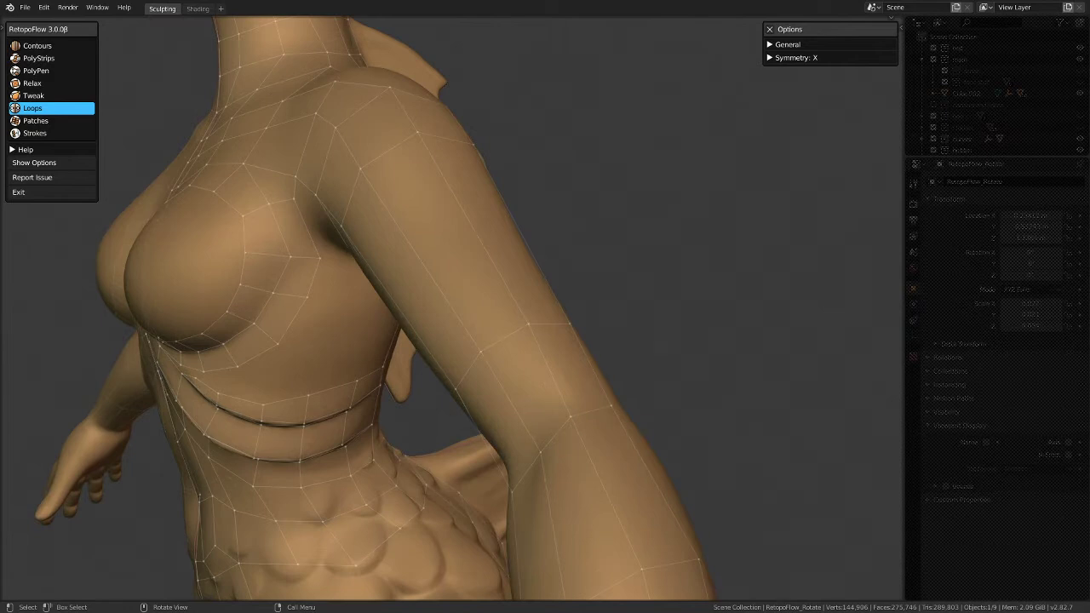
# Step: Slide the edge loop on the back downward and join its inner end to the spine strip's vertex
pyautogui.moveTo(321, 378); pyautogui.dragTo(333, 320, button='middle')
pyautogui.moveTo(485, 298); pyautogui.dragTo(222, 114, button='middle')
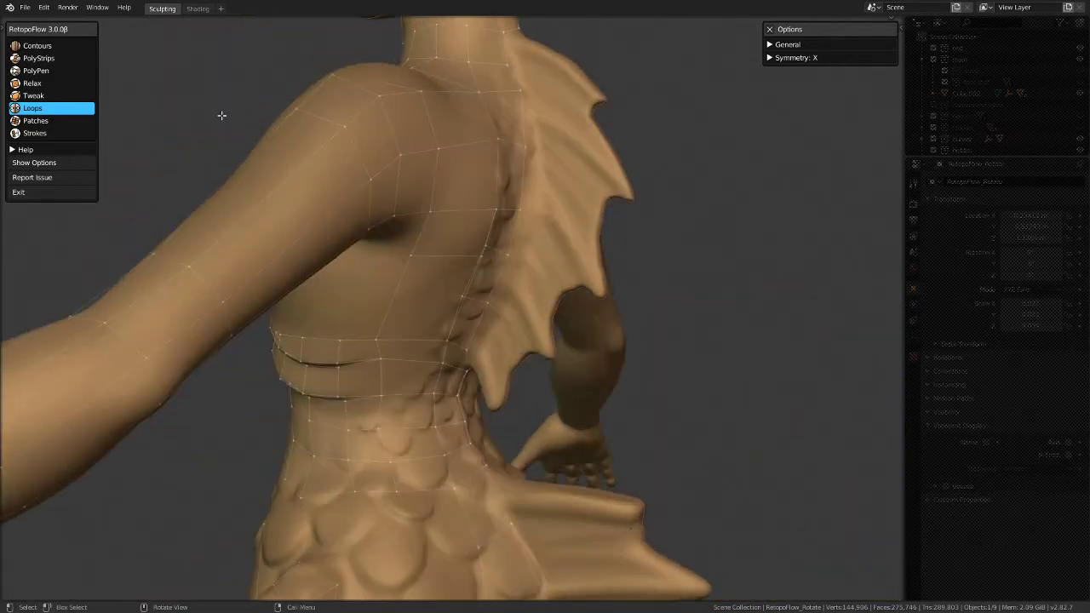
pyautogui.moveTo(652, 295); pyautogui.dragTo(483, 291, button='middle')
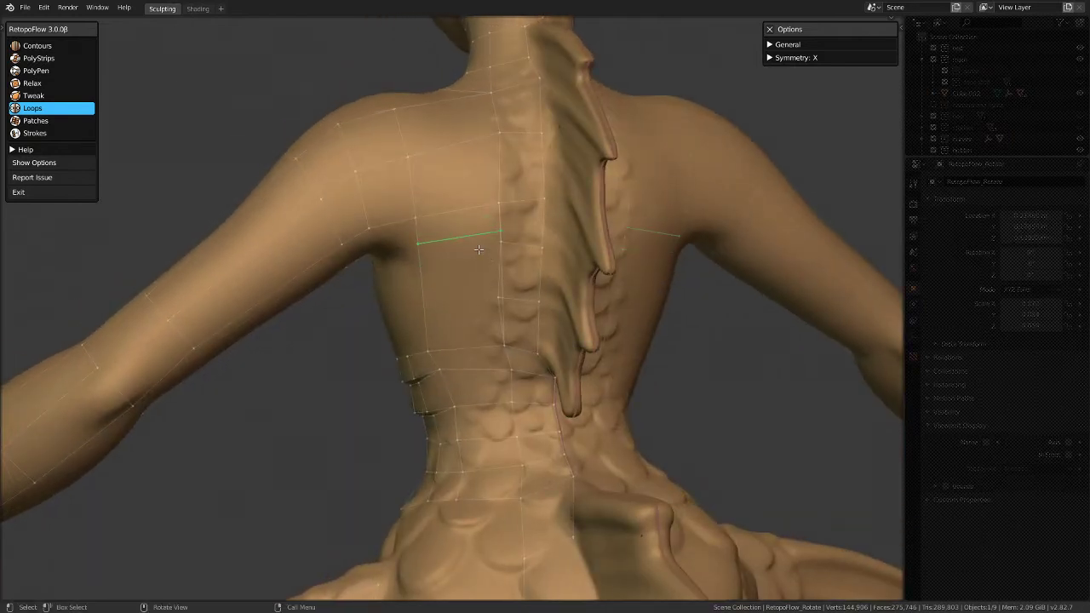
pyautogui.click(34, 71)
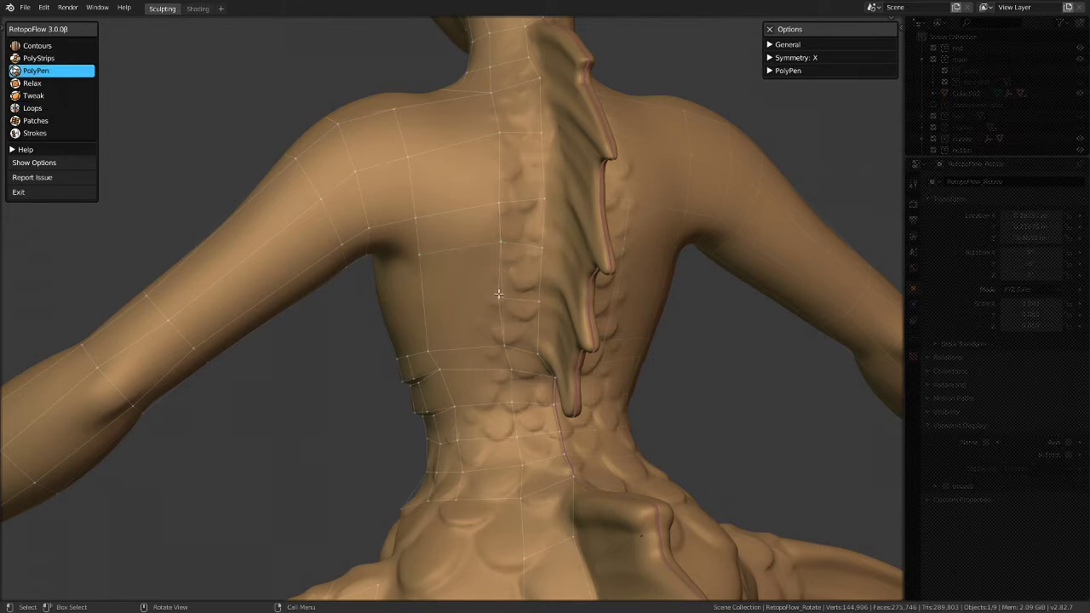
pyautogui.click(39, 108)
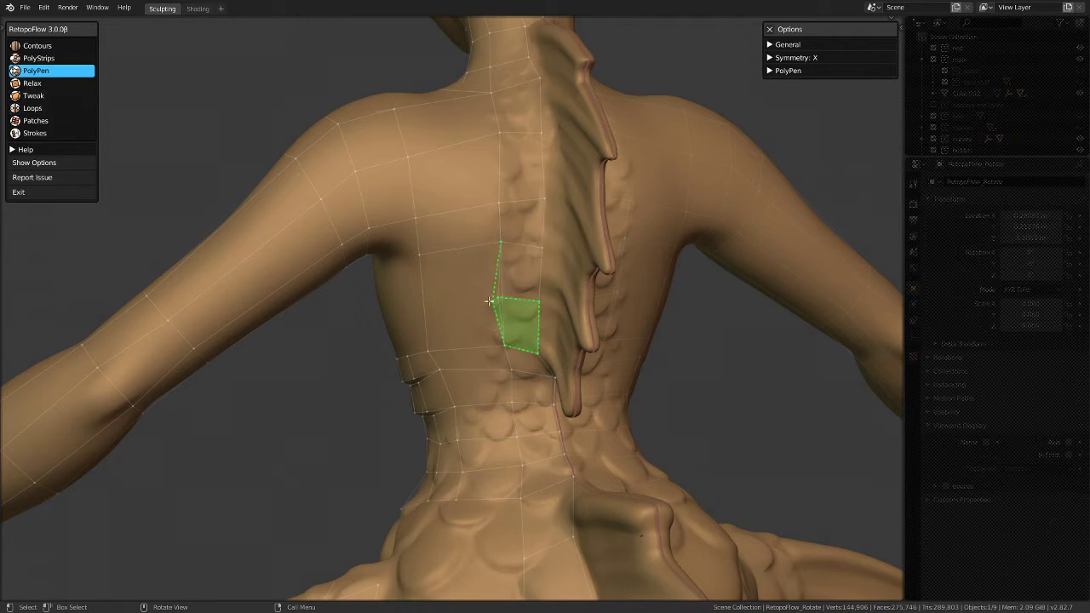
# Step: Insert another edge loop across the large lower-back face, level with the next spine strip vertex
pyautogui.click(52, 109)
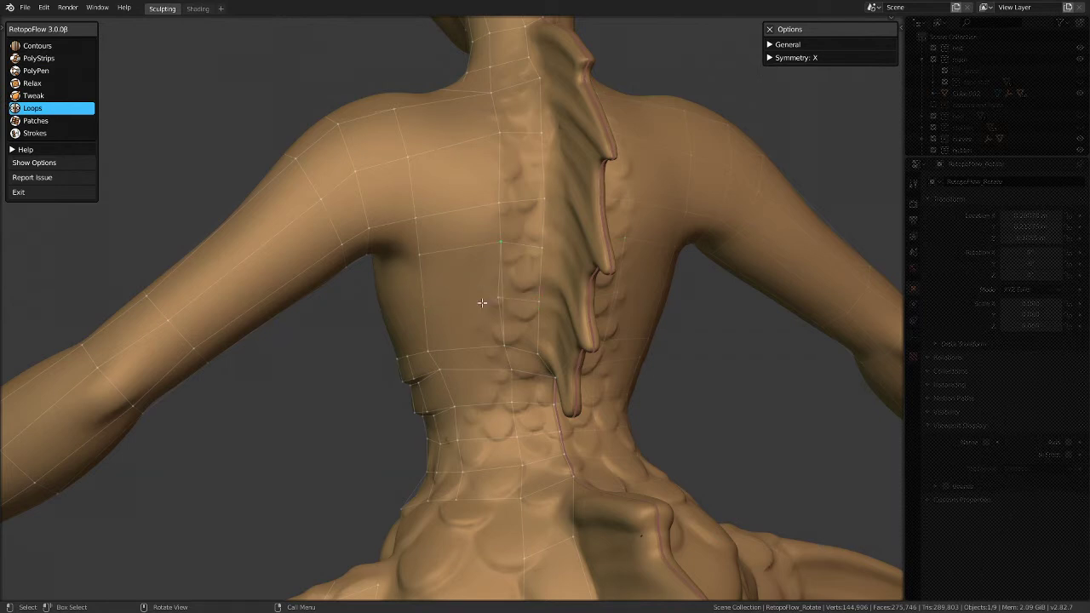
pyautogui.click(427, 302)
pyautogui.click(34, 72)
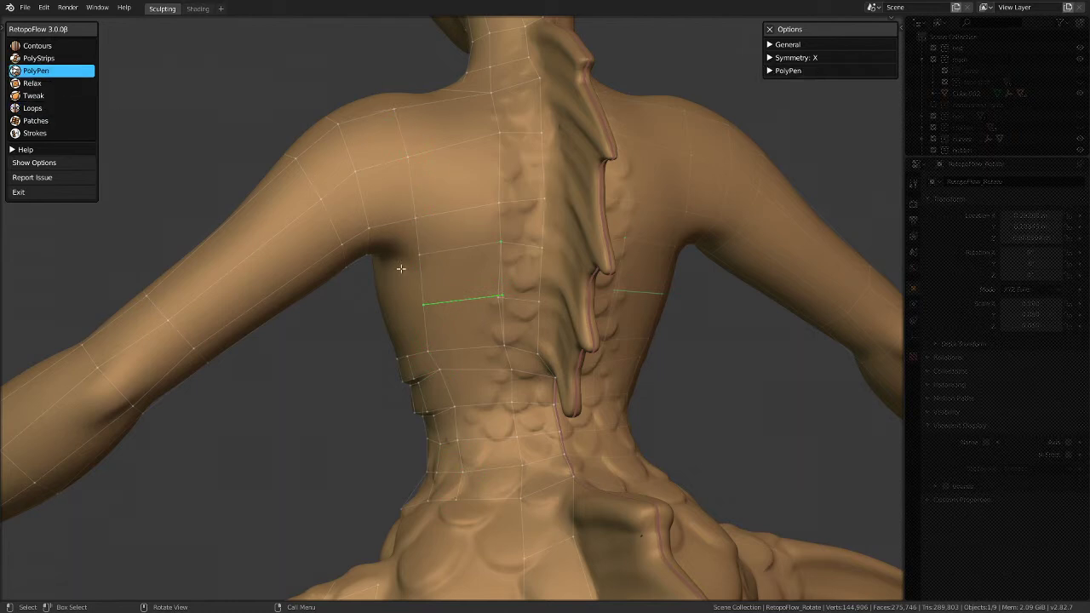
# Step: Even out the new lower-back edge loop by moving its outer vertex and the one above it inward toward the spine
pyautogui.click(502, 298)
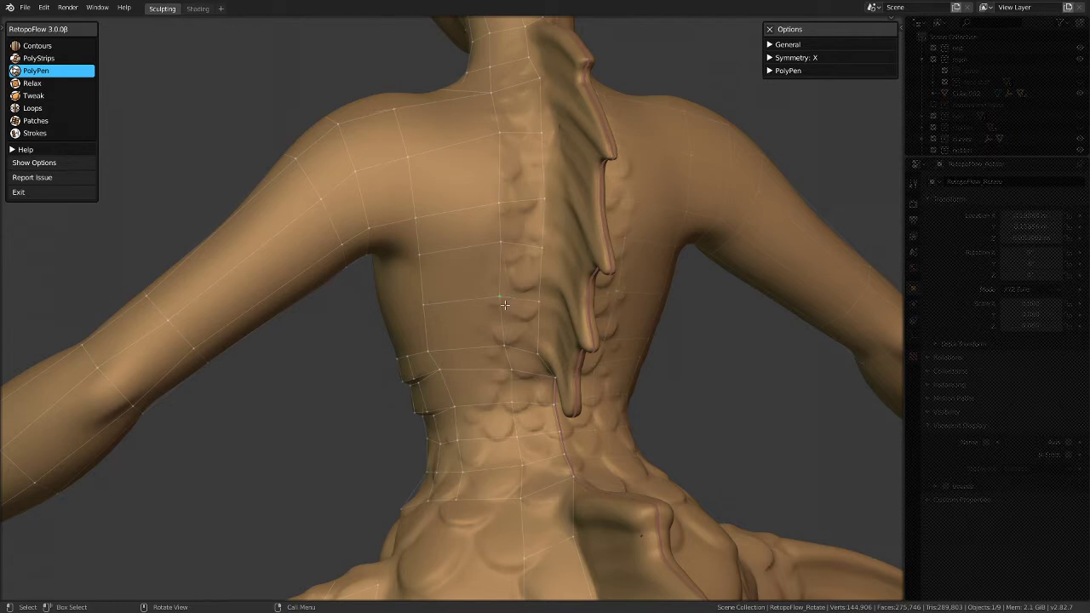
pyautogui.moveTo(423, 304); pyautogui.dragTo(436, 306)
pyautogui.moveTo(418, 254); pyautogui.dragTo(428, 266)
pyautogui.click(435, 300)
pyautogui.moveTo(435, 304); pyautogui.dragTo(430, 309)
pyautogui.hotkey('ctrl', 'z')
pyautogui.click(432, 316)
pyautogui.click(434, 309)
# Step: Examine the mesh over the shoulder, upper arm and back from the side and behind
pyautogui.moveTo(433, 315)
pyautogui.mouseDown(button='middle')
pyautogui.moveTo(477, 367)
pyautogui.moveTo(459, 332)
pyautogui.moveTo(497, 365)
pyautogui.moveTo(488, 437)
pyautogui.moveTo(506, 450)
pyautogui.moveTo(542, 445)
pyautogui.moveTo(508, 397)
pyautogui.moveTo(457, 380)
pyautogui.mouseUp(button='middle')
pyautogui.moveTo(395, 325); pyautogui.dragTo(507, 326, button='middle')
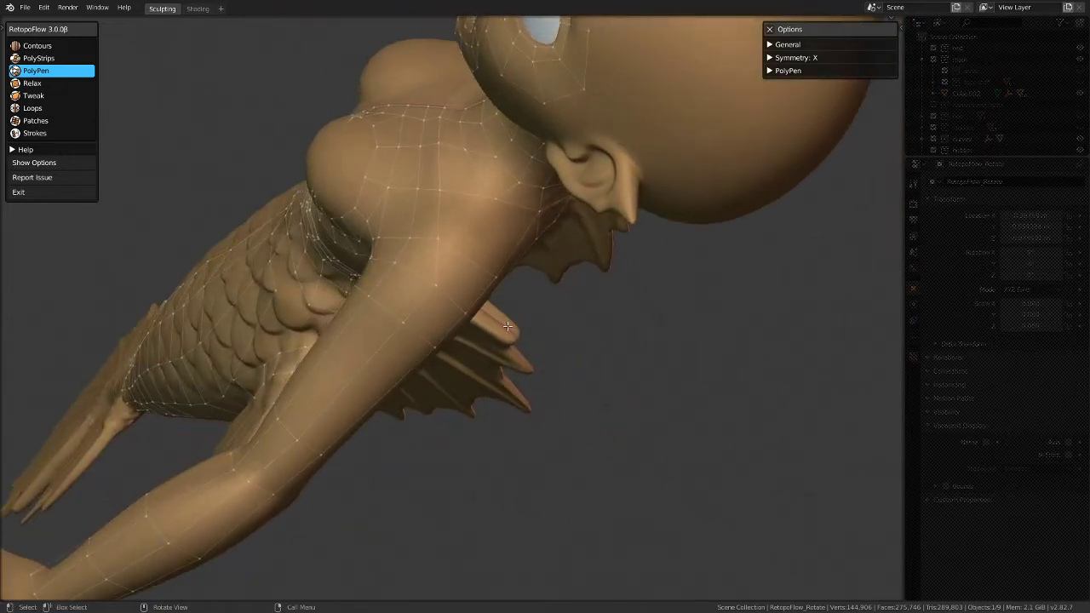
pyautogui.click(467, 251)
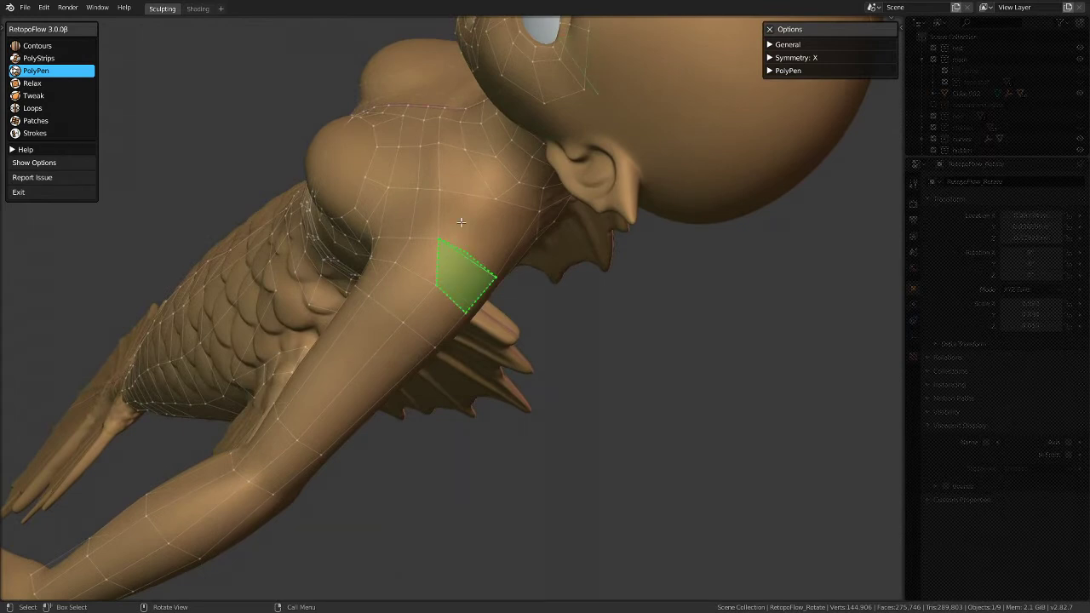
pyautogui.moveTo(459, 189); pyautogui.dragTo(219, 391, button='middle')
pyautogui.moveTo(337, 456); pyautogui.dragTo(254, 287, button='middle')
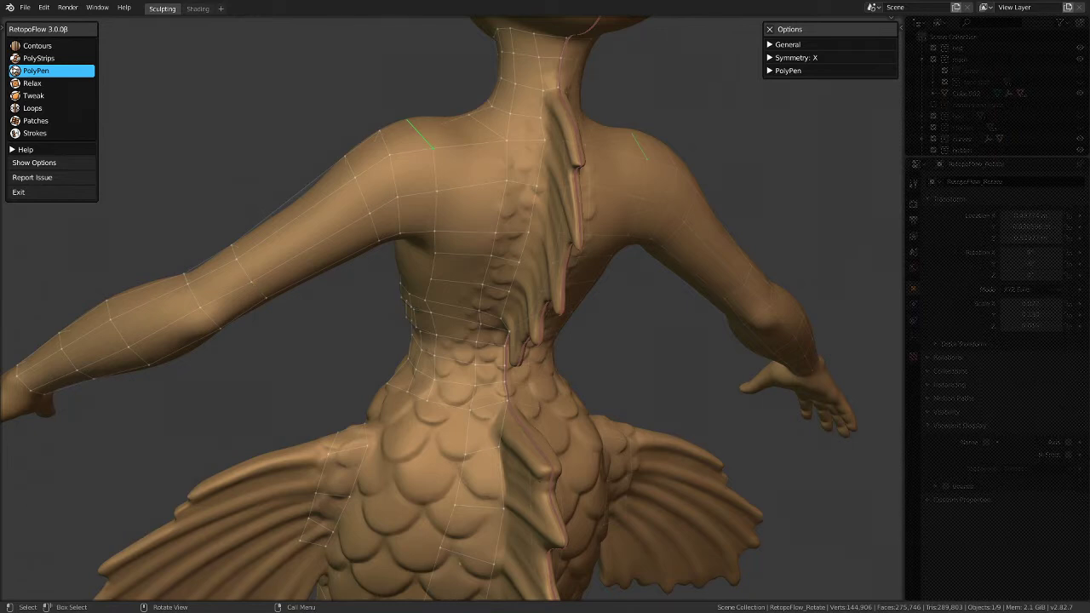
pyautogui.moveTo(367, 419); pyautogui.dragTo(394, 397, button='middle')
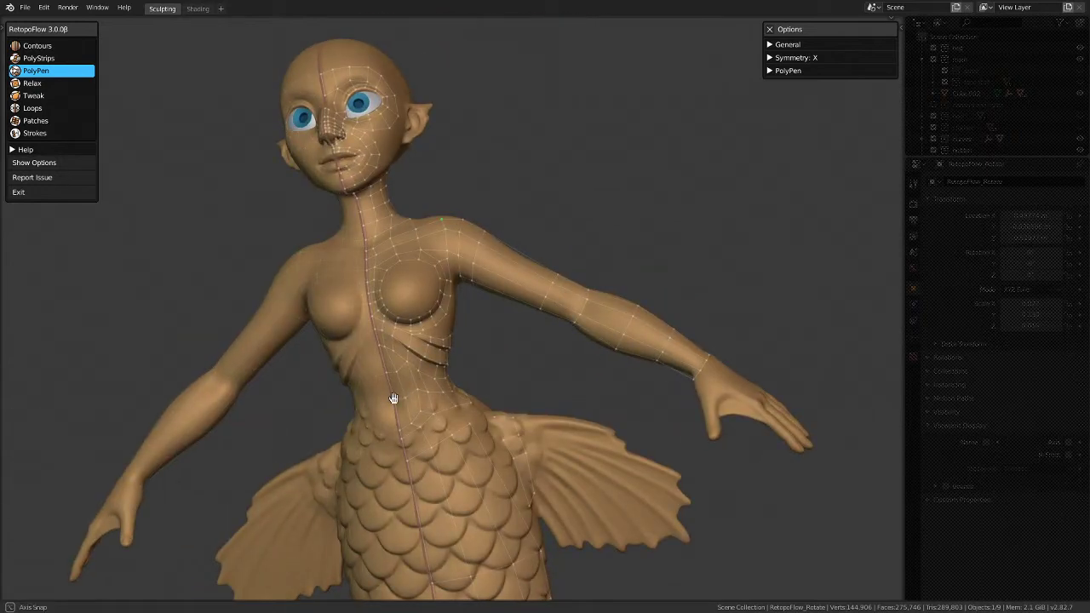
# Step: Extend the row of faces below the waist around the hip scales toward the dorsal fin
pyautogui.scroll(3, 395, 396)
pyautogui.click(443, 403)
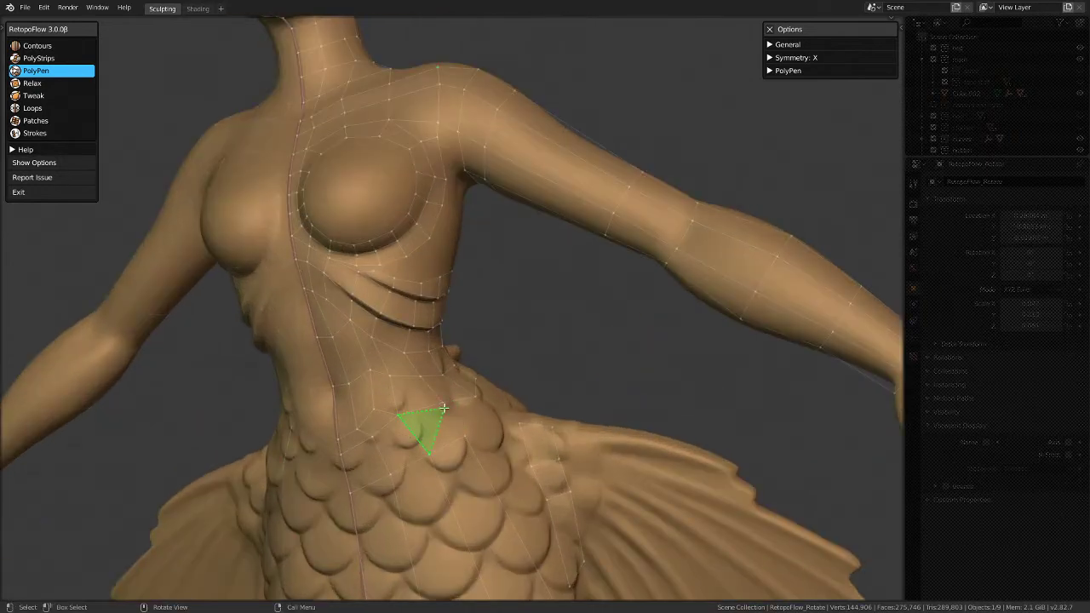
pyautogui.scroll(-2, 464, 436)
pyautogui.moveTo(464, 436); pyautogui.dragTo(477, 358, button='middle')
pyautogui.scroll(2, 477, 358)
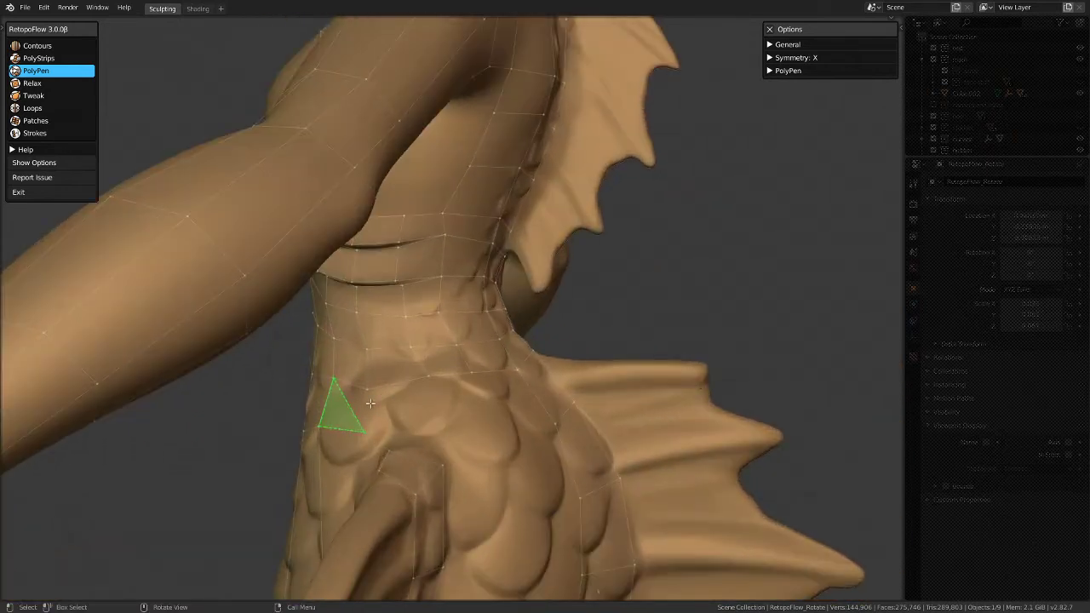
pyautogui.click(431, 386)
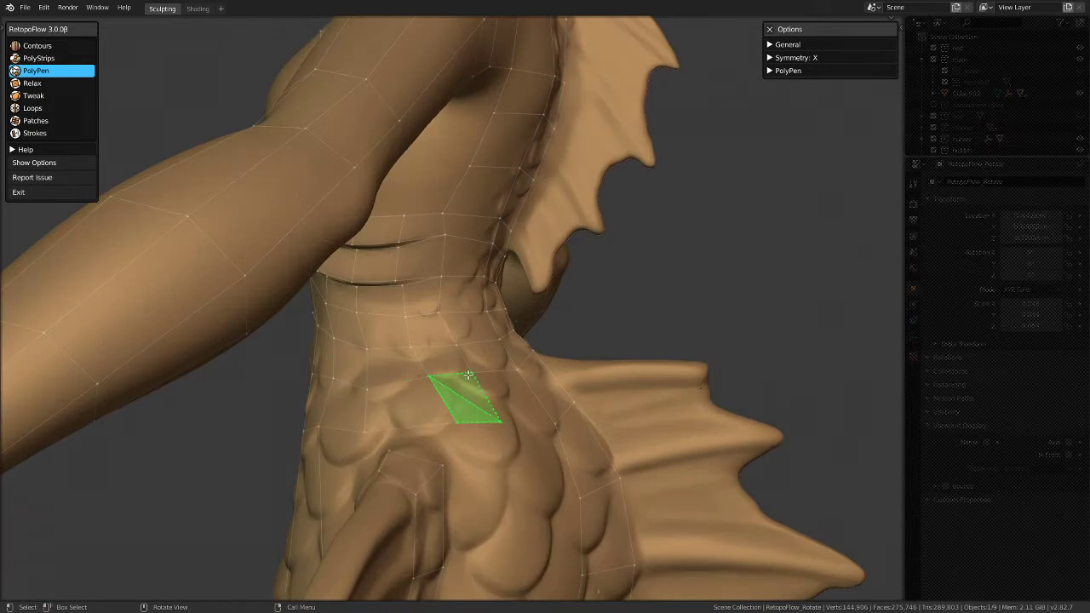
pyautogui.click(543, 400)
pyautogui.moveTo(544, 400); pyautogui.dragTo(461, 454, button='middle')
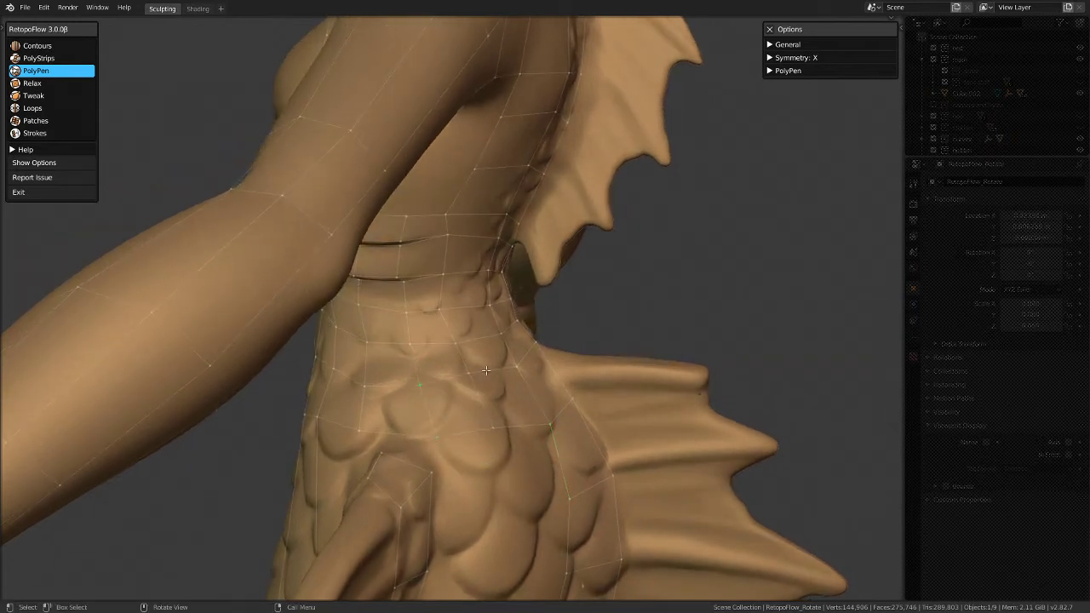
# Step: Move the lower vertex of the new hip row beside the dorsal fin slightly upward and away from the fin
pyautogui.moveTo(537, 384); pyautogui.dragTo(485, 405, button='middle')
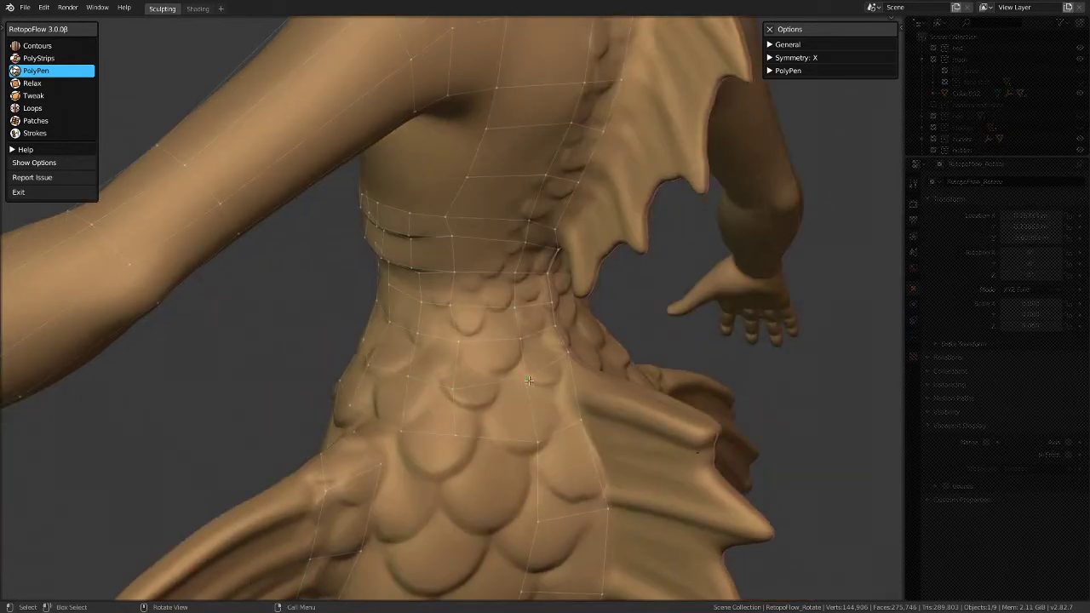
pyautogui.moveTo(542, 432)
pyautogui.mouseDown()
pyautogui.moveTo(531, 445)
pyautogui.moveTo(533, 418)
pyautogui.mouseUp()
pyautogui.moveTo(451, 435); pyautogui.dragTo(427, 426, button='middle')
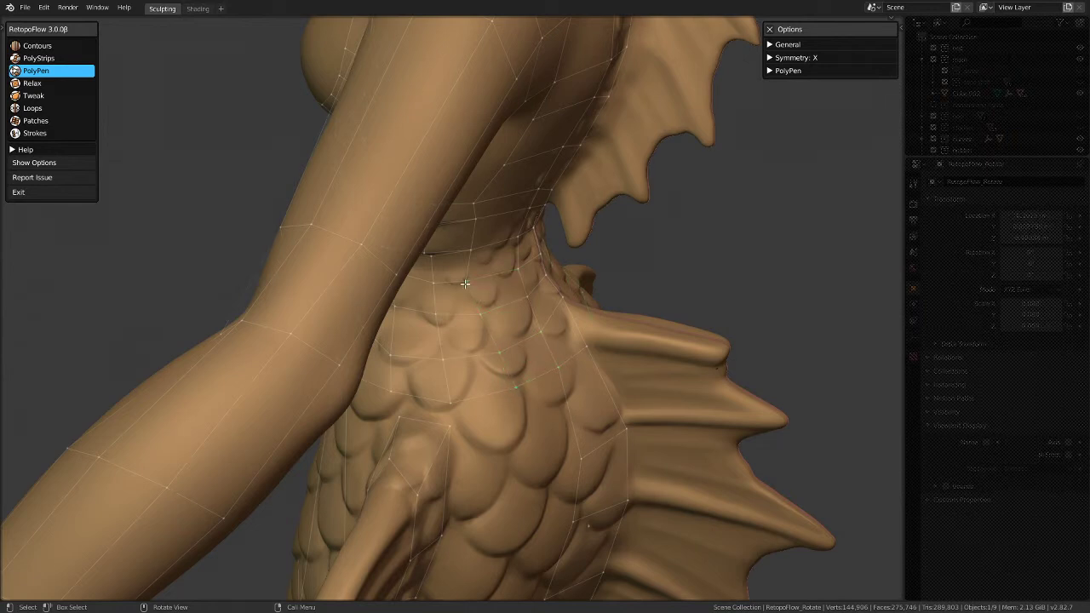
# Step: Examine the mesh under the breast, along the rib folds, around the waist and down the back of the tail
pyautogui.moveTo(478, 325); pyautogui.dragTo(530, 238, button='middle')
pyautogui.moveTo(426, 277); pyautogui.dragTo(312, 251, button='middle')
pyautogui.scroll(2, 482, 224)
pyautogui.moveTo(482, 224); pyautogui.dragTo(486, 261, button='middle')
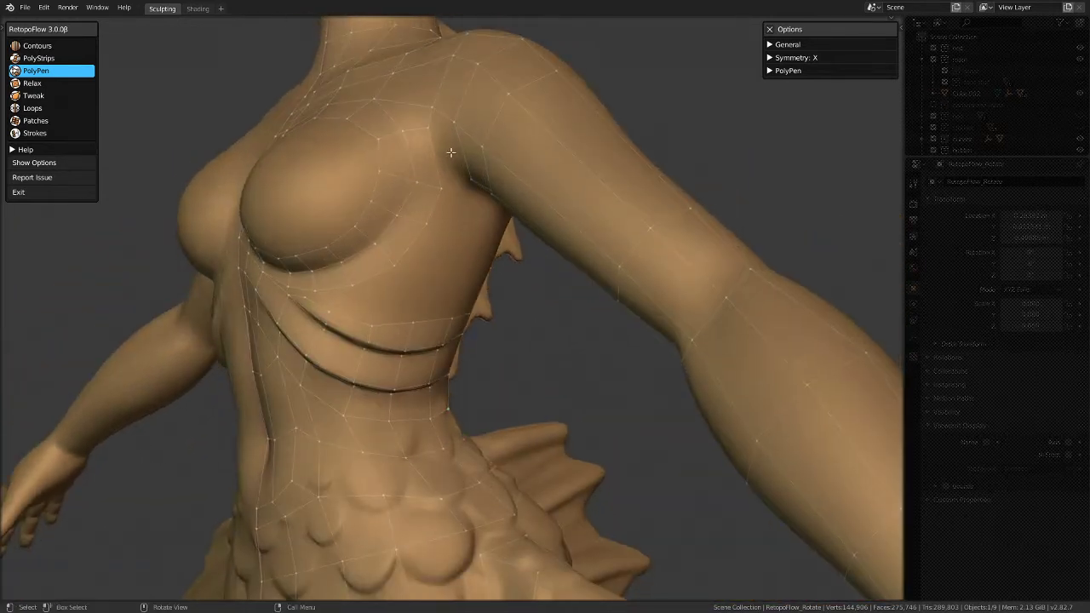
pyautogui.moveTo(437, 150); pyautogui.dragTo(415, 251, button='middle')
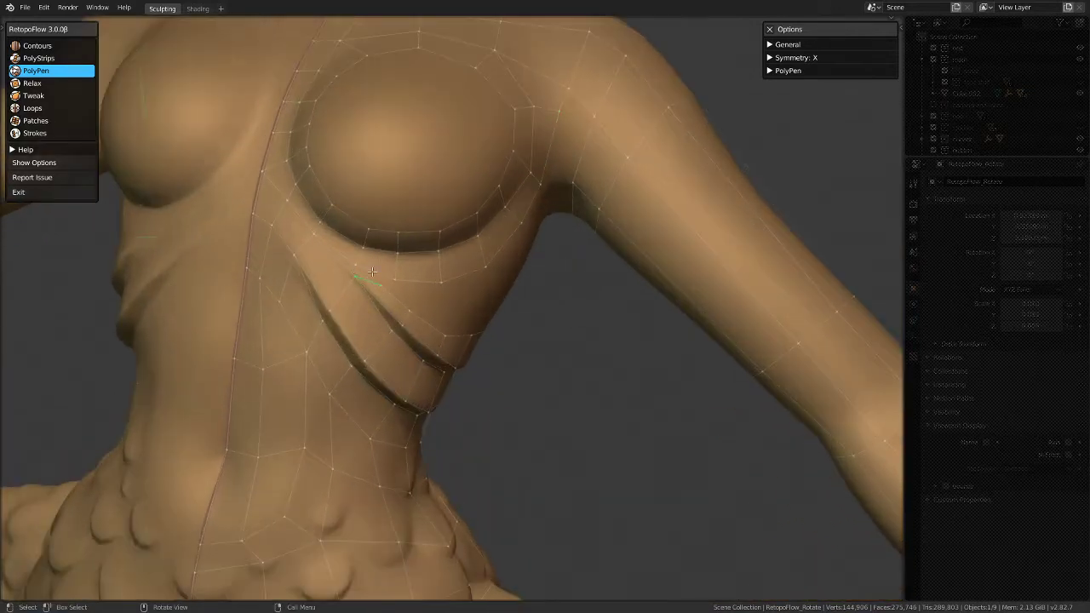
pyautogui.scroll(2, 415, 247)
pyautogui.scroll(2, 415, 247)
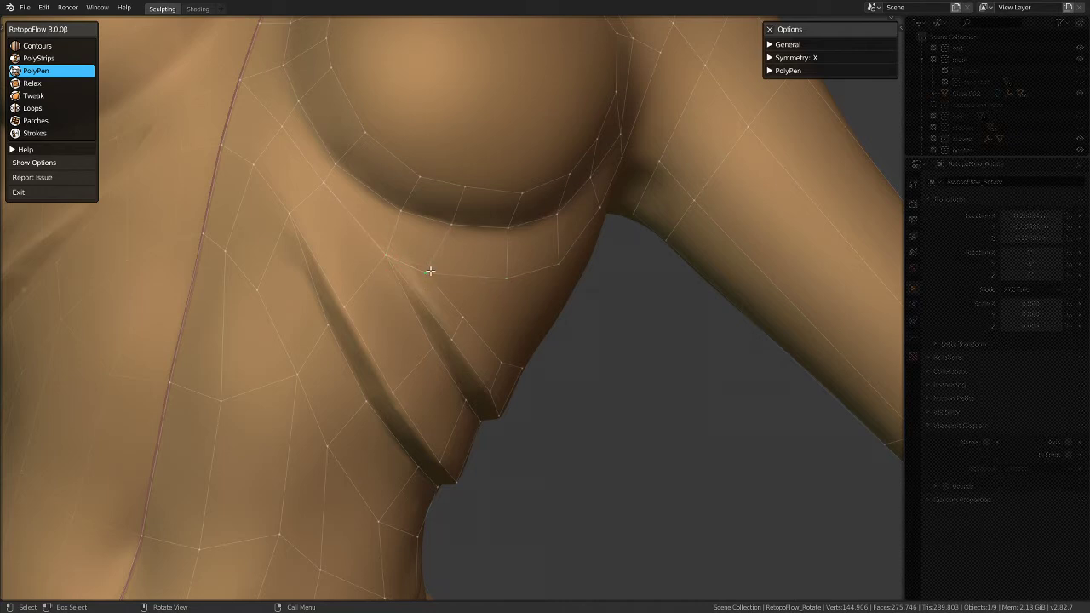
pyautogui.scroll(-4, 432, 271)
pyautogui.moveTo(406, 312); pyautogui.dragTo(348, 424, button='middle')
pyautogui.scroll(-4, 348, 424)
pyautogui.moveTo(136, 391); pyautogui.dragTo(546, 321, button='middle')
pyautogui.scroll(-2, 448, 349)
pyautogui.keyDown('shift'); pyautogui.moveTo(587, 455); pyautogui.dragTo(477, 396, button='middle'); pyautogui.keyUp('shift')
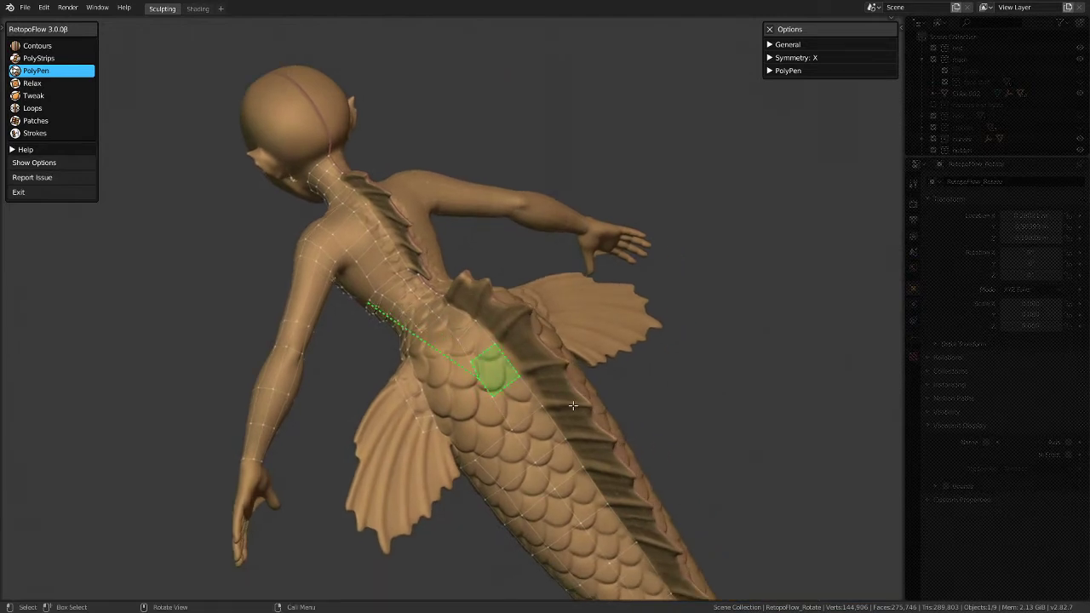
pyautogui.moveTo(781, 290); pyautogui.dragTo(593, 384, button='middle')
pyautogui.scroll(3, 565, 409)
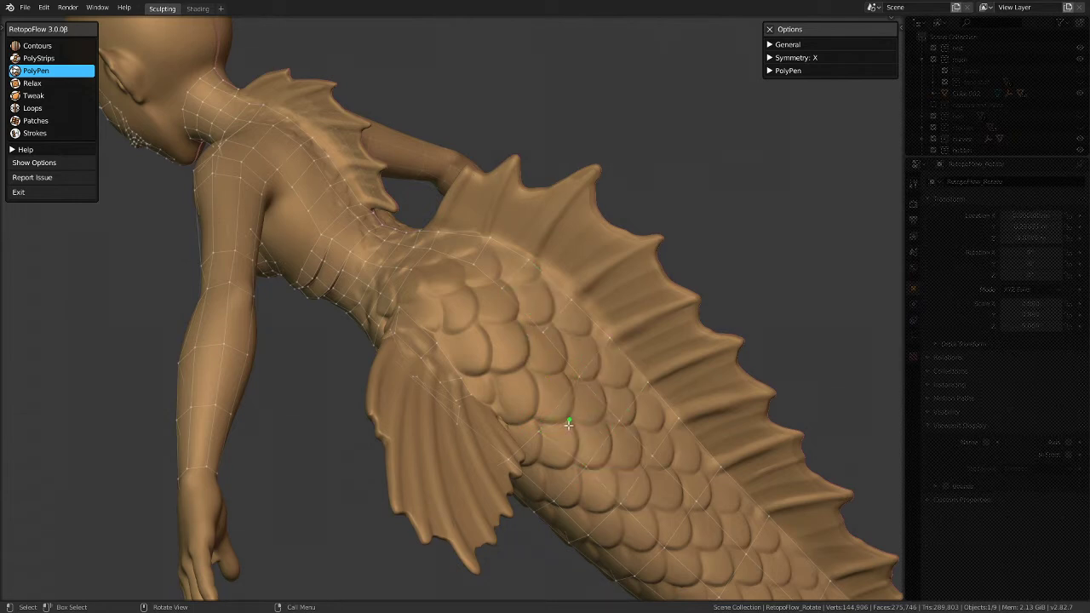
pyautogui.click(31, 83)
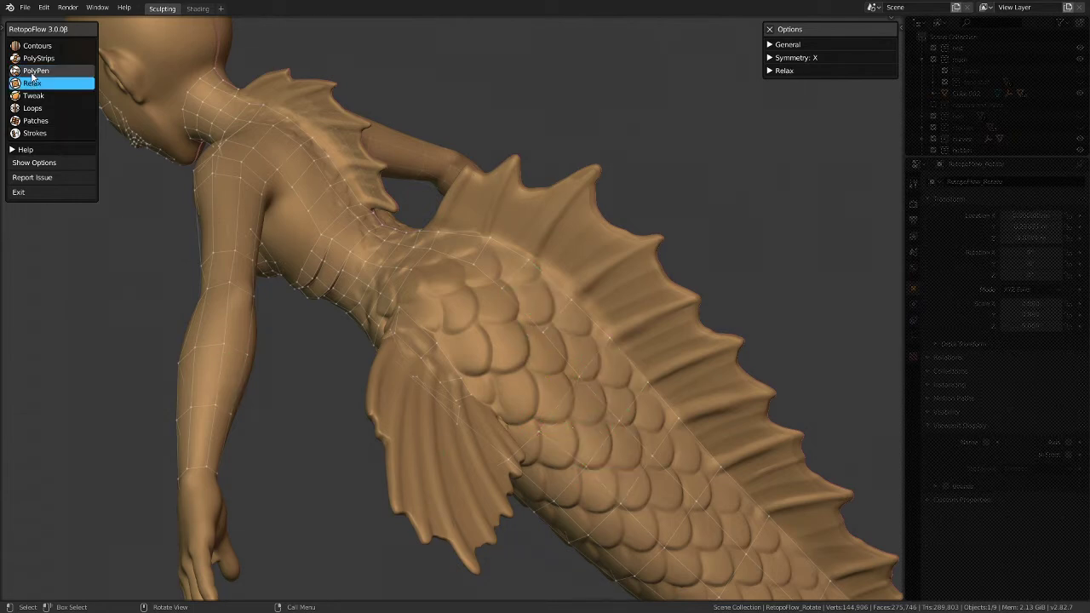
pyautogui.moveTo(401, 280)
pyautogui.mouseDown(button='middle')
pyautogui.moveTo(476, 532)
pyautogui.moveTo(589, 318)
pyautogui.moveTo(231, 338)
pyautogui.moveTo(482, 415)
pyautogui.moveTo(672, 418)
pyautogui.moveTo(499, 389)
pyautogui.moveTo(499, 351)
pyautogui.mouseUp(button='middle')
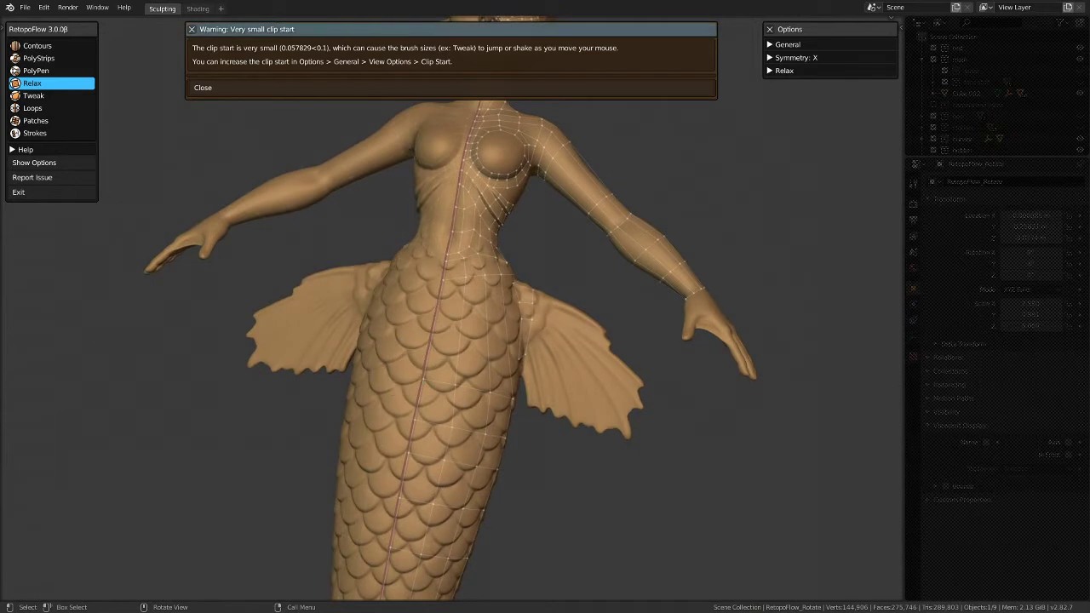
pyautogui.moveTo(382, 382); pyautogui.dragTo(325, 293, button='middle')
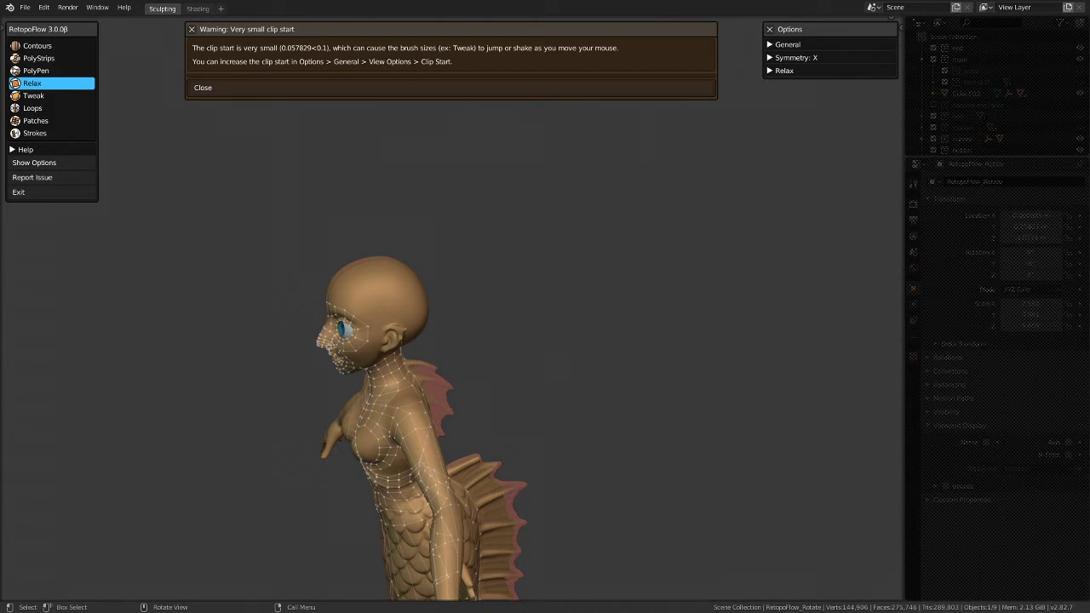
# Step: Try to extend faces from the brow edge up the forehead with PolyPen, then undo them
pyautogui.moveTo(451, 325); pyautogui.dragTo(409, 426, button='middle')
pyautogui.scroll(3, 409, 425)
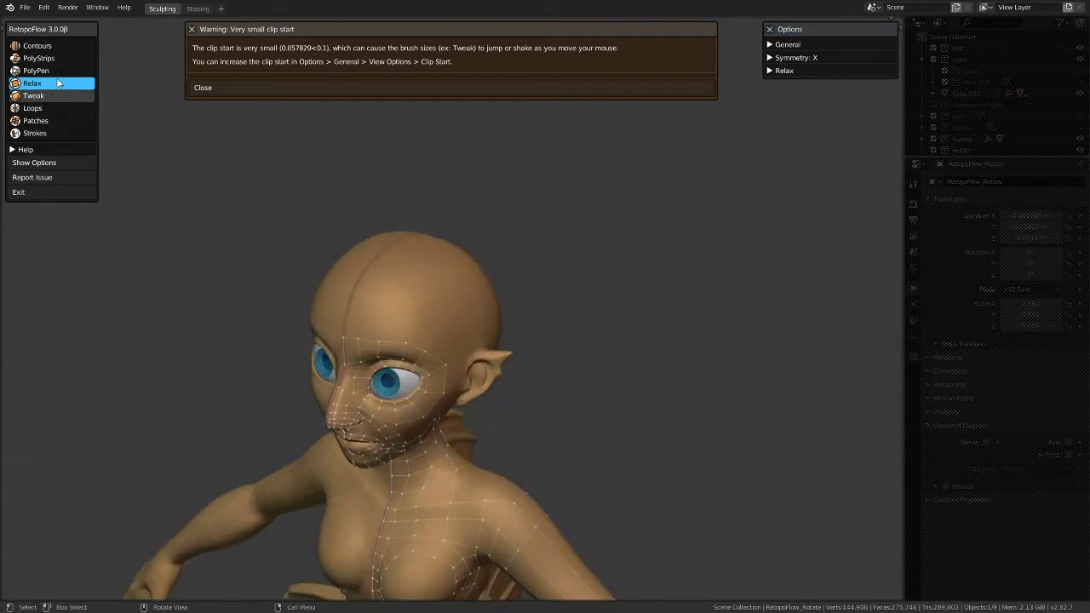
pyautogui.click(51, 71)
pyautogui.scroll(1, 435, 349)
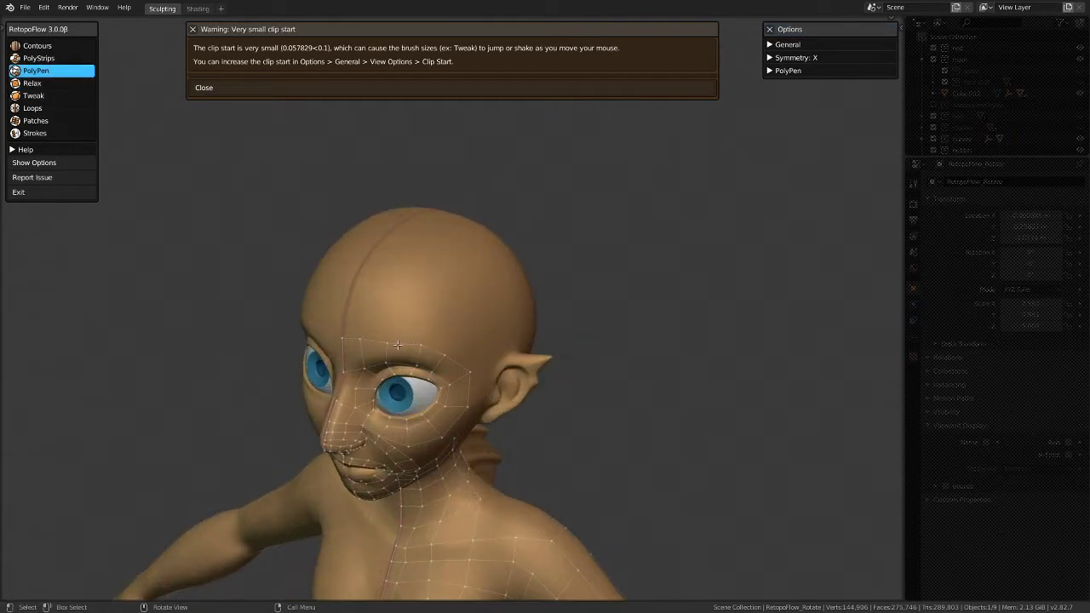
pyautogui.moveTo(408, 329); pyautogui.dragTo(403, 363, button='middle')
pyautogui.moveTo(407, 319); pyautogui.dragTo(441, 329, button='middle')
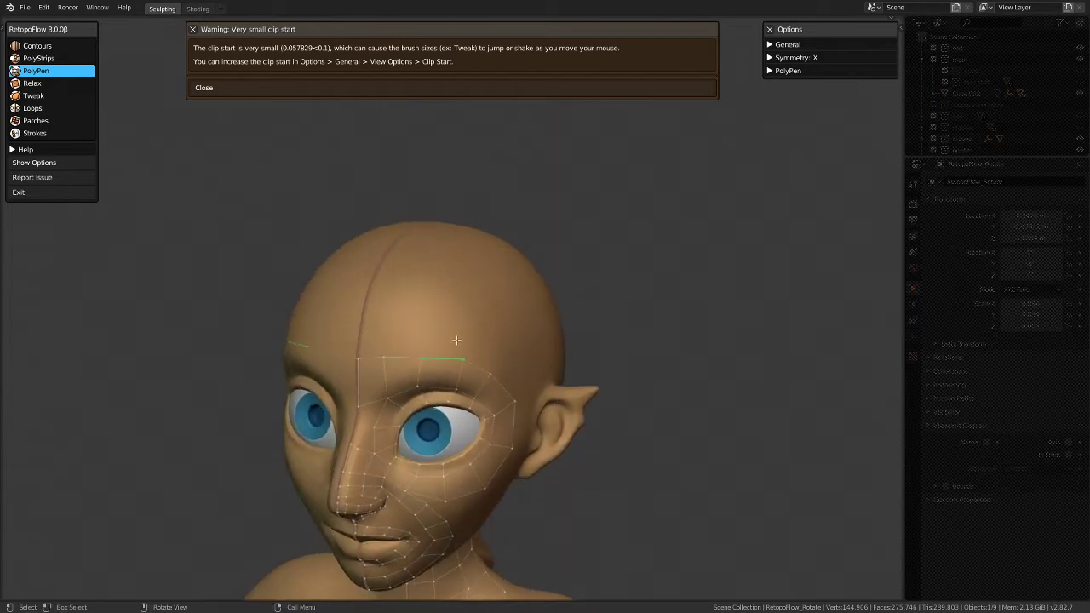
pyautogui.click(468, 313)
pyautogui.moveTo(425, 308); pyautogui.dragTo(412, 414, button='middle')
pyautogui.click(419, 399)
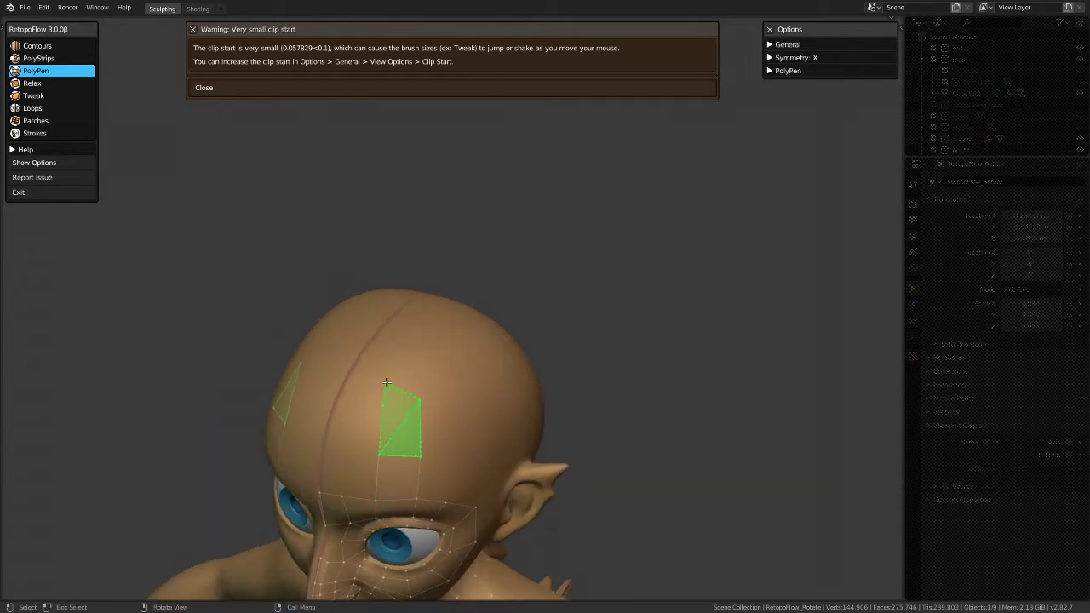
pyautogui.hotkey('ctrl', 'z')
pyautogui.hotkey('ctrl', 'z')
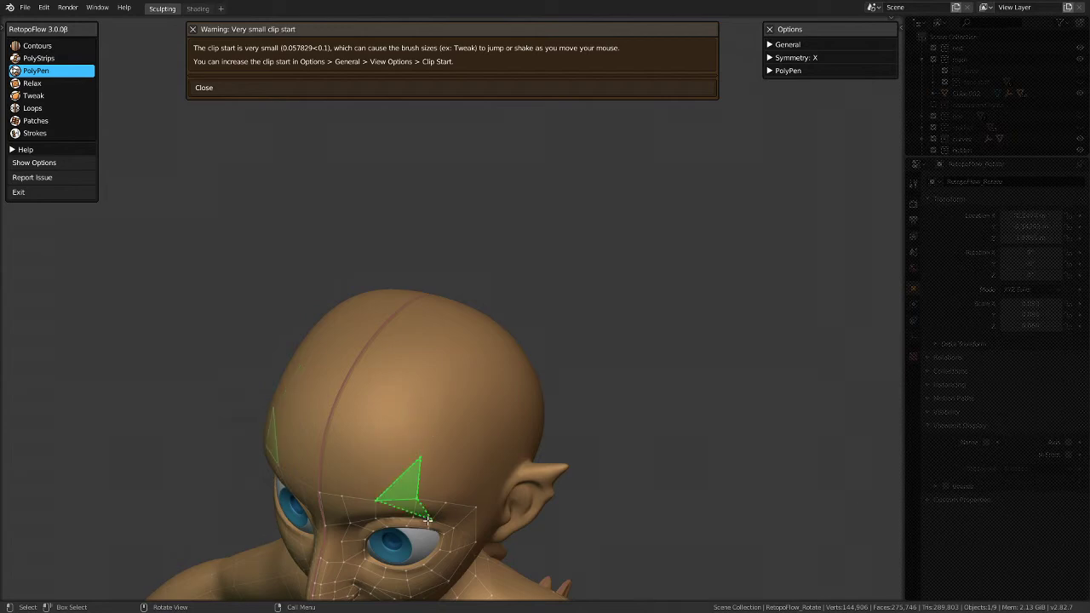
# Step: Build a narrow strip of faces around the tragus at the front of the ear
pyautogui.moveTo(445, 418); pyautogui.dragTo(251, 312, button='middle')
pyautogui.scroll(3, 294, 320)
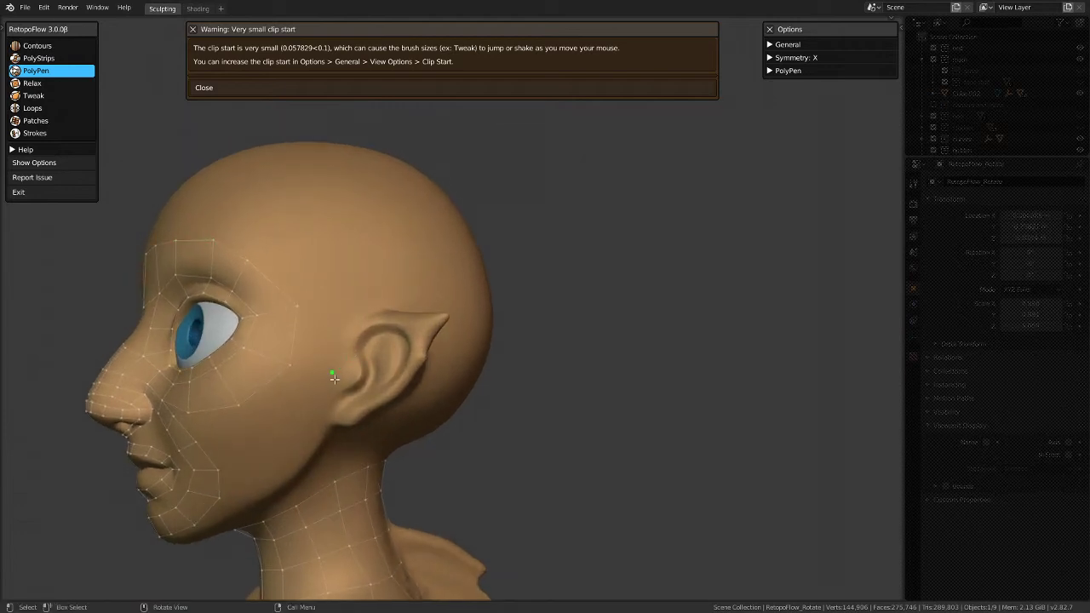
pyautogui.click(337, 390)
pyautogui.click(354, 352)
pyautogui.click(355, 387)
pyautogui.scroll(2, 346, 363)
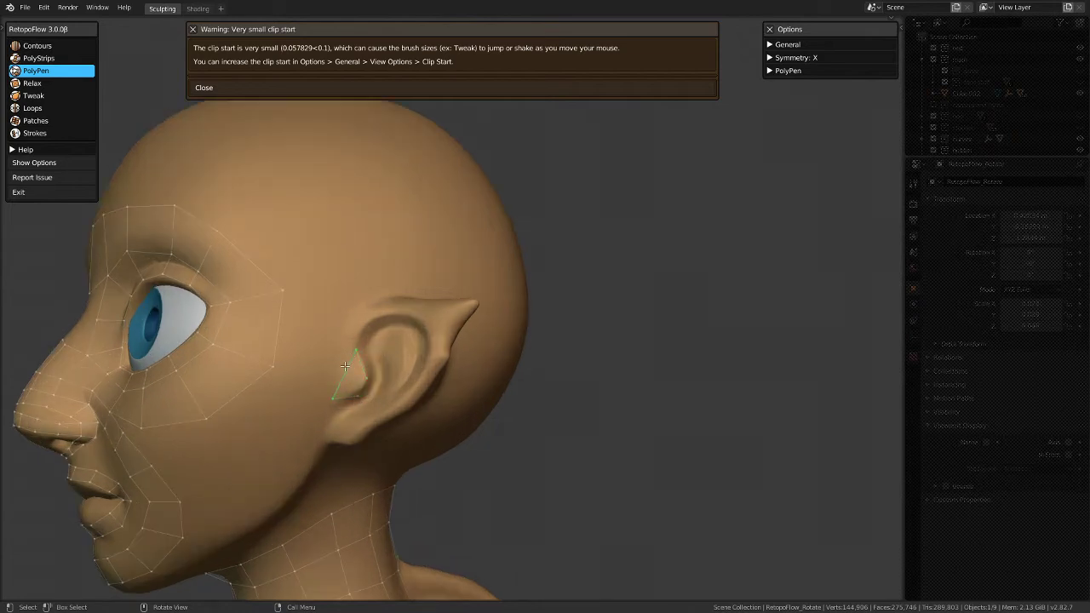
pyautogui.moveTo(387, 357); pyautogui.dragTo(347, 363, button='middle')
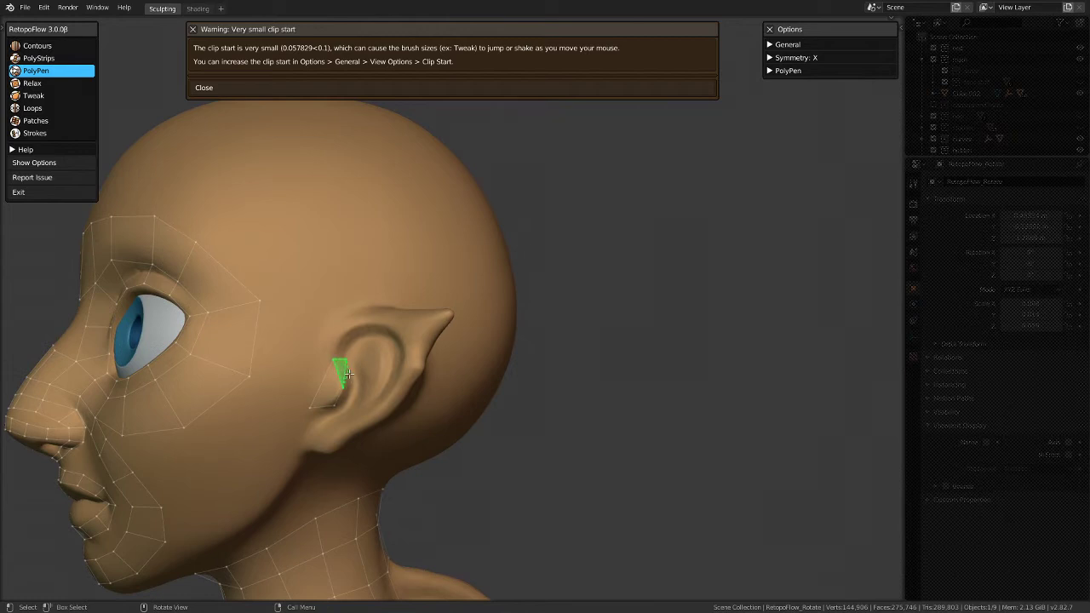
pyautogui.scroll(3, 351, 381)
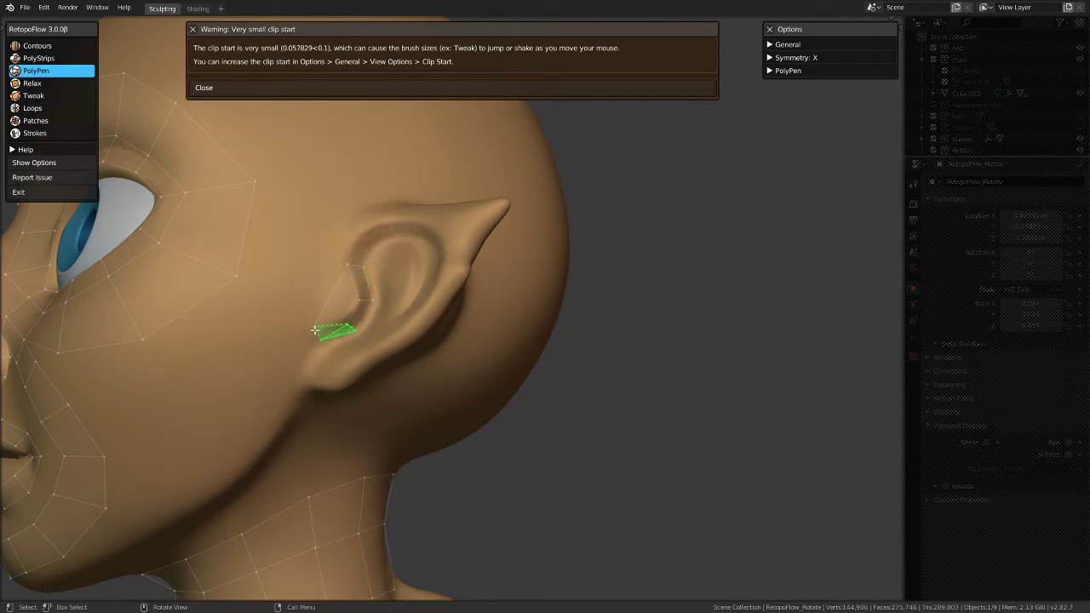
# Step: Extend the ear strip up the front of the ear and over its upper rim toward the pointed tip
pyautogui.moveTo(315, 330); pyautogui.dragTo(355, 382, button='middle')
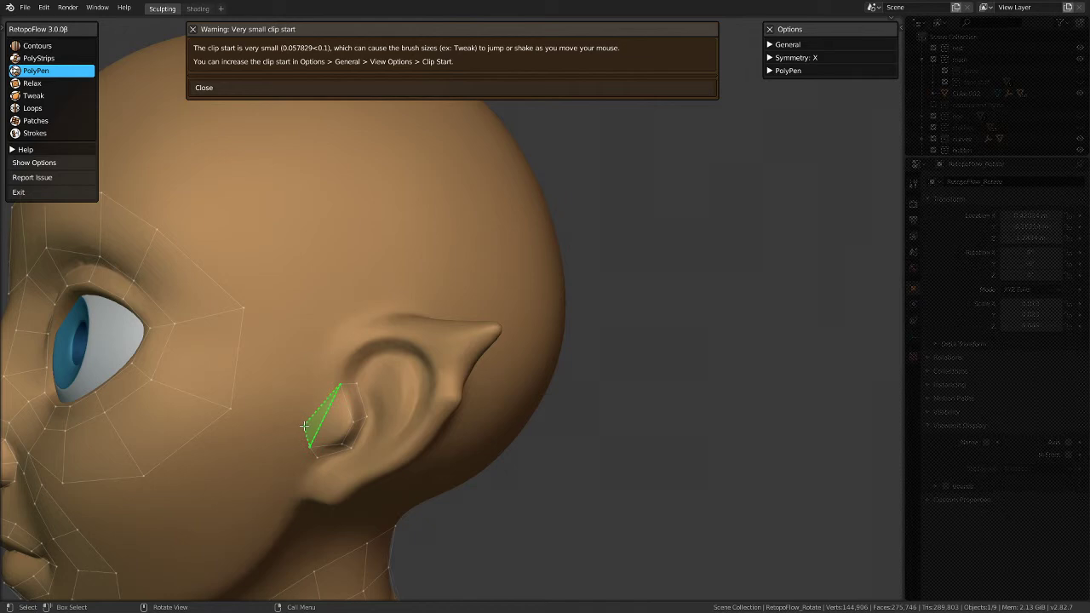
pyautogui.click(312, 383)
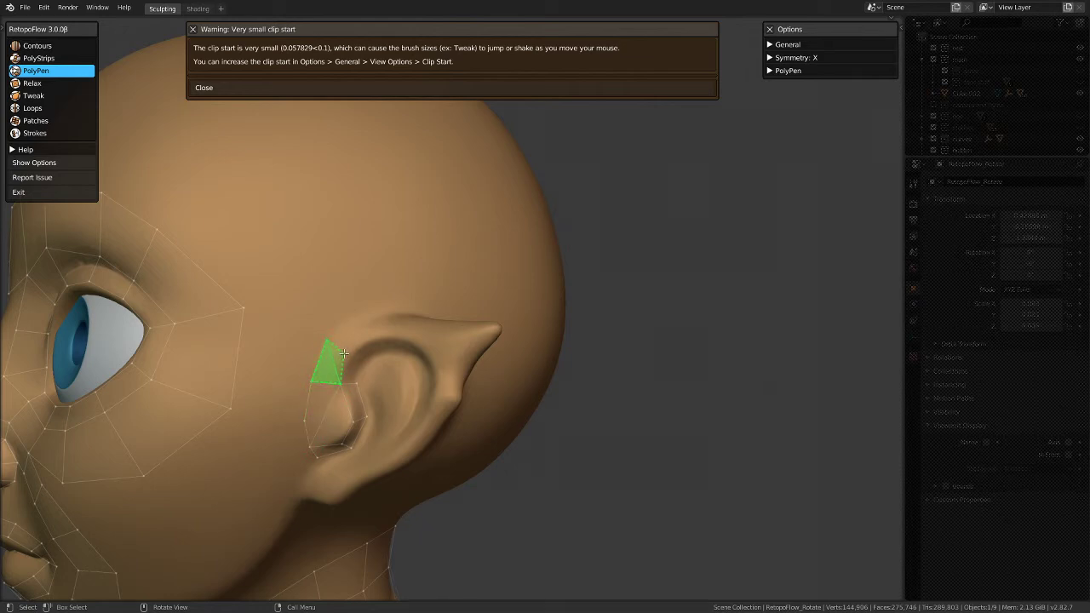
pyautogui.click(344, 355)
pyautogui.moveTo(417, 393); pyautogui.dragTo(522, 477, button='middle')
pyautogui.scroll(3, 523, 476)
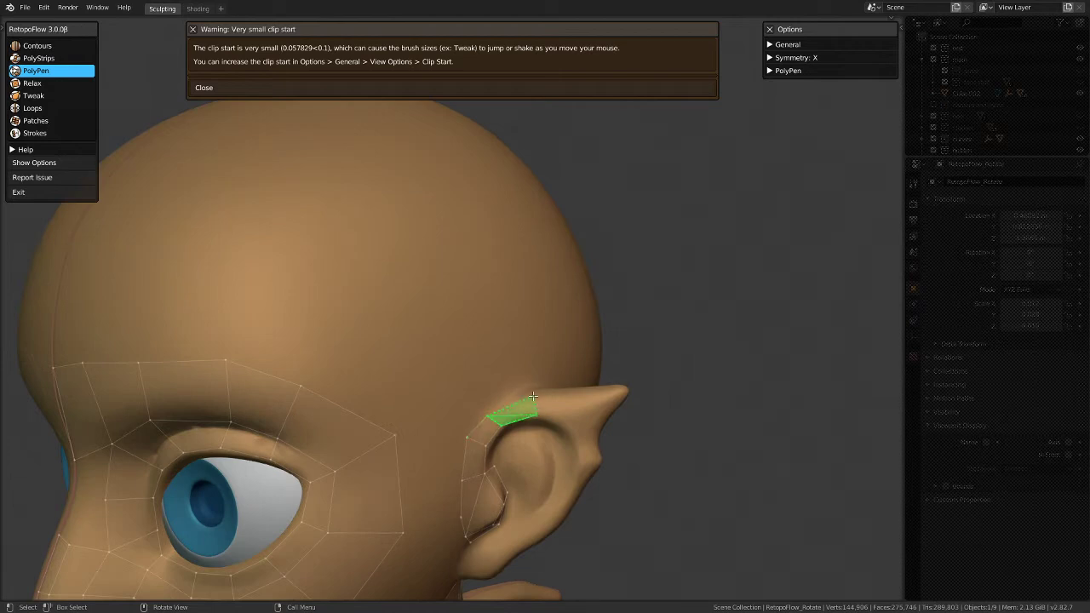
pyautogui.click(533, 397)
pyautogui.click(570, 409)
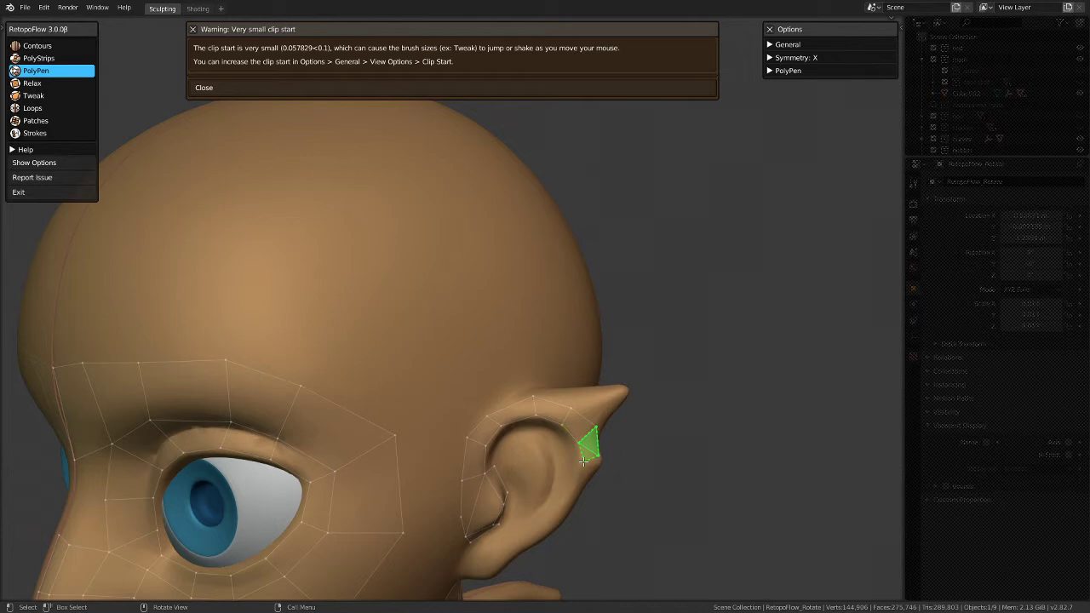
# Step: Extend the ear strip with PolyPen from below the pointed tip down the rear rim of the ear
pyautogui.keyDown('shift'); pyautogui.moveTo(591, 458); pyautogui.dragTo(569, 355, button='middle'); pyautogui.keyUp('shift')
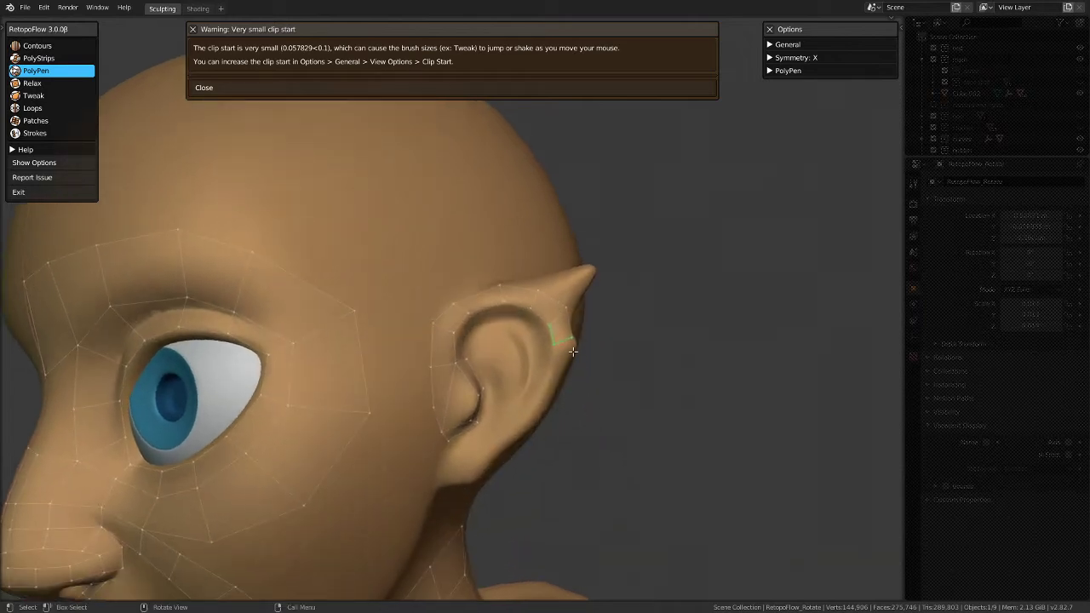
pyautogui.click(551, 376)
pyautogui.moveTo(574, 414); pyautogui.dragTo(515, 402, button='middle')
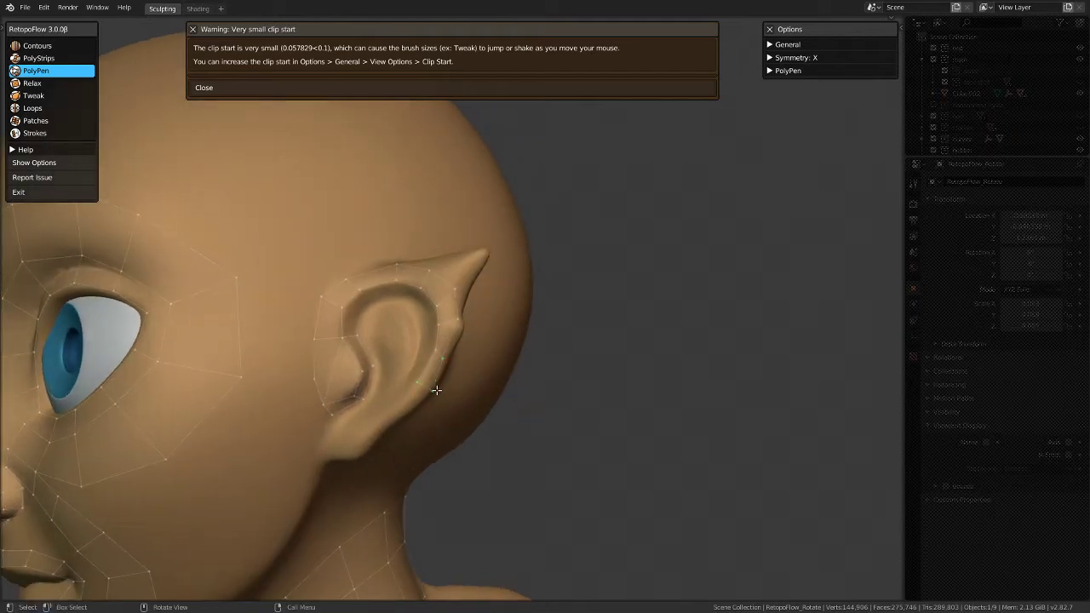
pyautogui.moveTo(426, 390); pyautogui.dragTo(474, 414, button='middle')
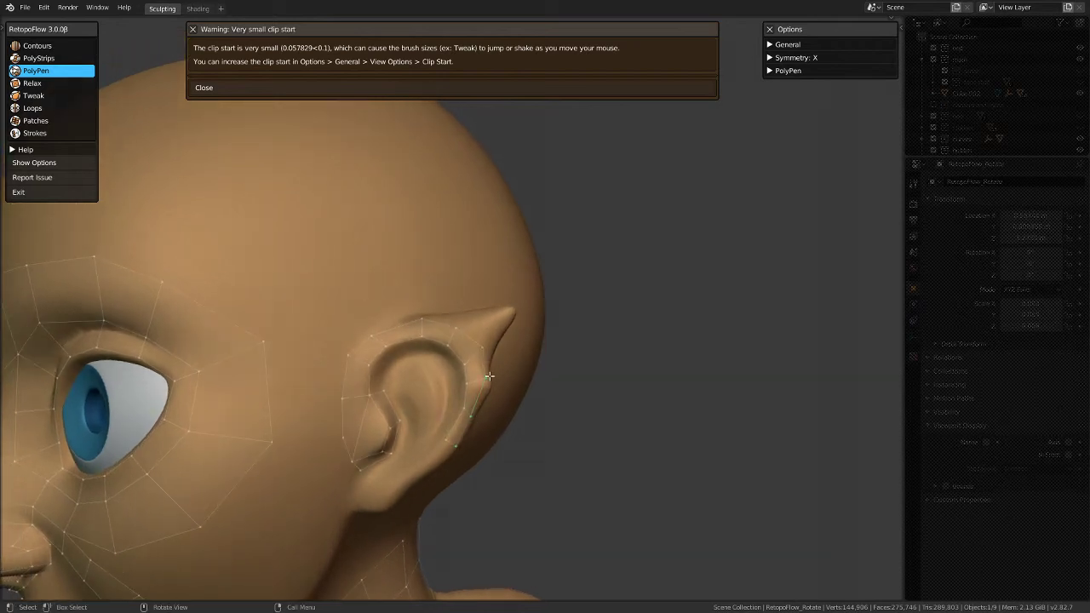
pyautogui.click(484, 350)
pyautogui.moveTo(369, 421); pyautogui.dragTo(396, 412, button='middle')
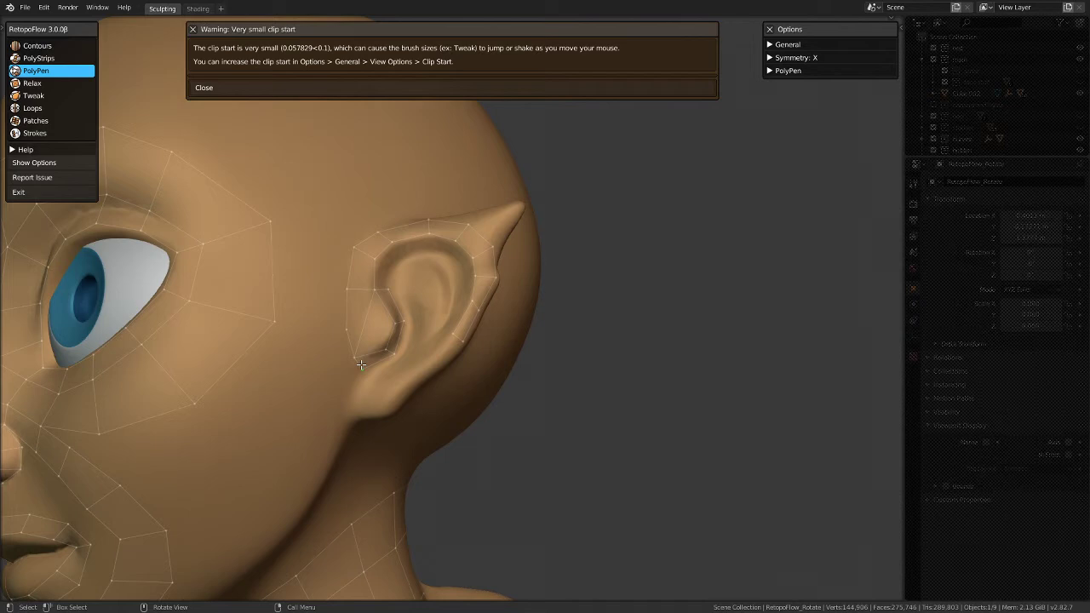
# Step: Delete the uneven faces covering the tragus at the front of the ear
pyautogui.click(372, 325)
pyautogui.press('x')
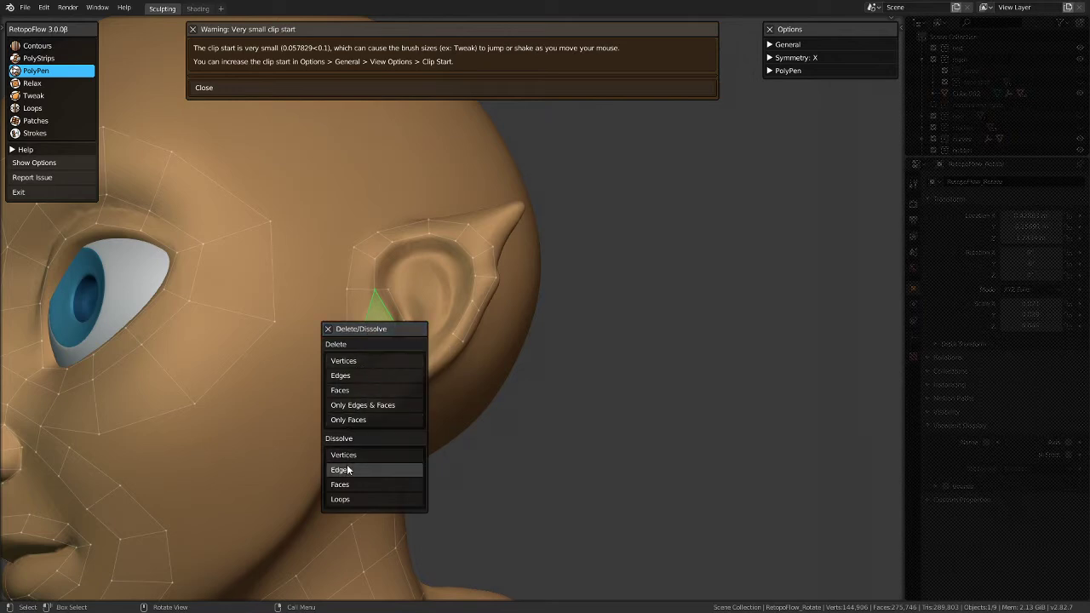
pyautogui.click(345, 484)
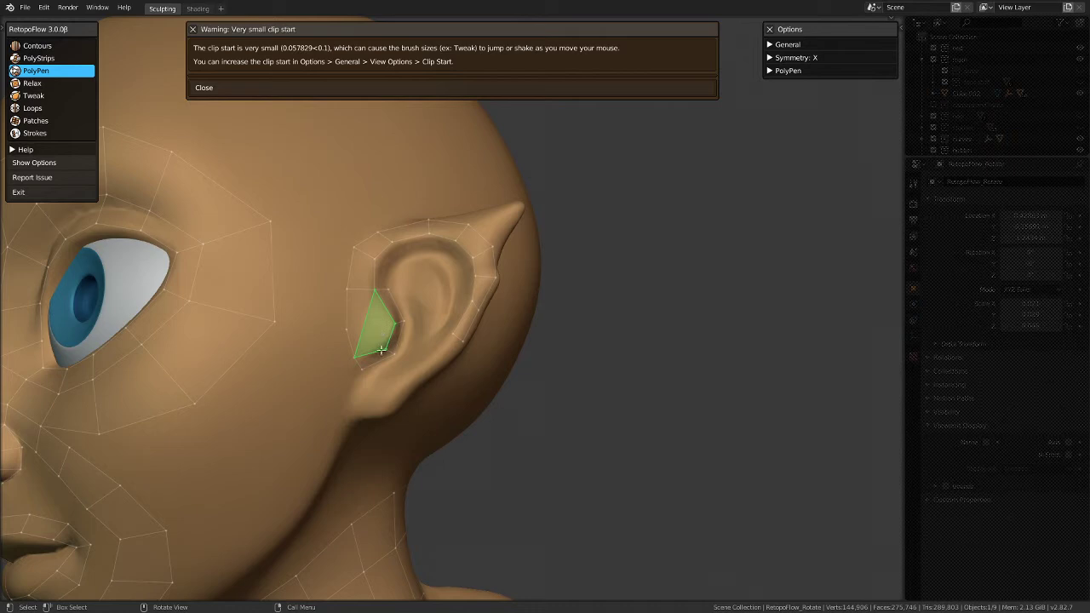
pyautogui.press('x')
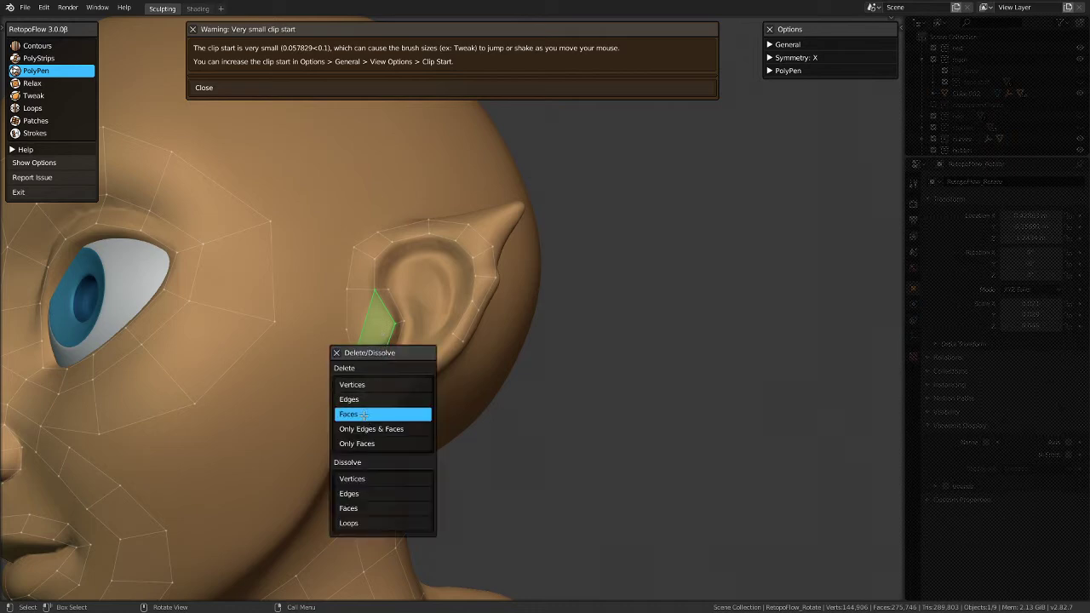
pyautogui.click(363, 415)
pyautogui.press('x')
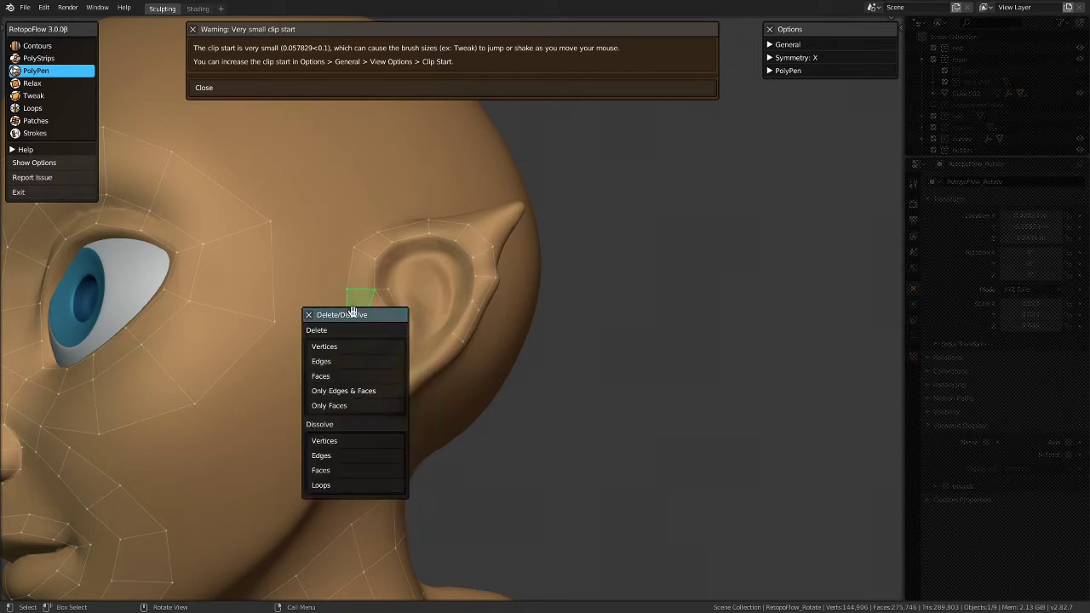
pyautogui.click(340, 378)
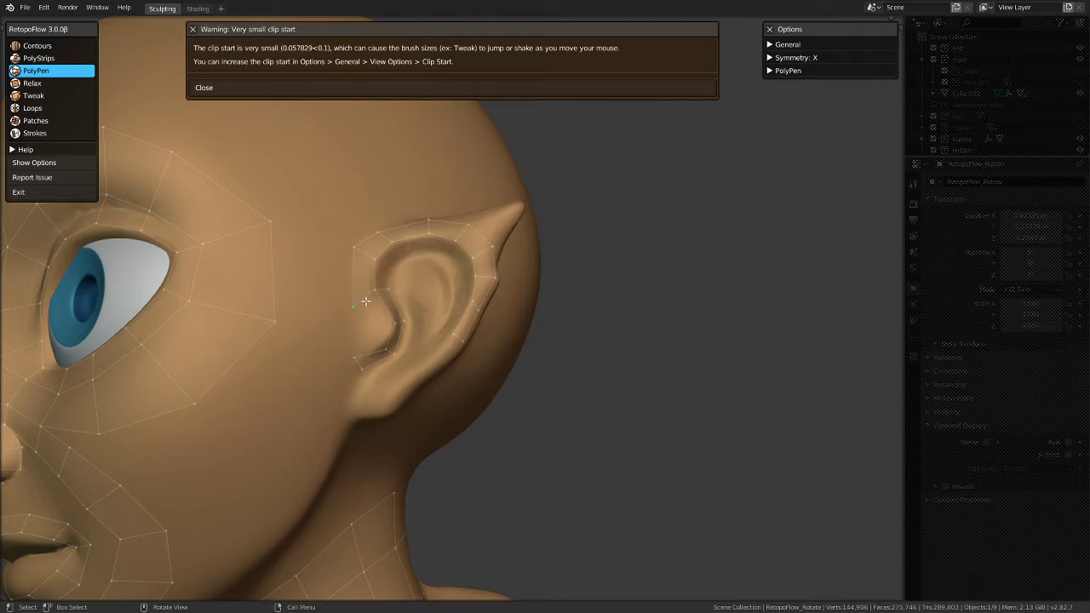
# Step: Rebuild the tragus with evenly sized quads connecting the upper ear strip to the notch below it
pyautogui.click(395, 322)
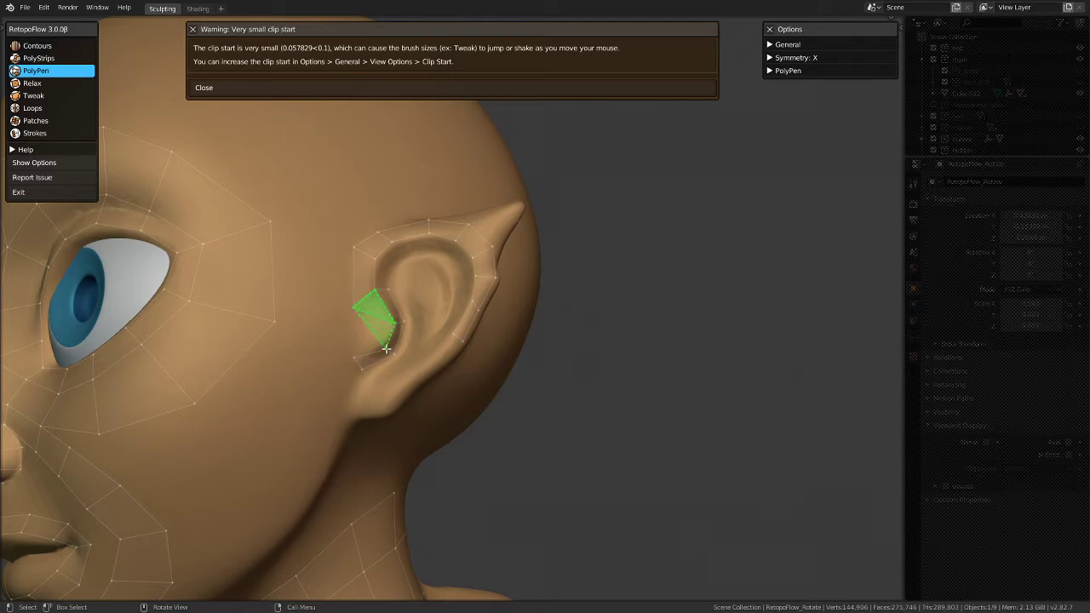
pyautogui.click(358, 321)
pyautogui.click(384, 342)
pyautogui.click(360, 359)
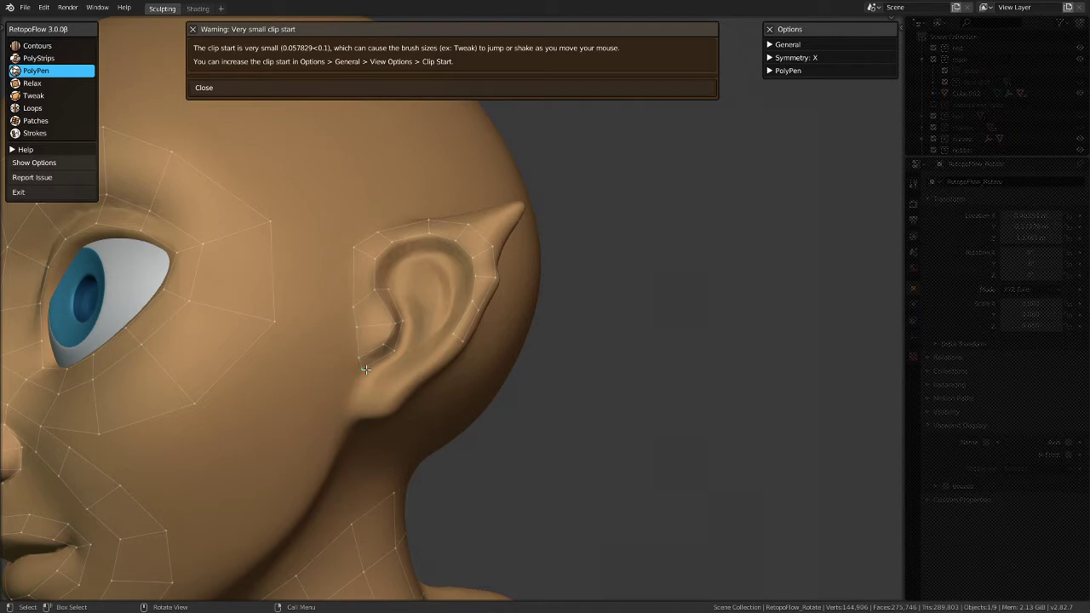
# Step: Examine the ear strip and its relation to the face mesh from several angles
pyautogui.scroll(-3, 365, 369)
pyautogui.moveTo(365, 368); pyautogui.dragTo(476, 358, button='middle')
pyautogui.scroll(3, 484, 319)
pyautogui.scroll(2, 437, 321)
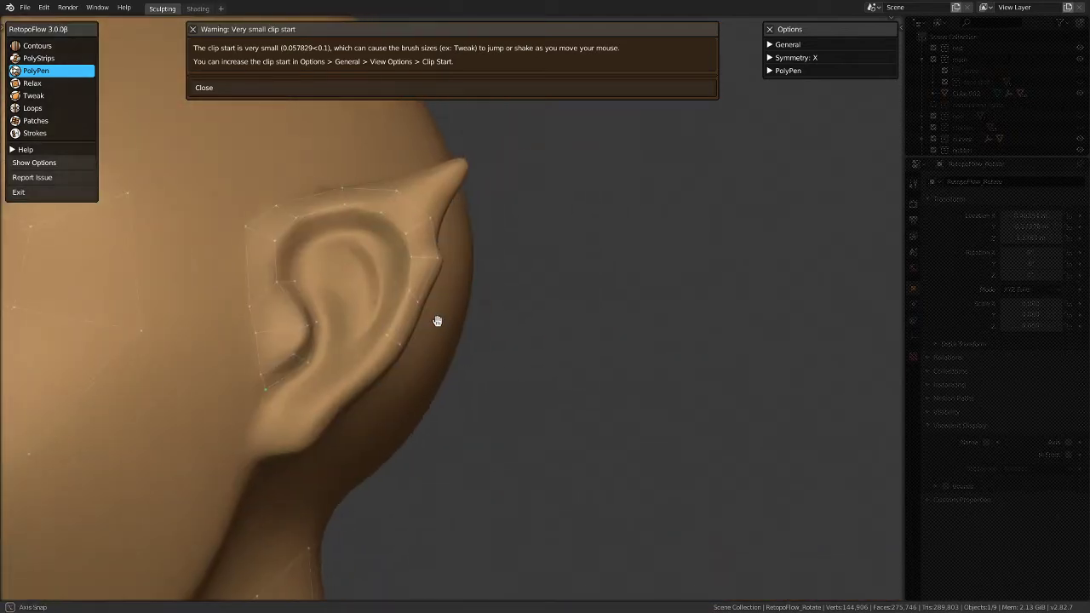
pyautogui.moveTo(437, 321); pyautogui.dragTo(422, 322, button='middle')
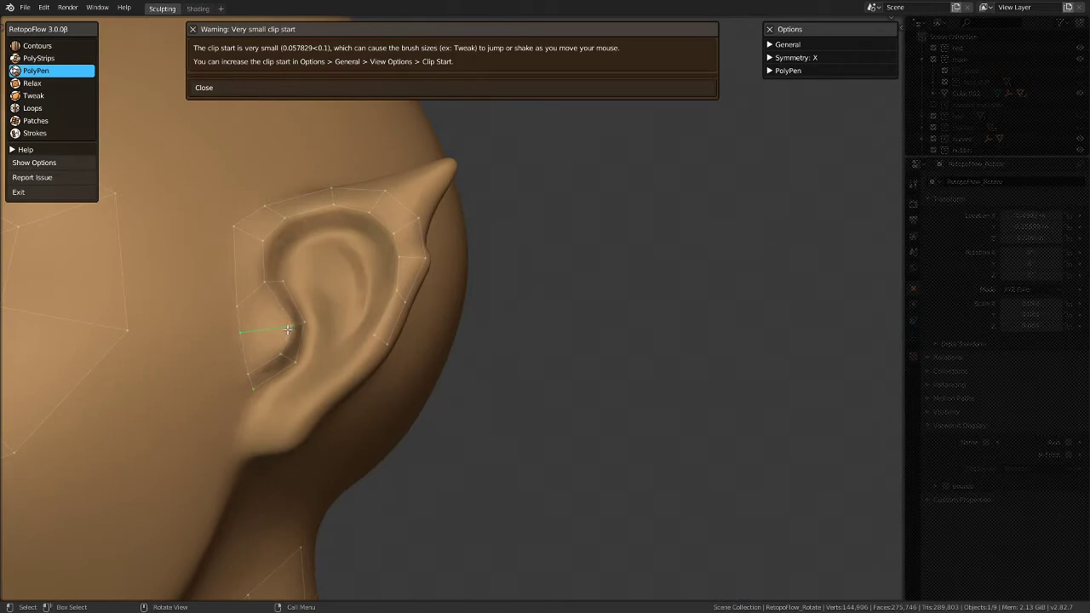
pyautogui.moveTo(288, 333); pyautogui.dragTo(394, 366, button='middle')
pyautogui.scroll(-5, 408, 363)
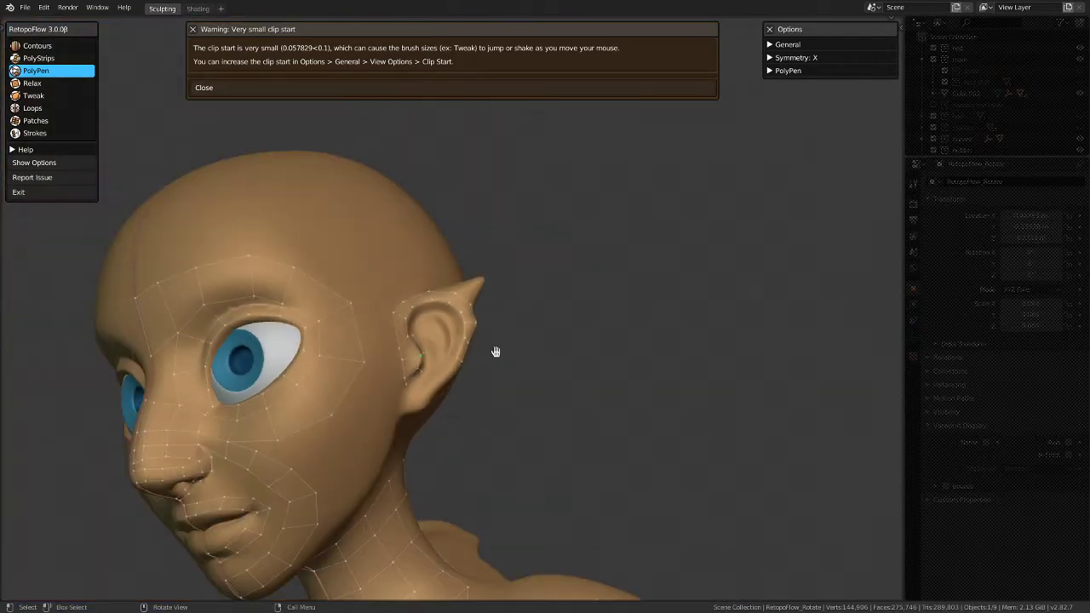
pyautogui.moveTo(496, 350); pyautogui.dragTo(557, 341, button='middle')
pyautogui.moveTo(412, 472); pyautogui.dragTo(338, 460, button='middle')
# Step: Add an inner row of quads along the groove inside the upper and rear ear rim
pyautogui.scroll(5, 434, 348)
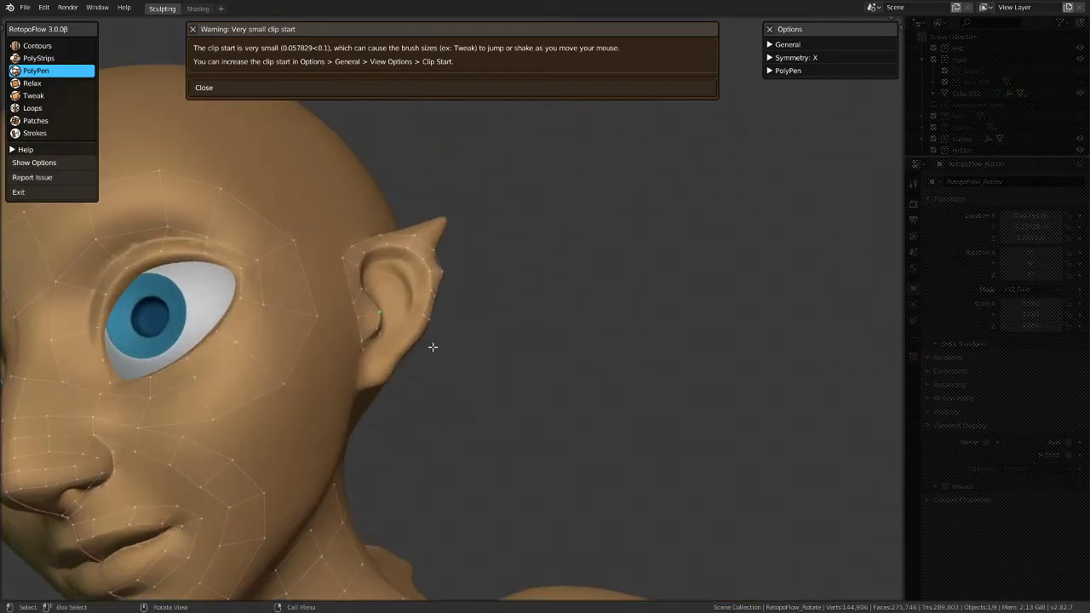
pyautogui.moveTo(366, 341); pyautogui.dragTo(377, 357, button='middle')
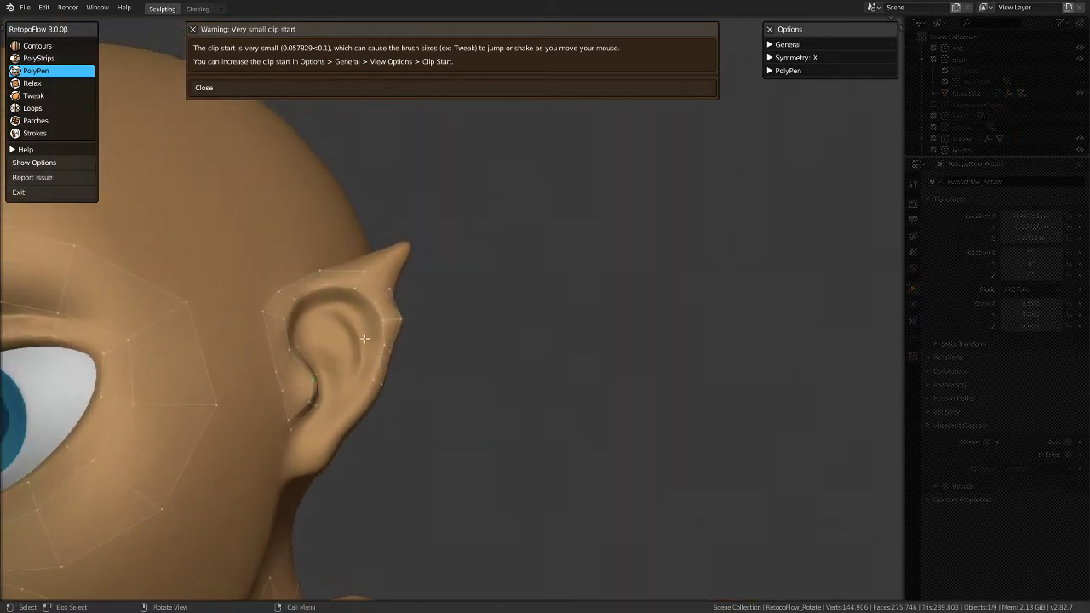
pyautogui.moveTo(285, 341); pyautogui.dragTo(274, 345, button='middle')
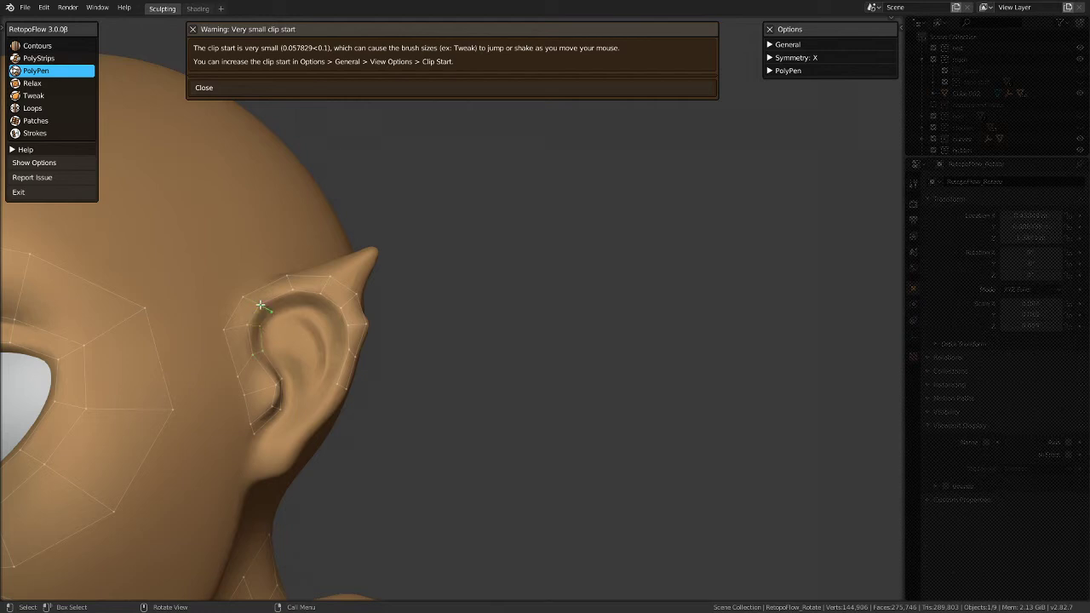
pyautogui.click(294, 291)
pyautogui.click(320, 297)
pyautogui.click(322, 300)
pyautogui.click(335, 322)
pyautogui.click(340, 331)
pyautogui.moveTo(397, 366); pyautogui.dragTo(377, 433, button='middle')
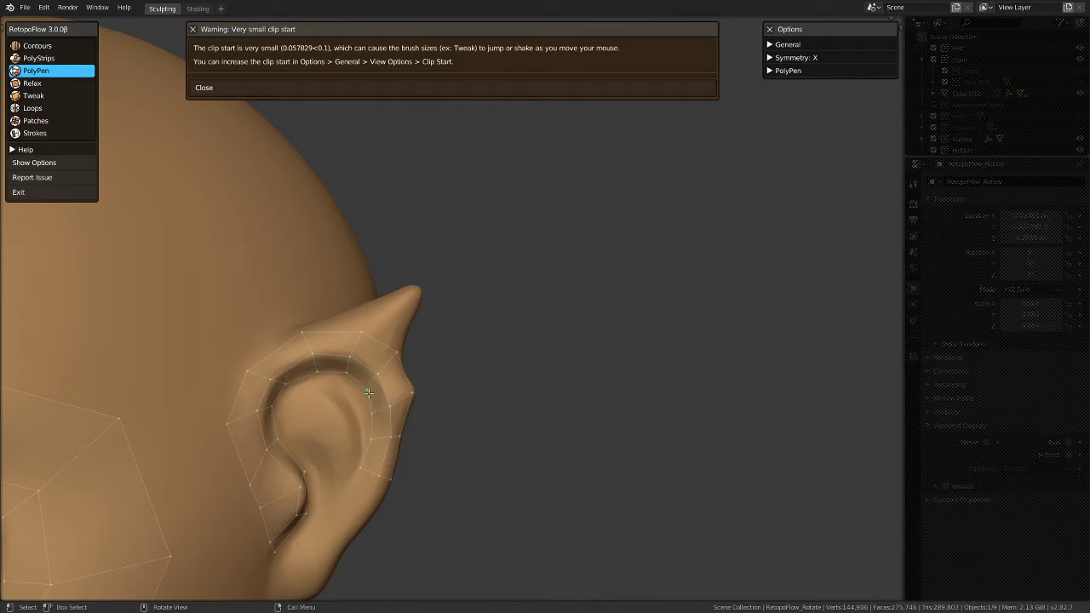
pyautogui.moveTo(374, 381); pyautogui.dragTo(234, 400, button='middle')
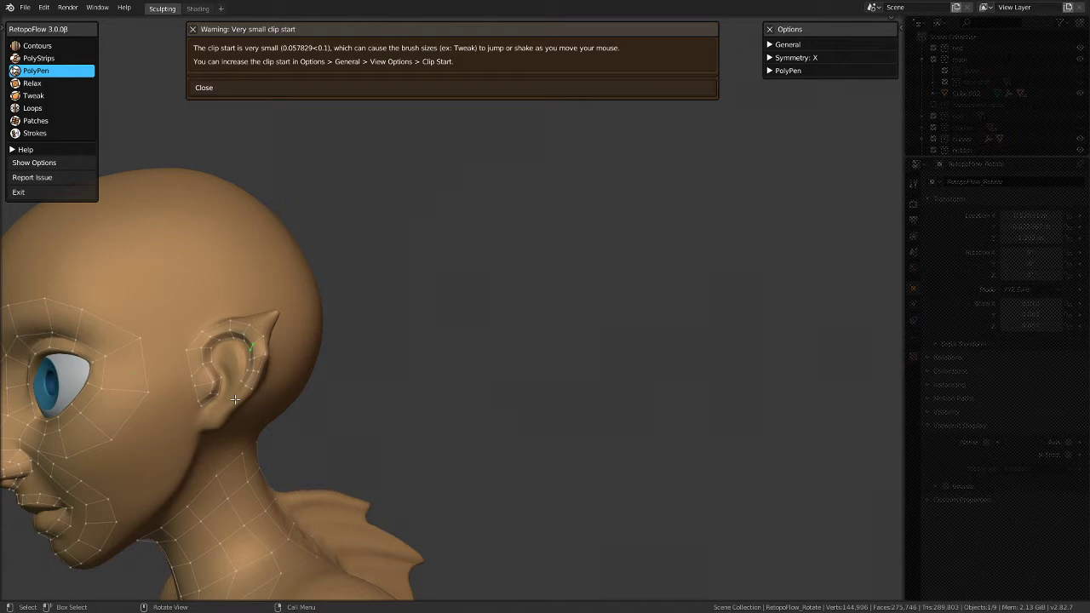
# Step: Extend the rear rim strip down the lower ear and across the earlobe to its front edge
pyautogui.scroll(2, 232, 400)
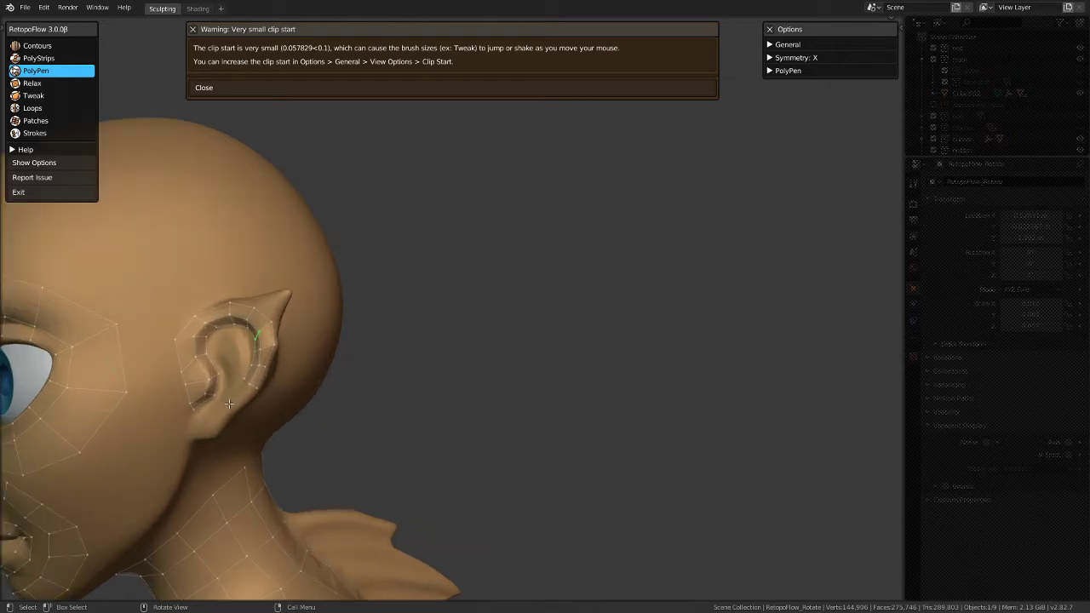
pyautogui.moveTo(228, 404); pyautogui.dragTo(312, 383, button='middle')
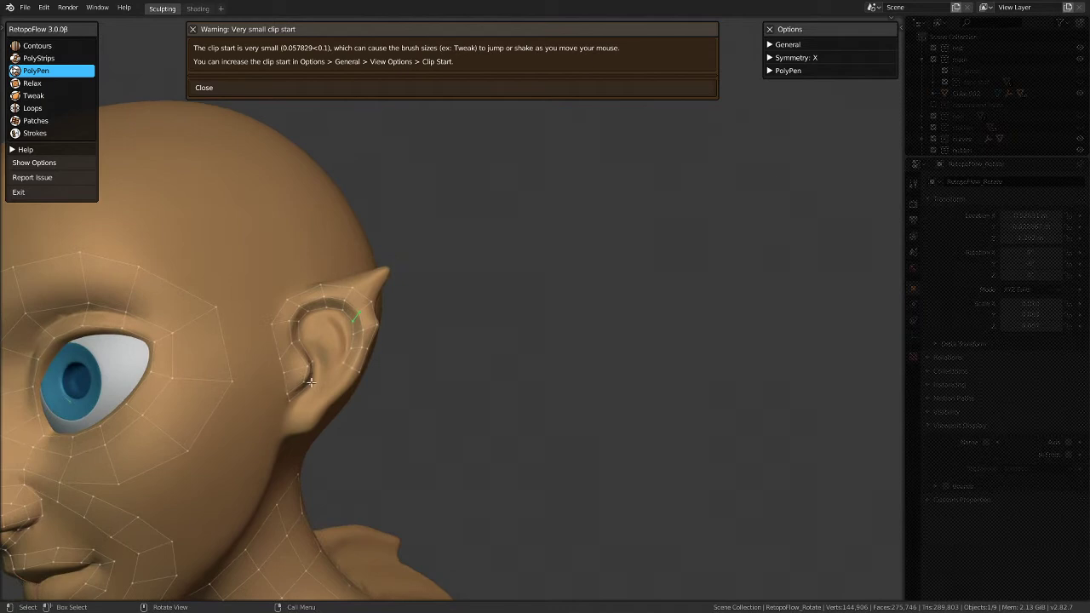
pyautogui.keyDown('ctrl'); pyautogui.click(288, 398); pyautogui.keyUp('ctrl')
pyautogui.moveTo(353, 372); pyautogui.dragTo(352, 372, button='middle')
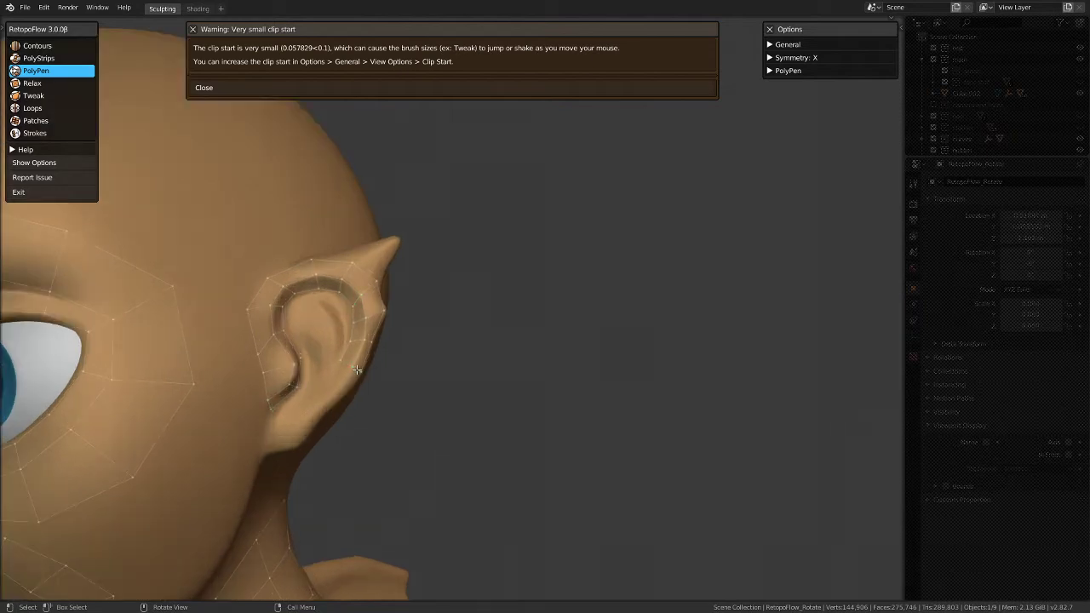
pyautogui.scroll(2, 358, 368)
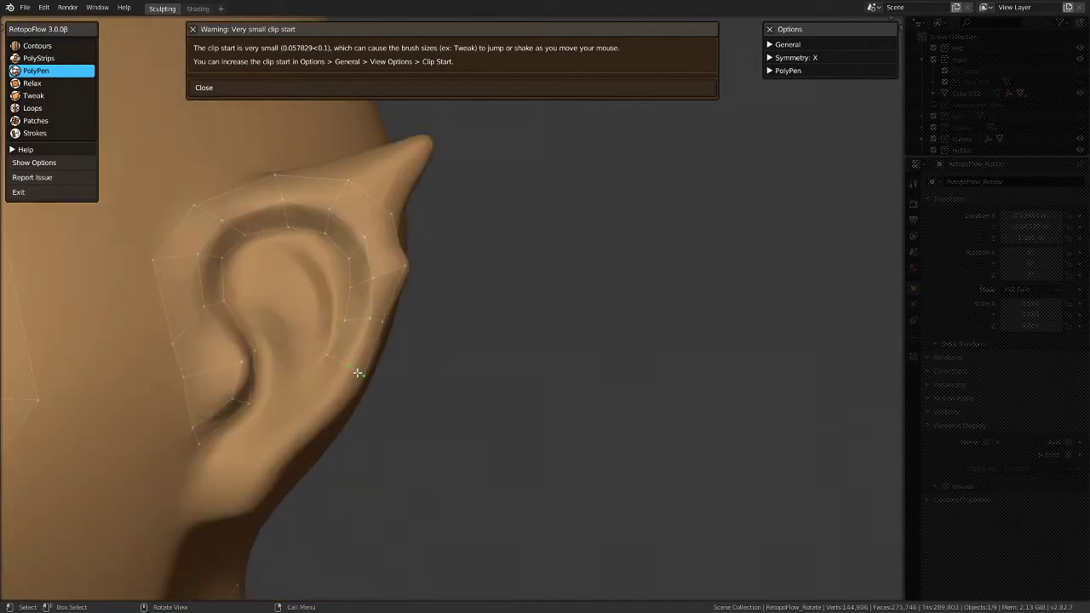
pyautogui.click(328, 425)
pyautogui.click(313, 414)
pyautogui.click(279, 462)
pyautogui.click(236, 478)
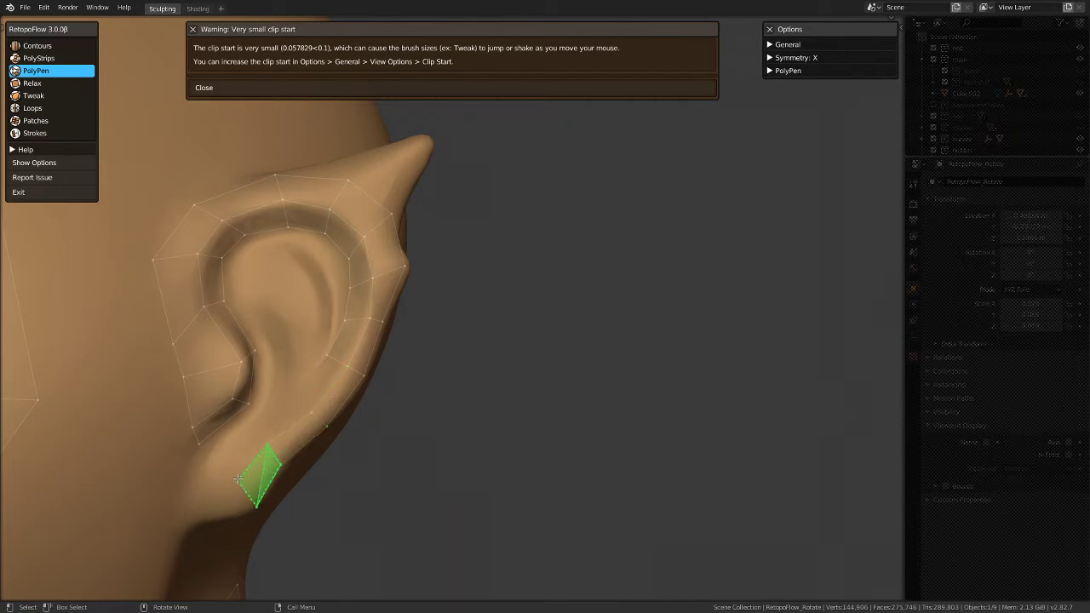
pyautogui.click(193, 521)
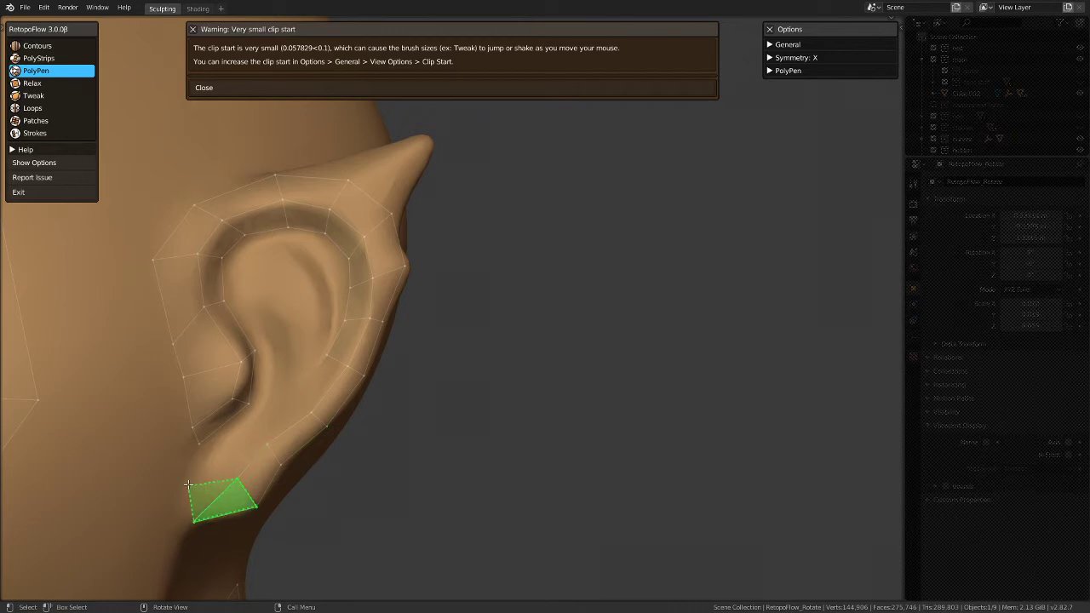
# Step: Add a row of quads along the underside of the earlobe and lower rim, joined to the rim strip
pyautogui.moveTo(280, 469); pyautogui.dragTo(433, 318, button='middle')
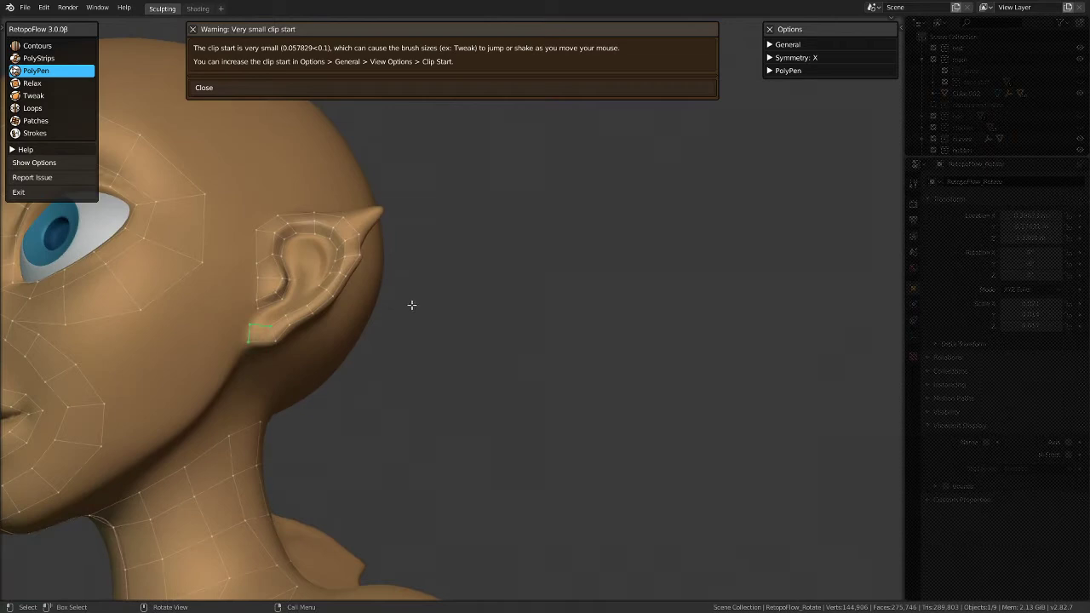
pyautogui.moveTo(294, 334); pyautogui.dragTo(274, 164, button='middle')
pyautogui.scroll(2, 264, 162)
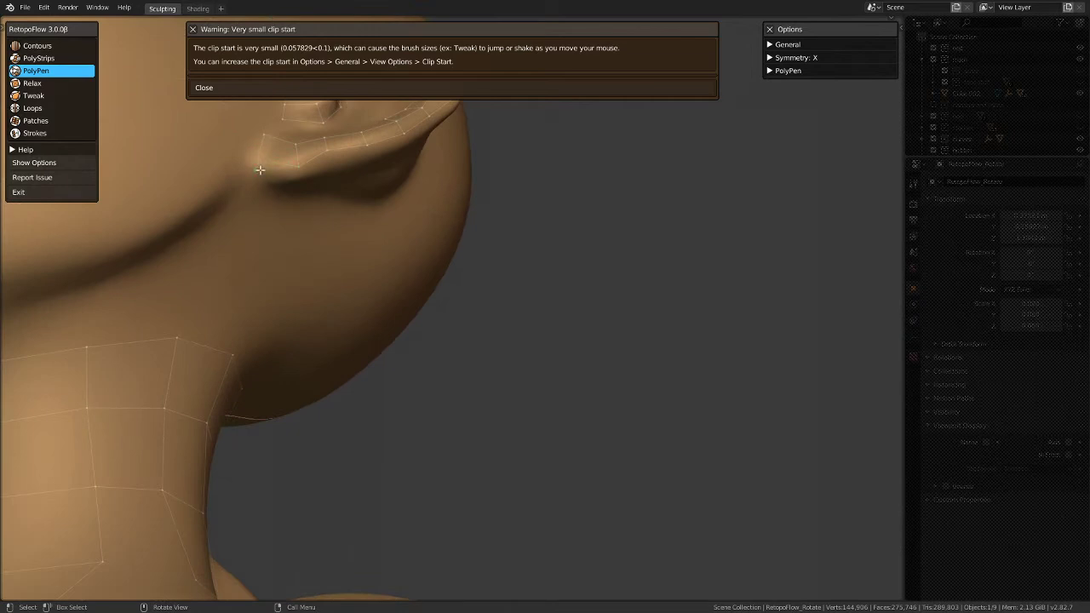
pyautogui.click(257, 193)
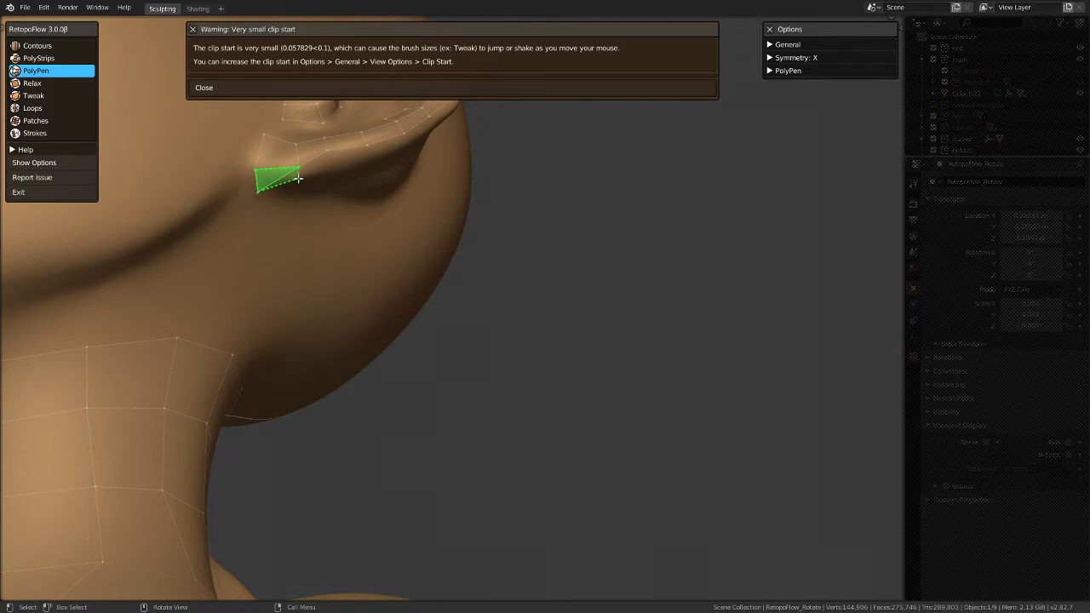
pyautogui.click(300, 178)
pyautogui.click(335, 169)
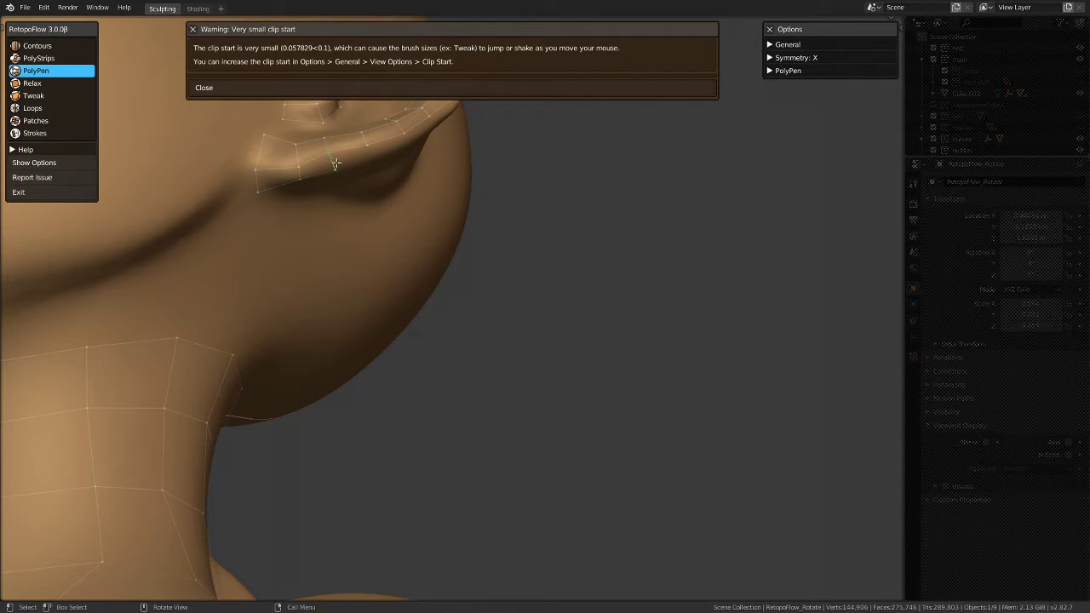
pyautogui.click(370, 154)
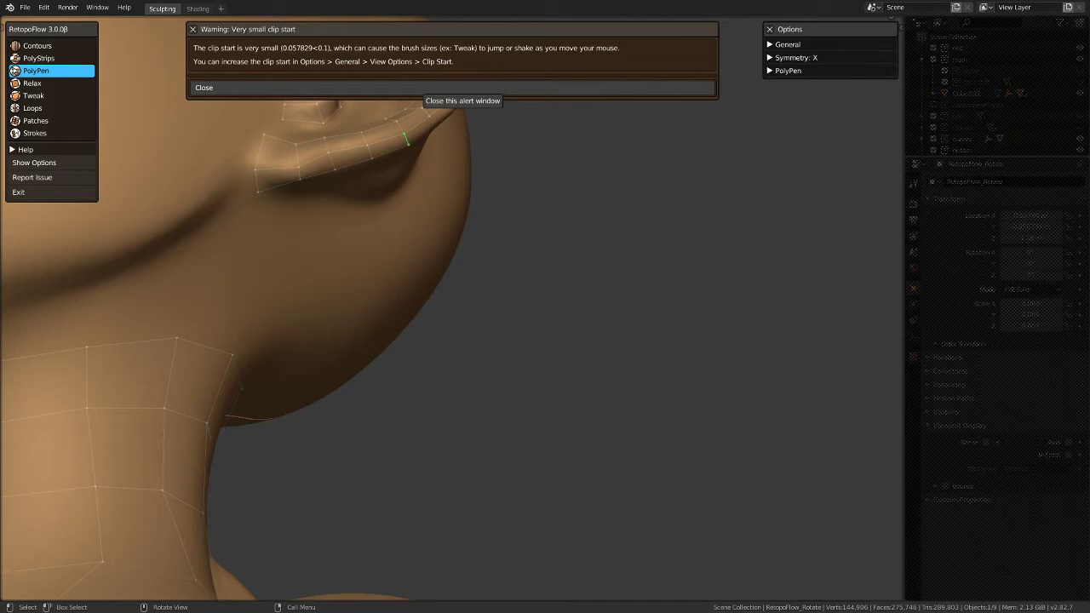
# Step: Continue the underside row up the back edge of the ear rim toward the notch below the pointed tip
pyautogui.moveTo(540, 267)
pyautogui.mouseDown(button='middle')
pyautogui.moveTo(462, 309)
pyautogui.moveTo(352, 323)
pyautogui.moveTo(176, 253)
pyautogui.mouseUp(button='middle')
pyautogui.scroll(4, 176, 253)
pyautogui.click(230, 274)
pyautogui.click(244, 247)
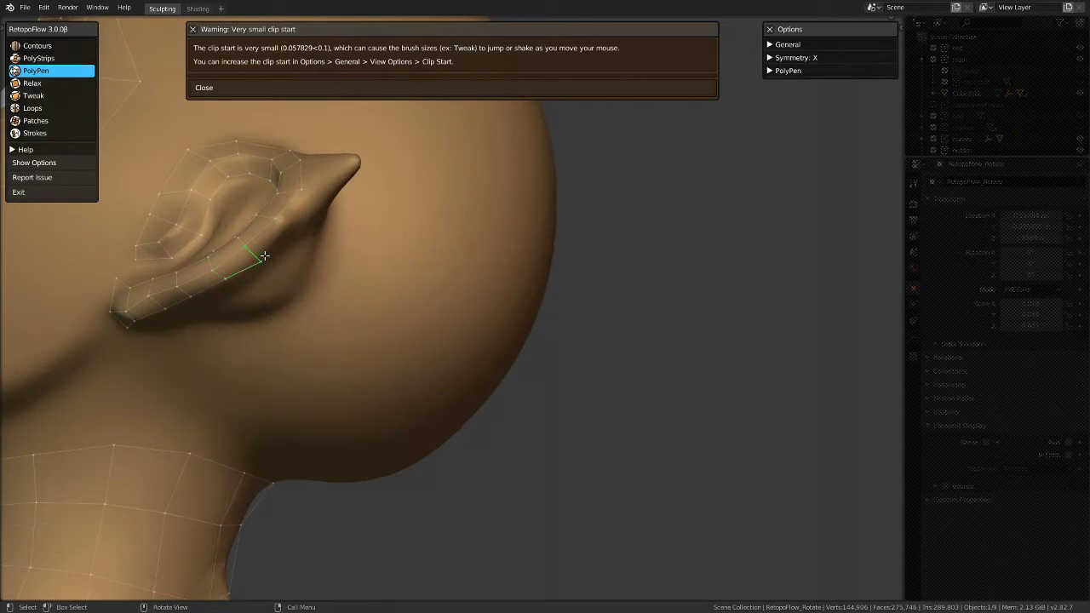
pyautogui.click(290, 225)
pyautogui.scroll(-4, 292, 214)
pyautogui.moveTo(355, 329); pyautogui.dragTo(204, 178, button='middle')
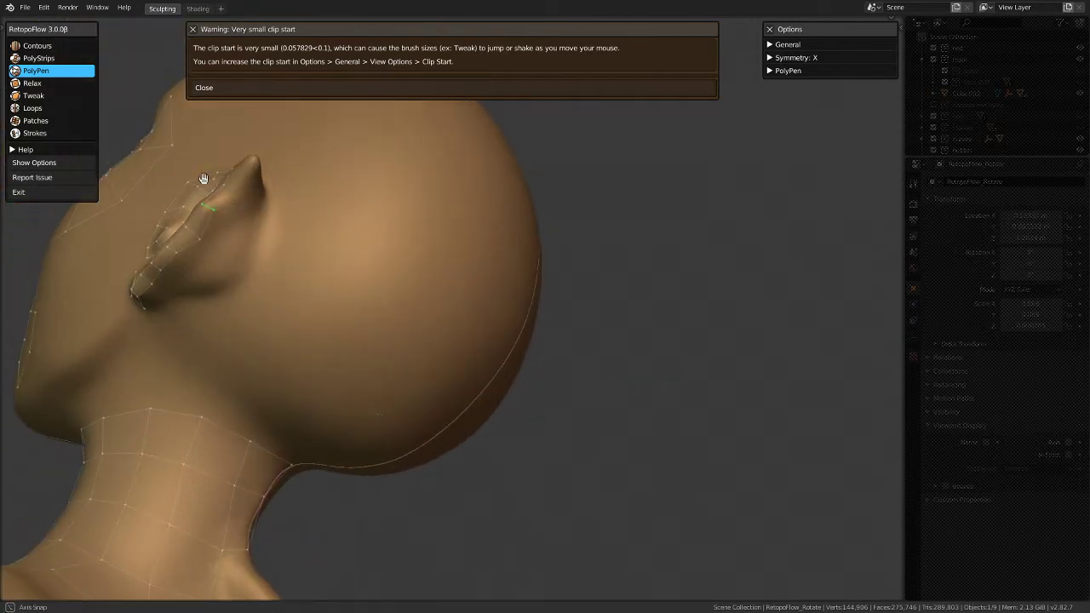
pyautogui.scroll(2, 209, 192)
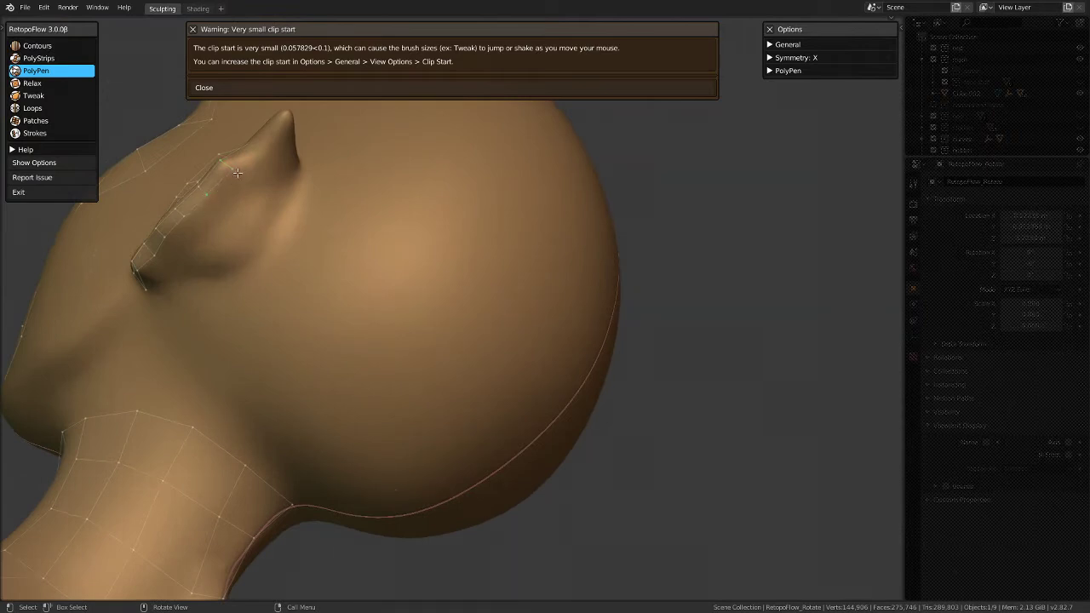
pyautogui.moveTo(234, 183); pyautogui.dragTo(472, 406, button='middle')
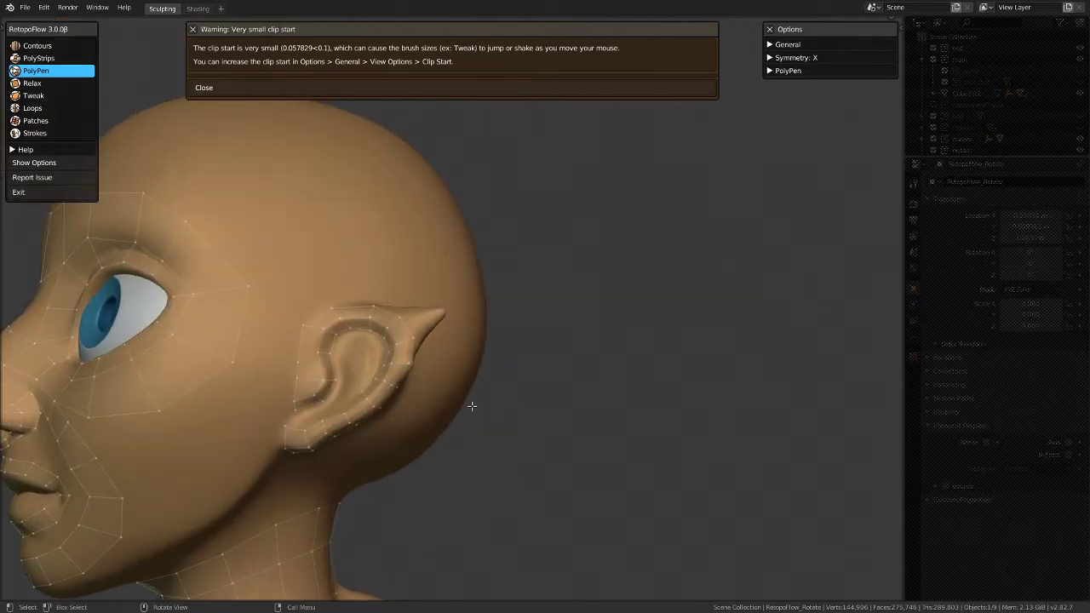
pyautogui.scroll(1, 392, 379)
pyautogui.scroll(1, 383, 383)
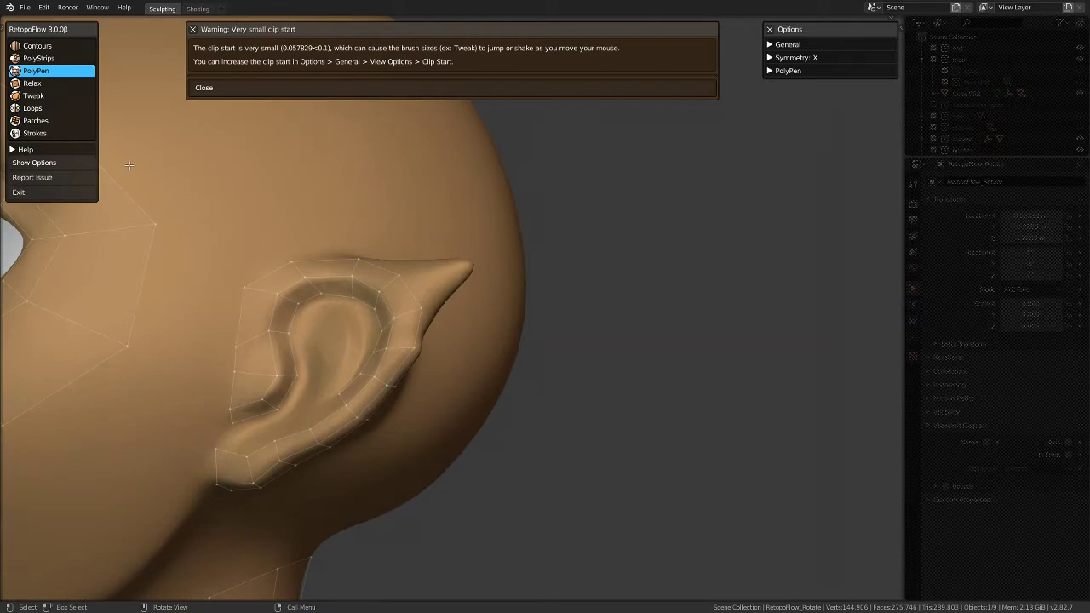
# Step: Leave RetopoFlow to check the face and ear mesh from several sides, and restart it with the PolyPen tool
pyautogui.click(40, 193)
pyautogui.moveTo(196, 255); pyautogui.dragTo(604, 247, button='middle')
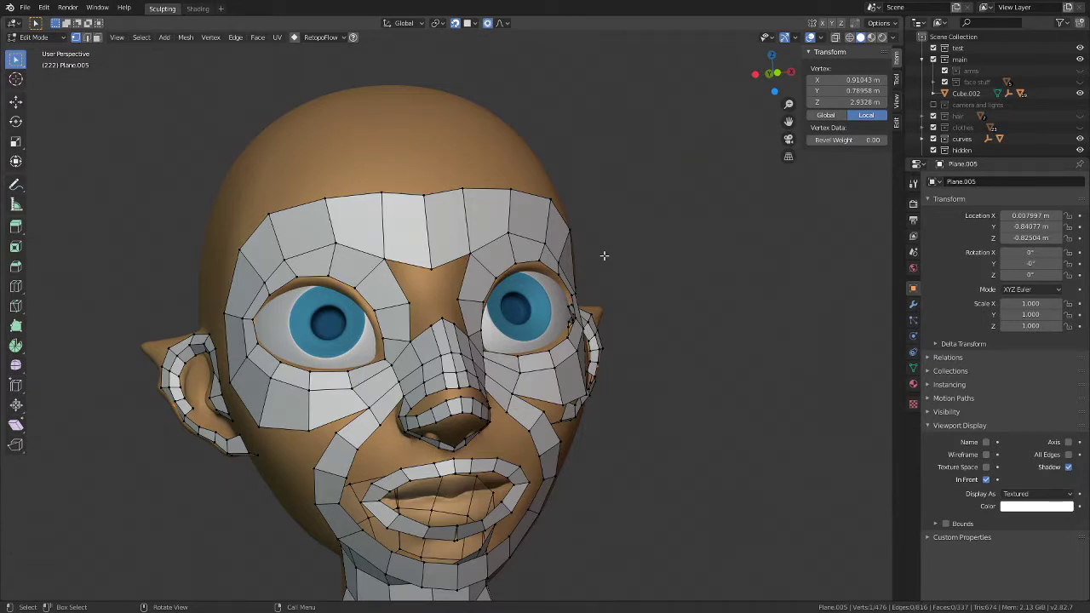
pyautogui.moveTo(579, 319); pyautogui.dragTo(384, 340, button='middle')
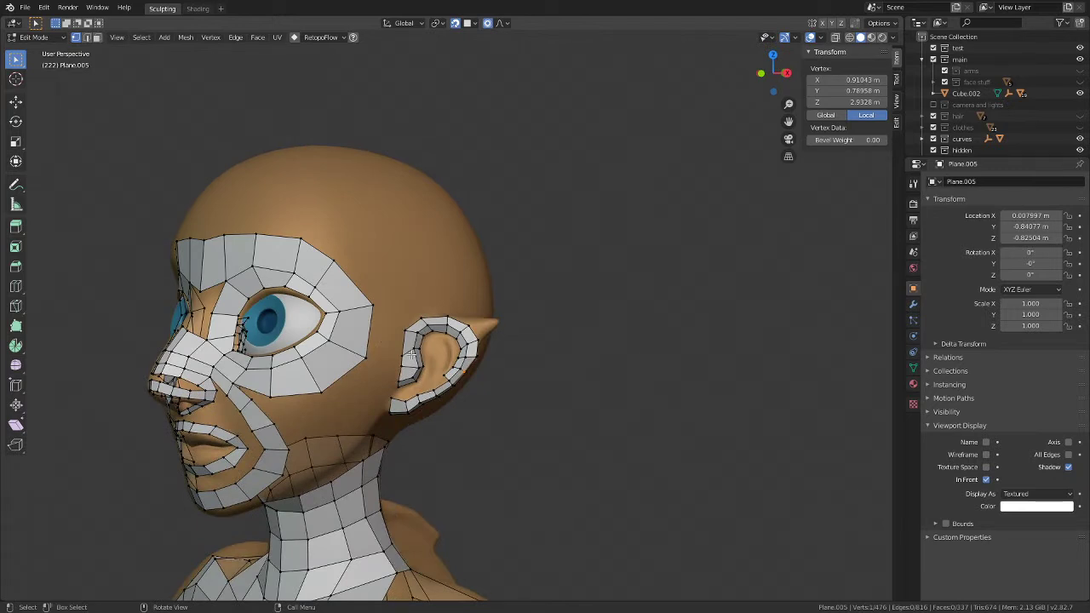
pyautogui.click(34, 36)
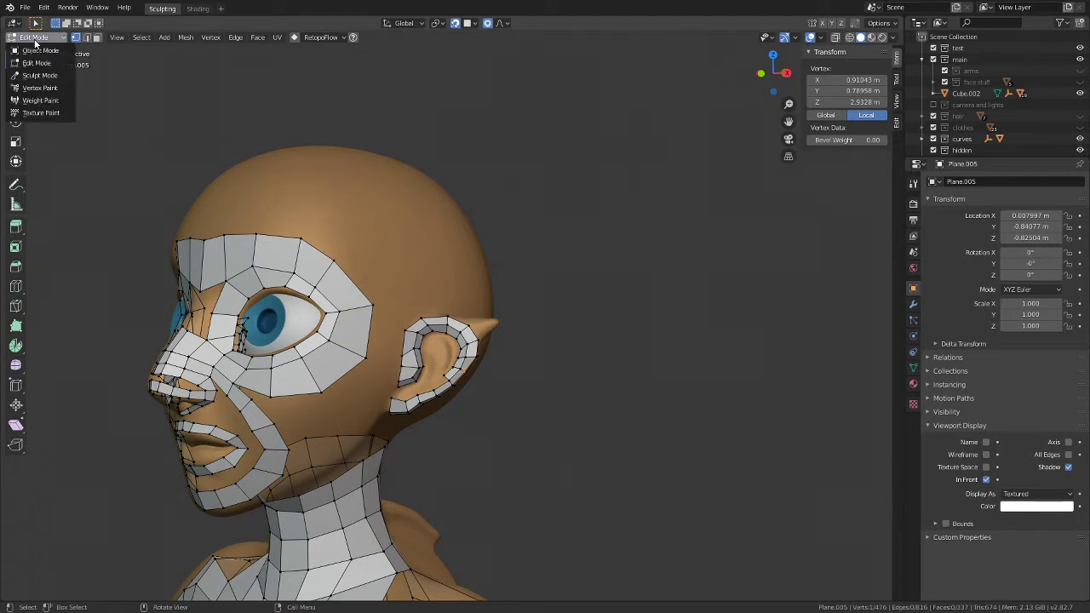
pyautogui.click(328, 37)
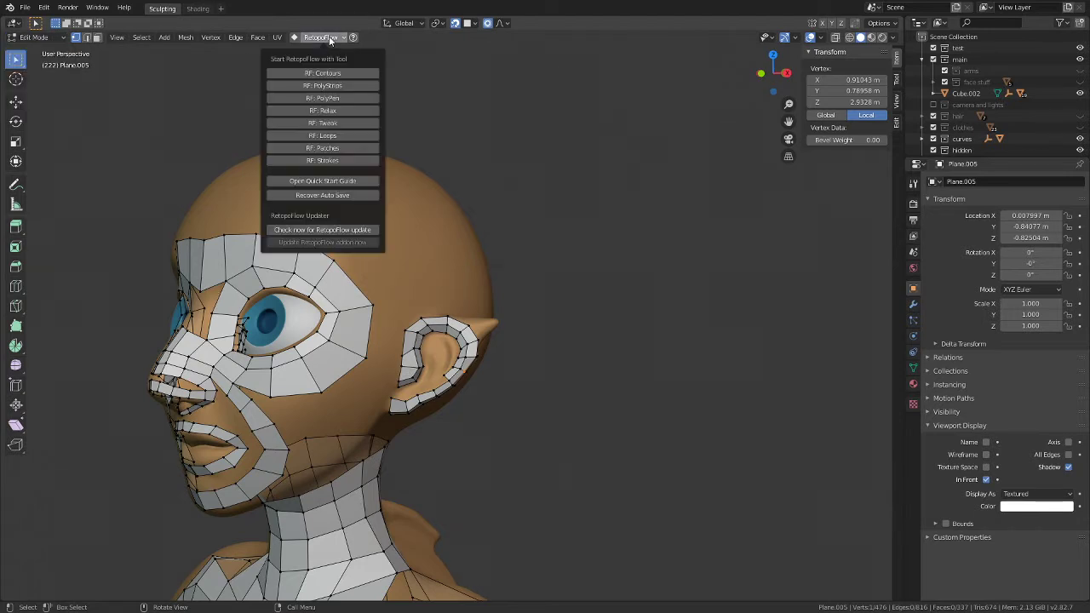
pyautogui.click(340, 98)
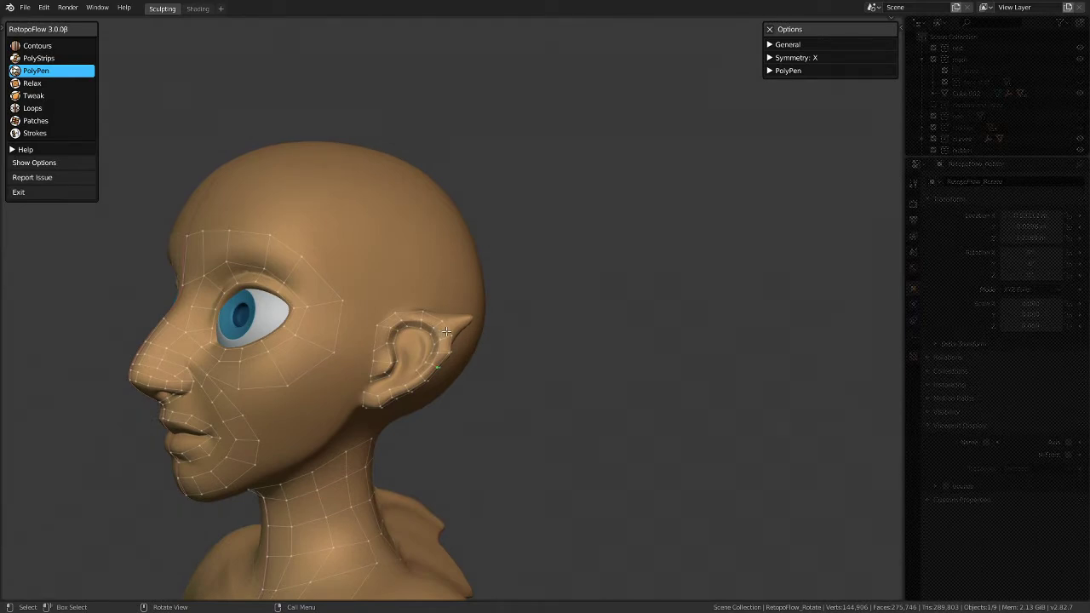
# Step: Add a triangle from the upper rear ear rim out to the point of the ear tip
pyautogui.scroll(2, 433, 325)
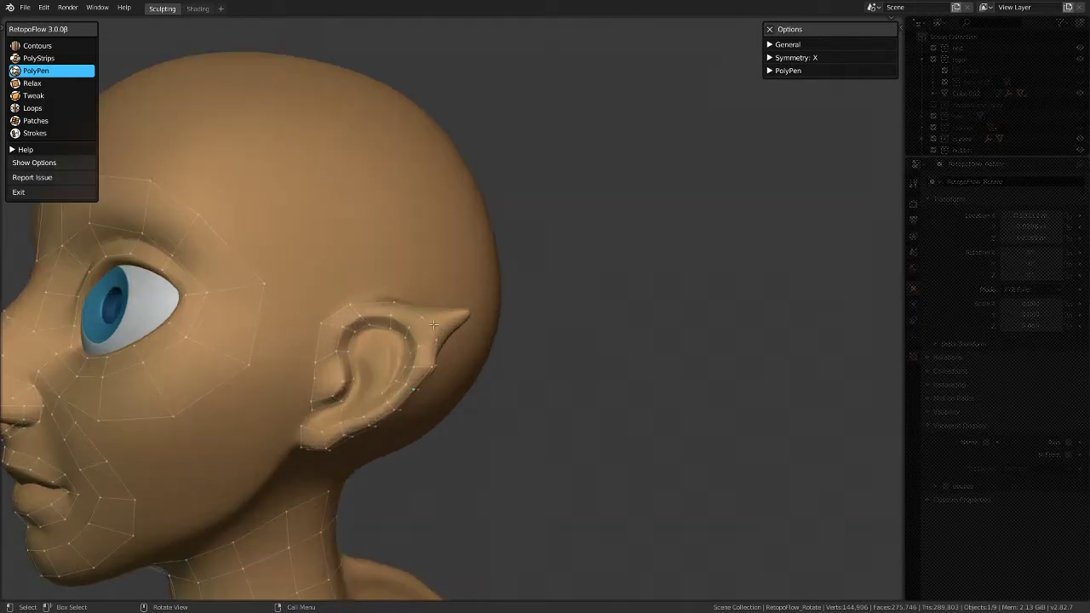
pyautogui.scroll(3, 436, 336)
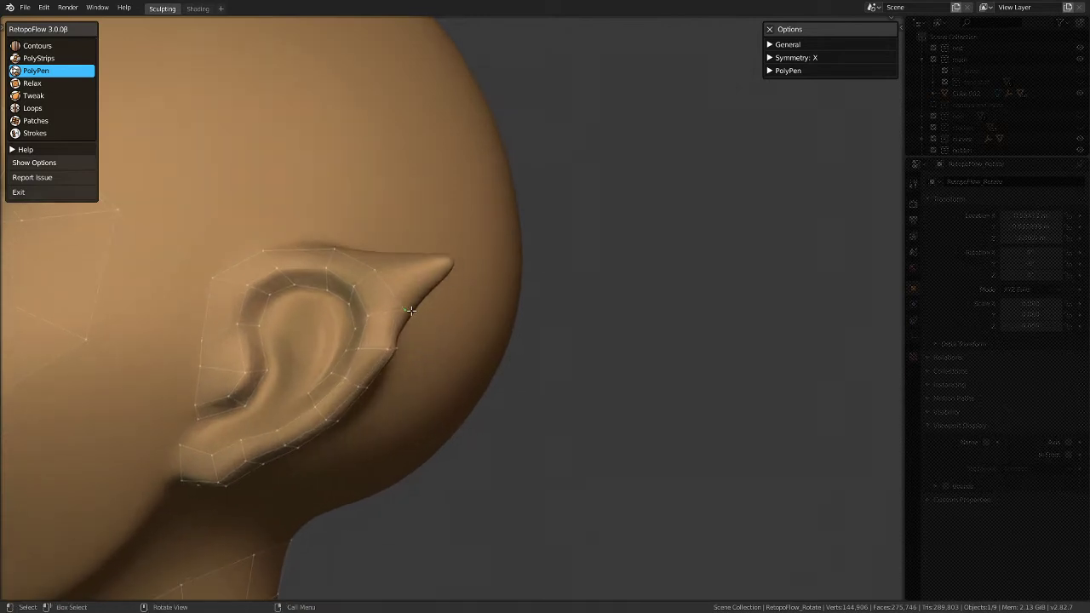
pyautogui.moveTo(412, 312); pyautogui.dragTo(393, 320, button='middle')
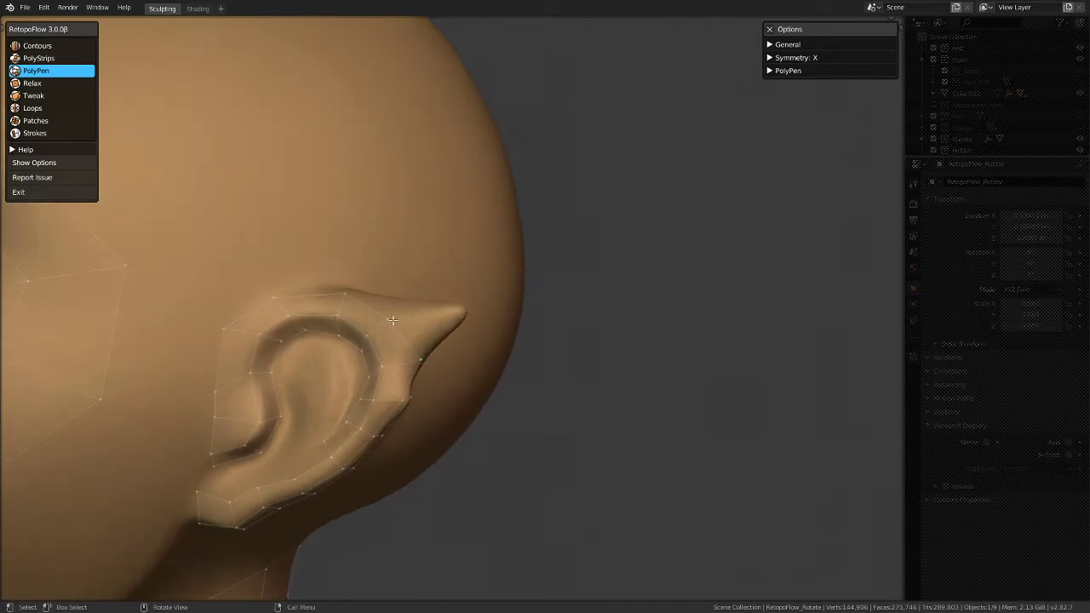
pyautogui.click(416, 352)
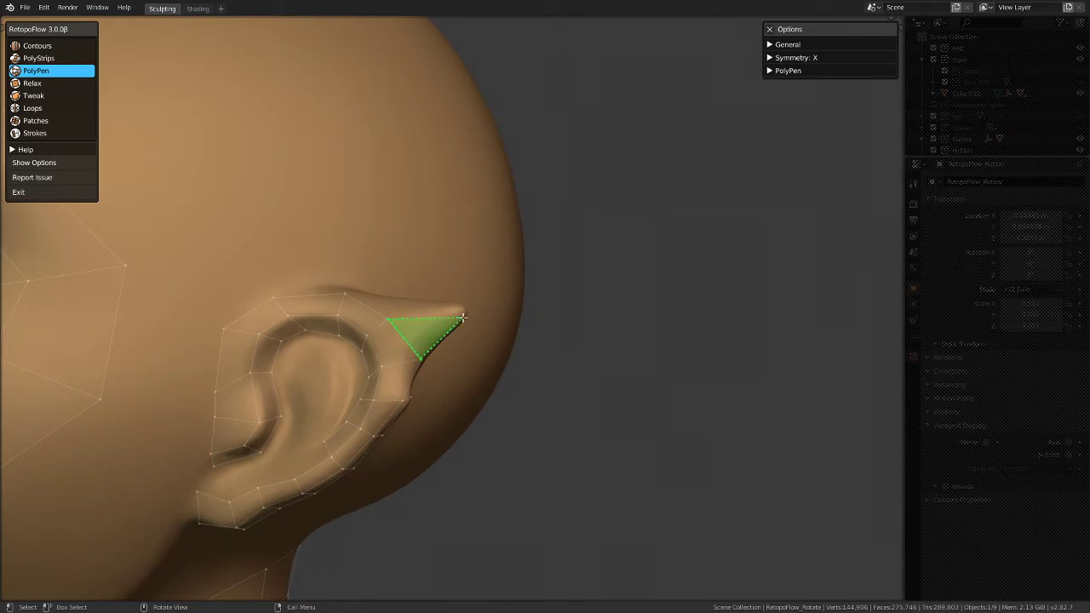
pyautogui.click(460, 314)
# Step: Extend the narrow back-edge strip from the notch up to the point of the ear tip
pyautogui.moveTo(458, 308); pyautogui.dragTo(266, 241, button='middle')
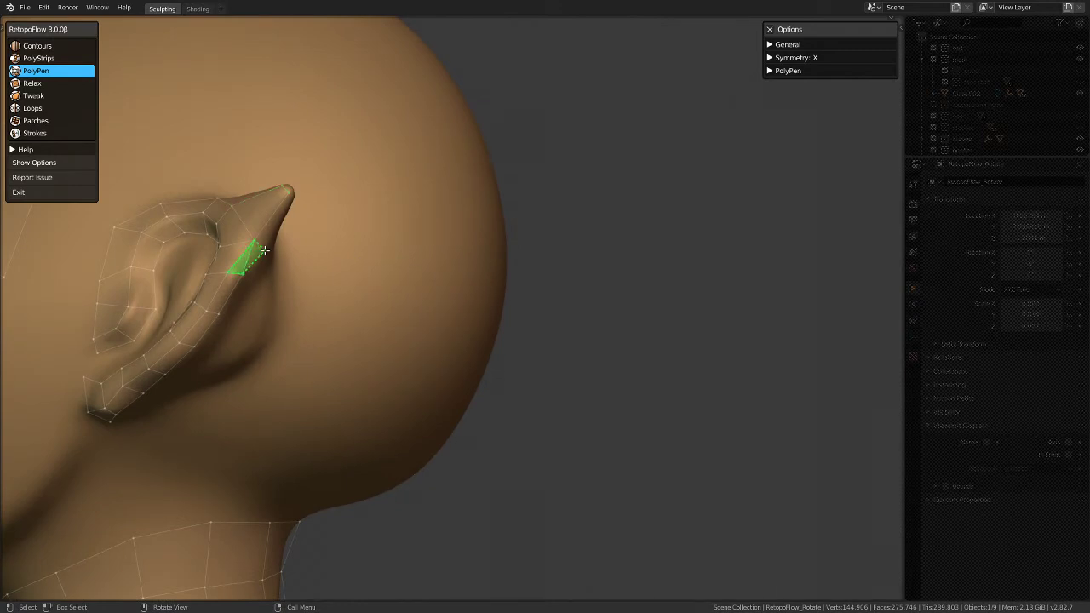
pyautogui.moveTo(244, 272); pyautogui.dragTo(219, 211, button='middle')
pyautogui.scroll(5, 219, 211)
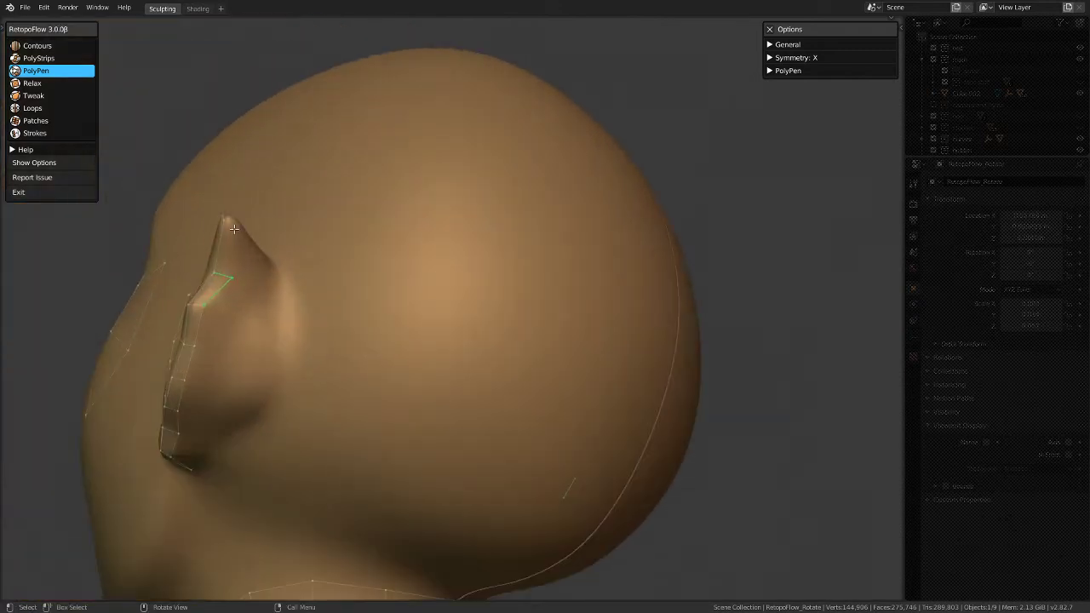
pyautogui.click(234, 285)
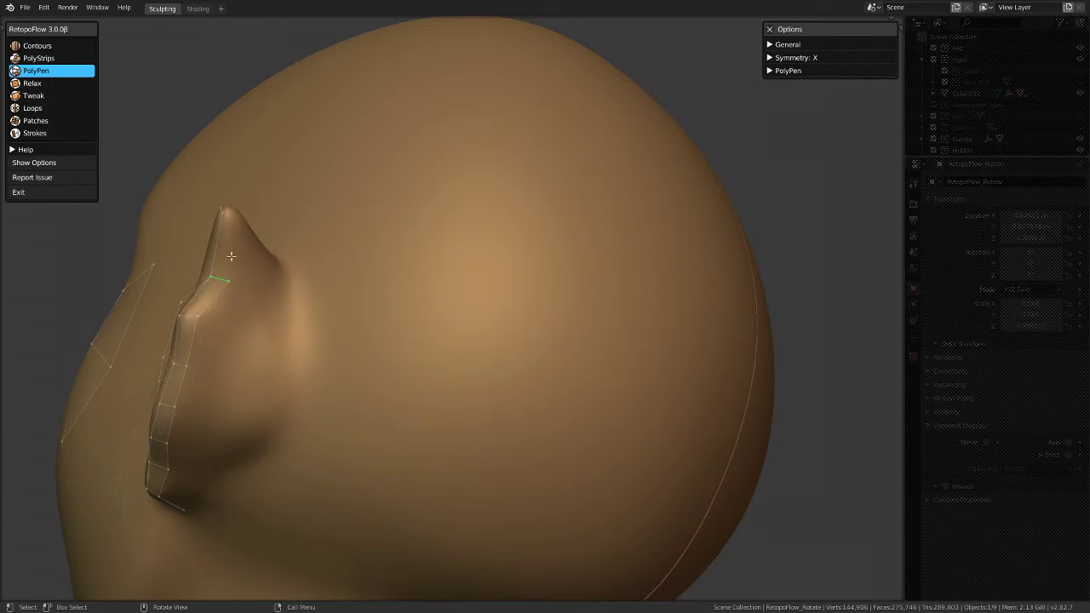
pyautogui.click(231, 212)
# Step: Build a narrow face from the point of the ear along the upper side of the tip toward the head
pyautogui.moveTo(259, 250); pyautogui.dragTo(294, 445, button='middle')
pyautogui.scroll(1, 284, 466)
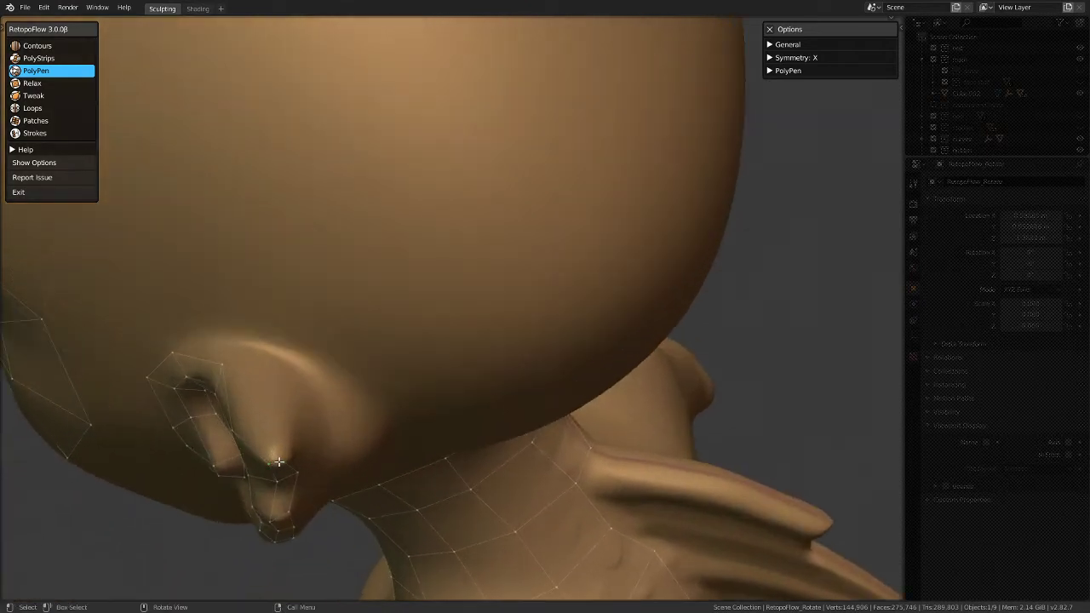
pyautogui.scroll(1, 274, 465)
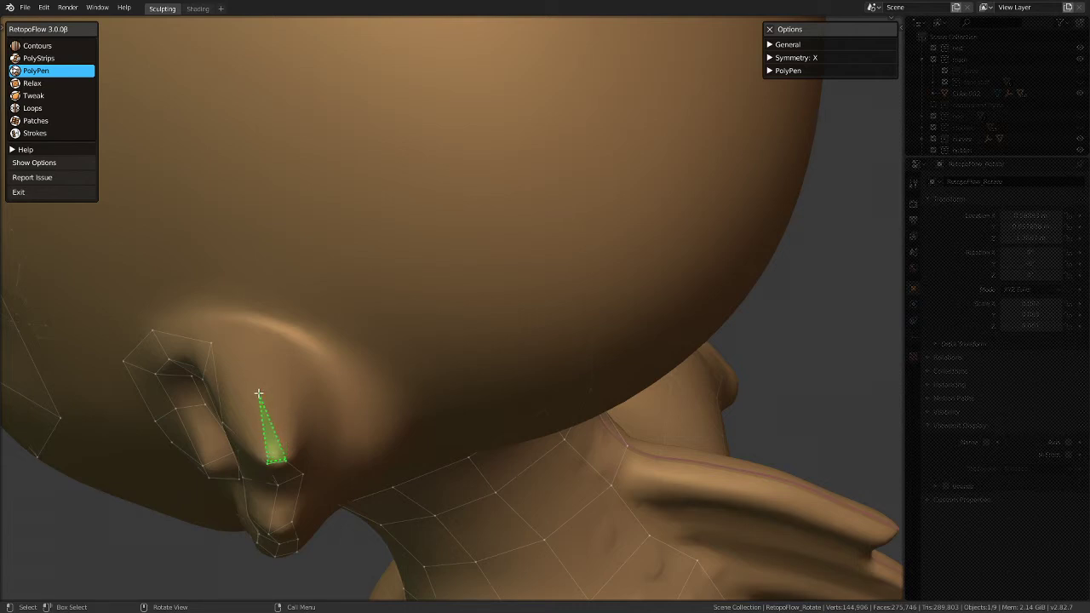
pyautogui.click(258, 393)
pyautogui.moveTo(295, 423); pyautogui.dragTo(333, 401, button='middle')
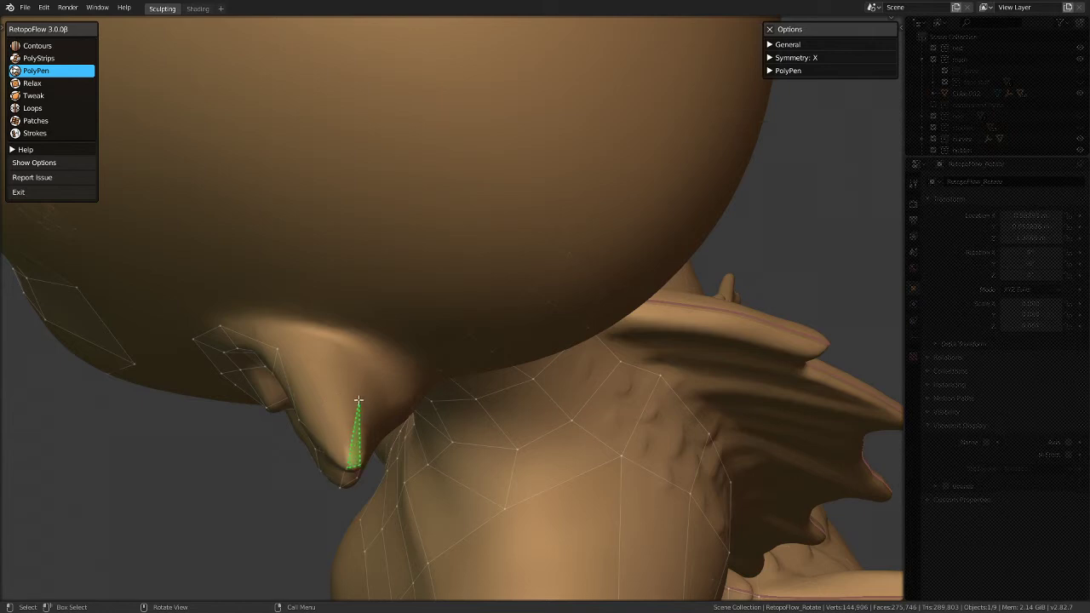
# Step: Fill the outer side of the pointed tip by joining its triangle to the new vertex on the upper ridge
pyautogui.moveTo(357, 528); pyautogui.dragTo(470, 380, button='middle')
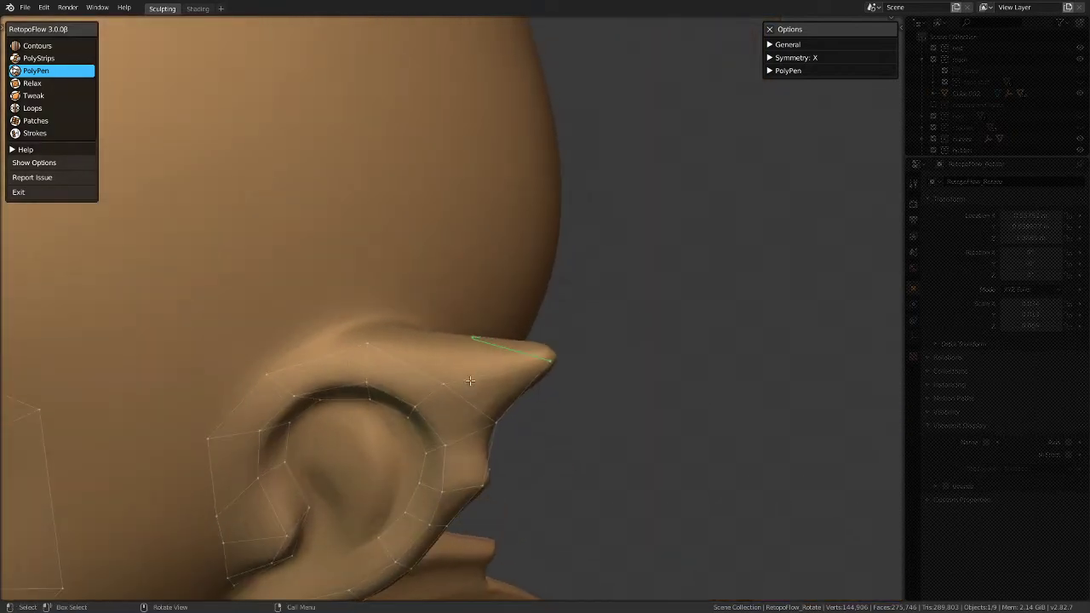
pyautogui.click(482, 389)
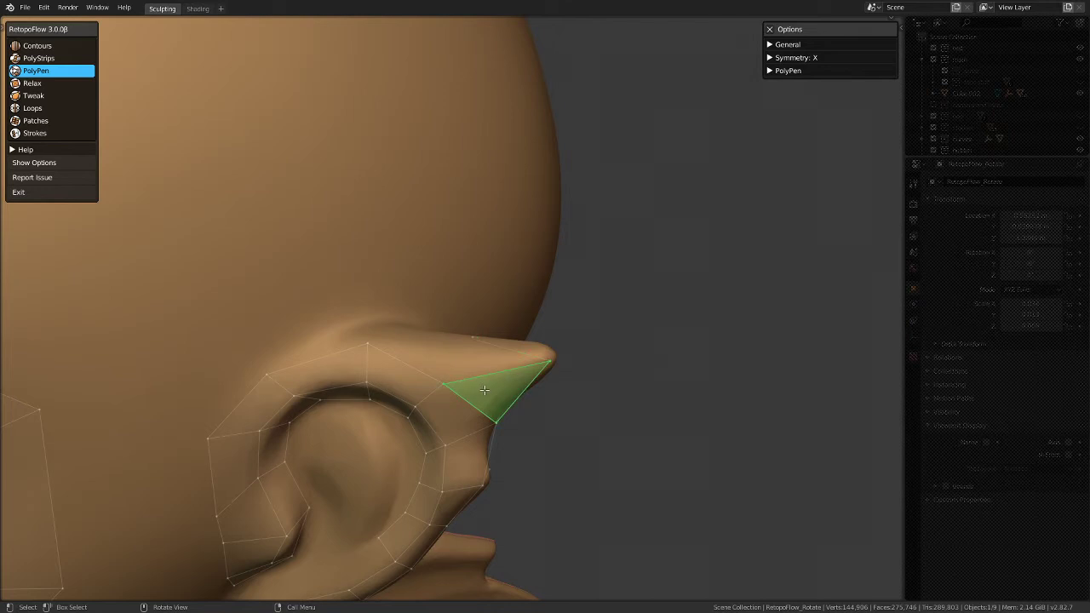
pyautogui.keyDown('ctrl'); pyautogui.click(476, 338); pyautogui.keyUp('ctrl')
pyautogui.moveTo(517, 375); pyautogui.dragTo(378, 438, button='middle')
pyautogui.moveTo(576, 360); pyautogui.dragTo(504, 327, button='middle')
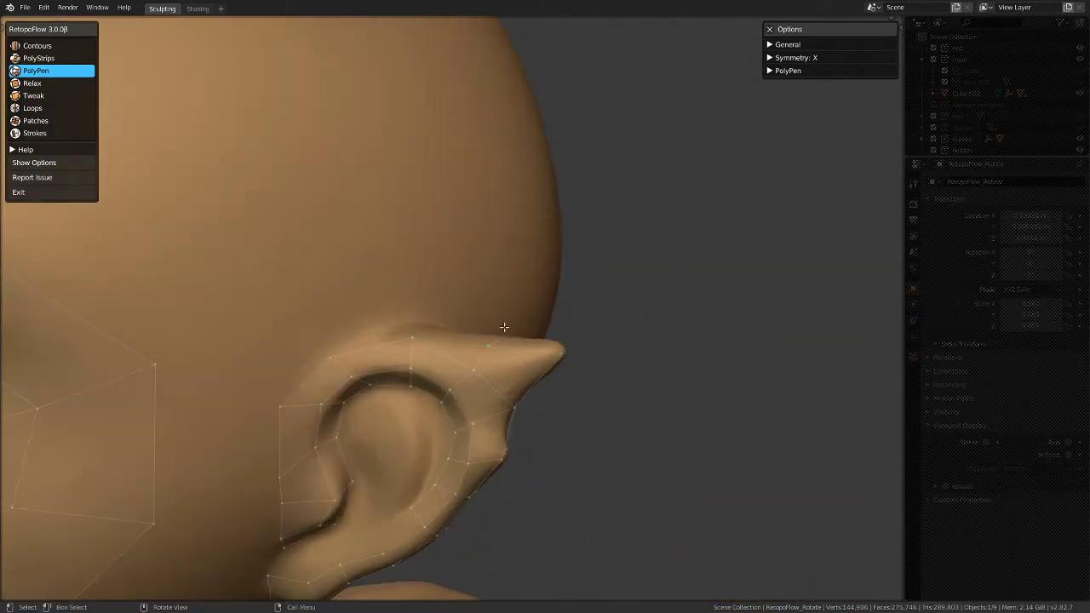
# Step: Add faces along the top of the ear, connecting the upper rim to the ridge of the pointed tip
pyautogui.moveTo(412, 339); pyautogui.dragTo(390, 362, button='middle')
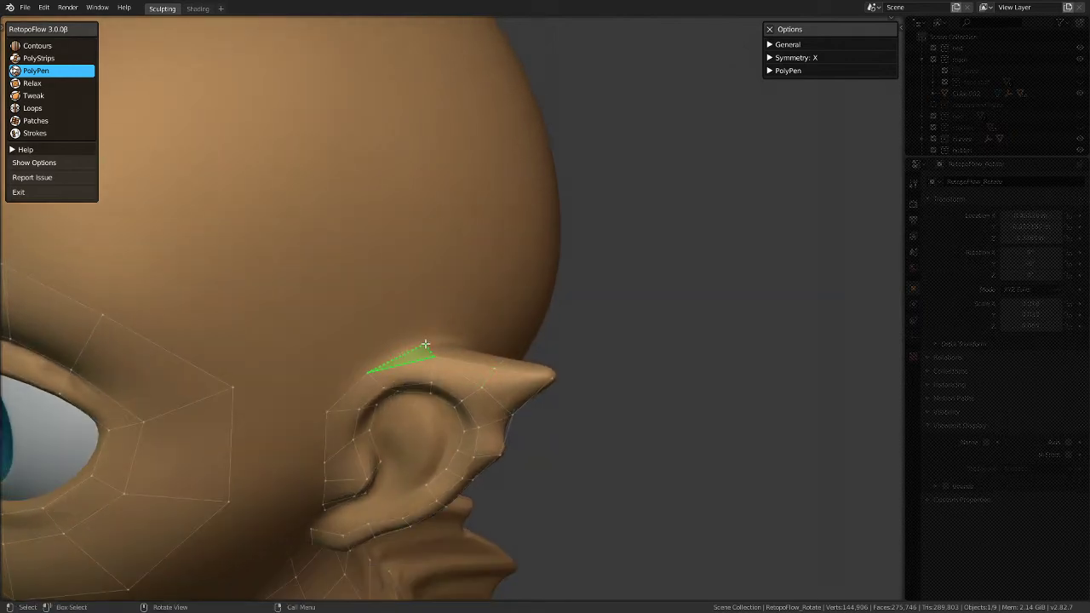
pyautogui.moveTo(425, 344); pyautogui.dragTo(426, 439, button='middle')
pyautogui.moveTo(447, 396)
pyautogui.mouseDown(button='middle')
pyautogui.moveTo(414, 437)
pyautogui.moveTo(445, 316)
pyautogui.moveTo(449, 406)
pyautogui.mouseUp(button='middle')
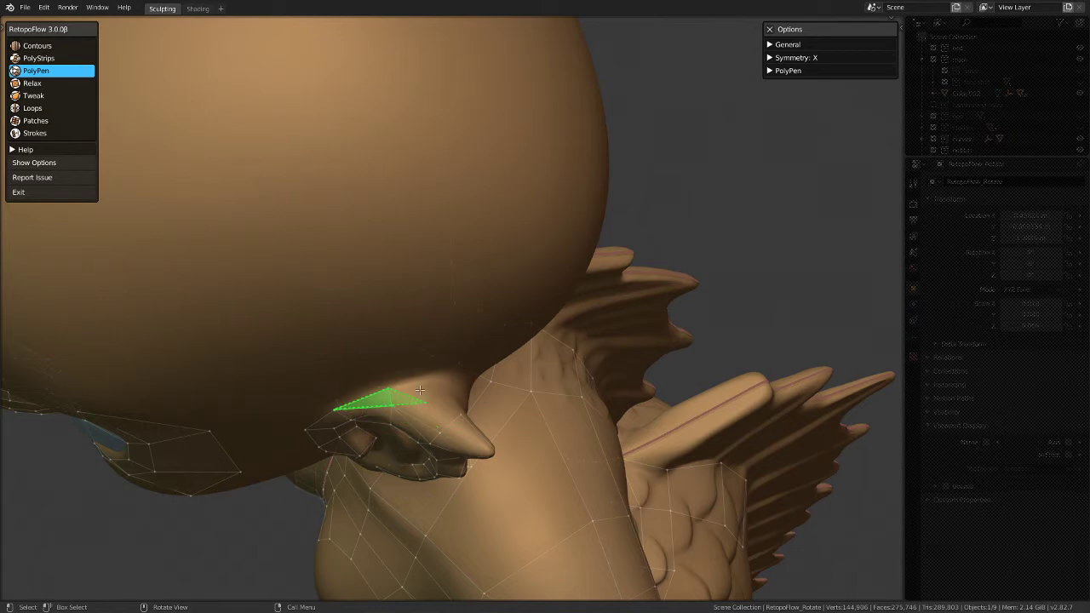
pyautogui.moveTo(407, 391); pyautogui.dragTo(389, 390, button='middle')
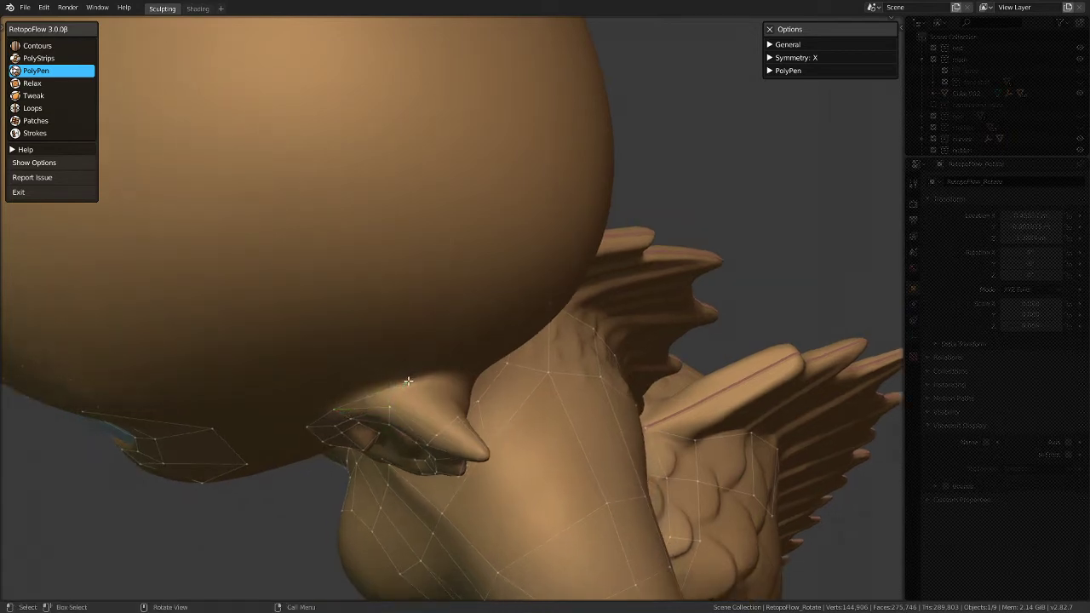
pyautogui.moveTo(448, 426); pyautogui.dragTo(479, 413, button='middle')
pyautogui.click(472, 412)
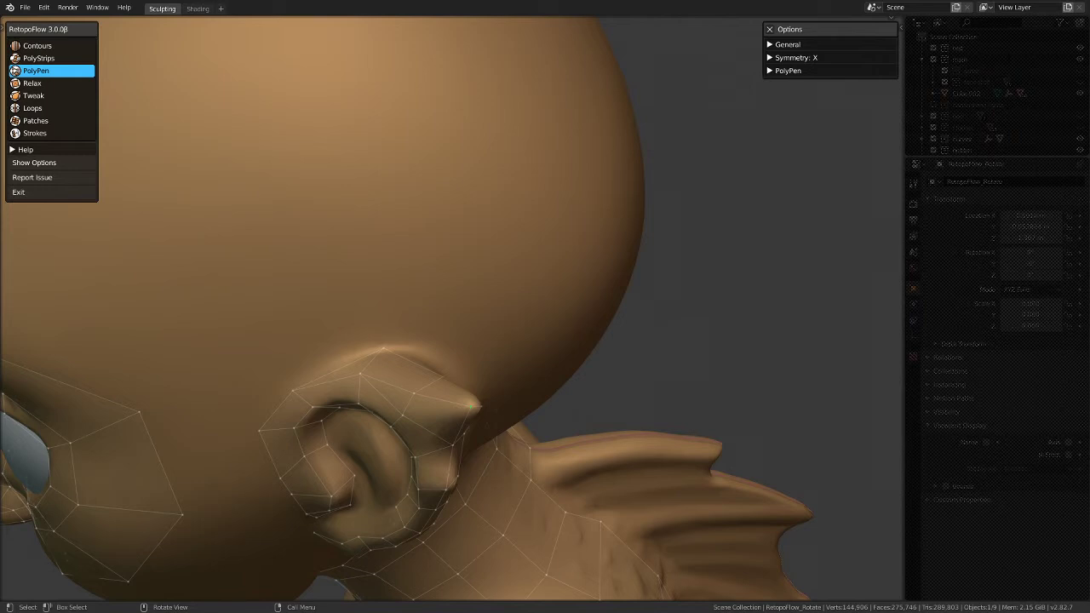
# Step: Rework the faces at the base of the pointed tip so the rim quads connect directly to its upper edge
pyautogui.moveTo(465, 363)
pyautogui.mouseDown(button='middle')
pyautogui.moveTo(314, 382)
pyautogui.moveTo(514, 438)
pyautogui.moveTo(421, 394)
pyautogui.moveTo(313, 431)
pyautogui.moveTo(424, 340)
pyautogui.moveTo(491, 258)
pyautogui.moveTo(468, 246)
pyautogui.moveTo(409, 341)
pyautogui.moveTo(565, 366)
pyautogui.moveTo(486, 479)
pyautogui.moveTo(338, 423)
pyautogui.moveTo(405, 342)
pyautogui.moveTo(443, 366)
pyautogui.moveTo(567, 315)
pyautogui.moveTo(627, 241)
pyautogui.mouseUp(button='middle')
pyautogui.moveTo(470, 314); pyautogui.dragTo(335, 425, button='middle')
pyautogui.moveTo(400, 409); pyautogui.dragTo(472, 247, button='middle')
pyautogui.moveTo(447, 320); pyautogui.dragTo(480, 339, button='middle')
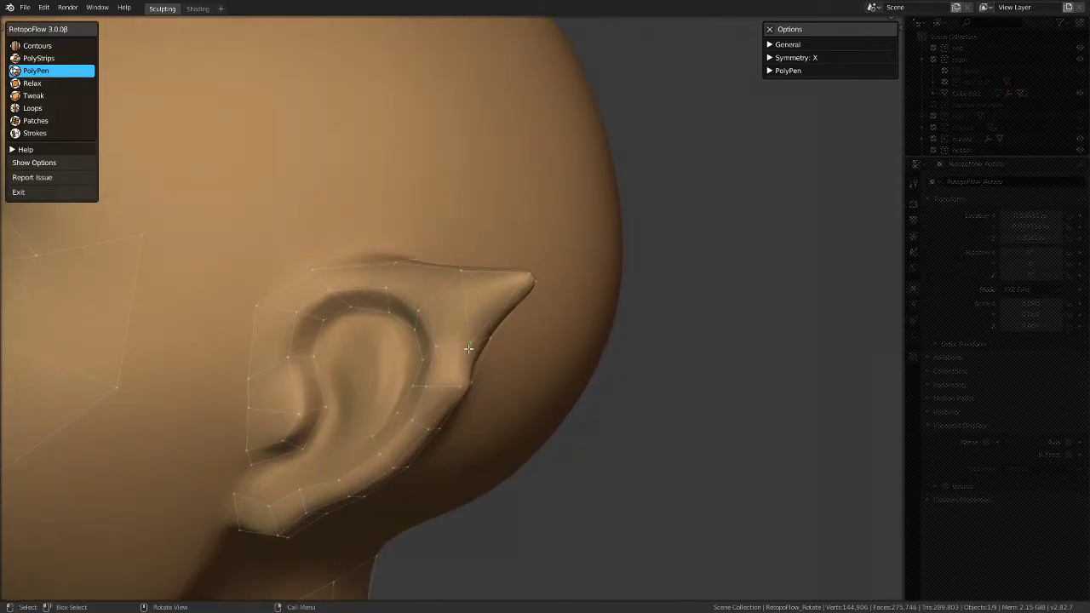
pyautogui.moveTo(487, 323); pyautogui.dragTo(530, 374, button='middle')
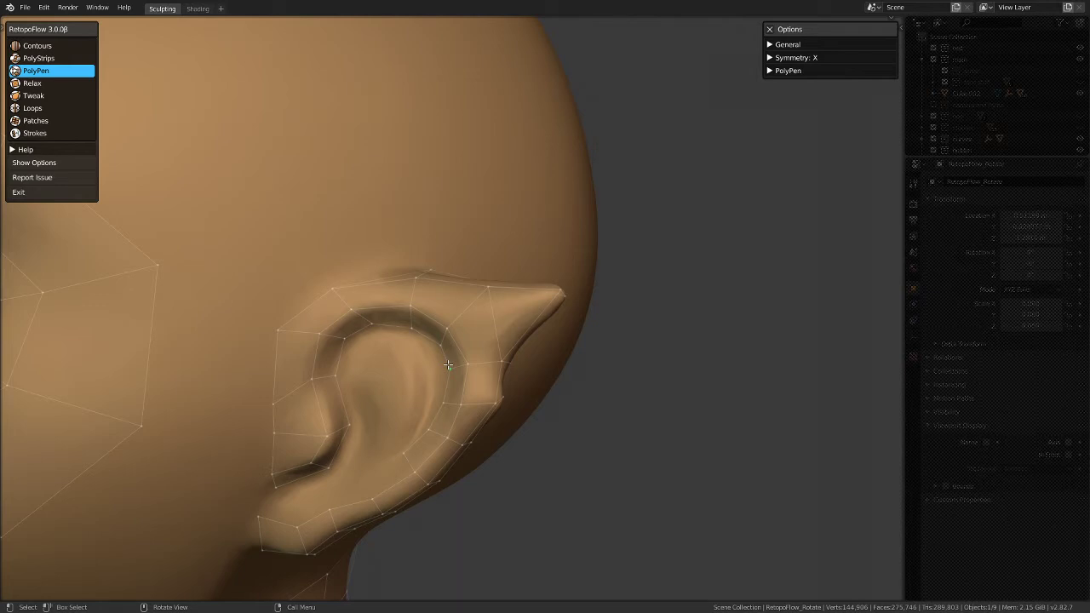
# Step: Start a row of quads on the back of the ear behind the earlobe and adjust its lower corner
pyautogui.moveTo(455, 310)
pyautogui.mouseDown(button='middle')
pyautogui.moveTo(199, 297)
pyautogui.moveTo(423, 319)
pyautogui.moveTo(362, 262)
pyautogui.moveTo(438, 239)
pyautogui.moveTo(438, 268)
pyautogui.moveTo(469, 287)
pyautogui.moveTo(457, 315)
pyautogui.moveTo(398, 294)
pyautogui.moveTo(448, 246)
pyautogui.moveTo(335, 380)
pyautogui.moveTo(343, 161)
pyautogui.moveTo(308, 191)
pyautogui.moveTo(353, 126)
pyautogui.moveTo(379, 143)
pyautogui.mouseUp(button='middle')
pyautogui.scroll(4, 390, 195)
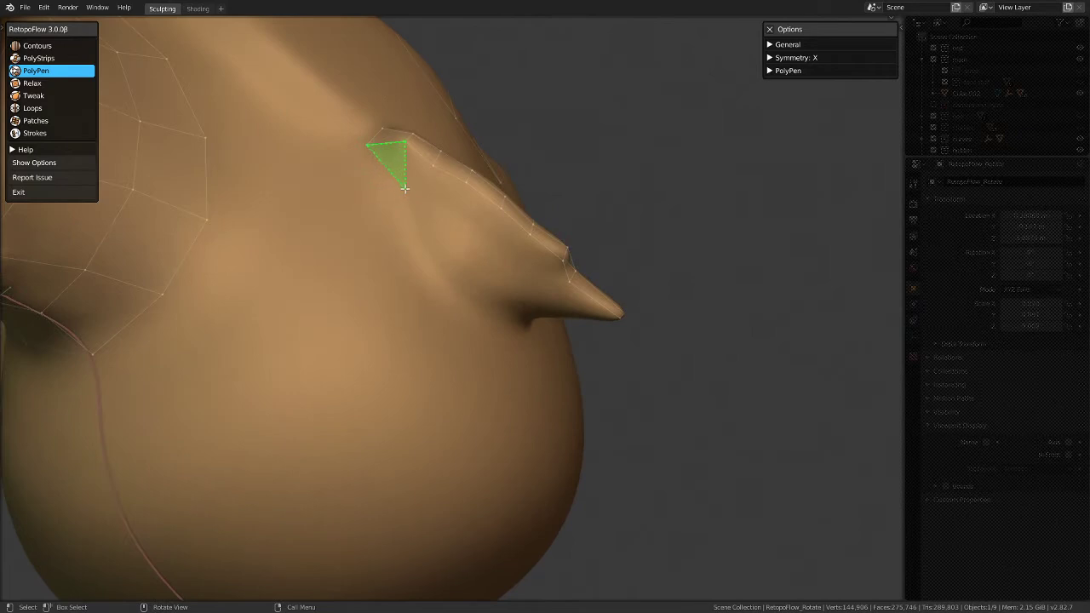
pyautogui.moveTo(386, 380)
pyautogui.mouseDown(button='middle')
pyautogui.moveTo(408, 450)
pyautogui.moveTo(591, 54)
pyautogui.moveTo(462, 445)
pyautogui.moveTo(527, 134)
pyautogui.moveTo(364, 465)
pyautogui.mouseUp(button='middle')
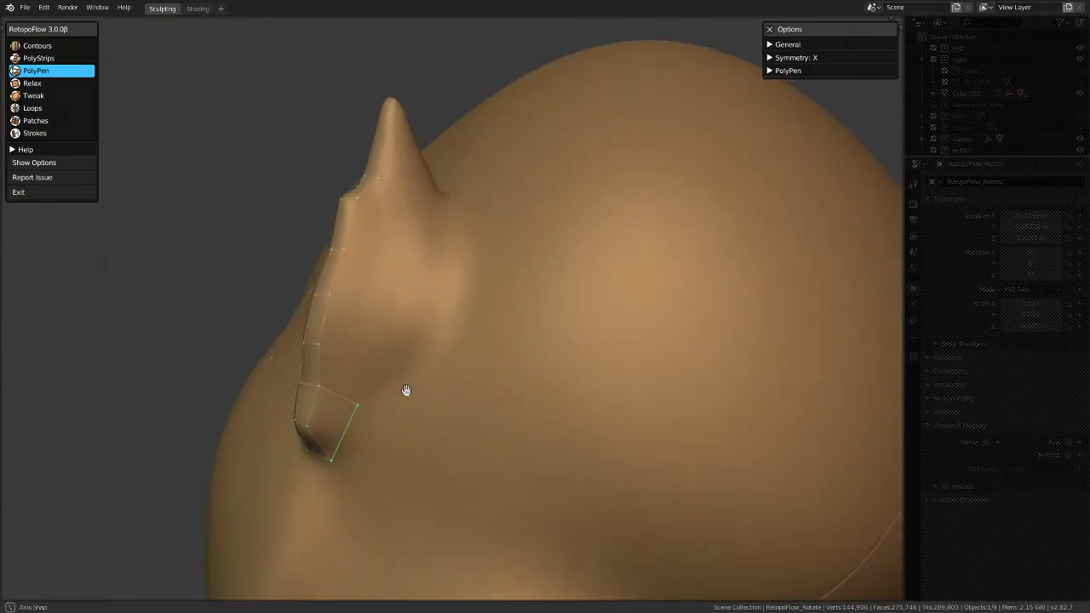
pyautogui.moveTo(407, 390); pyautogui.dragTo(417, 342, button='middle')
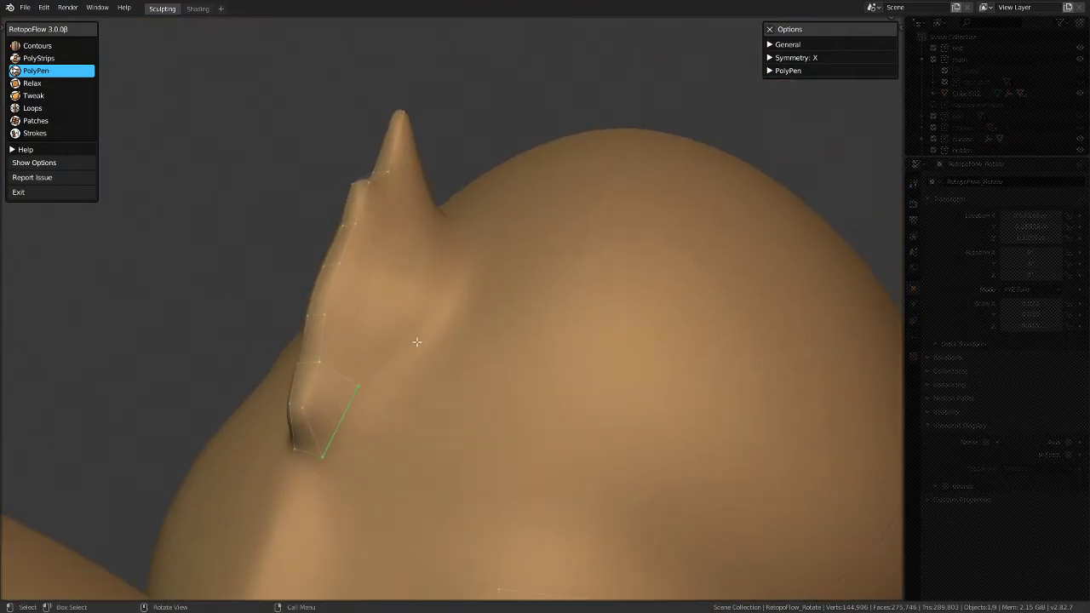
pyautogui.click(322, 445)
pyautogui.moveTo(358, 388); pyautogui.dragTo(344, 438, button='middle')
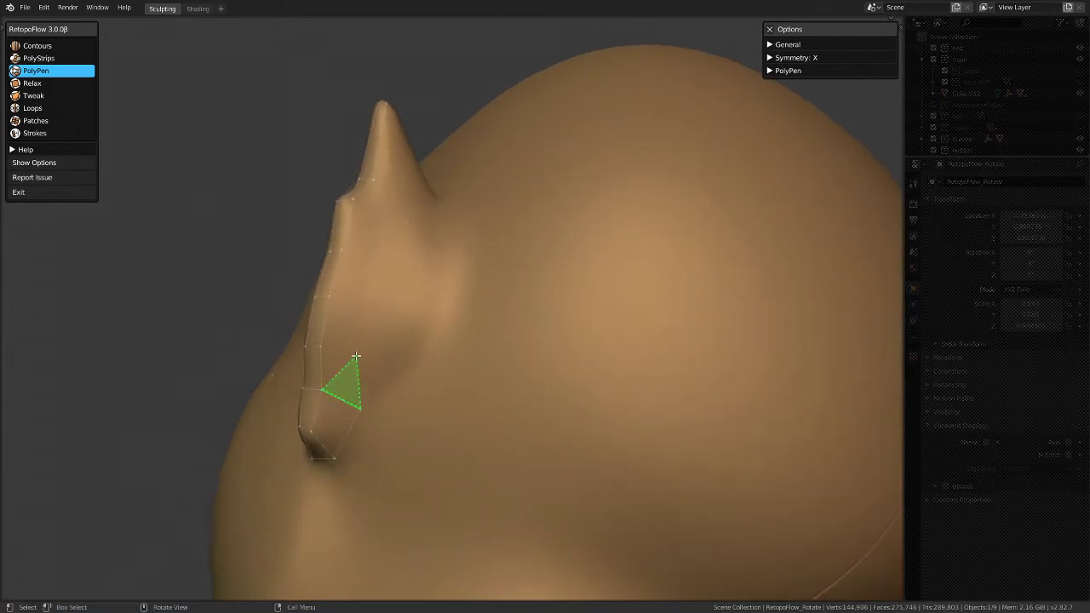
# Step: Continue the quad row up the back of the ear, past the notch to the base of the tip
pyautogui.click(356, 349)
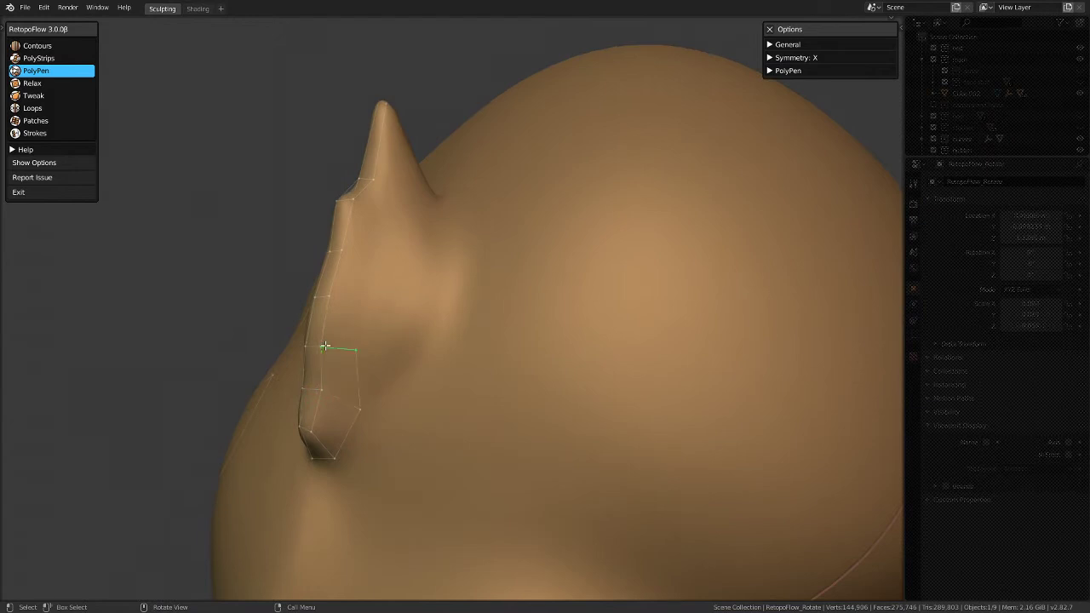
pyautogui.moveTo(361, 293)
pyautogui.mouseDown(button='middle')
pyautogui.moveTo(374, 298)
pyautogui.moveTo(350, 300)
pyautogui.mouseUp(button='middle')
pyautogui.click(349, 298)
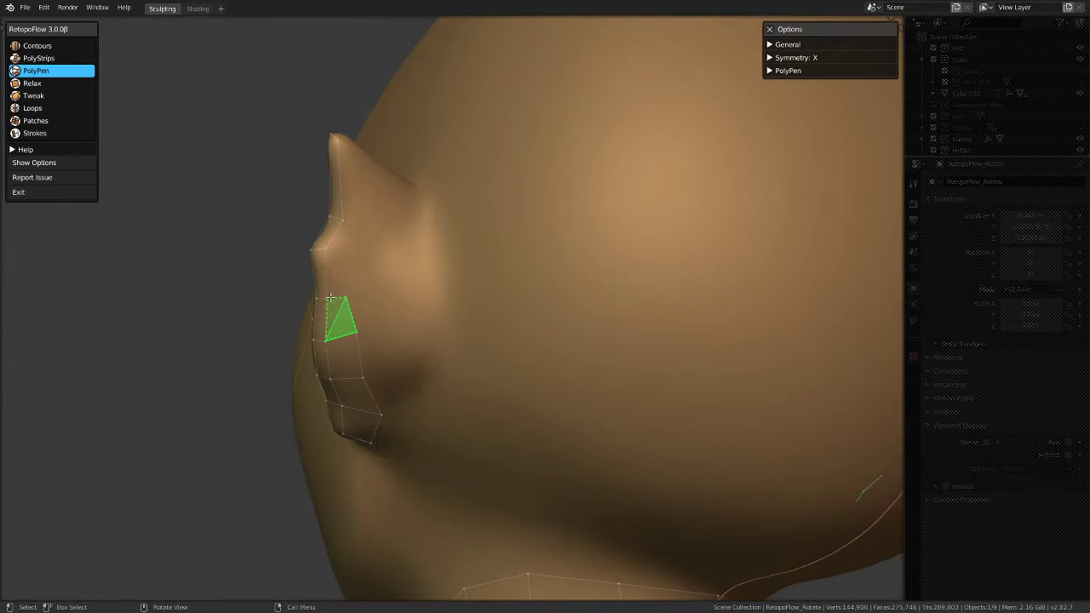
pyautogui.click(327, 249)
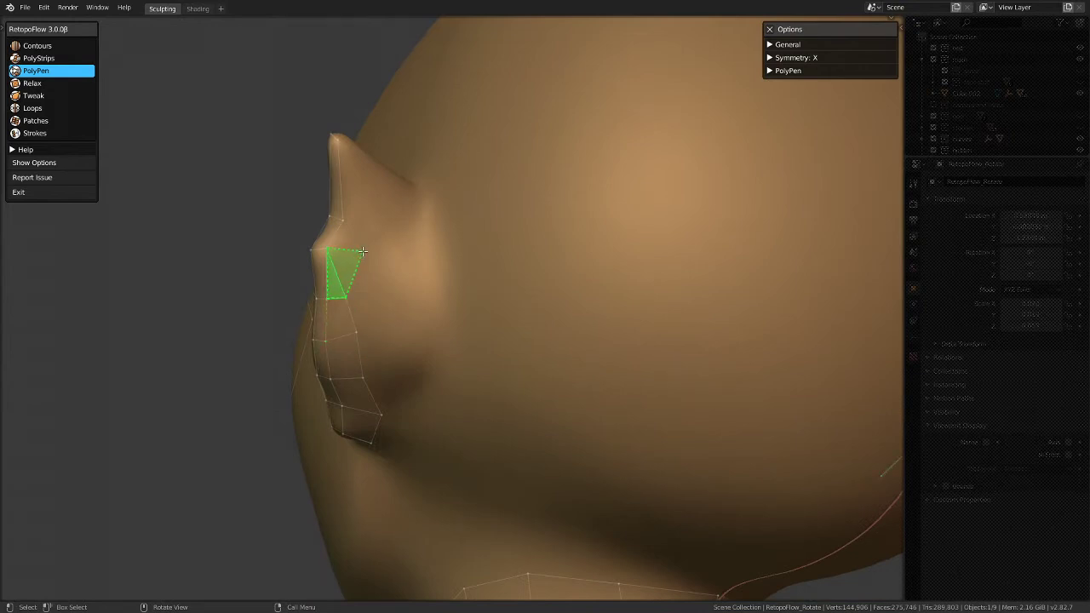
pyautogui.click(366, 227)
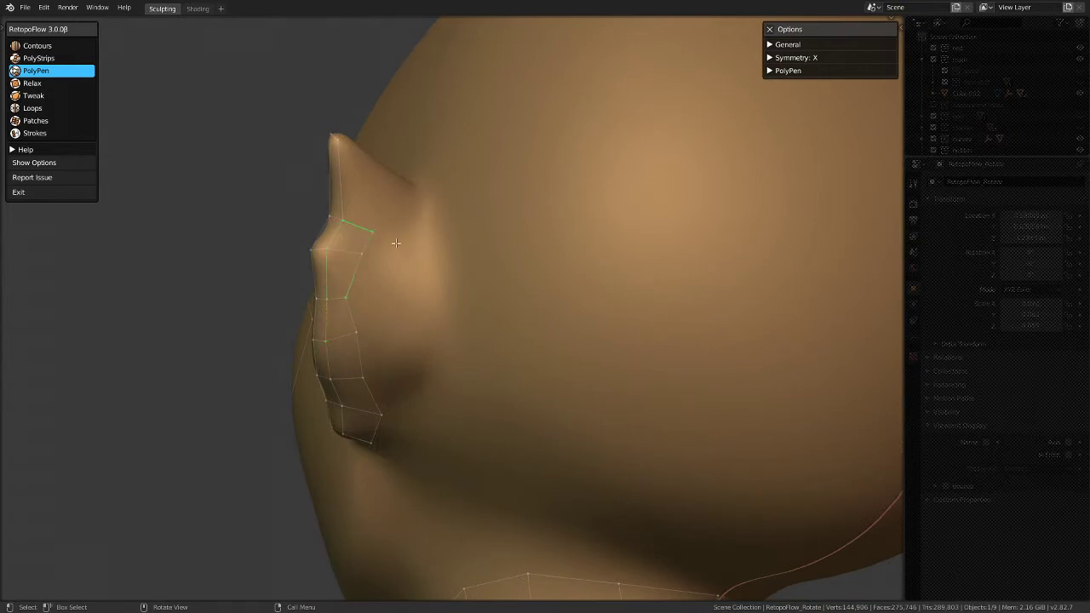
# Step: Fill the back of the pointed tip up to its ridge and add another quad toward the head
pyautogui.moveTo(366, 226); pyautogui.dragTo(356, 334, button='middle')
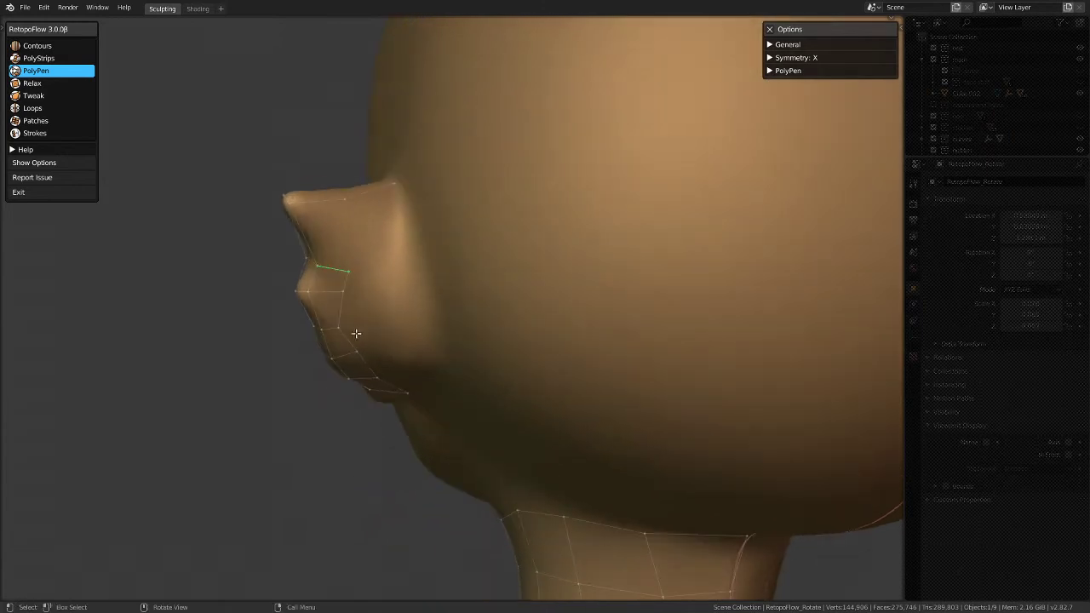
pyautogui.click(342, 200)
pyautogui.click(353, 234)
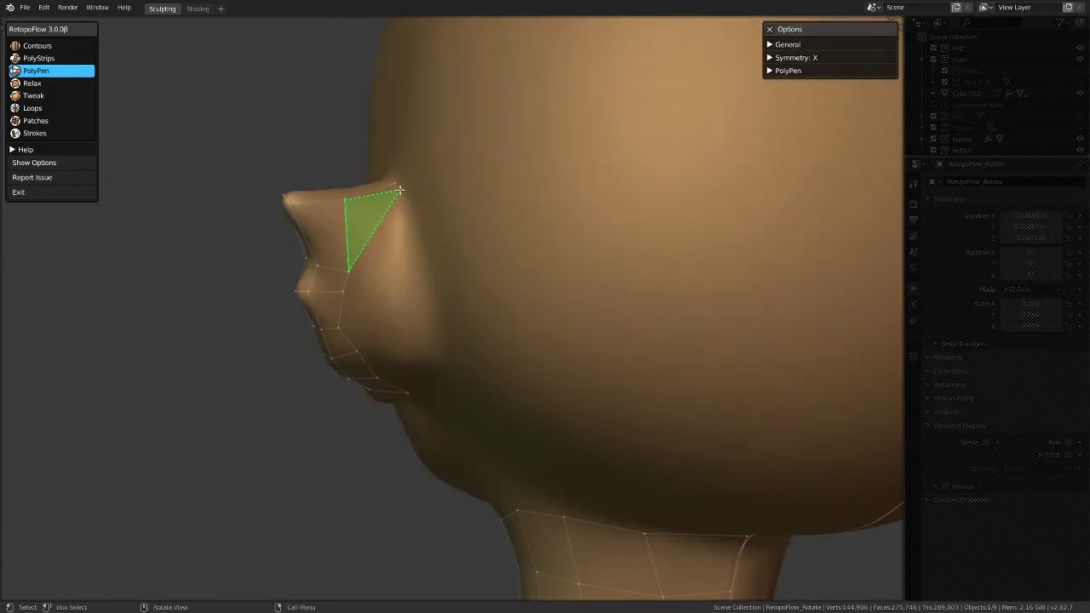
pyautogui.click(387, 247)
pyautogui.moveTo(388, 247); pyautogui.dragTo(392, 417, button='middle')
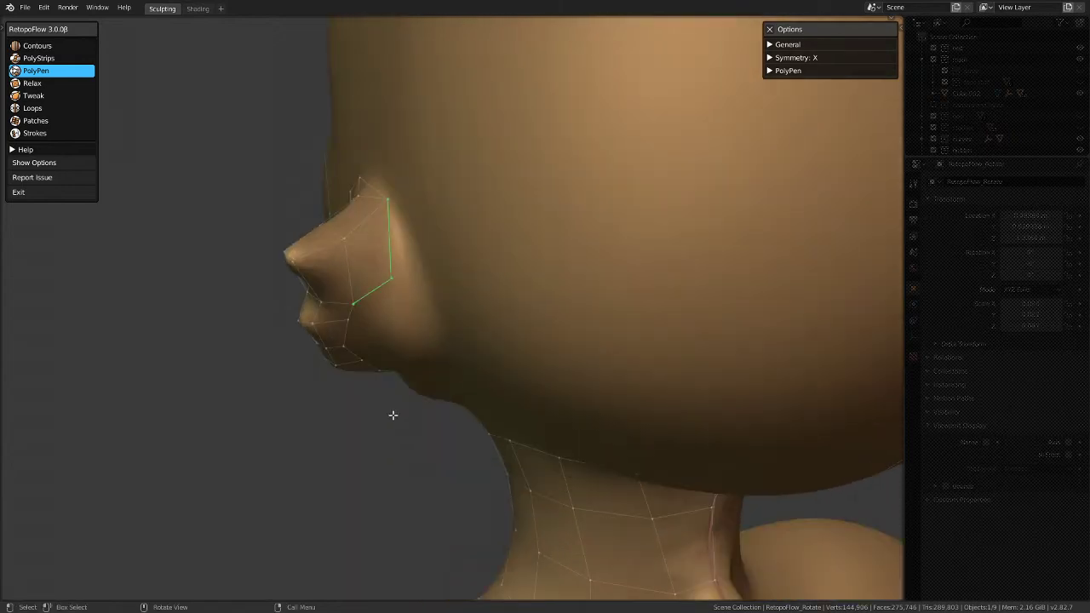
# Step: Bridge the gap between the earlobe and the front fold of the ear with PolyPen faces
pyautogui.moveTo(469, 356); pyautogui.dragTo(584, 332, button='middle')
pyautogui.moveTo(306, 299); pyautogui.dragTo(360, 334, button='middle')
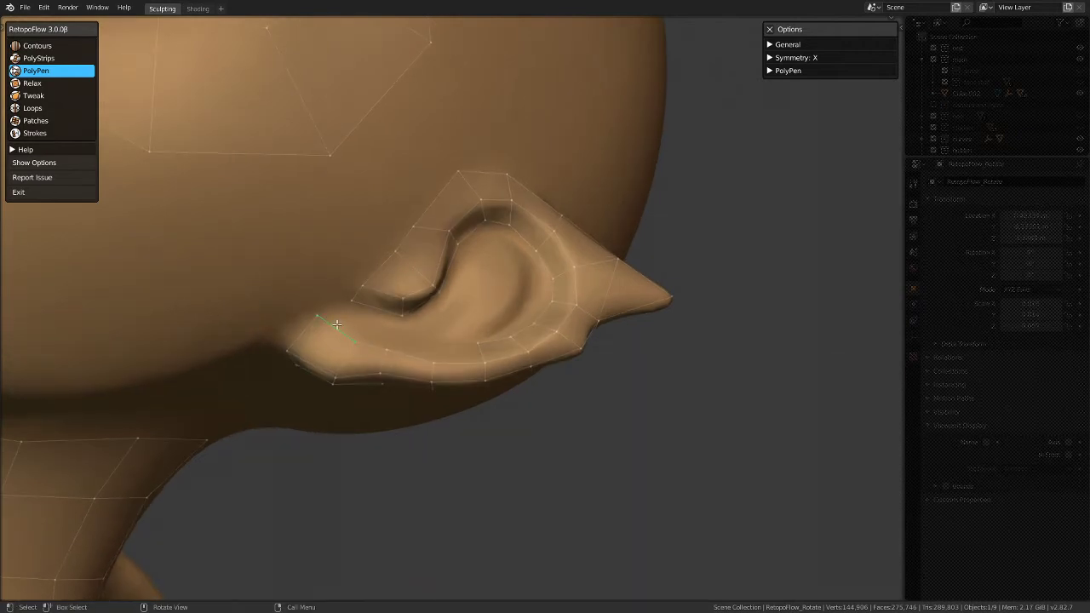
pyautogui.click(354, 340)
pyautogui.moveTo(442, 336); pyautogui.dragTo(252, 382, button='middle')
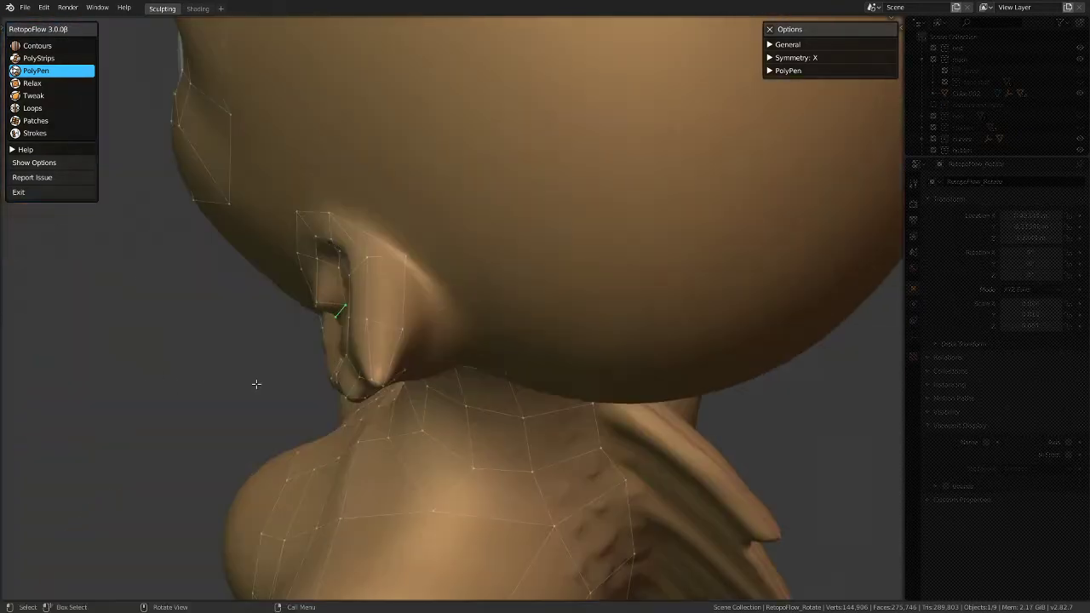
pyautogui.moveTo(389, 287); pyautogui.dragTo(418, 190, button='middle')
pyautogui.moveTo(388, 264); pyautogui.dragTo(519, 438, button='middle')
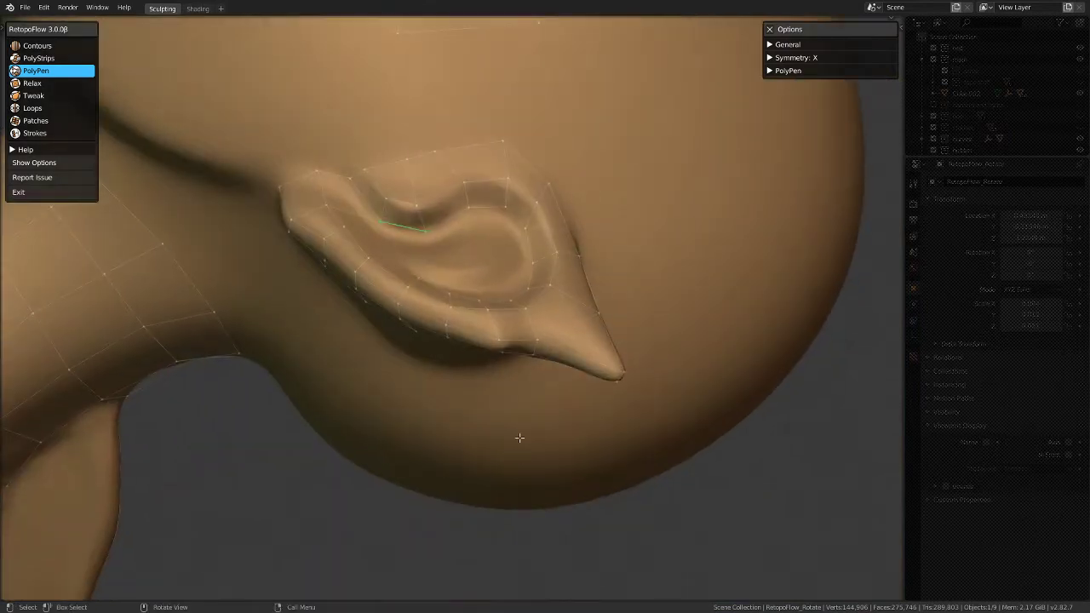
pyautogui.moveTo(385, 163); pyautogui.dragTo(365, 207, button='middle')
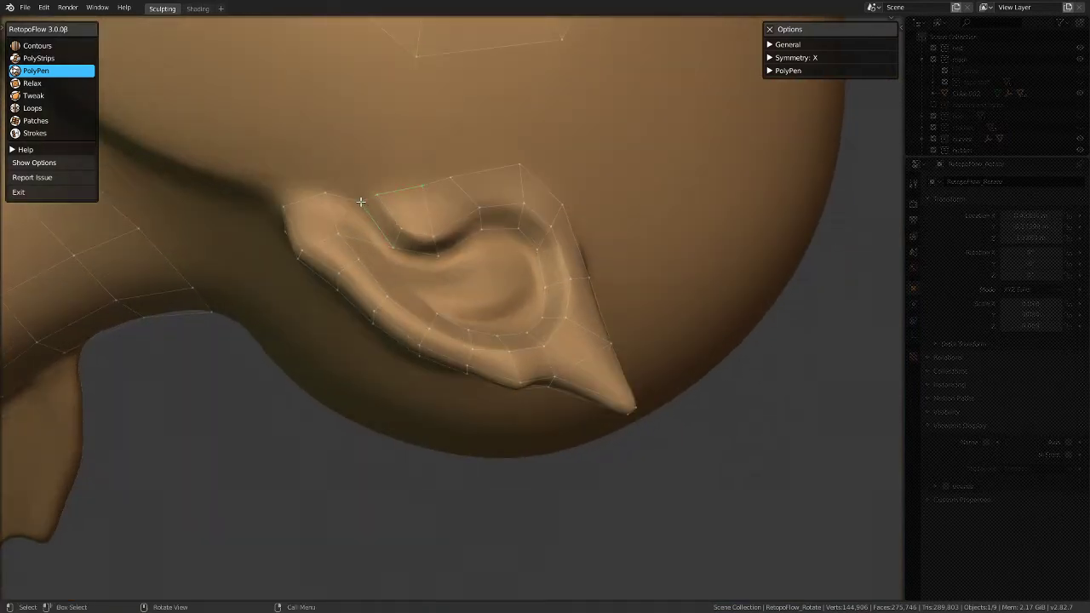
pyautogui.click(352, 196)
pyautogui.click(454, 176)
# Step: Reposition the outer vertices along the ear's upper front edge to even out their spacing
pyautogui.moveTo(577, 207); pyautogui.dragTo(511, 181, button='middle')
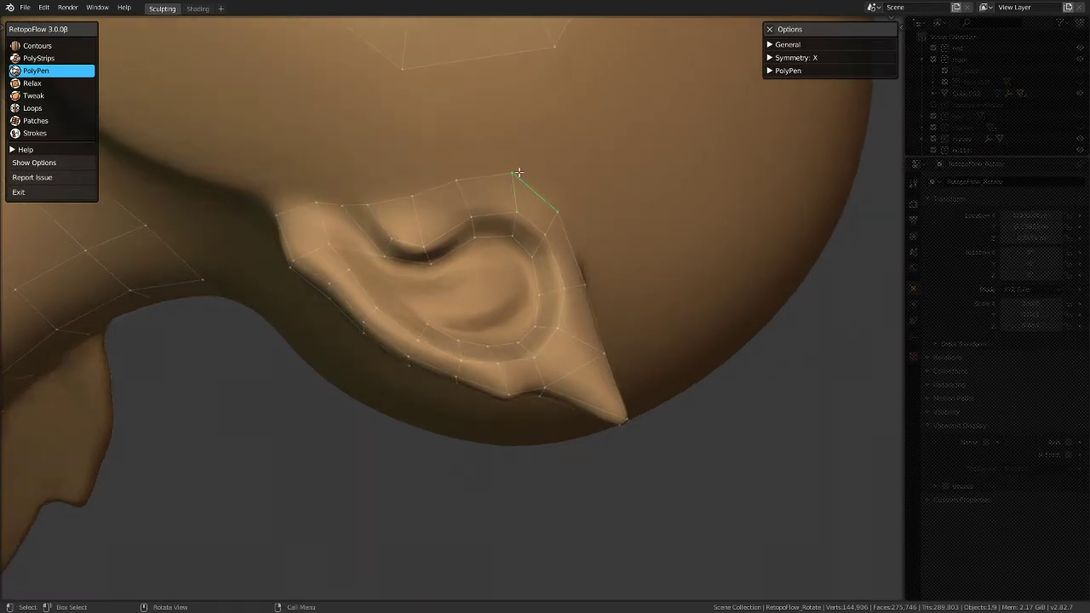
pyautogui.moveTo(526, 170); pyautogui.dragTo(536, 176)
pyautogui.moveTo(461, 177)
pyautogui.mouseDown()
pyautogui.moveTo(452, 185)
pyautogui.moveTo(461, 180)
pyautogui.mouseUp()
pyautogui.moveTo(476, 181); pyautogui.dragTo(482, 178, button='middle')
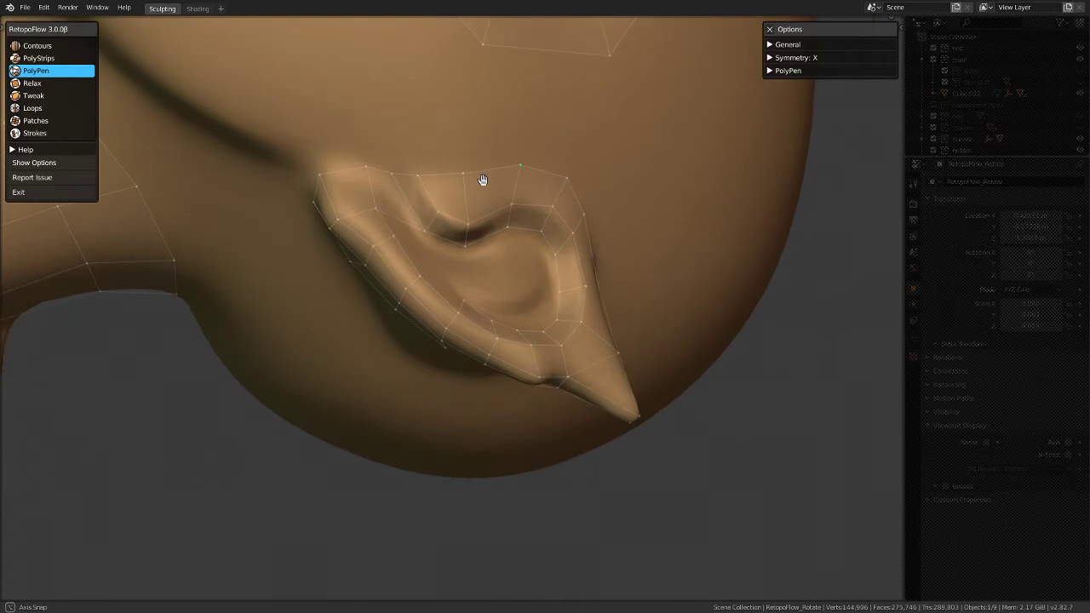
pyautogui.moveTo(490, 231); pyautogui.dragTo(431, 209, button='middle')
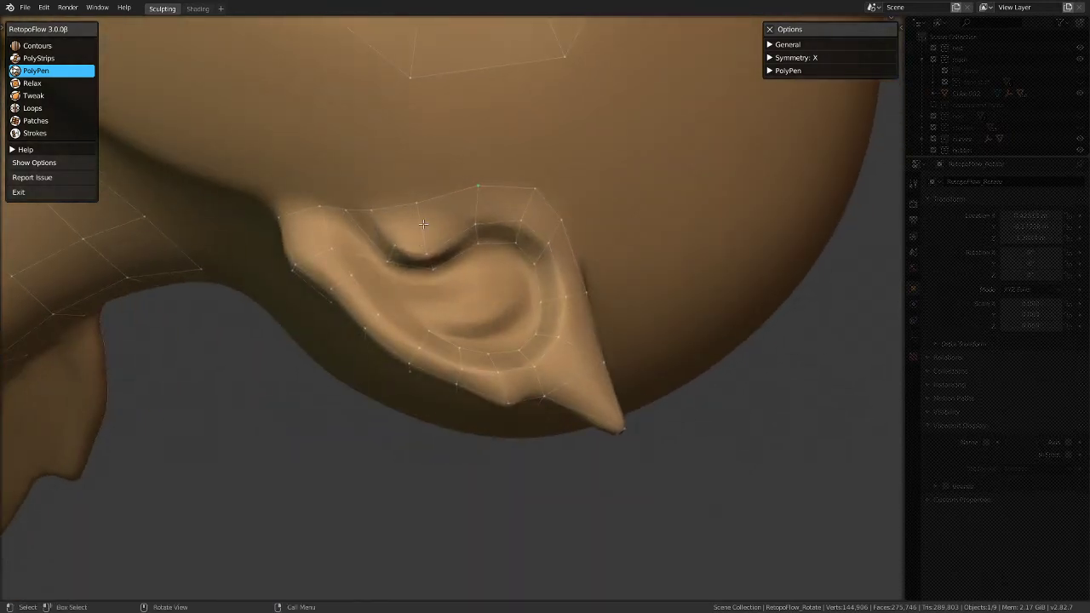
# Step: Start a strip of quads on the side of the head along the ear's upper front edge
pyautogui.click(472, 140)
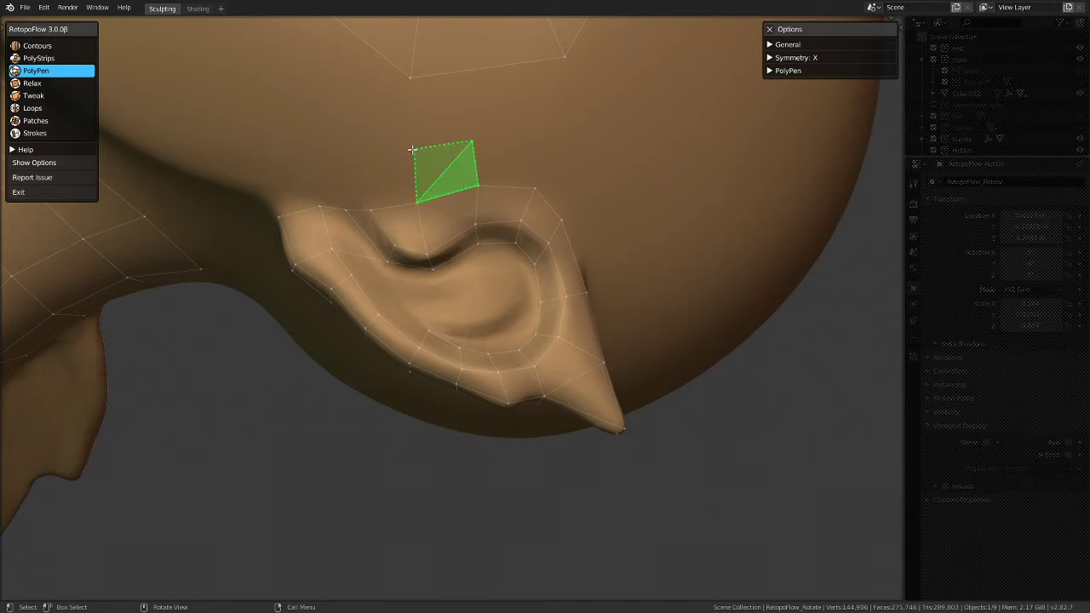
pyautogui.click(370, 207)
pyautogui.click(356, 158)
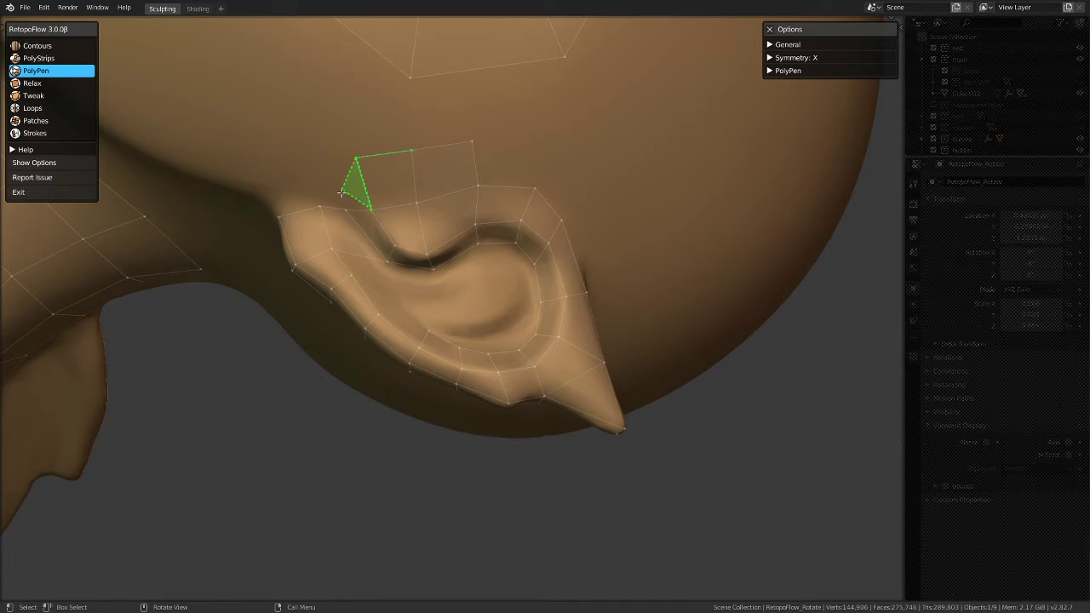
pyautogui.click(326, 208)
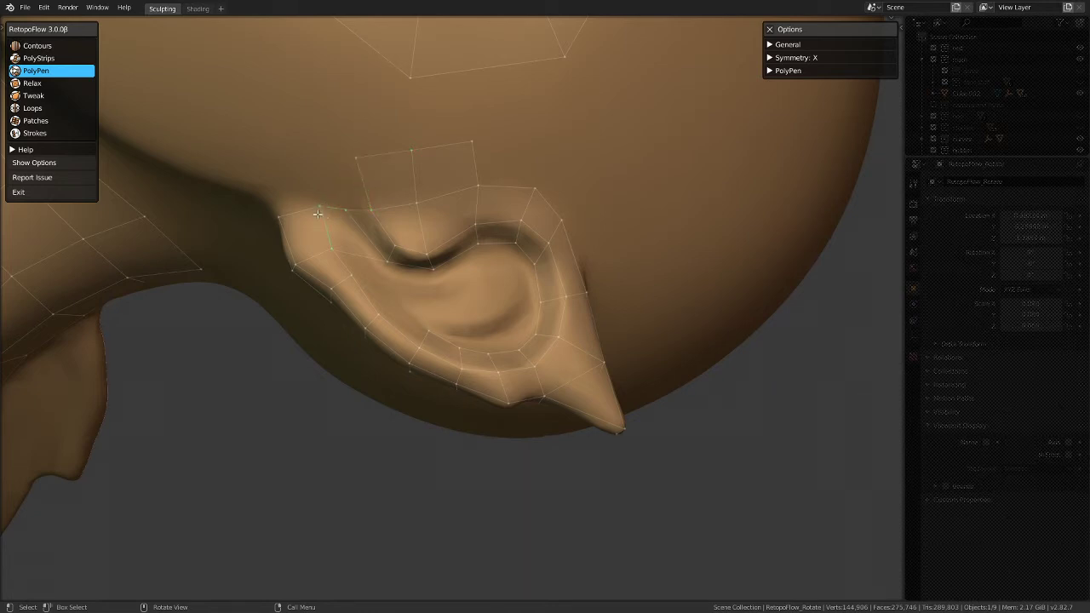
# Step: Continue the strip of quads down the cheek in front of the ear to the earlobe
pyautogui.moveTo(326, 253); pyautogui.dragTo(377, 379, button='middle')
pyautogui.scroll(2, 400, 364)
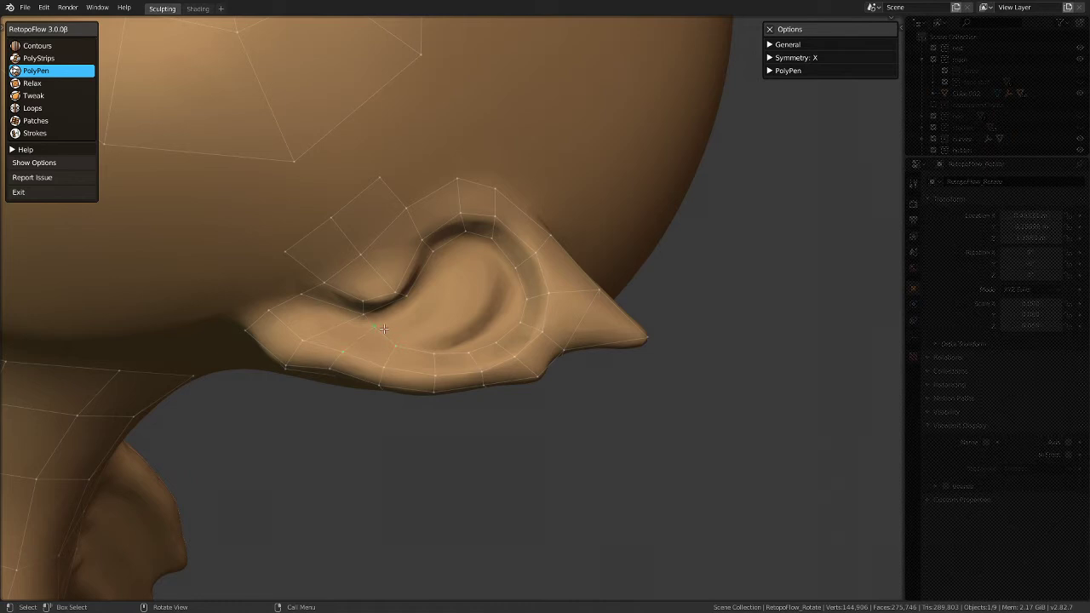
pyautogui.scroll(-3, 375, 338)
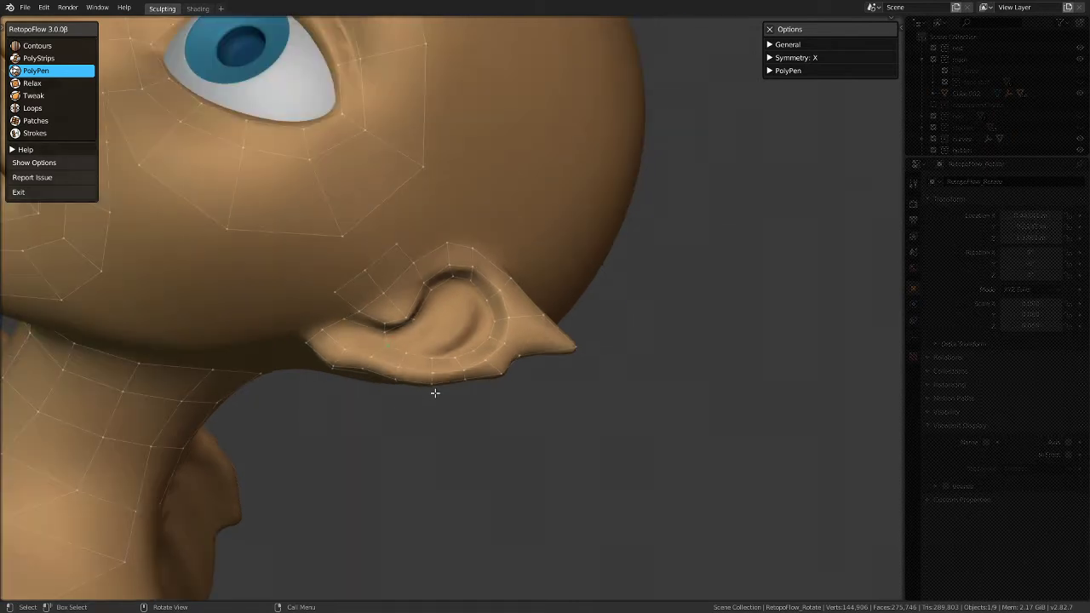
pyautogui.moveTo(562, 365); pyautogui.dragTo(480, 464, button='middle')
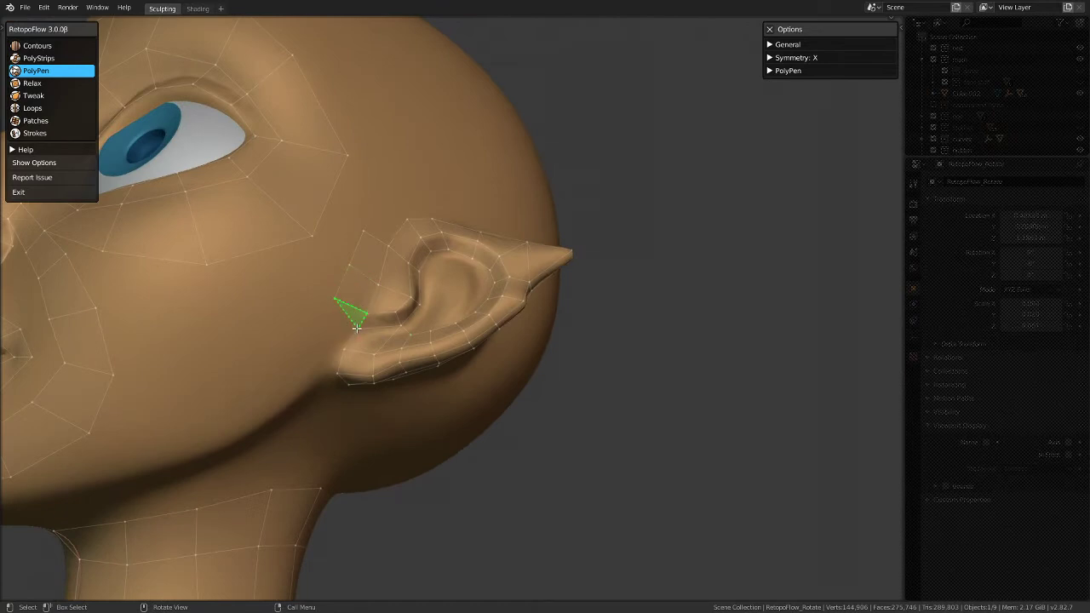
pyautogui.click(335, 326)
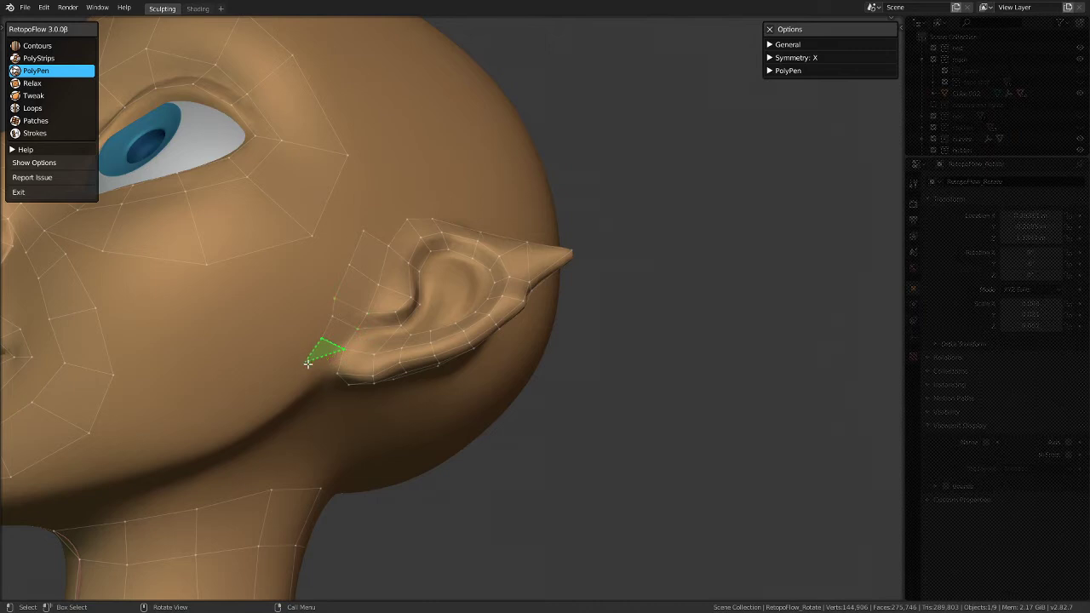
pyautogui.click(340, 375)
pyautogui.moveTo(349, 326); pyautogui.dragTo(330, 288, button='middle')
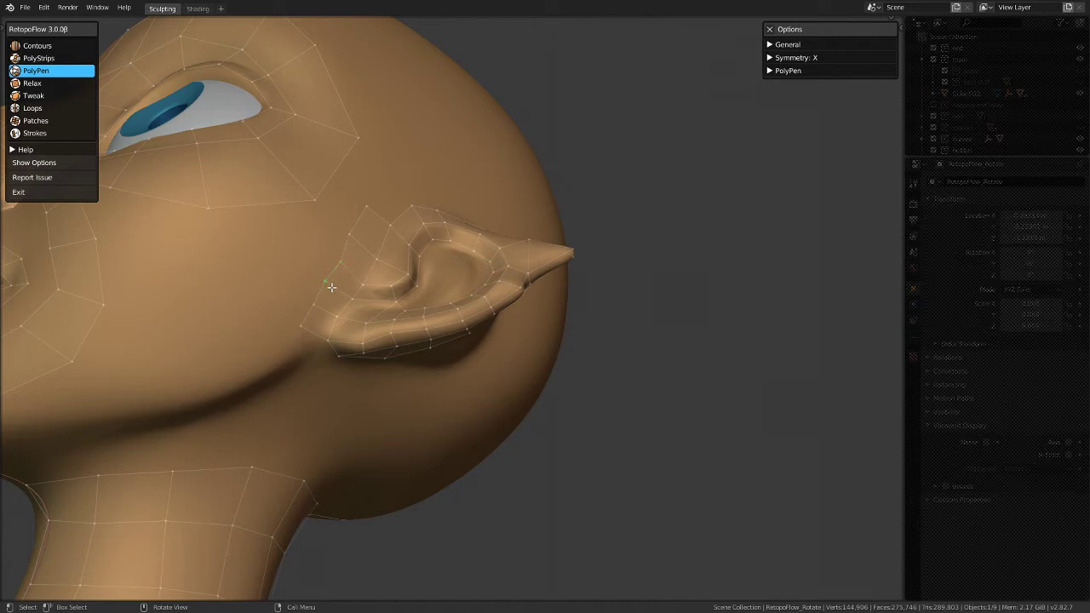
pyautogui.click(309, 346)
# Step: Wrap the strip under the earlobe and extend it along the head behind the ear
pyautogui.moveTo(462, 297); pyautogui.dragTo(419, 185, button='middle')
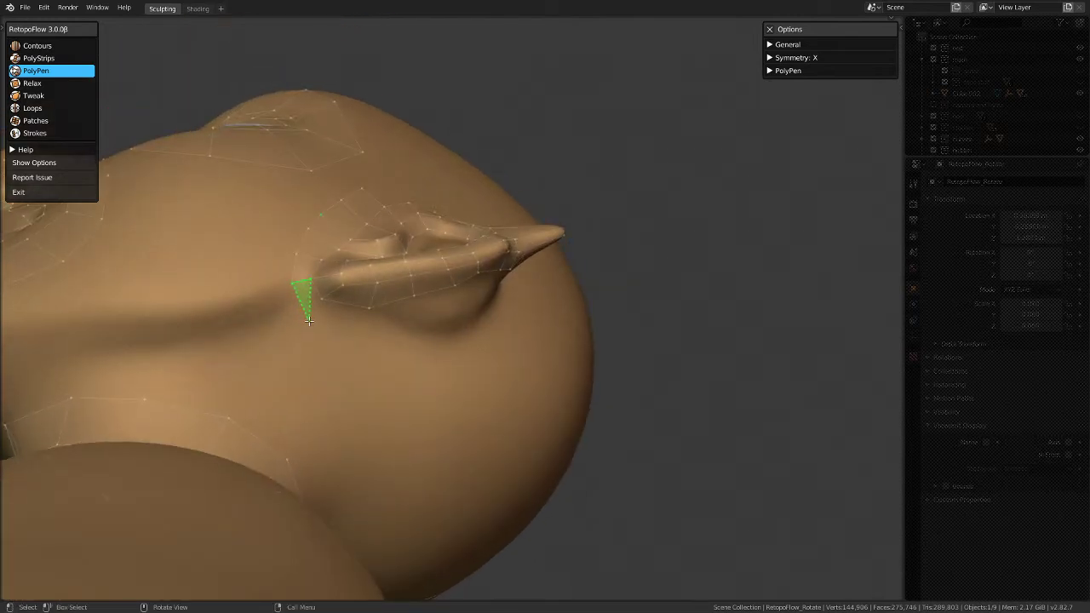
pyautogui.click(307, 323)
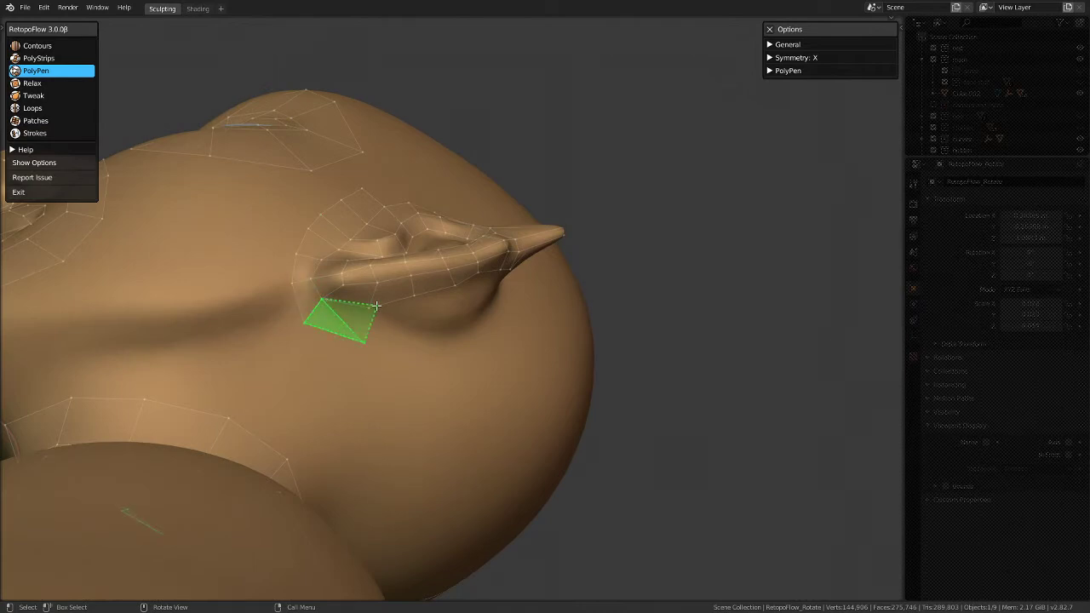
pyautogui.moveTo(478, 310); pyautogui.dragTo(361, 275, button='middle')
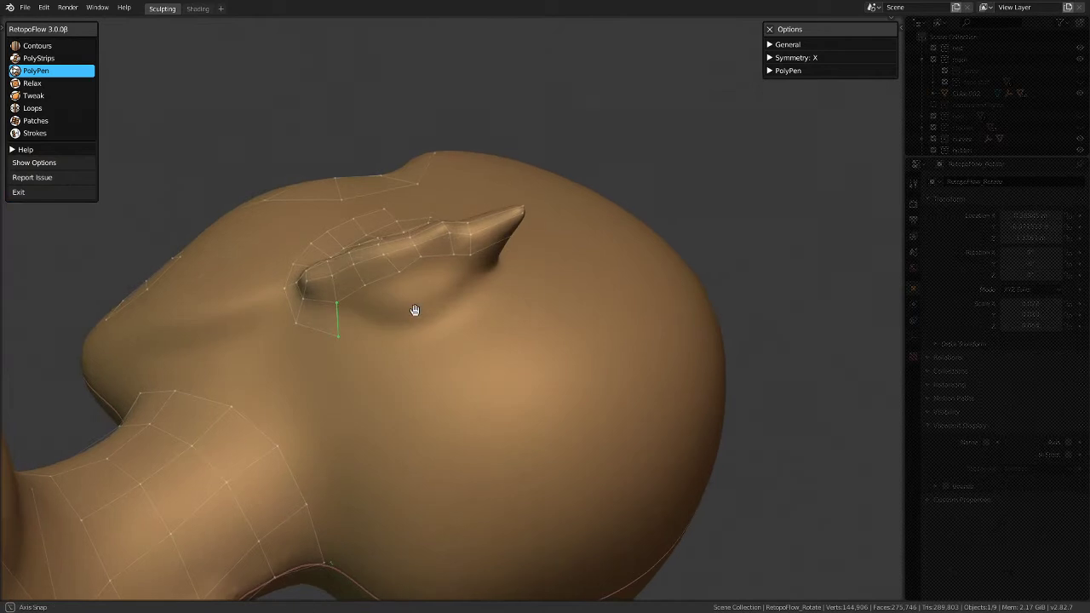
pyautogui.moveTo(417, 309); pyautogui.dragTo(366, 333, button='middle')
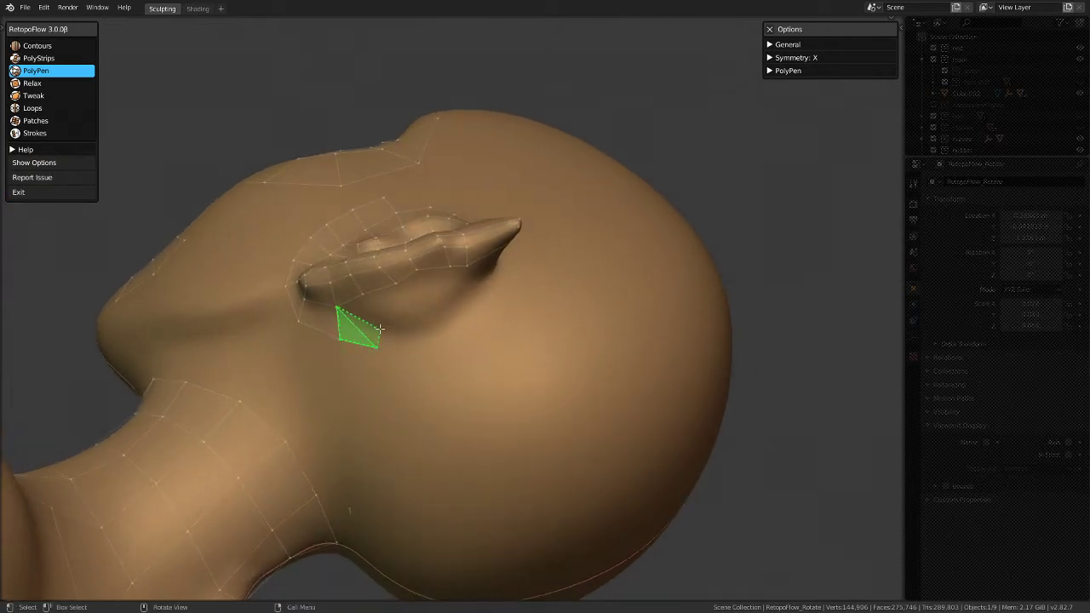
pyautogui.click(377, 345)
pyautogui.click(425, 348)
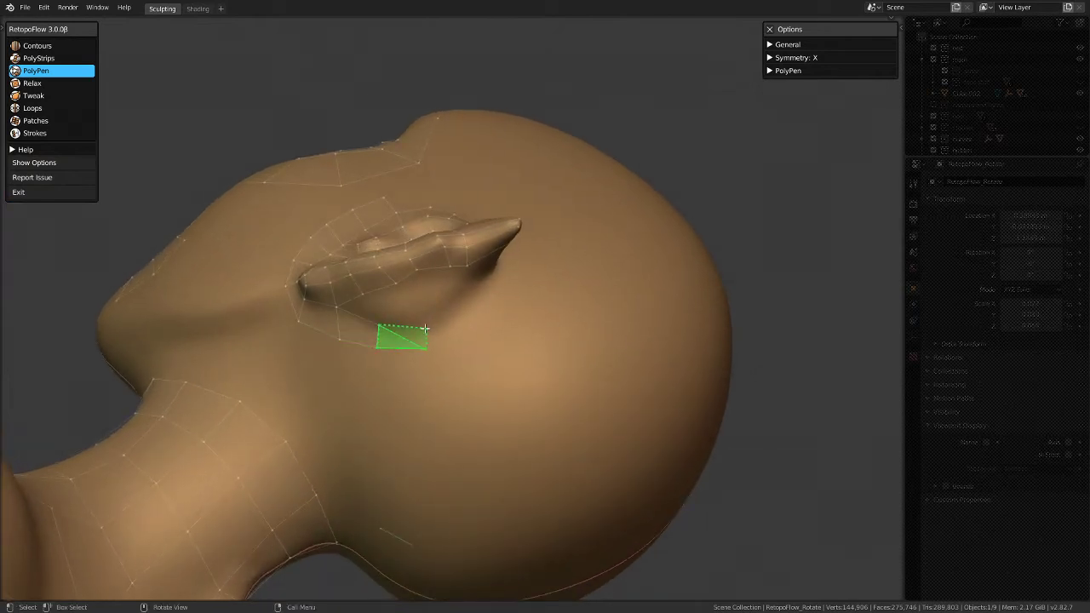
pyautogui.click(415, 325)
pyautogui.click(447, 312)
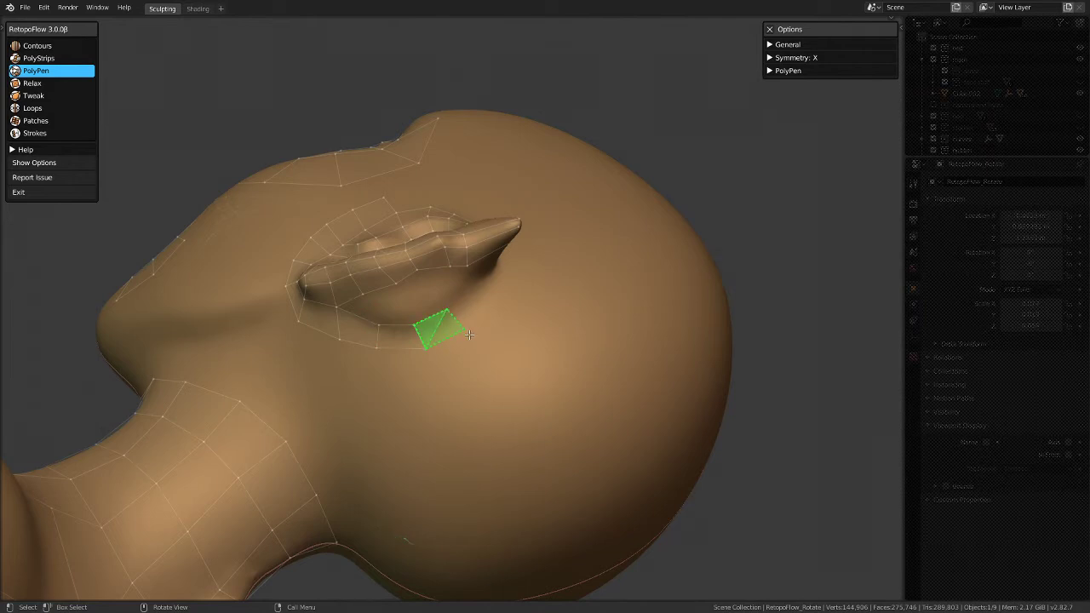
pyautogui.click(470, 336)
# Step: Extend the strip on the head behind the ear around the base of the pointed tip
pyautogui.moveTo(413, 320); pyautogui.dragTo(383, 303, button='middle')
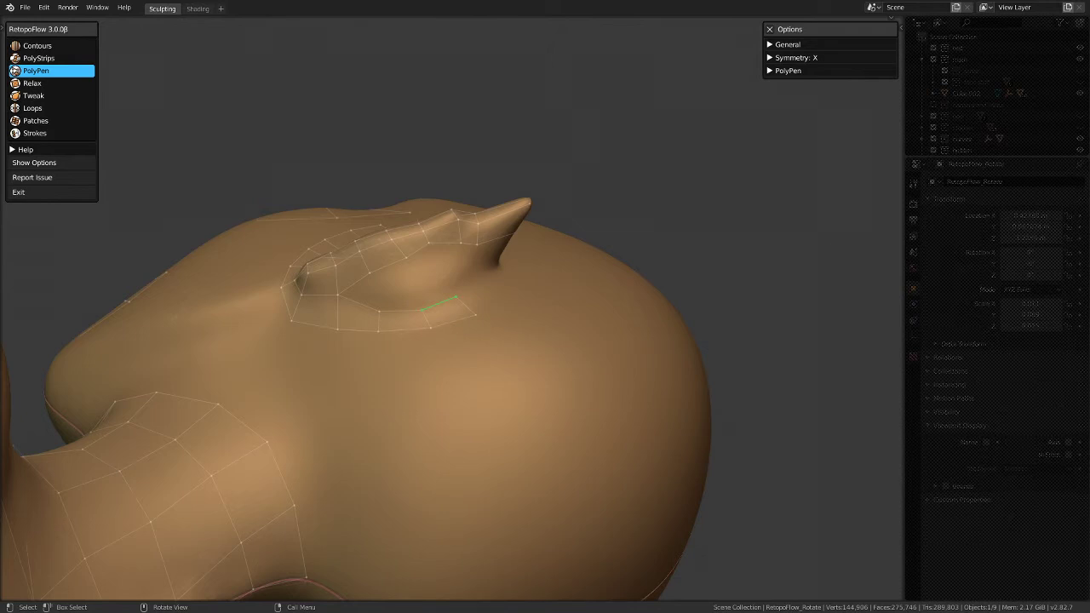
pyautogui.moveTo(564, 321); pyautogui.dragTo(431, 378, button='middle')
pyautogui.moveTo(489, 318); pyautogui.dragTo(464, 372, button='middle')
pyautogui.click(463, 299)
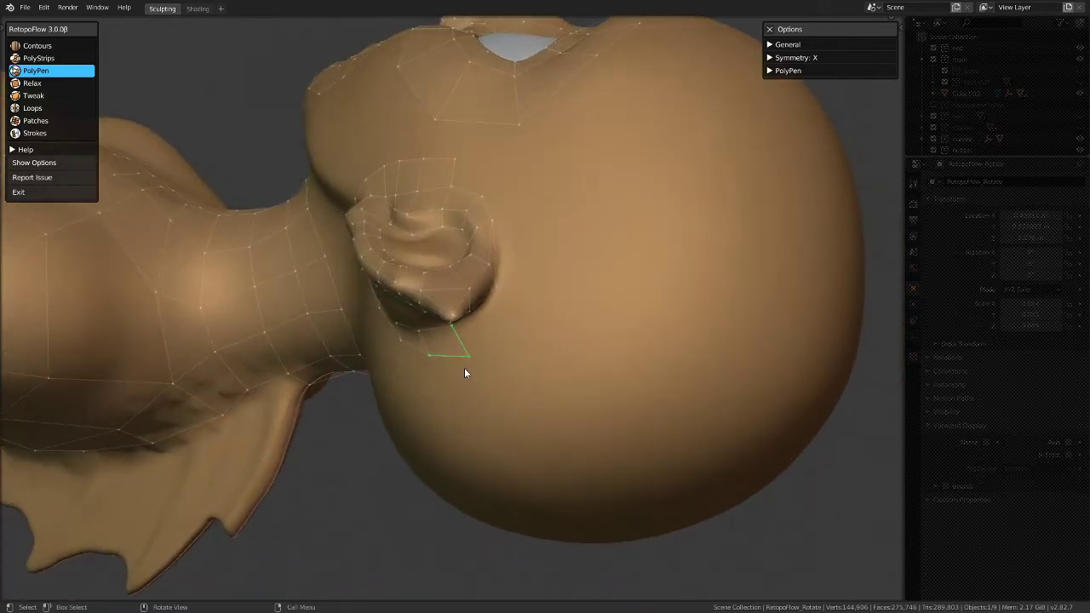
pyautogui.moveTo(499, 270)
pyautogui.mouseDown(button='middle')
pyautogui.moveTo(499, 213)
pyautogui.moveTo(469, 338)
pyautogui.moveTo(502, 289)
pyautogui.mouseUp(button='middle')
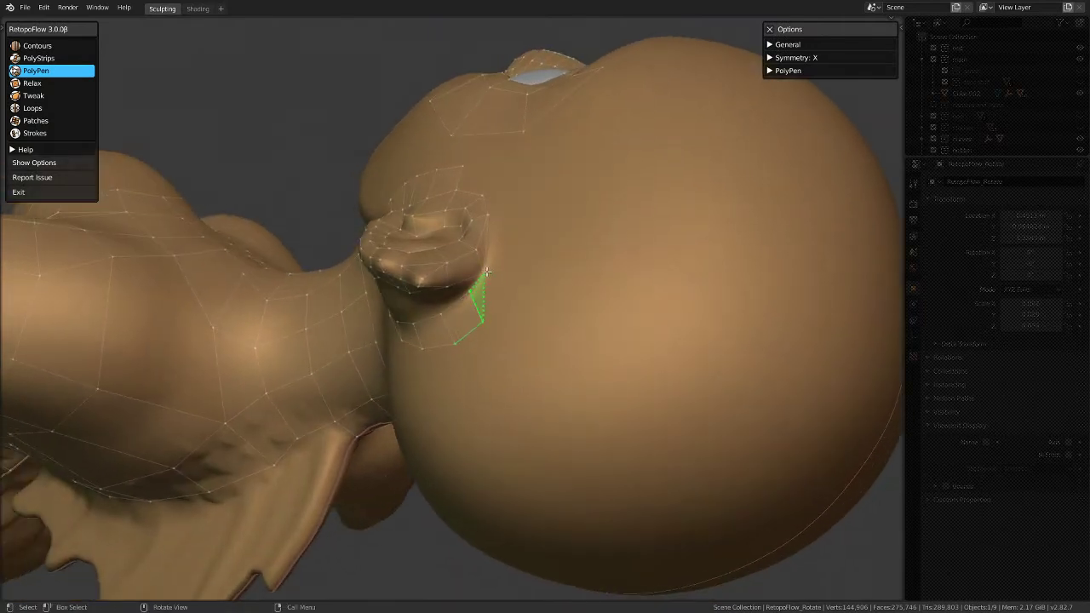
pyautogui.moveTo(514, 283); pyautogui.dragTo(512, 271, button='middle')
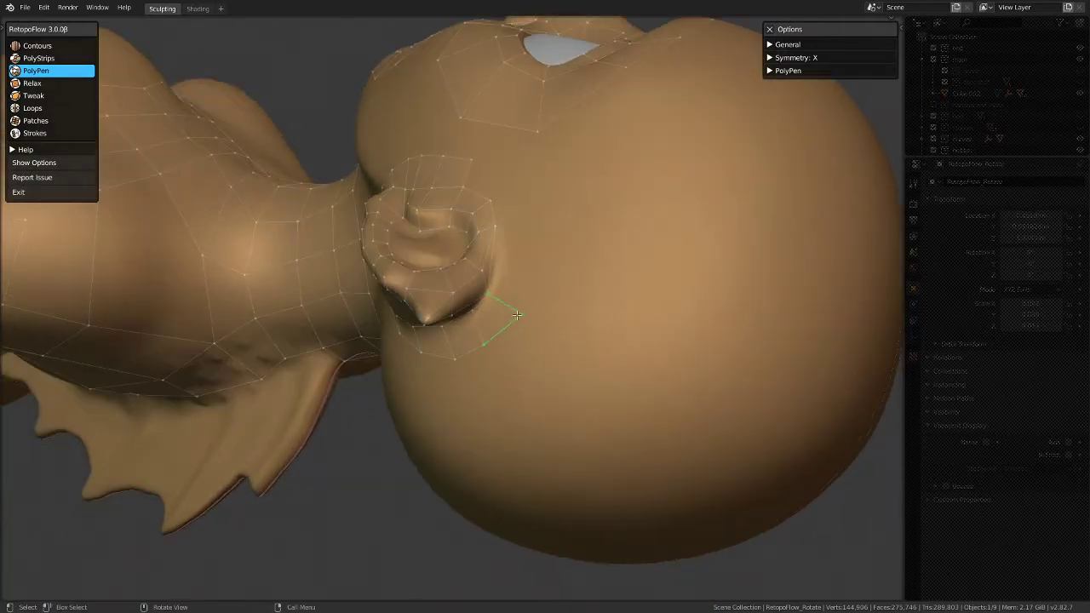
# Step: Close the ring of quads around the ear by joining it over the top to the front strip
pyautogui.click(499, 224)
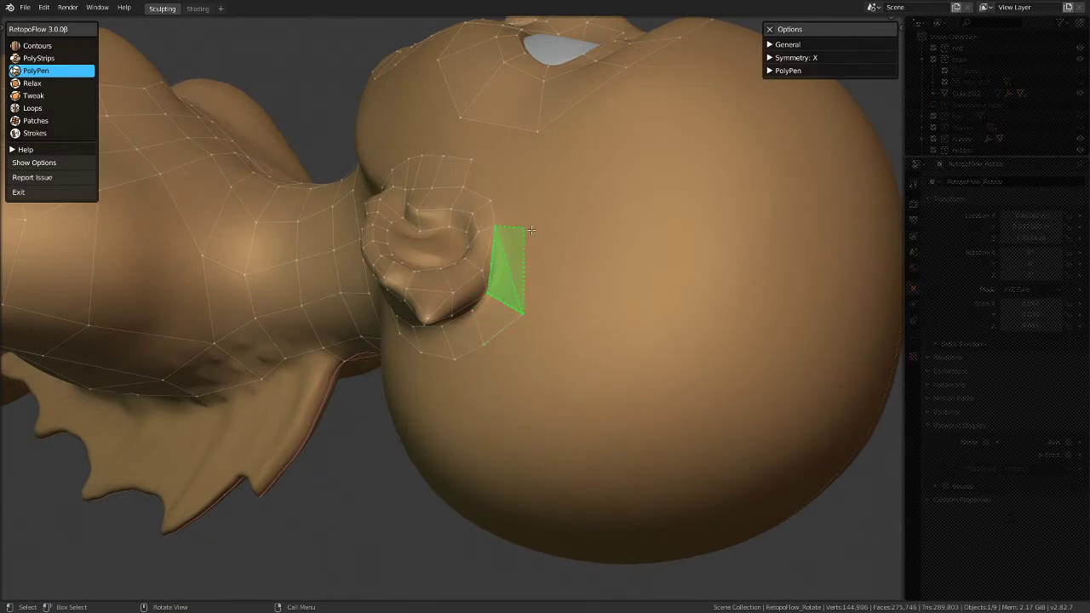
pyautogui.click(521, 190)
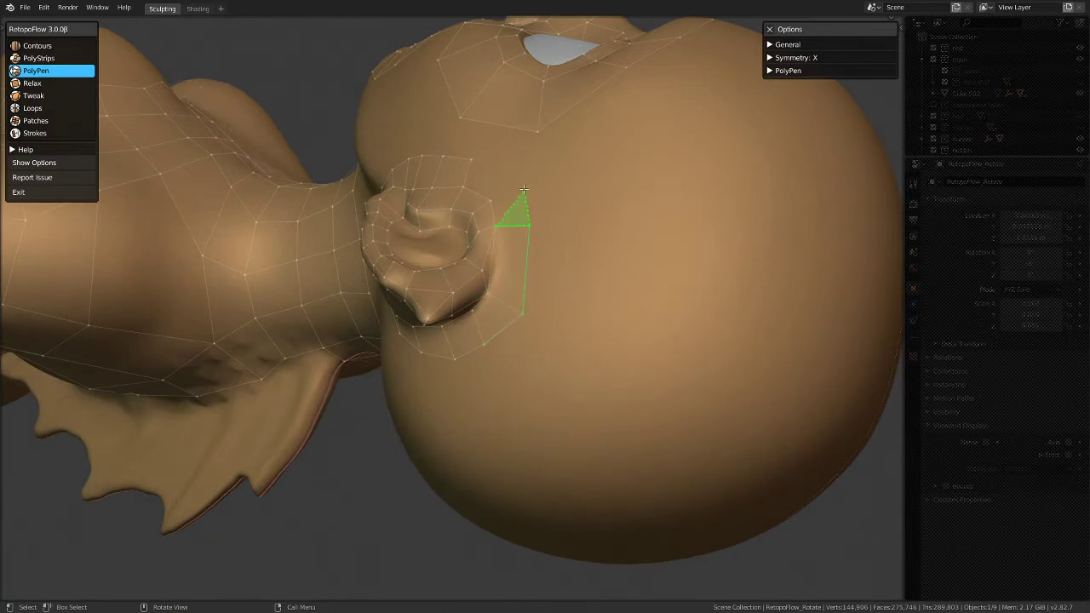
pyautogui.click(479, 176)
pyautogui.moveTo(479, 176)
pyautogui.mouseDown(button='middle')
pyautogui.moveTo(511, 241)
pyautogui.moveTo(498, 178)
pyautogui.mouseUp(button='middle')
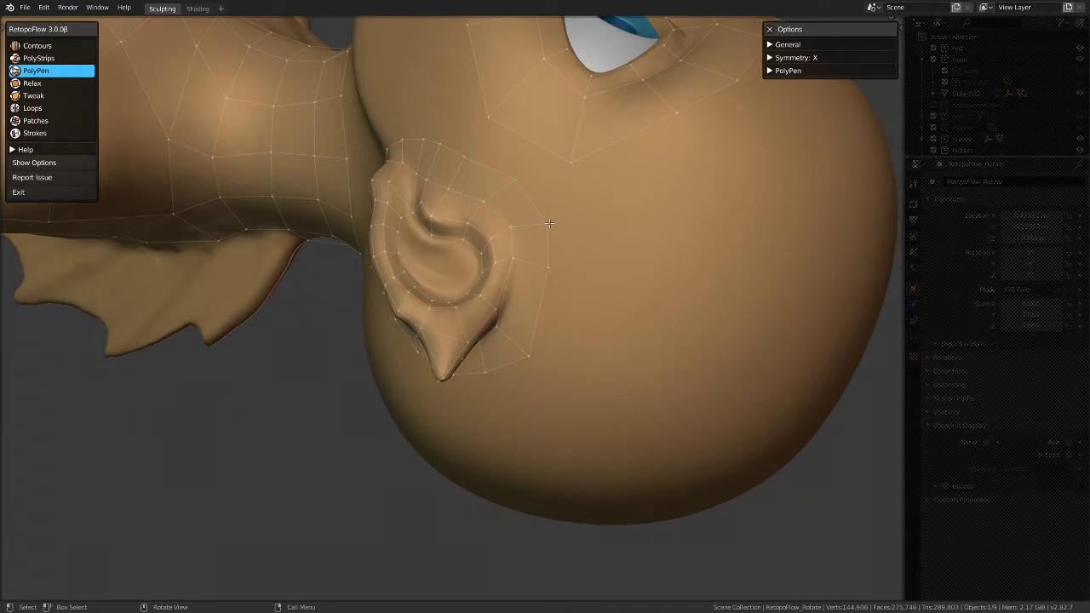
# Step: Fill the back of the ear below the pointed tip with quads joining the ear rim to the ring on the head
pyautogui.moveTo(543, 206); pyautogui.dragTo(368, 135, button='middle')
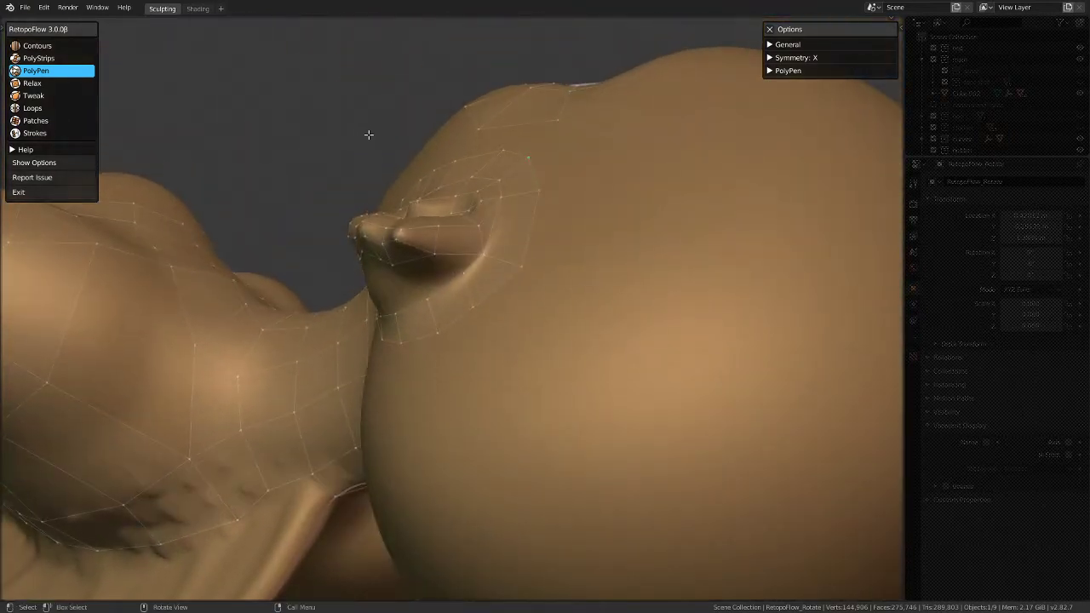
pyautogui.moveTo(385, 187); pyautogui.dragTo(412, 223, button='middle')
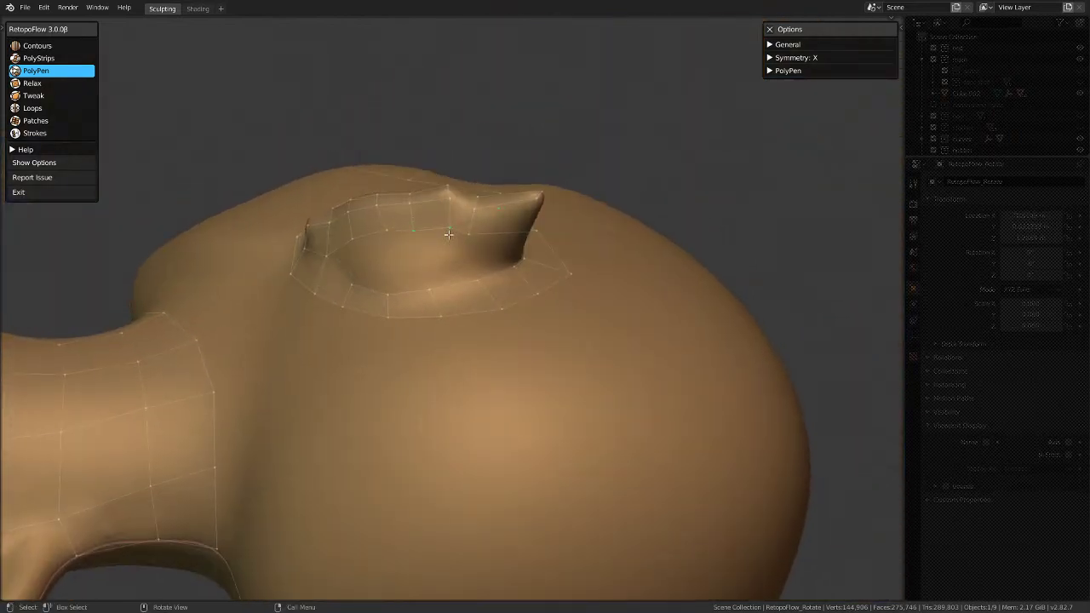
pyautogui.moveTo(387, 235); pyautogui.dragTo(450, 228, button='middle')
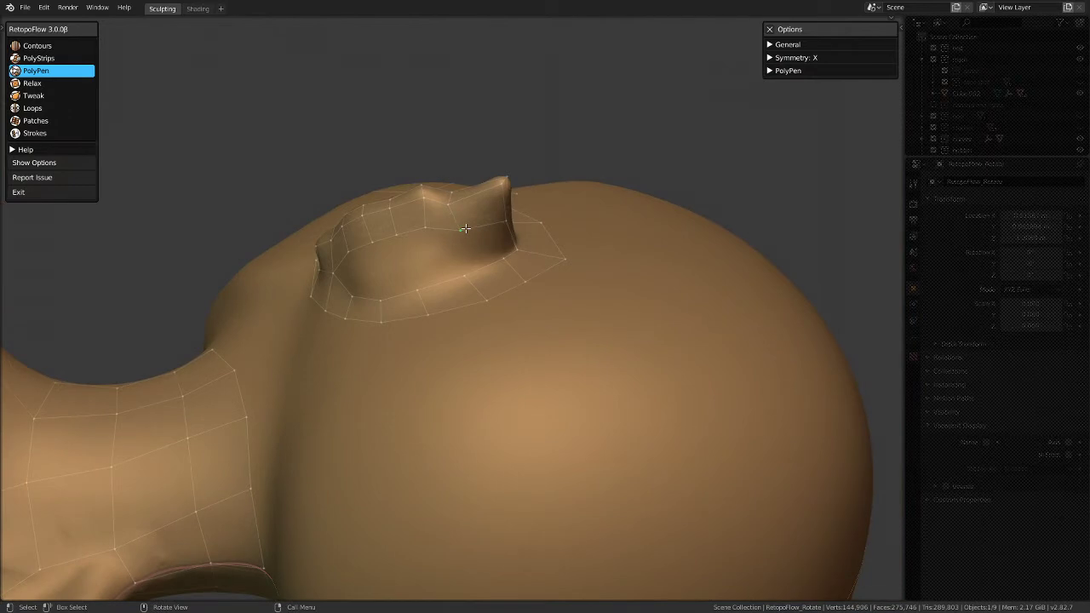
pyautogui.moveTo(424, 230); pyautogui.dragTo(405, 282, button='middle')
pyautogui.moveTo(501, 246); pyautogui.dragTo(543, 163, button='middle')
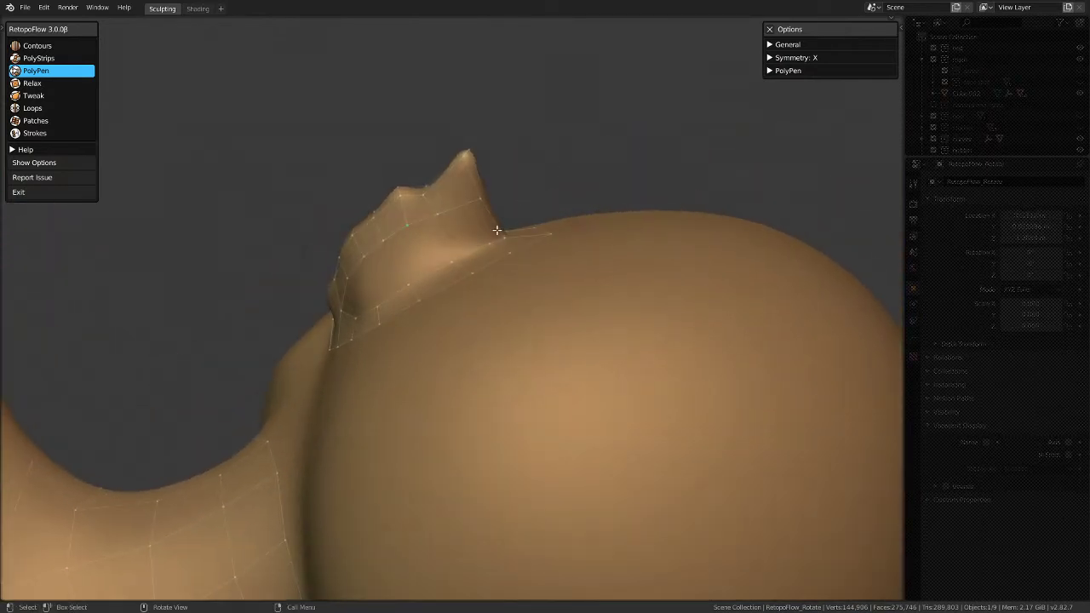
pyautogui.moveTo(501, 249); pyautogui.dragTo(493, 253, button='middle')
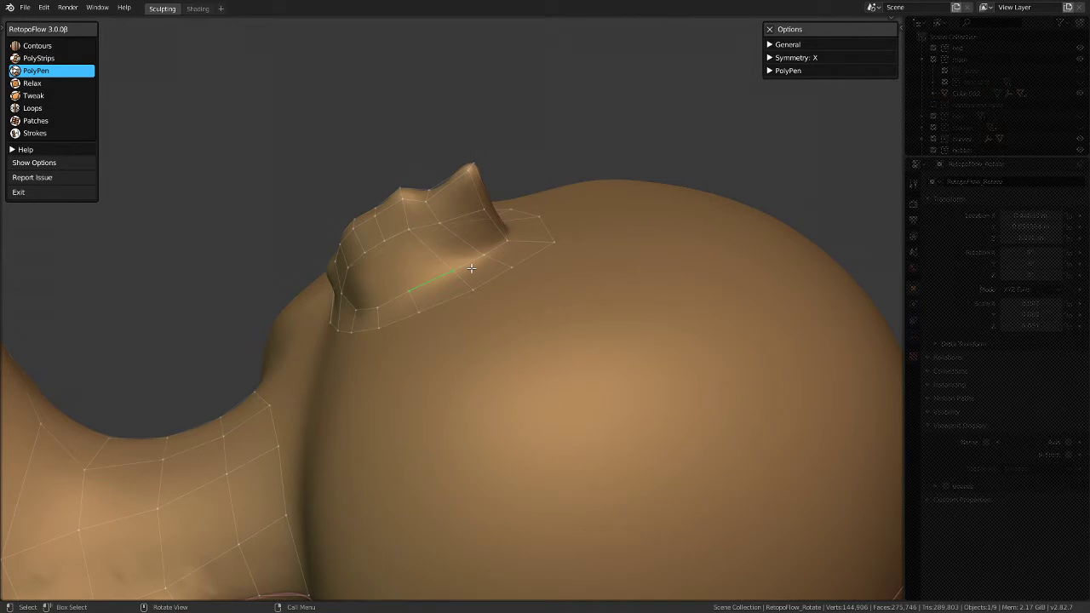
pyautogui.moveTo(467, 267); pyautogui.dragTo(414, 233, button='middle')
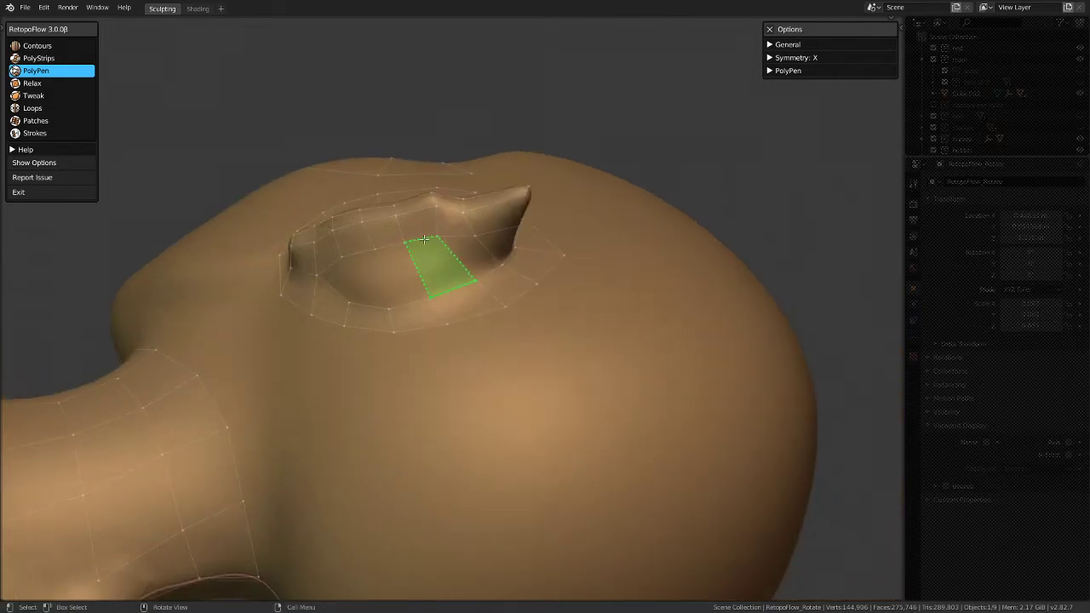
pyautogui.click(408, 309)
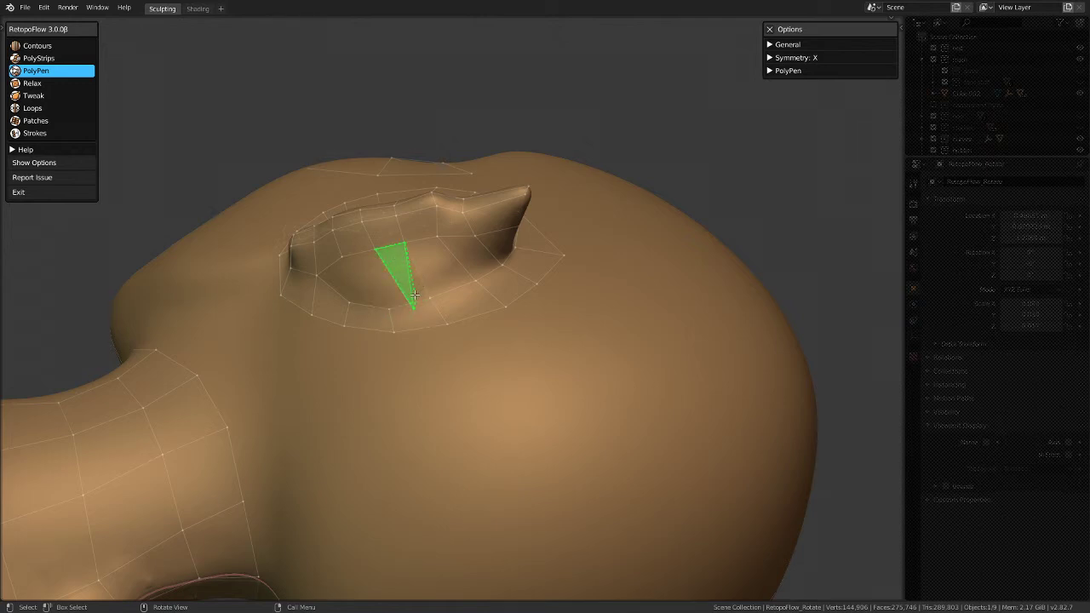
pyautogui.hotkey('ctrl', 'z')
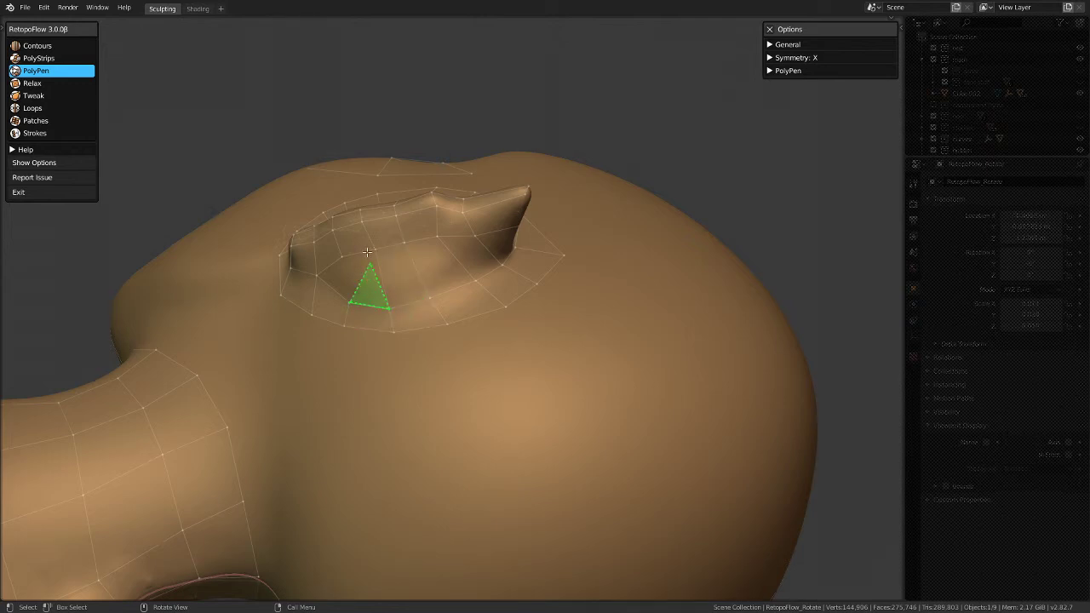
# Step: Fill the remaining gap on the back of the ear toward the earlobe and adjust the new face's upper vertex
pyautogui.moveTo(375, 294)
pyautogui.mouseDown(button='middle')
pyautogui.moveTo(463, 306)
pyautogui.moveTo(511, 294)
pyautogui.moveTo(236, 306)
pyautogui.moveTo(359, 327)
pyautogui.moveTo(326, 346)
pyautogui.moveTo(343, 315)
pyautogui.moveTo(341, 391)
pyautogui.moveTo(440, 226)
pyautogui.moveTo(425, 257)
pyautogui.moveTo(636, 314)
pyautogui.moveTo(398, 264)
pyautogui.mouseUp(button='middle')
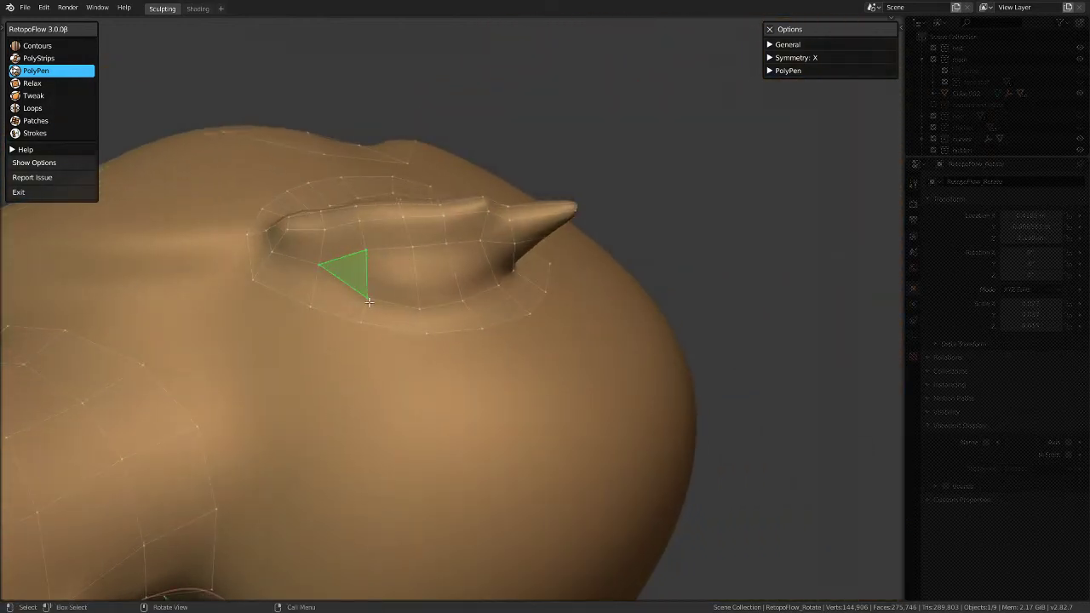
pyautogui.moveTo(469, 304)
pyautogui.mouseDown(button='middle')
pyautogui.moveTo(673, 332)
pyautogui.moveTo(582, 340)
pyautogui.mouseUp(button='middle')
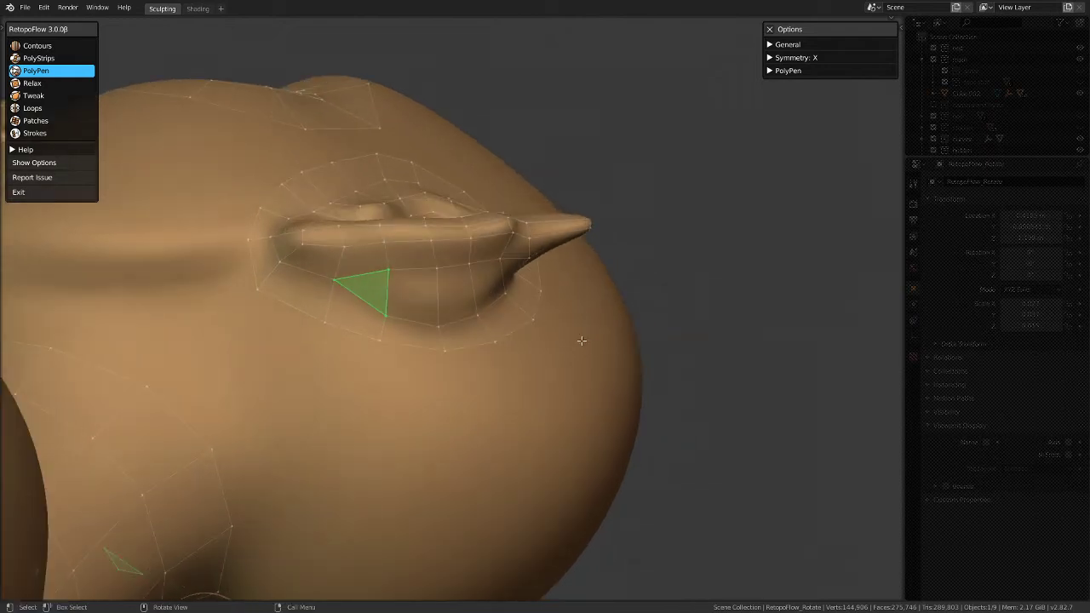
pyautogui.click(391, 271)
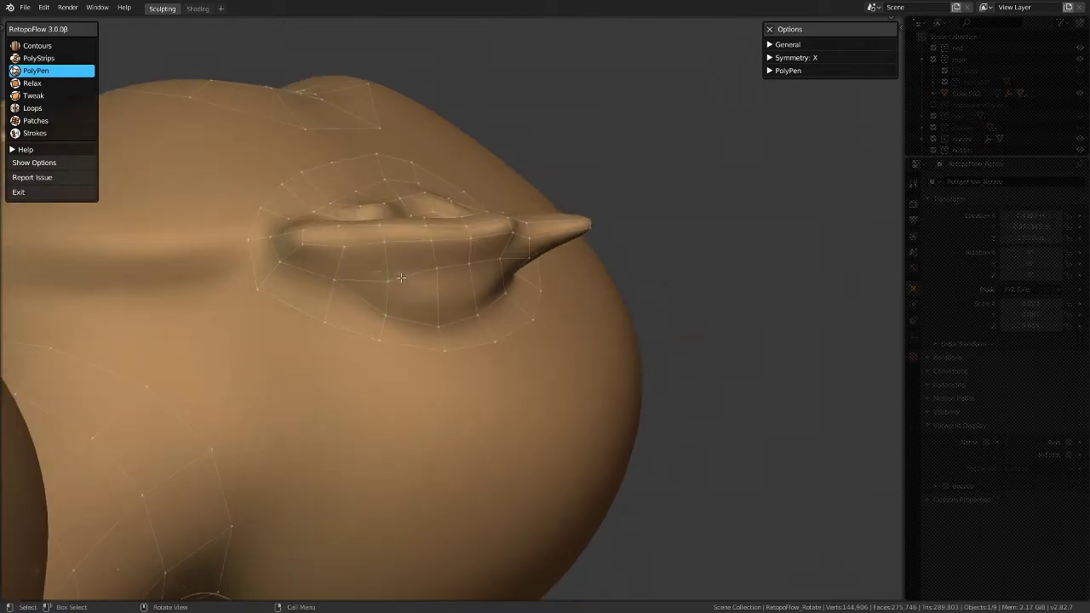
pyautogui.moveTo(406, 290)
pyautogui.mouseDown(button='middle')
pyautogui.moveTo(480, 426)
pyautogui.moveTo(421, 318)
pyautogui.moveTo(409, 339)
pyautogui.moveTo(477, 216)
pyautogui.moveTo(433, 216)
pyautogui.moveTo(416, 284)
pyautogui.moveTo(498, 292)
pyautogui.moveTo(458, 367)
pyautogui.moveTo(437, 369)
pyautogui.moveTo(526, 370)
pyautogui.moveTo(383, 233)
pyautogui.moveTo(346, 348)
pyautogui.moveTo(440, 307)
pyautogui.moveTo(526, 355)
pyautogui.moveTo(545, 355)
pyautogui.moveTo(545, 318)
pyautogui.moveTo(674, 348)
pyautogui.moveTo(330, 373)
pyautogui.moveTo(577, 358)
pyautogui.moveTo(362, 305)
pyautogui.moveTo(337, 313)
pyautogui.mouseUp(button='middle')
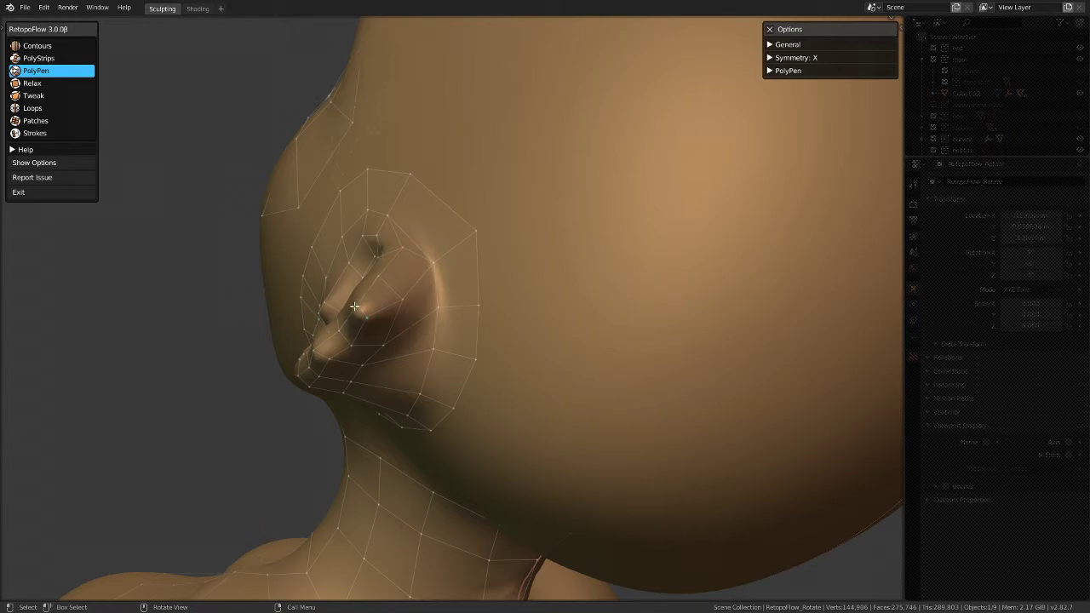
pyautogui.moveTo(375, 319)
pyautogui.mouseDown(button='middle')
pyautogui.moveTo(520, 372)
pyautogui.moveTo(487, 336)
pyautogui.moveTo(403, 337)
pyautogui.mouseUp(button='middle')
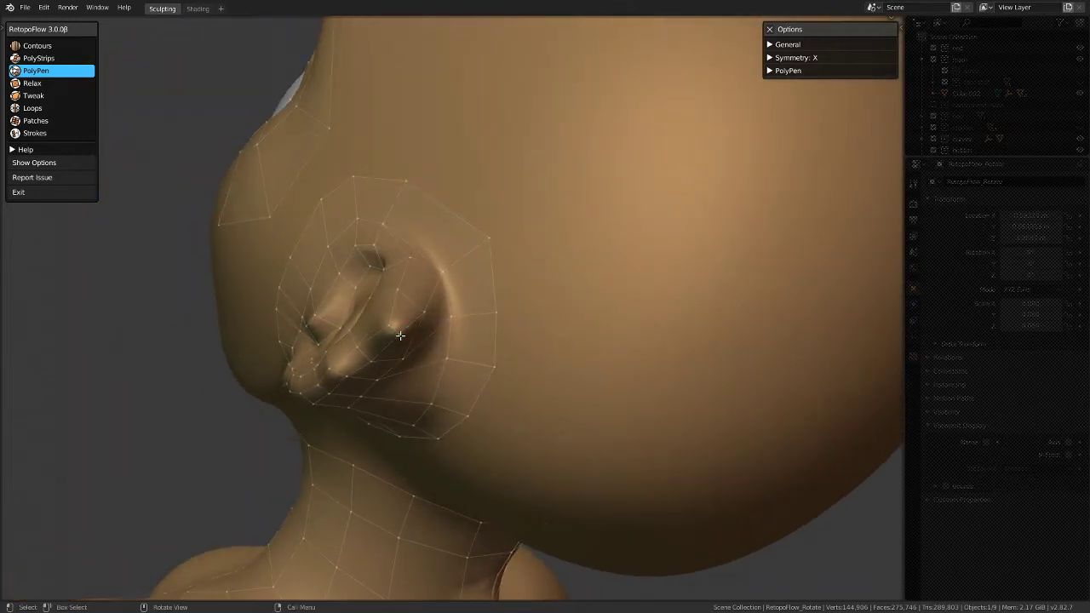
# Step: Exit RetopoFlow and bevel the short edge at the pointed tip of the ear into a narrow face
pyautogui.click(21, 192)
pyautogui.moveTo(151, 327); pyautogui.dragTo(576, 436, button='middle')
pyautogui.moveTo(649, 338); pyautogui.dragTo(285, 362, button='middle')
pyautogui.scroll(2, 530, 353)
pyautogui.scroll(1, 377, 375)
pyautogui.scroll(1, 283, 362)
pyautogui.click(283, 369)
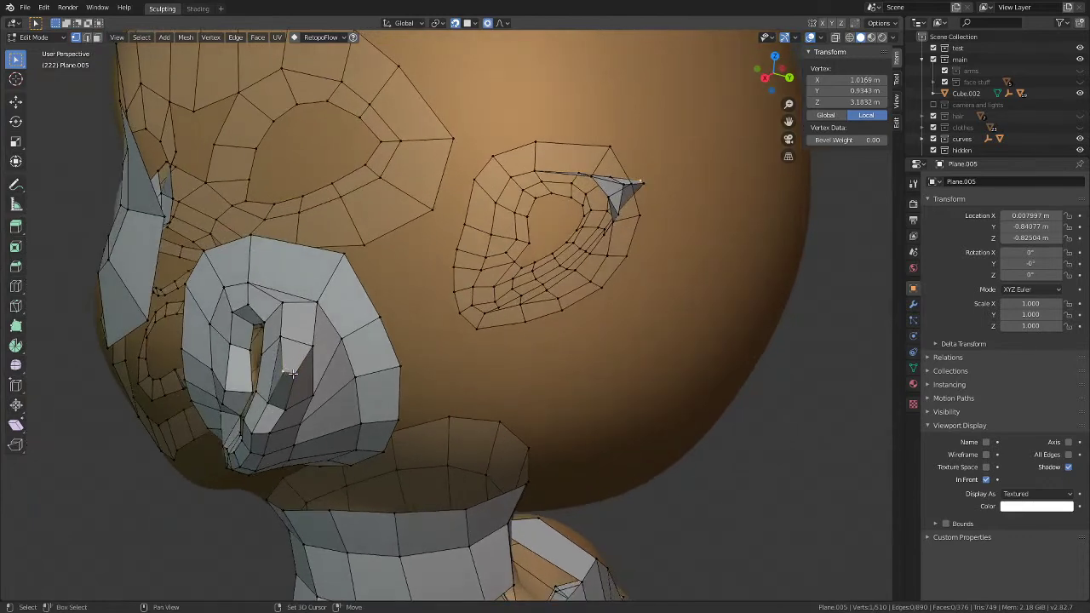
pyautogui.keyDown('shift'); pyautogui.click(294, 372); pyautogui.keyUp('shift')
pyautogui.scroll(1, 297, 344)
pyautogui.moveTo(266, 298); pyautogui.dragTo(307, 333, button='middle')
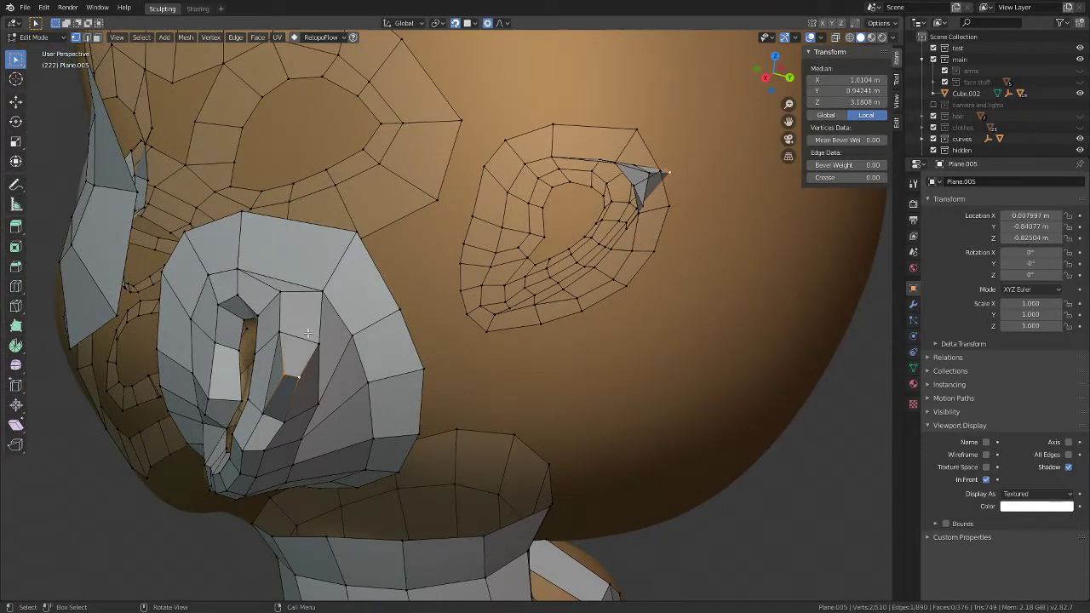
pyautogui.hotkey('ctrl', 'b')
pyautogui.click(313, 313)
pyautogui.moveTo(313, 313); pyautogui.dragTo(580, 341, button='middle')
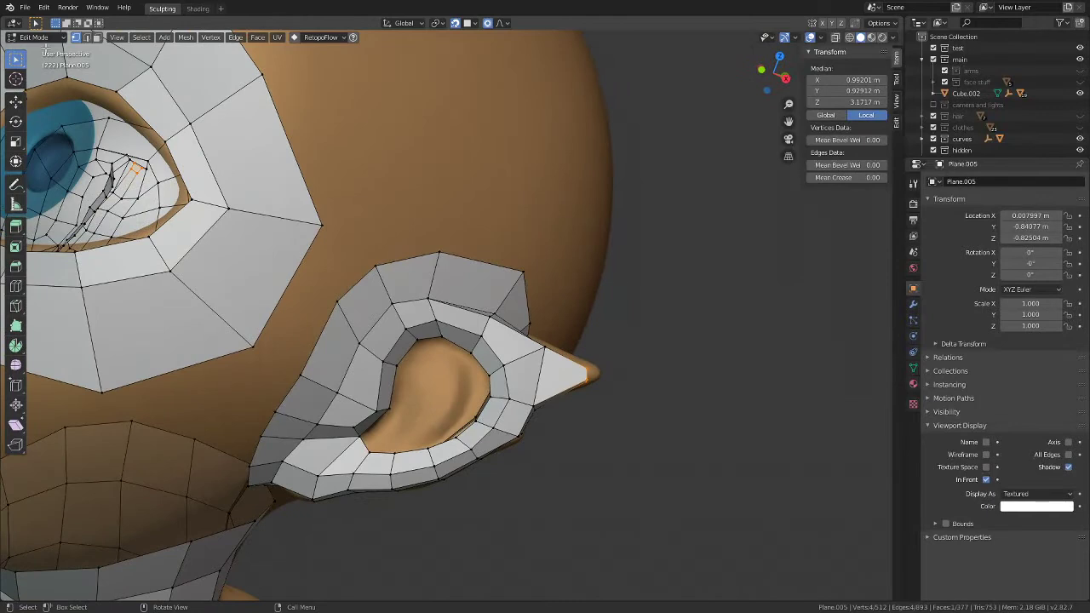
# Step: Restart RetopoFlow with the PolyPen tool on the ear mesh
pyautogui.click(34, 36)
pyautogui.click(322, 37)
pyautogui.click(331, 100)
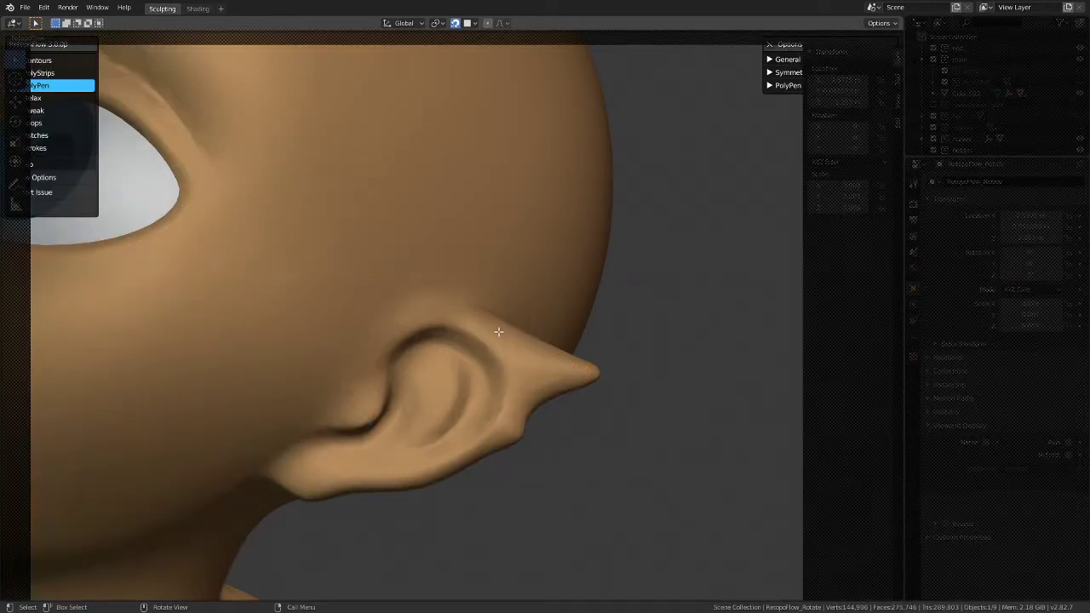
pyautogui.scroll(-5, 591, 372)
pyautogui.moveTo(592, 372); pyautogui.dragTo(331, 421, button='middle')
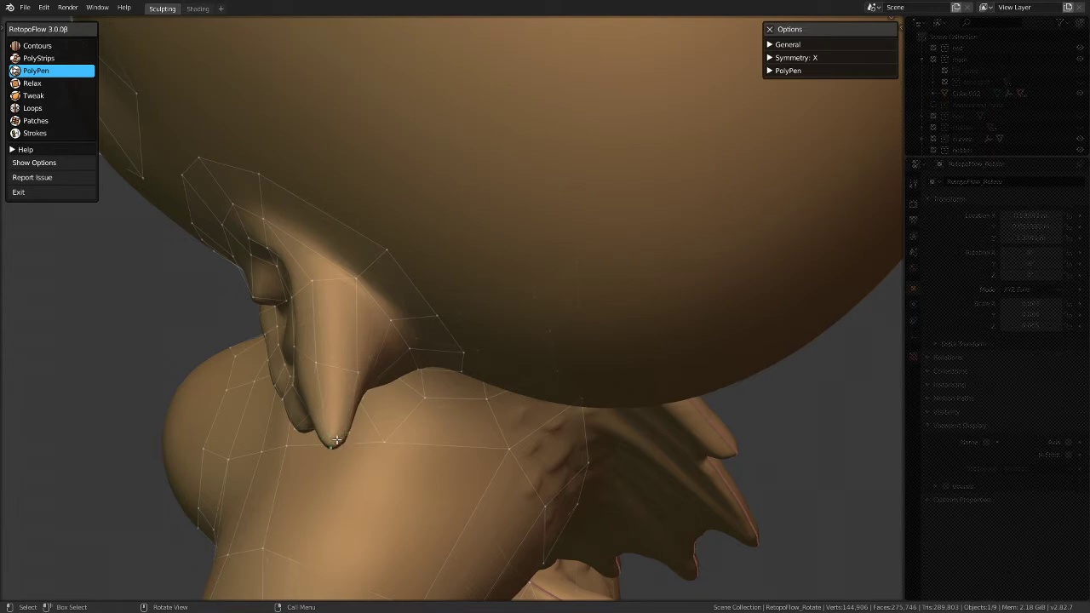
pyautogui.moveTo(332, 434); pyautogui.dragTo(464, 165, button='middle')
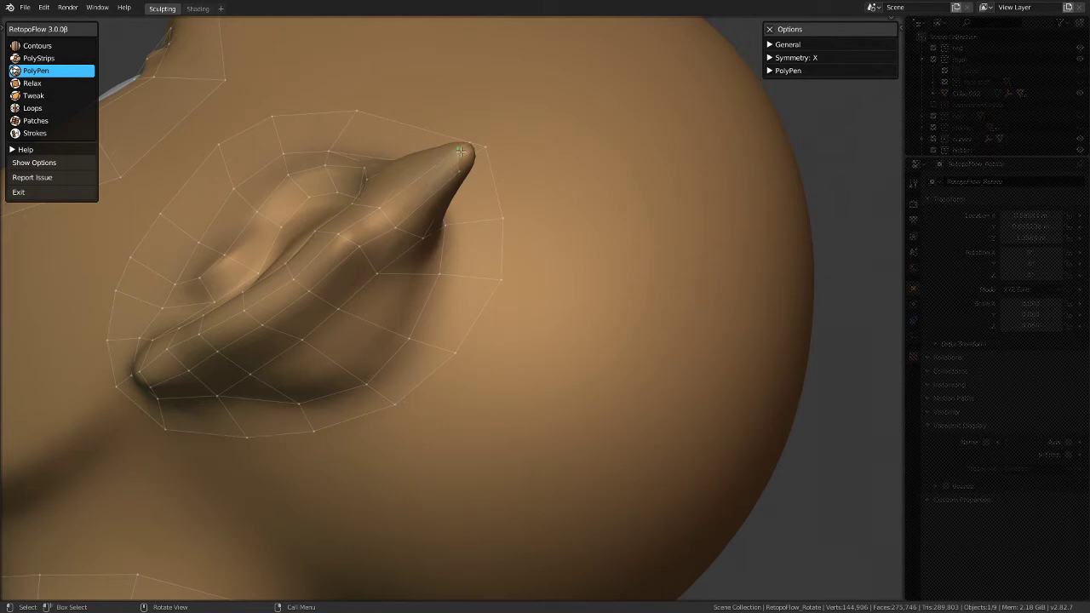
# Step: Reposition the vertices of the narrow face so they fit around the ear's pointed tip
pyautogui.moveTo(471, 166); pyautogui.dragTo(298, 285, button='middle')
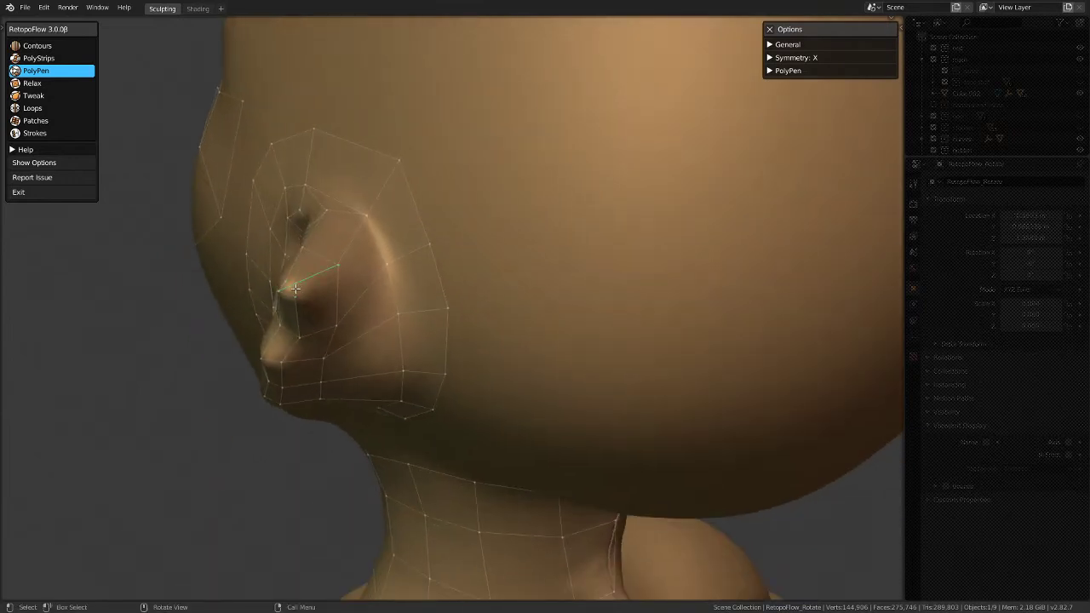
pyautogui.click(297, 303)
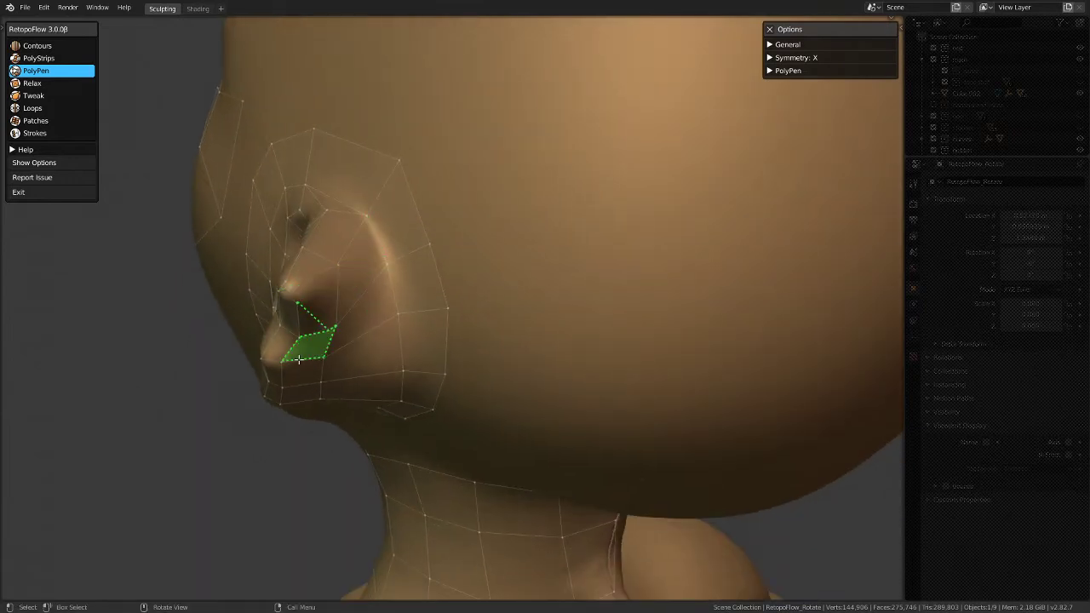
pyautogui.click(280, 297)
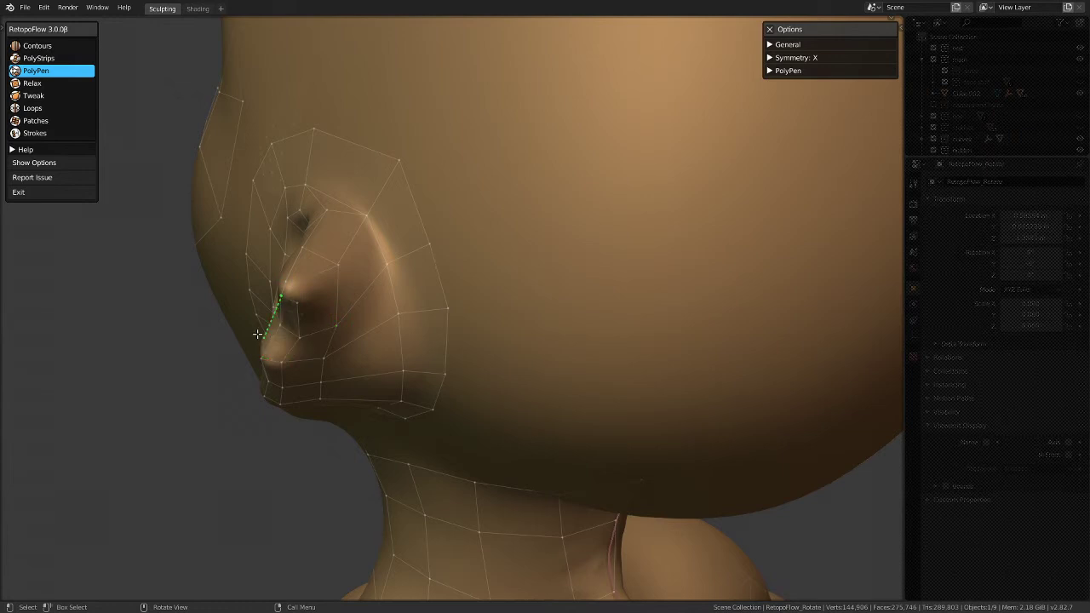
pyautogui.moveTo(291, 281); pyautogui.dragTo(303, 208, button='middle')
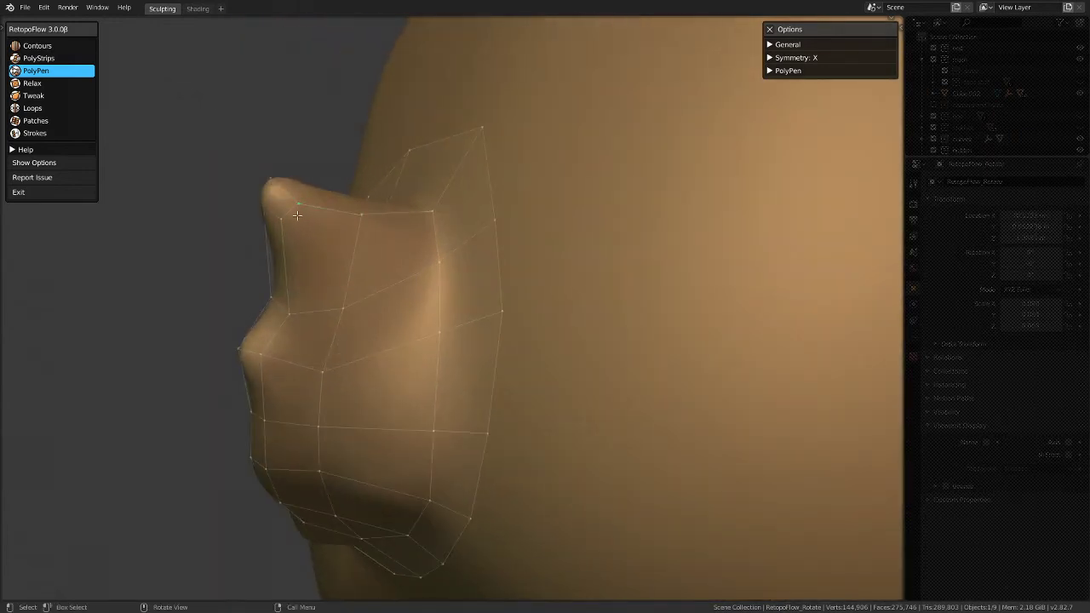
pyautogui.moveTo(295, 205); pyautogui.dragTo(284, 187)
pyautogui.moveTo(290, 230); pyautogui.dragTo(402, 304, button='middle')
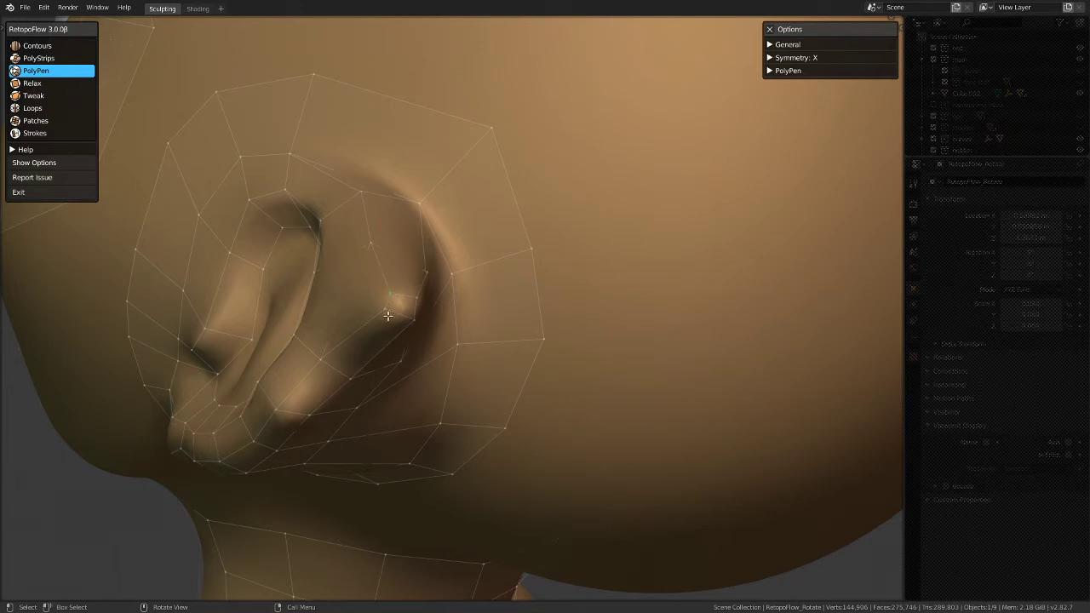
# Step: Delete the quad face on the back of the ear's pointed tip
pyautogui.scroll(-5, 387, 314)
pyautogui.moveTo(486, 335); pyautogui.dragTo(355, 171, button='middle')
pyautogui.moveTo(357, 311)
pyautogui.mouseDown(button='middle')
pyautogui.moveTo(366, 311)
pyautogui.moveTo(369, 397)
pyautogui.moveTo(364, 309)
pyautogui.mouseUp(button='middle')
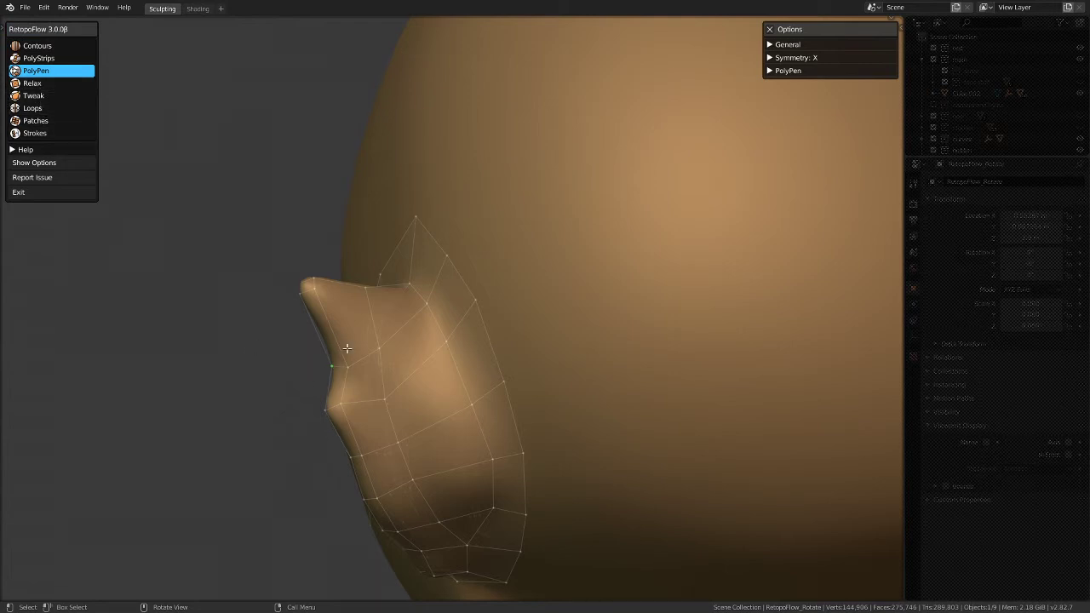
pyautogui.click(356, 315)
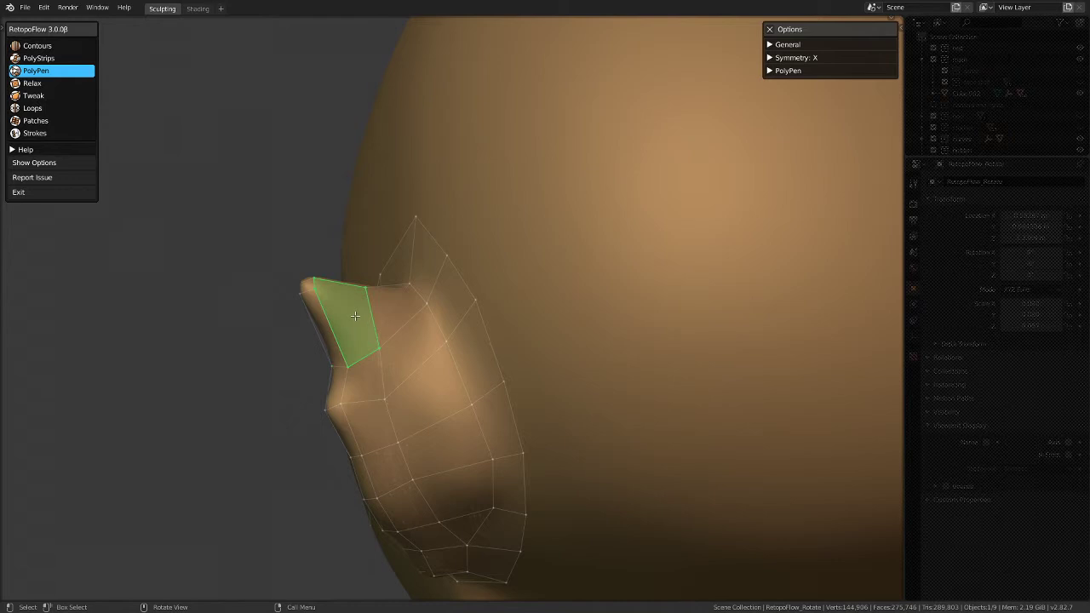
pyautogui.press('x')
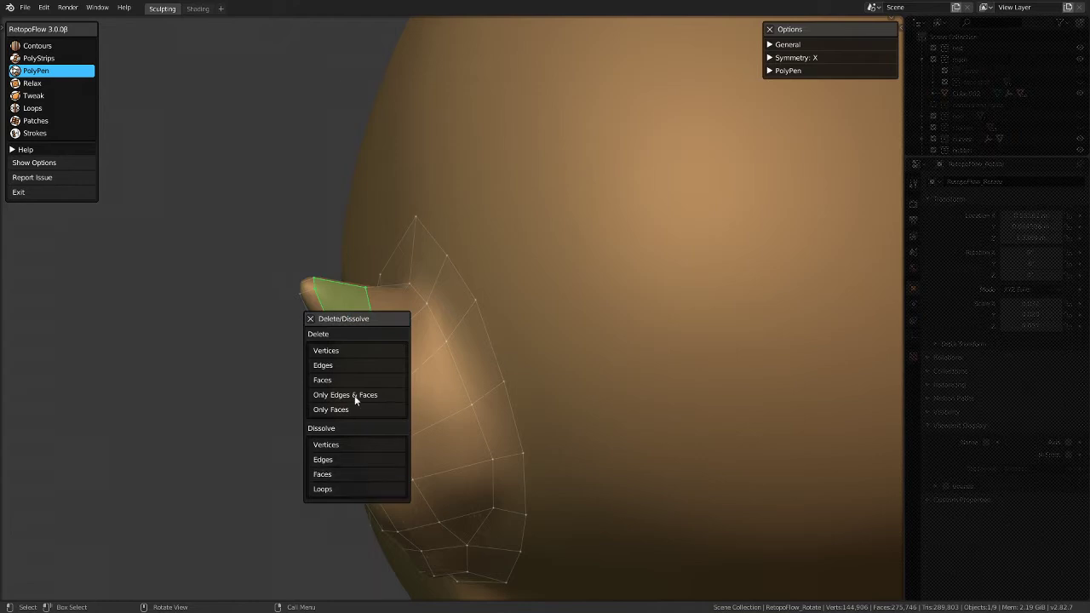
pyautogui.click(349, 380)
pyautogui.moveTo(499, 367); pyautogui.dragTo(386, 312, button='middle')
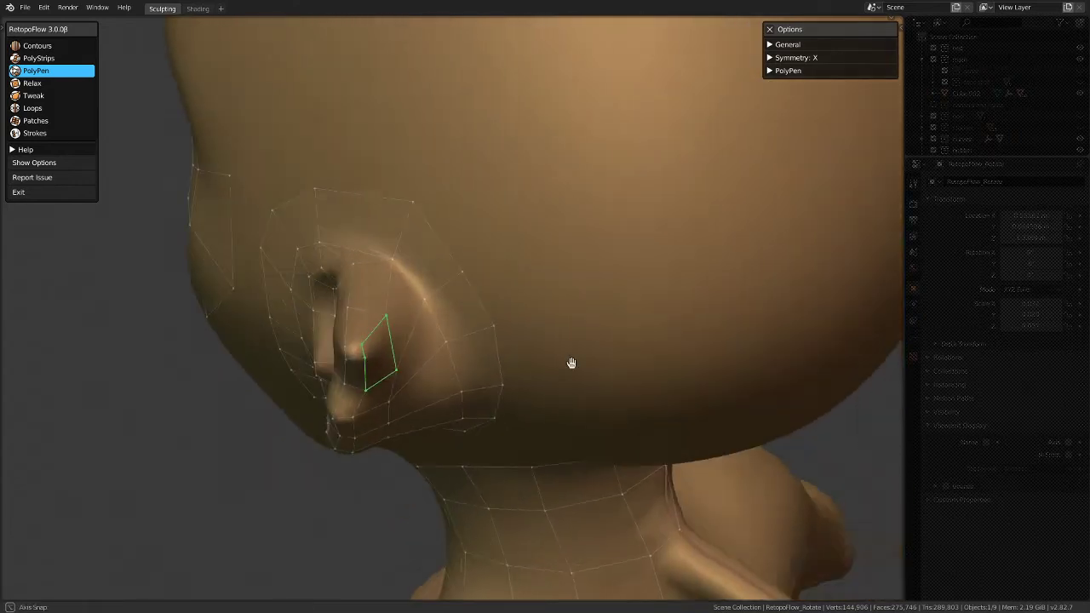
# Step: Fill the hole behind the ear tip with a triangle from its inner edge to the tip vertex
pyautogui.click(386, 312)
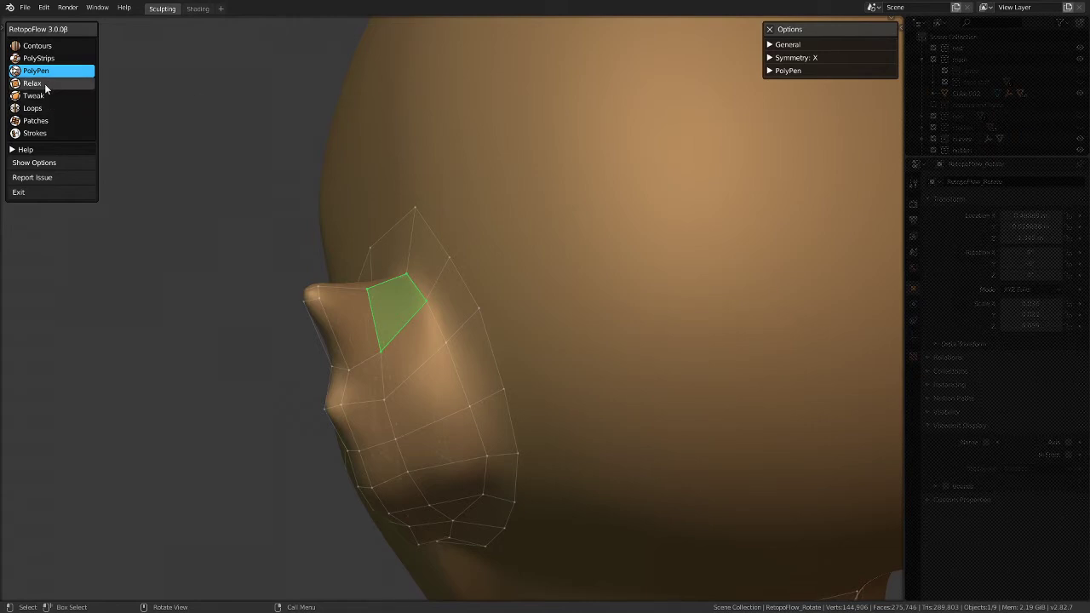
pyautogui.click(372, 316)
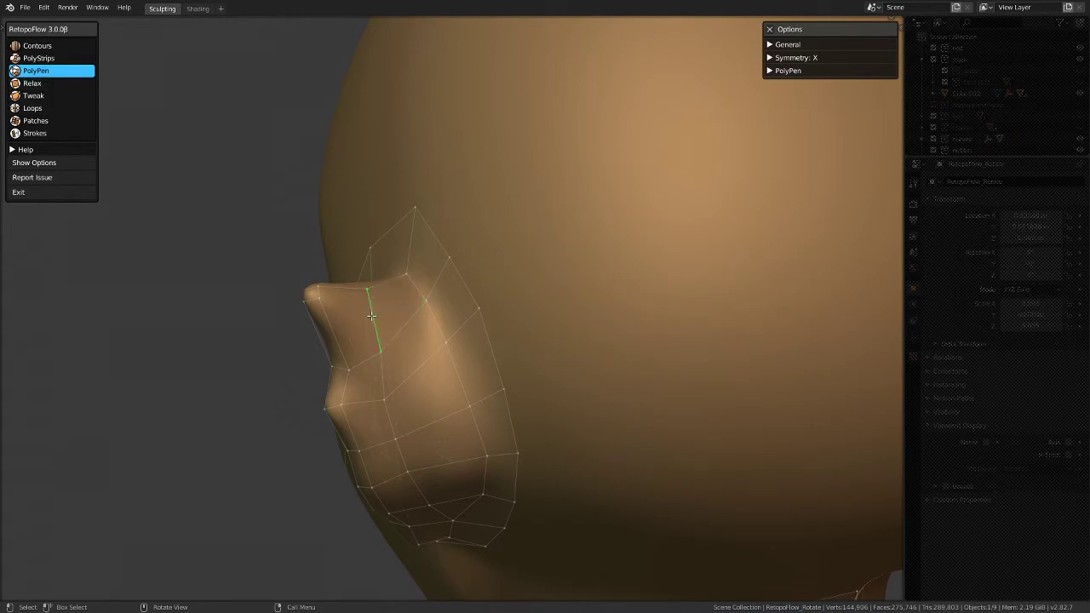
pyautogui.click(317, 288)
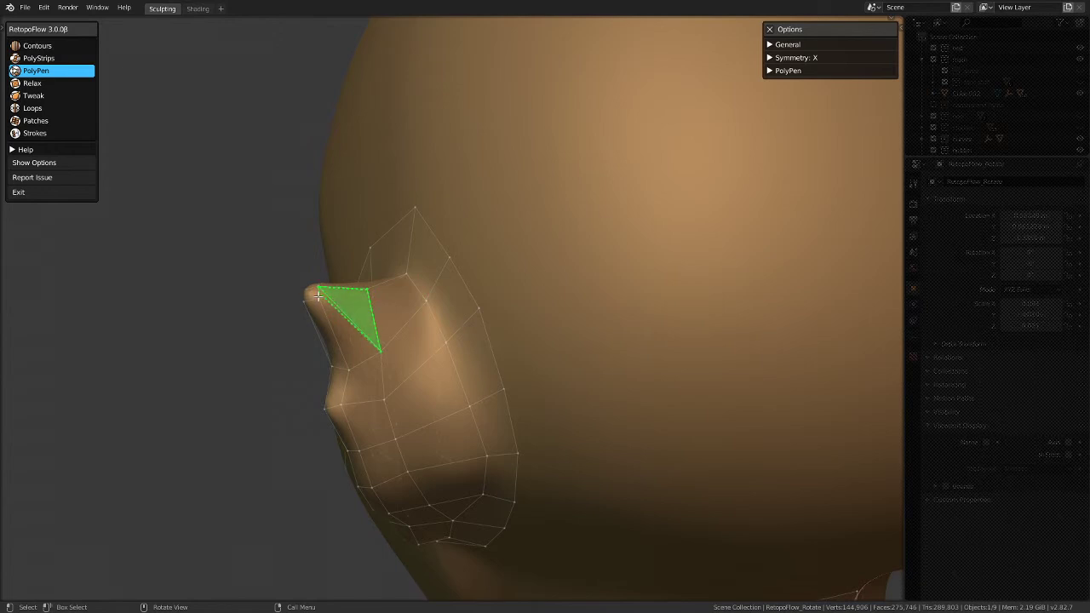
pyautogui.moveTo(440, 367); pyautogui.dragTo(442, 325, button='middle')
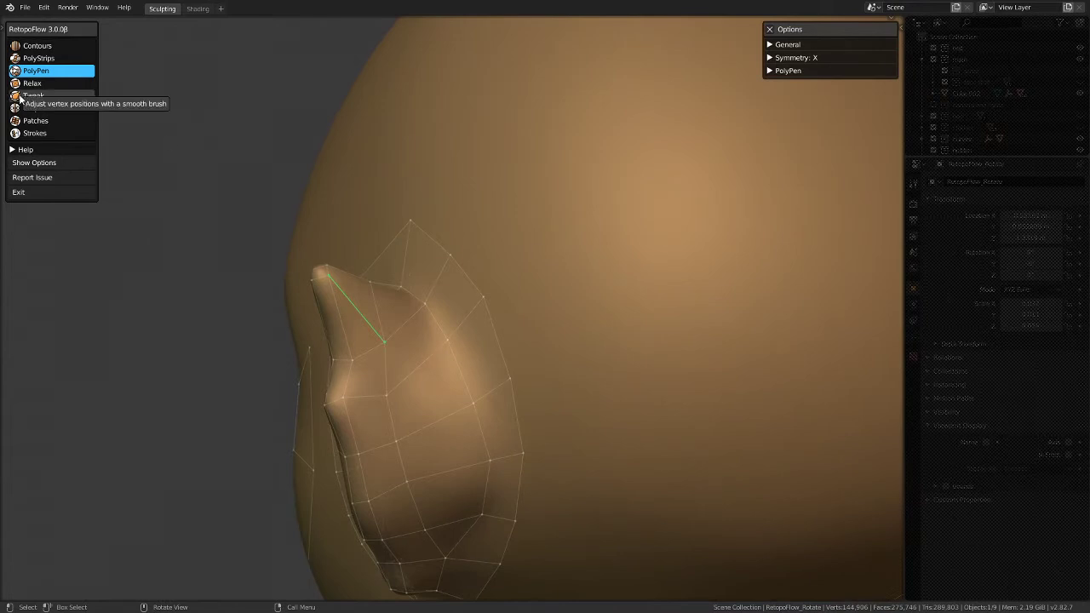
pyautogui.moveTo(384, 213); pyautogui.dragTo(387, 257, button='middle')
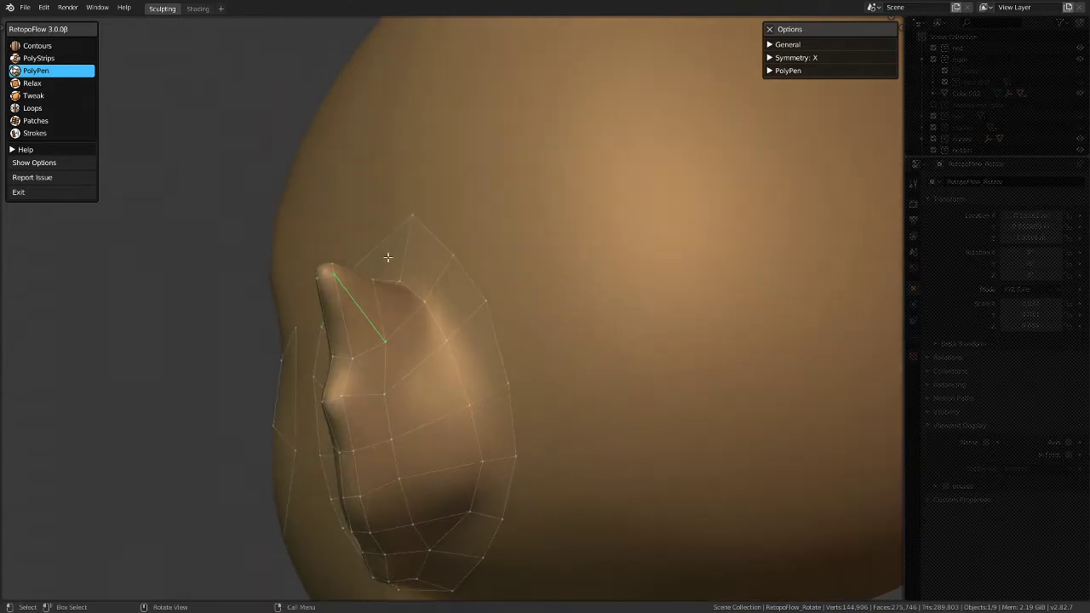
# Step: Delete the vertex on the back of the ear where the faces meet behind the pointed tip
pyautogui.click(422, 326)
pyautogui.click(406, 330)
pyautogui.press('x')
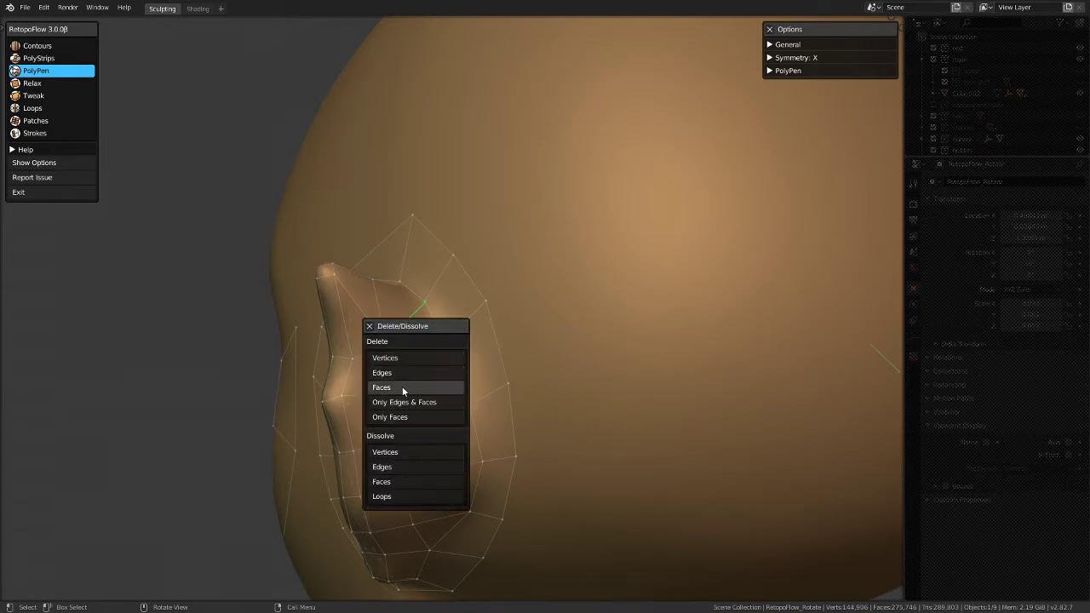
pyautogui.press('x')
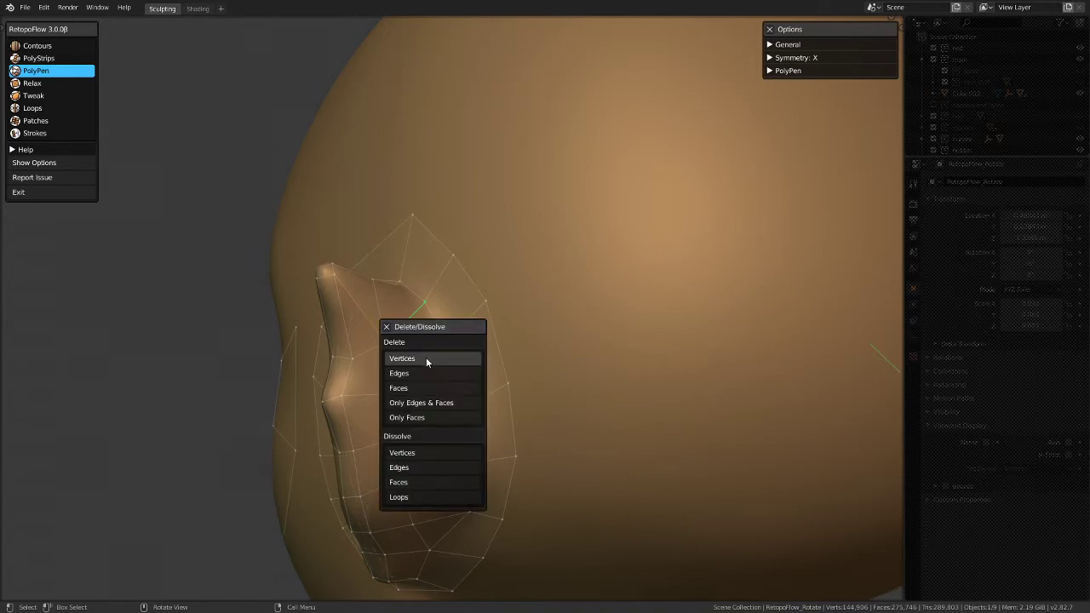
pyautogui.click(427, 361)
# Step: Rebuild the face on the back of the ear from its pointed tip up to the ear's upper edge
pyautogui.moveTo(438, 328); pyautogui.dragTo(349, 355, button='middle')
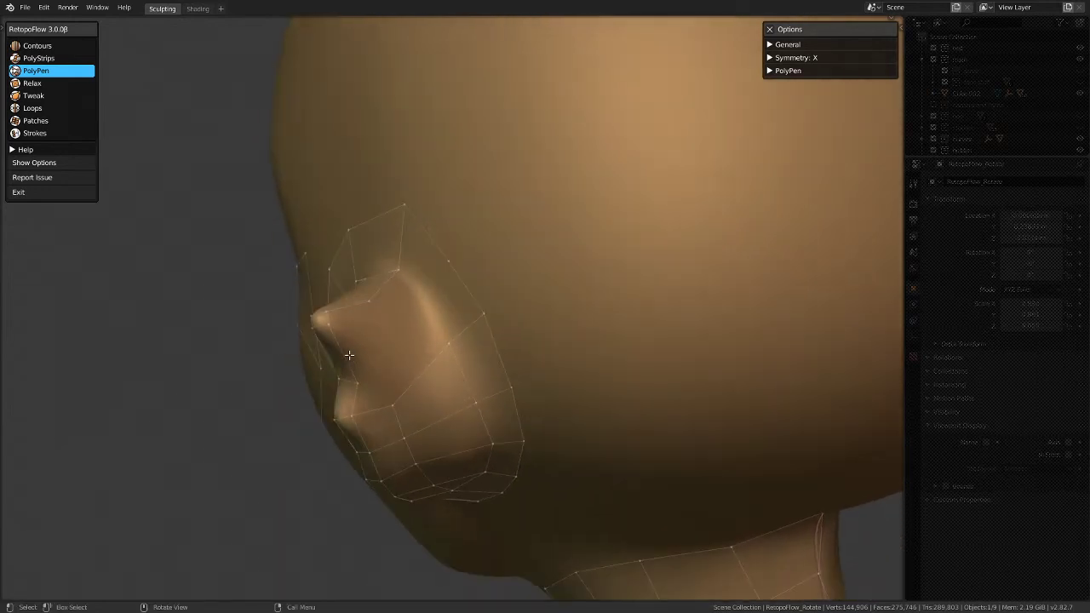
pyautogui.click(352, 309)
pyautogui.moveTo(362, 314); pyautogui.dragTo(353, 322, button='middle')
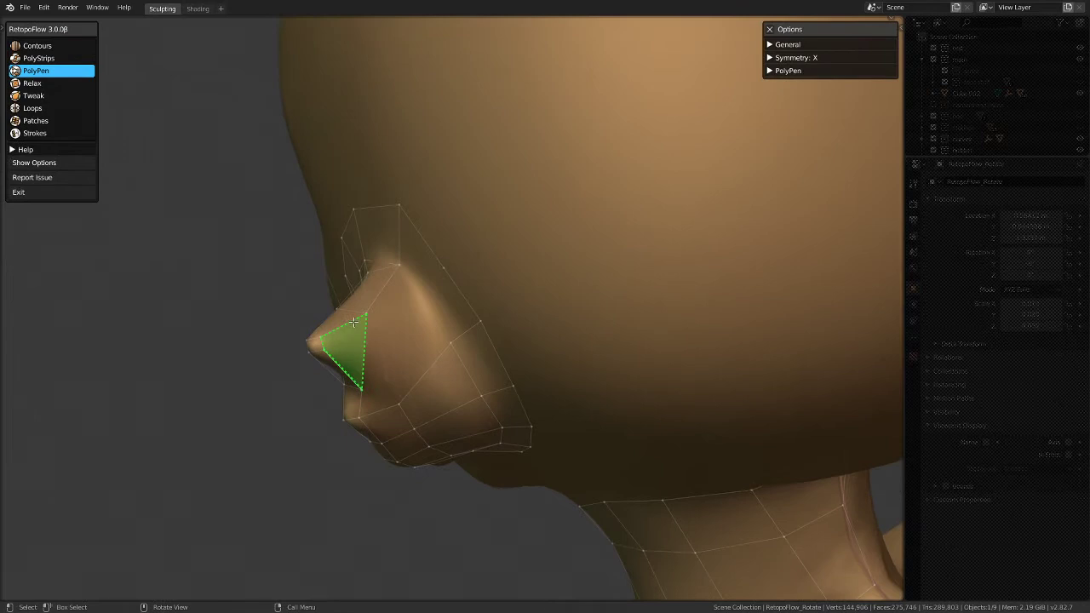
pyautogui.moveTo(390, 354); pyautogui.dragTo(357, 363, button='middle')
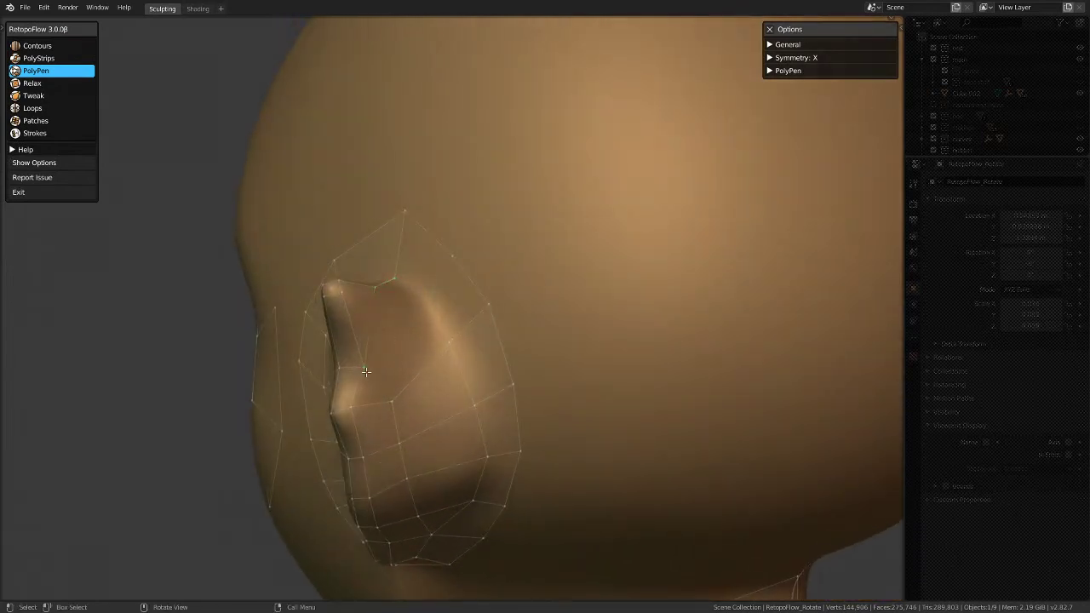
pyautogui.moveTo(367, 370)
pyautogui.mouseDown(button='middle')
pyautogui.moveTo(370, 397)
pyautogui.moveTo(499, 372)
pyautogui.moveTo(438, 421)
pyautogui.moveTo(425, 460)
pyautogui.mouseUp(button='middle')
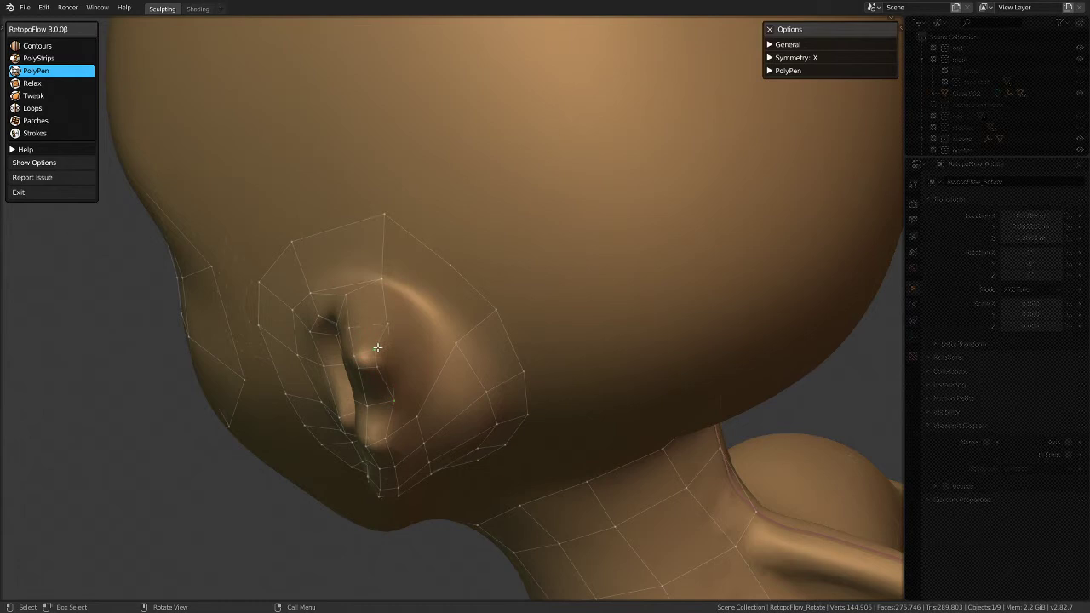
pyautogui.moveTo(383, 354)
pyautogui.mouseDown(button='middle')
pyautogui.moveTo(406, 316)
pyautogui.moveTo(367, 270)
pyautogui.moveTo(331, 260)
pyautogui.moveTo(484, 366)
pyautogui.moveTo(511, 428)
pyautogui.moveTo(445, 195)
pyautogui.moveTo(477, 282)
pyautogui.moveTo(411, 302)
pyautogui.mouseUp(button='middle')
pyautogui.moveTo(400, 265)
pyautogui.mouseDown(button='middle')
pyautogui.moveTo(379, 230)
pyautogui.moveTo(380, 246)
pyautogui.moveTo(414, 254)
pyautogui.mouseUp(button='middle')
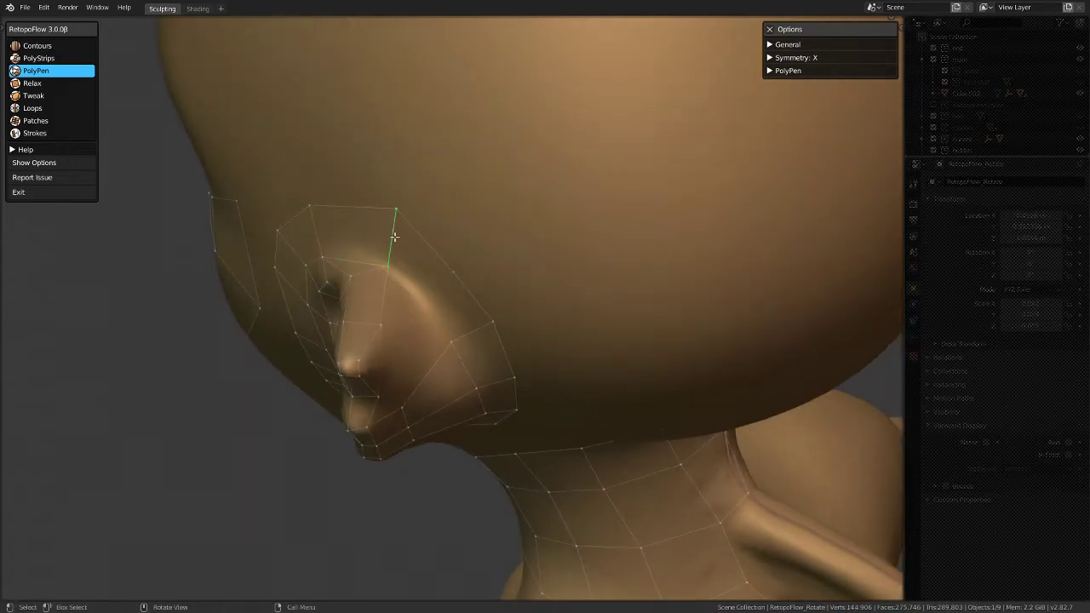
pyautogui.moveTo(415, 335)
pyautogui.mouseDown(button='middle')
pyautogui.moveTo(380, 304)
pyautogui.moveTo(390, 330)
pyautogui.mouseUp(button='middle')
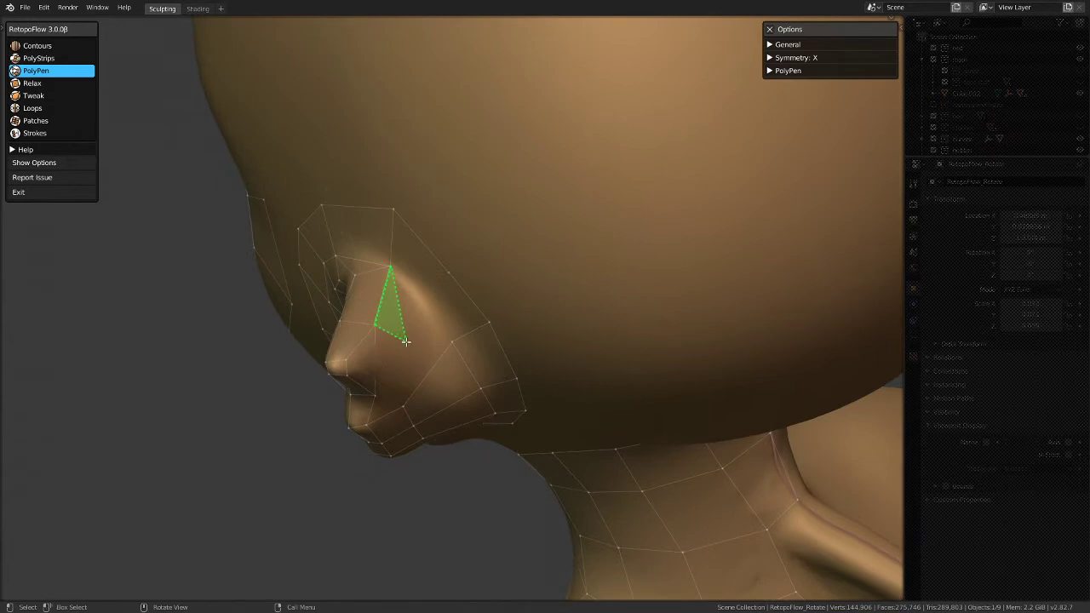
# Step: Add a quad beside it on the upper back of the ear and reposition its lower inner vertex
pyautogui.moveTo(403, 342)
pyautogui.mouseDown(button='middle')
pyautogui.moveTo(397, 261)
pyautogui.moveTo(411, 327)
pyautogui.mouseUp(button='middle')
pyautogui.click(409, 341)
pyautogui.moveTo(409, 342); pyautogui.dragTo(399, 315, button='middle')
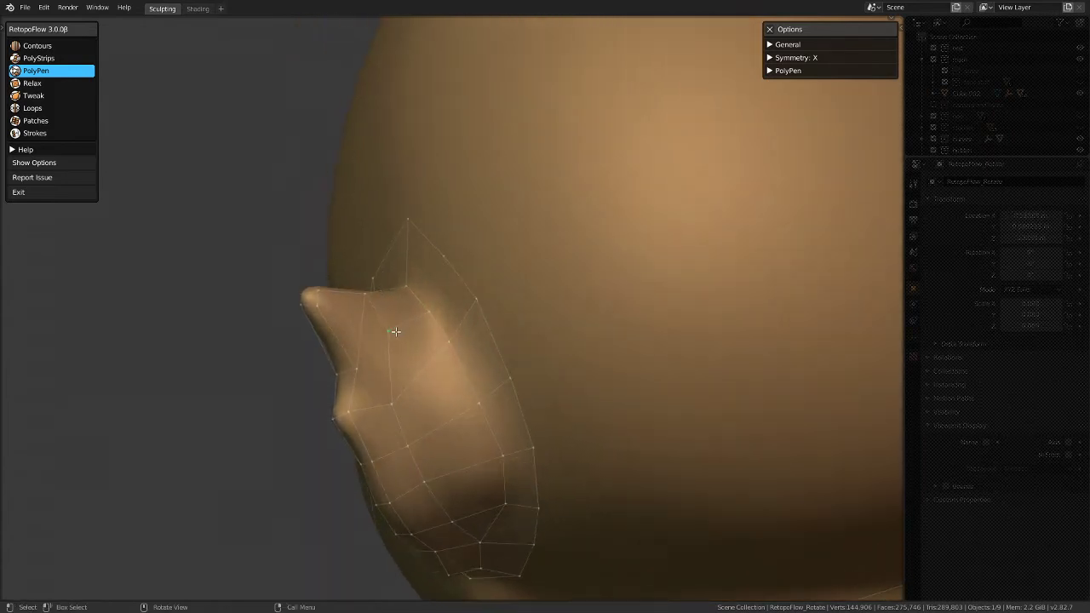
pyautogui.moveTo(431, 321)
pyautogui.mouseDown(button='middle')
pyautogui.moveTo(489, 316)
pyautogui.moveTo(476, 284)
pyautogui.moveTo(444, 270)
pyautogui.moveTo(451, 330)
pyautogui.mouseUp(button='middle')
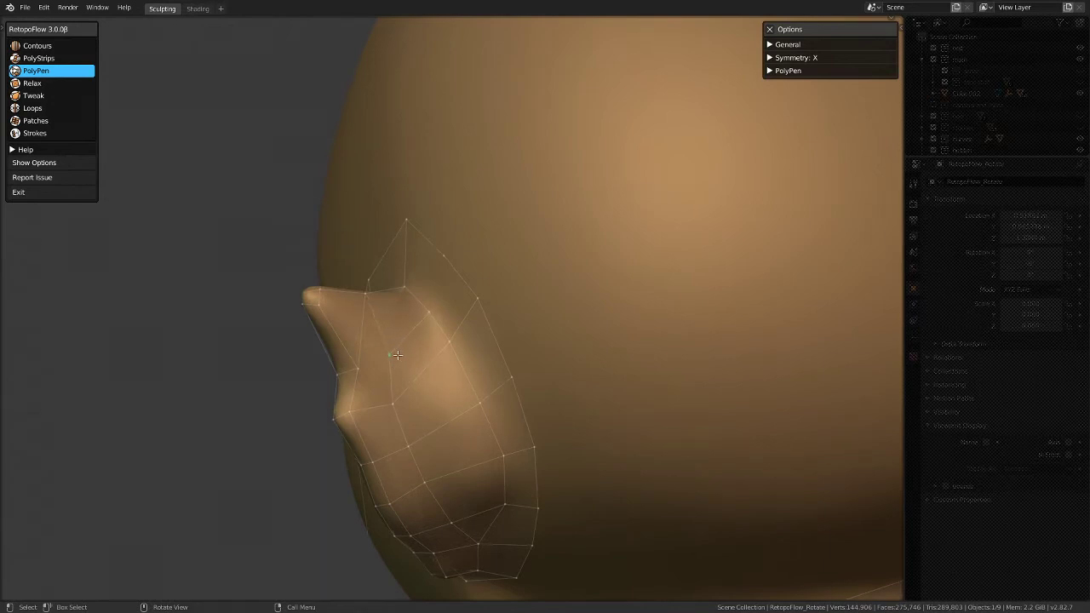
pyautogui.click(393, 327)
pyautogui.moveTo(428, 323)
pyautogui.mouseDown(button='middle')
pyautogui.moveTo(438, 357)
pyautogui.moveTo(429, 319)
pyautogui.mouseUp(button='middle')
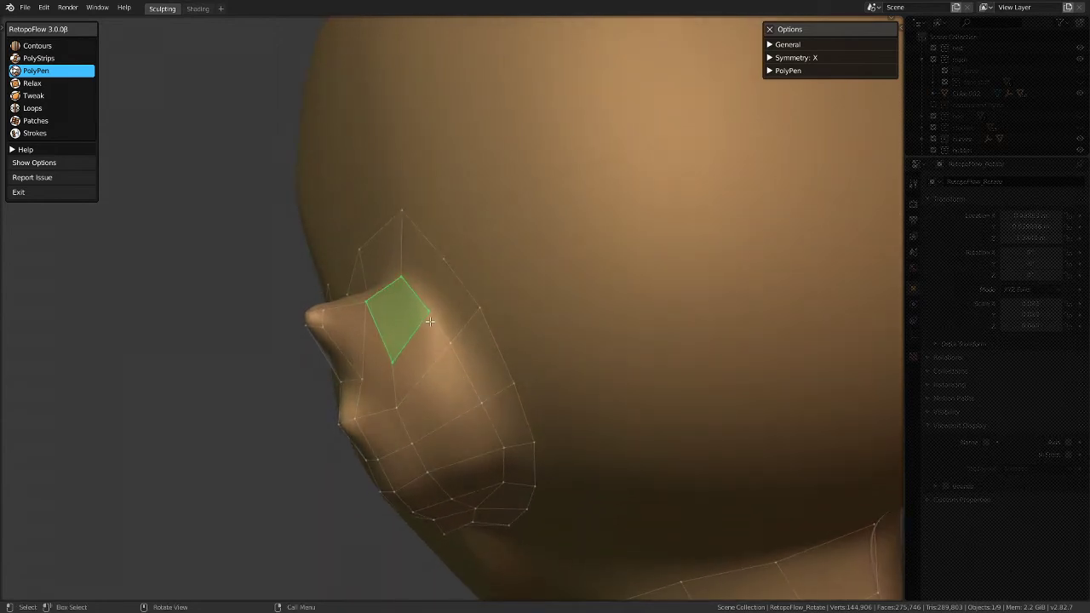
# Step: Delete the new quad on the upper back of the ear and undo the stray edit made after it
pyautogui.press('x')
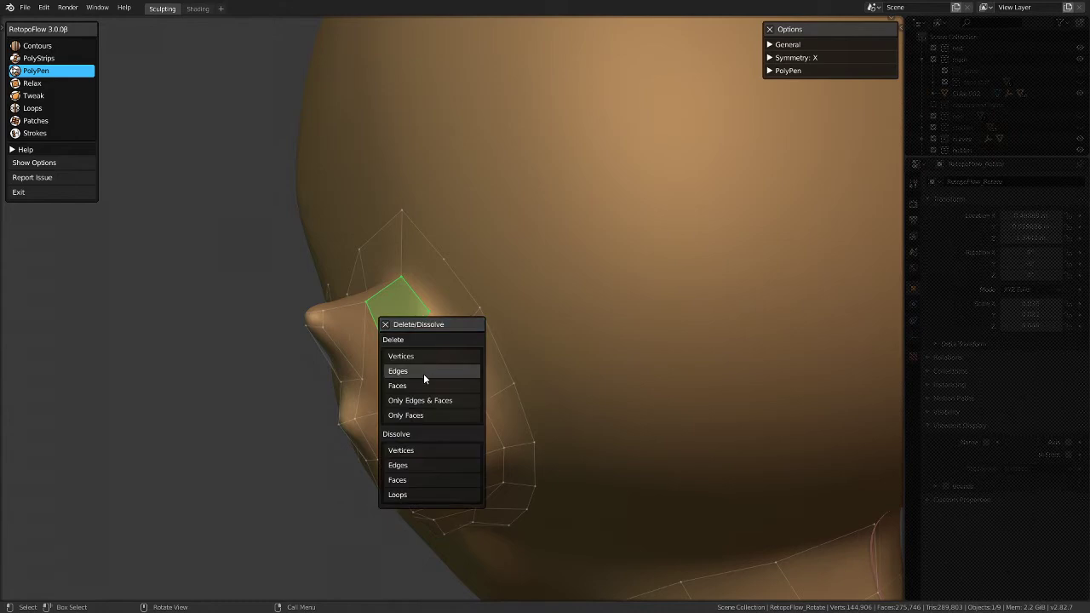
pyautogui.click(422, 380)
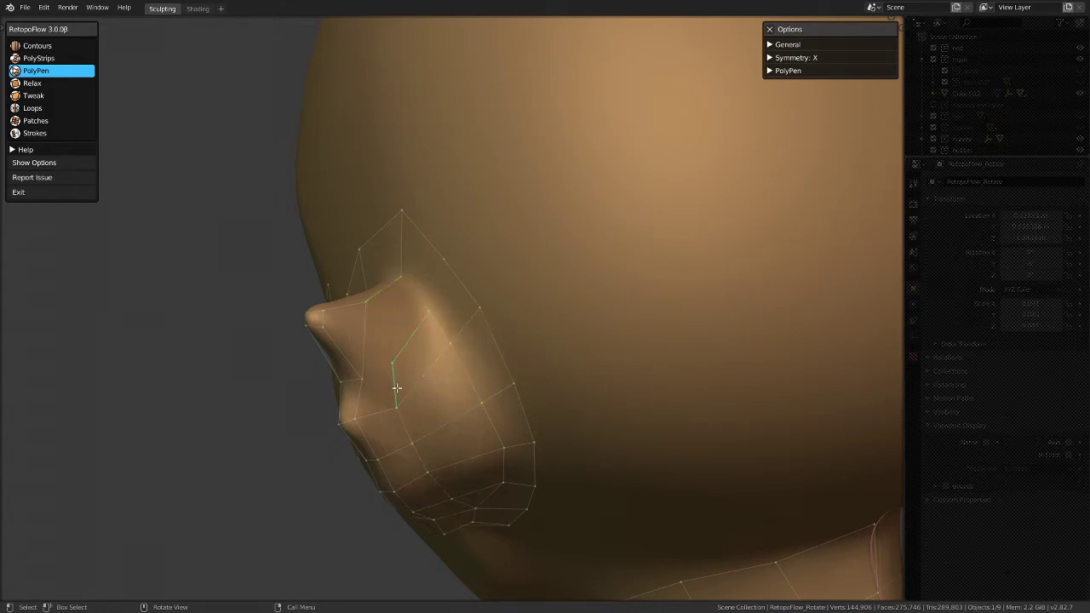
pyautogui.click(363, 395)
pyautogui.hotkey('ctrl', 'z')
# Step: Fill the gap on the back of the ear with a quad beside the tip and pull its upper vertex toward the top edge
pyautogui.moveTo(432, 341)
pyautogui.mouseDown(button='middle')
pyautogui.moveTo(448, 374)
pyautogui.moveTo(430, 328)
pyautogui.moveTo(418, 469)
pyautogui.moveTo(528, 425)
pyautogui.moveTo(591, 463)
pyautogui.moveTo(518, 421)
pyautogui.moveTo(555, 370)
pyautogui.moveTo(360, 333)
pyautogui.moveTo(474, 377)
pyautogui.moveTo(518, 434)
pyautogui.moveTo(499, 366)
pyautogui.moveTo(418, 357)
pyautogui.moveTo(361, 316)
pyautogui.moveTo(364, 352)
pyautogui.moveTo(415, 332)
pyautogui.moveTo(420, 346)
pyautogui.mouseUp(button='middle')
pyautogui.click(429, 322)
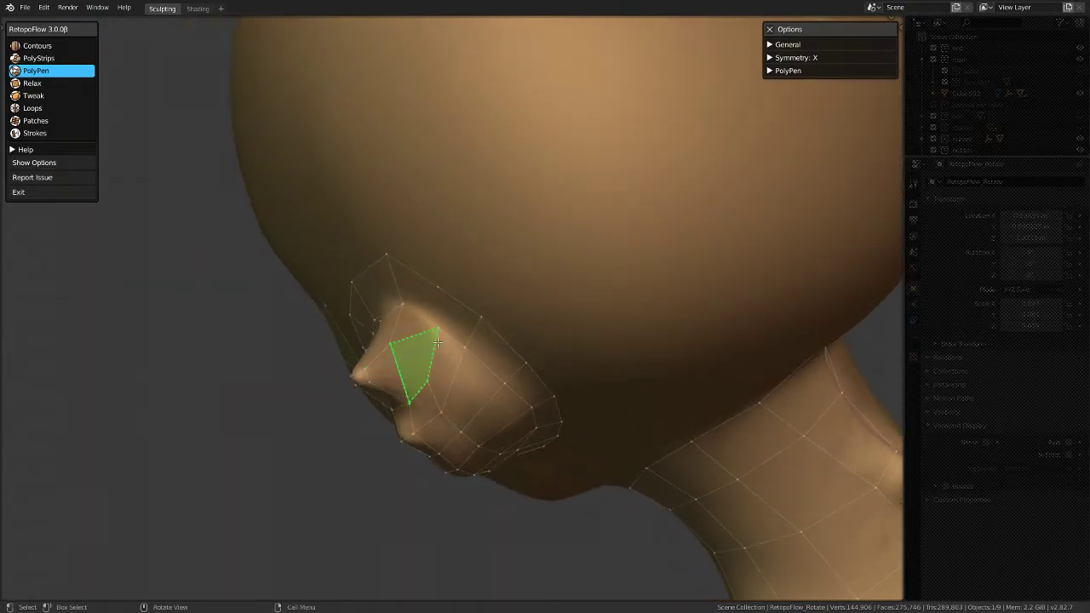
pyautogui.moveTo(471, 340); pyautogui.dragTo(504, 356, button='middle')
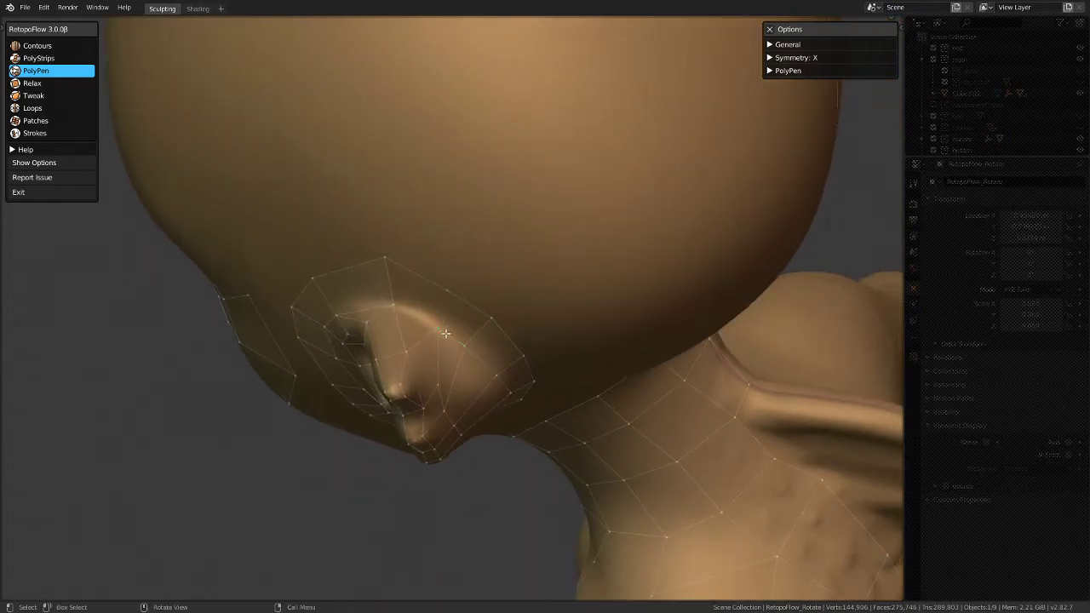
pyautogui.moveTo(426, 314); pyautogui.dragTo(433, 330, button='middle')
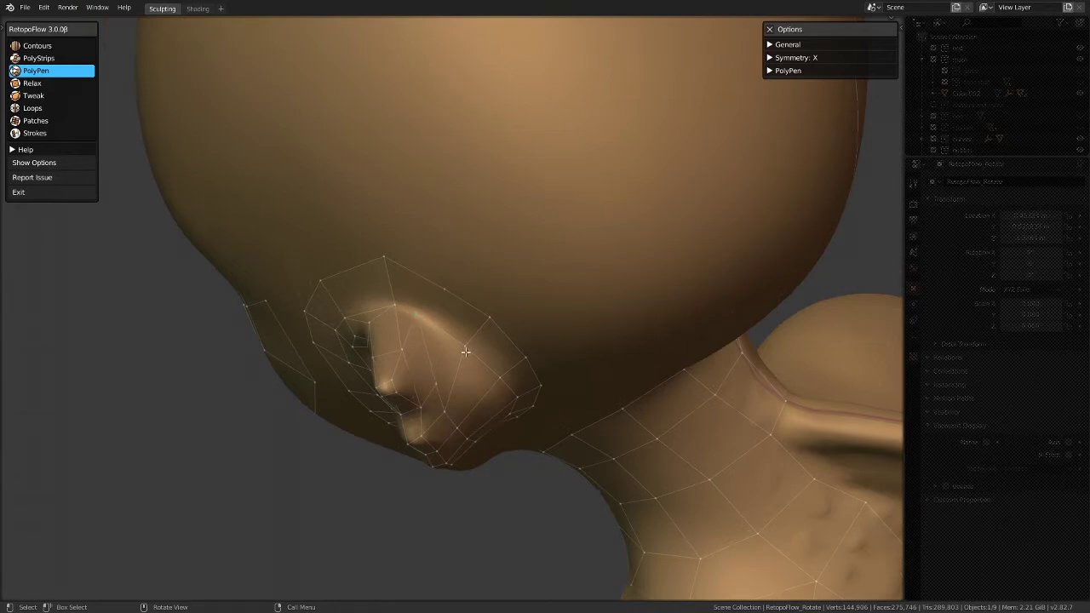
pyautogui.moveTo(454, 332); pyautogui.dragTo(441, 328, button='middle')
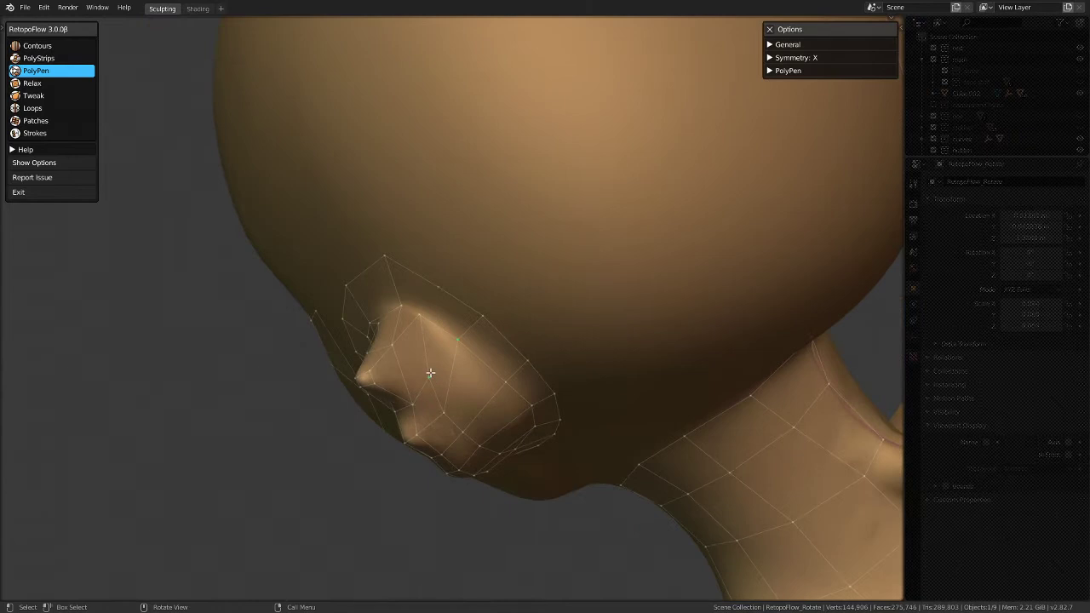
pyautogui.moveTo(428, 369); pyautogui.dragTo(417, 310, button='middle')
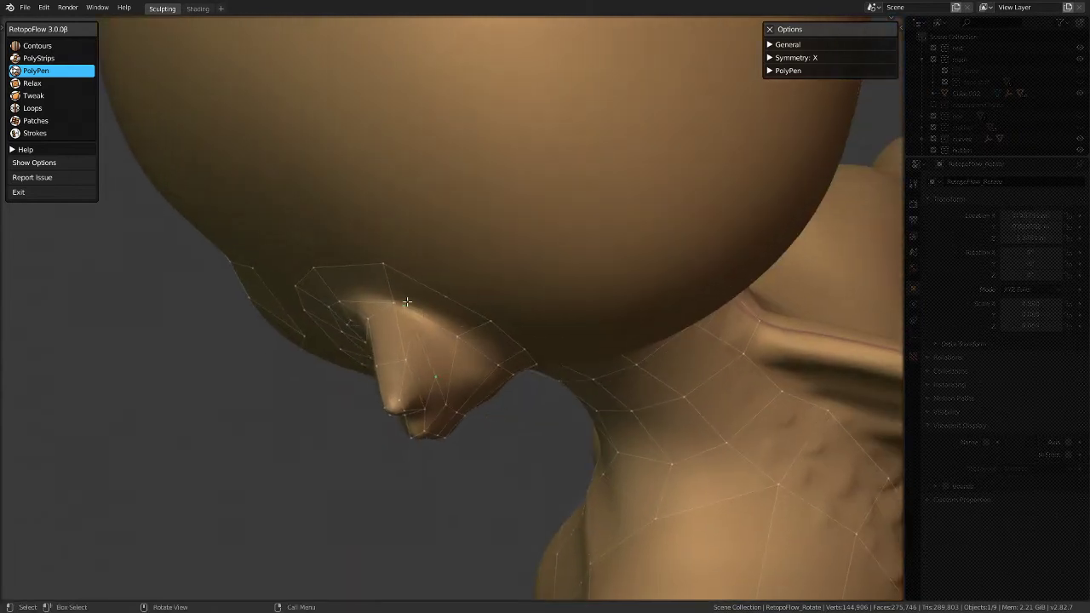
pyautogui.moveTo(440, 331); pyautogui.dragTo(448, 293, button='middle')
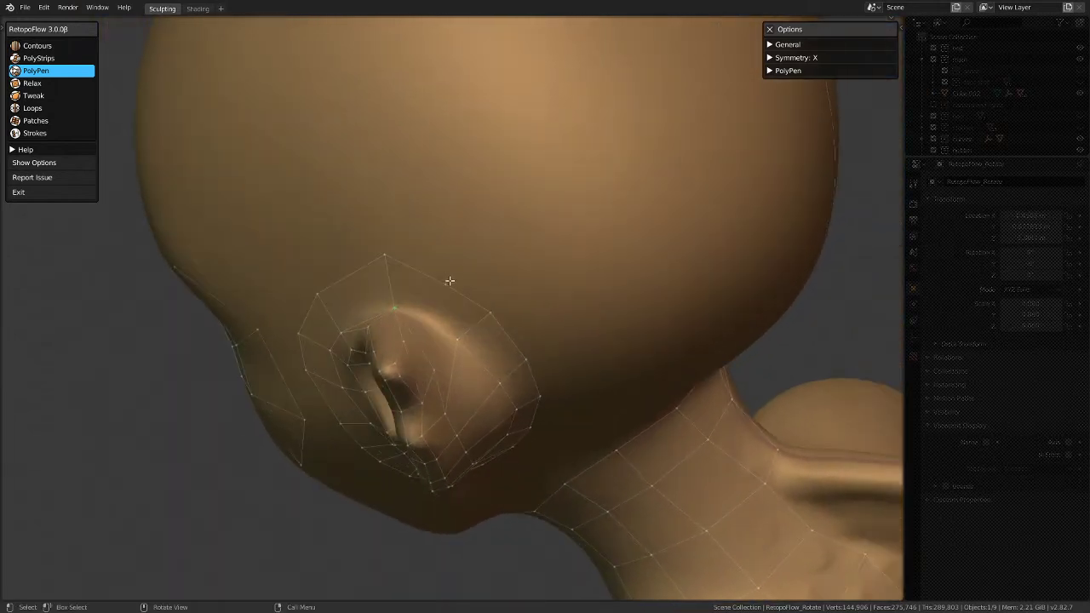
# Step: Bridge the gap between the ear's rear crease and the surrounding outer ring with a quad
pyautogui.click(490, 317)
pyautogui.moveTo(477, 321); pyautogui.dragTo(400, 248, button='middle')
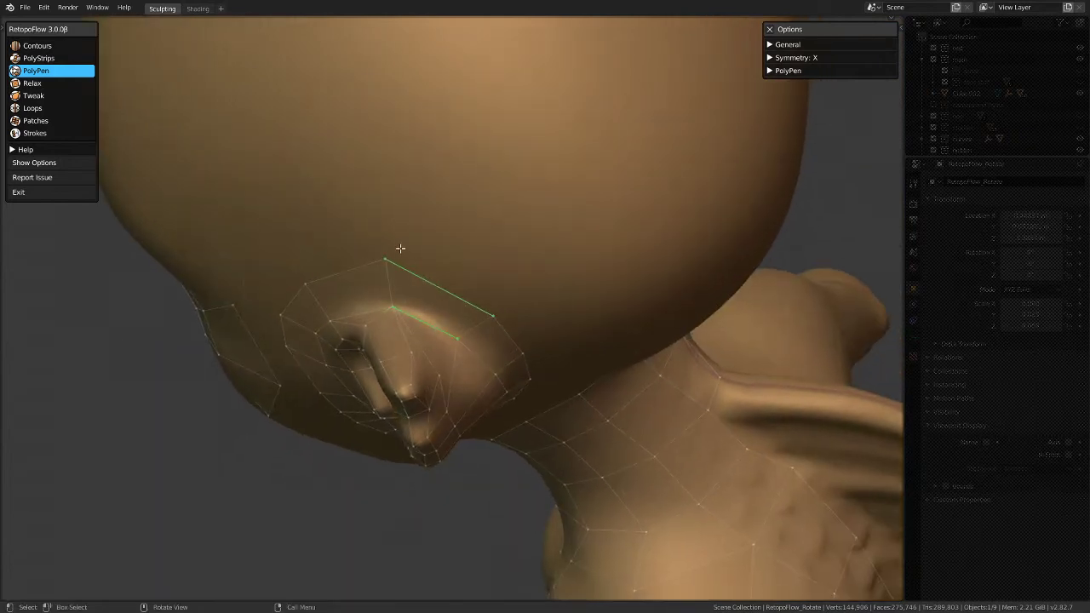
pyautogui.moveTo(406, 323); pyautogui.dragTo(309, 355, button='middle')
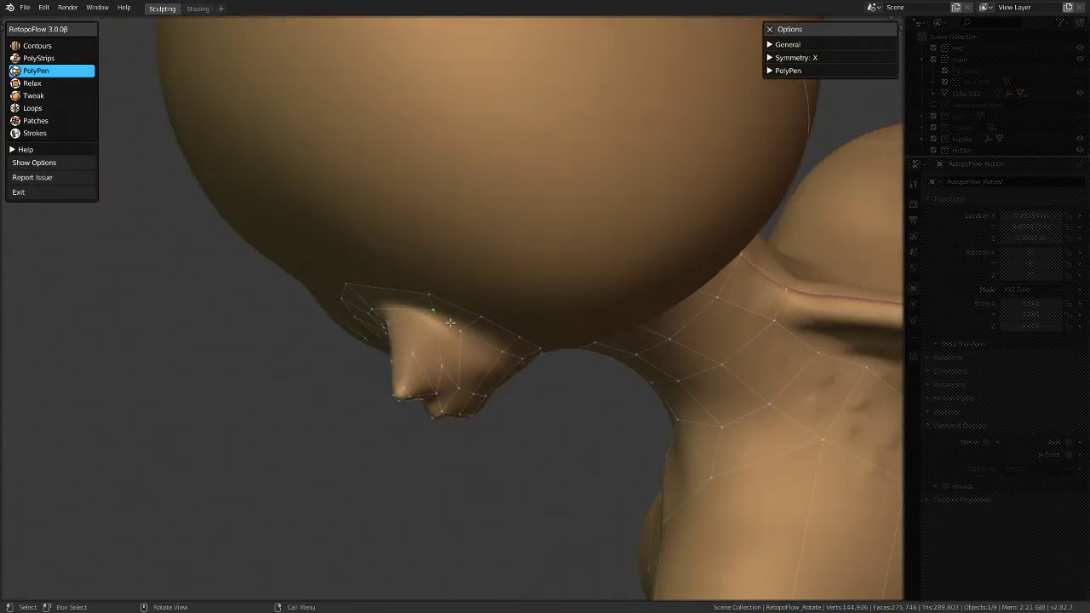
pyautogui.moveTo(449, 330)
pyautogui.mouseDown(button='middle')
pyautogui.moveTo(401, 316)
pyautogui.moveTo(410, 360)
pyautogui.moveTo(471, 307)
pyautogui.moveTo(537, 382)
pyautogui.moveTo(464, 328)
pyautogui.mouseUp(button='middle')
pyautogui.click(443, 366)
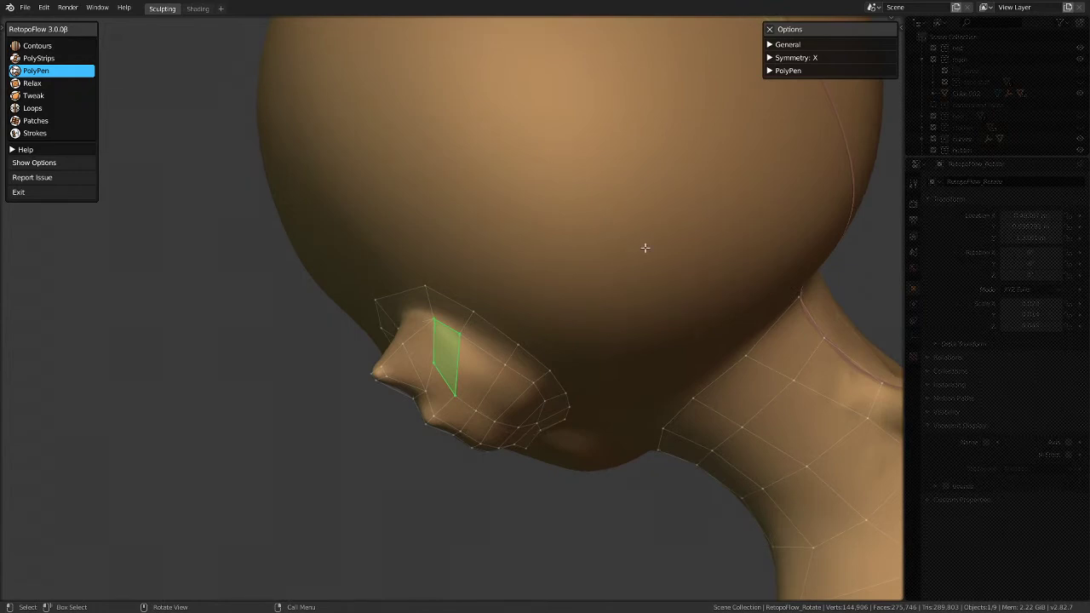
# Step: Delete the long quad above the ear between its top edge and the outer ring
pyautogui.moveTo(605, 369); pyautogui.dragTo(487, 442, button='middle')
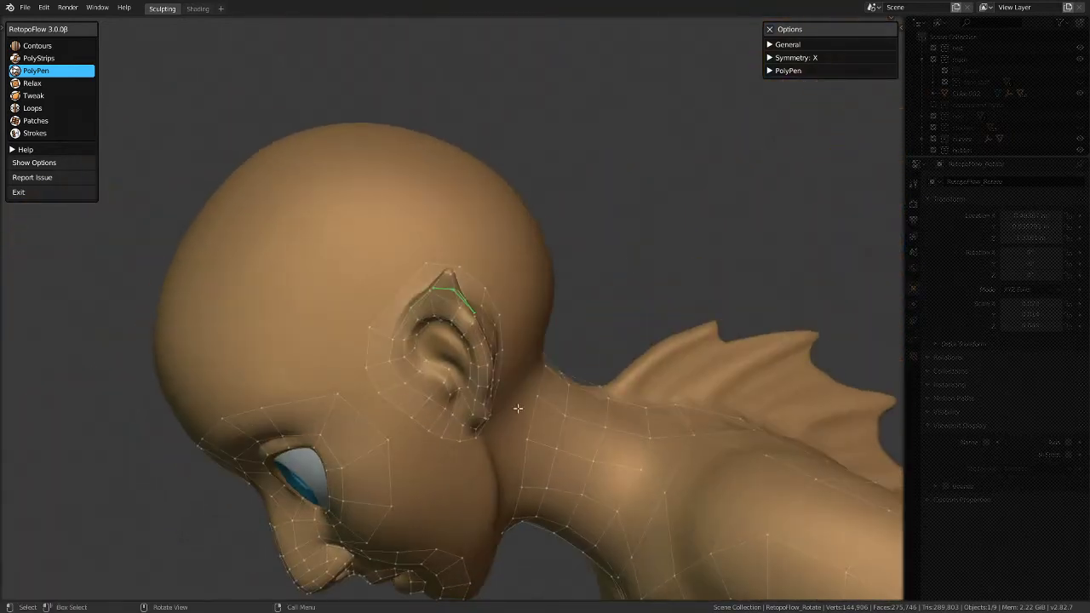
pyautogui.moveTo(424, 518); pyautogui.dragTo(469, 275, button='middle')
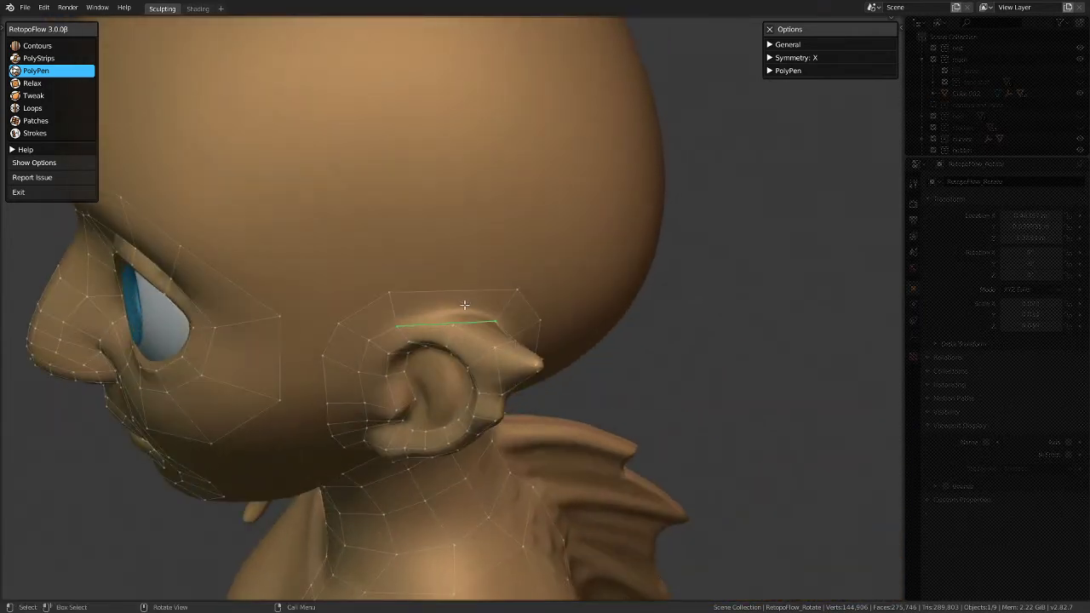
pyautogui.moveTo(481, 346); pyautogui.dragTo(462, 403, button='middle')
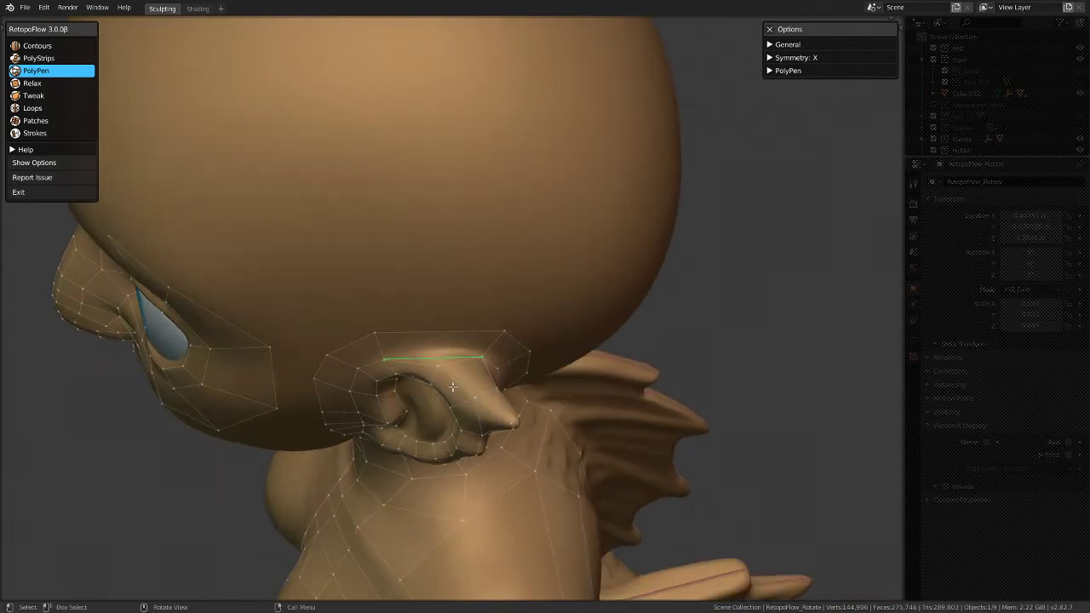
pyautogui.moveTo(423, 332); pyautogui.dragTo(592, 371, button='middle')
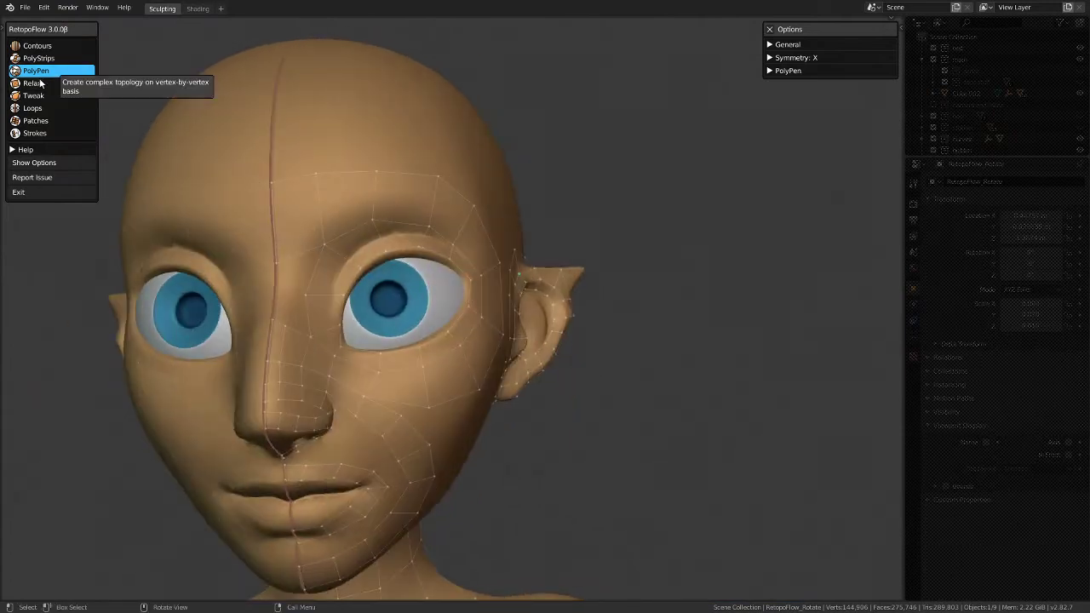
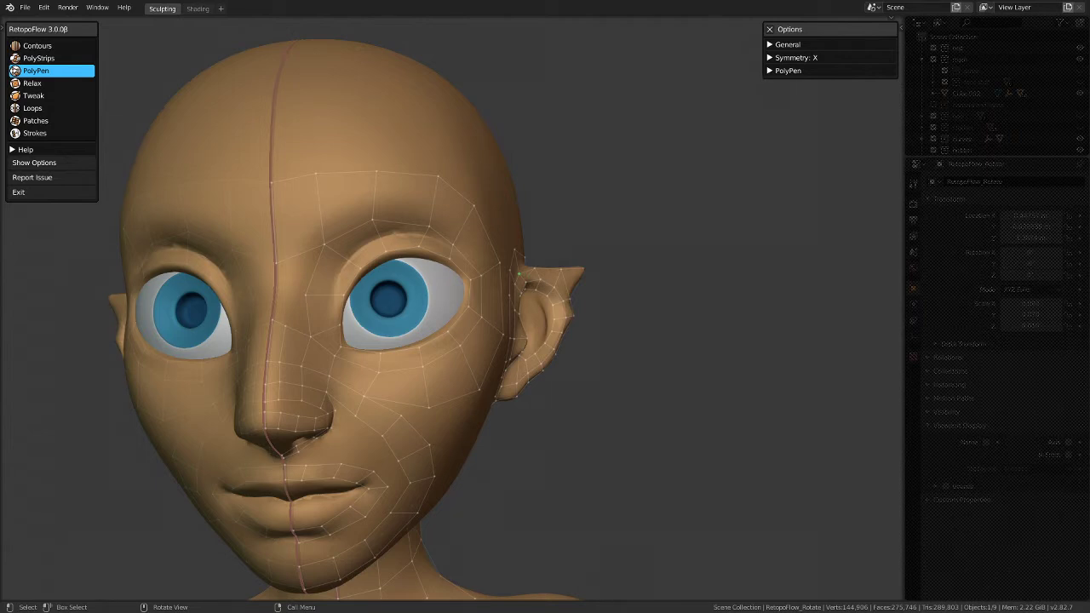
pyautogui.moveTo(539, 275); pyautogui.dragTo(443, 323, button='middle')
pyautogui.scroll(3, 479, 339)
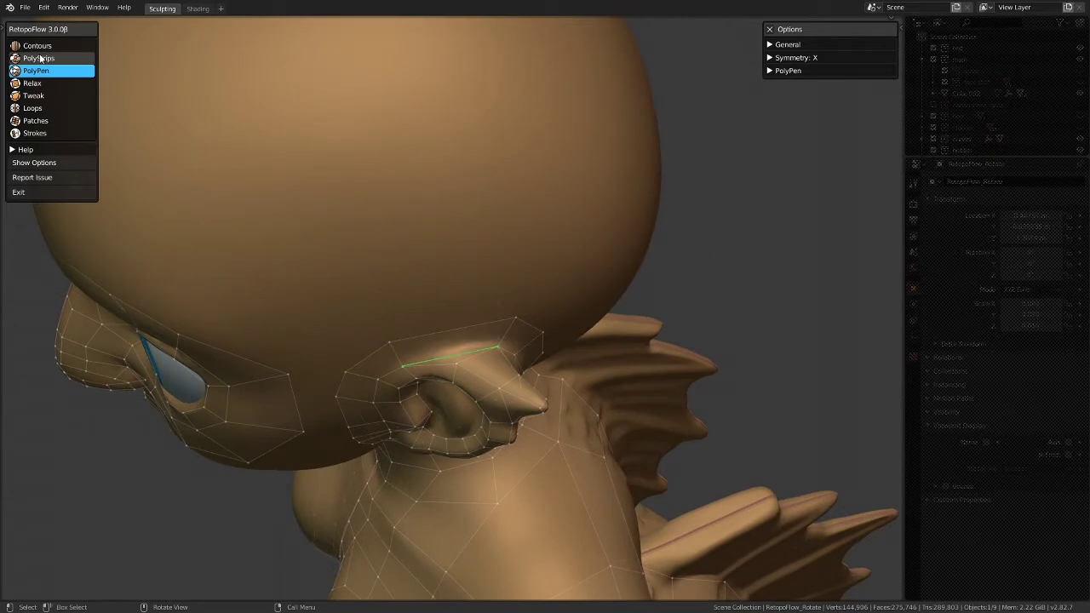
pyautogui.moveTo(387, 308); pyautogui.dragTo(448, 294, button='middle')
pyautogui.click(449, 295)
pyautogui.press('x')
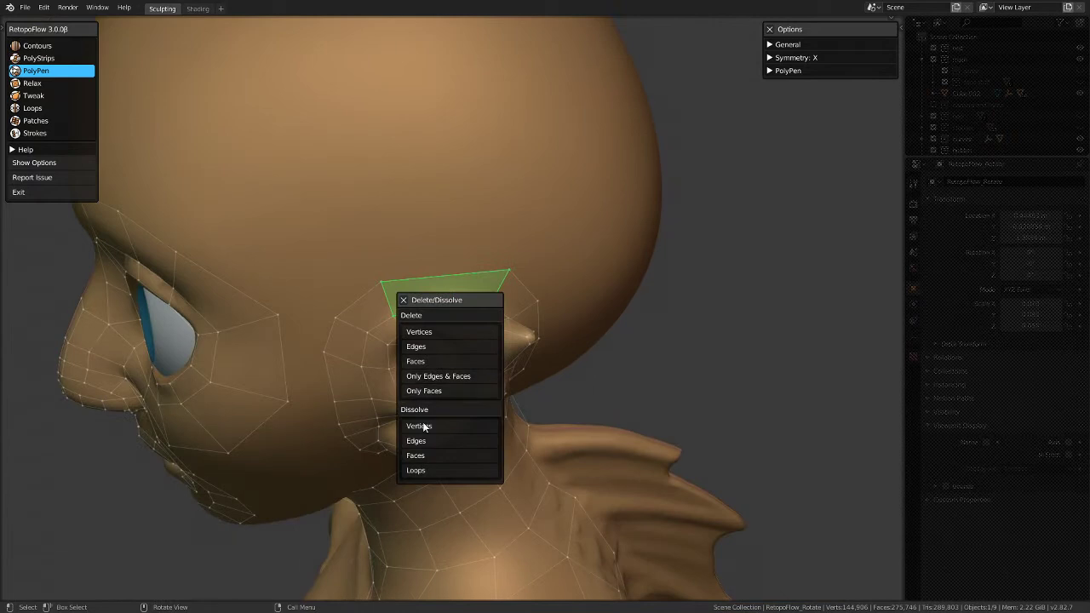
pyautogui.click(440, 361)
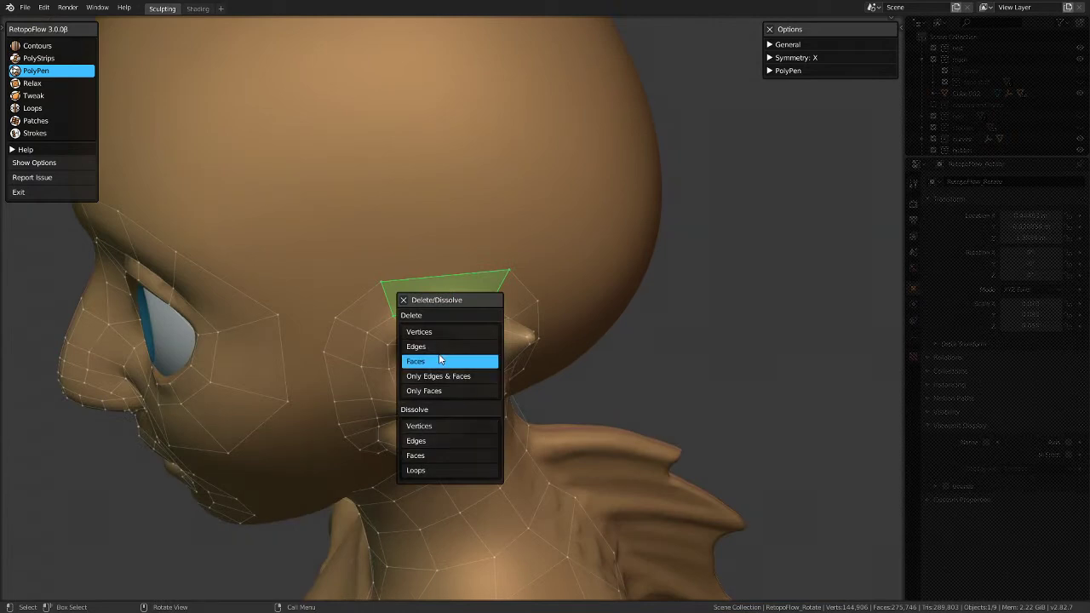
# Step: Delete the thin triangle running along the ear's top edge
pyautogui.moveTo(440, 361); pyautogui.dragTo(436, 395, button='middle')
pyautogui.press('x')
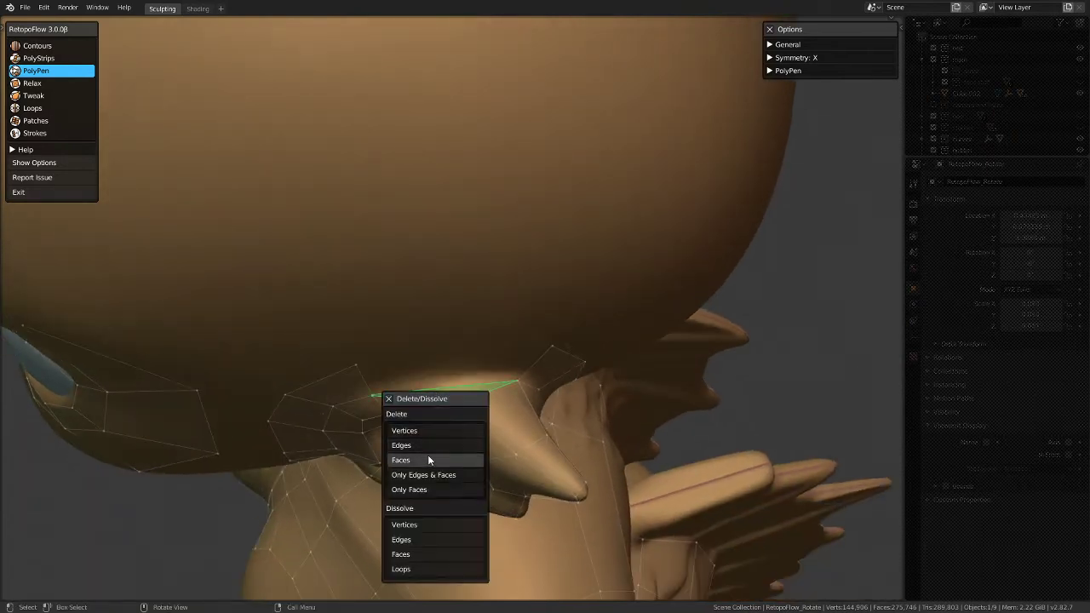
pyautogui.click(428, 459)
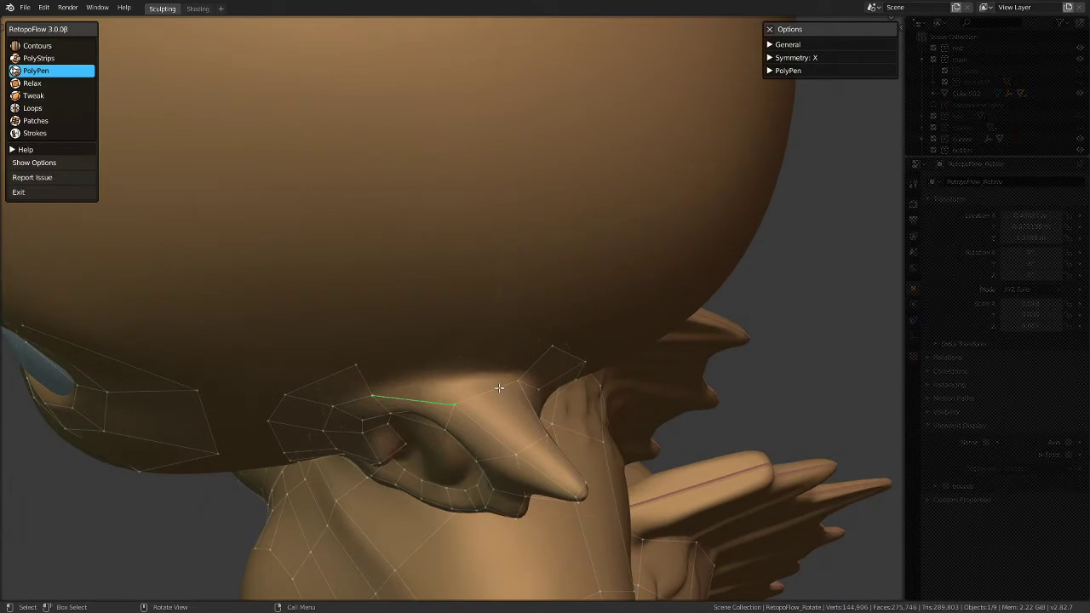
pyautogui.moveTo(499, 388); pyautogui.dragTo(464, 318, button='middle')
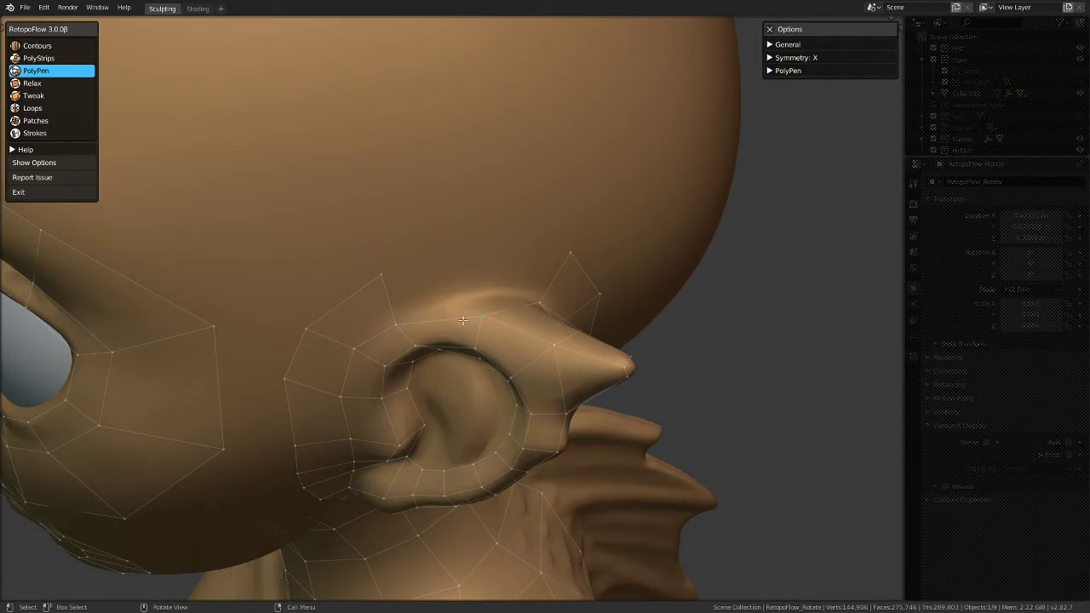
pyautogui.moveTo(460, 318); pyautogui.dragTo(488, 343, button='middle')
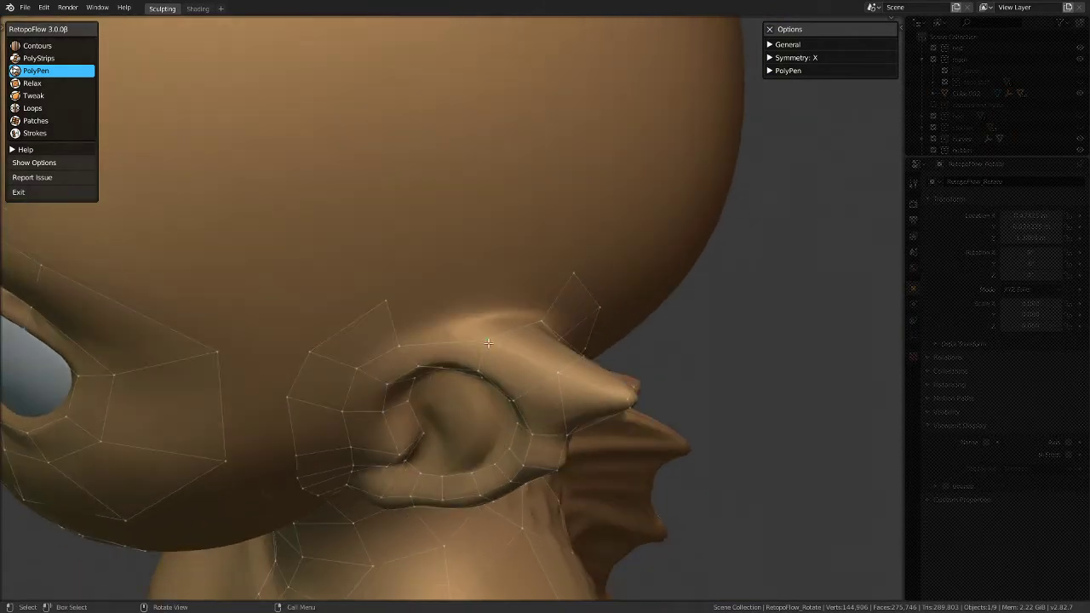
pyautogui.moveTo(502, 348); pyautogui.dragTo(390, 329, button='middle')
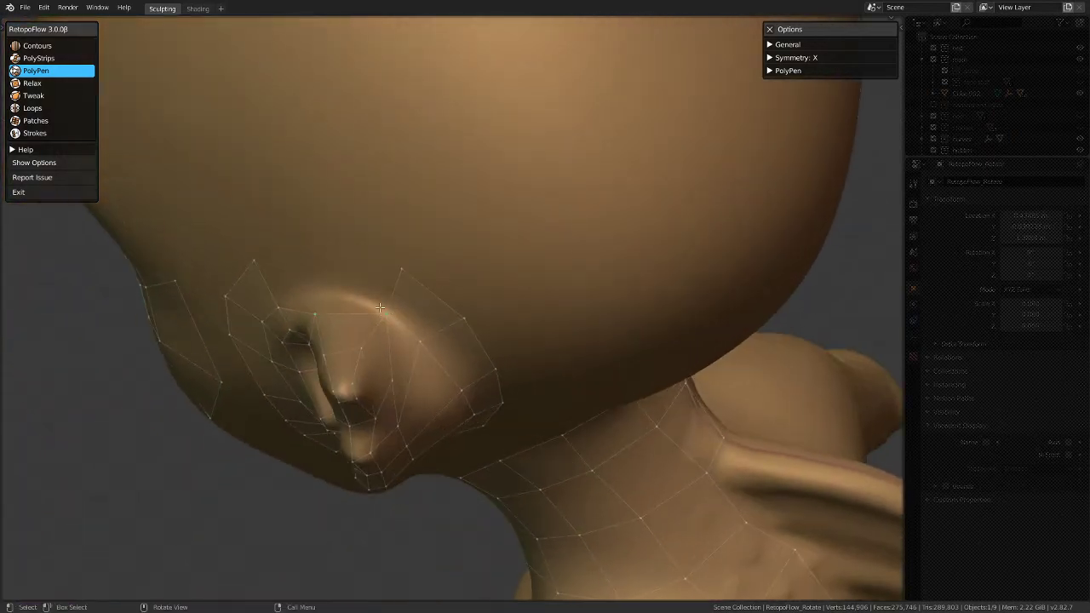
# Step: Build a new quad along the ear's top edge where it meets the head
pyautogui.moveTo(413, 325); pyautogui.dragTo(409, 282, button='middle')
pyautogui.moveTo(392, 340); pyautogui.dragTo(430, 353, button='middle')
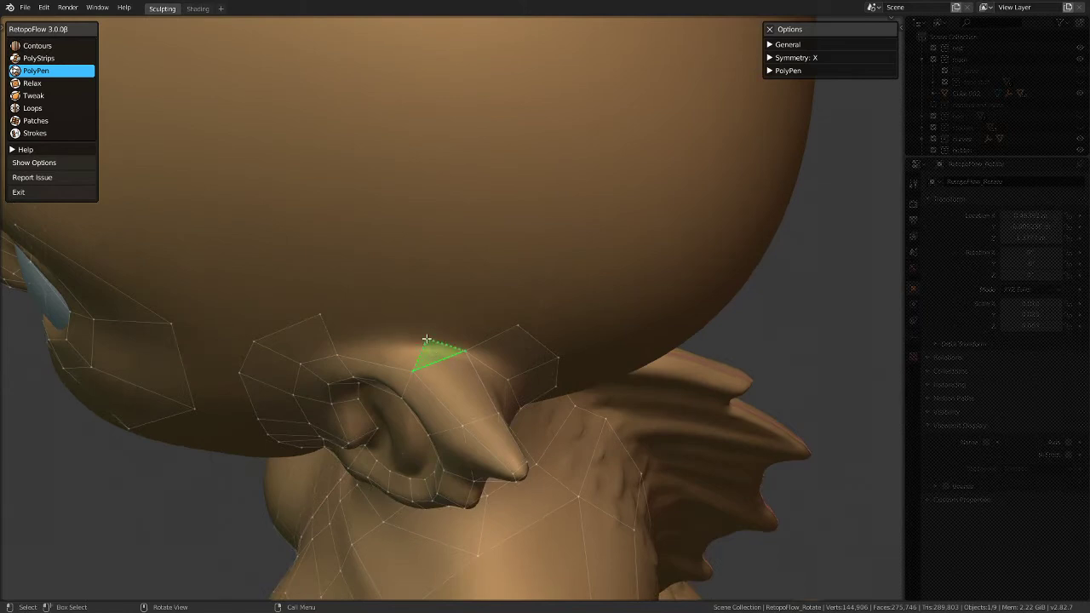
pyautogui.click(406, 342)
pyautogui.click(391, 344)
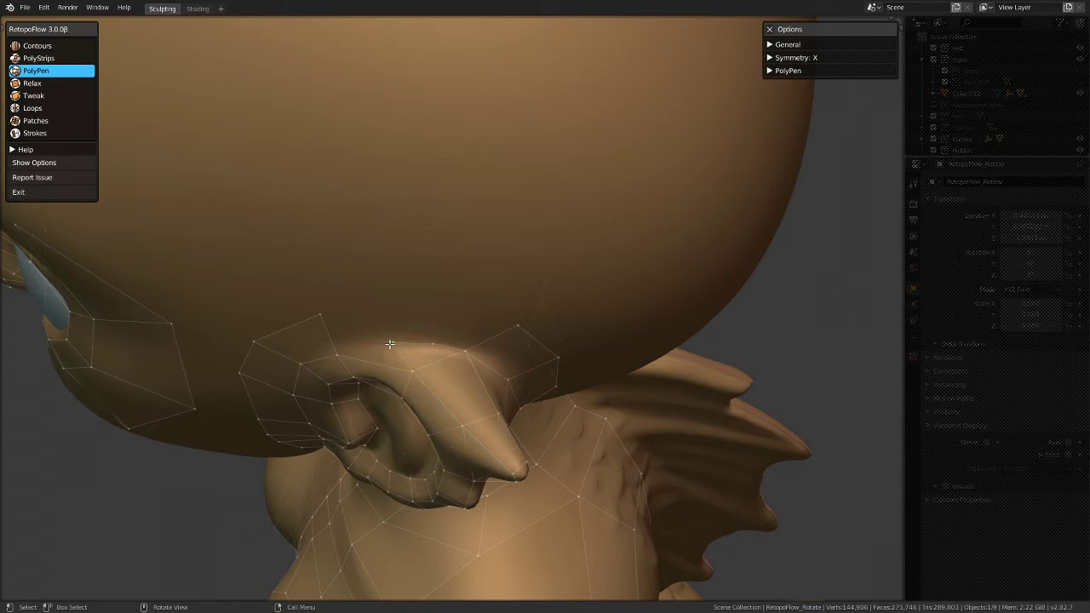
# Step: Bridge the ear's top edge to the open outer ring above it with a row of quads, closing the ring around the ear
pyautogui.moveTo(406, 361); pyautogui.dragTo(429, 305, button='middle')
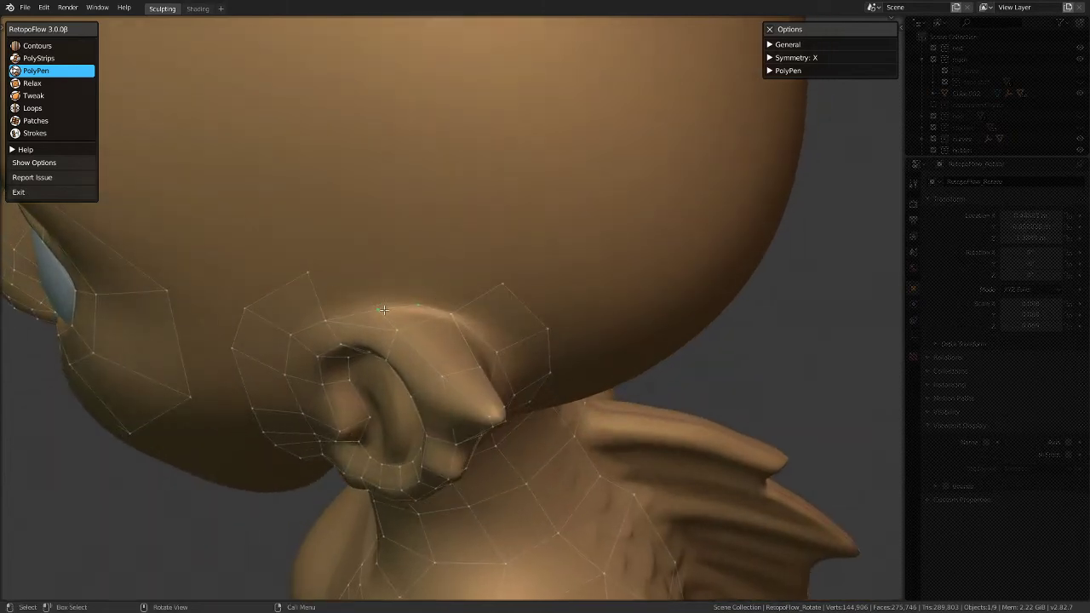
pyautogui.click(307, 293)
pyautogui.click(313, 295)
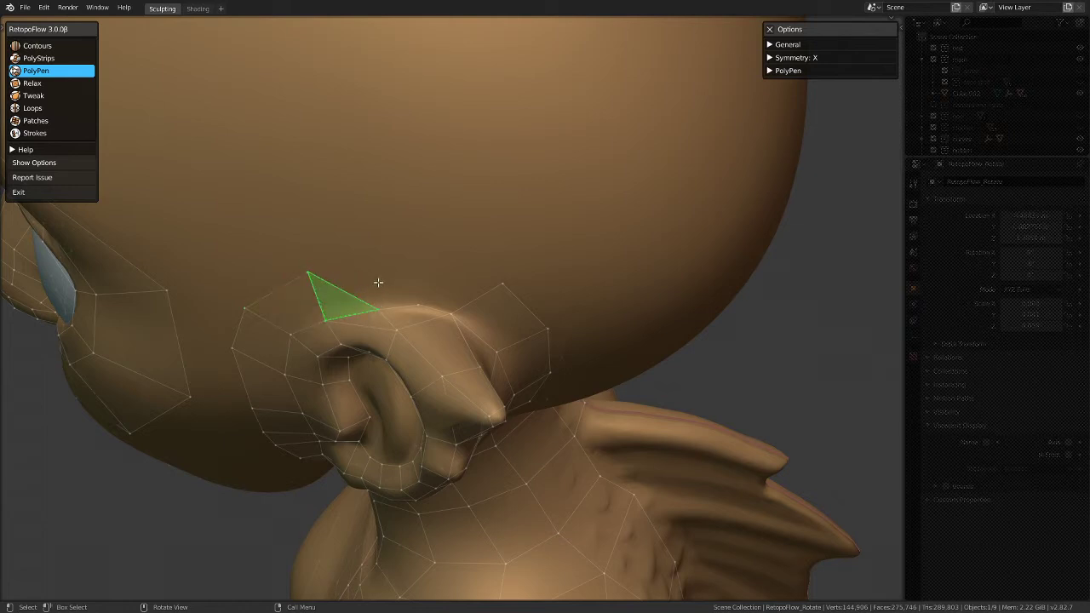
pyautogui.click(379, 310)
pyautogui.click(377, 265)
pyautogui.click(418, 302)
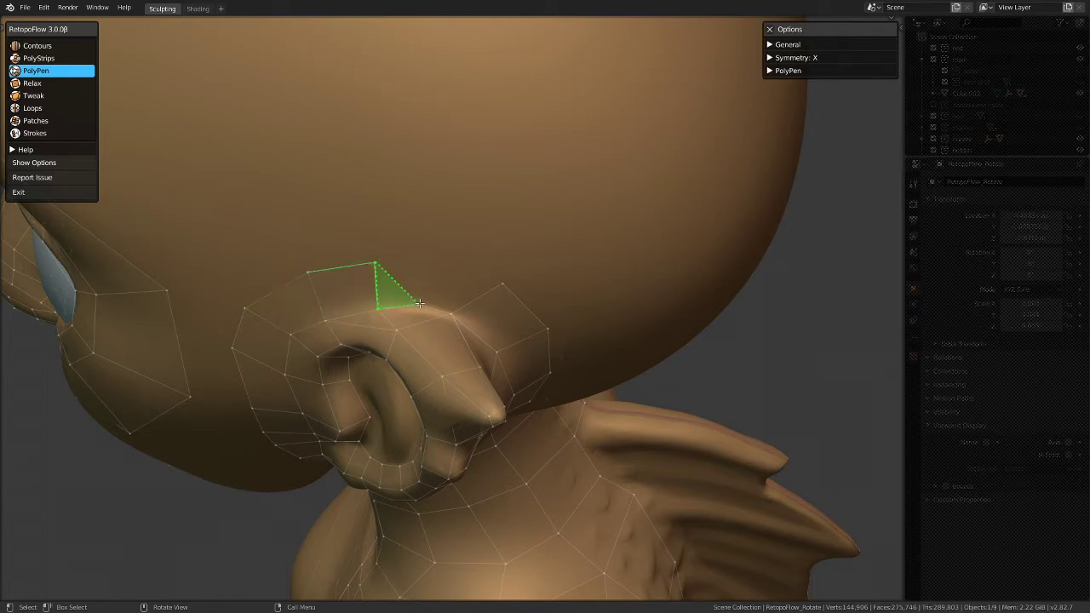
pyautogui.click(438, 265)
pyautogui.click(501, 289)
pyautogui.moveTo(453, 302); pyautogui.dragTo(451, 334, button='middle')
pyautogui.click(435, 353)
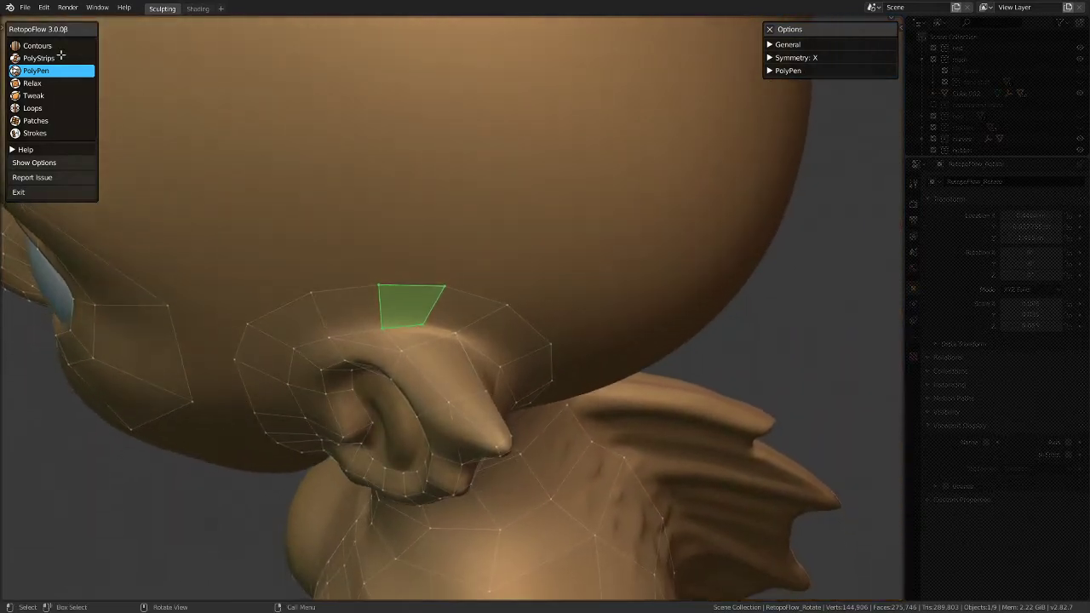
# Step: Select the column of faces on the back of the ear along the head crease and delete their vertices
pyautogui.moveTo(359, 282); pyautogui.dragTo(409, 299, button='middle')
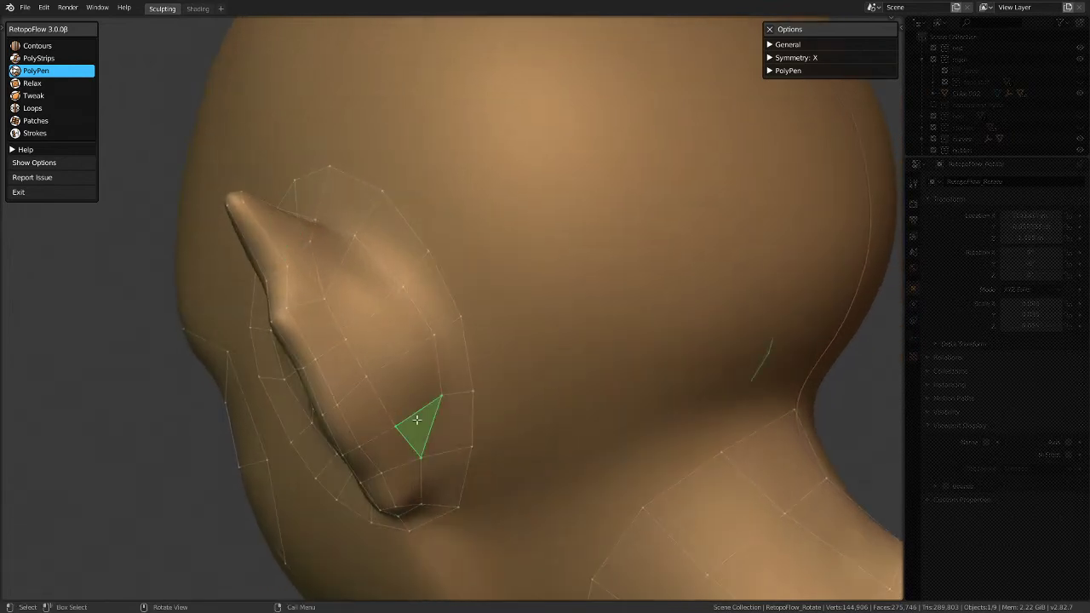
pyautogui.moveTo(402, 377); pyautogui.dragTo(336, 275, button='middle')
pyautogui.click(381, 356)
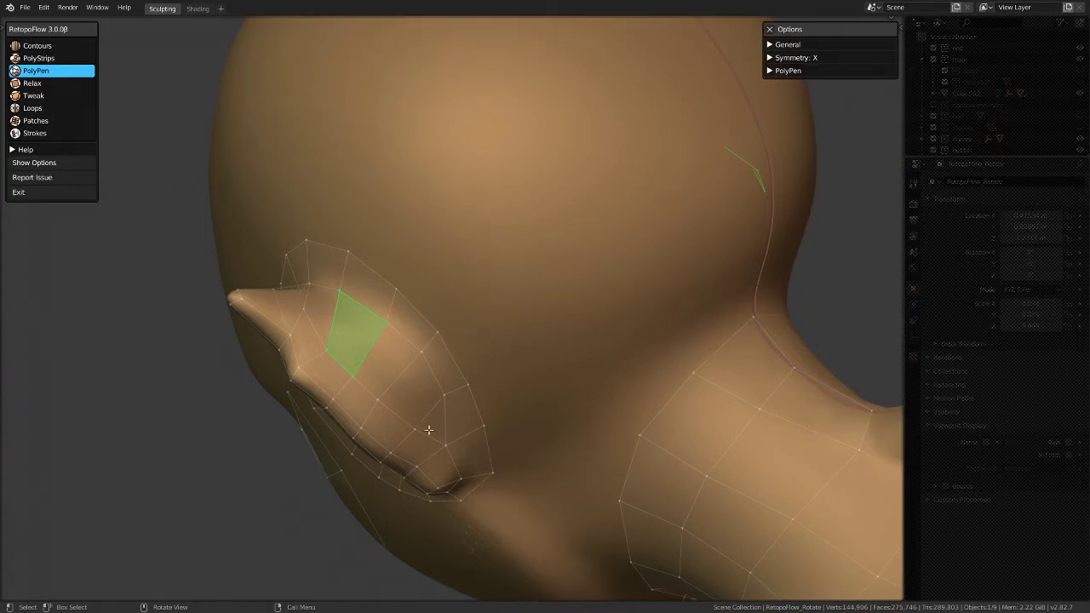
pyautogui.click(434, 430)
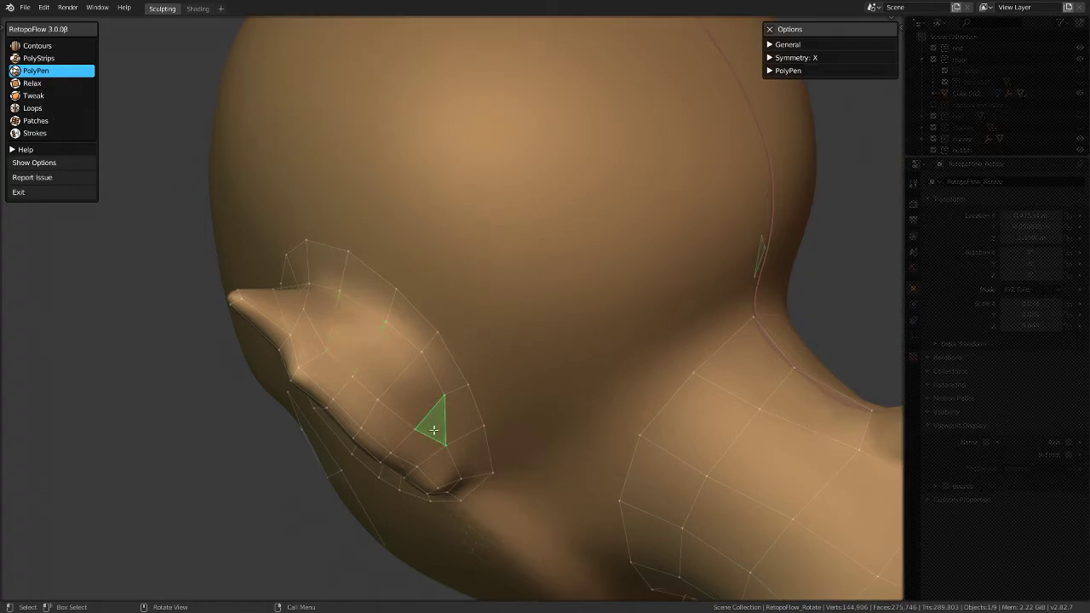
pyautogui.click(418, 389)
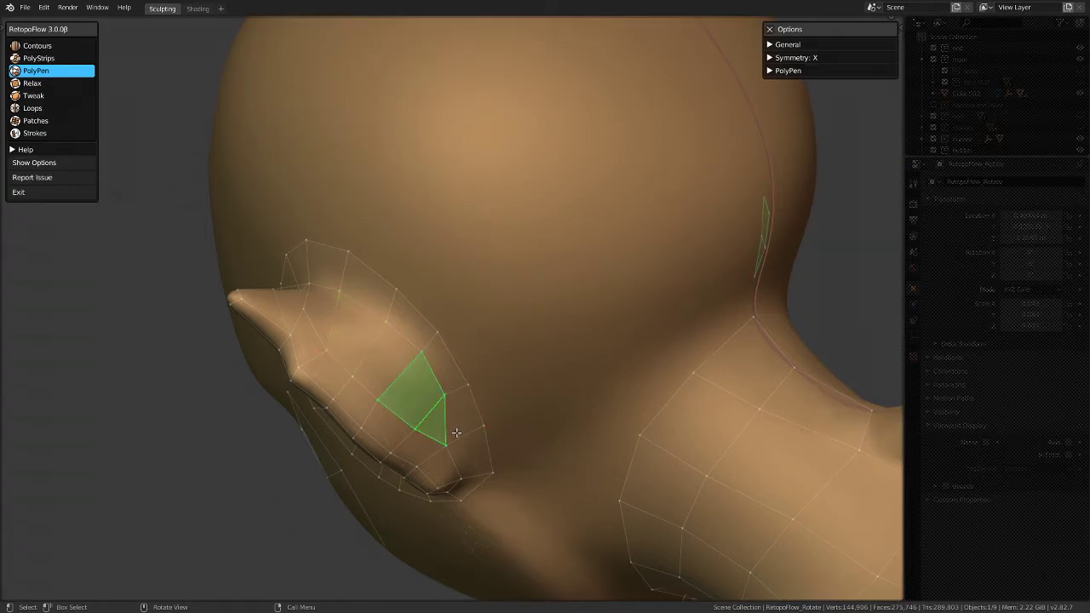
pyautogui.click(346, 338)
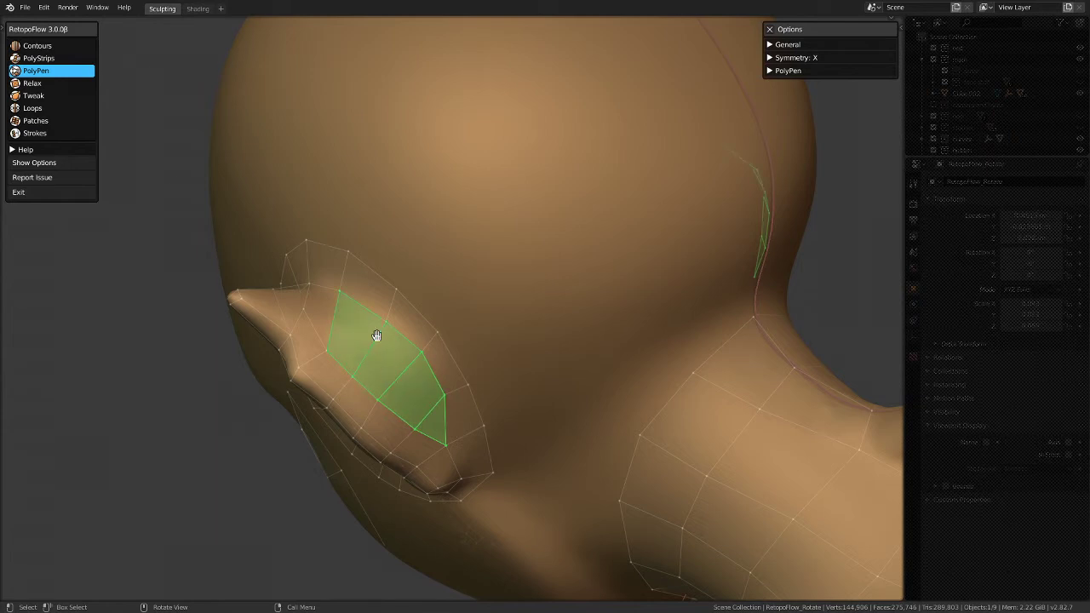
pyautogui.moveTo(377, 335); pyautogui.dragTo(335, 365, button='middle')
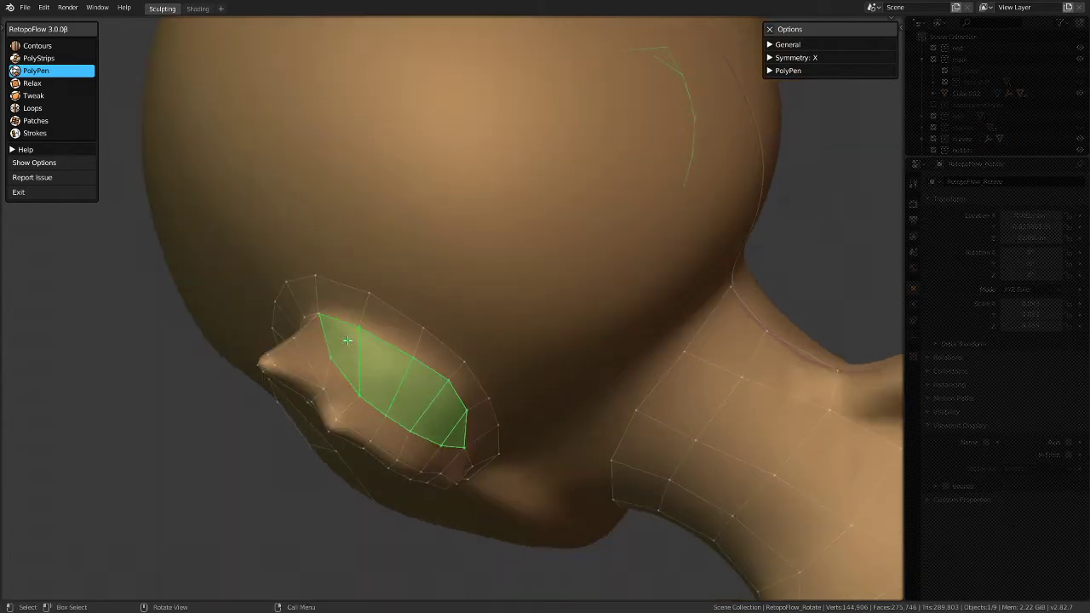
pyautogui.press('x')
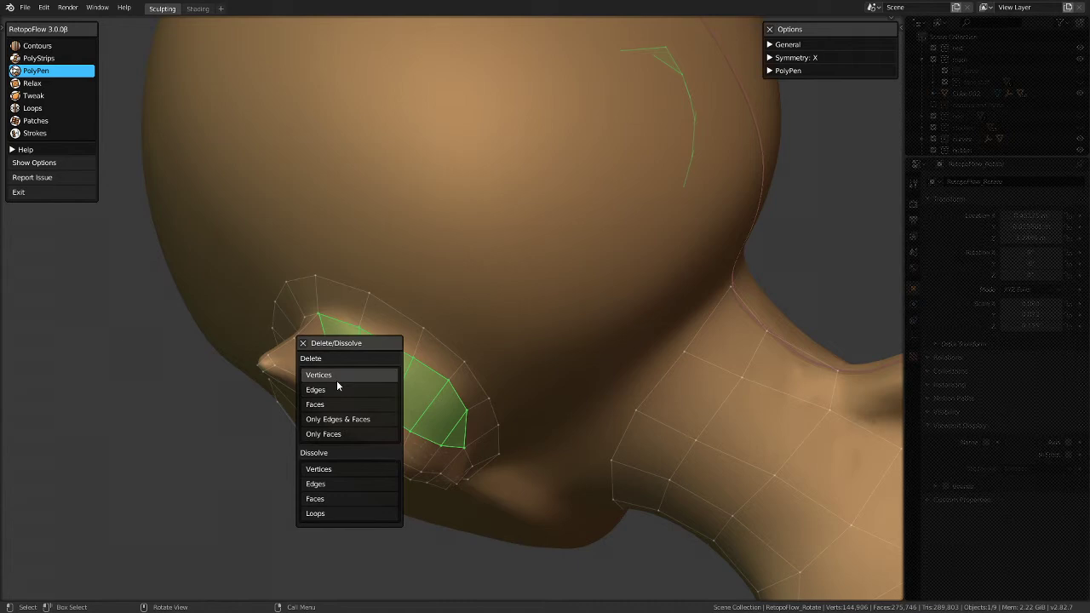
pyautogui.click(337, 385)
# Step: Rebuild the inner row of quads between the outer ring and the crease above the ear
pyautogui.moveTo(430, 358); pyautogui.dragTo(604, 353, button='middle')
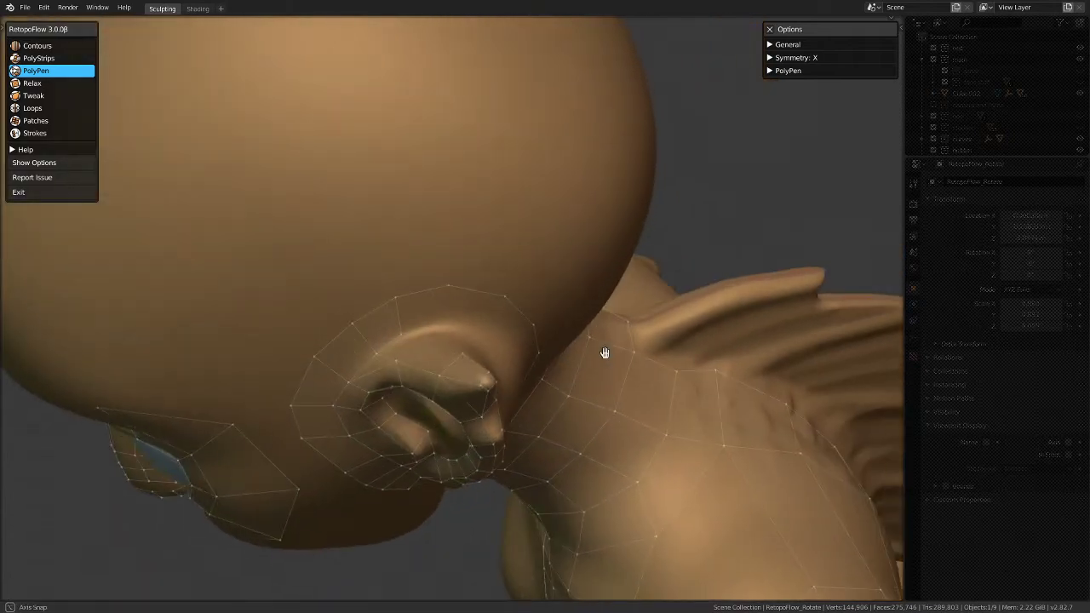
pyautogui.moveTo(448, 292); pyautogui.dragTo(401, 277, button='middle')
pyautogui.click(382, 270)
pyautogui.click(443, 283)
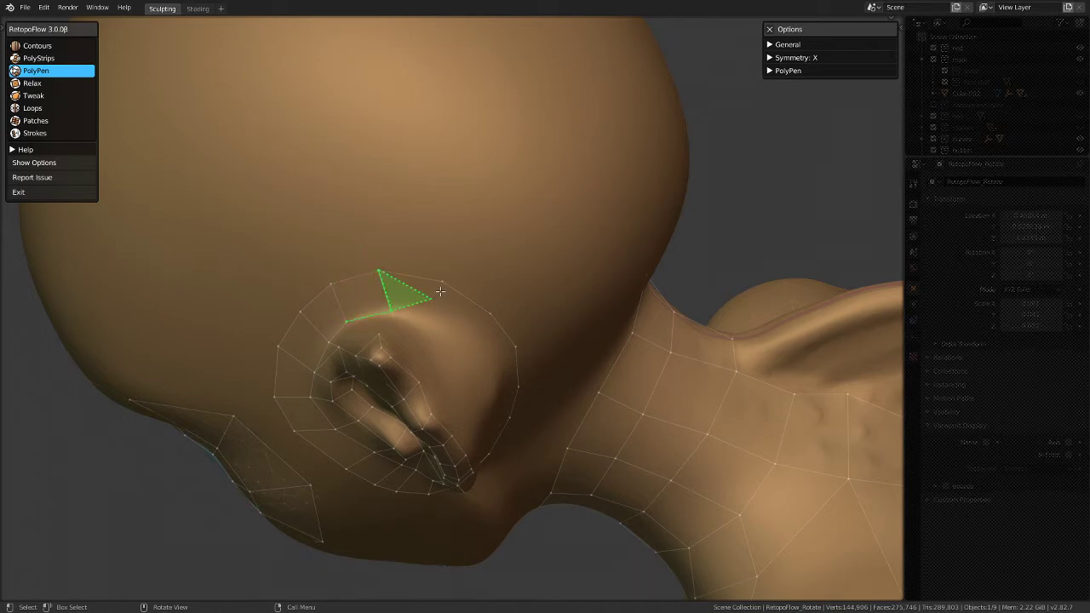
pyautogui.click(440, 321)
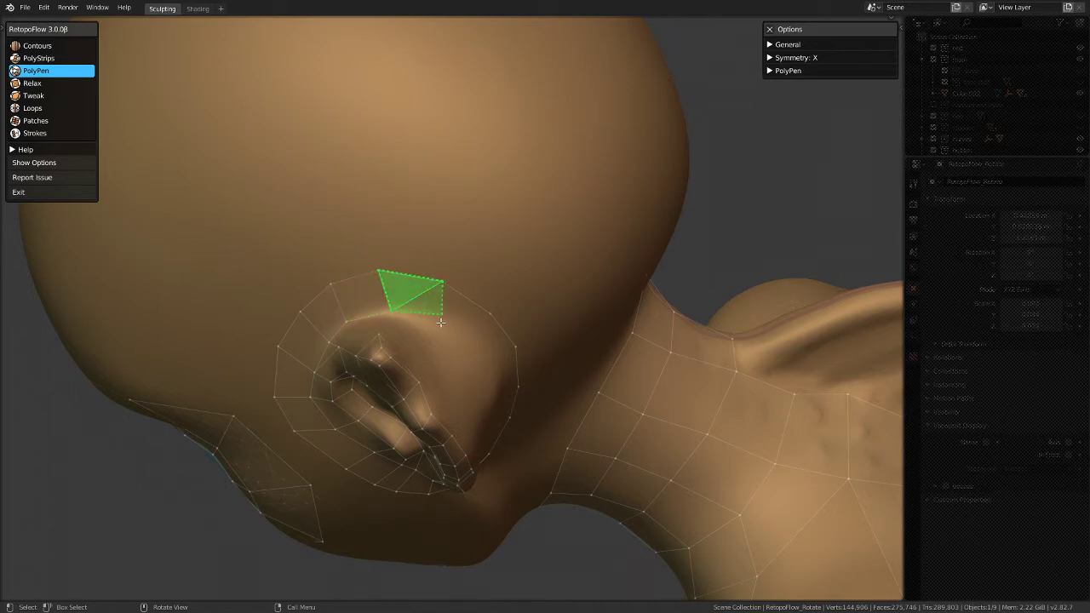
pyautogui.click(490, 315)
# Step: Continue the quads down the crease behind the ear and join them to the faces beside the earlobe
pyautogui.moveTo(508, 356); pyautogui.dragTo(433, 271, button='middle')
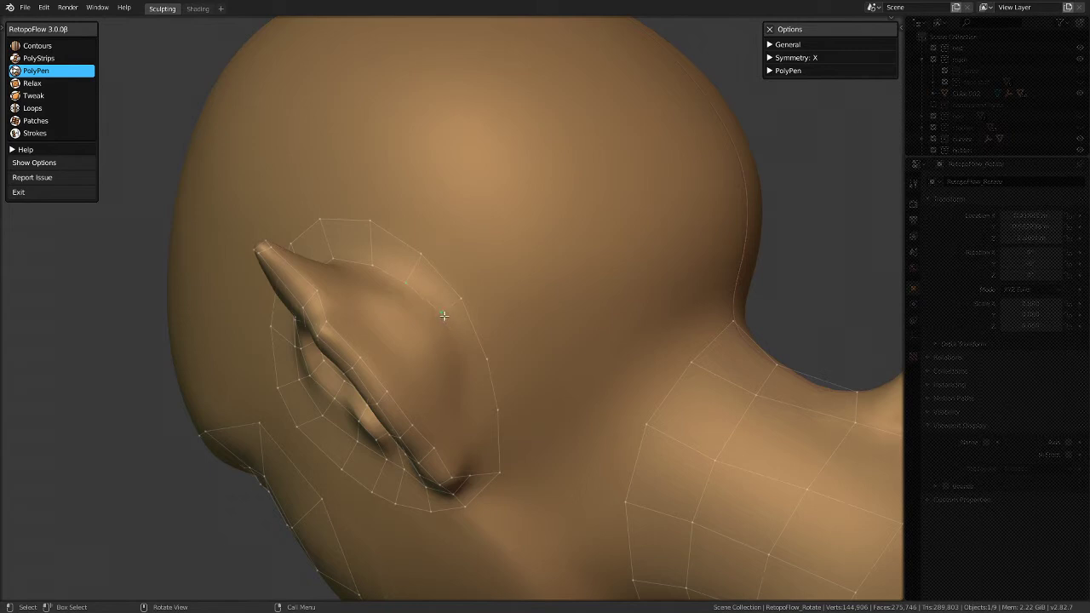
pyautogui.click(465, 369)
pyautogui.click(488, 363)
pyautogui.click(470, 413)
pyautogui.click(499, 413)
pyautogui.moveTo(499, 413); pyautogui.dragTo(423, 409, button='middle')
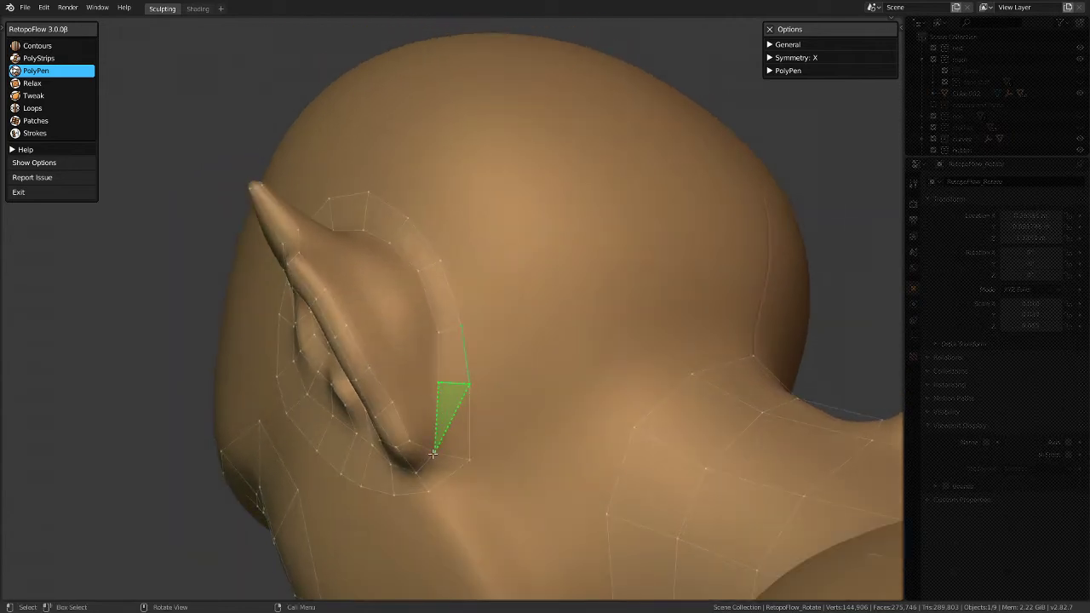
pyautogui.click(447, 456)
pyautogui.moveTo(499, 427); pyautogui.dragTo(465, 384, button='middle')
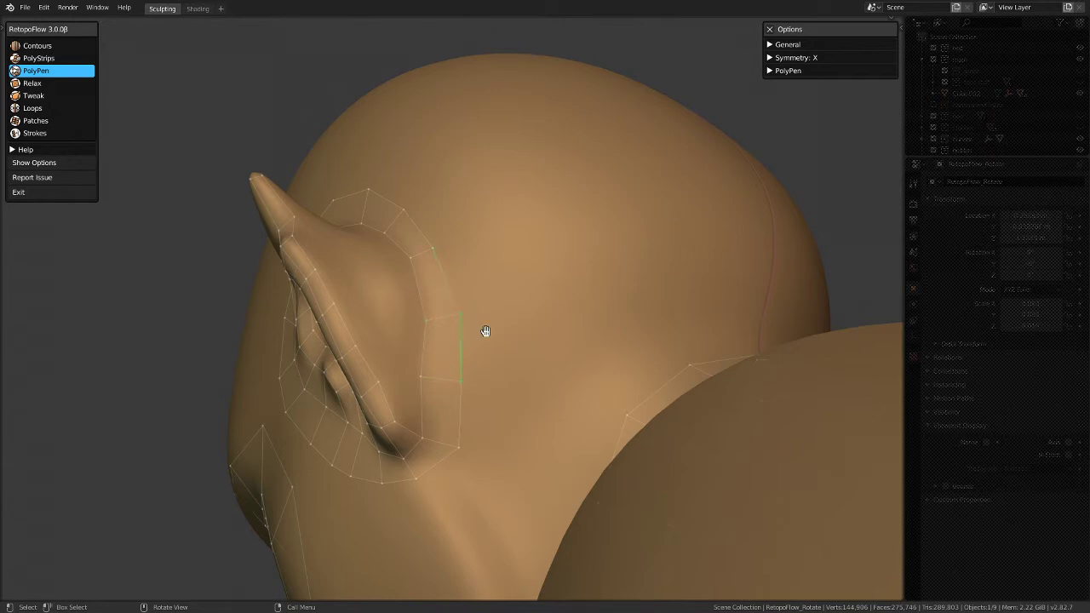
# Step: Reposition vertices of the outer ring above and behind the ear to even out their spacing
pyautogui.moveTo(487, 331); pyautogui.dragTo(477, 332, button='middle')
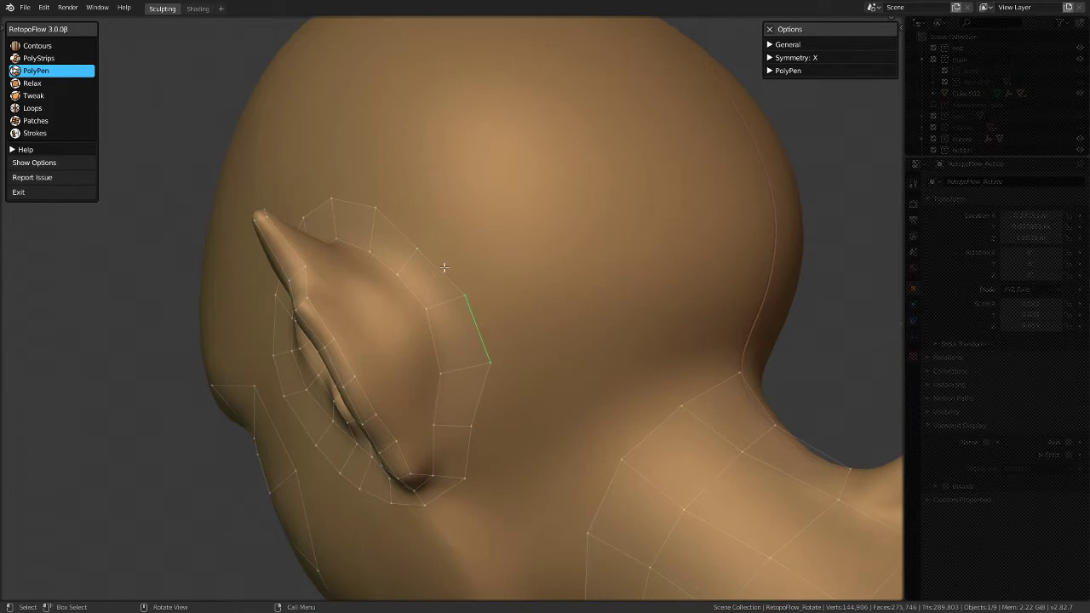
pyautogui.moveTo(430, 234); pyautogui.dragTo(466, 264, button='middle')
pyautogui.click(437, 240)
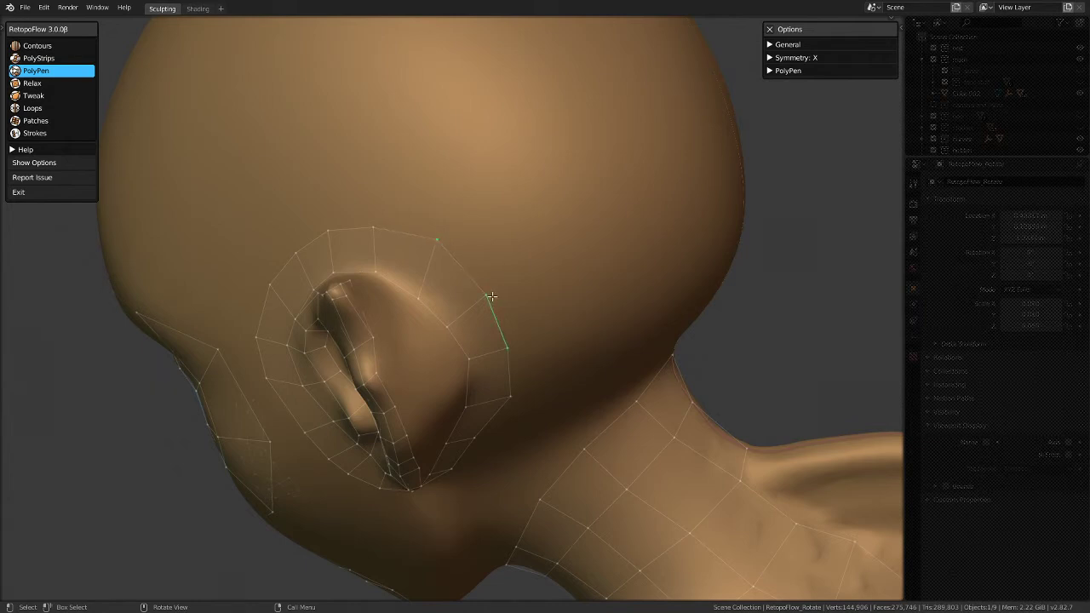
pyautogui.moveTo(511, 304); pyautogui.dragTo(509, 341, button='middle')
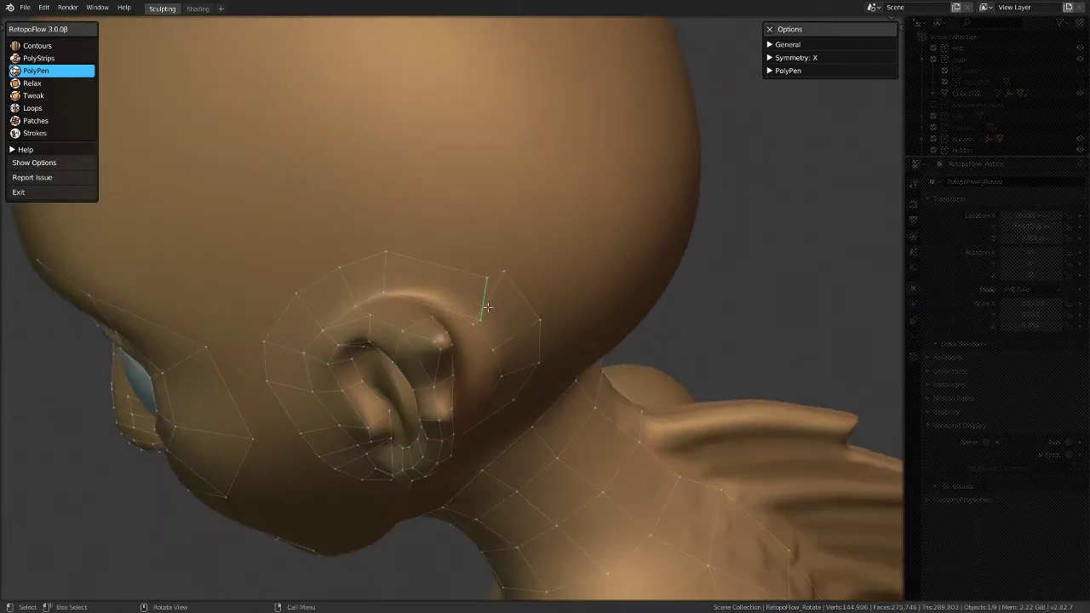
# Step: Extend two quads from the outer ring's upper rear edge across the side of the head toward its back
pyautogui.moveTo(457, 297); pyautogui.dragTo(468, 272, button='middle')
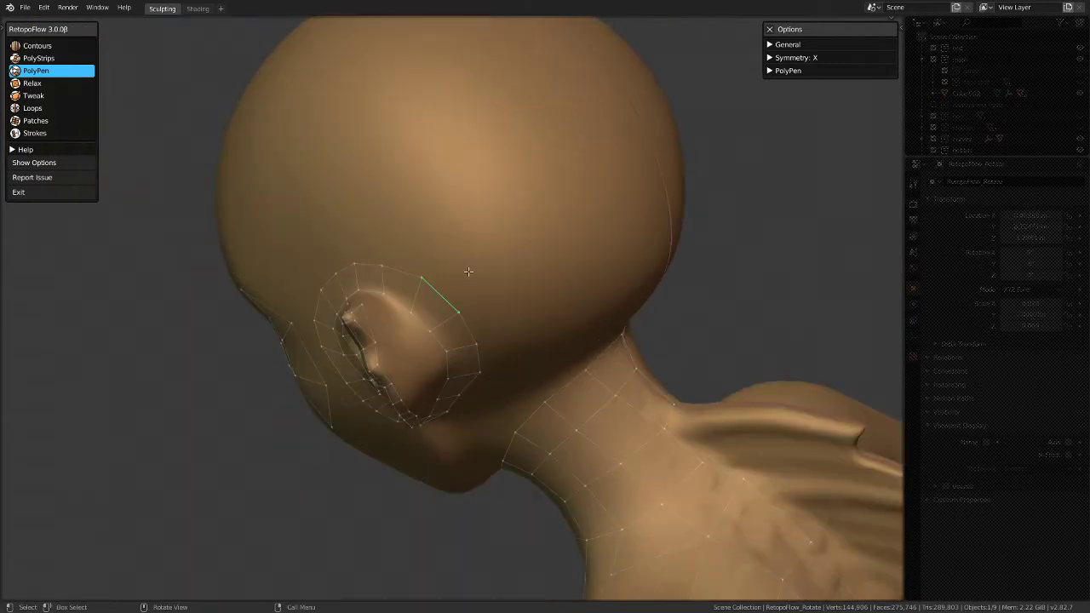
pyautogui.click(483, 201)
pyautogui.click(540, 257)
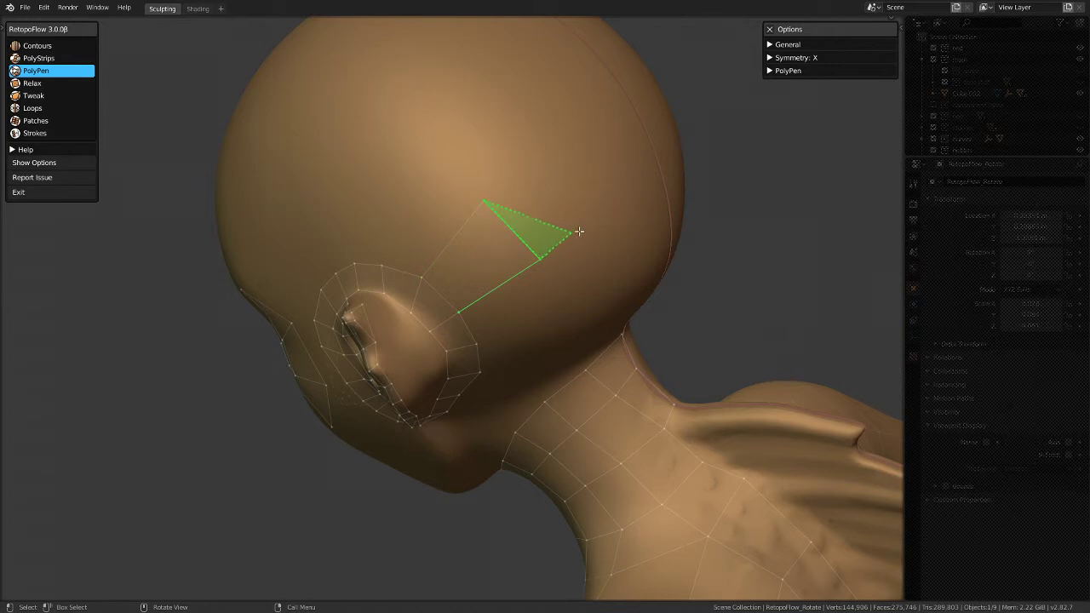
pyautogui.click(599, 217)
pyautogui.click(537, 149)
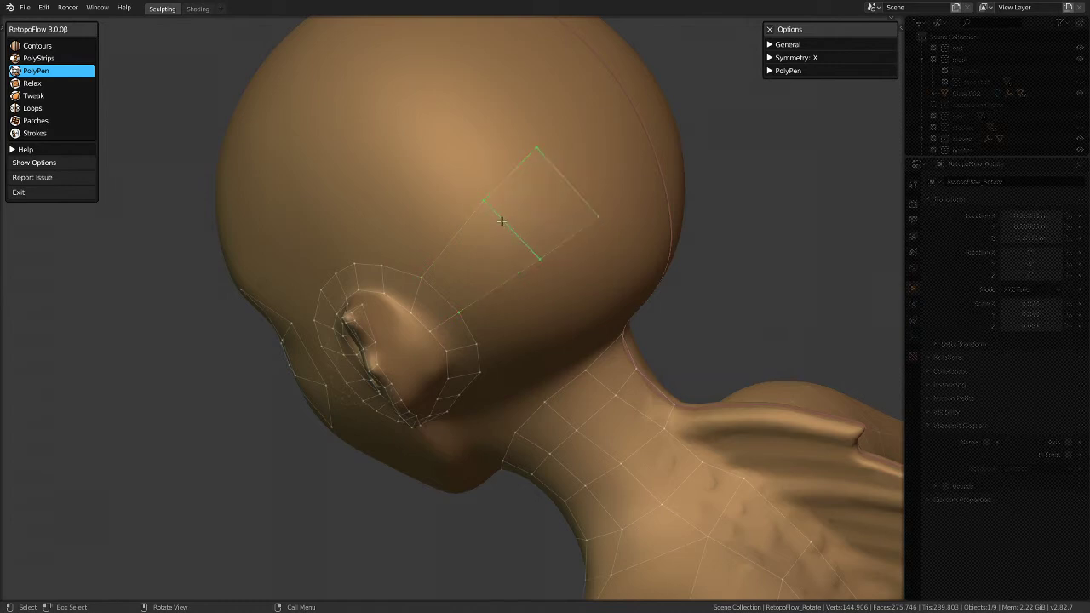
pyautogui.moveTo(523, 195); pyautogui.dragTo(518, 182, button='middle')
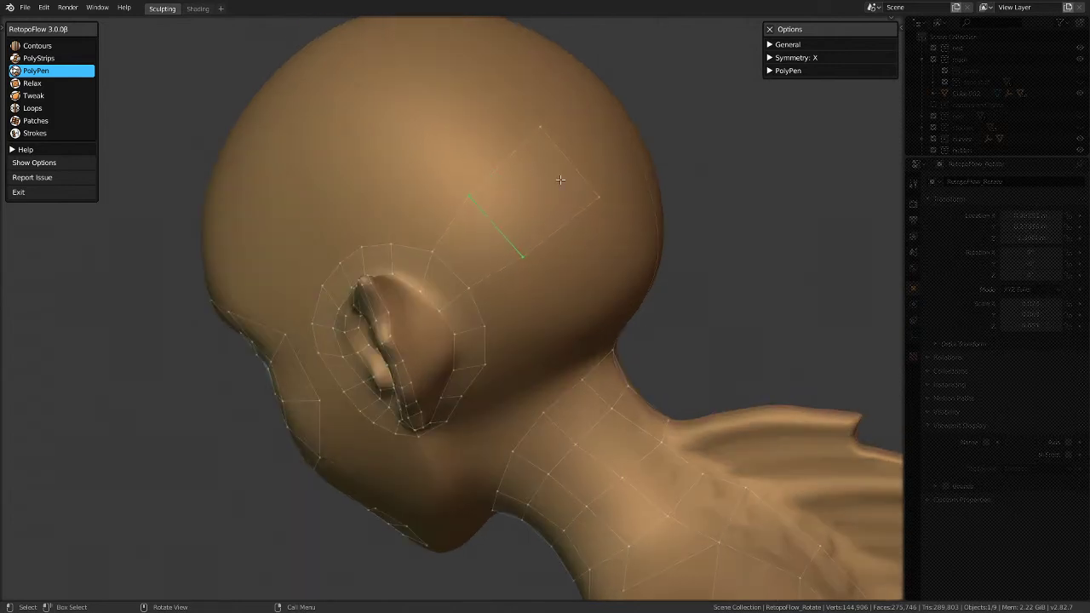
# Step: Continue the strip with two more quads around the back of the head, ending on the symmetry centre line
pyautogui.moveTo(552, 186); pyautogui.dragTo(596, 187, button='middle')
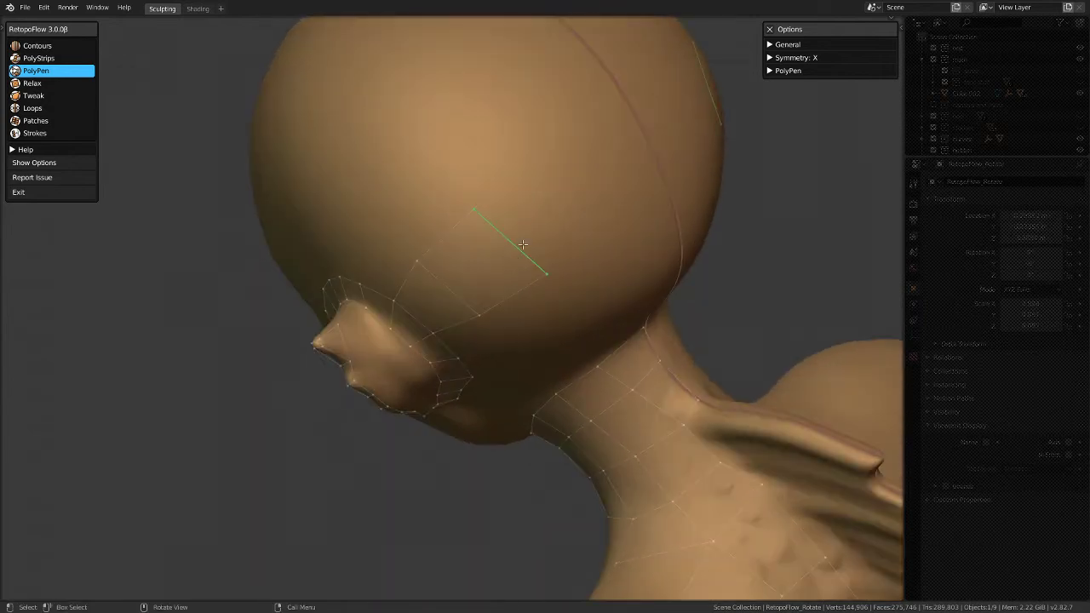
pyautogui.click(562, 160)
pyautogui.click(615, 227)
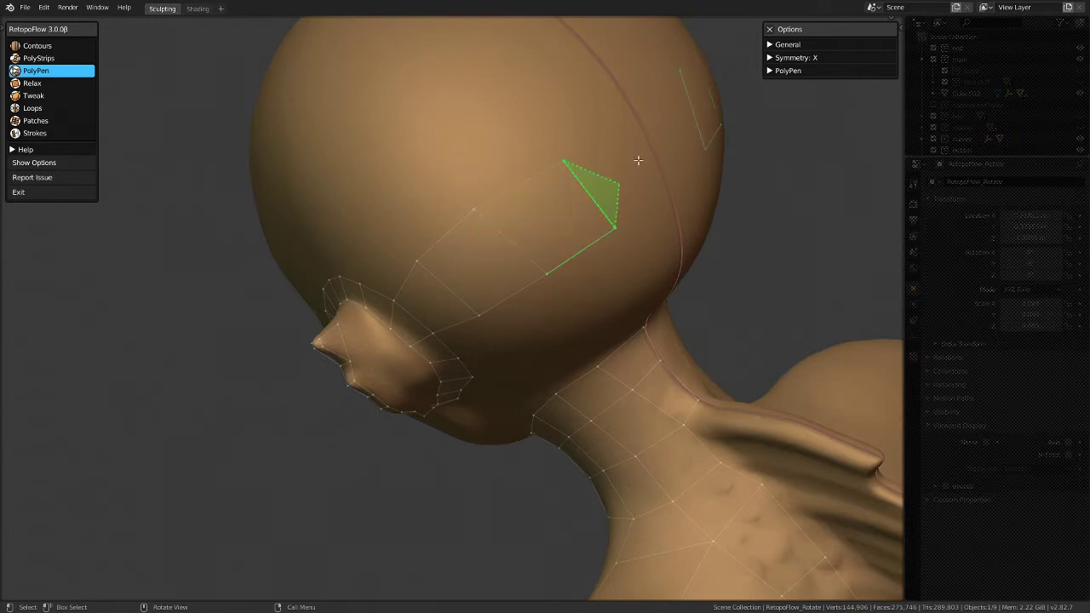
pyautogui.keyDown('ctrl'); pyautogui.click(627, 101); pyautogui.keyUp('ctrl')
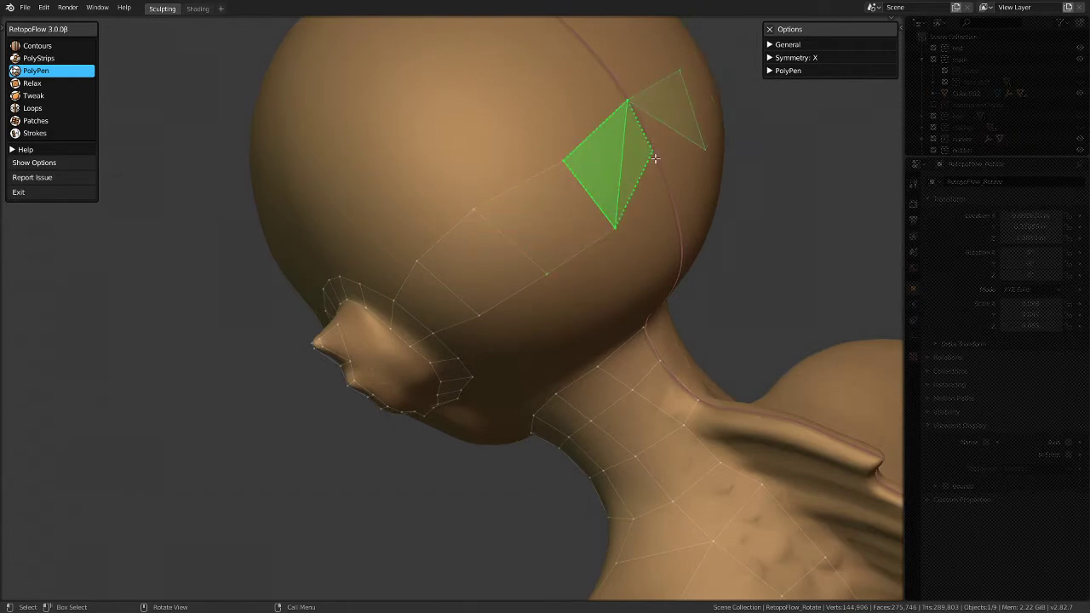
pyautogui.keyDown('ctrl'); pyautogui.click(668, 184); pyautogui.keyUp('ctrl')
pyautogui.click(569, 171)
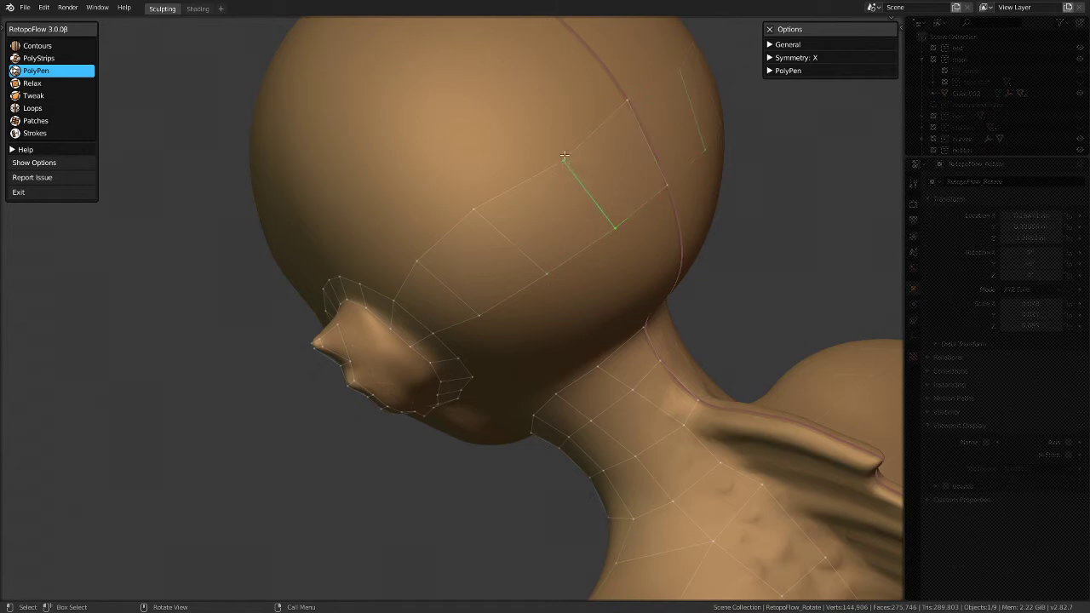
pyautogui.moveTo(601, 224); pyautogui.dragTo(547, 128, button='middle')
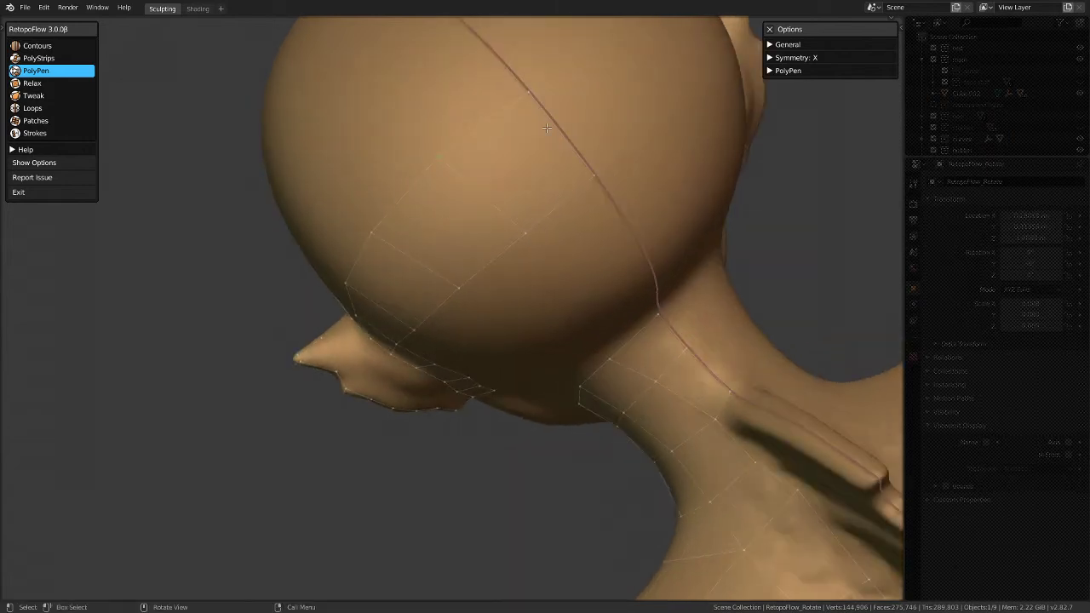
pyautogui.keyDown('ctrl'); pyautogui.click(523, 88); pyautogui.keyUp('ctrl')
pyautogui.moveTo(595, 176)
pyautogui.mouseDown(button='middle')
pyautogui.moveTo(588, 165)
pyautogui.moveTo(471, 270)
pyautogui.moveTo(596, 269)
pyautogui.moveTo(482, 227)
pyautogui.moveTo(508, 218)
pyautogui.mouseUp(button='middle')
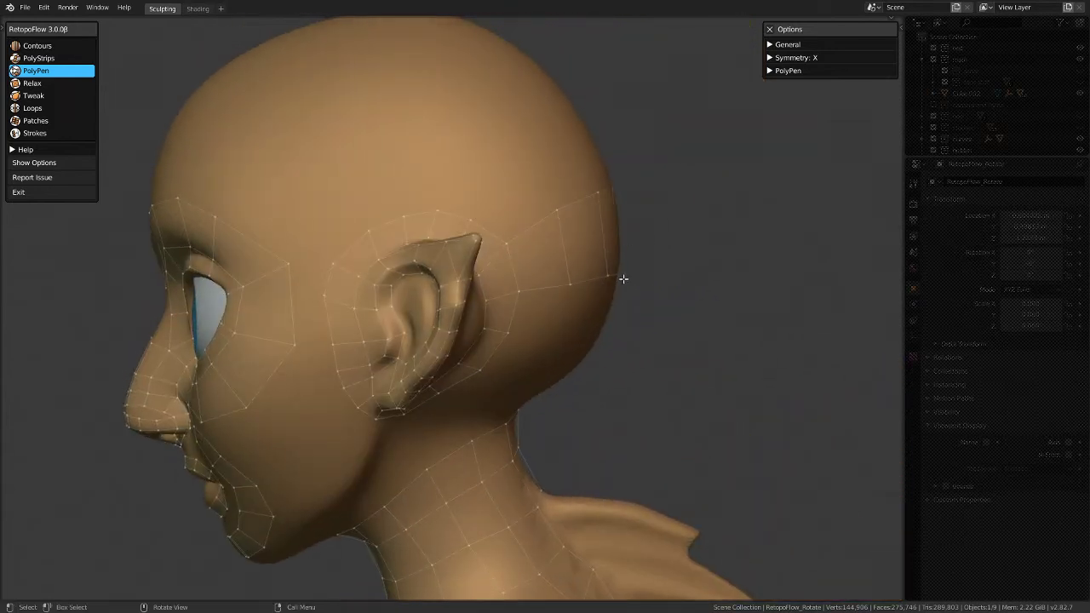
# Step: Add two quads down the centre line from the end of the head strip to the top of the neck mesh
pyautogui.moveTo(549, 330)
pyautogui.mouseDown(button='middle')
pyautogui.moveTo(477, 329)
pyautogui.moveTo(574, 307)
pyautogui.moveTo(525, 316)
pyautogui.moveTo(577, 235)
pyautogui.moveTo(429, 302)
pyautogui.mouseUp(button='middle')
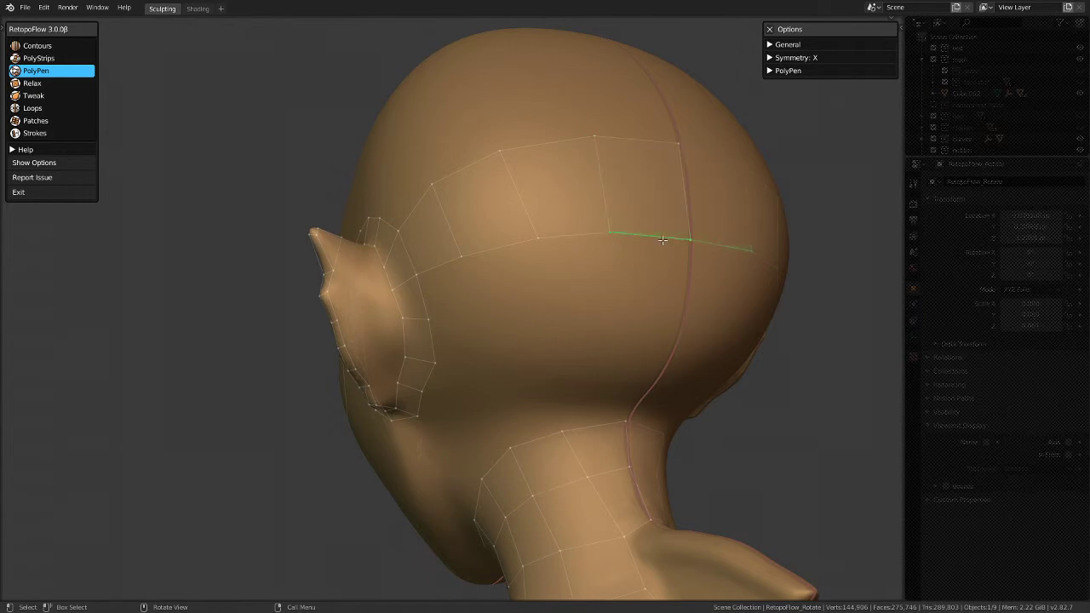
pyautogui.click(682, 326)
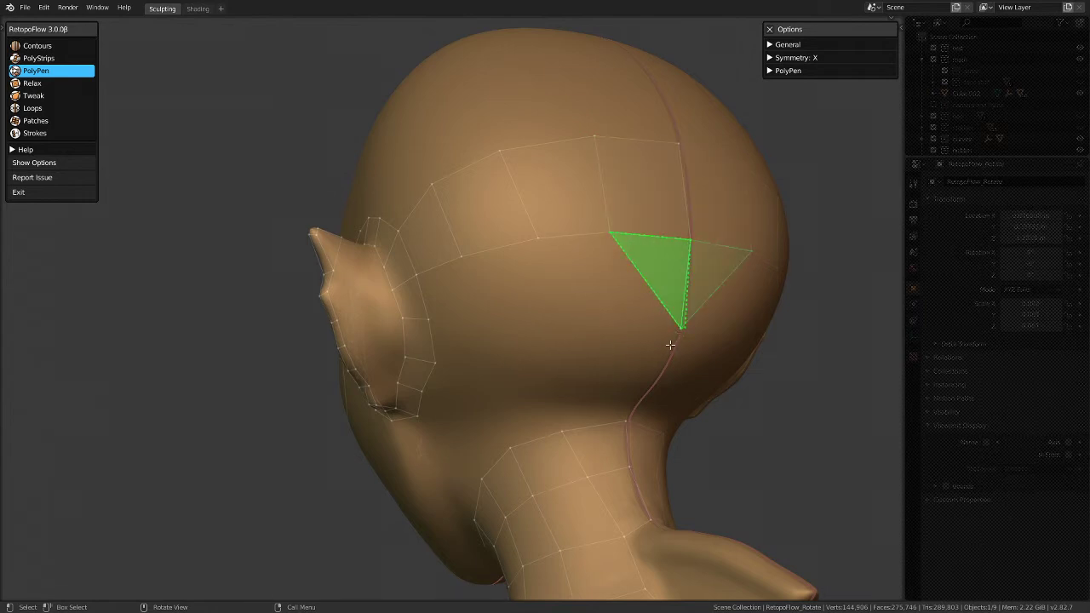
pyautogui.click(608, 319)
pyautogui.moveTo(636, 360); pyautogui.dragTo(643, 336, button='middle')
pyautogui.click(601, 410)
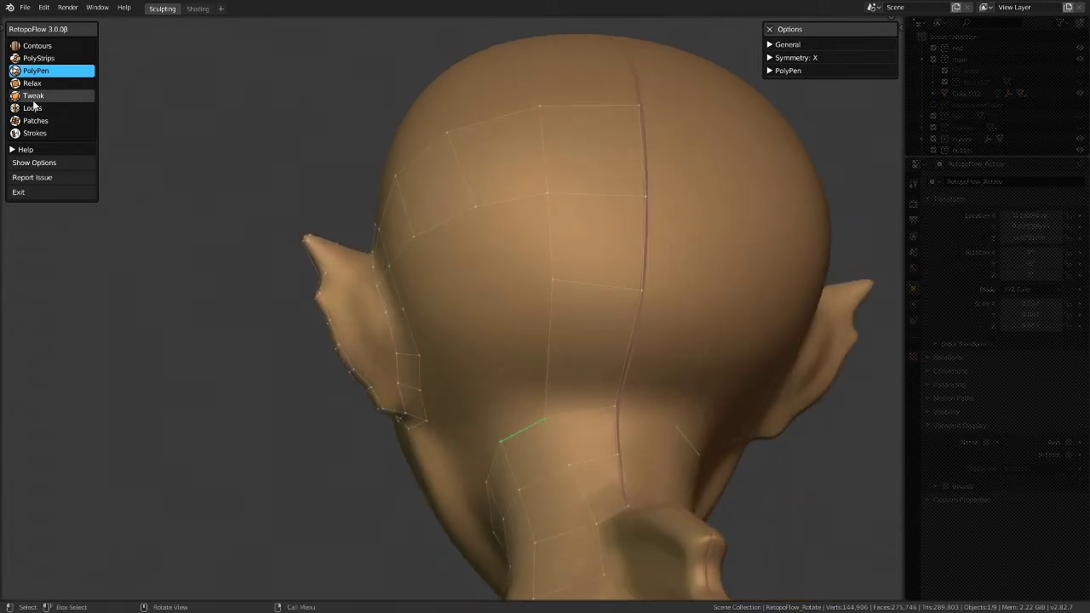
# Step: Raise the cross edge on the back of the head and insert an edge loop between it and the neck
pyautogui.click(609, 290)
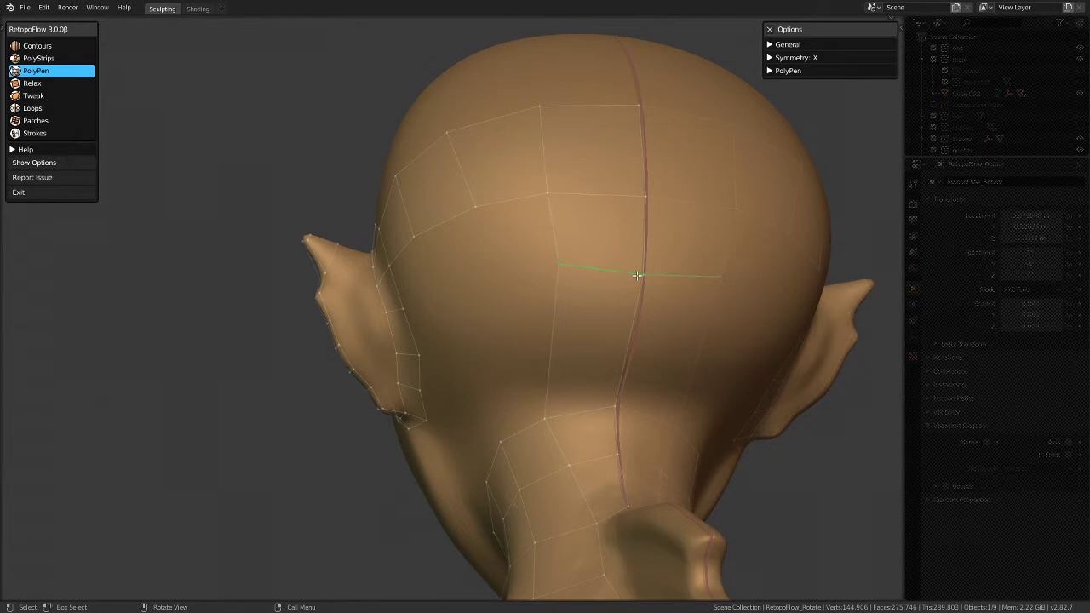
pyautogui.click(559, 272)
pyautogui.moveTo(556, 264); pyautogui.dragTo(544, 269)
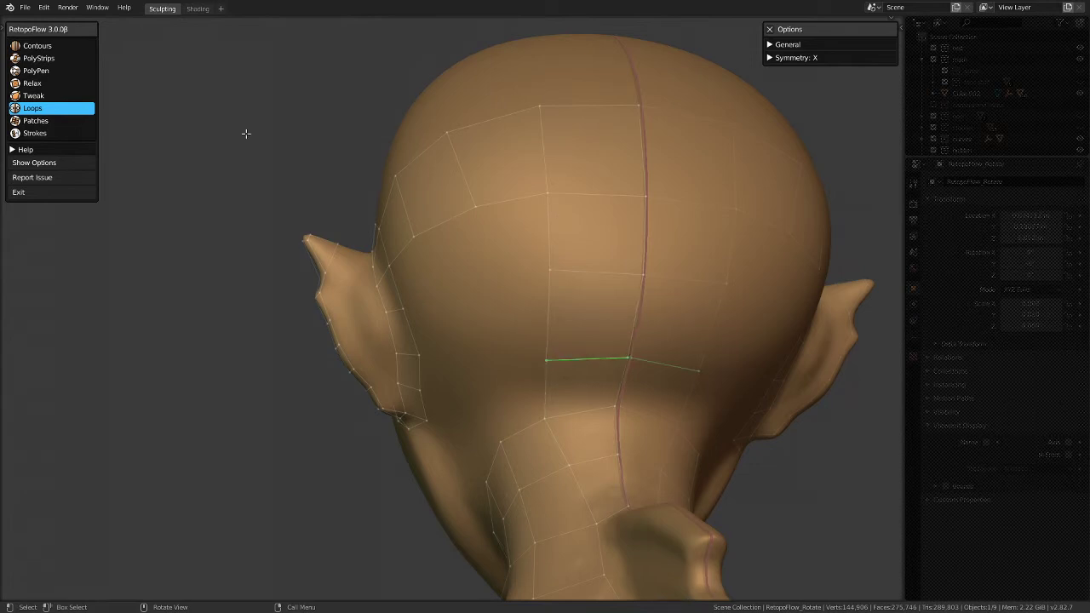
# Step: Reposition the vertices of the inserted loop with PolyPen so it runs level across the centre strip above the neck
pyautogui.click(31, 72)
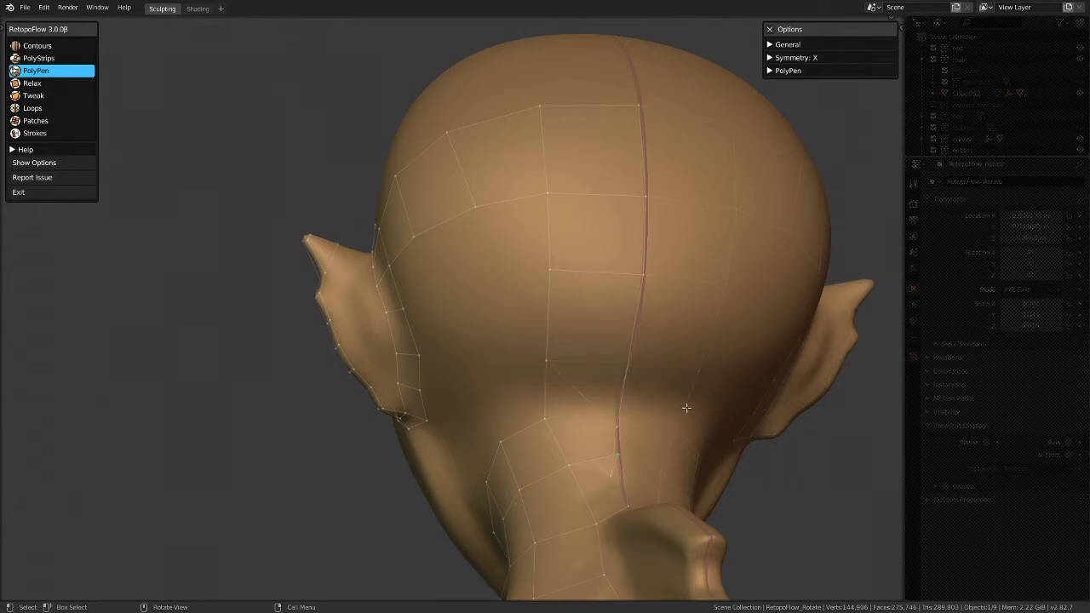
pyautogui.click(693, 356)
pyautogui.moveTo(629, 376); pyautogui.dragTo(654, 372)
pyautogui.moveTo(544, 360); pyautogui.dragTo(545, 367)
pyautogui.moveTo(633, 358); pyautogui.dragTo(631, 363)
# Step: Examine the mesh from behind the ear around to the brow and forehead
pyautogui.moveTo(603, 329)
pyautogui.mouseDown(button='middle')
pyautogui.moveTo(537, 306)
pyautogui.moveTo(570, 259)
pyautogui.moveTo(601, 298)
pyautogui.moveTo(588, 323)
pyautogui.moveTo(364, 273)
pyautogui.moveTo(359, 262)
pyautogui.moveTo(355, 360)
pyautogui.moveTo(421, 382)
pyautogui.moveTo(436, 292)
pyautogui.moveTo(411, 395)
pyautogui.moveTo(519, 406)
pyautogui.moveTo(532, 344)
pyautogui.moveTo(360, 290)
pyautogui.mouseUp(button='middle')
pyautogui.scroll(3, 464, 340)
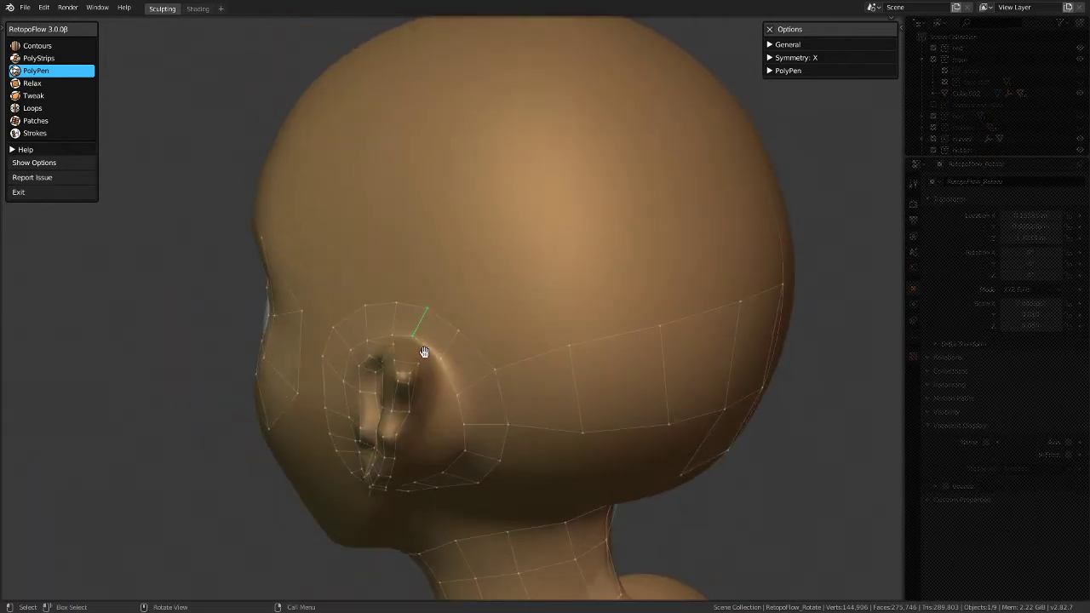
pyautogui.moveTo(421, 355); pyautogui.dragTo(453, 385, button='middle')
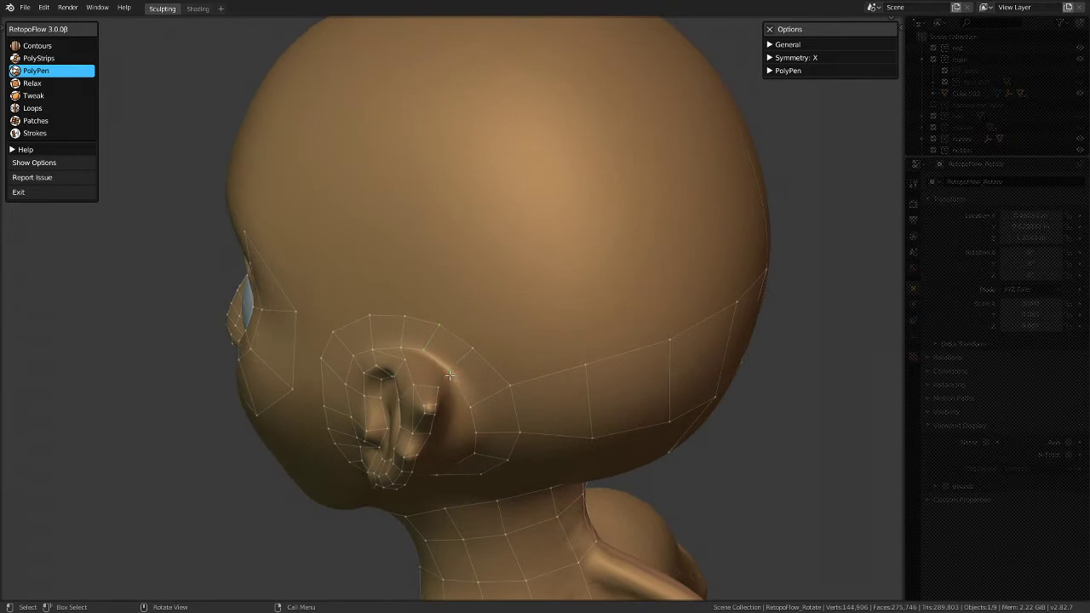
pyautogui.moveTo(451, 372); pyautogui.dragTo(457, 335, button='middle')
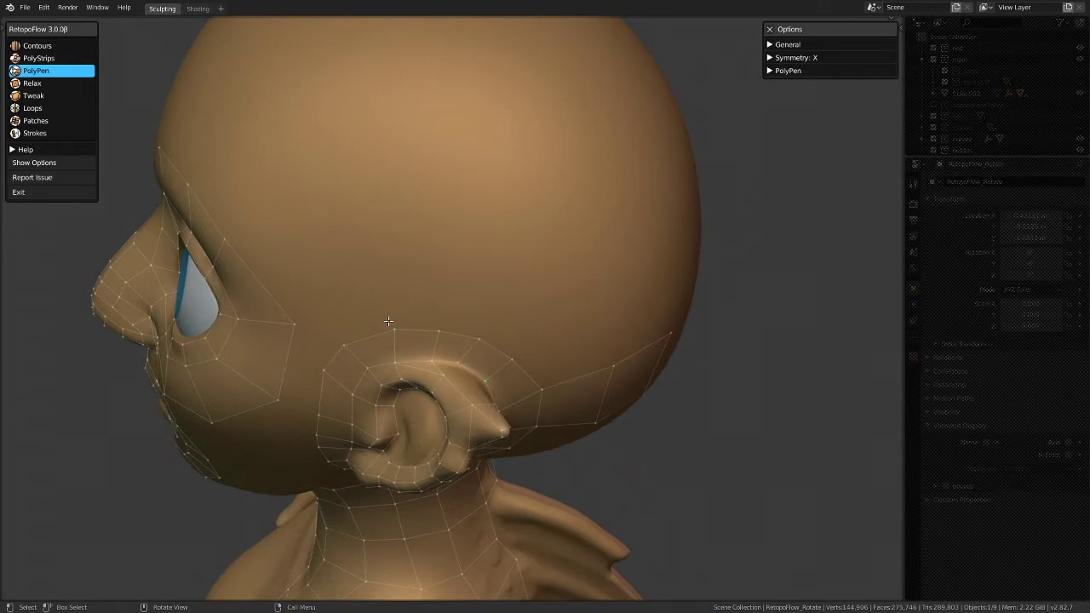
pyautogui.moveTo(384, 320); pyautogui.dragTo(473, 309, button='middle')
pyautogui.moveTo(339, 363); pyautogui.dragTo(402, 312, button='middle')
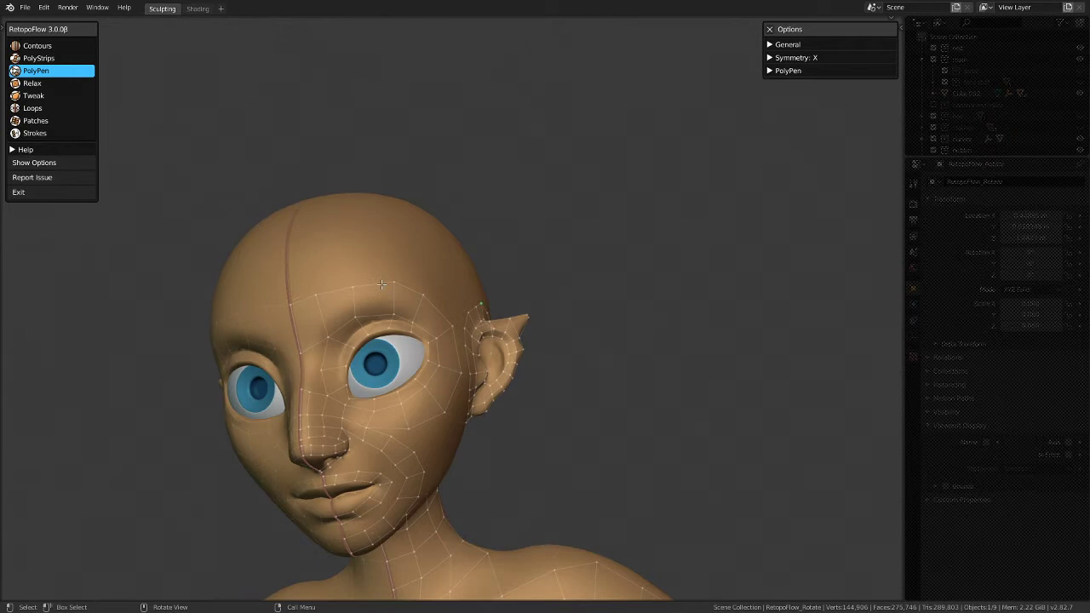
pyautogui.moveTo(425, 117); pyautogui.dragTo(349, 306, button='middle')
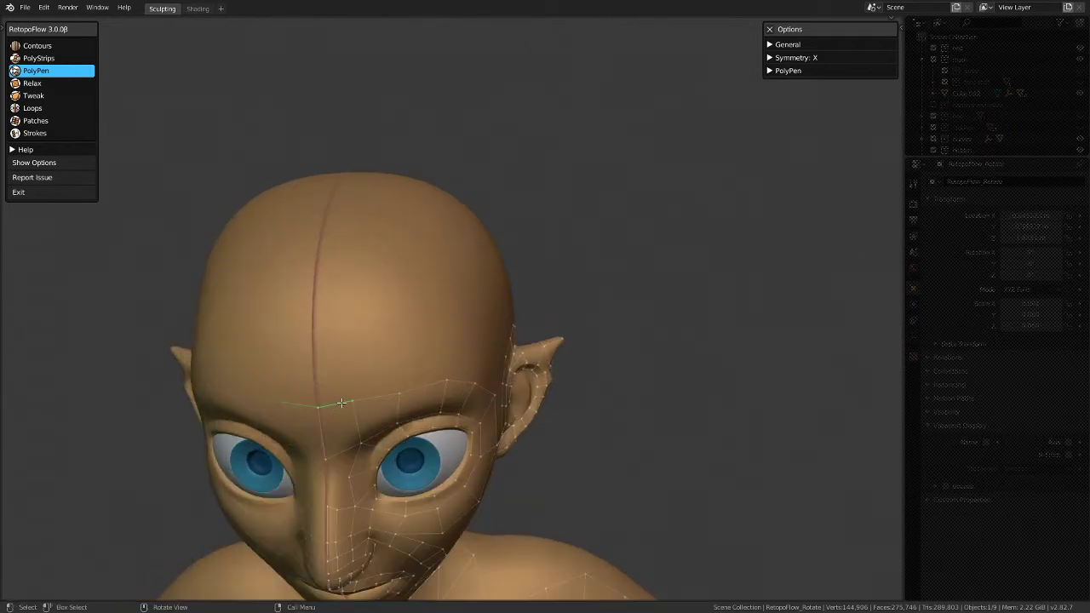
pyautogui.moveTo(350, 401); pyautogui.dragTo(362, 338, button='middle')
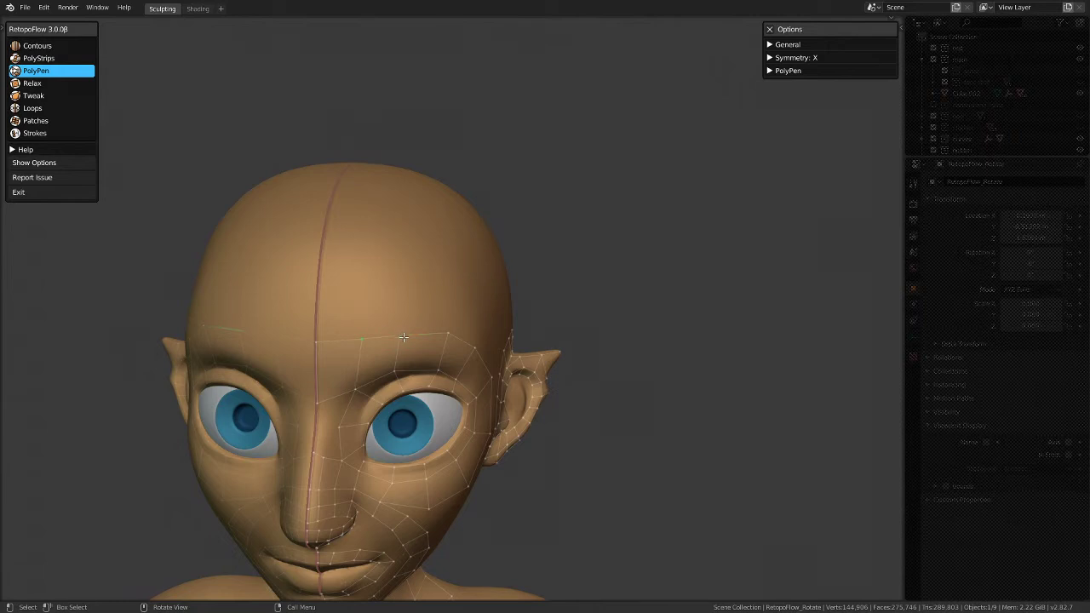
pyautogui.moveTo(464, 352); pyautogui.dragTo(338, 303, button='middle')
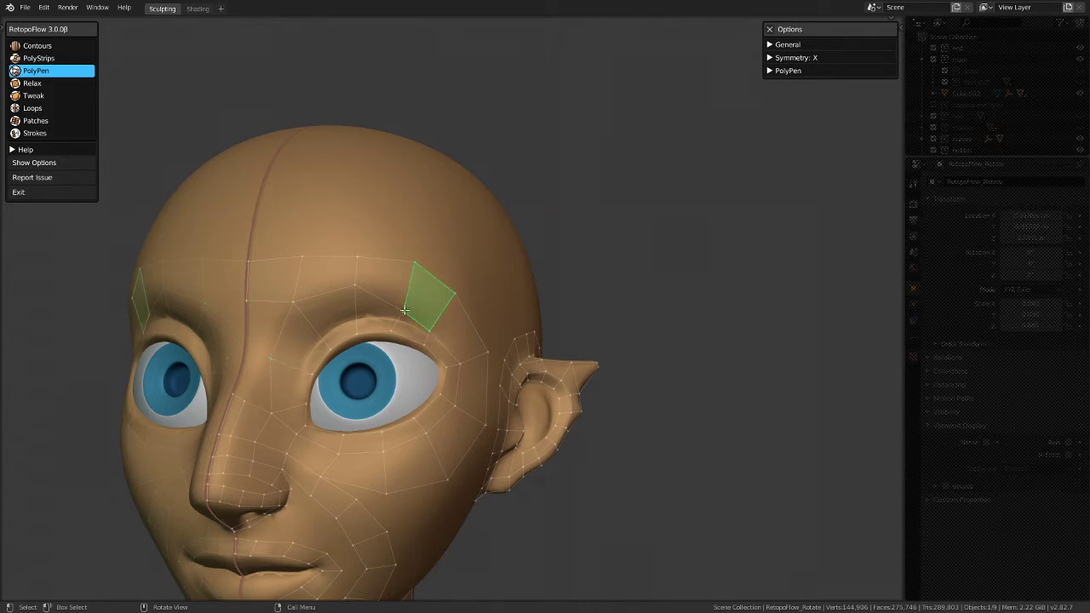
# Step: Move the upper vertices of the outer eye loop above the brow higher onto the forehead
pyautogui.moveTo(414, 294); pyautogui.dragTo(372, 331, button='middle')
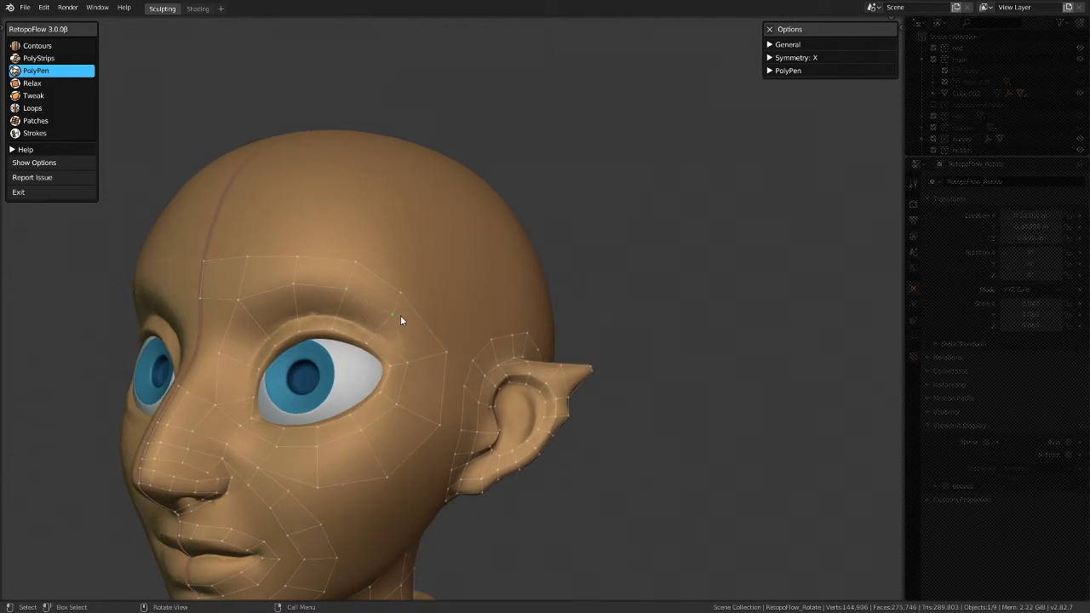
pyautogui.click(424, 361)
pyautogui.moveTo(425, 361); pyautogui.dragTo(369, 315, button='middle')
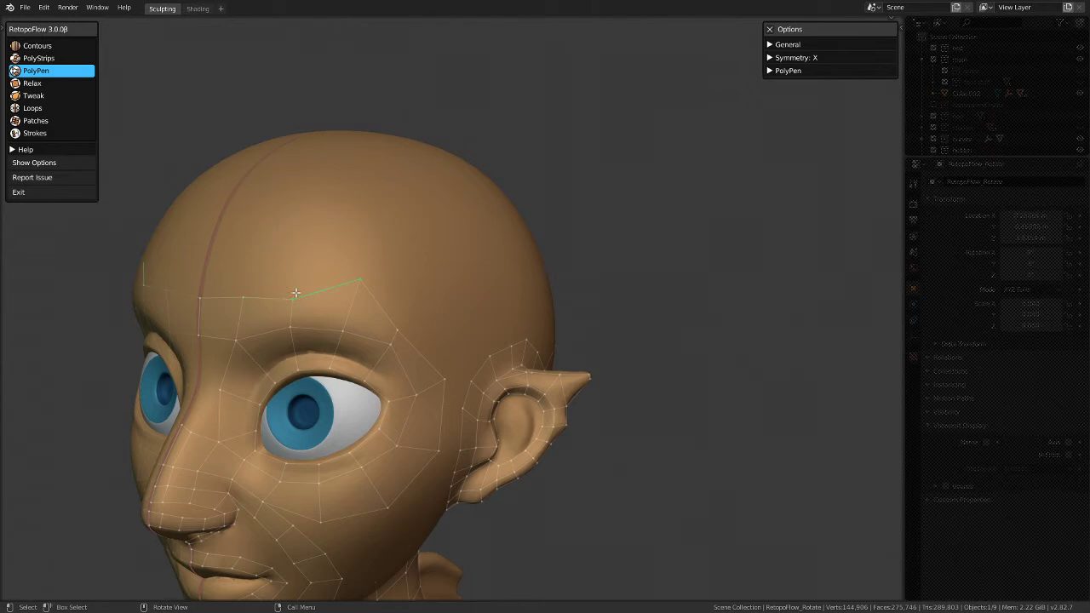
pyautogui.click(291, 283)
# Step: Pull the outer eye loop's vertices at the temple up and outward to round the loop
pyautogui.moveTo(501, 366); pyautogui.dragTo(364, 307, button='middle')
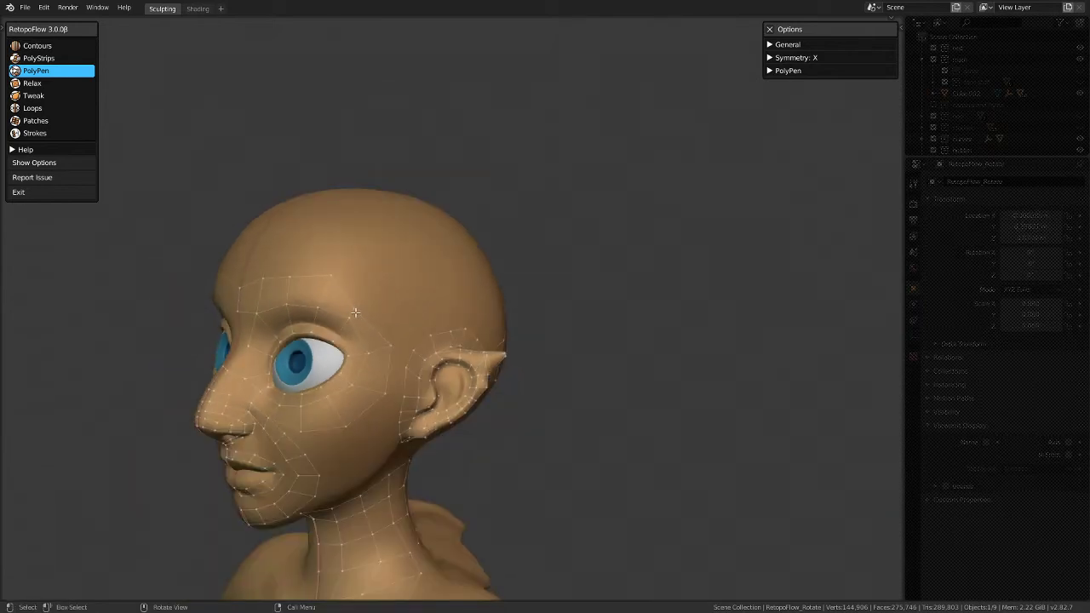
pyautogui.click(356, 310)
pyautogui.moveTo(354, 309); pyautogui.dragTo(381, 283)
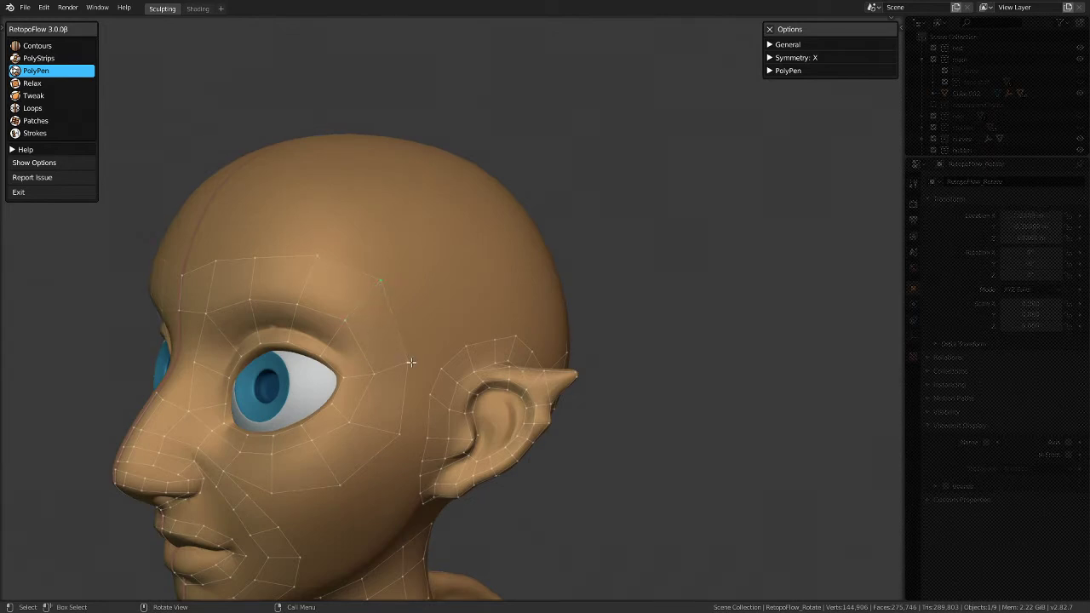
pyautogui.moveTo(417, 366); pyautogui.dragTo(391, 416, button='middle')
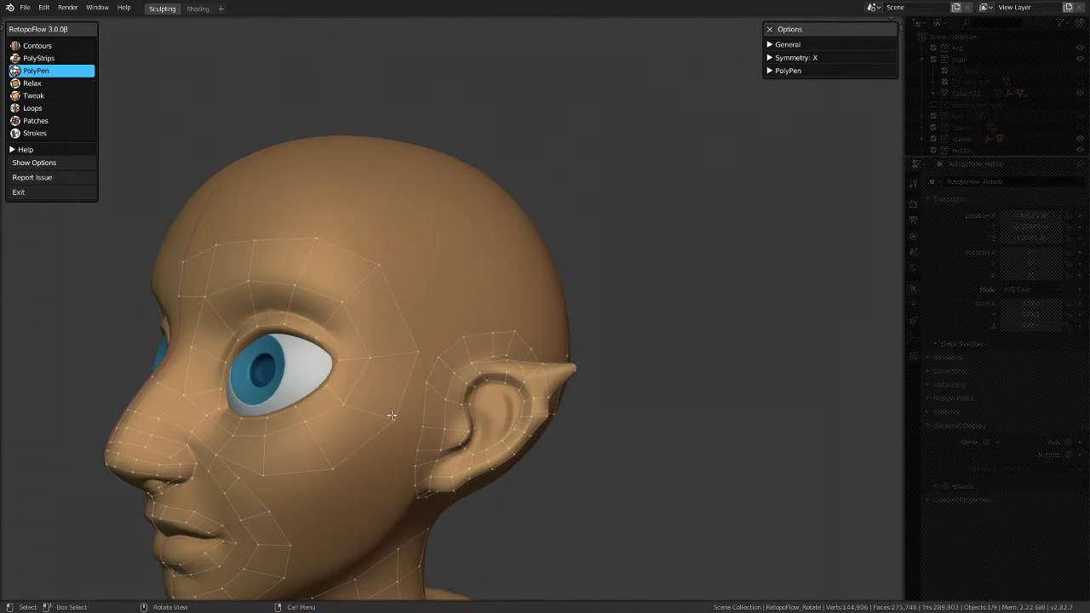
# Step: Extend three quads up the symmetry centre line from the forehead edge and even out the strip's outer vertices
pyautogui.moveTo(431, 368); pyautogui.dragTo(365, 335, button='middle')
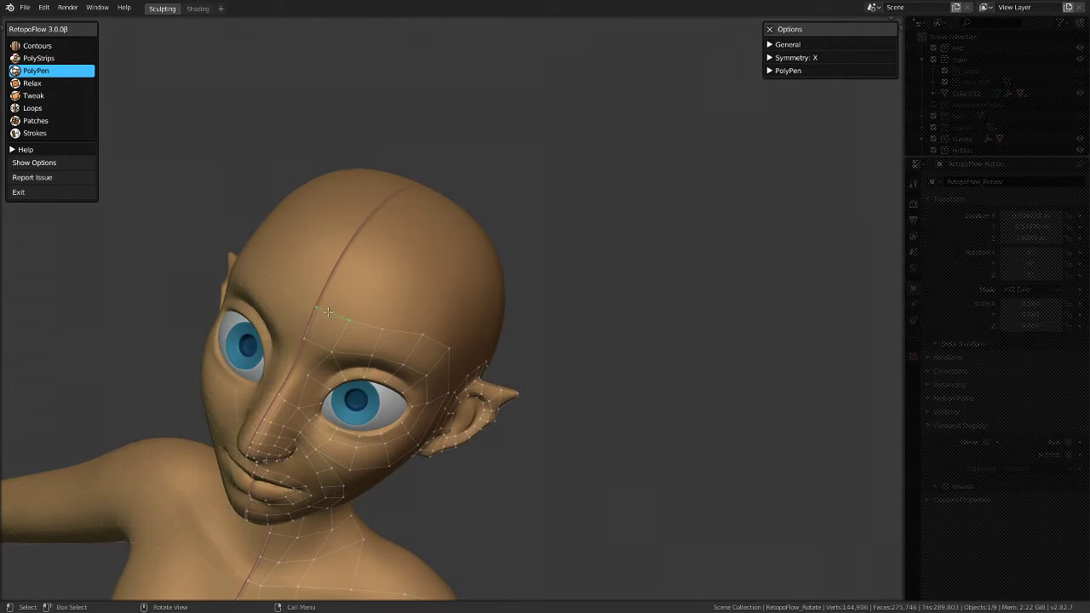
pyautogui.moveTo(325, 317); pyautogui.dragTo(330, 341, button='middle')
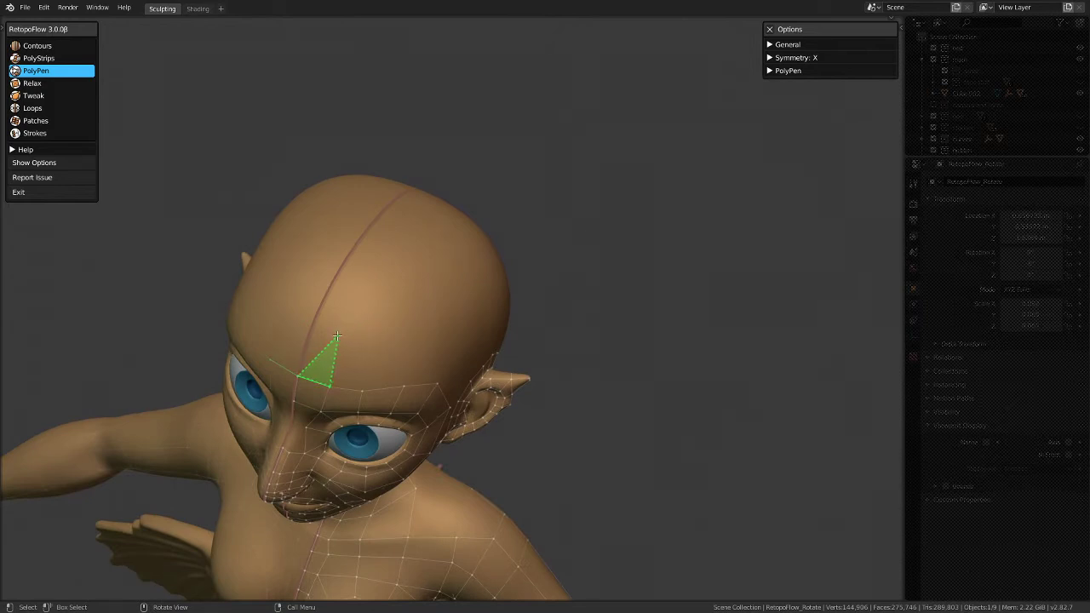
pyautogui.click(334, 336)
pyautogui.click(314, 326)
pyautogui.click(349, 278)
pyautogui.moveTo(369, 290); pyautogui.dragTo(381, 260, button='middle')
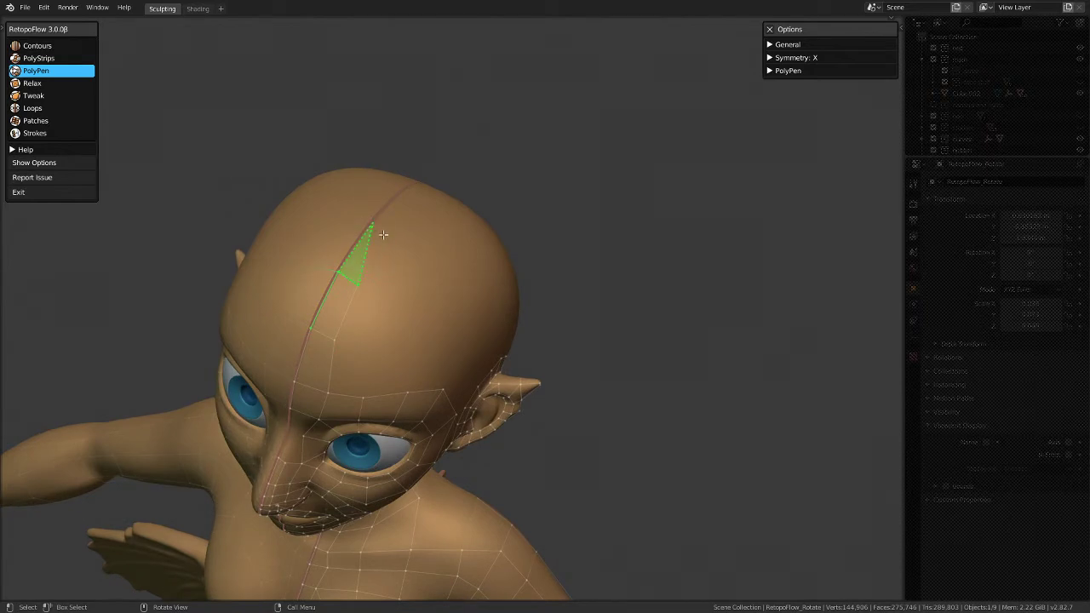
pyautogui.click(393, 235)
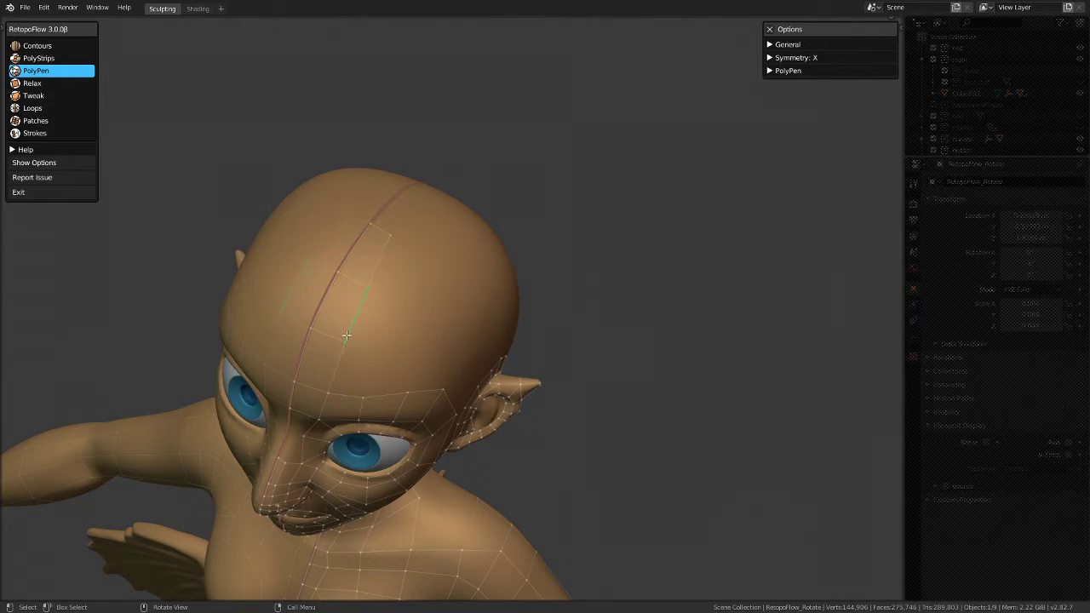
pyautogui.moveTo(346, 349); pyautogui.dragTo(375, 300, button='middle')
pyautogui.click(382, 284)
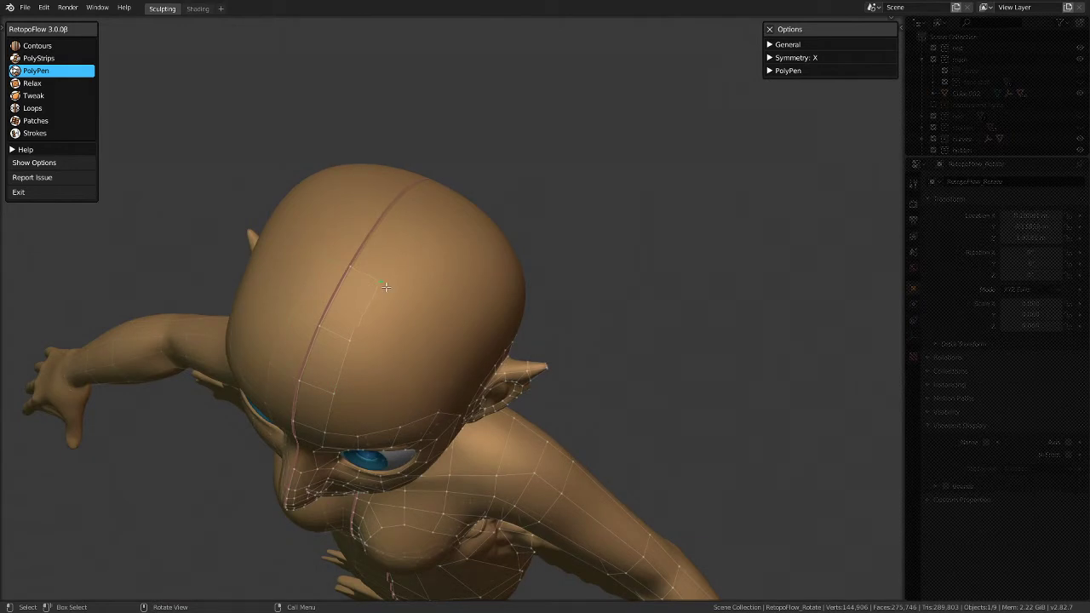
# Step: Continue the centre strip with more quads over the crown toward the mesh at the back of the head
pyautogui.moveTo(373, 339)
pyautogui.mouseDown(button='middle')
pyautogui.moveTo(336, 333)
pyautogui.moveTo(337, 318)
pyautogui.moveTo(381, 372)
pyautogui.moveTo(380, 356)
pyautogui.mouseUp(button='middle')
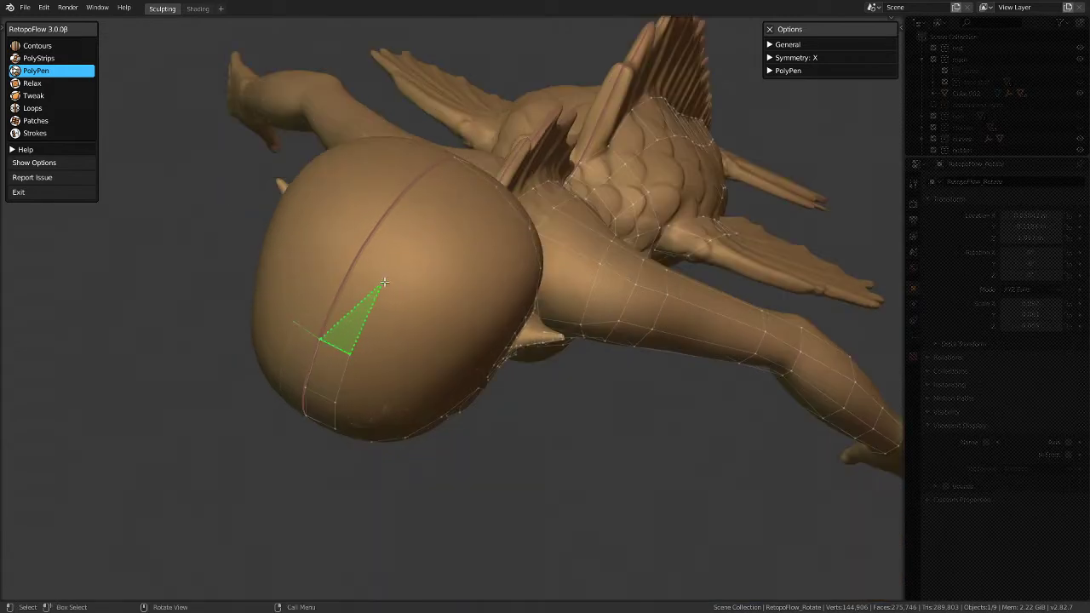
pyautogui.click(349, 273)
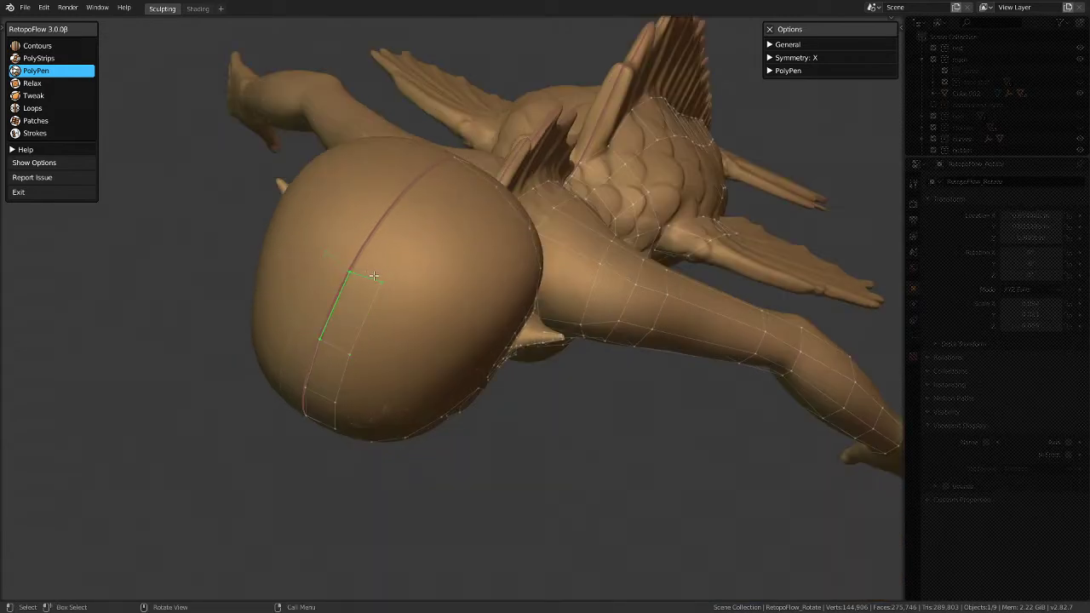
pyautogui.moveTo(376, 281); pyautogui.dragTo(375, 264, button='middle')
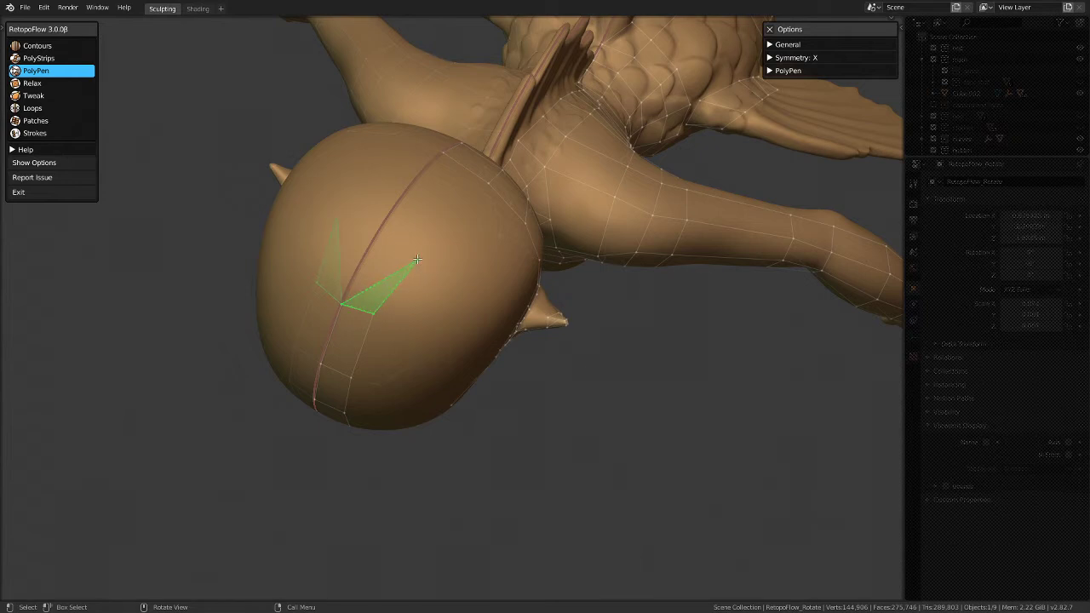
pyautogui.moveTo(431, 259); pyautogui.dragTo(445, 233, button='middle')
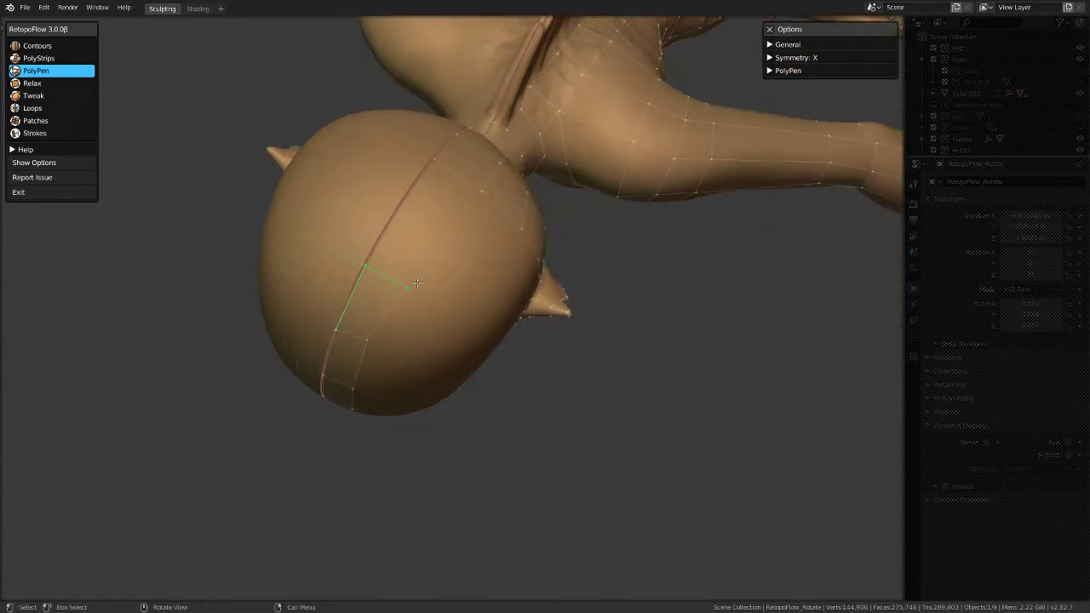
pyautogui.click(446, 233)
pyautogui.moveTo(441, 220); pyautogui.dragTo(430, 355, button='middle')
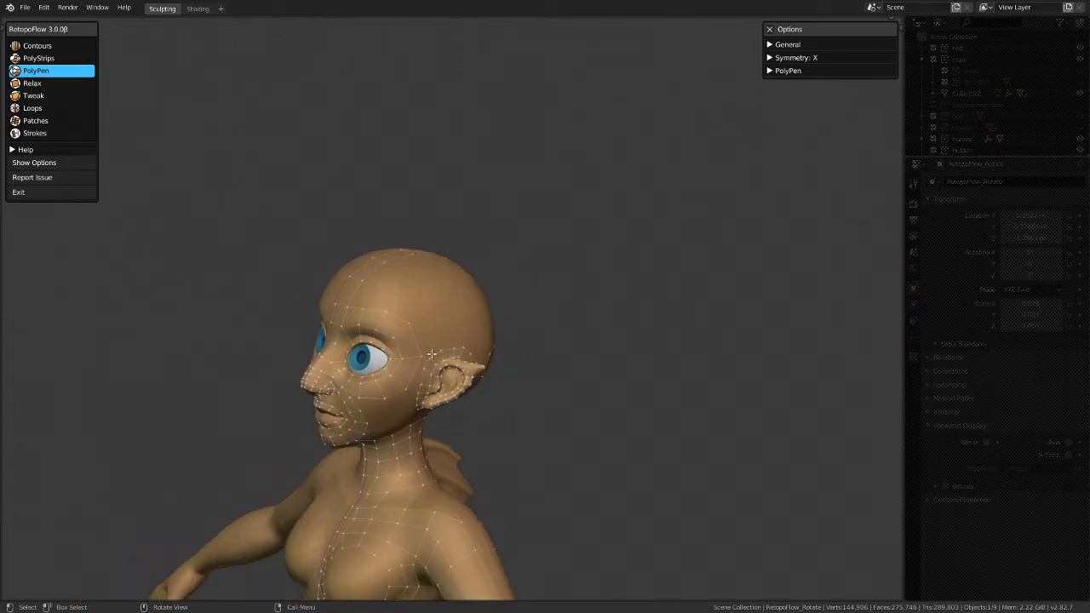
# Step: Dissolve the vertices of the short cross edge in the ring behind the ear
pyautogui.moveTo(522, 344); pyautogui.dragTo(425, 344, button='middle')
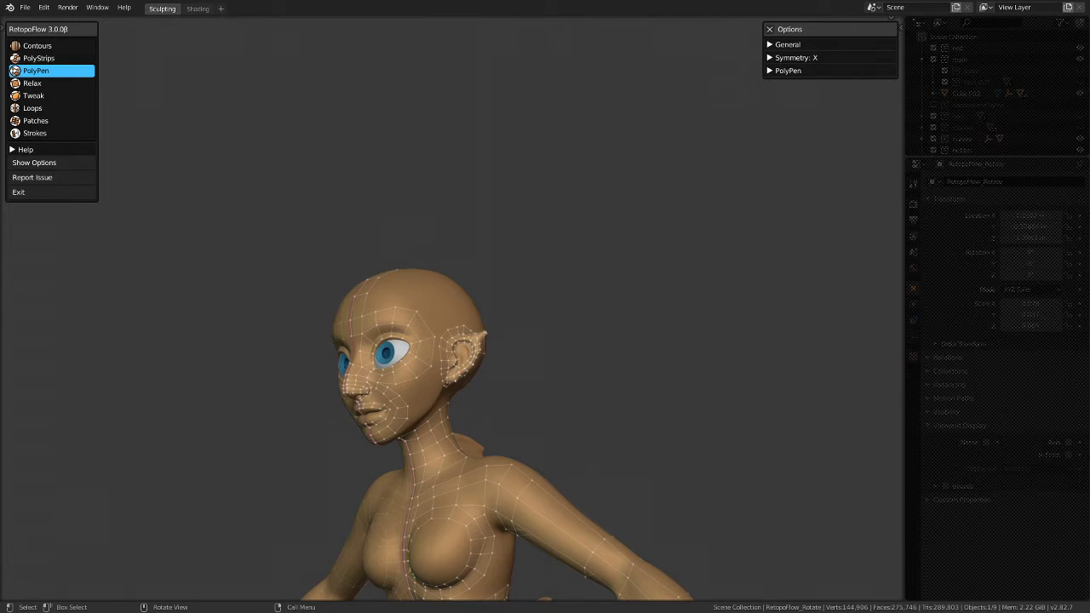
pyautogui.moveTo(516, 375); pyautogui.dragTo(414, 383, button='middle')
pyautogui.moveTo(494, 346); pyautogui.dragTo(511, 292, button='middle')
pyautogui.scroll(3, 414, 358)
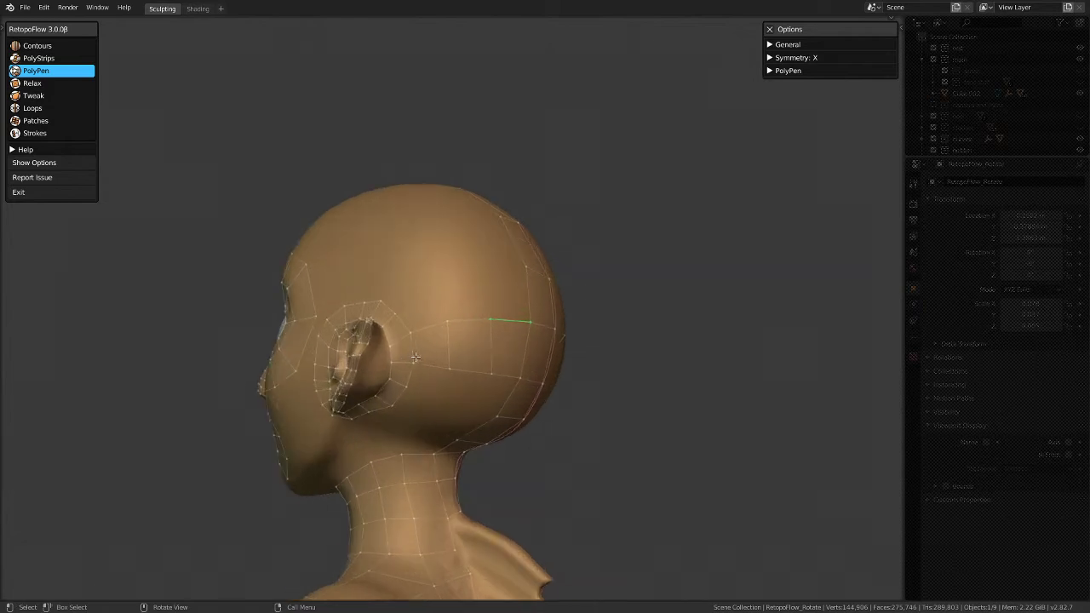
pyautogui.moveTo(415, 357); pyautogui.dragTo(440, 286, button='middle')
pyautogui.moveTo(397, 375); pyautogui.dragTo(397, 374, button='middle')
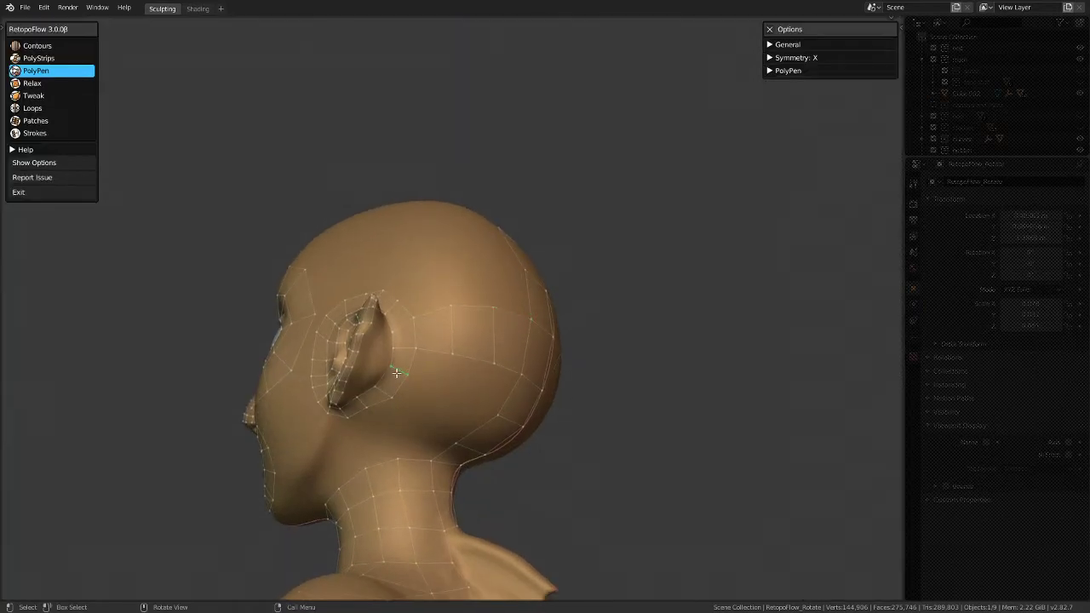
pyautogui.press('x')
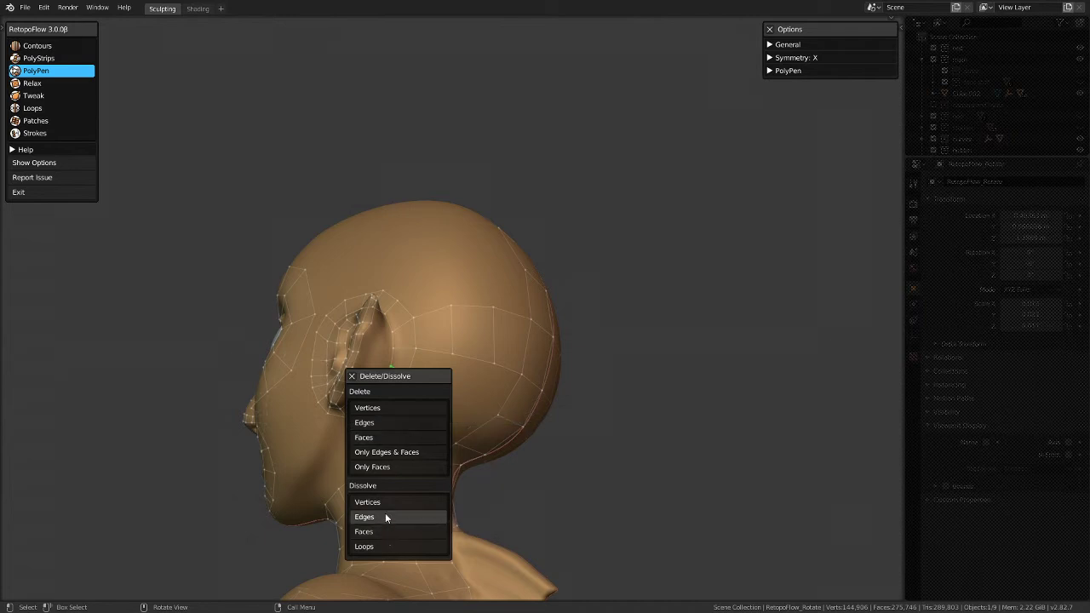
pyautogui.click(385, 503)
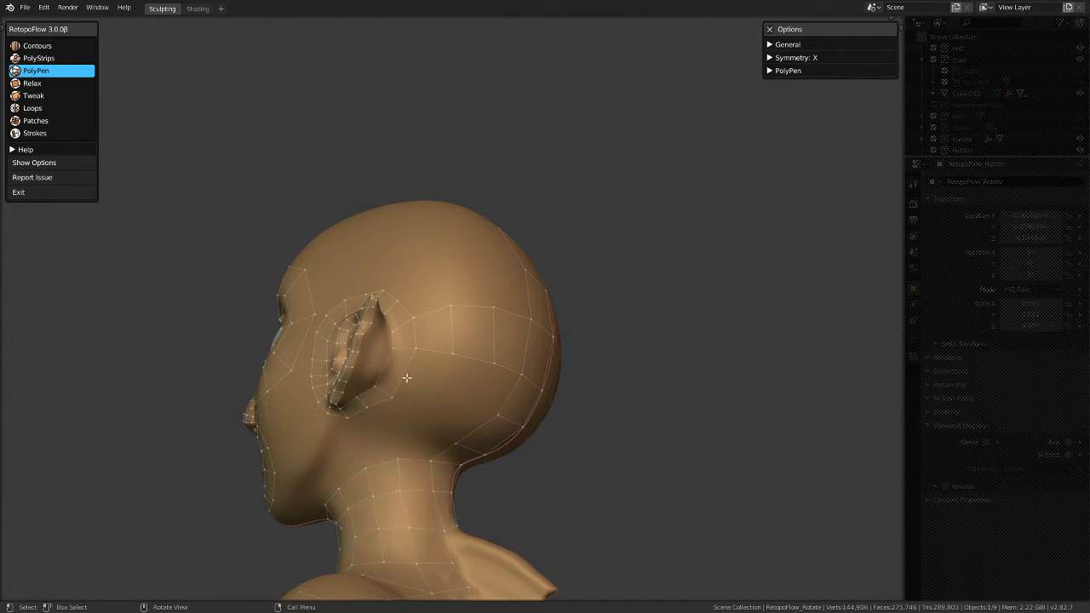
# Step: Reposition vertices of the ring behind the ear and the strip on the side of the head to even out their quads
pyautogui.moveTo(407, 379); pyautogui.dragTo(401, 343, button='middle')
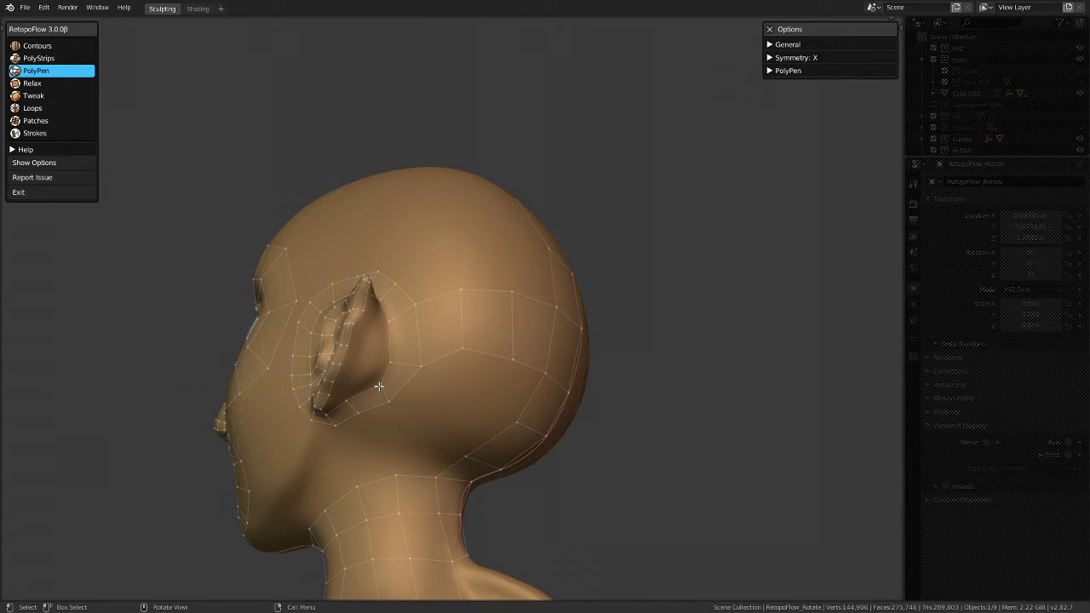
pyautogui.click(374, 386)
pyautogui.moveTo(465, 350); pyautogui.dragTo(461, 359)
pyautogui.click(420, 363)
pyautogui.moveTo(598, 345); pyautogui.dragTo(466, 366, button='middle')
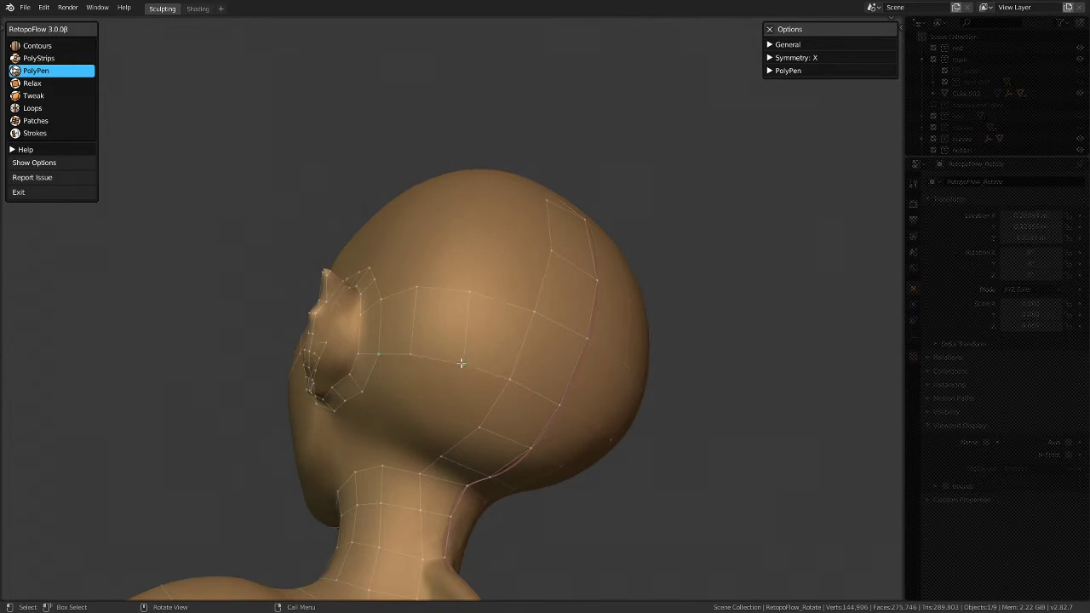
pyautogui.moveTo(472, 288); pyautogui.dragTo(483, 291)
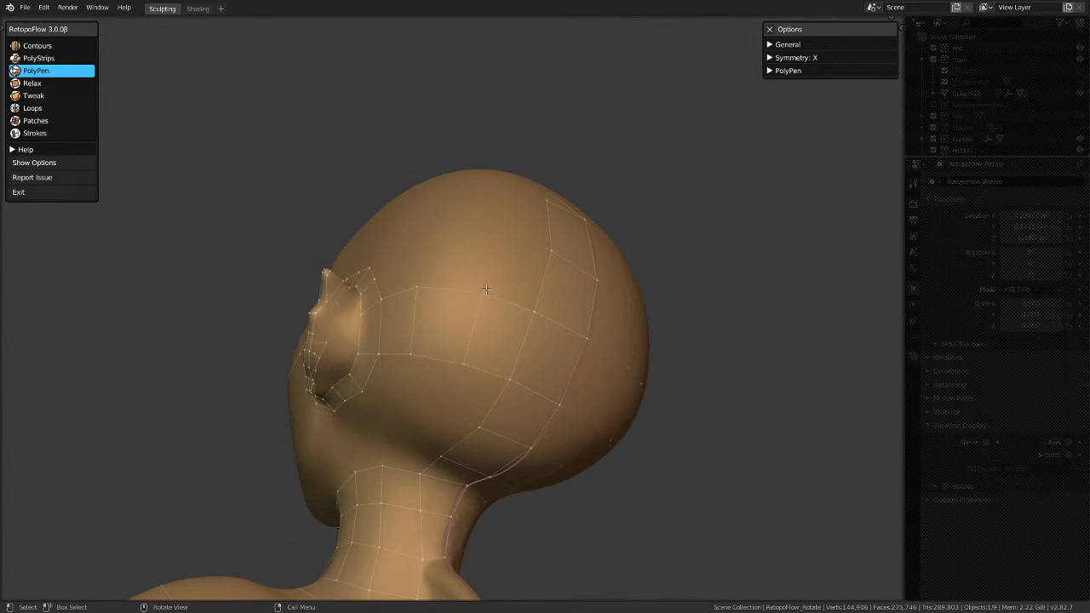
pyautogui.click(427, 294)
# Step: Build the first quad under the chin, joined to the symmetry centre line
pyautogui.moveTo(472, 376); pyautogui.dragTo(333, 319, button='middle')
pyautogui.scroll(2, 285, 287)
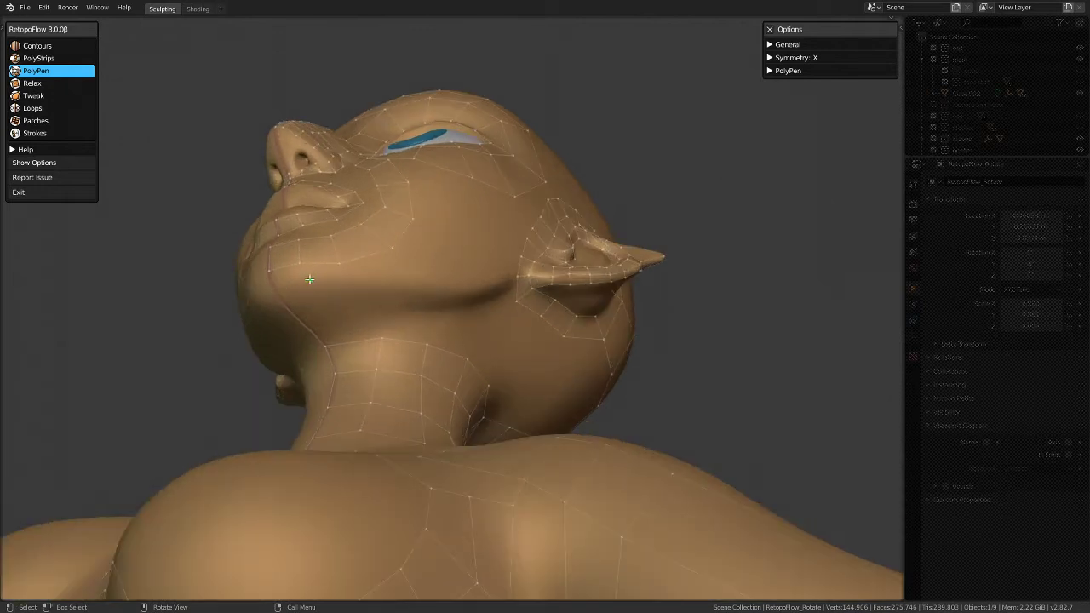
pyautogui.click(329, 315)
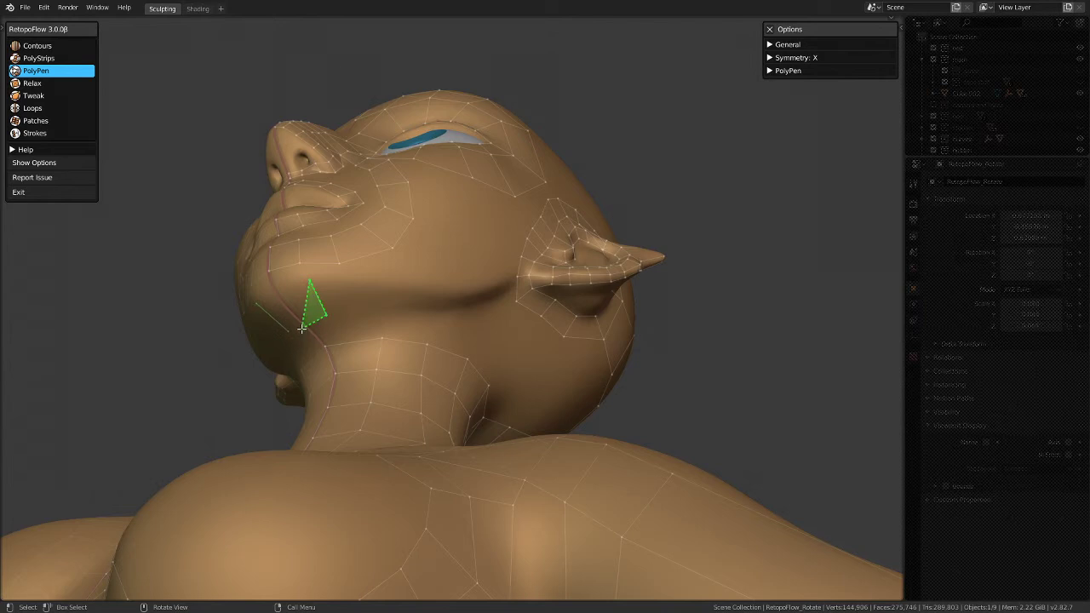
pyautogui.click(302, 328)
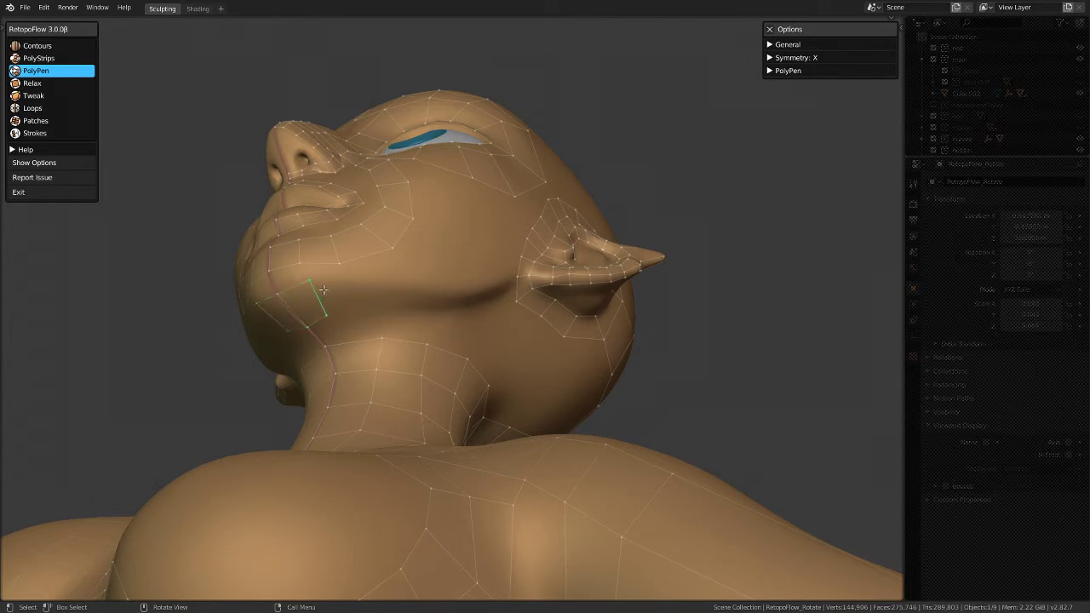
pyautogui.click(300, 321)
pyautogui.click(278, 293)
pyautogui.click(313, 283)
# Step: Extend the strip from the chin quad along the underside of the jaw with three more quads
pyautogui.moveTo(357, 267); pyautogui.dragTo(294, 241, button='middle')
pyautogui.click(295, 239)
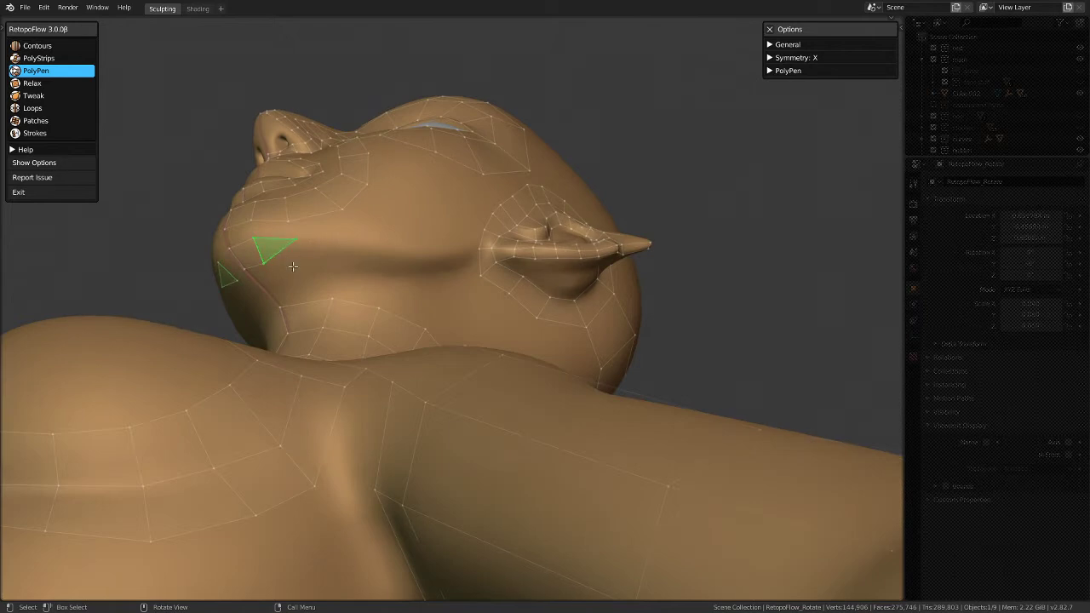
pyautogui.click(296, 274)
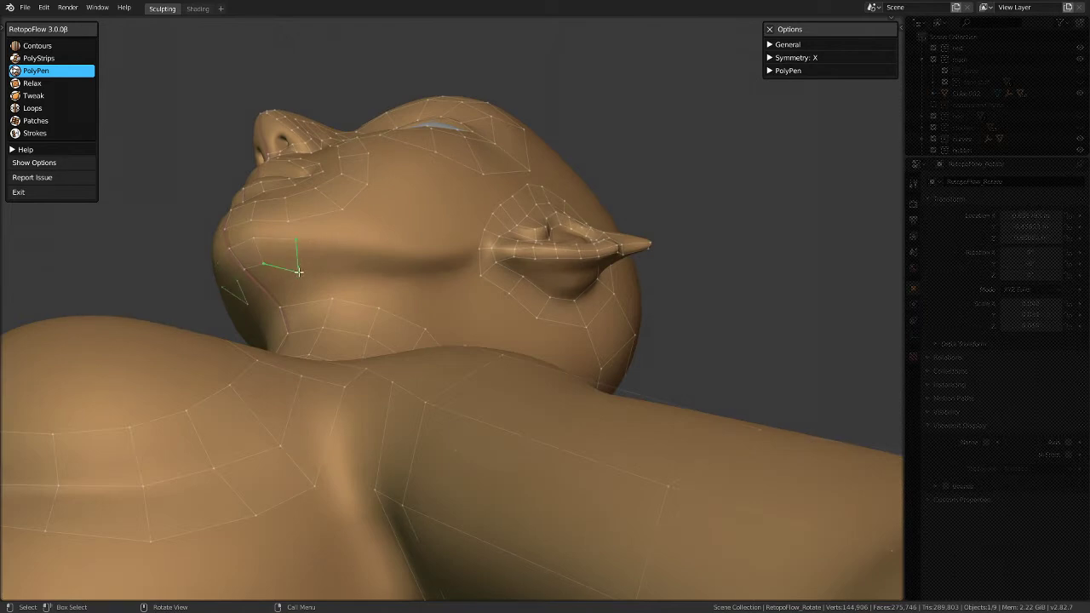
pyautogui.click(341, 272)
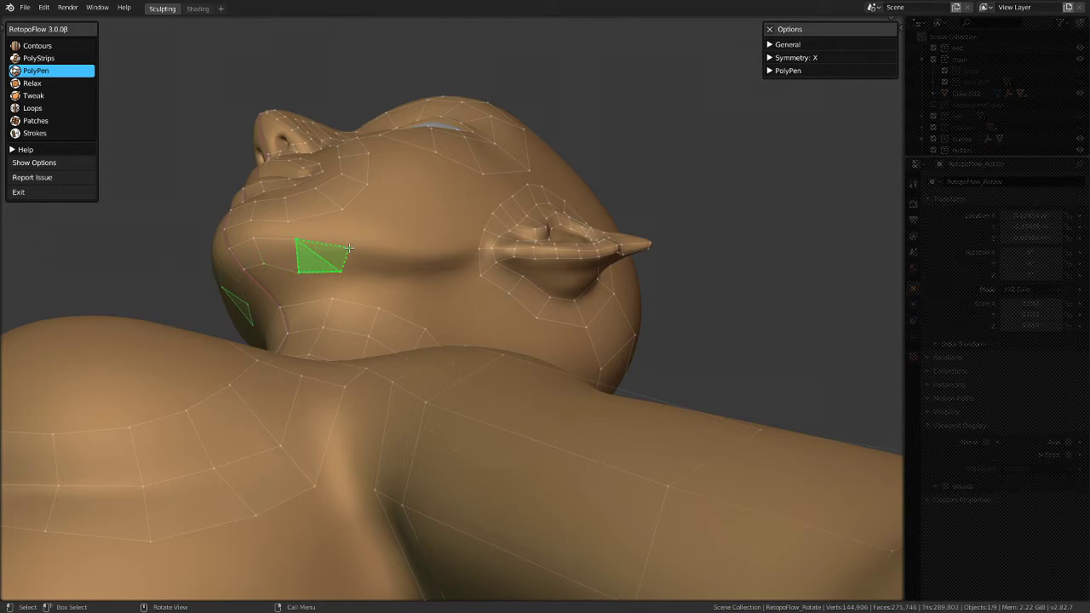
pyautogui.click(349, 248)
pyautogui.click(399, 258)
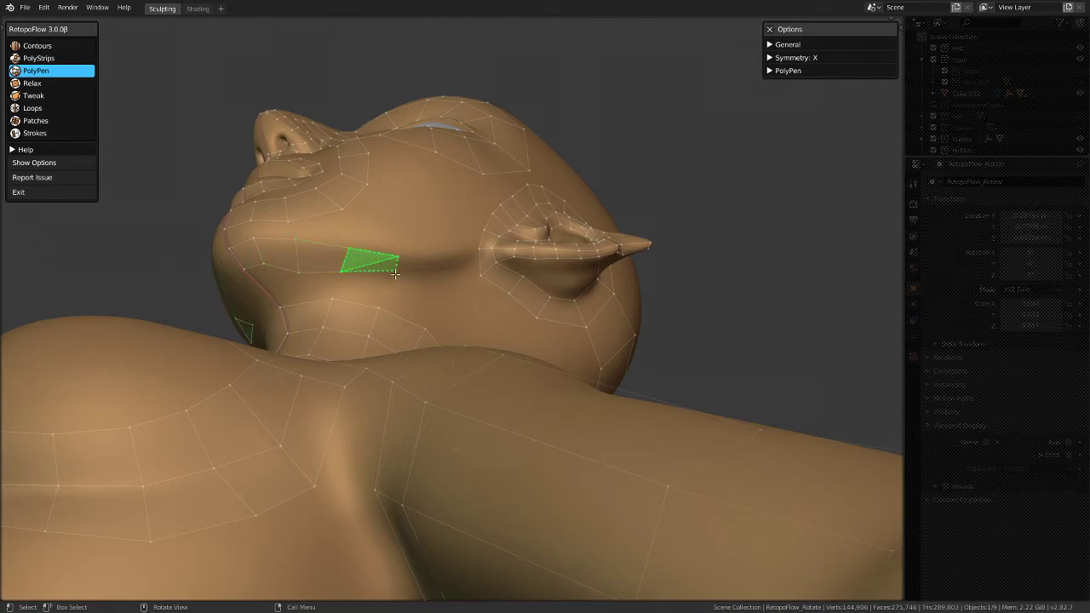
# Step: Continue the jawline strip back to the mesh around the ear and even out its lower vertices
pyautogui.moveTo(516, 235); pyautogui.dragTo(296, 300, button='middle')
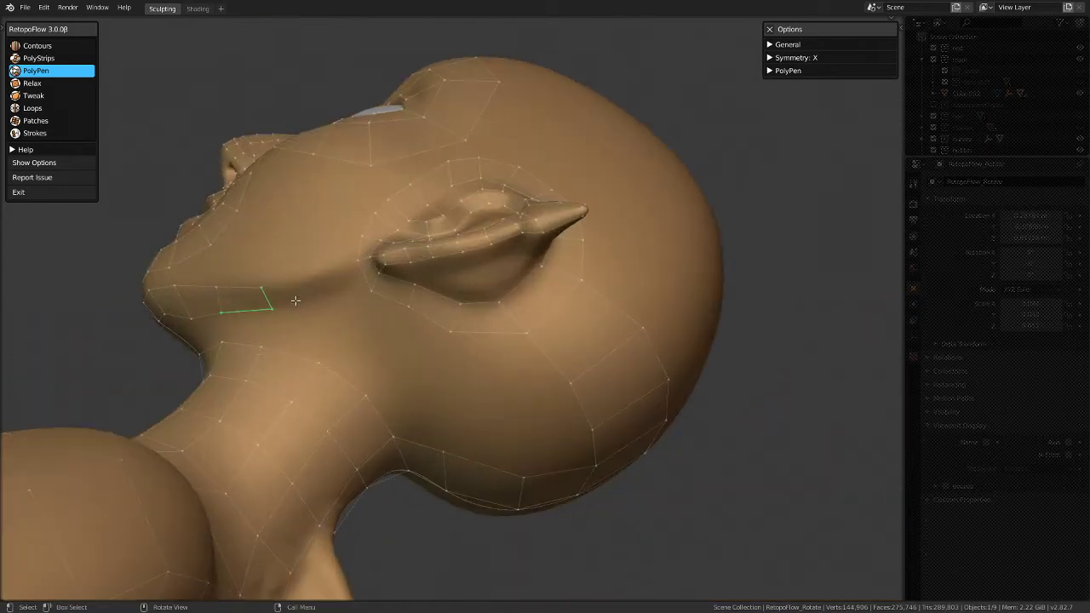
pyautogui.click(315, 299)
pyautogui.click(264, 304)
pyautogui.moveTo(250, 304); pyautogui.dragTo(330, 338, button='middle')
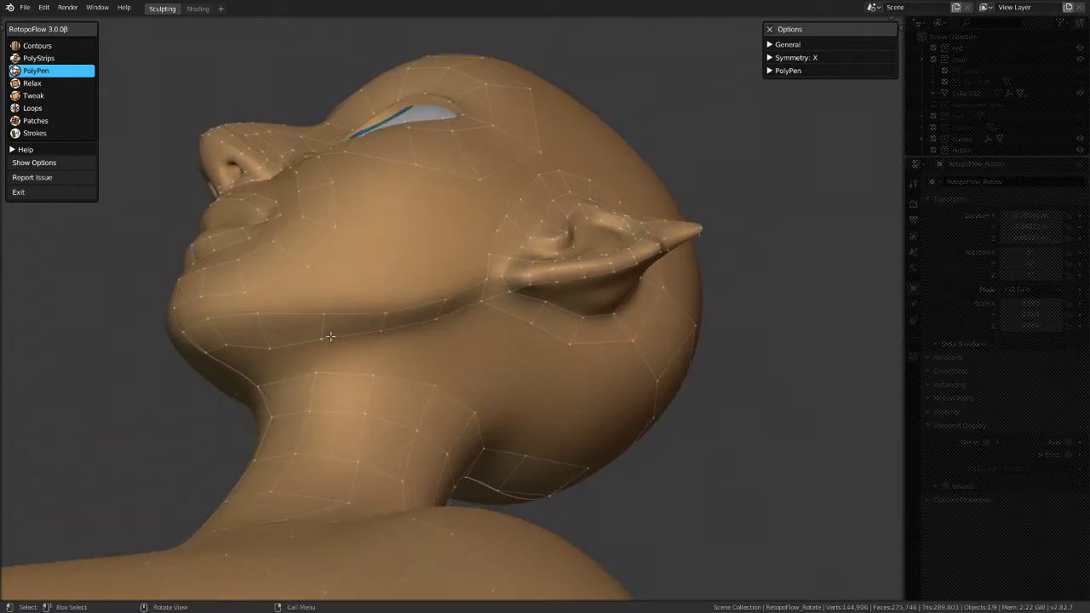
# Step: Try to fill the gap between the brow and the nose bridge with a face on the centre line
pyautogui.moveTo(391, 307); pyautogui.dragTo(371, 487, button='middle')
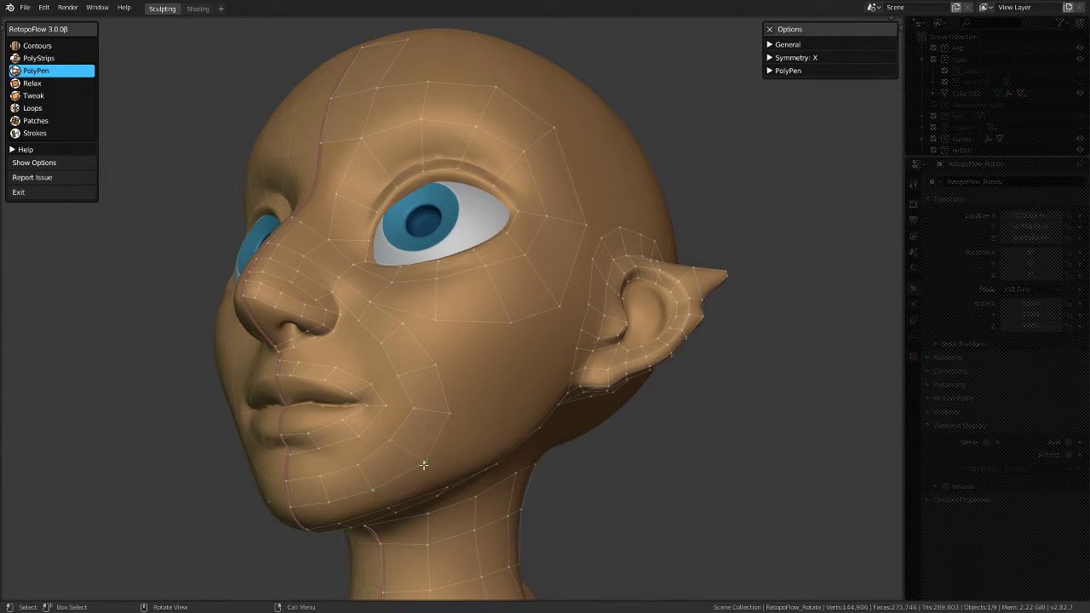
pyautogui.moveTo(426, 460); pyautogui.dragTo(468, 307, button='middle')
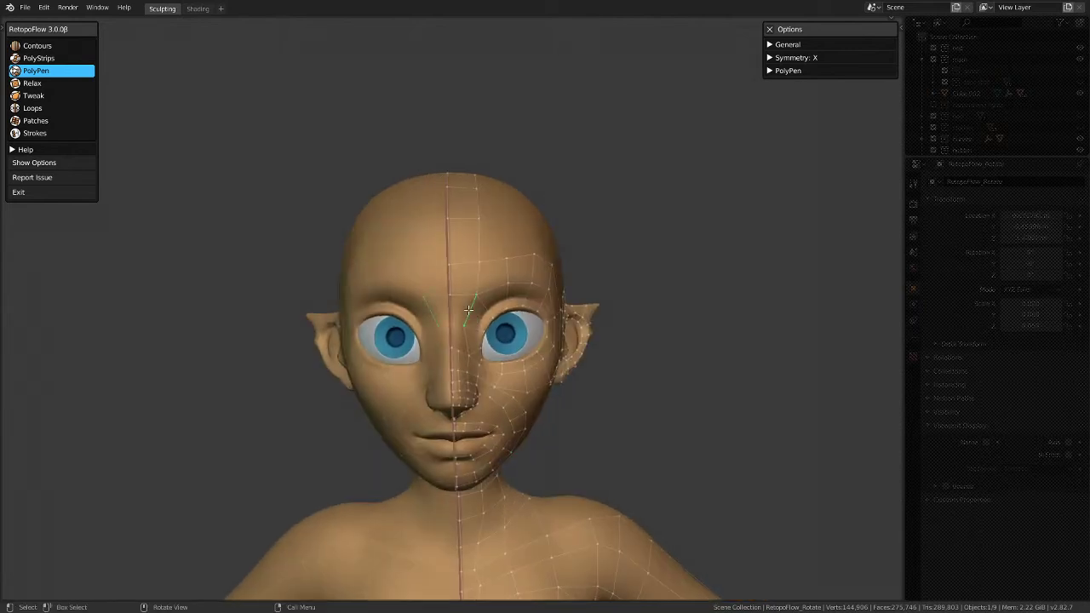
pyautogui.scroll(1, 468, 311)
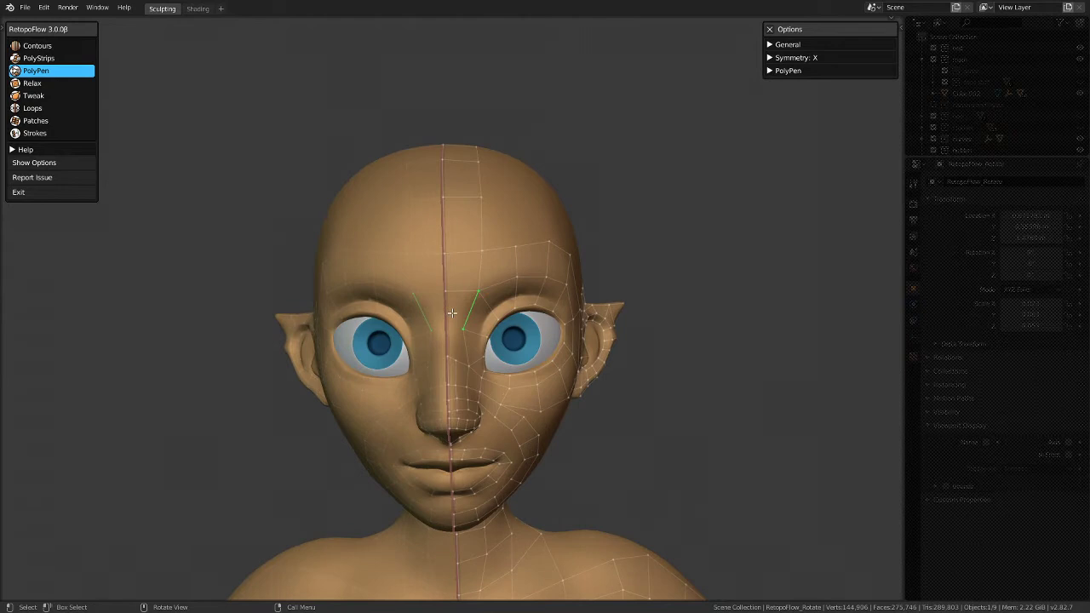
pyautogui.click(444, 293)
pyautogui.scroll(2, 469, 358)
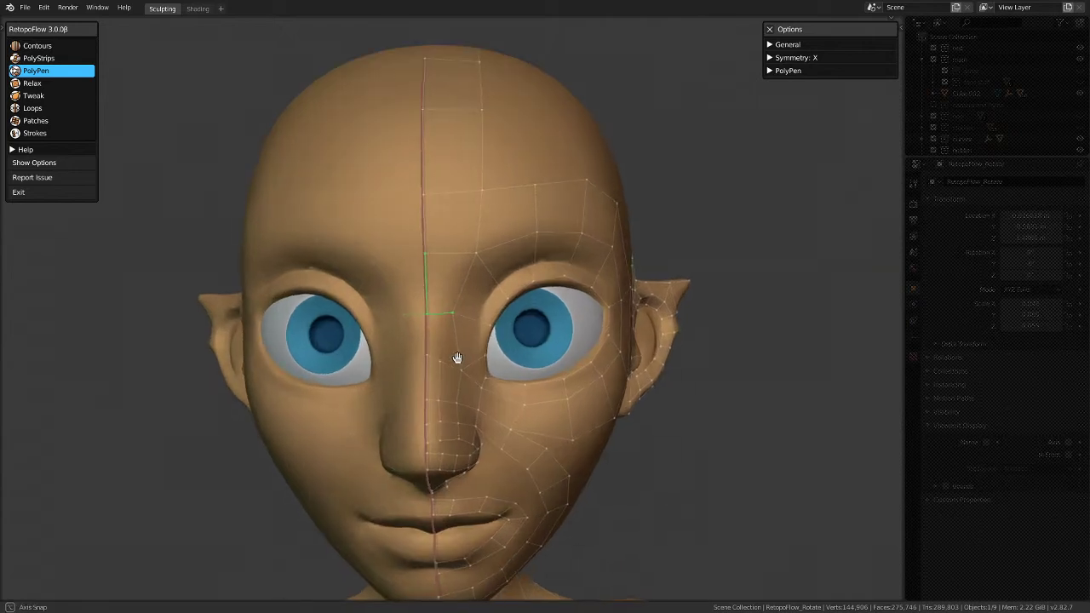
pyautogui.click(422, 315)
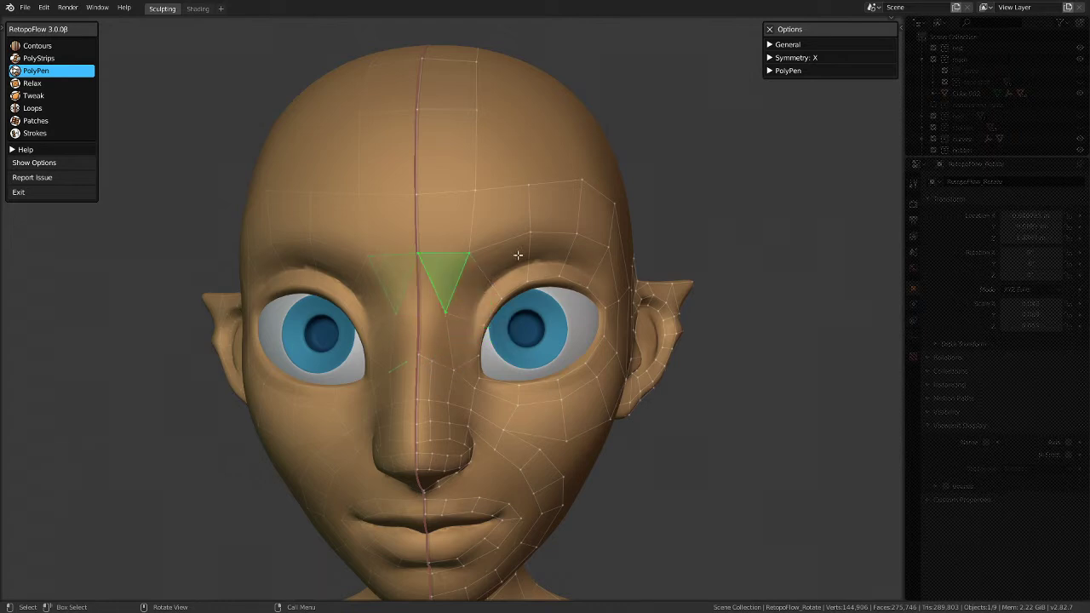
pyautogui.click(468, 253)
# Step: Delete the centre-strip face on the lower forehead, just above the space between the brows
pyautogui.click(436, 220)
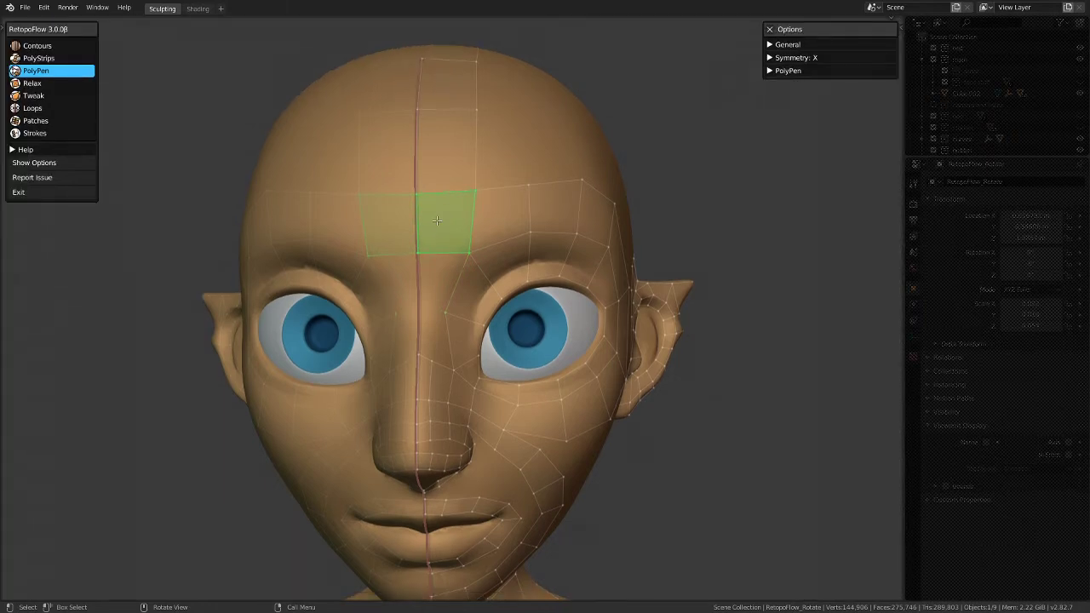
pyautogui.press('x')
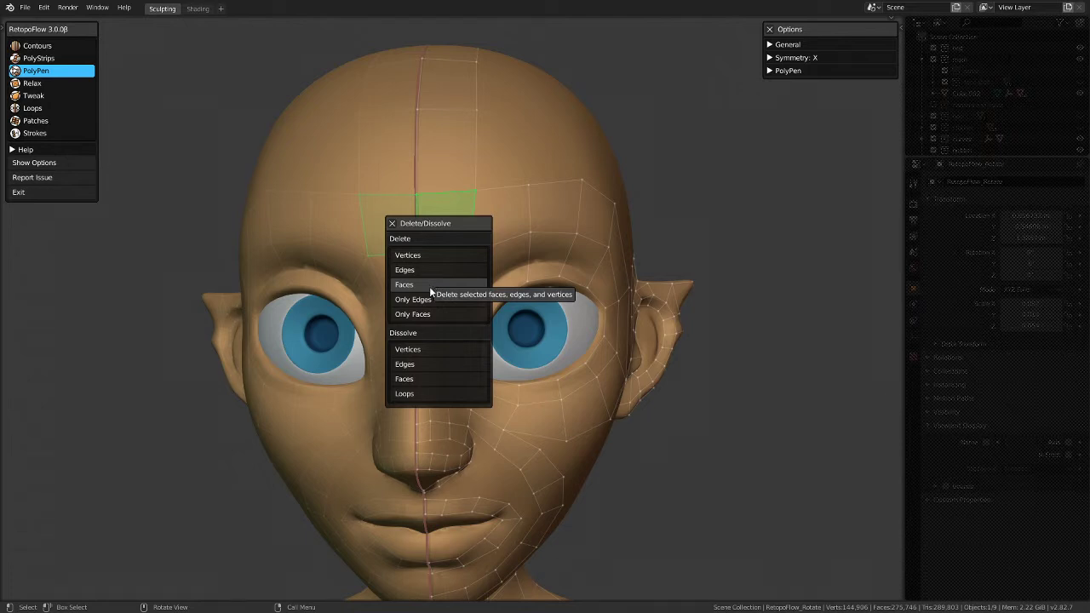
pyautogui.click(418, 287)
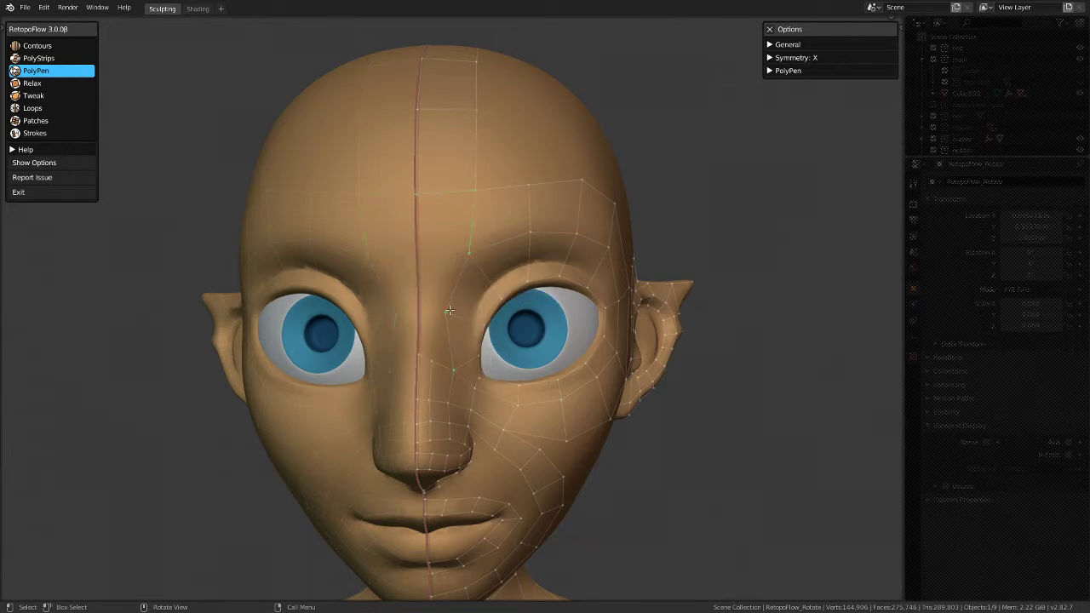
# Step: Build quads along the centre line from the nose bridge up between the brows to the forehead strip
pyautogui.moveTo(445, 318); pyautogui.dragTo(382, 387, button='middle')
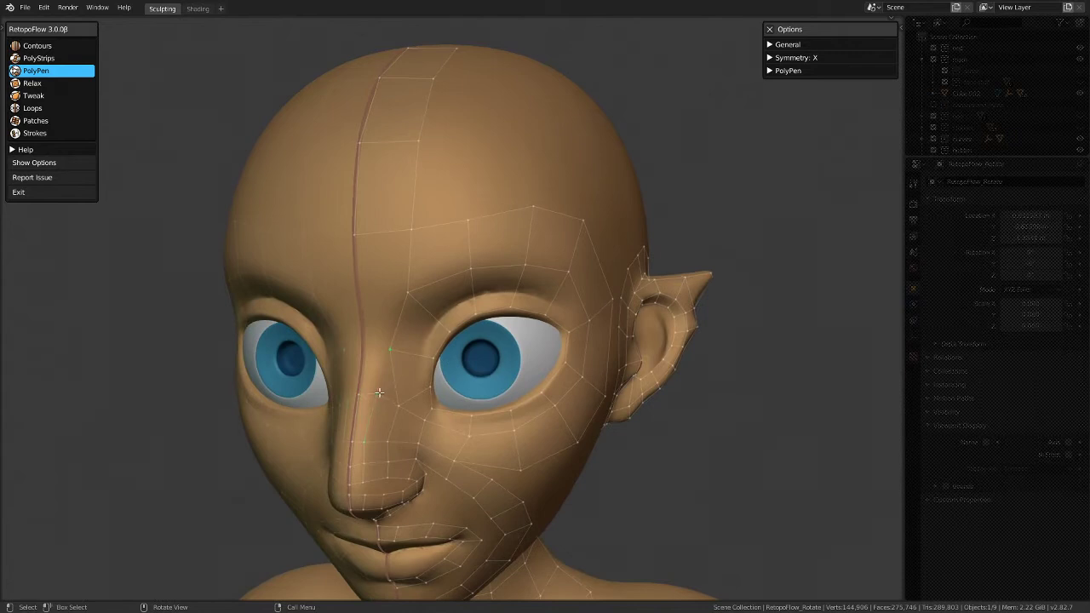
pyautogui.moveTo(369, 392); pyautogui.dragTo(387, 394, button='middle')
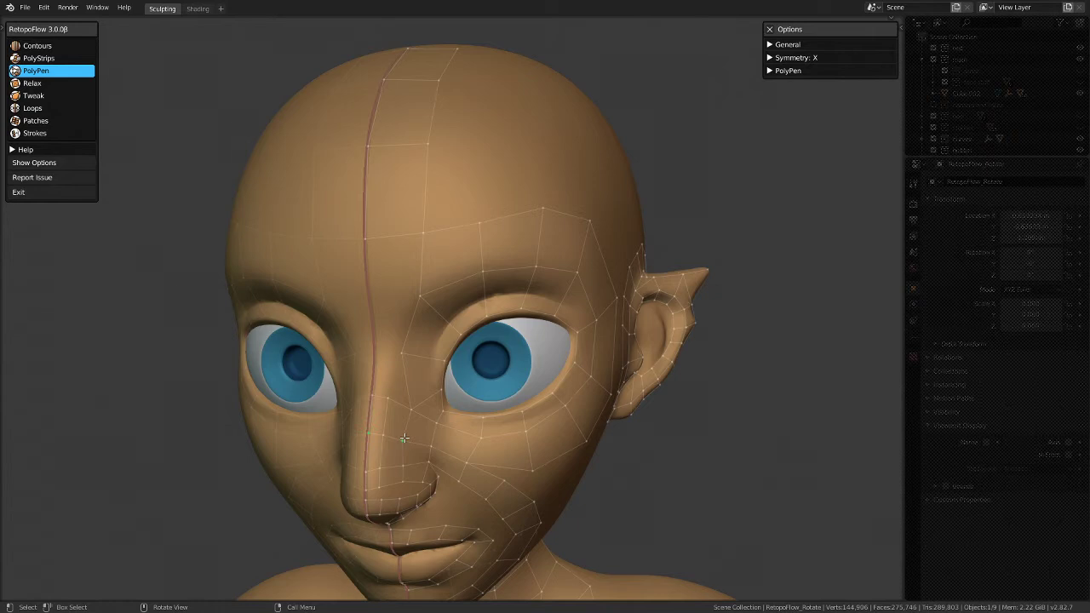
pyautogui.moveTo(387, 394); pyautogui.dragTo(417, 406, button='middle')
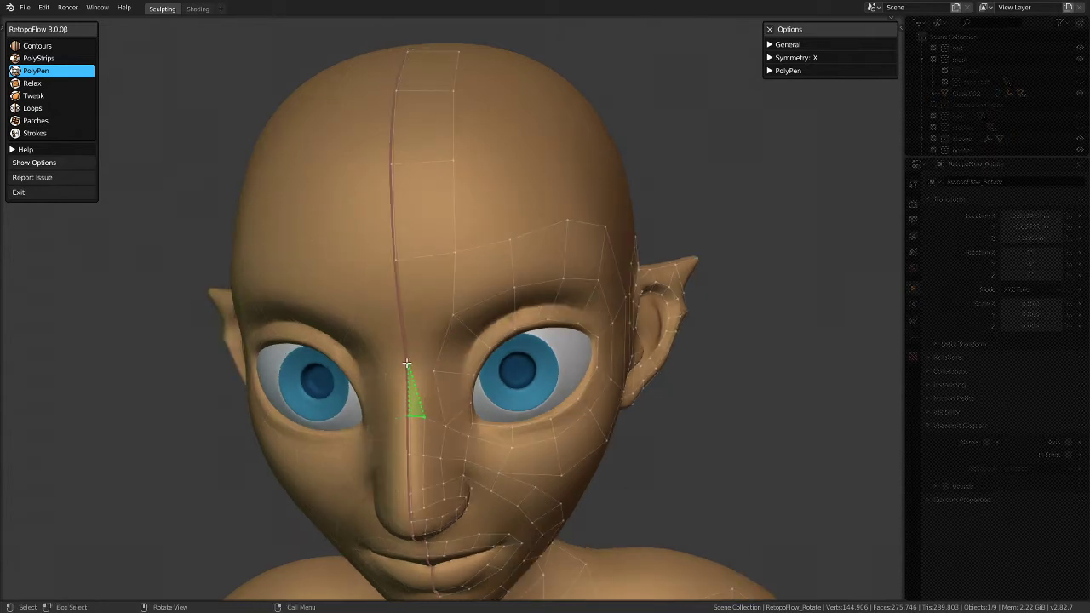
pyautogui.click(410, 370)
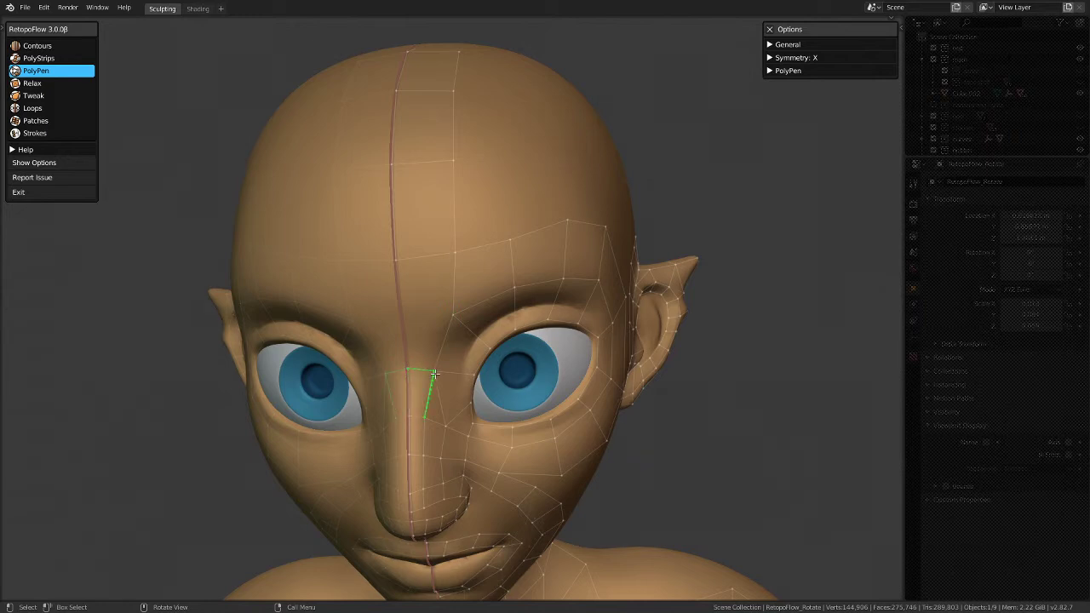
pyautogui.click(399, 310)
pyautogui.click(414, 254)
# Step: Delete the two centre-line quads between the nose bridge and the brow
pyautogui.moveTo(462, 307); pyautogui.dragTo(514, 287, button='middle')
pyautogui.moveTo(477, 341); pyautogui.dragTo(337, 346, button='middle')
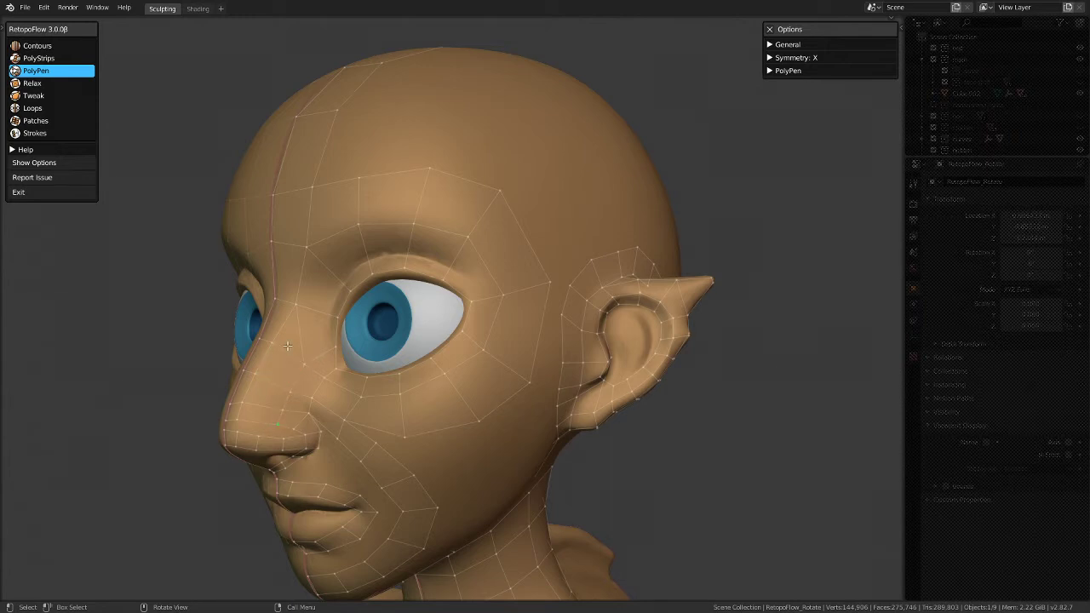
pyautogui.moveTo(256, 417); pyautogui.dragTo(551, 319, button='middle')
pyautogui.moveTo(300, 349); pyautogui.dragTo(341, 316, button='middle')
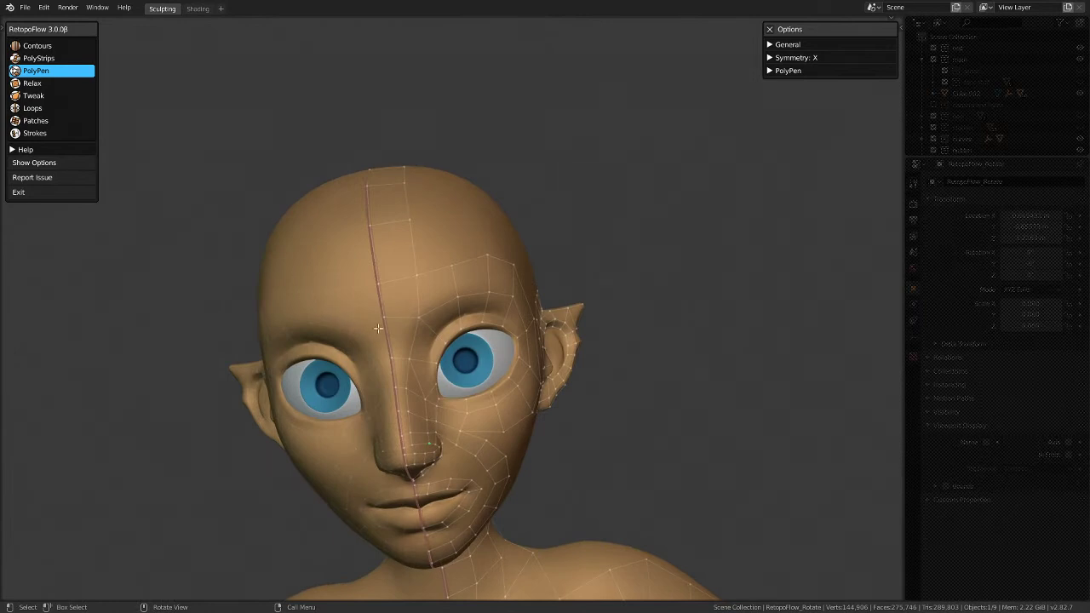
pyautogui.scroll(1, 380, 317)
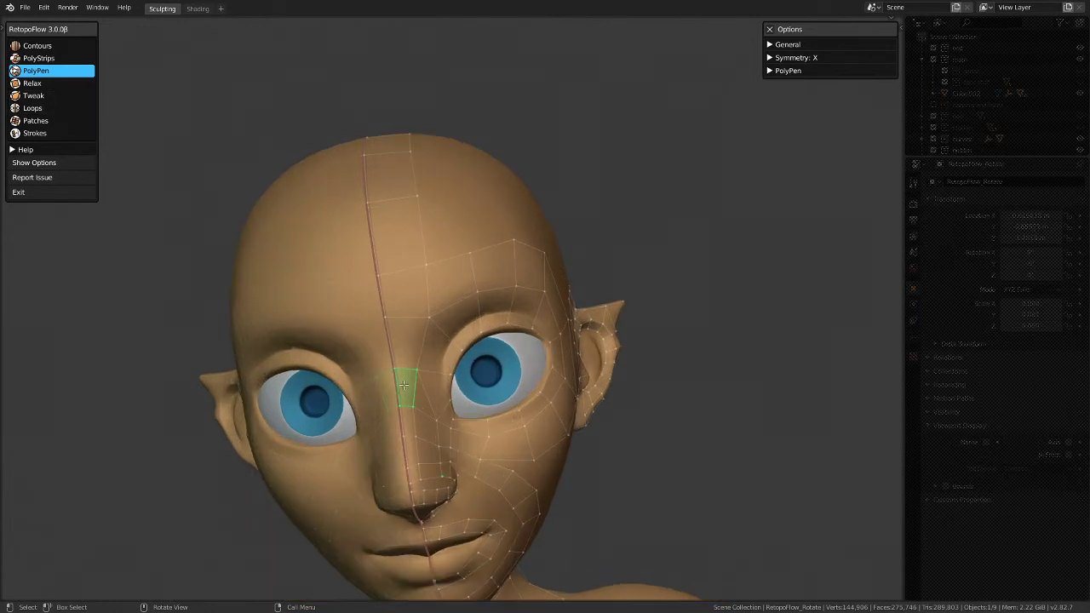
pyautogui.press('x')
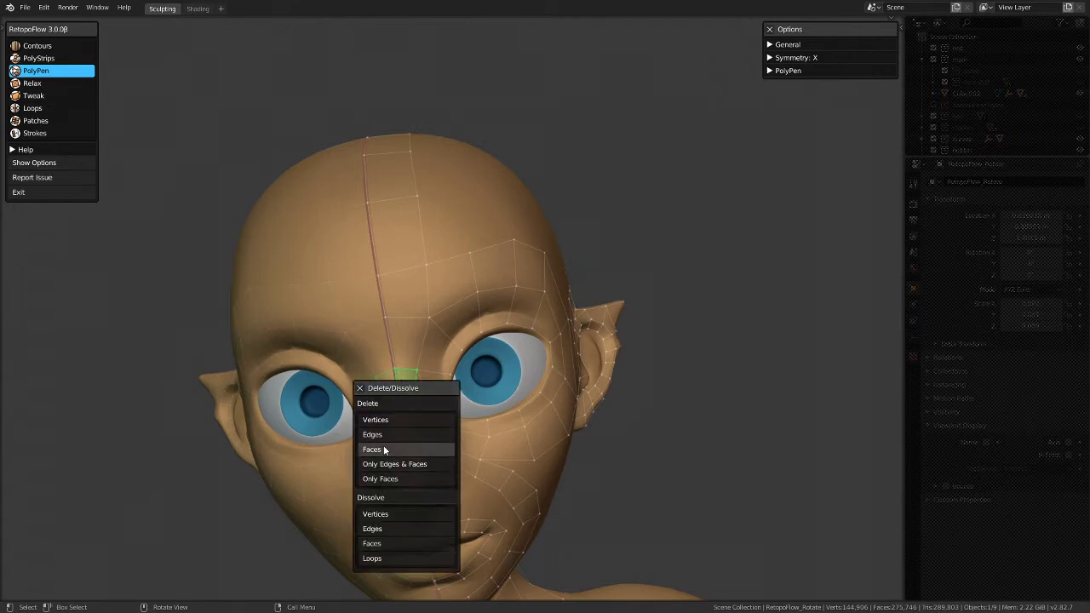
pyautogui.click(385, 449)
pyautogui.click(414, 354)
pyautogui.press('x')
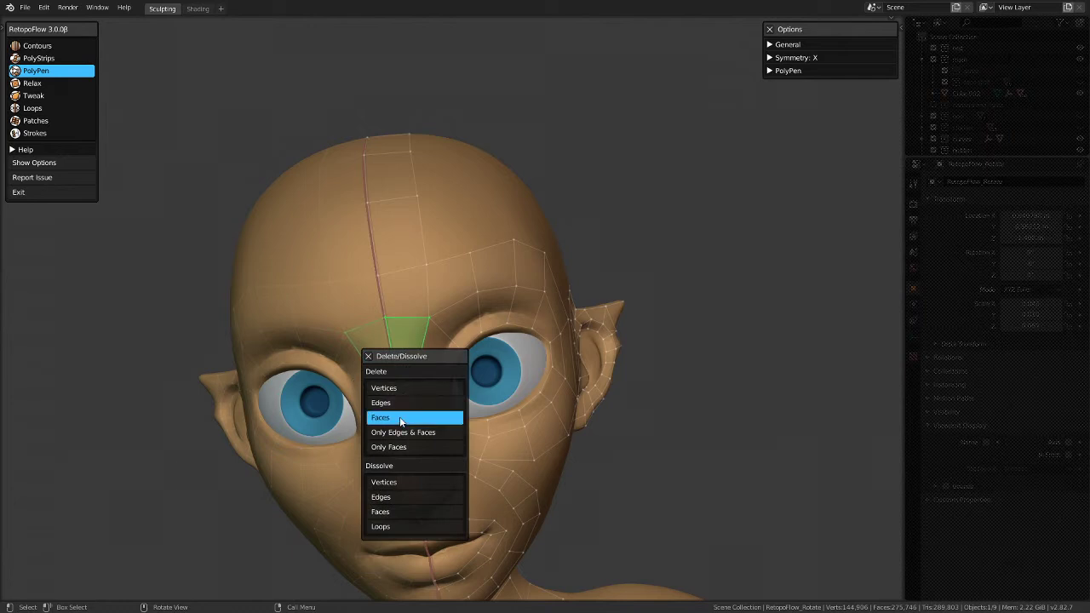
pyautogui.click(399, 417)
# Step: Select the edge between the nose bridge and the inner eye corner and open its delete and dissolve options
pyautogui.moveTo(399, 416); pyautogui.dragTo(377, 408, button='middle')
pyautogui.moveTo(388, 367); pyautogui.dragTo(313, 375, button='middle')
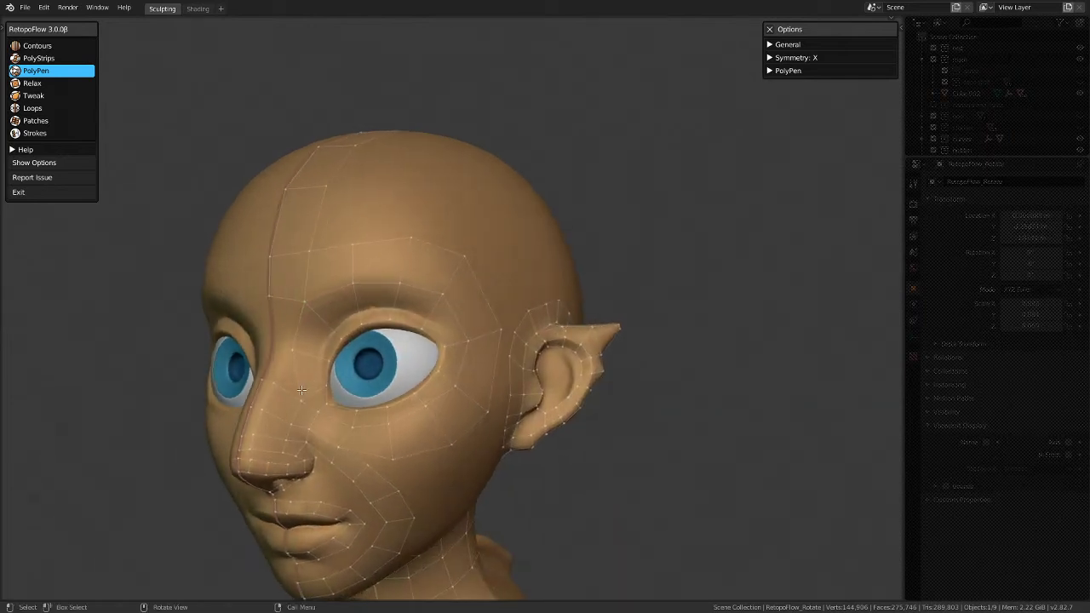
pyautogui.click(319, 370)
pyautogui.moveTo(299, 386); pyautogui.dragTo(305, 385, button='middle')
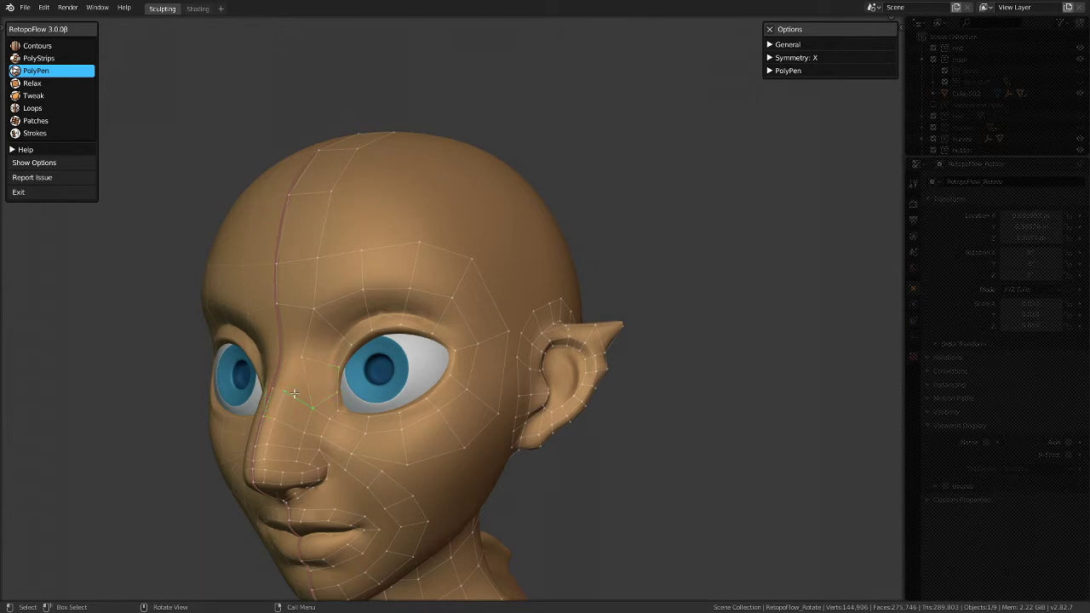
pyautogui.moveTo(338, 388); pyautogui.dragTo(399, 396, button='middle')
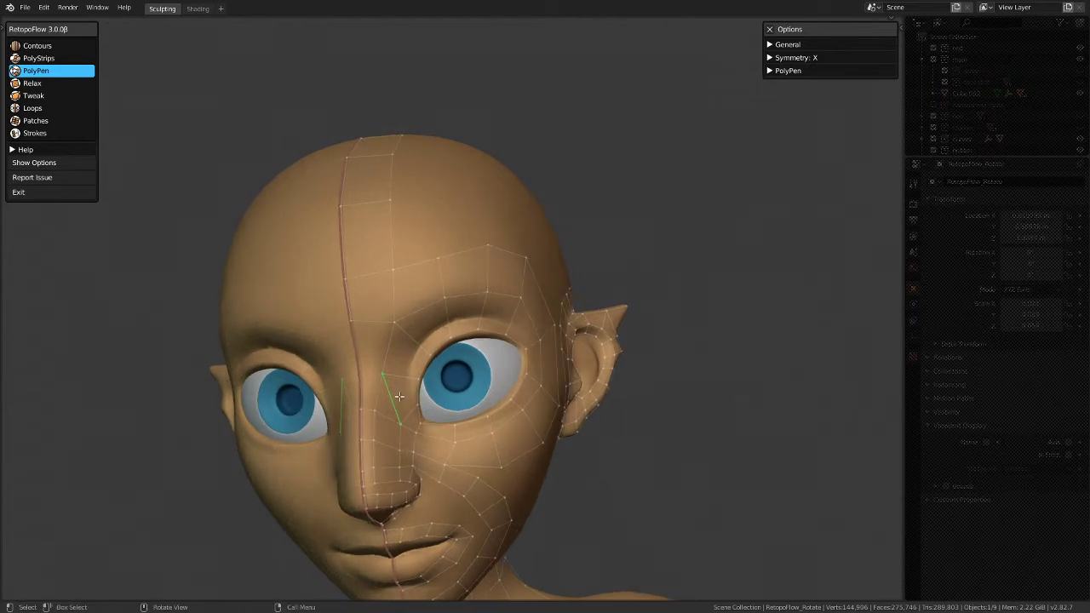
pyautogui.press('x')
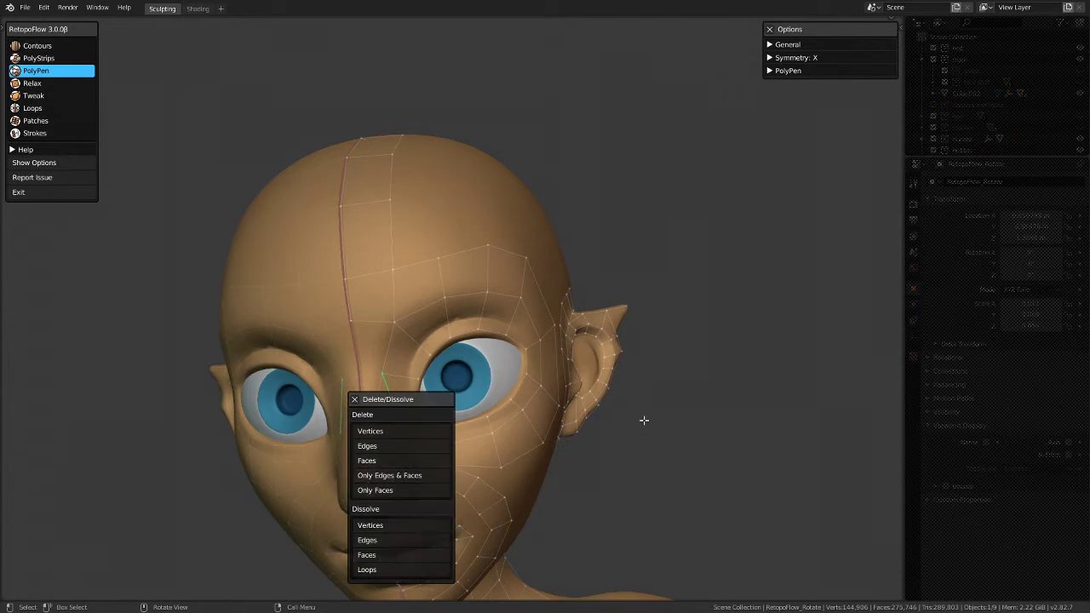
# Step: Undo the last change beside the nose bridge and move the Delete/Dissolve window away from the head
pyautogui.scroll(-3, 418, 350)
pyautogui.moveTo(418, 351); pyautogui.dragTo(326, 304, button='middle')
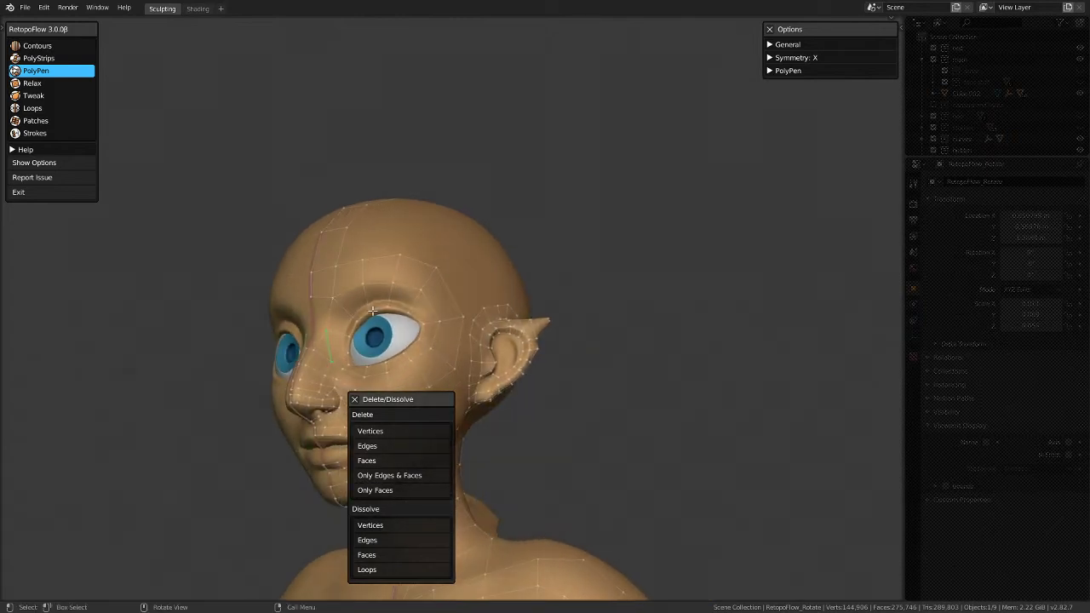
pyautogui.click(315, 350)
pyautogui.hotkey('ctrl', 'z')
pyautogui.keyDown('shift'); pyautogui.moveTo(413, 334); pyautogui.dragTo(608, 309, button='middle'); pyautogui.keyUp('shift')
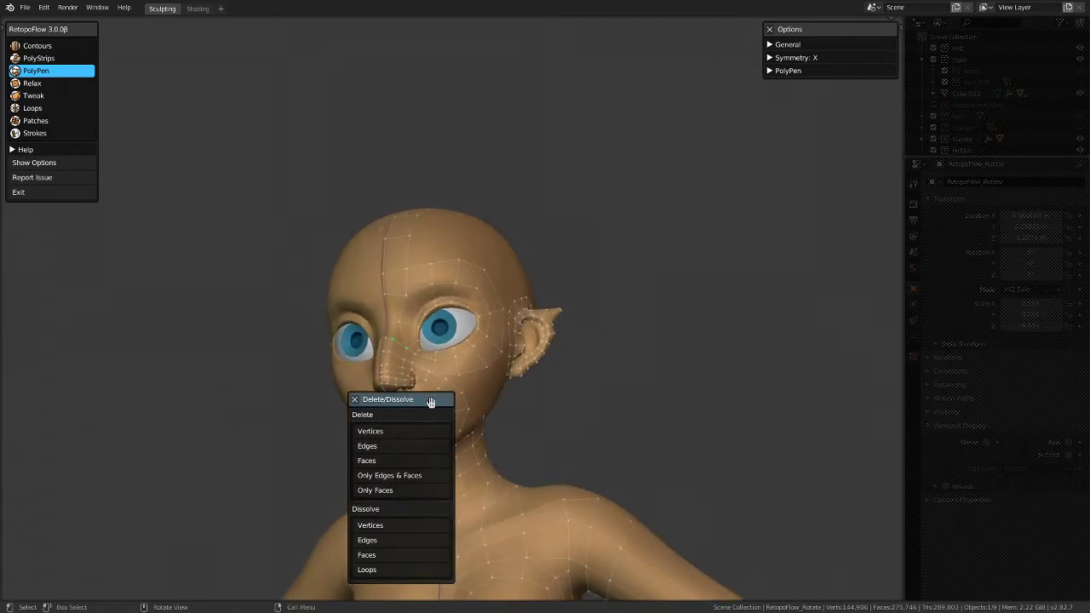
pyautogui.moveTo(433, 400); pyautogui.dragTo(97, 275)
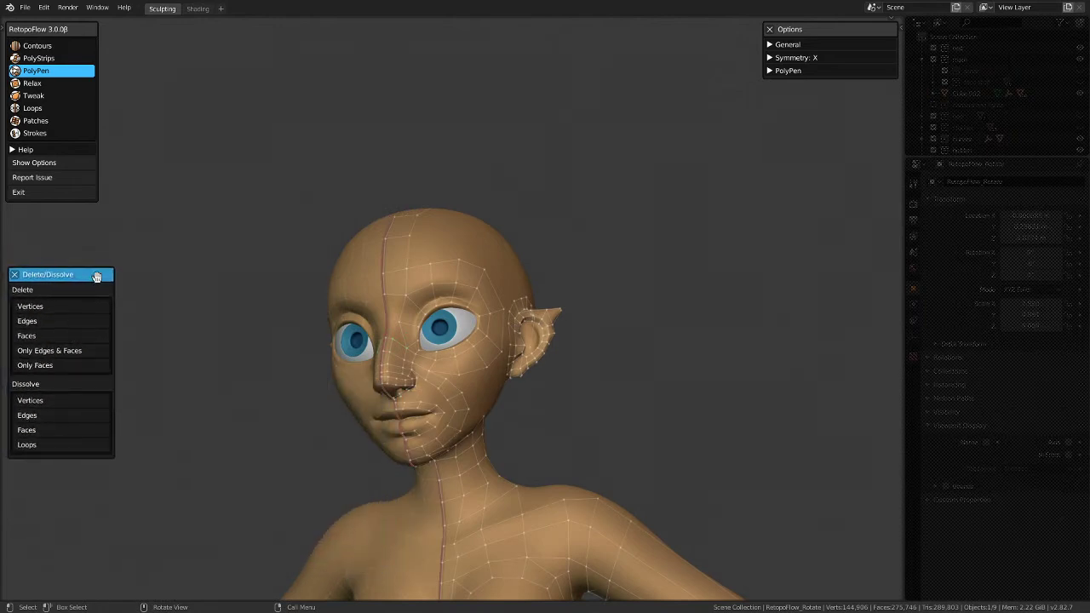
# Step: Select the cheek quad below the eye
pyautogui.moveTo(541, 295); pyautogui.dragTo(554, 313, button='middle')
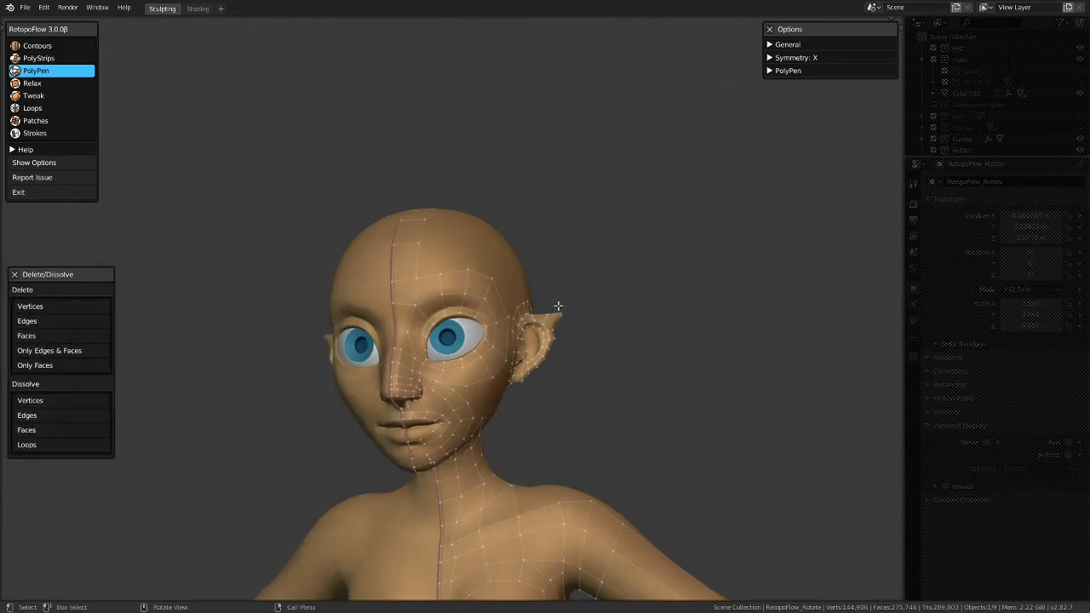
pyautogui.moveTo(446, 212); pyautogui.dragTo(535, 204, button='middle')
pyautogui.scroll(1, 514, 342)
pyautogui.click(511, 346)
pyautogui.moveTo(524, 349); pyautogui.dragTo(480, 182, button='middle')
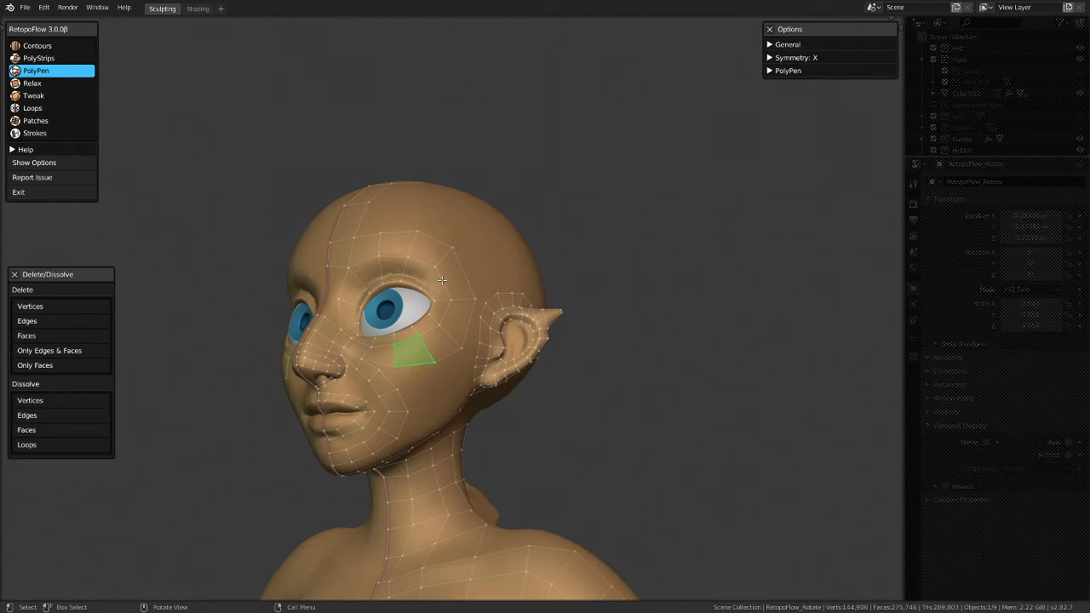
# Step: Add PolyPen geometry to extend the quad strip down the inner fold of the ear
pyautogui.moveTo(442, 280); pyautogui.dragTo(489, 291, button='middle')
pyautogui.moveTo(233, 320); pyautogui.dragTo(433, 405, button='middle')
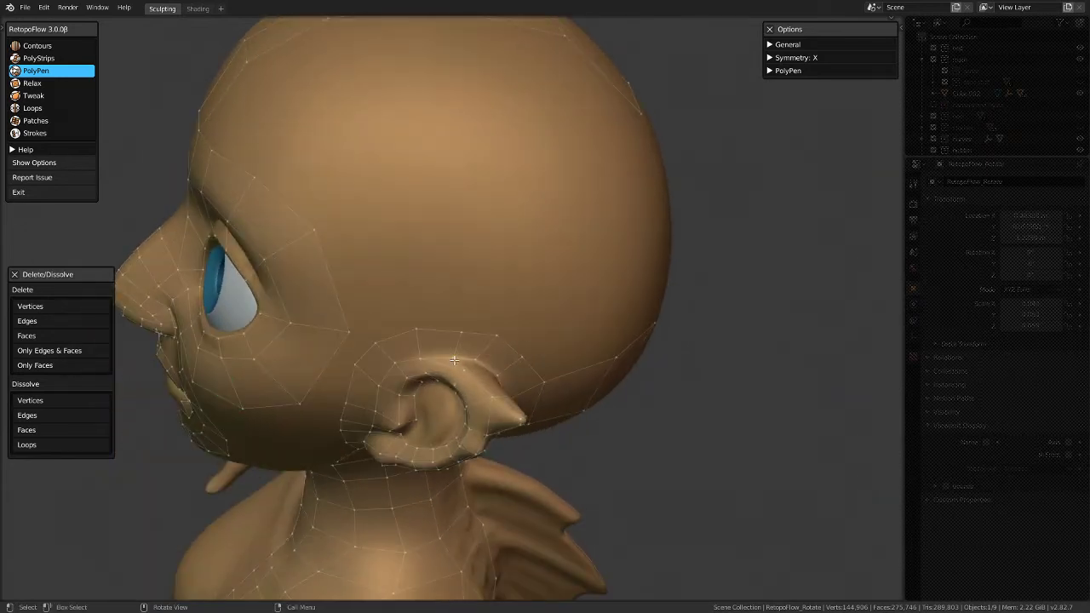
pyautogui.scroll(2, 453, 363)
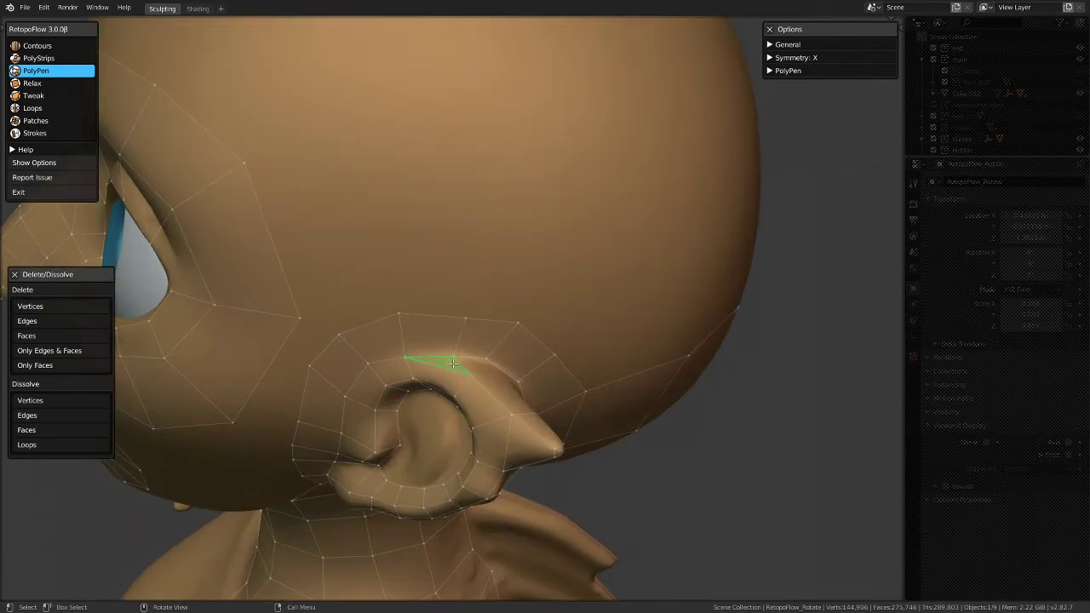
pyautogui.moveTo(453, 363)
pyautogui.mouseDown(button='middle')
pyautogui.moveTo(331, 389)
pyautogui.moveTo(494, 341)
pyautogui.moveTo(472, 367)
pyautogui.mouseUp(button='middle')
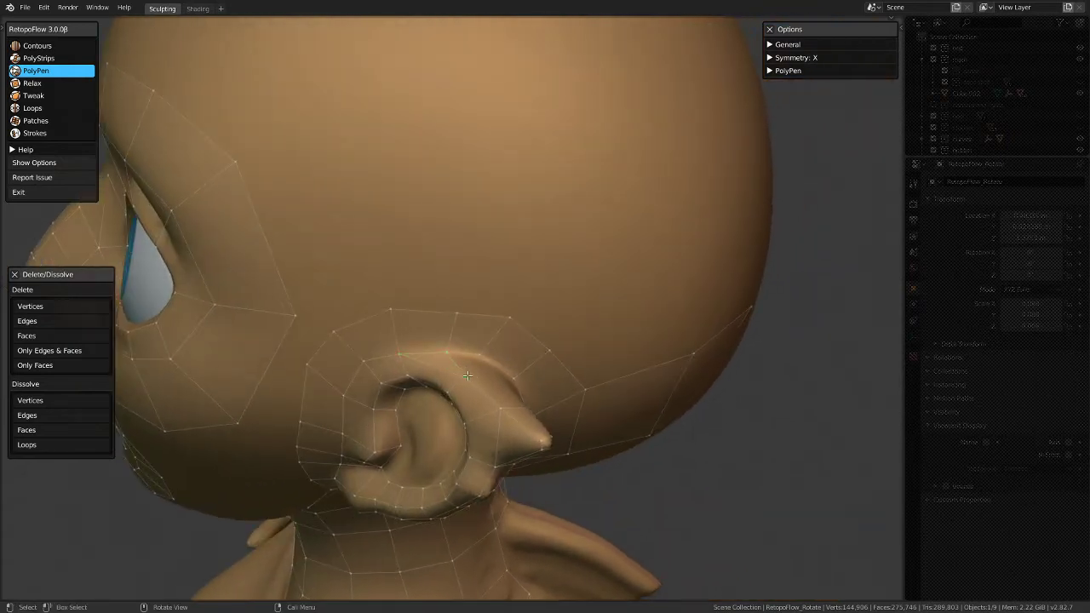
pyautogui.moveTo(460, 371); pyautogui.dragTo(533, 372, button='middle')
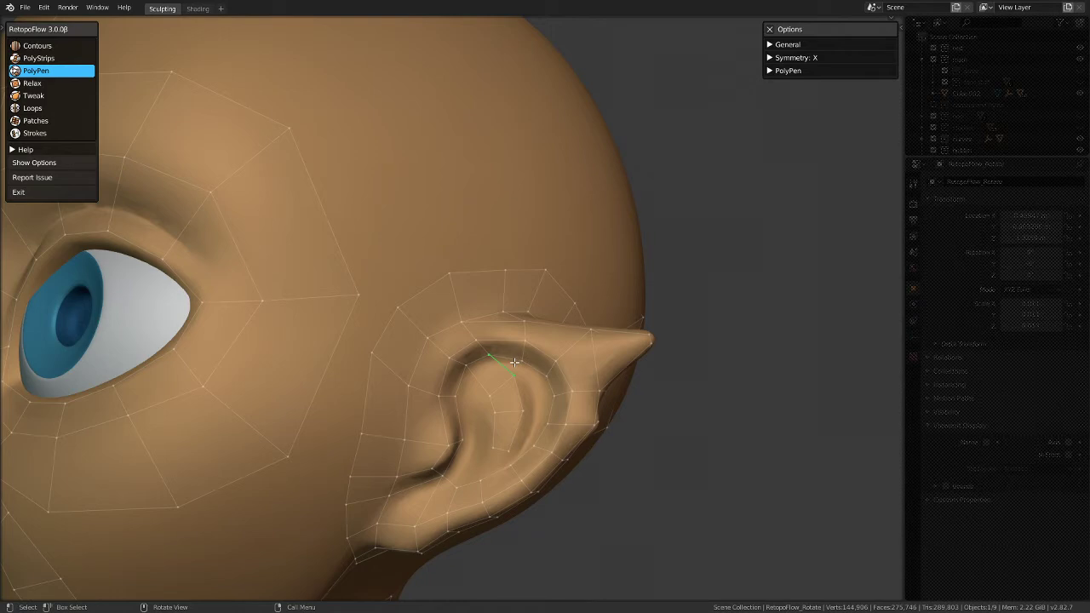
pyautogui.click(519, 361)
pyautogui.click(520, 448)
# Step: Examine the face and ear topology from the front and side for remaining gaps
pyautogui.scroll(-5, 509, 447)
pyautogui.moveTo(510, 446); pyautogui.dragTo(533, 385, button='middle')
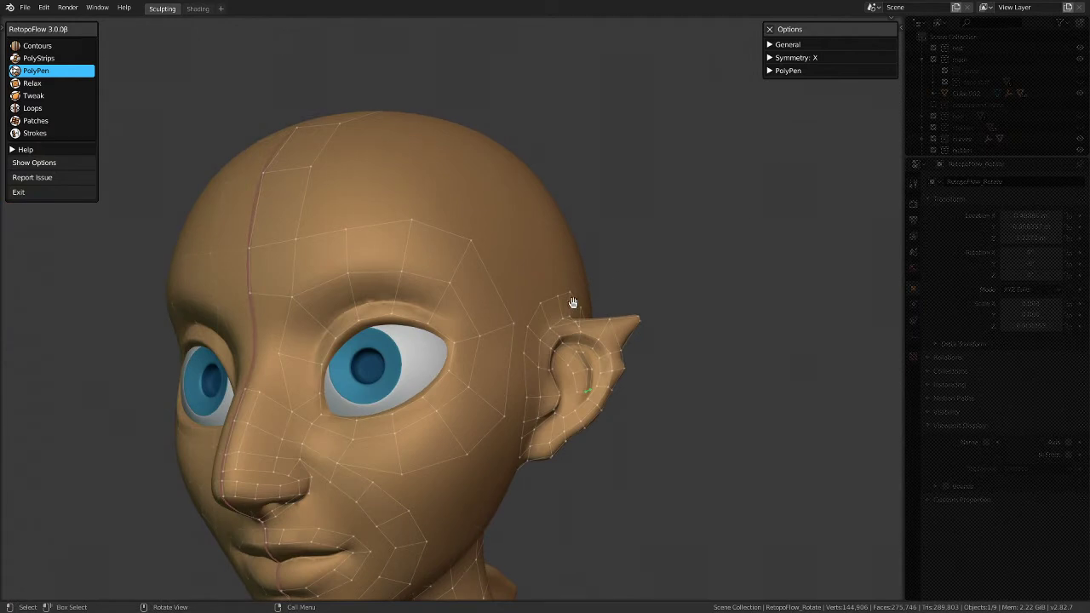
pyautogui.moveTo(571, 304); pyautogui.dragTo(559, 298, button='middle')
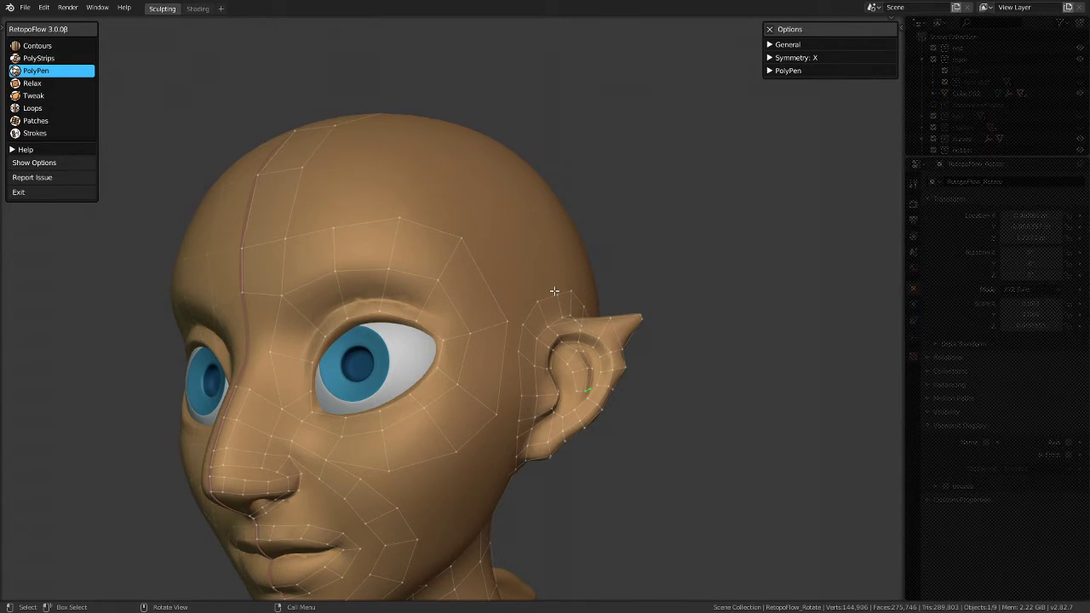
pyautogui.moveTo(554, 291); pyautogui.dragTo(576, 253, button='middle')
pyautogui.moveTo(562, 298); pyautogui.dragTo(481, 288, button='middle')
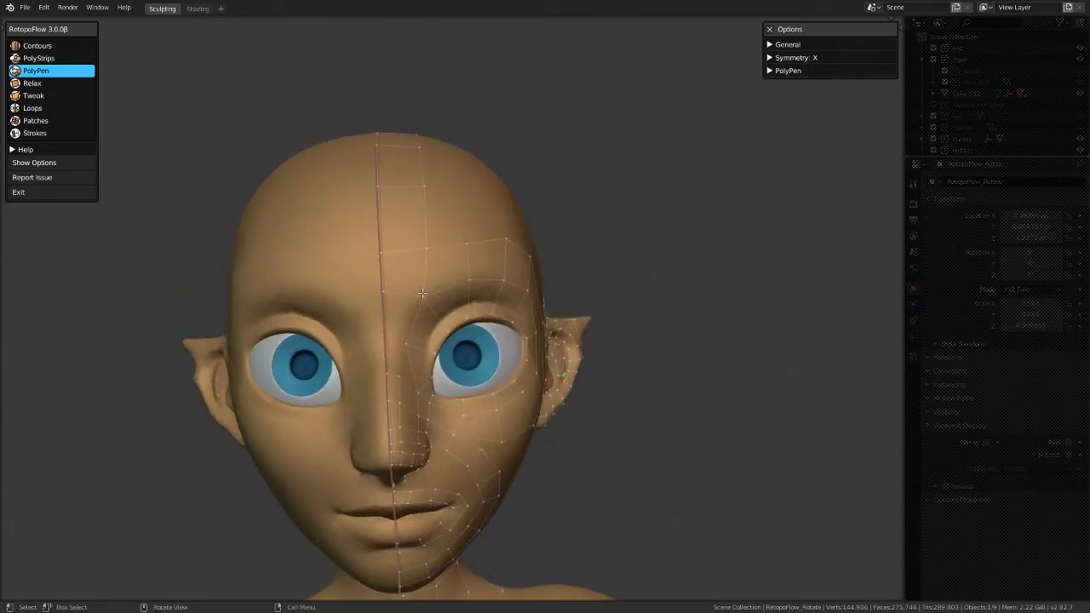
pyautogui.moveTo(631, 287); pyautogui.dragTo(554, 209, button='middle')
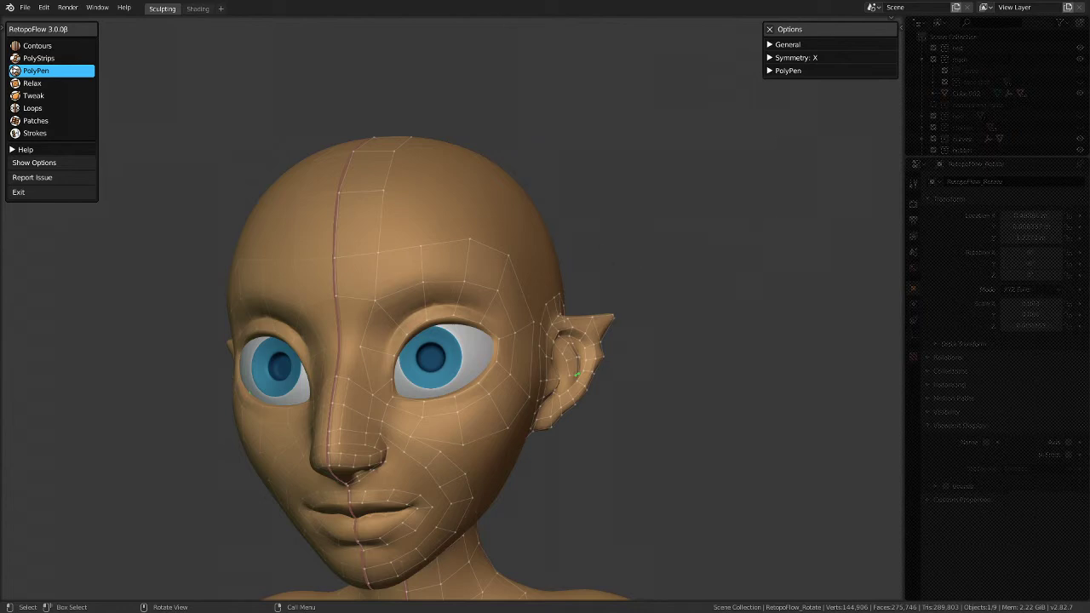
pyautogui.moveTo(649, 307); pyautogui.dragTo(594, 254, button='middle')
pyautogui.scroll(3, 528, 324)
pyautogui.scroll(-3, 524, 340)
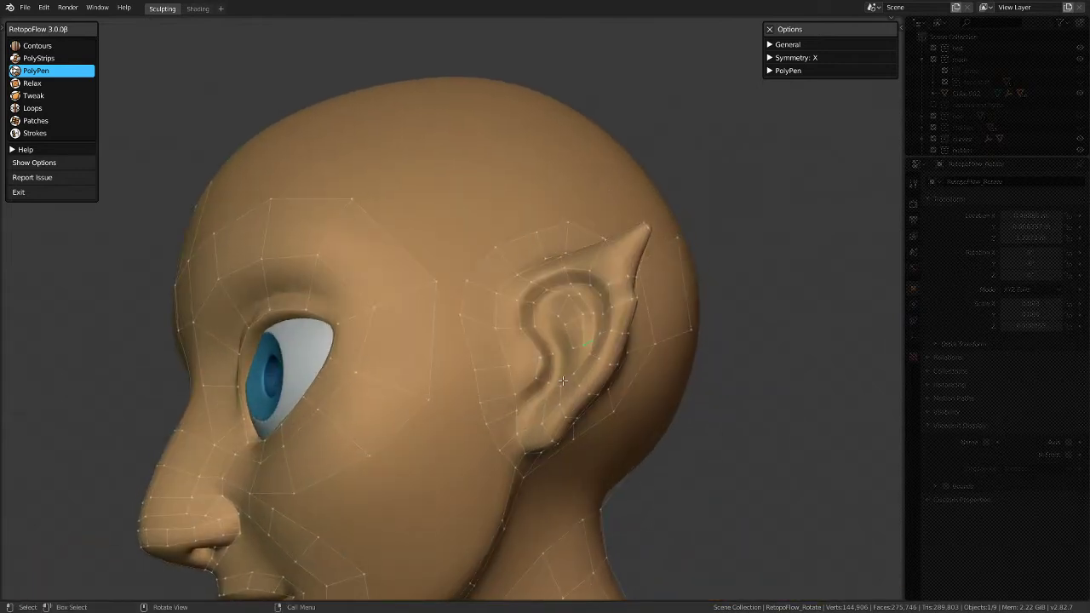
# Step: Fill the gap between the inner-ear strip and the ear's rim with PolyPen quads
pyautogui.moveTo(559, 377); pyautogui.dragTo(645, 382, button='middle')
pyautogui.scroll(4, 644, 384)
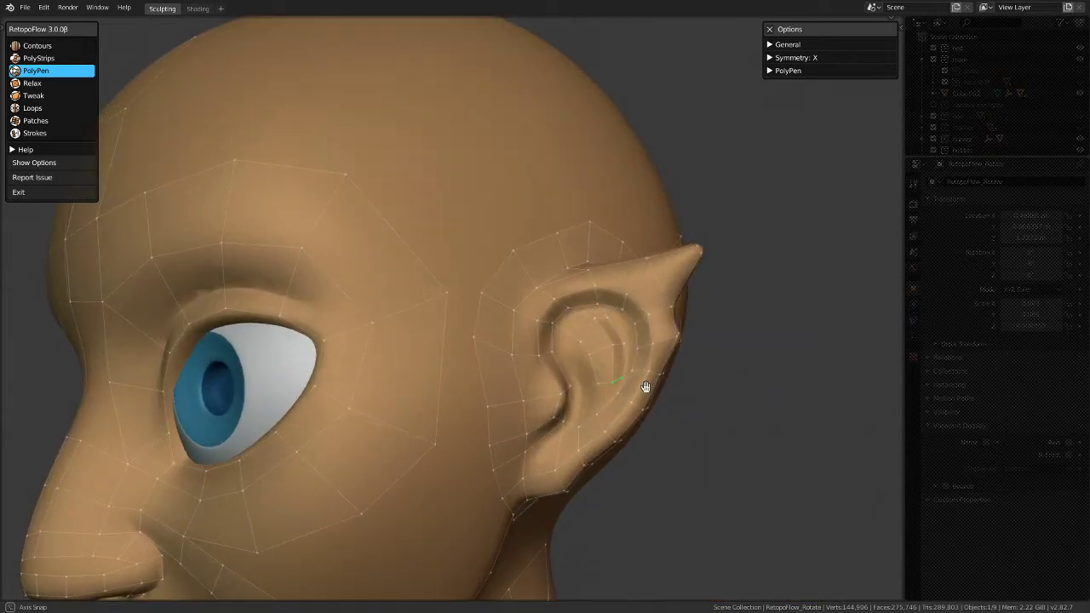
pyautogui.click(602, 285)
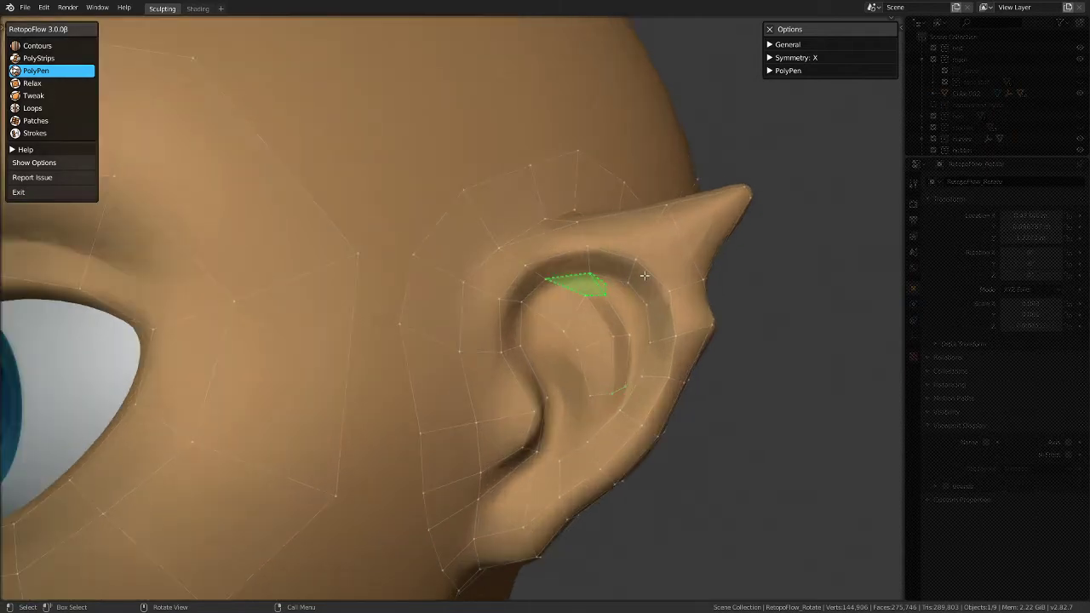
pyautogui.click(645, 302)
pyautogui.click(620, 334)
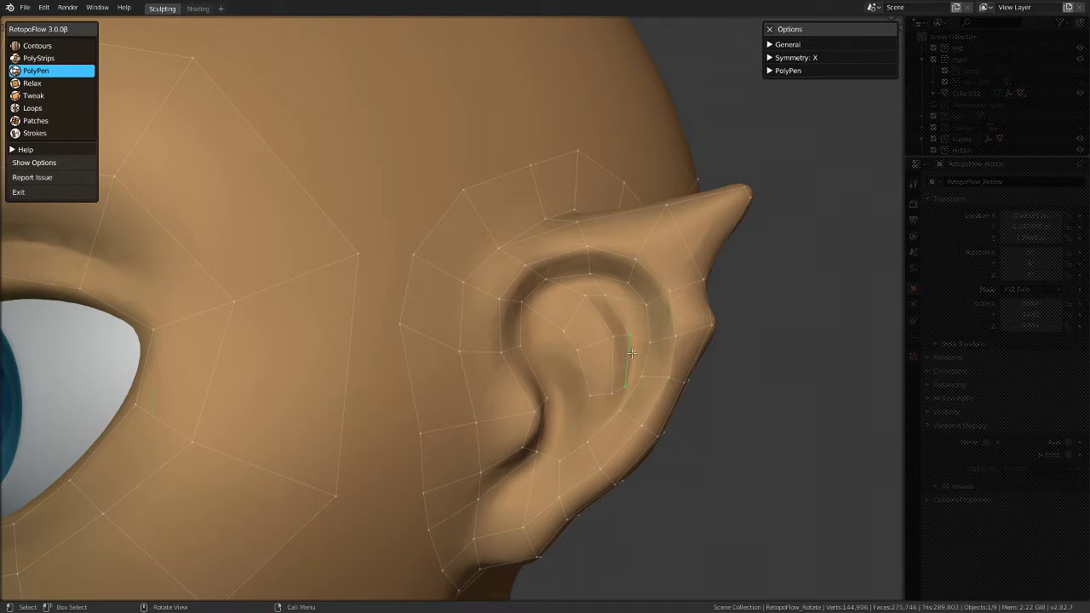
pyautogui.scroll(-4, 579, 390)
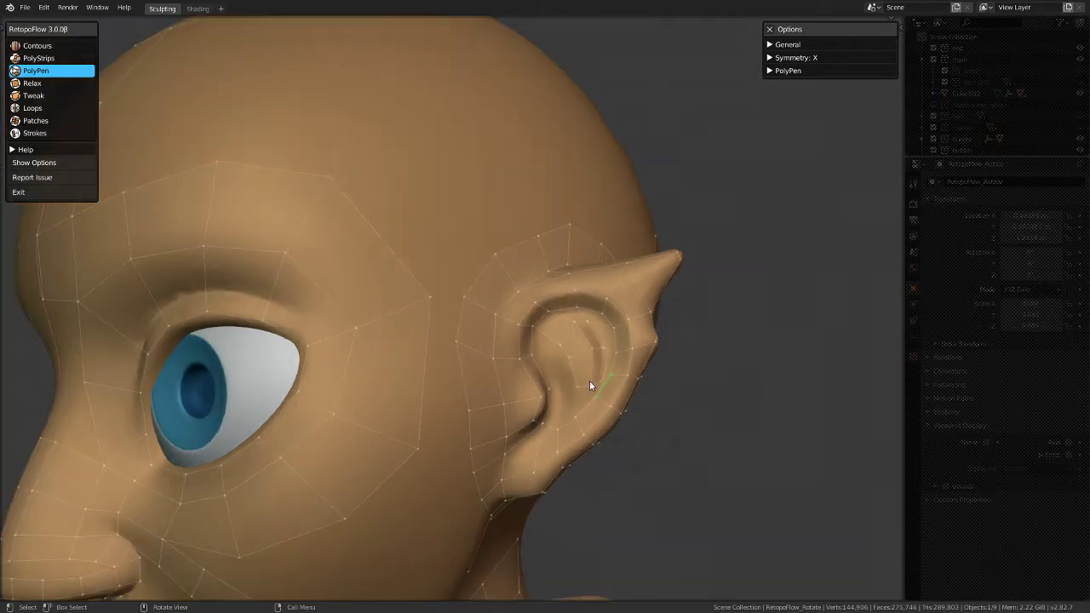
pyautogui.scroll(5, 597, 388)
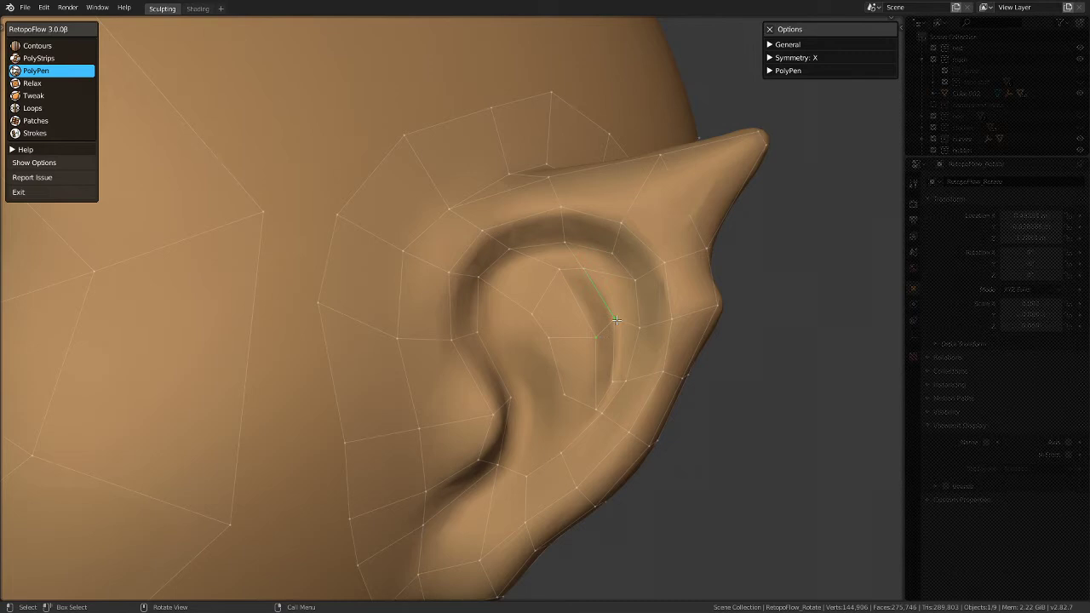
pyautogui.click(565, 352)
pyautogui.click(574, 398)
# Step: Exit RetopoFlow to view the mesh in Edit Mode, and restart it with the PolyPen tool
pyautogui.moveTo(597, 405); pyautogui.dragTo(600, 316, button='middle')
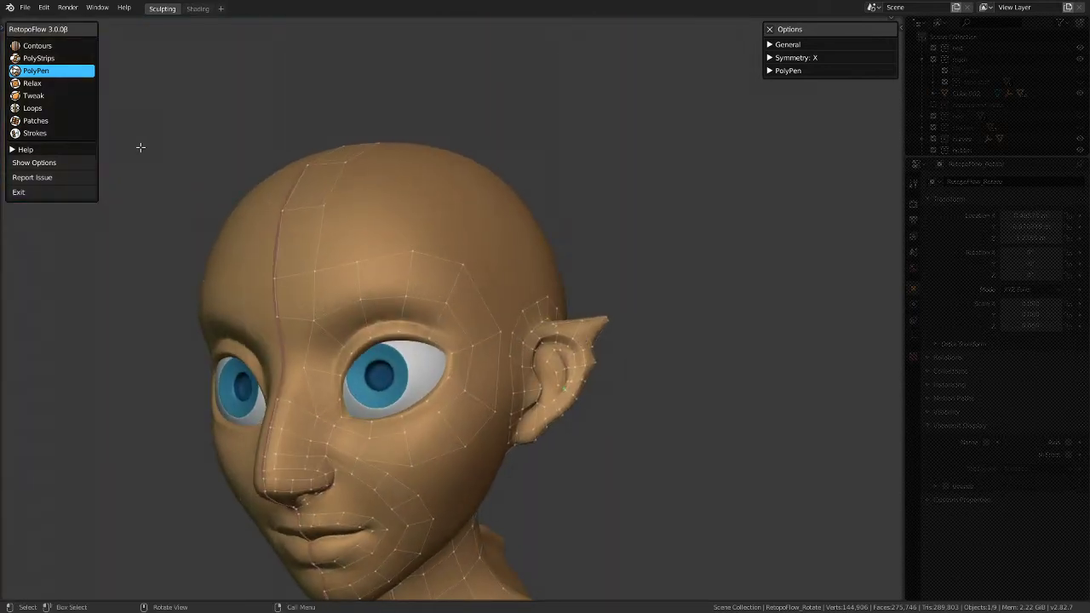
pyautogui.click(73, 189)
pyautogui.moveTo(458, 263); pyautogui.dragTo(558, 333, button='middle')
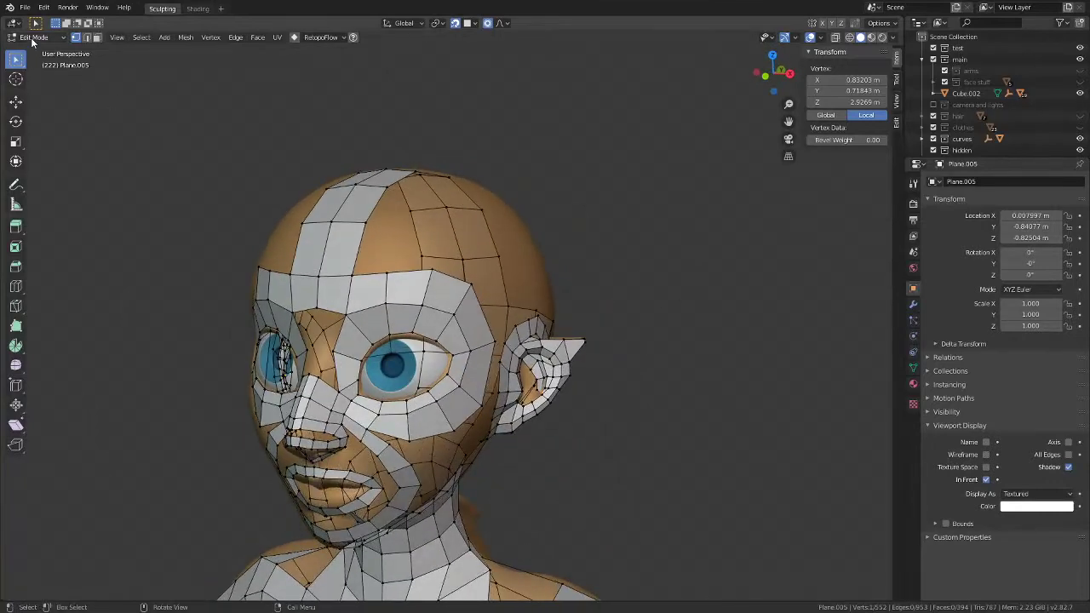
pyautogui.click(33, 40)
pyautogui.click(324, 38)
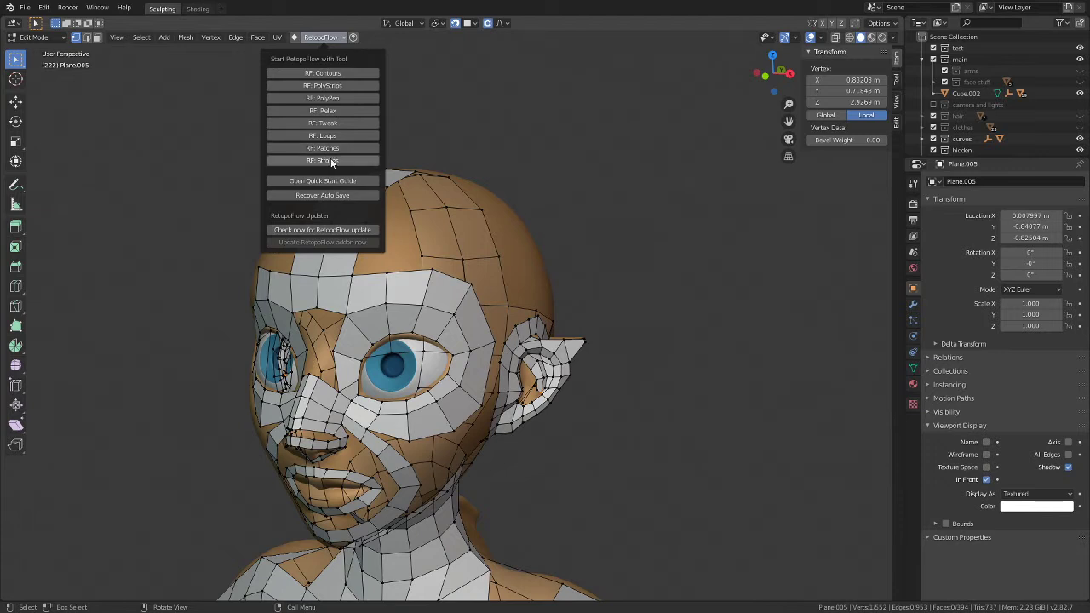
pyautogui.click(338, 98)
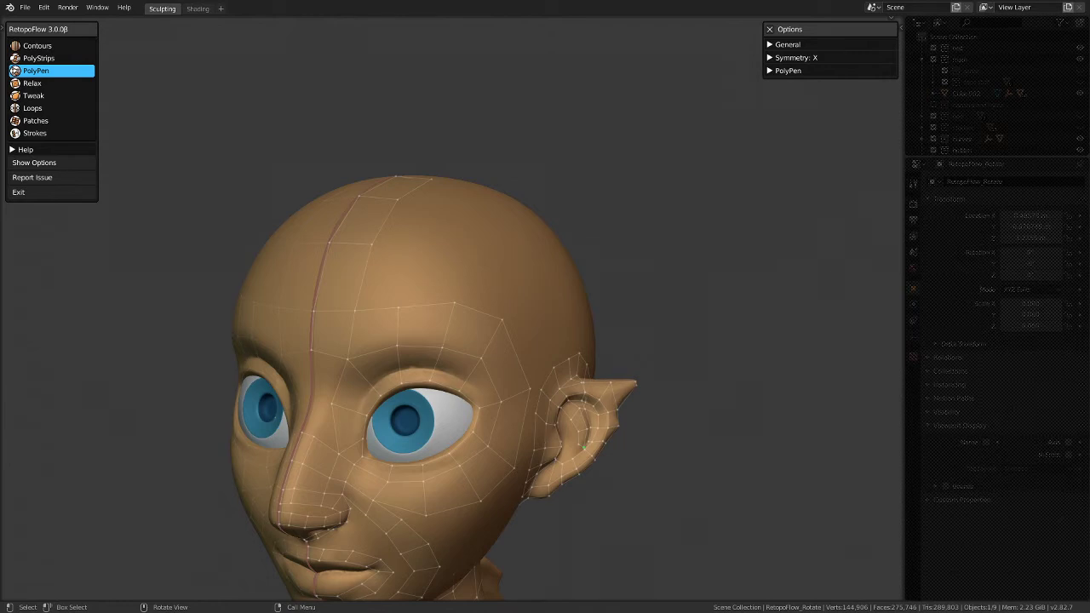
# Step: Examine the open areas around the temple, the ear and the back of the head
pyautogui.moveTo(539, 343); pyautogui.dragTo(459, 307, button='middle')
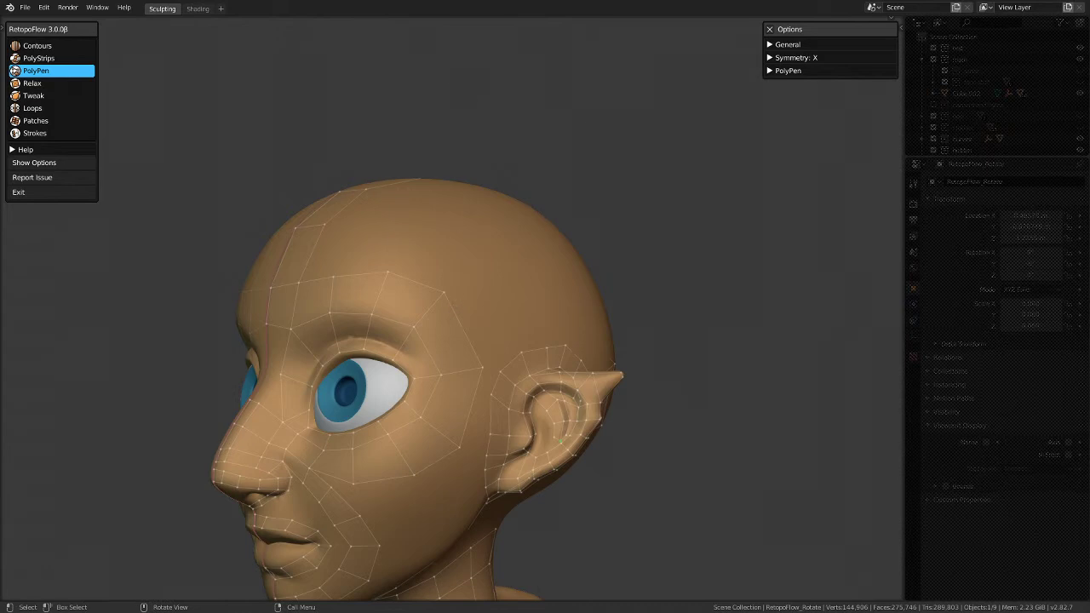
pyautogui.moveTo(616, 360); pyautogui.dragTo(590, 361, button='middle')
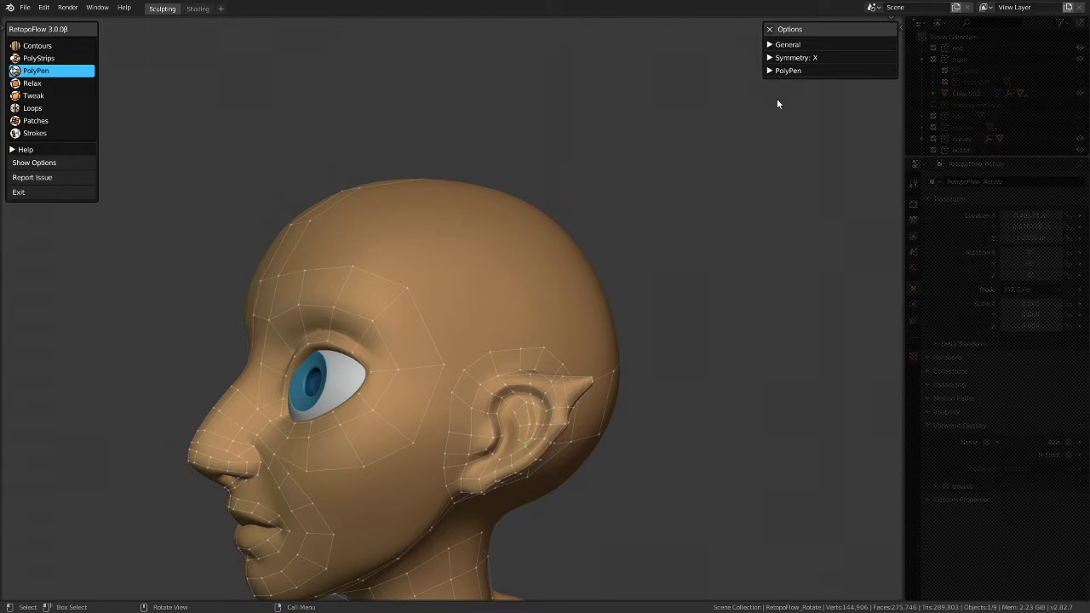
pyautogui.moveTo(472, 410); pyautogui.dragTo(499, 398, button='middle')
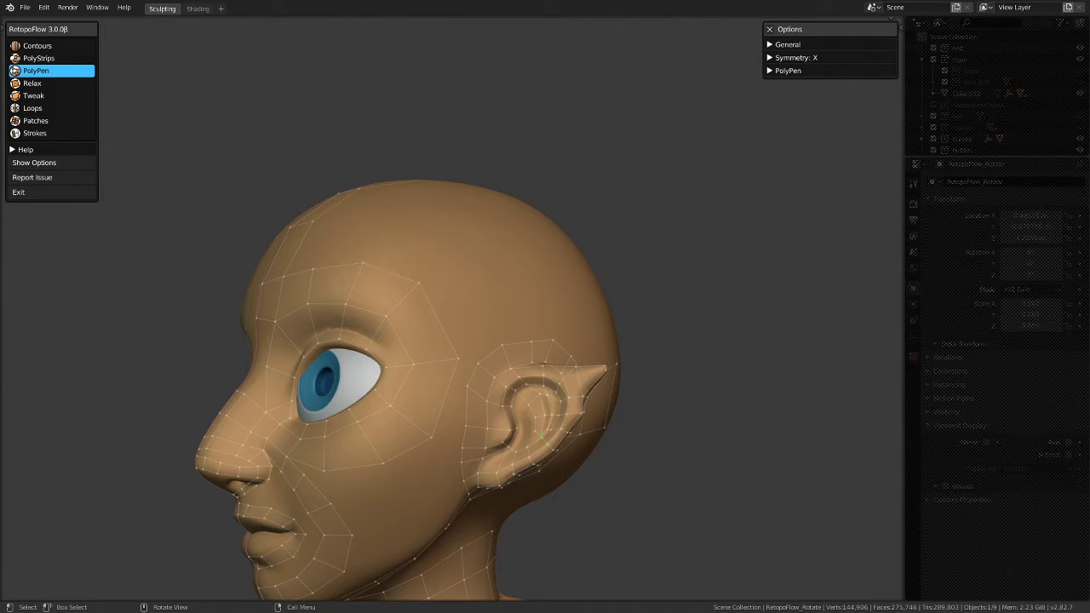
pyautogui.moveTo(523, 324); pyautogui.dragTo(394, 314, button='middle')
pyautogui.scroll(3, 410, 277)
pyautogui.moveTo(410, 277); pyautogui.dragTo(519, 352, button='middle')
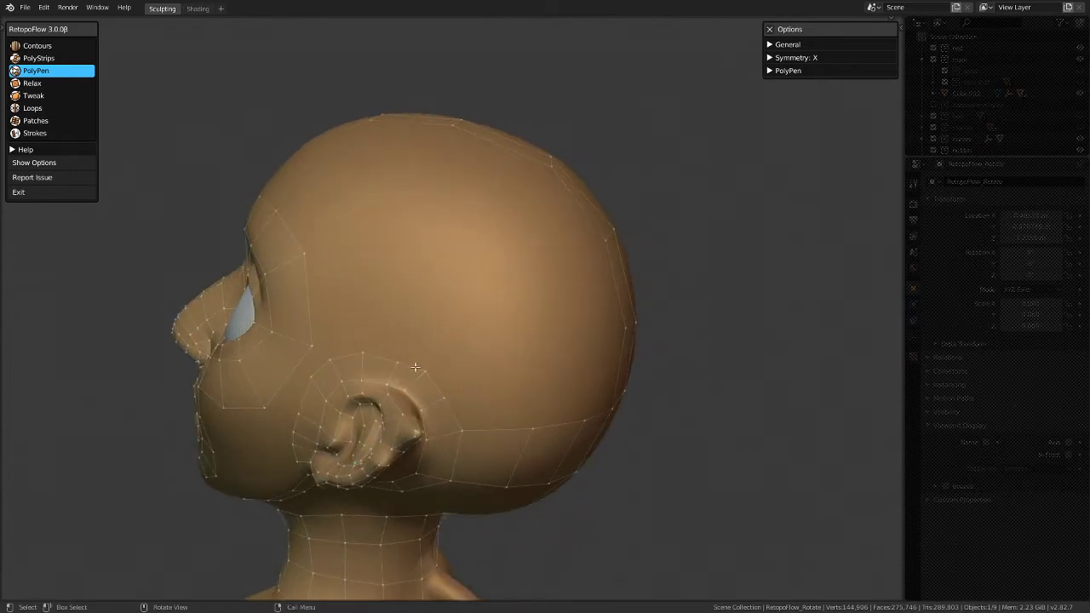
pyautogui.scroll(2, 415, 367)
pyautogui.moveTo(411, 417)
pyautogui.mouseDown(button='middle')
pyautogui.moveTo(421, 369)
pyautogui.moveTo(419, 409)
pyautogui.mouseUp(button='middle')
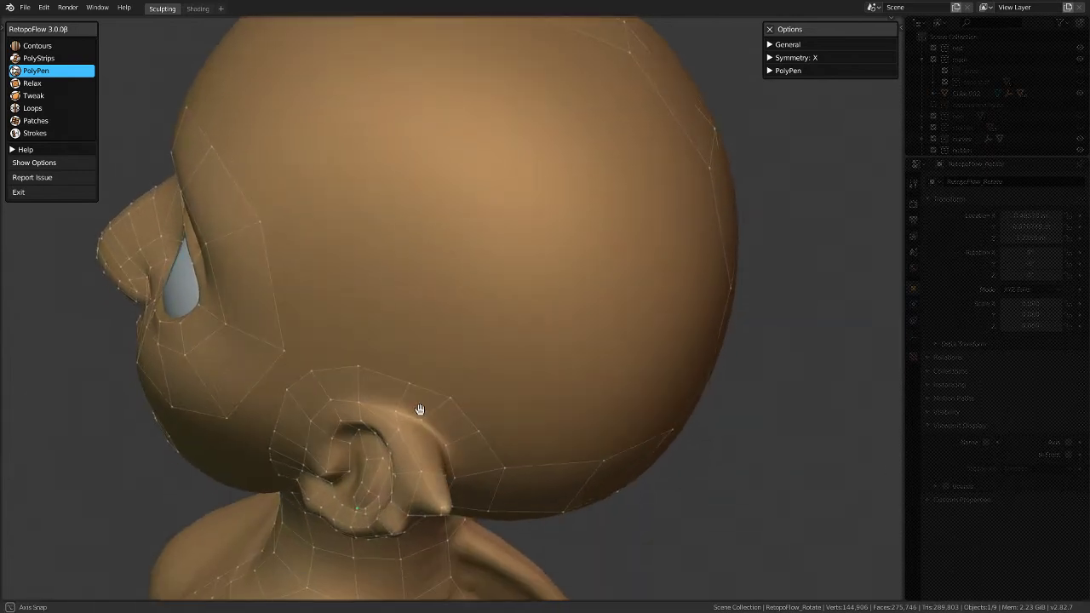
# Step: Build PolyPen quads behind the ear, connecting the row beneath it to the top of the neck
pyautogui.scroll(-3, 457, 177)
pyautogui.moveTo(477, 221); pyautogui.dragTo(416, 420, button='middle')
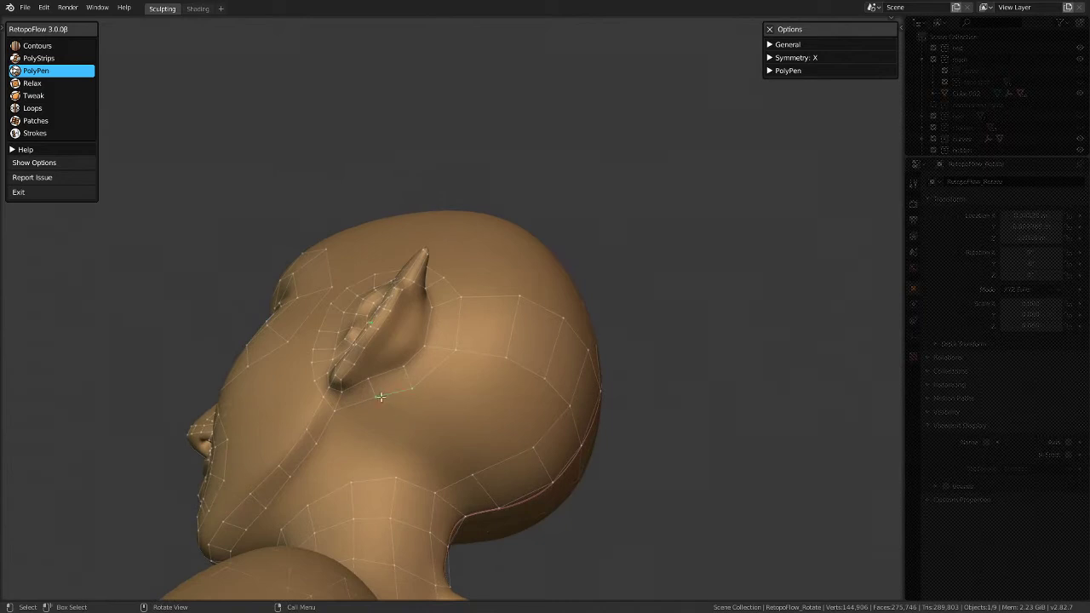
pyautogui.moveTo(380, 397)
pyautogui.mouseDown(button='middle')
pyautogui.moveTo(385, 416)
pyautogui.moveTo(370, 389)
pyautogui.moveTo(383, 414)
pyautogui.mouseUp(button='middle')
pyautogui.click(373, 420)
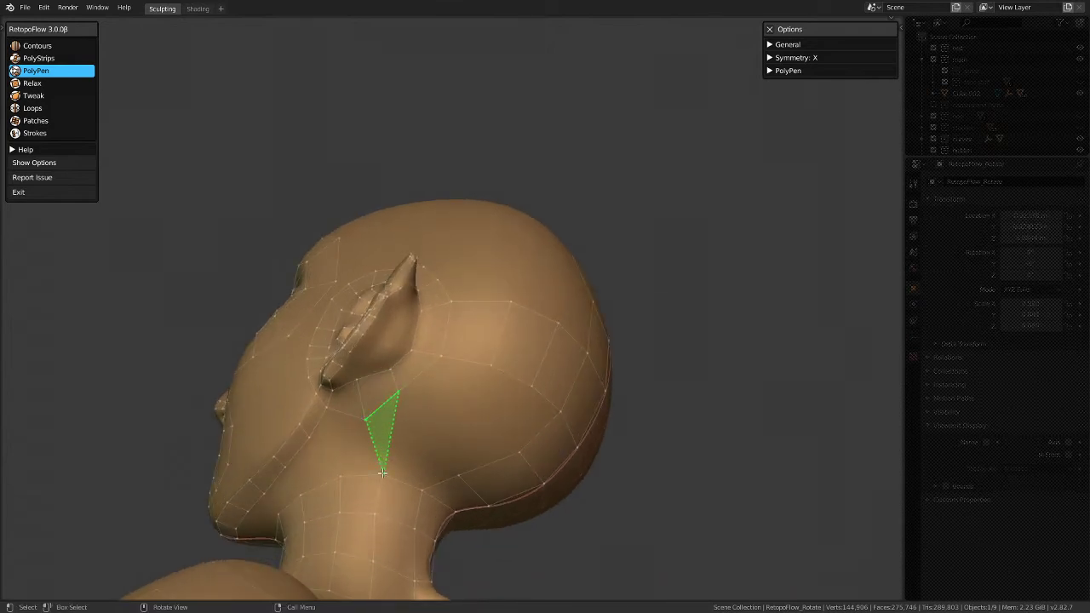
pyautogui.click(422, 440)
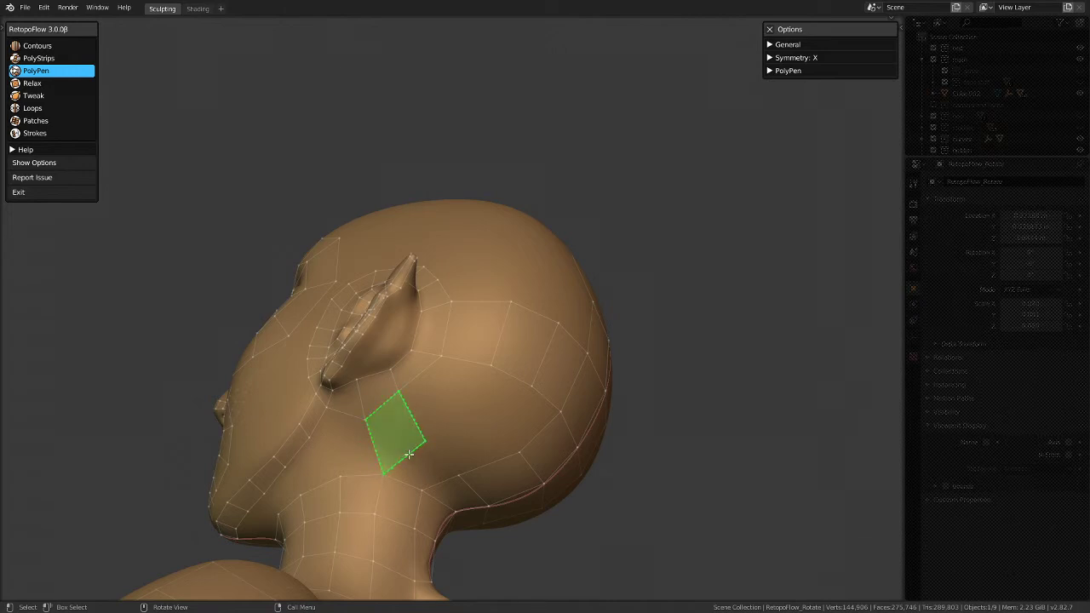
pyautogui.hotkey('ctrl', 'z')
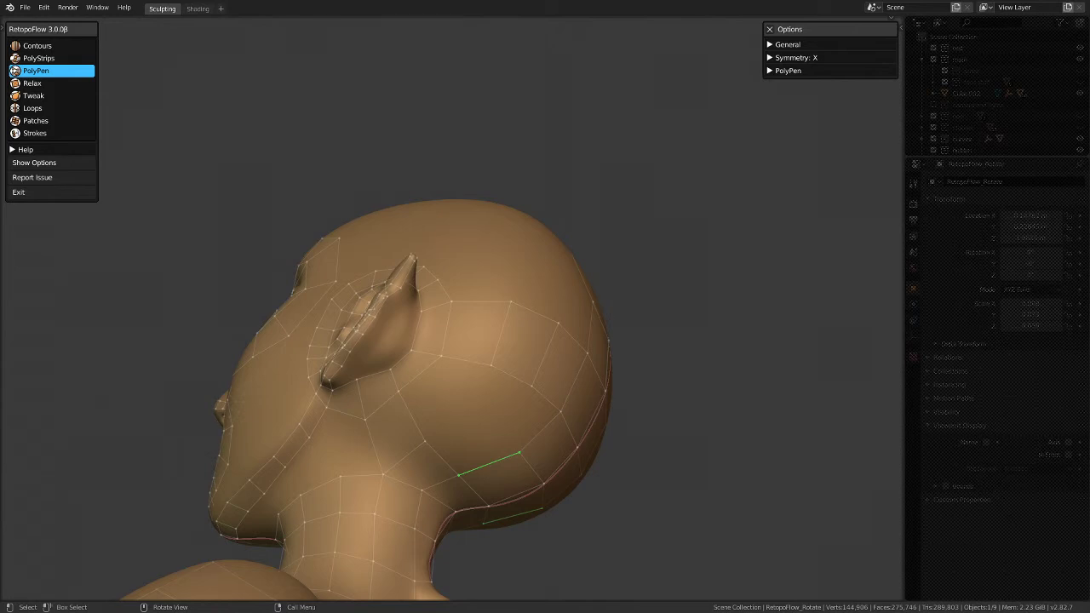
# Step: Fill the gap below the earlobe between the jaw strip and the top of the neck with quads
pyautogui.moveTo(428, 333); pyautogui.dragTo(421, 388, button='middle')
pyautogui.scroll(4, 421, 388)
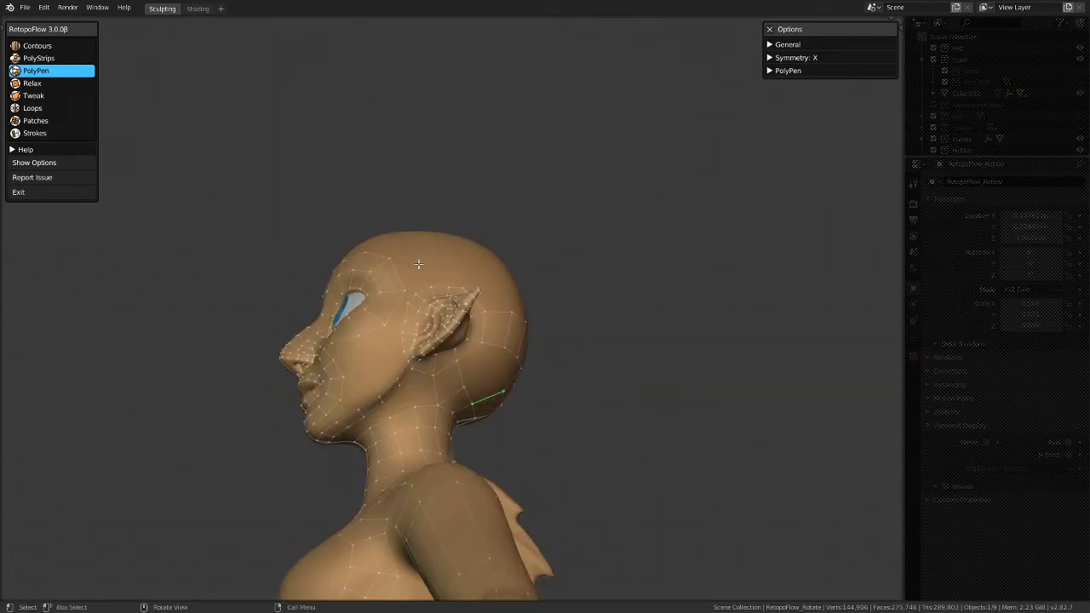
pyautogui.click(420, 364)
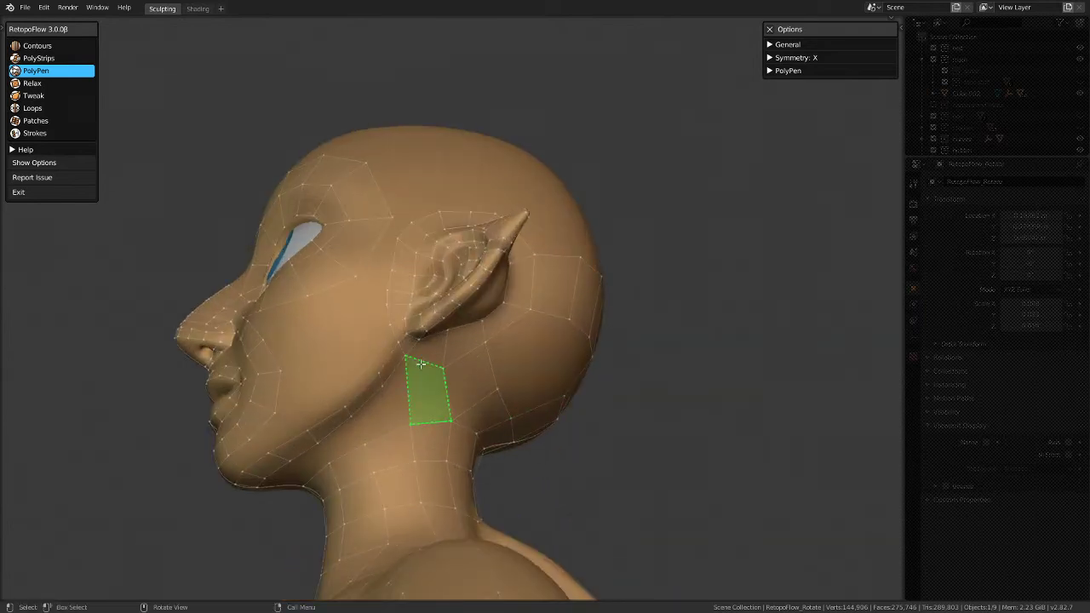
pyautogui.hotkey('ctrl', 'z')
pyautogui.moveTo(397, 365); pyautogui.dragTo(338, 354, button='middle')
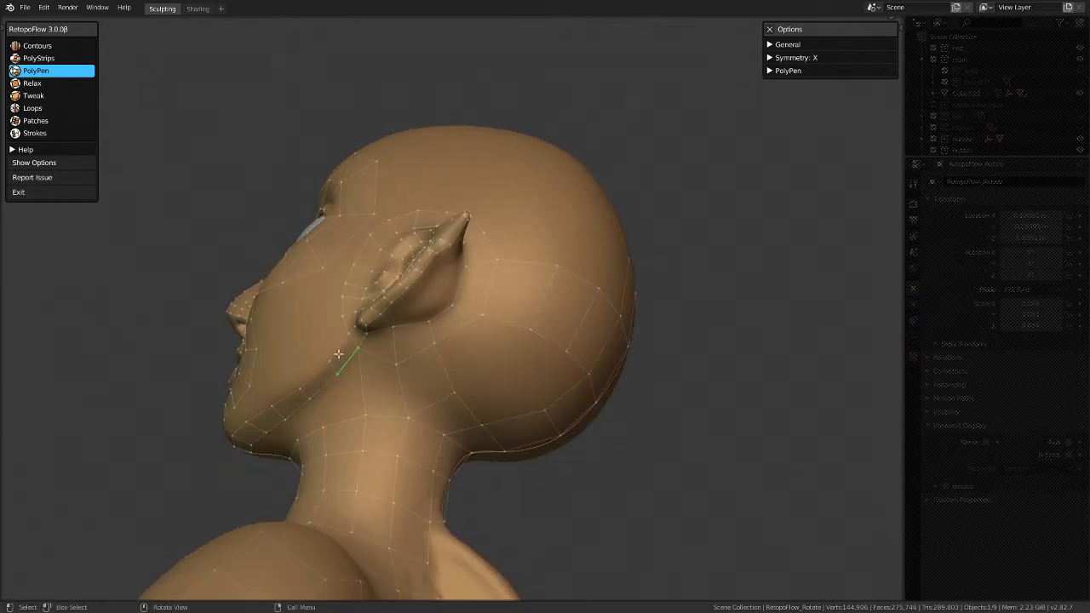
pyautogui.click(396, 347)
# Step: Insert an edge loop with the Loops tool across the quads between the ear and the neck
pyautogui.click(53, 108)
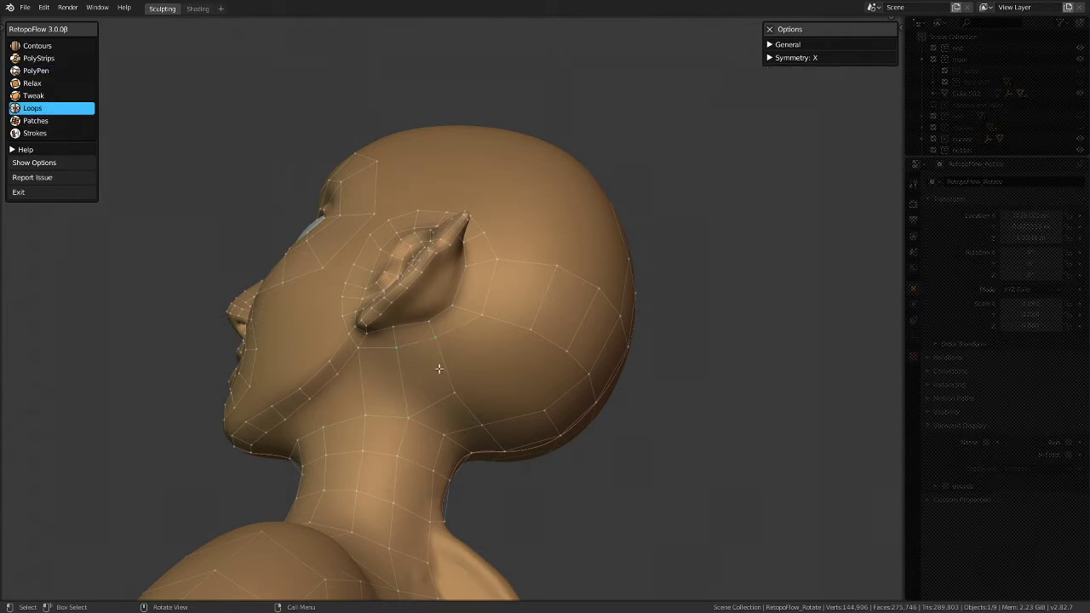
pyautogui.moveTo(483, 360); pyautogui.dragTo(545, 282, button='middle')
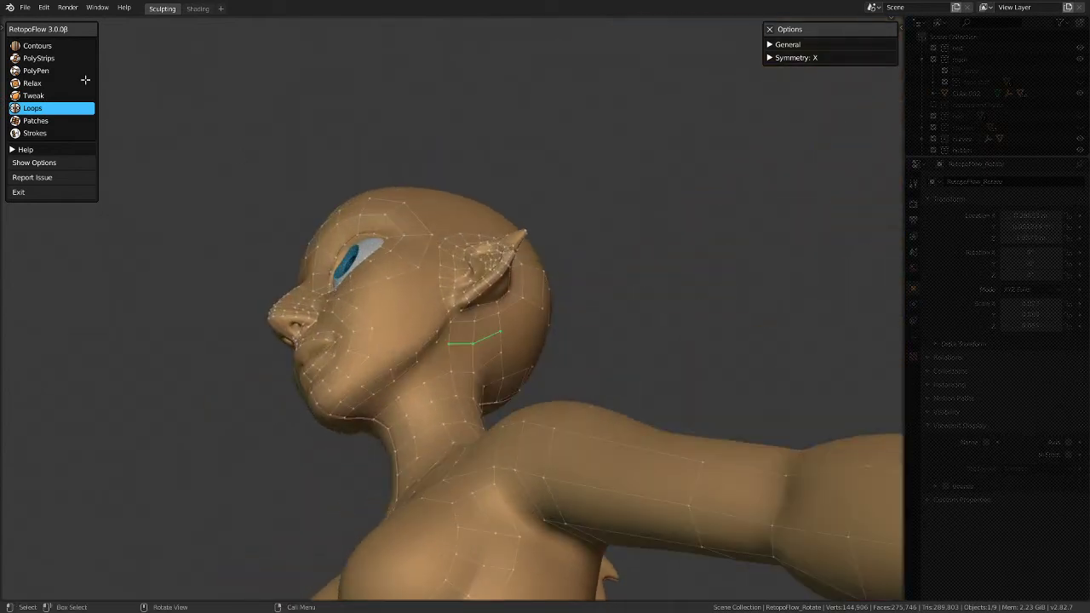
# Step: Build two PolyPen quads across the open area behind the ear, joining the row above the neck to the back-of-head quads
pyautogui.click(37, 70)
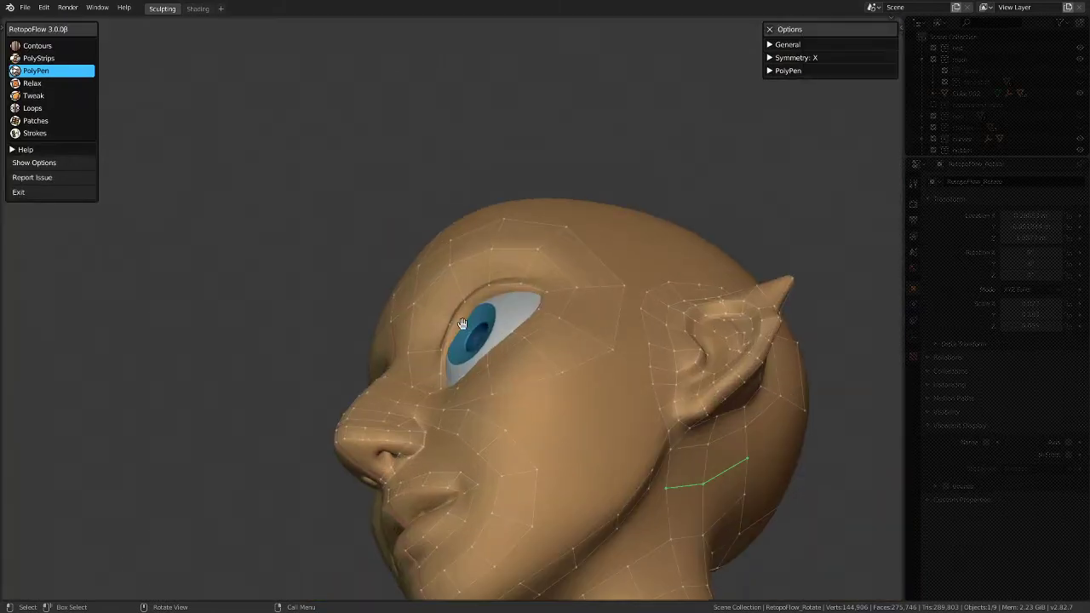
pyautogui.moveTo(392, 288); pyautogui.dragTo(511, 246, button='middle')
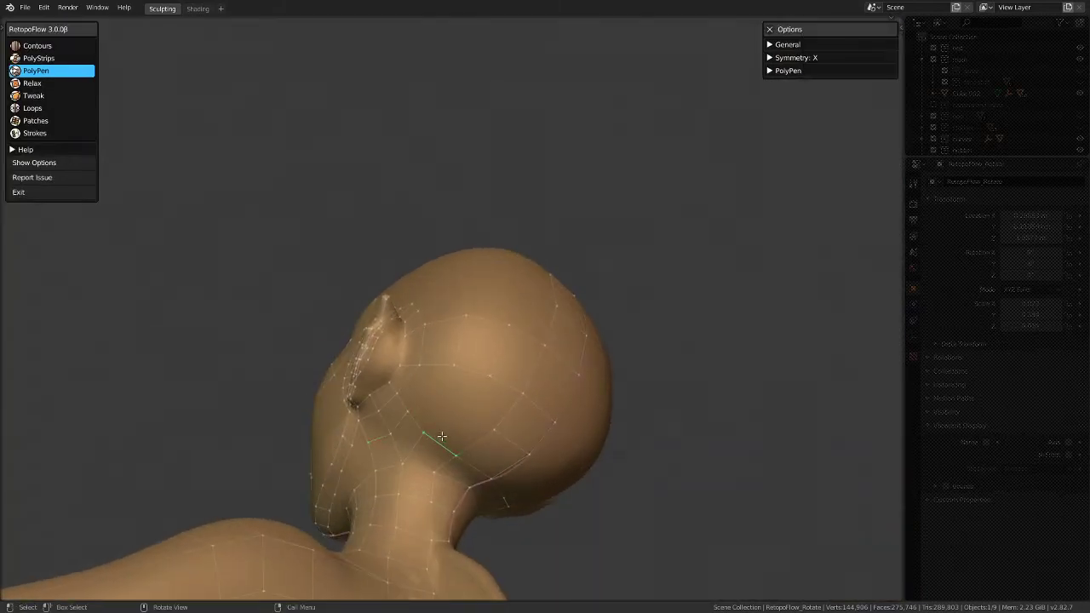
pyautogui.scroll(1, 442, 436)
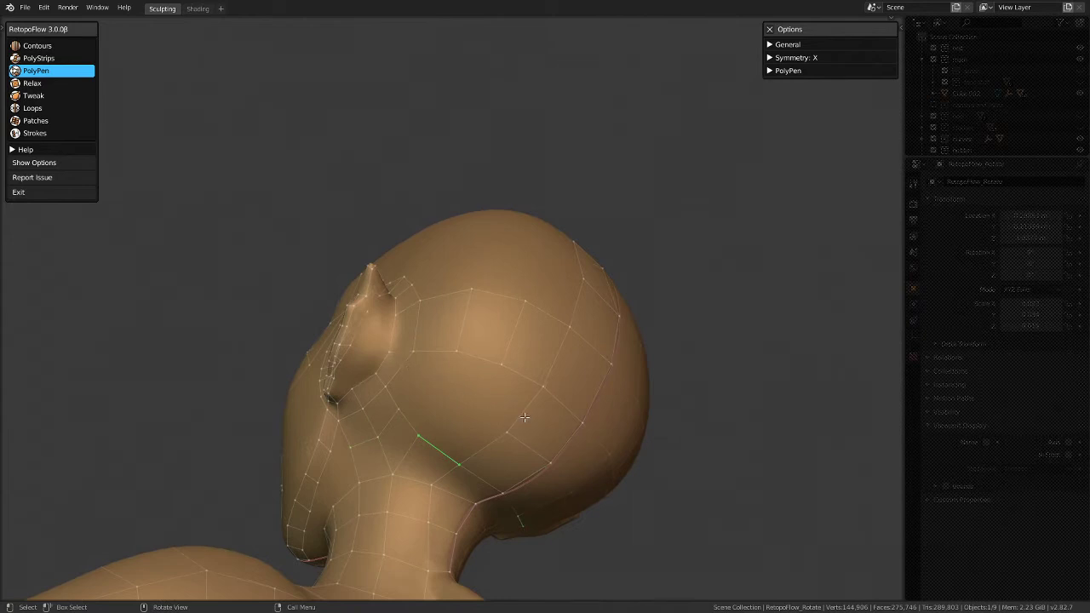
pyautogui.click(407, 422)
pyautogui.click(478, 361)
pyautogui.click(474, 452)
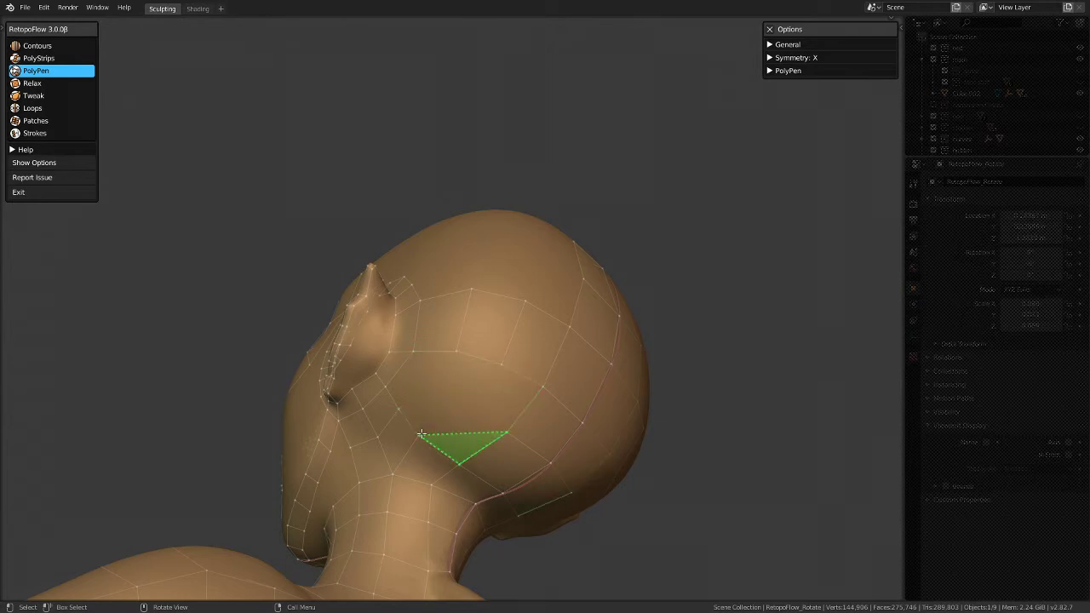
pyautogui.click(421, 434)
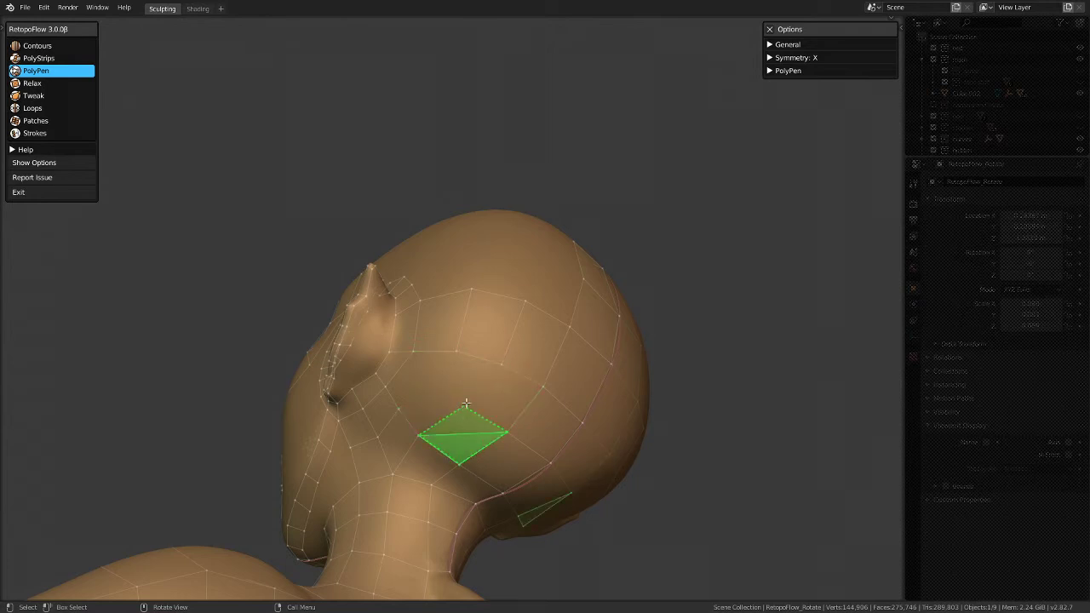
pyautogui.click(503, 366)
pyautogui.click(543, 388)
# Step: Fill the remaining gap toward the back of the ear with quads and adjust a shared vertex to even out their shape
pyautogui.click(486, 378)
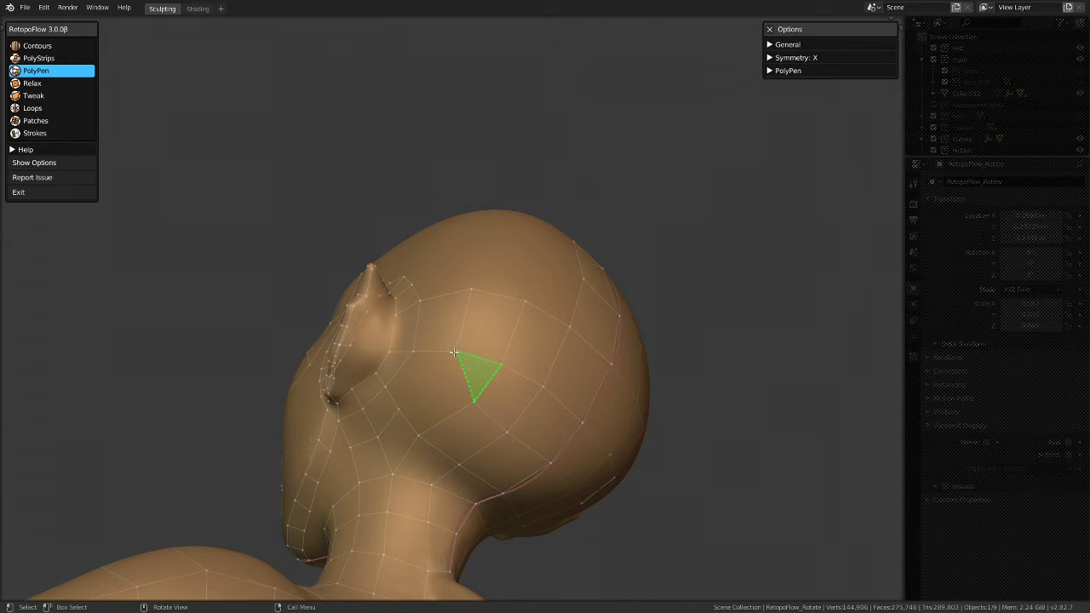
pyautogui.click(456, 351)
pyautogui.click(422, 393)
pyautogui.keyDown('ctrl'); pyautogui.click(408, 428); pyautogui.keyUp('ctrl')
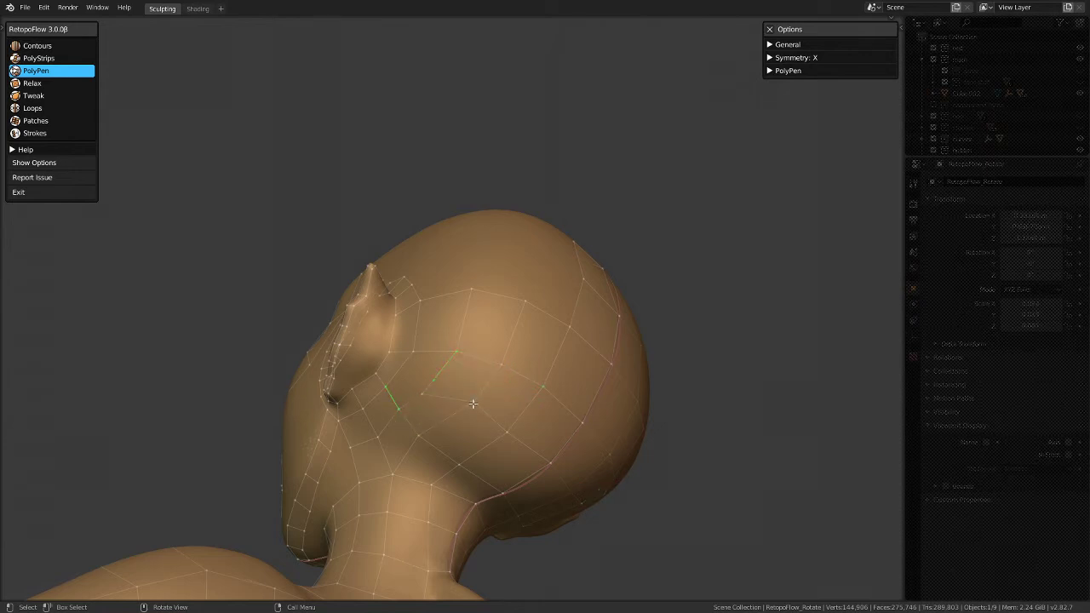
pyautogui.moveTo(479, 408); pyautogui.dragTo(467, 423)
pyautogui.moveTo(533, 381); pyautogui.dragTo(567, 431, button='middle')
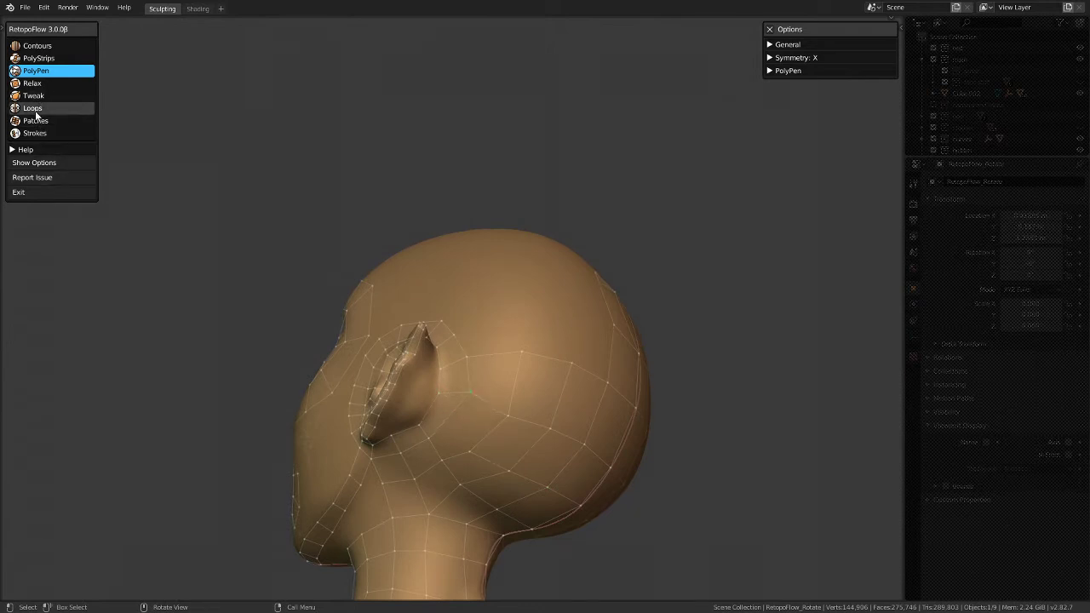
# Step: Refine the vertices and edges with PolyPen where the strip directly behind the ear meets the back-of-head quads
pyautogui.click(35, 109)
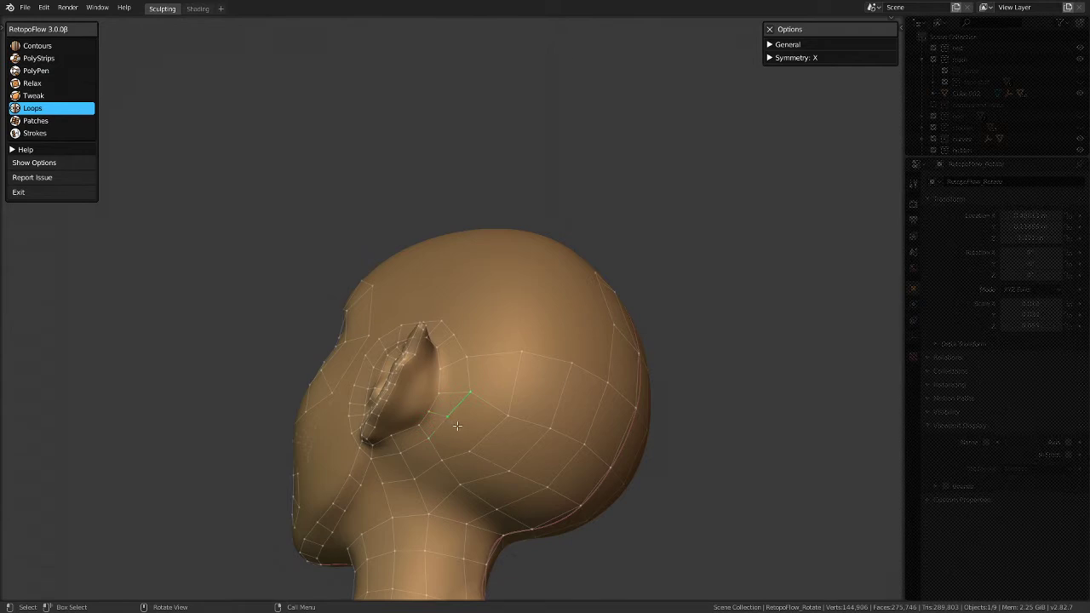
pyautogui.moveTo(449, 419); pyautogui.dragTo(173, 171, button='middle')
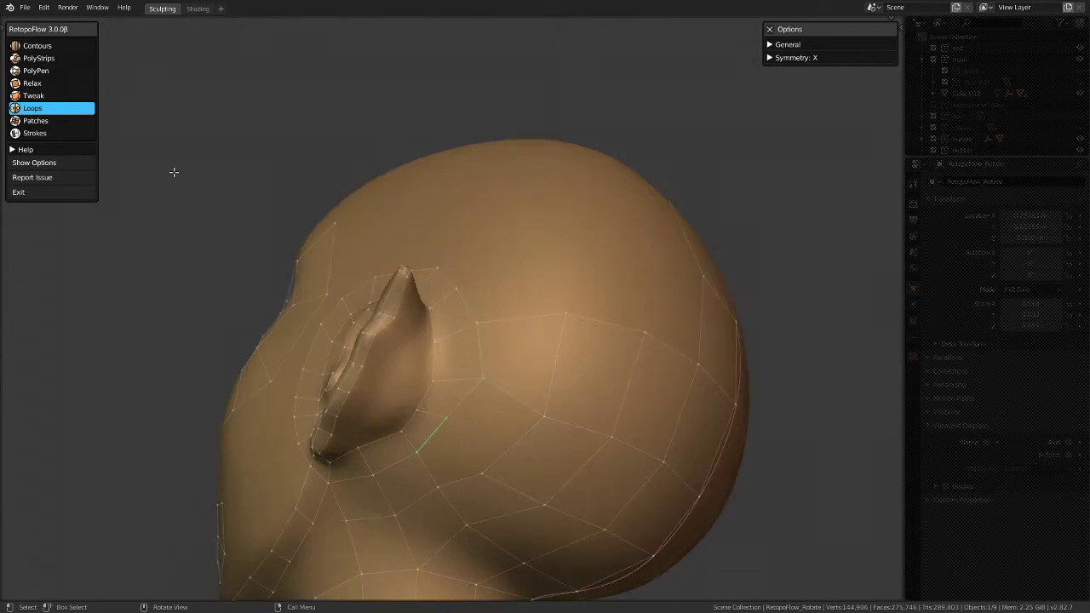
pyautogui.click(63, 70)
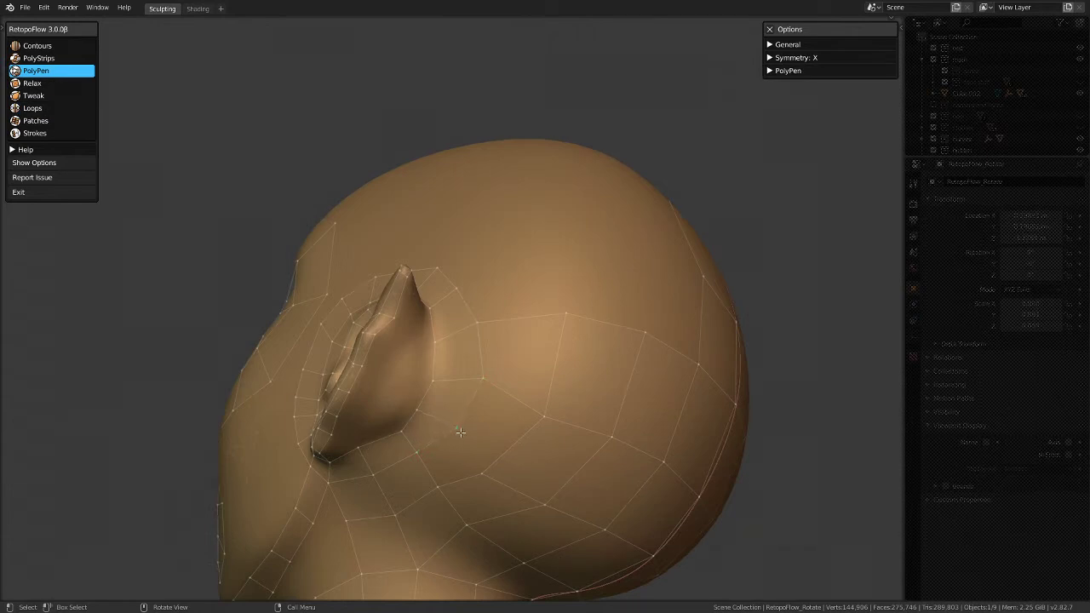
pyautogui.moveTo(424, 413); pyautogui.dragTo(462, 450, button='middle')
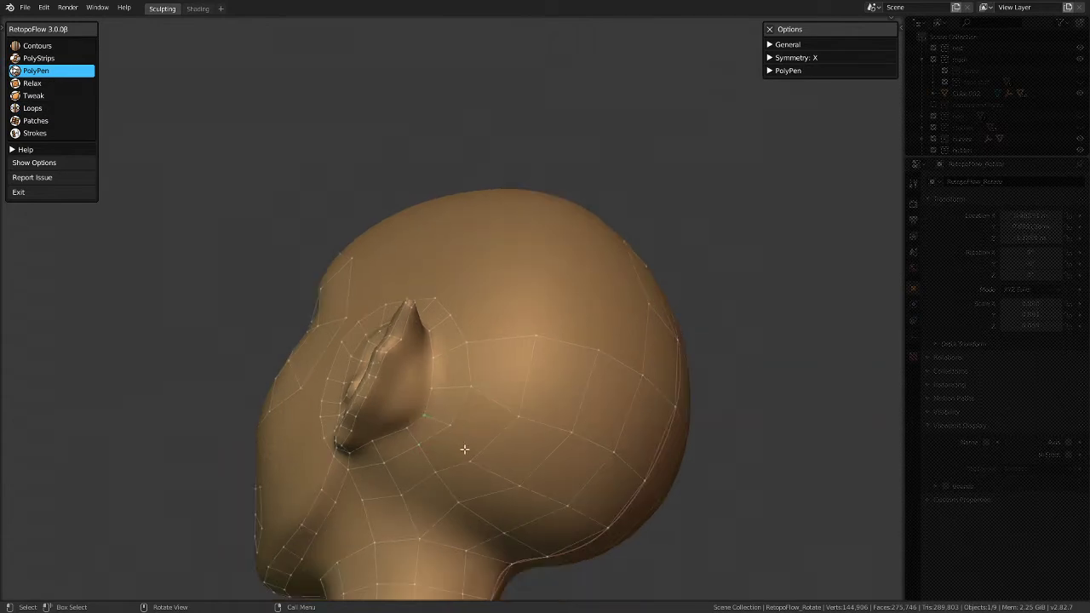
pyautogui.click(473, 460)
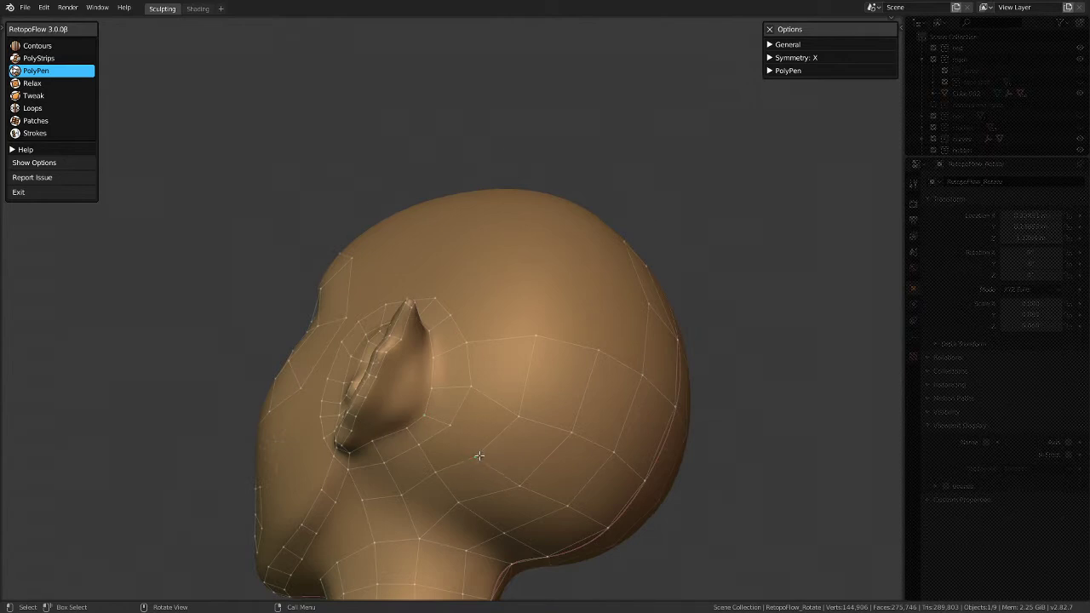
pyautogui.moveTo(449, 430); pyautogui.dragTo(446, 431)
pyautogui.click(453, 418)
pyautogui.moveTo(496, 436); pyautogui.dragTo(464, 445, button='middle')
pyautogui.moveTo(542, 417); pyautogui.dragTo(490, 394, button='middle')
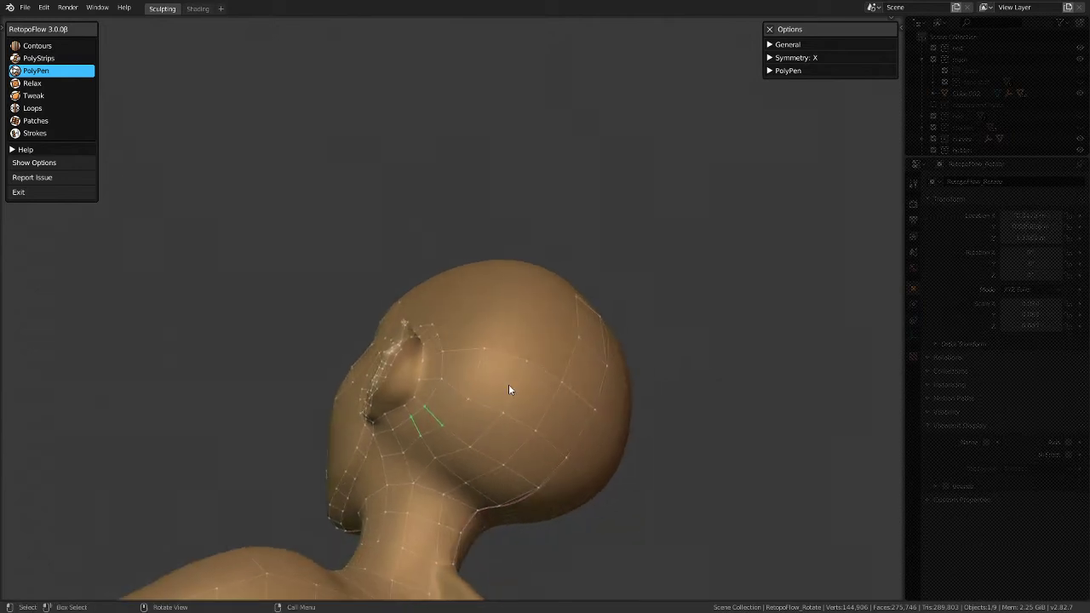